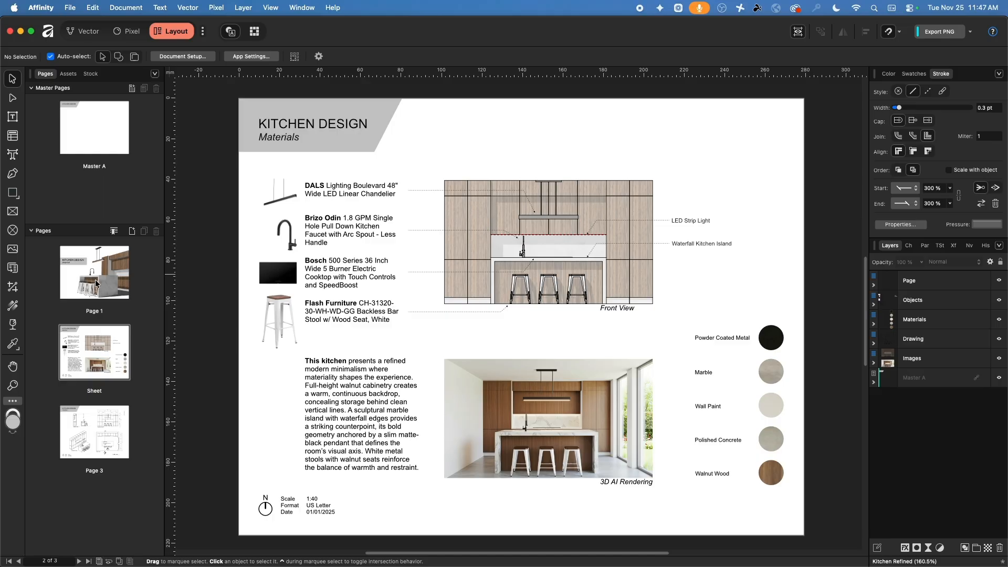
# Review the kitchen presentation's cover, Materials and Drawings pages, finishing on the Drawings page
pyautogui.click(96, 279)
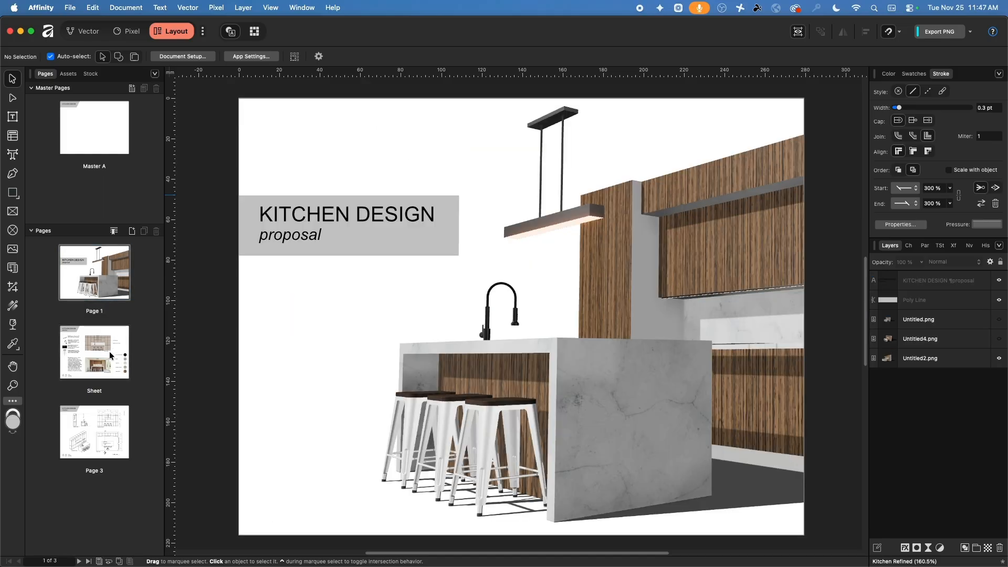
pyautogui.click(109, 351)
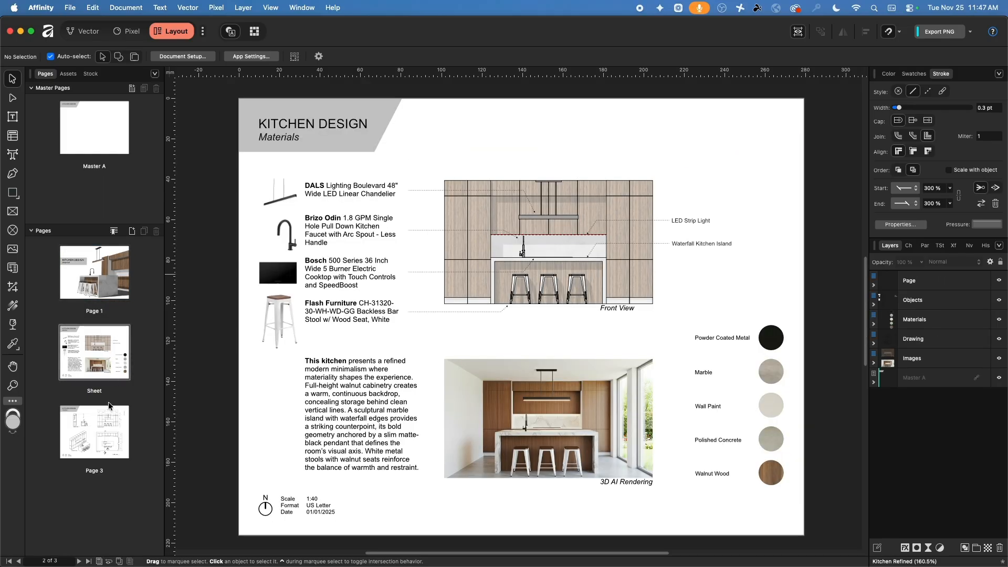
pyautogui.click(106, 418)
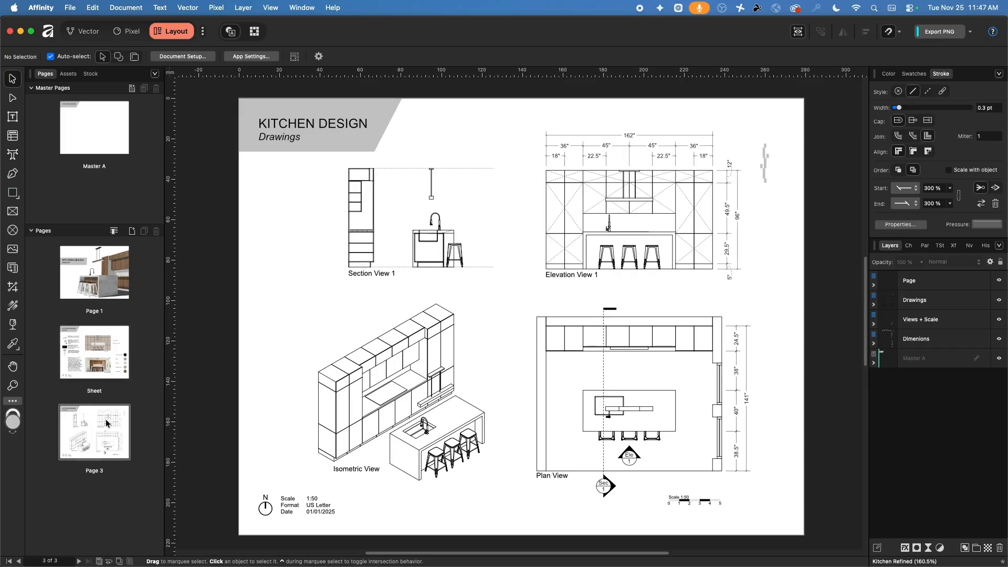
pyautogui.click(103, 357)
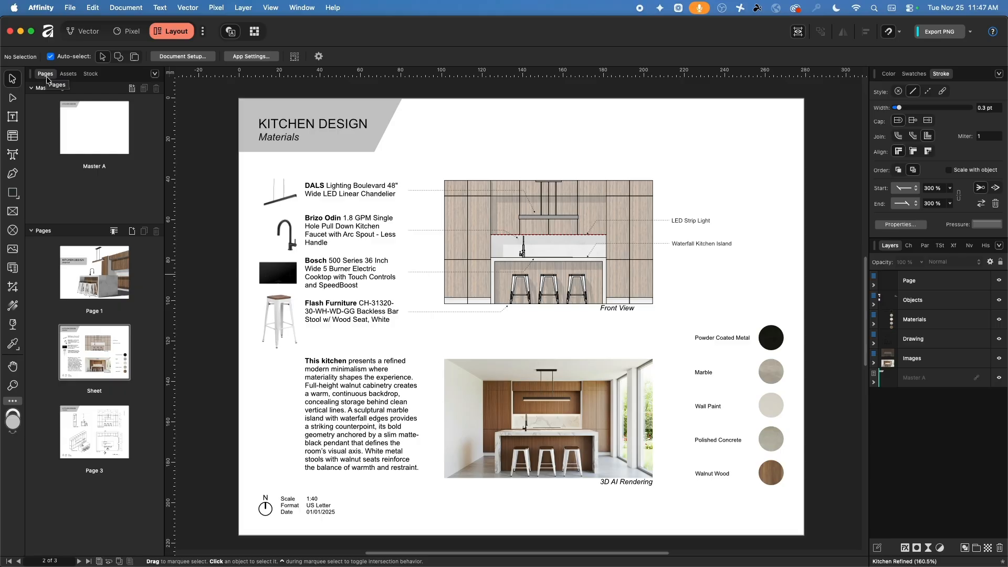
pyautogui.click(94, 441)
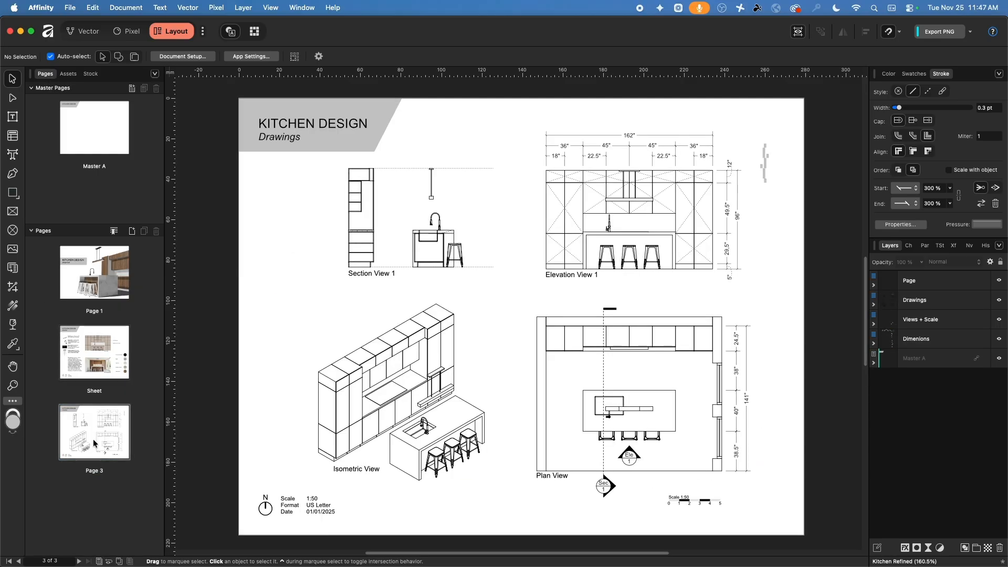
pyautogui.click(102, 355)
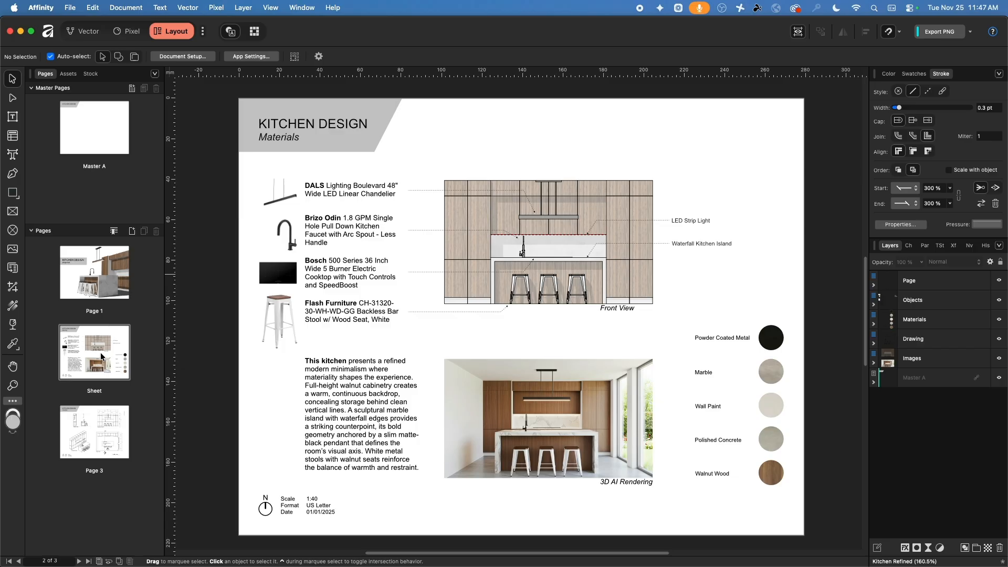
pyautogui.click(99, 430)
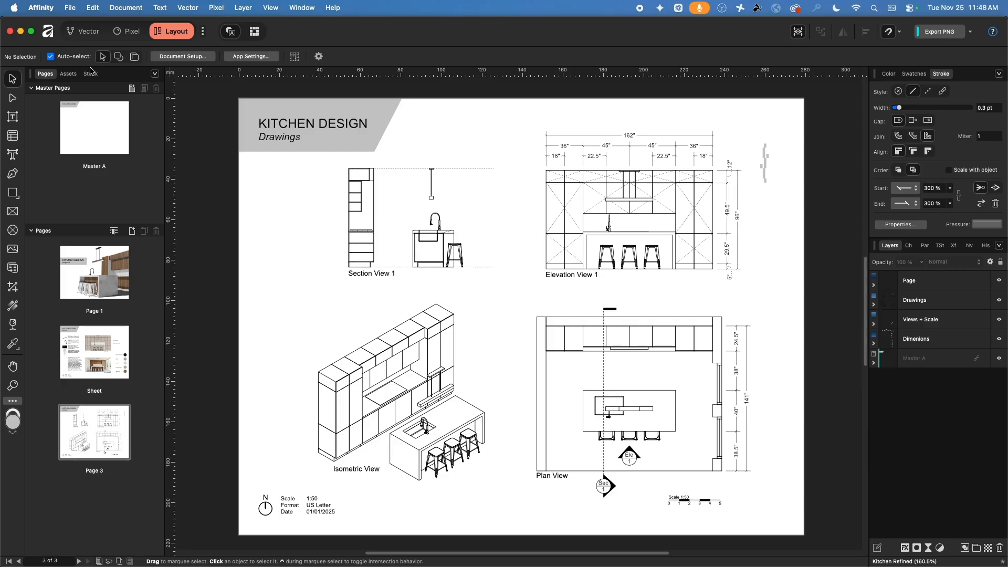
# Look through the Vector and Pixel workspaces, return to Layout, and view the Drawings page
pyautogui.click(85, 33)
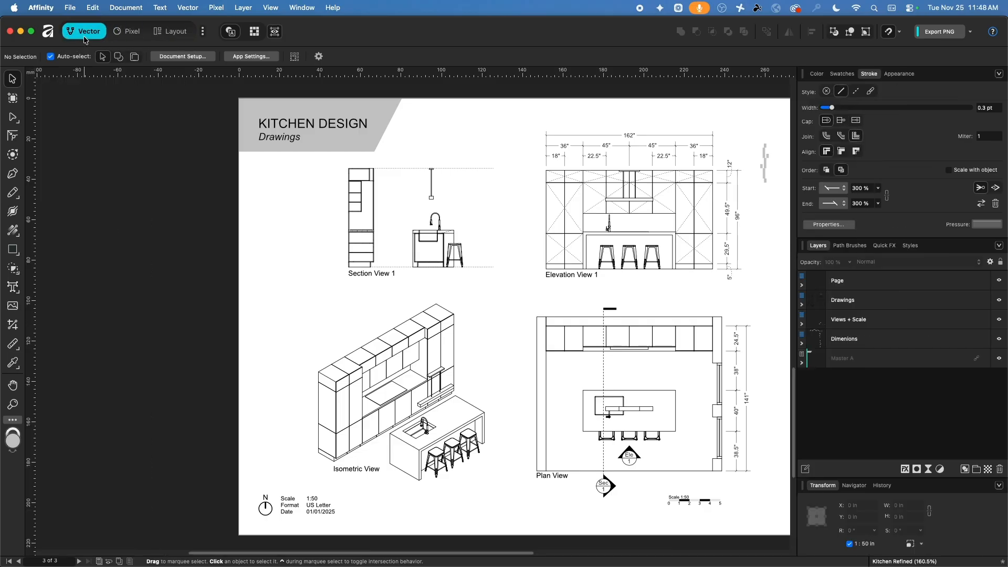
pyautogui.click(126, 33)
pyautogui.click(173, 32)
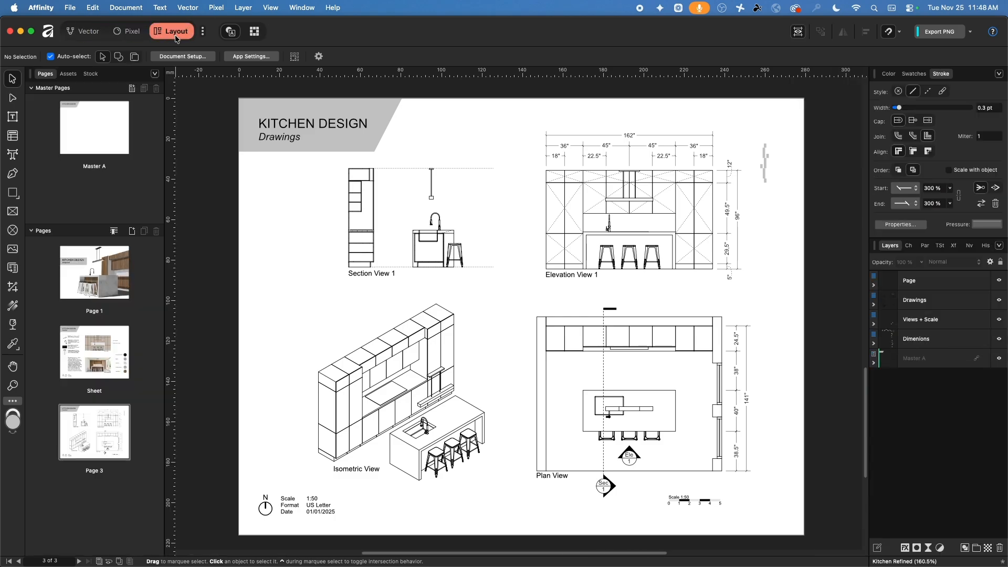
pyautogui.hscroll(3, 525, 303)
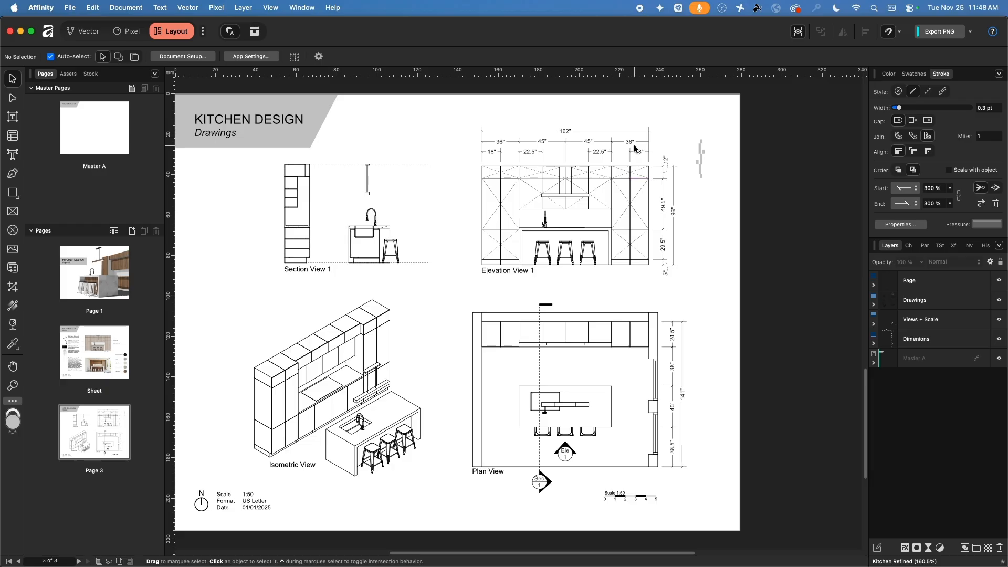
pyautogui.moveTo(427, 324); pyautogui.dragTo(449, 328, button='middle')
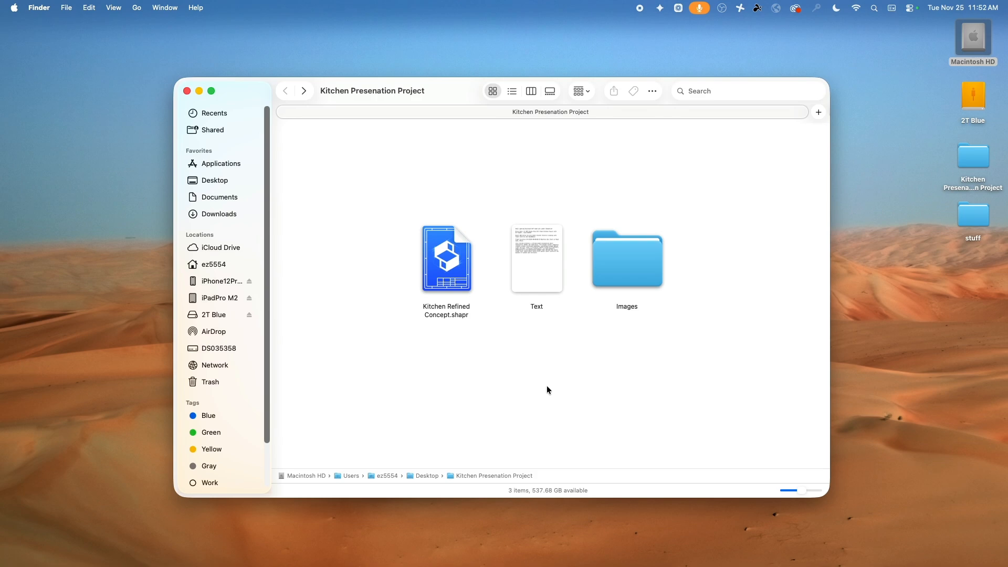
# Look over the Kitchen Presenation Project folder's Shapr file and preview the contents of the Text file
pyautogui.click(450, 268)
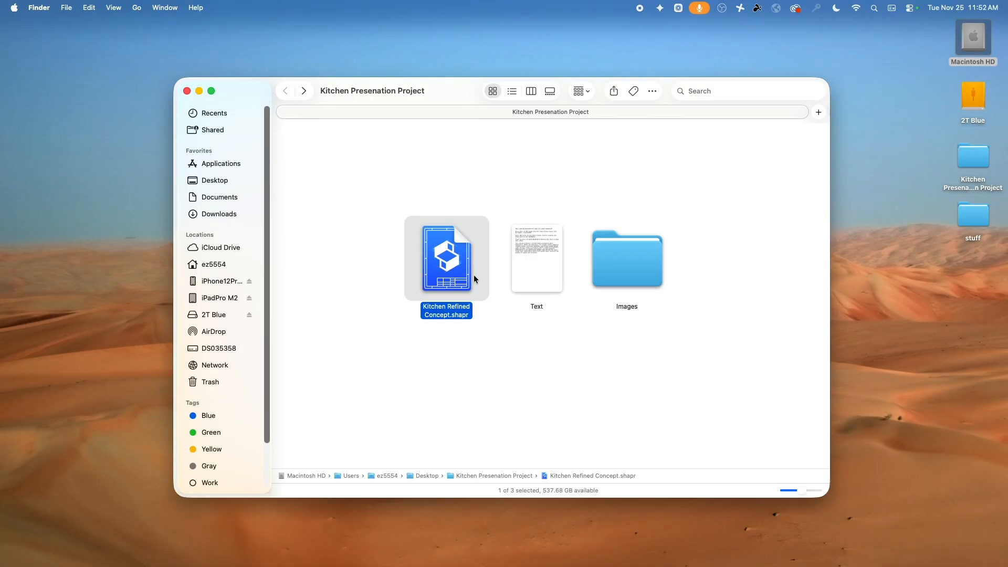
pyautogui.click(534, 263)
pyautogui.press('space')
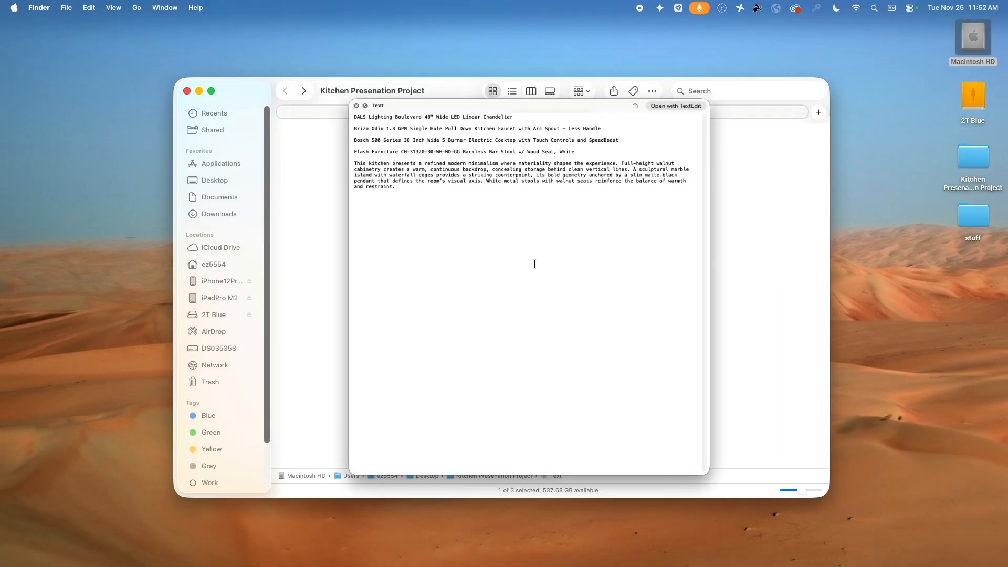
pyautogui.press('space')
# Open the Images folder and look over the Bar Stool, Faucet, Chandelier and CookTop product images
pyautogui.doubleClick(647, 258)
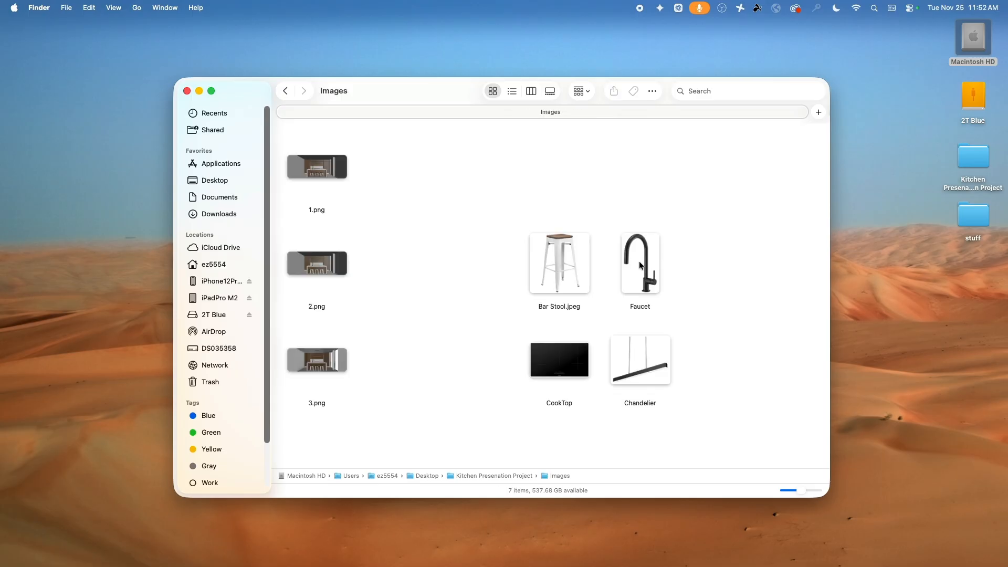
pyautogui.click(556, 267)
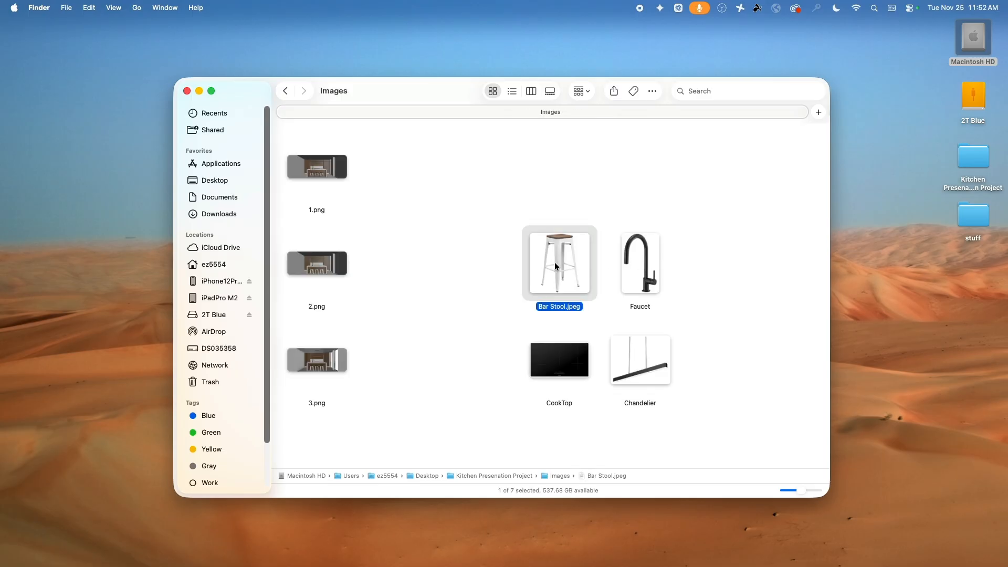
pyautogui.click(643, 257)
pyautogui.click(648, 366)
pyautogui.click(548, 374)
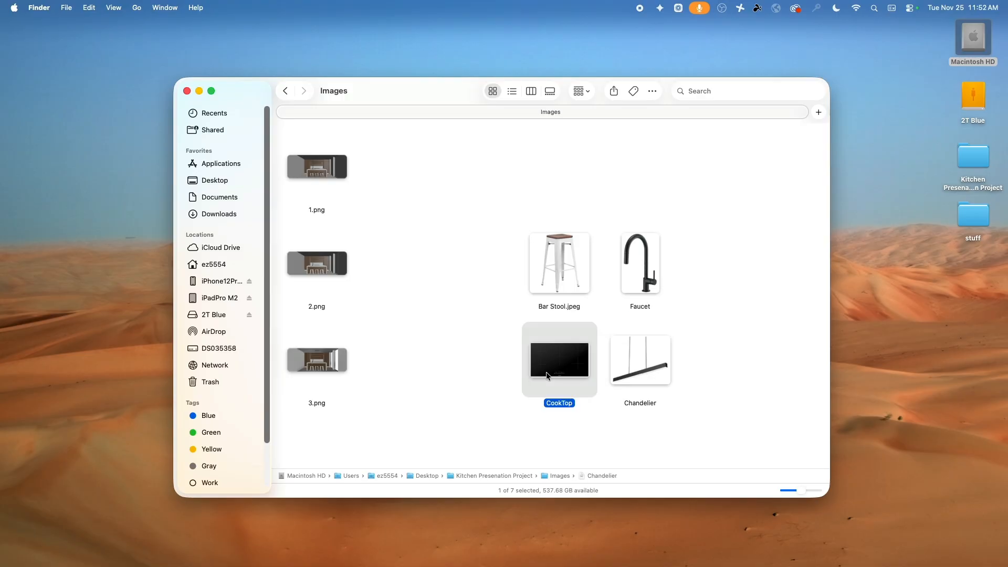
# Preview the kitchen model images 1.png, 2.png and 3.png in the Images folder to compare their styles
pyautogui.click(322, 178)
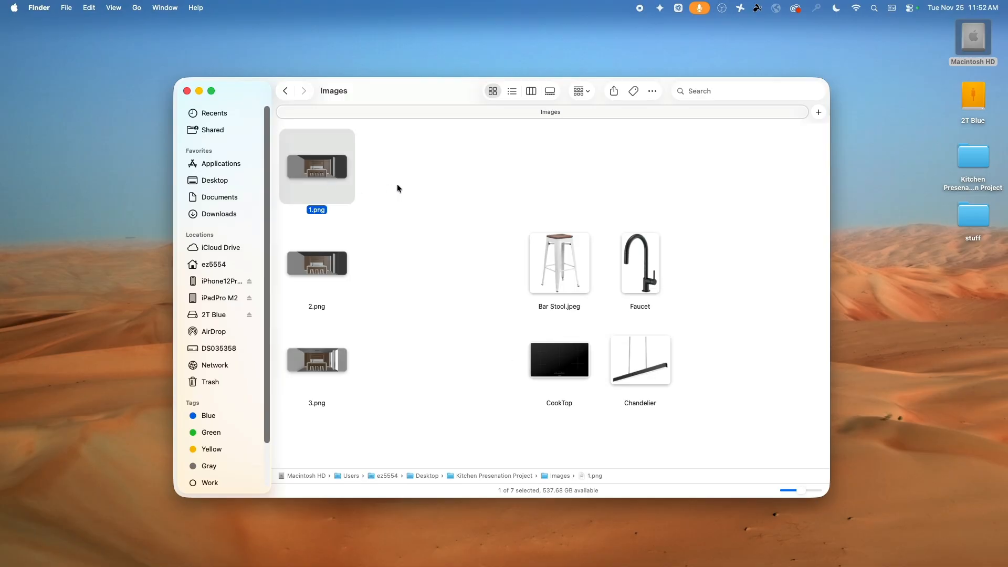
pyautogui.press('Down')
pyautogui.press('space')
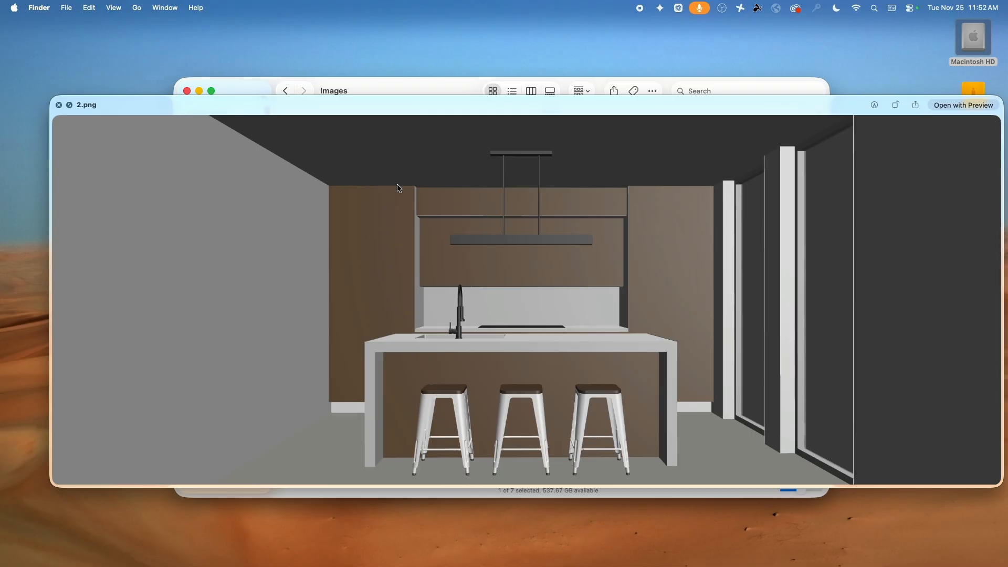
pyautogui.press('Right')
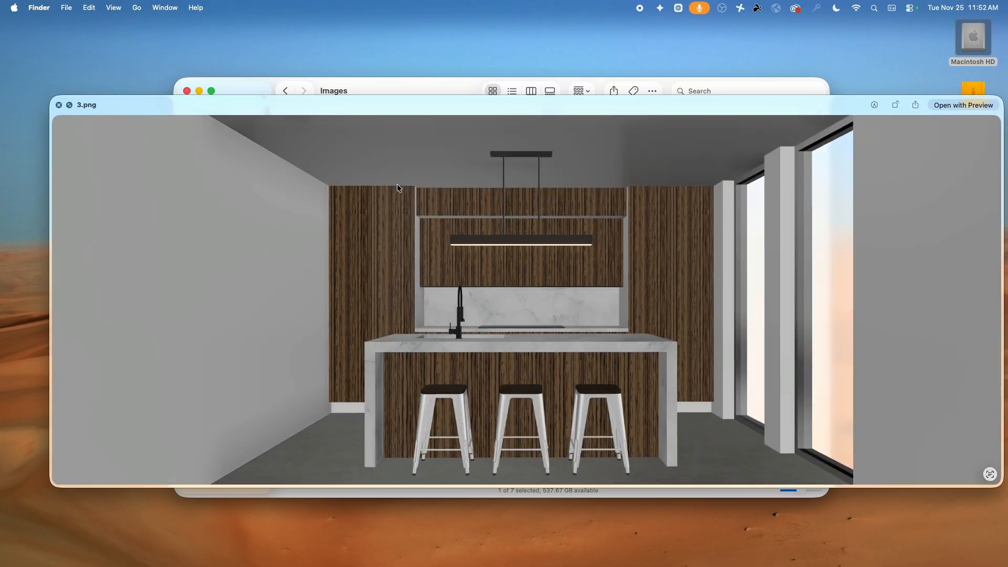
pyautogui.press('Left')
pyautogui.press('Left')
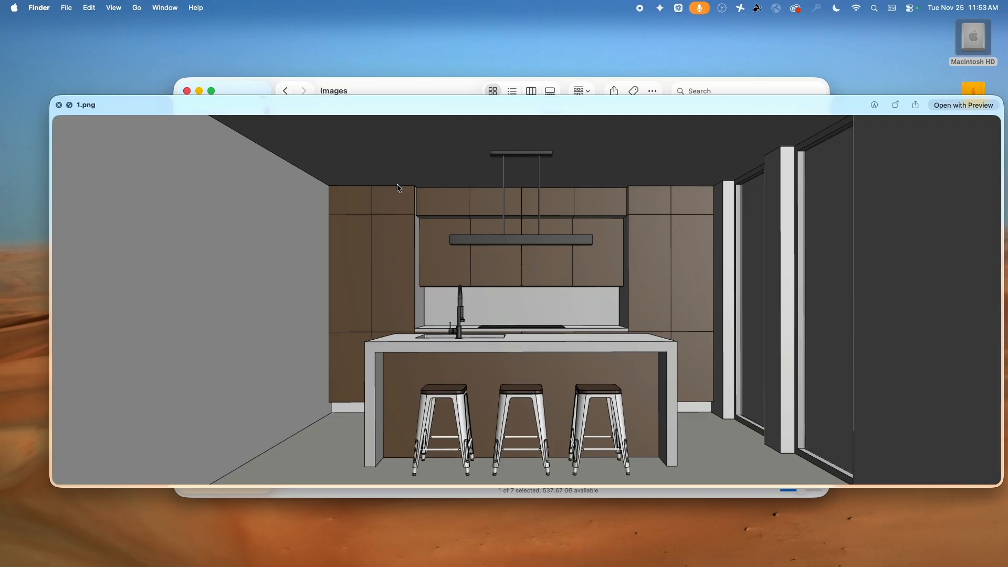
pyautogui.press('space')
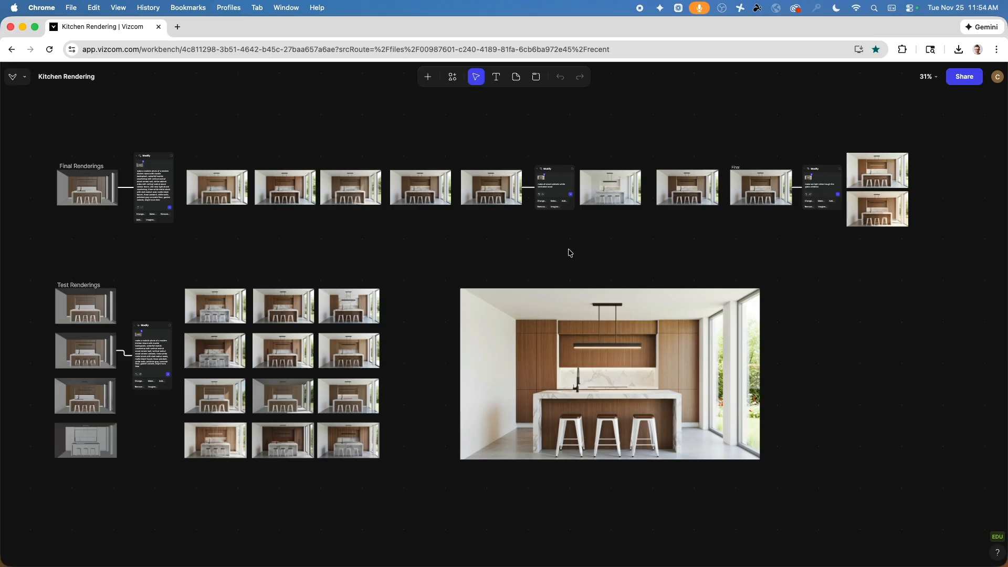
# On the Vizcom Kitchen Rendering workbench, examine the large kitchen rendering up close
pyautogui.scroll(10, 675, 355)
pyautogui.scroll(-4, 675, 344)
pyautogui.scroll(-3, 674, 344)
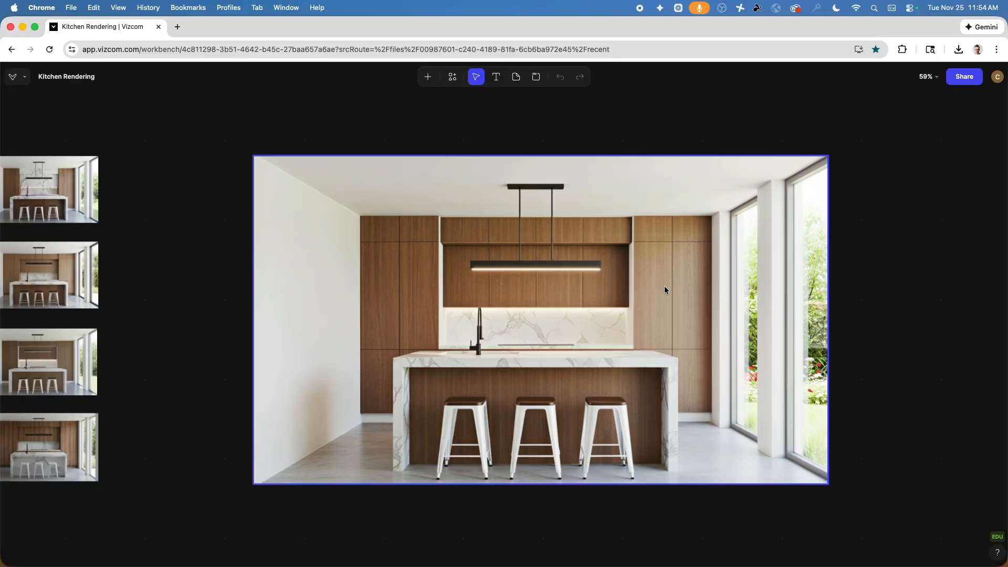
pyautogui.scroll(-5, 664, 285)
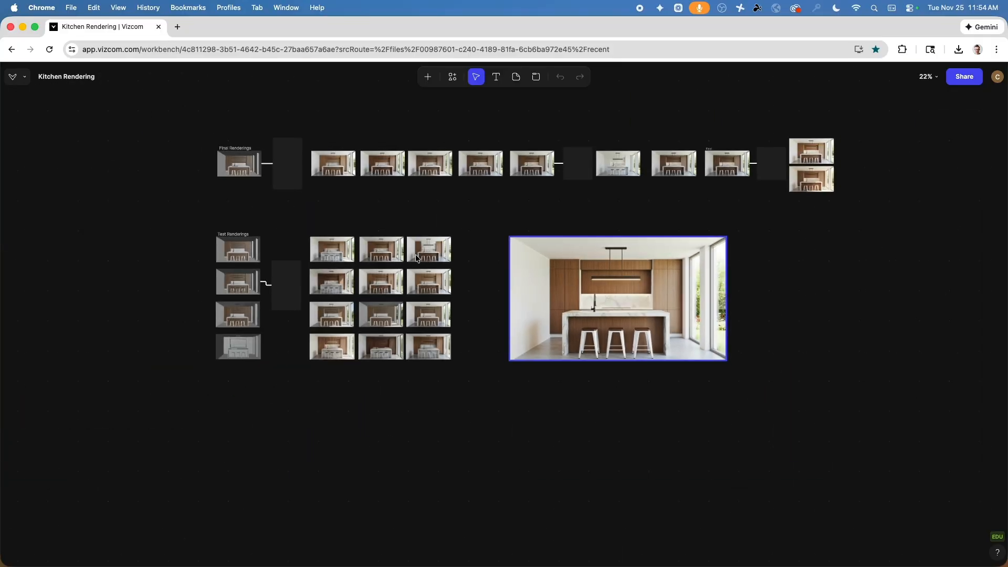
# Examine the first source image in the Test Renderings group, the kitchen view without edge lines
pyautogui.scroll(10, 190, 254)
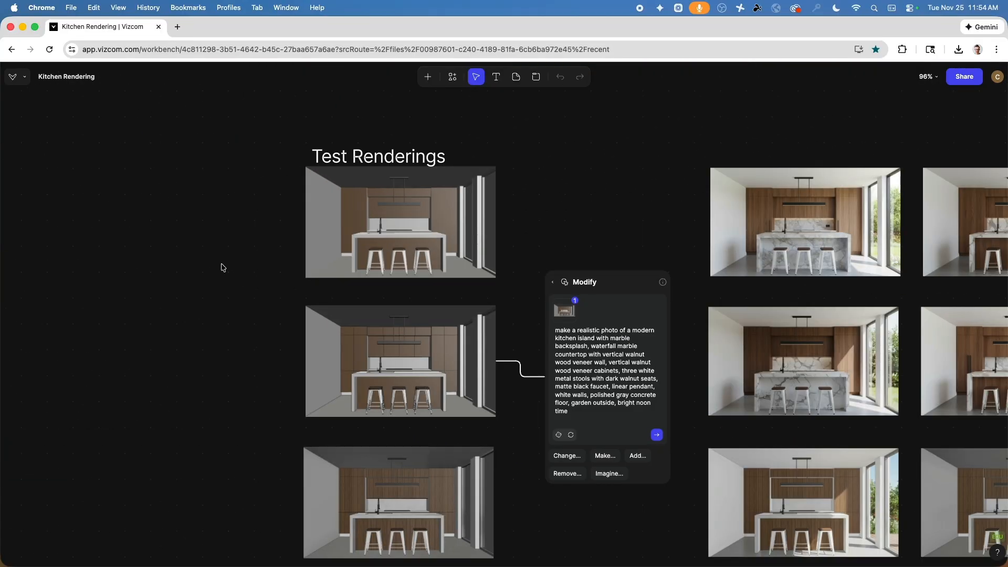
pyautogui.hscroll(1, 210, 263)
pyautogui.moveTo(178, 253); pyautogui.dragTo(2, 233, button='middle')
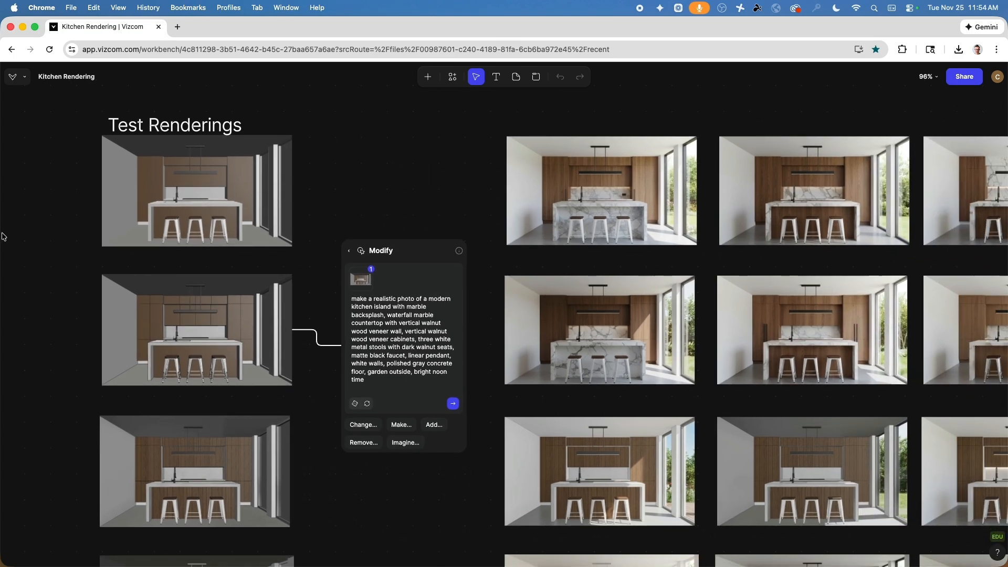
pyautogui.click(154, 203)
pyautogui.scroll(5, 135, 173)
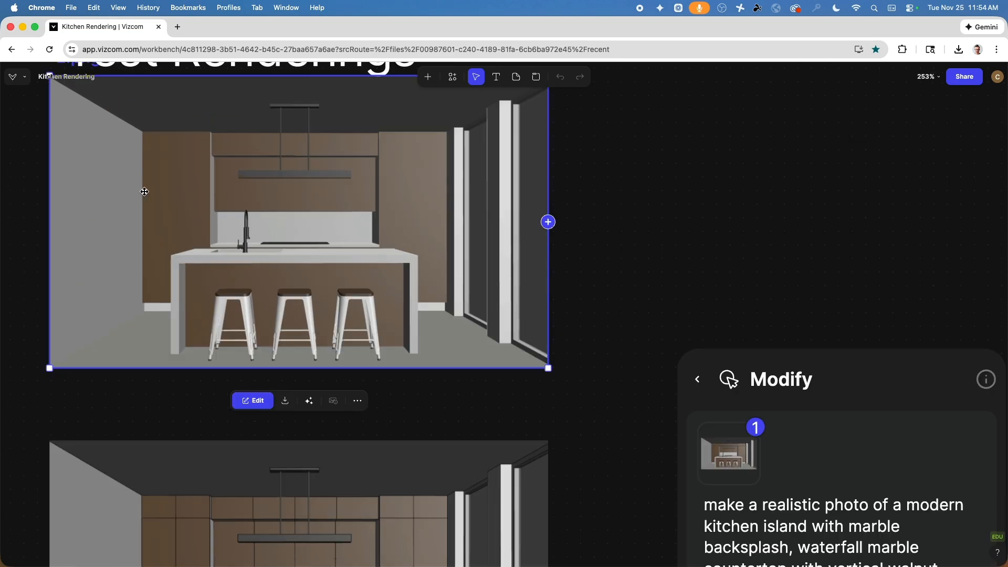
# Examine the second and third source images under Test Renderings, with outlined cabinets and with wood textures
pyautogui.keyDown('ctrl'); pyautogui.scroll(-3, 145, 191); pyautogui.keyUp('ctrl')
pyautogui.scroll(-3, 271, 298)
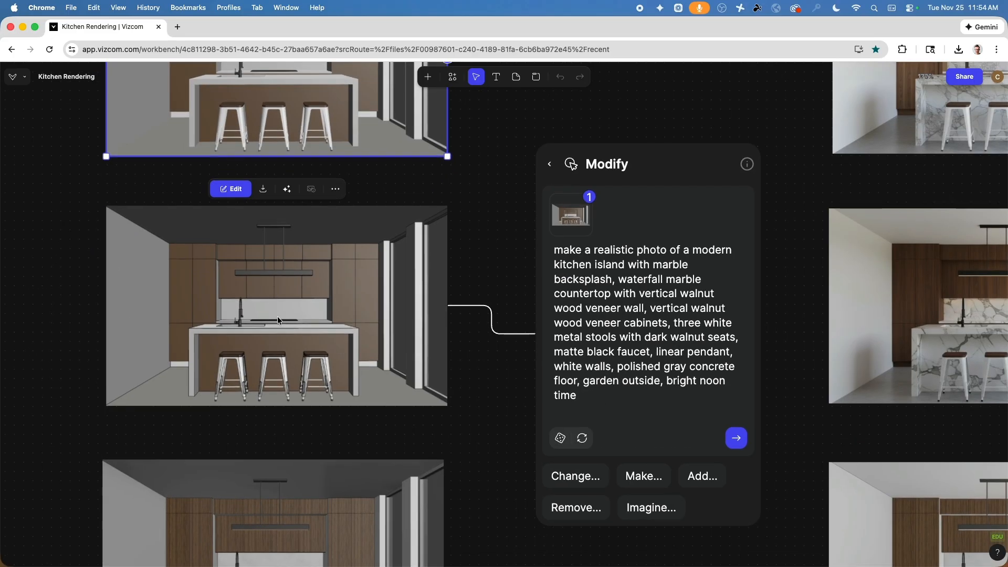
pyautogui.scroll(-2, 336, 283)
pyautogui.keyDown('ctrl'); pyautogui.scroll(5, 335, 301); pyautogui.keyUp('ctrl')
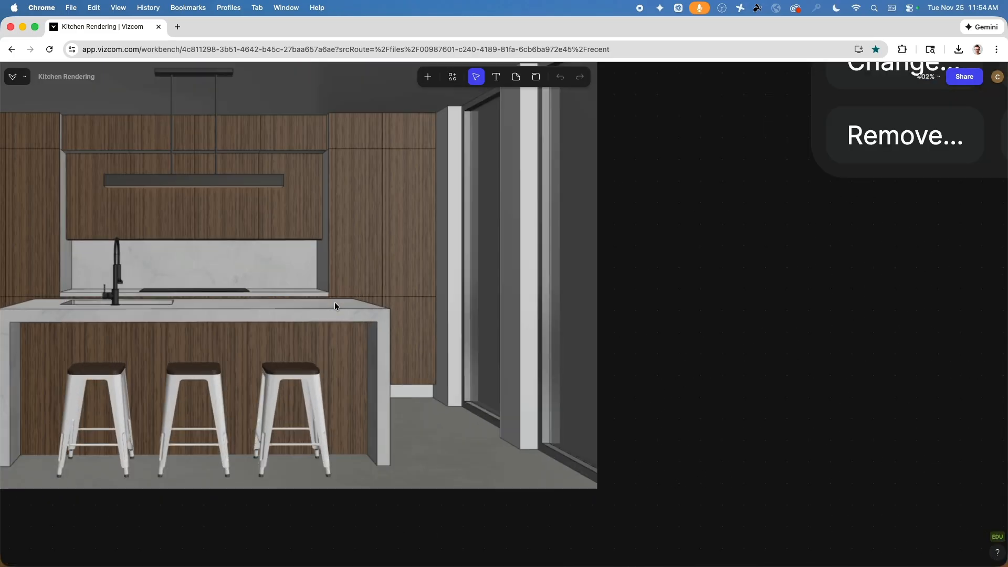
pyautogui.keyDown('ctrl'); pyautogui.scroll(-10, 335, 301); pyautogui.keyUp('ctrl')
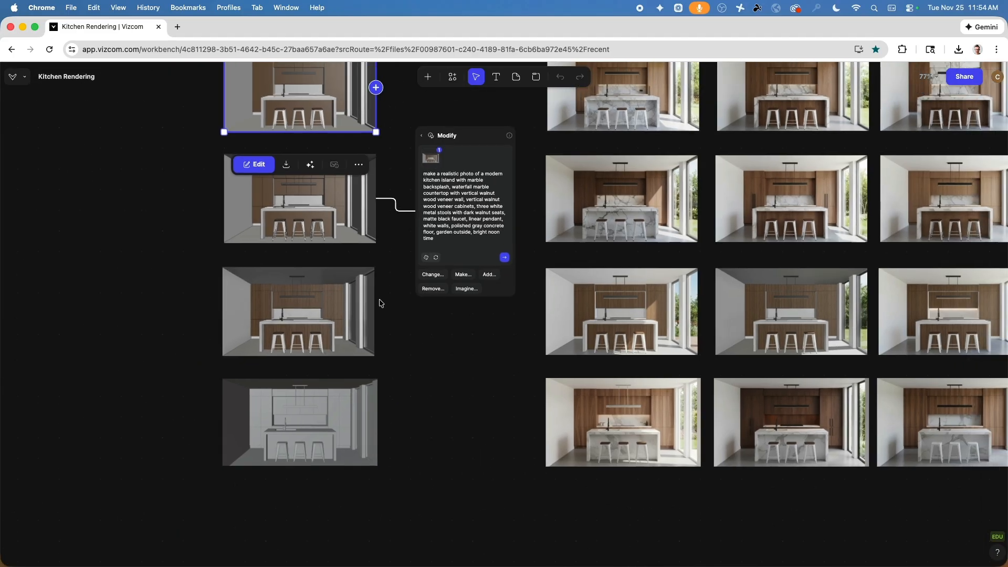
# Compare the Test Renderings source and result rows, and read the prompt in their Modify node
pyautogui.scroll(2, 380, 304)
pyautogui.hscroll(2, 380, 304)
pyautogui.click(379, 378)
pyautogui.scroll(1, 371, 398)
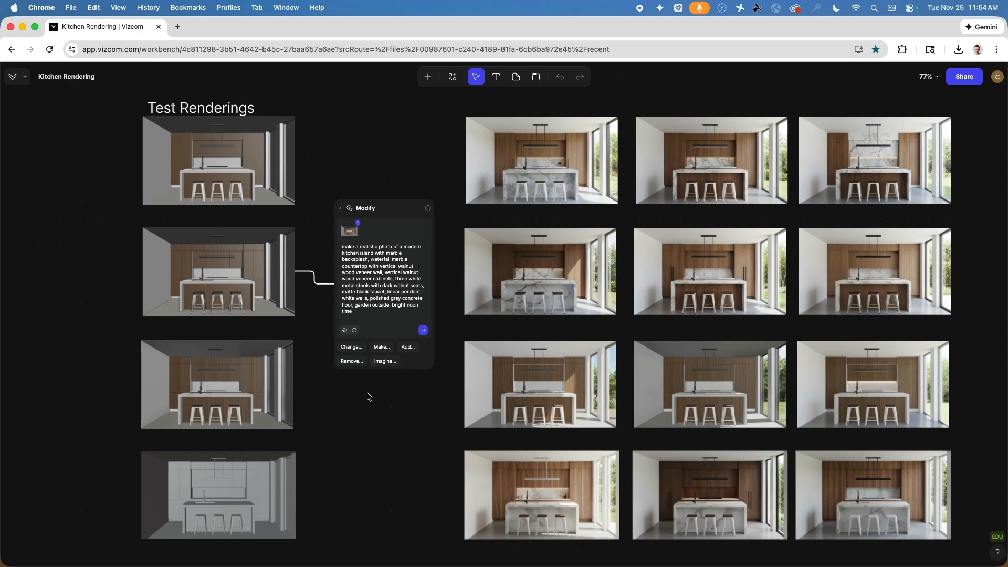
pyautogui.keyDown('ctrl'); pyautogui.scroll(5, 374, 261); pyautogui.keyUp('ctrl')
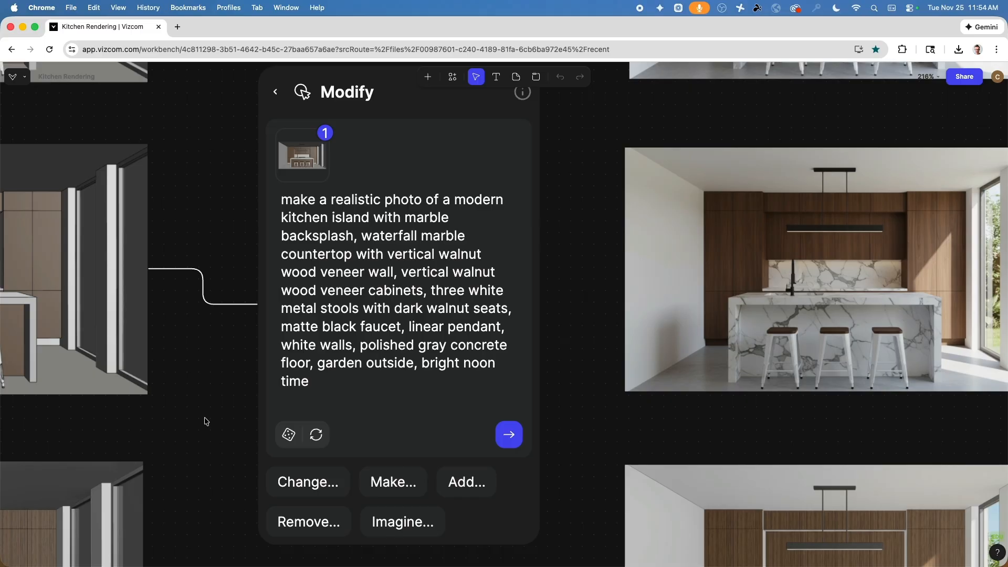
# Examine the fourth source image under Test Renderings, the gray kitchen view without materials
pyautogui.keyDown('ctrl'); pyautogui.scroll(-6, 206, 421); pyautogui.keyUp('ctrl')
pyautogui.keyDown('ctrl'); pyautogui.scroll(4, 210, 413); pyautogui.keyUp('ctrl')
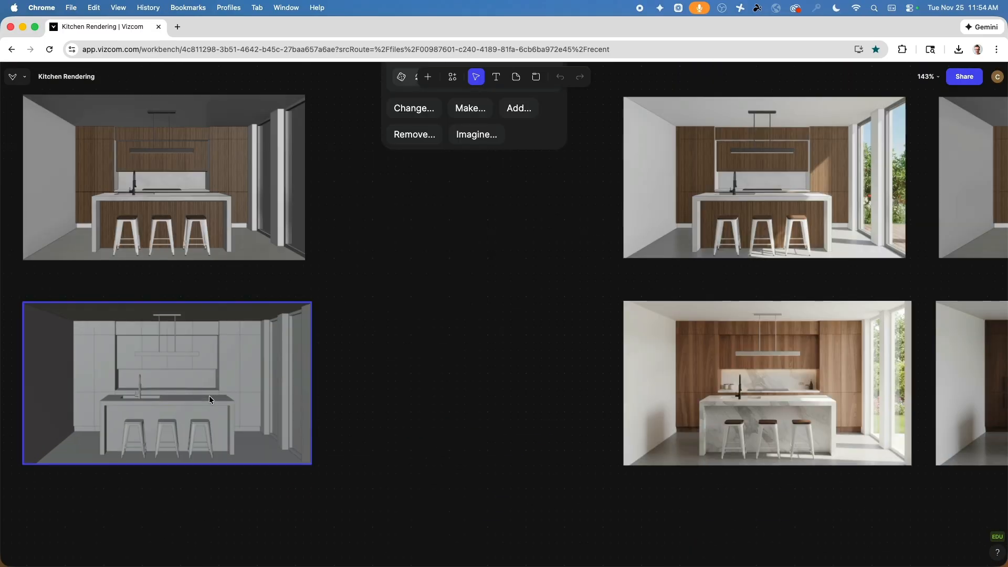
pyautogui.keyDown('ctrl'); pyautogui.scroll(4, 158, 371); pyautogui.keyUp('ctrl')
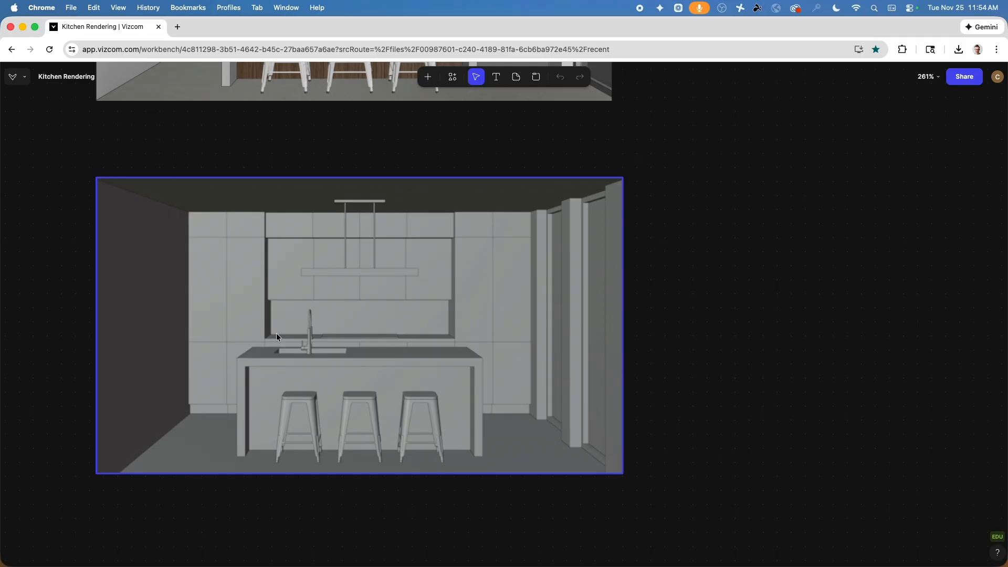
pyautogui.keyDown('ctrl'); pyautogui.scroll(-5, 437, 342); pyautogui.keyUp('ctrl')
# Examine the first generated rendering in the top row of the Test Renderings results
pyautogui.scroll(2, 382, 275)
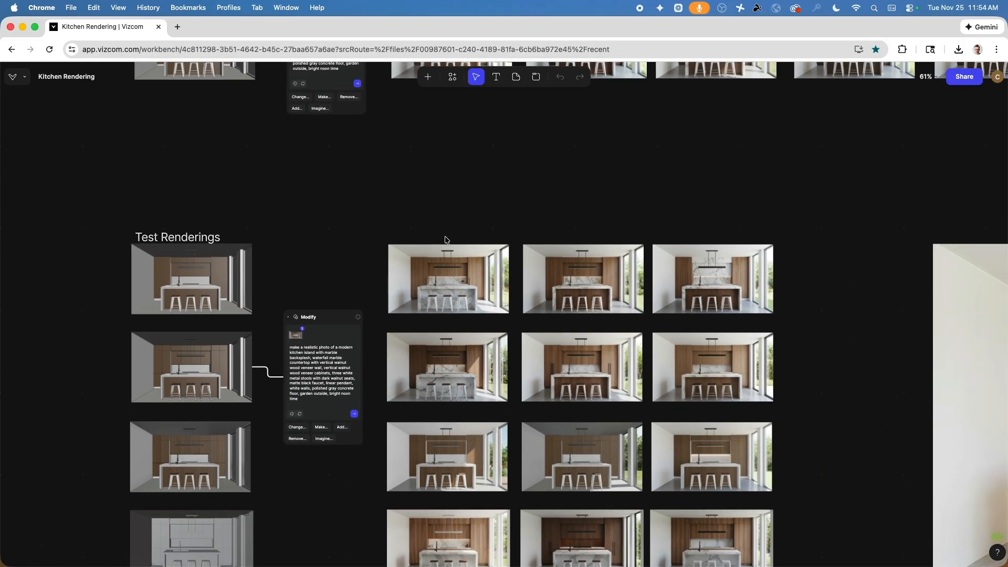
pyautogui.keyDown('ctrl'); pyautogui.scroll(3, 381, 275); pyautogui.keyUp('ctrl')
pyautogui.keyDown('ctrl'); pyautogui.scroll(6, 382, 276); pyautogui.keyUp('ctrl')
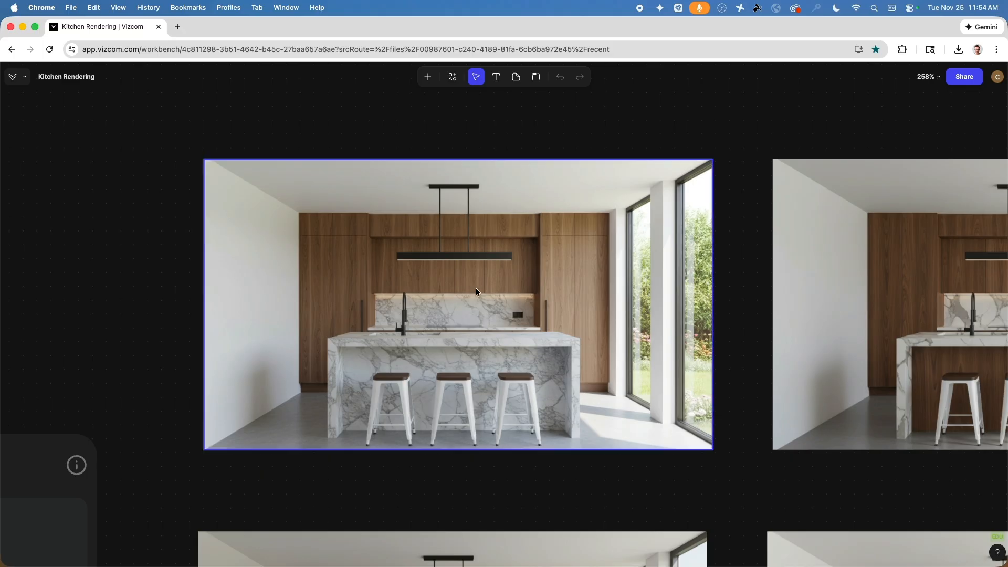
# Examine the second generated rendering in the top row of the Test Renderings results
pyautogui.moveTo(724, 292); pyautogui.dragTo(205, 286, button='middle')
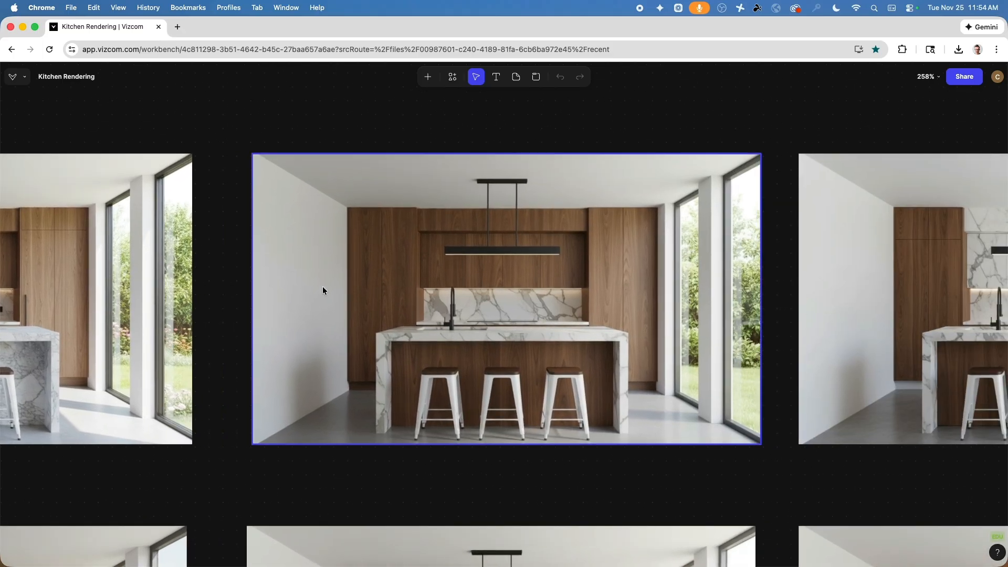
pyautogui.scroll(5, 586, 281)
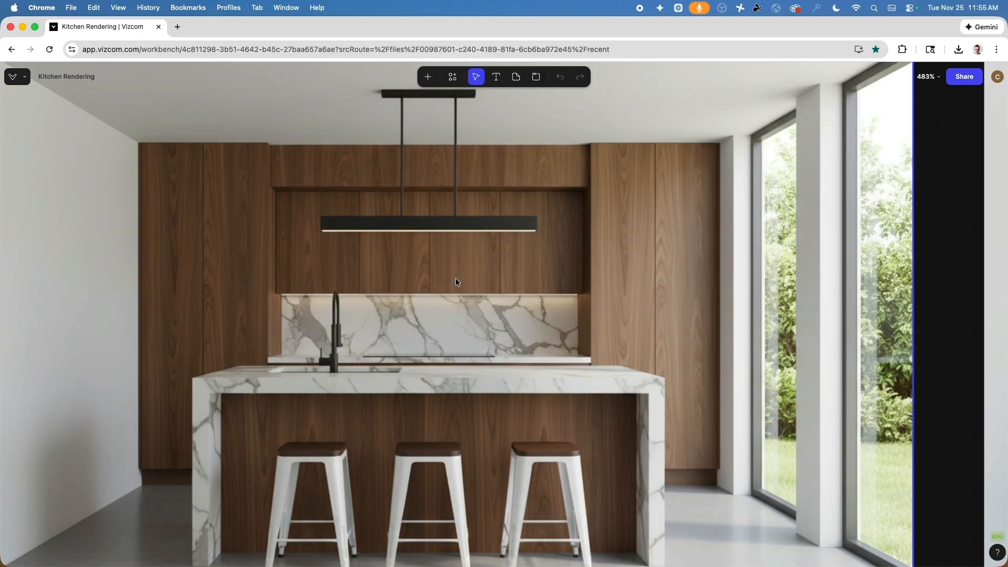
pyautogui.keyDown('ctrl'); pyautogui.scroll(-8, 456, 282); pyautogui.keyUp('ctrl')
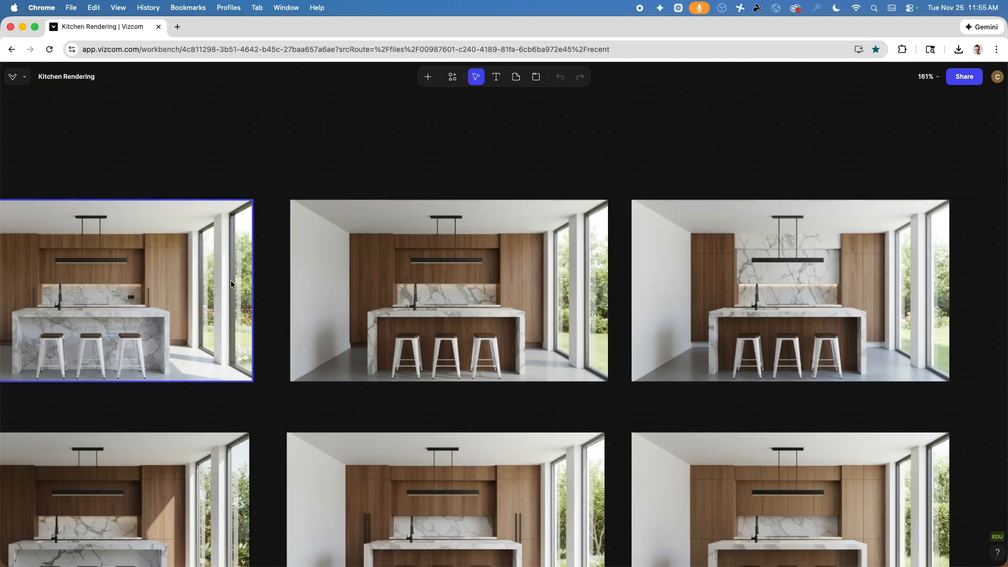
# Examine the first source image under Test Renderings, the colored kitchen view without cabinet outlines
pyautogui.hscroll(-6, 72, 272)
pyautogui.moveTo(69, 269); pyautogui.dragTo(624, 259, button='middle')
pyautogui.scroll(6, 428, 251)
pyautogui.moveTo(428, 251); pyautogui.dragTo(516, 262, button='middle')
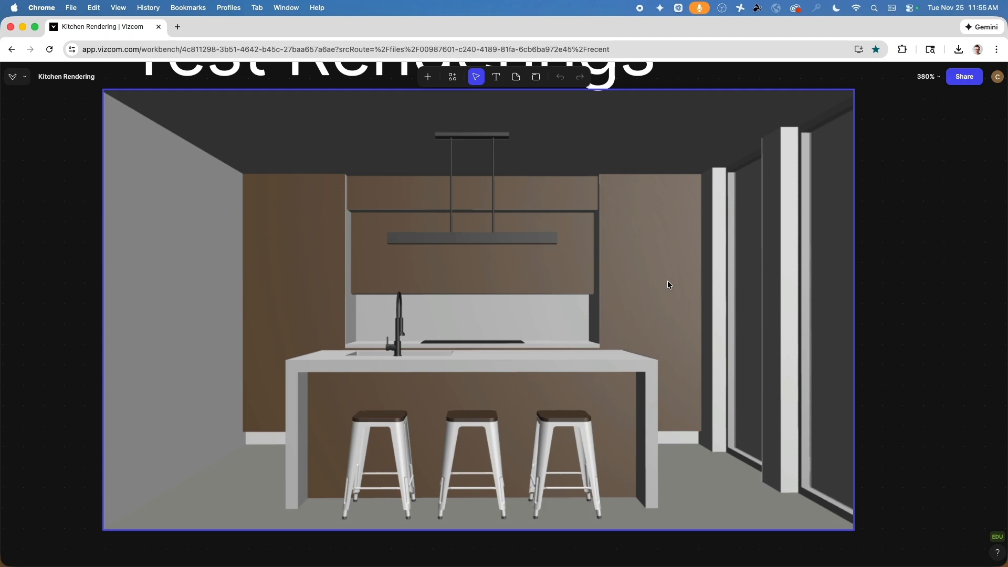
# Examine the second source image under Test Renderings, the kitchen view with outlined cabinet doors
pyautogui.scroll(-3, 667, 280)
pyautogui.moveTo(667, 280); pyautogui.dragTo(647, 153, button='middle')
pyautogui.scroll(-3, 647, 153)
pyautogui.moveTo(718, 362); pyautogui.dragTo(682, 170, button='middle')
pyautogui.scroll(2, 707, 228)
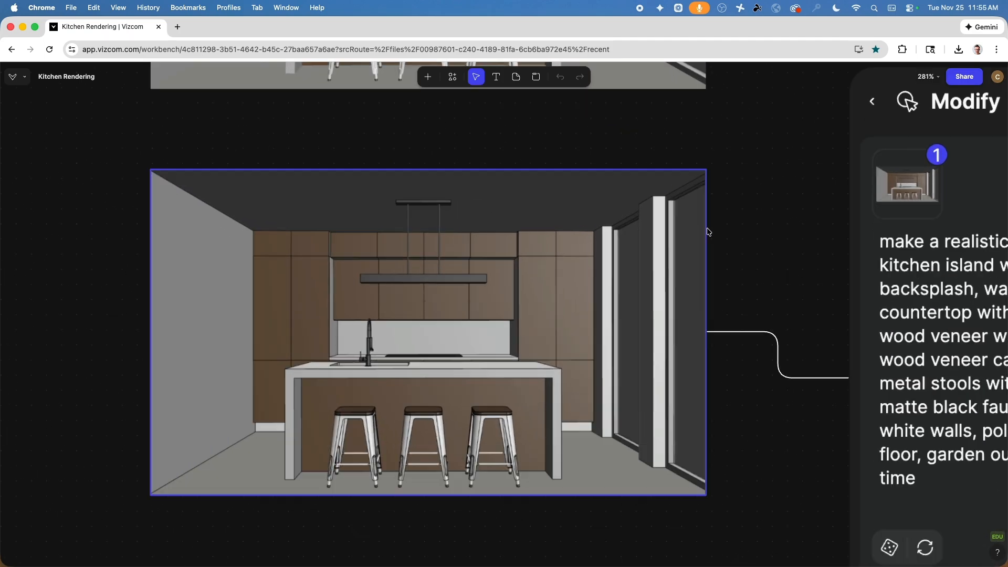
pyautogui.scroll(2, 707, 228)
pyautogui.moveTo(749, 237); pyautogui.dragTo(844, 231, button='middle')
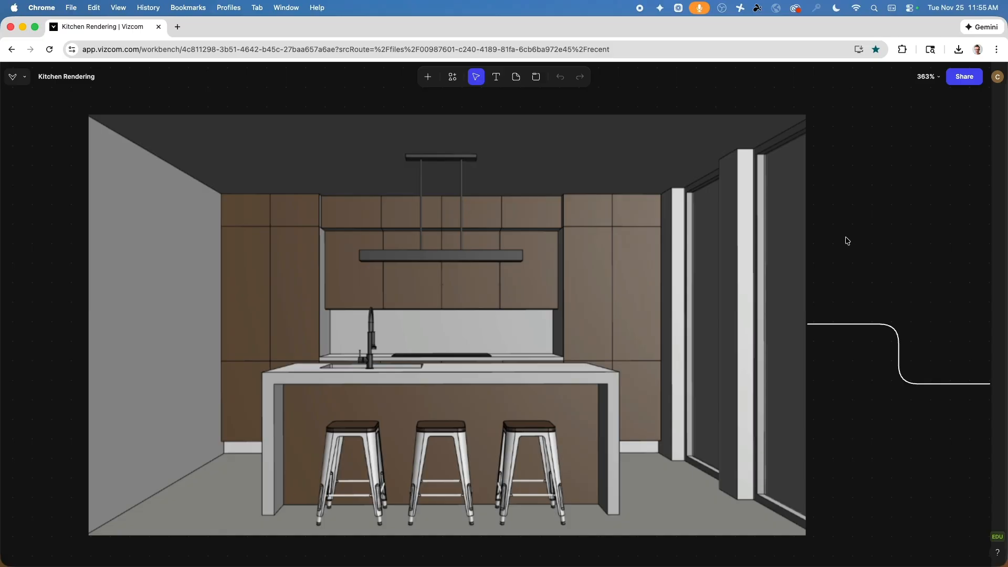
# Compare the generated renderings in the second row of the Test Renderings results
pyautogui.scroll(-2, 849, 236)
pyautogui.hscroll(10, 850, 236)
pyautogui.hscroll(15, 772, 231)
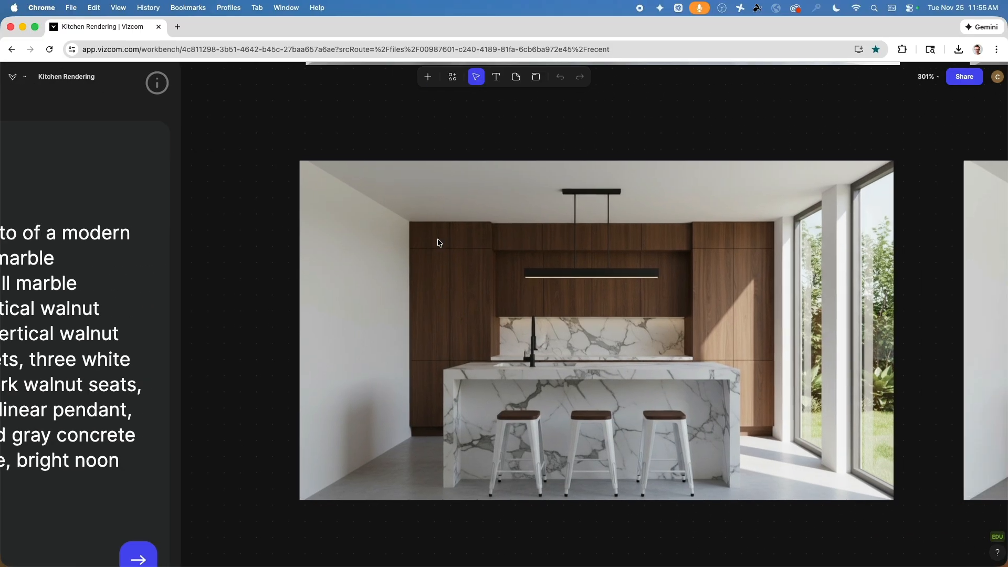
pyautogui.hscroll(10, 817, 235)
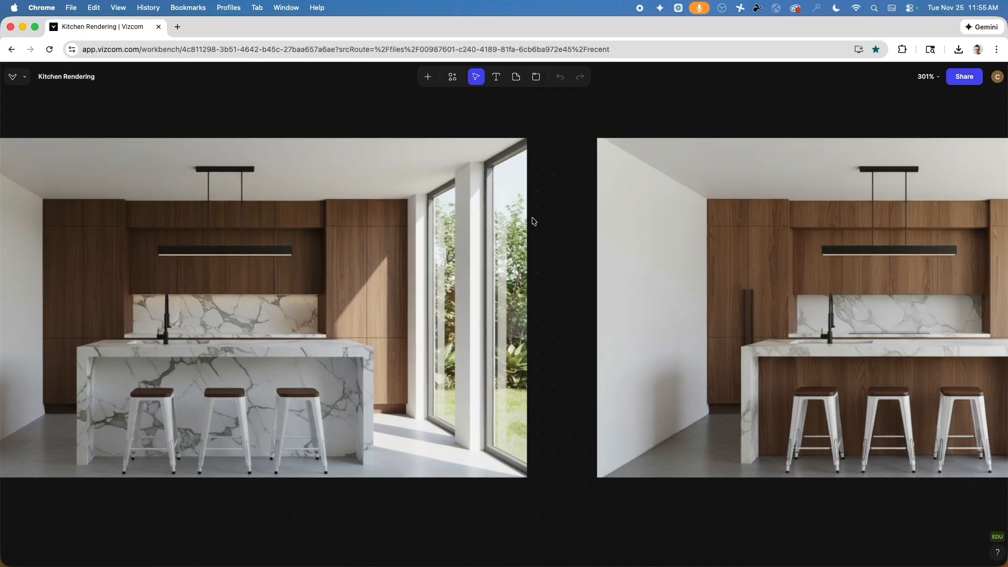
pyautogui.hscroll(12, 634, 225)
pyautogui.hscroll(2, 657, 220)
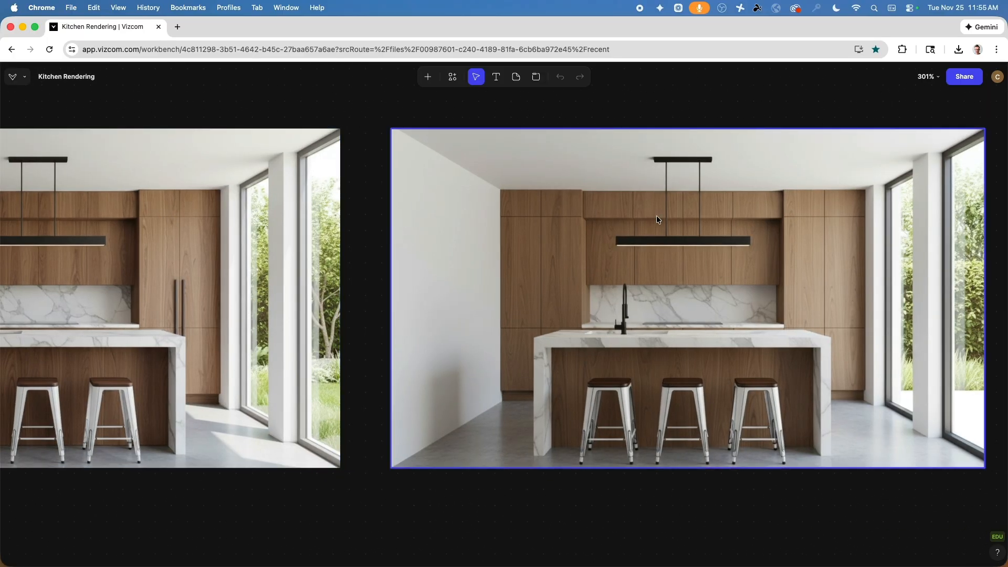
# Examine the cabinets, island and stools in the last rendering of the second Test Renderings row
pyautogui.keyDown('ctrl'); pyautogui.scroll(5, 675, 219); pyautogui.keyUp('ctrl')
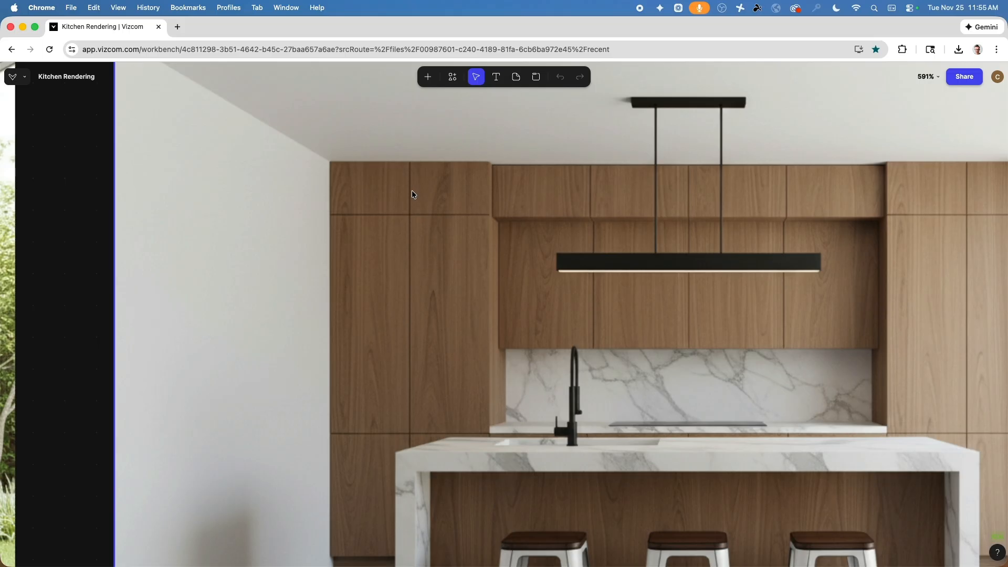
pyautogui.hscroll(15, 708, 319)
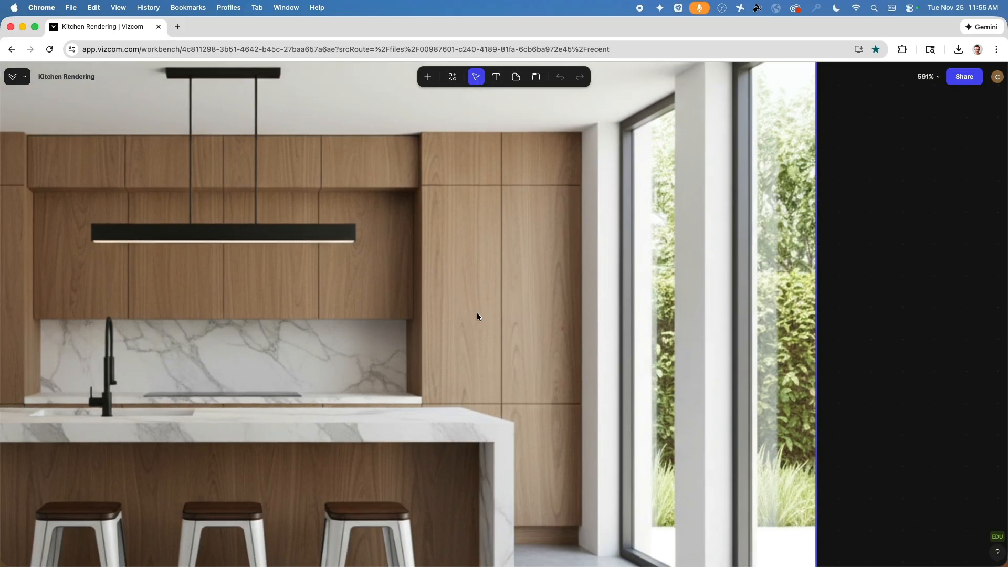
pyautogui.moveTo(201, 455); pyautogui.dragTo(471, 178, button='middle')
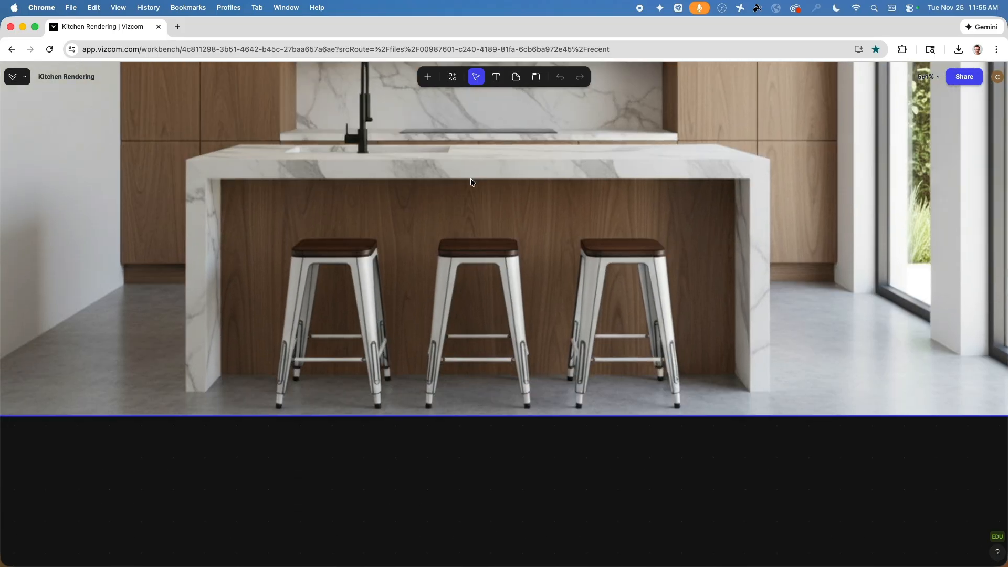
pyautogui.scroll(2, 454, 263)
pyautogui.keyDown('ctrl'); pyautogui.scroll(2, 454, 267); pyautogui.keyUp('ctrl')
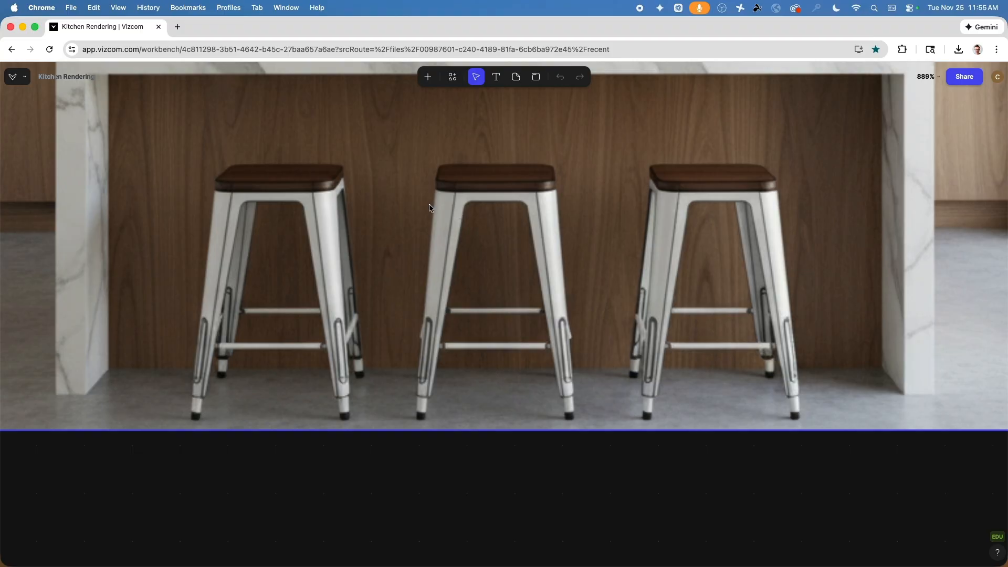
# Examine the stool outlines in the second Test Renderings source image that feeds the Modify node
pyautogui.keyDown('ctrl'); pyautogui.scroll(-10, 429, 209); pyautogui.keyUp('ctrl')
pyautogui.hscroll(-15, 236, 236)
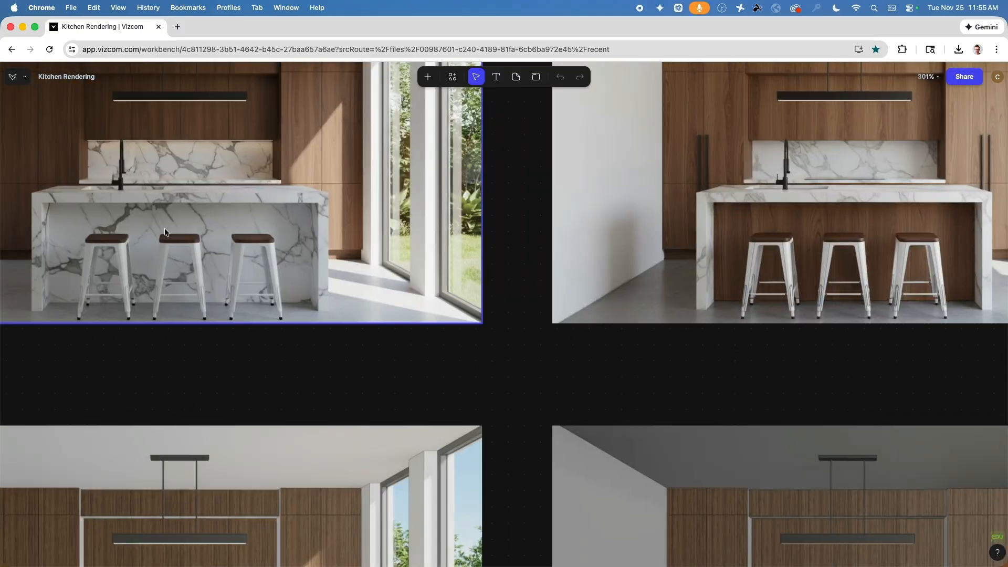
pyautogui.hscroll(-10, 160, 242)
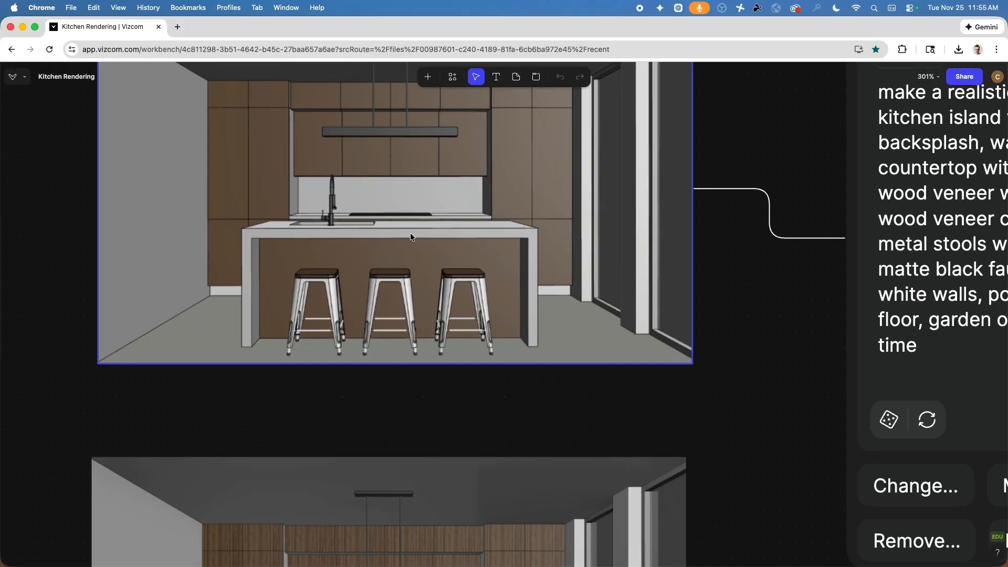
pyautogui.keyDown('ctrl'); pyautogui.scroll(5, 311, 358); pyautogui.keyUp('ctrl')
pyautogui.keyDown('ctrl'); pyautogui.scroll(5, 289, 314); pyautogui.keyUp('ctrl')
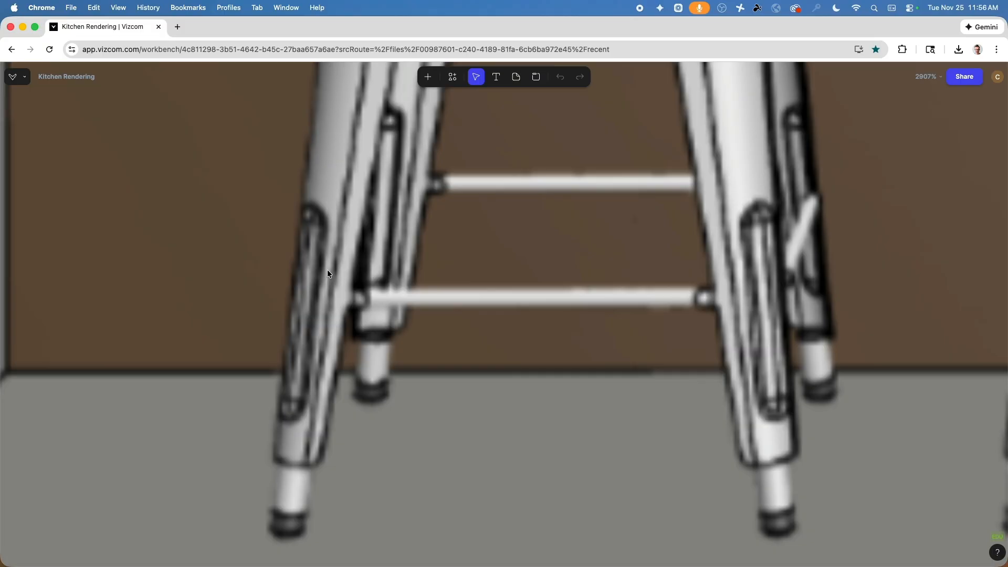
pyautogui.keyDown('ctrl'); pyautogui.scroll(-10, 328, 271); pyautogui.keyUp('ctrl')
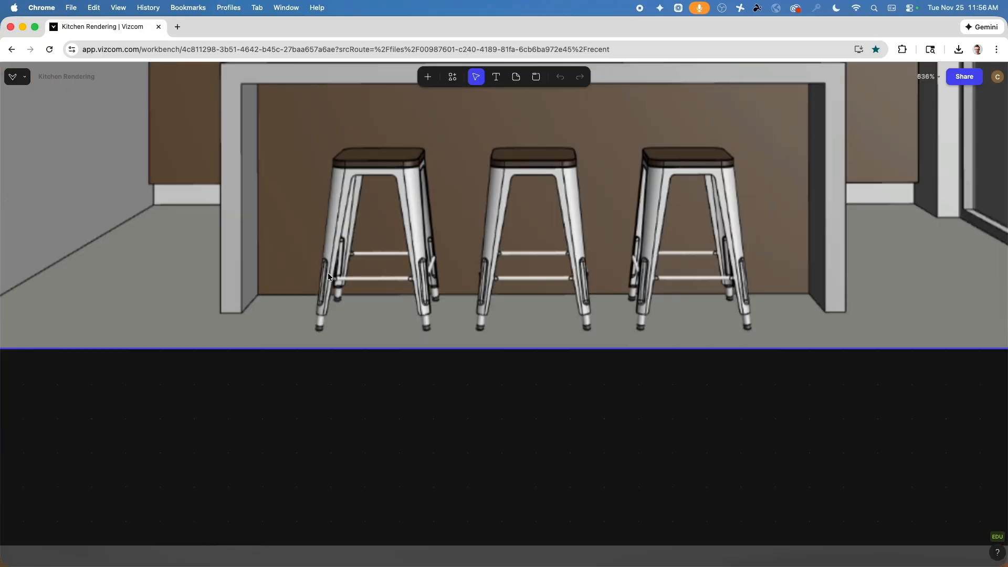
pyautogui.keyDown('ctrl'); pyautogui.scroll(-6, 328, 273); pyautogui.keyUp('ctrl')
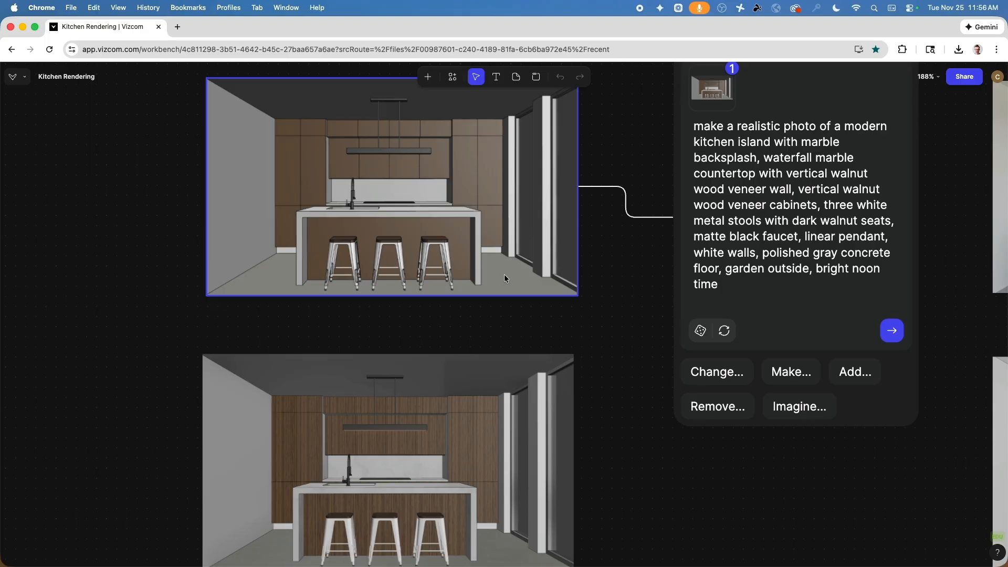
# Compare the first source image under Test Renderings with the outlined 2.png (1), selecting each in turn
pyautogui.click(613, 282)
pyautogui.scroll(-3, 567, 457)
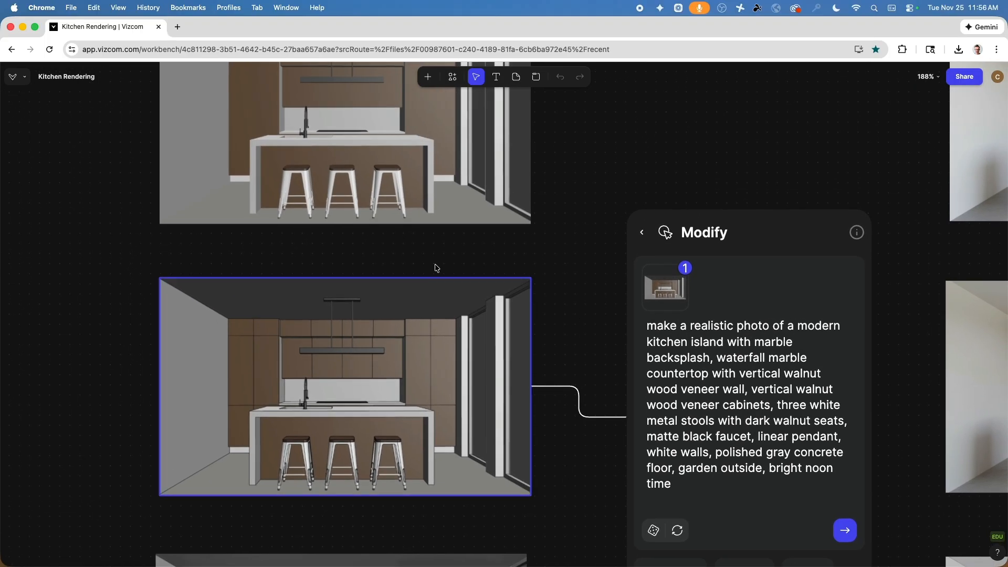
pyautogui.click(393, 179)
pyautogui.click(383, 360)
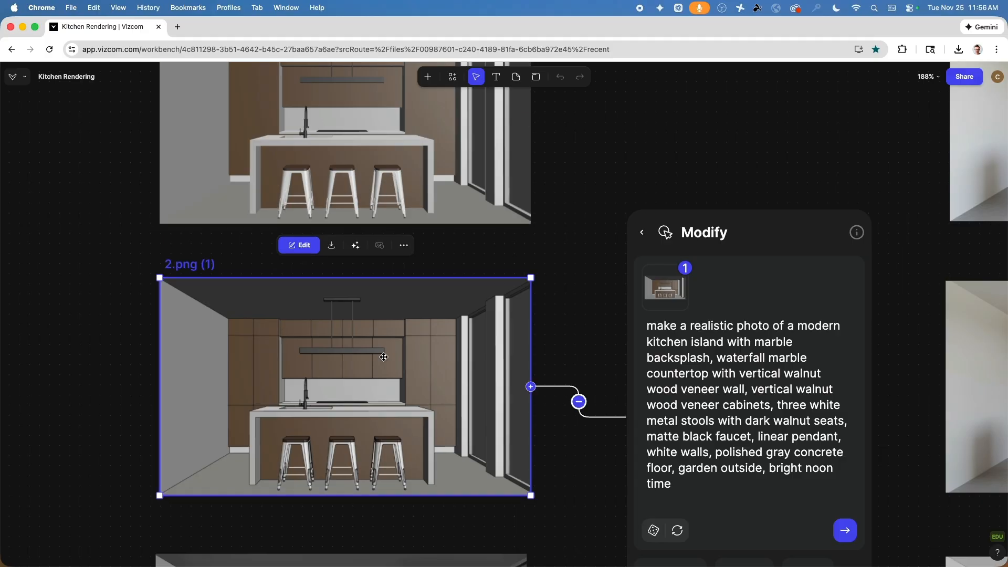
pyautogui.click(427, 179)
pyautogui.click(493, 281)
# Examine the Final Renderings source image, which combines outlined cabinets with stools without outlines
pyautogui.scroll(6, 590, 452)
pyautogui.scroll(15, 589, 452)
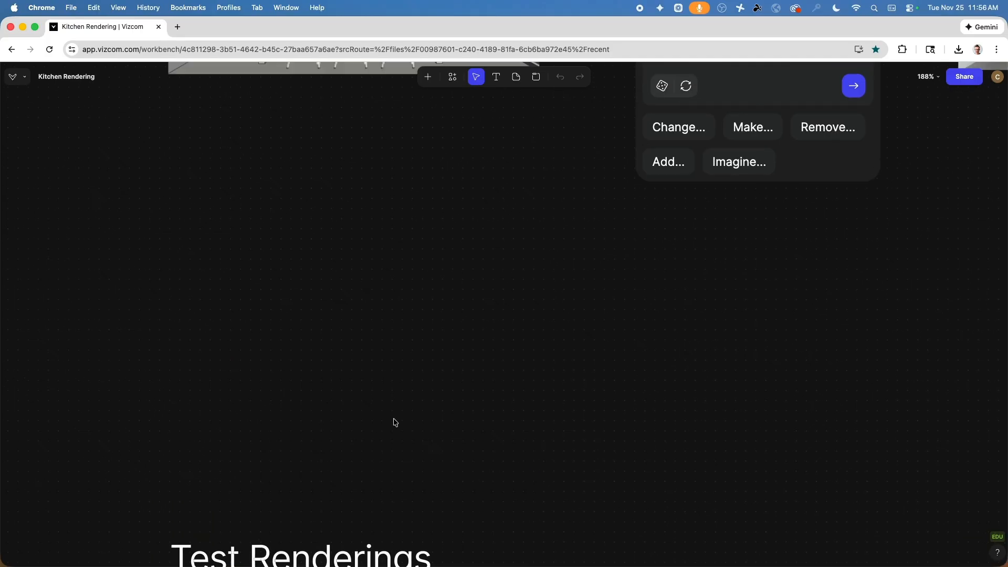
pyautogui.keyDown('ctrl'); pyautogui.scroll(5, 378, 276); pyautogui.keyUp('ctrl')
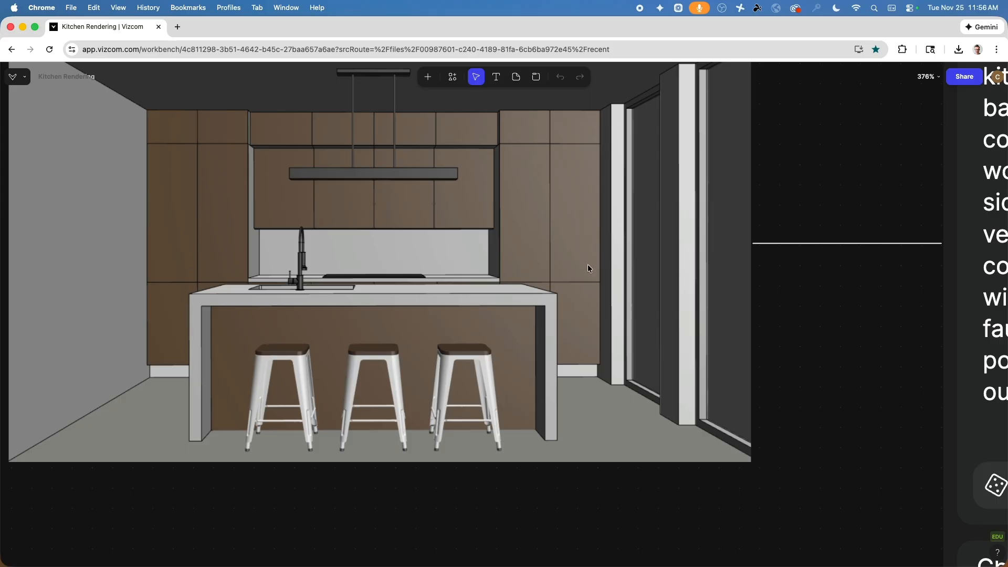
# Examine the first generated image of the Final Renderings, including its stools
pyautogui.moveTo(752, 282); pyautogui.dragTo(6, 307, button='middle')
pyautogui.keyDown('ctrl'); pyautogui.scroll(-2, 657, 282); pyautogui.keyUp('ctrl')
pyautogui.moveTo(763, 266); pyautogui.dragTo(77, 252, button='middle')
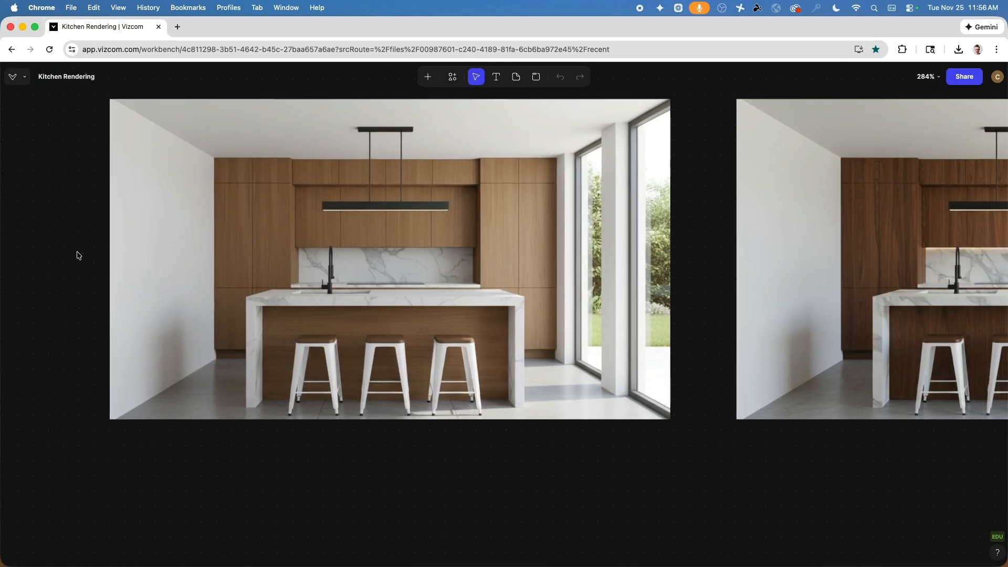
pyautogui.keyDown('ctrl'); pyautogui.scroll(3, 425, 277); pyautogui.keyUp('ctrl')
pyautogui.hscroll(-1, 415, 244)
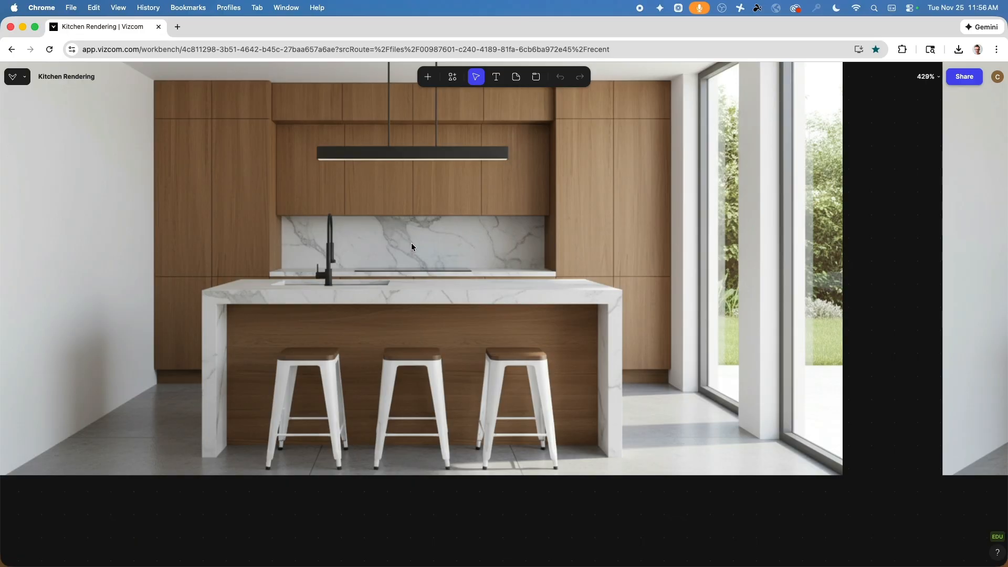
pyautogui.keyDown('ctrl'); pyautogui.scroll(4, 433, 458); pyautogui.keyUp('ctrl')
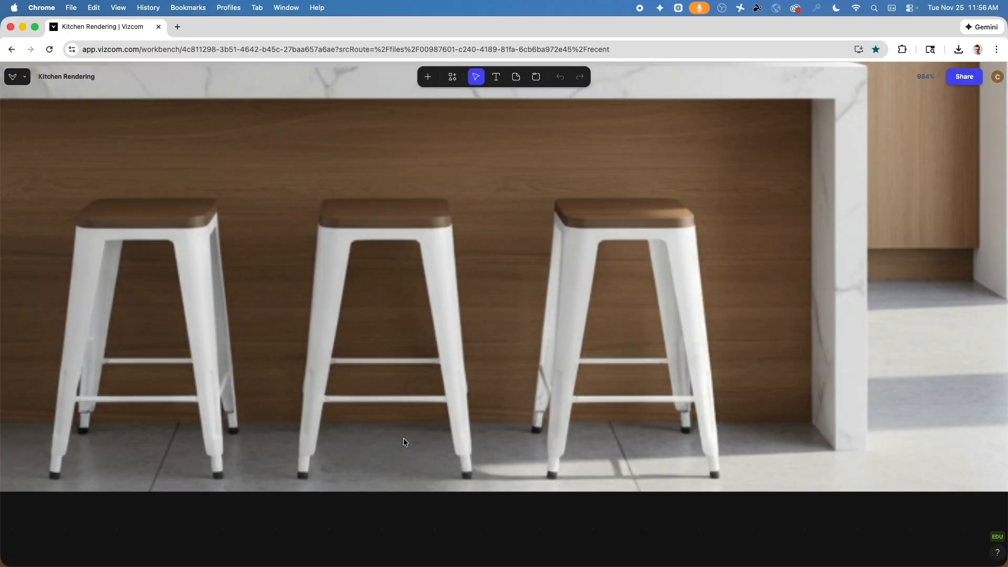
pyautogui.keyDown('ctrl'); pyautogui.scroll(-10, 371, 432); pyautogui.keyUp('ctrl')
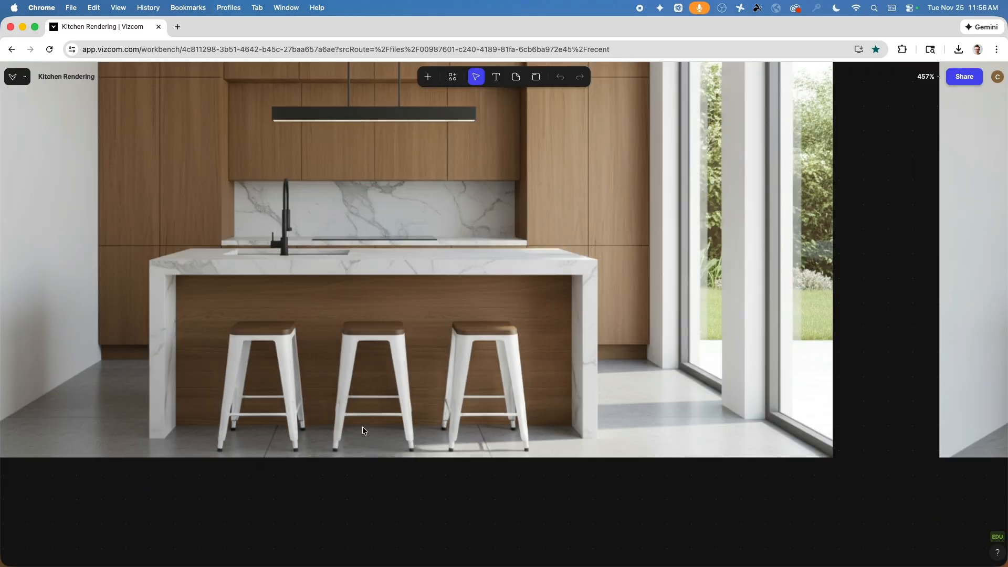
# Compare the remaining Final Renderings results and inspect the backsplash, island and stools of the last one
pyautogui.hscroll(9, 490, 315)
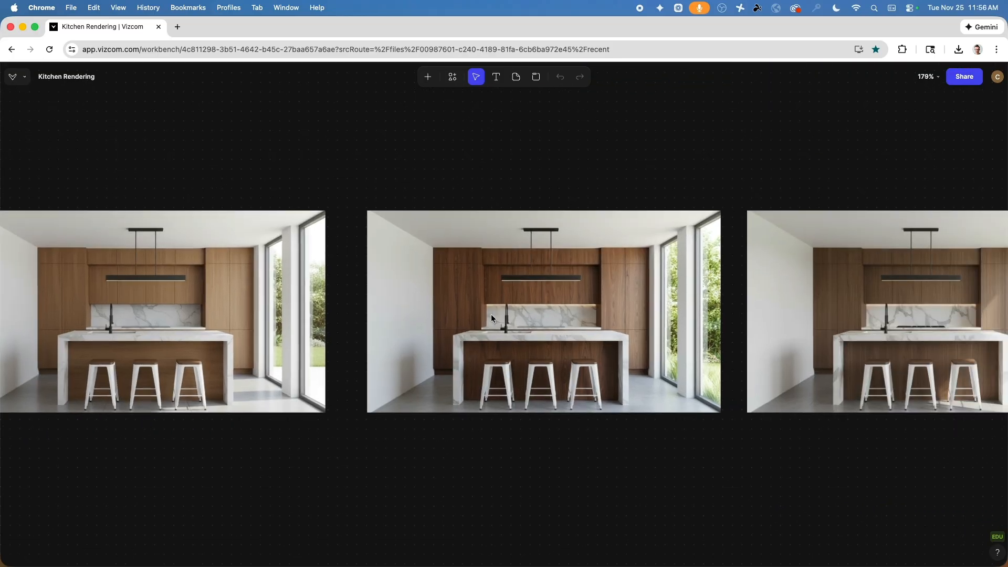
pyautogui.hscroll(5, 600, 286)
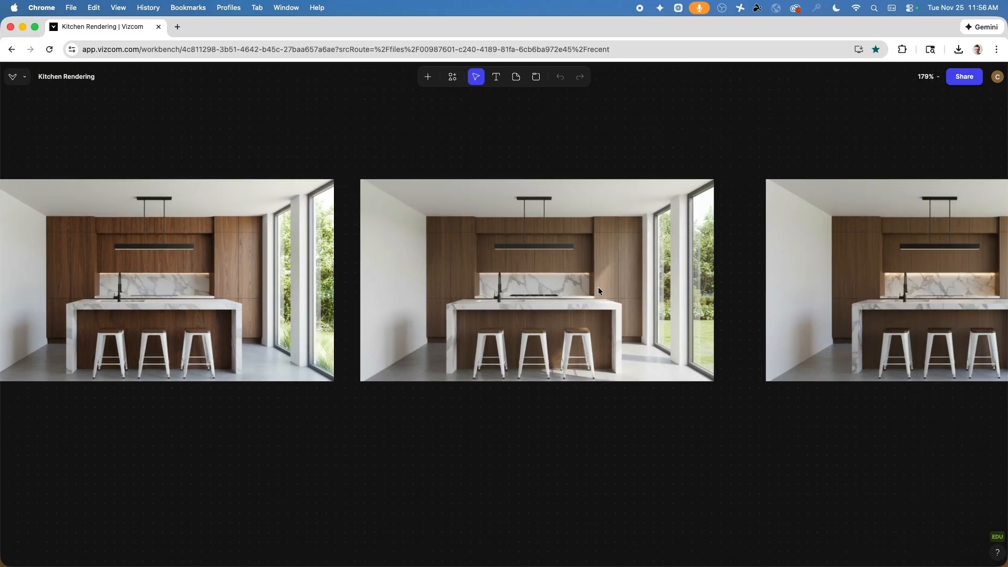
pyautogui.hscroll(-4, 648, 285)
pyautogui.hscroll(10, 358, 287)
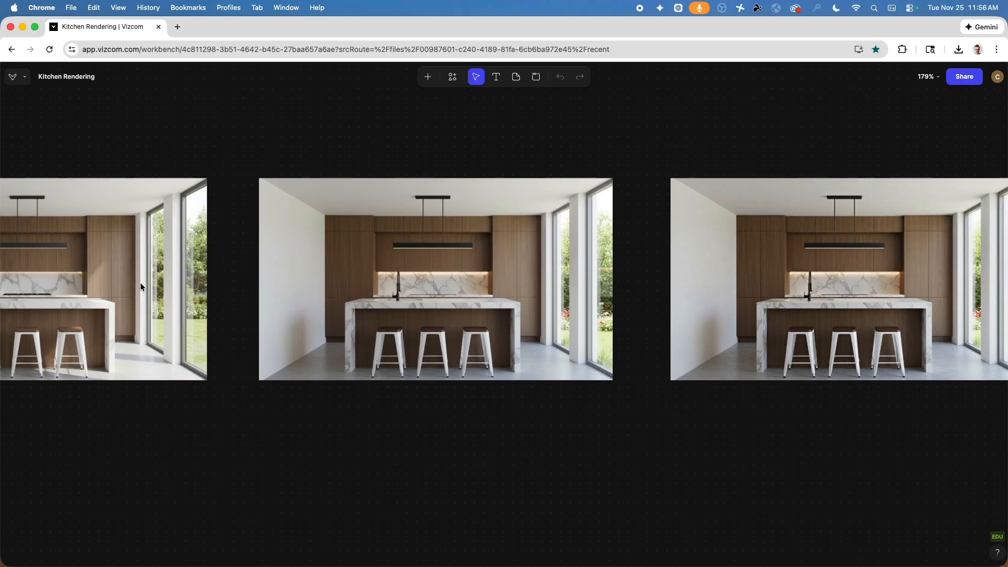
pyautogui.keyDown('ctrl'); pyautogui.scroll(8, 430, 342); pyautogui.keyUp('ctrl')
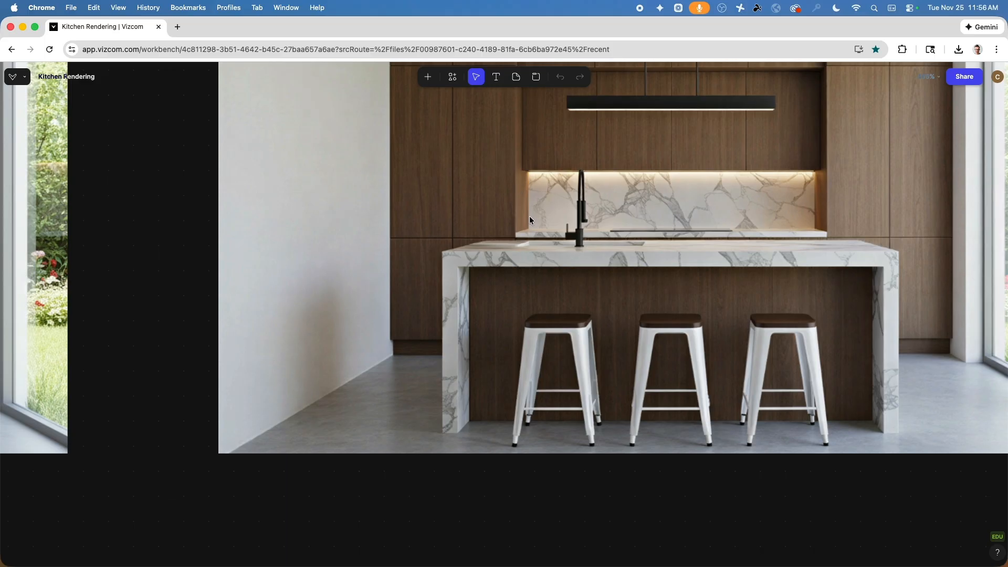
# Review the Final Renderings source image, the prompt in its Modify node and the generated results
pyautogui.keyDown('ctrl'); pyautogui.scroll(-10, 529, 220); pyautogui.keyUp('ctrl')
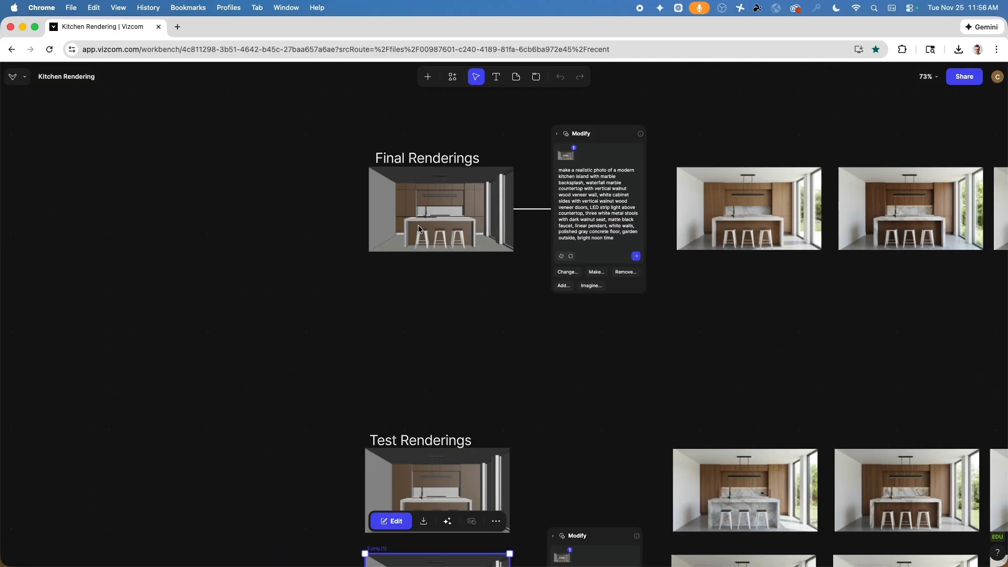
pyautogui.keyDown('ctrl'); pyautogui.scroll(10, 425, 210); pyautogui.keyUp('ctrl')
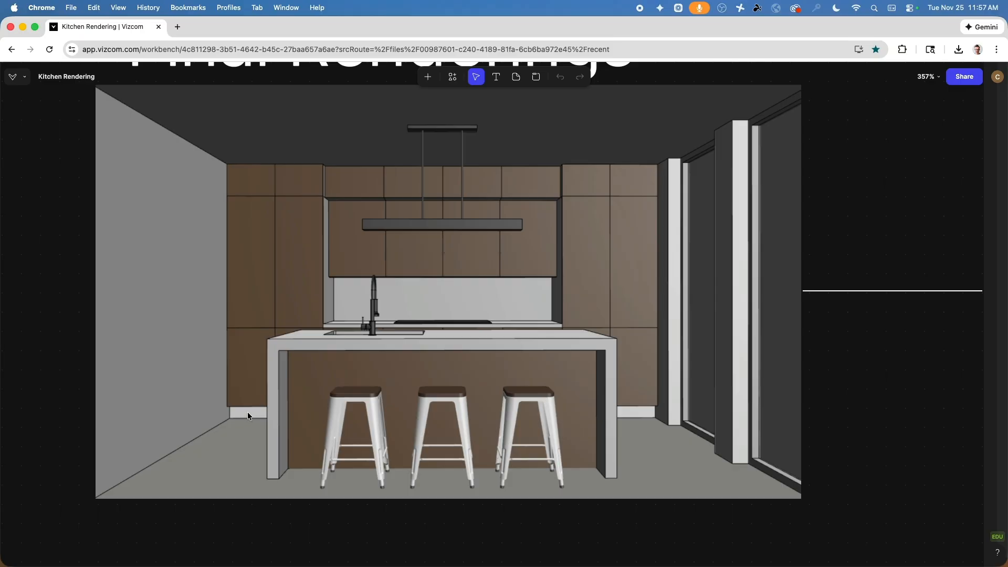
pyautogui.scroll(-5, 287, 410)
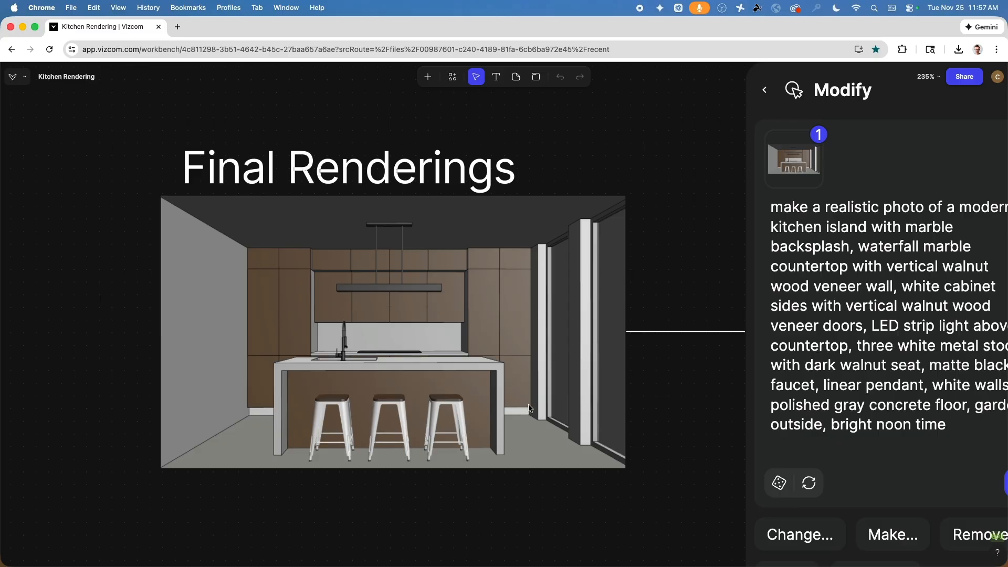
pyautogui.scroll(-3, 663, 407)
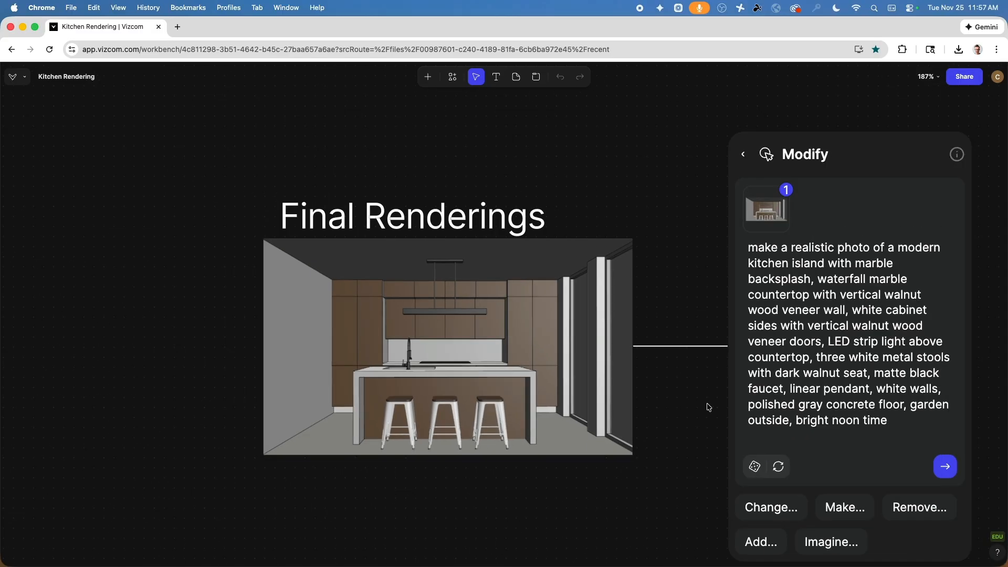
pyautogui.hscroll(15, 709, 407)
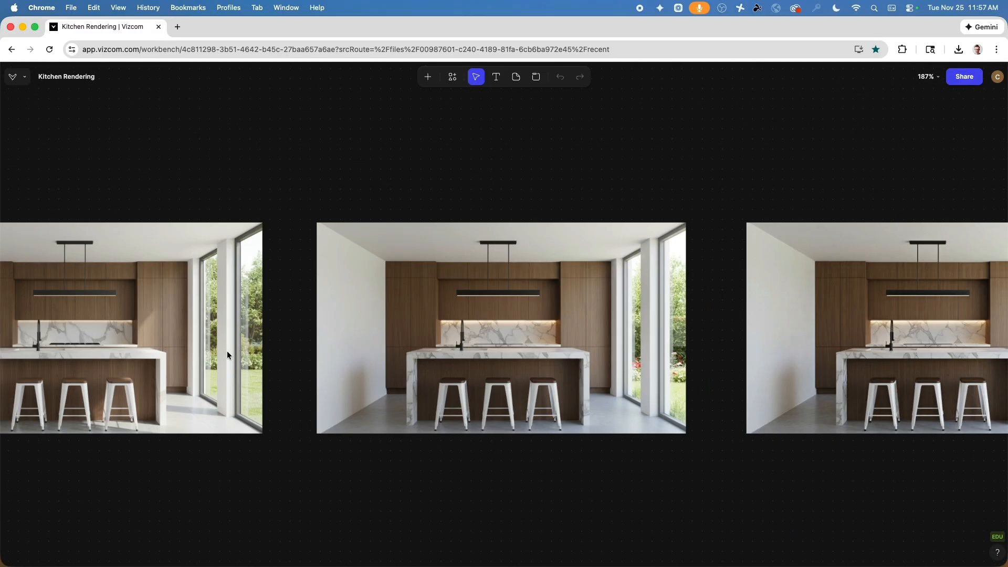
# Review the Modify prompt "make all wood cabinets white laminated wood" and compare its white kitchen result with the wood source image
pyautogui.hscroll(15, 228, 355)
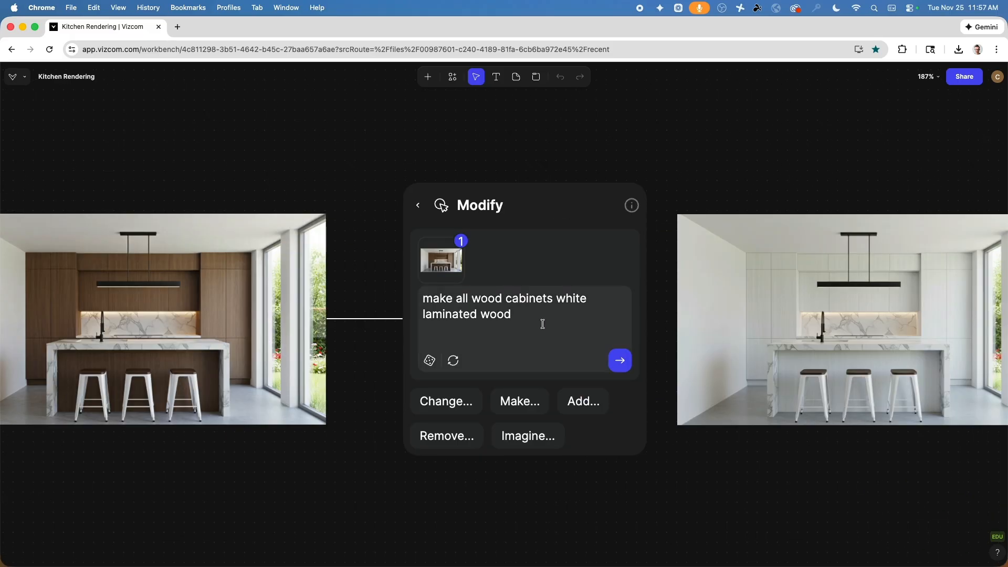
pyautogui.hscroll(10, 749, 315)
pyautogui.scroll(3, 400, 305)
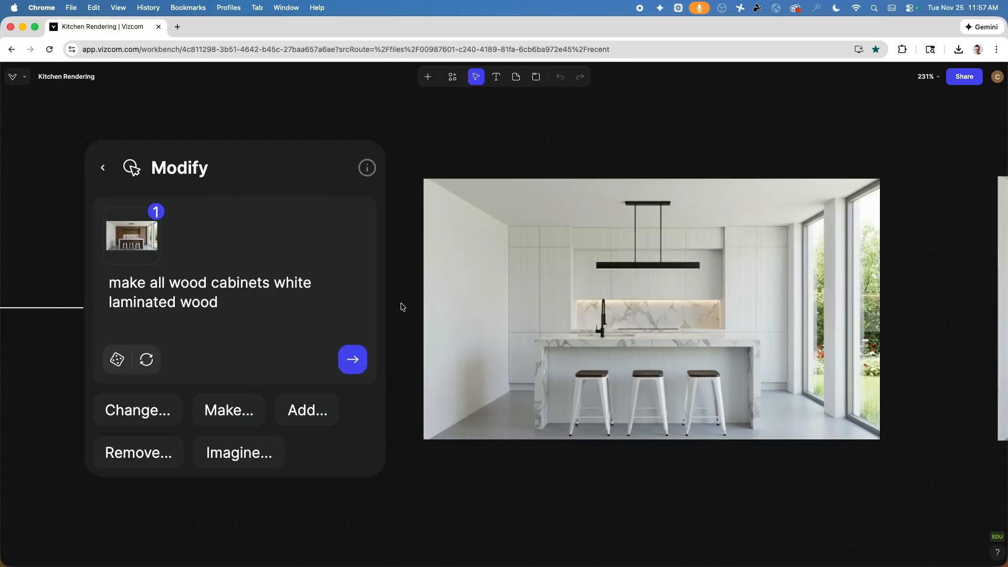
pyautogui.scroll(1, 395, 303)
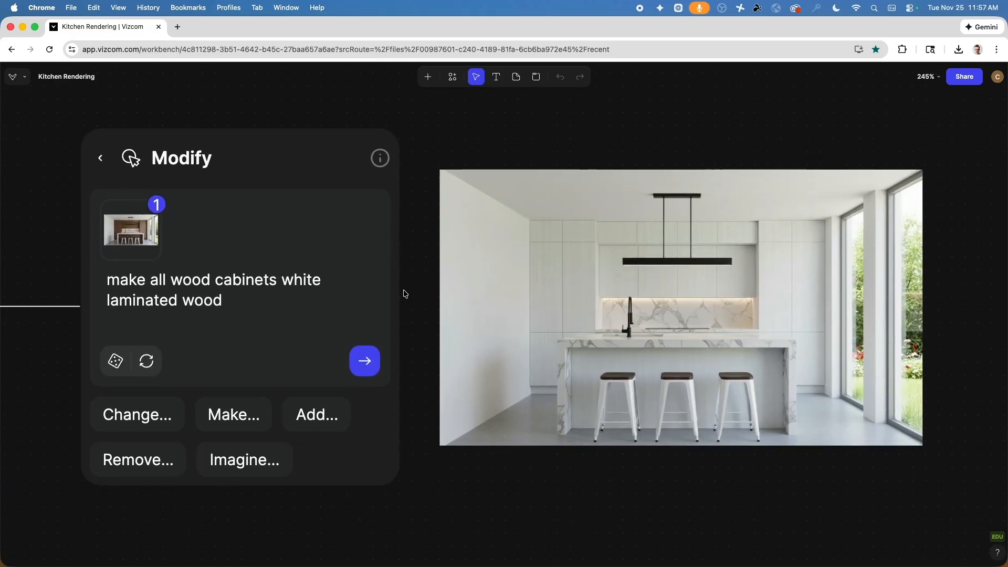
pyautogui.tripleClick(231, 299)
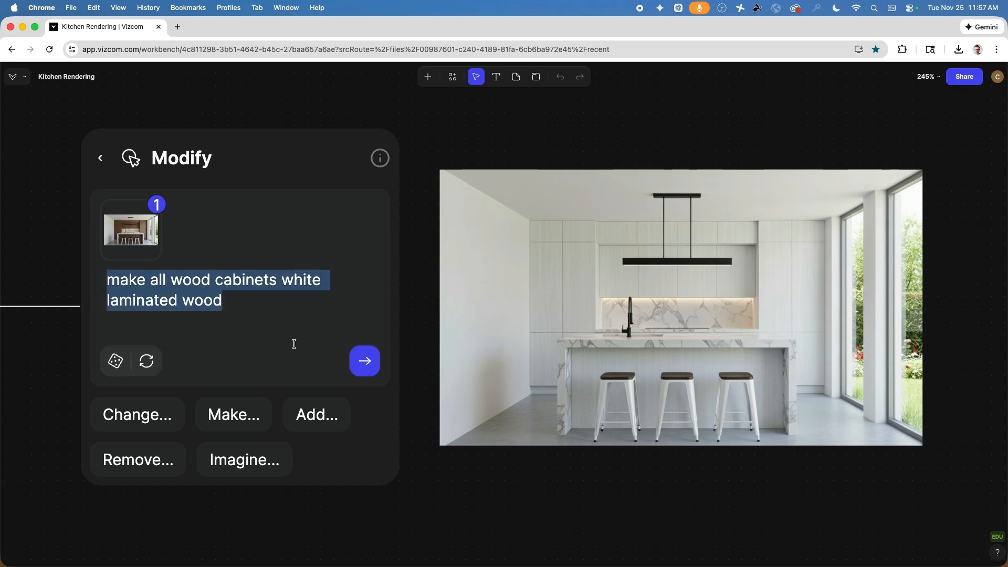
pyautogui.click(624, 507)
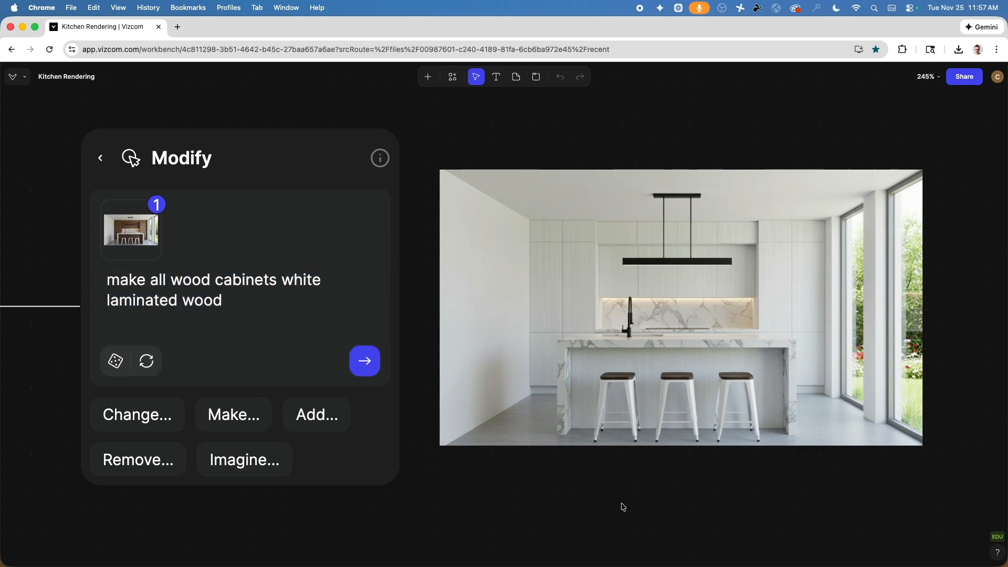
pyautogui.scroll(5, 485, 348)
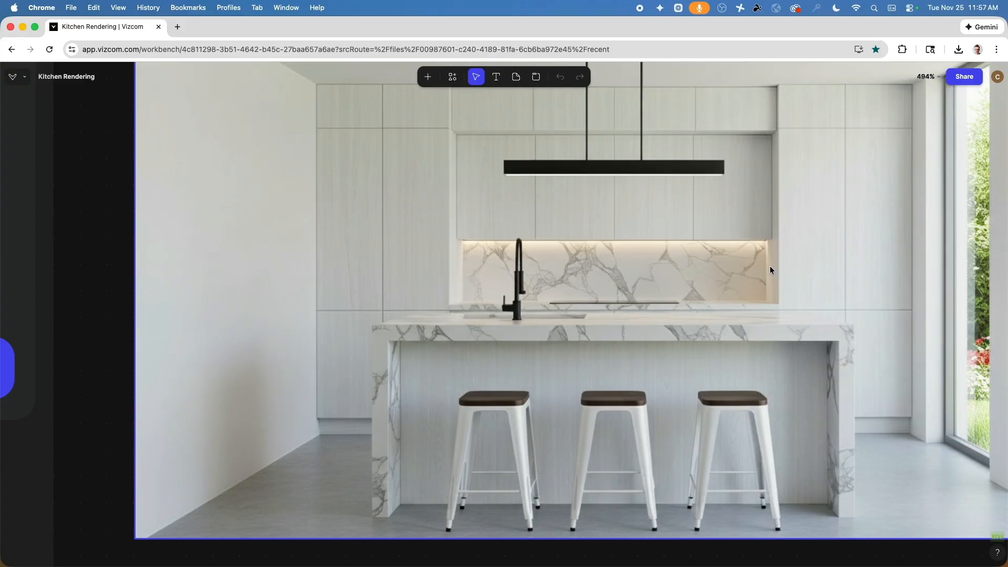
pyautogui.scroll(-5, 888, 251)
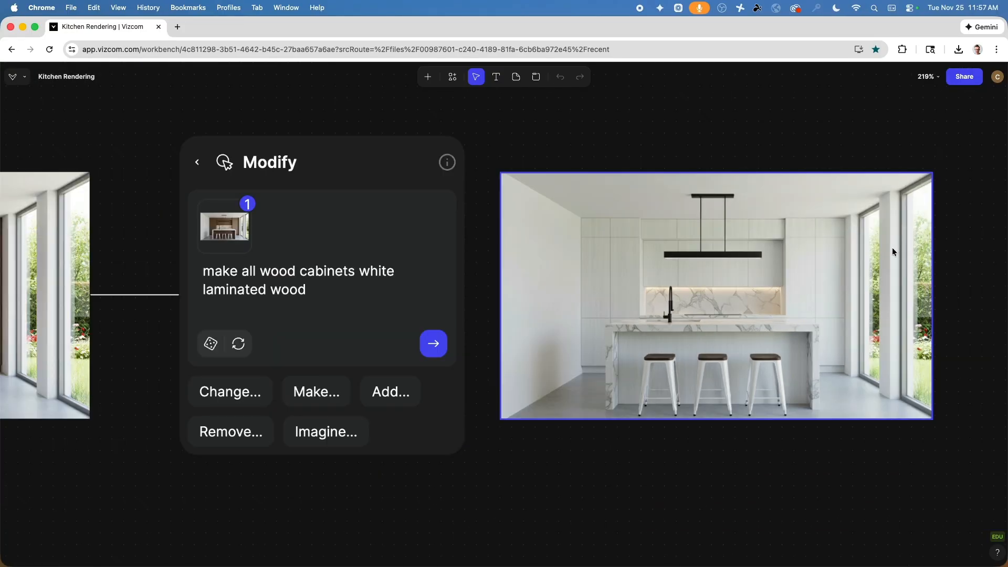
pyautogui.hscroll(-2, 626, 276)
pyautogui.scroll(-3, 849, 290)
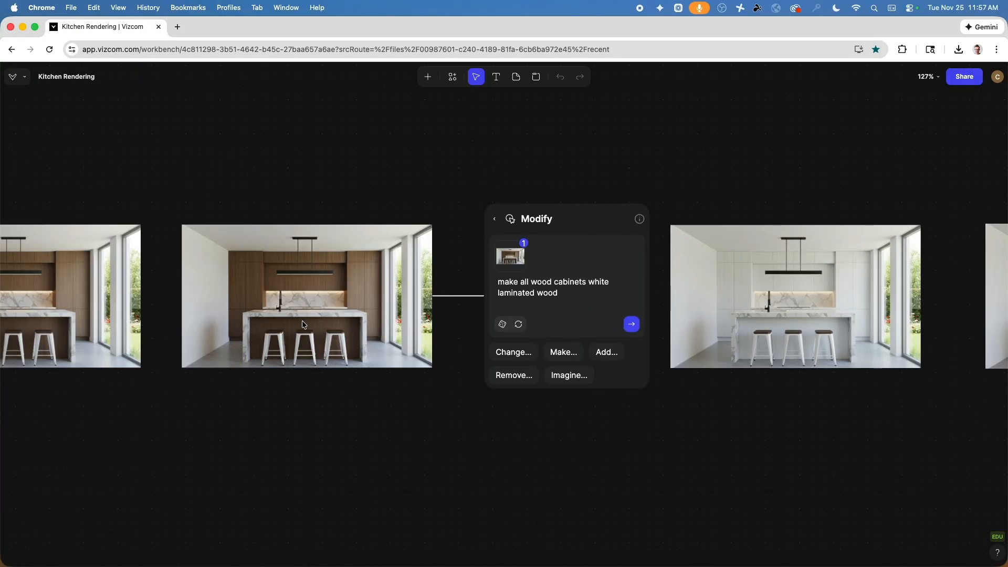
# Inspect the wood-cabinet rendering that follows the white laminated version, including its backsplash surround and island
pyautogui.hscroll(10, 360, 389)
pyautogui.scroll(6, 434, 305)
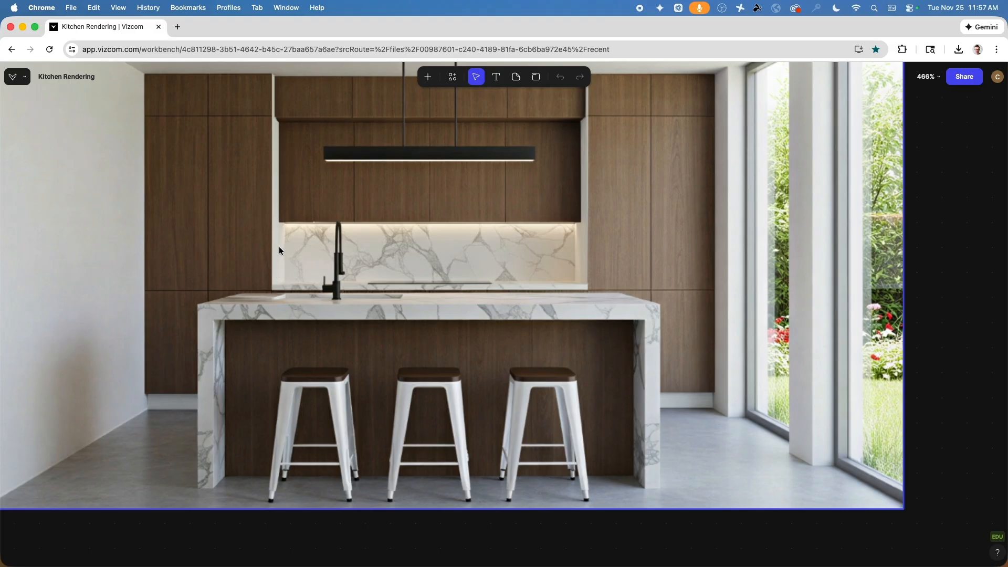
pyautogui.scroll(-5, 599, 294)
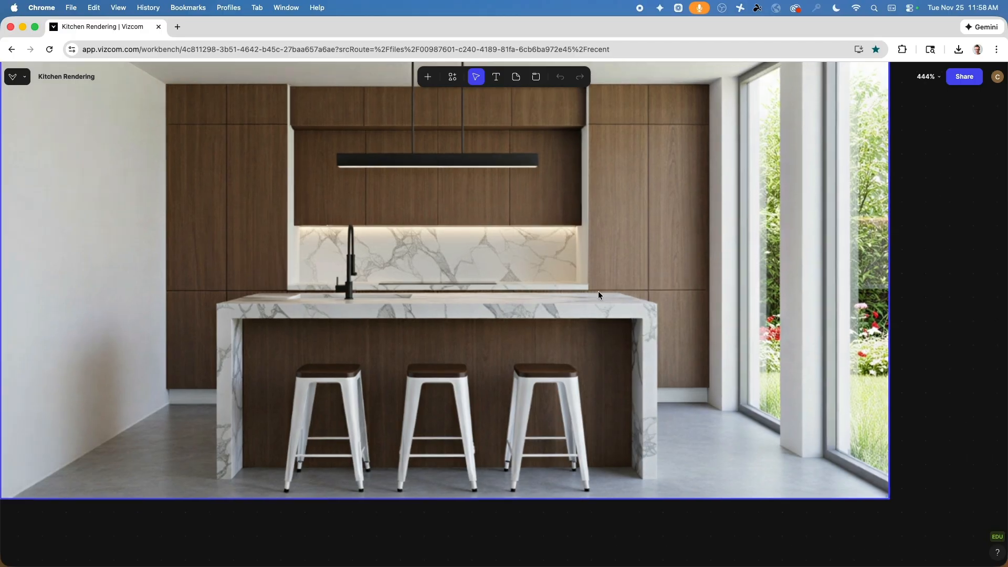
pyautogui.scroll(-6, 597, 287)
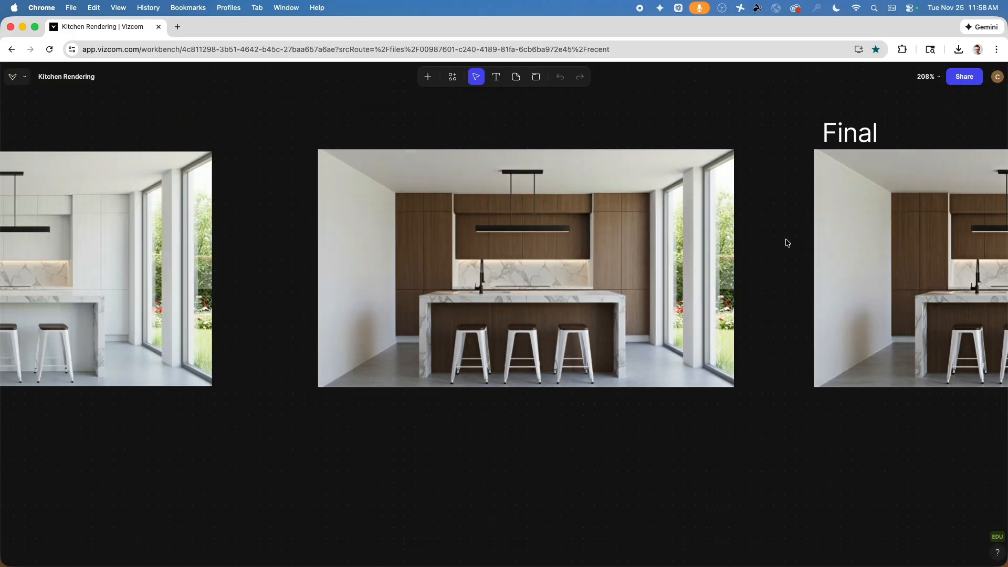
# Examine the rendering labelled Final, zooming in on the faucet area and the cabinet toe kick beside the wall
pyautogui.moveTo(782, 239); pyautogui.dragTo(262, 257, button='middle')
pyautogui.scroll(5, 464, 294)
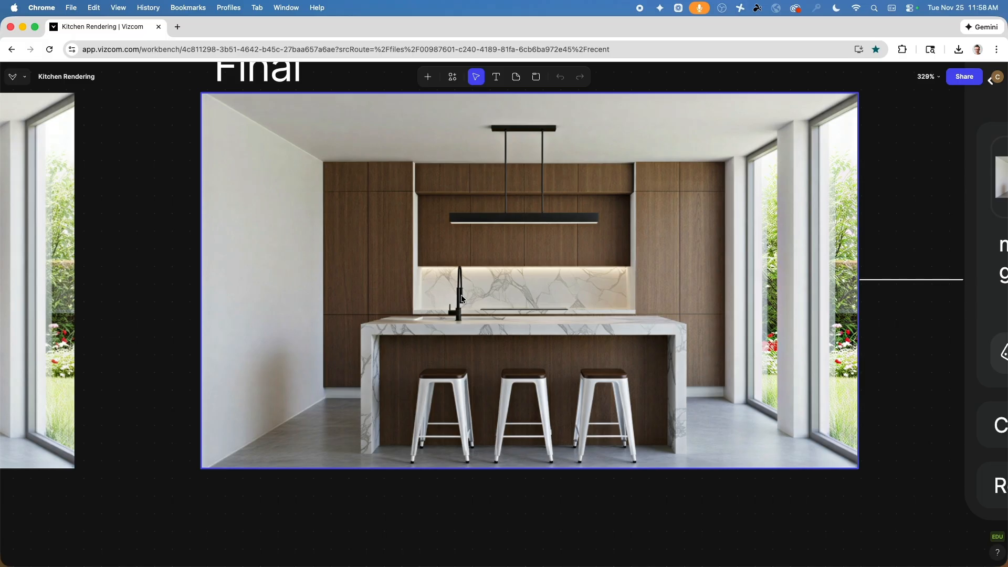
pyautogui.moveTo(462, 288); pyautogui.dragTo(459, 307, button='middle')
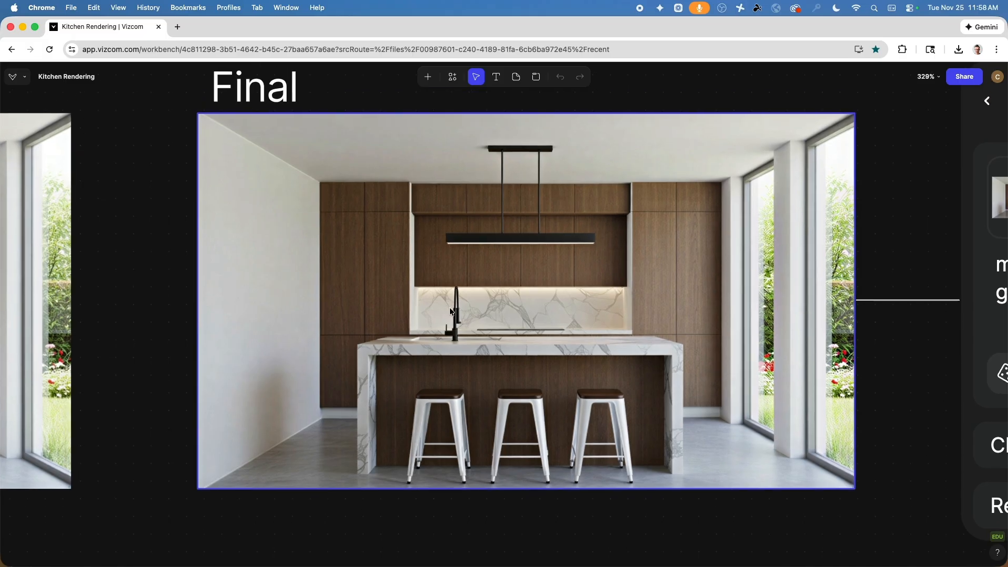
pyautogui.keyDown('ctrl'); pyautogui.scroll(10, 305, 425); pyautogui.keyUp('ctrl')
pyautogui.moveTo(574, 241); pyautogui.dragTo(459, 352, button='middle')
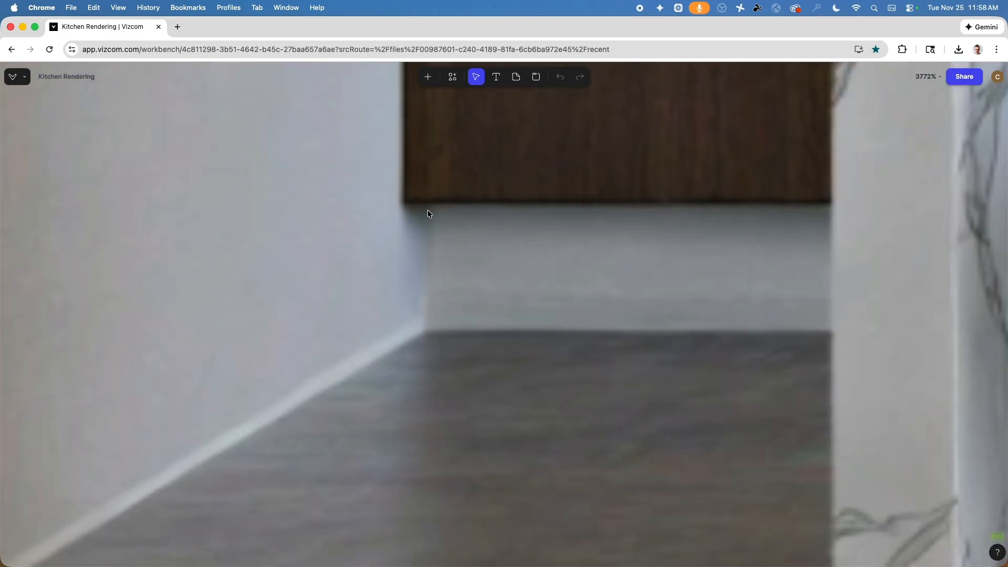
pyautogui.keyDown('ctrl'); pyautogui.scroll(-10, 423, 311); pyautogui.keyUp('ctrl')
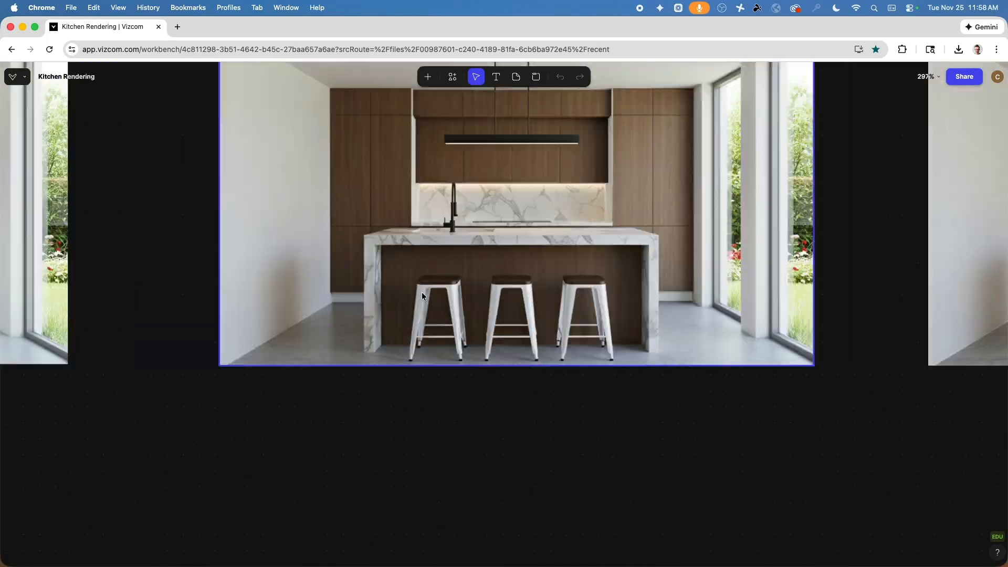
pyautogui.keyDown('ctrl'); pyautogui.scroll(15, 422, 295); pyautogui.keyUp('ctrl')
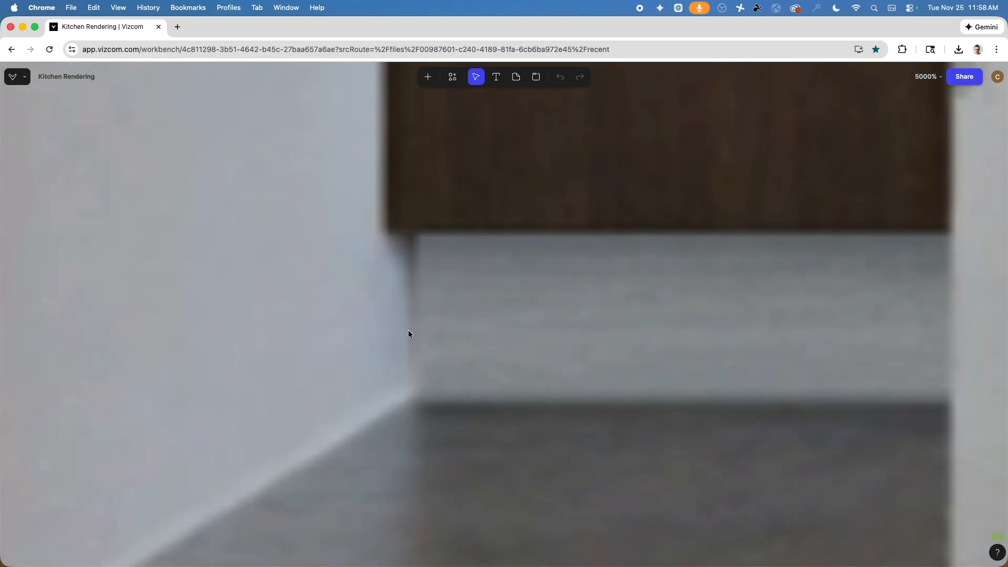
pyautogui.keyDown('ctrl'); pyautogui.scroll(-15, 416, 302); pyautogui.keyUp('ctrl')
pyautogui.hscroll(5, 415, 315)
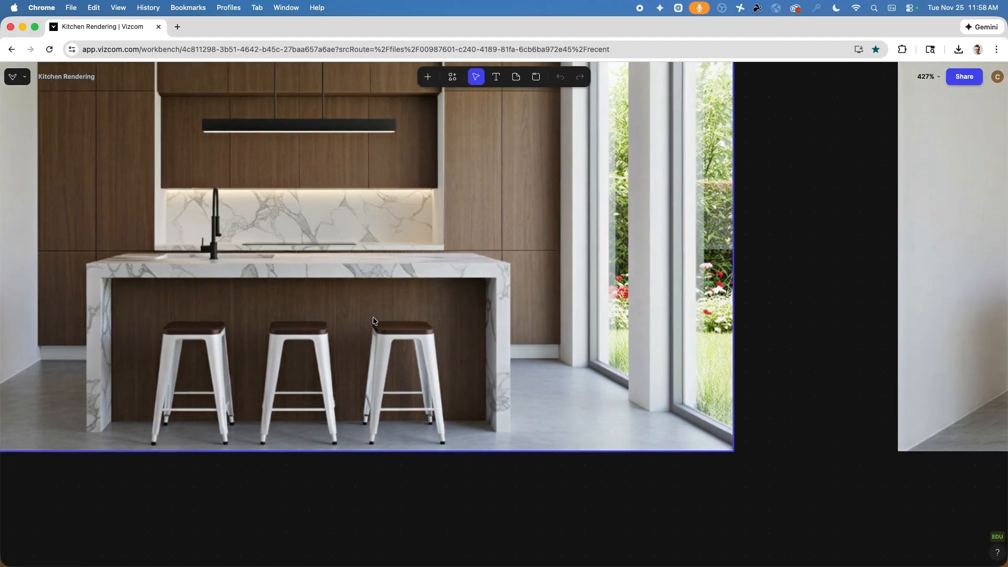
# Review the Modify prompt that makes sunlight shine through the glass windows, along with its two generated results
pyautogui.keyDown('ctrl'); pyautogui.scroll(-2, 444, 316); pyautogui.keyUp('ctrl')
pyautogui.hscroll(7, 456, 311)
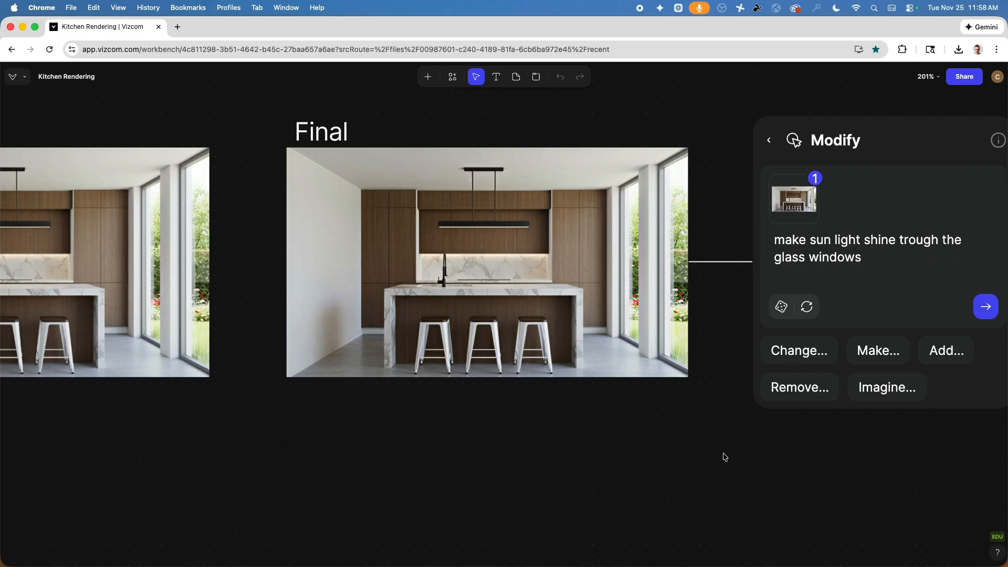
pyautogui.moveTo(859, 444); pyautogui.dragTo(383, 452, button='middle')
pyautogui.scroll(-2, 470, 445)
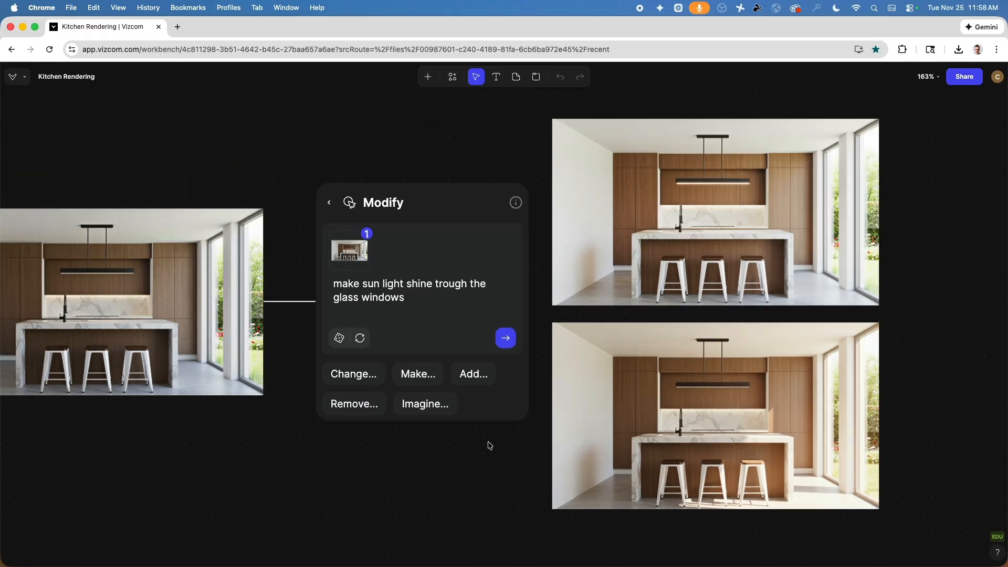
pyautogui.click(333, 273)
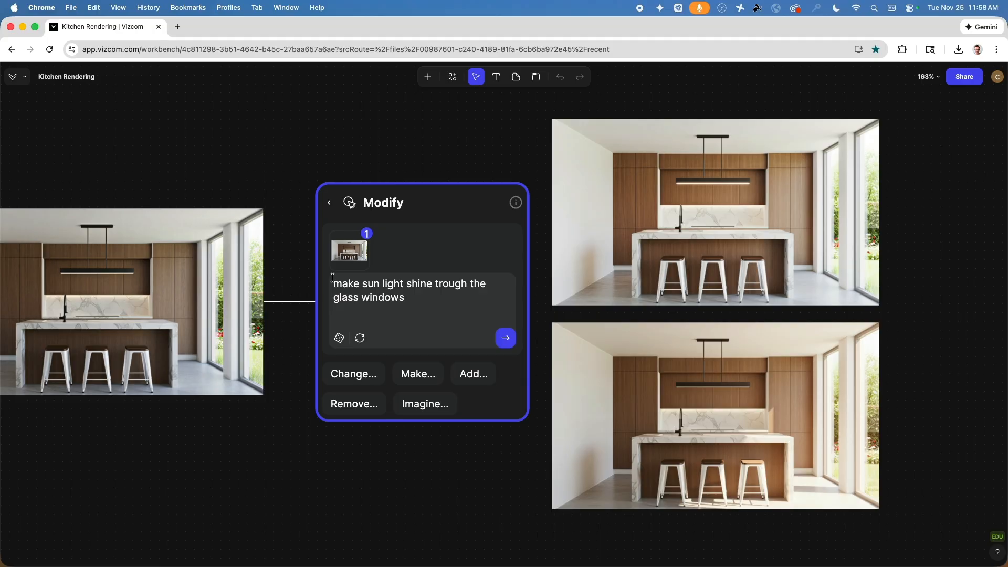
pyautogui.moveTo(573, 300); pyautogui.dragTo(479, 302, button='middle')
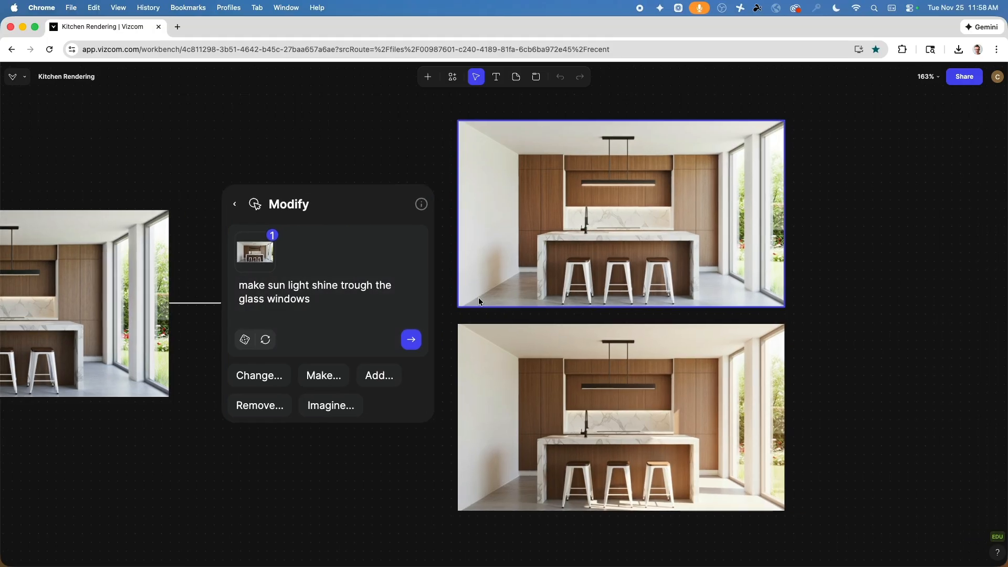
# View the Final Renderings and Test Renderings together and point out the first two Test Renderings source images
pyautogui.scroll(-10, 216, 277)
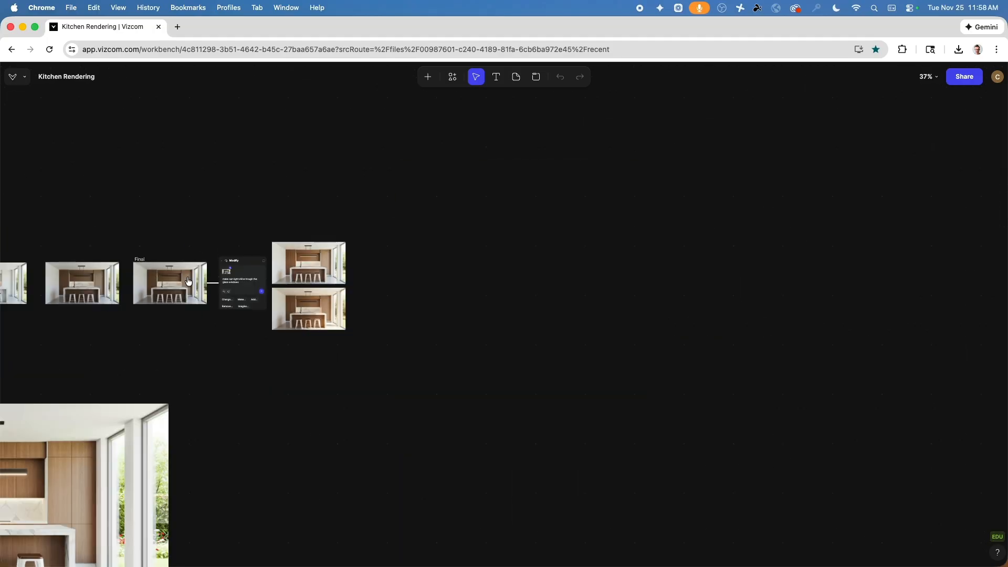
pyautogui.moveTo(194, 276); pyautogui.dragTo(637, 209, button='middle')
pyautogui.moveTo(315, 274); pyautogui.dragTo(525, 229, button='middle')
pyautogui.scroll(-3, 604, 205)
pyautogui.scroll(3, 495, 247)
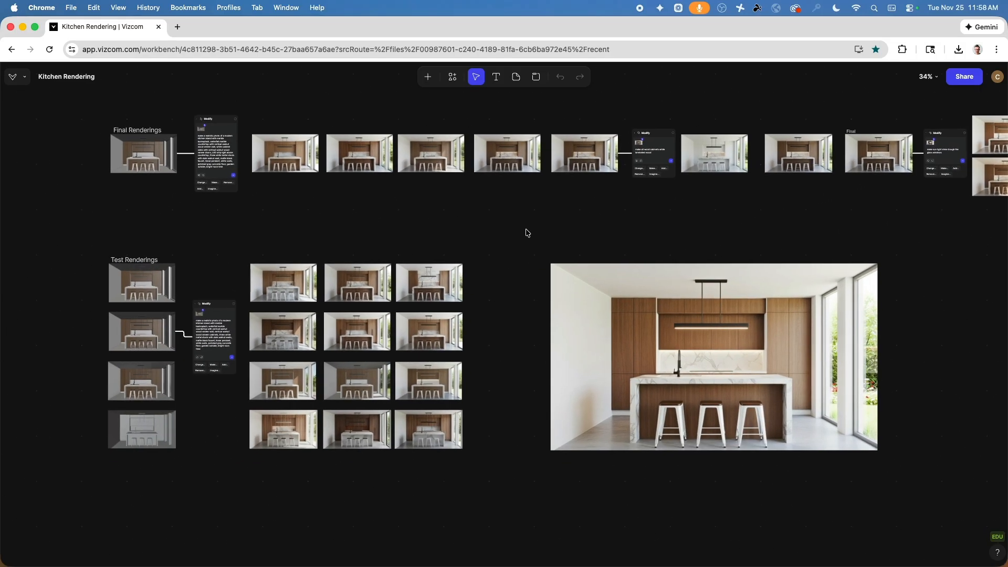
pyautogui.click(135, 288)
pyautogui.click(142, 331)
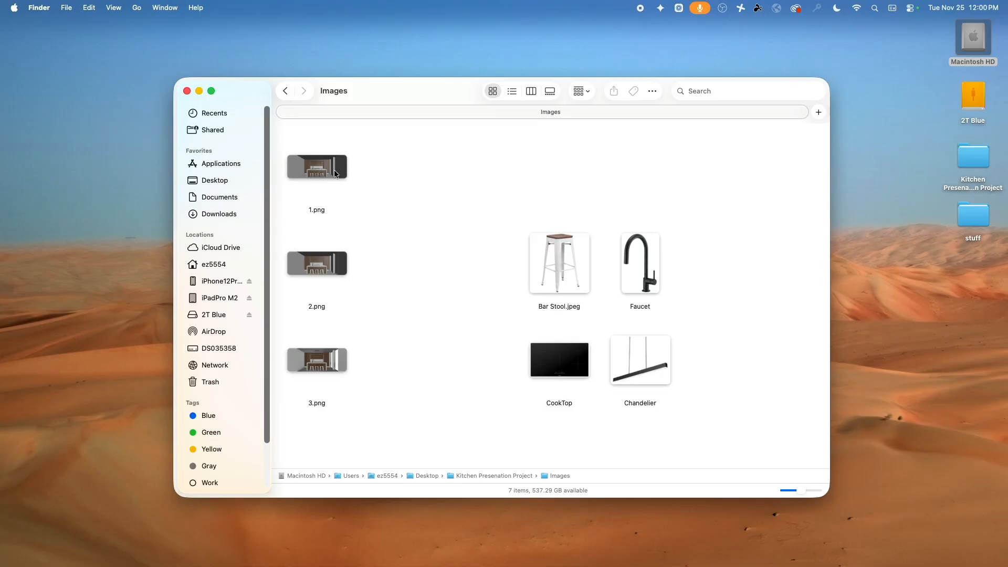
# Preview 1.png and 2.png from the Images folder and compare the outlined kitchen with the version without outlines
pyautogui.click(334, 169)
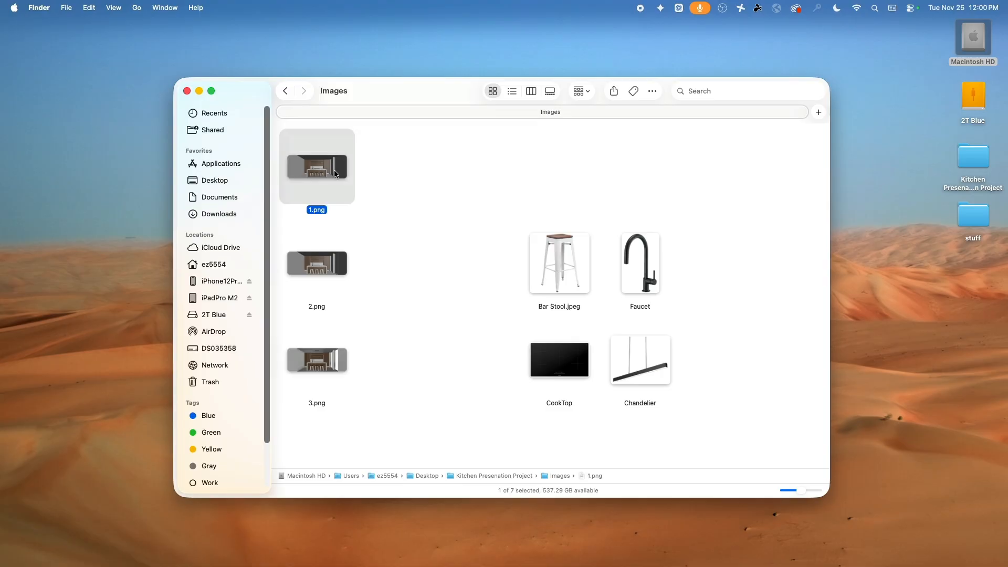
pyautogui.press('space')
pyautogui.press('Right')
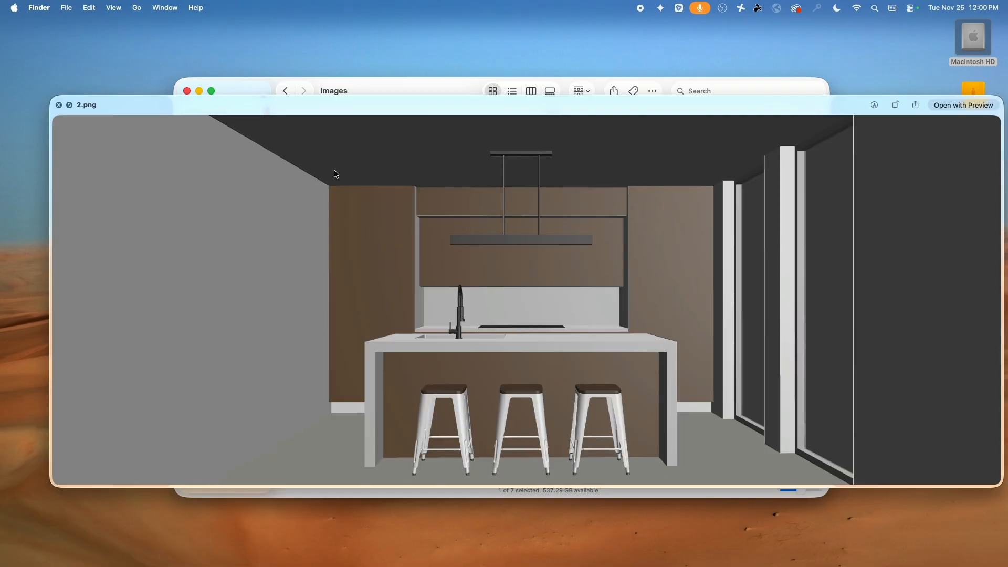
pyautogui.press('Left')
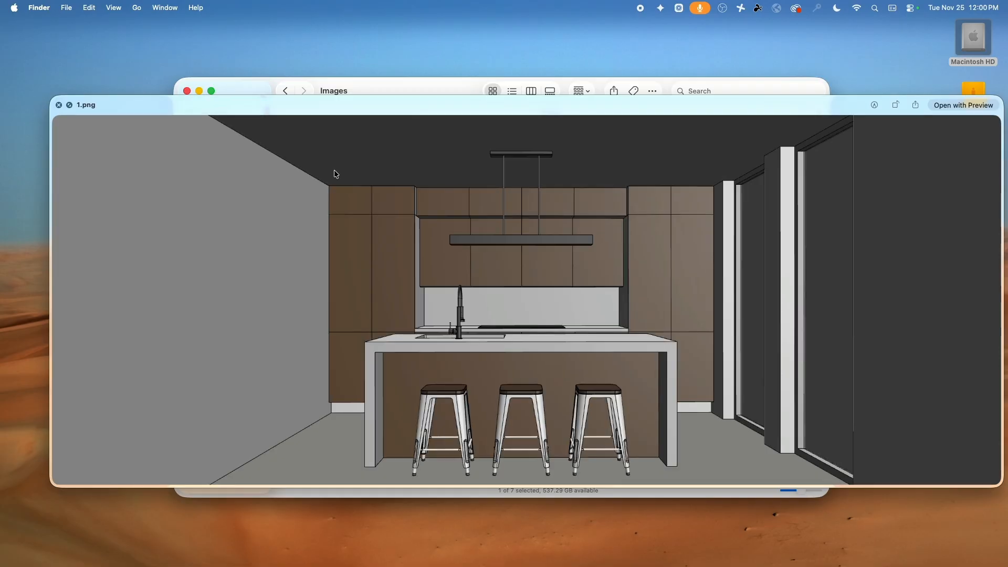
pyautogui.press('Right')
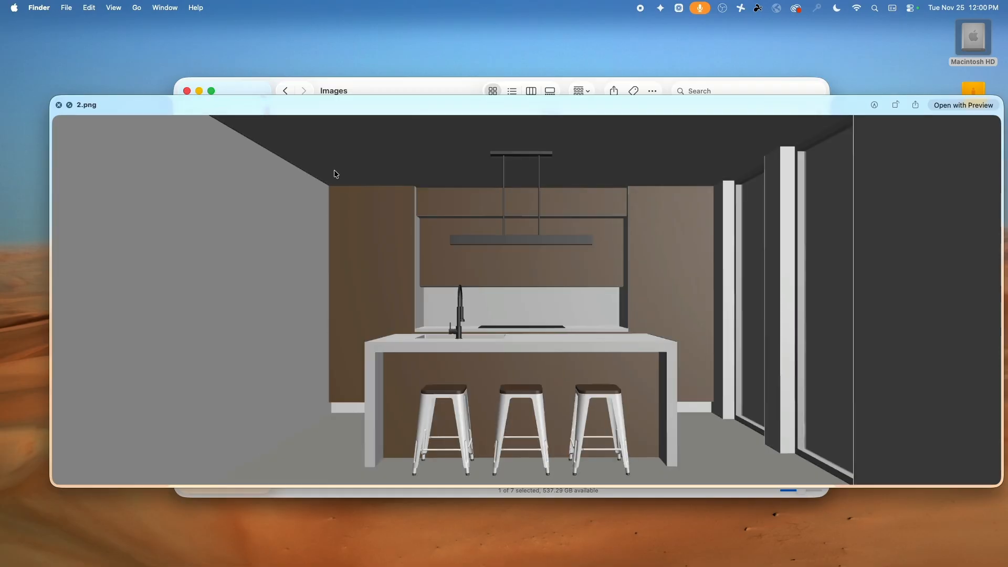
pyautogui.press('Left')
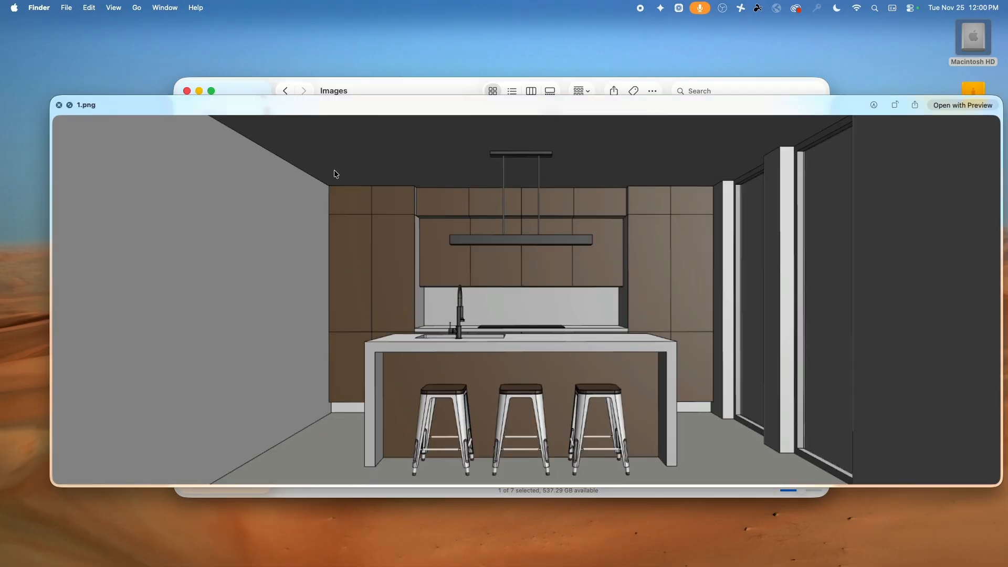
pyautogui.press('space')
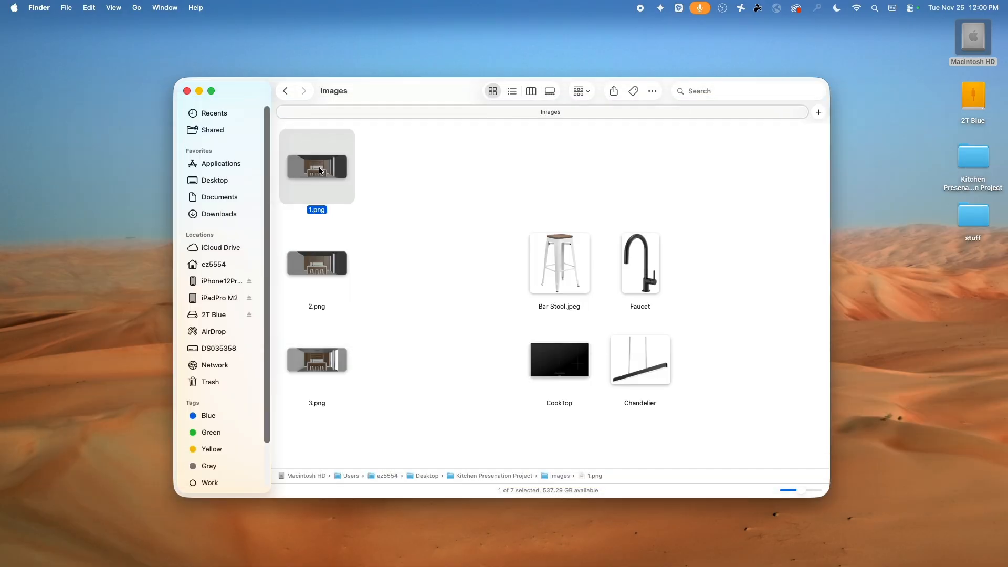
# Switch to Affinity and open 1.png from the Images folder, previewing it before opening
pyautogui.moveTo(597, 563)
pyautogui.moveTo(597, 563); pyautogui.dragTo(318, 159)
pyautogui.moveTo(631, 566)
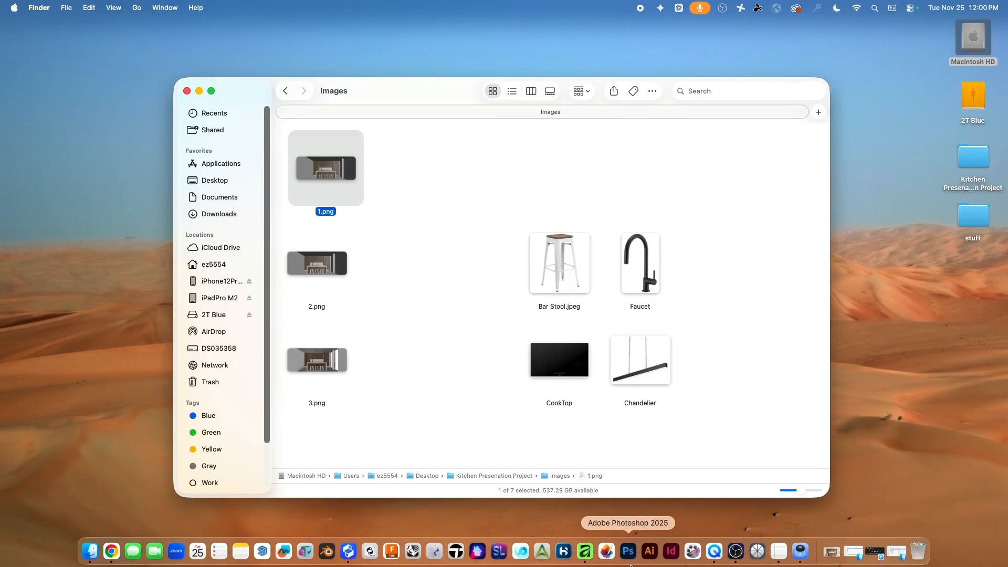
pyautogui.click(585, 552)
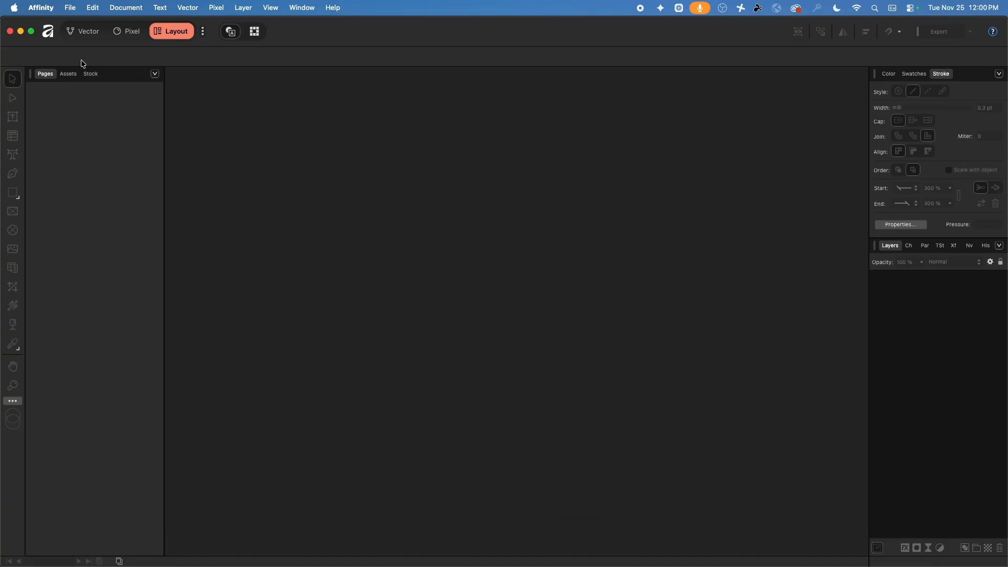
pyautogui.click(72, 5)
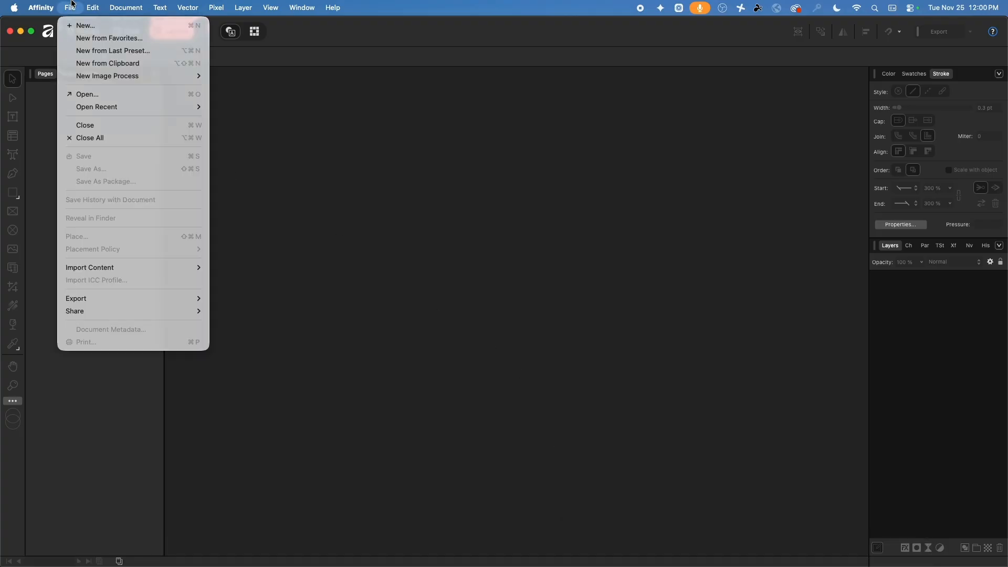
pyautogui.click(101, 95)
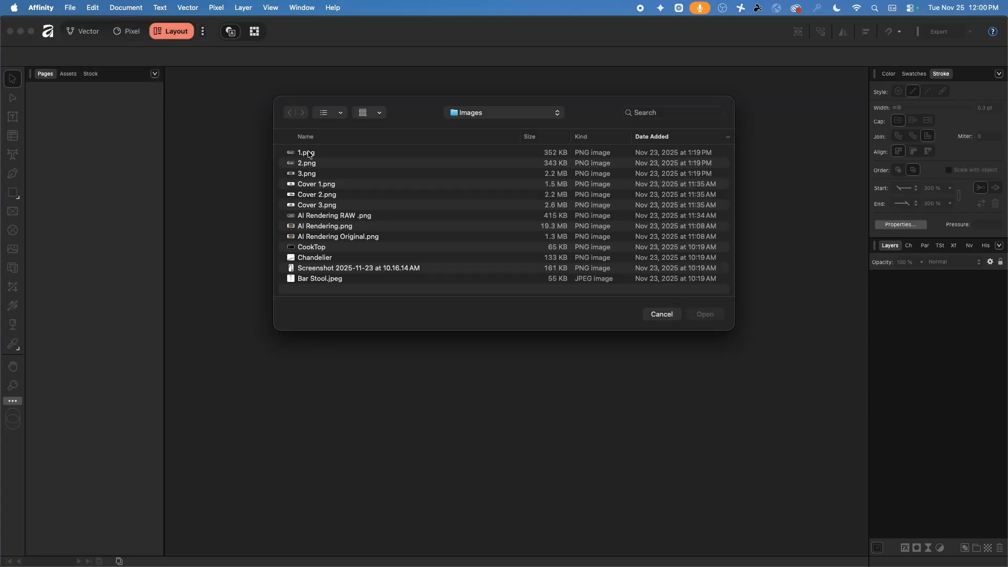
pyautogui.click(310, 153)
pyautogui.press('space')
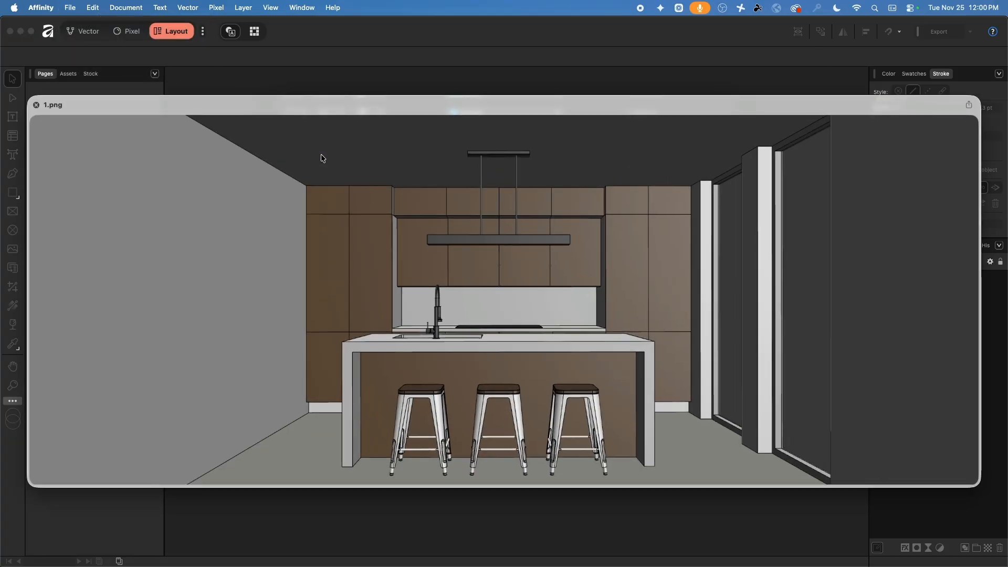
pyautogui.press('space')
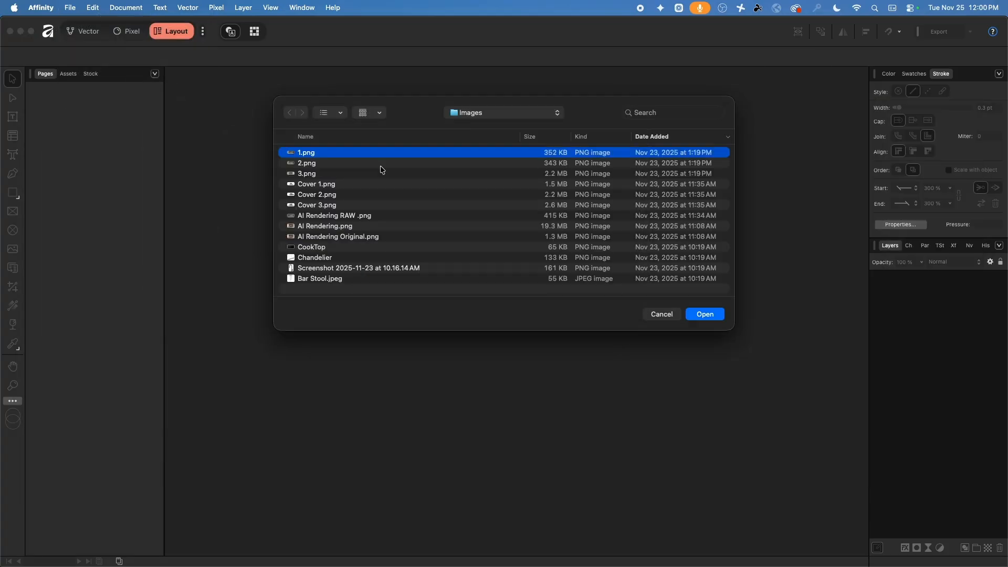
pyautogui.click(706, 314)
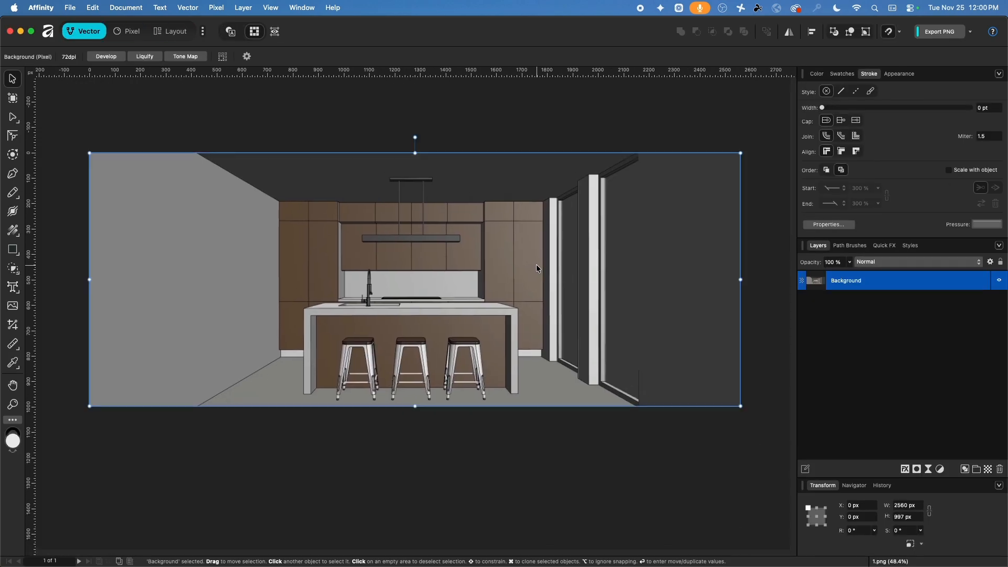
# Place 2.png from the Images folder at its default size over the outlined kitchen image
pyautogui.click(73, 7)
pyautogui.click(104, 234)
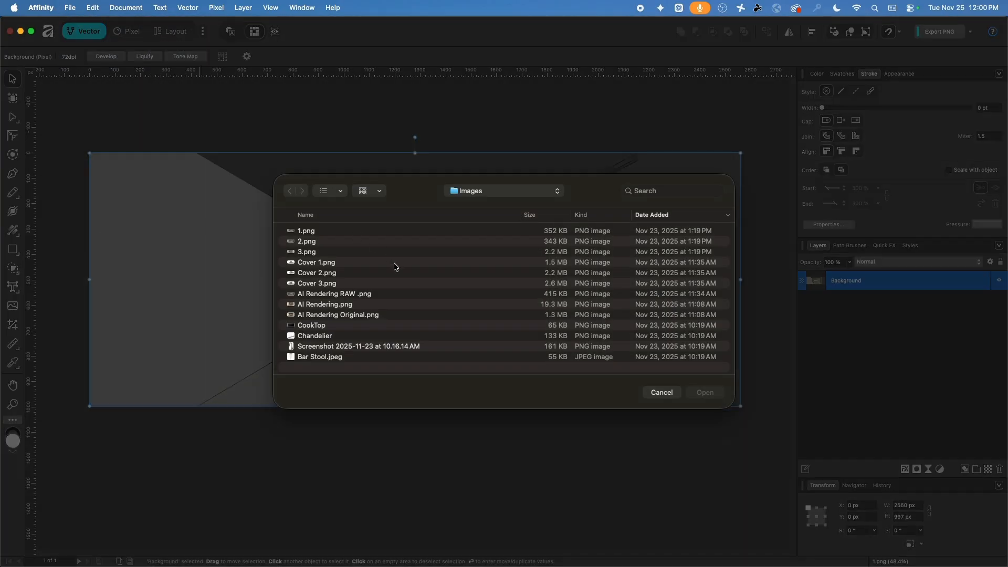
pyautogui.click(306, 241)
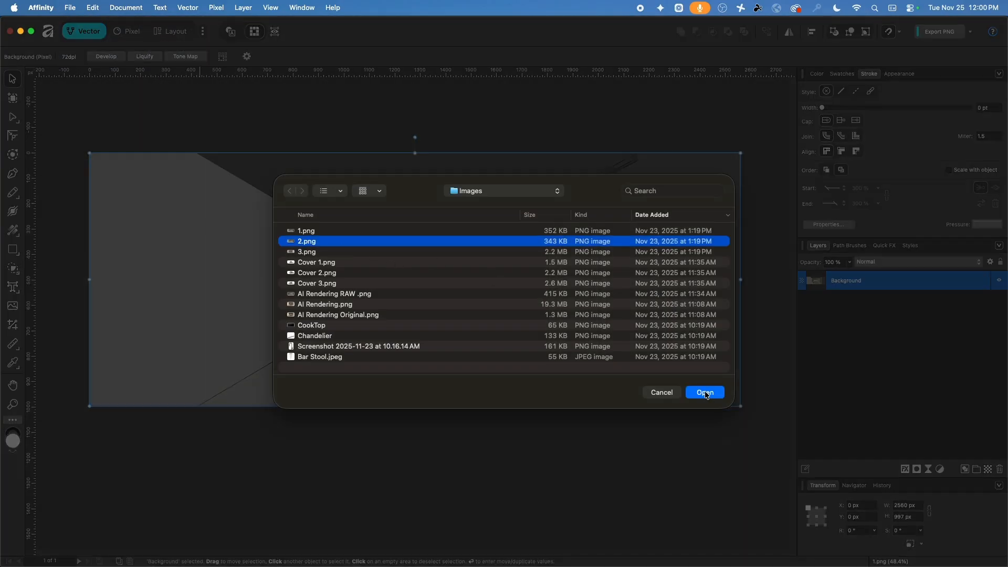
pyautogui.click(705, 393)
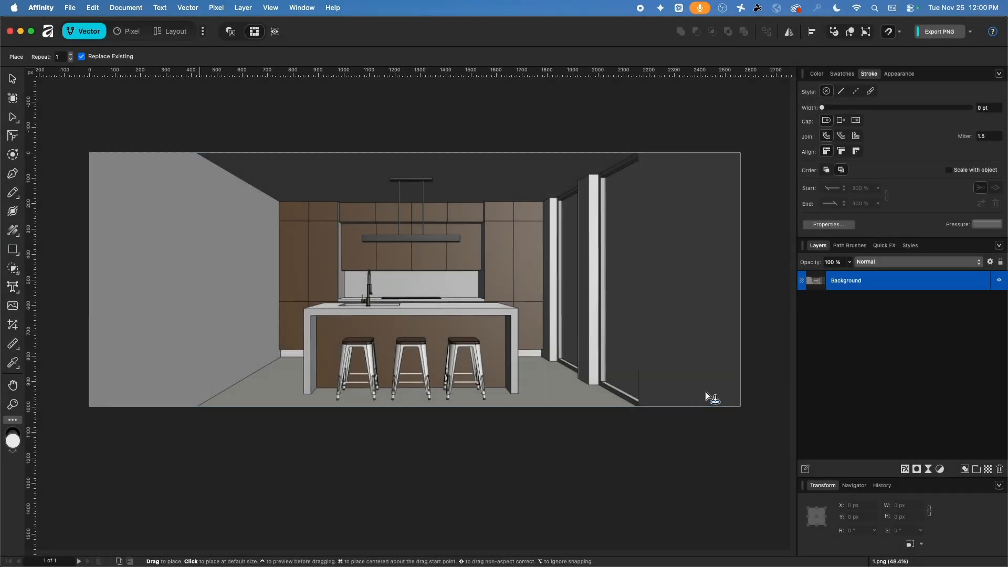
pyautogui.click(396, 276)
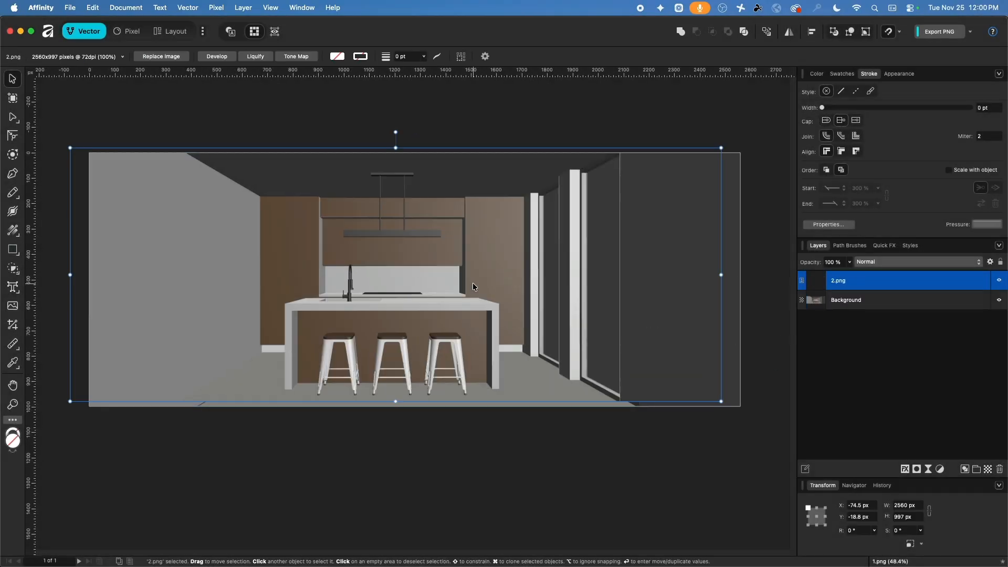
# Apply the Page layouts with objects snapping preset and align 2.png exactly over the background at X 0 px, Y 0 px
pyautogui.moveTo(364, 207); pyautogui.dragTo(378, 230)
pyautogui.moveTo(240, 232)
pyautogui.mouseDown()
pyautogui.moveTo(252, 241)
pyautogui.moveTo(286, 214)
pyautogui.moveTo(242, 212)
pyautogui.mouseUp()
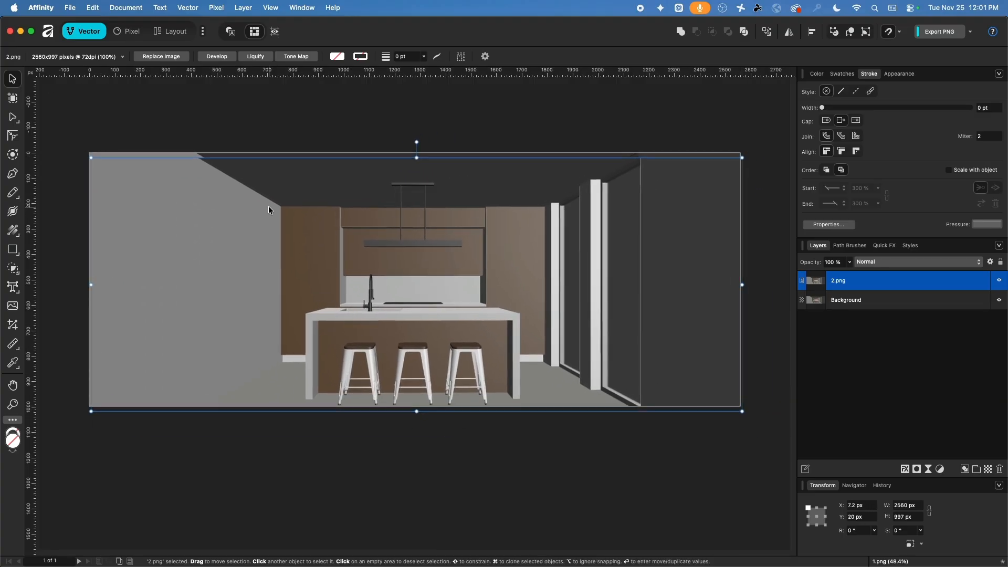
pyautogui.click(902, 32)
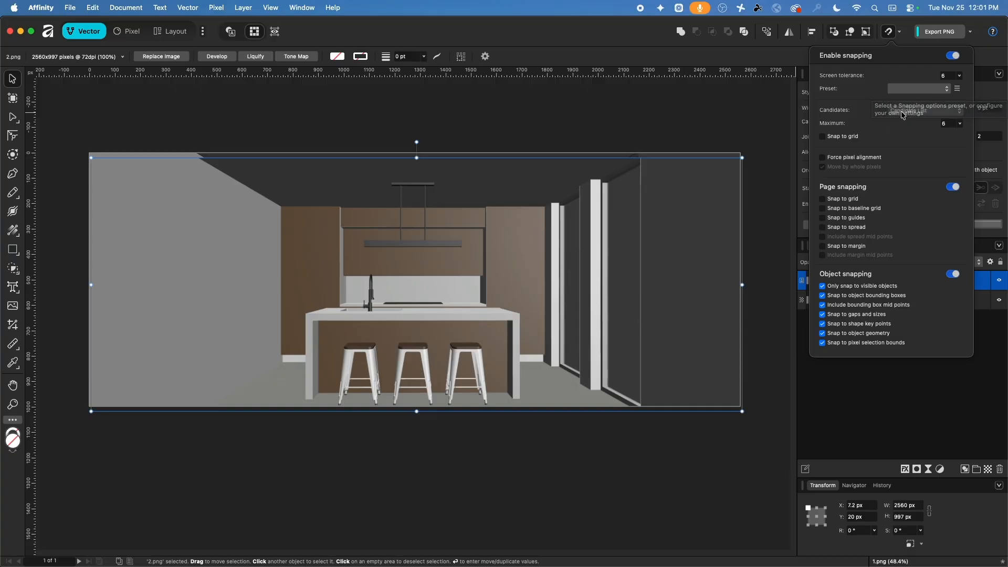
pyautogui.click(922, 90)
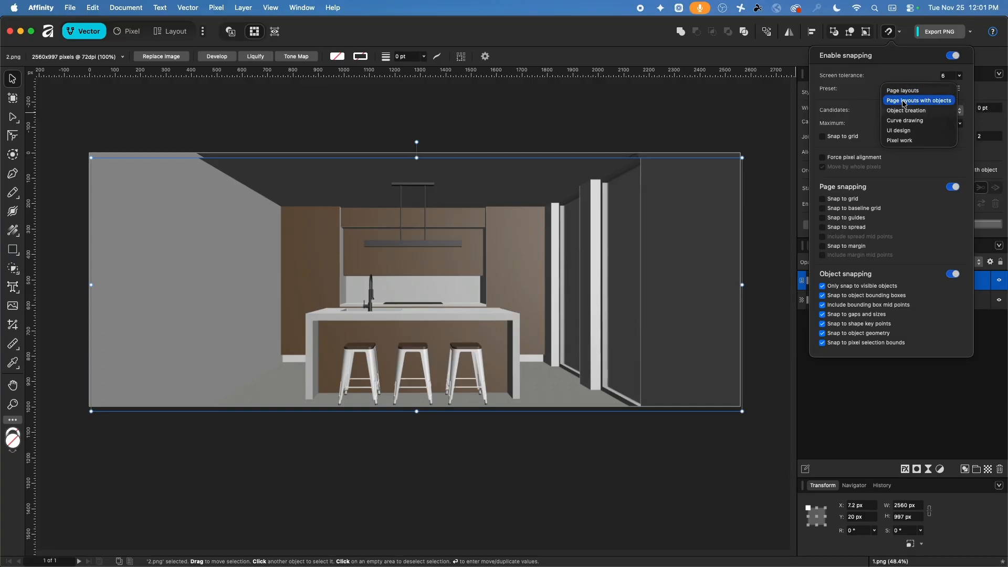
pyautogui.click(907, 104)
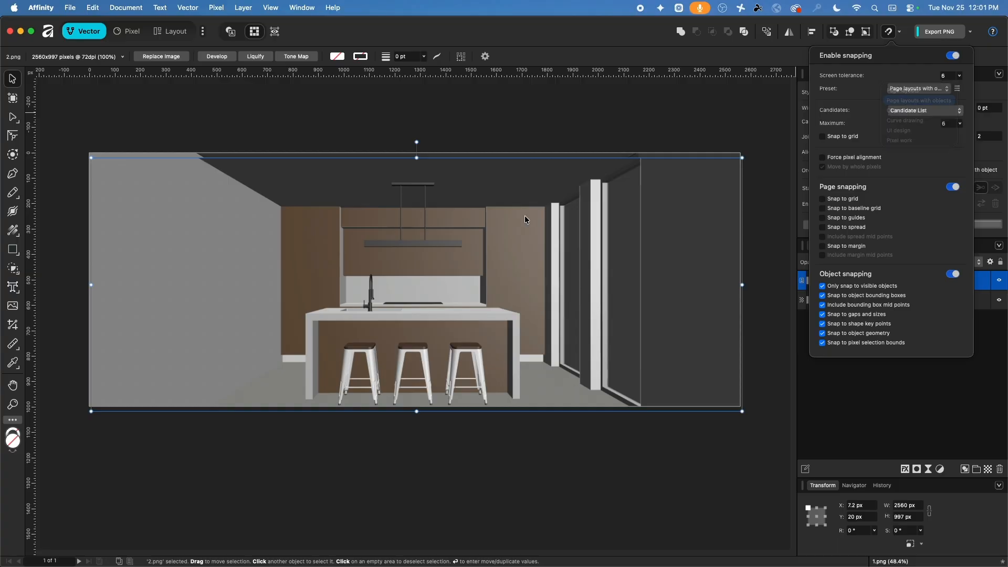
pyautogui.moveTo(429, 220)
pyautogui.mouseDown()
pyautogui.moveTo(439, 219)
pyautogui.moveTo(427, 219)
pyautogui.mouseUp()
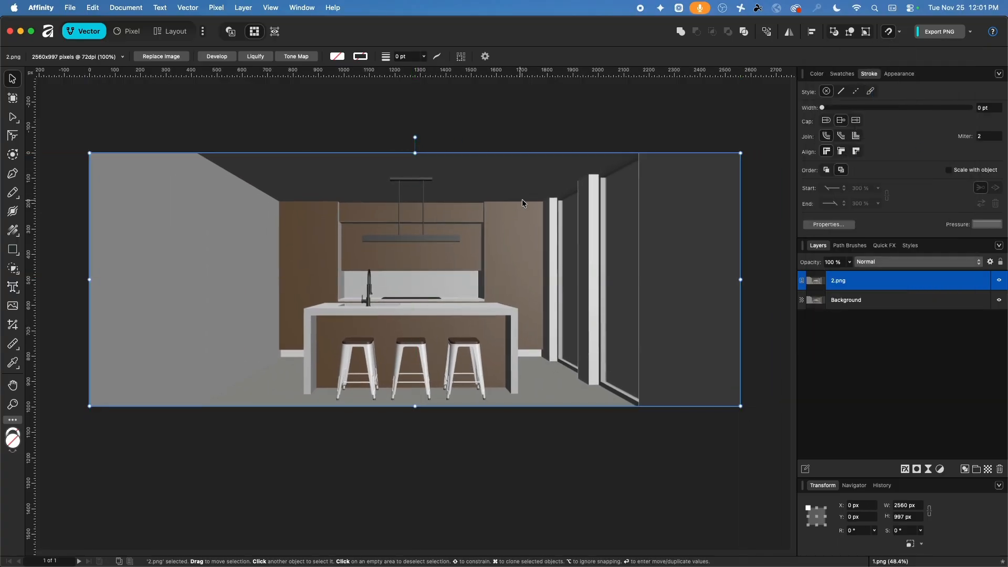
# Set the document to 300 DPI and the page width to 1700 px, anchored to the page centre
pyautogui.click(492, 120)
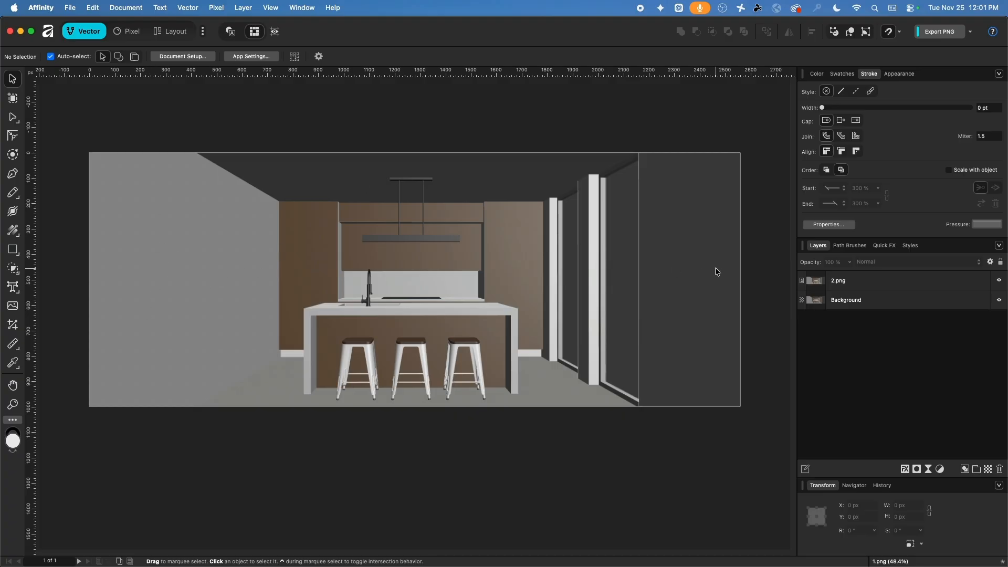
pyautogui.click(183, 56)
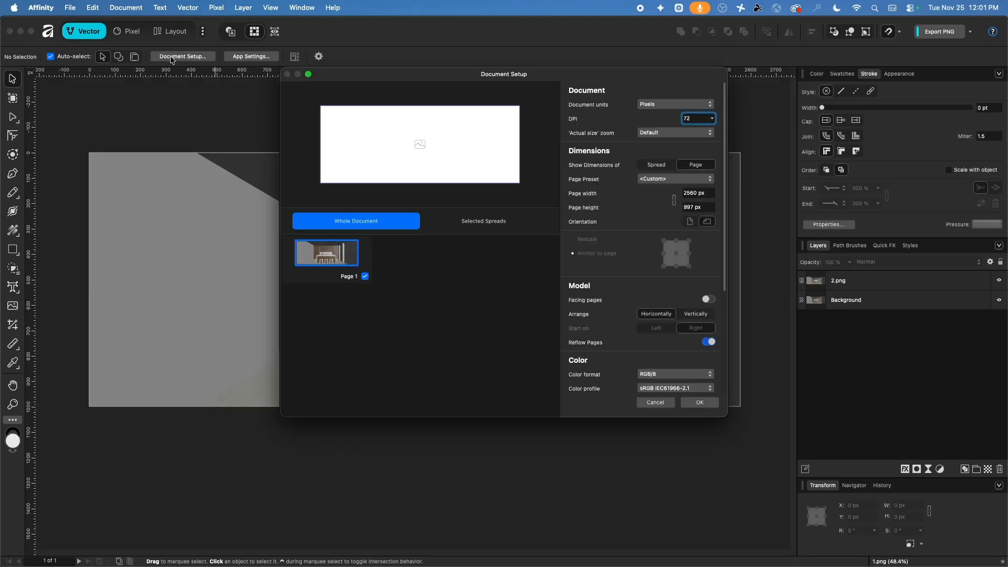
pyautogui.click(699, 118)
pyautogui.write('300')
pyautogui.click(707, 194)
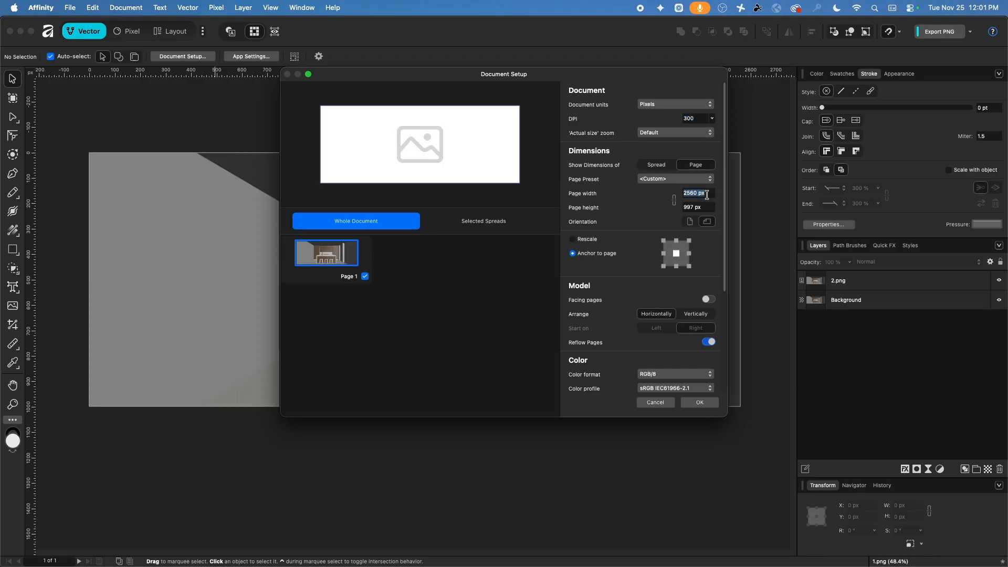
pyautogui.write('1700')
pyautogui.press('Return')
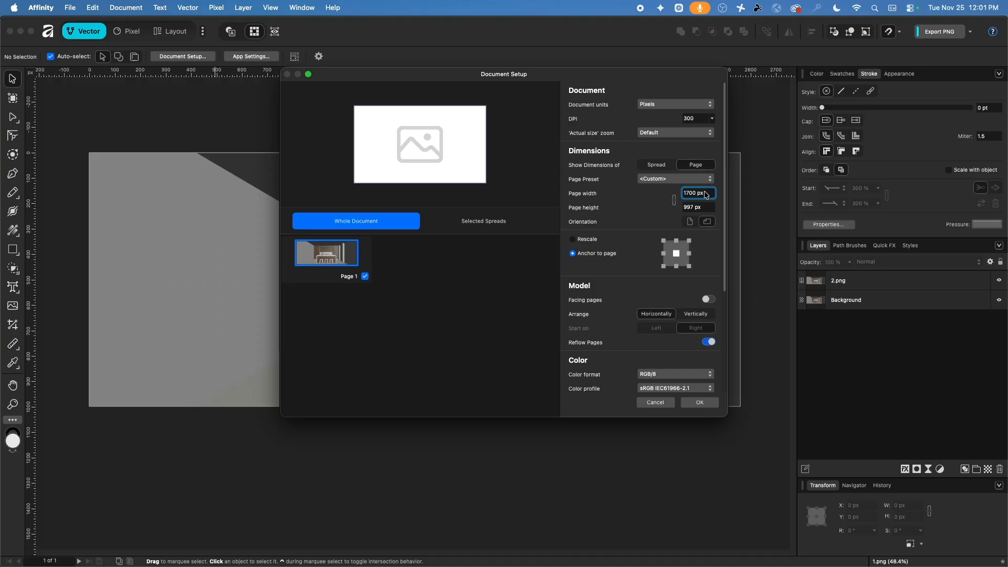
pyautogui.click(701, 403)
pyautogui.scroll(-2, 612, 364)
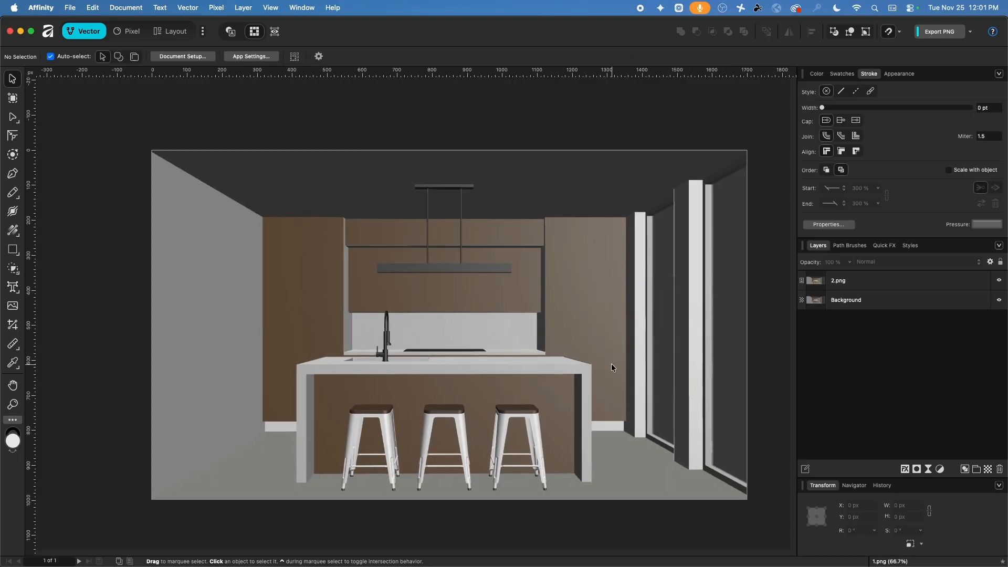
# Shift the 2.png image sideways to check its parts outside the page, and undo the move
pyautogui.click(244, 254)
pyautogui.moveTo(239, 246); pyautogui.dragTo(513, 279)
pyautogui.press('super+z')
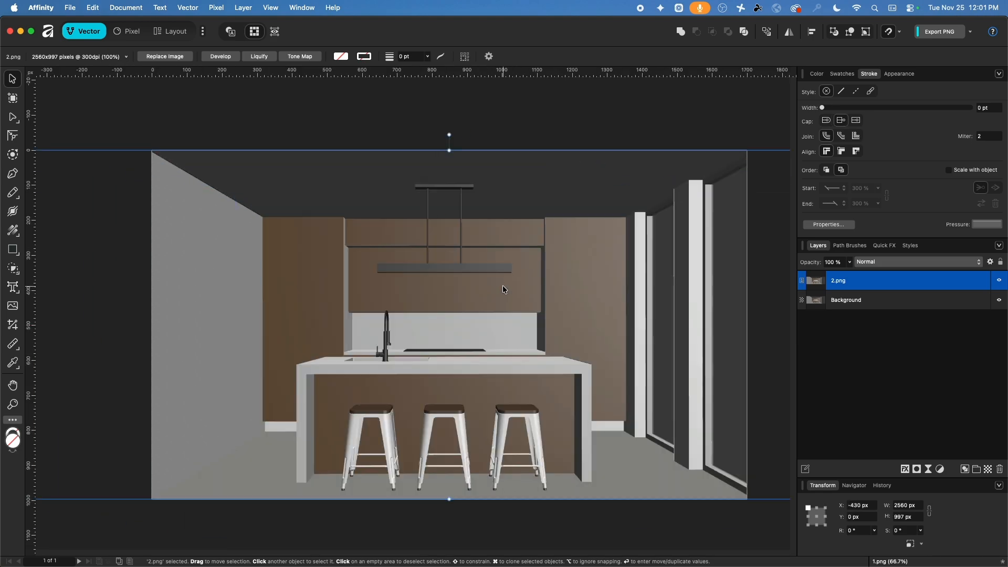
pyautogui.scroll(-3, 487, 201)
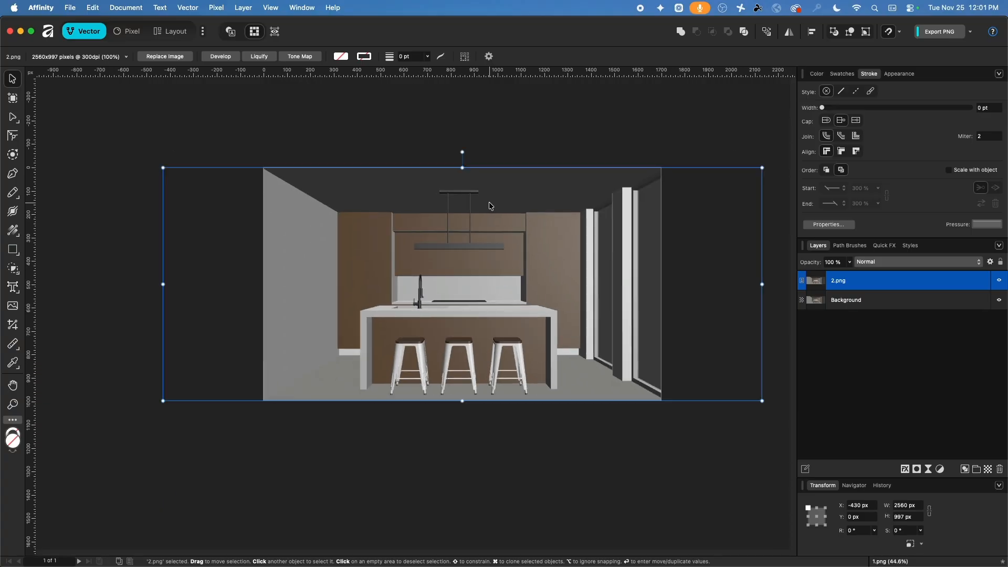
pyautogui.click(528, 109)
pyautogui.hscroll(3, 504, 139)
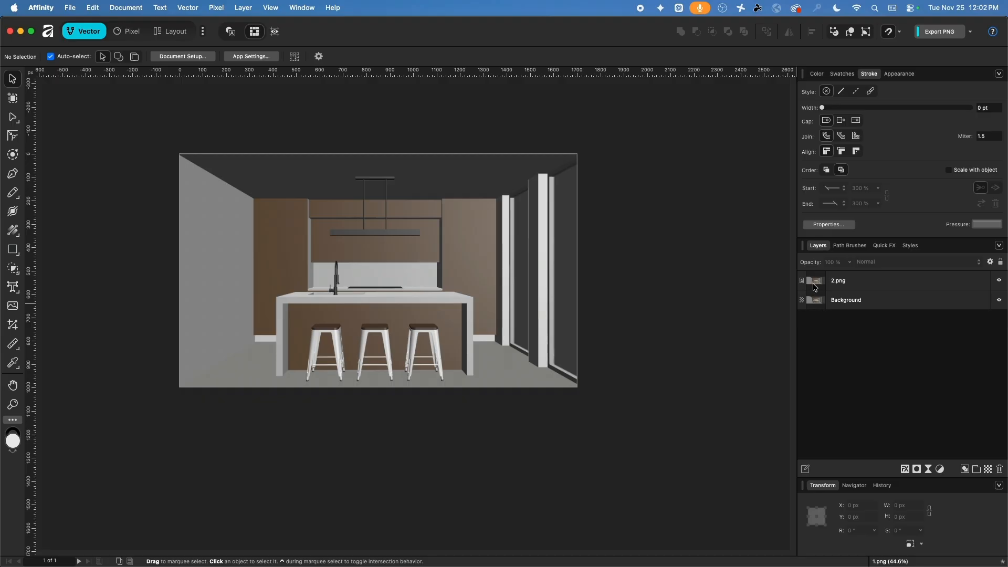
# Check the document's DPI setting and rasterize the 2.png layer
pyautogui.click(196, 57)
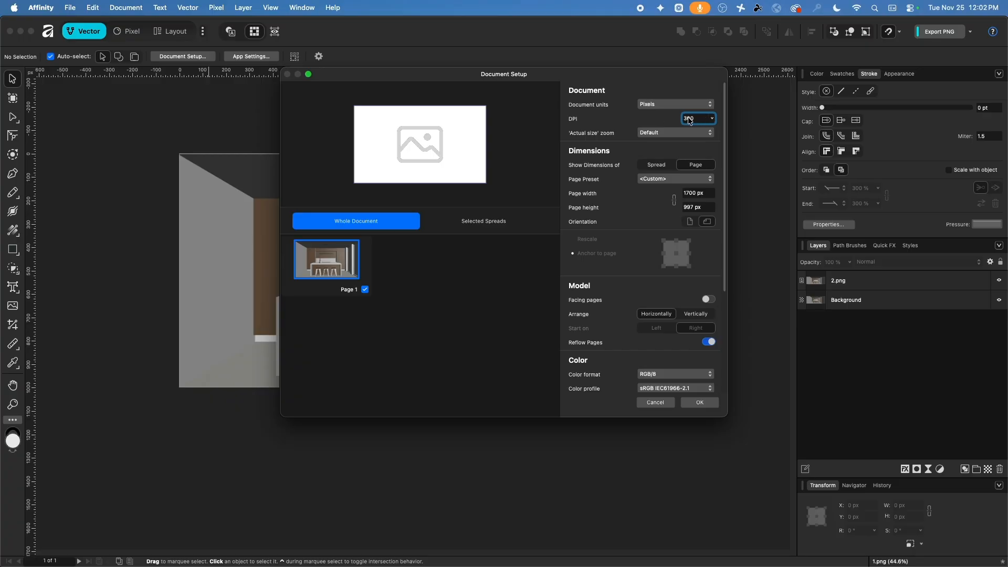
pyautogui.click(703, 404)
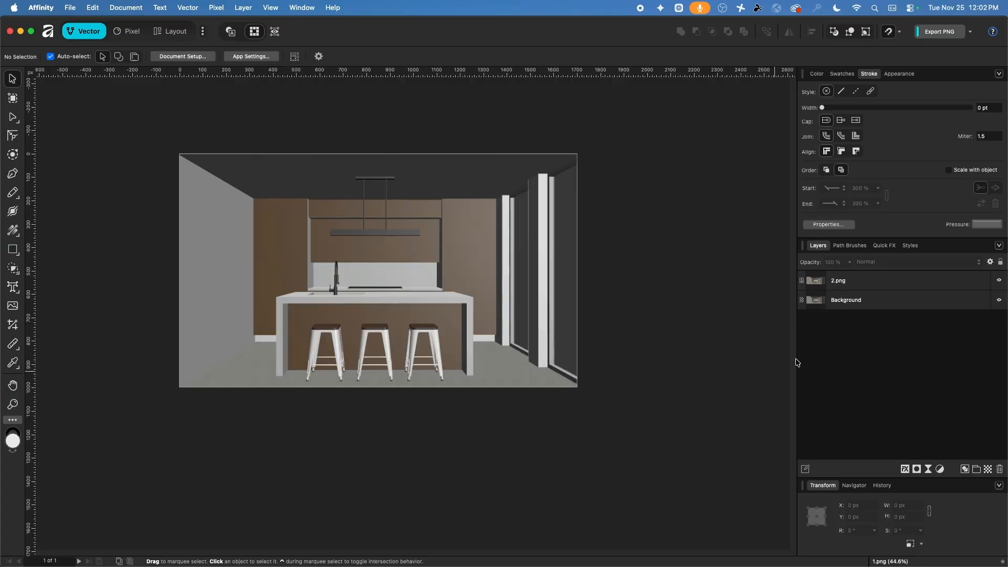
pyautogui.click(841, 282)
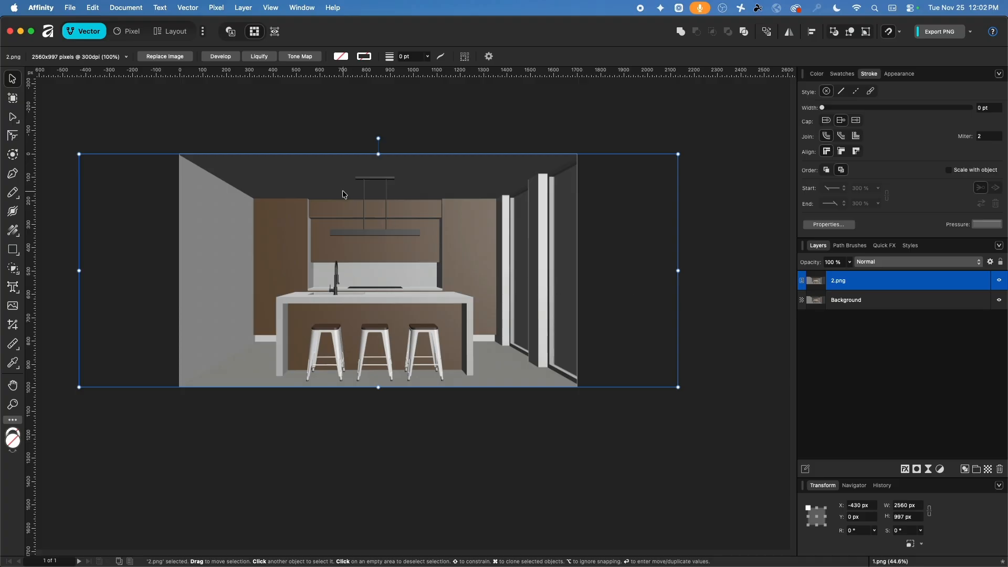
pyautogui.click(216, 8)
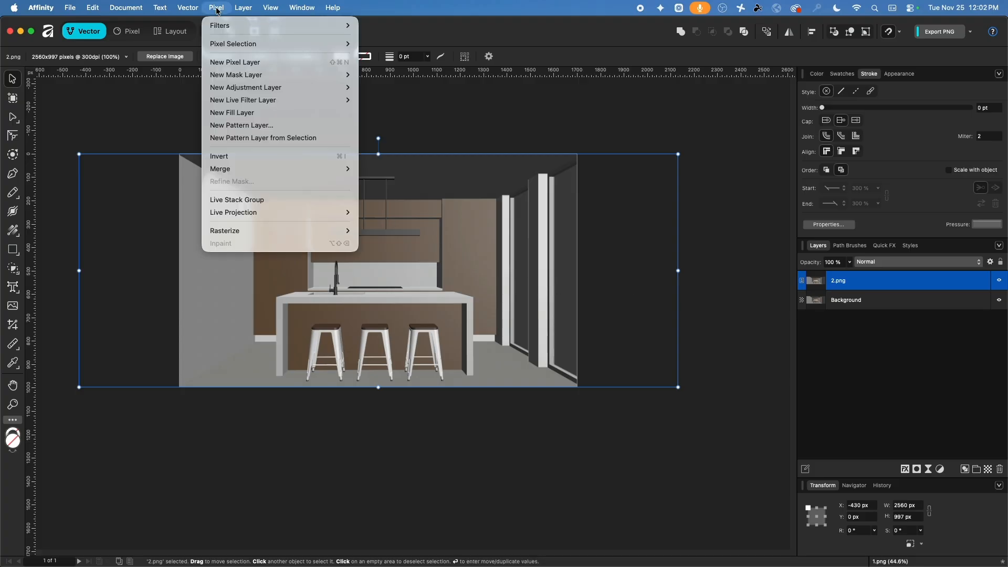
pyautogui.moveTo(347, 231)
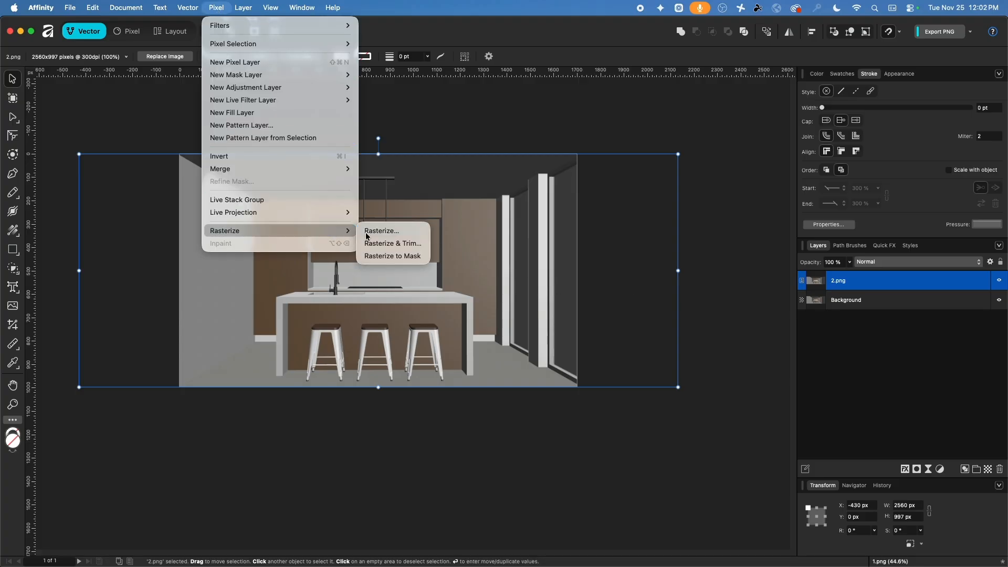
pyautogui.click(395, 235)
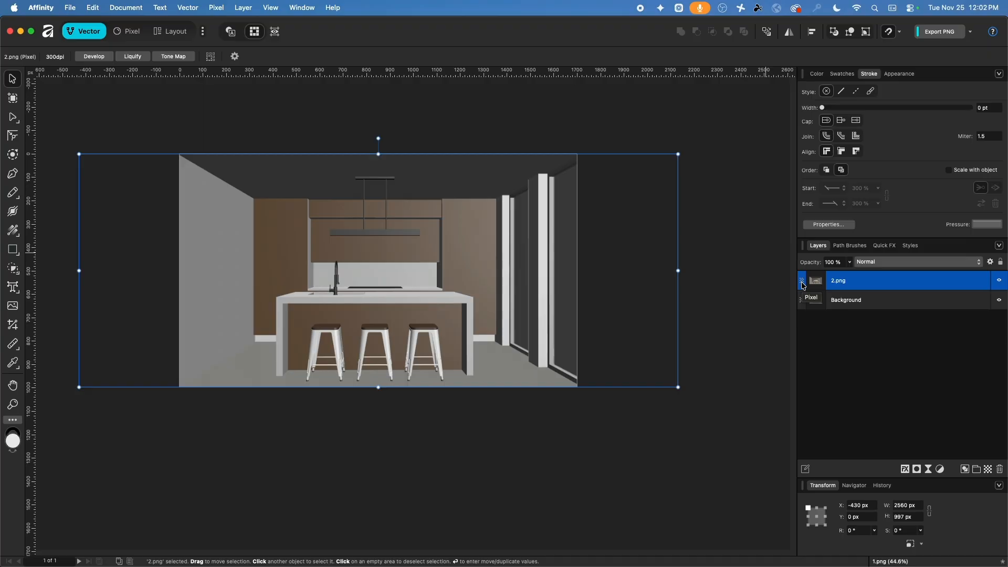
# Move the outlined Background layer above the 2.png layer in the stacking order
pyautogui.scroll(8, 345, 328)
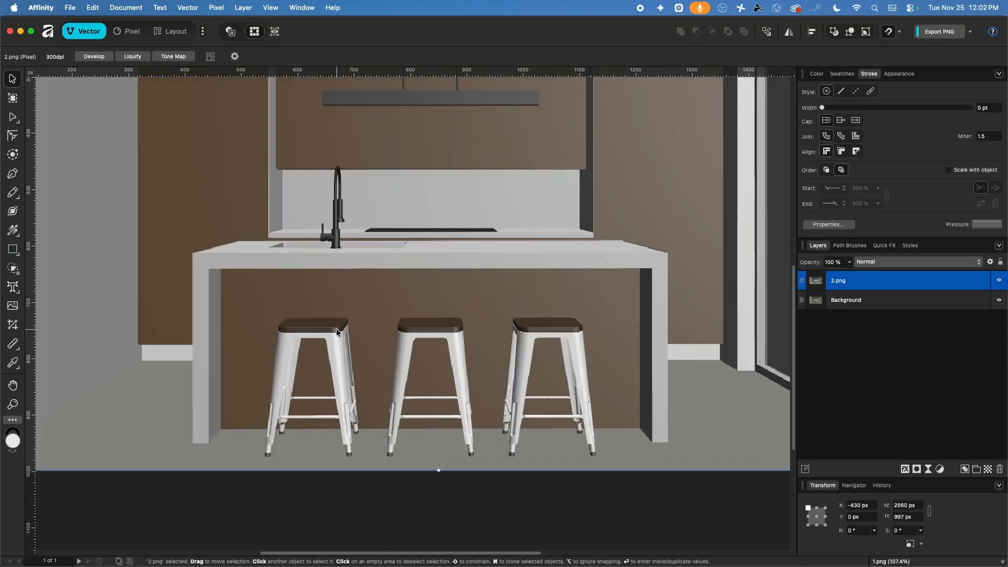
pyautogui.scroll(-3, 338, 331)
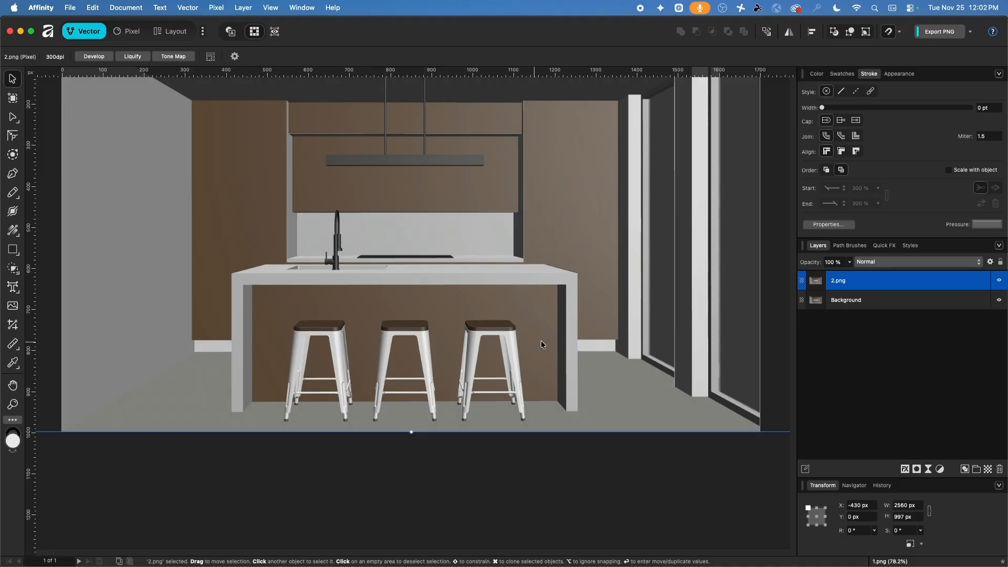
pyautogui.scroll(-2, 486, 224)
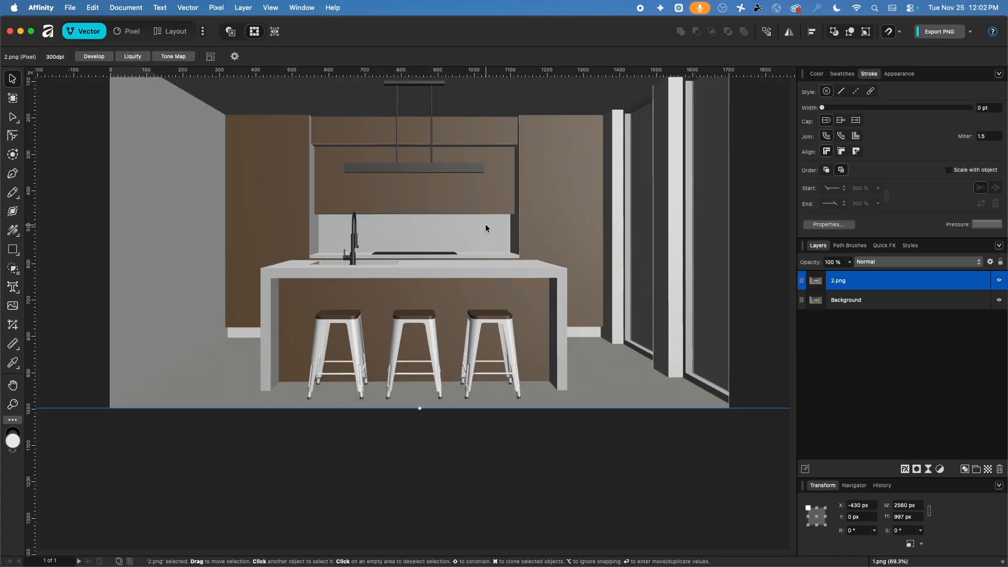
pyautogui.scroll(-2, 485, 223)
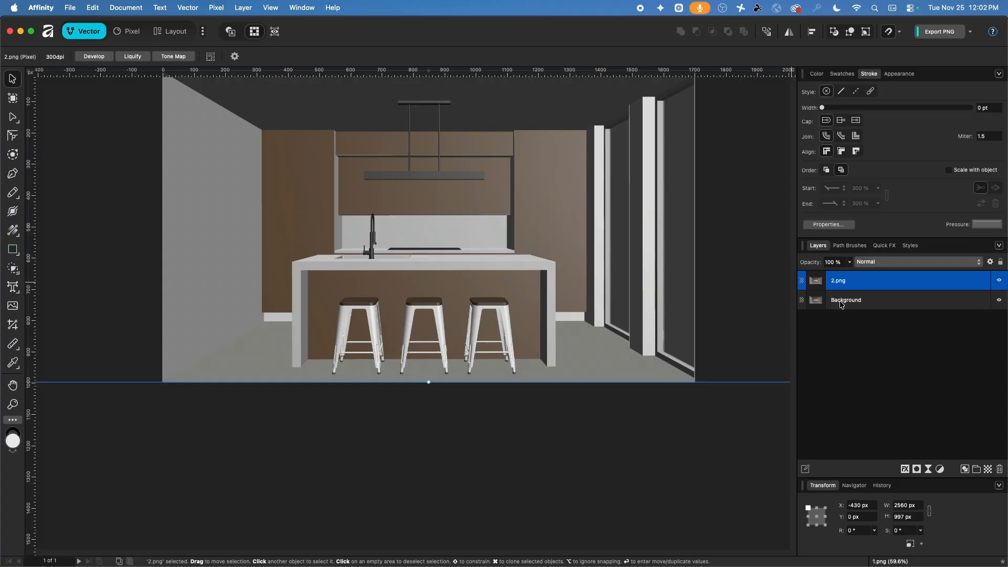
pyautogui.moveTo(842, 303); pyautogui.dragTo(875, 279)
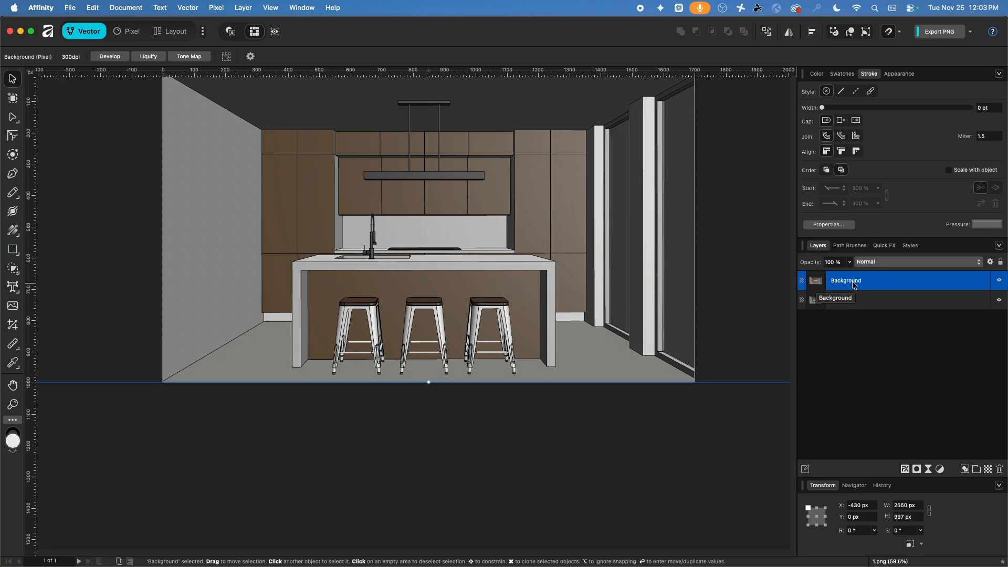
# Add a mask to the outlined Background layer, expand the layer and select its mask for editing
pyautogui.click(918, 470)
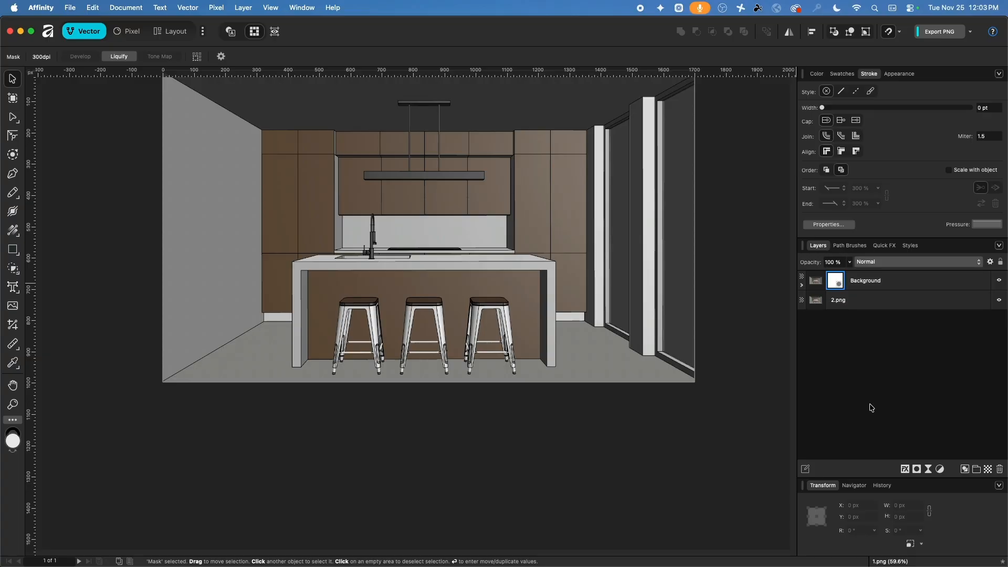
pyautogui.click(803, 288)
pyautogui.click(816, 281)
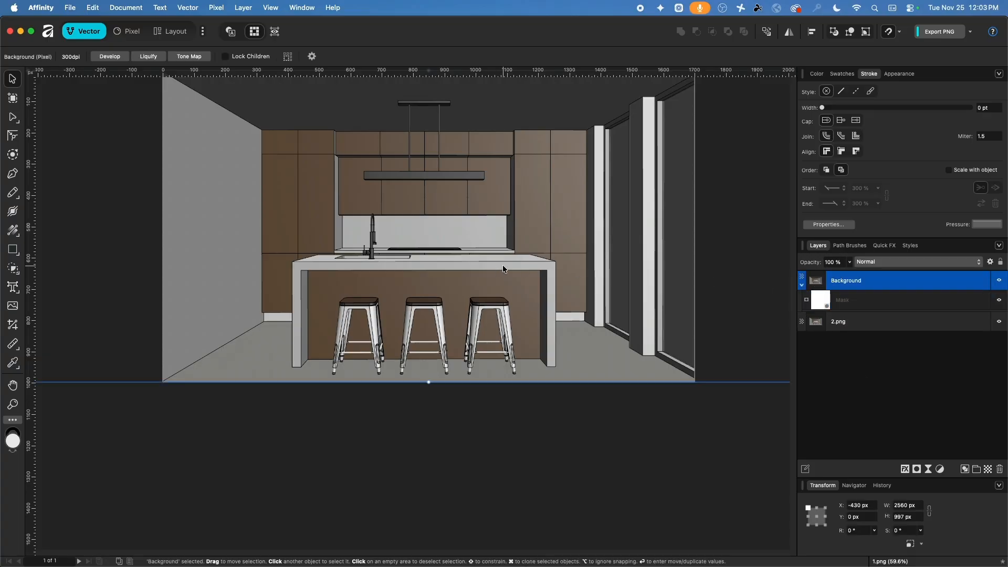
pyautogui.click(830, 300)
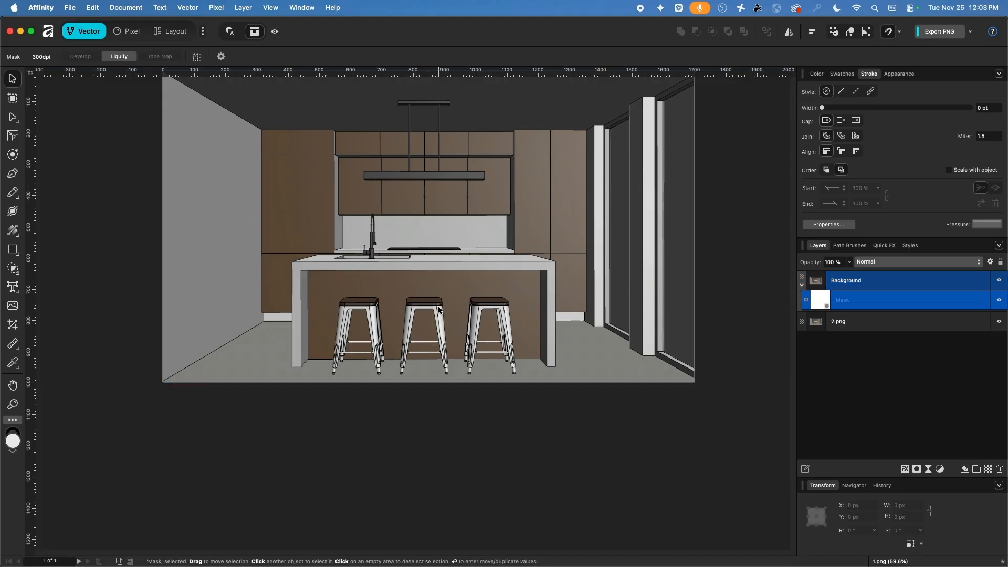
# Paint black with a 42 px brush on the Background mask over the leftmost bar stool to hide its outlines
pyautogui.keyDown('ctrl'); pyautogui.scroll(10, 368, 329); pyautogui.keyUp('ctrl')
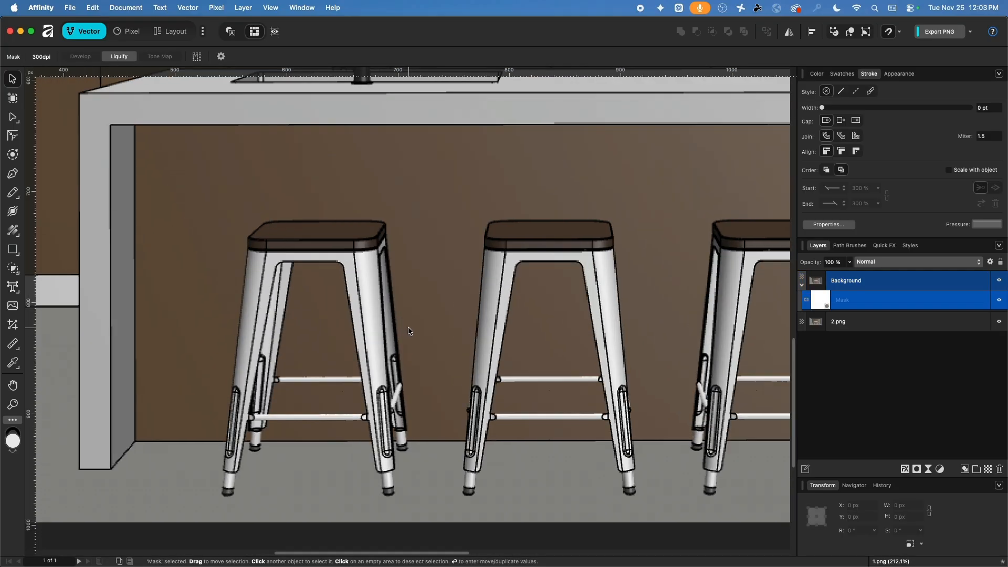
pyautogui.moveTo(468, 341); pyautogui.dragTo(344, 267, button='middle')
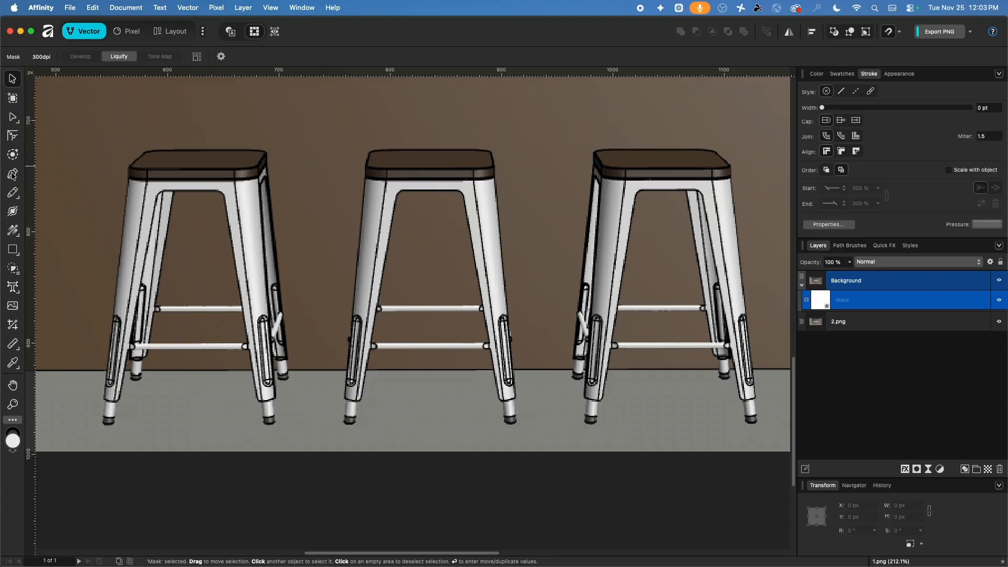
pyautogui.click(126, 31)
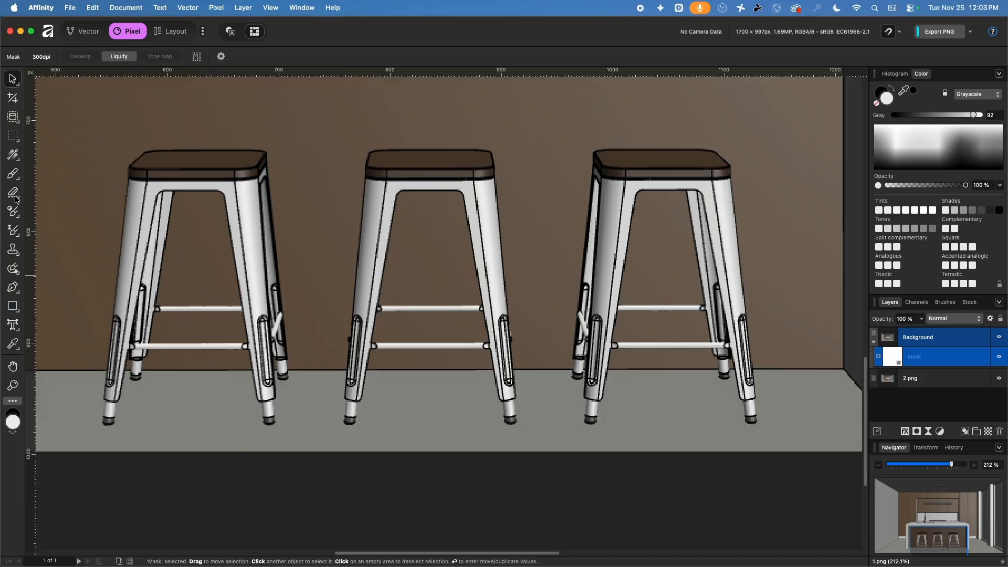
pyautogui.click(13, 174)
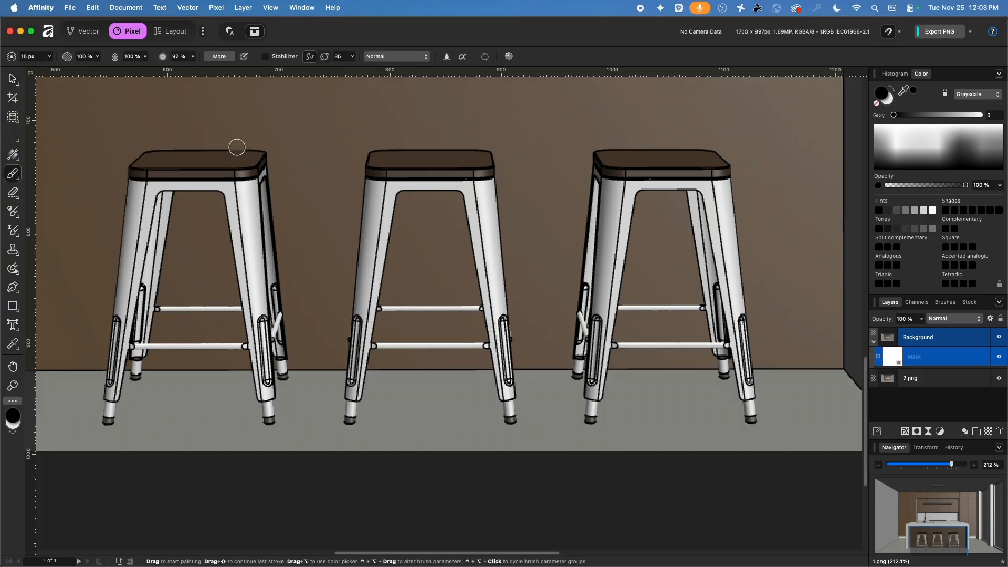
pyautogui.click(50, 57)
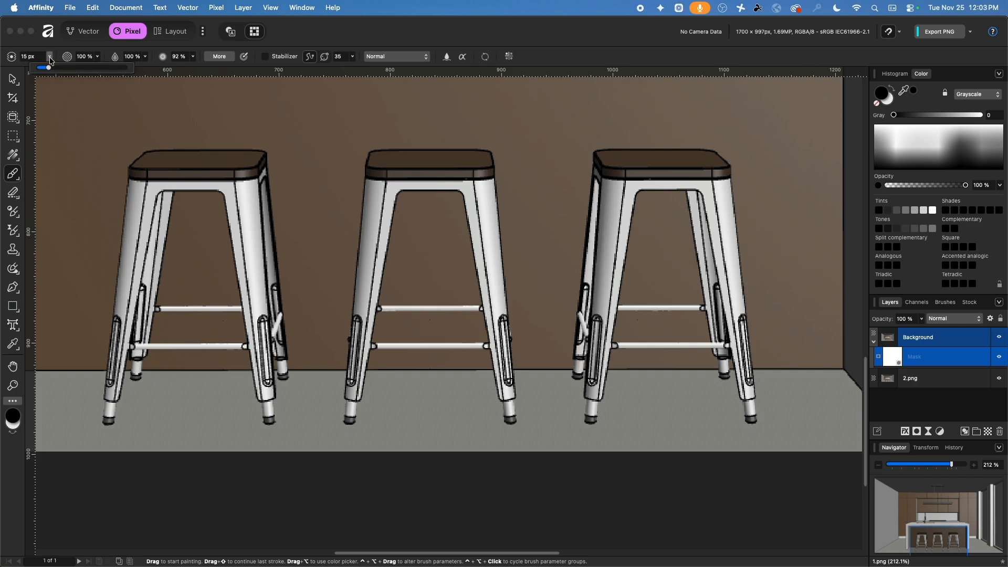
pyautogui.moveTo(49, 68); pyautogui.dragTo(69, 67)
pyautogui.moveTo(173, 215)
pyautogui.mouseDown()
pyautogui.moveTo(139, 163)
pyautogui.moveTo(266, 158)
pyautogui.moveTo(253, 300)
pyautogui.moveTo(260, 371)
pyautogui.moveTo(273, 344)
pyautogui.moveTo(265, 166)
pyautogui.moveTo(182, 328)
pyautogui.moveTo(126, 363)
pyautogui.moveTo(102, 401)
pyautogui.moveTo(151, 233)
pyautogui.moveTo(108, 342)
pyautogui.moveTo(135, 259)
pyautogui.moveTo(112, 412)
pyautogui.moveTo(247, 422)
pyautogui.mouseUp()
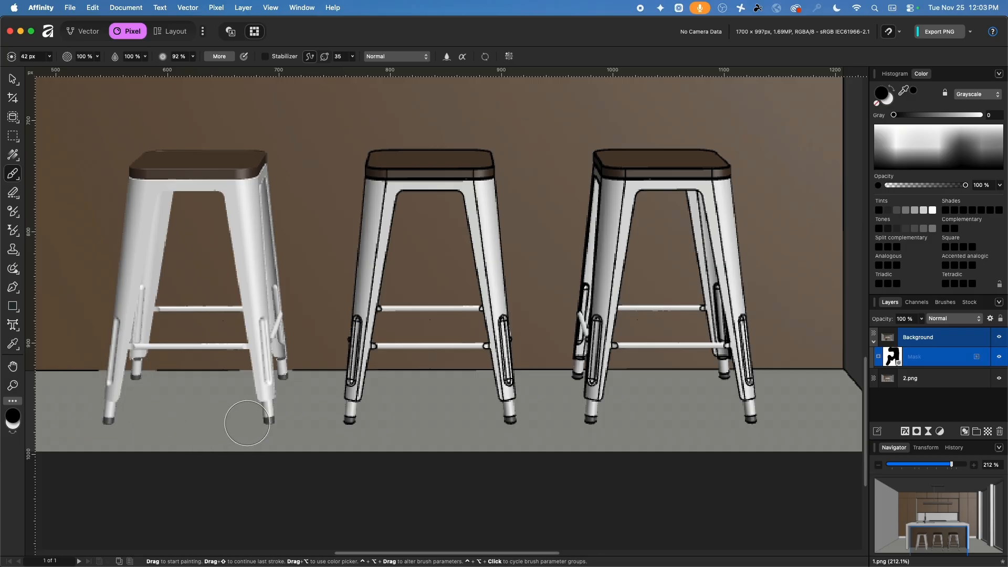
# Hide the 2.png layer, mask out the middle and right stools in black, and show the layer again
pyautogui.click(1000, 380)
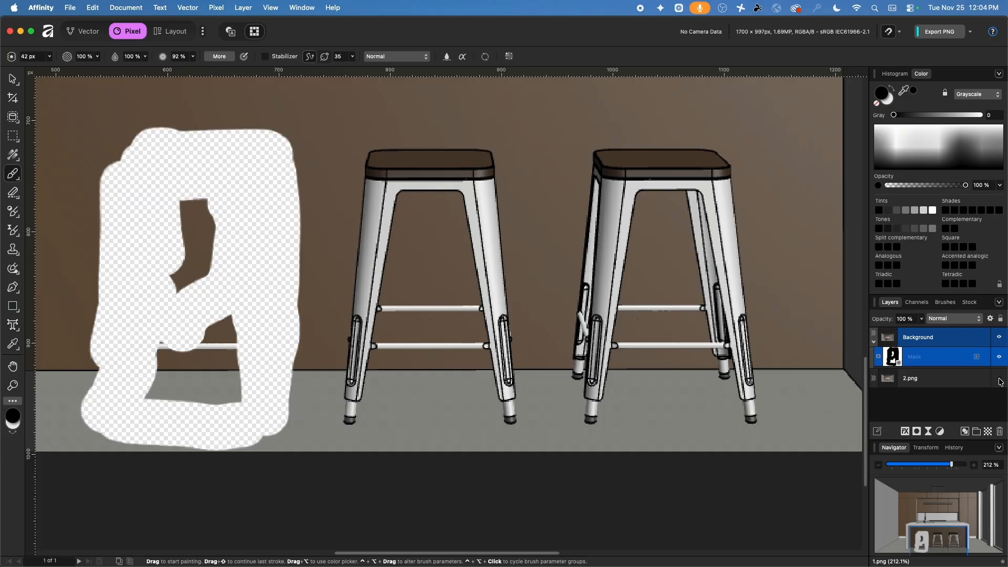
pyautogui.moveTo(382, 387)
pyautogui.mouseDown()
pyautogui.moveTo(364, 400)
pyautogui.moveTo(373, 163)
pyautogui.moveTo(497, 158)
pyautogui.moveTo(491, 333)
pyautogui.moveTo(509, 407)
pyautogui.moveTo(473, 198)
pyautogui.moveTo(688, 164)
pyautogui.moveTo(720, 243)
pyautogui.moveTo(745, 417)
pyautogui.moveTo(716, 305)
pyautogui.moveTo(603, 342)
pyautogui.moveTo(590, 405)
pyautogui.moveTo(596, 243)
pyautogui.moveTo(633, 173)
pyautogui.moveTo(698, 266)
pyautogui.moveTo(731, 238)
pyautogui.moveTo(632, 232)
pyautogui.moveTo(652, 250)
pyautogui.mouseUp()
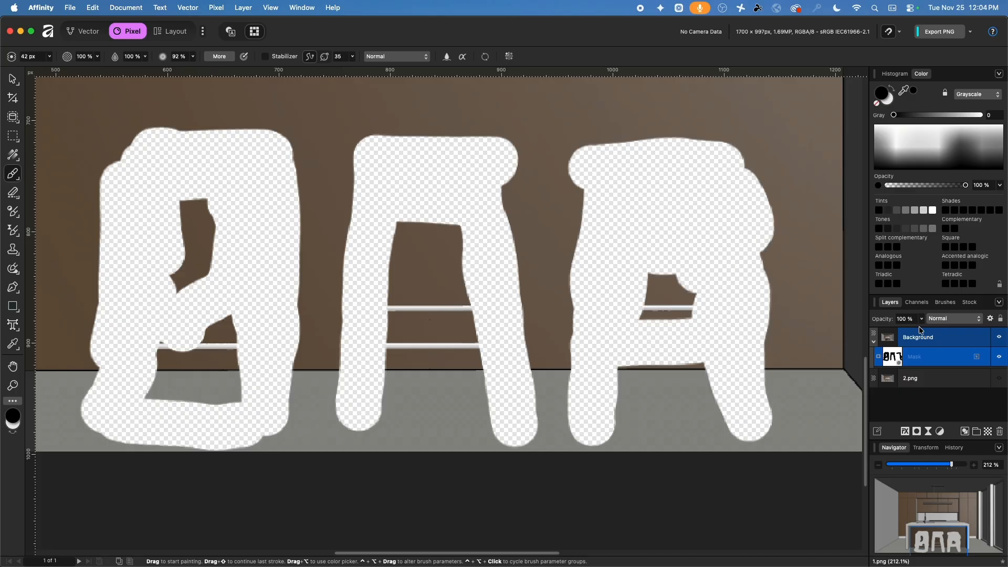
pyautogui.click(1000, 379)
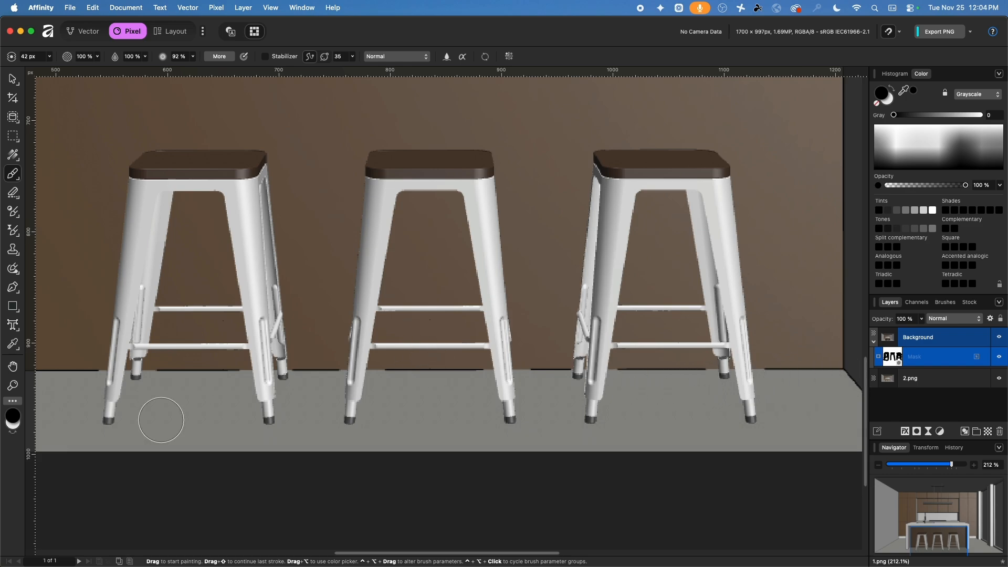
# Paint white with a 17 px brush on the mask to restore the island's dark base line around the stools
pyautogui.click(14, 434)
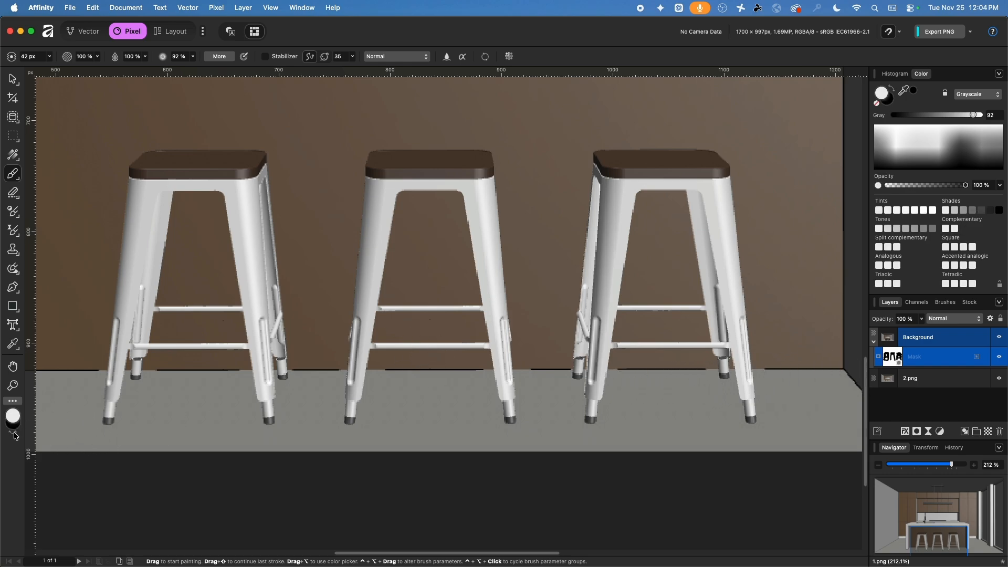
pyautogui.click(49, 57)
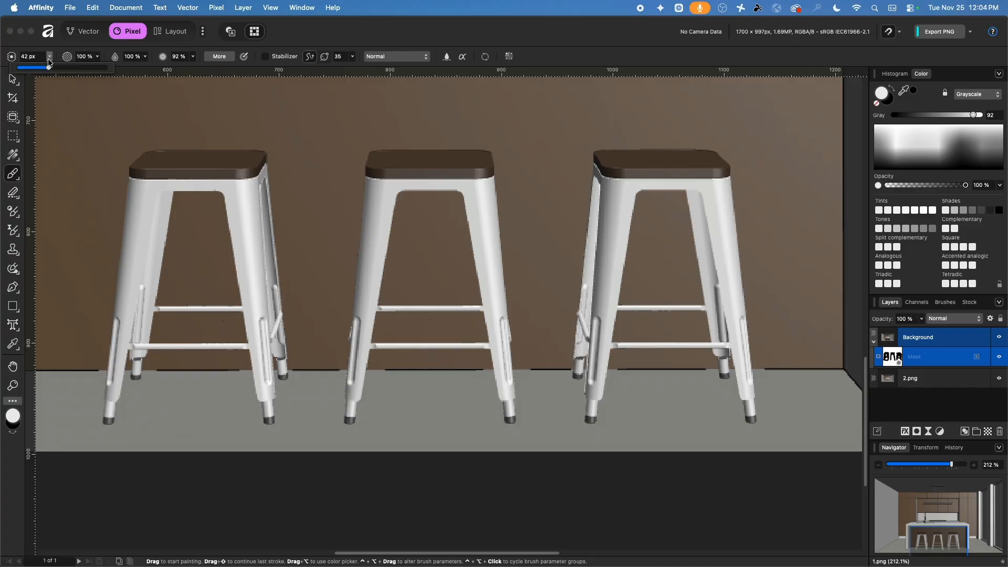
pyautogui.moveTo(48, 68); pyautogui.dragTo(32, 71)
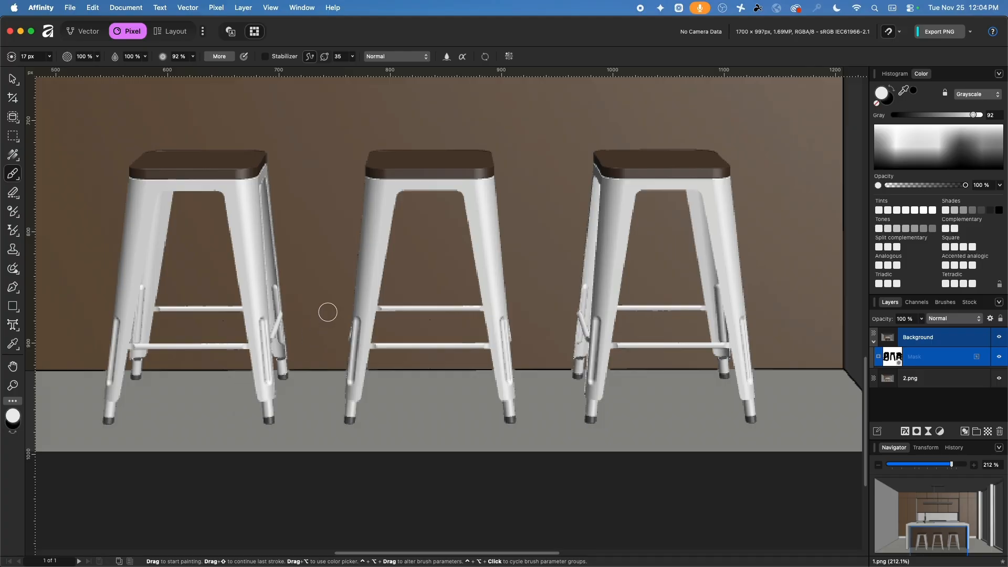
# Examine the masked stools and their edges up close, and check the whole kitchen image
pyautogui.scroll(-5, 327, 313)
pyautogui.scroll(5, 322, 326)
pyautogui.scroll(-1, 323, 327)
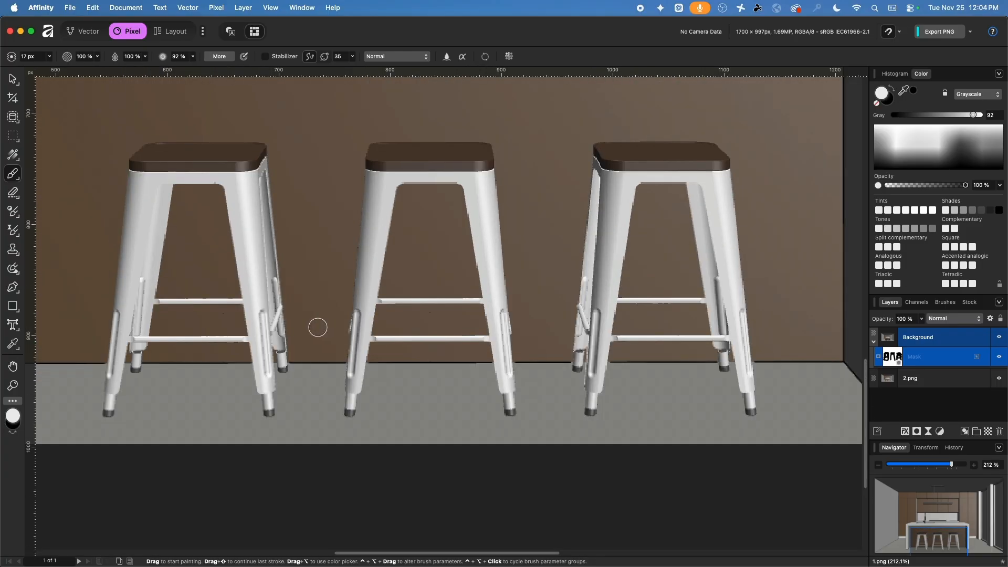
pyautogui.scroll(6, 318, 327)
pyautogui.scroll(-8, 317, 327)
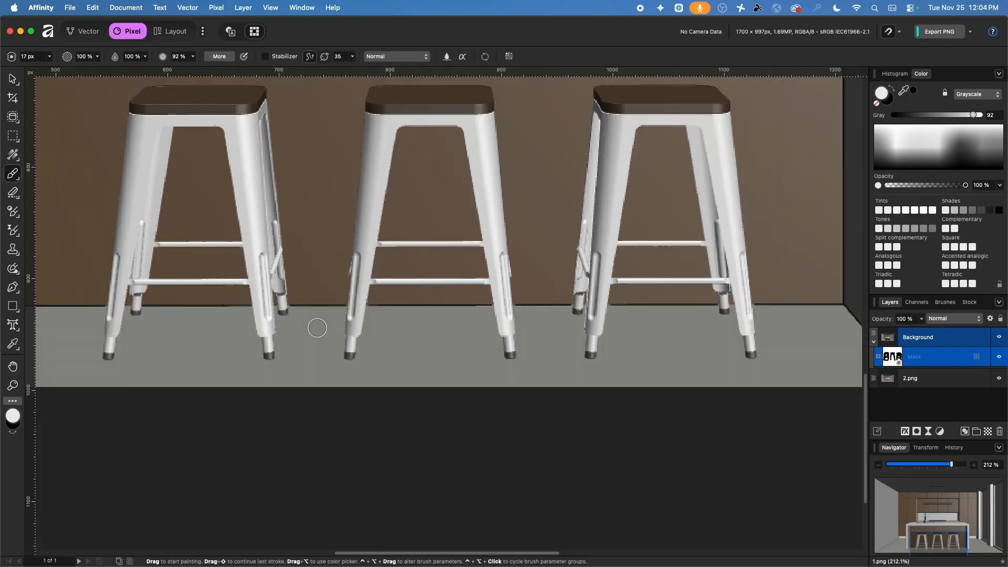
pyautogui.scroll(8, 317, 327)
pyautogui.scroll(-13, 317, 327)
pyautogui.scroll(2, 317, 327)
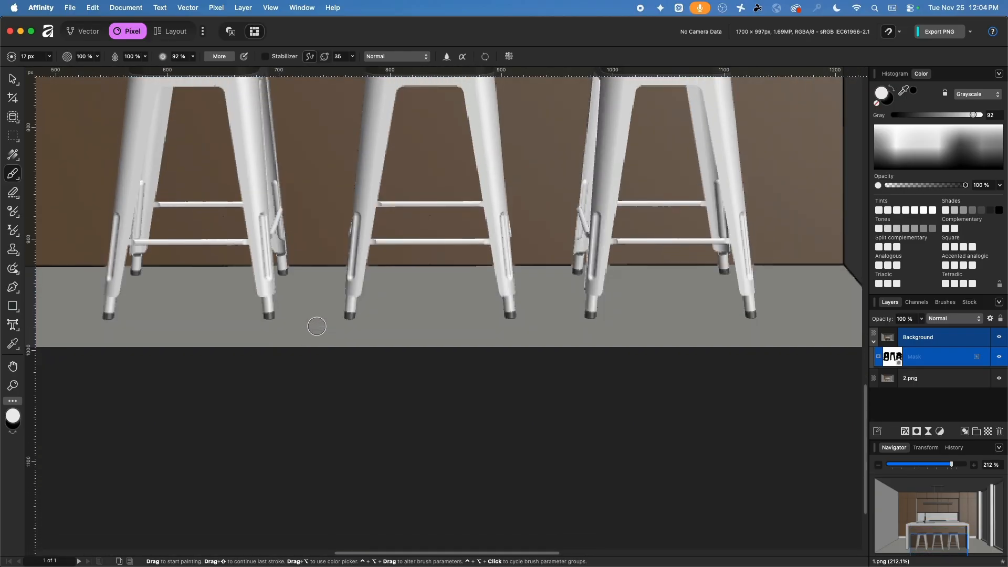
pyautogui.scroll(4, 316, 327)
pyautogui.scroll(-6, 316, 327)
pyautogui.scroll(9, 317, 327)
pyautogui.scroll(-8, 317, 326)
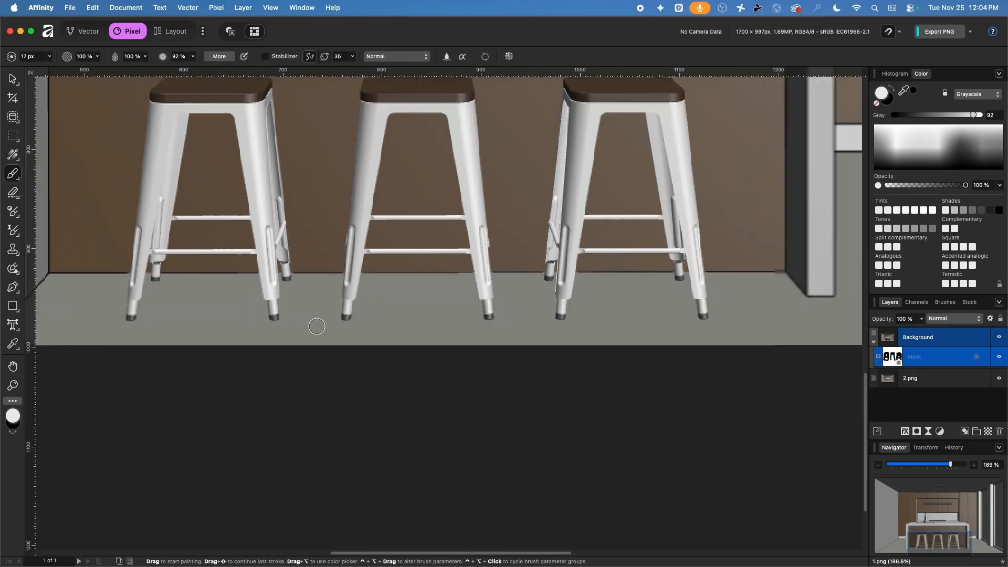
pyautogui.scroll(6, 317, 326)
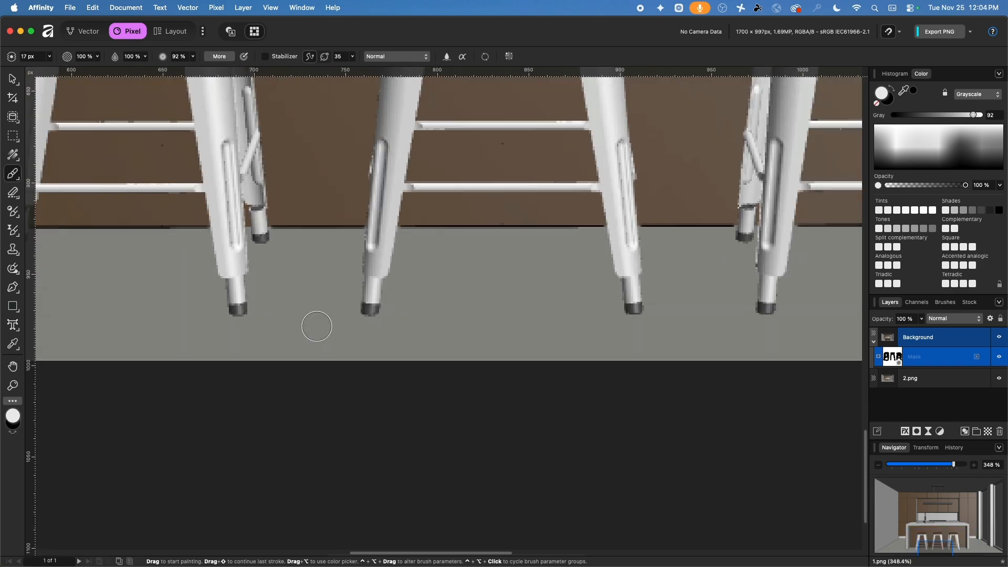
pyautogui.scroll(-7, 317, 327)
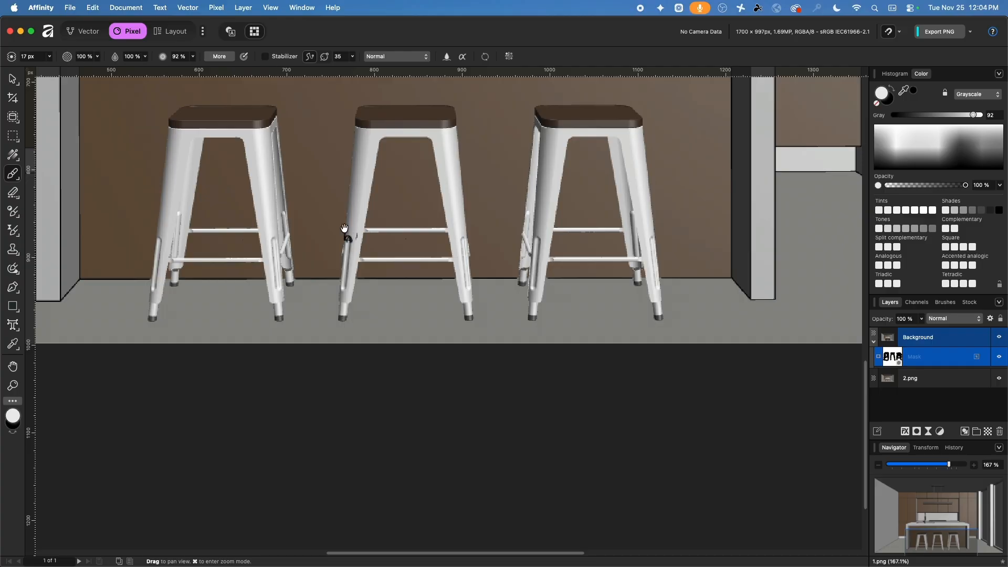
pyautogui.moveTo(320, 135)
pyautogui.mouseDown()
pyautogui.moveTo(309, 378)
pyautogui.moveTo(439, 225)
pyautogui.moveTo(304, 241)
pyautogui.mouseUp()
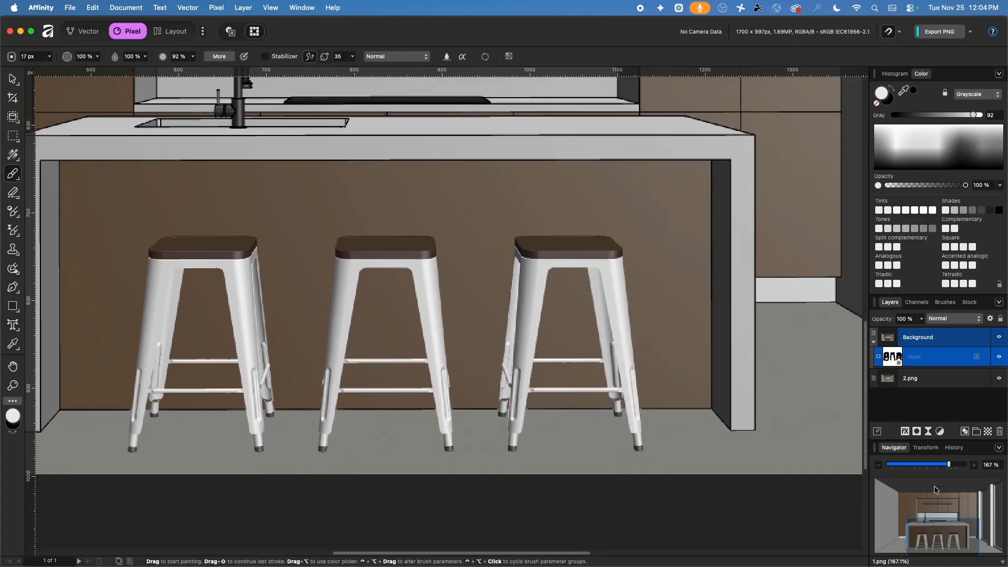
pyautogui.moveTo(933, 527)
pyautogui.mouseDown()
pyautogui.moveTo(919, 498)
pyautogui.moveTo(927, 532)
pyautogui.mouseUp()
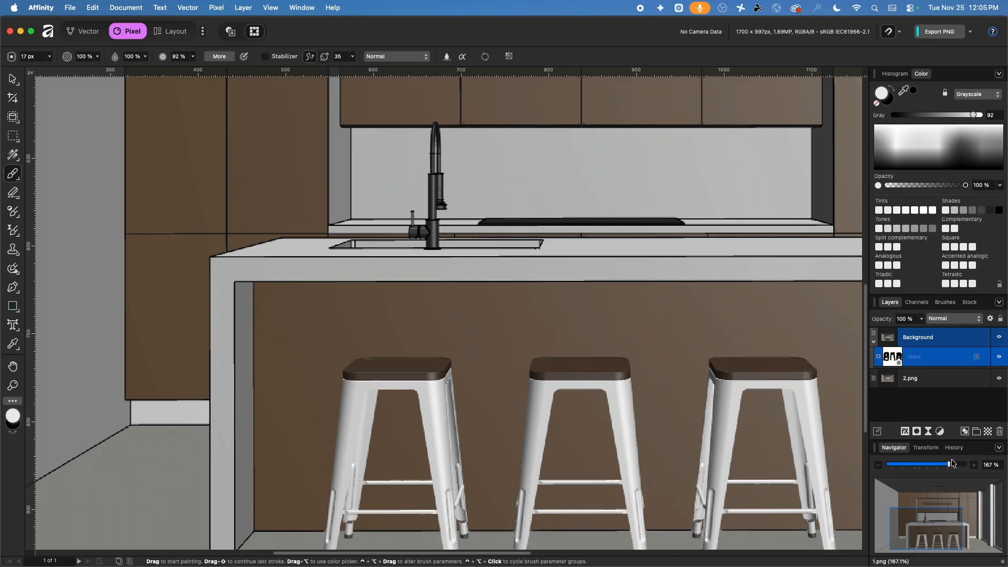
pyautogui.moveTo(949, 466)
pyautogui.mouseDown()
pyautogui.moveTo(933, 468)
pyautogui.moveTo(948, 469)
pyautogui.mouseUp()
pyautogui.scroll(-5, 449, 335)
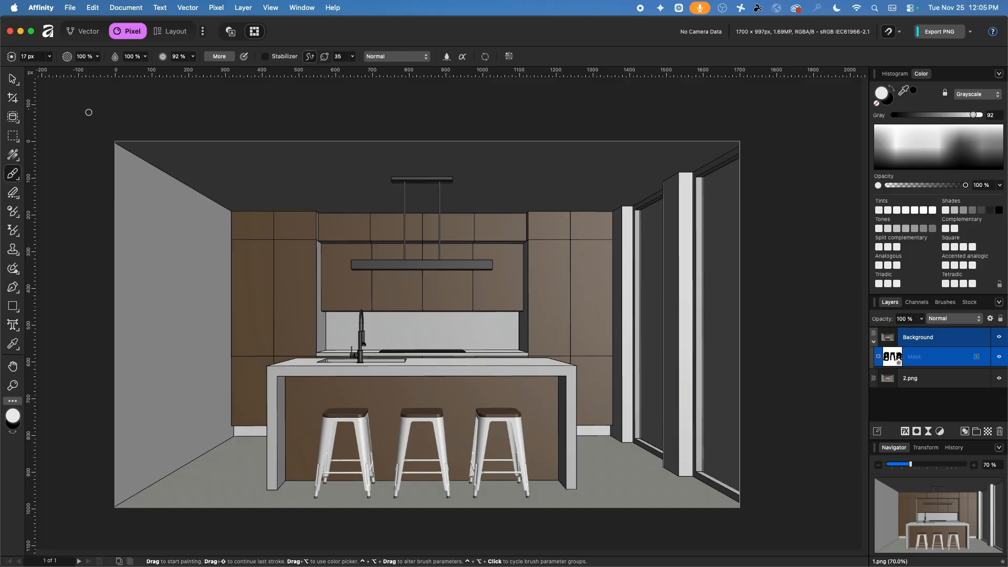
# Export the whole document as a PNG named Pre AI Rendering into the Images folder of the kitchen presentation project on the Desktop
pyautogui.click(70, 6)
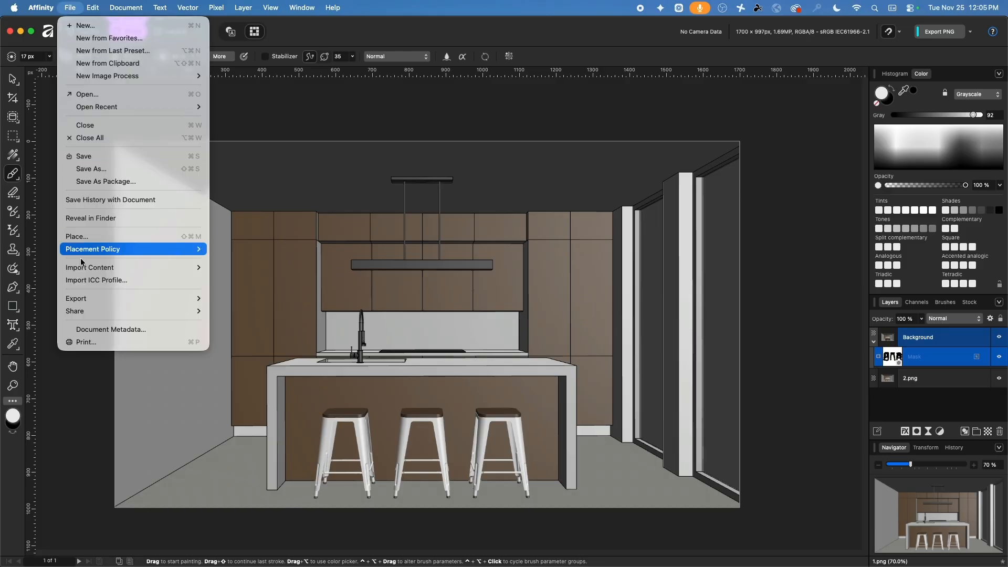
pyautogui.moveTo(170, 301)
pyautogui.click(249, 299)
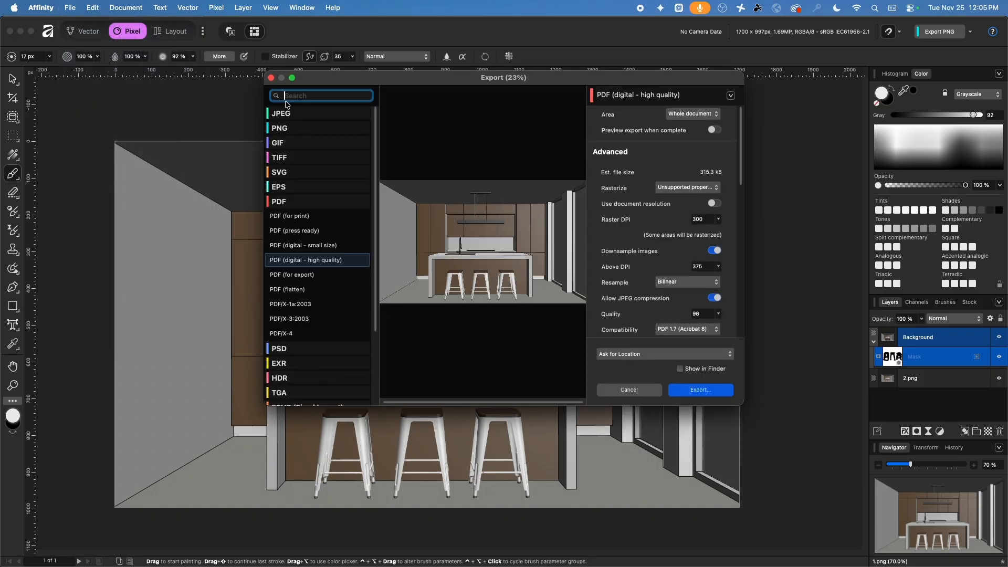
pyautogui.click(284, 128)
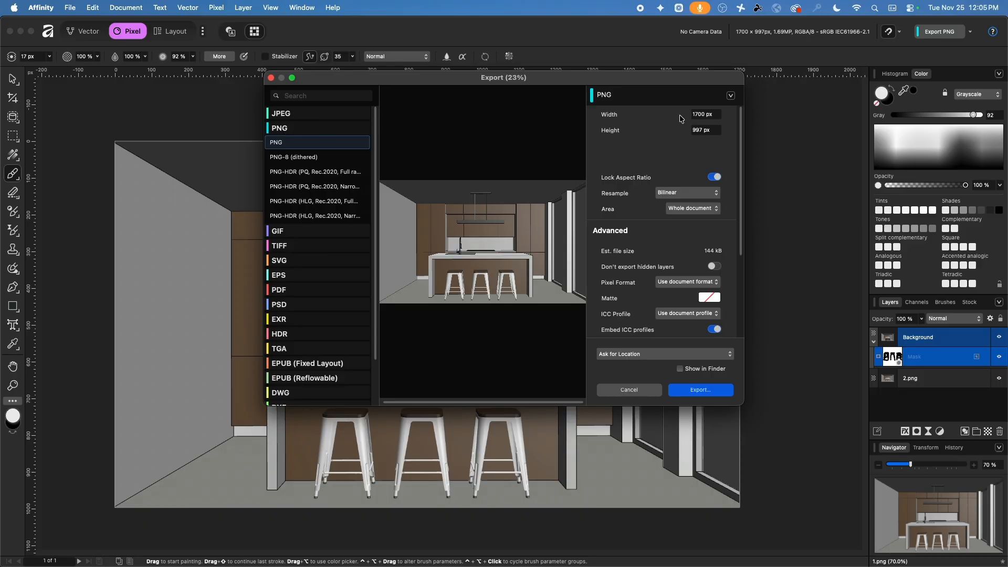
pyautogui.click(703, 394)
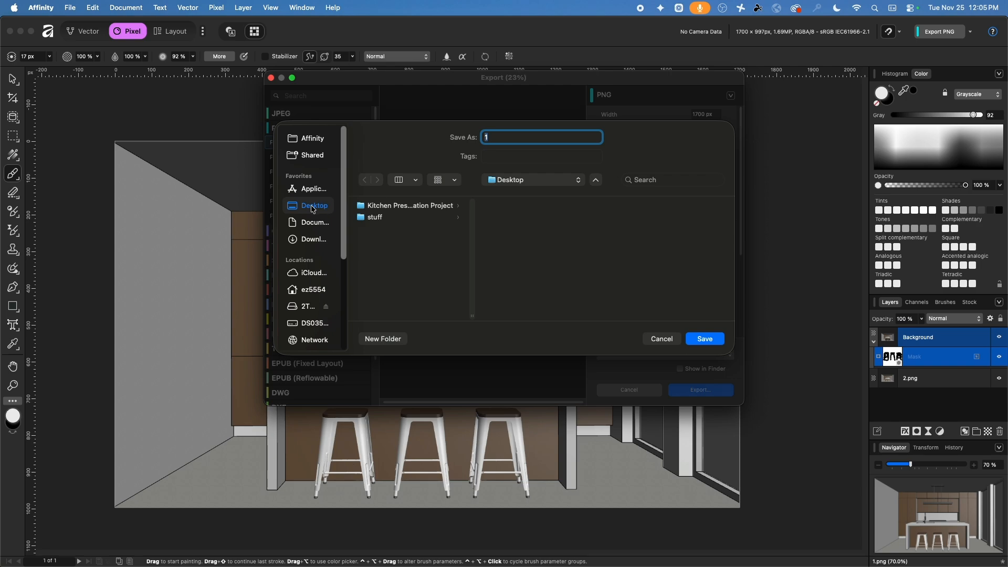
pyautogui.click(409, 207)
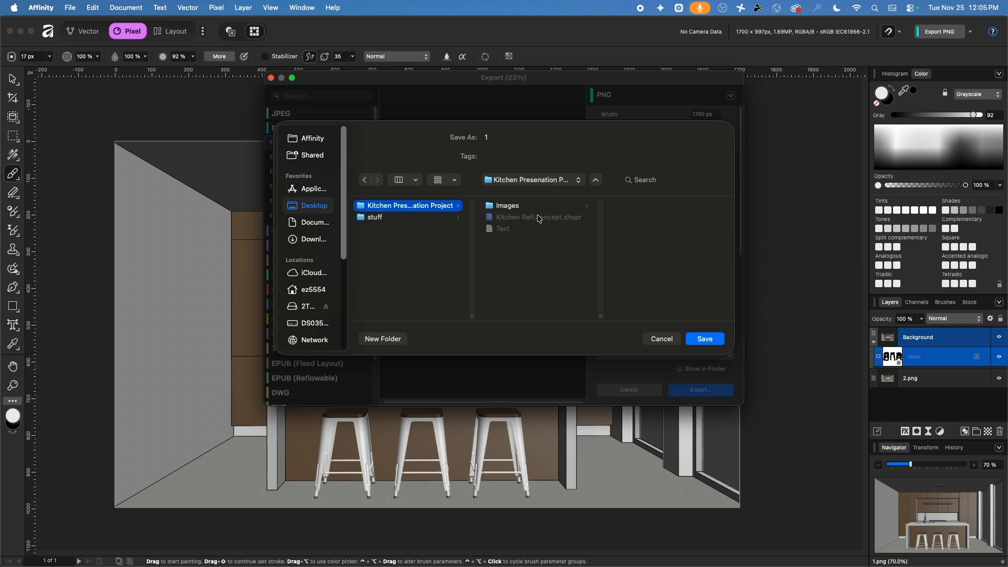
pyautogui.click(520, 207)
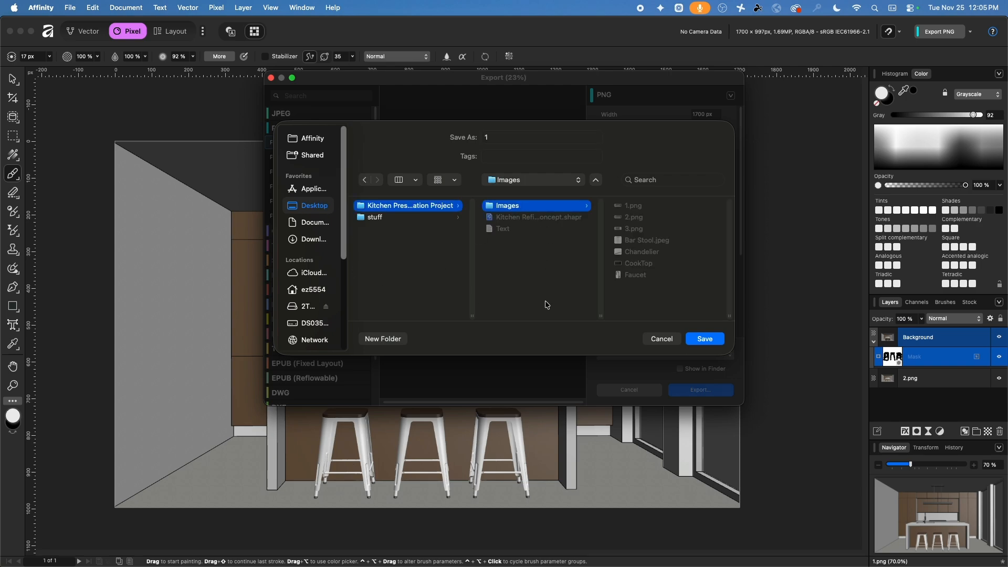
pyautogui.doubleClick(502, 138)
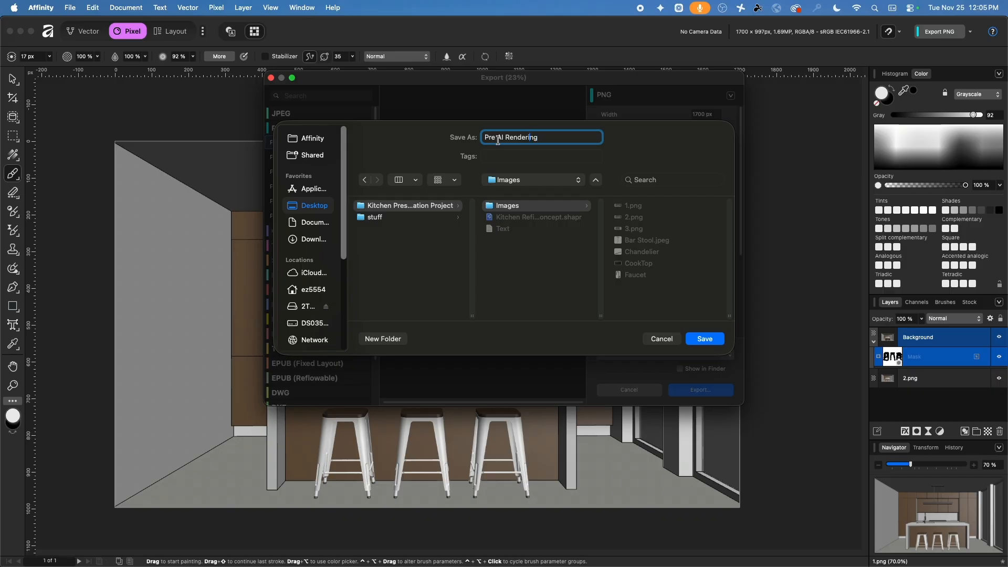
pyautogui.click(705, 339)
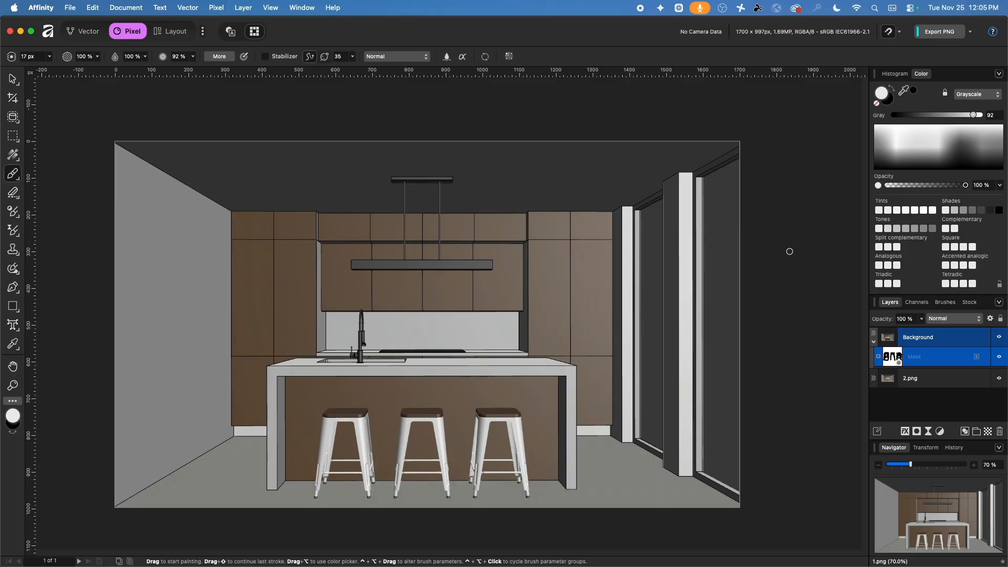
# Switch to the Kitchen Rendering workbench of Vizcom in Chrome and bring up the empty canvas area below the Test Renderings
pyautogui.press('super+Tab')
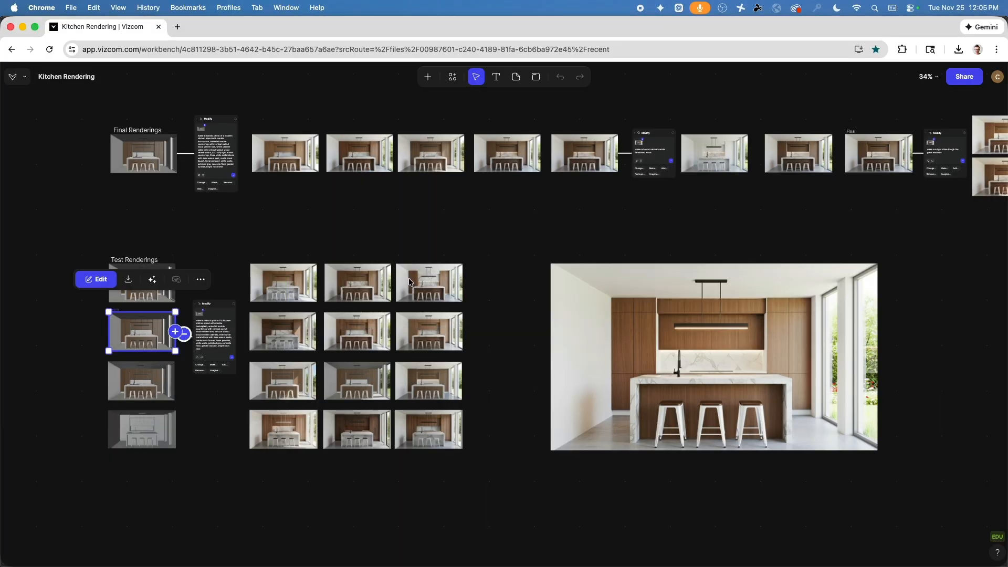
pyautogui.click(524, 245)
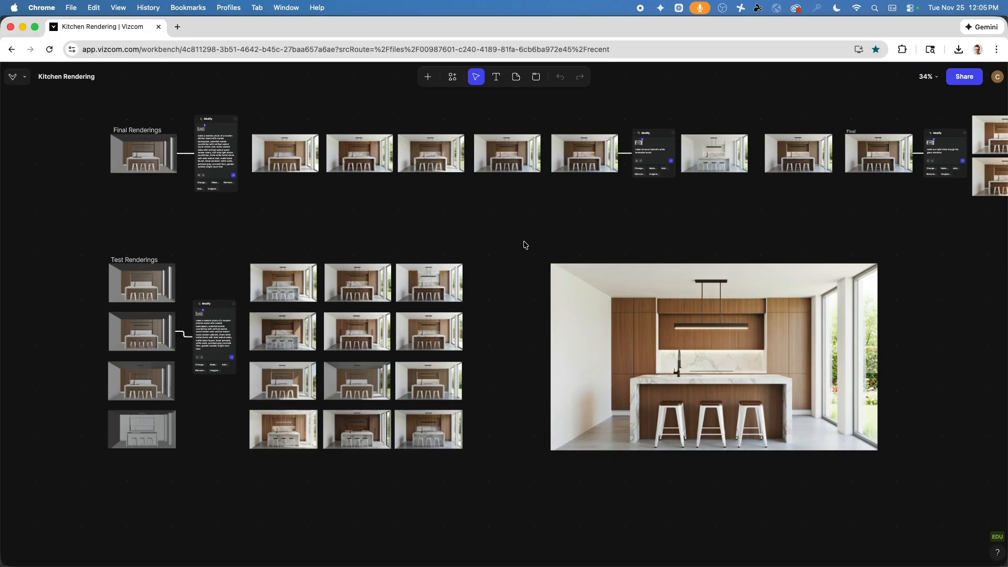
pyautogui.scroll(-6, 487, 398)
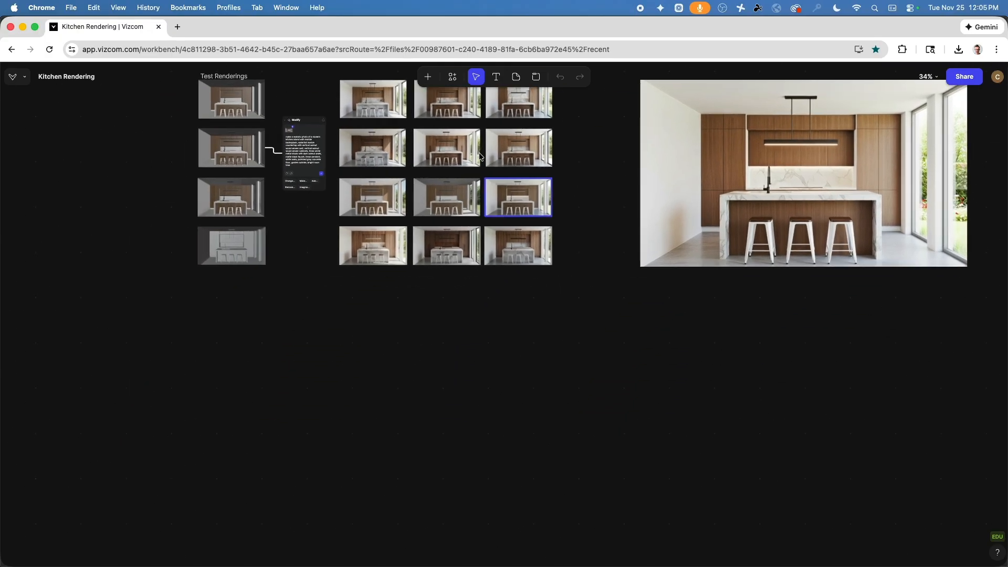
# Upload Pre AI Rendering.png from the Images folder of the Kitchen Presenation Project and place it in the empty area below the Test Renderings
pyautogui.click(429, 77)
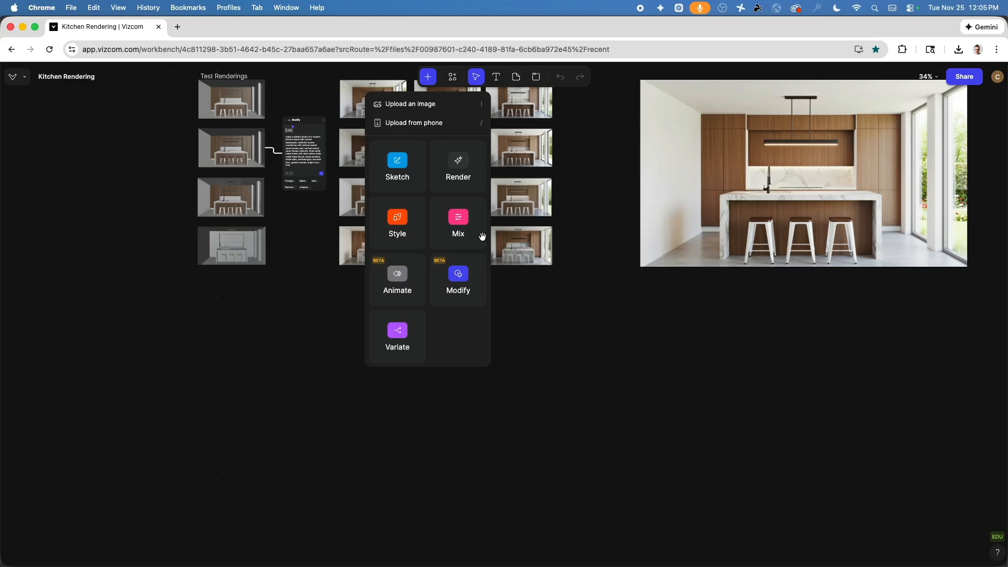
pyautogui.click(401, 104)
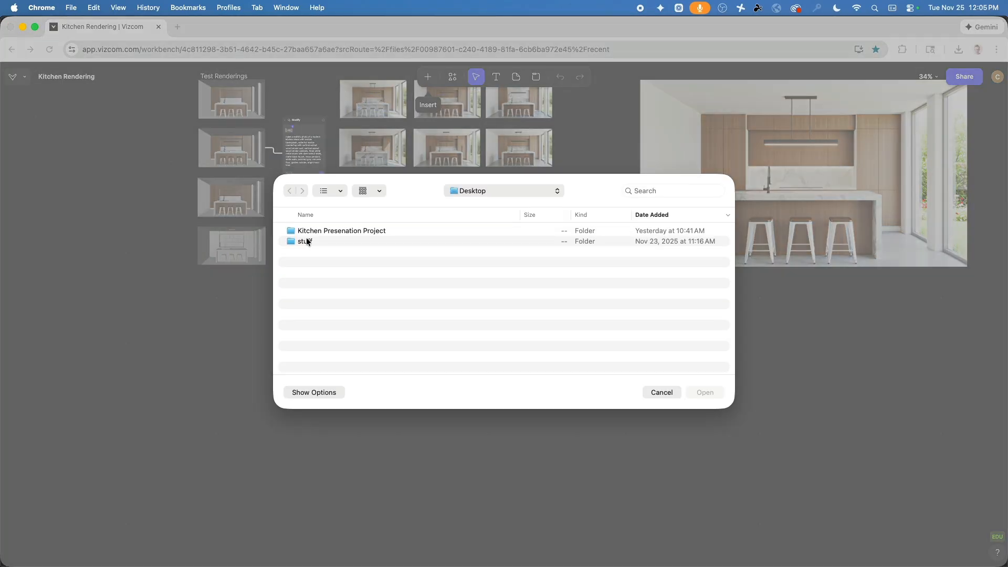
pyautogui.doubleClick(333, 231)
pyautogui.doubleClick(320, 242)
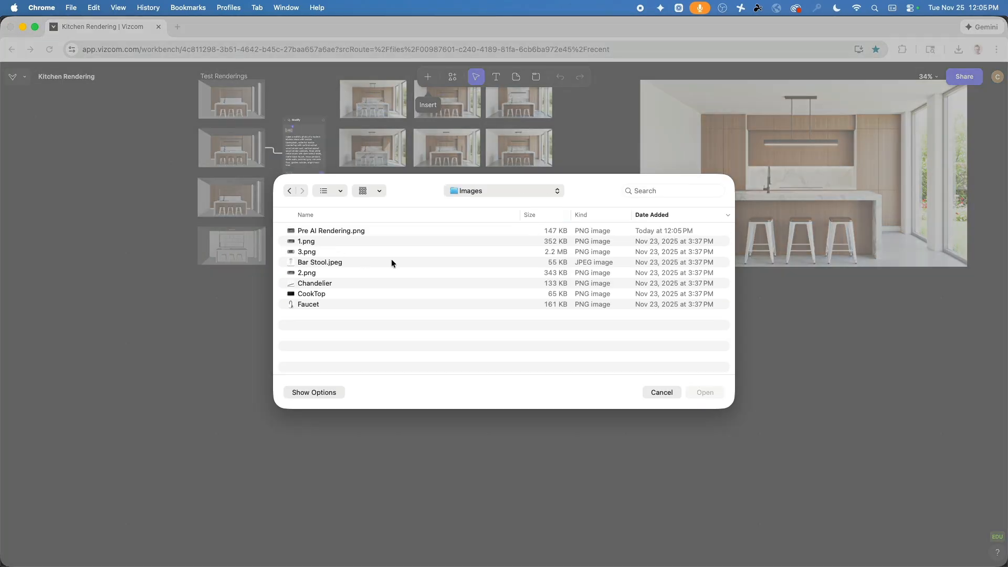
pyautogui.click(348, 231)
pyautogui.click(704, 393)
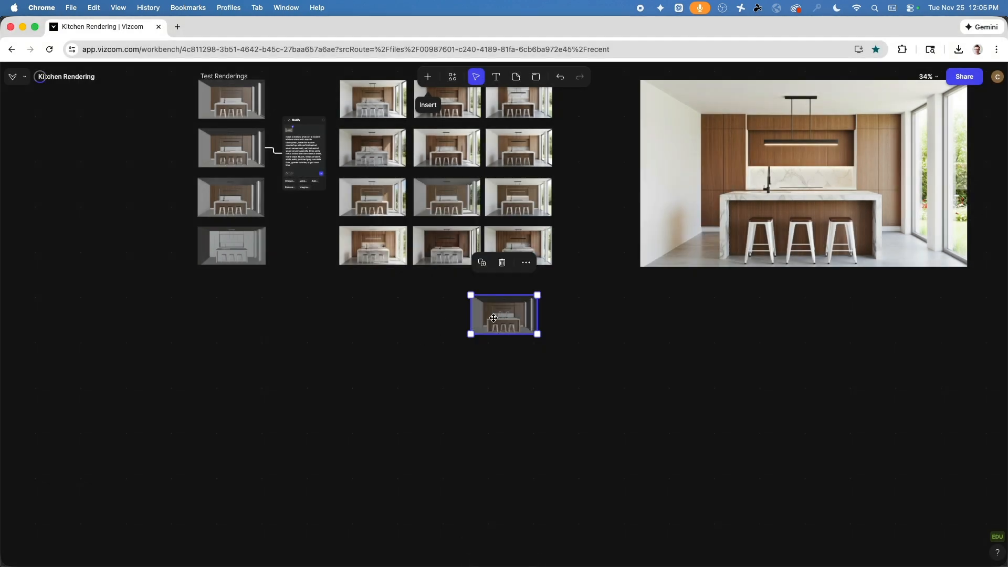
pyautogui.moveTo(494, 318); pyautogui.dragTo(231, 465)
# Review the prompt in the Test Renderings' existing Modify node and copy its full text
pyautogui.keyDown('ctrl'); pyautogui.scroll(10, 292, 163); pyautogui.keyUp('ctrl')
pyautogui.scroll(3, 313, 197)
pyautogui.keyDown('ctrl'); pyautogui.scroll(1, 309, 272); pyautogui.keyUp('ctrl')
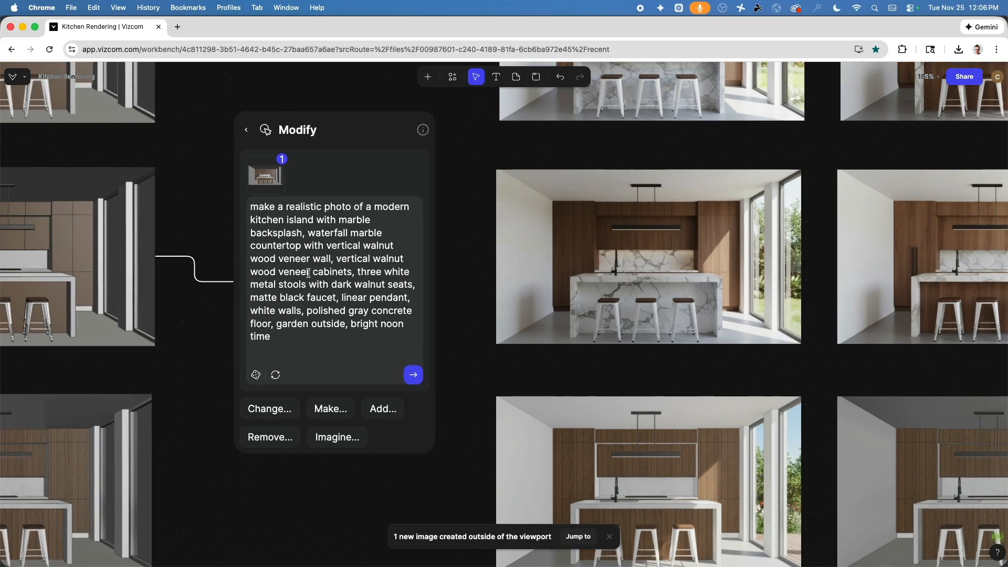
pyautogui.keyDown('ctrl'); pyautogui.scroll(5, 308, 273); pyautogui.keyUp('ctrl')
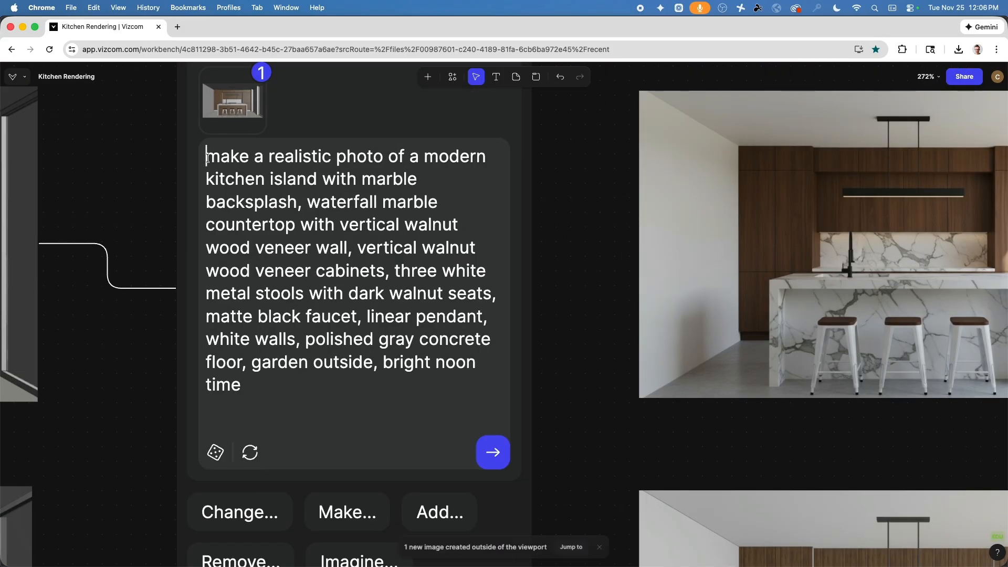
pyautogui.moveTo(208, 157); pyautogui.dragTo(375, 160)
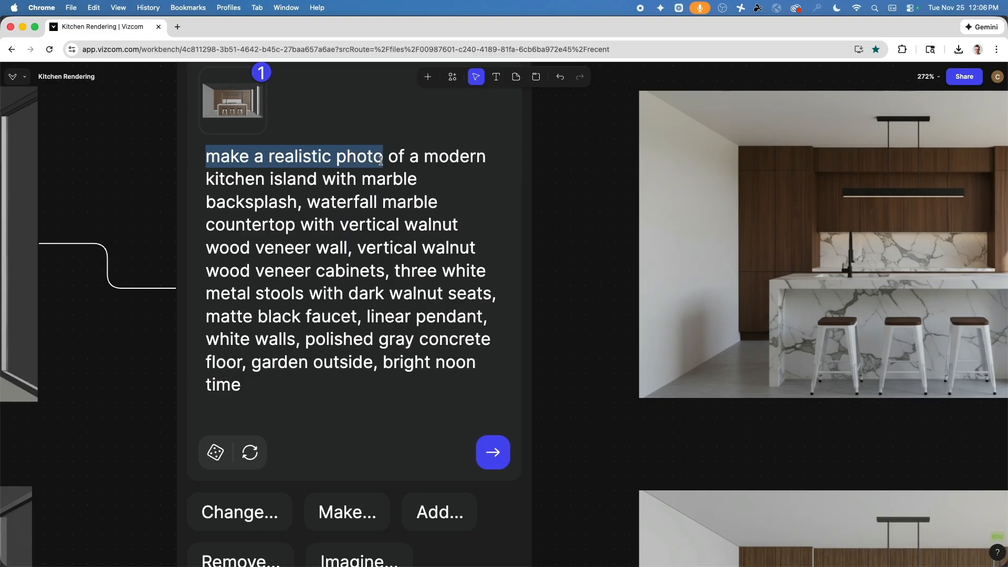
pyautogui.click(385, 161)
pyautogui.moveTo(388, 156); pyautogui.dragTo(245, 366)
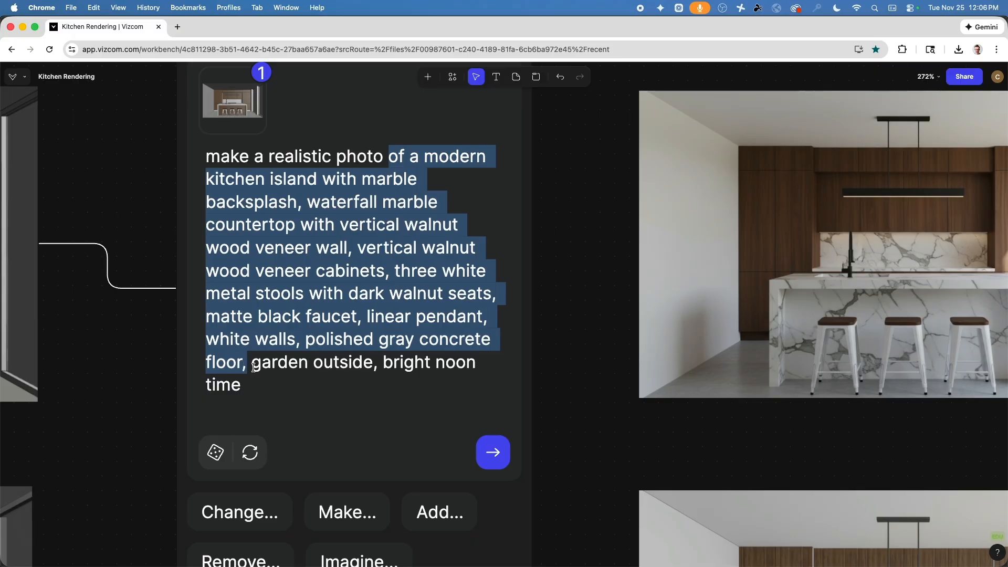
pyautogui.moveTo(253, 366); pyautogui.dragTo(408, 401)
pyautogui.moveTo(319, 387); pyautogui.dragTo(200, 137)
pyautogui.press('super+c')
pyautogui.click(142, 198)
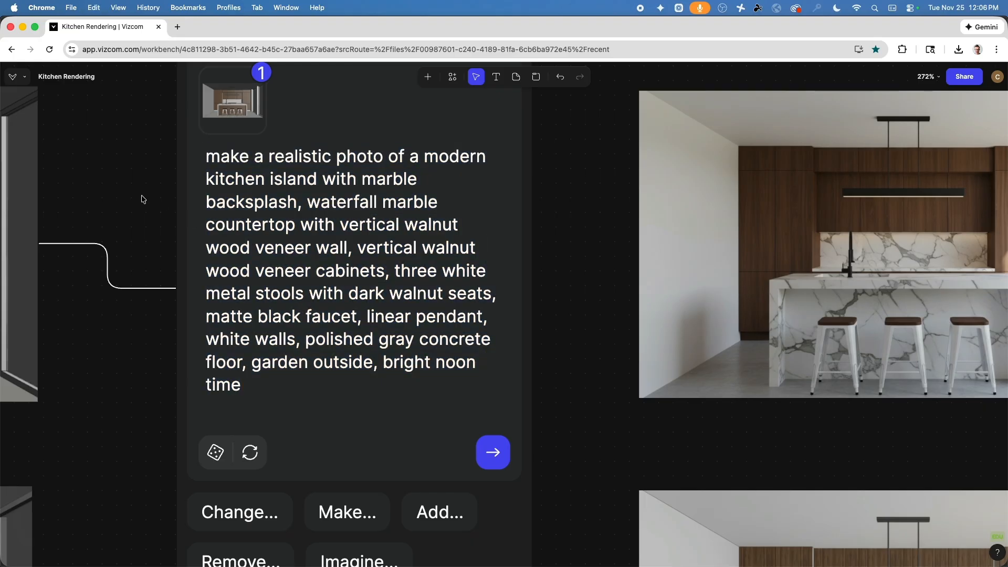
# Add a new Modify node beside the uploaded Pre AI Rendering image and connect the image to it
pyautogui.scroll(-15, 164, 262)
pyautogui.scroll(15, 249, 246)
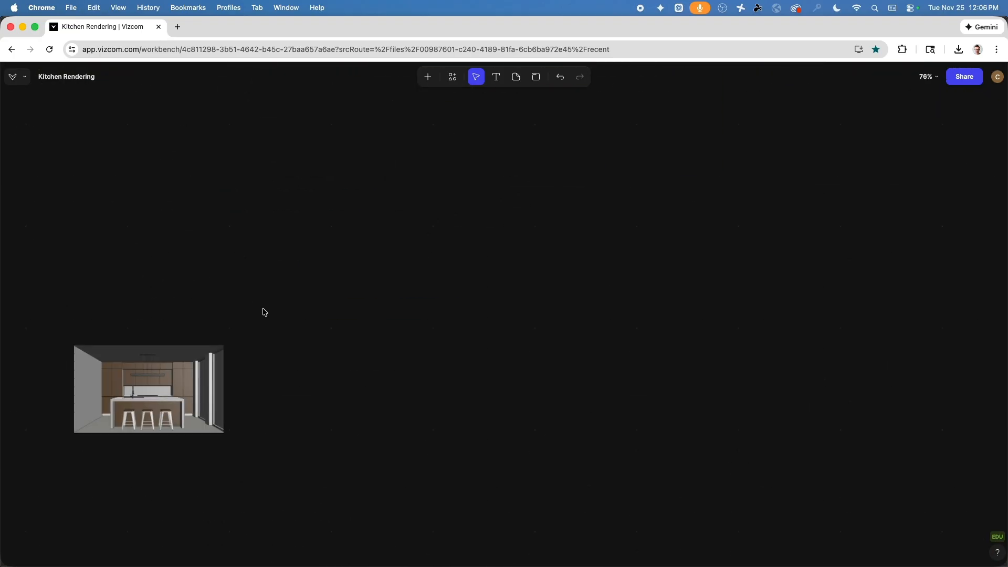
pyautogui.click(431, 78)
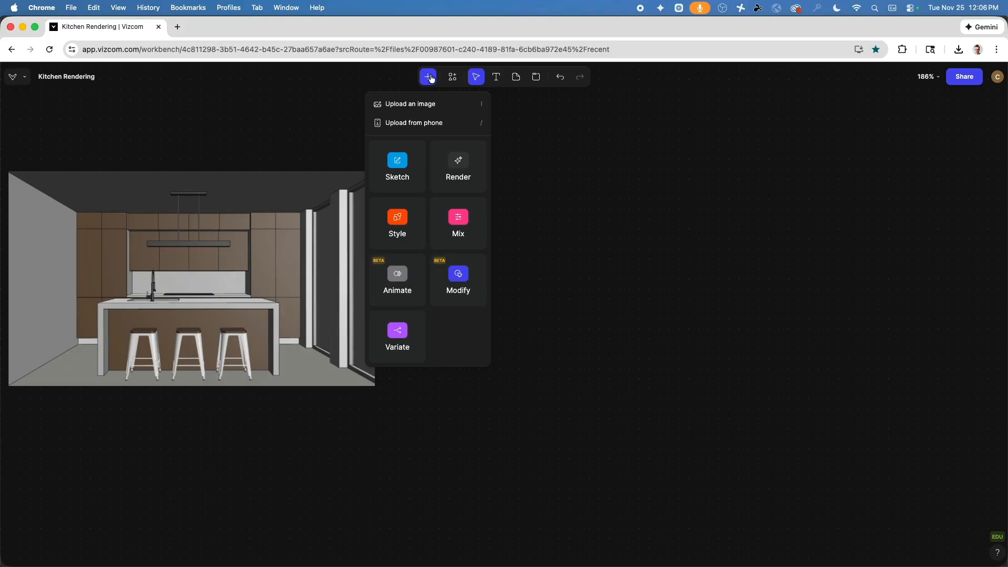
pyautogui.click(459, 292)
pyautogui.click(651, 181)
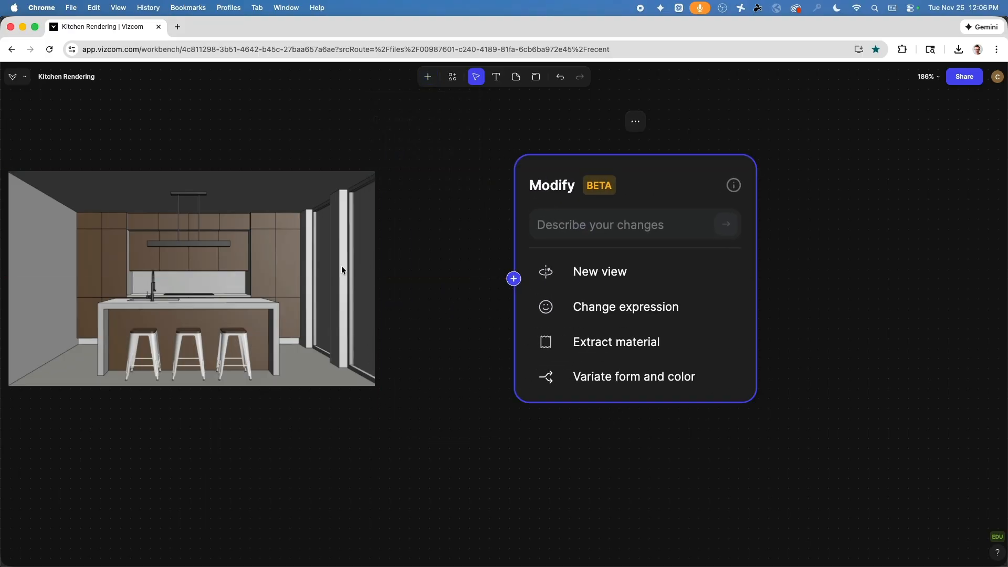
pyautogui.click(341, 266)
pyautogui.moveTo(375, 278); pyautogui.dragTo(570, 233)
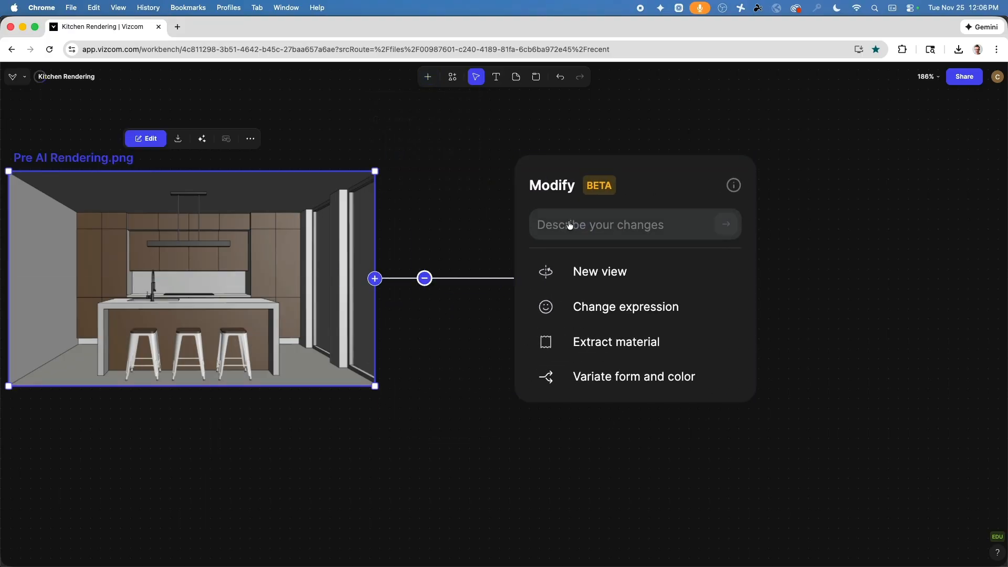
# Paste the copied realistic kitchen island prompt into the new Modify node and generate four renderings from it
pyautogui.click(581, 277)
pyautogui.press('super+v')
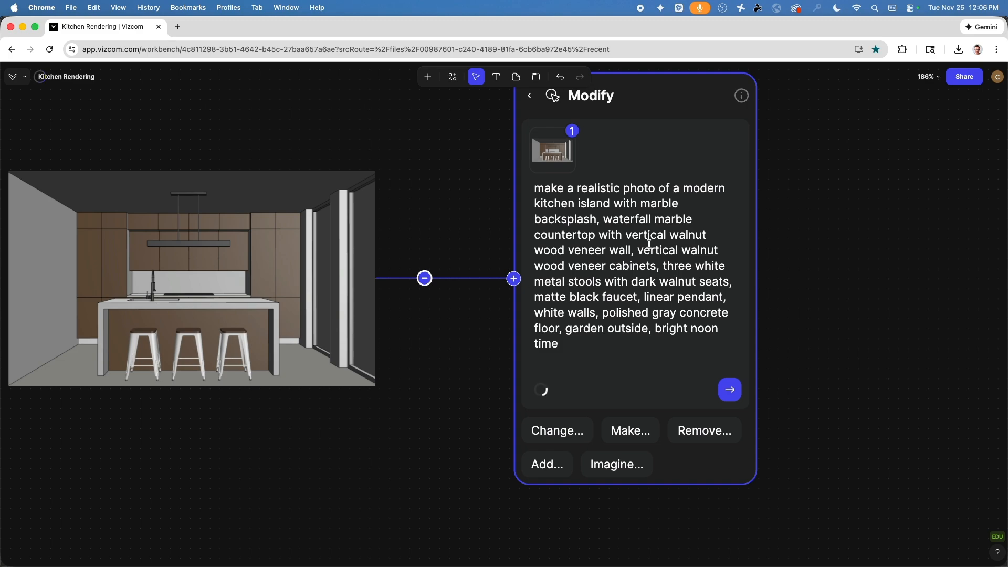
pyautogui.scroll(-3, 650, 243)
pyautogui.moveTo(631, 223); pyautogui.dragTo(442, 229, button='middle')
pyautogui.click(521, 363)
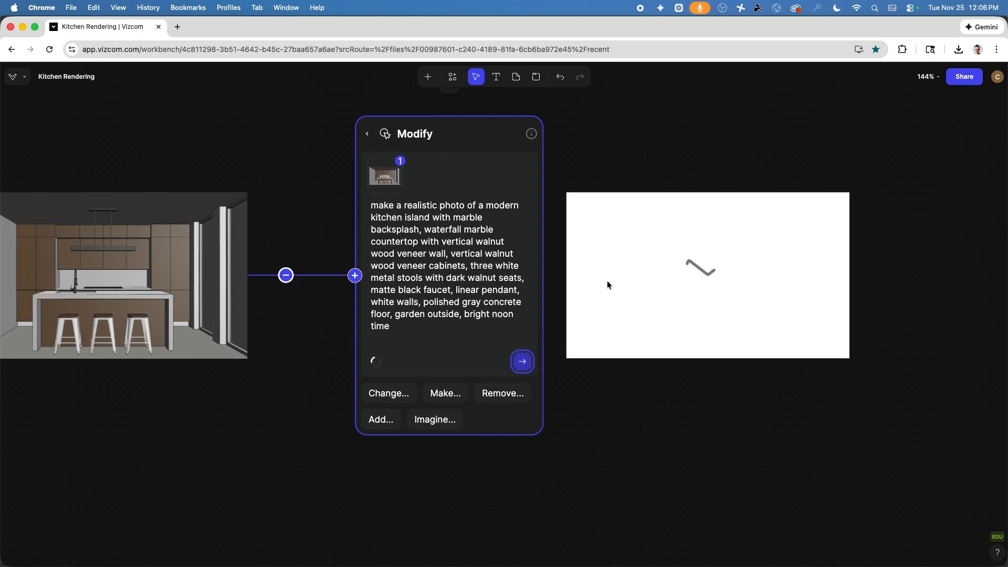
pyautogui.scroll(-3, 620, 273)
pyautogui.hscroll(5, 635, 265)
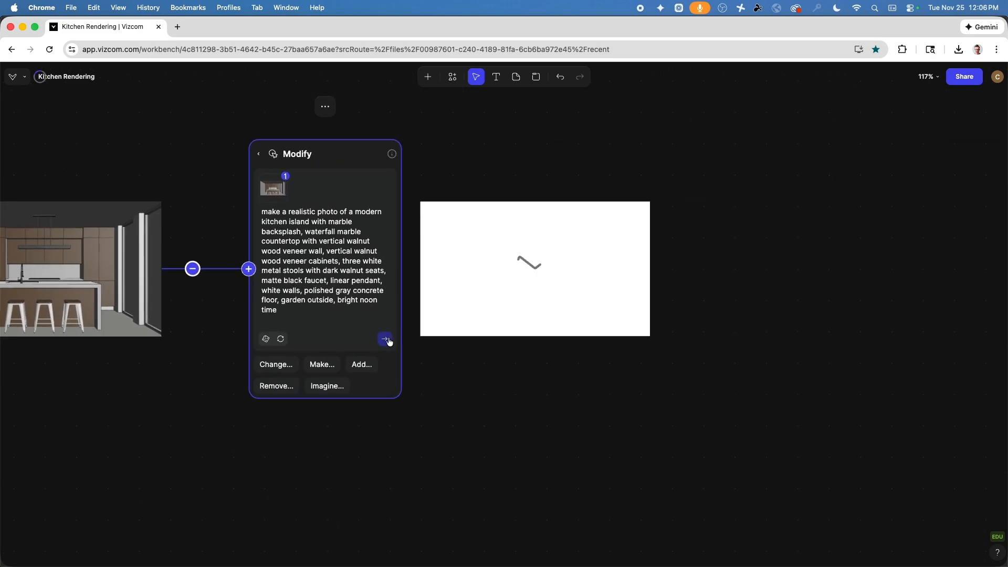
pyautogui.hscroll(5, 532, 382)
pyautogui.scroll(-3, 532, 382)
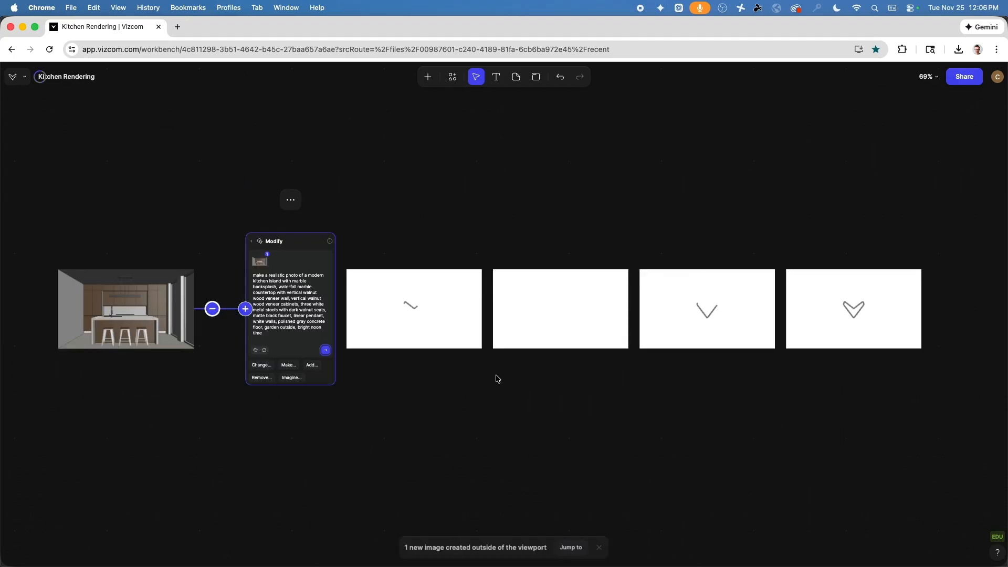
pyautogui.hscroll(3, 497, 378)
pyautogui.hscroll(-5, 468, 364)
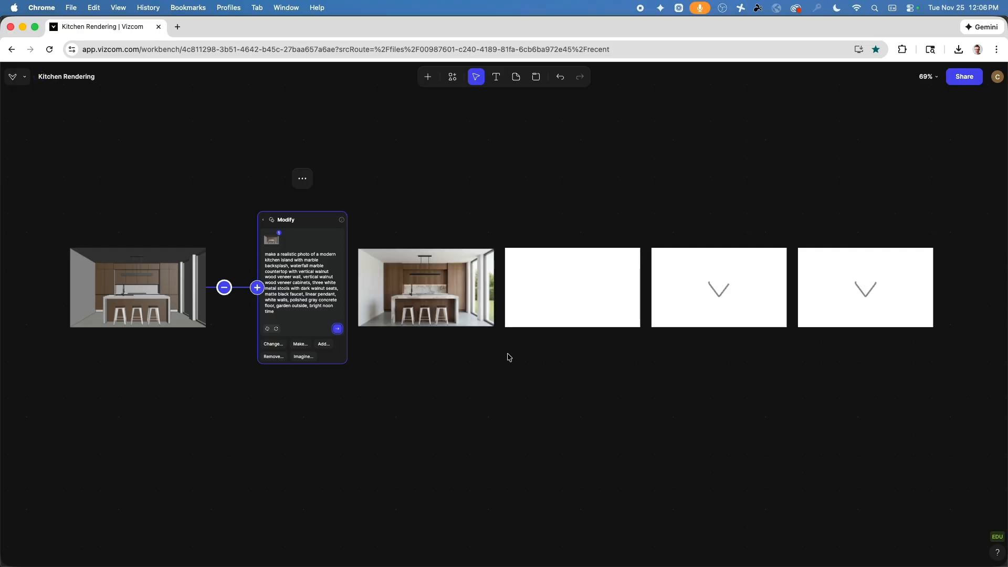
# Delete the square rendering that shows the kitchen from an angled view with four round stools
pyautogui.keyDown('ctrl'); pyautogui.scroll(3, 456, 262); pyautogui.keyUp('ctrl')
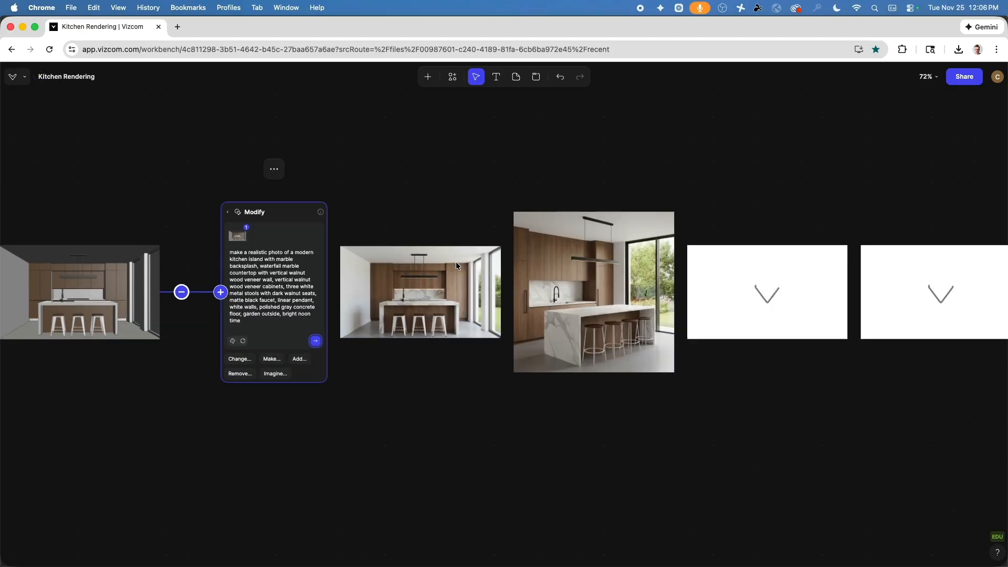
pyautogui.click(686, 331)
pyautogui.keyDown('ctrl'); pyautogui.scroll(5, 685, 330); pyautogui.keyUp('ctrl')
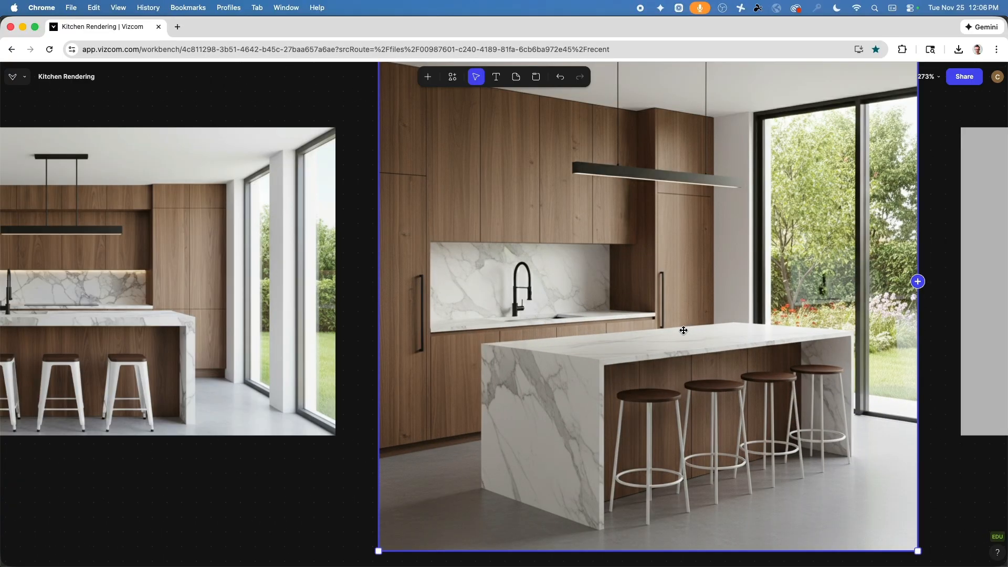
pyautogui.keyDown('ctrl'); pyautogui.scroll(-3, 625, 325); pyautogui.keyUp('ctrl')
pyautogui.press('BackSpace')
pyautogui.click(534, 336)
pyautogui.keyDown('ctrl'); pyautogui.scroll(-5, 533, 336); pyautogui.keyUp('ctrl')
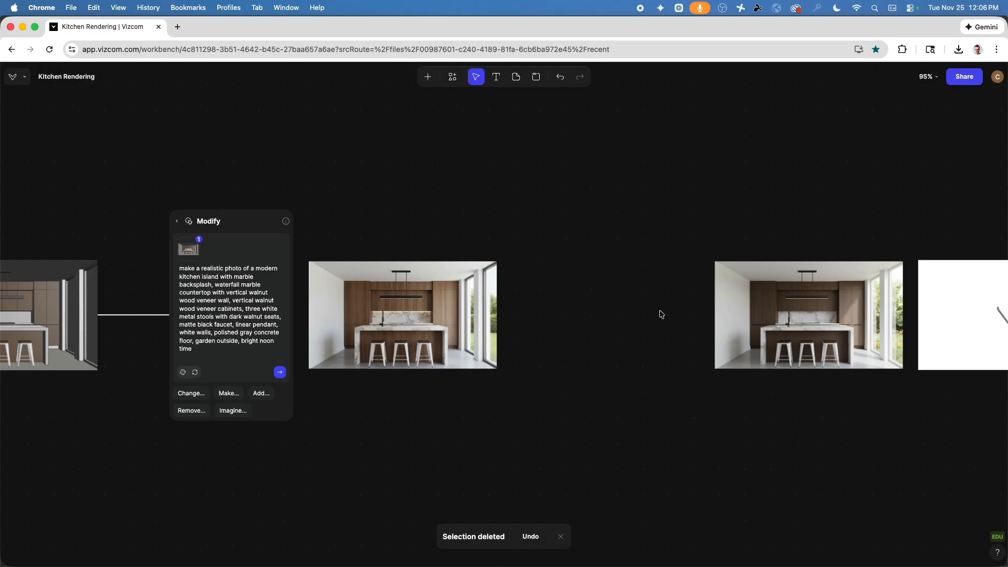
# Move the other two generated renderings closer to the first one to close the gaps in the row
pyautogui.hscroll(5, 542, 306)
pyautogui.moveTo(542, 306); pyautogui.dragTo(334, 306)
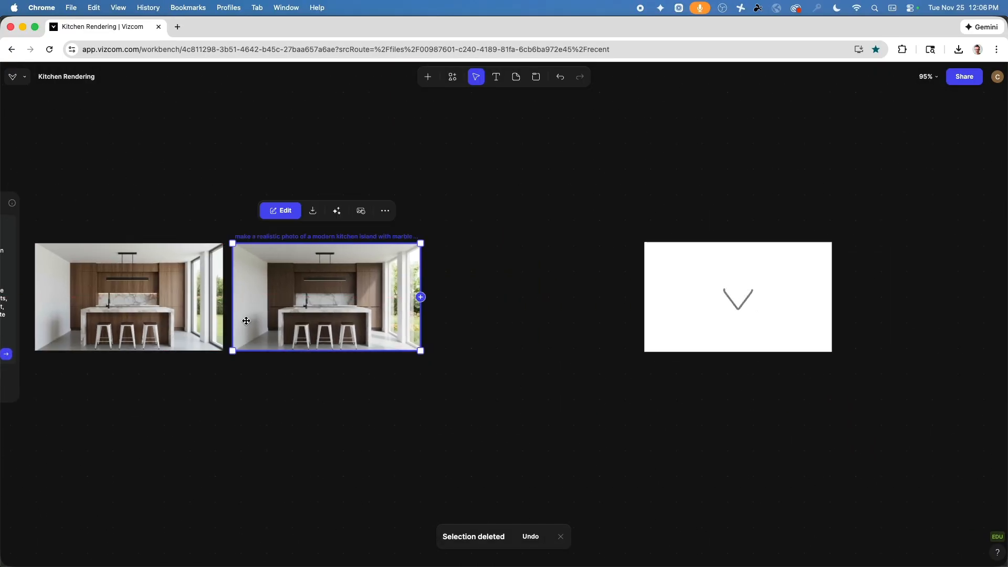
pyautogui.keyDown('ctrl'); pyautogui.scroll(5, 108, 288); pyautogui.keyUp('ctrl')
pyautogui.keyDown('ctrl'); pyautogui.scroll(-3, 106, 295); pyautogui.keyUp('ctrl')
pyautogui.hscroll(5, 693, 289)
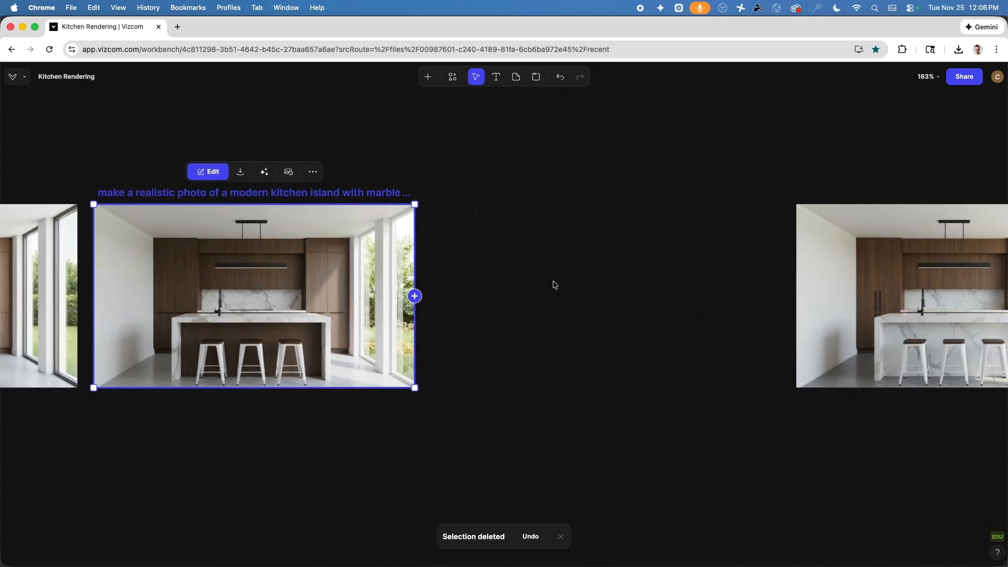
pyautogui.moveTo(855, 292); pyautogui.dragTo(539, 324)
pyautogui.keyDown('ctrl'); pyautogui.scroll(5, 599, 320); pyautogui.keyUp('ctrl')
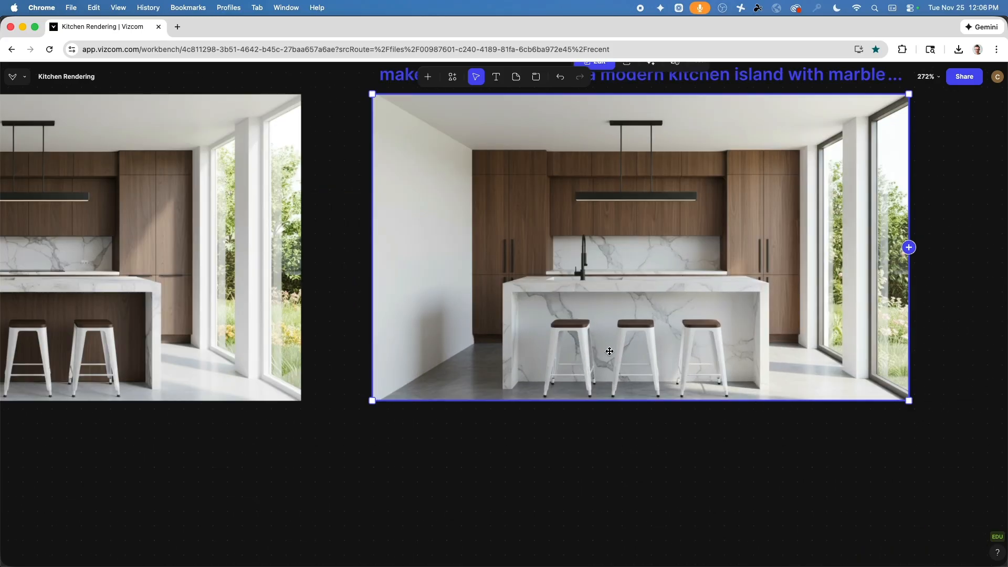
# Compare the three remaining renderings up close and delete the one with the marble island front
pyautogui.keyDown('ctrl'); pyautogui.scroll(-4, 604, 326); pyautogui.keyUp('ctrl')
pyautogui.moveTo(273, 333); pyautogui.dragTo(782, 308, button='middle')
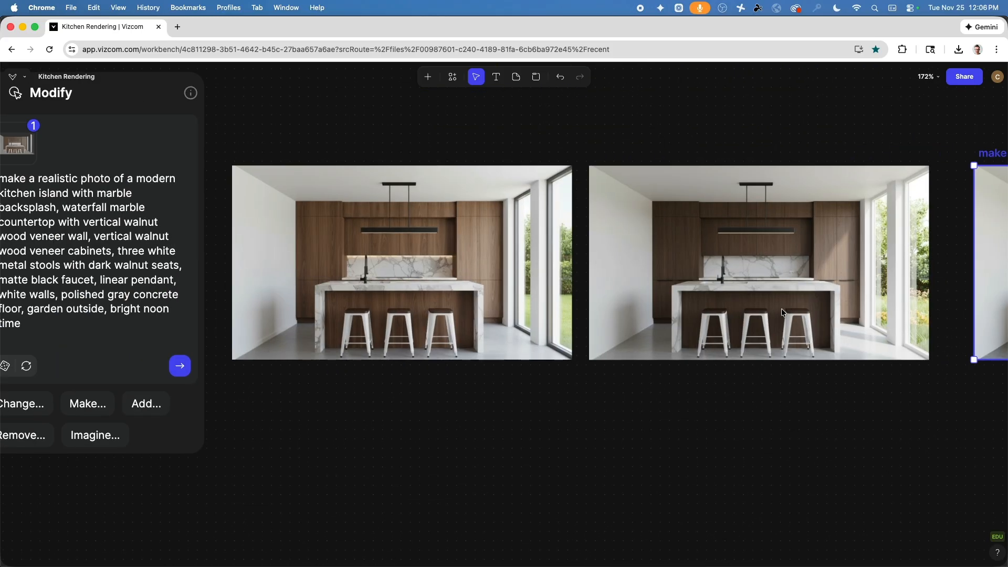
pyautogui.scroll(5, 427, 308)
pyautogui.scroll(-5, 436, 342)
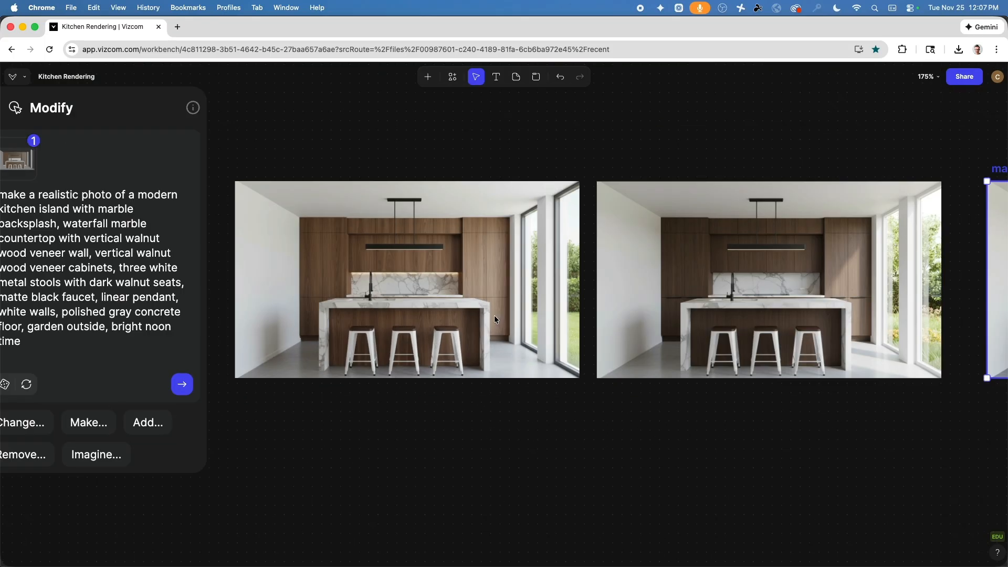
pyautogui.moveTo(652, 276); pyautogui.dragTo(421, 284, button='middle')
pyautogui.scroll(5, 596, 280)
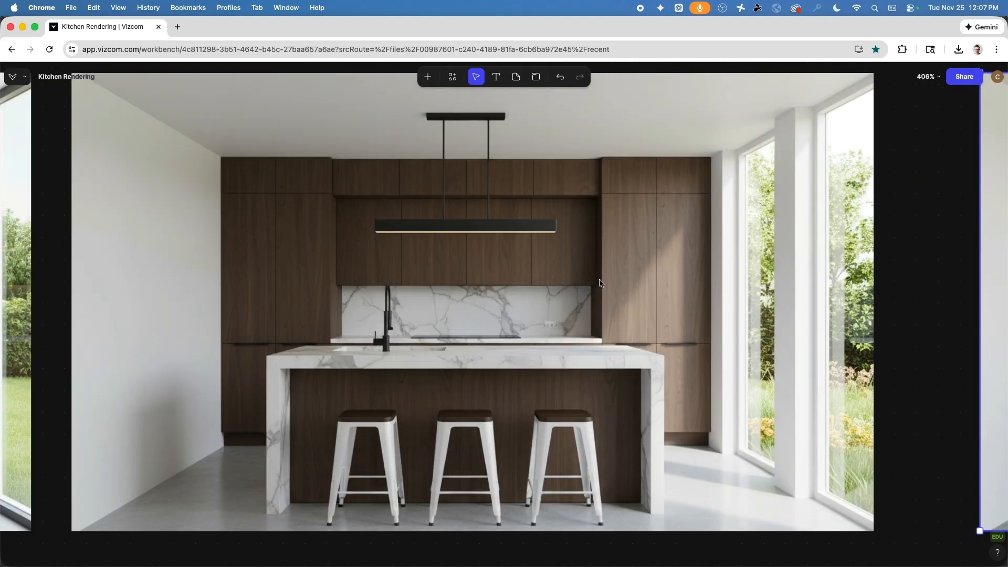
pyautogui.scroll(-5, 604, 417)
pyautogui.hscroll(5, 614, 400)
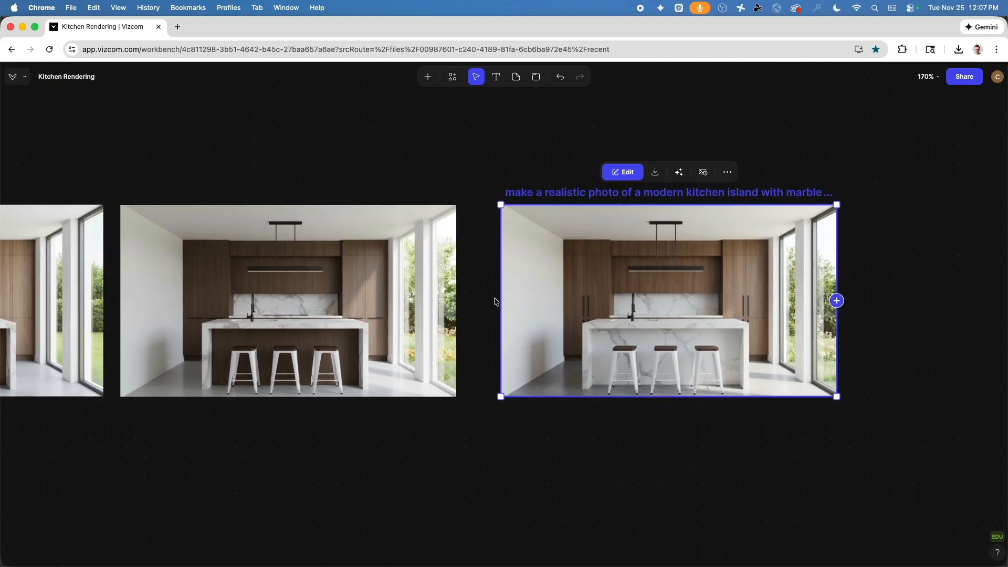
pyautogui.press('Delete')
pyautogui.click(567, 340)
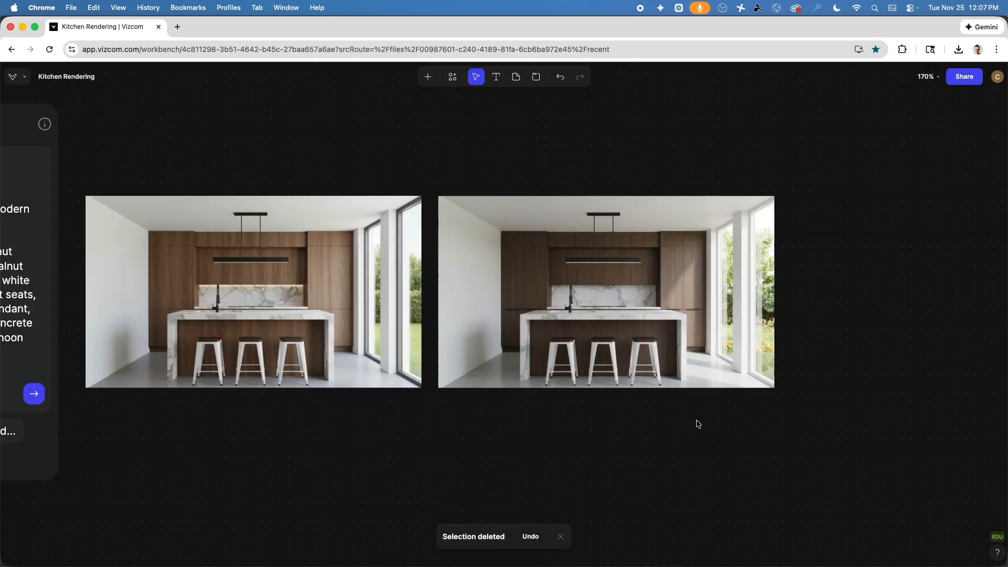
# Delete the darker walnut rendering and place the one with the lit backsplash beside the new Modify node
pyautogui.moveTo(470, 414); pyautogui.dragTo(639, 408, button='middle')
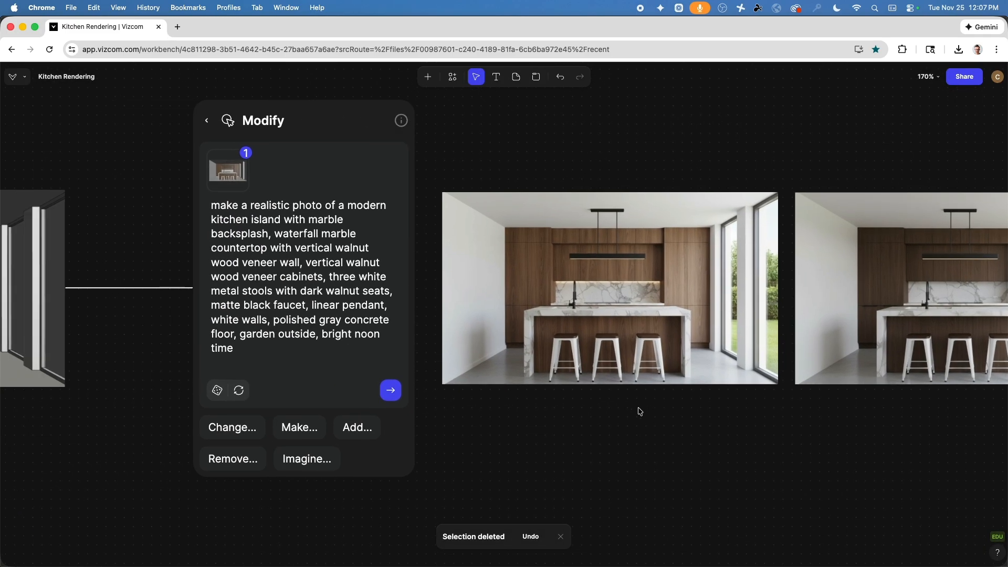
pyautogui.hscroll(-5, 560, 416)
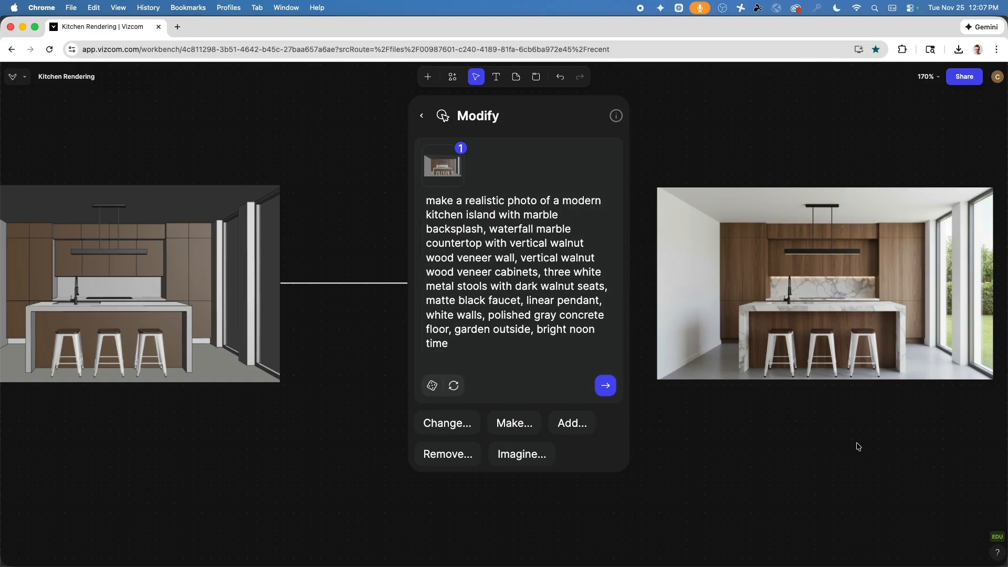
pyautogui.moveTo(899, 449); pyautogui.dragTo(366, 437, button='middle')
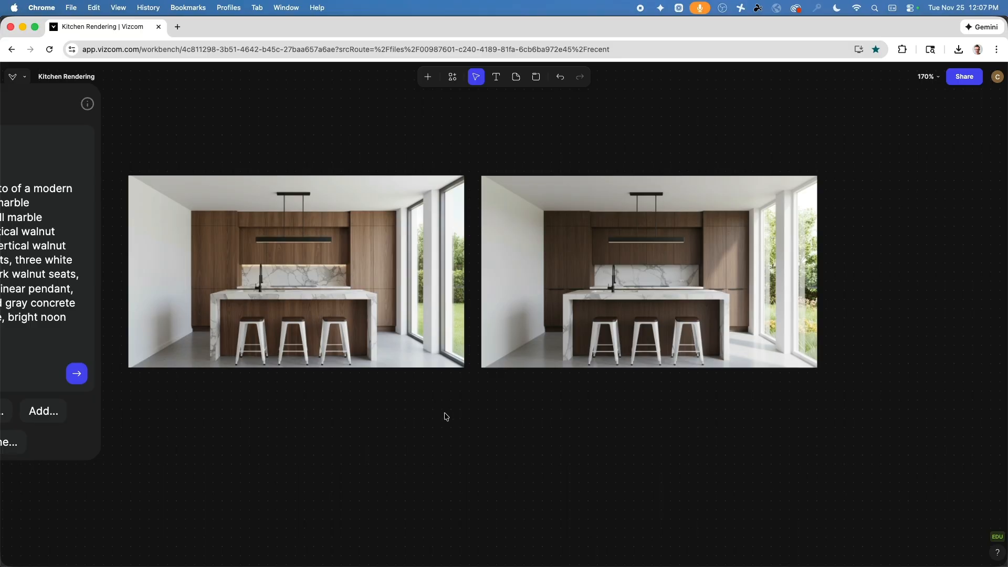
pyautogui.click(300, 266)
pyautogui.moveTo(301, 266); pyautogui.dragTo(1000, 265)
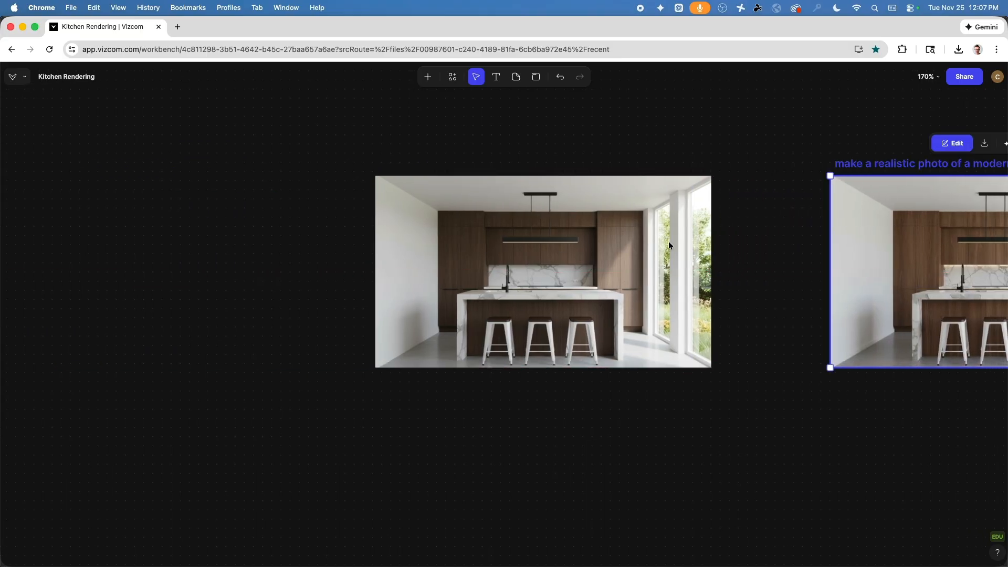
pyautogui.click(669, 245)
pyautogui.scroll(-10, 655, 338)
pyautogui.press('BackSpace')
pyautogui.click(554, 339)
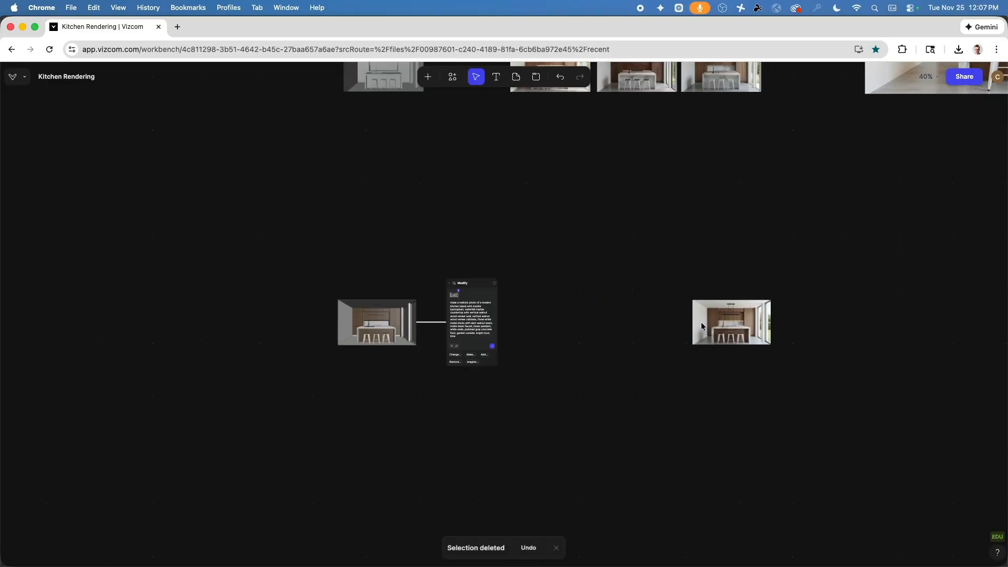
pyautogui.moveTo(701, 326); pyautogui.dragTo(521, 326)
pyautogui.scroll(5, 589, 334)
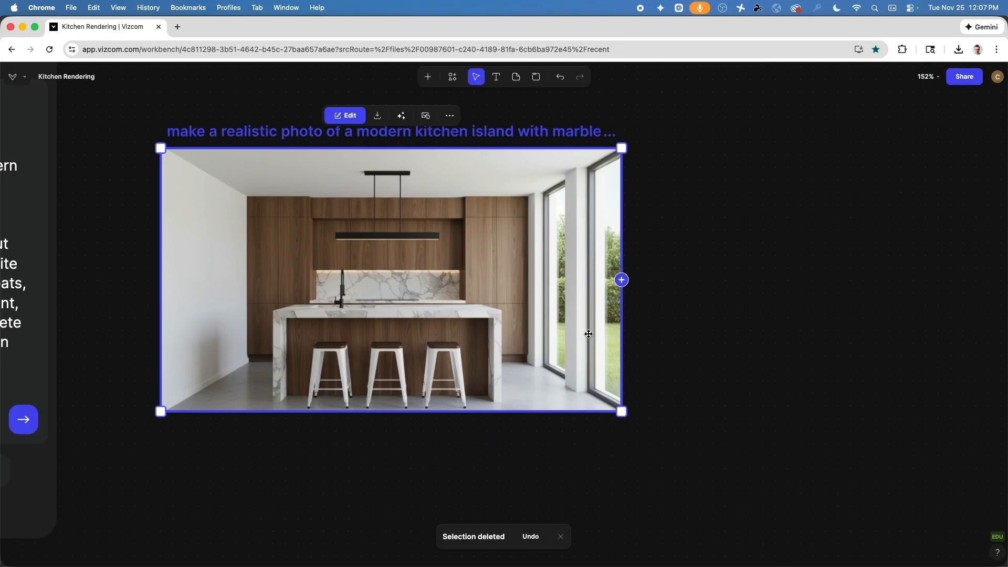
# Add a Modify node connected to the kept walnut kitchen rendering and position it beside the image
pyautogui.scroll(5, 588, 334)
pyautogui.hscroll(-3, 492, 244)
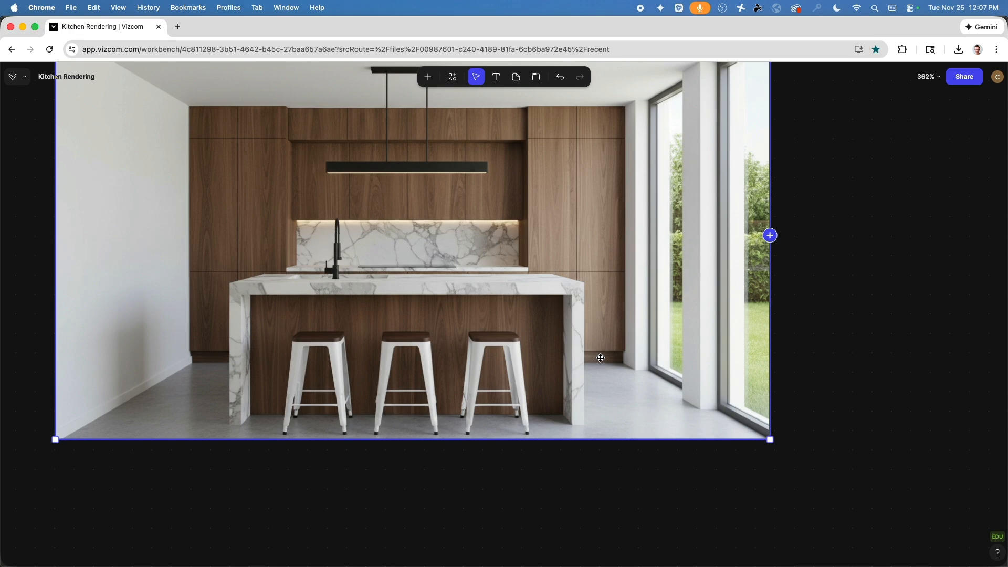
pyautogui.keyDown('ctrl'); pyautogui.scroll(-10, 528, 232); pyautogui.keyUp('ctrl')
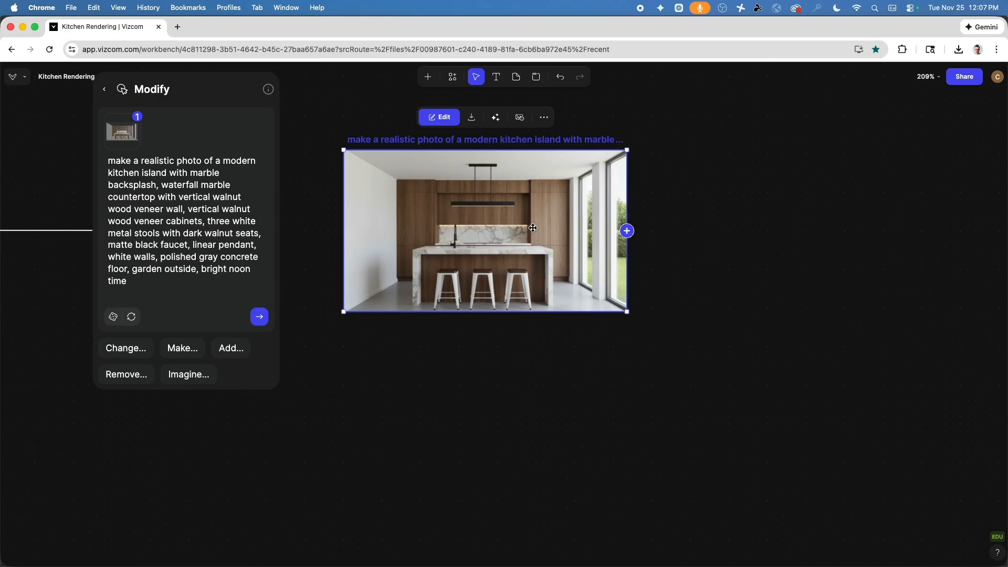
pyautogui.click(428, 77)
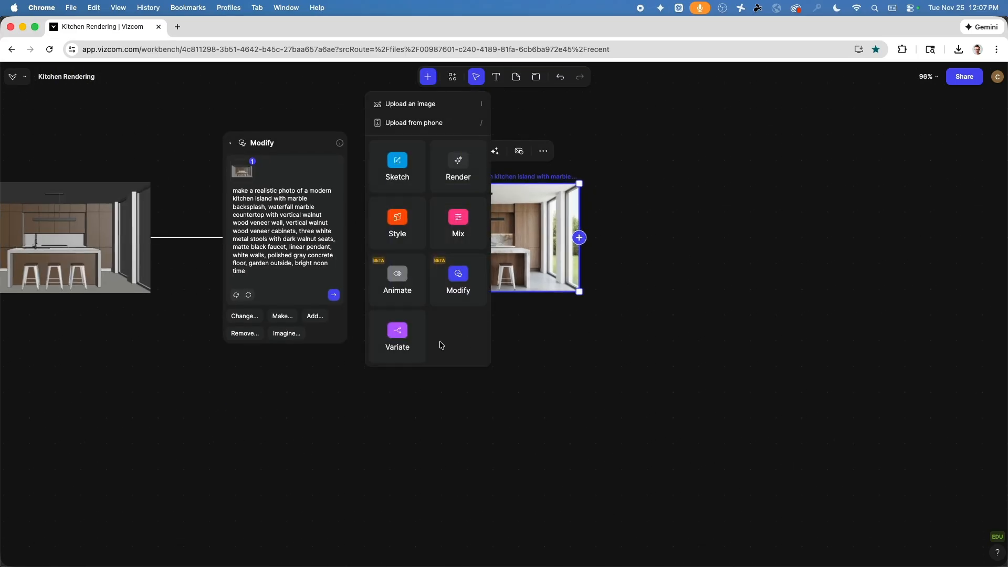
pyautogui.click(459, 286)
pyautogui.moveTo(507, 265); pyautogui.dragTo(675, 186)
pyautogui.keyDown('ctrl'); pyautogui.scroll(5, 602, 229); pyautogui.keyUp('ctrl')
pyautogui.click(532, 251)
pyautogui.moveTo(557, 246); pyautogui.dragTo(666, 193)
# Enter the prompt "change the cabinets to be white" in the new Modify node and generate the image
pyautogui.click(691, 211)
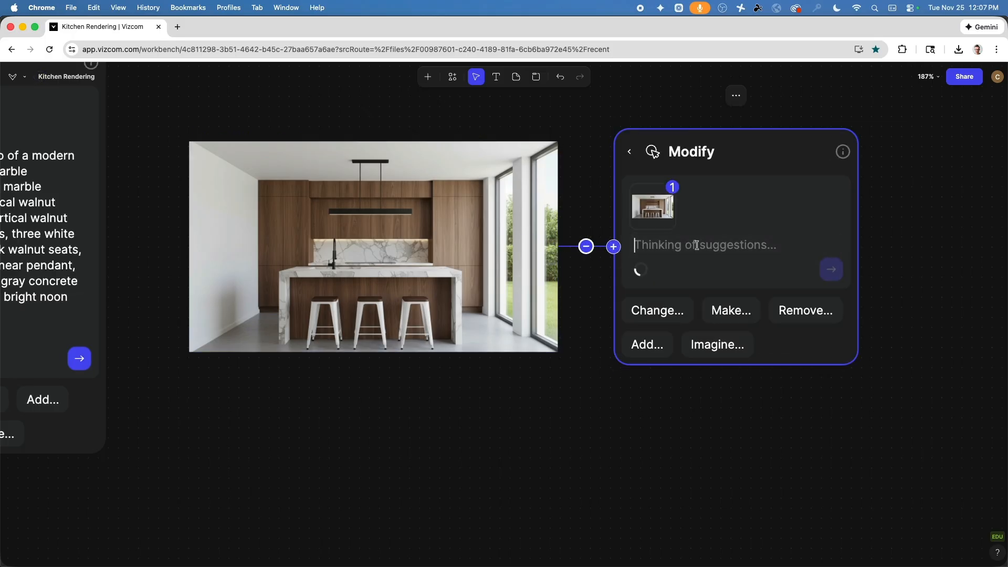
pyautogui.write('chang')
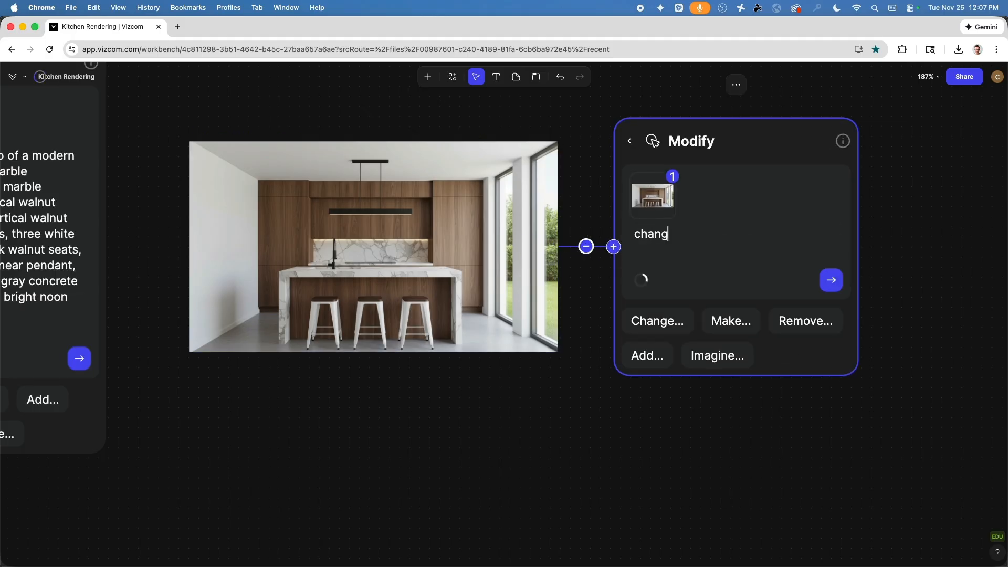
pyautogui.write('e the cabinets to be white')
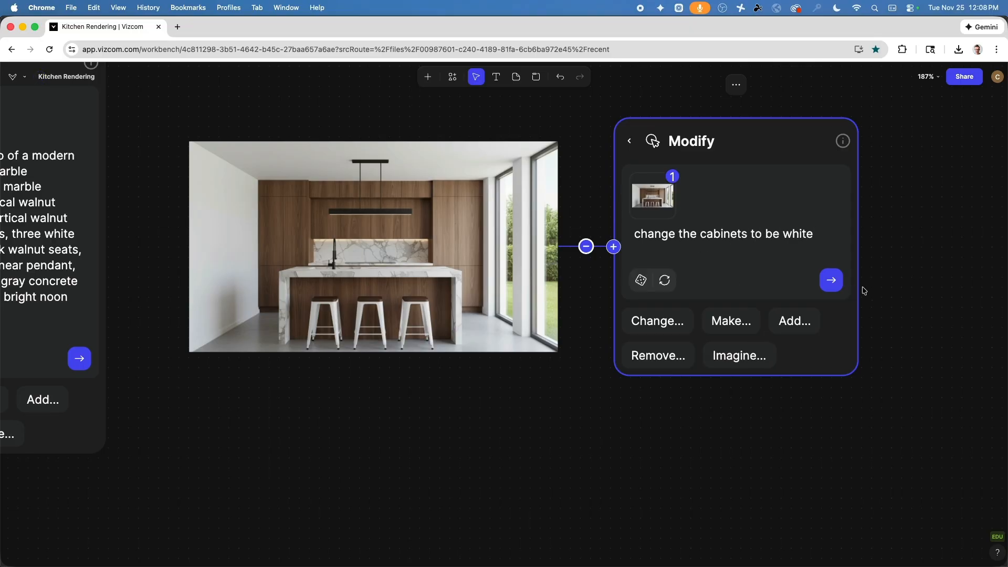
pyautogui.click(831, 280)
pyautogui.scroll(-5, 831, 283)
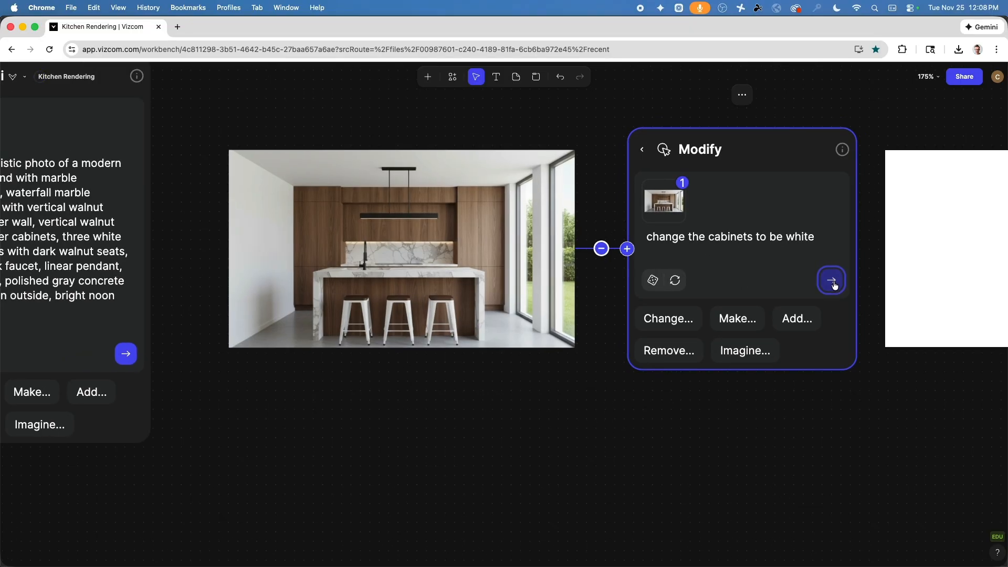
# Examine the generated white-cabinet rendering up close and compare it with the walnut original
pyautogui.scroll(5, 599, 299)
pyautogui.hscroll(-3, 473, 367)
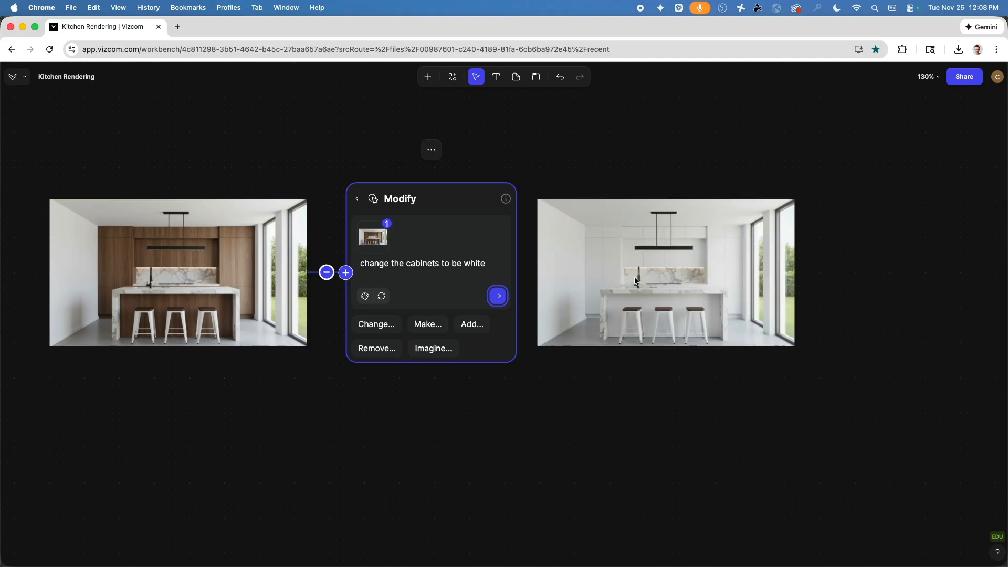
pyautogui.keyDown('ctrl'); pyautogui.scroll(10, 698, 282); pyautogui.keyUp('ctrl')
pyautogui.keyDown('ctrl'); pyautogui.scroll(-15, 698, 286); pyautogui.keyUp('ctrl')
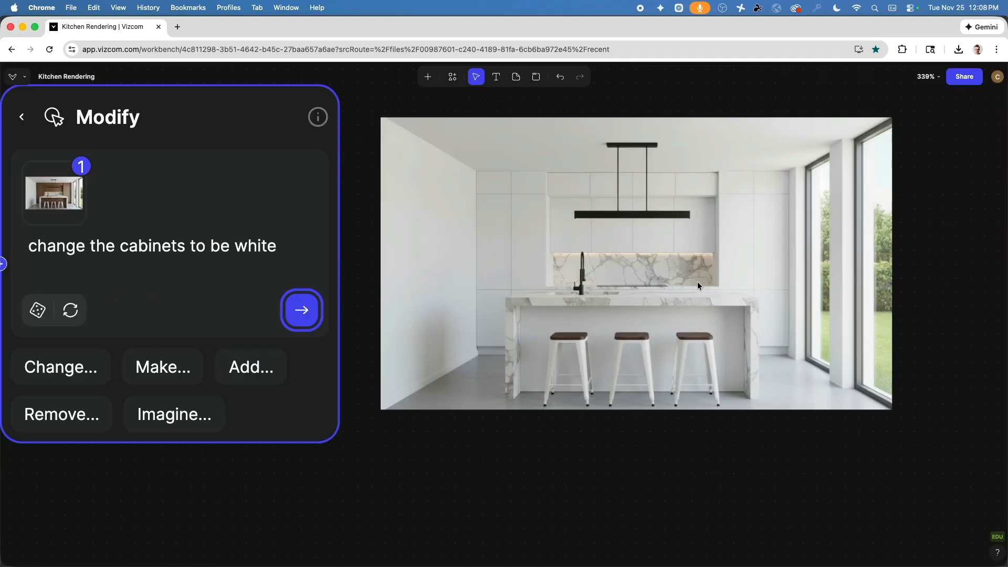
pyautogui.keyDown('ctrl'); pyautogui.scroll(8, 799, 264); pyautogui.keyUp('ctrl')
pyautogui.keyDown('ctrl'); pyautogui.scroll(-6, 799, 264); pyautogui.keyUp('ctrl')
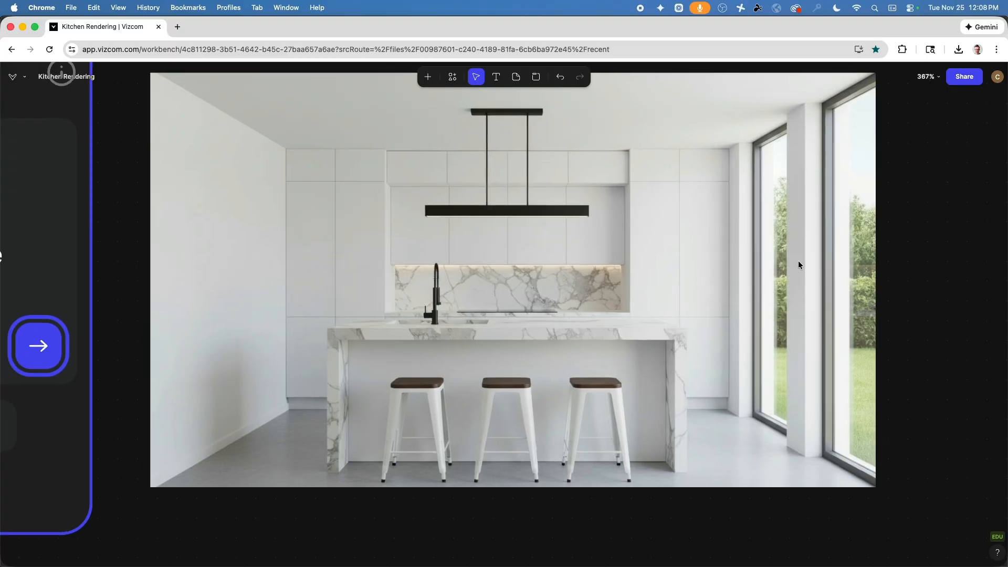
pyautogui.keyDown('ctrl'); pyautogui.scroll(-2, 799, 261); pyautogui.keyUp('ctrl')
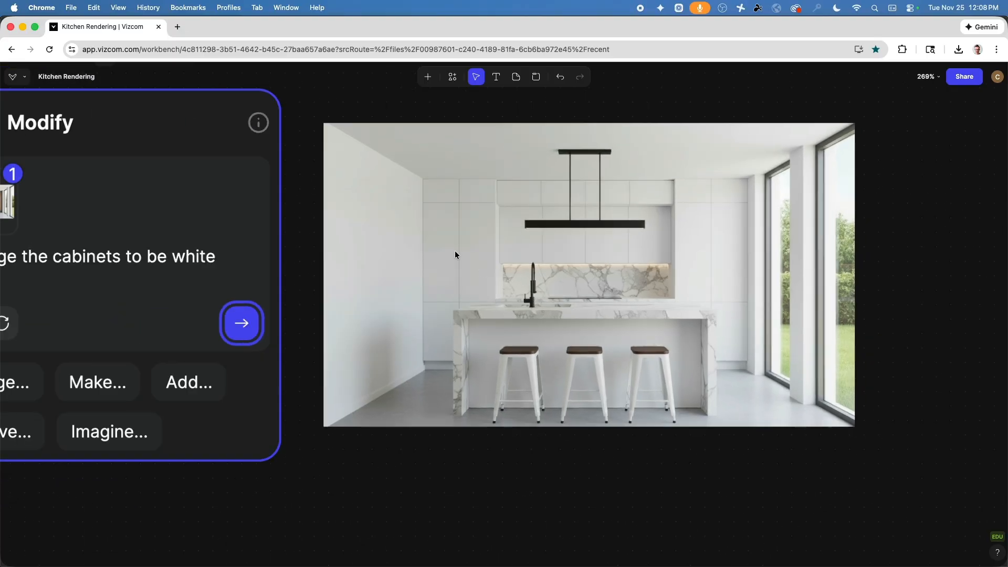
pyautogui.keyDown('ctrl'); pyautogui.scroll(-10, 574, 292); pyautogui.keyUp('ctrl')
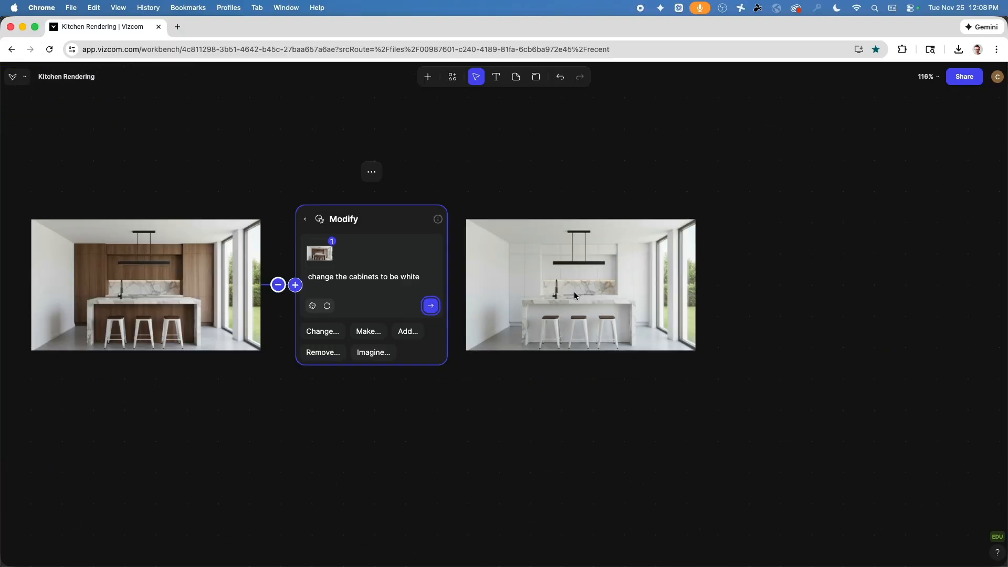
pyautogui.moveTo(605, 273)
pyautogui.mouseDown(button='middle')
pyautogui.moveTo(428, 260)
pyautogui.moveTo(614, 256)
pyautogui.mouseUp(button='middle')
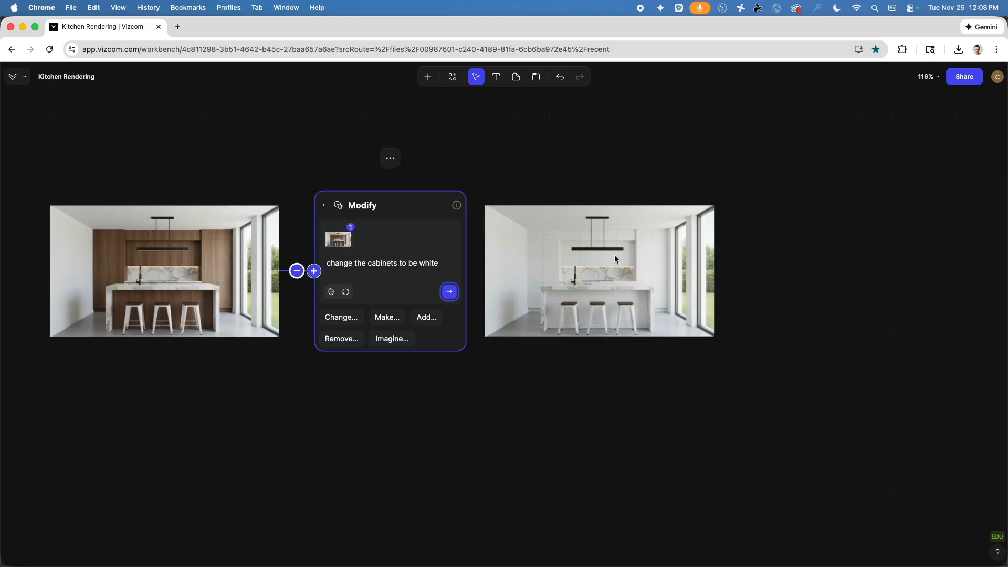
# Download the white-cabinet rendering and the walnut rendering as image files
pyautogui.click(612, 255)
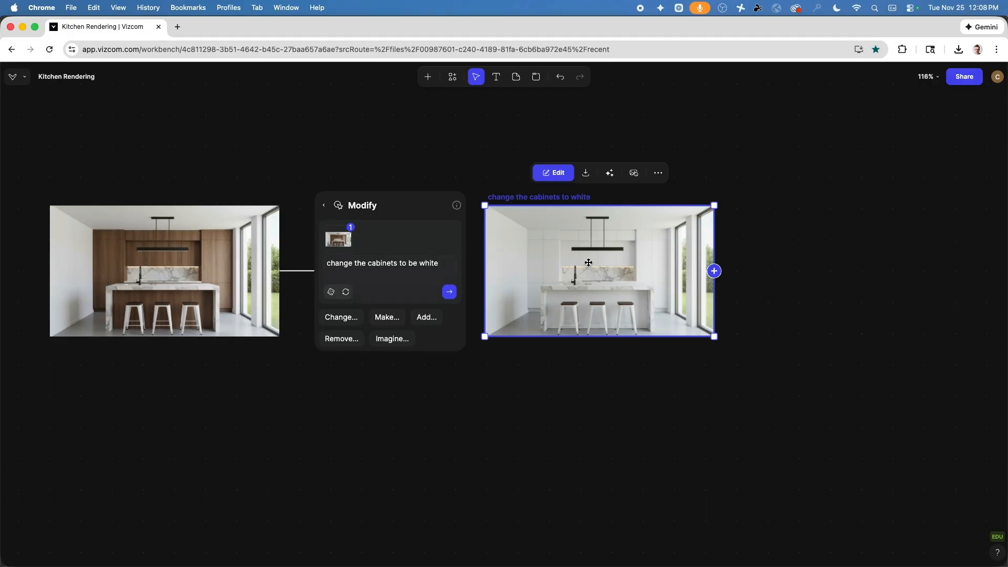
pyautogui.keyDown('ctrl'); pyautogui.scroll(10, 589, 263); pyautogui.keyUp('ctrl')
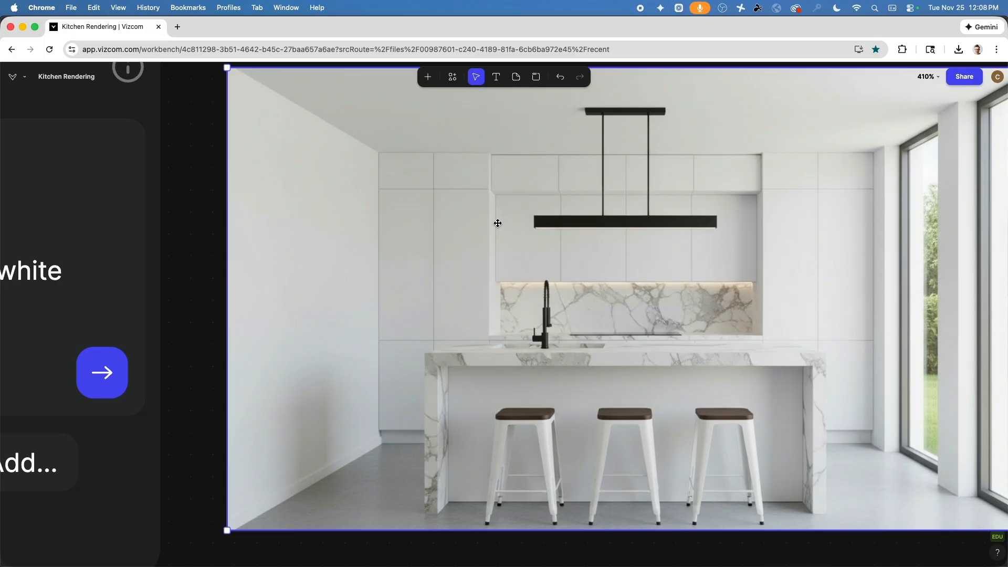
pyautogui.keyDown('ctrl'); pyautogui.scroll(-10, 552, 214); pyautogui.keyUp('ctrl')
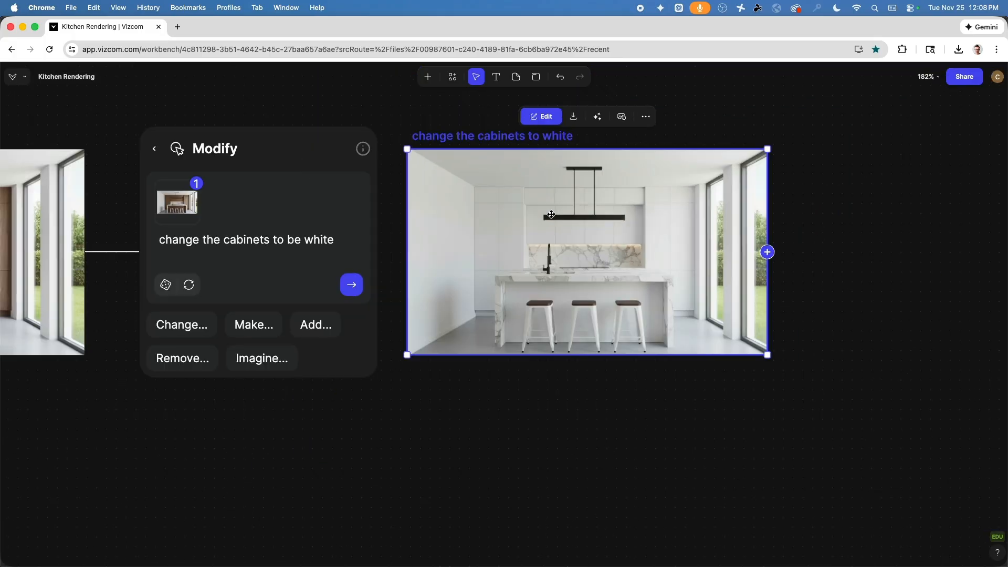
pyautogui.hscroll(-4, 659, 215)
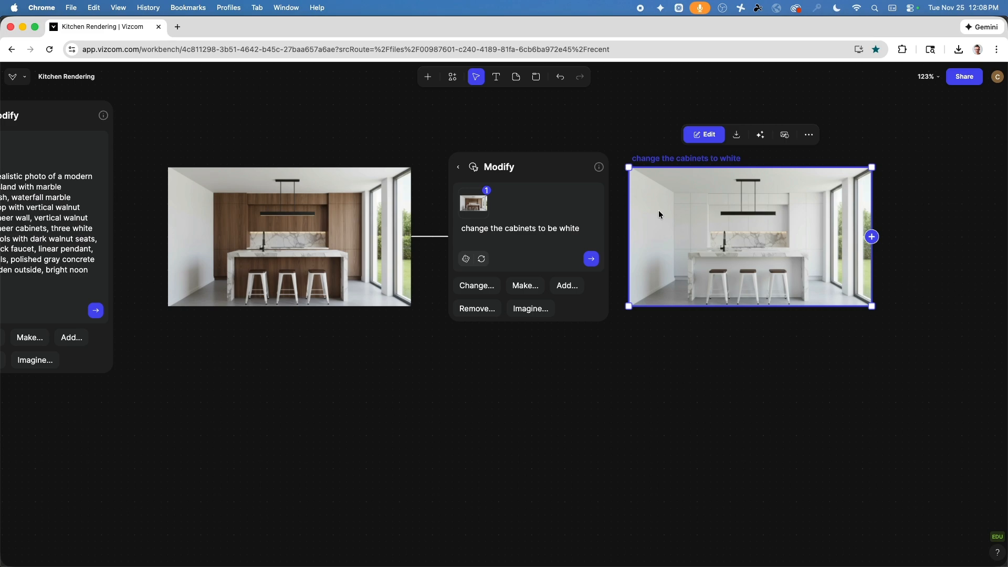
pyautogui.click(739, 135)
pyautogui.click(365, 215)
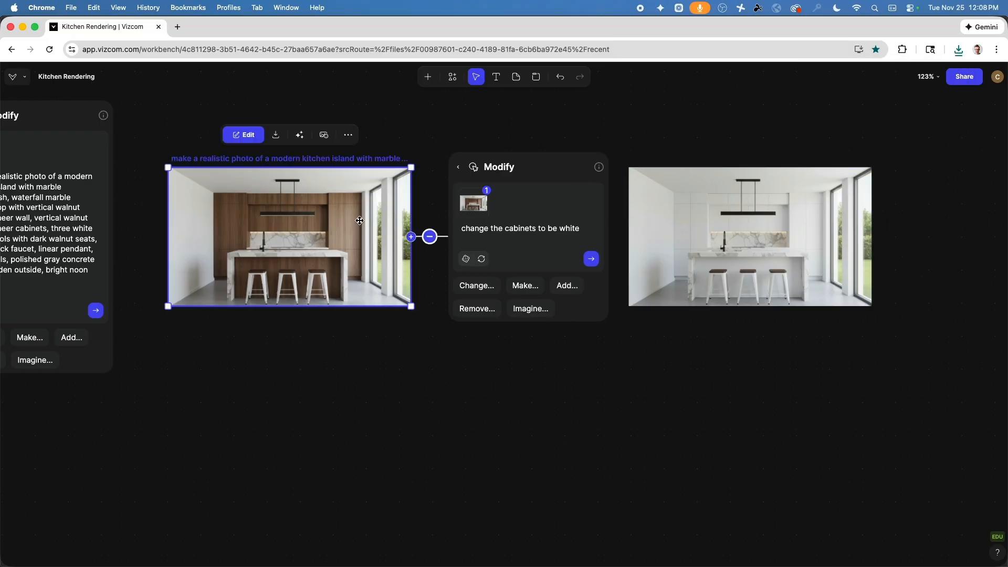
pyautogui.click(276, 136)
# Switch to Affinity and close the 1.png document without saving its changes
pyautogui.click(583, 551)
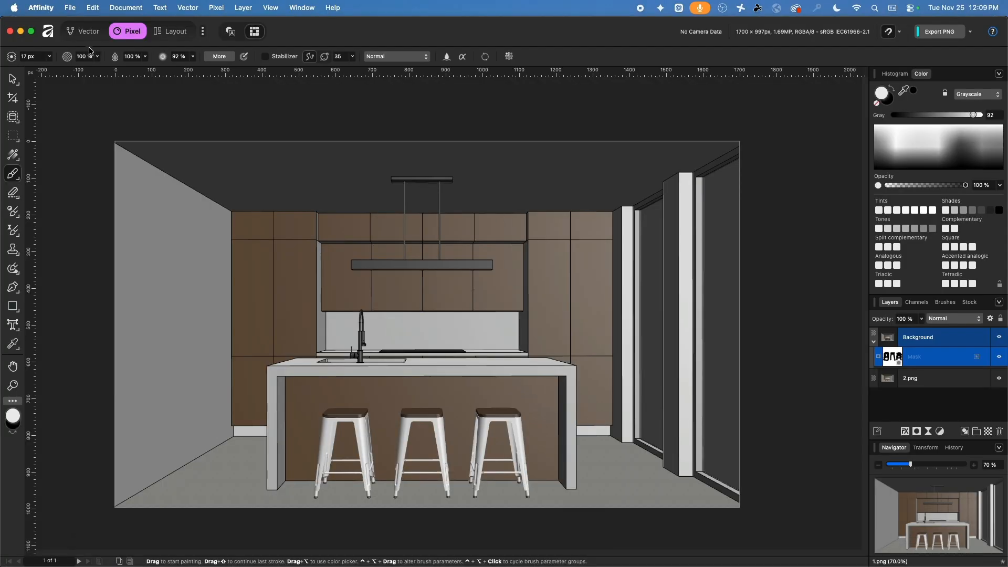
pyautogui.press('super+w')
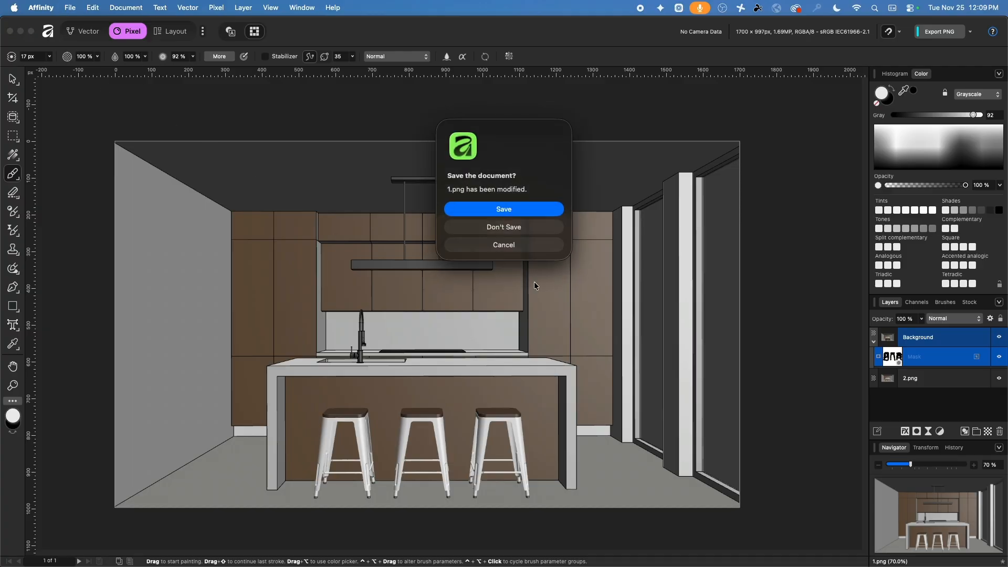
pyautogui.click(499, 228)
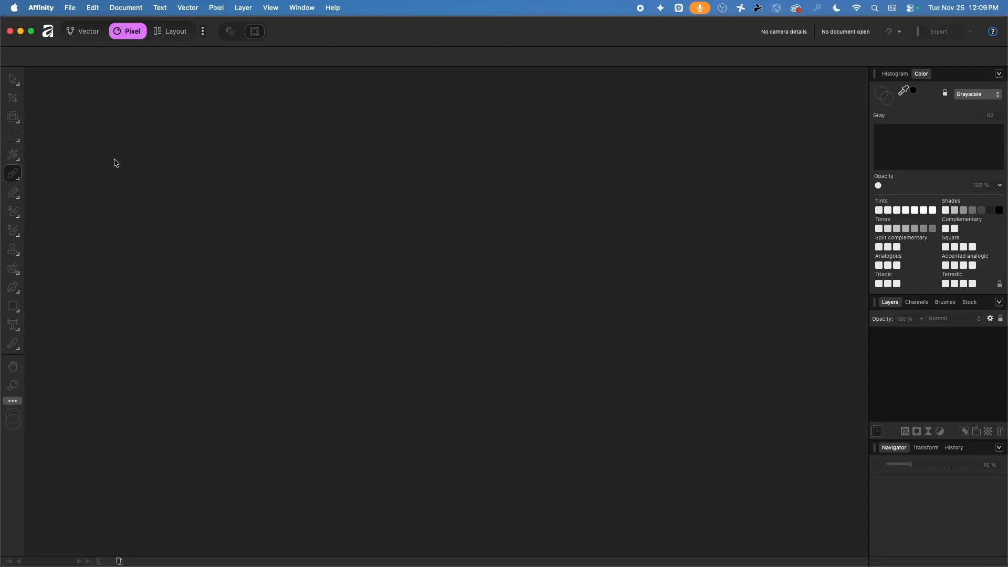
# Start opening a file and browse to the Downloads folder
pyautogui.click(70, 7)
pyautogui.click(97, 95)
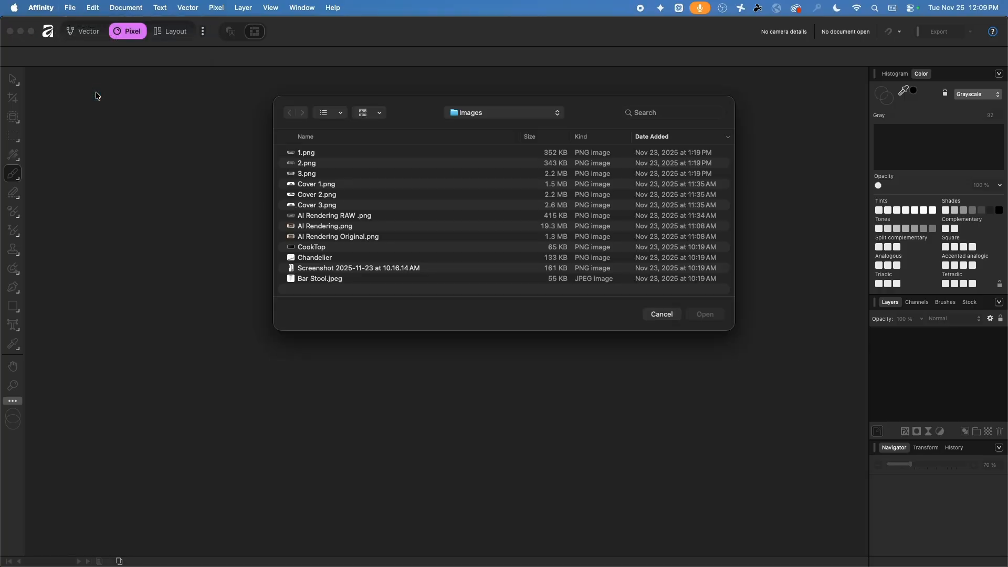
pyautogui.click(507, 113)
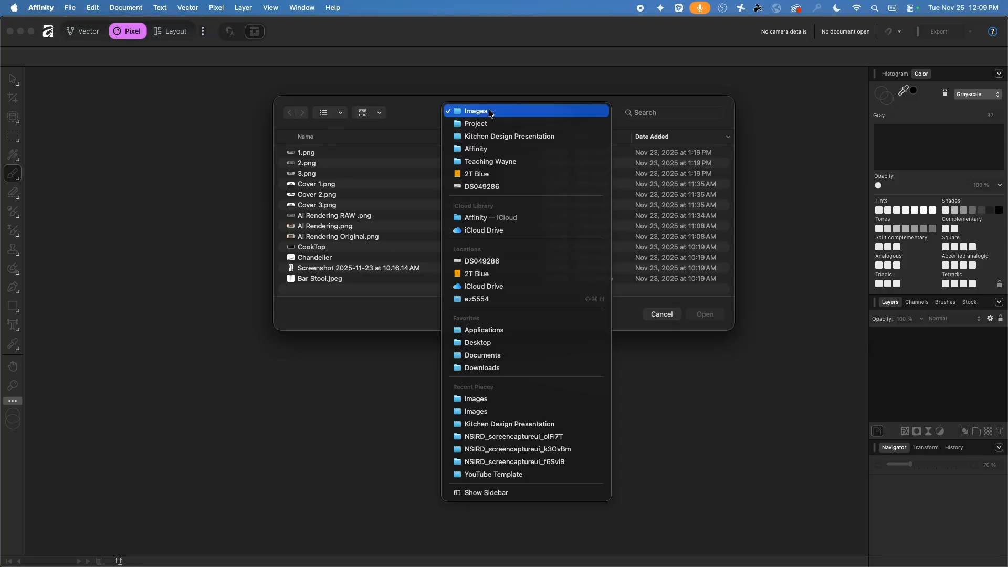
pyautogui.click(516, 367)
# Preview the downloaded kitchen images and open the realistic walnut rendering as a new document
pyautogui.click(348, 153)
pyautogui.press('space')
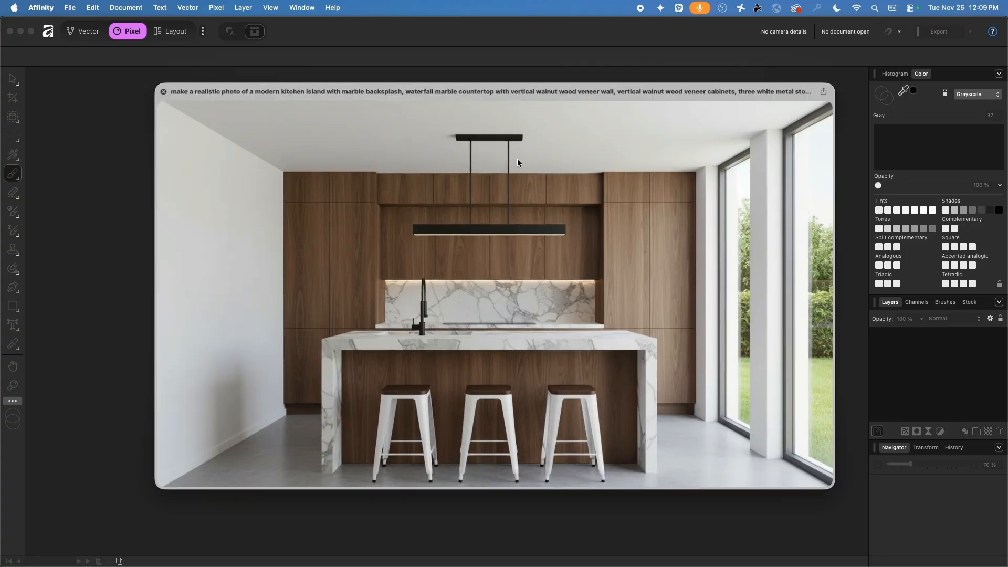
pyautogui.press('Down')
pyautogui.press('Down')
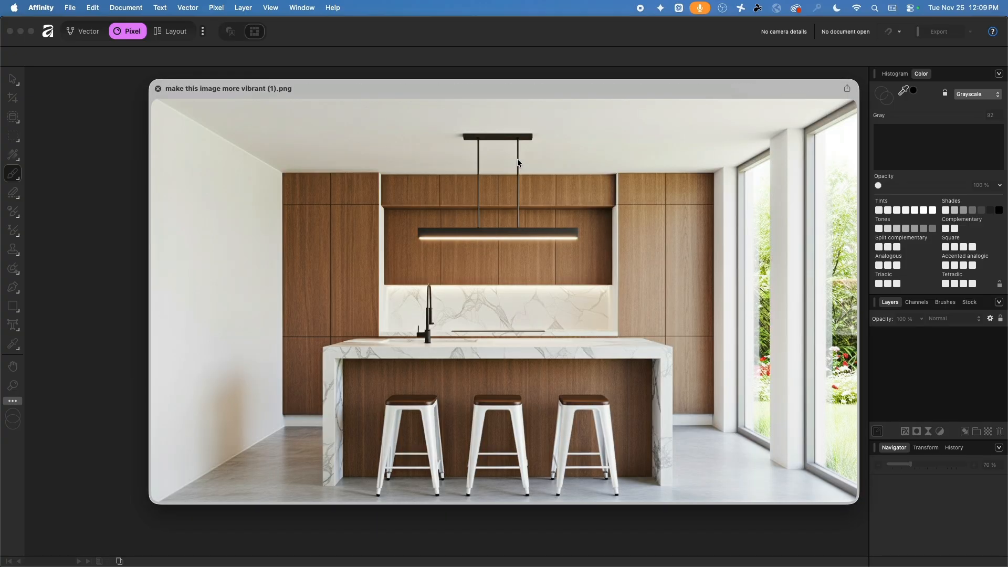
pyautogui.press('Up')
pyautogui.press('Up')
pyautogui.press('Down')
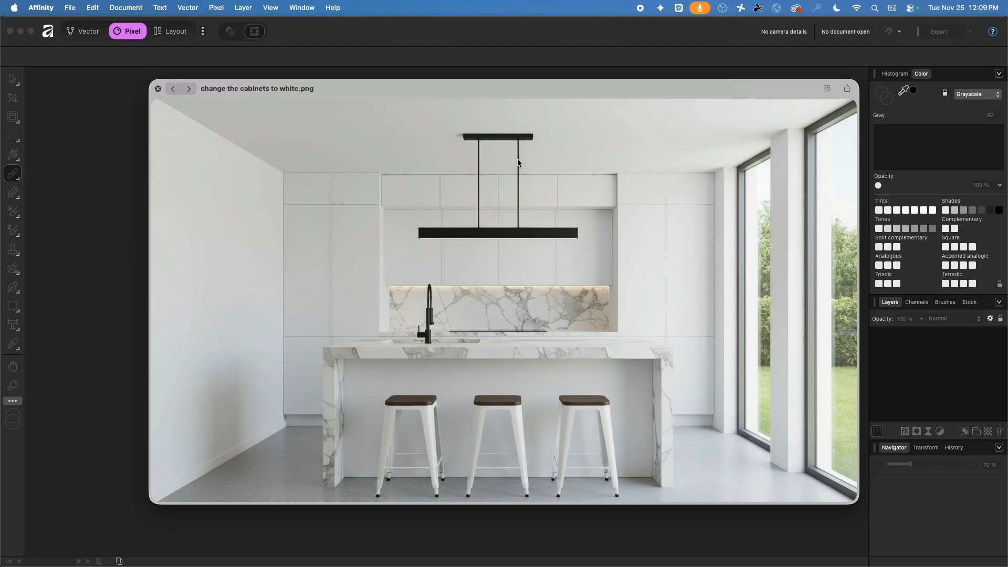
pyautogui.press('Up')
pyautogui.press('space')
pyautogui.press('Return')
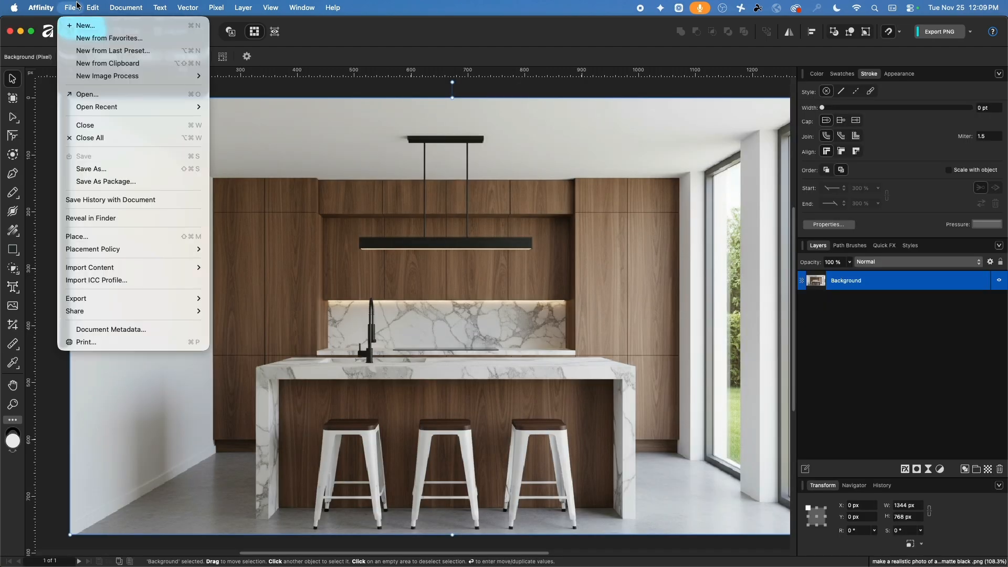
# Place "change the cabinets to white.png" from Downloads and align it exactly over the walnut rendering
pyautogui.click(90, 236)
pyautogui.click(350, 243)
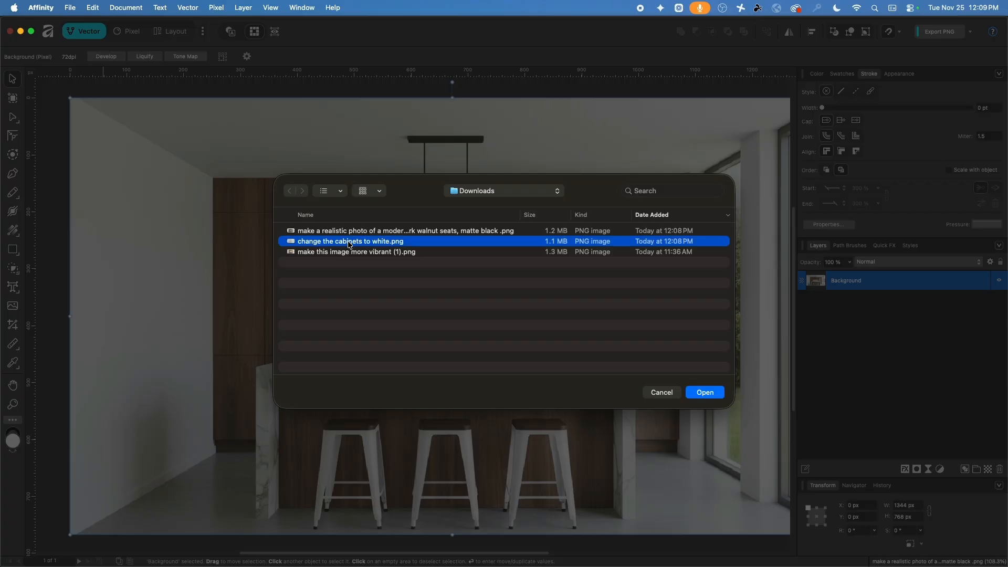
pyautogui.doubleClick(349, 242)
pyautogui.click(335, 255)
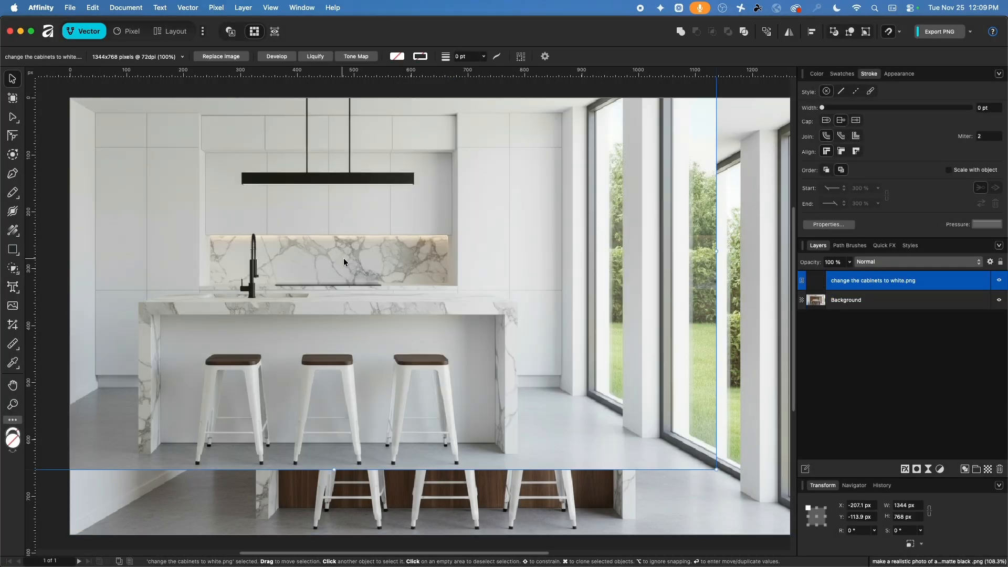
pyautogui.moveTo(301, 157); pyautogui.dragTo(378, 203)
pyautogui.scroll(-1, 411, 223)
pyautogui.click(251, 96)
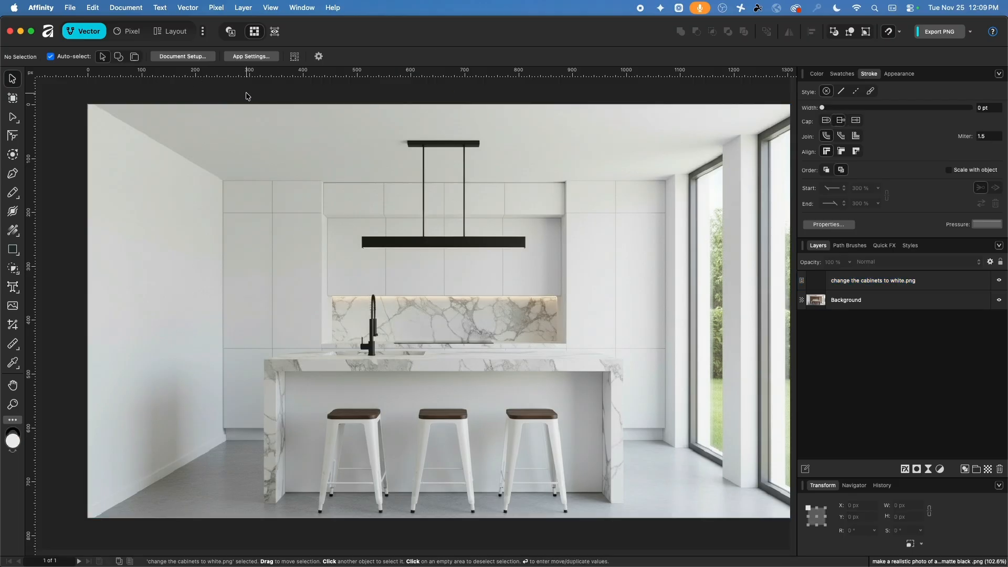
# Set the document resolution to 300 DPI
pyautogui.click(179, 57)
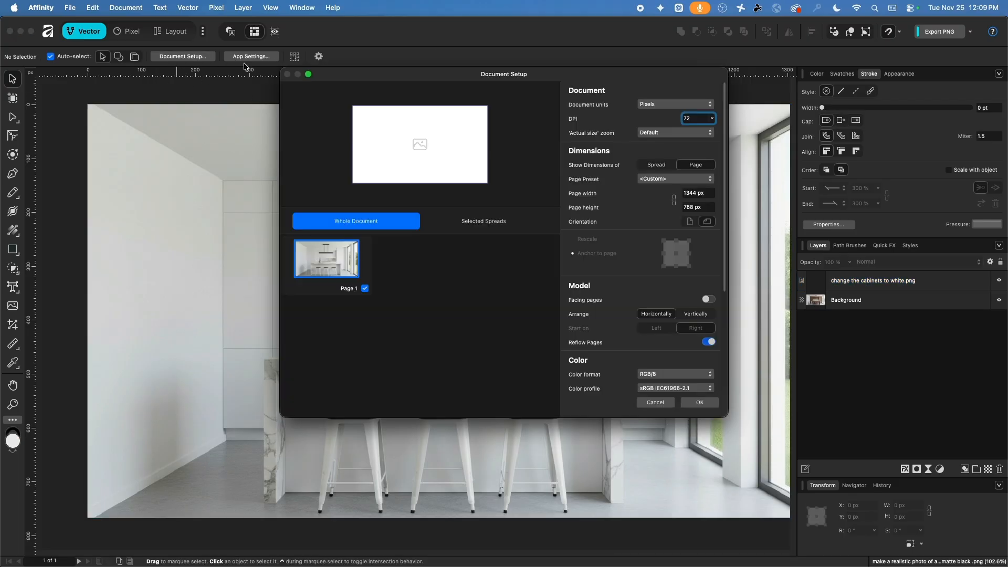
pyautogui.doubleClick(695, 119)
pyautogui.write('300')
pyautogui.press('Return')
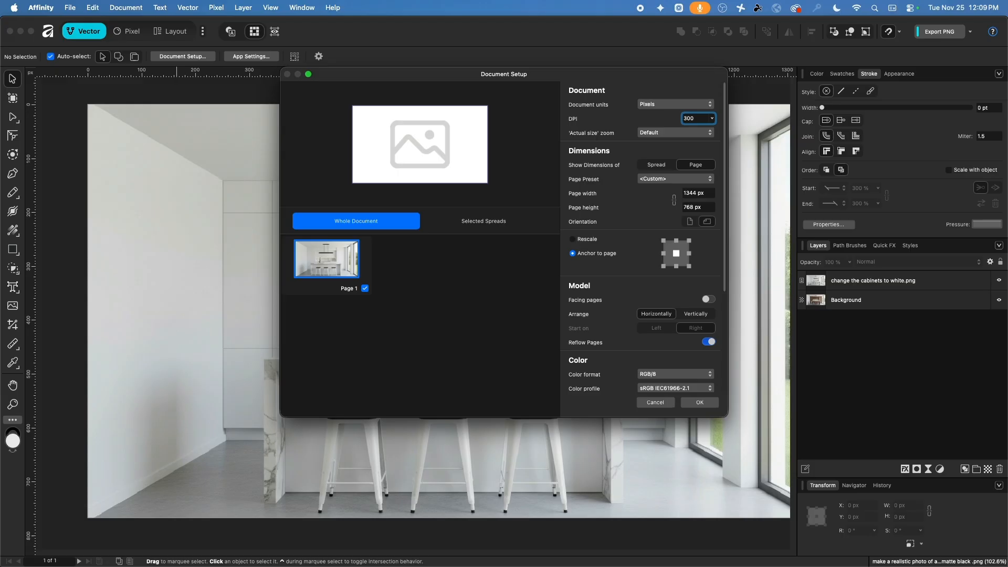
pyautogui.click(701, 403)
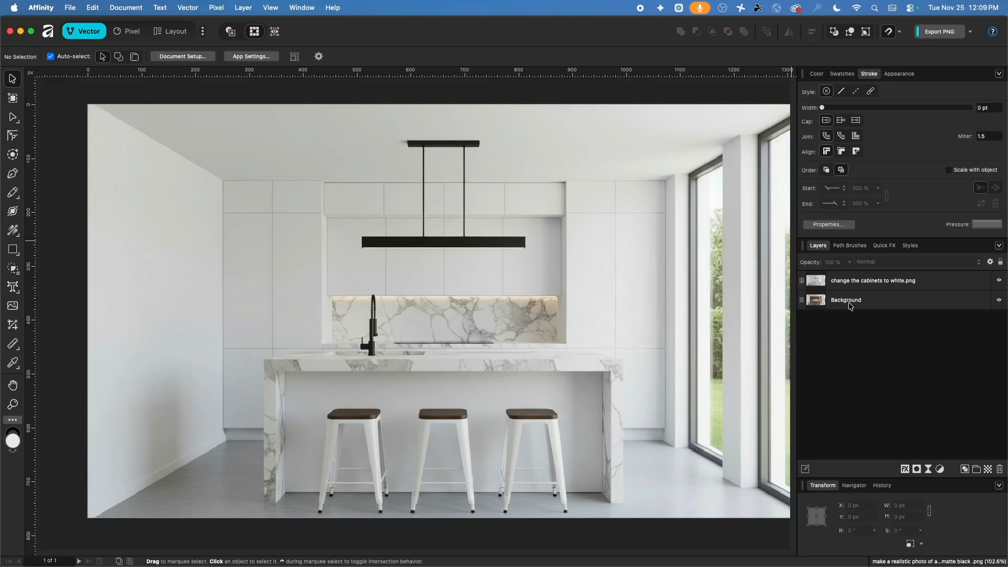
# Move the Background layer above the white-cabinet image and add a mask to it
pyautogui.moveTo(844, 302); pyautogui.dragTo(889, 280)
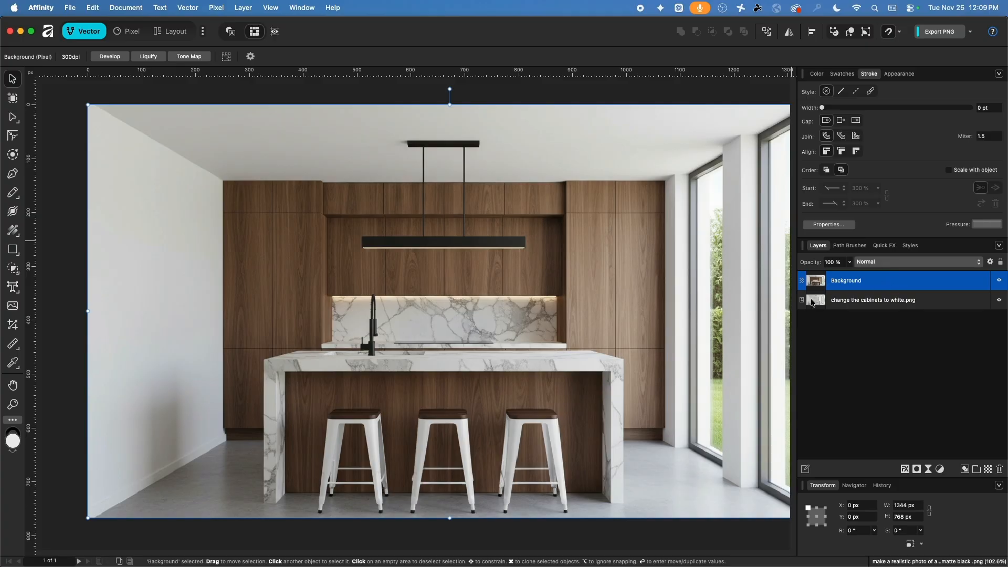
pyautogui.click(918, 470)
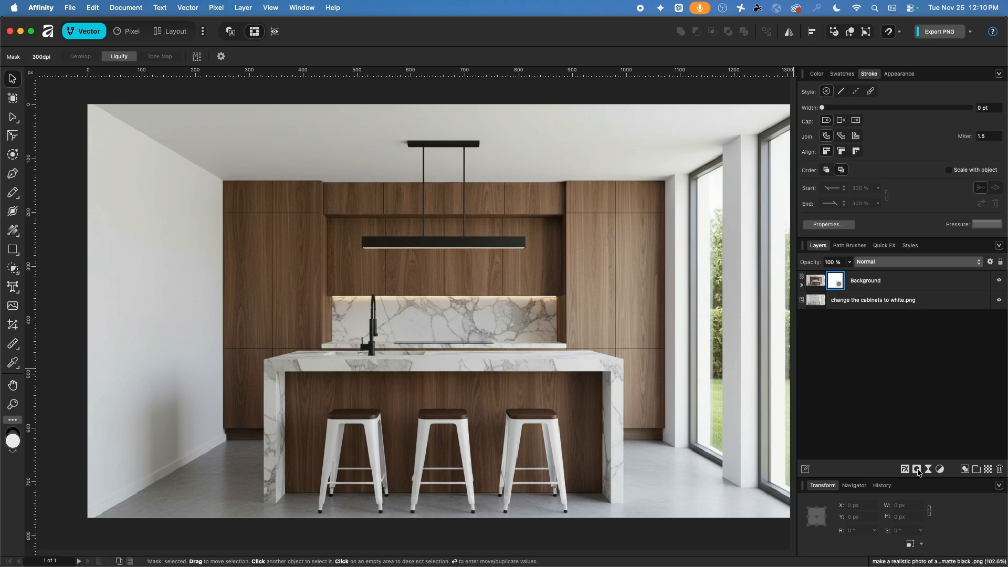
# Marquee-select the walnut toe kick beneath the right-hand cabinet and delete it from the Background mask to reveal the white version
pyautogui.scroll(10, 685, 453)
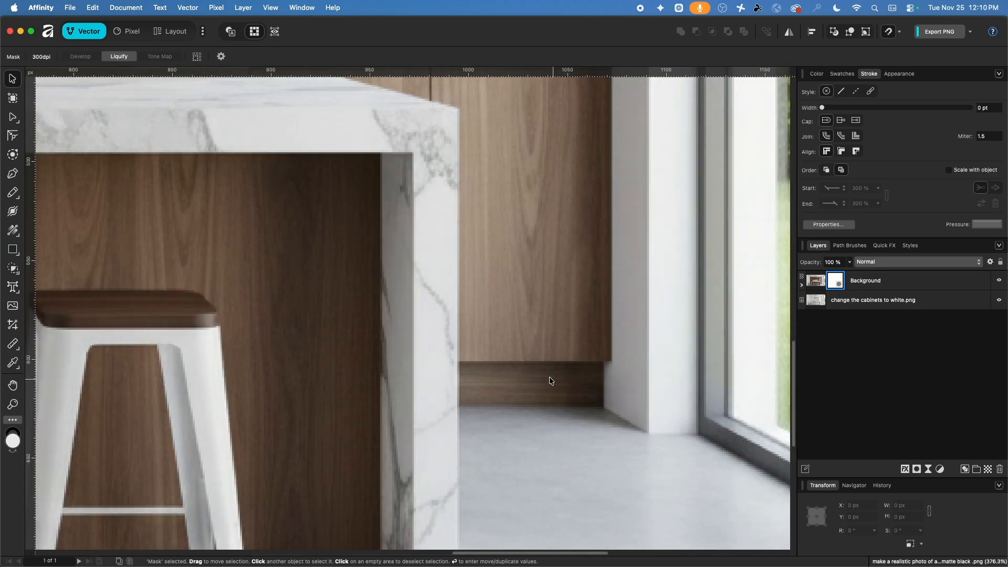
pyautogui.moveTo(521, 370); pyautogui.dragTo(357, 279, button='middle')
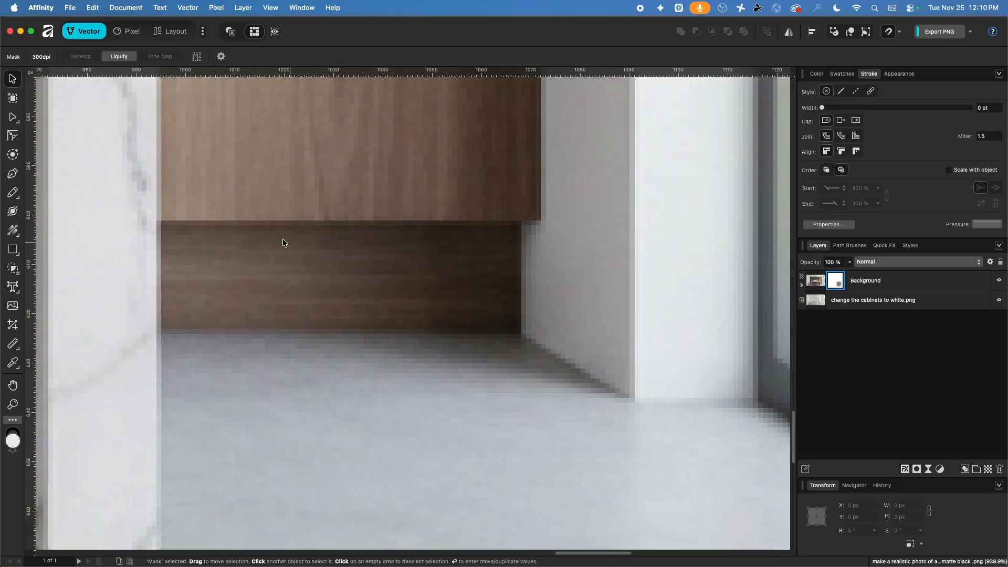
pyautogui.click(130, 32)
pyautogui.click(12, 136)
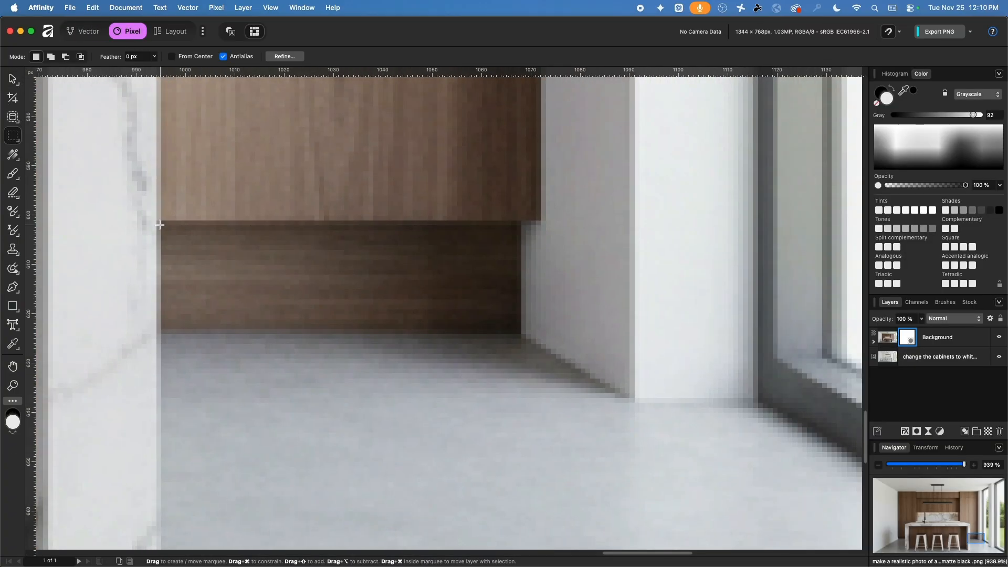
pyautogui.moveTo(358, 293); pyautogui.dragTo(521, 333)
pyautogui.press('BackSpace')
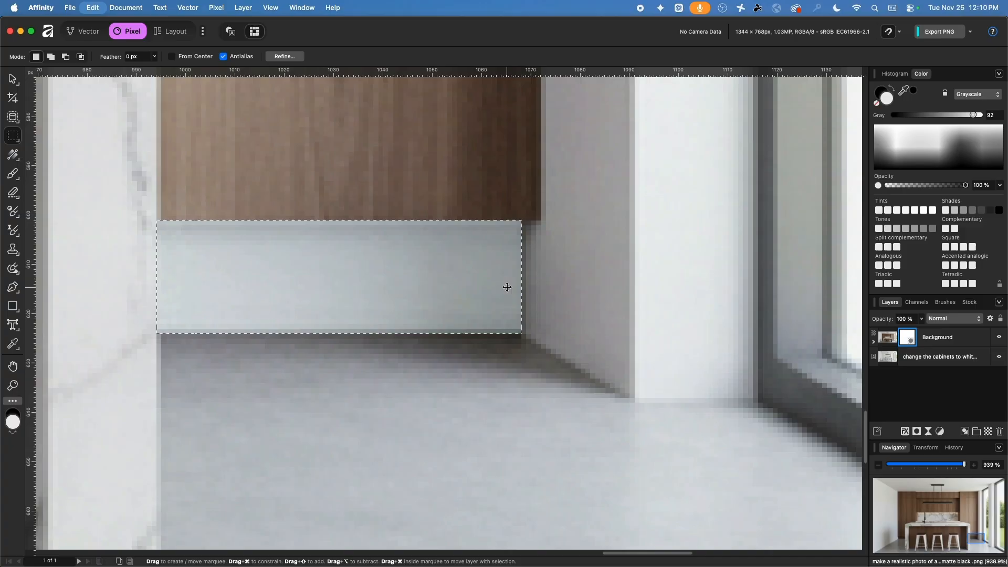
# Select the left cabinet's stepped toe kick with an additive rectangular marquee and clear it from the Background mask
pyautogui.scroll(-10, 474, 325)
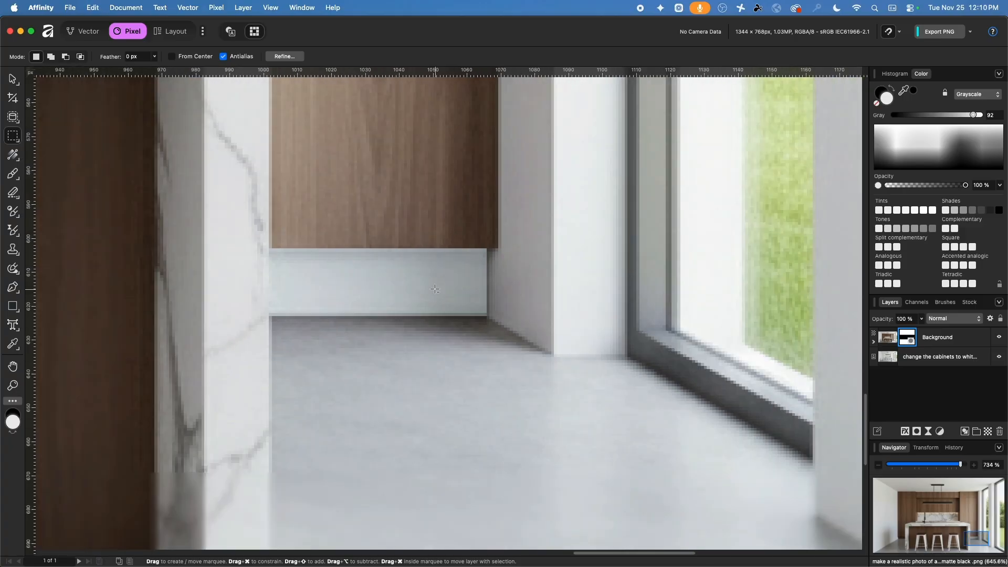
pyautogui.scroll(-4, 429, 288)
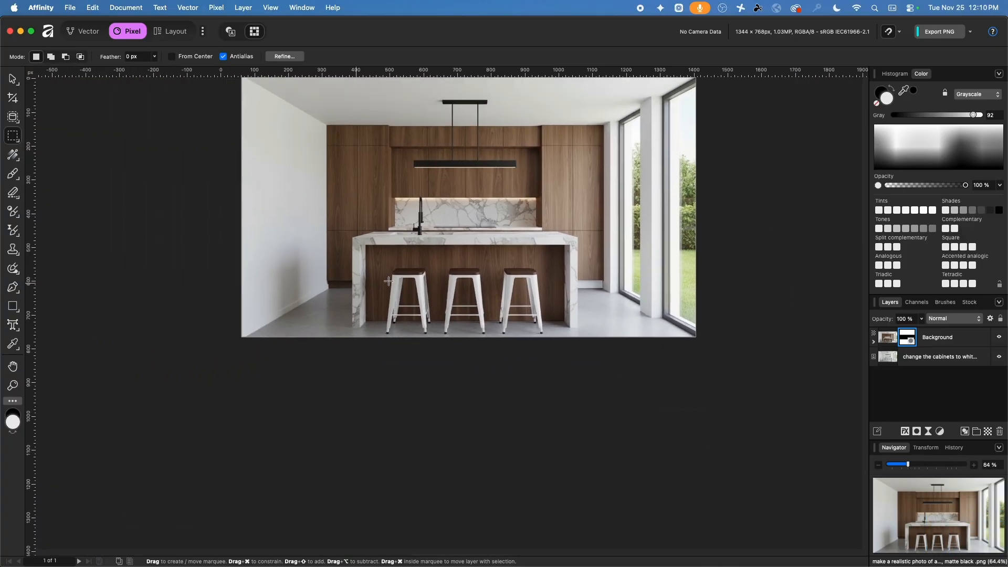
pyautogui.scroll(10, 354, 261)
pyautogui.scroll(5, 354, 261)
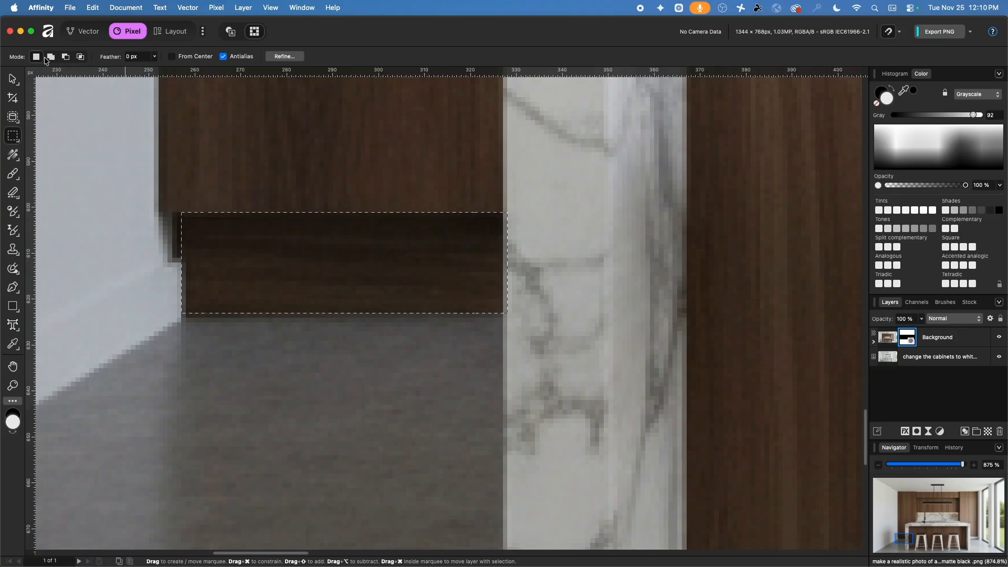
pyautogui.click(51, 57)
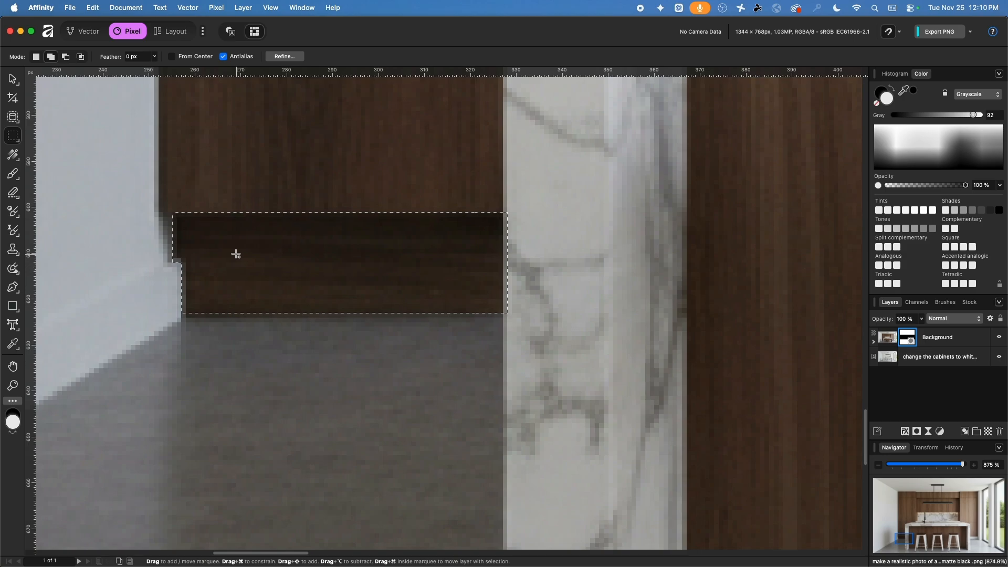
pyautogui.scroll(-15, 260, 335)
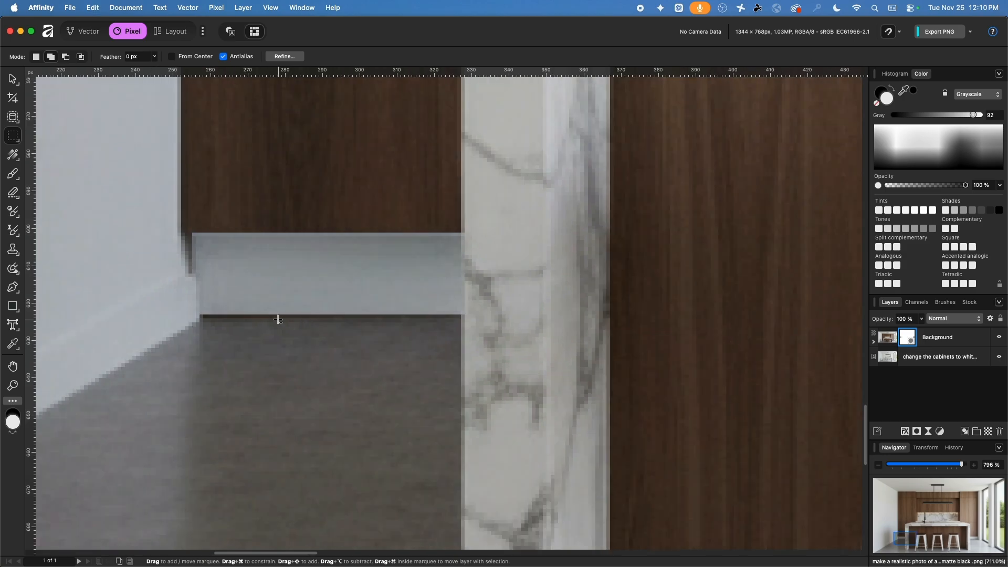
# Select the thin dark strip left below the left toe kick, delete it from the mask and deselect
pyautogui.scroll(15, 312, 328)
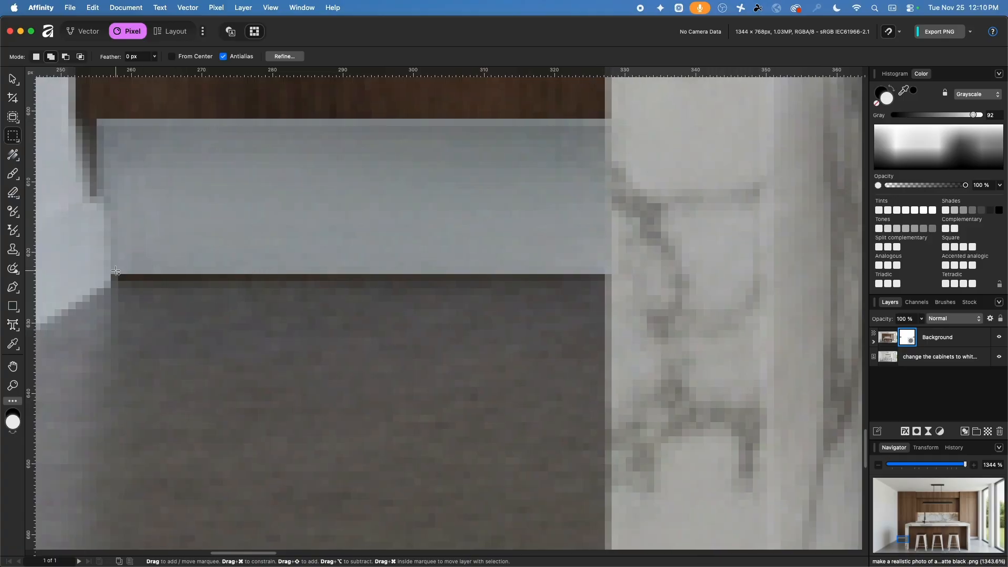
pyautogui.moveTo(517, 267); pyautogui.dragTo(608, 279)
pyautogui.press('Delete')
pyautogui.press('super+d')
pyautogui.scroll(-15, 372, 258)
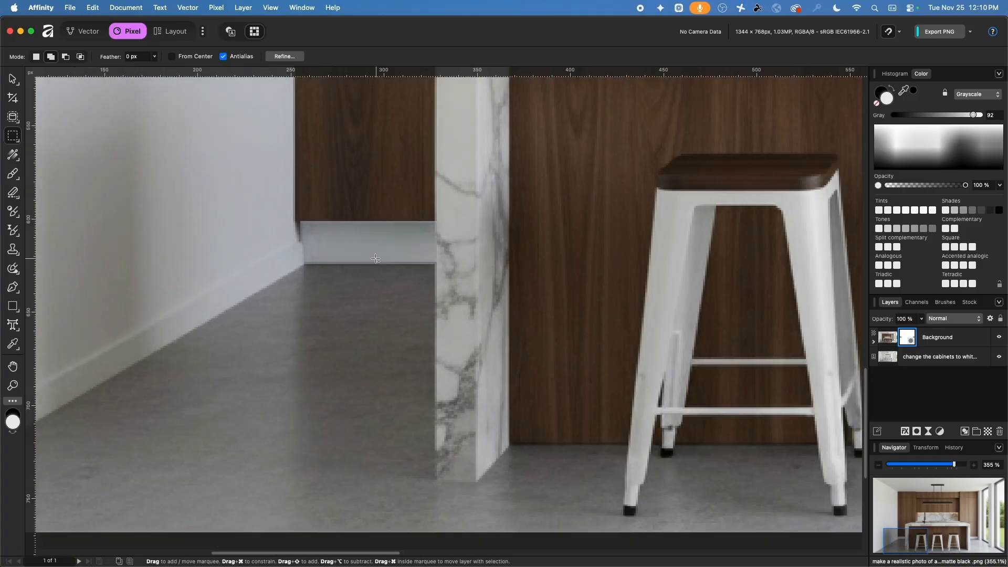
# Try to brush out the narrow walnut side panel left of the marble backsplash on the Background mask with a 17 px brush
pyautogui.scroll(15, 450, 163)
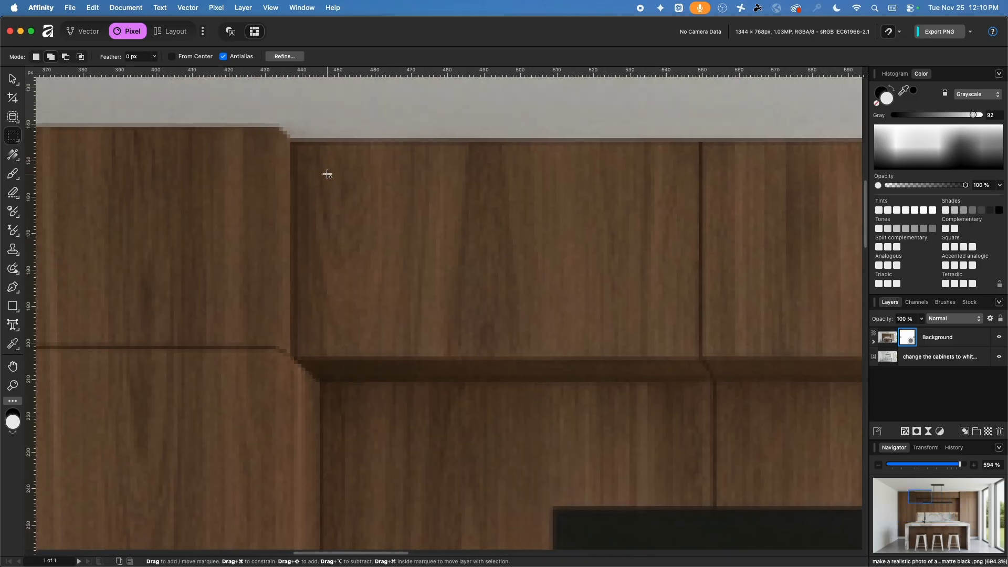
pyautogui.moveTo(327, 174); pyautogui.dragTo(331, 179, button='middle')
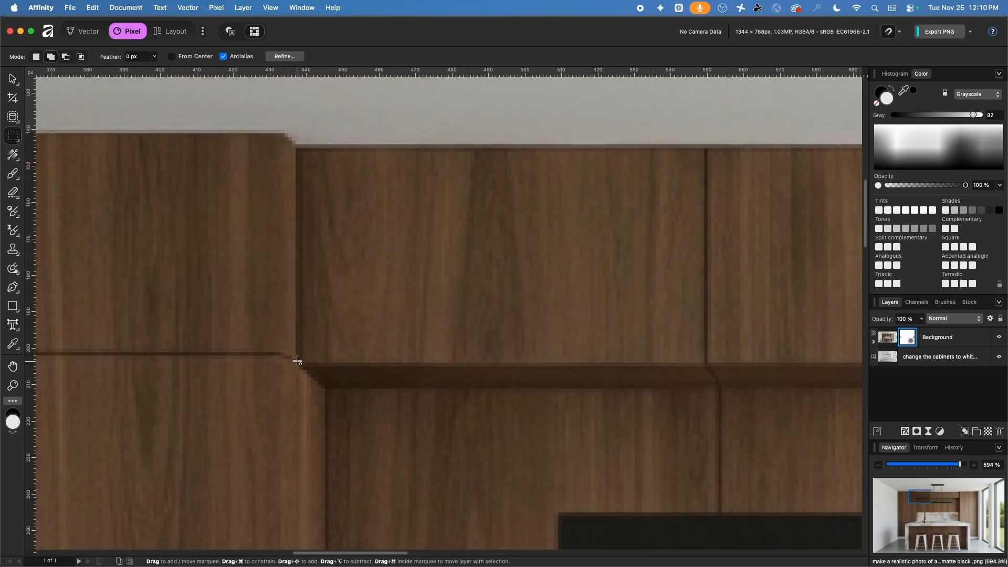
pyautogui.scroll(-6, 285, 249)
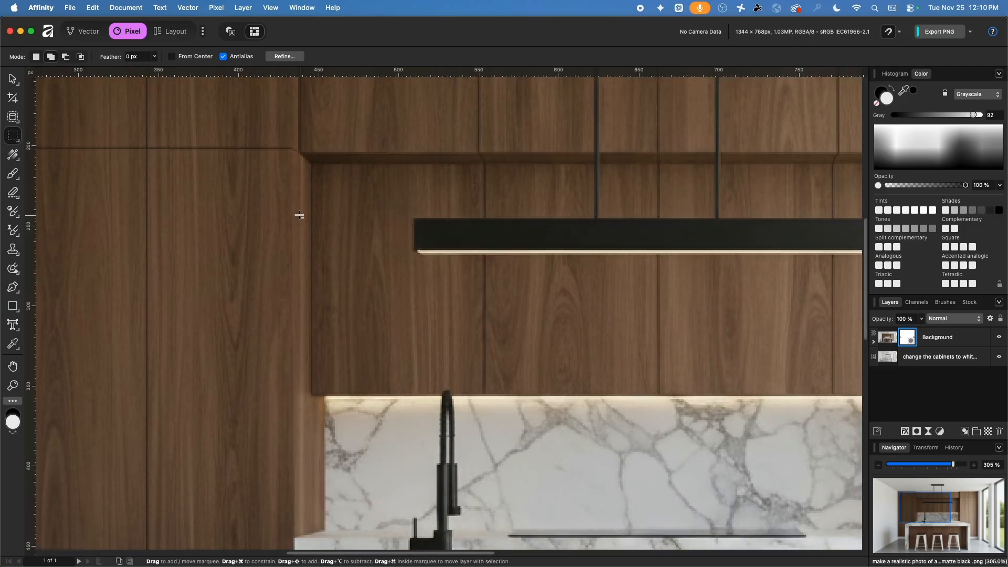
pyautogui.scroll(3, 325, 407)
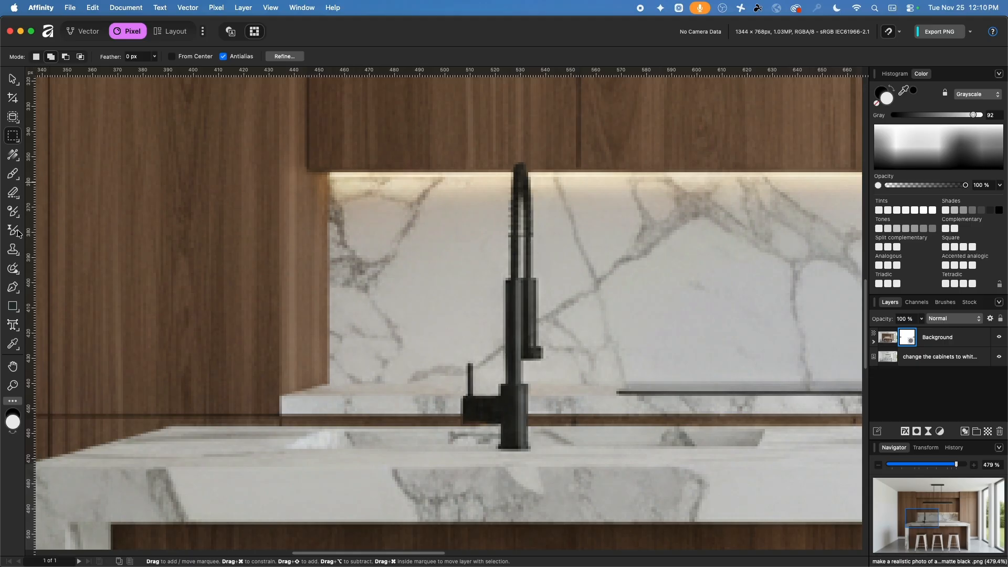
pyautogui.click(14, 196)
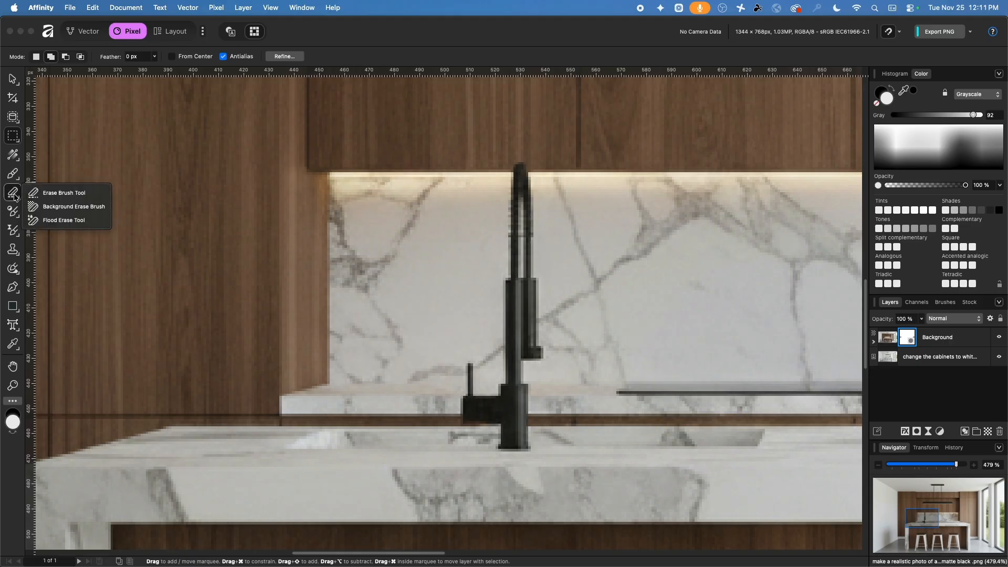
pyautogui.click(61, 193)
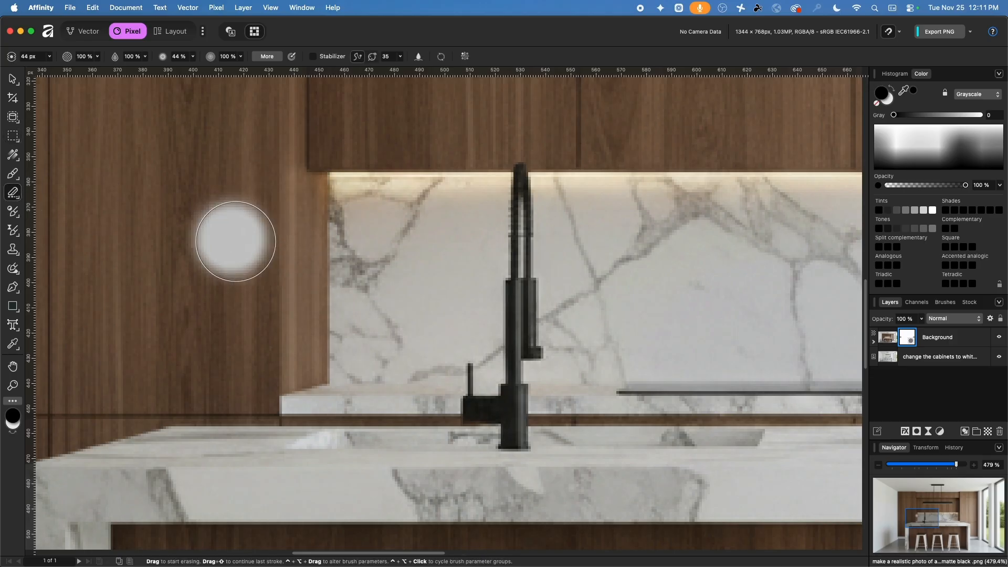
pyautogui.click(14, 176)
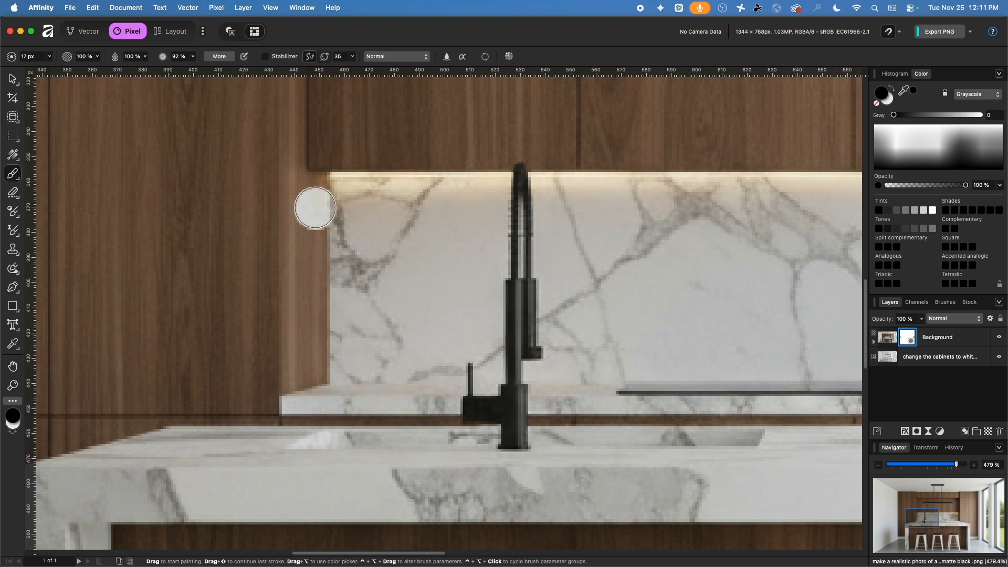
pyautogui.keyDown('shift'); pyautogui.moveTo(309, 189); pyautogui.dragTo(316, 370); pyautogui.keyUp('shift')
pyautogui.press('super+z')
pyautogui.moveTo(320, 193)
pyautogui.mouseDown()
pyautogui.moveTo(314, 365)
pyautogui.moveTo(292, 371)
pyautogui.moveTo(306, 218)
pyautogui.mouseUp()
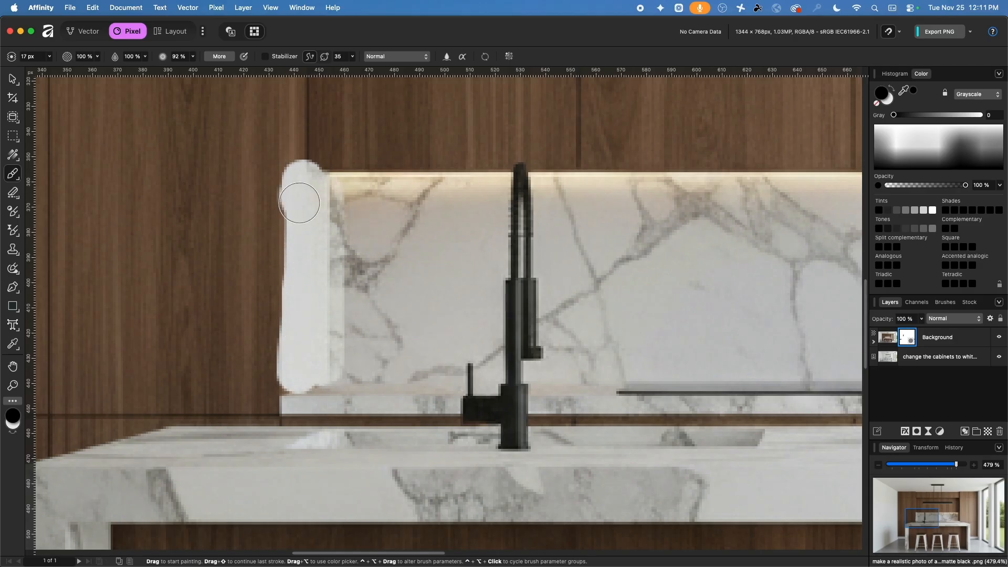
pyautogui.press('super+z')
pyautogui.press('super+z')
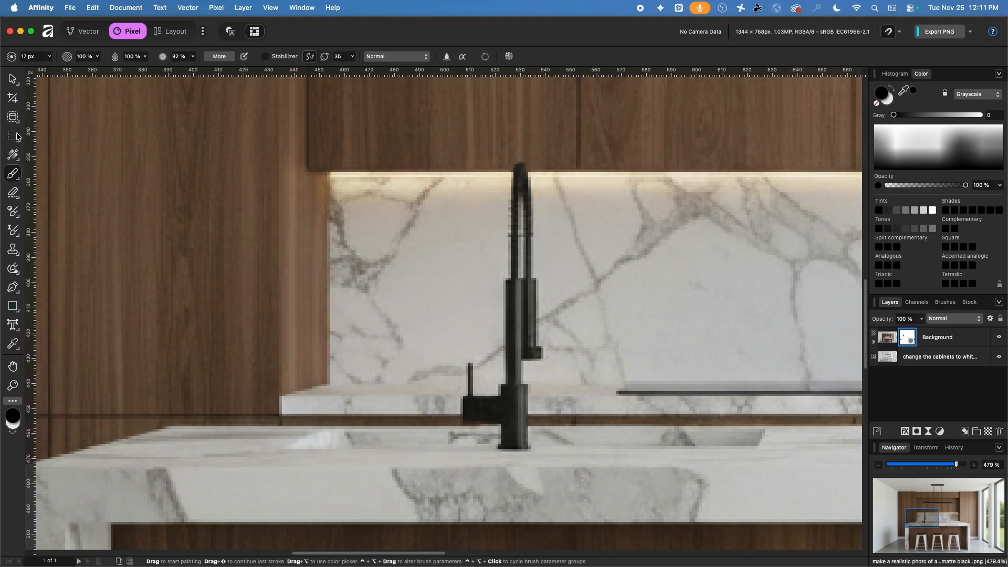
# Marquee-select the narrow walnut side panel left of the backsplash, adding the full-height strip from the cabinet top to the back countertop
pyautogui.click(11, 137)
pyautogui.click(74, 136)
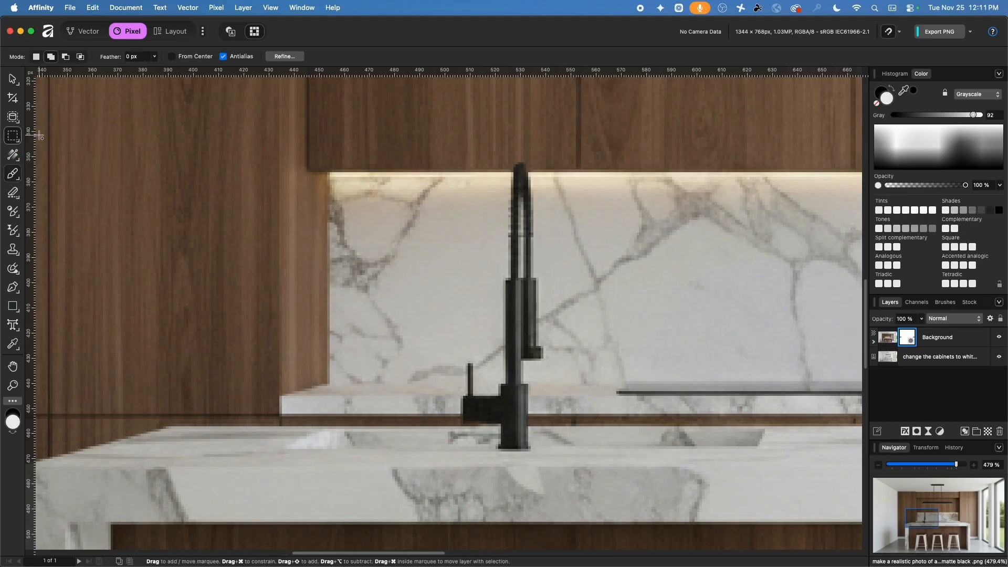
pyautogui.moveTo(330, 173); pyautogui.dragTo(282, 385)
pyautogui.scroll(5, 284, 315)
pyautogui.scroll(-5, 290, 297)
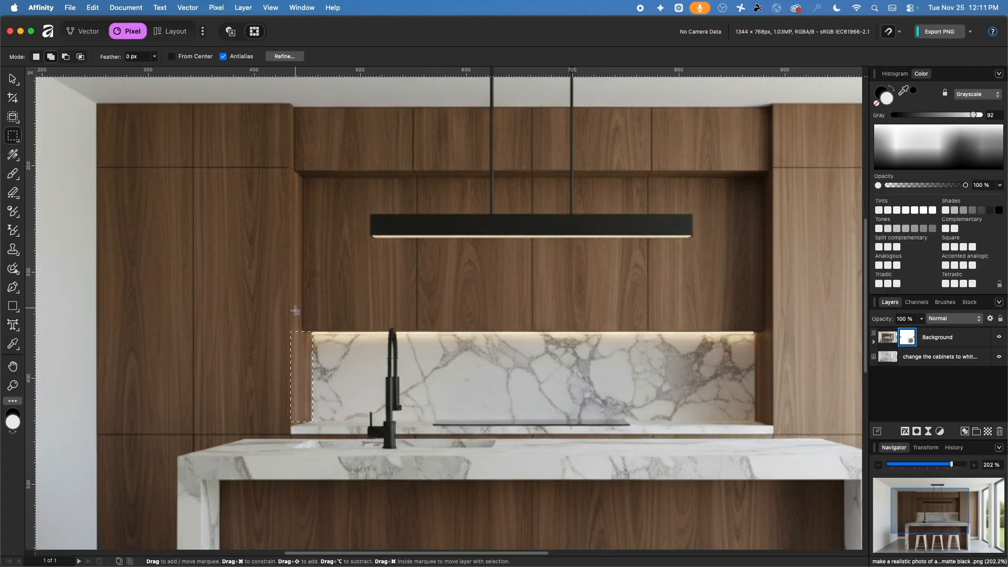
pyautogui.scroll(4, 290, 101)
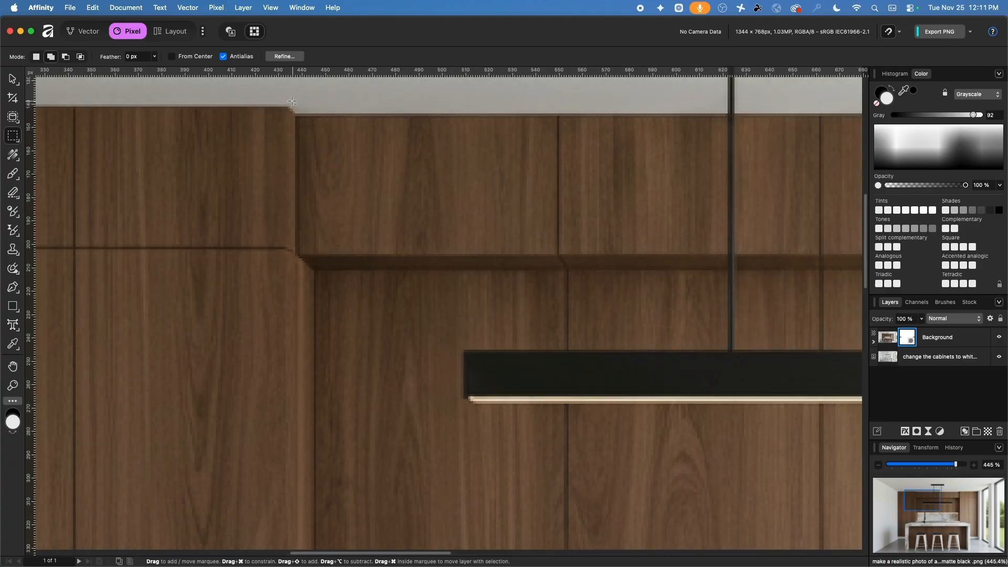
pyautogui.moveTo(315, 305)
pyautogui.mouseDown()
pyautogui.moveTo(315, 473)
pyautogui.moveTo(321, 530)
pyautogui.moveTo(329, 486)
pyautogui.moveTo(328, 549)
pyautogui.moveTo(333, 301)
pyautogui.mouseUp()
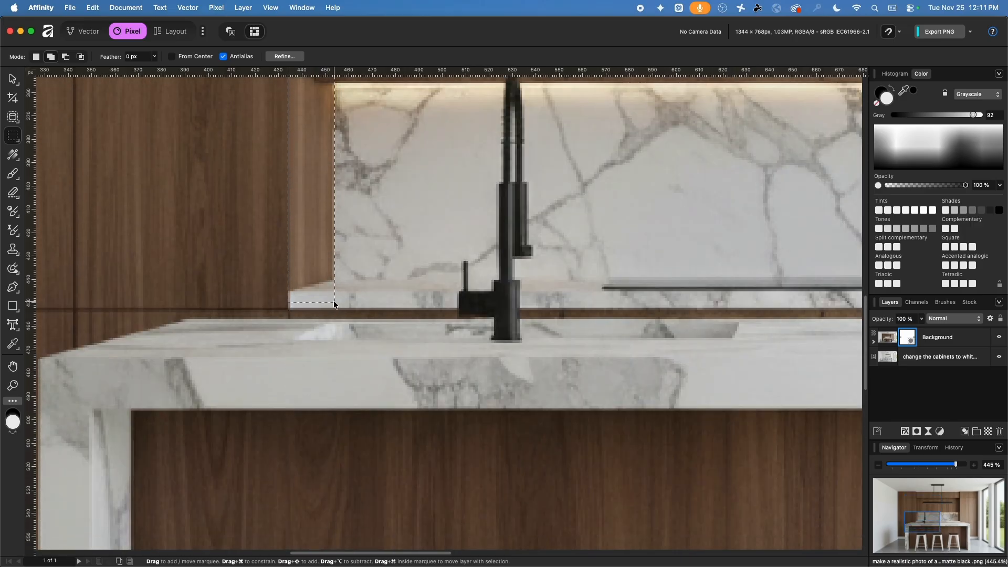
pyautogui.scroll(5, 336, 298)
pyautogui.scroll(5, 339, 295)
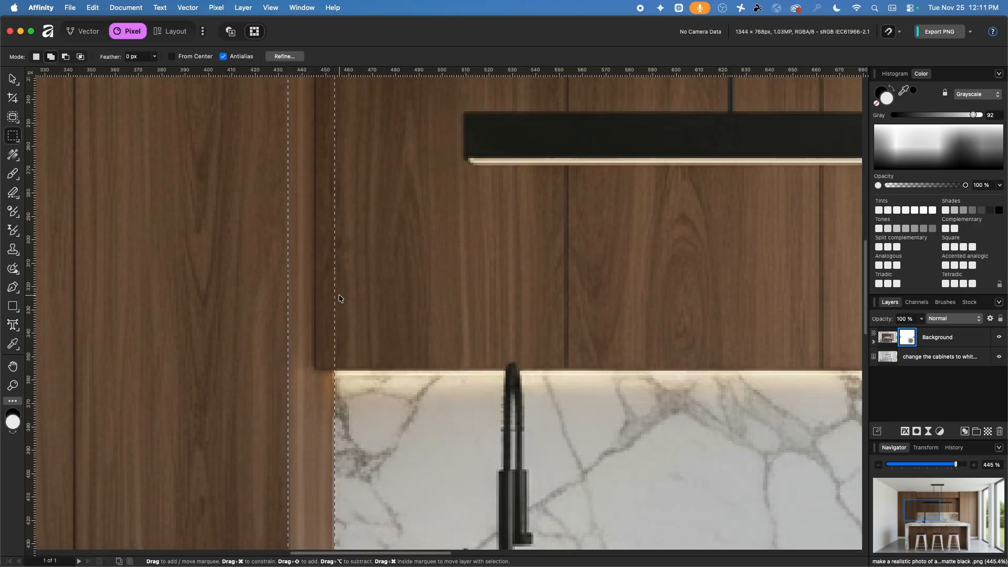
pyautogui.keyDown('ctrl'); pyautogui.scroll(-3, 344, 336); pyautogui.keyUp('ctrl')
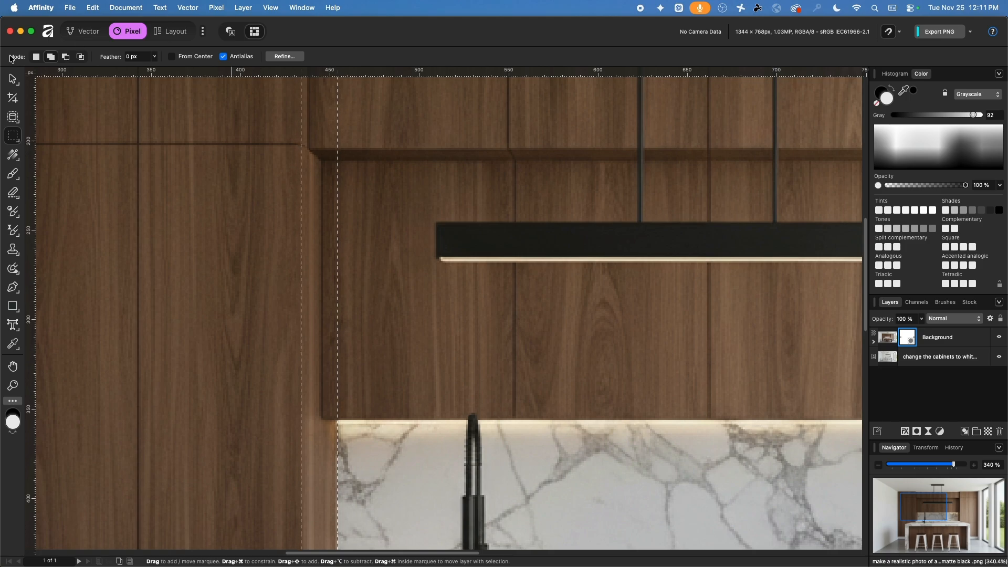
# Subtract the upper and recessed cabinet fronts from the side panel selection with rectangular marquees
pyautogui.click(66, 57)
pyautogui.keyDown('ctrl'); pyautogui.scroll(3, 342, 174); pyautogui.keyUp('ctrl')
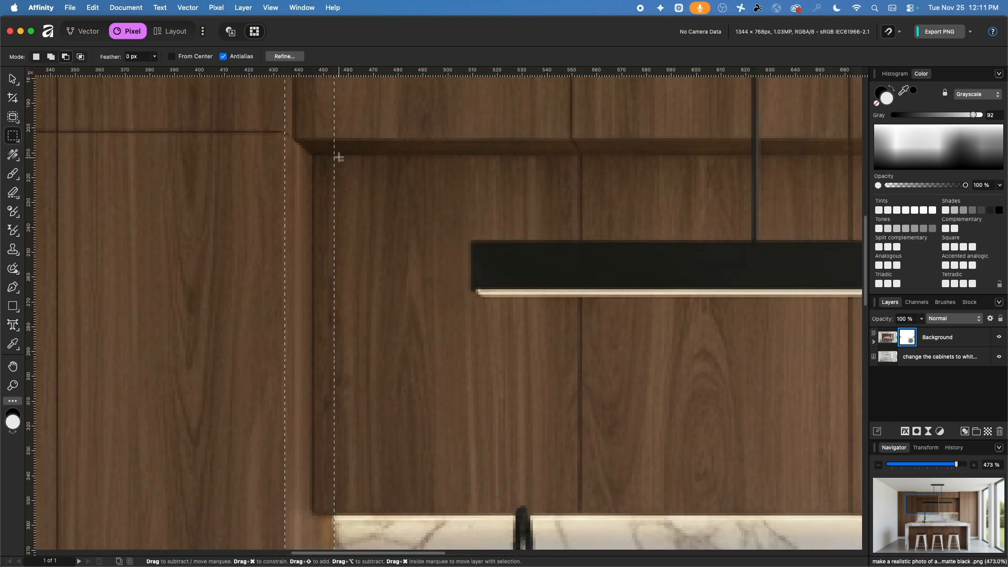
pyautogui.moveTo(338, 156); pyautogui.dragTo(313, 514)
pyautogui.scroll(5, 367, 407)
pyautogui.moveTo(360, 229); pyautogui.dragTo(317, 420)
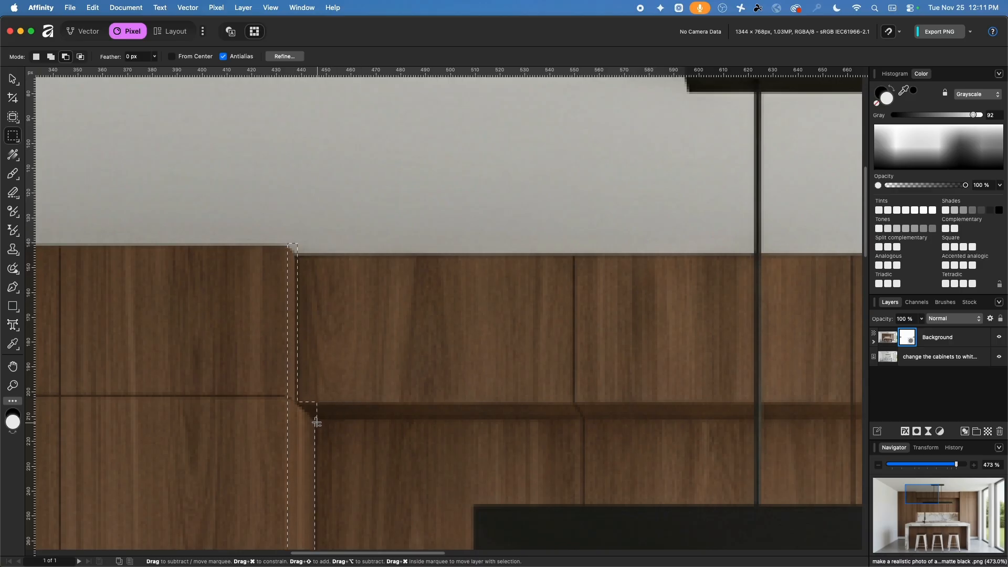
# Use the Freehand Selection Tool in subtract mode to trim the diagonal corner beneath the upper cabinet from the side panel selection
pyautogui.click(13, 136)
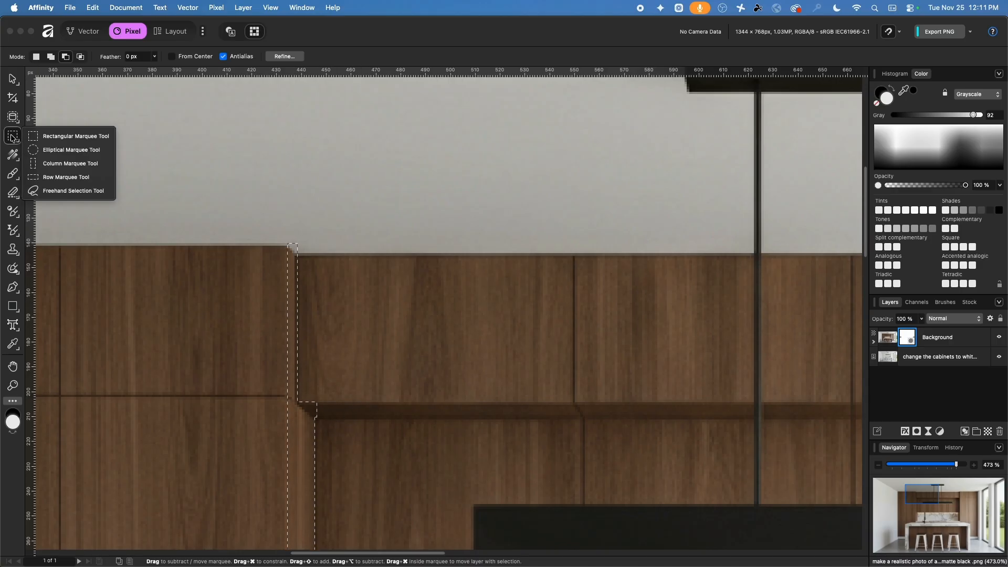
pyautogui.click(58, 191)
pyautogui.scroll(-2, 294, 377)
pyautogui.scroll(-2, 294, 377)
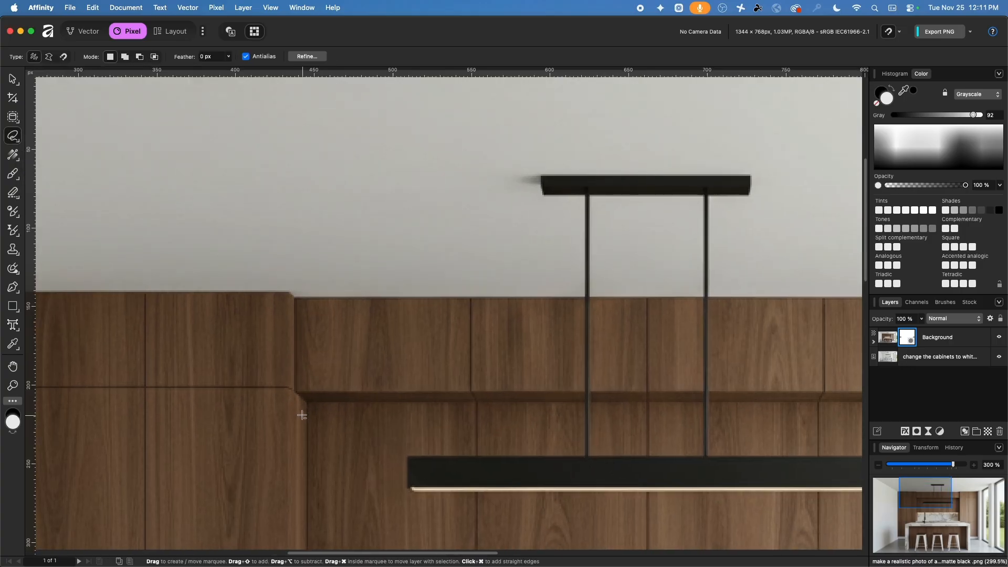
pyautogui.scroll(10, 306, 400)
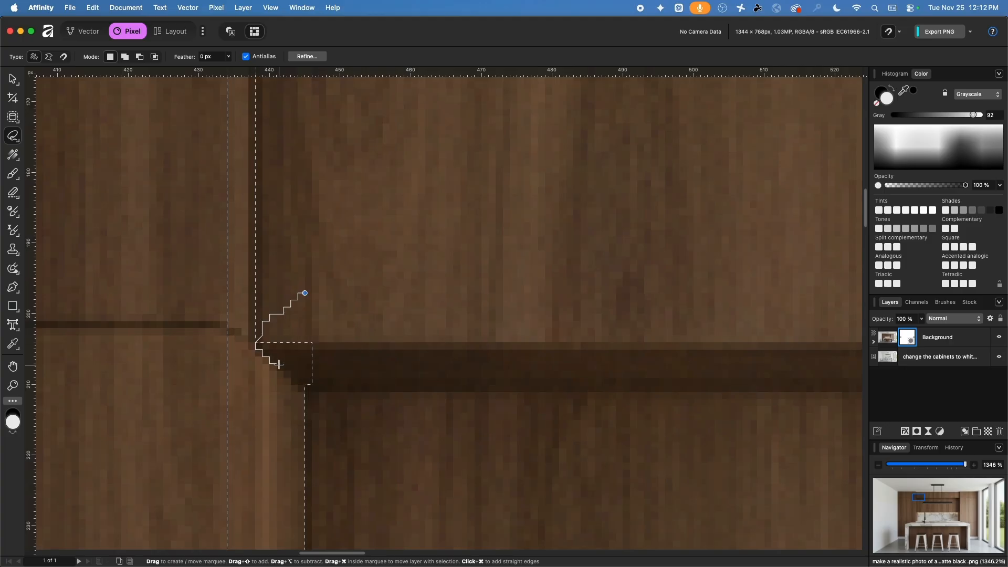
pyautogui.scroll(-3, 381, 378)
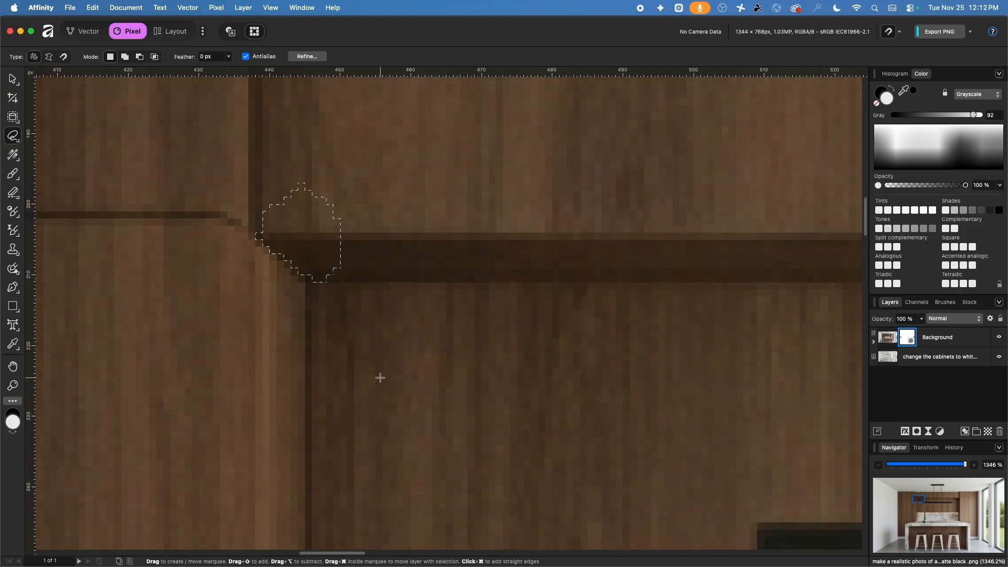
pyautogui.press('super+z')
pyautogui.click(142, 57)
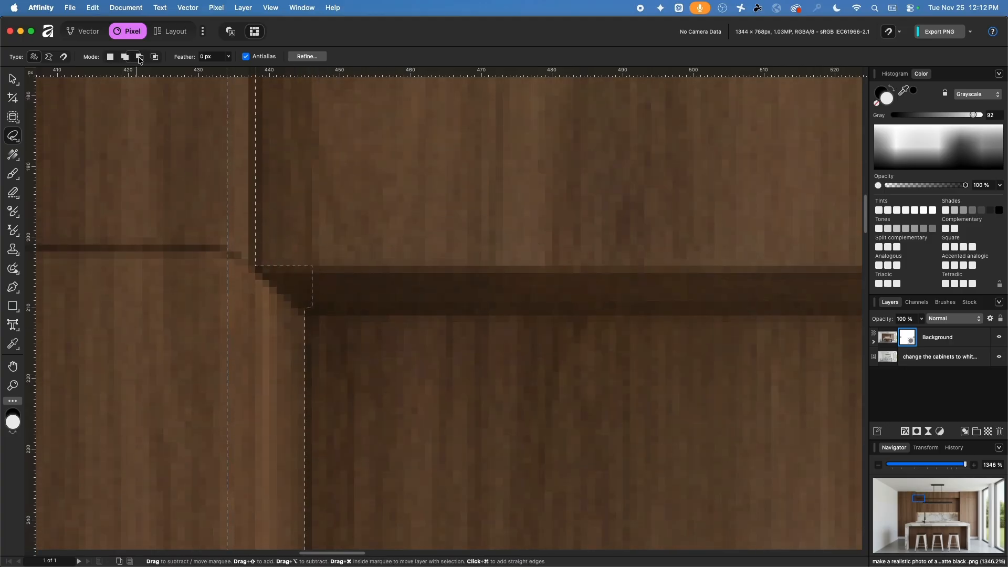
pyautogui.moveTo(269, 238)
pyautogui.mouseDown()
pyautogui.moveTo(257, 268)
pyautogui.moveTo(310, 312)
pyautogui.moveTo(284, 231)
pyautogui.moveTo(293, 246)
pyautogui.mouseUp()
# Subtract the marble countertop below the side panel's slanted lower edge from the selection
pyautogui.scroll(-15, 367, 291)
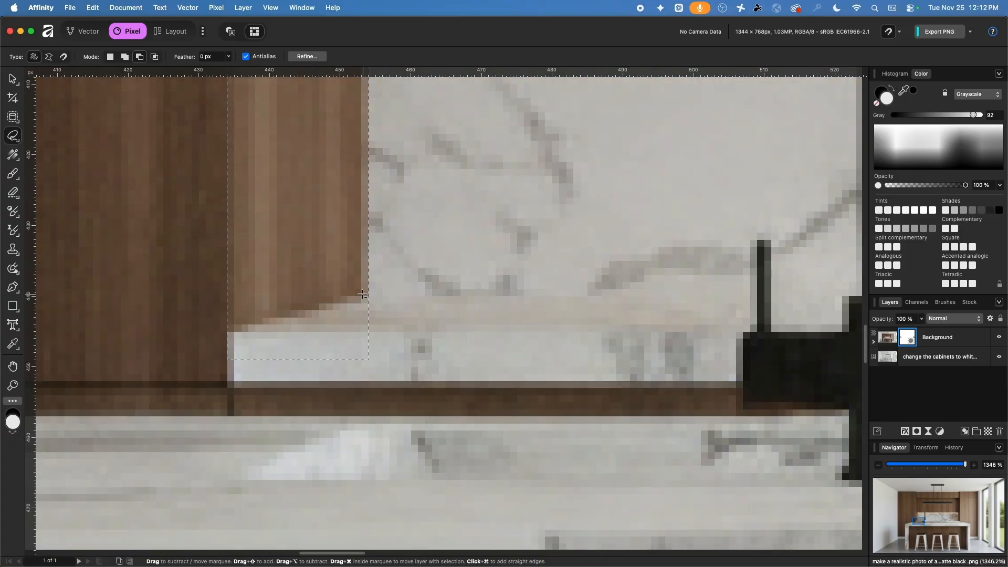
pyautogui.moveTo(277, 320)
pyautogui.mouseDown()
pyautogui.moveTo(178, 367)
pyautogui.moveTo(433, 284)
pyautogui.moveTo(370, 295)
pyautogui.mouseUp()
pyautogui.keyDown('alt'); pyautogui.scroll(-10, 454, 223); pyautogui.keyUp('alt')
pyautogui.scroll(4, 454, 223)
pyautogui.hscroll(2, 454, 223)
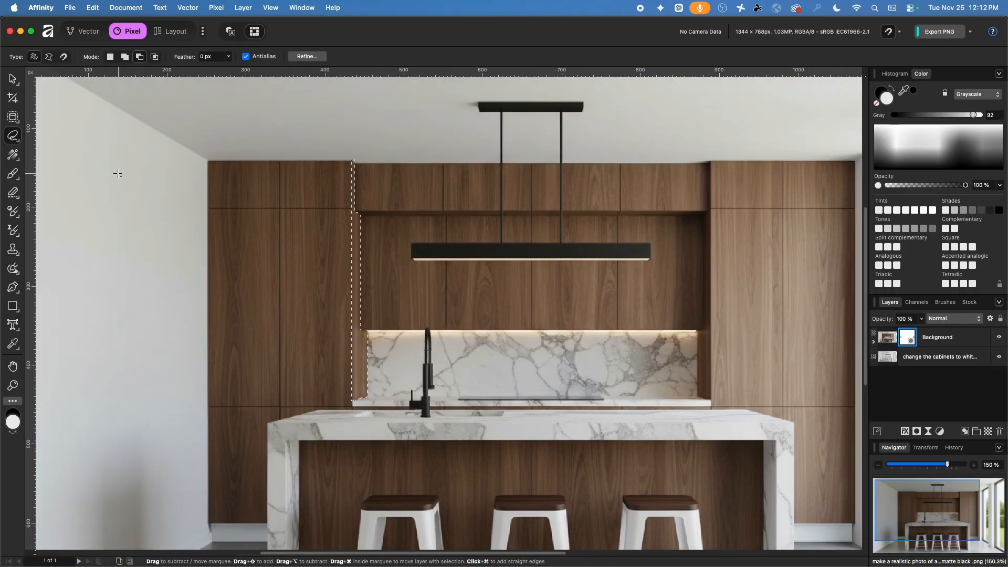
# Fill the selected side panel beside the backsplash with black on the Background layer's mask, and set the brush width to 37 px
pyautogui.click(14, 169)
pyautogui.press('x')
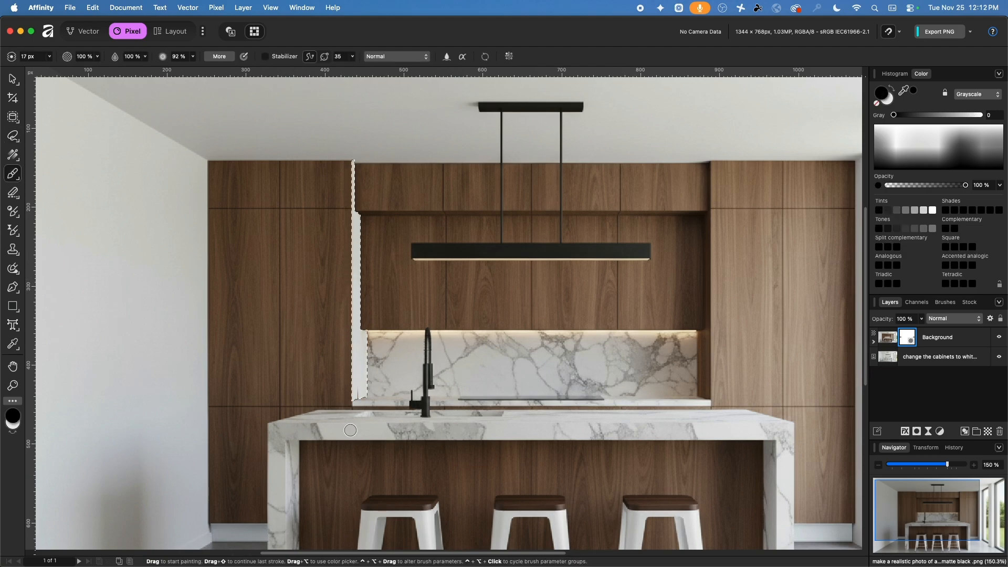
pyautogui.click(50, 57)
pyautogui.moveTo(51, 69); pyautogui.dragTo(61, 70)
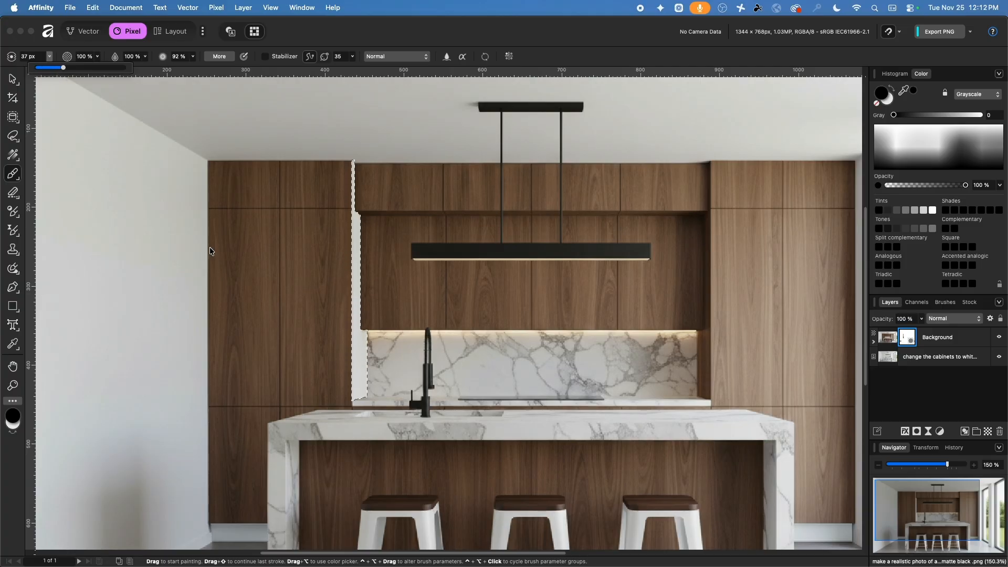
# Marquee-select the dark full-height side panel strip at the backsplash's opposite end, from the cabinet top to the back countertop
pyautogui.click(15, 78)
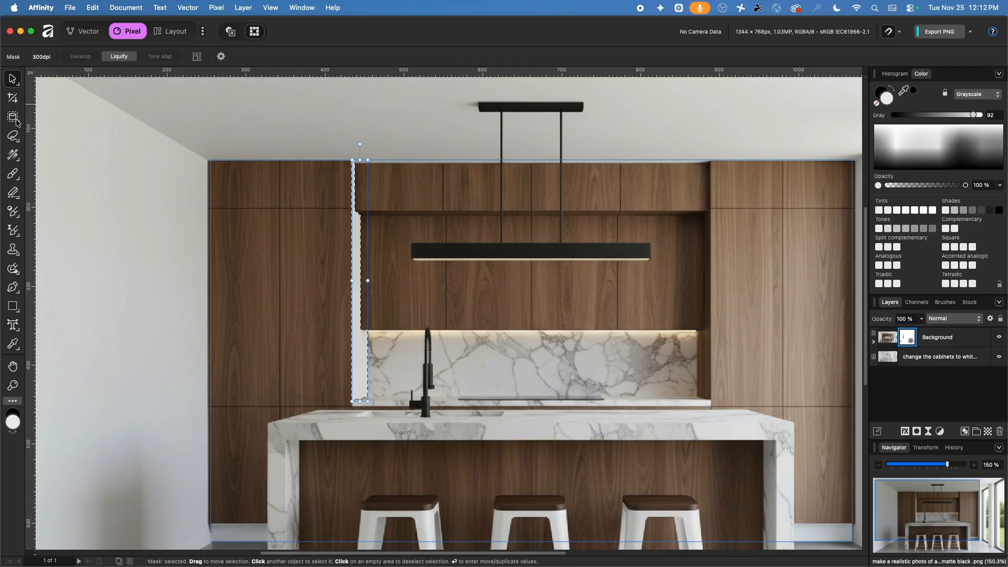
pyautogui.click(13, 136)
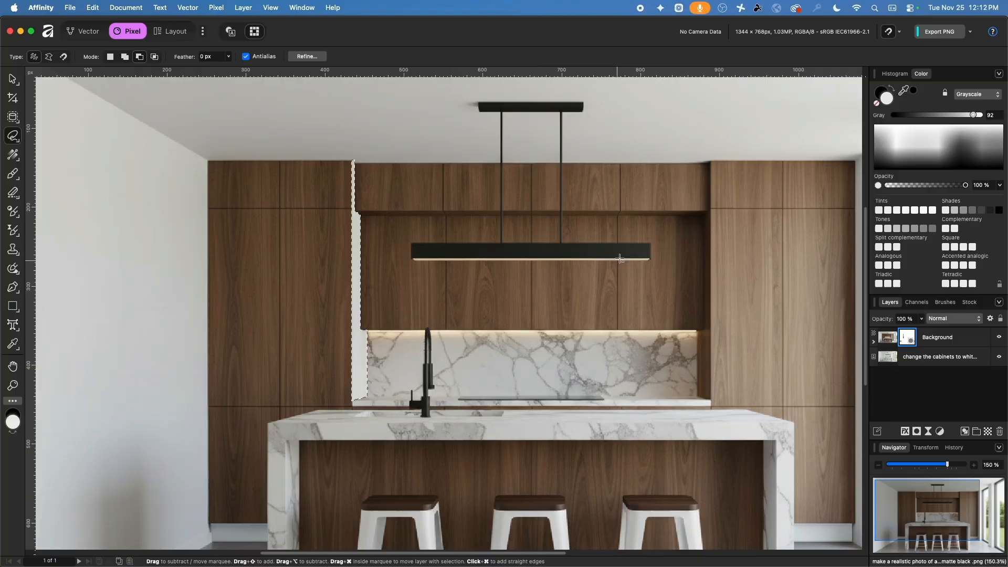
pyautogui.hscroll(5, 620, 258)
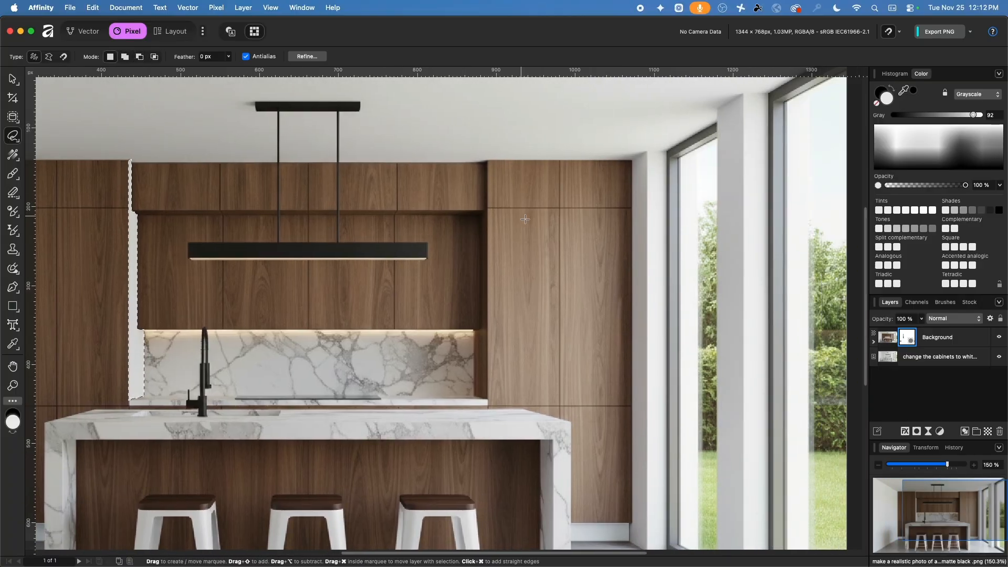
pyautogui.keyDown('ctrl'); pyautogui.scroll(5, 473, 389); pyautogui.keyUp('ctrl')
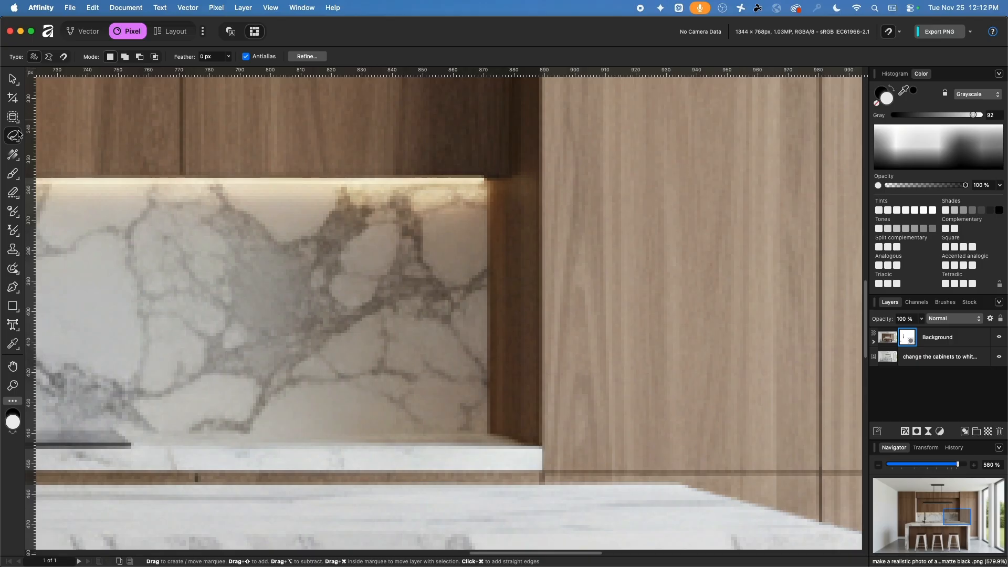
pyautogui.click(18, 135)
pyautogui.click(58, 134)
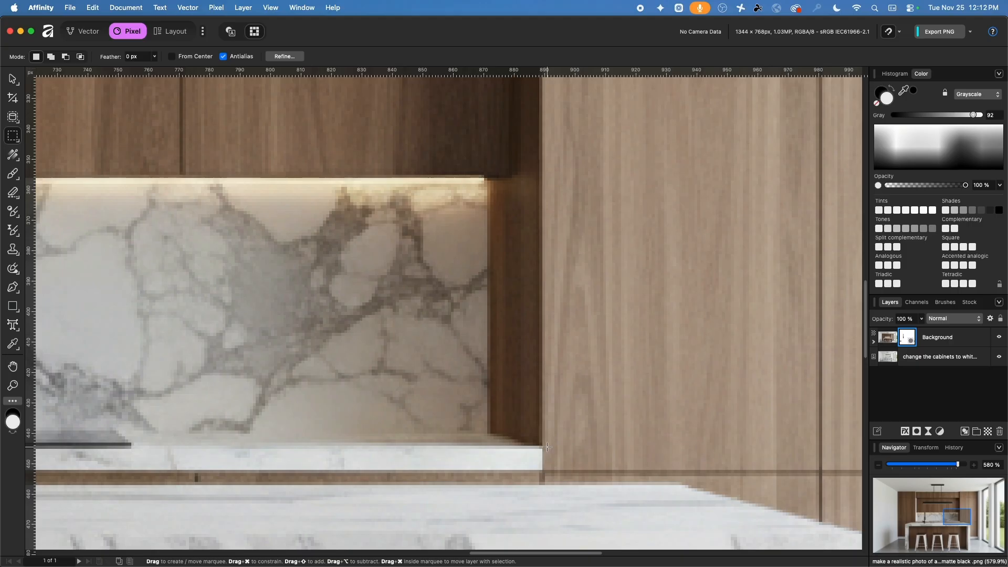
pyautogui.moveTo(485, 82); pyautogui.dragTo(494, 239)
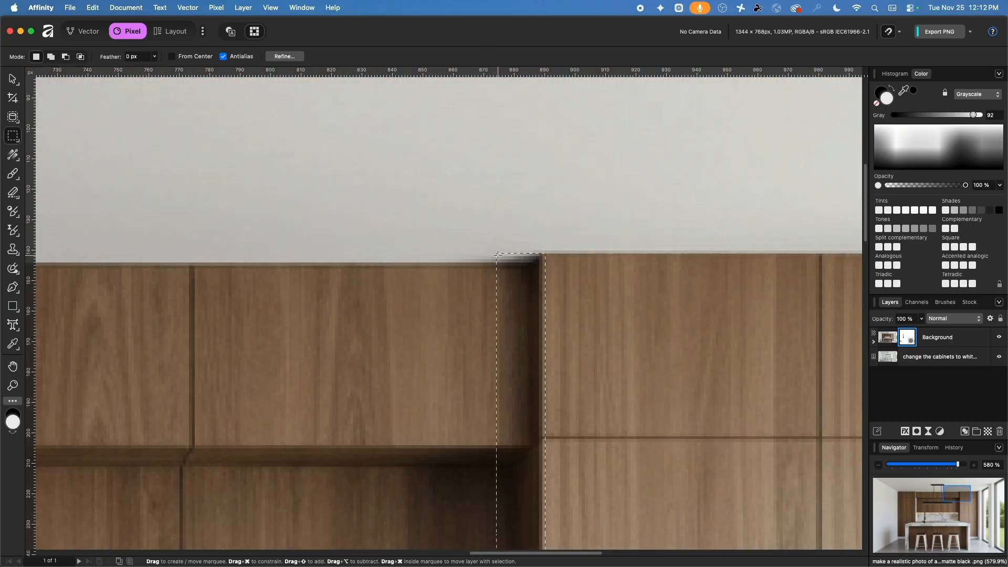
# Add the wider panel area beside the backsplash to the marquee selection and subtract the upper cabinet front from it
pyautogui.scroll(-15, 506, 254)
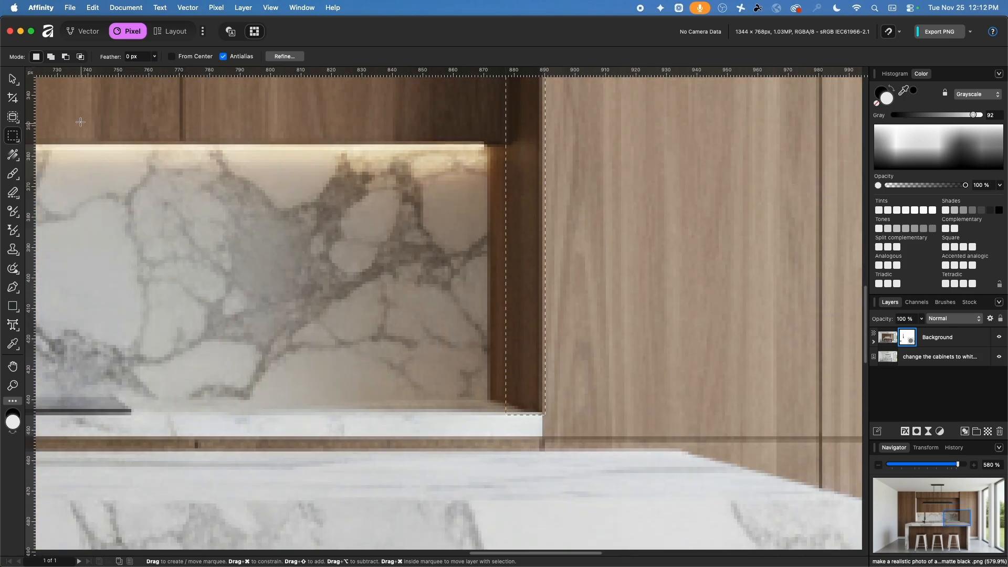
pyautogui.click(51, 57)
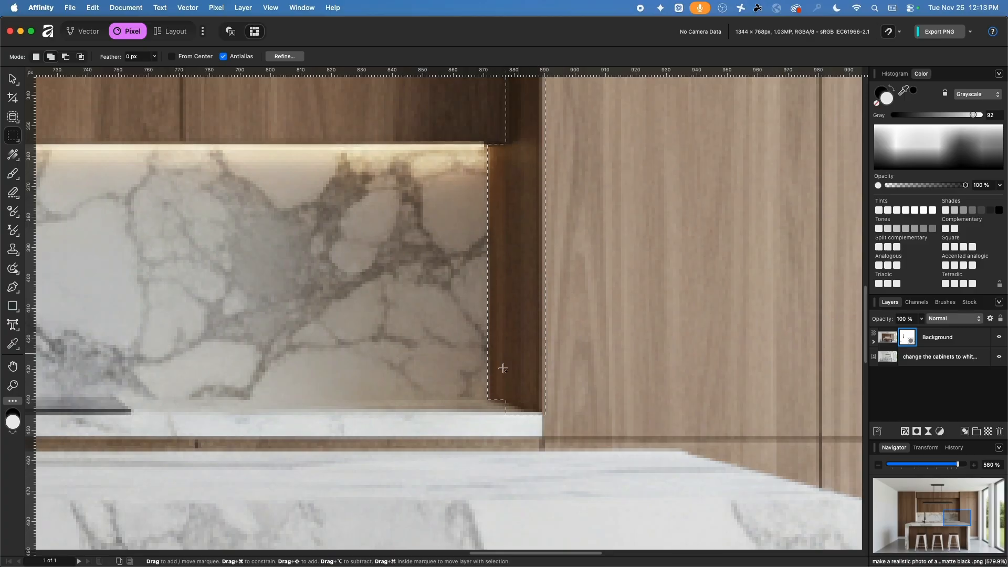
pyautogui.scroll(15, 478, 349)
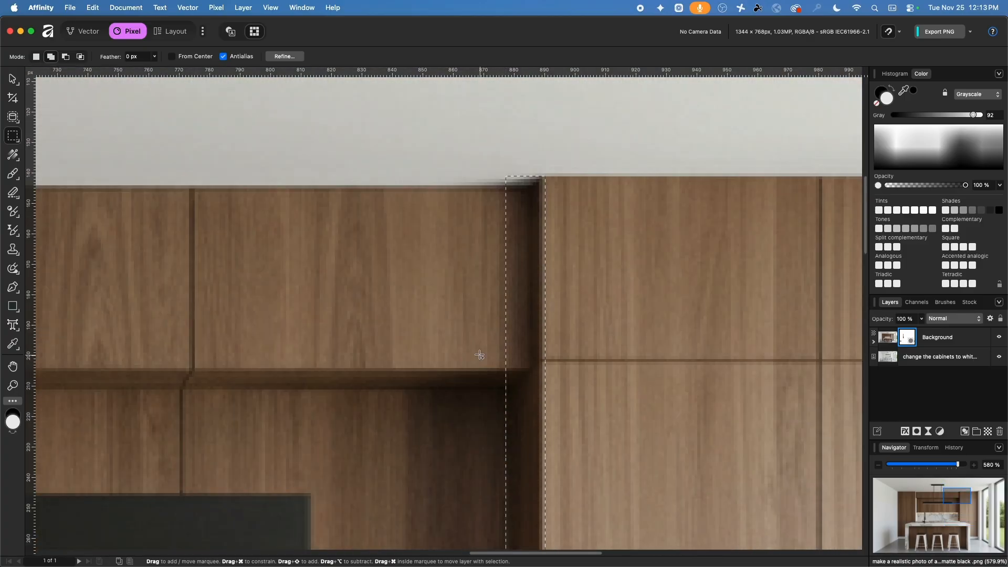
pyautogui.click(65, 56)
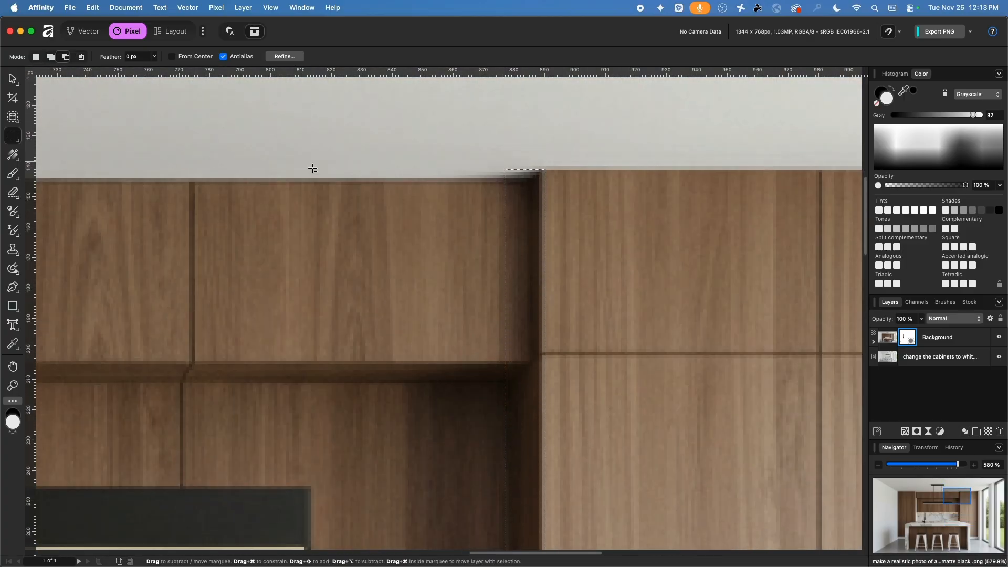
pyautogui.moveTo(454, 136); pyautogui.dragTo(528, 356)
pyautogui.scroll(-1, 527, 358)
pyautogui.scroll(-10, 527, 359)
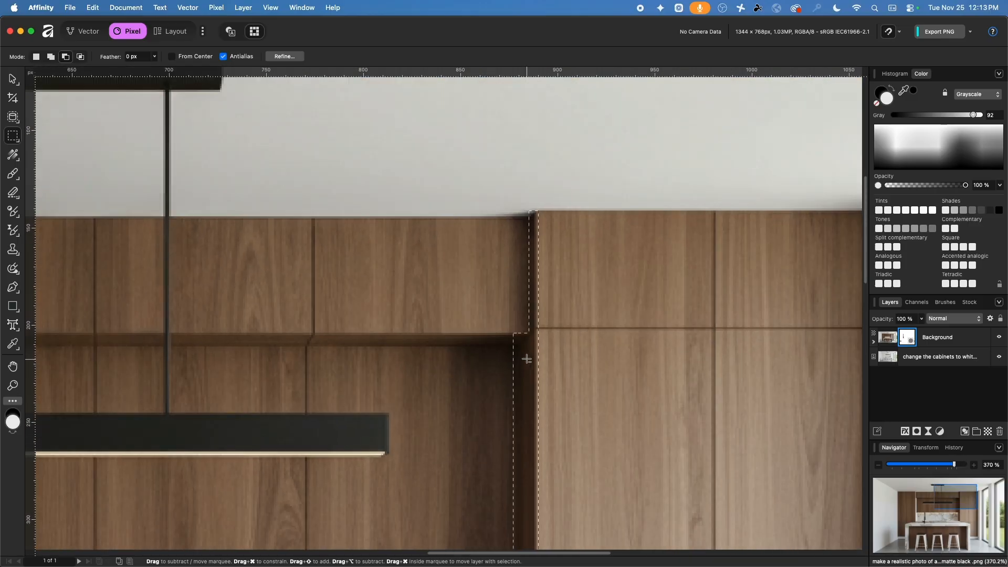
# Use the Freehand Selection Tool in polygonal subtract mode to trim the selection along the panel's slanted edge above the countertop
pyautogui.scroll(-3, 529, 360)
pyautogui.scroll(6, 454, 293)
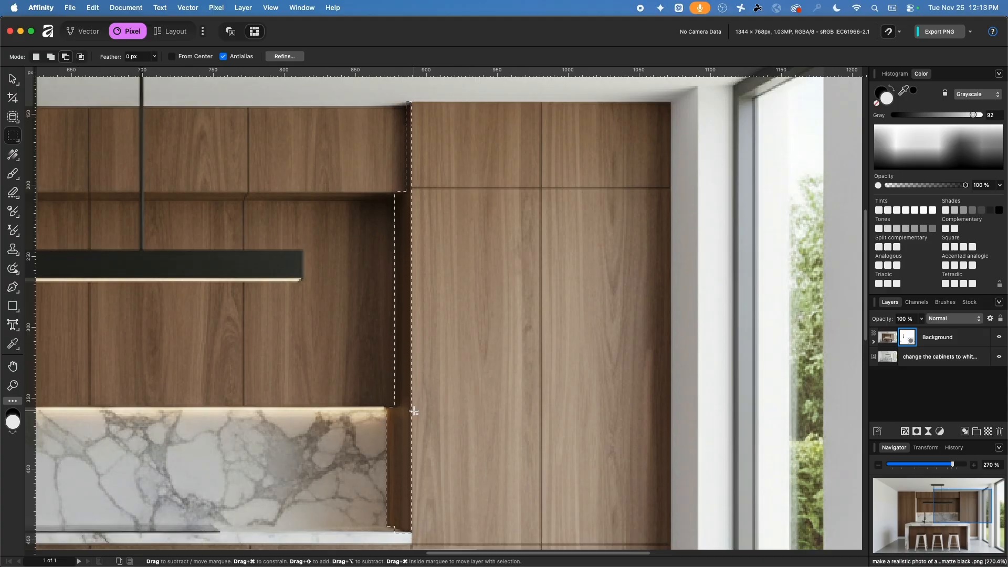
pyautogui.scroll(-5, 481, 281)
pyautogui.scroll(5, 481, 281)
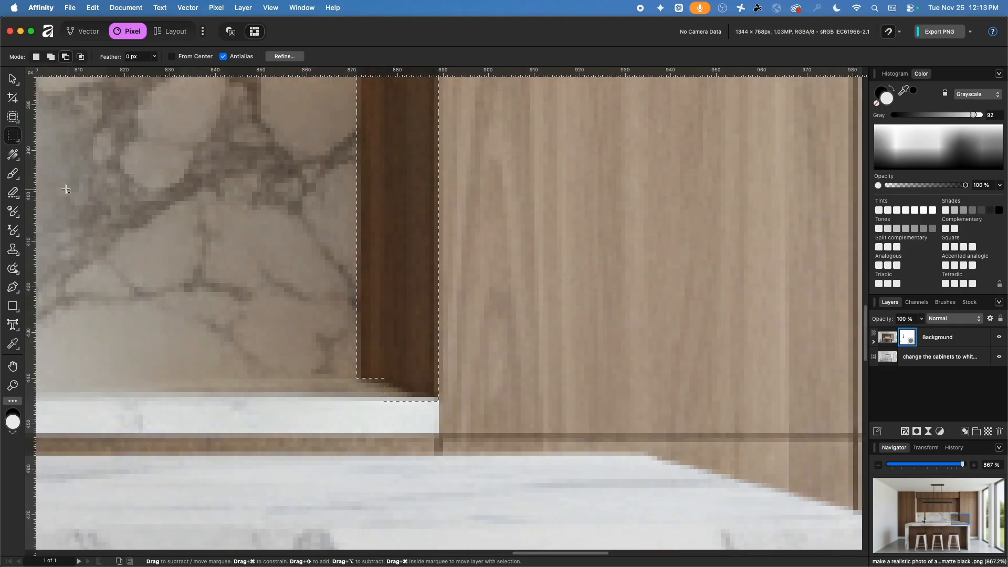
pyautogui.moveTo(13, 138); pyautogui.dragTo(55, 178)
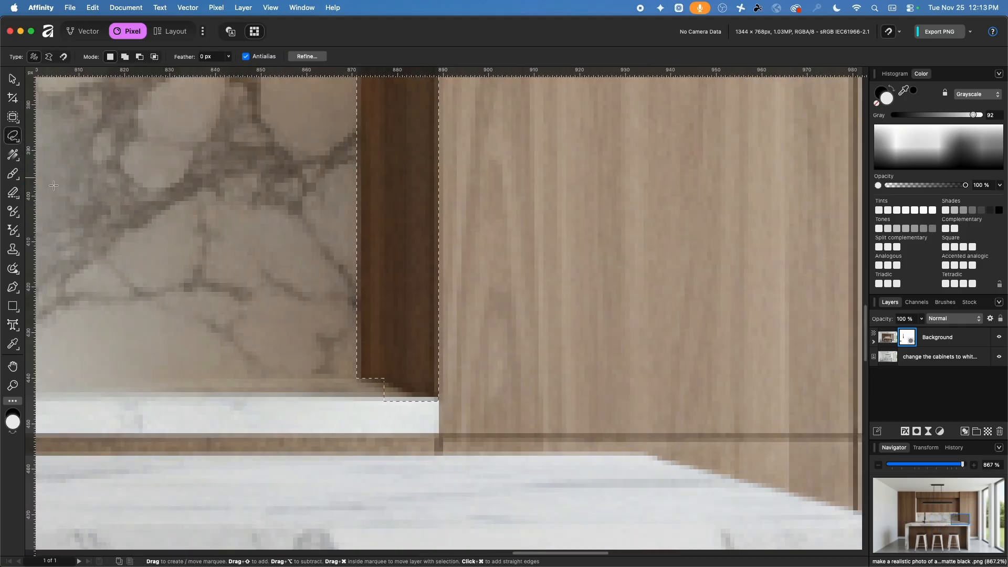
pyautogui.click(48, 57)
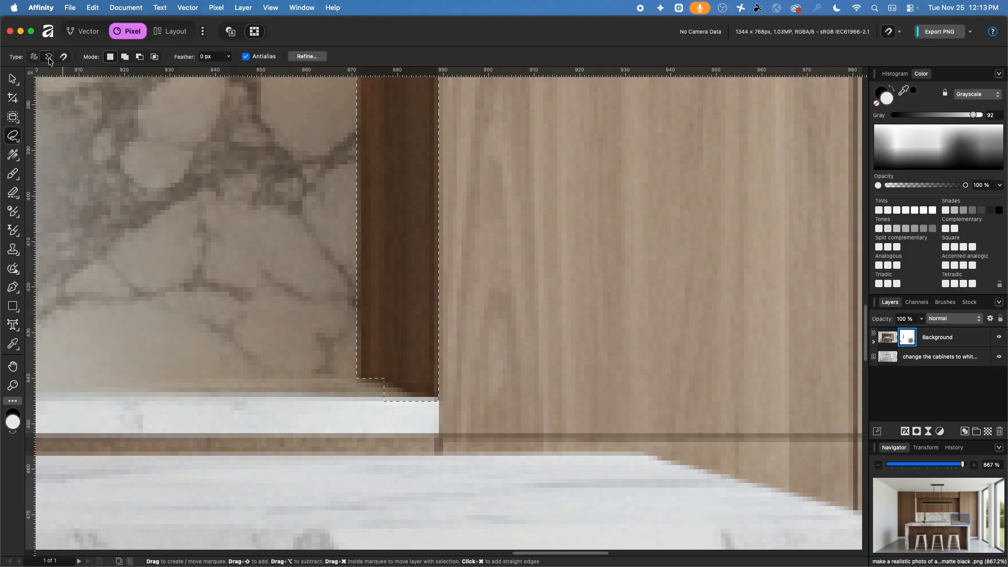
pyautogui.click(139, 56)
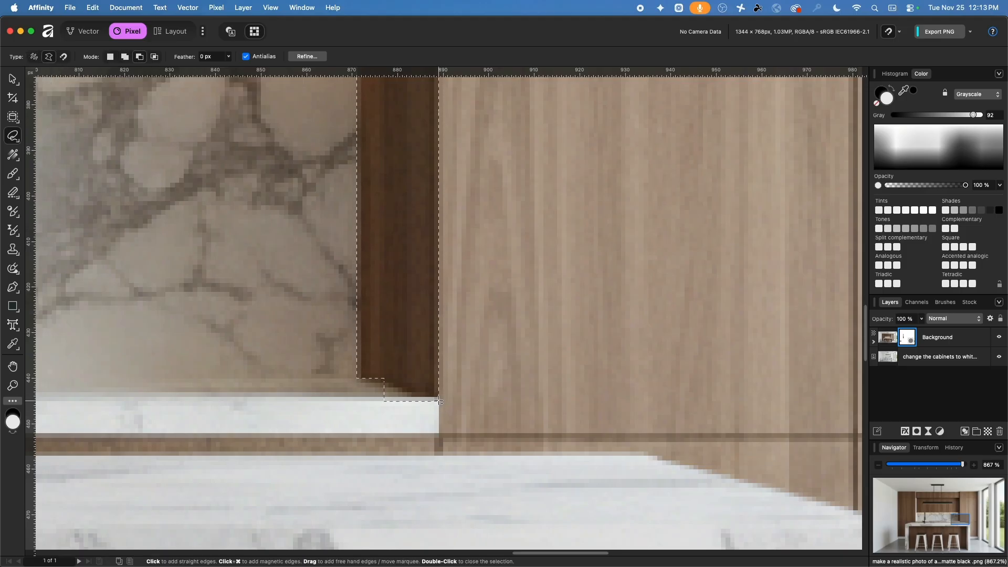
pyautogui.click(439, 402)
pyautogui.click(461, 437)
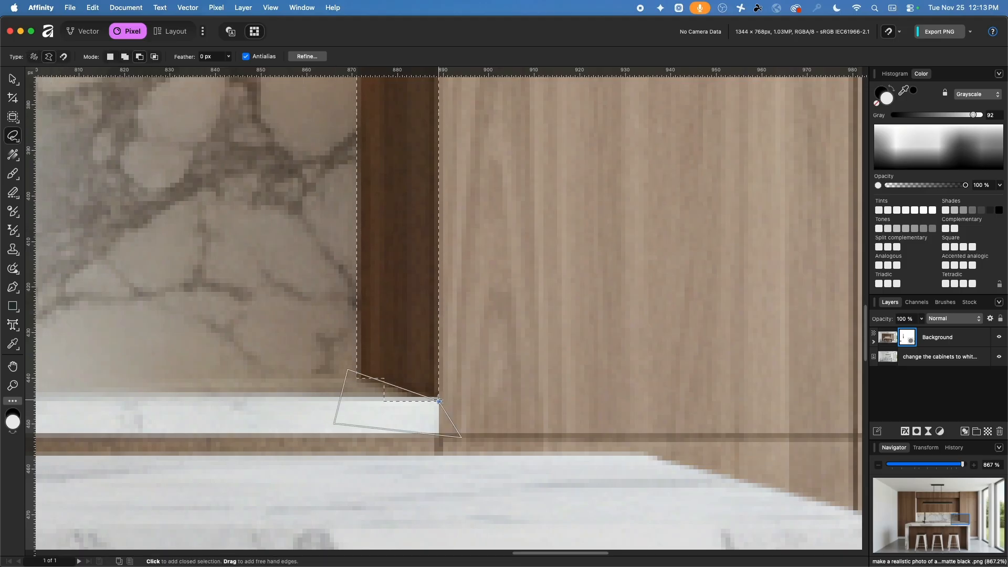
pyautogui.click(439, 401)
# Subtract polygonal wedges from the panel selection at the corner beneath the upper cabinet and at its top by the ceiling
pyautogui.scroll(15, 464, 319)
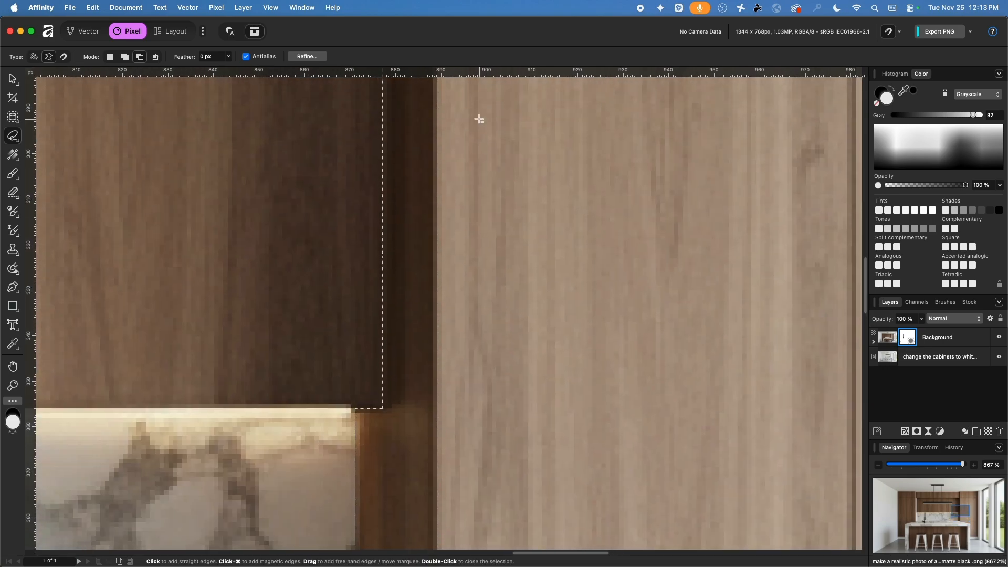
pyautogui.scroll(3, 464, 320)
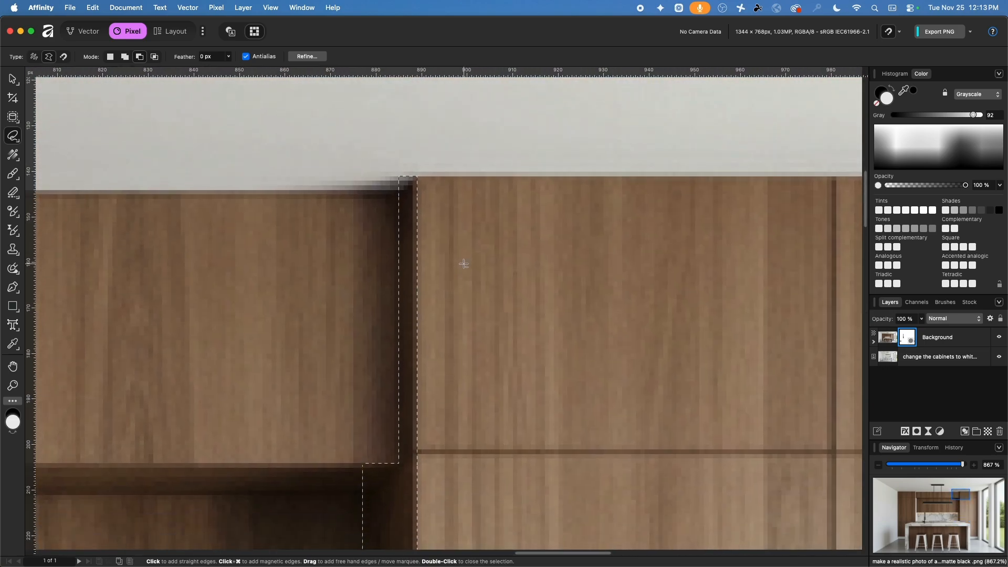
pyautogui.click(399, 467)
pyautogui.click(353, 504)
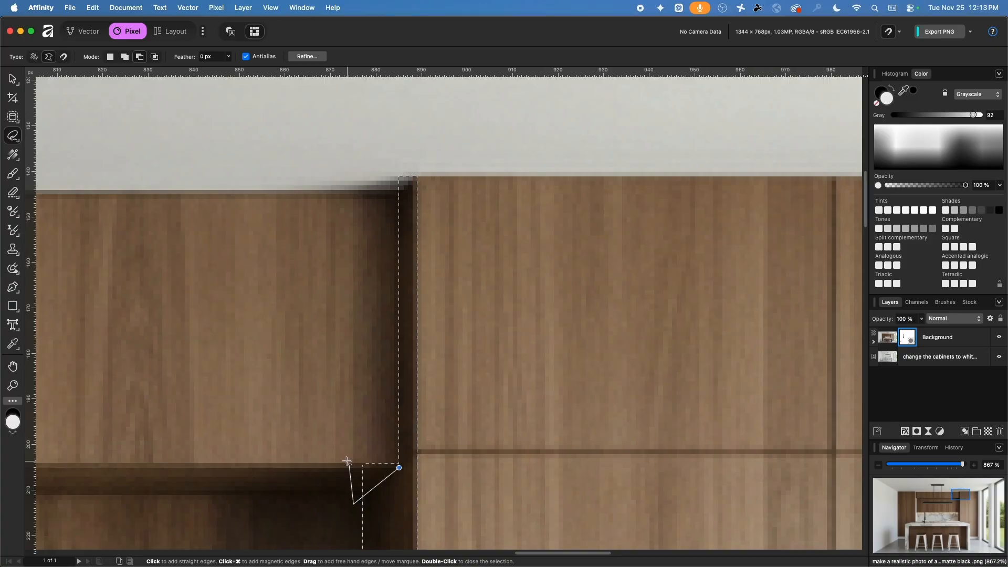
pyautogui.click(399, 467)
pyautogui.click(422, 171)
pyautogui.click(391, 203)
pyautogui.click(345, 144)
pyautogui.click(422, 172)
pyautogui.scroll(-6, 484, 264)
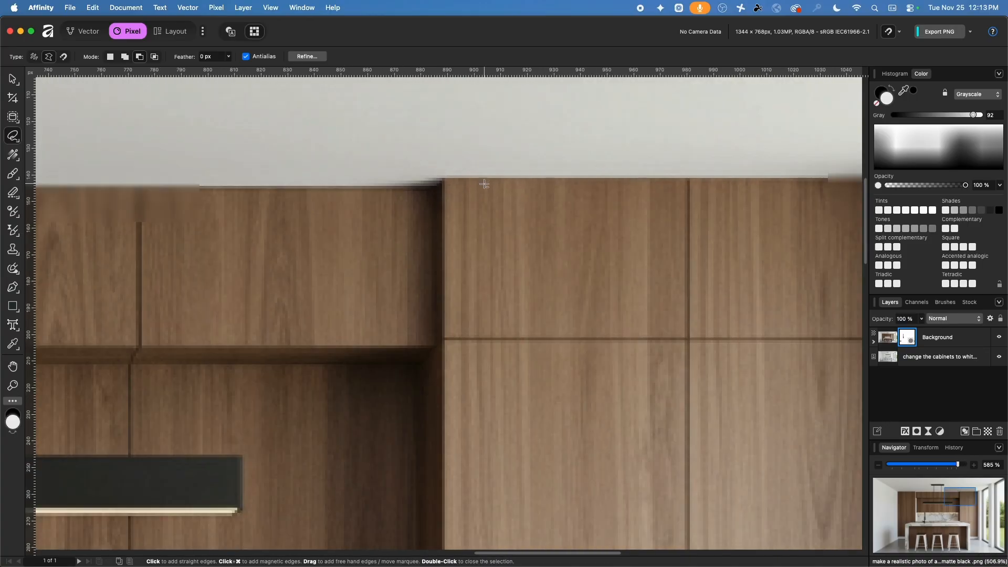
pyautogui.scroll(-5, 484, 264)
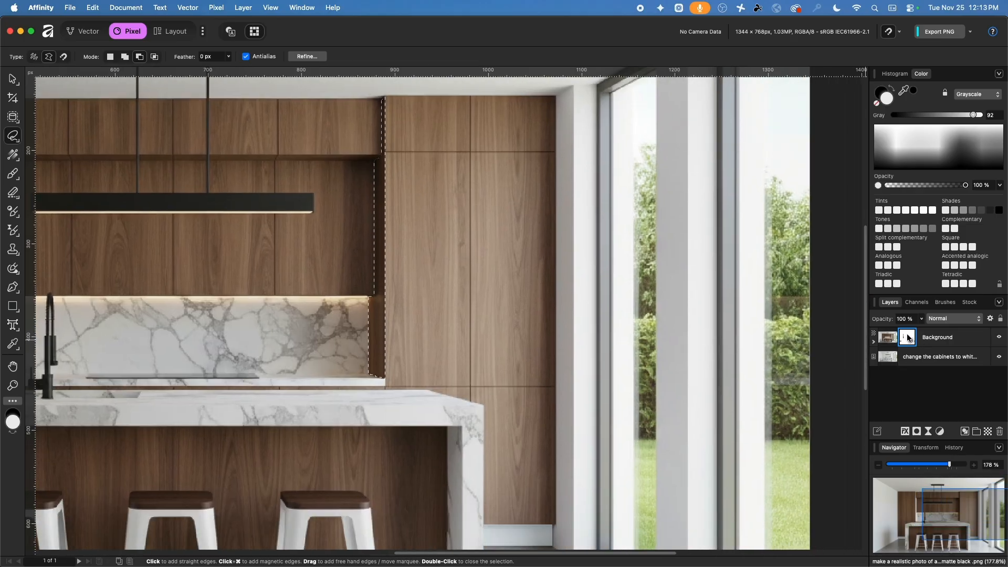
# Paint the newly selected side panel black on the Background layer's mask with the 37 px brush
pyautogui.click(12, 174)
pyautogui.press('x')
pyautogui.scroll(2, 348, 169)
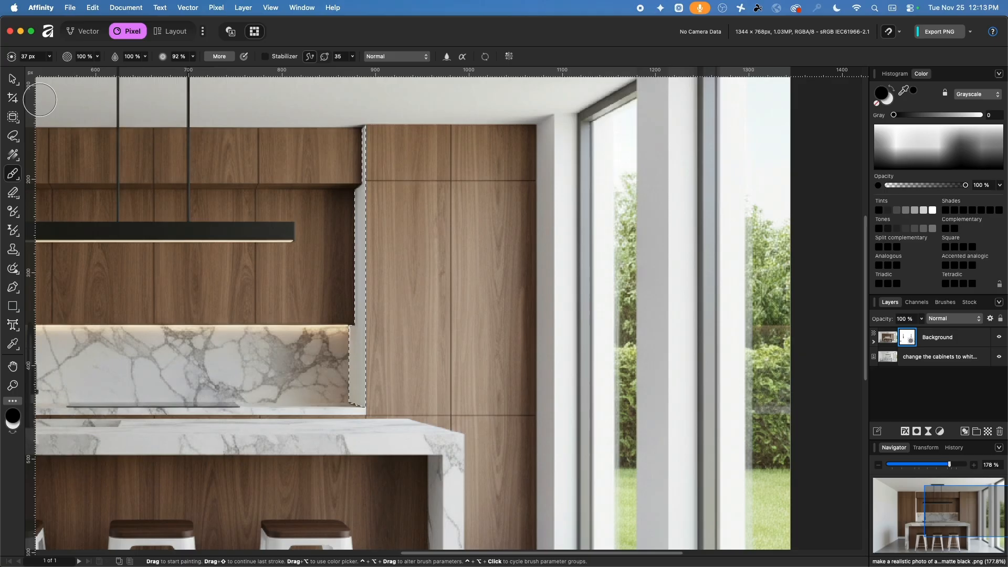
# Switch to the Object Selection Tool and deselect the masked side panel
pyautogui.click(12, 117)
pyautogui.click(12, 120)
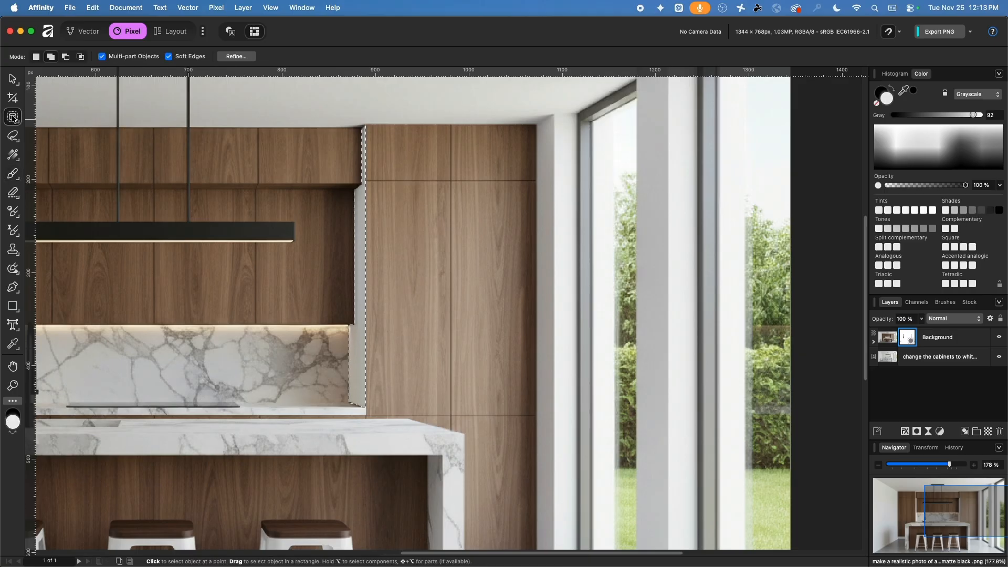
pyautogui.click(54, 117)
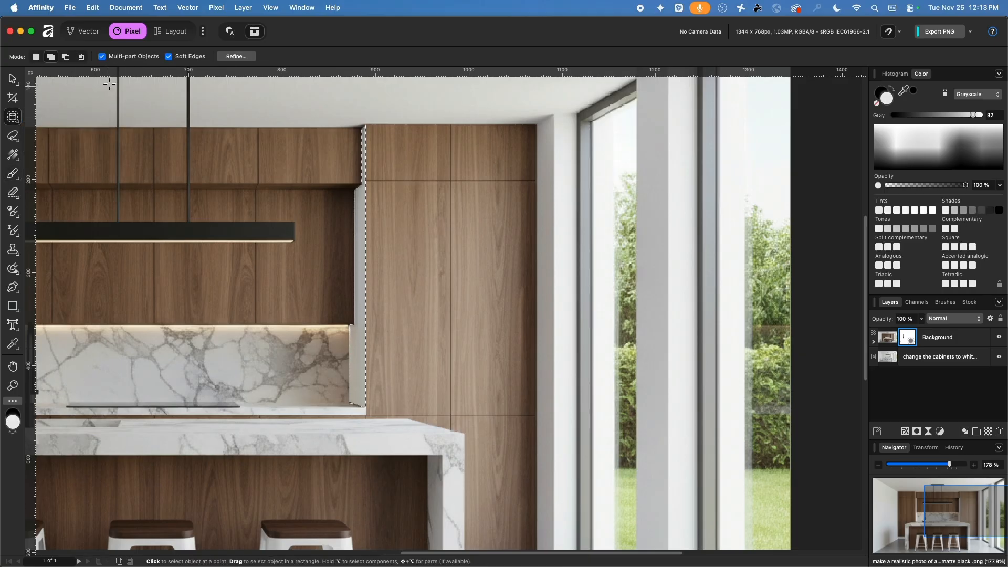
pyautogui.click(87, 7)
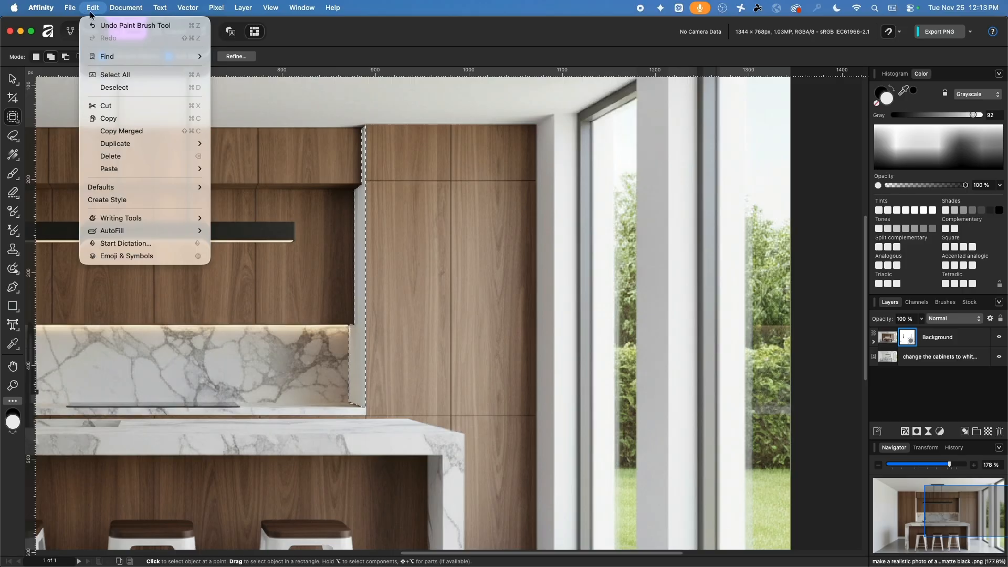
pyautogui.click(131, 88)
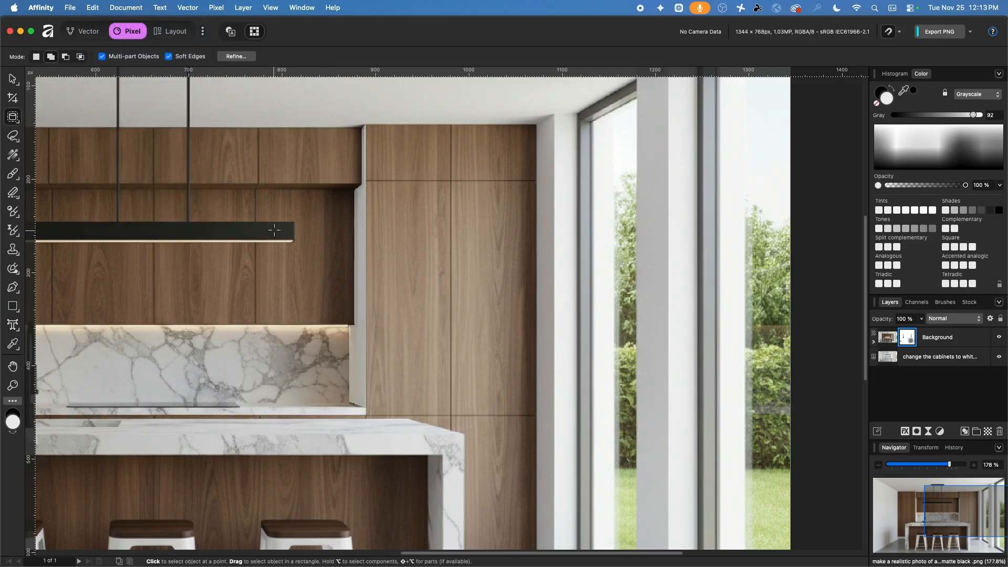
# Inspect the toe kicks at both ends of the island and the masked side panel's lower edge at the countertop
pyautogui.scroll(-5, 274, 230)
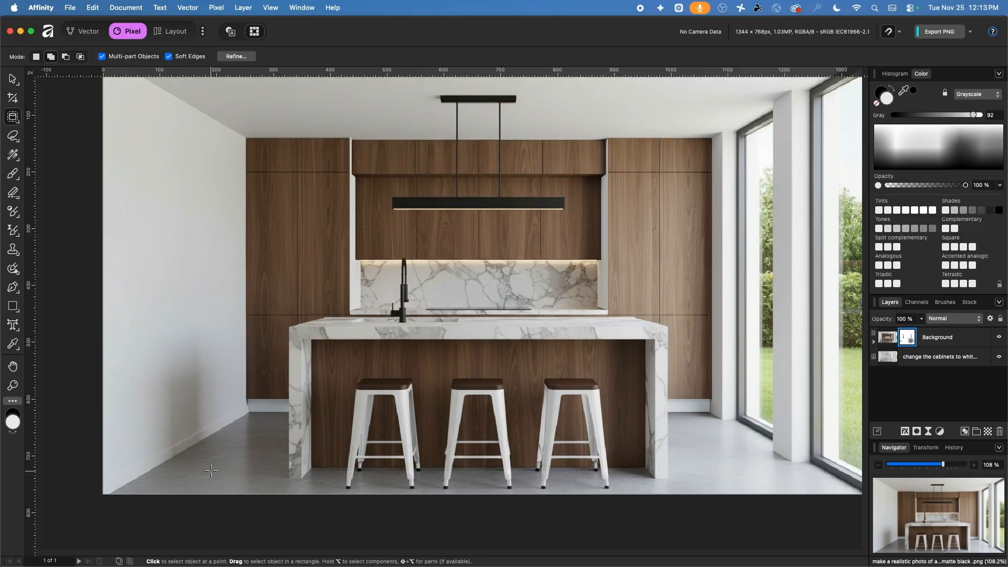
pyautogui.scroll(6, 211, 471)
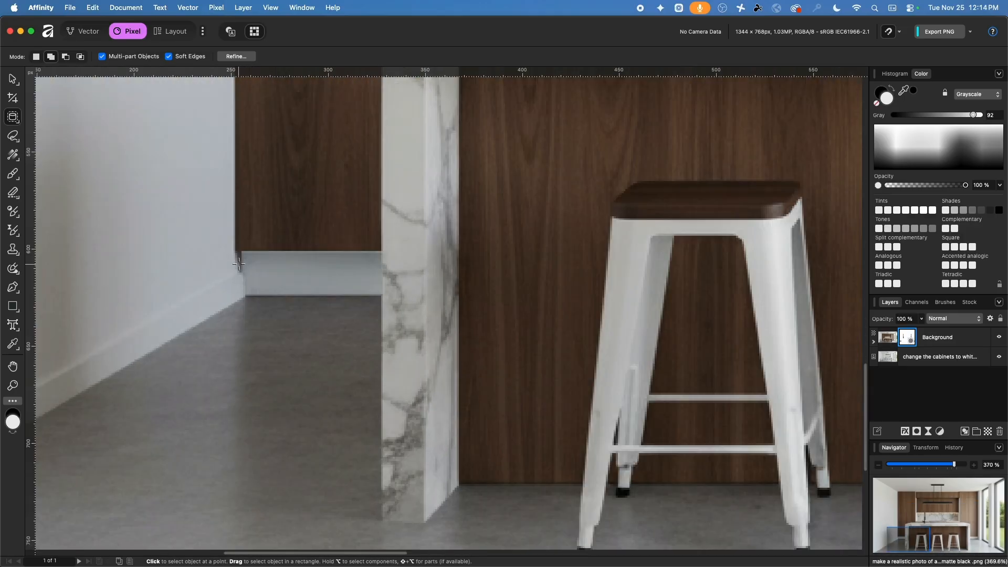
pyautogui.hscroll(10, 349, 230)
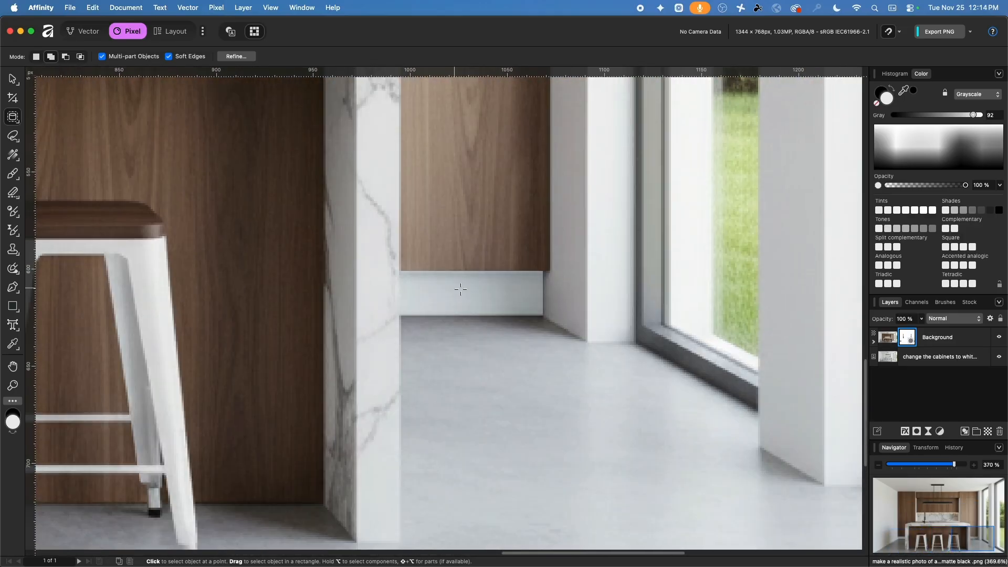
pyautogui.scroll(-4, 528, 306)
pyautogui.scroll(10, 441, 263)
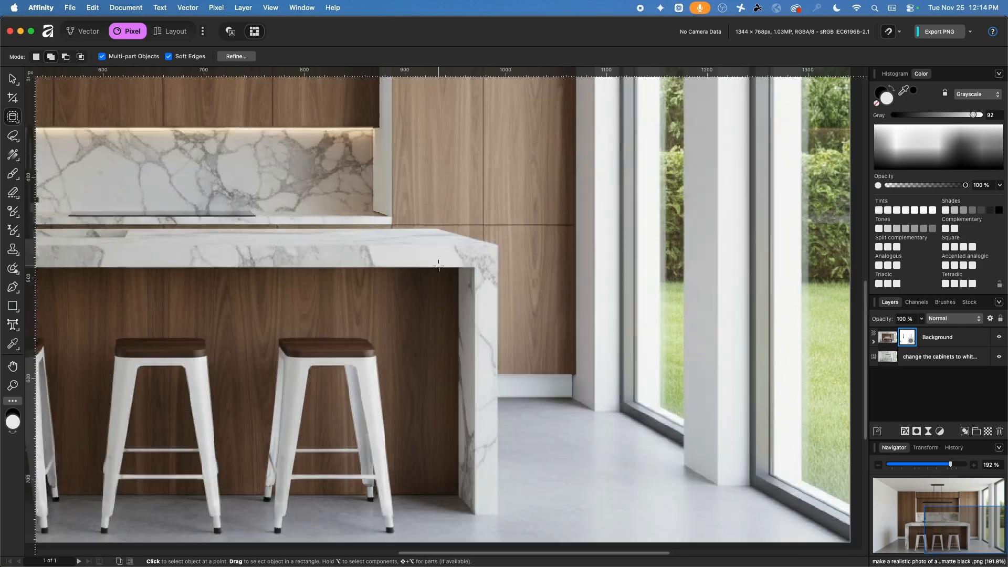
pyautogui.scroll(8, 474, 399)
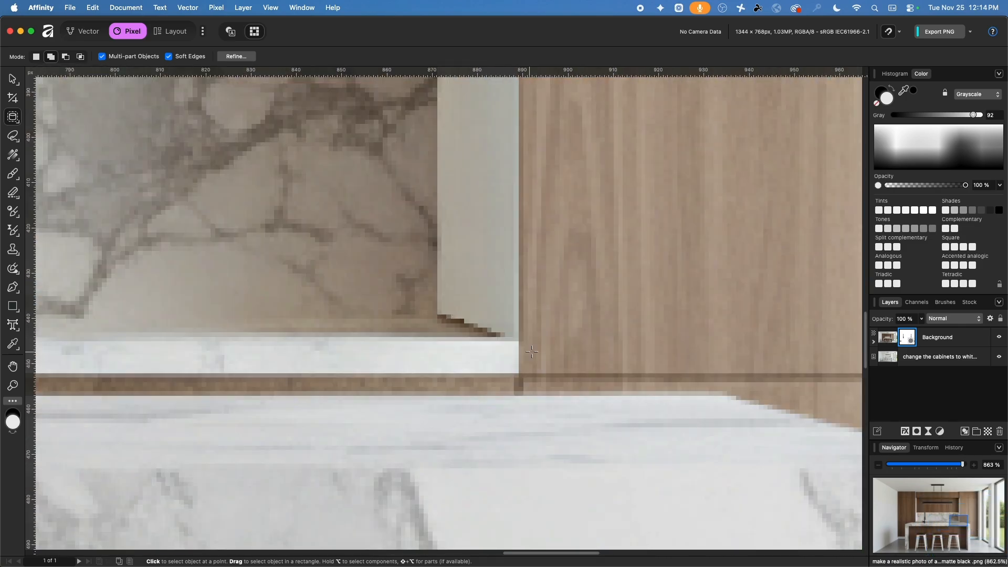
pyautogui.scroll(-8, 532, 352)
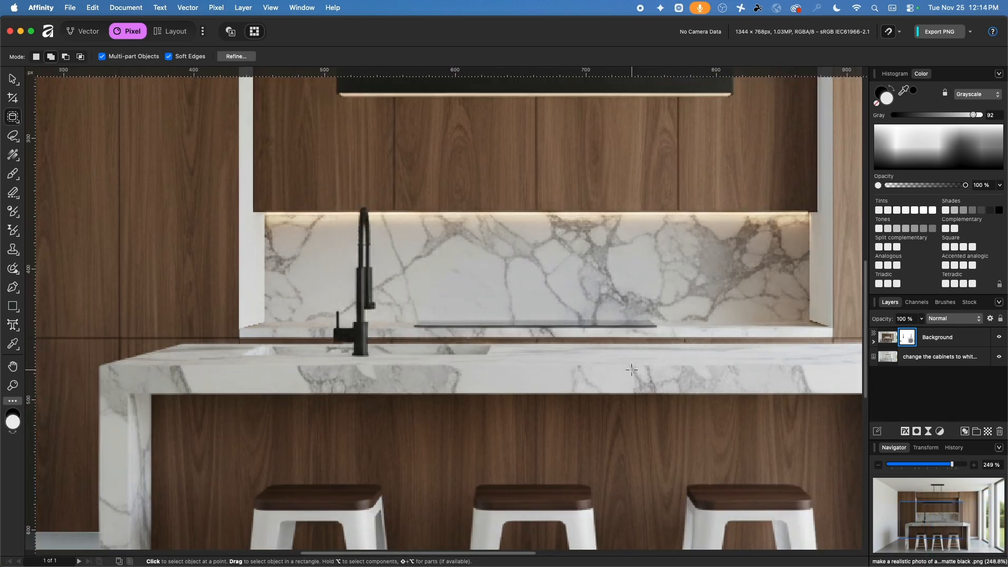
# Paint white on the Background layer's mask with a 10 px brush to trim the left side panel's top corner at the ceiling
pyautogui.scroll(10, 632, 370)
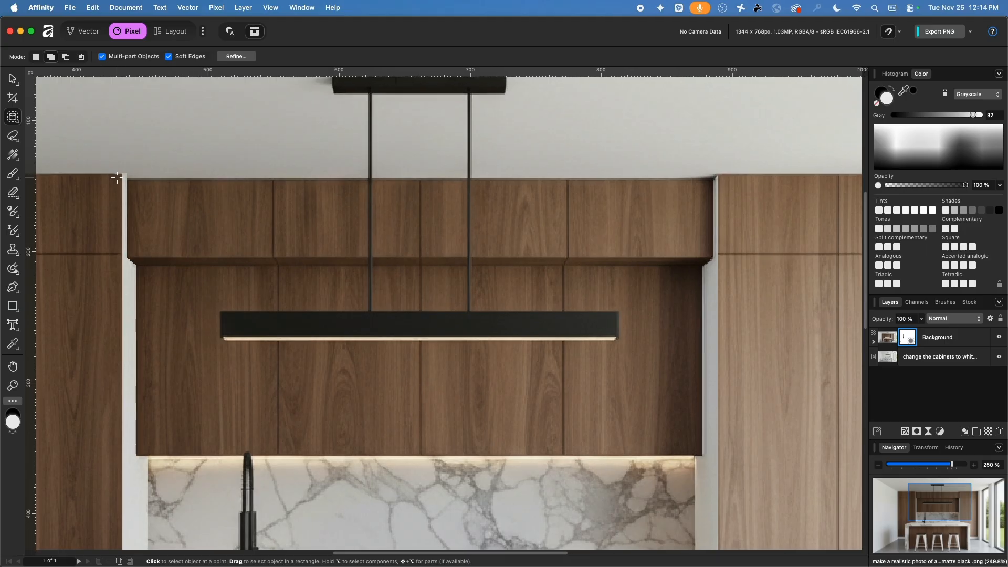
pyautogui.scroll(15, 120, 157)
pyautogui.moveTo(120, 156); pyautogui.dragTo(182, 197)
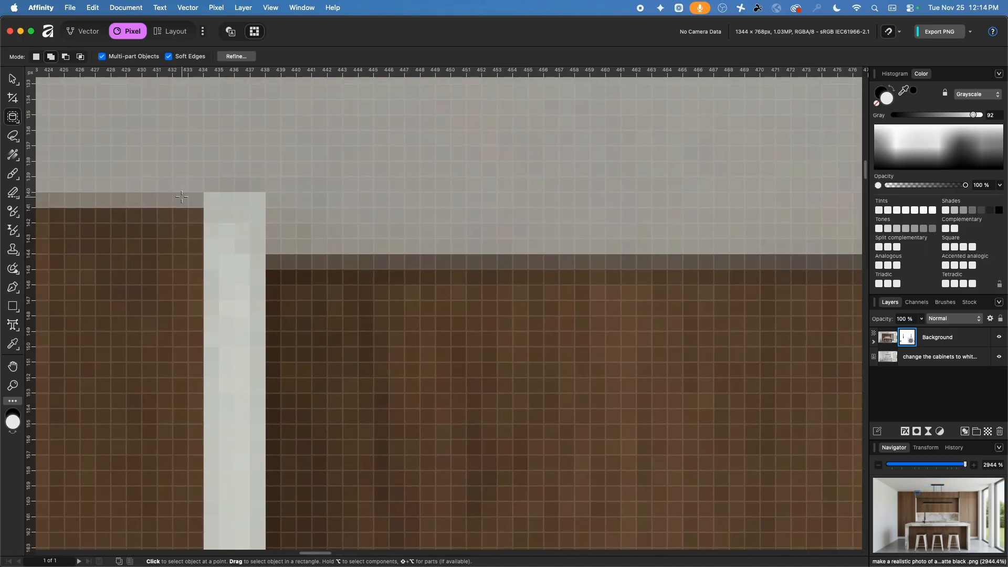
pyautogui.click(14, 173)
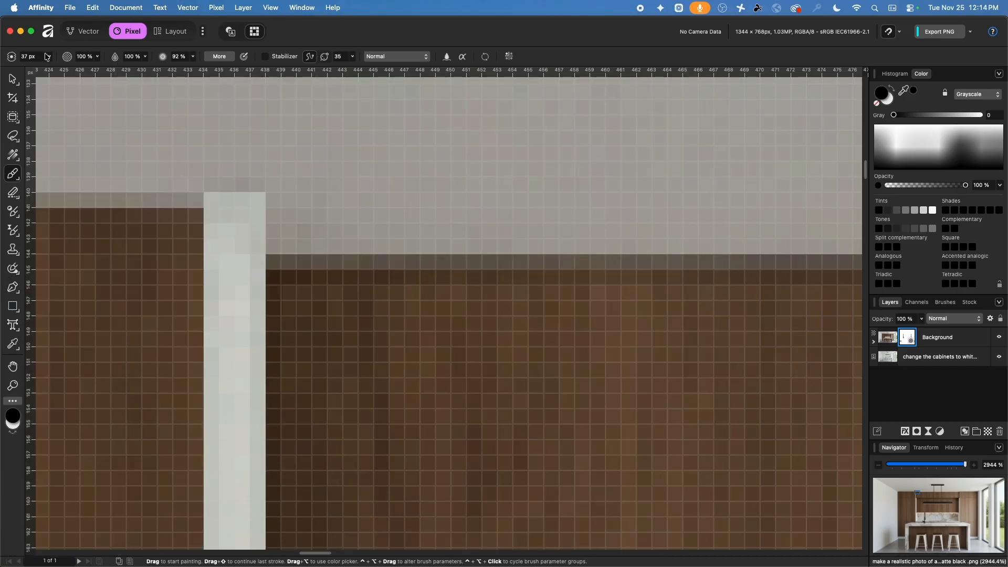
pyautogui.click(47, 56)
pyautogui.moveTo(45, 66); pyautogui.dragTo(29, 67)
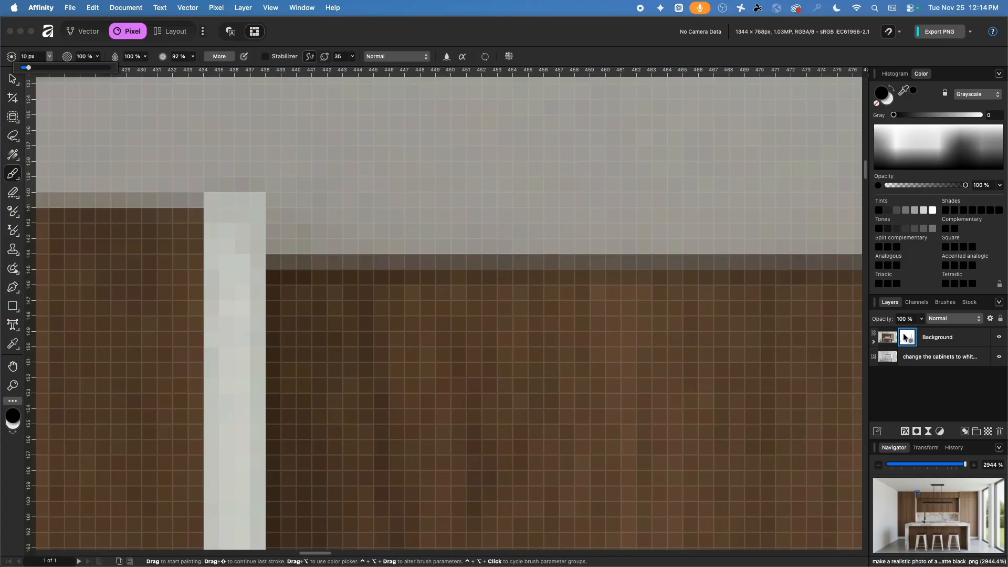
pyautogui.moveTo(273, 165); pyautogui.dragTo(341, 221)
pyautogui.press('super+z')
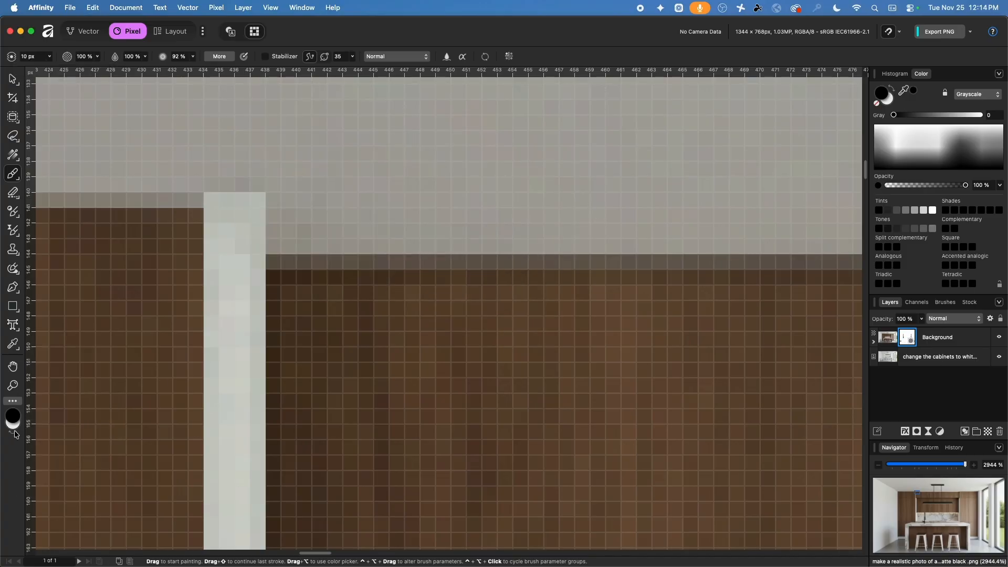
pyautogui.click(12, 434)
pyautogui.moveTo(317, 164)
pyautogui.mouseDown()
pyautogui.moveTo(268, 169)
pyautogui.moveTo(286, 181)
pyautogui.mouseUp()
pyautogui.press('super+z')
# Export the whole document as a 1344 × 768 px PNG with the document's pixel format and ICC profile
pyautogui.scroll(-10, 612, 241)
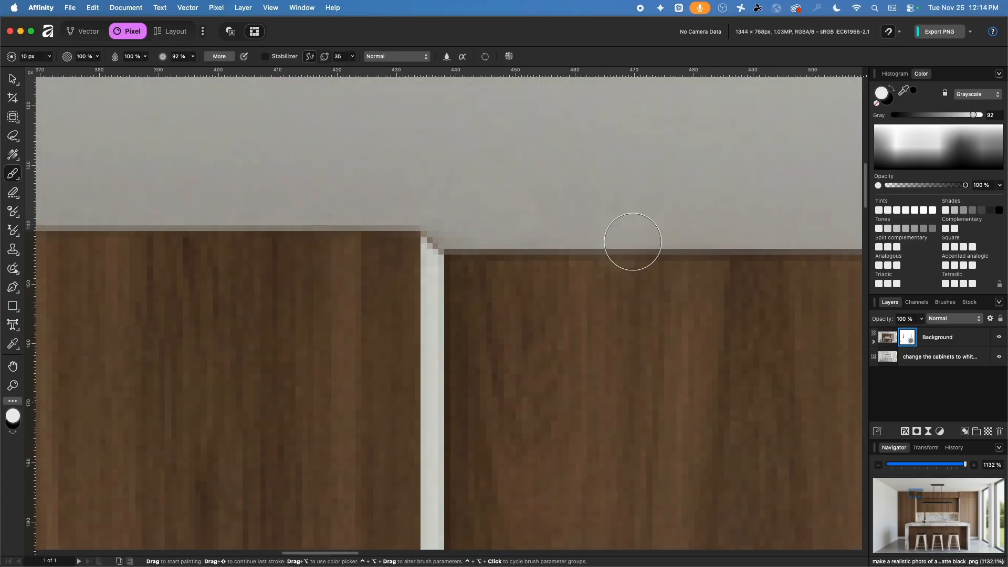
pyautogui.scroll(-5, 270, 223)
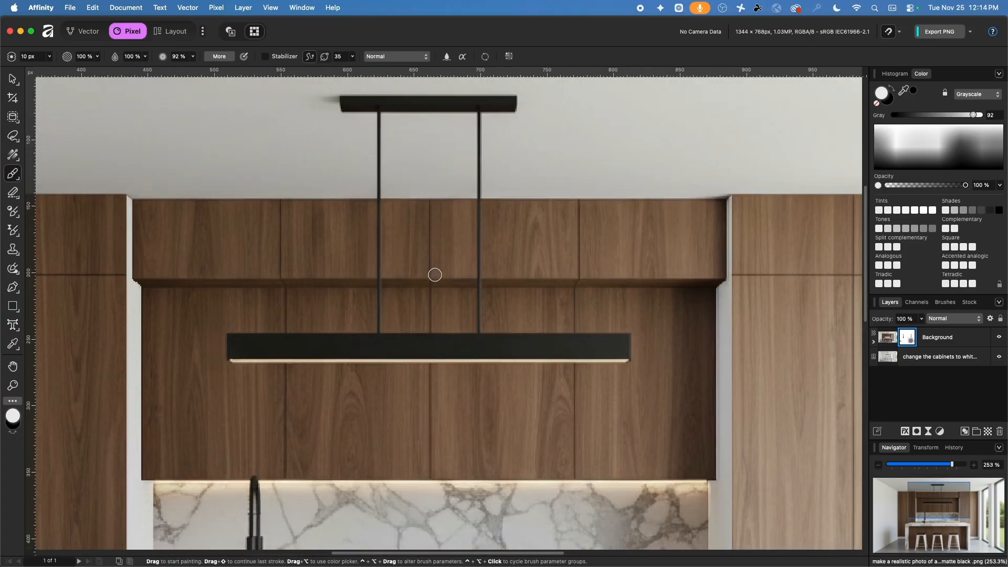
pyautogui.scroll(-3, 434, 274)
pyautogui.scroll(-5, 374, 194)
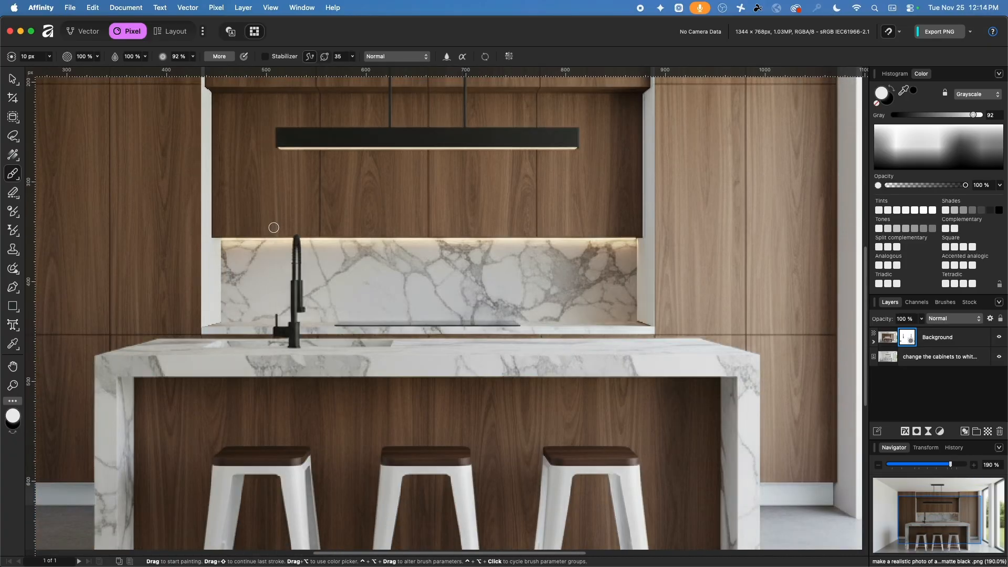
pyautogui.click(72, 6)
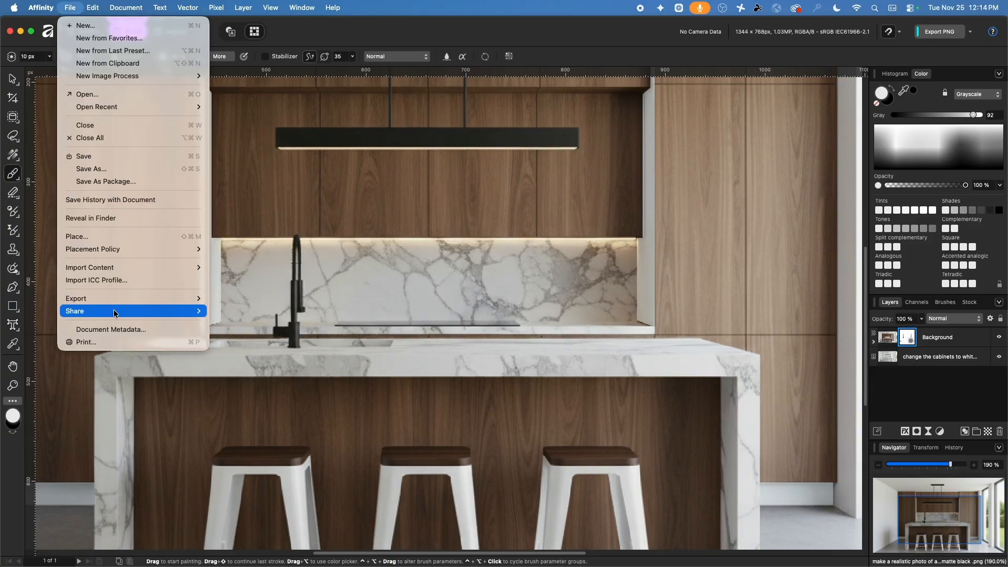
pyautogui.moveTo(119, 300)
pyautogui.click(226, 298)
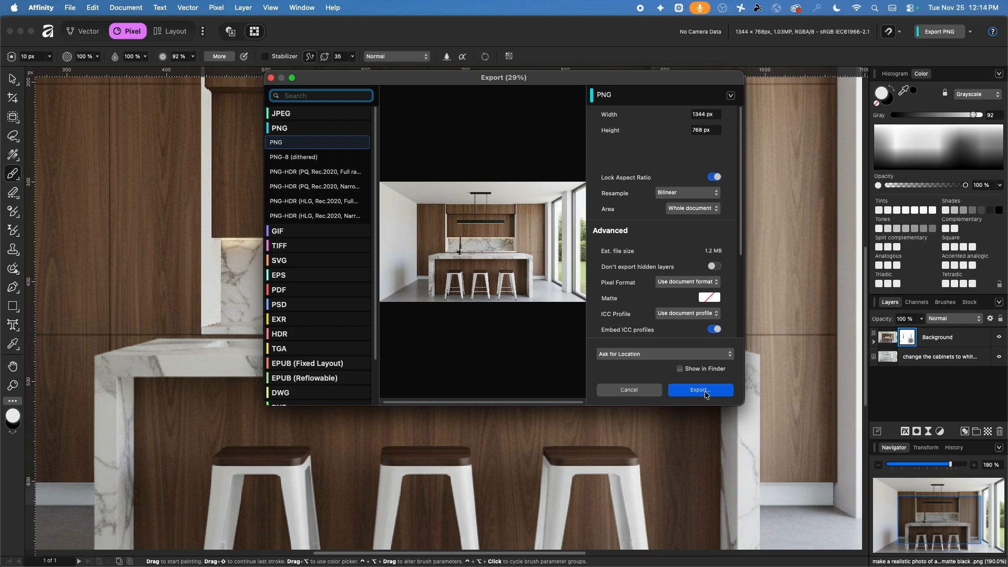
pyautogui.click(706, 392)
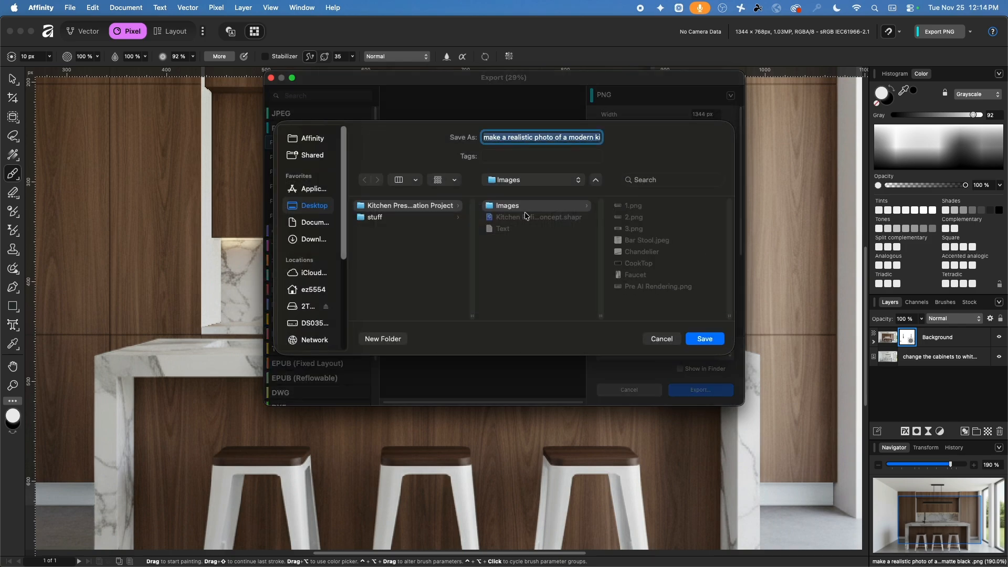
# Save the exported image in the Images folder as AI Rendering Composite
pyautogui.click(518, 208)
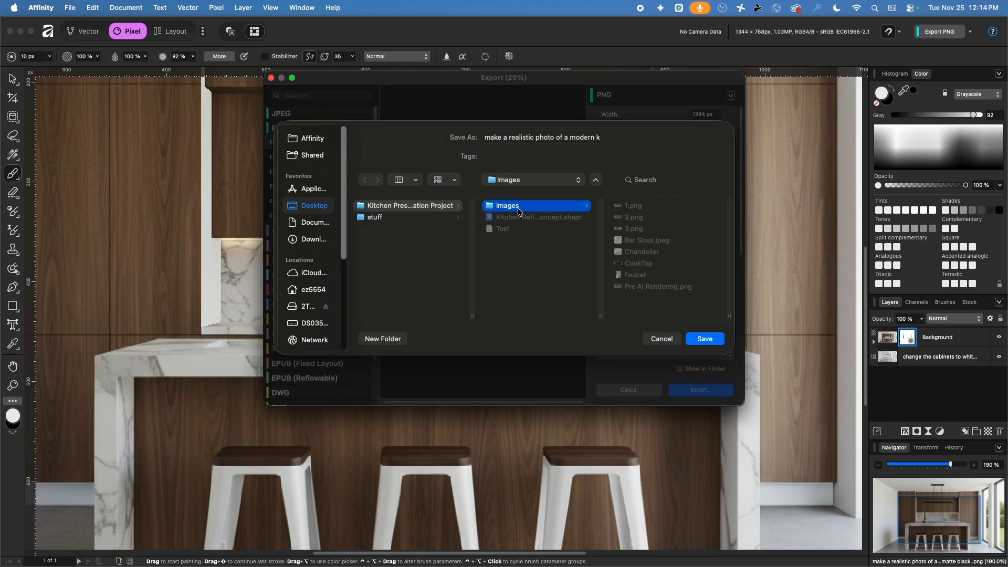
pyautogui.tripleClick(532, 140)
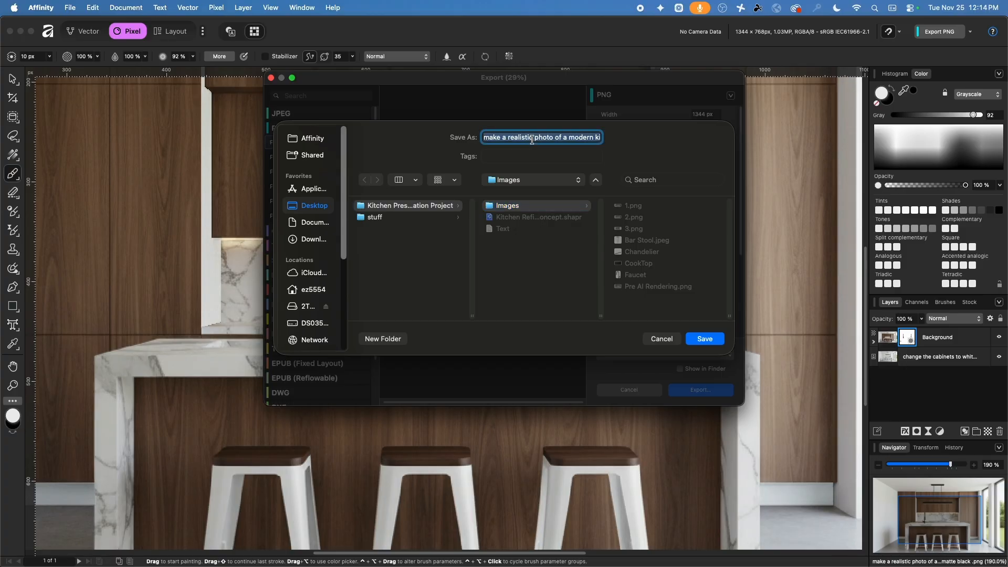
pyautogui.write('A')
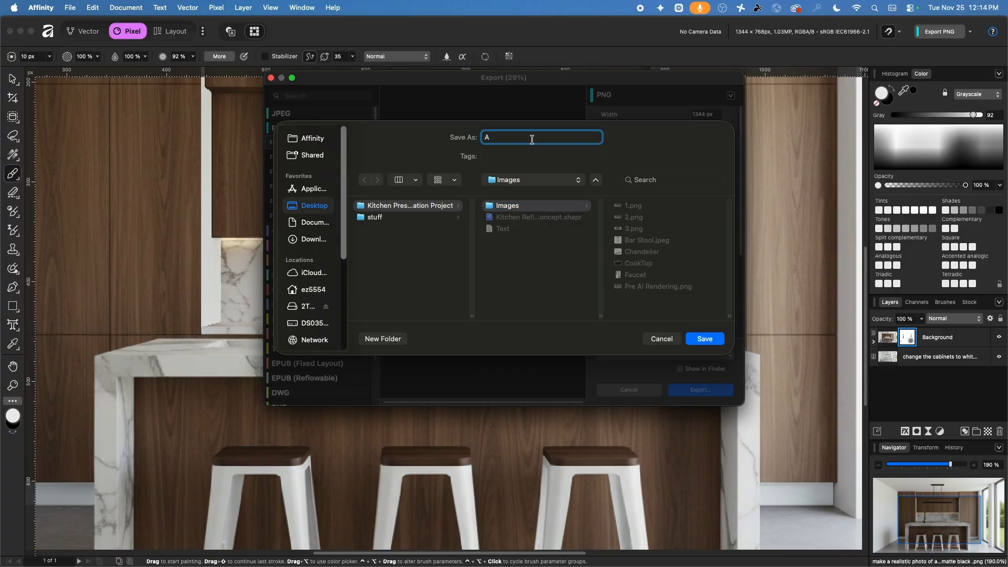
pyautogui.write('I REn')
pyautogui.press('BackSpace')
pyautogui.write('endering Composite')
pyautogui.press('Return')
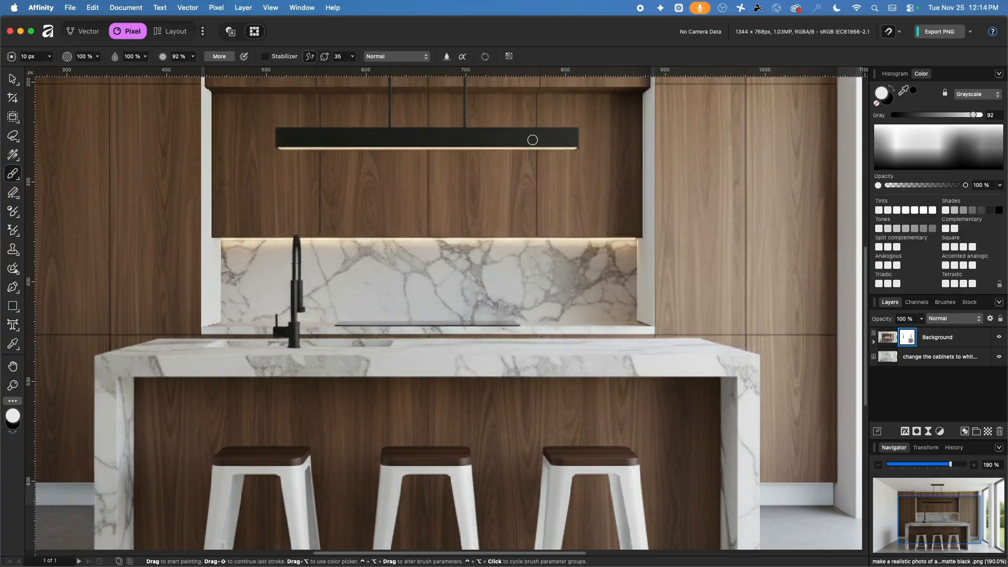
# Switch to Vizcom in Chrome and upload AI Rendering Composite.png from the Images folder to the Kitchen Rendering workbench
pyautogui.press('super+Tab')
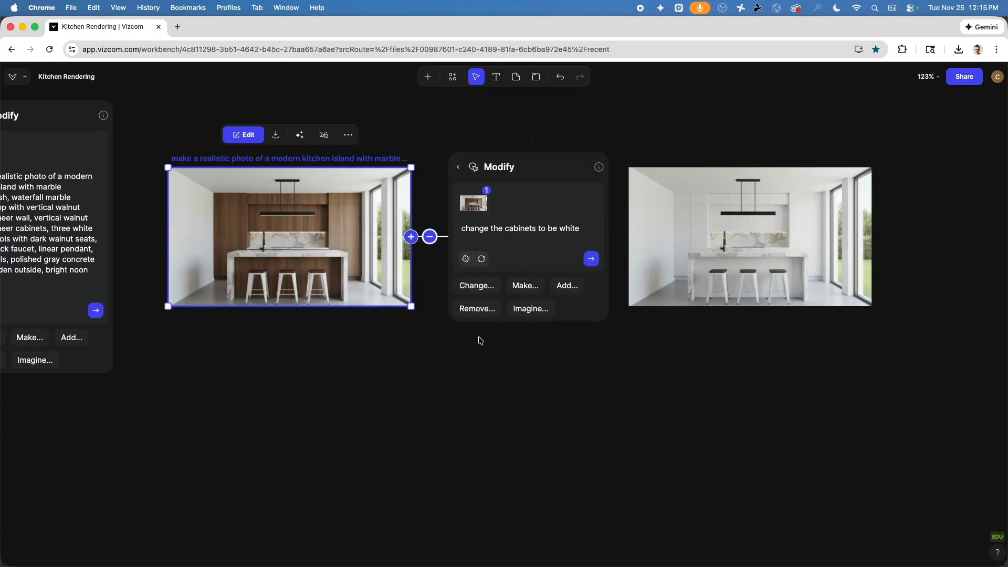
pyautogui.click(360, 371)
pyautogui.keyDown('ctrl'); pyautogui.scroll(-1, 341, 337); pyautogui.keyUp('ctrl')
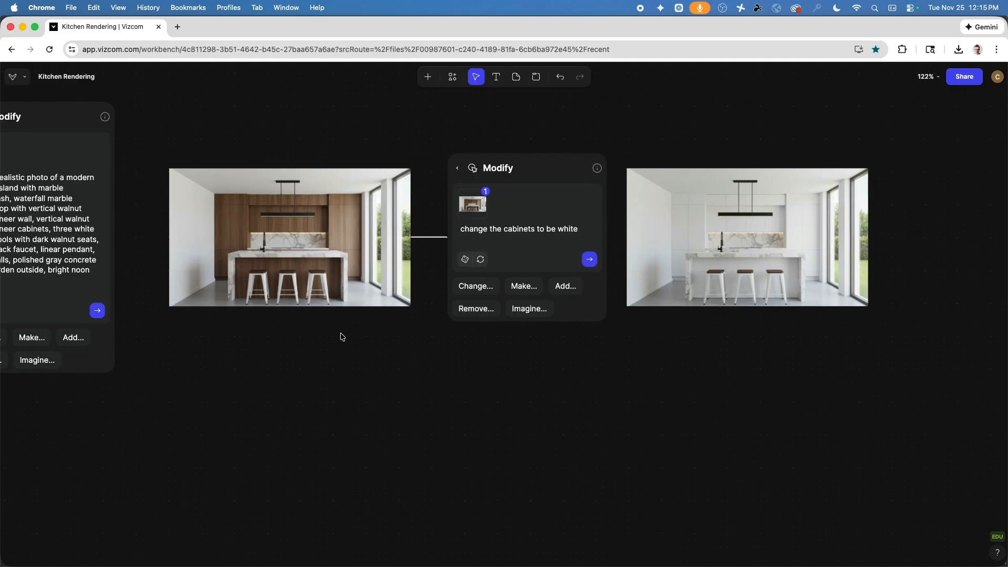
pyautogui.keyDown('ctrl'); pyautogui.scroll(-1, 341, 336); pyautogui.keyUp('ctrl')
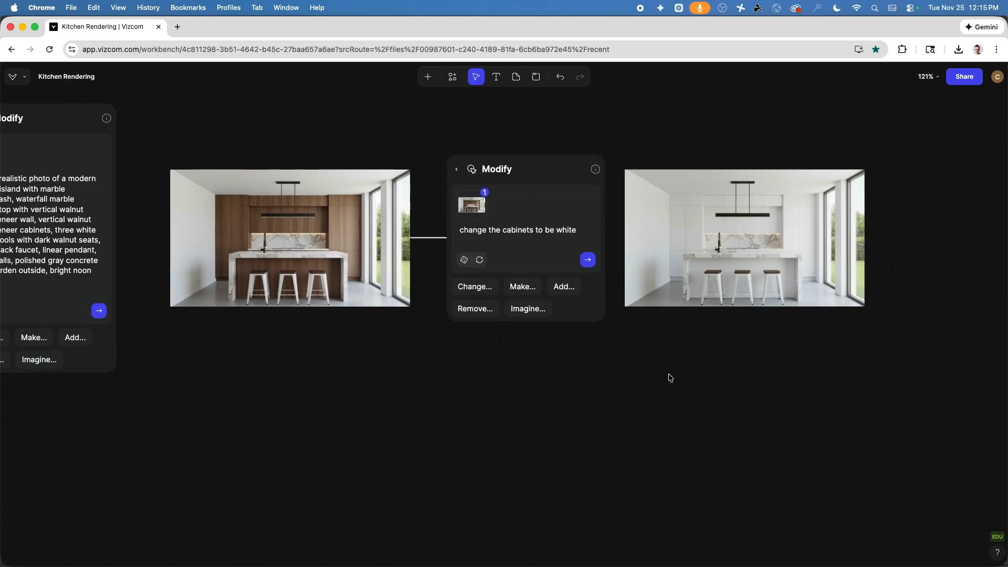
pyautogui.scroll(-8, 530, 373)
pyautogui.moveTo(757, 336); pyautogui.dragTo(421, 317, button='middle')
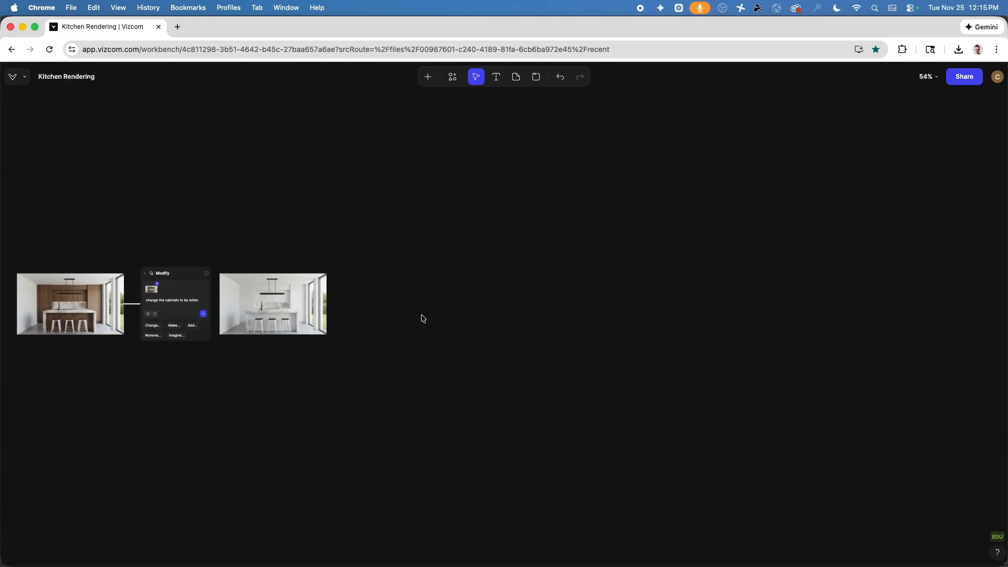
pyautogui.scroll(8, 422, 319)
pyautogui.hscroll(-4, 415, 307)
pyautogui.click(428, 77)
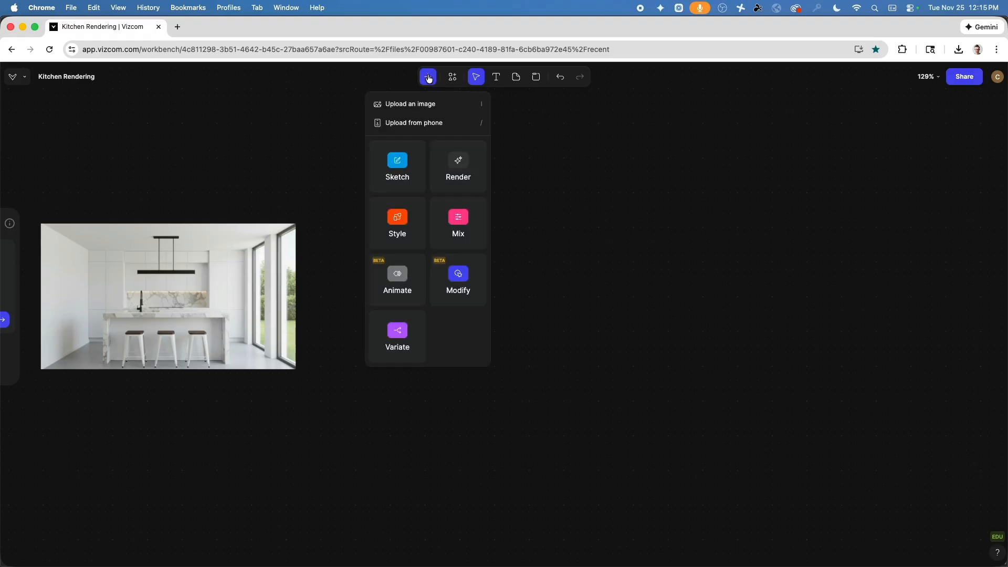
pyautogui.click(420, 105)
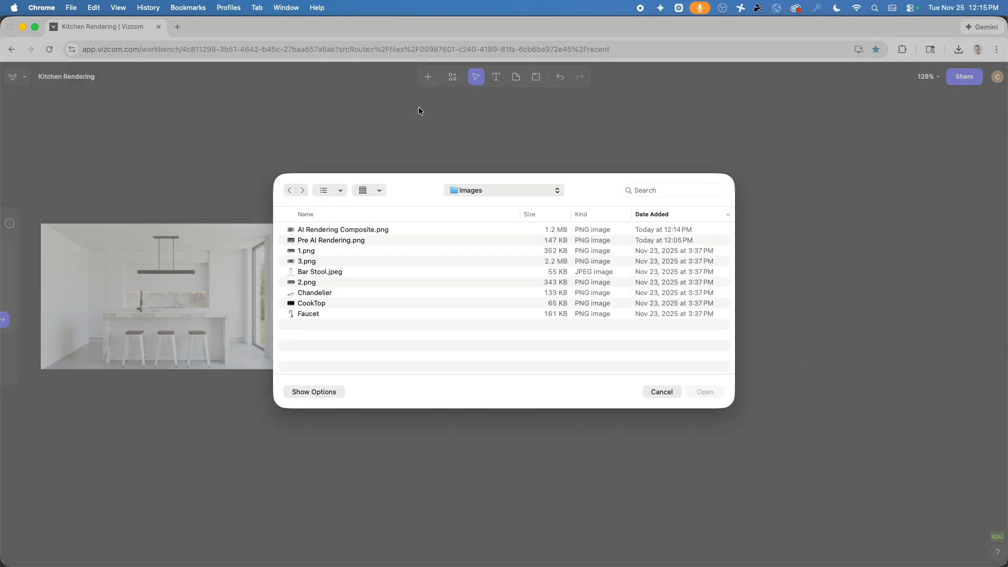
pyautogui.click(364, 231)
pyautogui.click(706, 392)
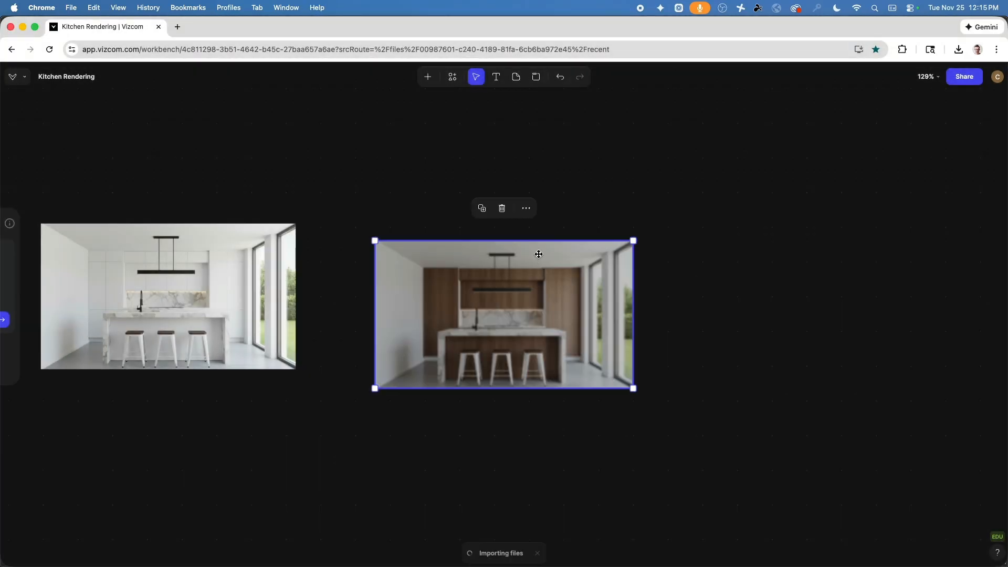
# Move the uploaded composite image closer to the white kitchen rendering on the workbench
pyautogui.moveTo(500, 315); pyautogui.dragTo(469, 297)
pyautogui.keyDown('ctrl'); pyautogui.scroll(1, 644, 300); pyautogui.keyUp('ctrl')
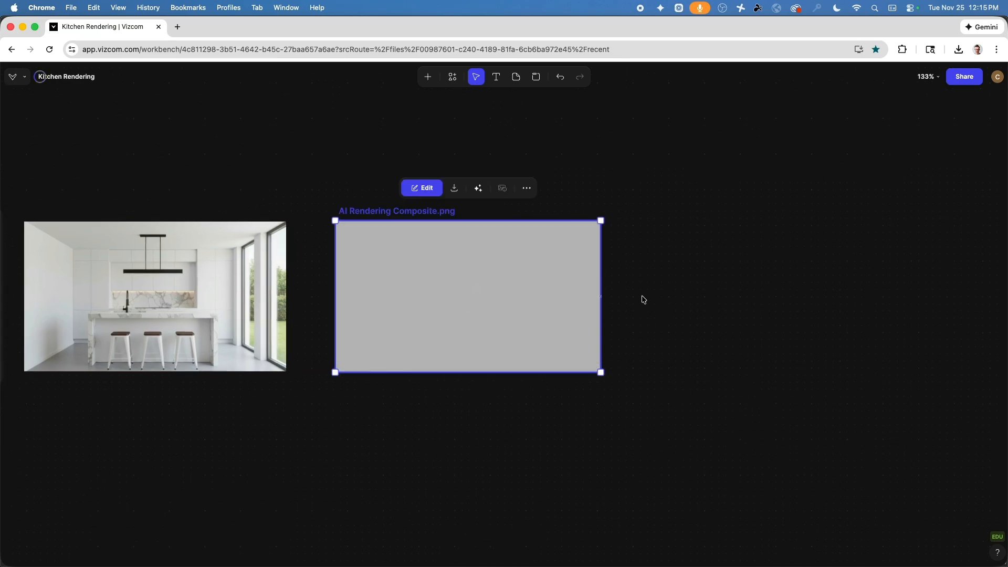
pyautogui.keyDown('ctrl'); pyautogui.scroll(5, 644, 300); pyautogui.keyUp('ctrl')
# Open the composite image for editing and run Enhance on its image layer
pyautogui.doubleClick(477, 275)
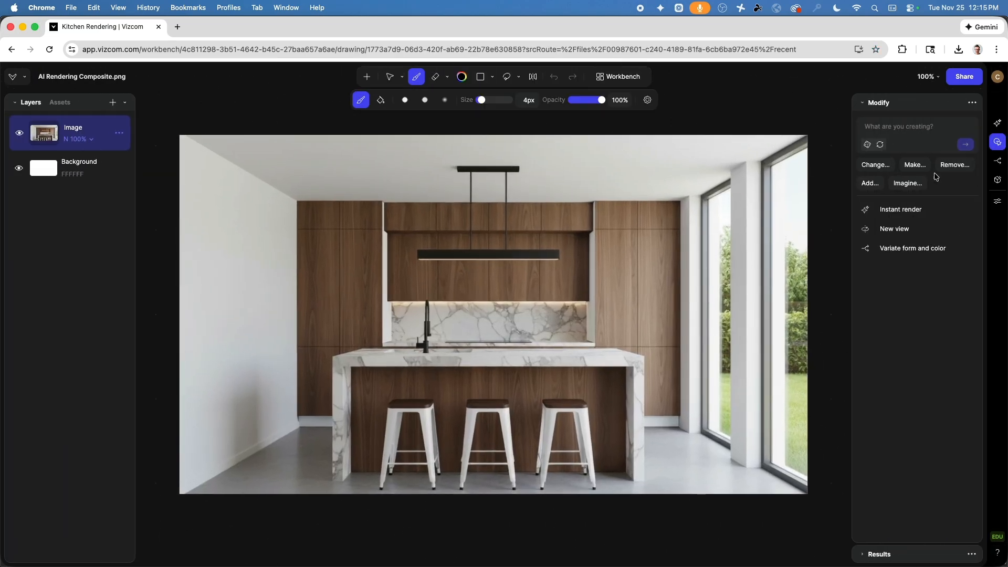
pyautogui.click(998, 203)
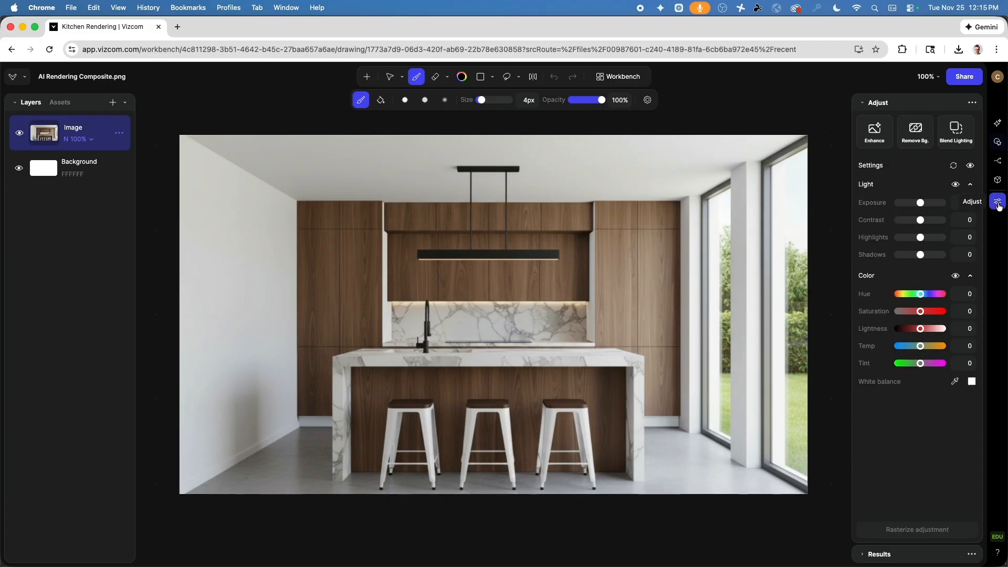
pyautogui.click(882, 134)
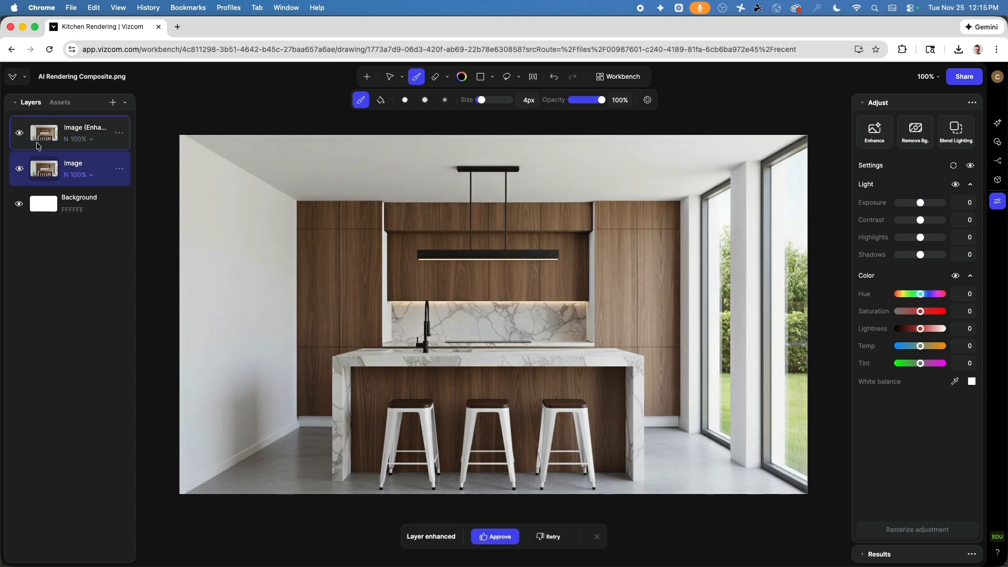
# Compare the upper cabinets and pendant light with the enhanced layer hidden and shown
pyautogui.keyDown('ctrl'); pyautogui.scroll(5, 660, 215); pyautogui.keyUp('ctrl')
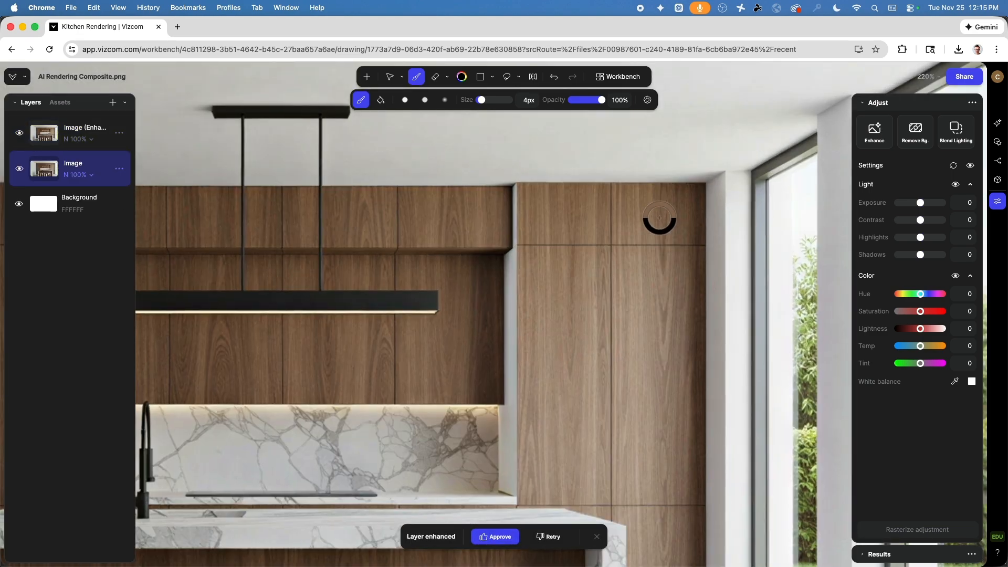
pyautogui.click(20, 134)
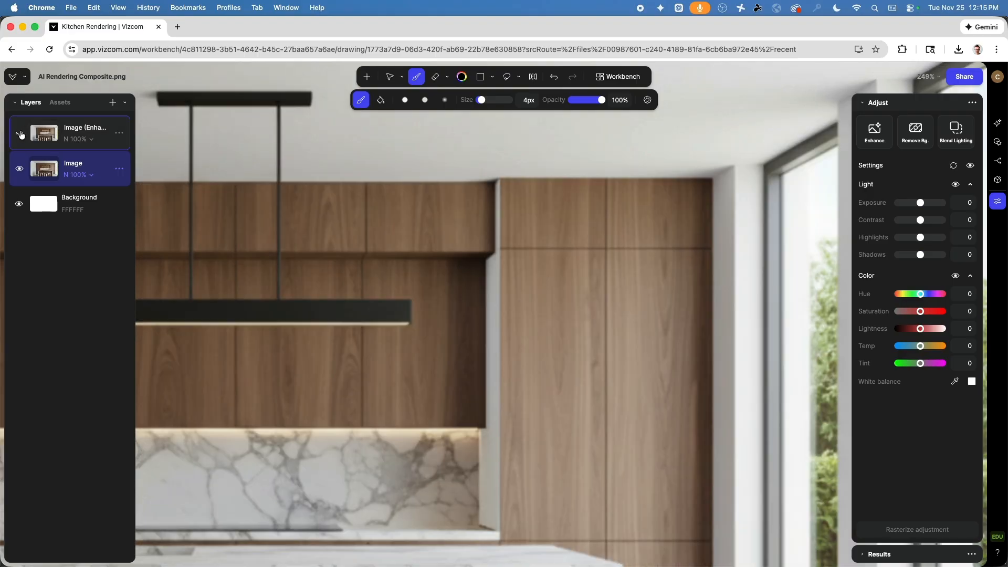
pyautogui.click(20, 134)
pyautogui.click(20, 134)
pyautogui.click(19, 133)
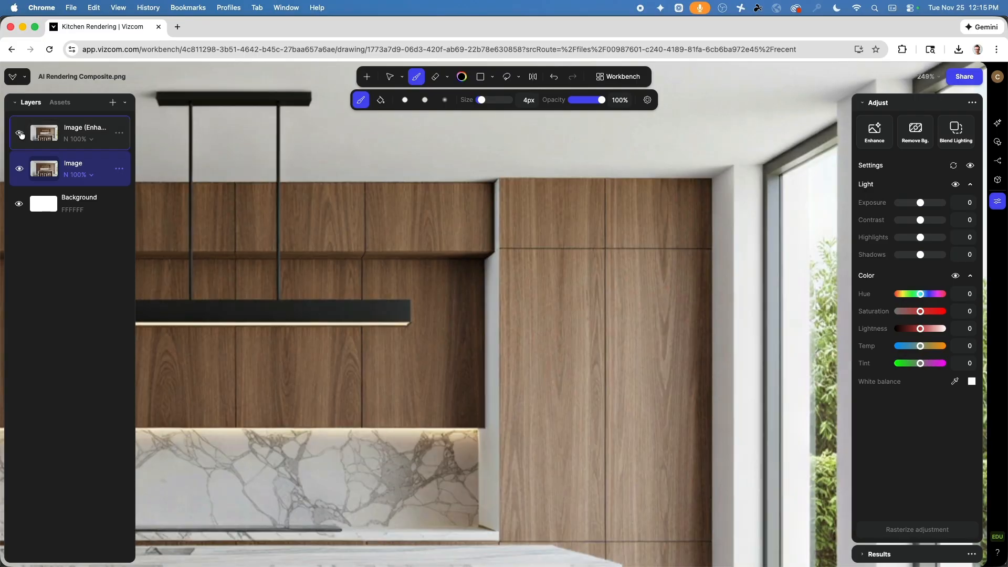
pyautogui.click(20, 133)
pyautogui.click(19, 134)
# Compare the marble backsplash beneath the under-cabinet light with the enhanced layer hidden and shown
pyautogui.keyDown('ctrl'); pyautogui.scroll(-5, 400, 491); pyautogui.keyUp('ctrl')
pyautogui.keyDown('ctrl'); pyautogui.scroll(10, 400, 492); pyautogui.keyUp('ctrl')
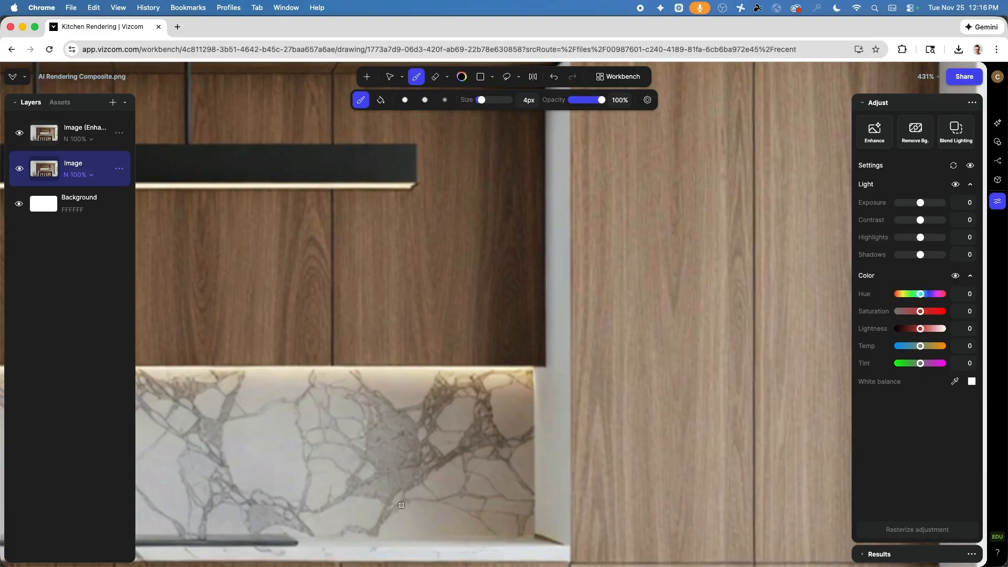
pyautogui.click(20, 134)
pyautogui.click(19, 133)
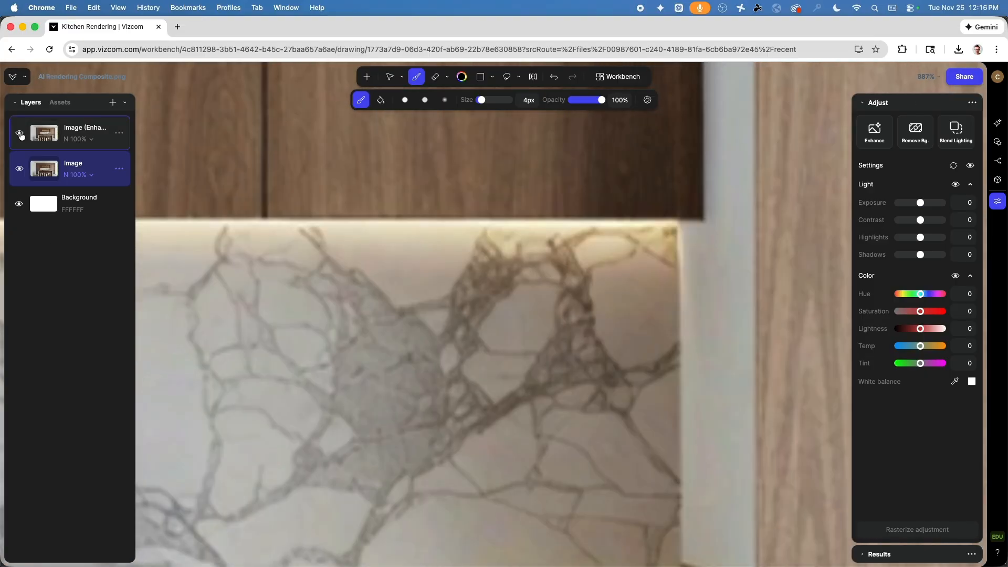
pyautogui.click(20, 134)
pyautogui.click(20, 134)
pyautogui.click(20, 133)
pyautogui.click(19, 133)
pyautogui.keyDown('ctrl'); pyautogui.scroll(-10, 569, 404); pyautogui.keyUp('ctrl')
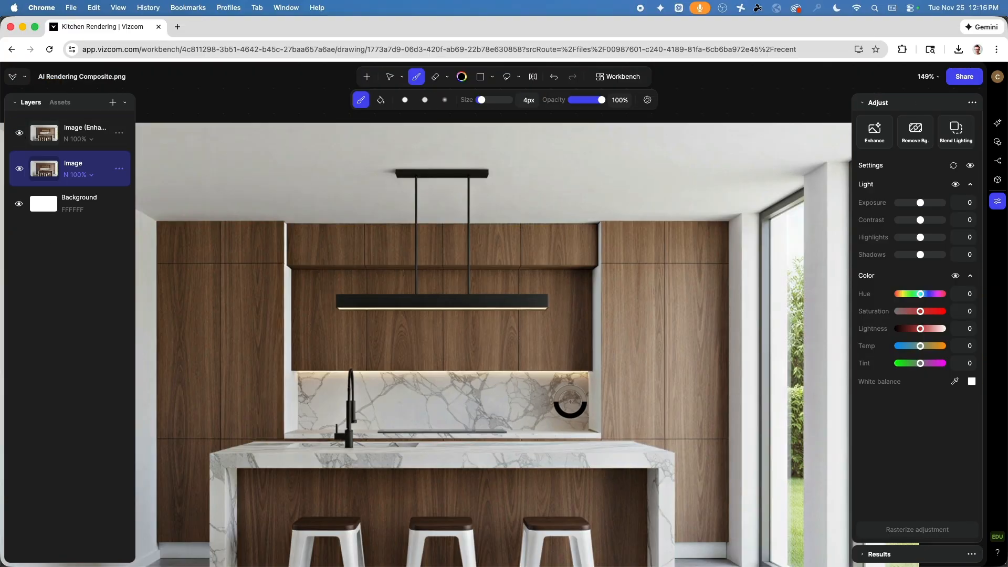
# Compare the right side panel's lower corner at the back countertop with the enhanced layer on and off
pyautogui.keyDown('ctrl'); pyautogui.scroll(3, 418, 421); pyautogui.keyUp('ctrl')
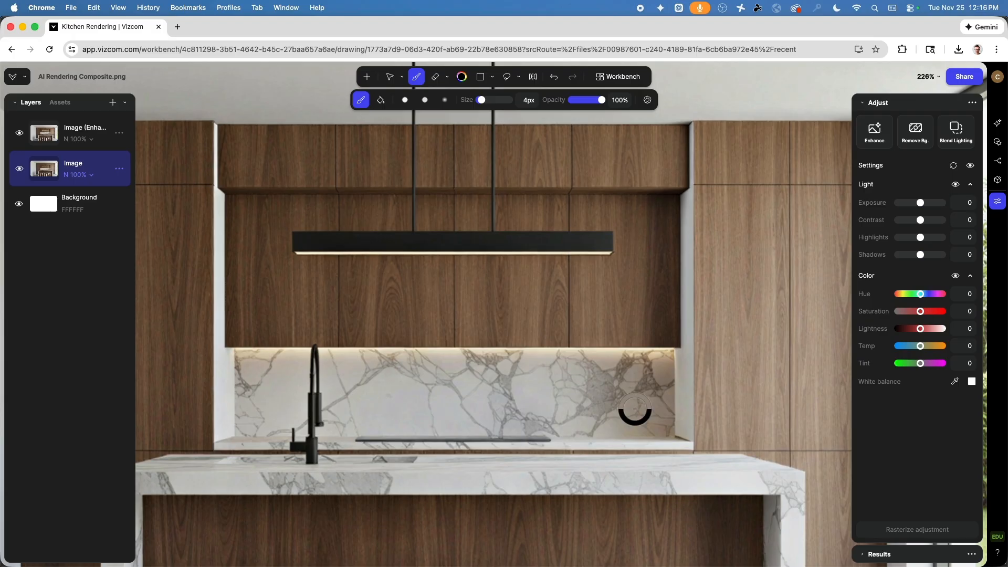
pyautogui.keyDown('ctrl'); pyautogui.scroll(10, 756, 453); pyautogui.keyUp('ctrl')
pyautogui.keyDown('ctrl'); pyautogui.scroll(4, 560, 413); pyautogui.keyUp('ctrl')
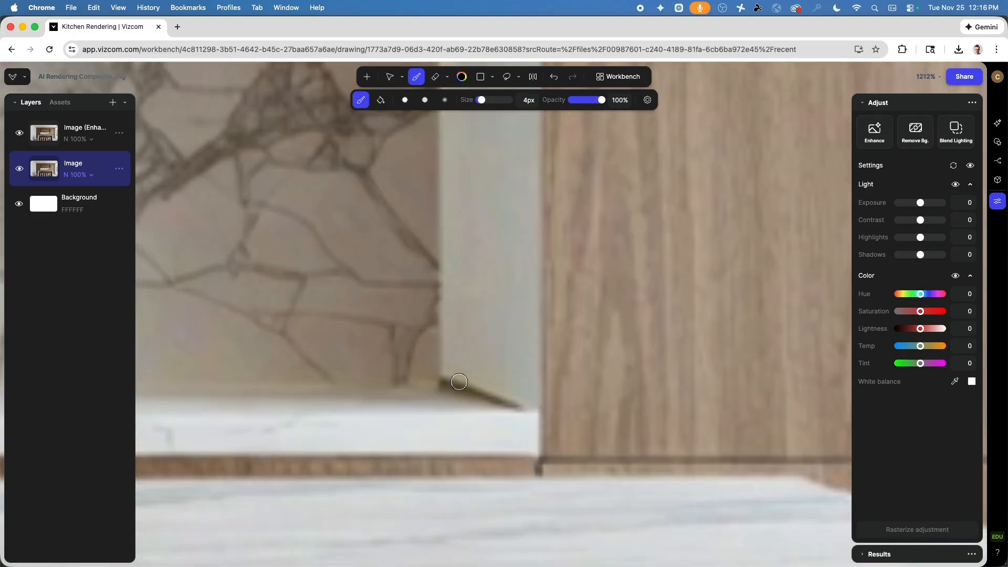
pyautogui.click(19, 134)
pyautogui.click(19, 136)
pyautogui.click(19, 136)
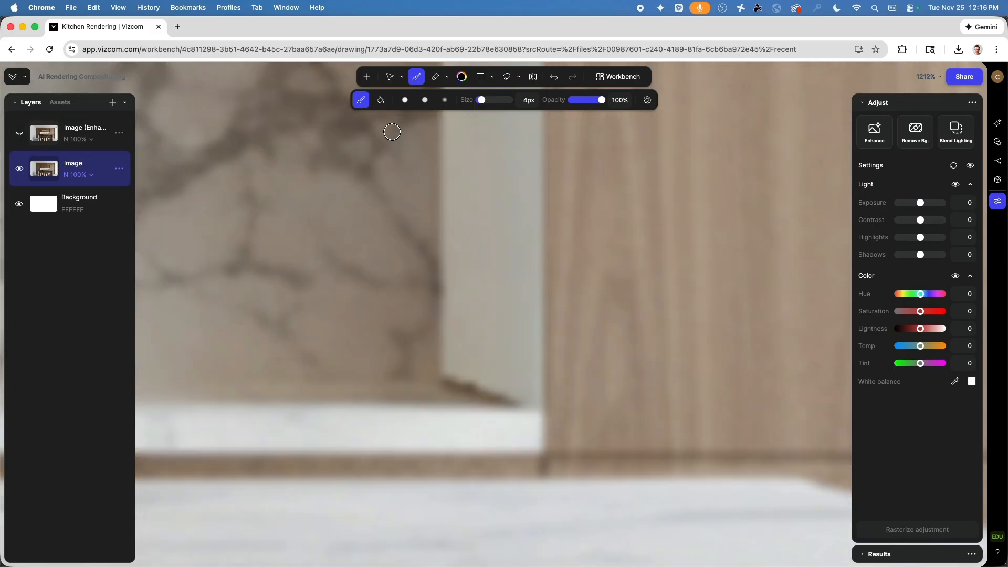
# Sample the white side panel's colour and, on a new layer above the original image, paint over its ragged dark lower edge
pyautogui.click(462, 78)
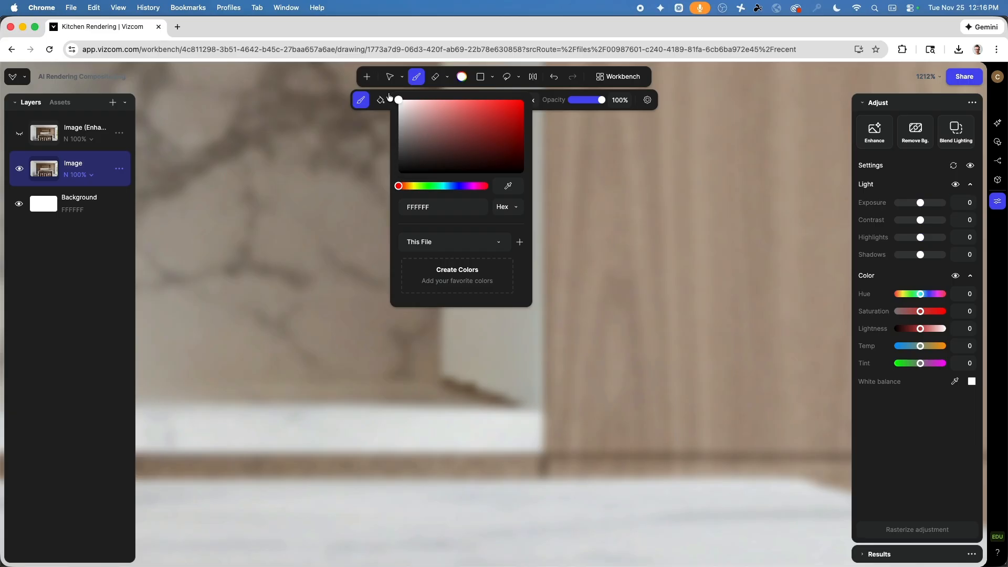
pyautogui.click(508, 186)
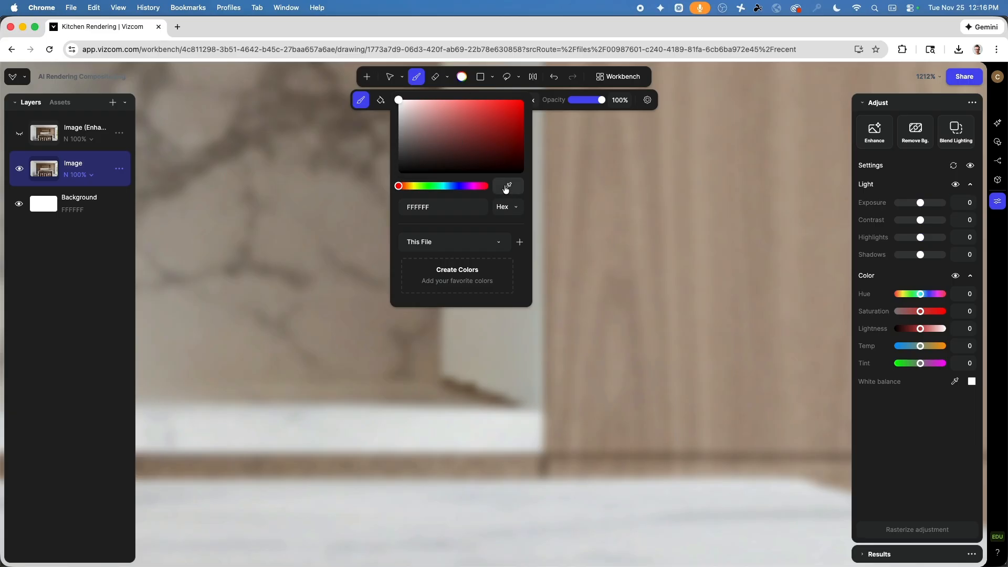
pyautogui.click(490, 382)
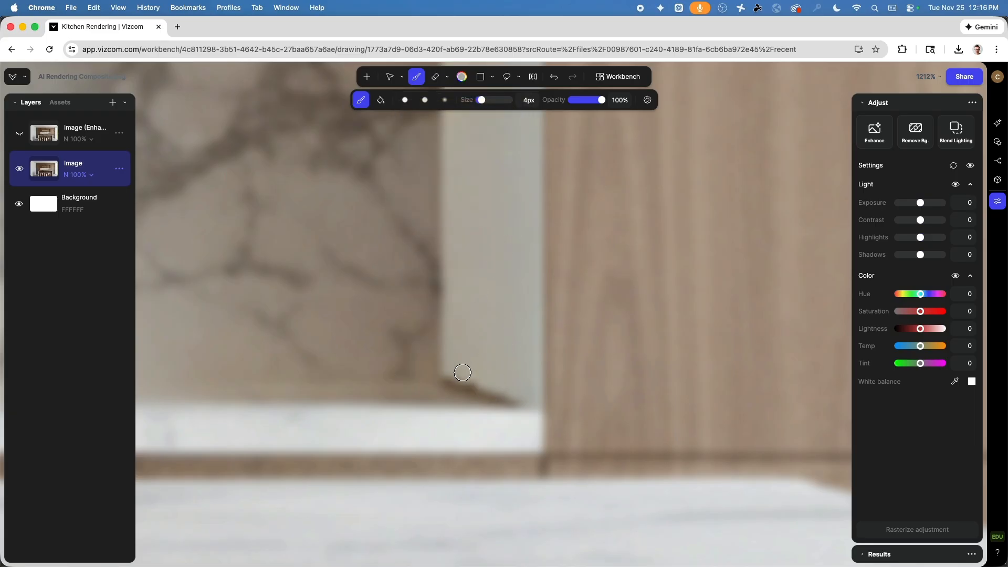
pyautogui.click(112, 102)
pyautogui.moveTo(440, 384); pyautogui.dragTo(516, 397)
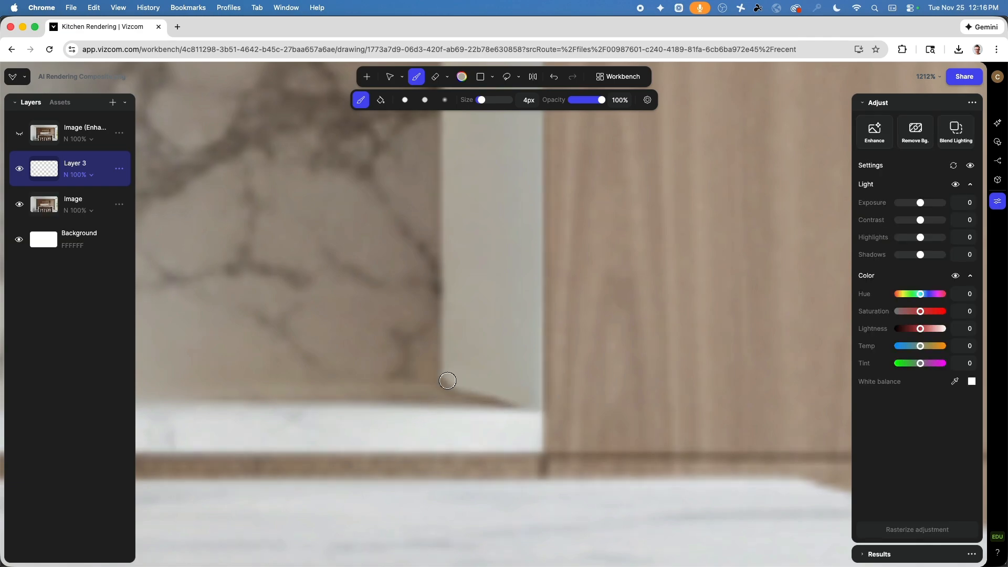
pyautogui.click(449, 382)
# Compare the whole kitchen rendering with the enhanced layer hidden and shown
pyautogui.scroll(-10, 478, 318)
pyautogui.scroll(-5, 413, 312)
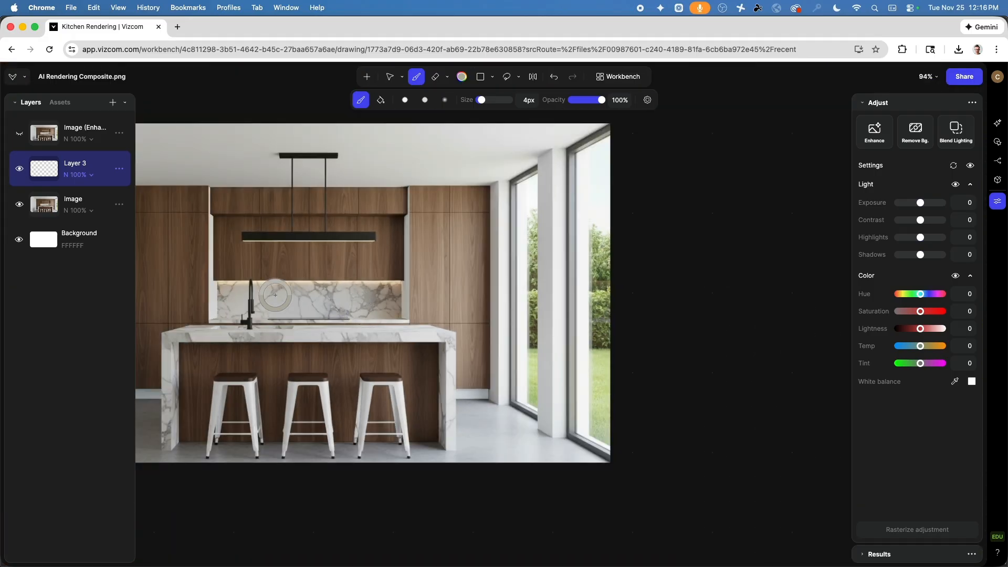
pyautogui.moveTo(234, 281); pyautogui.dragTo(494, 271, button='middle')
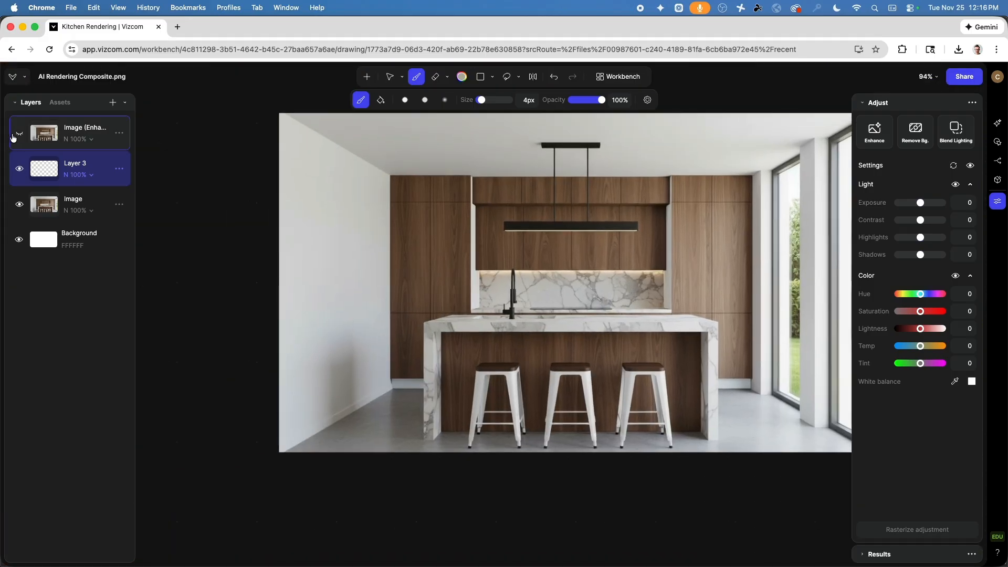
pyautogui.click(18, 135)
pyautogui.click(18, 137)
pyautogui.click(18, 138)
pyautogui.click(18, 138)
pyautogui.click(18, 137)
pyautogui.click(18, 137)
pyautogui.click(18, 137)
pyautogui.click(18, 137)
pyautogui.click(18, 138)
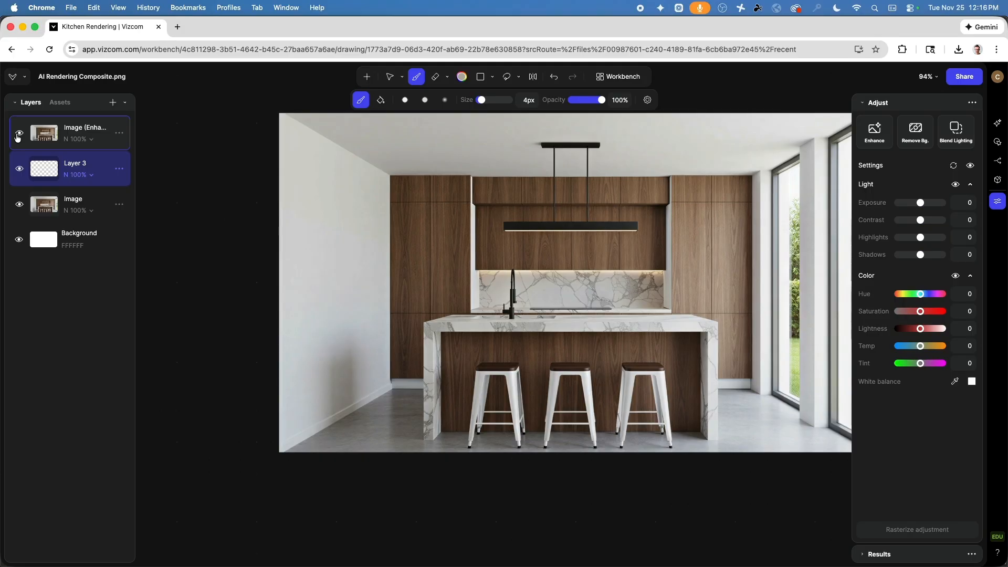
# Add a new layer on top of the enhanced image and paint over the dark lower edge of the panel beside the backsplash
pyautogui.scroll(5, 411, 404)
pyautogui.scroll(-10, 410, 404)
pyautogui.scroll(10, 570, 333)
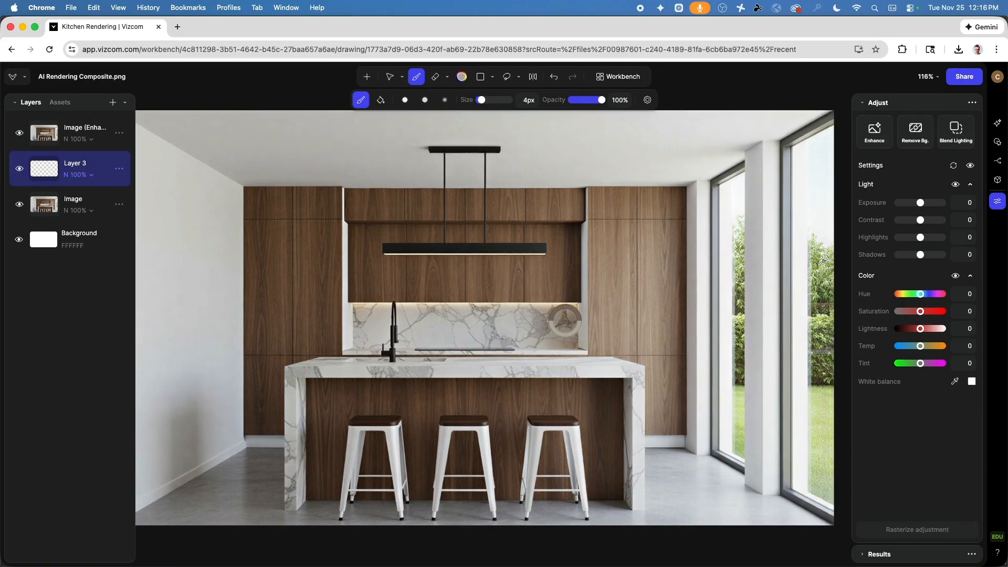
pyautogui.scroll(3, 570, 333)
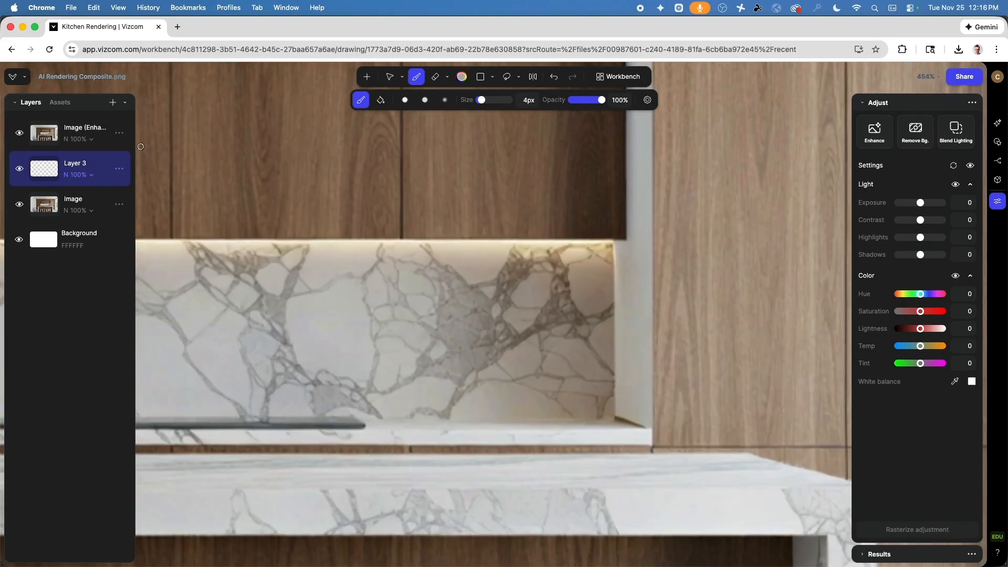
pyautogui.click(112, 102)
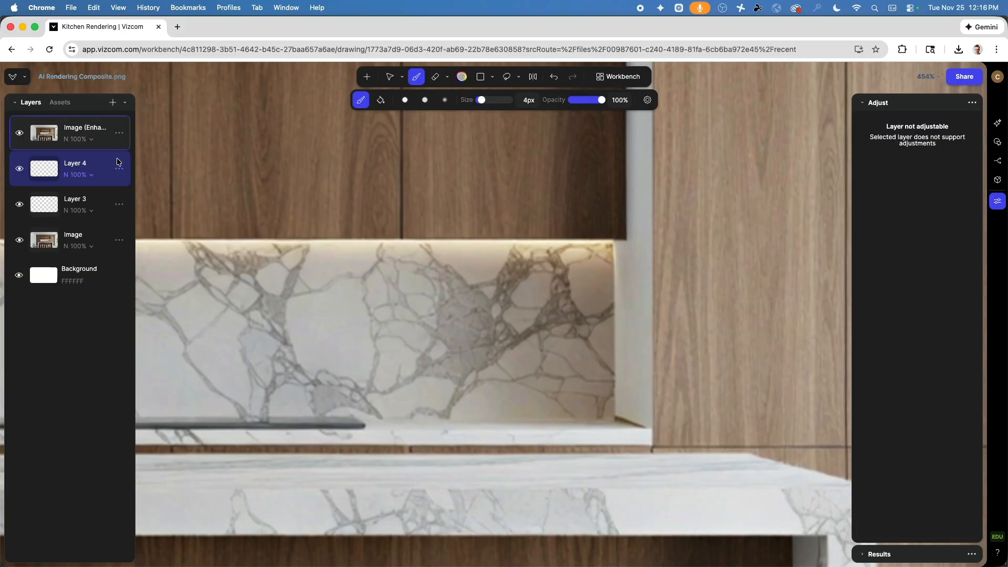
pyautogui.moveTo(118, 169); pyautogui.dragTo(121, 129)
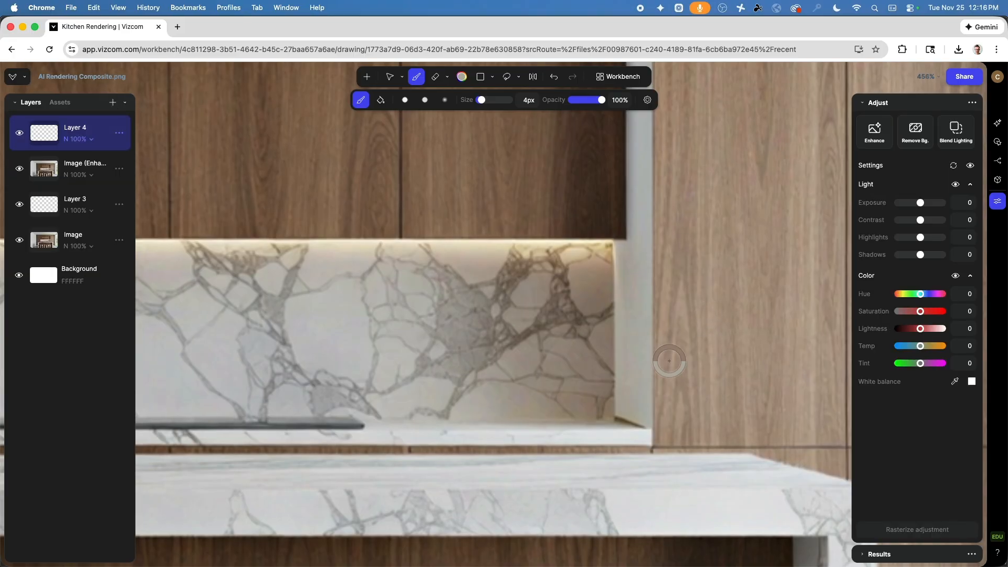
pyautogui.scroll(15, 650, 419)
pyautogui.moveTo(538, 441)
pyautogui.mouseDown()
pyautogui.moveTo(472, 450)
pyautogui.moveTo(592, 481)
pyautogui.moveTo(468, 457)
pyautogui.moveTo(617, 489)
pyautogui.mouseUp()
pyautogui.scroll(-15, 399, 389)
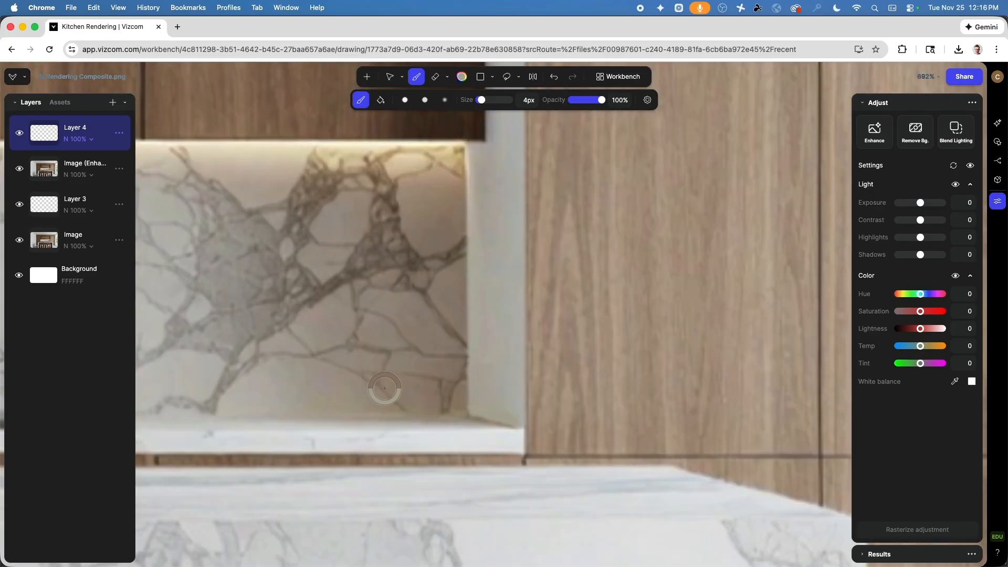
# Inspect the retouched panel corner and the whole rendering, and open the sharing options
pyautogui.scroll(3, 289, 388)
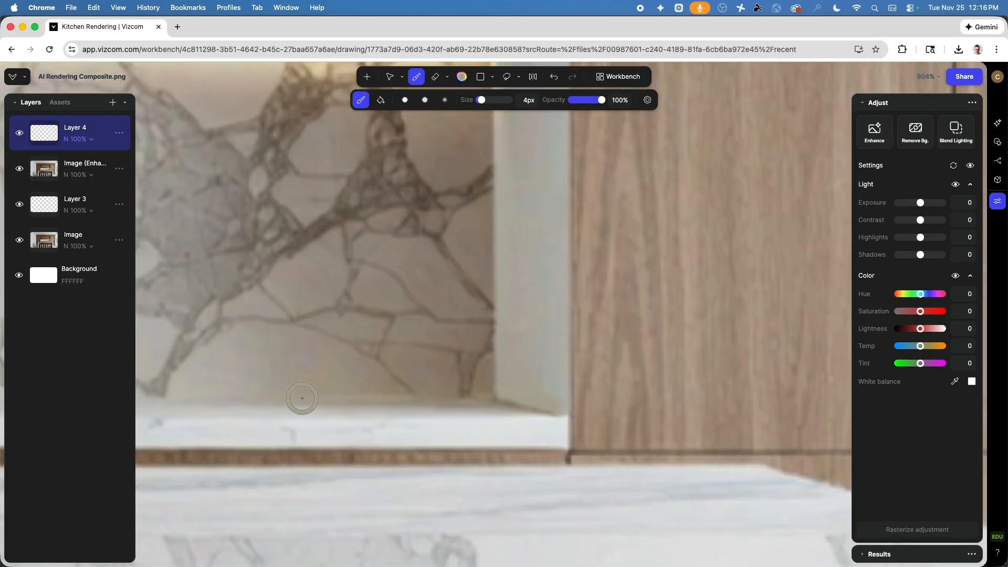
pyautogui.scroll(-10, 297, 393)
pyautogui.moveTo(301, 395); pyautogui.dragTo(527, 338, button='middle')
pyautogui.scroll(-1, 530, 328)
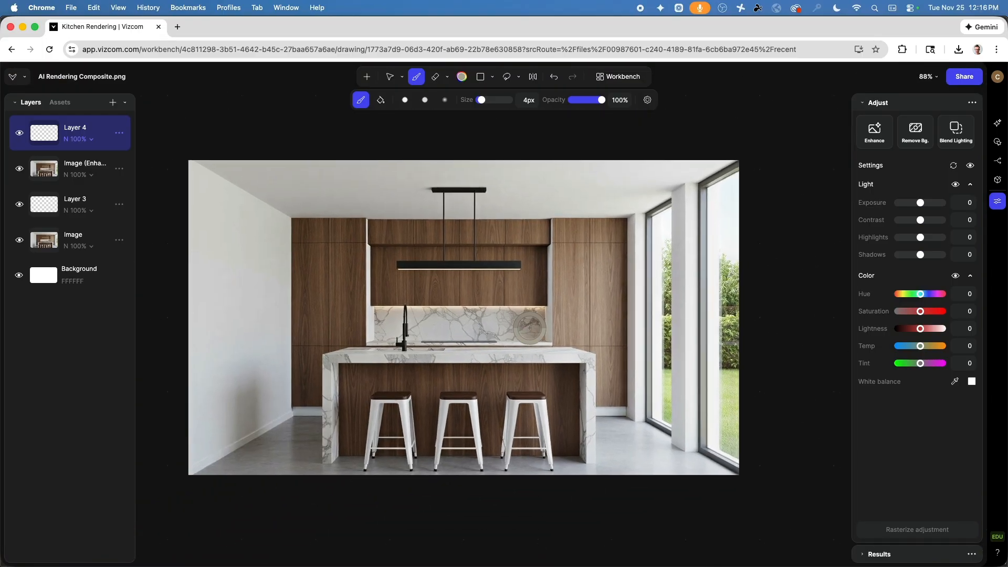
pyautogui.scroll(-5, 660, 345)
pyautogui.scroll(3, 754, 339)
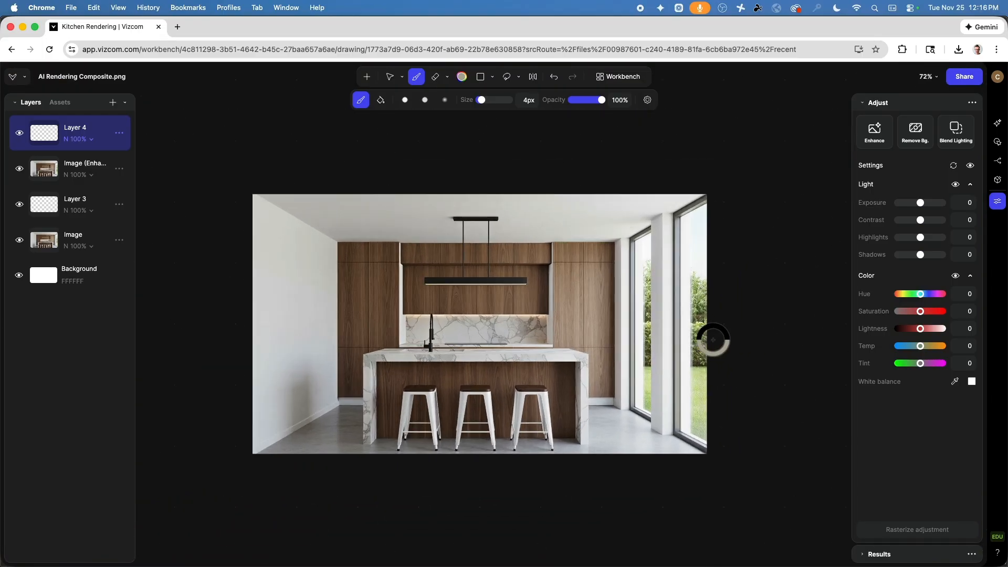
pyautogui.moveTo(711, 338); pyautogui.dragTo(720, 311, button='middle')
pyautogui.click(965, 77)
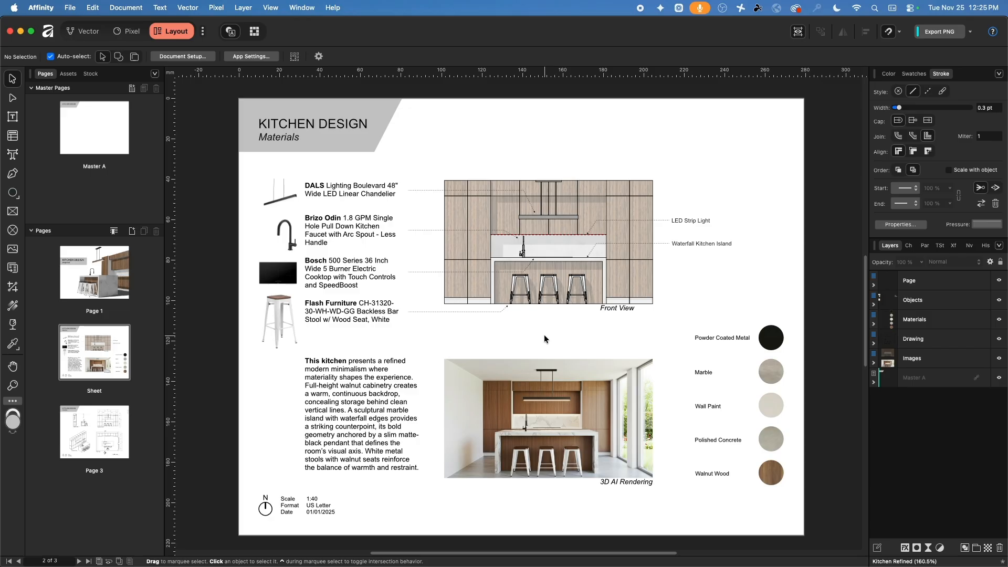
# Switch to the Affinity kitchen presentation and review the cover page and the Materials sheet's front view, material swatches and 3D AI rendering
pyautogui.scroll(5, 778, 370)
pyautogui.moveTo(780, 372); pyautogui.dragTo(706, 288, button='middle')
pyautogui.moveTo(325, 210); pyautogui.dragTo(550, 410, button='middle')
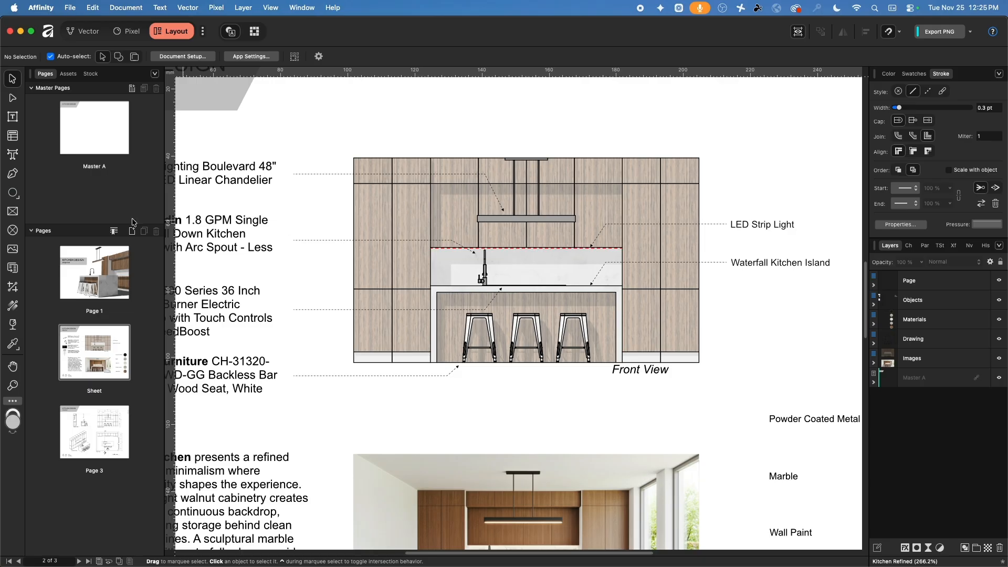
pyautogui.click(90, 267)
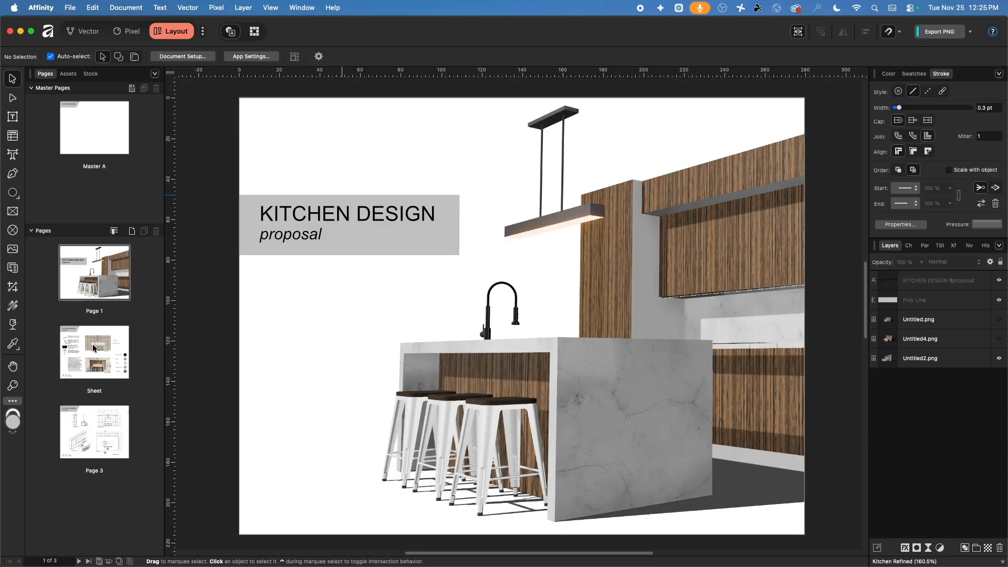
pyautogui.click(90, 361)
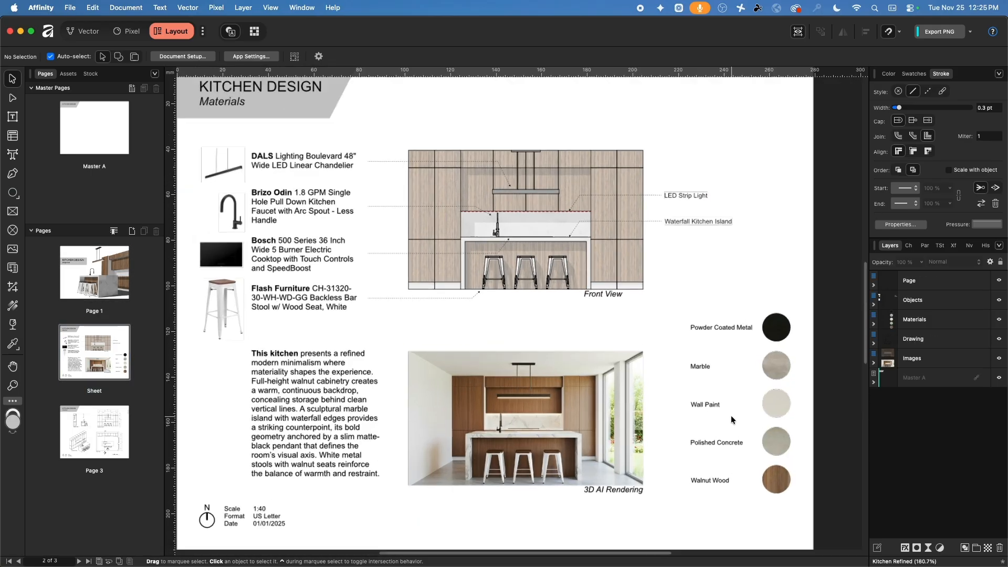
pyautogui.keyDown('ctrl'); pyautogui.scroll(5, 688, 414); pyautogui.keyUp('ctrl')
pyautogui.keyDown('ctrl'); pyautogui.scroll(2, 492, 299); pyautogui.keyUp('ctrl')
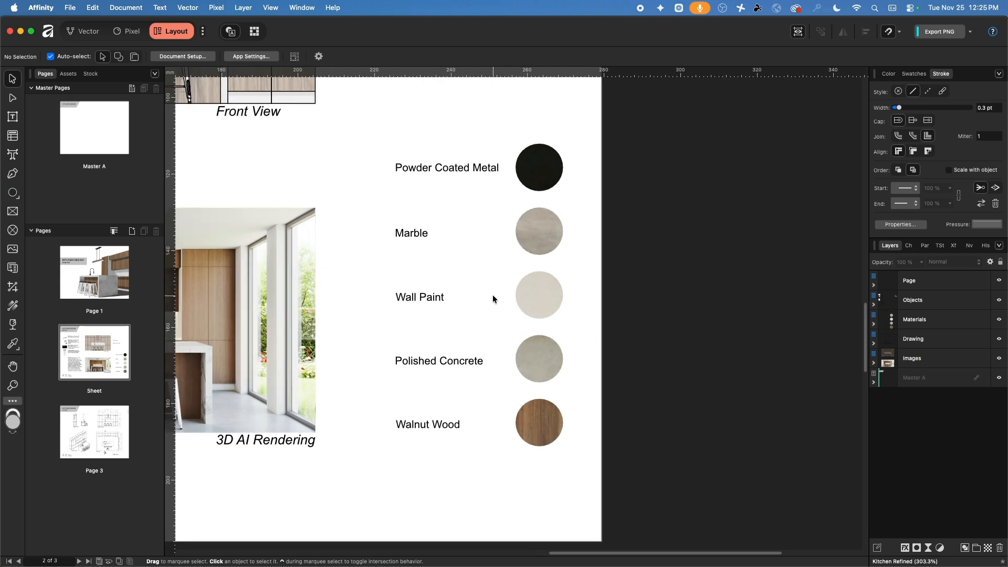
pyautogui.keyDown('ctrl'); pyautogui.scroll(5, 481, 247); pyautogui.keyUp('ctrl')
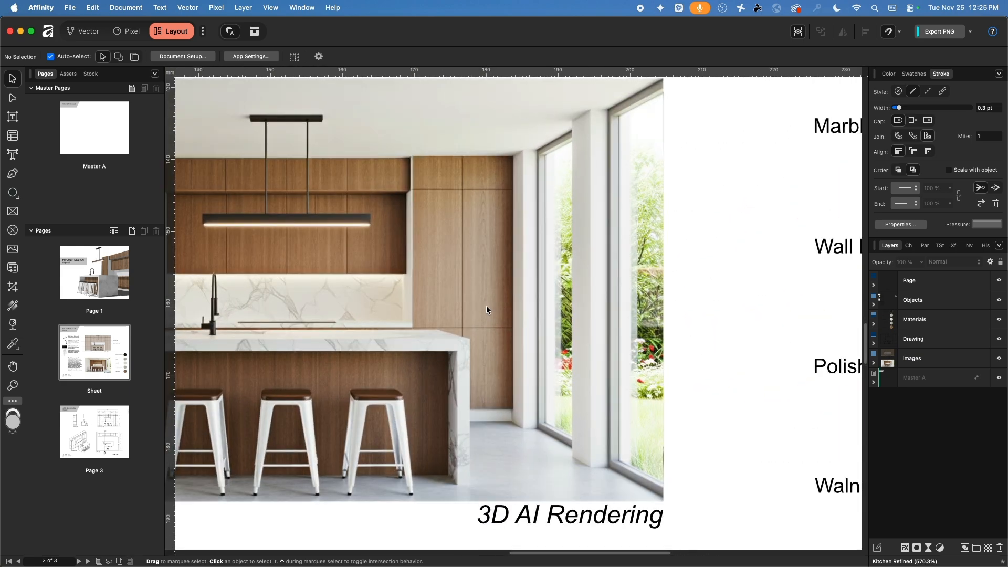
pyautogui.keyDown('ctrl'); pyautogui.scroll(-5, 487, 305); pyautogui.keyUp('ctrl')
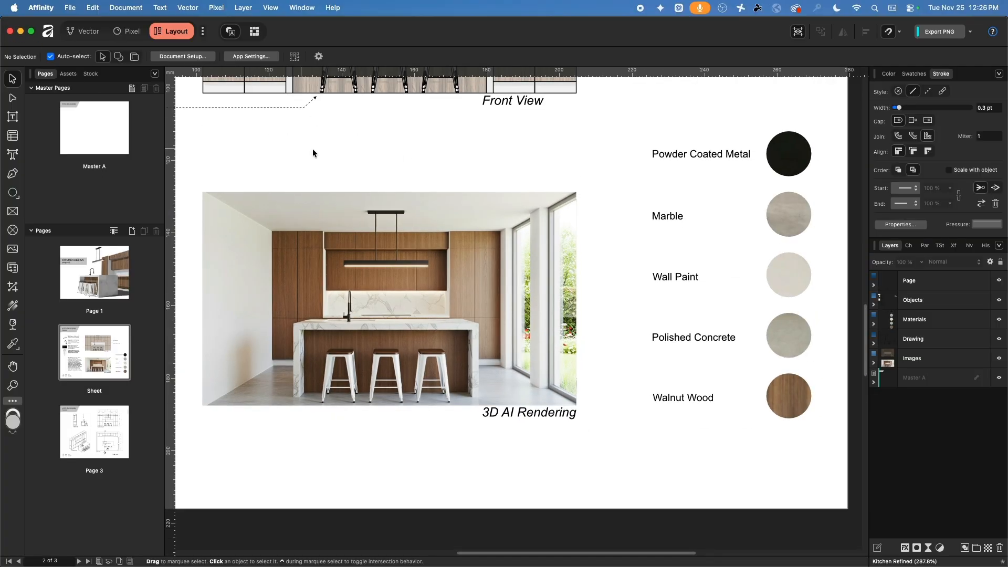
# Switch to Finder, open AI Rendering x2.png from the Images folder in Preview and view it at actual size
pyautogui.press('super+h')
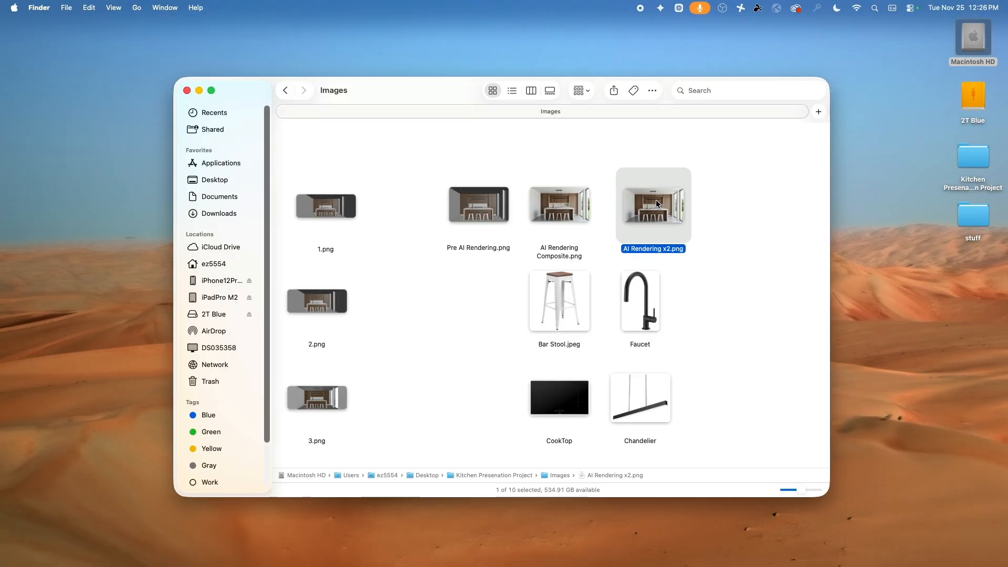
pyautogui.press('space')
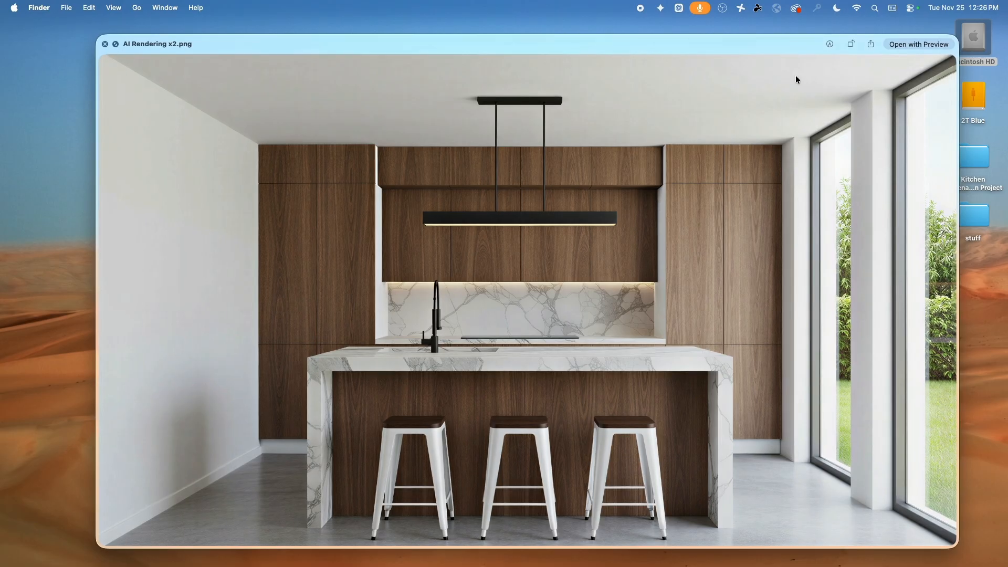
pyautogui.click(922, 45)
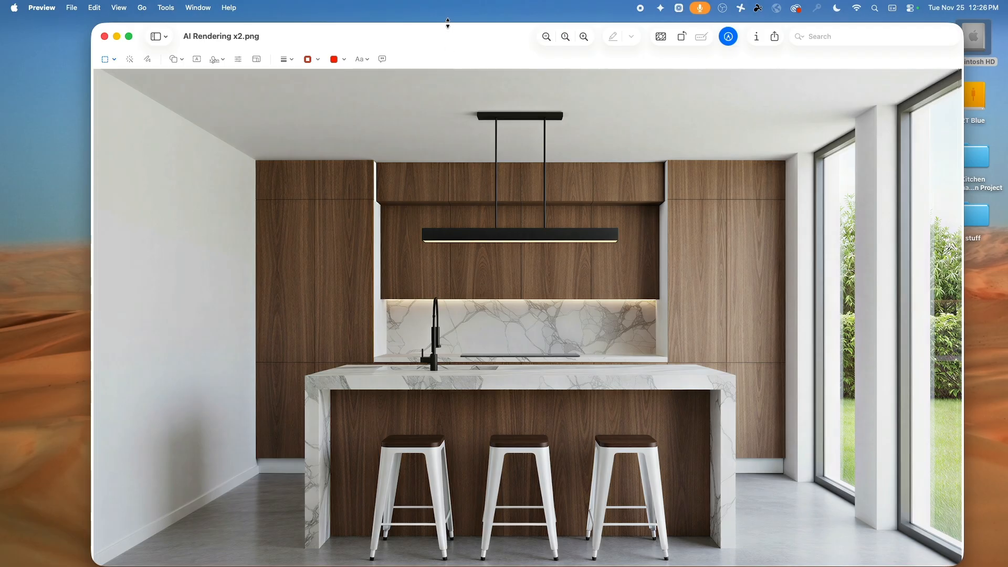
pyautogui.moveTo(448, 17); pyautogui.dragTo(448, 11)
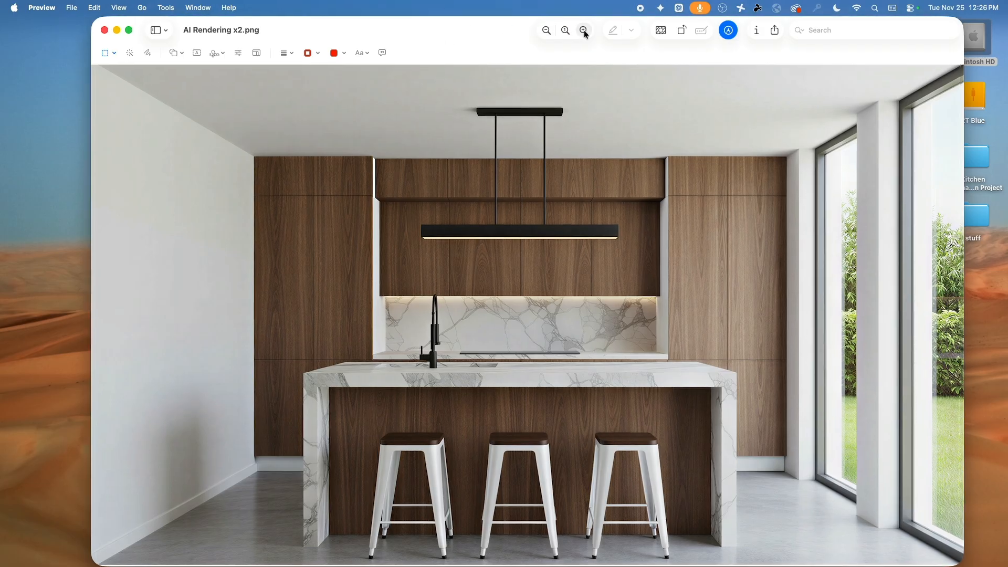
pyautogui.click(584, 30)
pyautogui.click(584, 30)
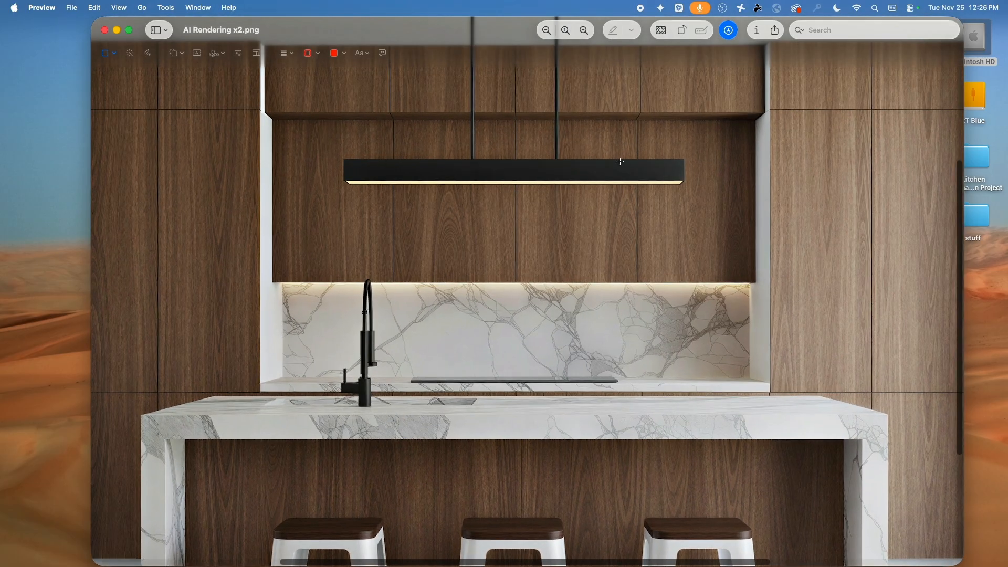
pyautogui.click(584, 30)
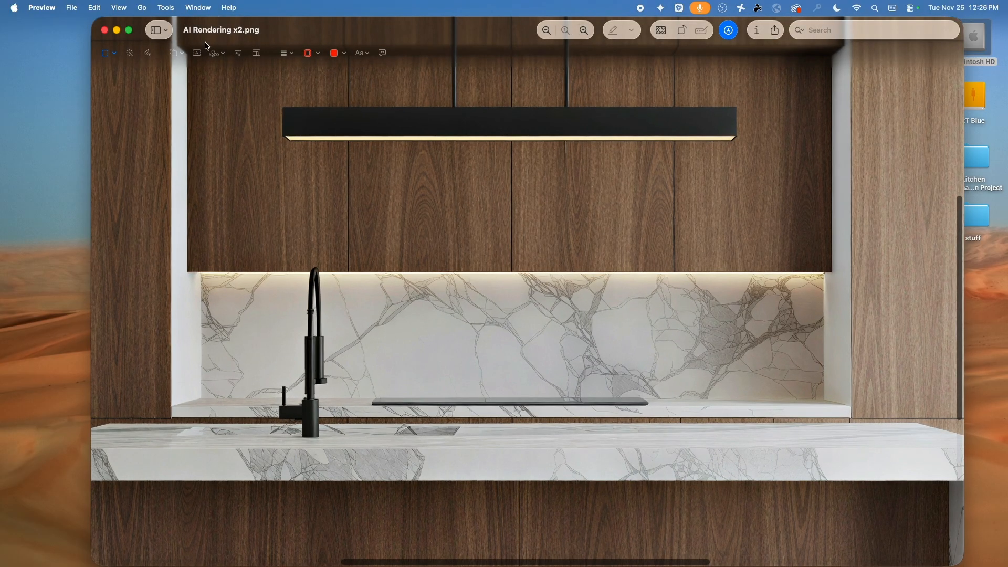
pyautogui.click(132, 7)
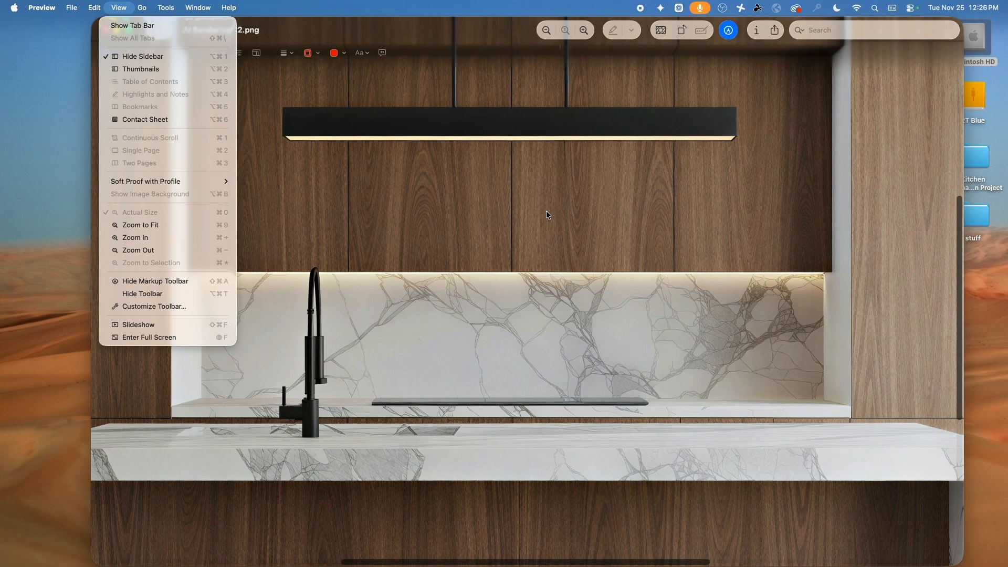
pyautogui.click(577, 342)
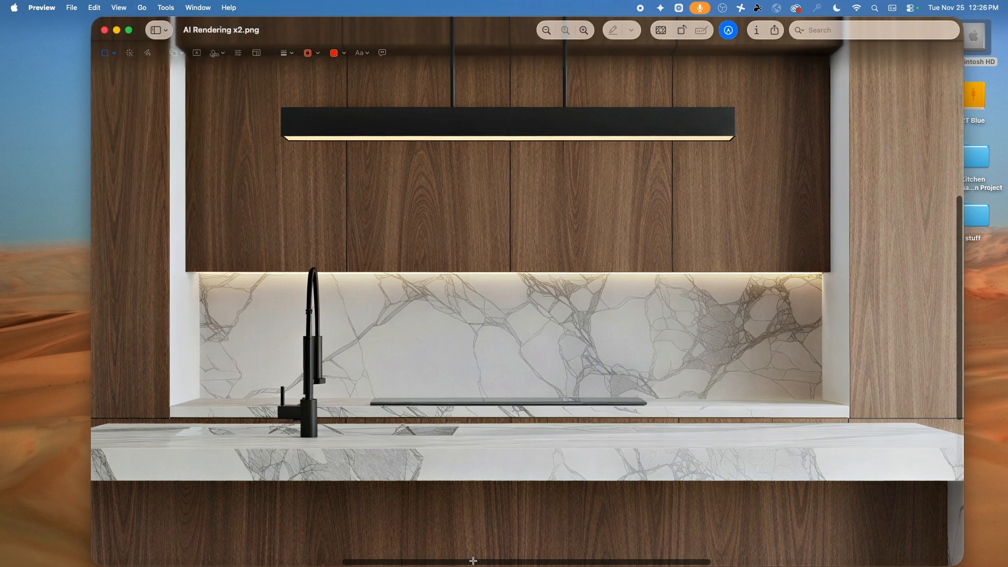
# Capture a screenshot of a patch of the polished concrete floor beside the island's waterfall end
pyautogui.hscroll(10, 650, 547)
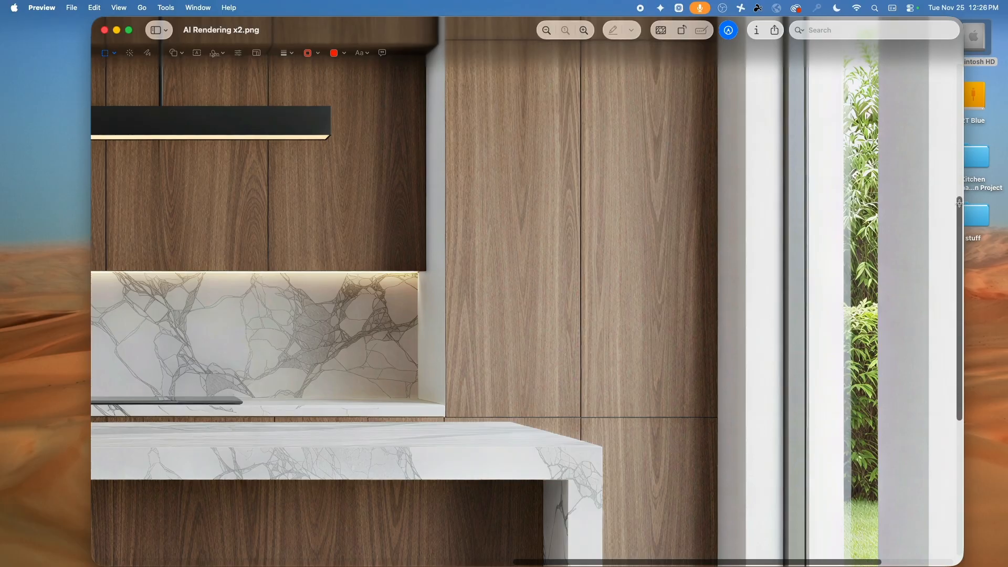
pyautogui.scroll(-5, 959, 236)
pyautogui.scroll(2, 956, 273)
pyautogui.scroll(-5, 954, 287)
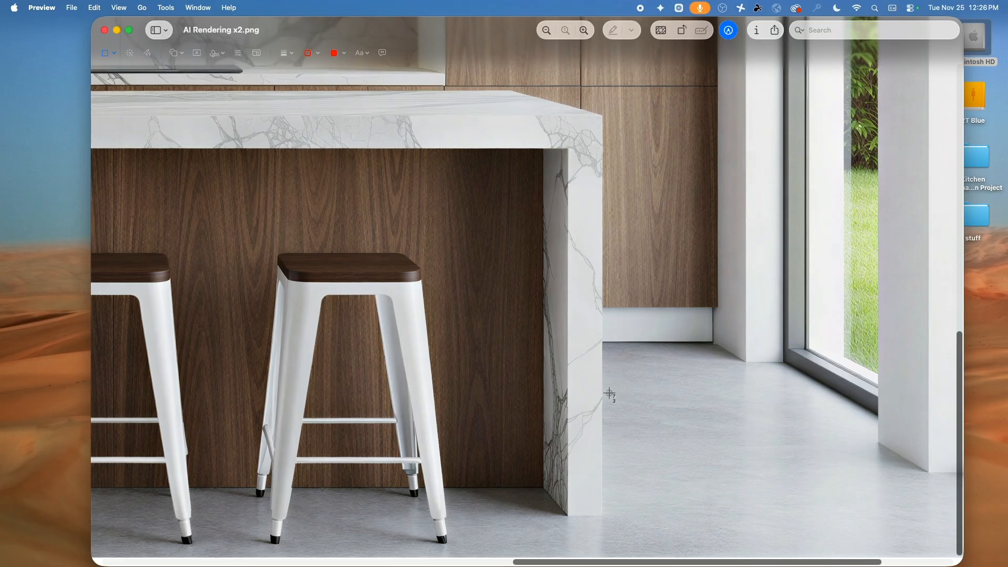
pyautogui.moveTo(606, 392); pyautogui.dragTo(739, 513)
# Capture a screenshot of a patch of the veined marble backsplash near the cooktop's end
pyautogui.scroll(5, 336, 346)
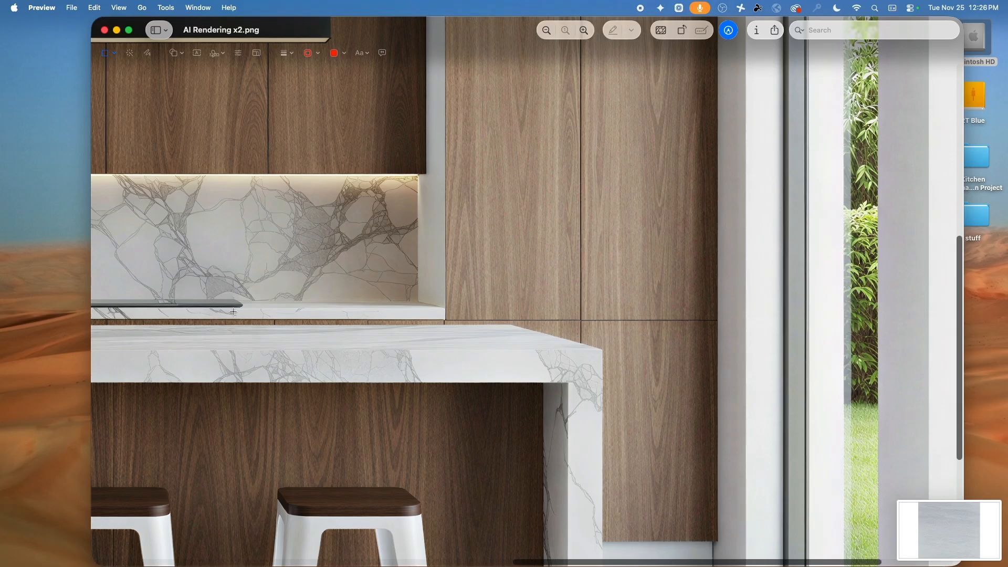
pyautogui.hscroll(-5, 551, 560)
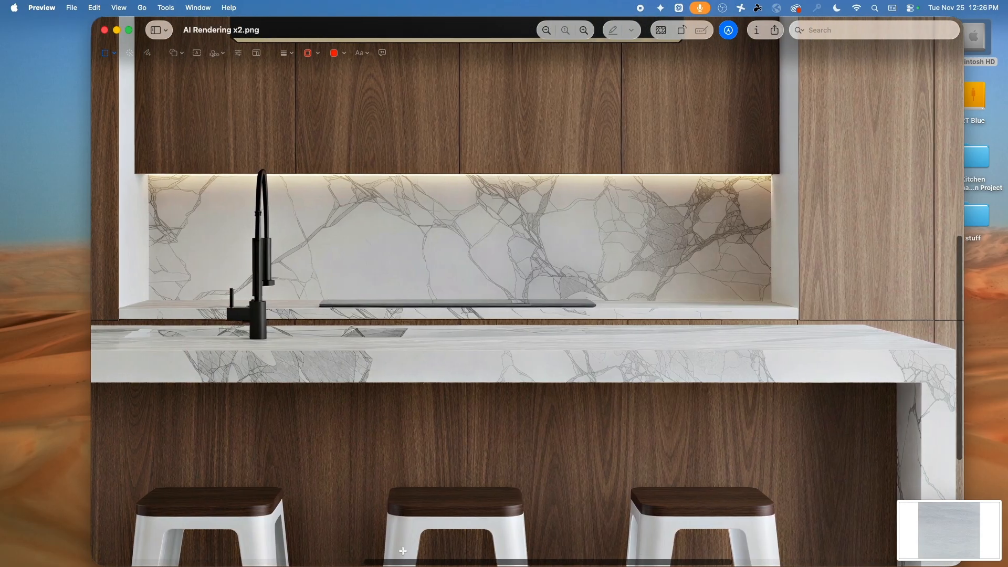
pyautogui.hscroll(2, 443, 548)
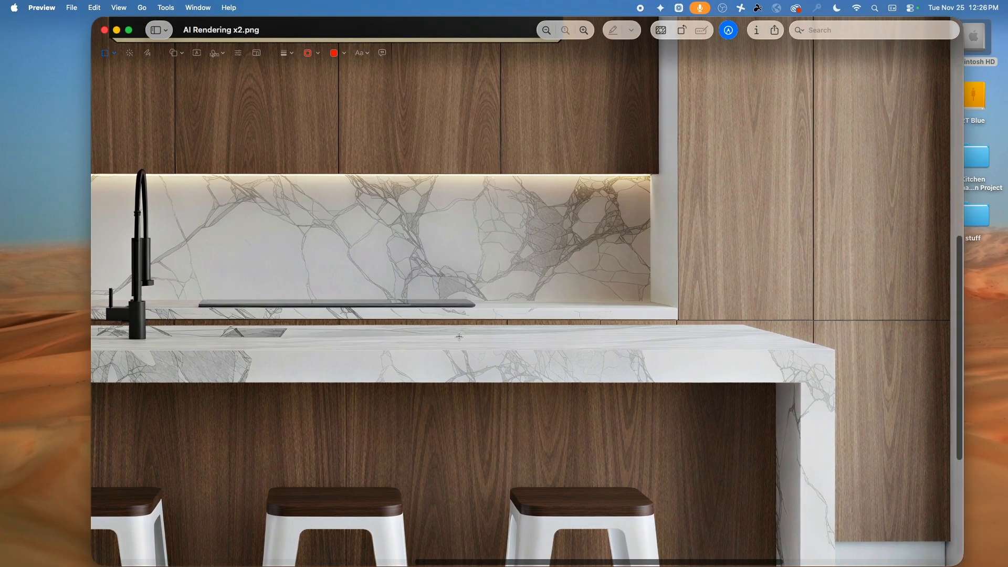
pyautogui.moveTo(360, 203); pyautogui.dragTo(470, 298)
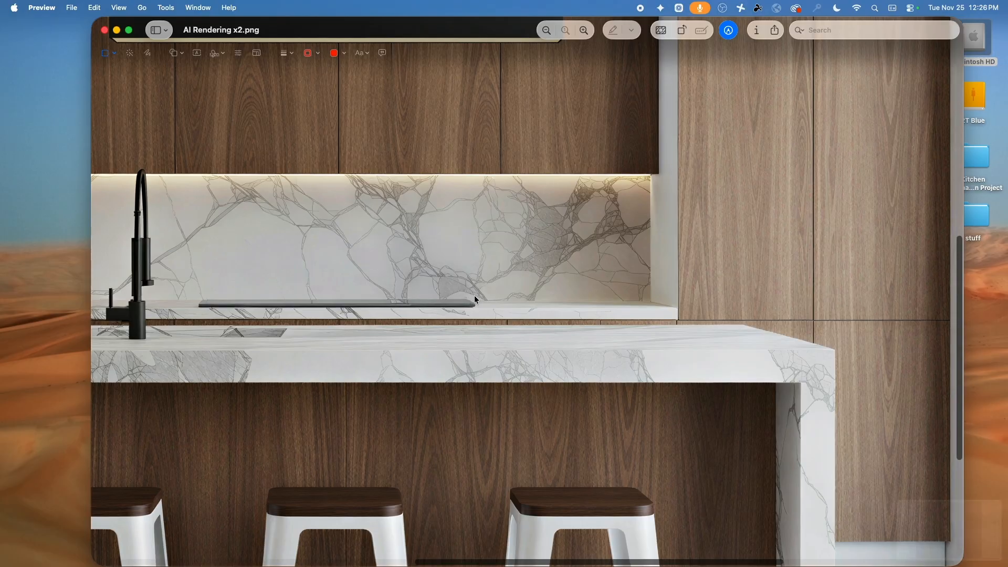
pyautogui.press('super+shift+4')
pyautogui.moveTo(504, 205); pyautogui.dragTo(614, 302)
# Capture a screenshot of a patch of walnut on the tall cabinet beside the upper cabinets
pyautogui.scroll(10, 757, 250)
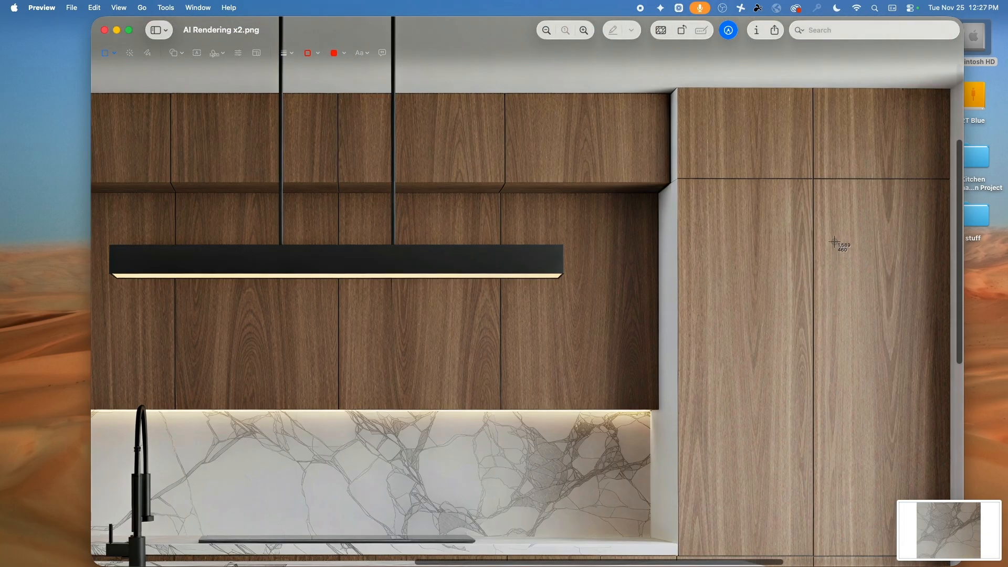
# Capture screenshot swatches of the light tall-cabinet wood, the darker upper-cabinet wood and the black metal of the pendant light
pyautogui.moveTo(830, 230); pyautogui.dragTo(927, 344)
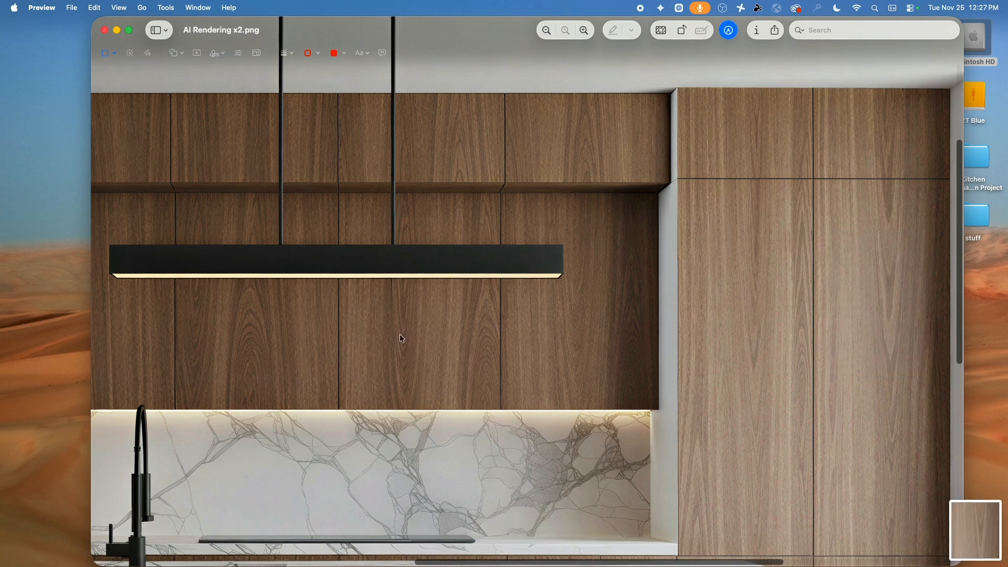
pyautogui.moveTo(352, 284); pyautogui.dragTo(495, 403)
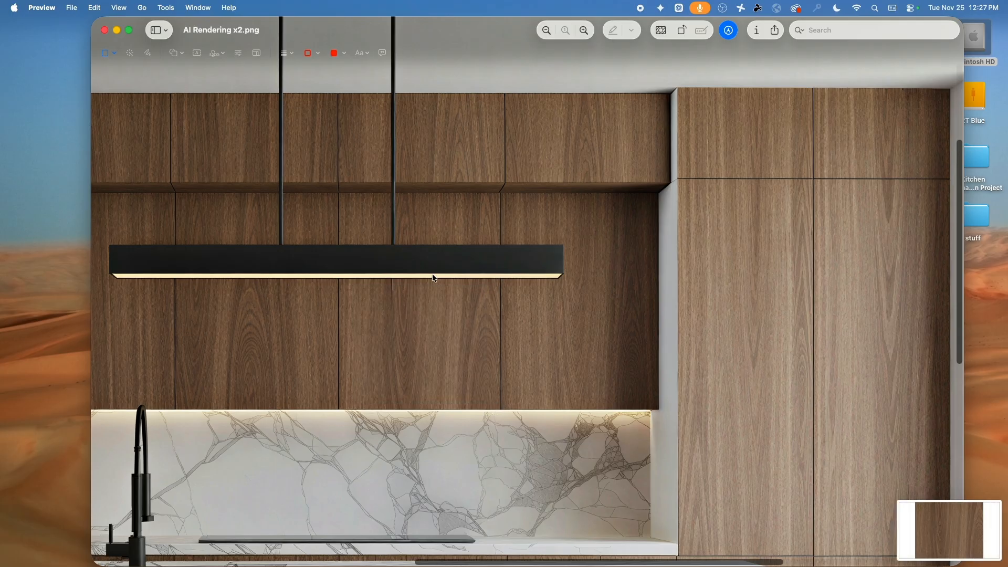
pyautogui.press('super+shift+4')
pyautogui.moveTo(521, 246); pyautogui.dragTo(548, 272)
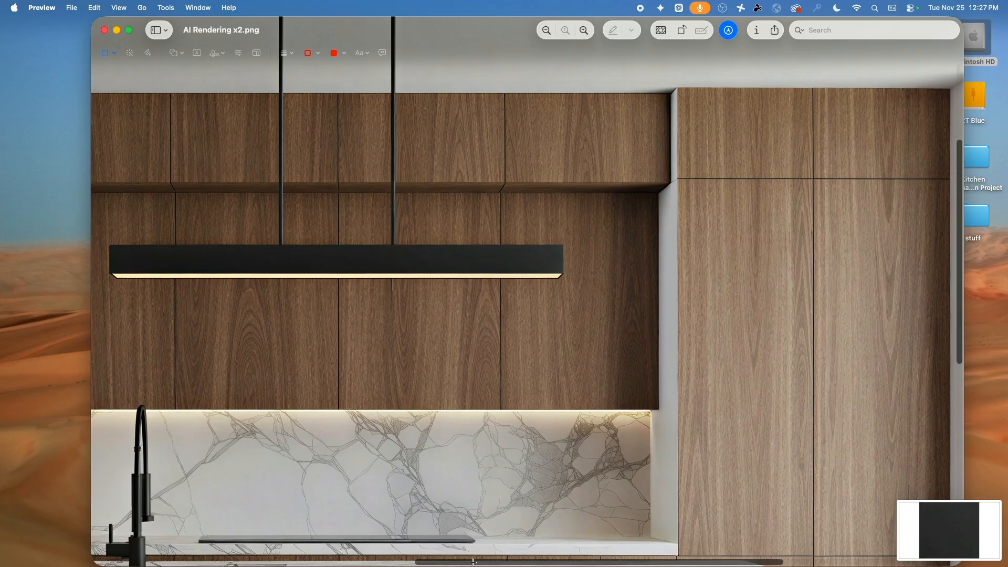
# Capture a screenshot swatch of the plain wall beside the cabinets and minimize the rendering image
pyautogui.hscroll(-15, 472, 562)
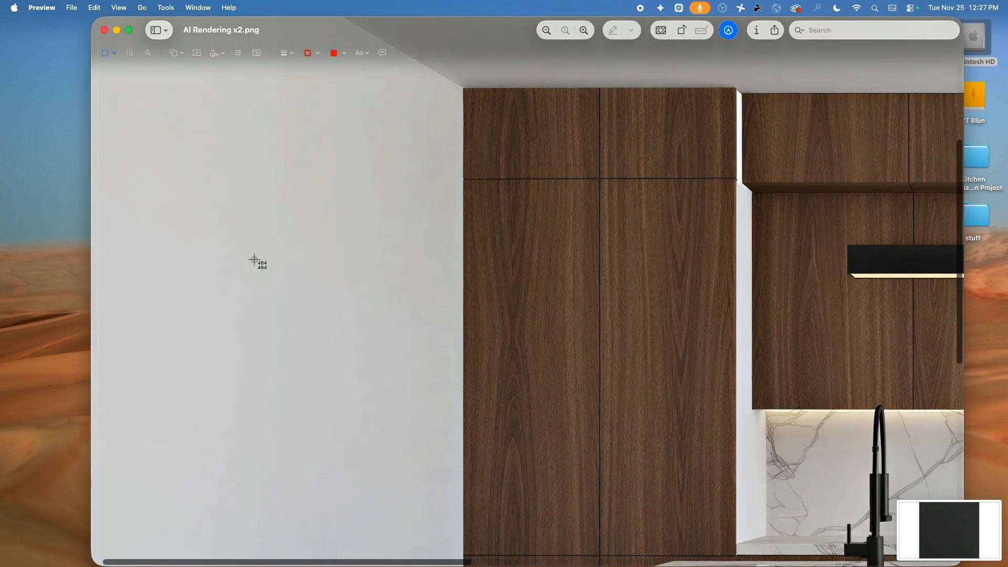
pyautogui.moveTo(217, 187); pyautogui.dragTo(412, 359)
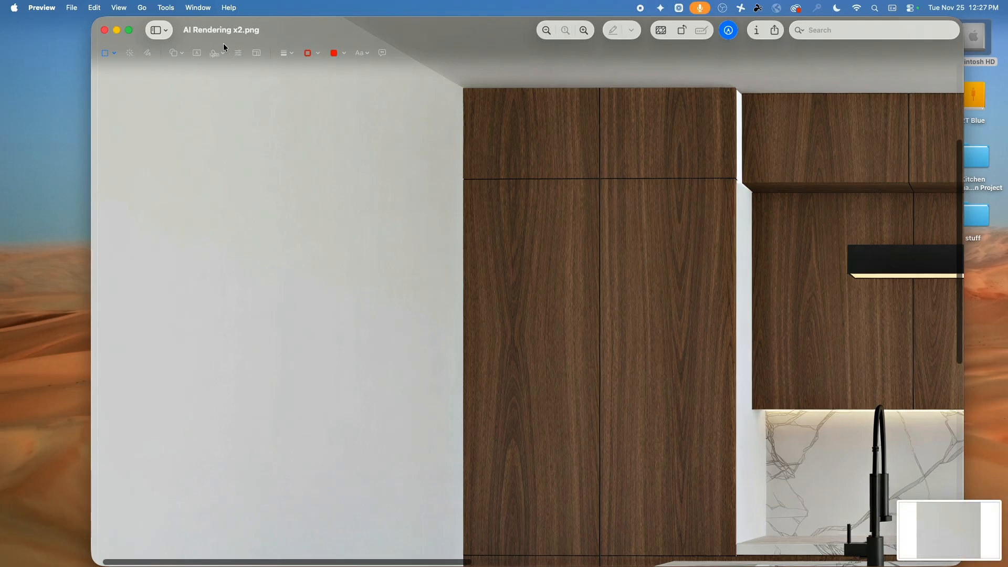
pyautogui.click(117, 30)
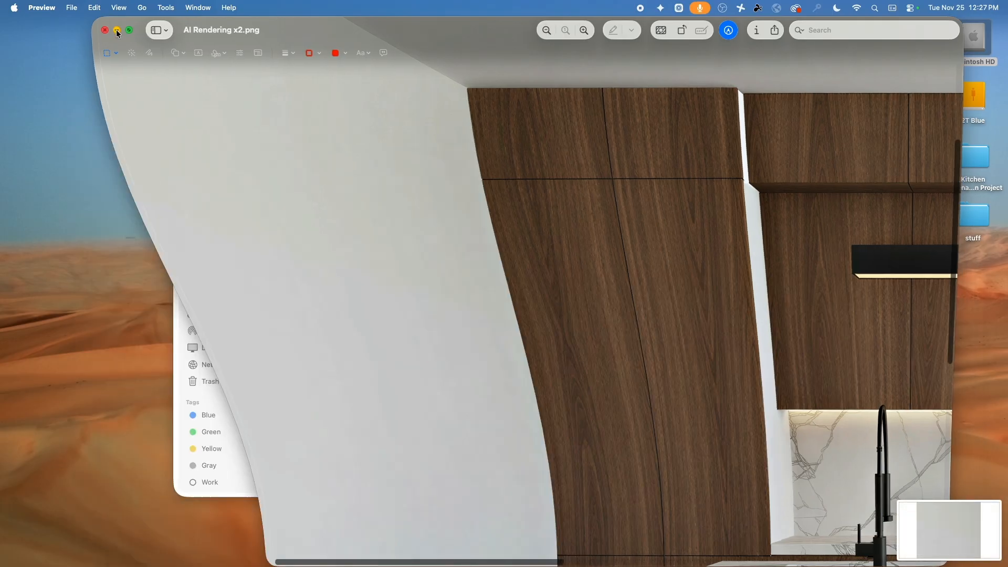
# Look through the floor, wood and marble swatches collected in the Images folder
pyautogui.click(594, 148)
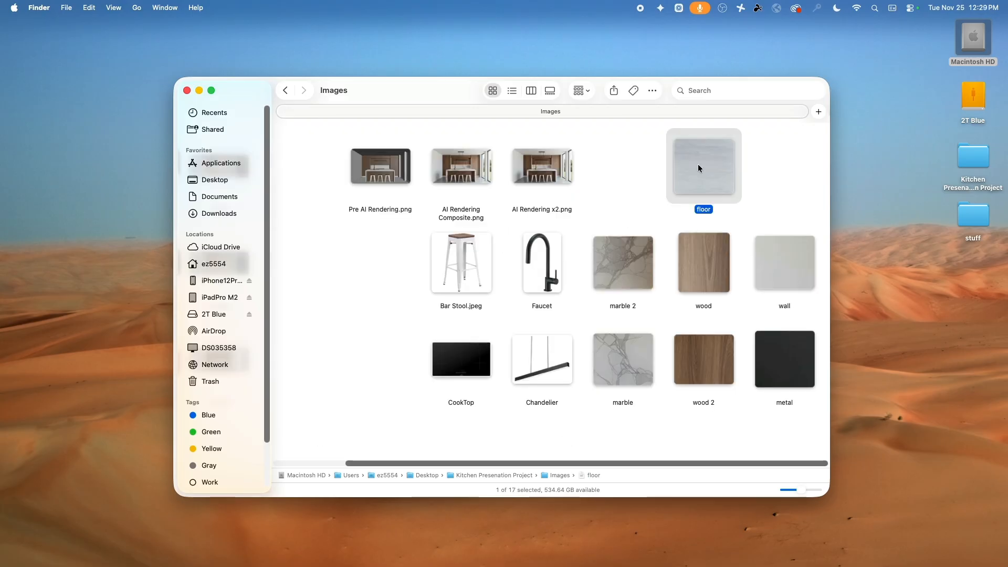
pyautogui.press('Down')
pyautogui.press('Down')
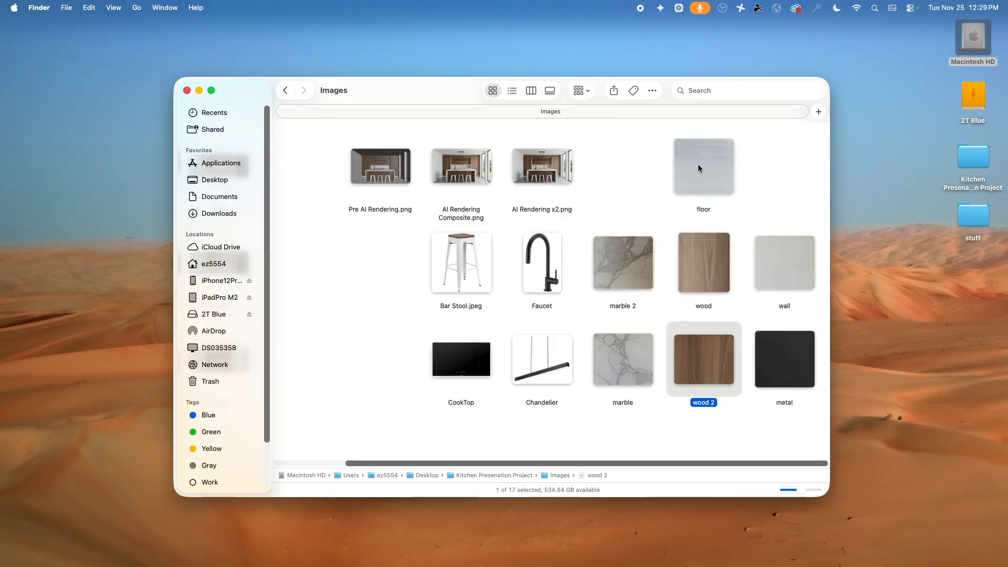
pyautogui.press('Left')
pyautogui.press('Up')
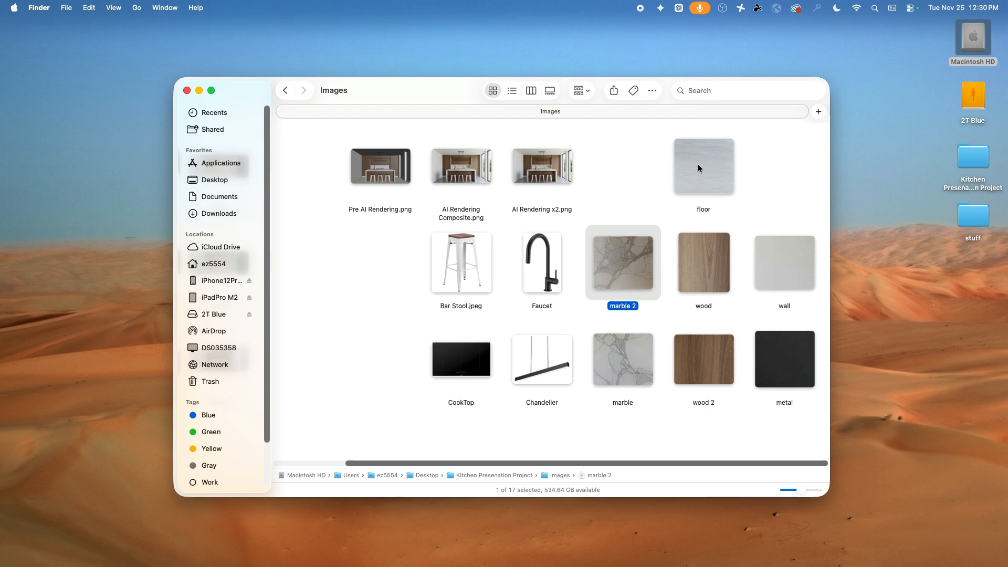
pyautogui.press('Down')
pyautogui.press('Right')
pyautogui.press('Up')
pyautogui.press('Right')
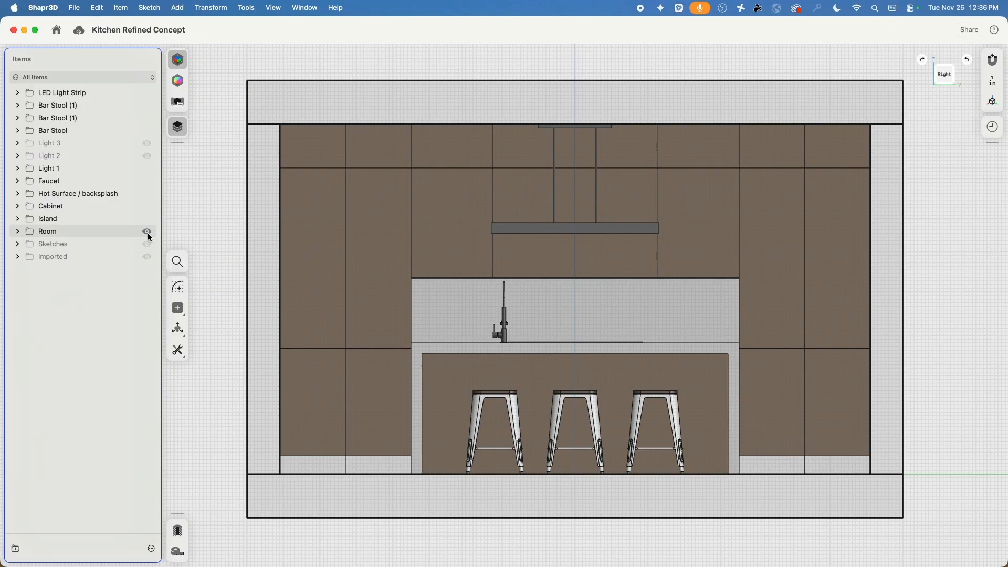
# In Shapr3D, hide the Room folder and show the kitchen with its rendered materials at a three-quarter angle
pyautogui.click(148, 235)
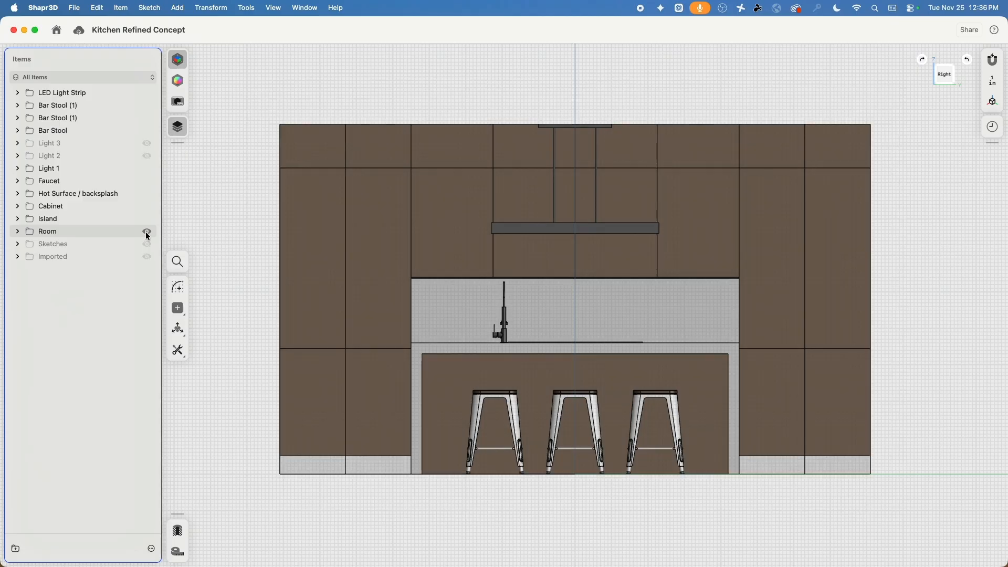
pyautogui.click(180, 79)
pyautogui.moveTo(742, 167); pyautogui.dragTo(687, 236, button='right')
pyautogui.moveTo(772, 225); pyautogui.dragTo(693, 248, button='right')
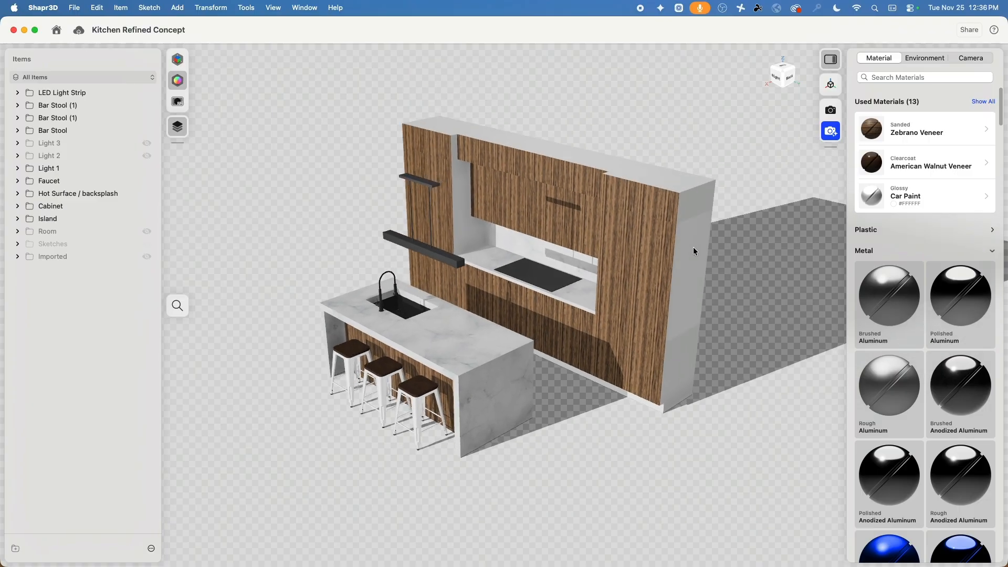
# Adjust the Transparent environment to a sun elevation of 43° and a light rotation of 98°
pyautogui.click(922, 59)
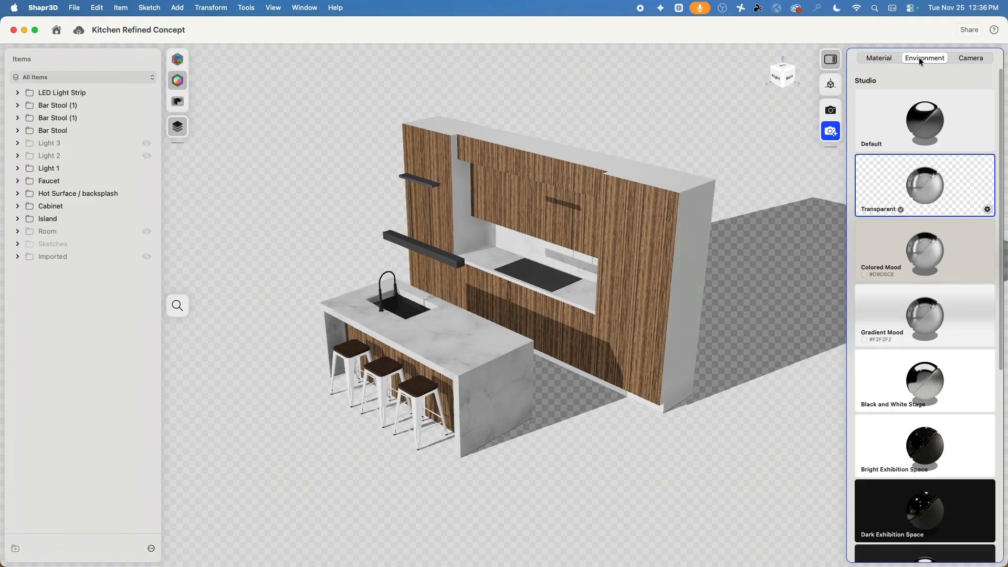
pyautogui.click(989, 212)
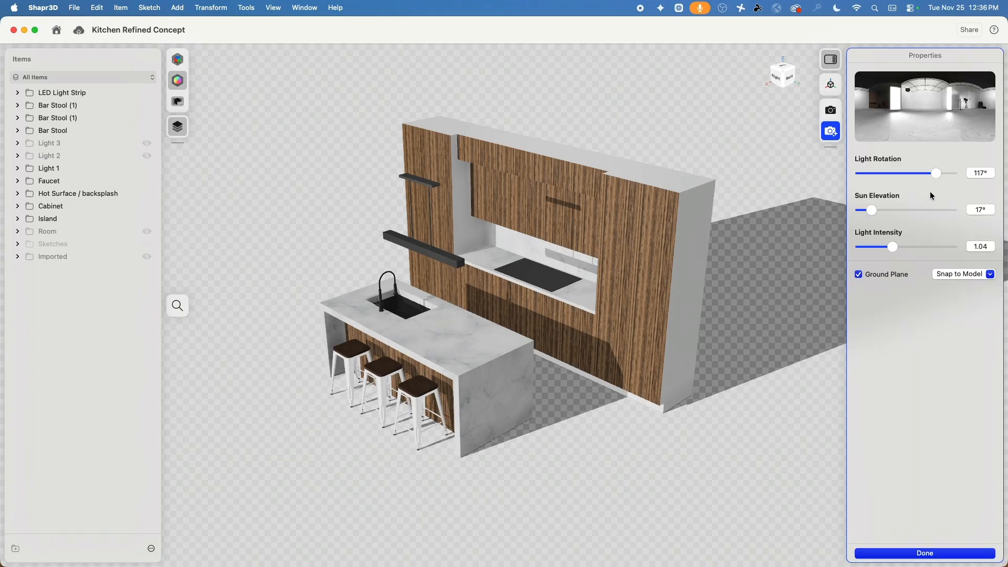
pyautogui.moveTo(872, 210); pyautogui.dragTo(903, 218)
pyautogui.moveTo(939, 174)
pyautogui.mouseDown()
pyautogui.moveTo(866, 175)
pyautogui.moveTo(949, 175)
pyautogui.moveTo(916, 178)
pyautogui.moveTo(942, 182)
pyautogui.moveTo(929, 181)
pyautogui.mouseUp()
# Orient the kitchen to the straight Right elevation and bring it back into frame
pyautogui.moveTo(785, 257); pyautogui.dragTo(834, 243, button='right')
pyautogui.click(780, 78)
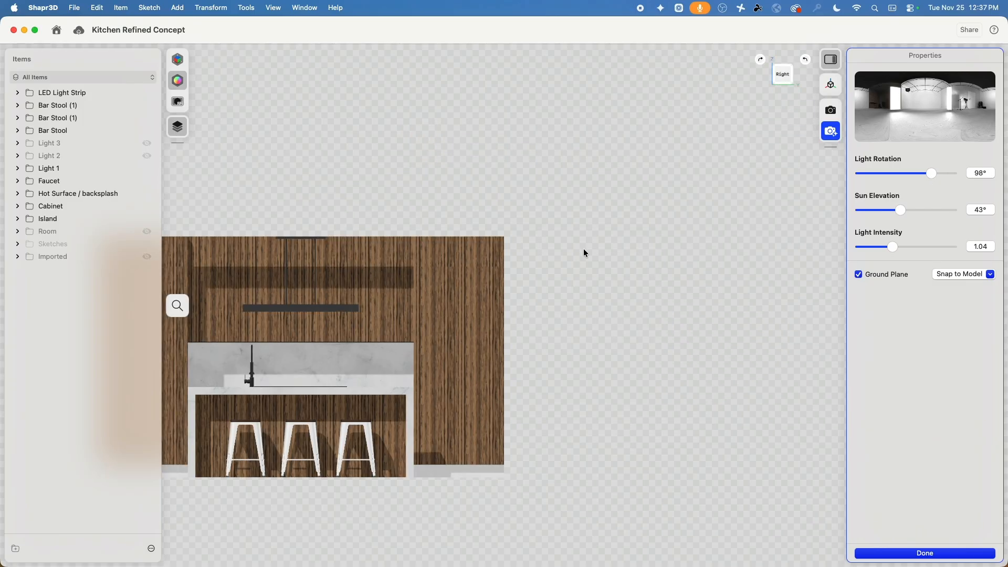
pyautogui.moveTo(584, 248); pyautogui.dragTo(751, 218, button='middle')
pyautogui.moveTo(751, 219); pyautogui.dragTo(769, 233, button='right')
pyautogui.scroll(5, 769, 232)
pyautogui.click(783, 81)
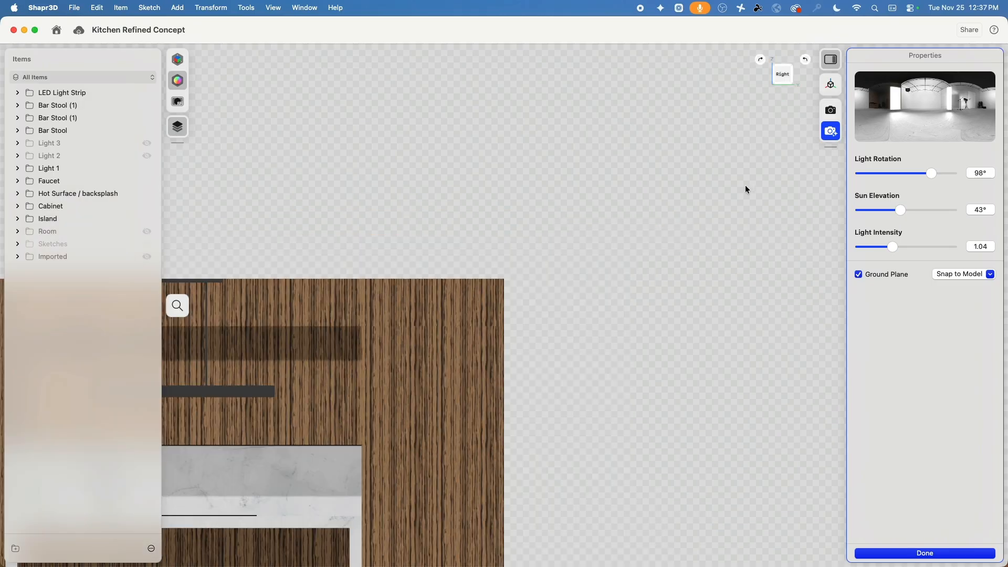
pyautogui.scroll(3, 666, 328)
pyautogui.scroll(-8, 599, 359)
pyautogui.moveTo(527, 390)
pyautogui.mouseDown(button='right')
pyautogui.moveTo(555, 345)
pyautogui.moveTo(523, 401)
pyautogui.mouseUp(button='right')
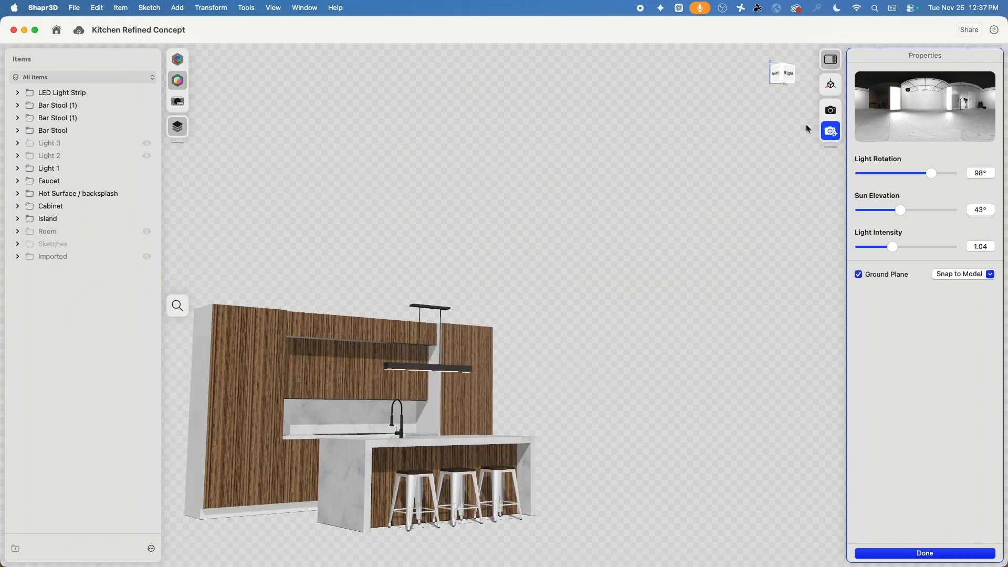
pyautogui.click(788, 77)
pyautogui.moveTo(531, 301); pyautogui.dragTo(619, 290, button='middle')
pyautogui.scroll(4, 604, 294)
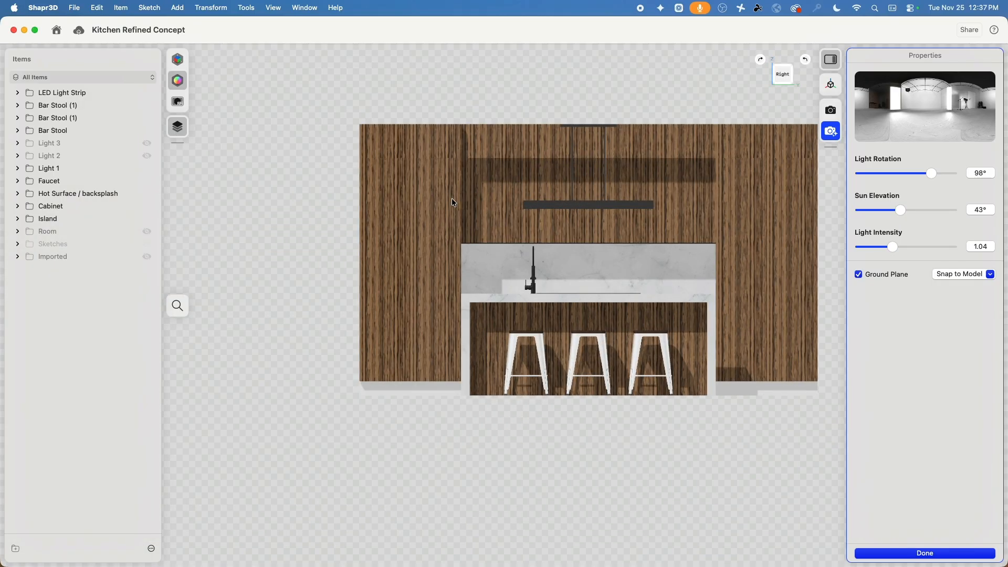
# Hide the items list and set the light rotation to 109° and the sun elevation to 32° for the enlarged elevation
pyautogui.click(178, 126)
pyautogui.scroll(3, 556, 241)
pyautogui.scroll(3, 637, 276)
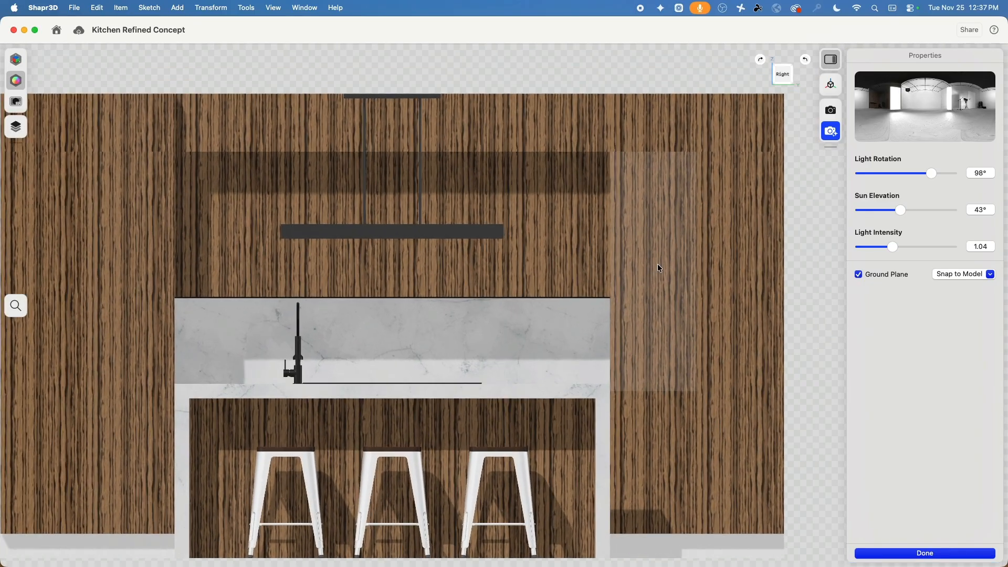
pyautogui.moveTo(659, 268); pyautogui.dragTo(693, 247, button='middle')
pyautogui.moveTo(932, 174)
pyautogui.mouseDown()
pyautogui.moveTo(921, 173)
pyautogui.moveTo(935, 174)
pyautogui.mouseUp()
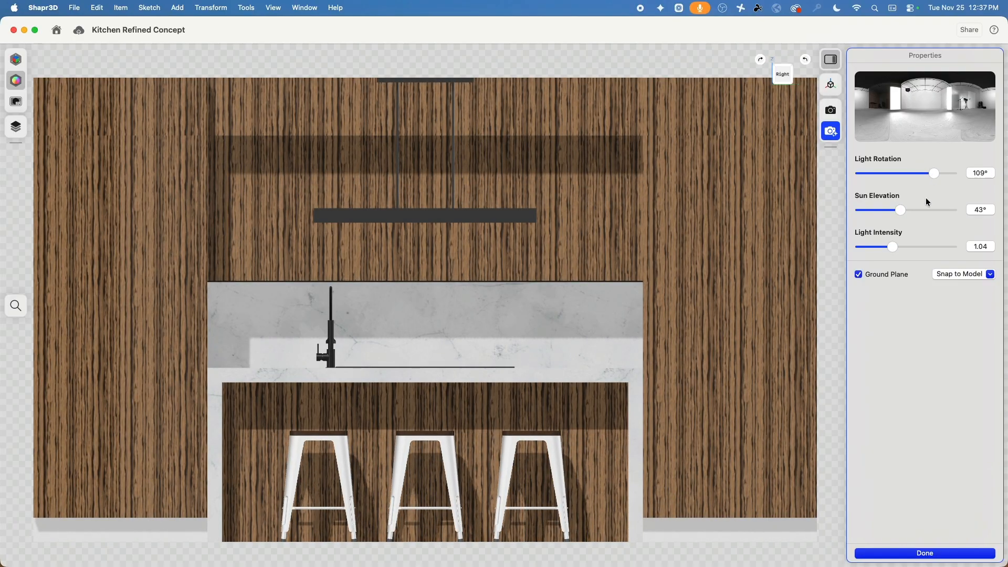
pyautogui.moveTo(901, 211); pyautogui.dragTo(889, 210)
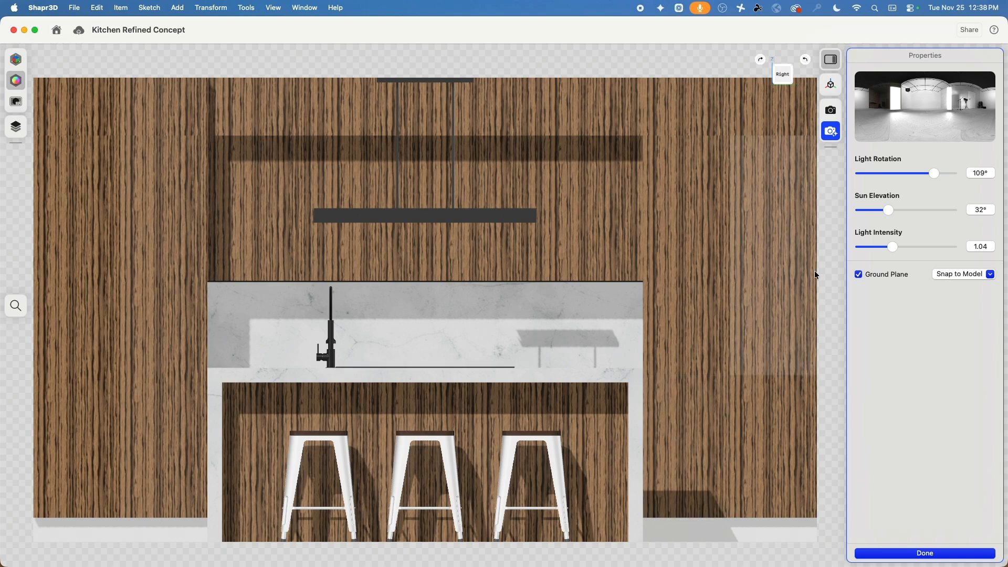
# Close the environment properties and capture the framed elevation as a PNG named Elevation View Textured in the Images folder
pyautogui.scroll(1, 660, 273)
pyautogui.scroll(1, 660, 273)
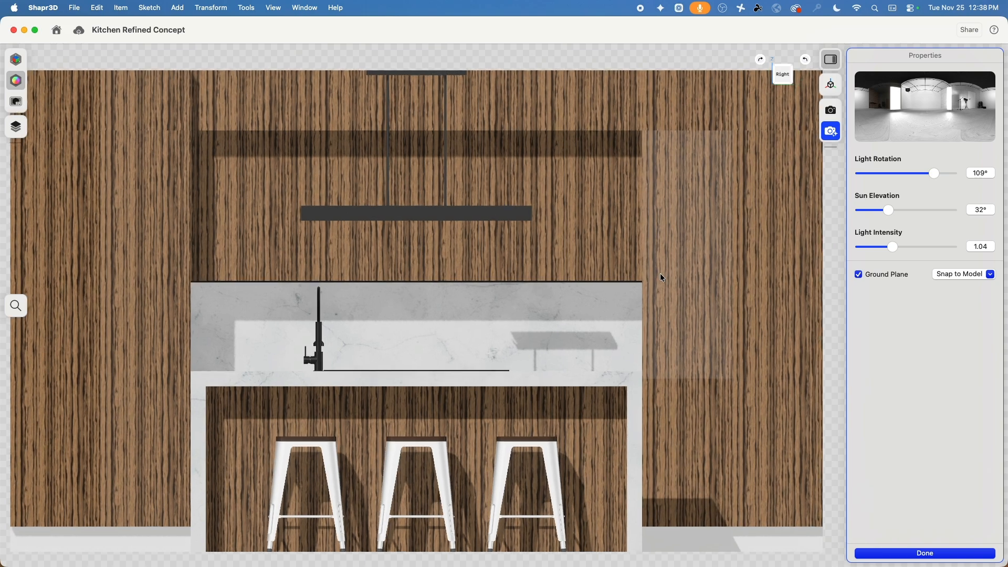
pyautogui.moveTo(646, 272); pyautogui.dragTo(677, 268, button='middle')
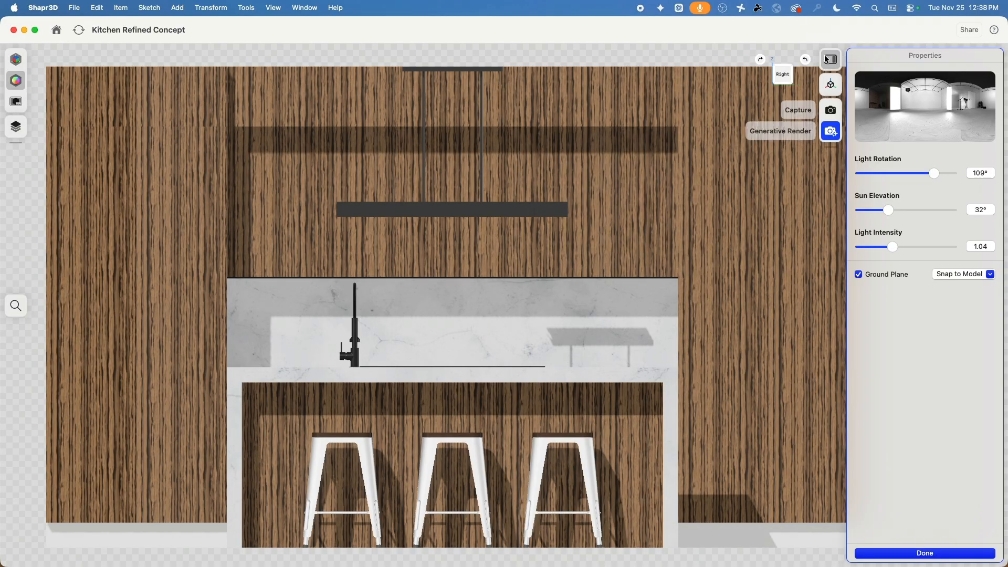
pyautogui.click(829, 60)
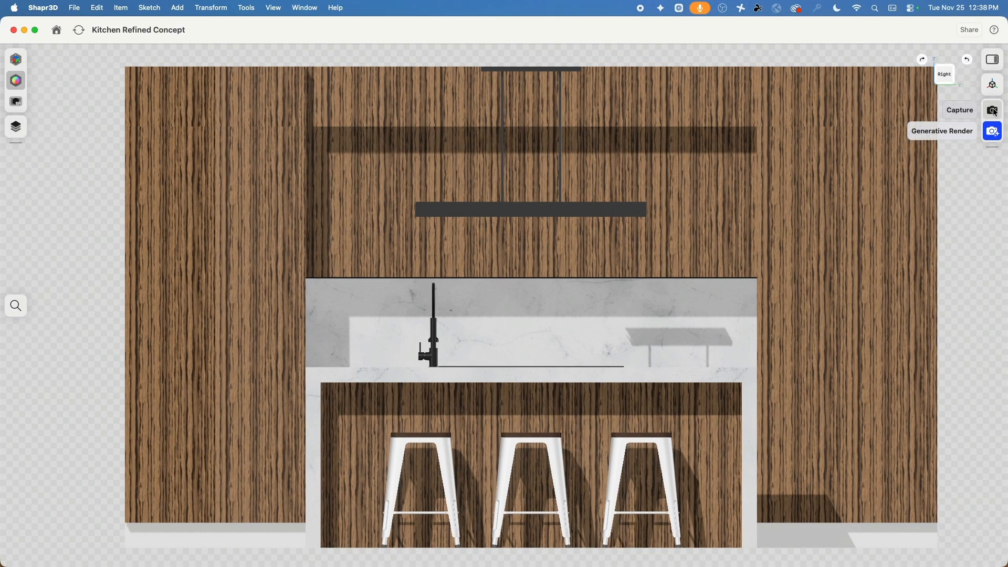
pyautogui.click(994, 112)
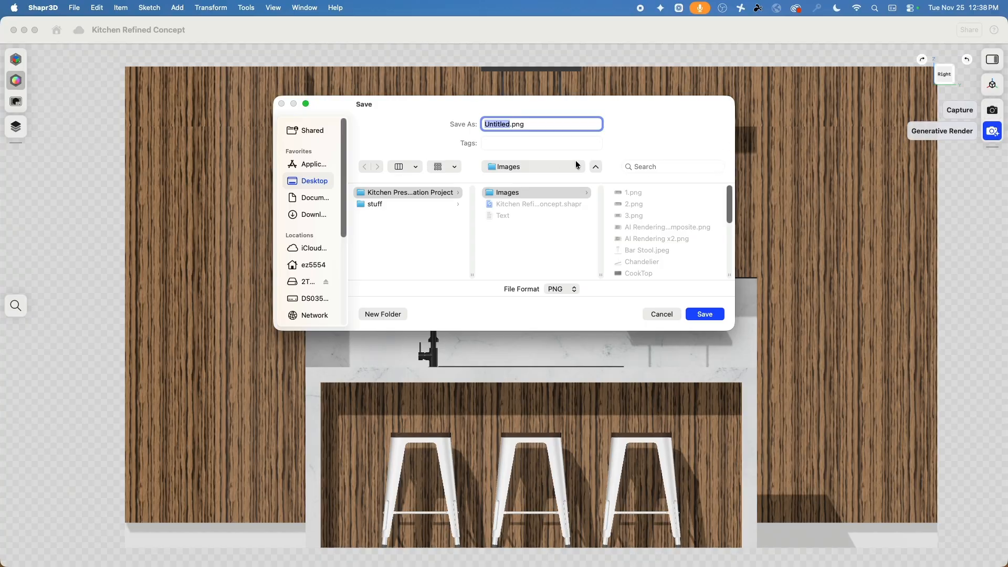
pyautogui.write('Elevation View Textured')
pyautogui.press('Return')
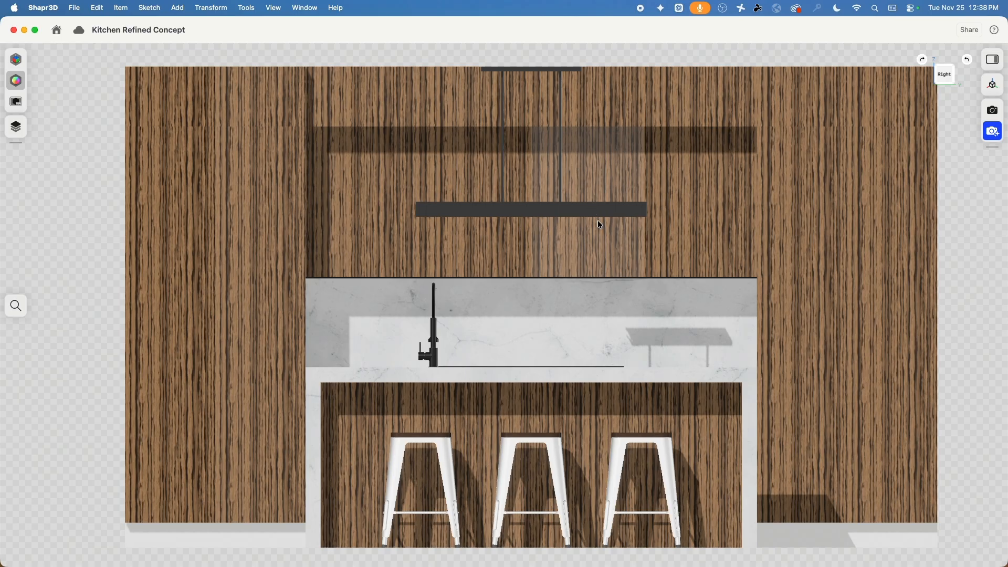
# Examine the kitchen from the Back view and the Right-Back edge view
pyautogui.scroll(-5, 597, 221)
pyautogui.moveTo(603, 228); pyautogui.dragTo(772, 213, button='right')
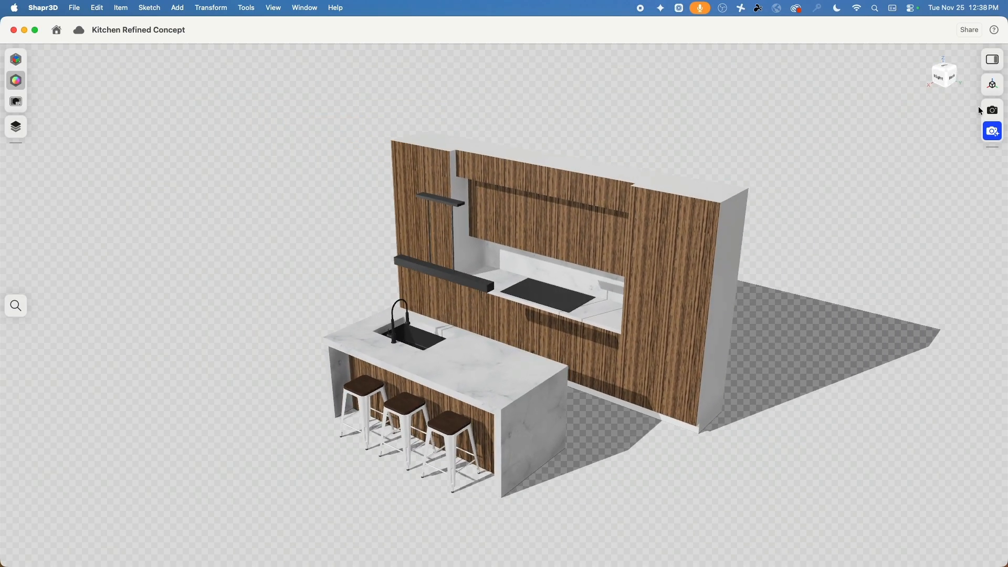
pyautogui.click(952, 77)
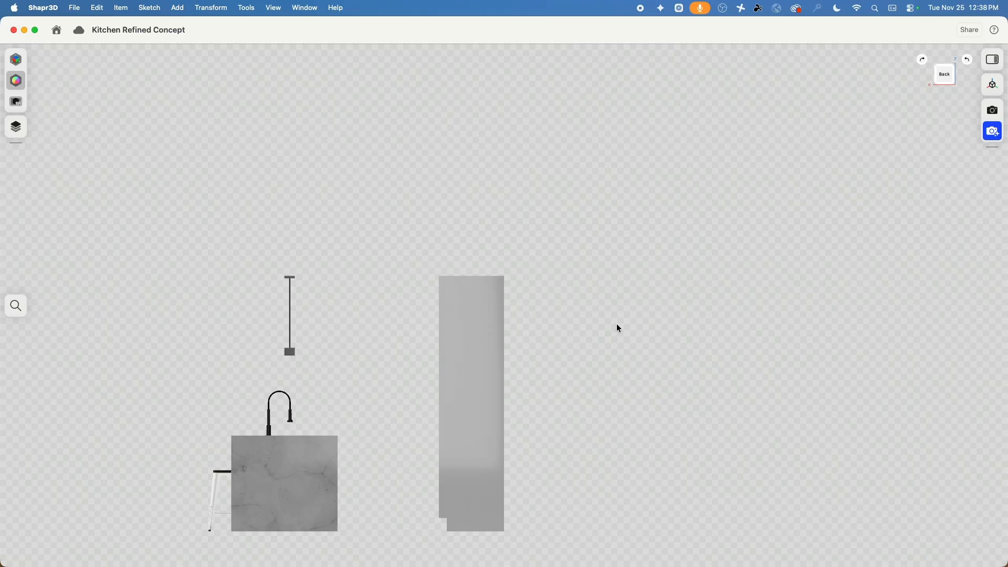
pyautogui.click(936, 77)
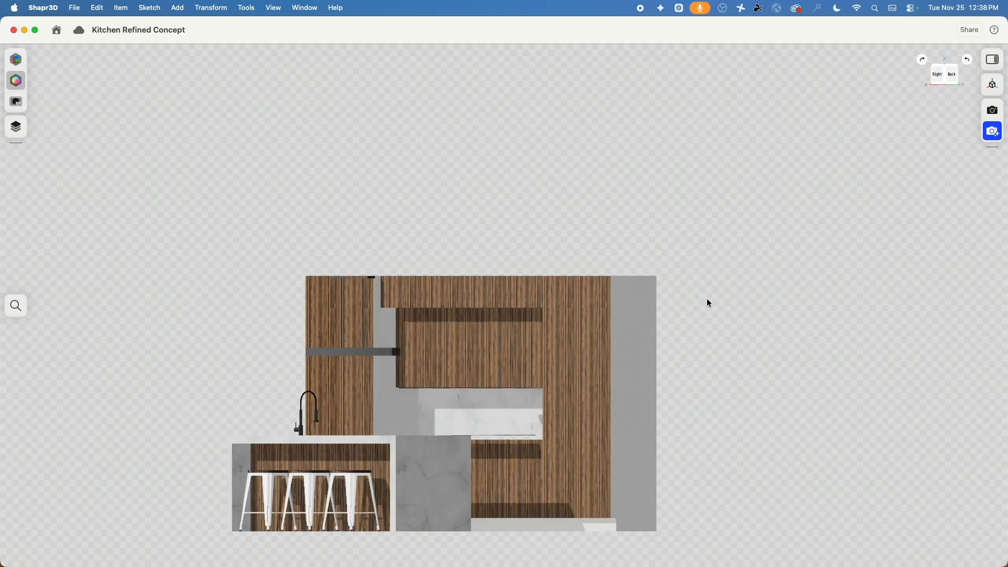
pyautogui.moveTo(707, 298); pyautogui.dragTo(820, 204, button='right')
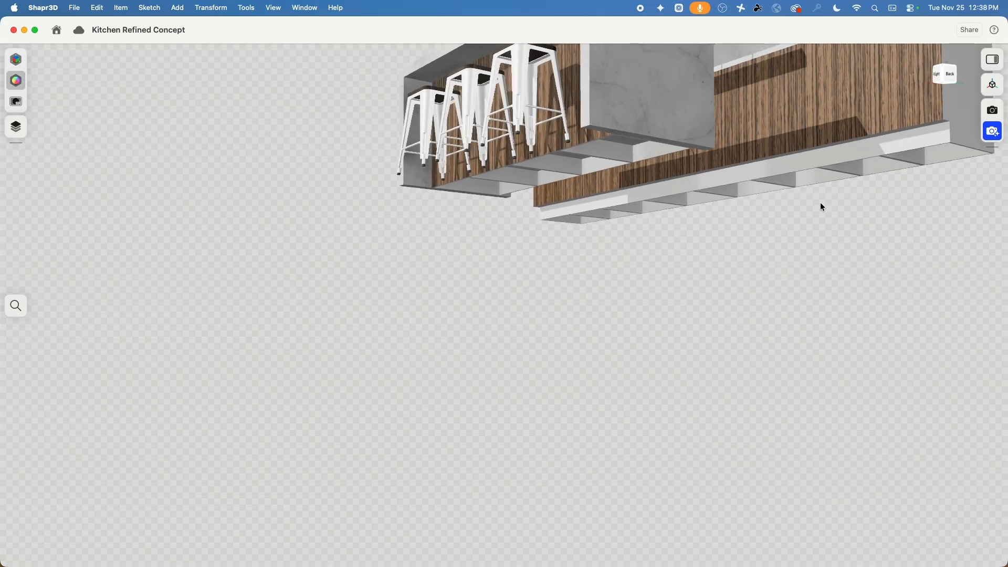
pyautogui.click(941, 72)
pyautogui.moveTo(769, 360); pyautogui.dragTo(767, 384, button='middle')
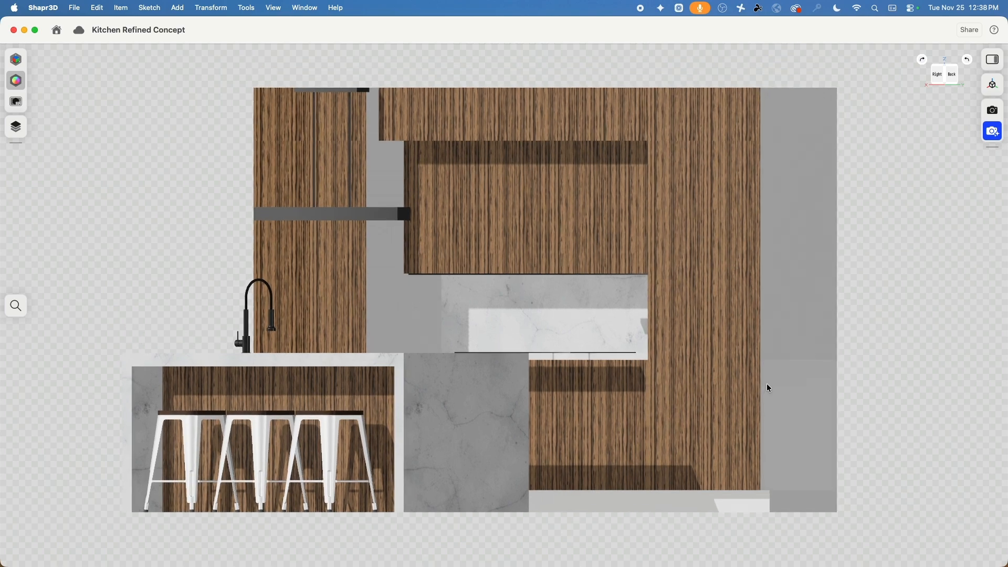
pyautogui.moveTo(944, 109); pyautogui.dragTo(916, 179, button='right')
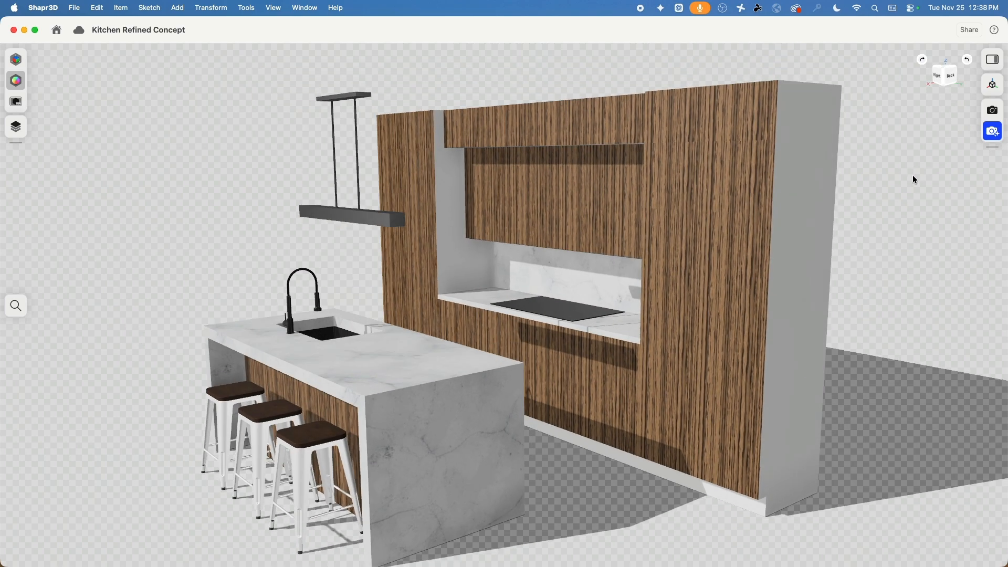
# Switch to the isometric corner view of the kitchen and orbit to a lower three-quarter angle
pyautogui.click(943, 64)
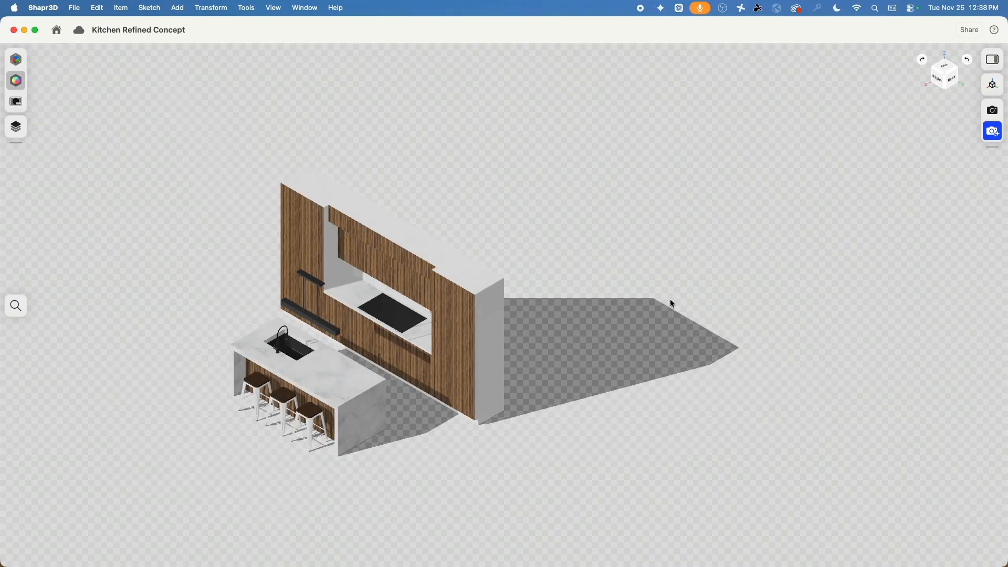
pyautogui.scroll(4, 485, 321)
pyautogui.moveTo(633, 318); pyautogui.dragTo(906, 323, button='middle')
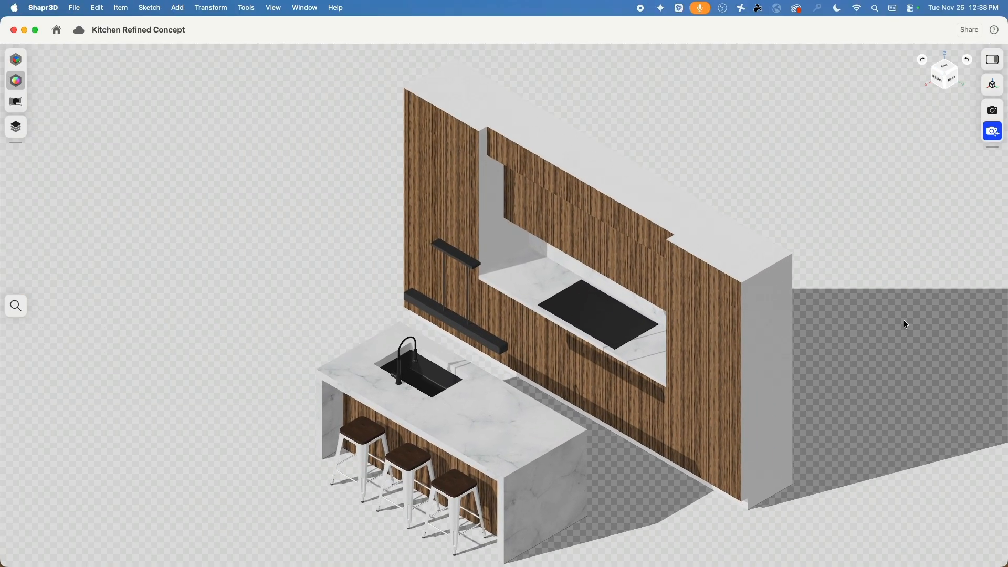
pyautogui.scroll(-3, 907, 323)
pyautogui.moveTo(907, 322); pyautogui.dragTo(869, 259, button='right')
pyautogui.moveTo(867, 257); pyautogui.dragTo(835, 233, button='middle')
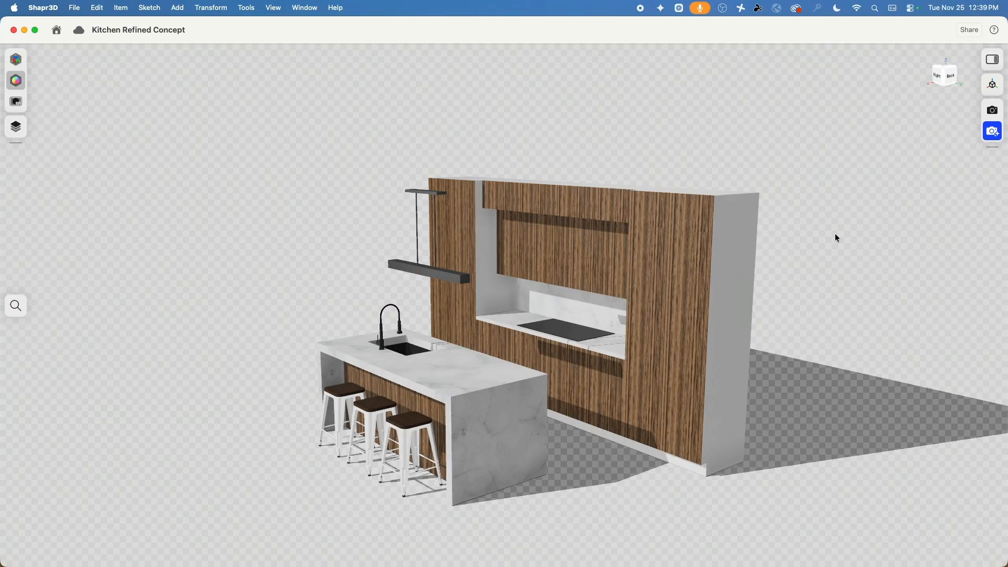
# Frame the kitchen from a low three-quarter angle and capture the view as a PNG named Cover 1 in the Images folder
pyautogui.moveTo(877, 280); pyautogui.dragTo(874, 262, button='right')
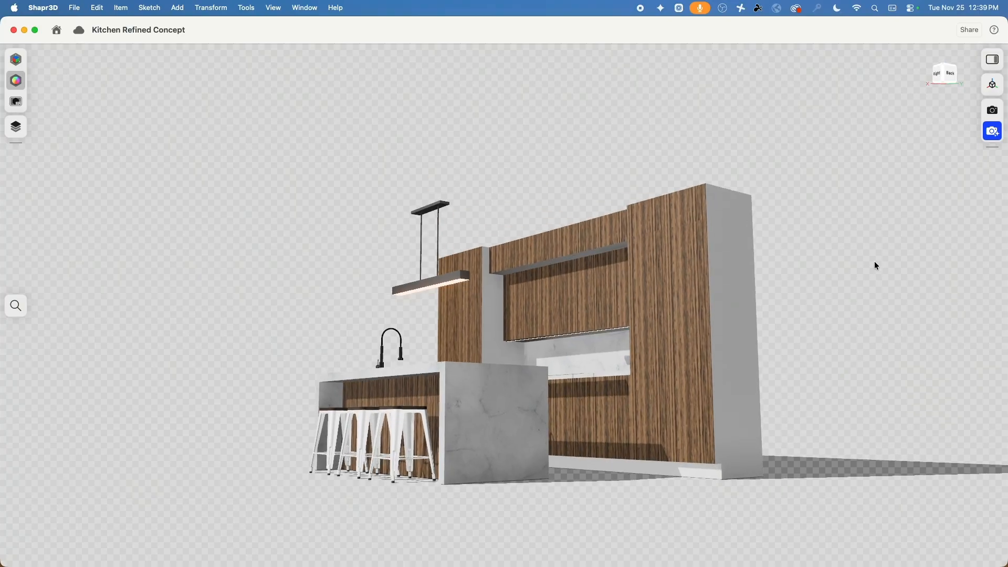
pyautogui.scroll(5, 875, 263)
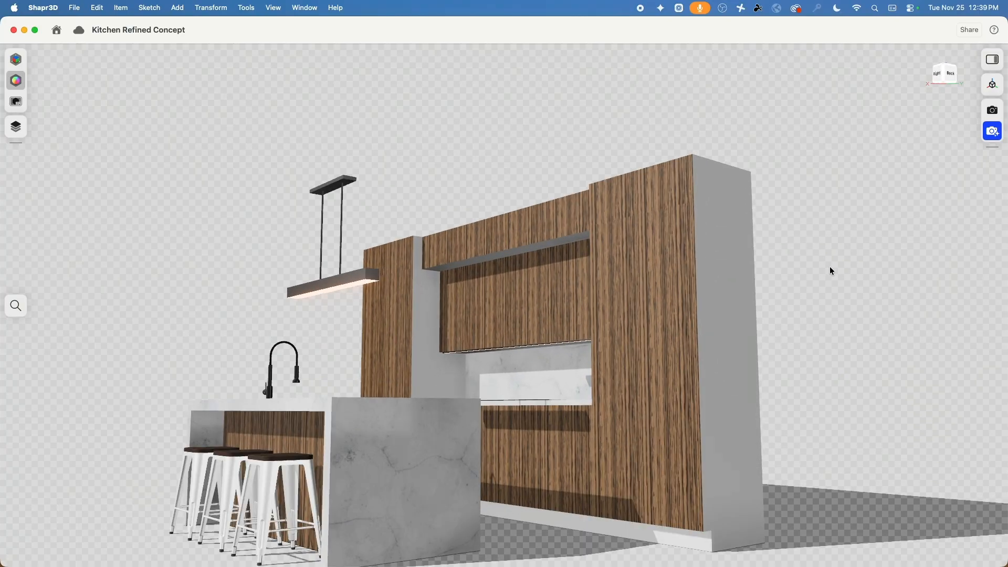
pyautogui.scroll(2, 830, 266)
pyautogui.moveTo(829, 266); pyautogui.dragTo(858, 222, button='middle')
pyautogui.moveTo(858, 221); pyautogui.dragTo(853, 224, button='right')
pyautogui.moveTo(853, 225); pyautogui.dragTo(864, 215, button='middle')
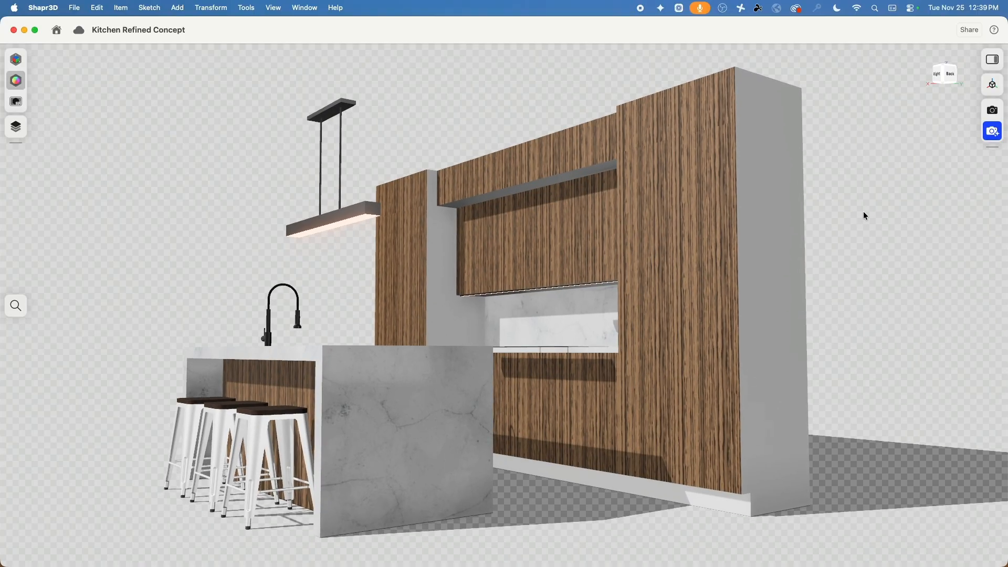
pyautogui.click(993, 110)
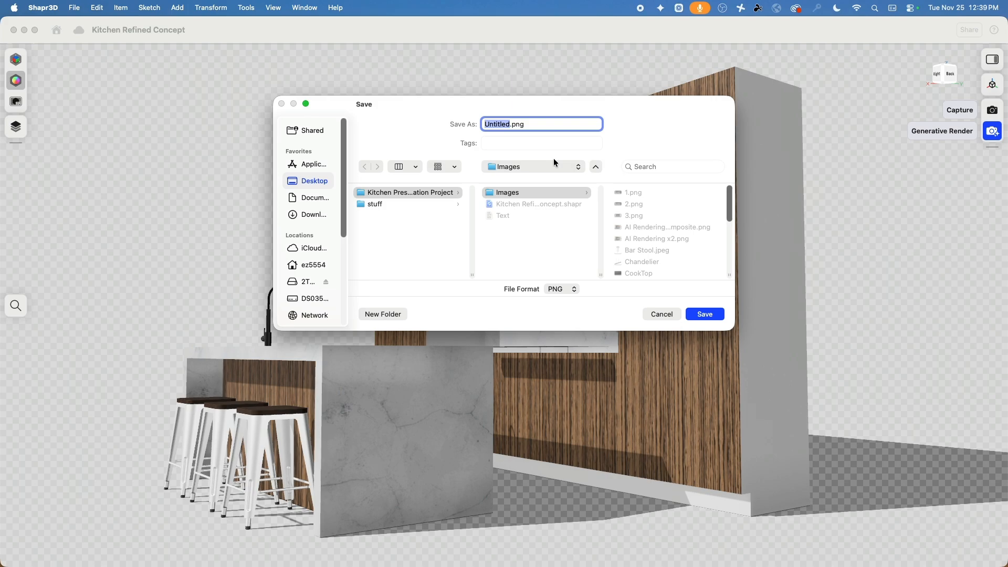
pyautogui.write('Cover 1')
pyautogui.press('Return')
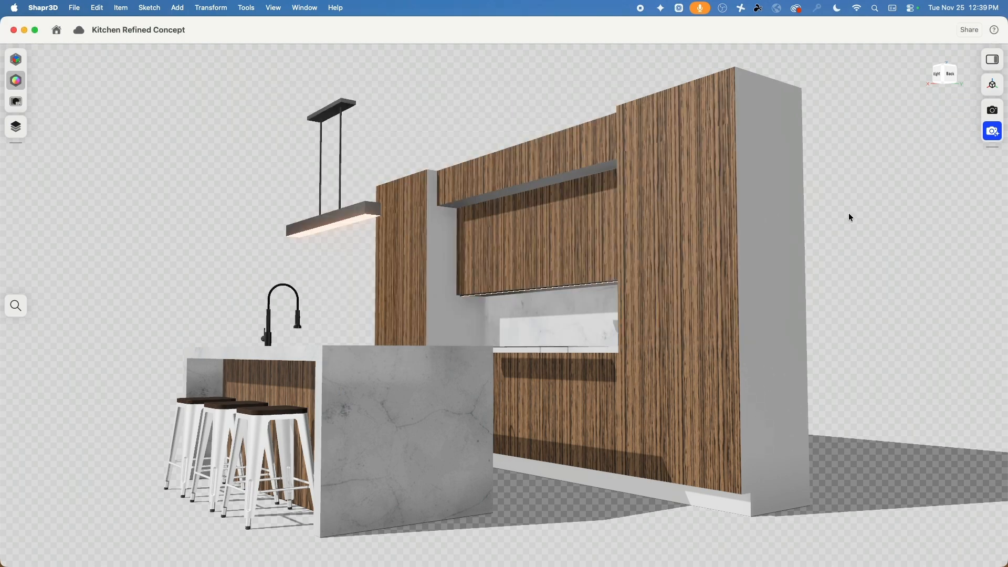
# Orbit to a slightly raised three-quarter view showing the countertops and capture it as a PNG named Cover 2
pyautogui.scroll(5, 853, 214)
pyautogui.moveTo(854, 230); pyautogui.dragTo(880, 220, button='right')
pyautogui.scroll(-5, 880, 219)
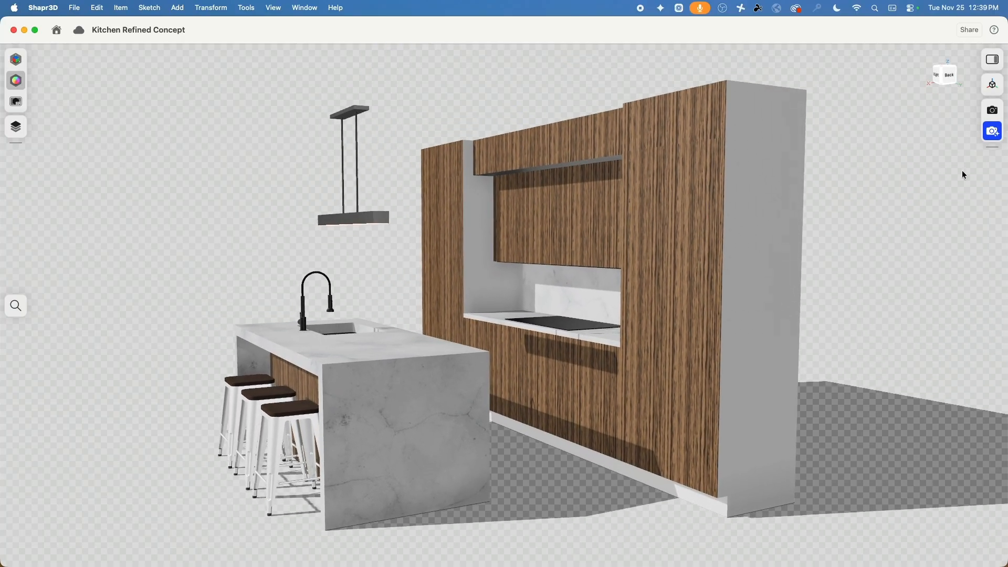
pyautogui.click(992, 111)
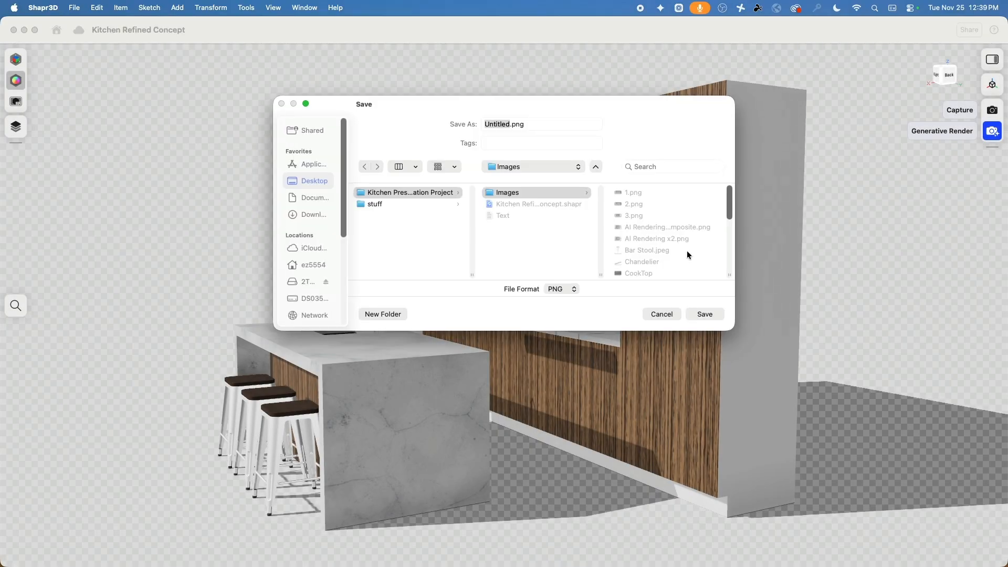
pyautogui.write('Cover 2')
pyautogui.press('Return')
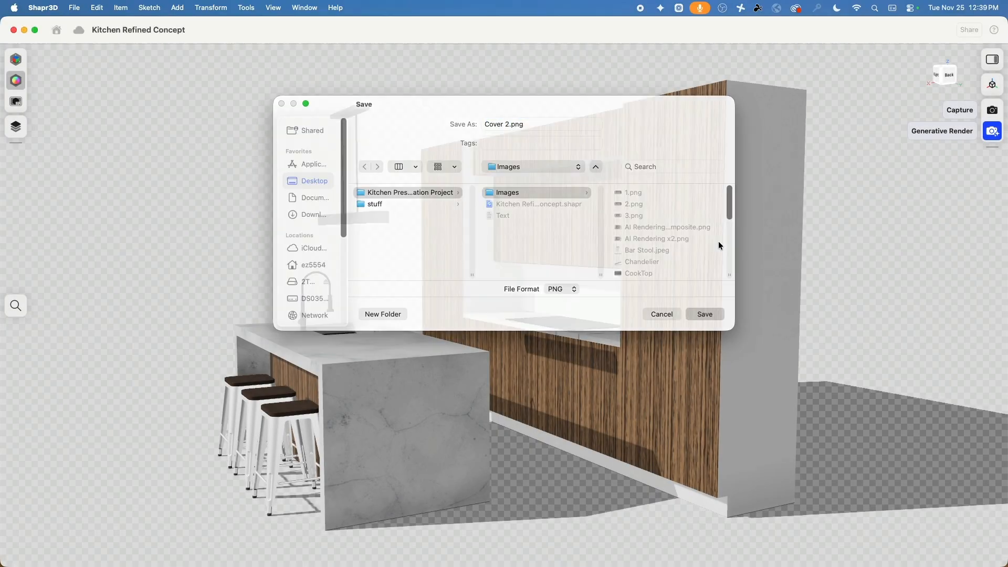
# Orbit to a high three-quarter view looking down on the island and capture it as a PNG named Cover 3
pyautogui.scroll(5, 879, 237)
pyautogui.moveTo(879, 237); pyautogui.dragTo(895, 265, button='right')
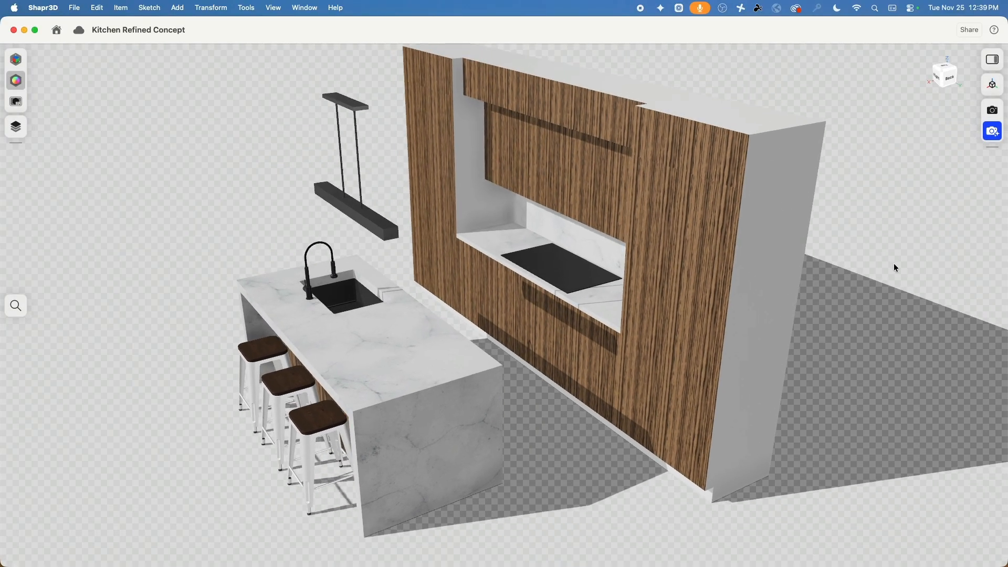
pyautogui.scroll(-2, 894, 253)
pyautogui.moveTo(894, 253); pyautogui.dragTo(875, 273, button='middle')
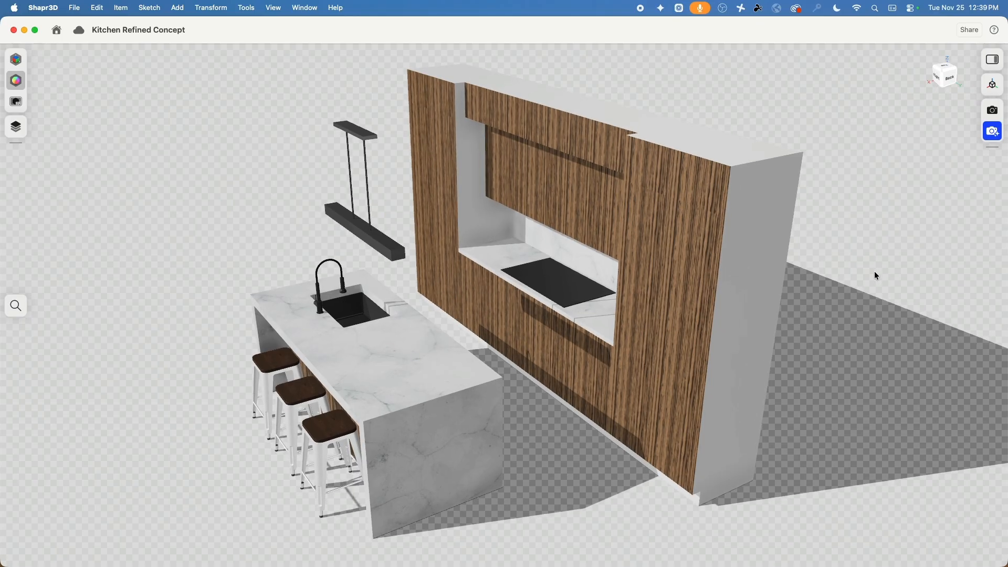
pyautogui.click(992, 110)
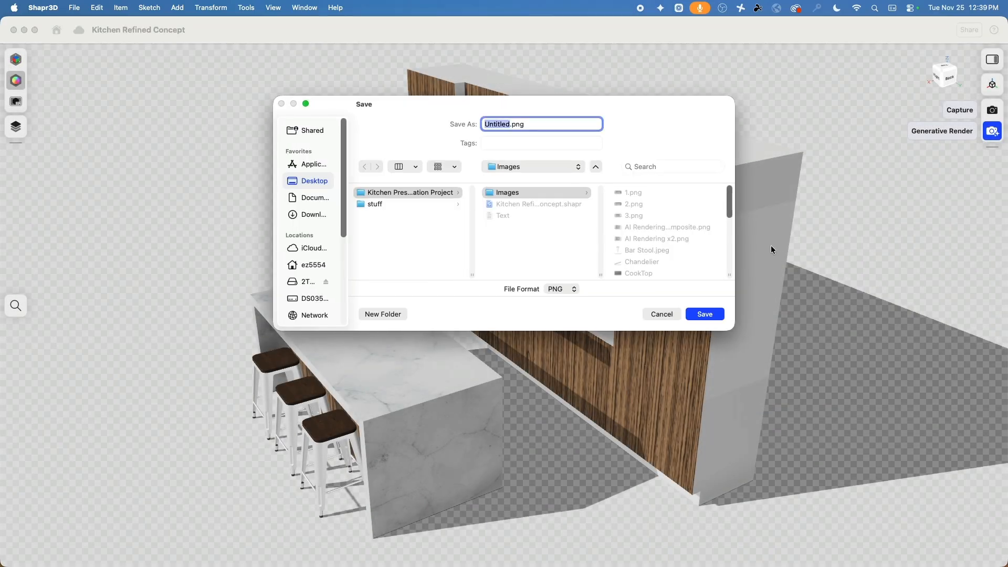
pyautogui.write('Cover 1')
pyautogui.press('Return')
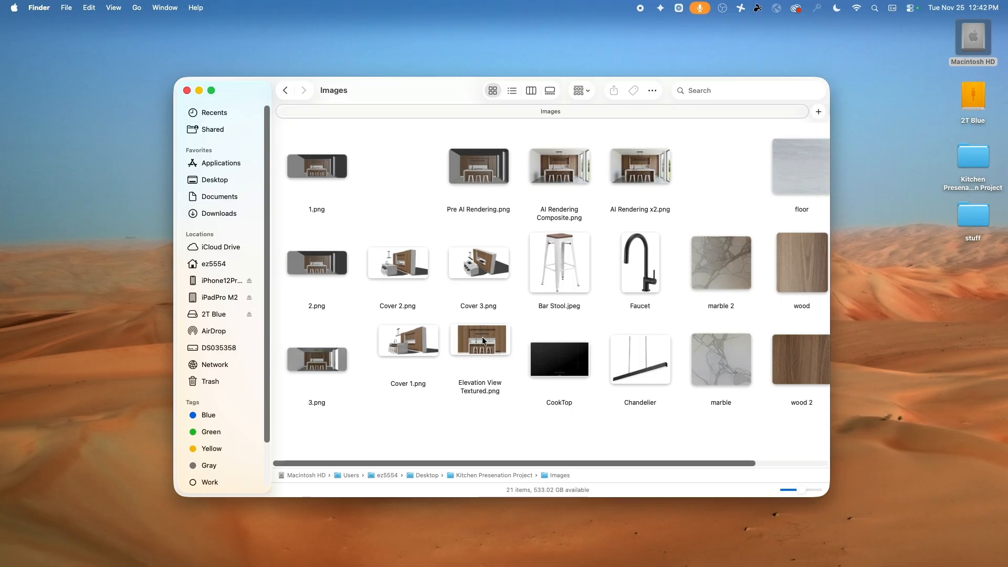
# Open Elevation View Textured.png from the Images folder in Affinity
pyautogui.click(484, 340)
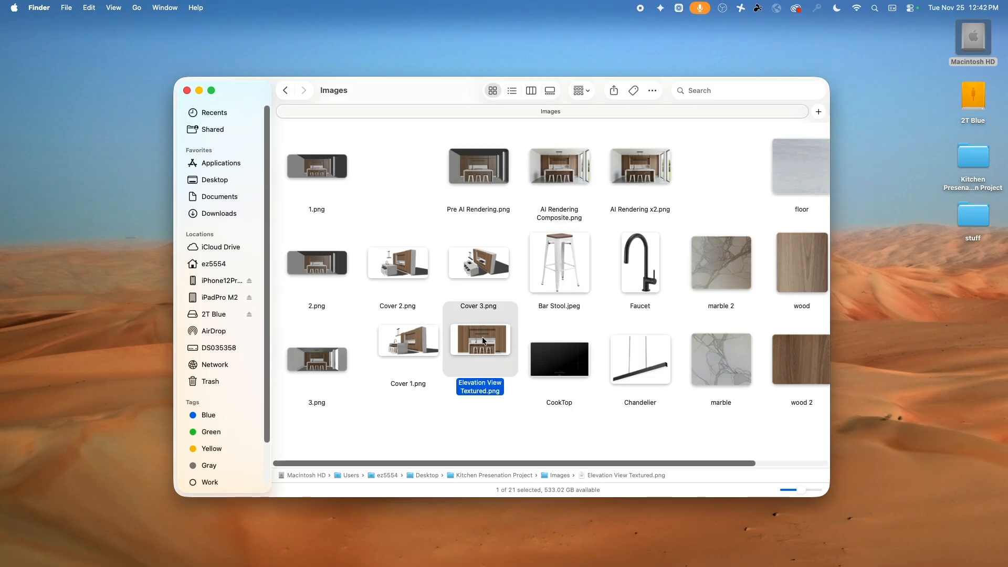
pyautogui.moveTo(484, 341); pyautogui.dragTo(598, 547)
pyautogui.moveTo(600, 564); pyautogui.dragTo(564, 549)
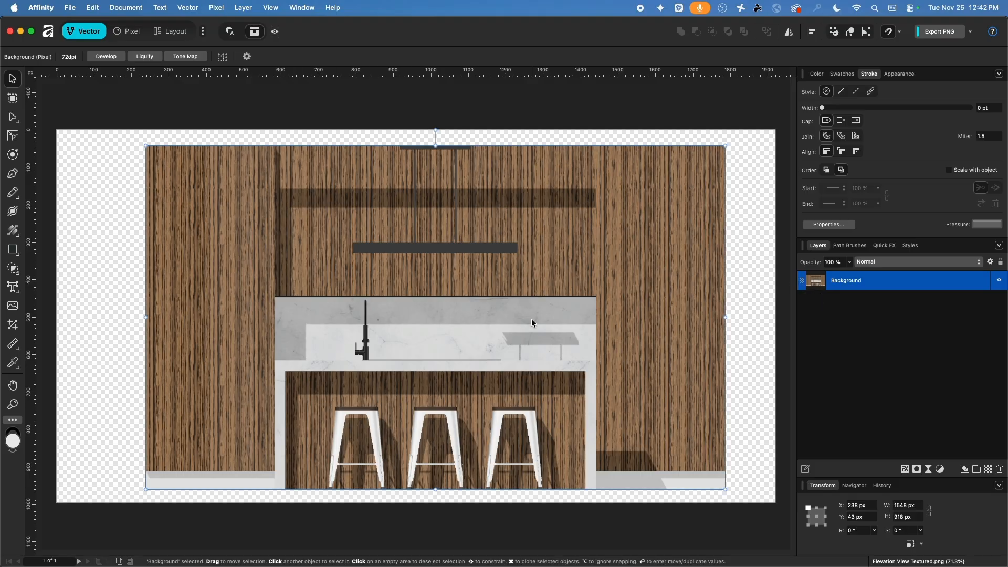
# In the Pixel studio, select the light fixture's shadow on the marble backsplash with two added rectangular marquees, inpaint it and deselect
pyautogui.scroll(10, 589, 354)
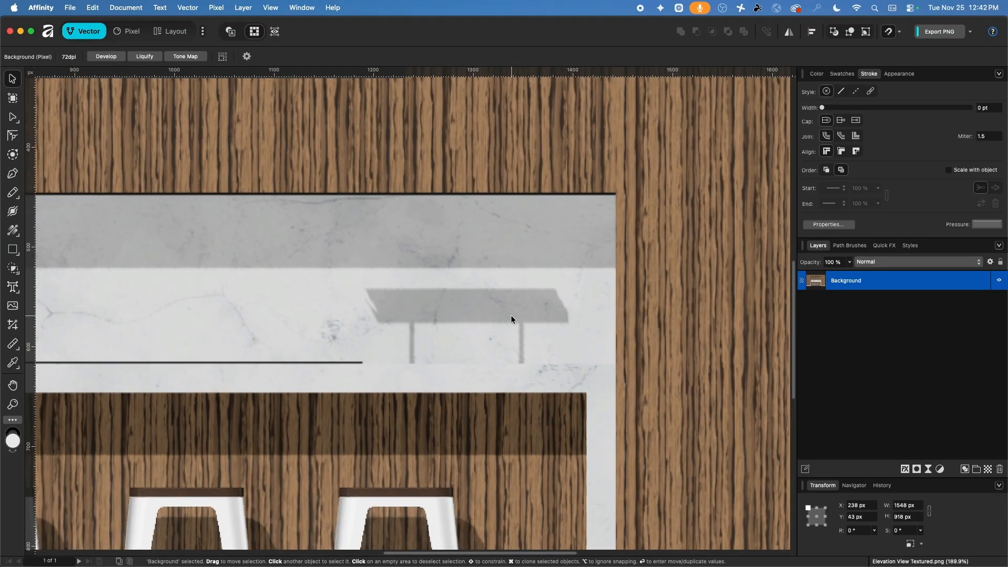
pyautogui.scroll(1, 516, 322)
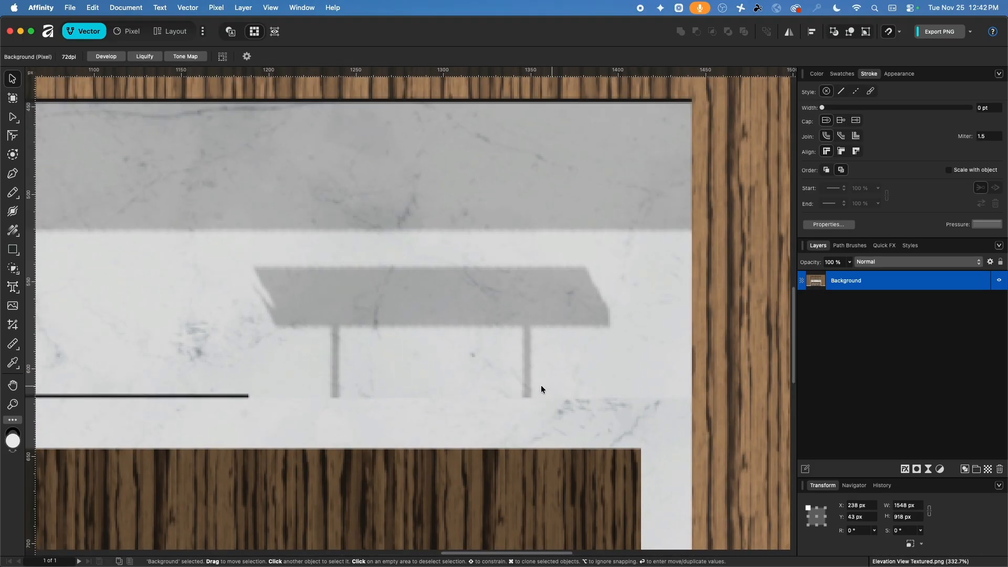
pyautogui.click(126, 33)
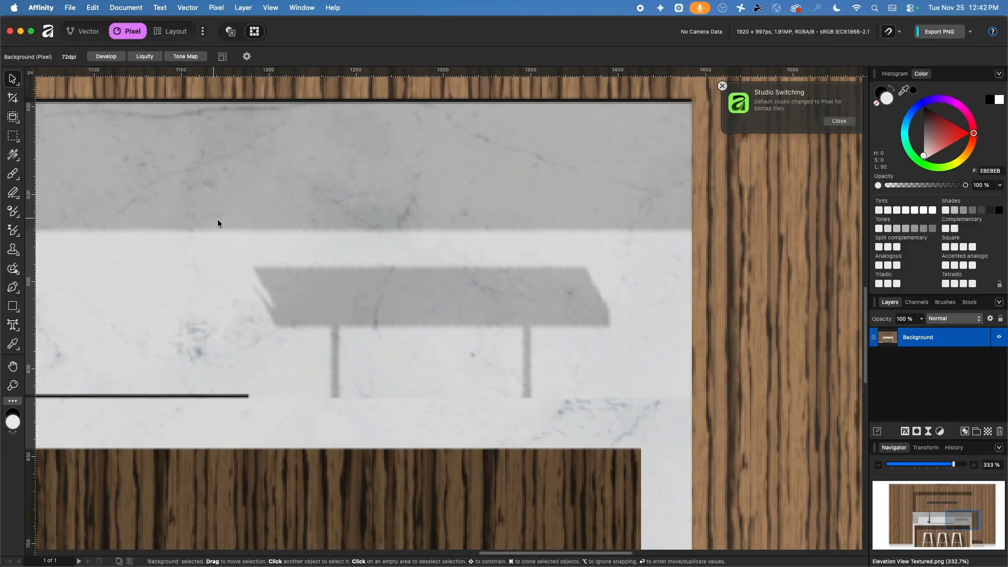
pyautogui.click(14, 136)
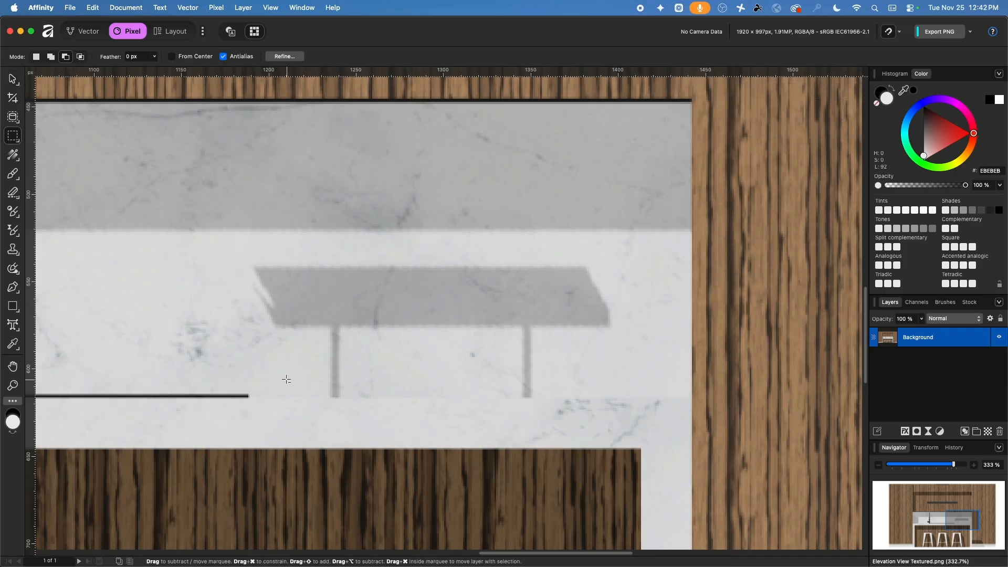
pyautogui.click(50, 57)
pyautogui.moveTo(237, 248); pyautogui.dragTo(631, 342)
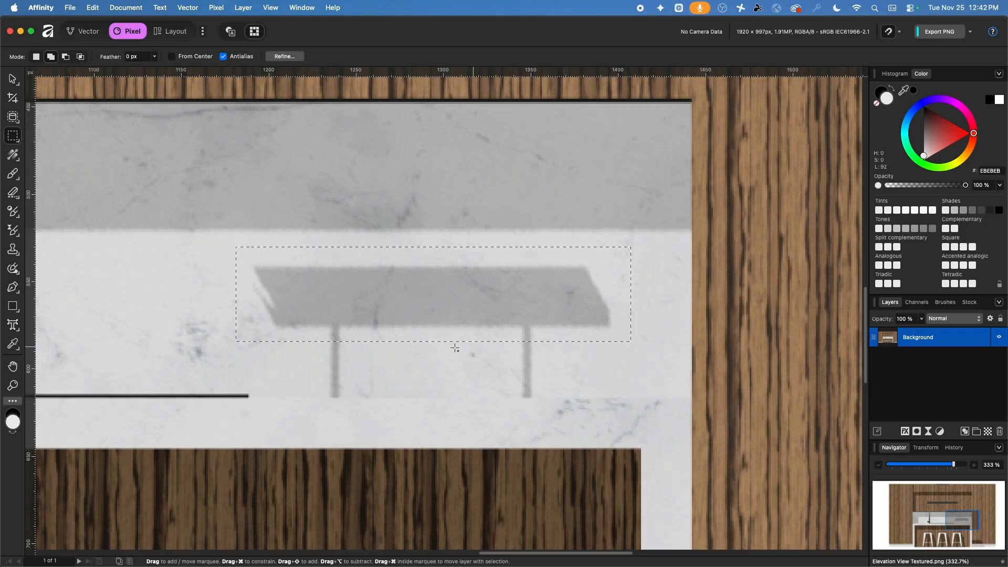
pyautogui.moveTo(322, 332); pyautogui.dragTo(563, 398)
pyautogui.click(13, 269)
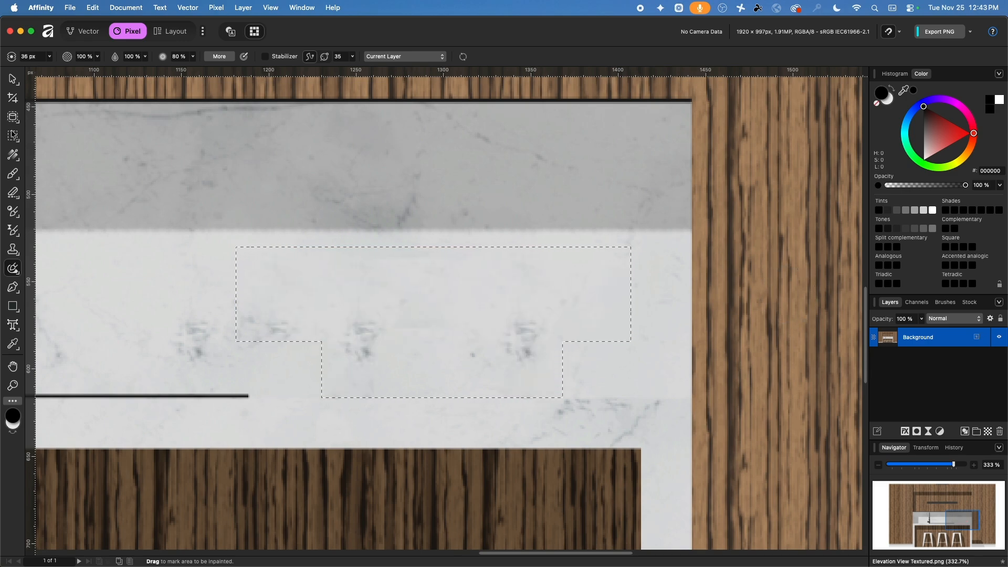
pyautogui.press('m')
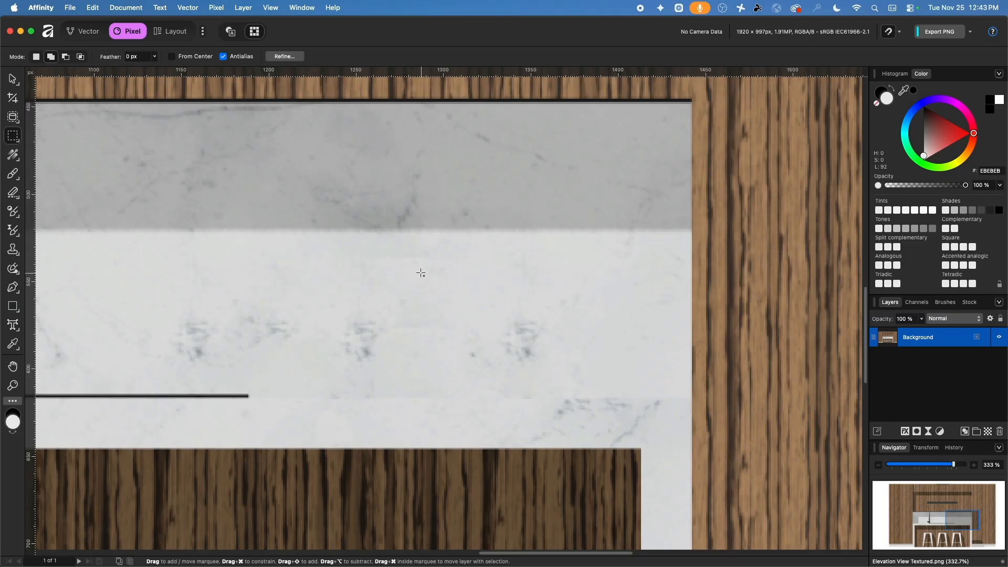
# Try to inpaint the shadow at the base of the wood panel beside the island within a rectangular selection, then undo and deselect
pyautogui.scroll(-10, 421, 272)
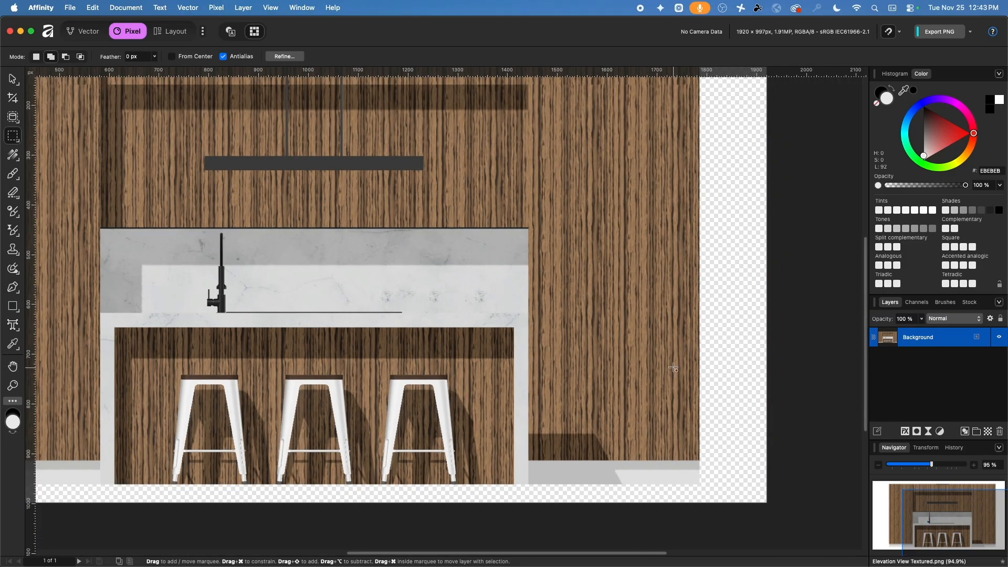
pyautogui.scroll(10, 652, 445)
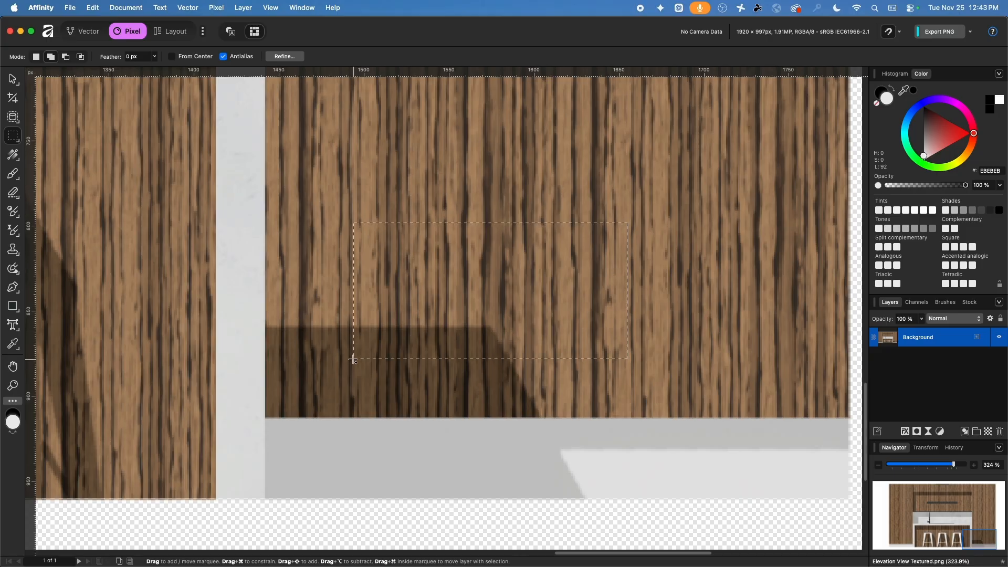
pyautogui.moveTo(353, 360); pyautogui.dragTo(267, 416)
pyautogui.click(13, 269)
pyautogui.moveTo(489, 342)
pyautogui.mouseDown()
pyautogui.moveTo(418, 326)
pyautogui.moveTo(416, 378)
pyautogui.moveTo(579, 385)
pyautogui.moveTo(533, 367)
pyautogui.moveTo(265, 408)
pyautogui.mouseUp()
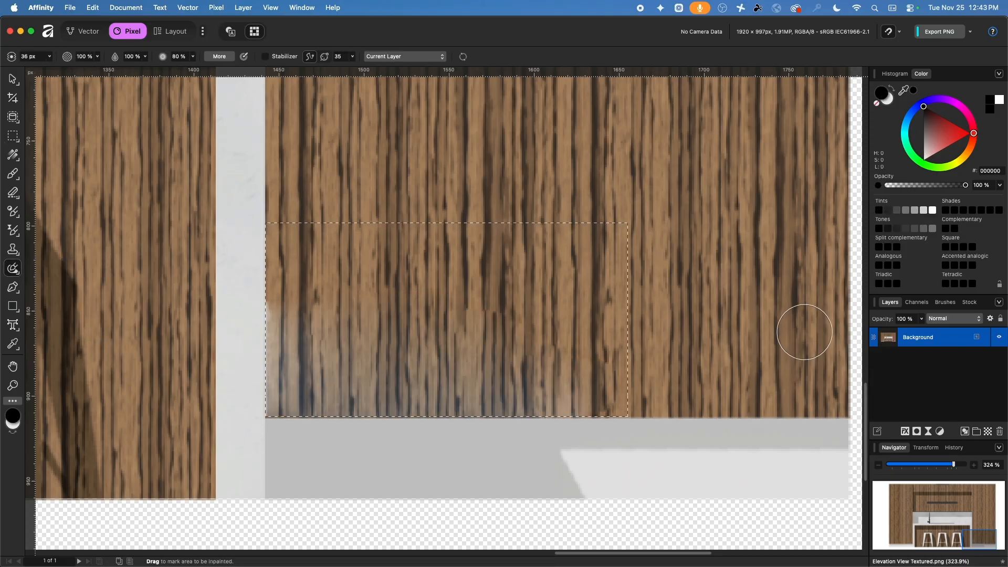
pyautogui.scroll(-5, 646, 306)
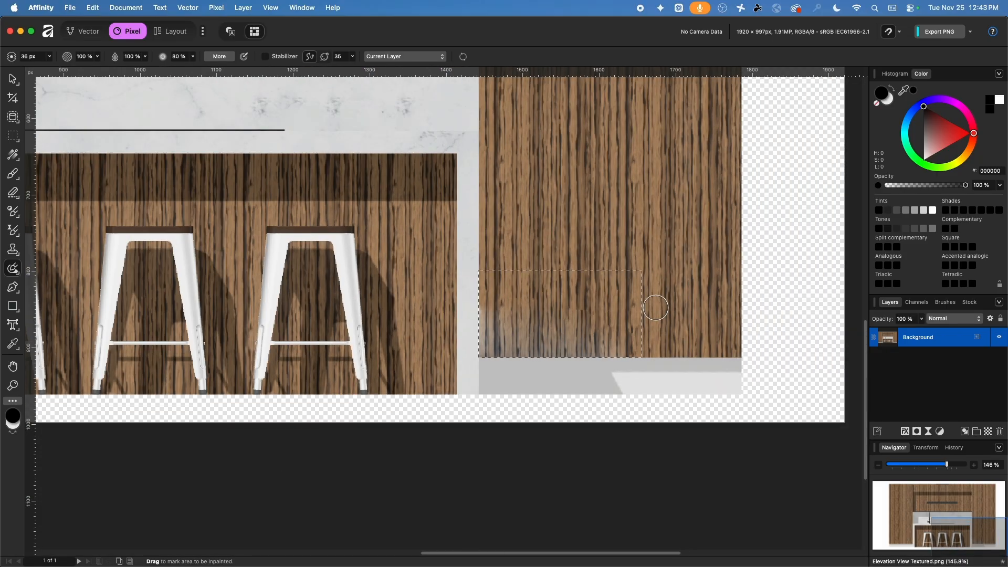
pyautogui.scroll(6, 625, 330)
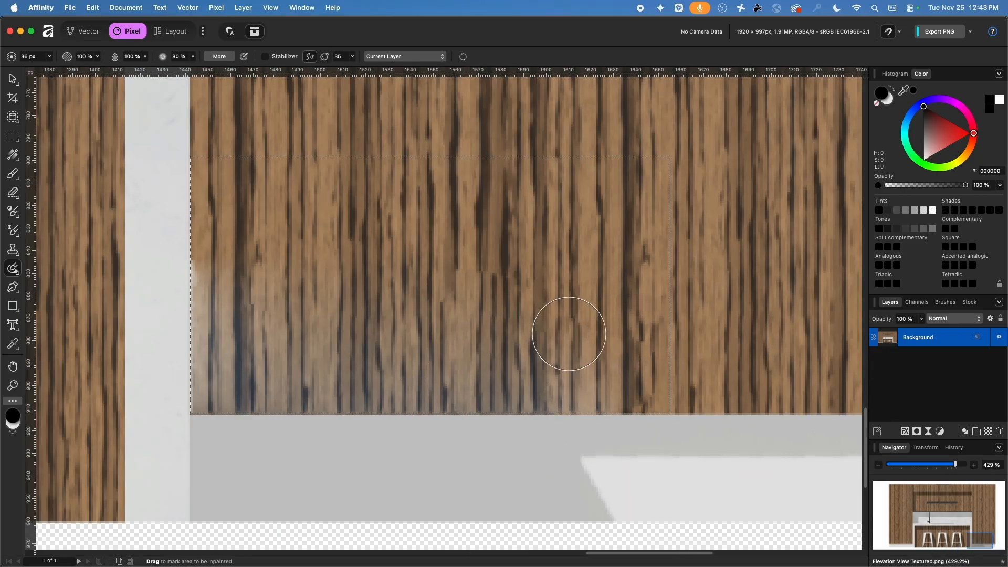
pyautogui.press('super+z')
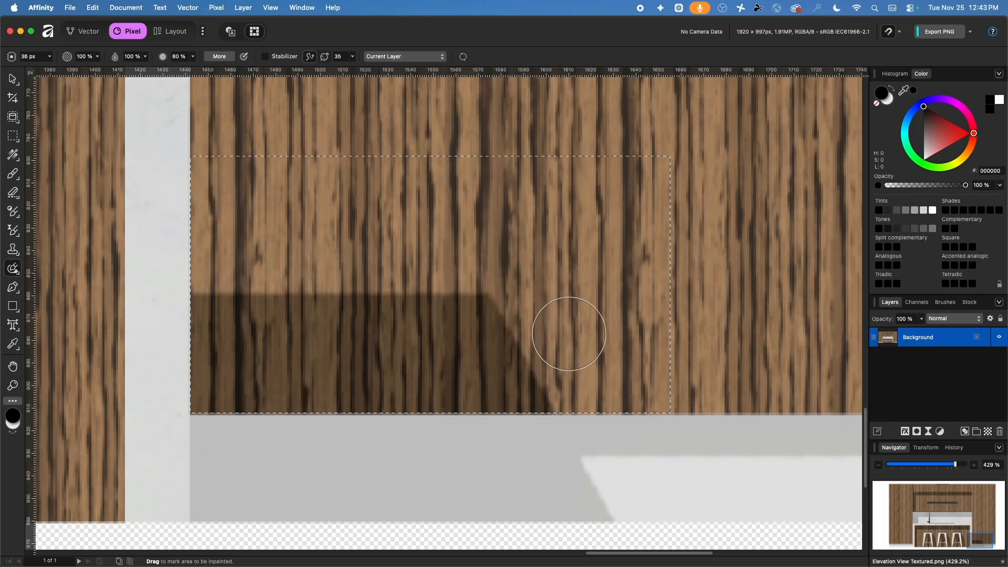
pyautogui.click(14, 136)
pyautogui.press('super+d')
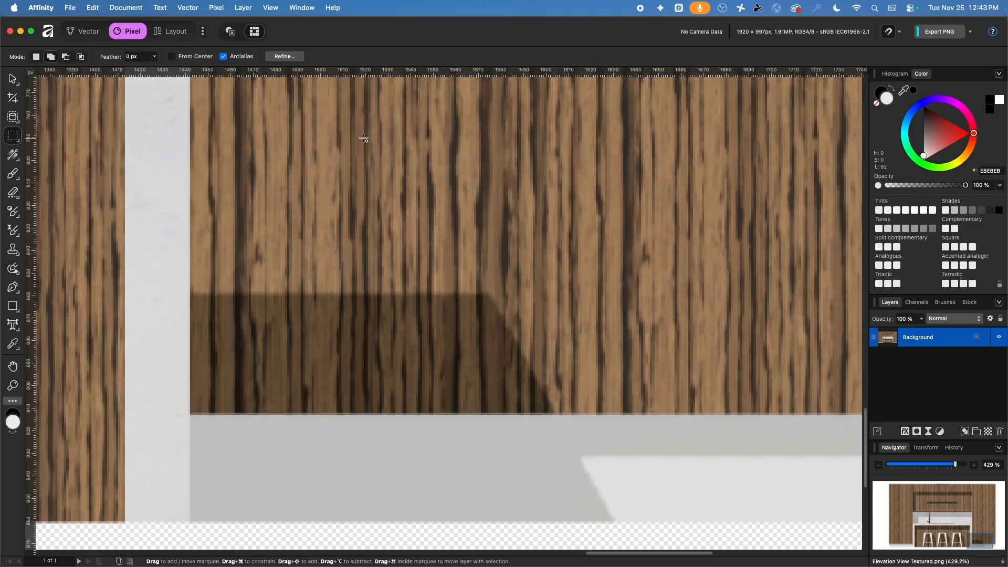
# Marquee-select a taller area of the wood panel set slightly inside its edges and inpaint the shadow at its base
pyautogui.moveTo(675, 115); pyautogui.dragTo(198, 406)
pyautogui.click(13, 268)
pyautogui.moveTo(216, 302)
pyautogui.mouseDown()
pyautogui.moveTo(468, 337)
pyautogui.moveTo(332, 377)
pyautogui.moveTo(254, 340)
pyautogui.moveTo(207, 367)
pyautogui.mouseUp()
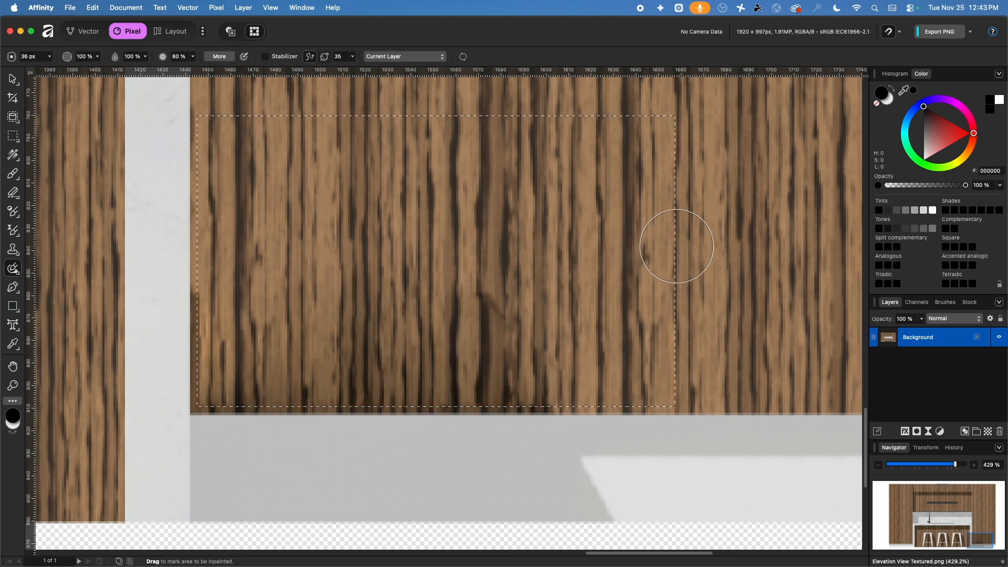
# Marquee-select the base of the wood panel beside the island, from its inner edge past the remaining shadow
pyautogui.click(13, 135)
pyautogui.scroll(-3, 578, 204)
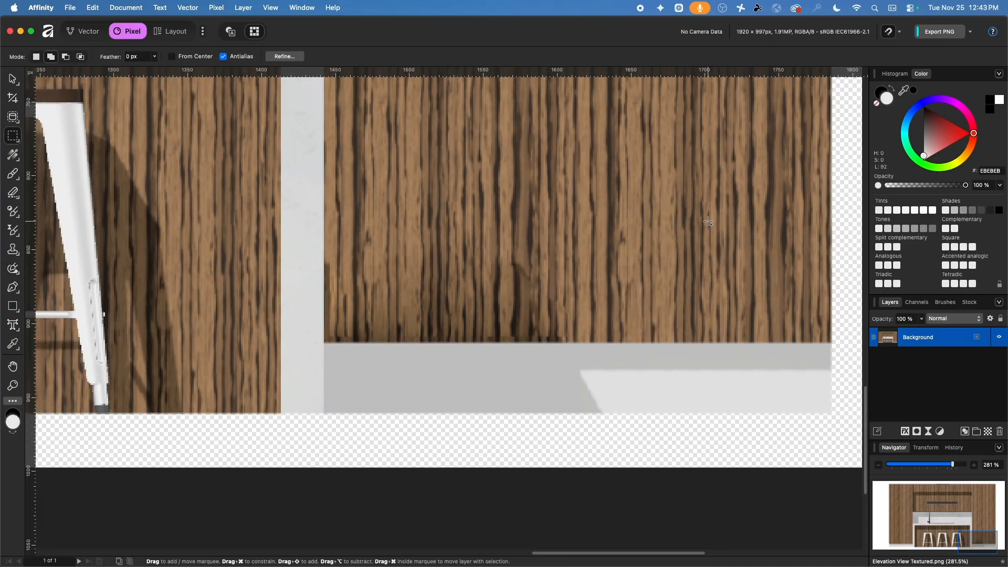
pyautogui.scroll(-3, 707, 222)
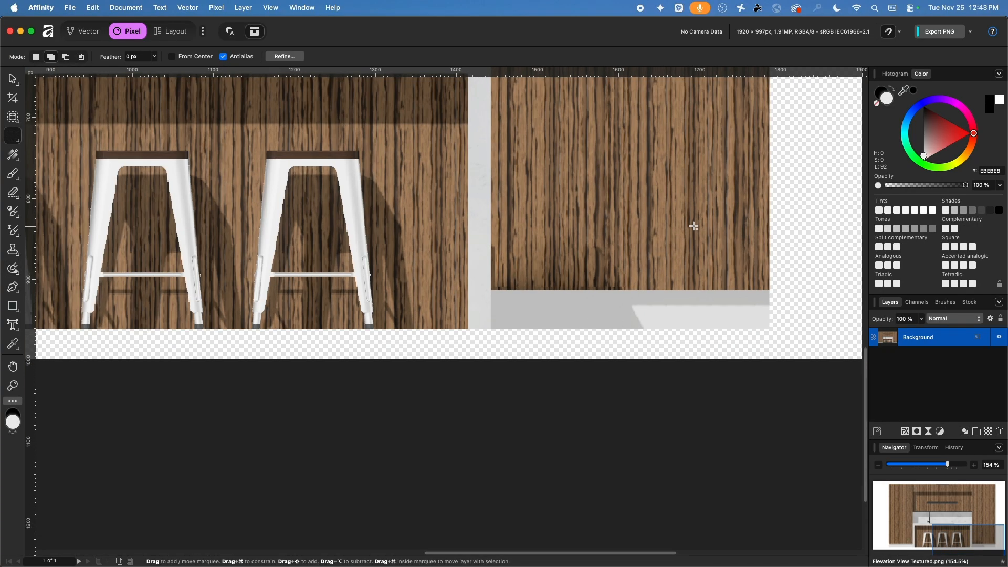
pyautogui.scroll(9, 694, 226)
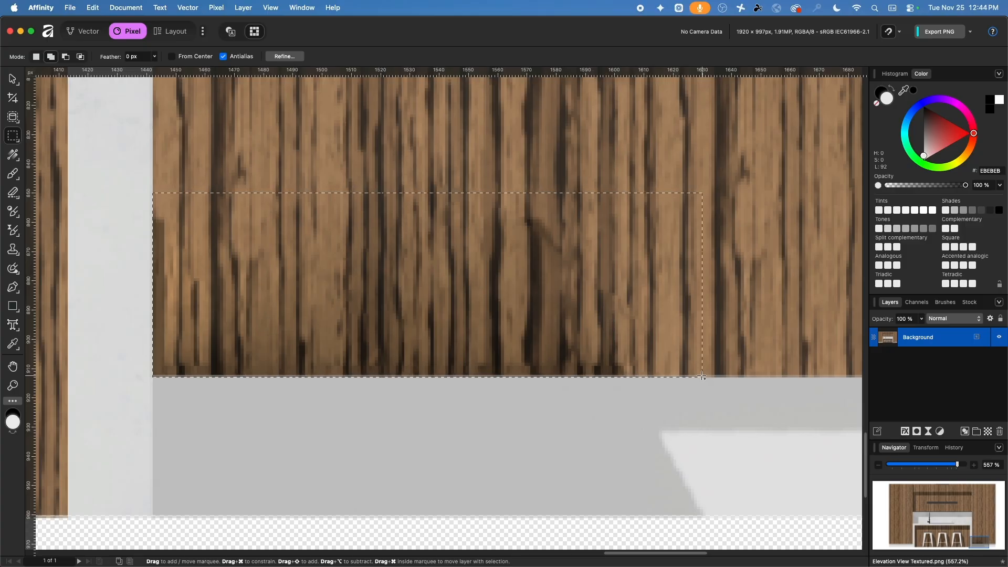
# Try to cover the shadow inside the selection by cloning clean wood grain with a 37 px clone brush
pyautogui.click(11, 254)
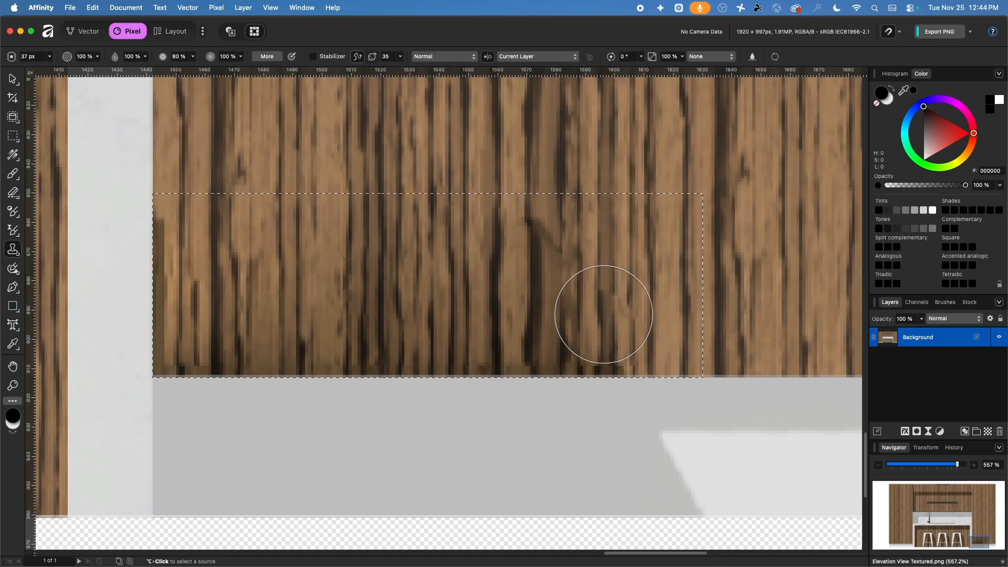
pyautogui.keyDown('alt'); pyautogui.click(605, 310); pyautogui.keyUp('alt')
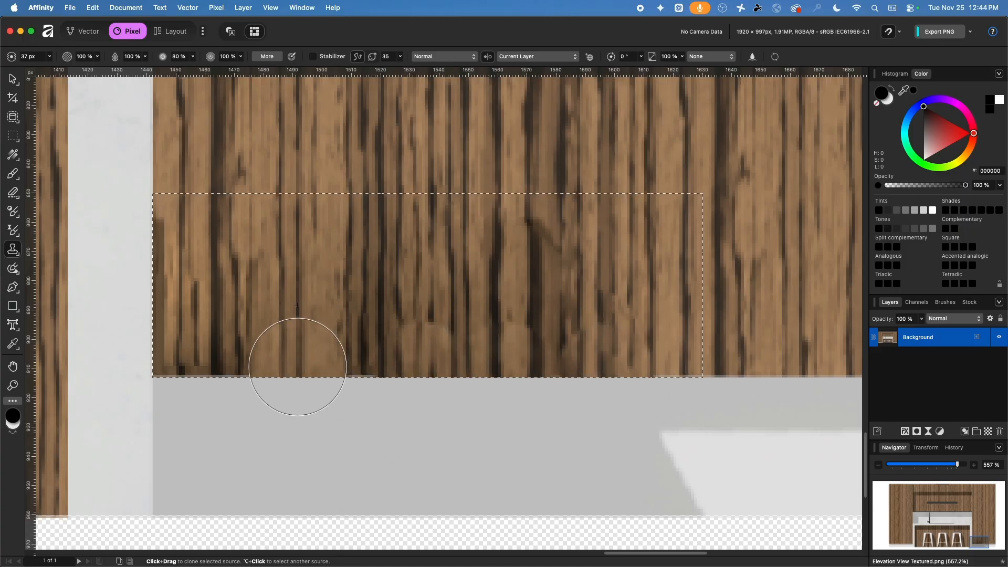
pyautogui.click(182, 367)
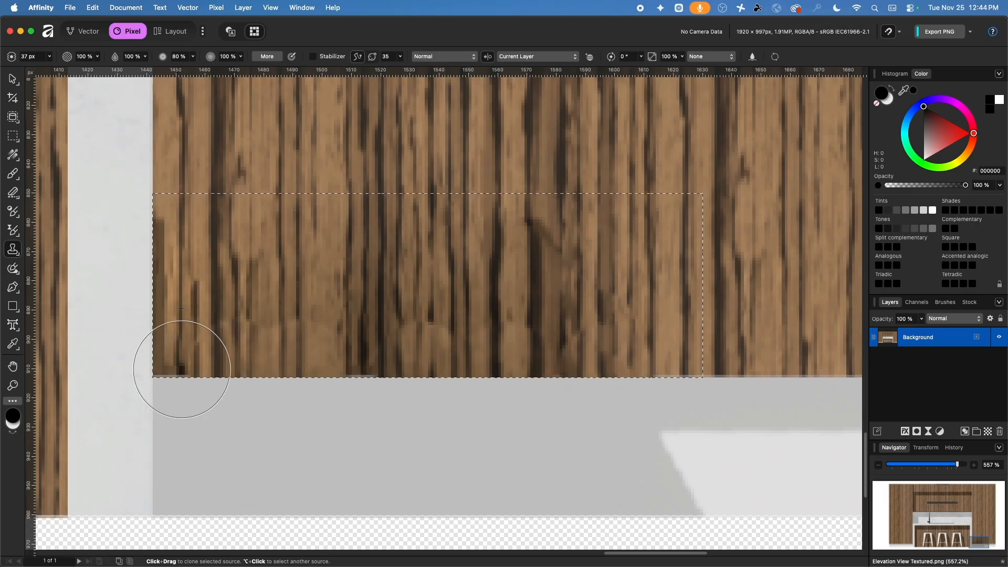
pyautogui.click(167, 304)
pyautogui.click(166, 252)
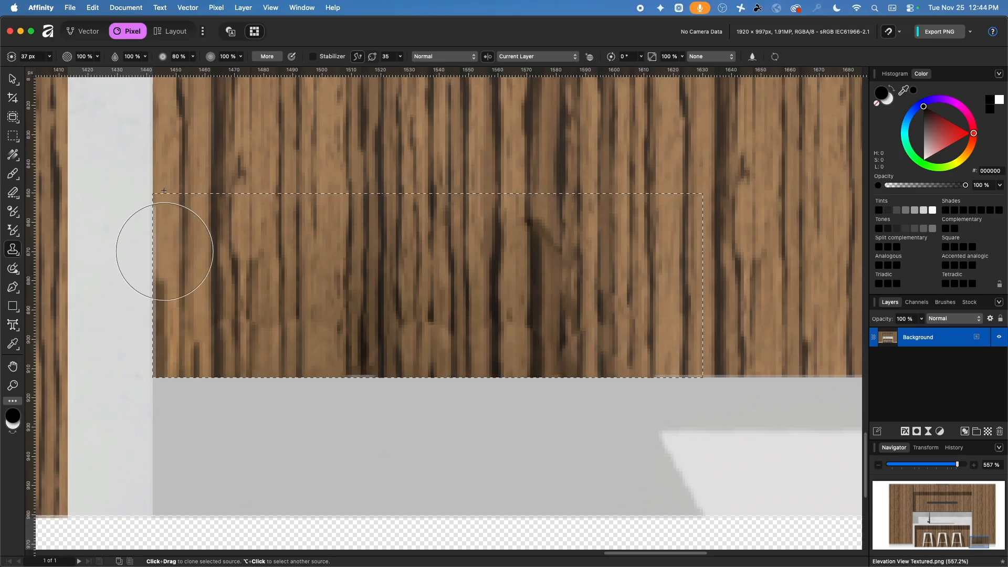
pyautogui.keyDown('alt'); pyautogui.scroll(-5, 525, 437); pyautogui.keyUp('alt')
pyautogui.keyDown('alt'); pyautogui.scroll(3, 544, 428); pyautogui.keyUp('alt')
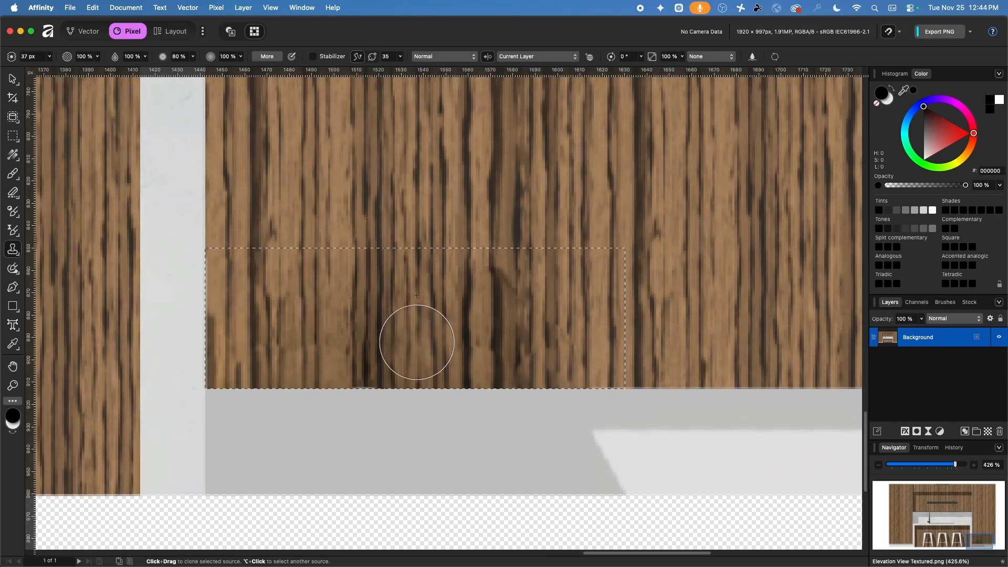
# Lower the clone brush hardness to 58% and undo the clone strokes made over the panel's shadow
pyautogui.click(193, 56)
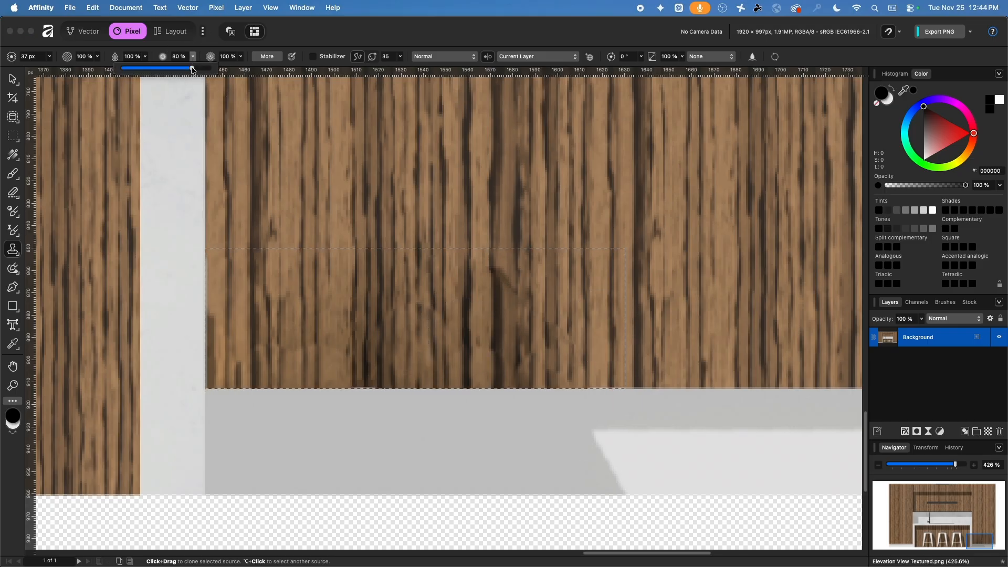
pyautogui.moveTo(193, 69); pyautogui.dragTo(173, 68)
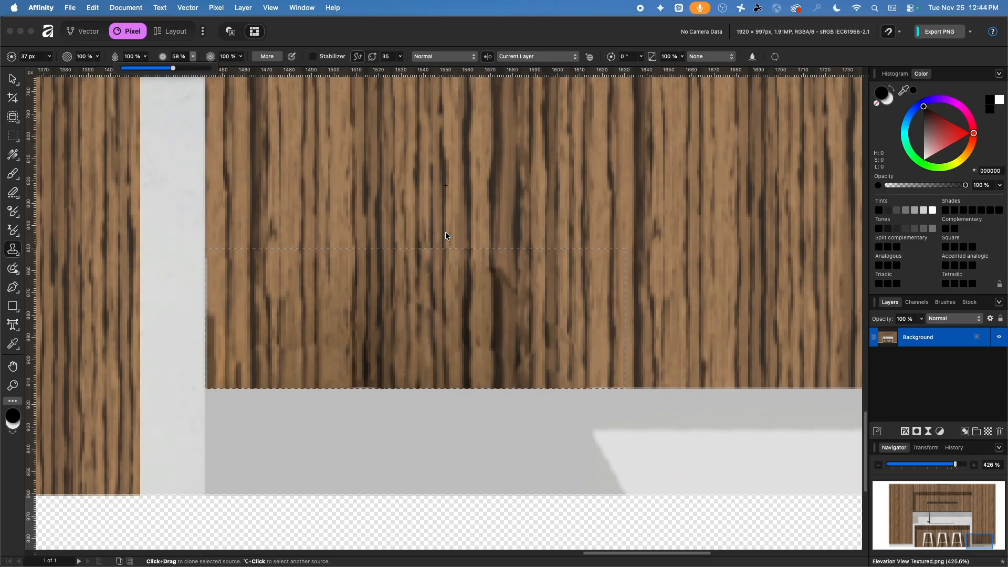
pyautogui.click(295, 227)
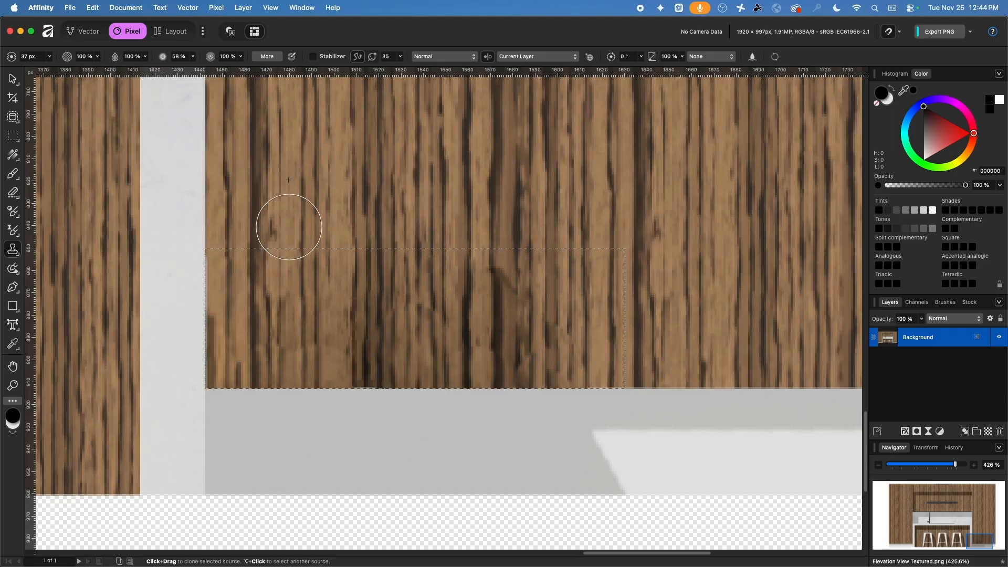
pyautogui.press('super+z')
pyautogui.press('super+z')
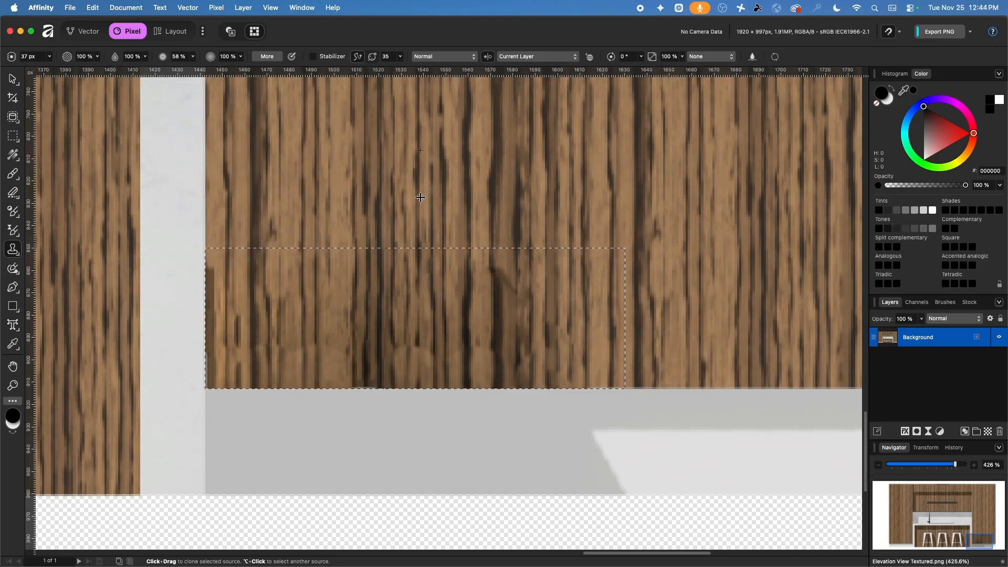
pyautogui.press('super+z')
pyautogui.press('super+z')
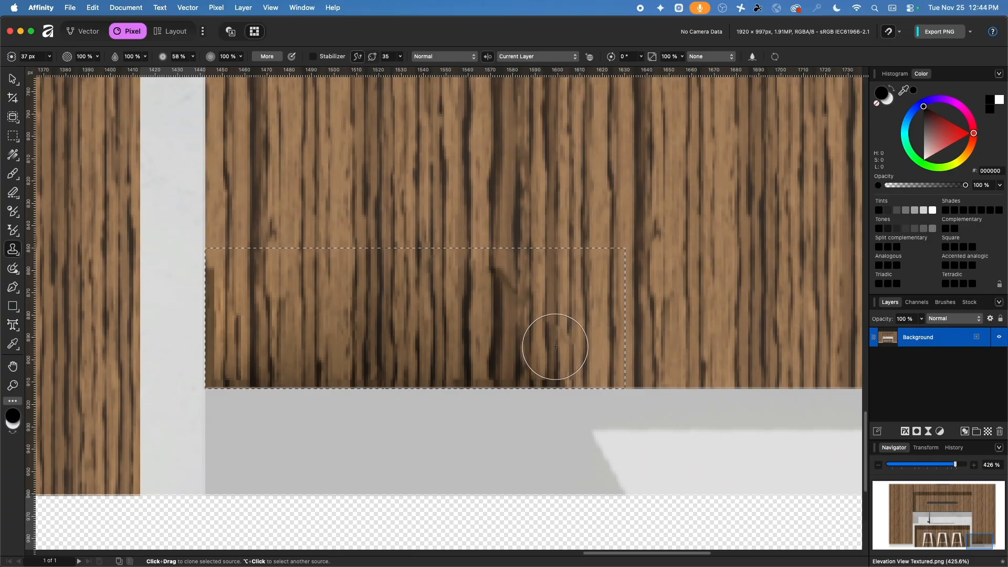
# Clone clean wood grain along the shadowed base of the panel with the softer brush, then clear the selection
pyautogui.moveTo(556, 370); pyautogui.dragTo(248, 381)
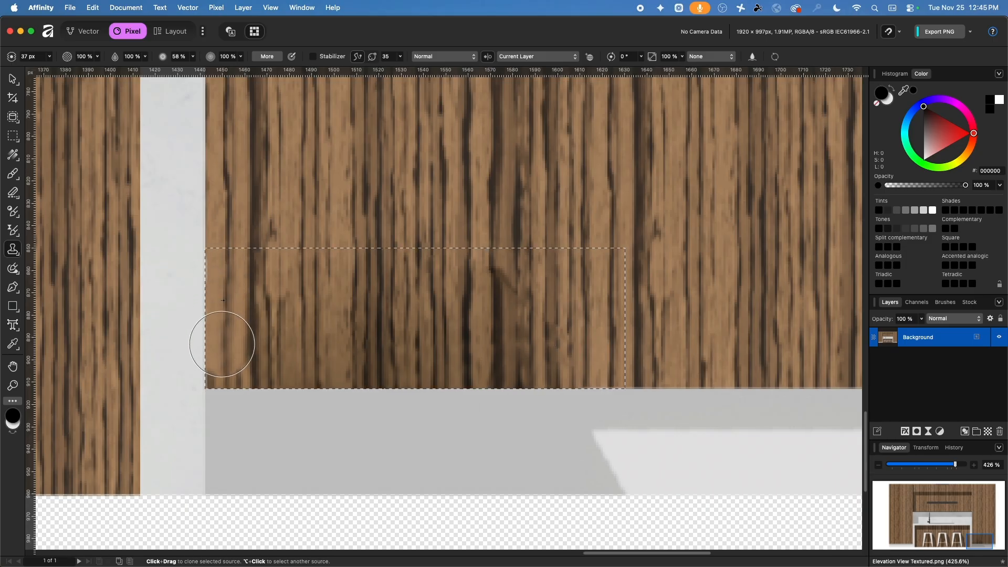
pyautogui.scroll(-6, 584, 426)
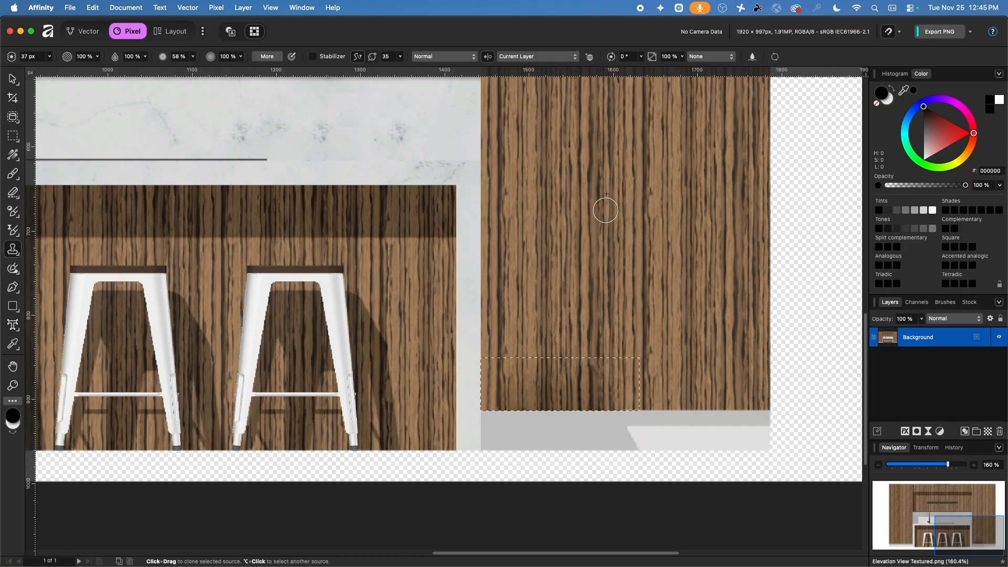
pyautogui.click(12, 136)
pyautogui.click(581, 211)
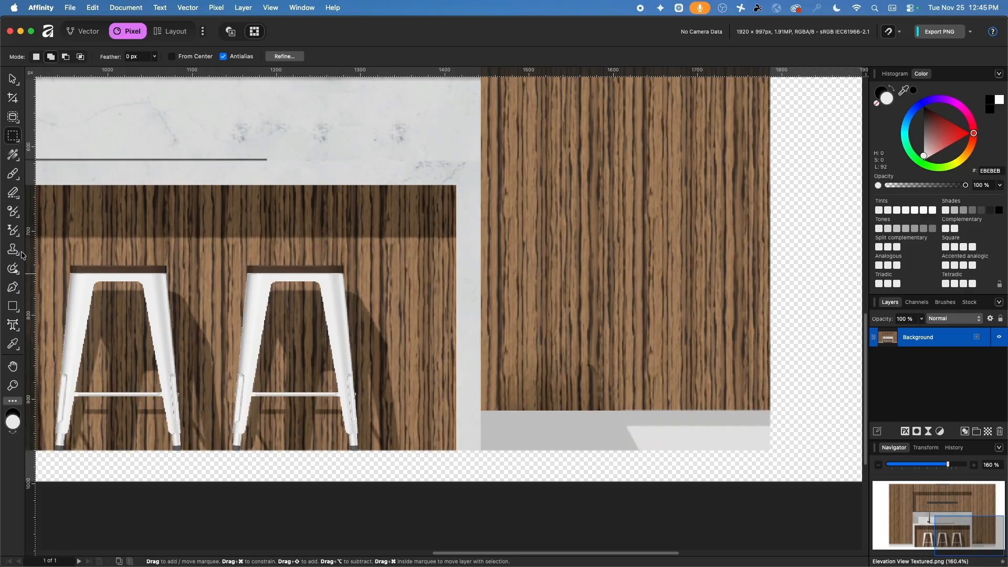
# Marquee-select the light part of the baseboard under the wood panel, up to its outer end, and duplicate it onto its own layer
pyautogui.scroll(5, 655, 425)
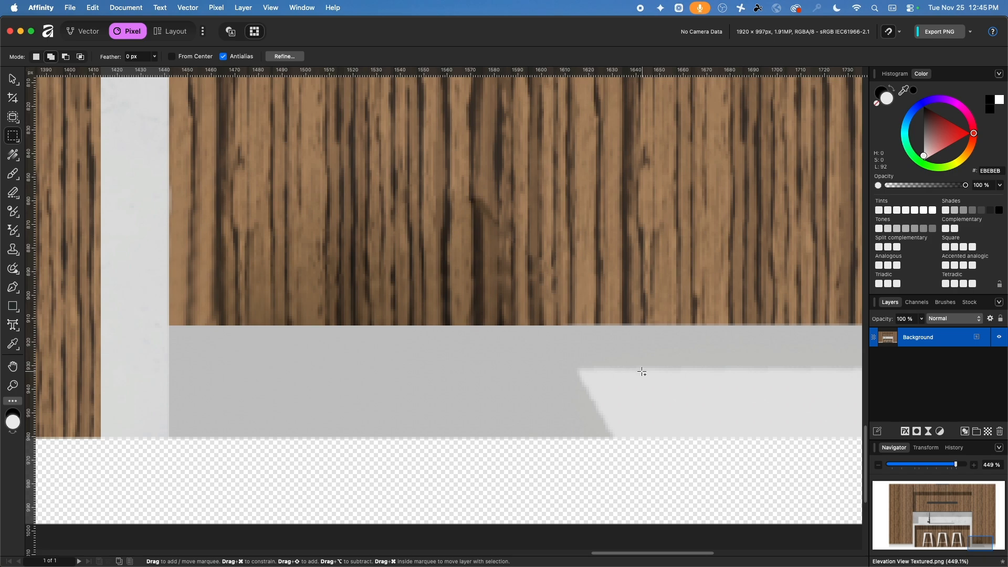
pyautogui.moveTo(683, 374); pyautogui.dragTo(482, 362, button='middle')
pyautogui.moveTo(256, 359); pyautogui.dragTo(521, 361, button='middle')
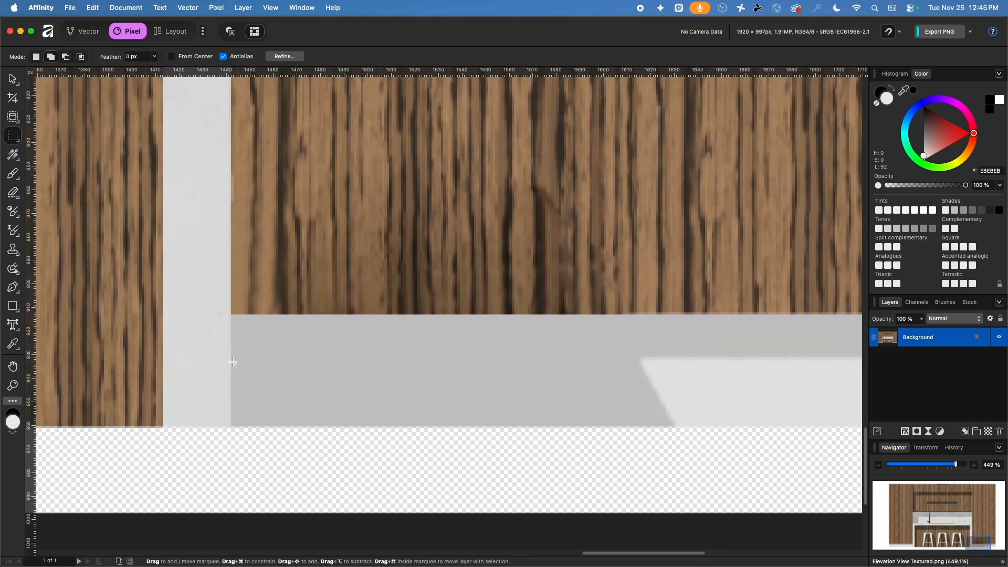
pyautogui.moveTo(755, 379); pyautogui.dragTo(323, 366, button='middle')
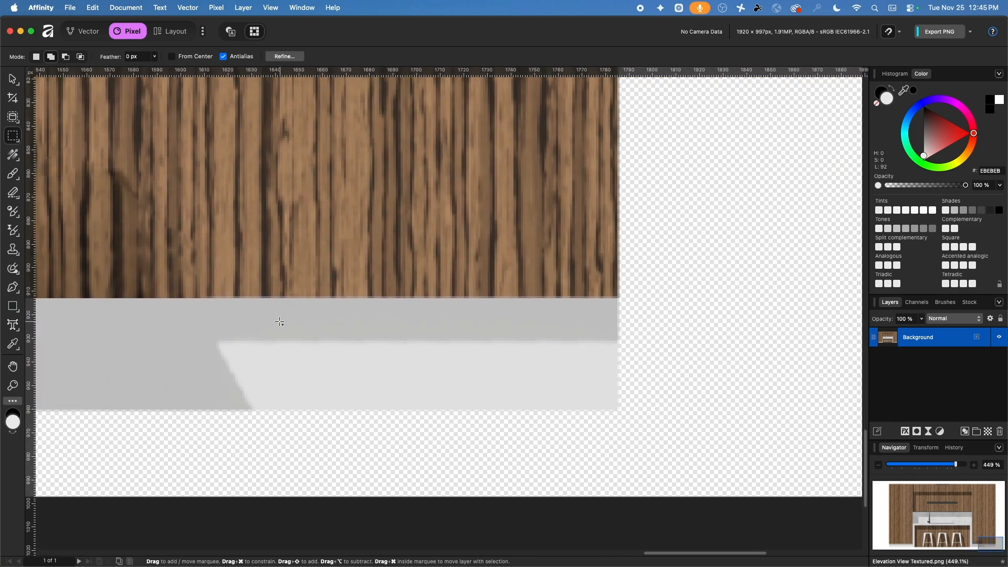
pyautogui.moveTo(280, 322); pyautogui.dragTo(618, 416)
pyautogui.moveTo(356, 401); pyautogui.dragTo(506, 409, button='middle')
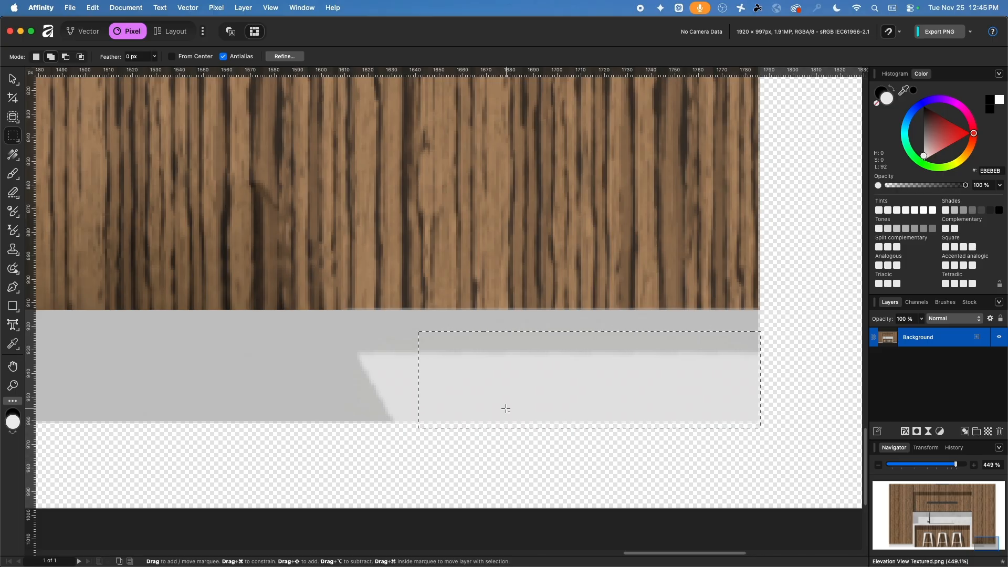
pyautogui.press('super+j')
# Stretch the duplicated baseboard piece across to the marble island edge to cover the diagonal shadow, then deselect
pyautogui.click(13, 78)
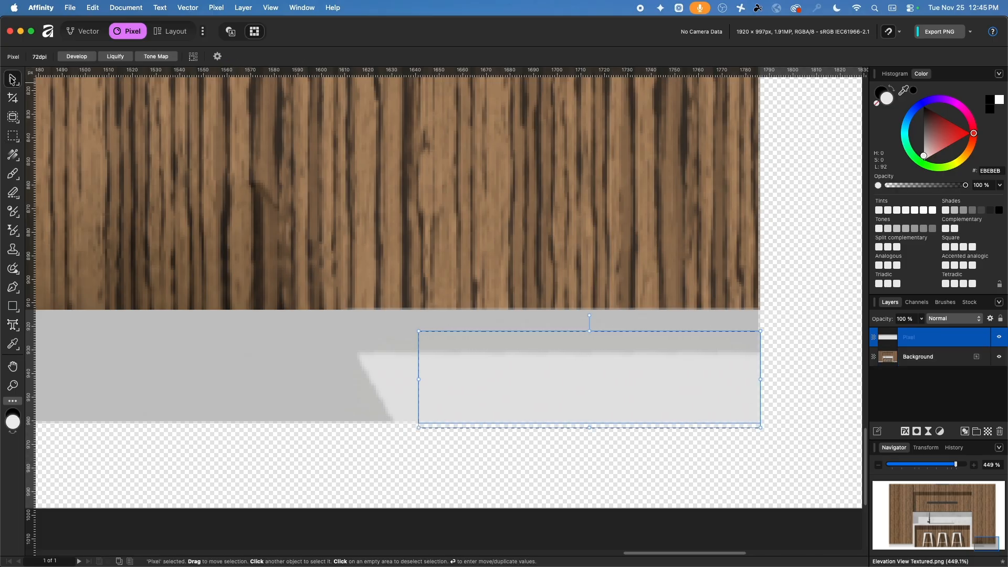
pyautogui.hscroll(-5, 420, 286)
pyautogui.scroll(-4, 553, 350)
pyautogui.keyDown('super'); pyautogui.scroll(-2, 544, 310); pyautogui.keyUp('super')
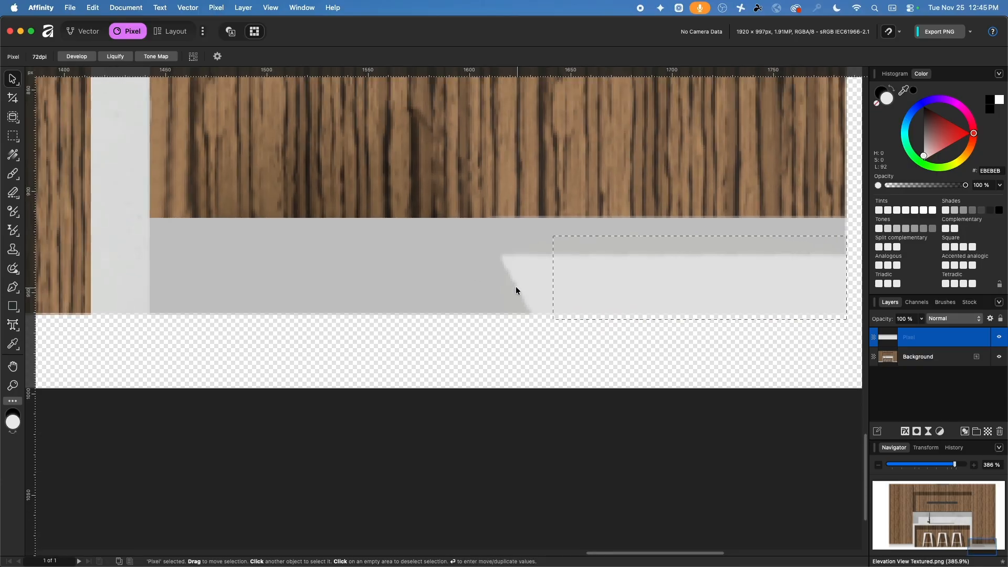
pyautogui.scroll(3, 515, 291)
pyautogui.moveTo(543, 340); pyautogui.dragTo(140, 352)
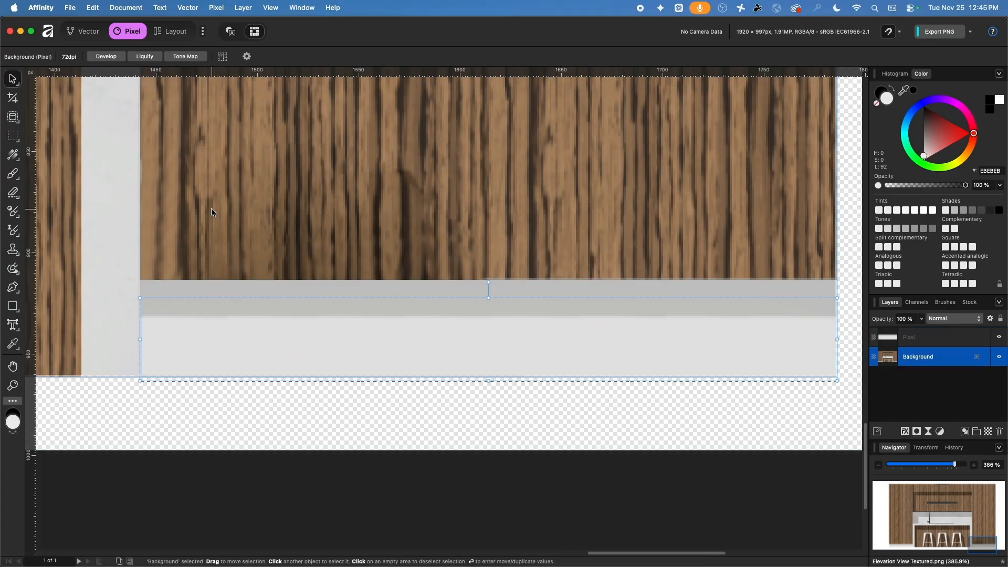
pyautogui.click(167, 400)
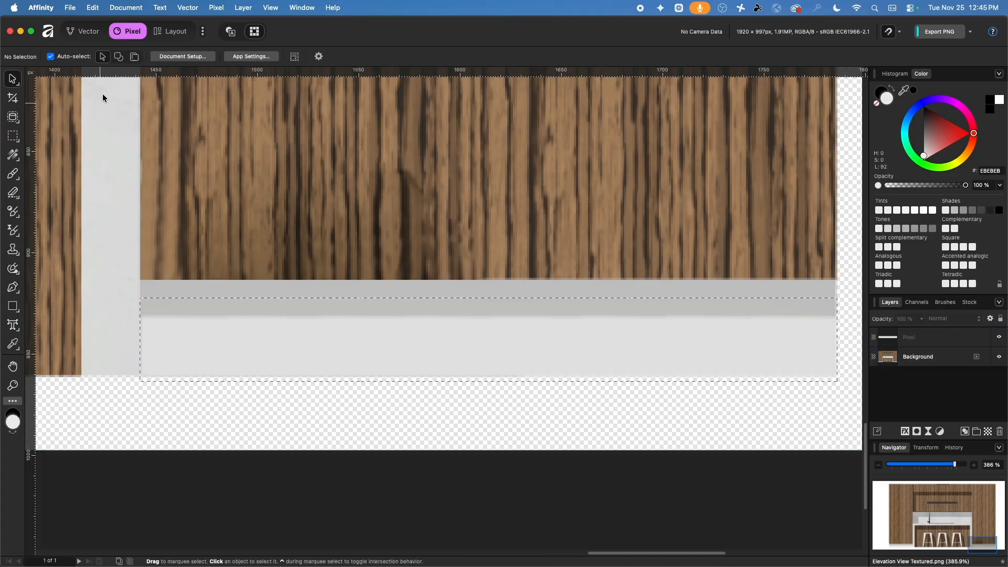
pyautogui.click(92, 7)
pyautogui.click(143, 87)
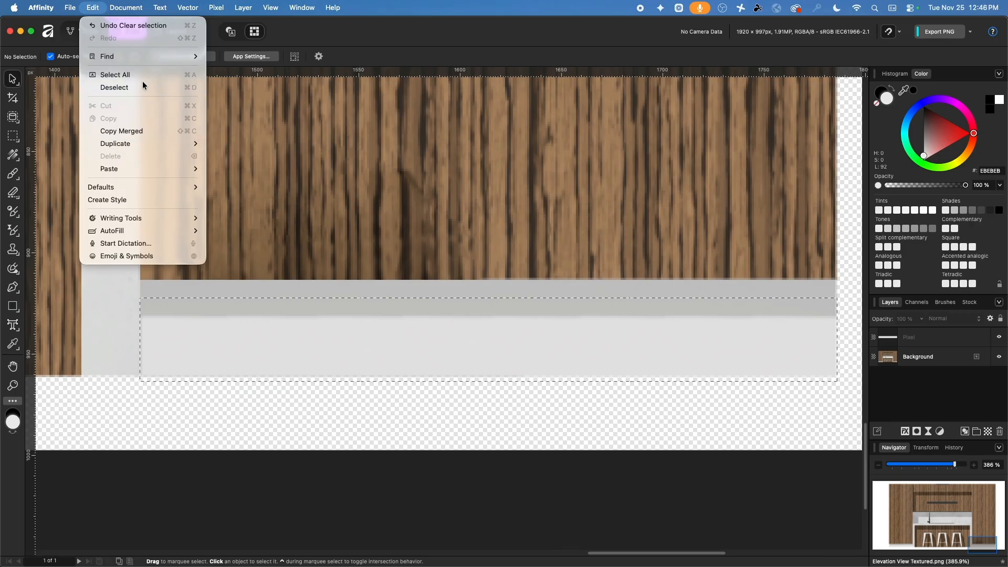
# Compare the baseboard with the patch layer hidden and shown, then examine the whole elevation
pyautogui.scroll(-5, 301, 408)
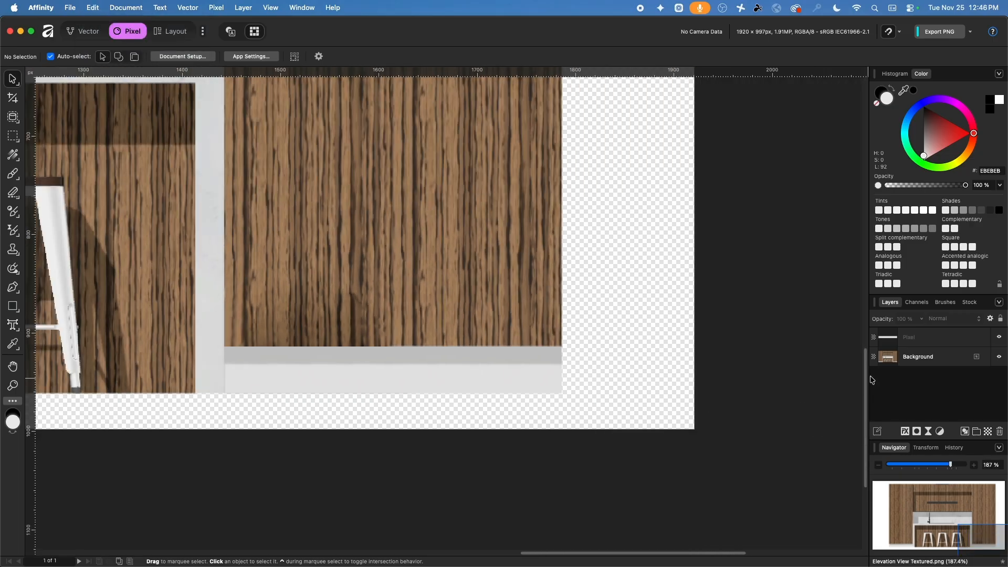
pyautogui.click(1000, 340)
pyautogui.click(1001, 340)
pyautogui.click(1000, 339)
pyautogui.click(1000, 340)
pyautogui.click(1000, 340)
pyautogui.click(1000, 340)
pyautogui.scroll(-8, 213, 371)
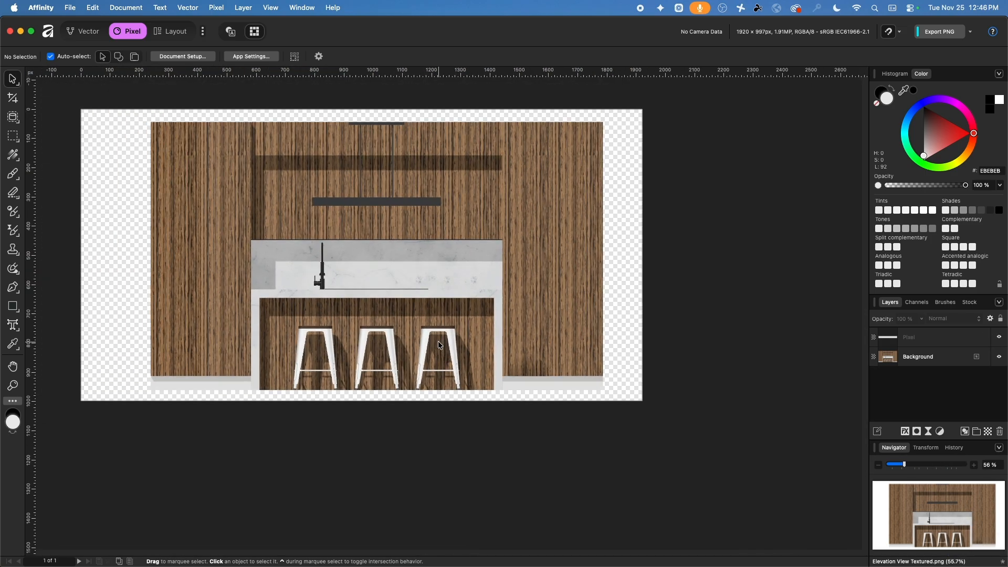
# Select the baseboard patch layer and the Background layer and merge them into one
pyautogui.click(894, 338)
pyautogui.keyDown('shift'); pyautogui.click(913, 363); pyautogui.keyUp('shift')
pyautogui.rightClick(913, 363)
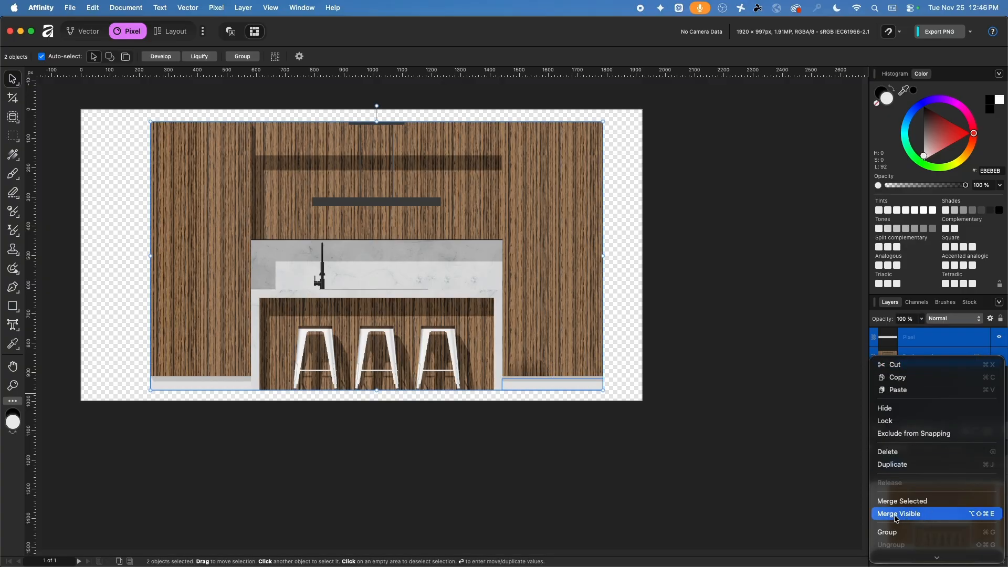
pyautogui.click(899, 501)
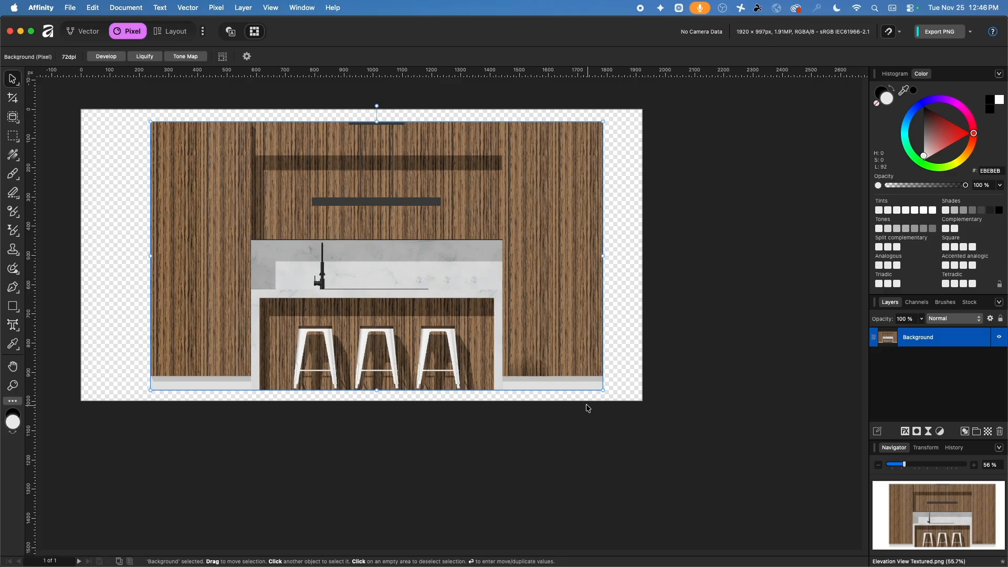
# Check the merged layer's dimensions and set the document's page size to 1548 px wide by 918 px high
pyautogui.click(924, 450)
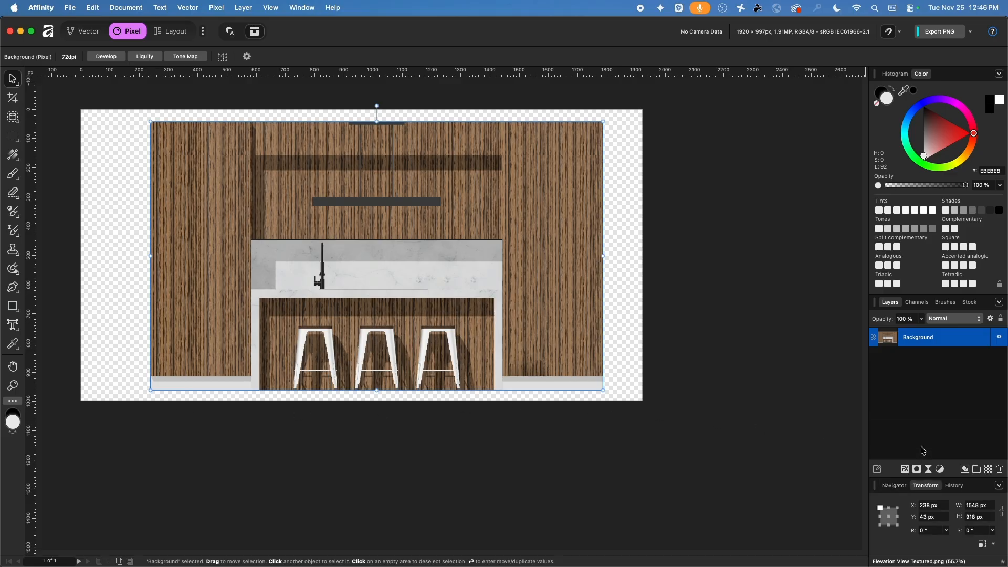
pyautogui.click(970, 507)
pyautogui.click(90, 96)
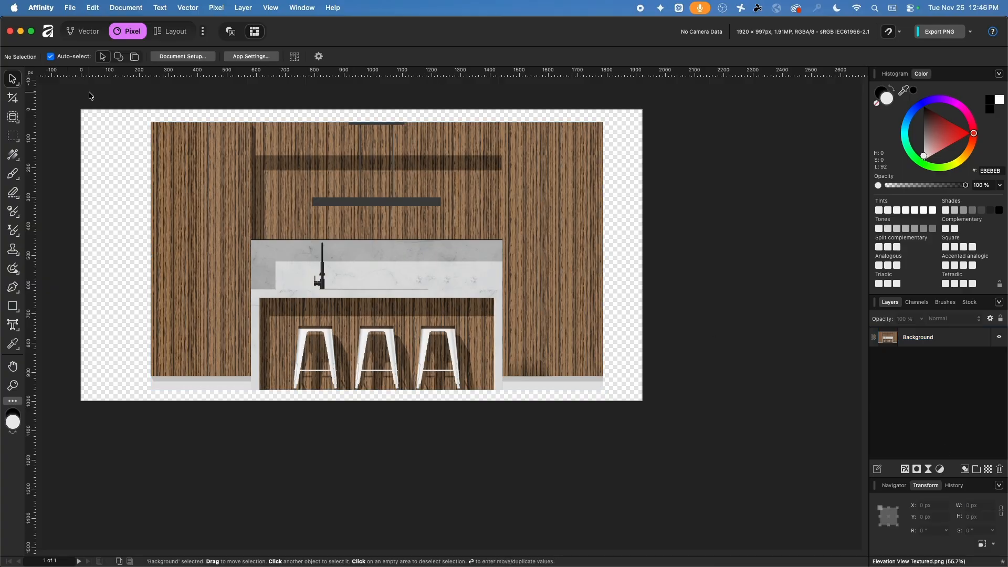
pyautogui.click(182, 56)
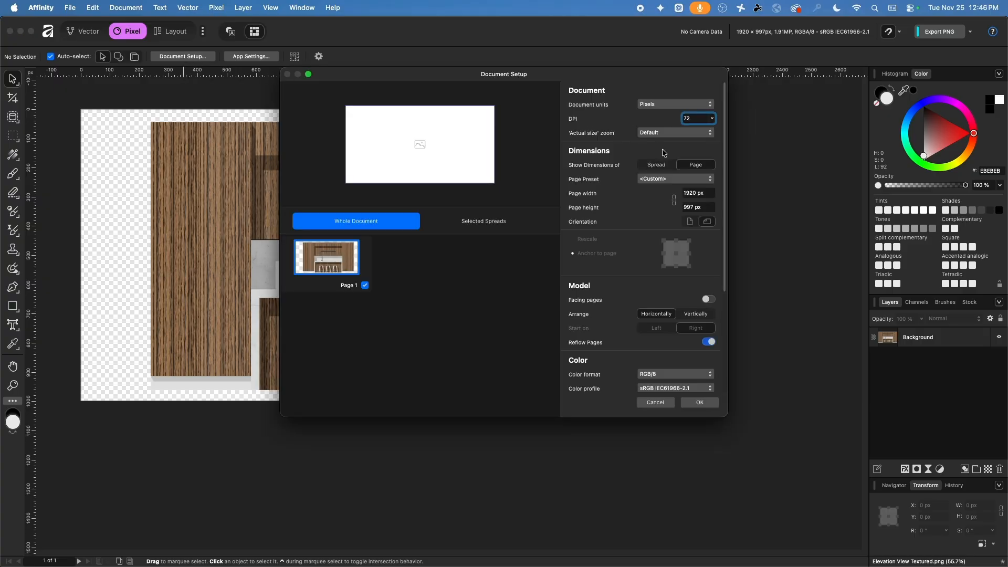
pyautogui.moveTo(709, 193); pyautogui.dragTo(657, 193)
pyautogui.write('1548')
pyautogui.press('Tab')
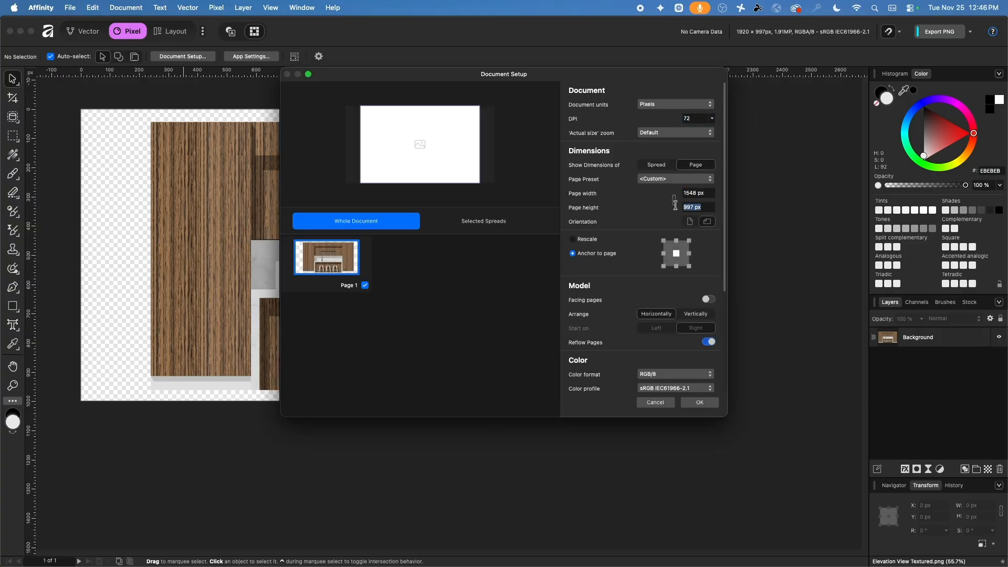
pyautogui.write('918')
pyautogui.click(696, 118)
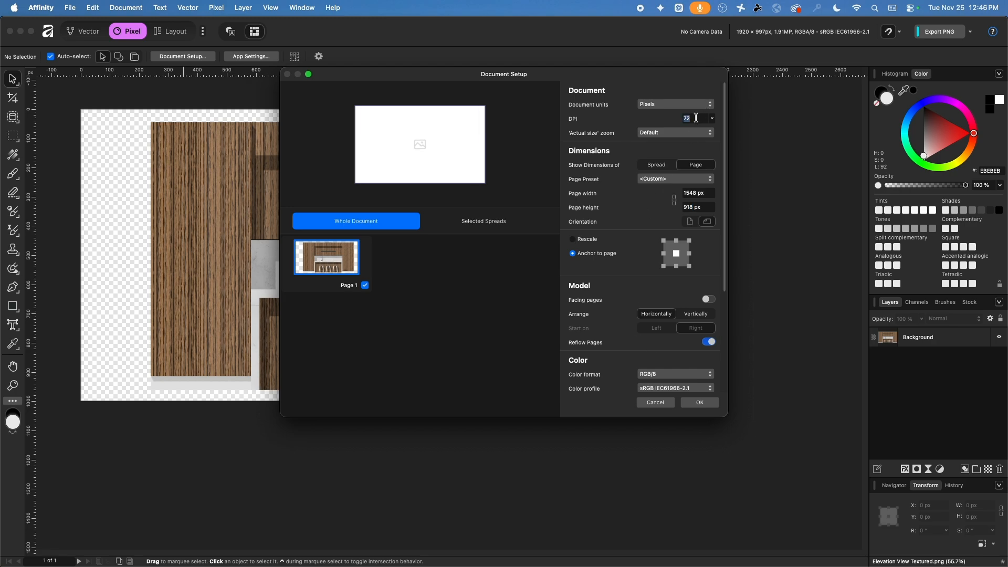
pyautogui.click(700, 403)
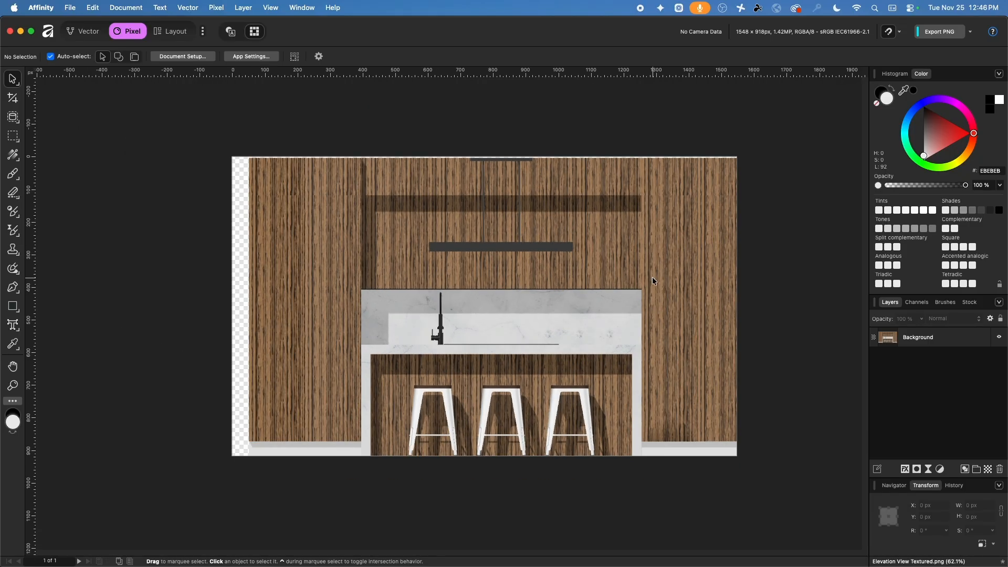
# Align the elevation image with the page edges at X 0 px, Y 0 px, check the snapping options, and deselect
pyautogui.click(436, 240)
pyautogui.moveTo(480, 240); pyautogui.dragTo(465, 238)
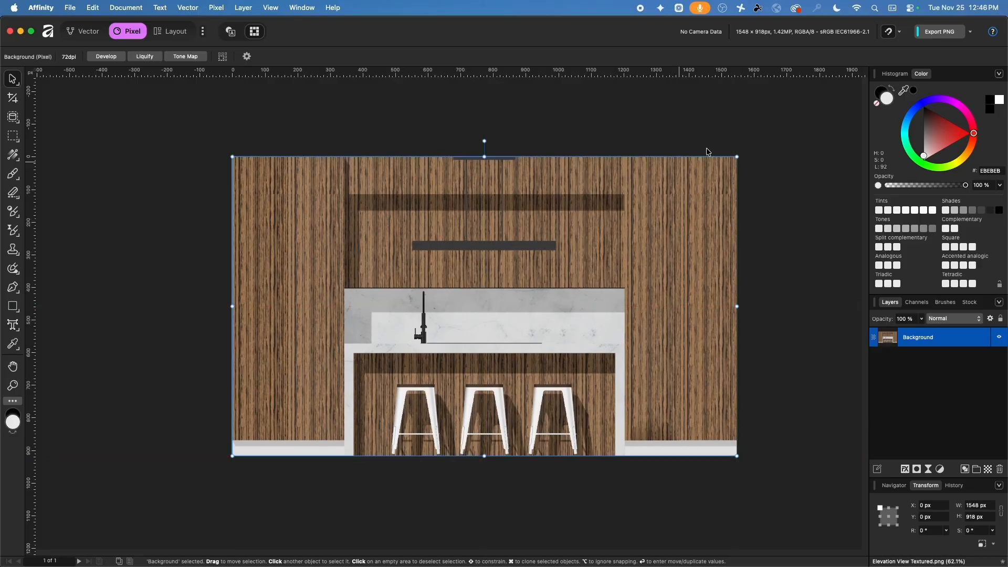
pyautogui.click(901, 32)
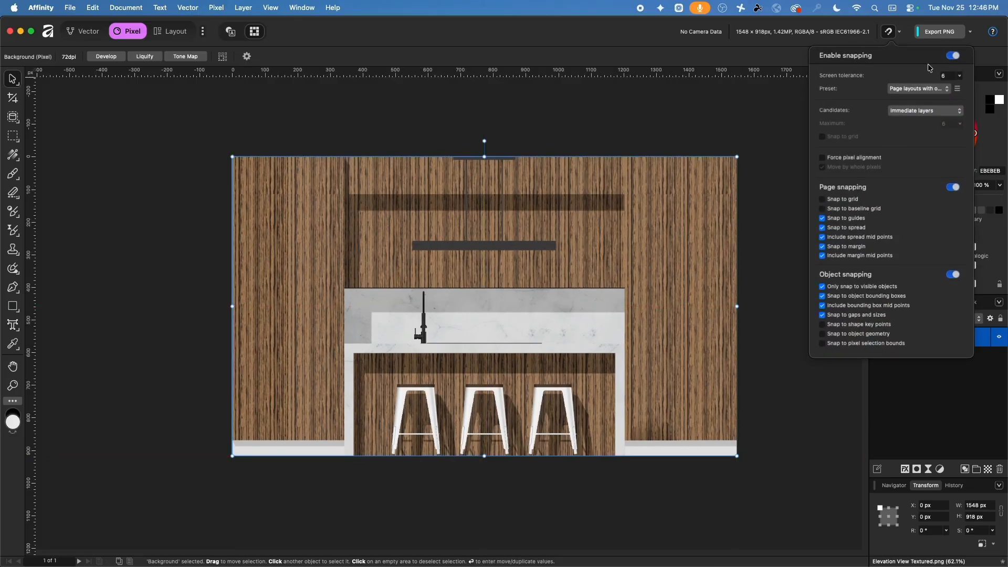
pyautogui.click(929, 91)
pyautogui.click(682, 118)
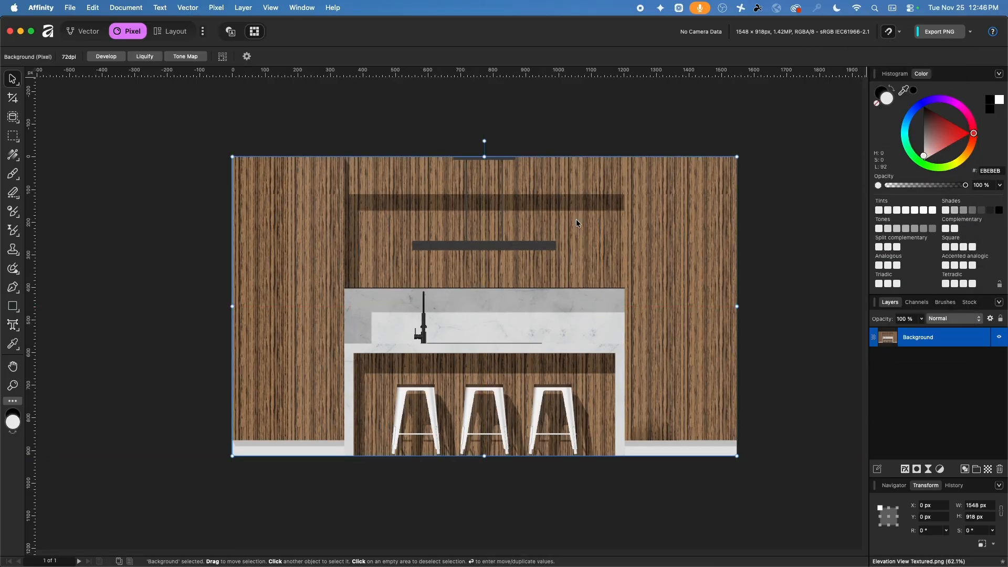
pyautogui.moveTo(553, 210)
pyautogui.mouseDown()
pyautogui.moveTo(566, 221)
pyautogui.moveTo(552, 210)
pyautogui.mouseUp()
pyautogui.click(544, 93)
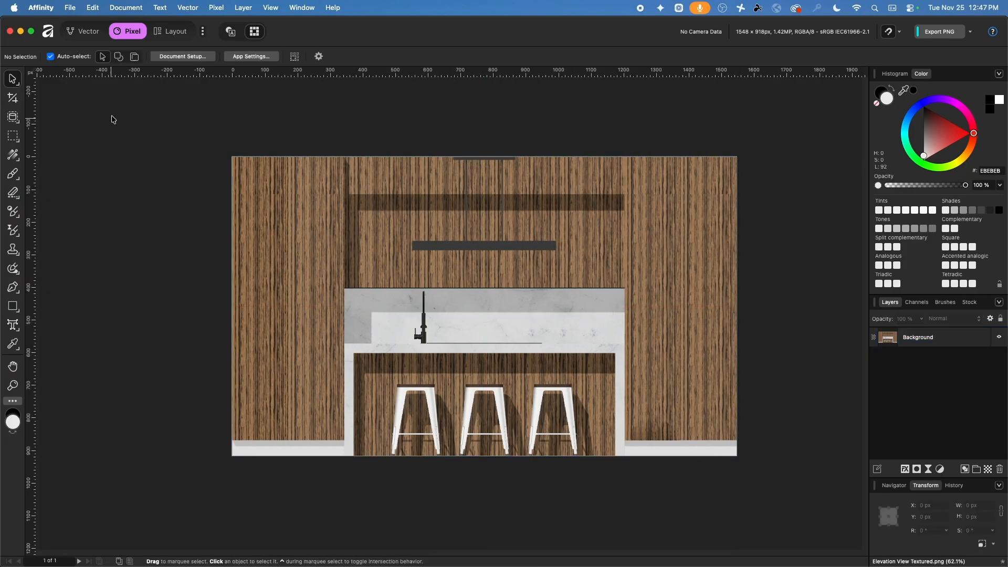
# Export the whole document as a PNG named "Elevation View Textured Final" into the project's Images folder
pyautogui.click(70, 6)
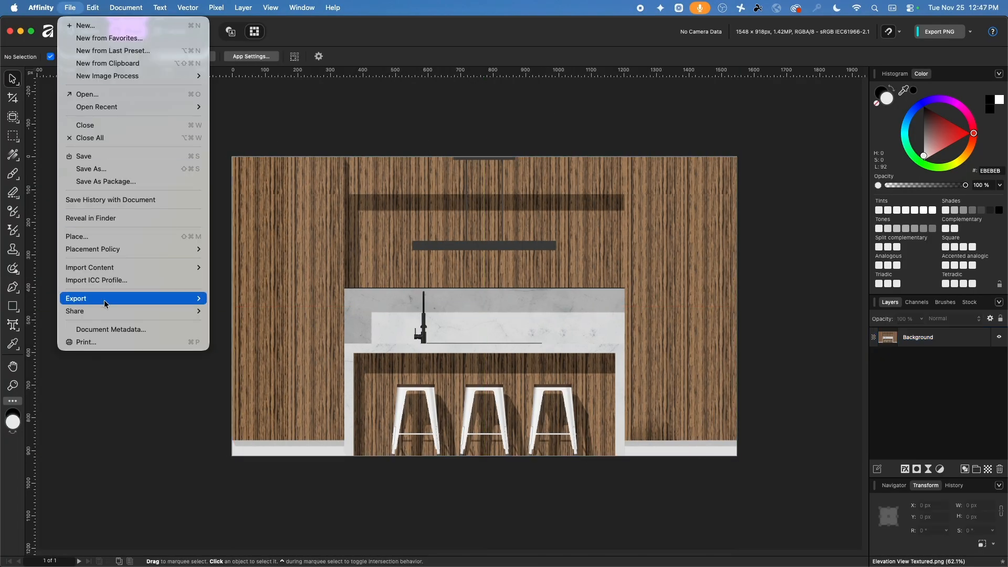
pyautogui.moveTo(105, 299)
pyautogui.click(283, 299)
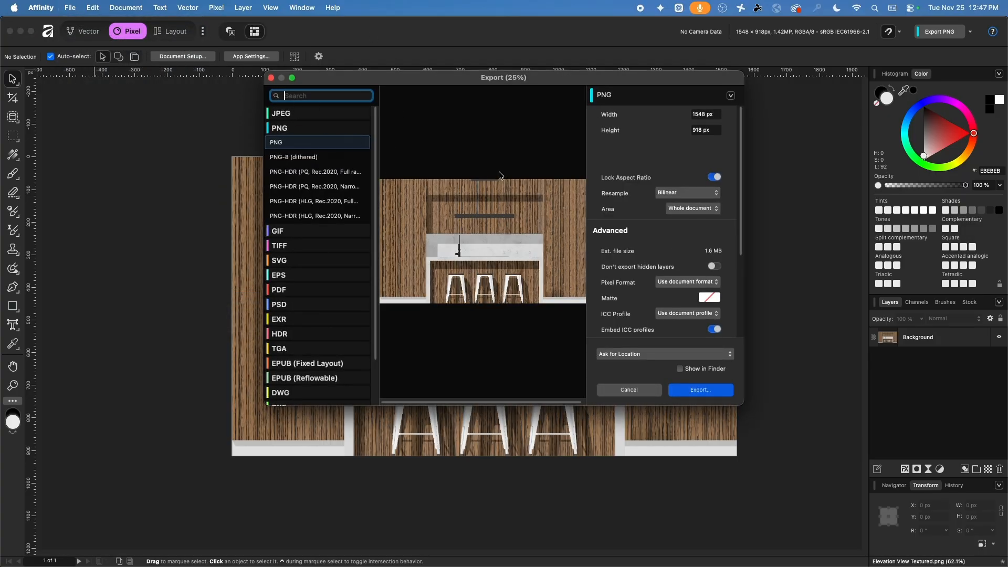
pyautogui.click(691, 391)
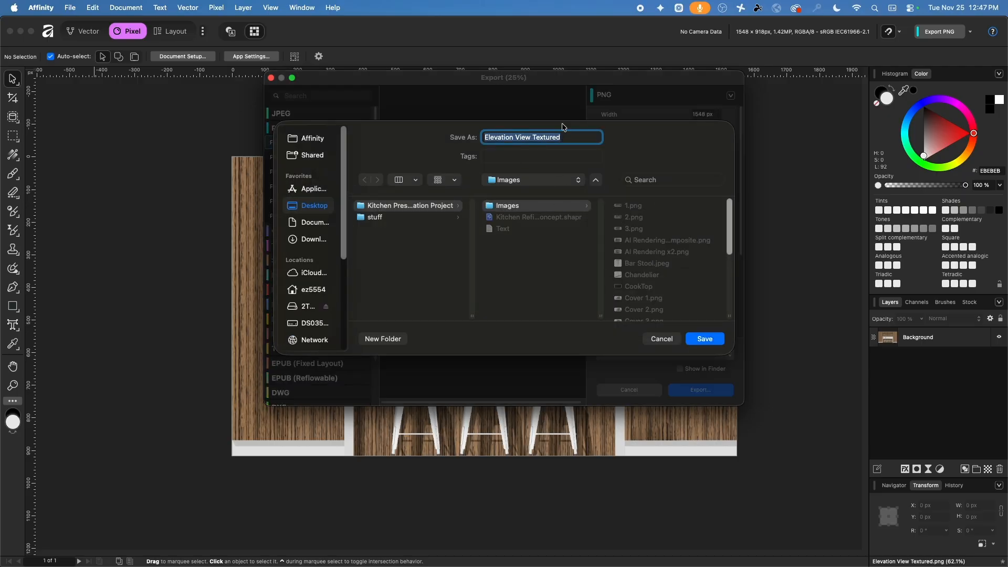
pyautogui.press('Right')
pyautogui.write('Final')
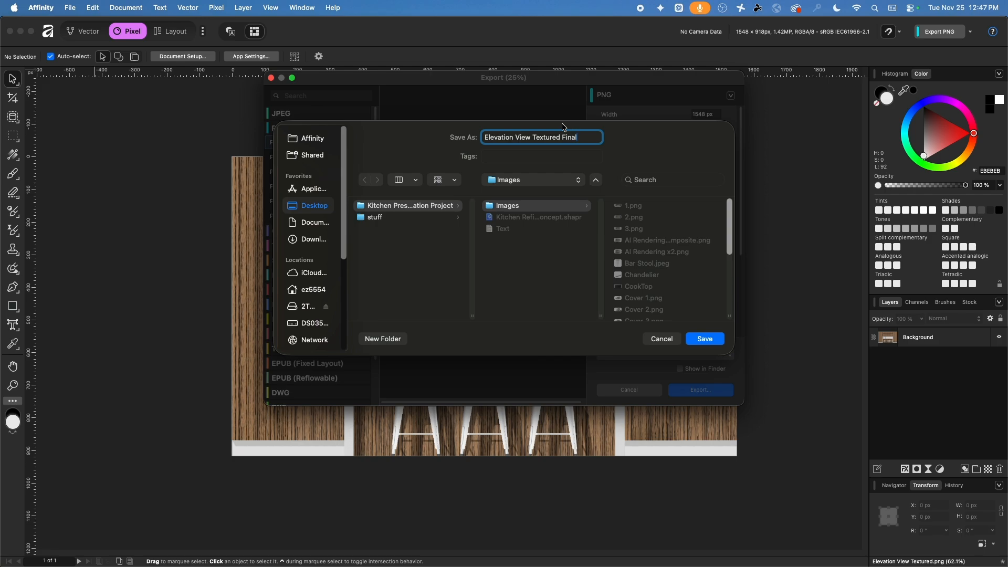
pyautogui.press('Return')
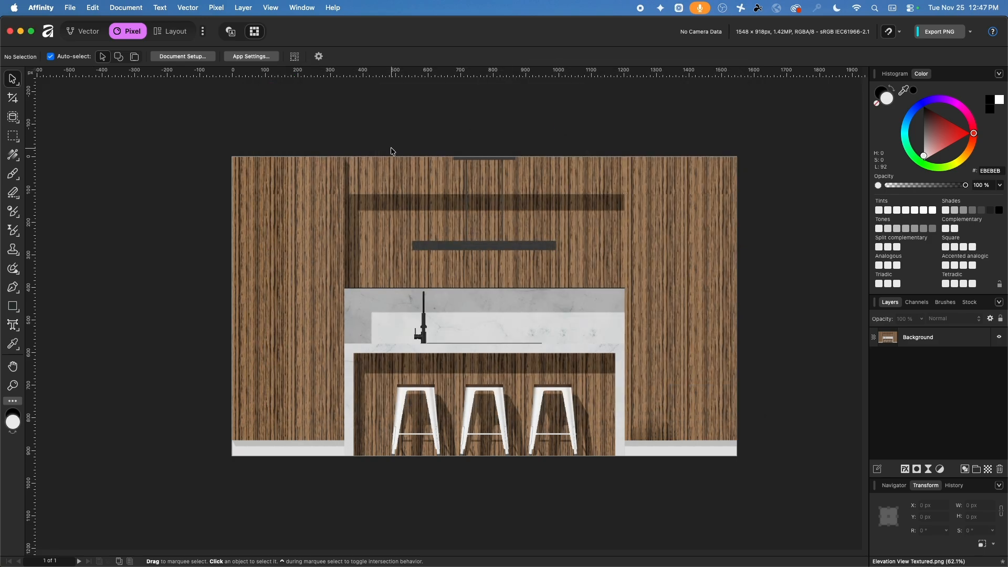
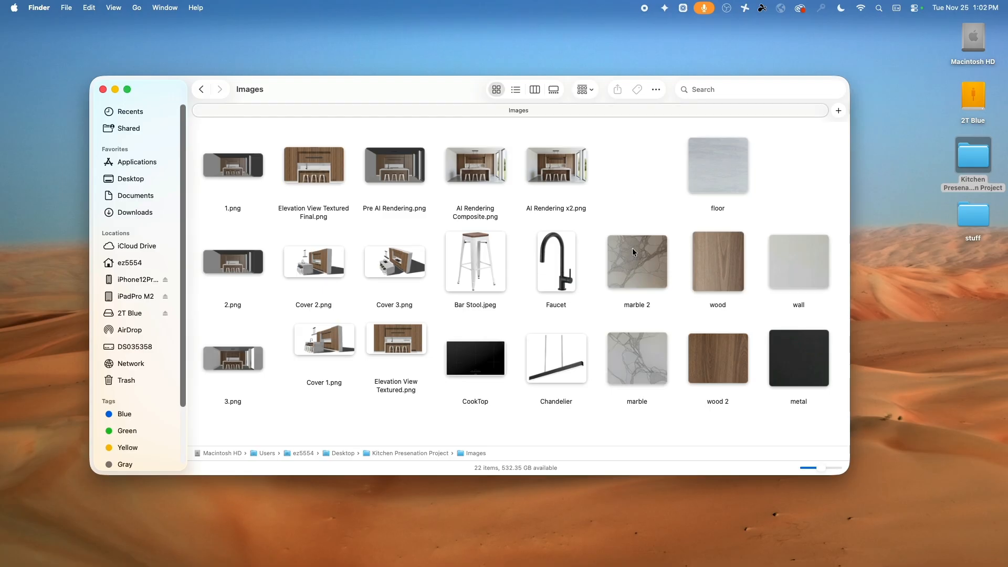
# Switch to Affinity and create a landscape Letter (ANSI A) document, 11 × 8.5 in at 300 DPI
pyautogui.click(585, 551)
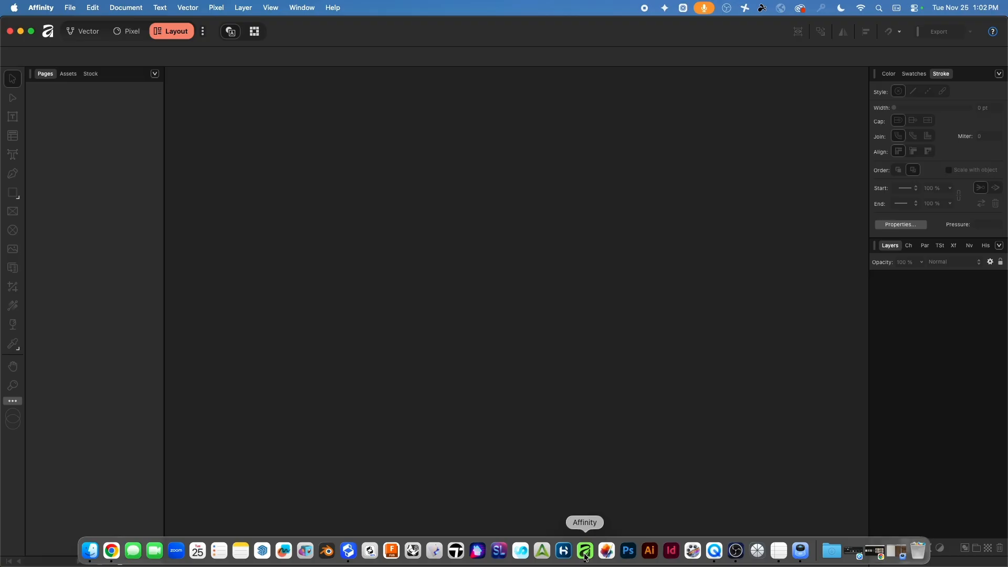
pyautogui.click(69, 7)
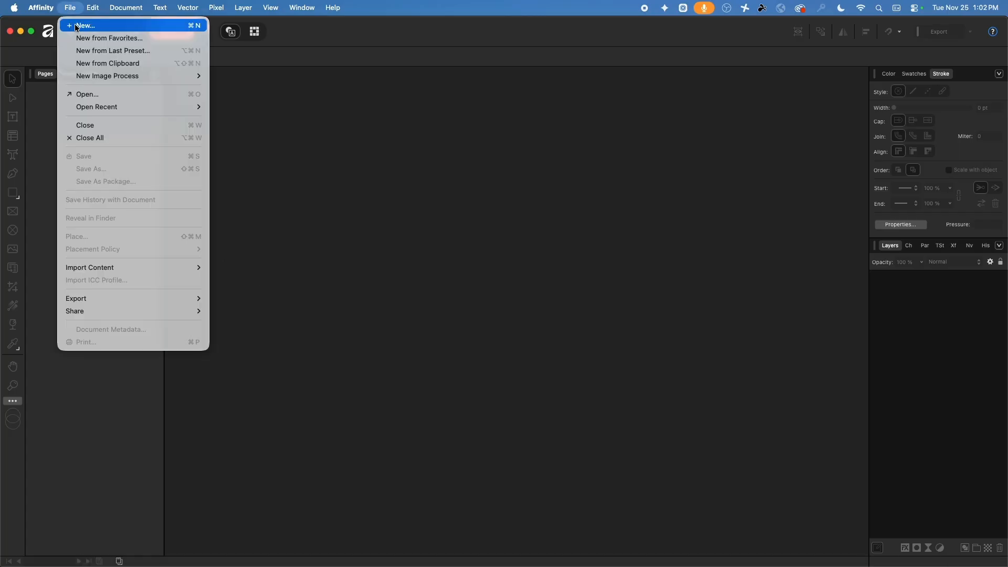
pyautogui.click(79, 26)
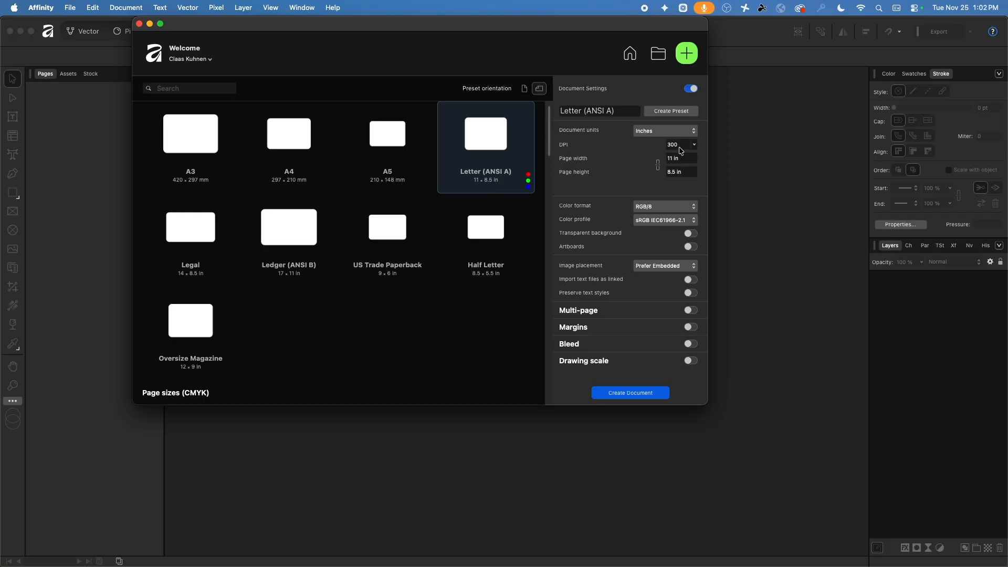
pyautogui.click(646, 393)
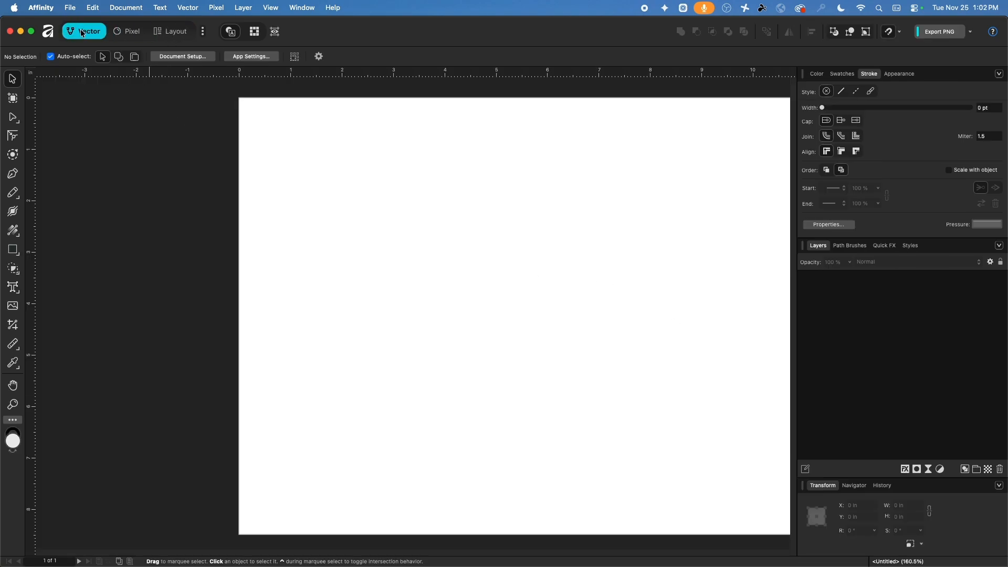
# In the Layout workspace, add two pages after page 1 and return to page 1
pyautogui.click(179, 36)
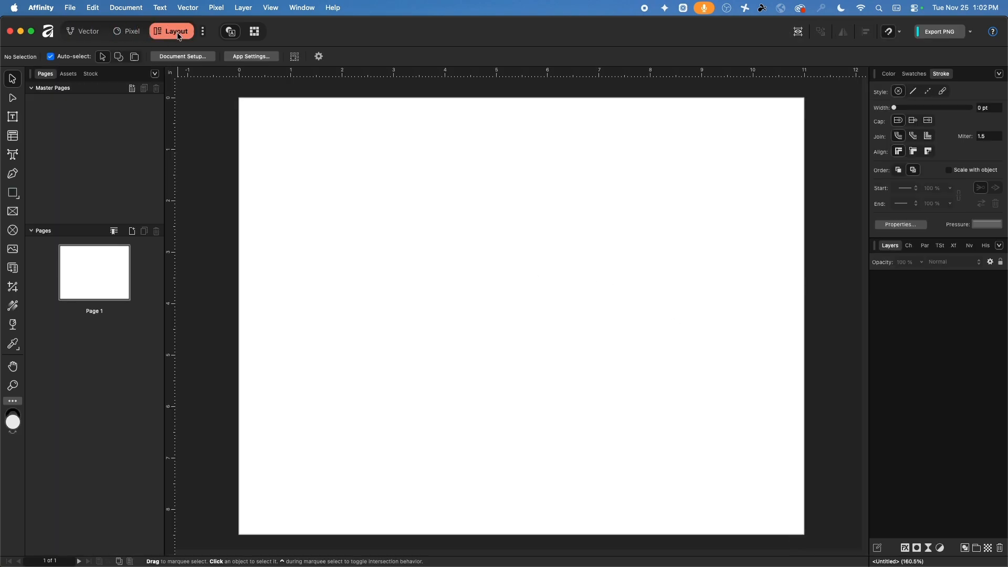
pyautogui.click(132, 232)
pyautogui.click(498, 164)
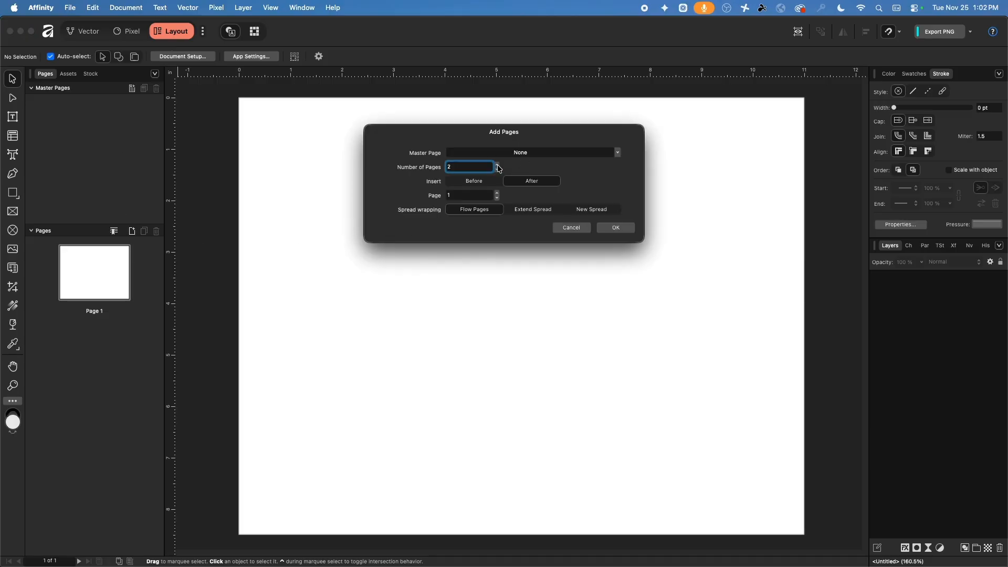
pyautogui.click(618, 227)
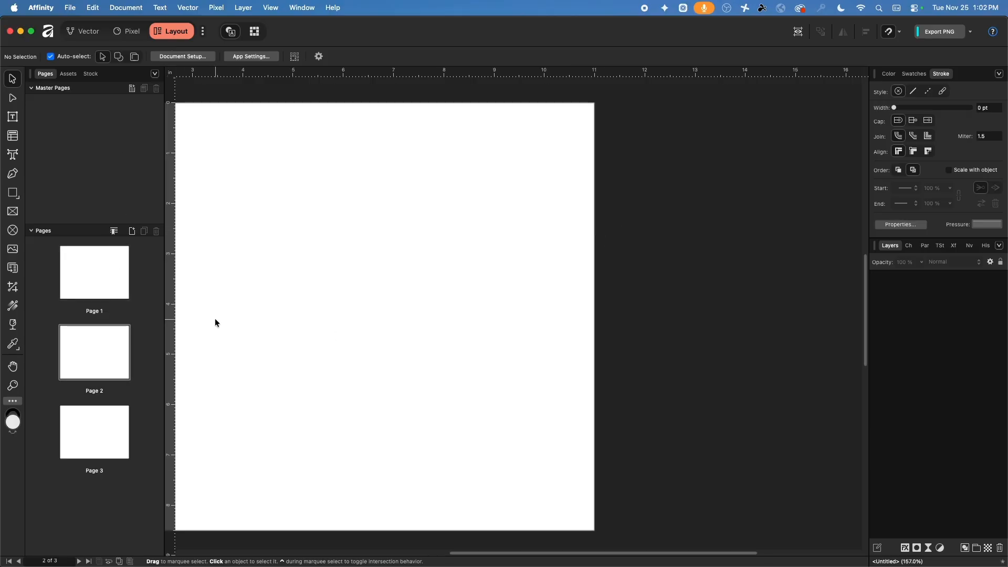
pyautogui.doubleClick(100, 275)
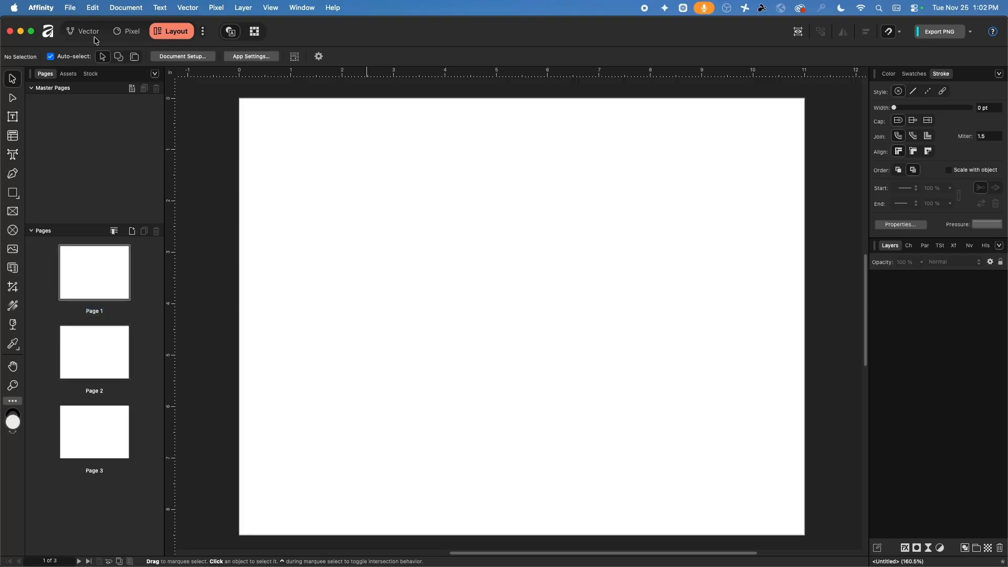
# Start placing an image and browse to the Images folder inside Kitchen Presenation Project on the Desktop
pyautogui.click(70, 7)
pyautogui.click(124, 236)
pyautogui.click(478, 192)
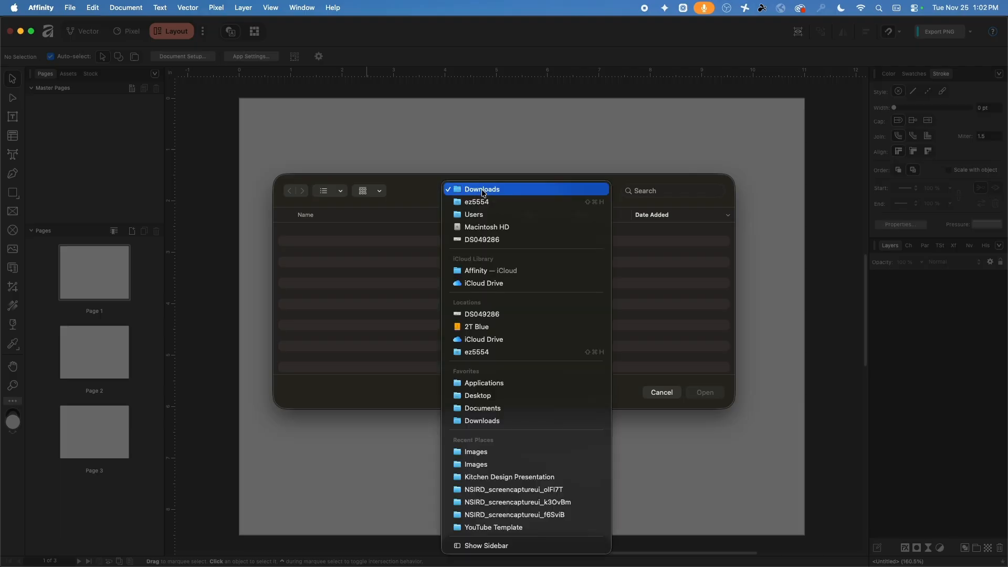
pyautogui.click(504, 396)
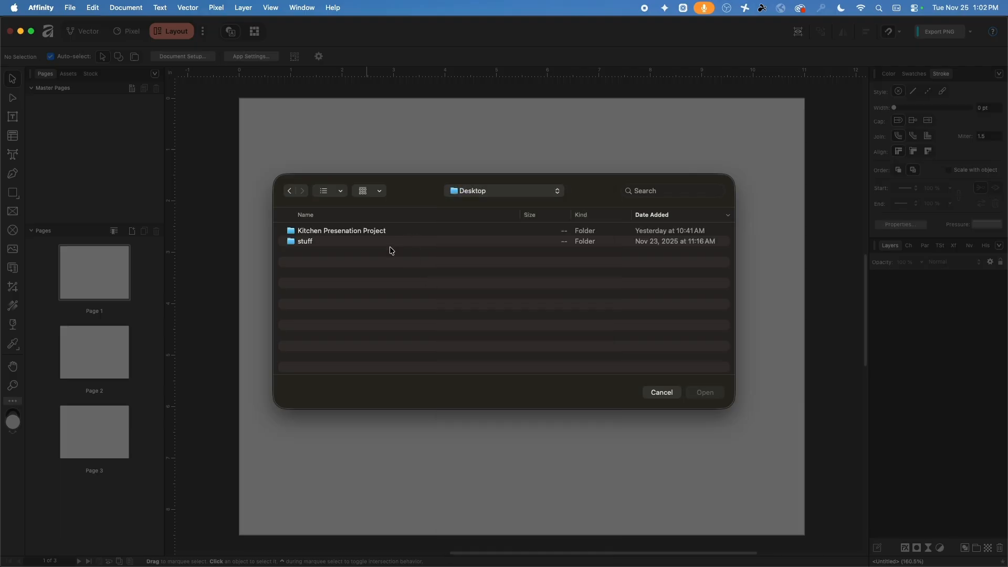
pyautogui.doubleClick(359, 231)
pyautogui.doubleClick(316, 241)
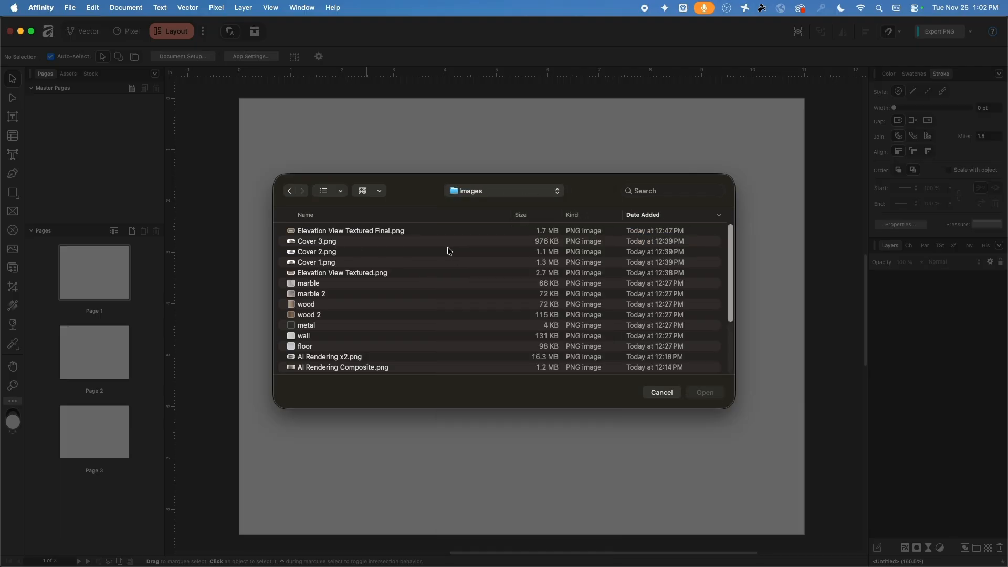
# Compare previews of the three Cover images and place Cover 2.png on page 1 at its default size
pyautogui.click(331, 245)
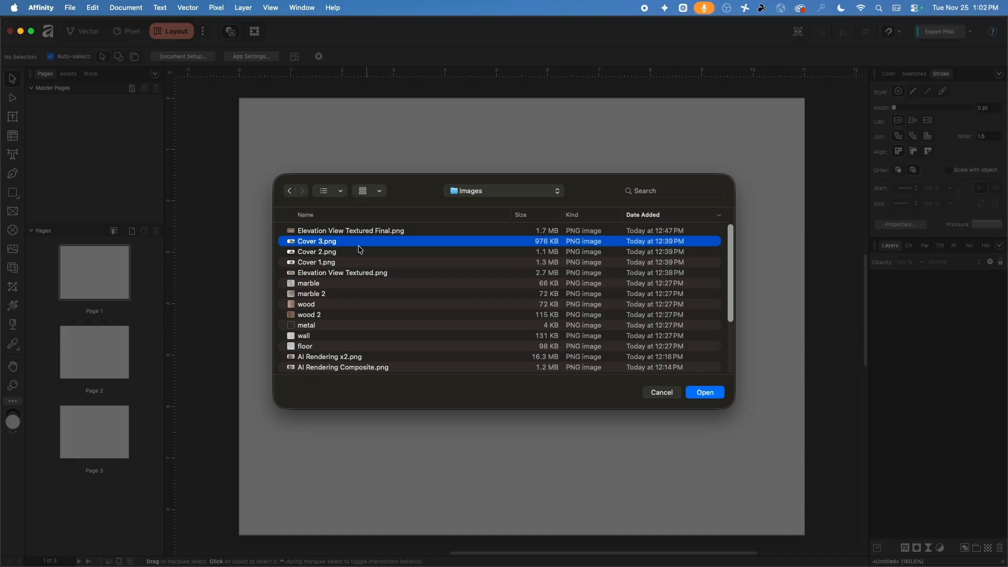
pyautogui.press('space')
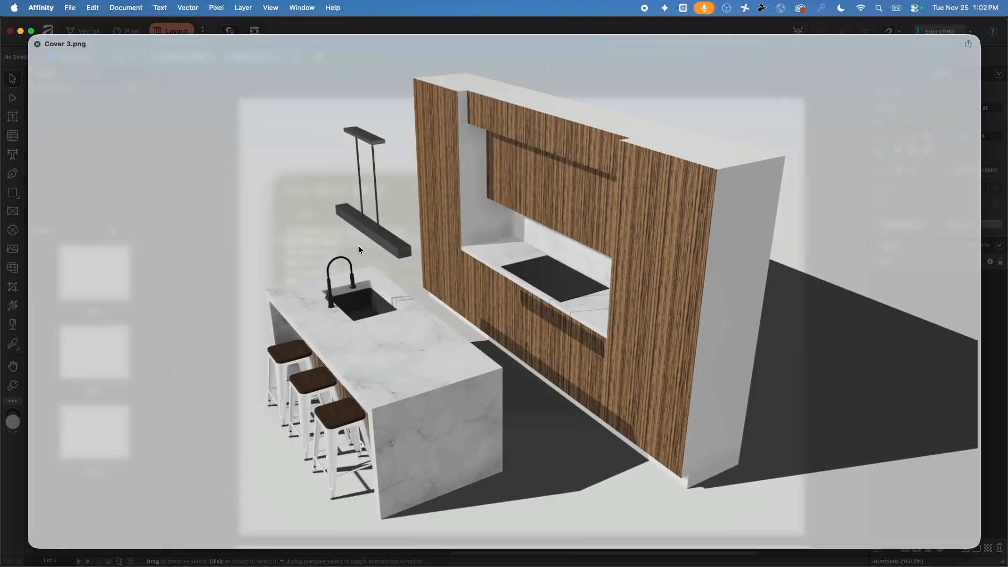
pyautogui.press('Up')
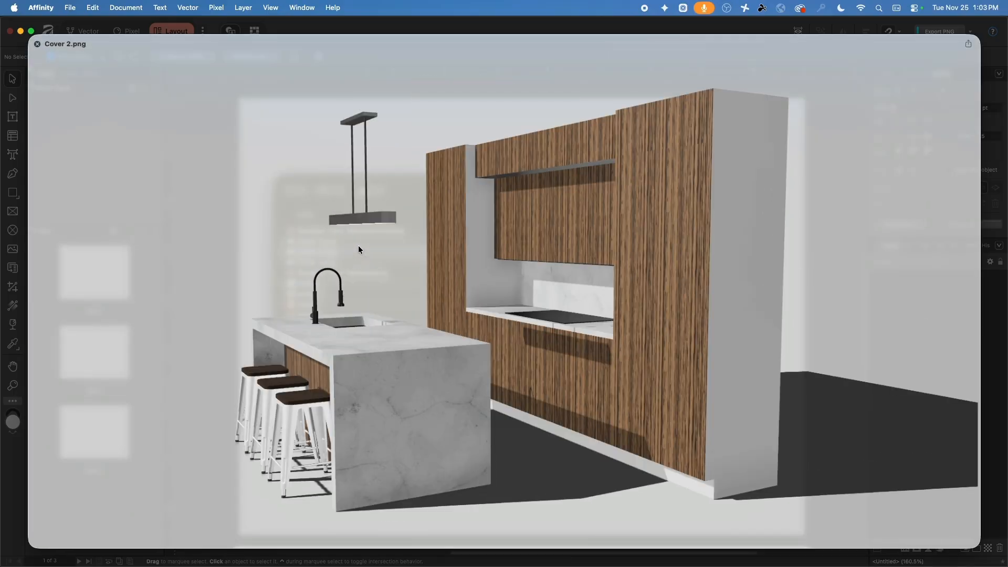
pyautogui.press('Up')
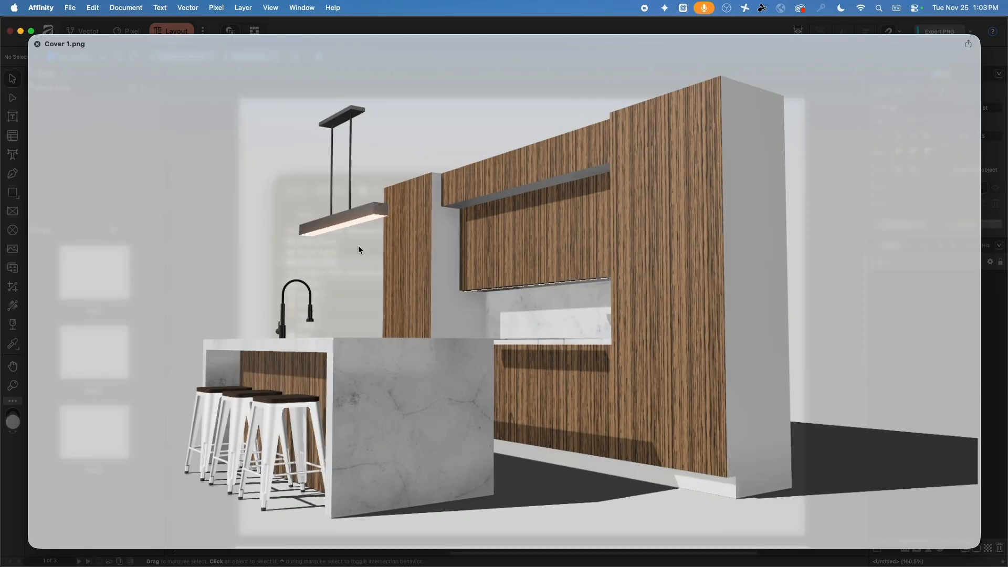
pyautogui.press('Down')
pyautogui.press('space')
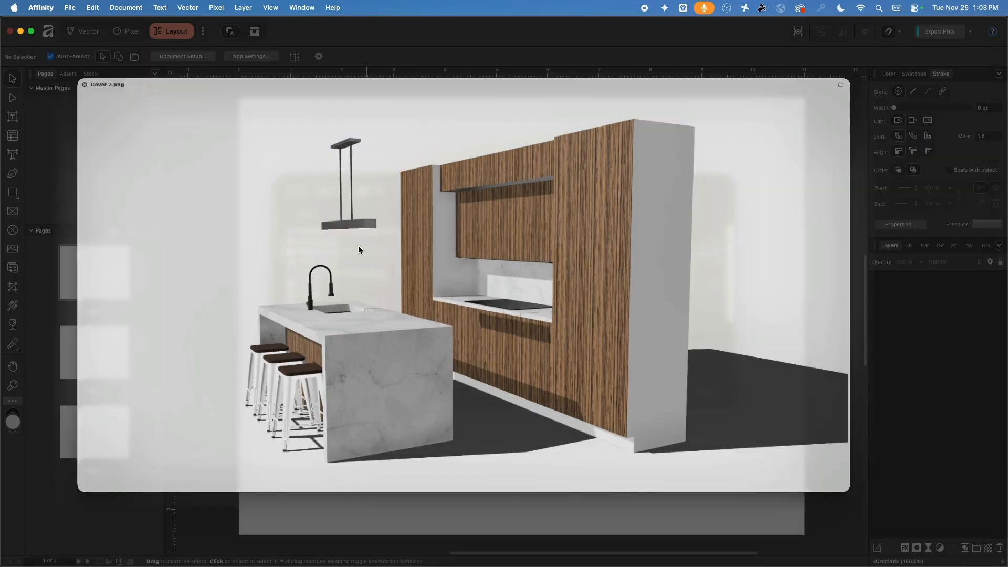
pyautogui.press('Return')
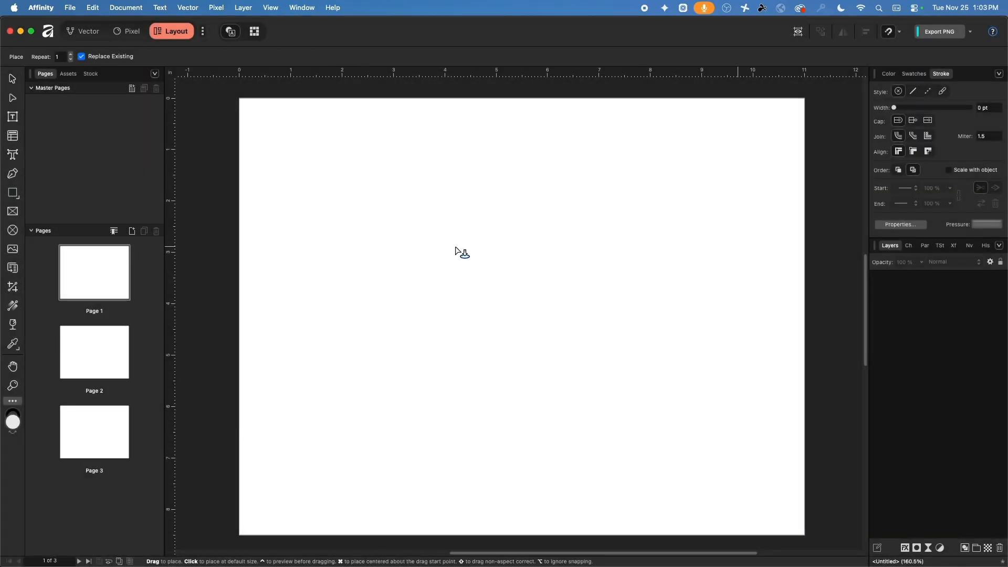
pyautogui.click(456, 253)
# Scale the Cover 2.png image to the full height of page 1, about 256%, and shift it toward the page's right edge
pyautogui.keyDown('ctrl'); pyautogui.scroll(-1, 446, 258); pyautogui.keyUp('ctrl')
pyautogui.keyDown('ctrl'); pyautogui.scroll(-2, 445, 257); pyautogui.keyUp('ctrl')
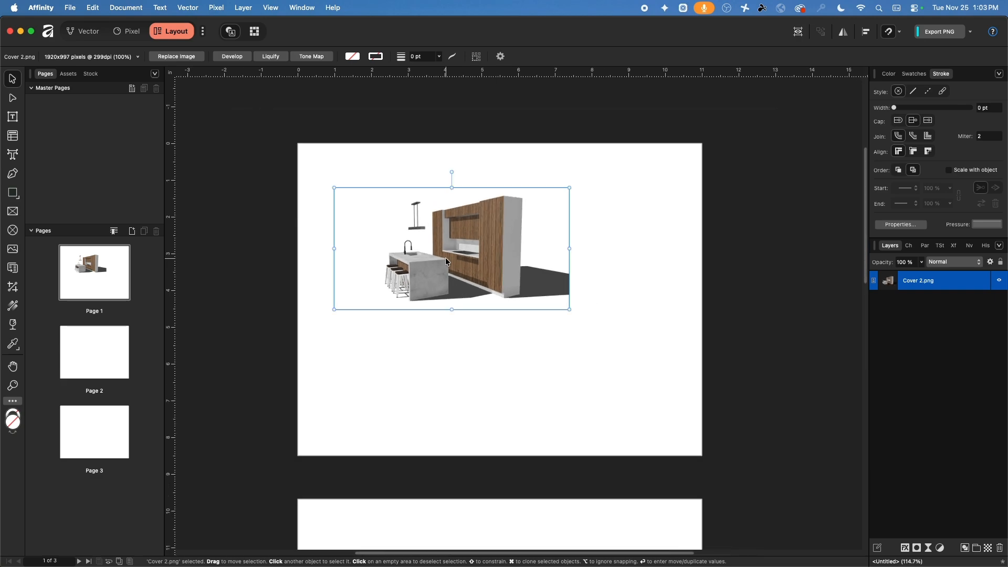
pyautogui.keyDown('ctrl'); pyautogui.scroll(-1, 446, 257); pyautogui.keyUp('ctrl')
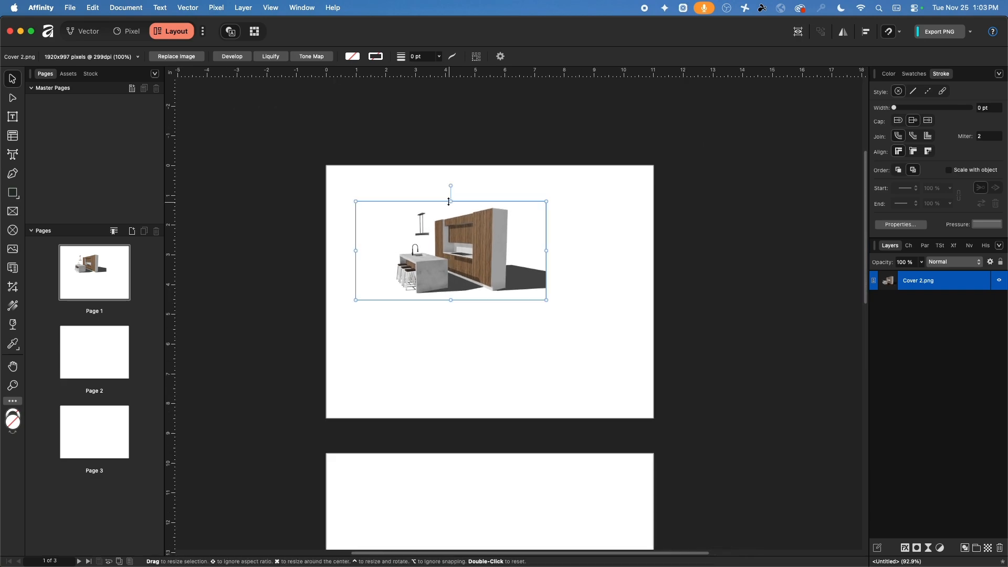
pyautogui.moveTo(451, 202); pyautogui.dragTo(451, 166)
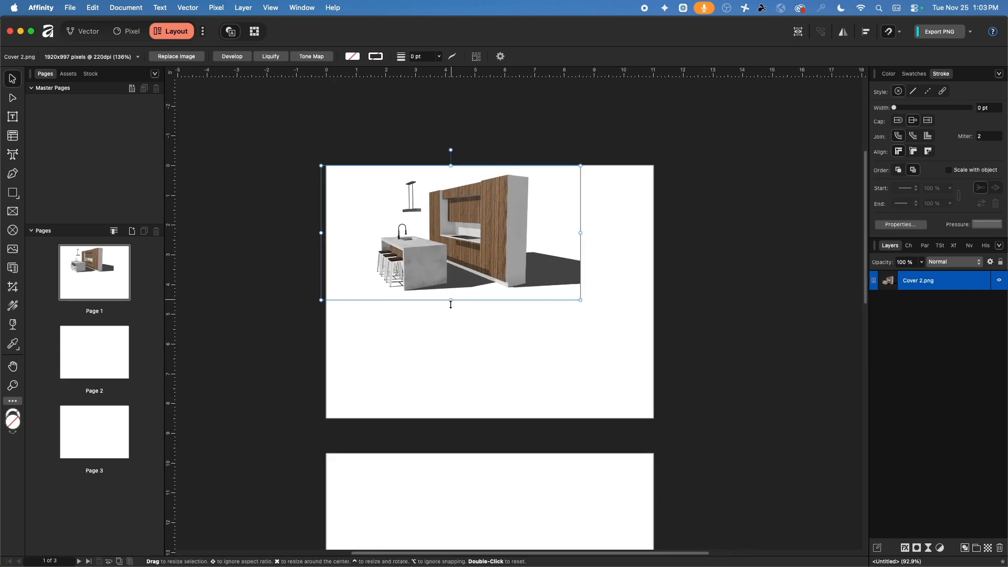
pyautogui.moveTo(451, 300); pyautogui.dragTo(450, 416)
pyautogui.moveTo(395, 364); pyautogui.dragTo(549, 364)
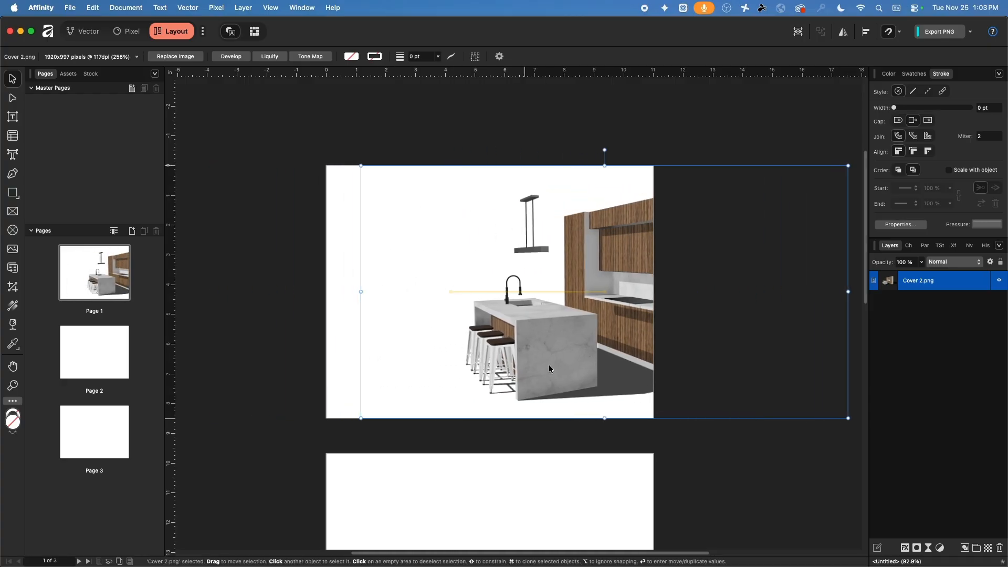
# Enlarge the cover image past the page's top and bottom to about 291%, shift it left to cover the page, and deselect
pyautogui.moveTo(604, 166); pyautogui.dragTo(605, 140)
pyautogui.moveTo(605, 418); pyautogui.dragTo(605, 426)
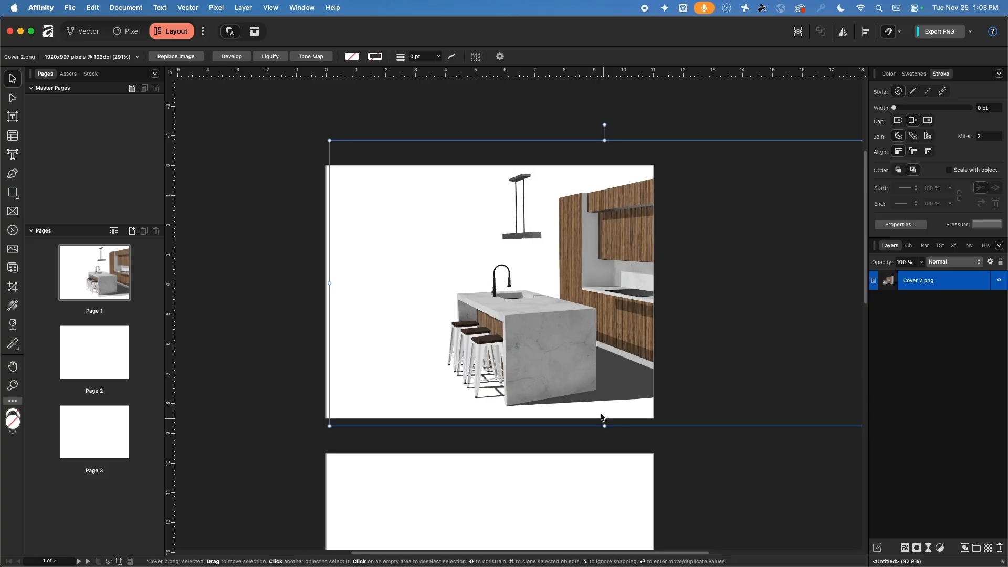
pyautogui.moveTo(535, 340); pyautogui.dragTo(501, 335)
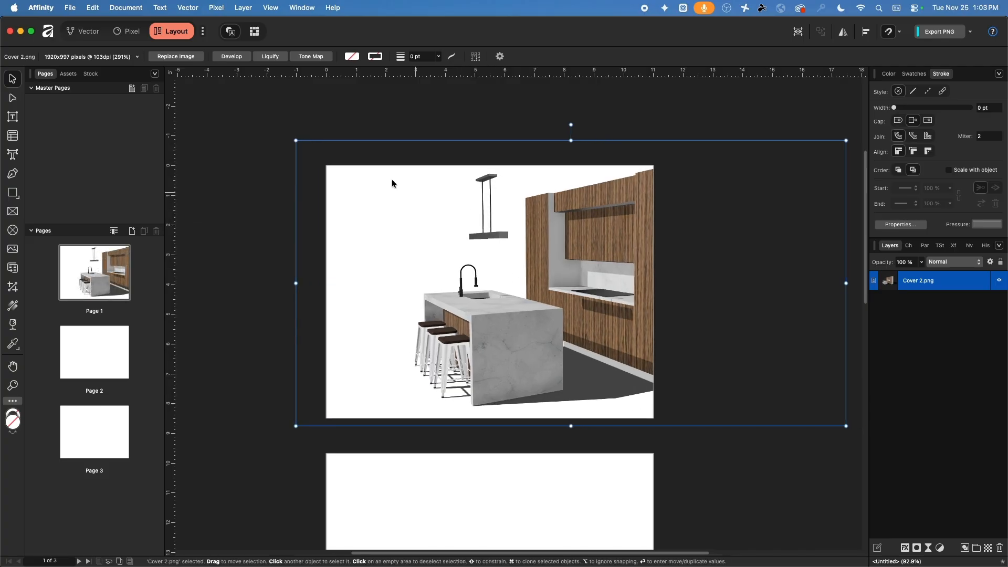
pyautogui.click(269, 151)
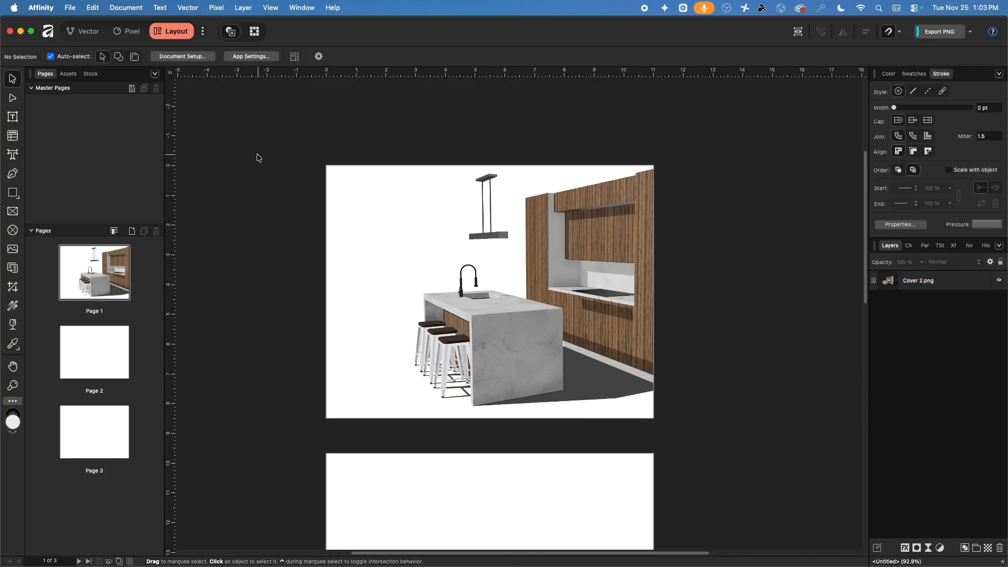
# Preview Cover 3.png in the Images folder and place Cover 1.png on page 1 at its default size
pyautogui.click(66, 4)
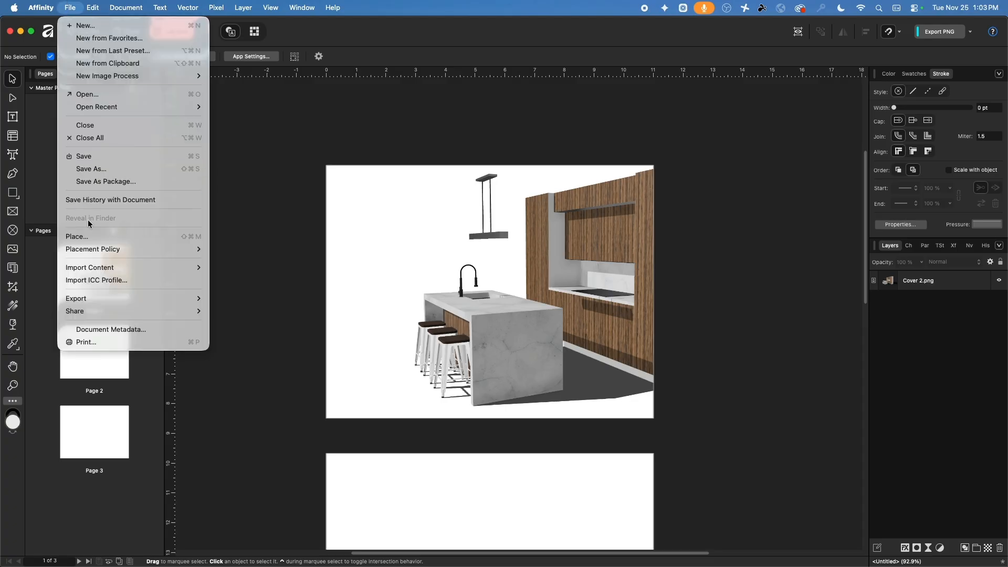
pyautogui.click(91, 237)
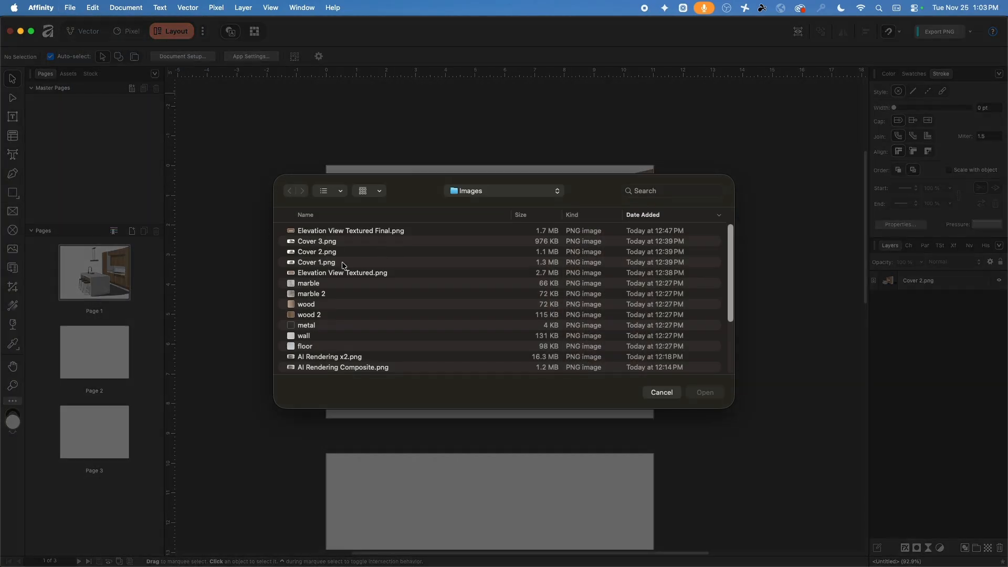
pyautogui.click(339, 242)
pyautogui.press('space')
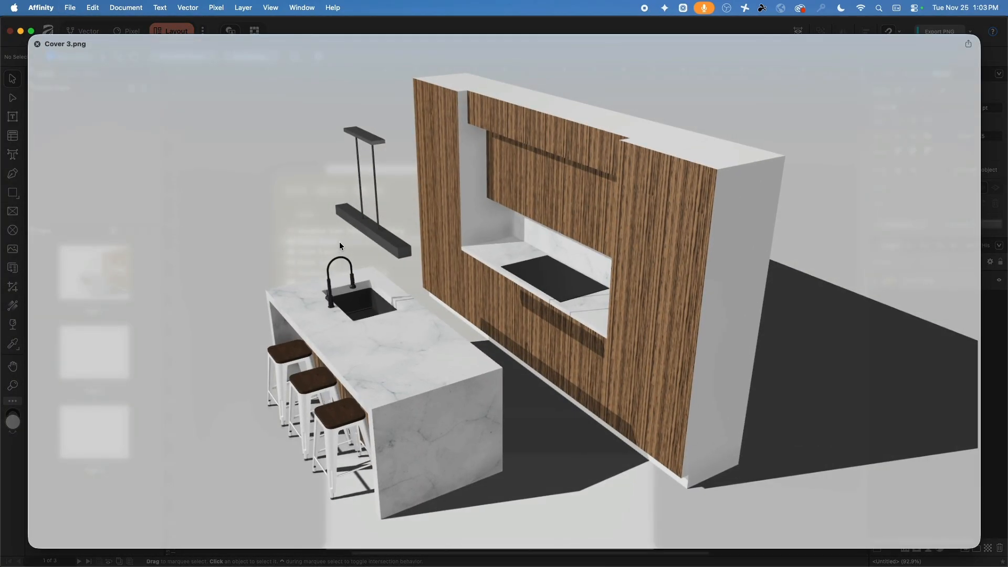
pyautogui.press('Down')
pyautogui.press('Down')
pyautogui.press('space')
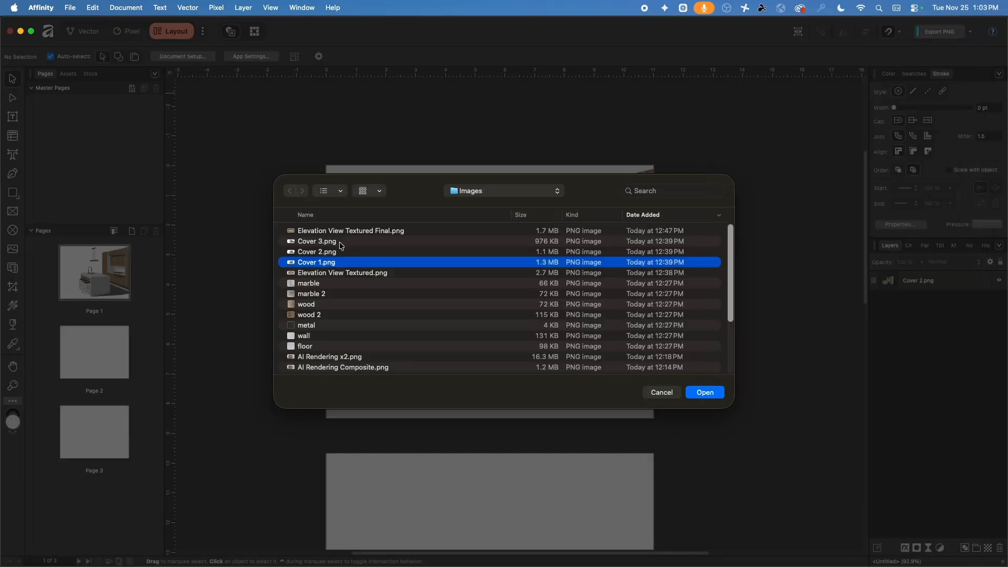
pyautogui.press('Return')
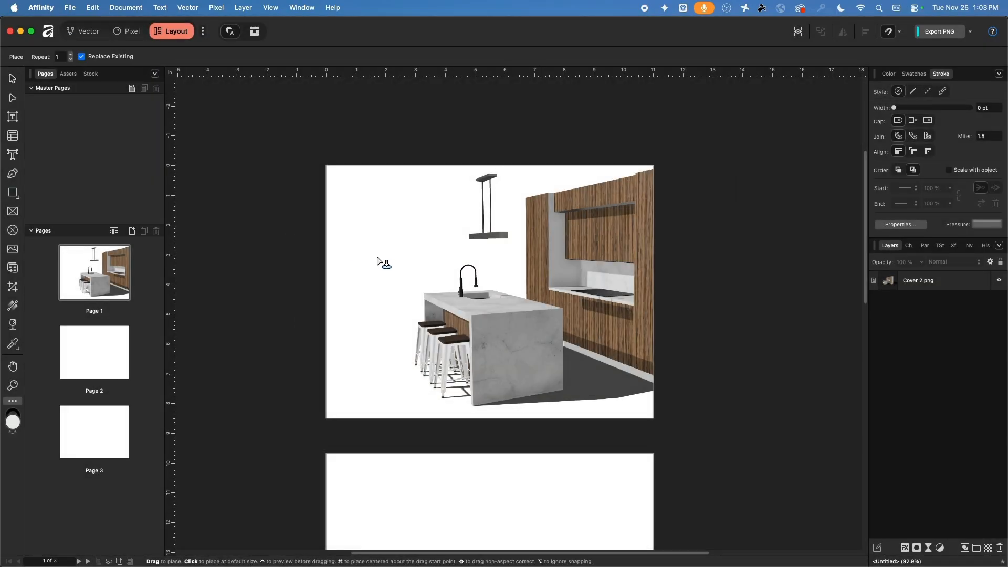
pyautogui.click(382, 260)
# Align Cover 1.png with the page's top edge, scale it to about 291%, and extend it past the page's top and bottom
pyautogui.moveTo(375, 207); pyautogui.dragTo(376, 166)
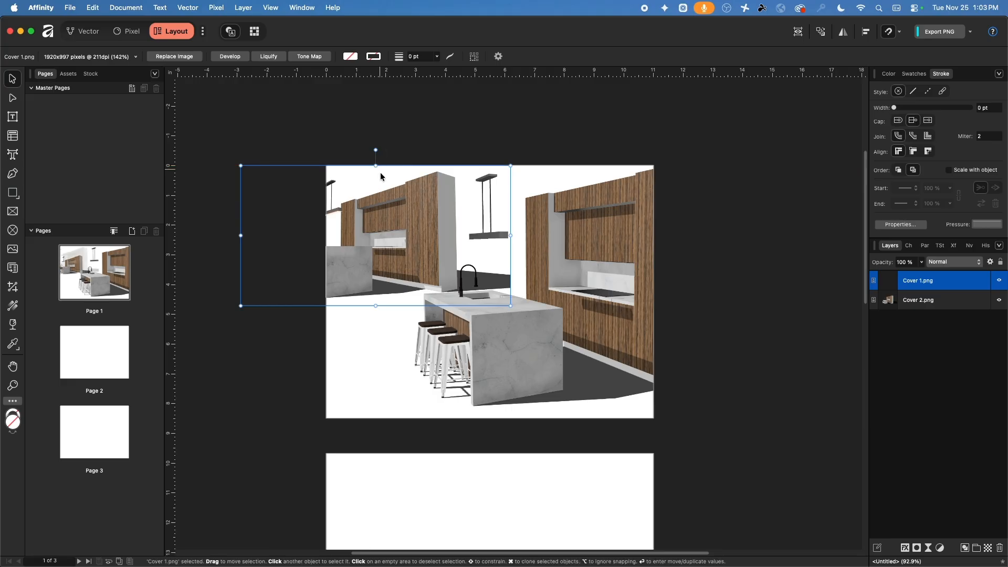
pyautogui.moveTo(375, 306); pyautogui.dragTo(586, 308)
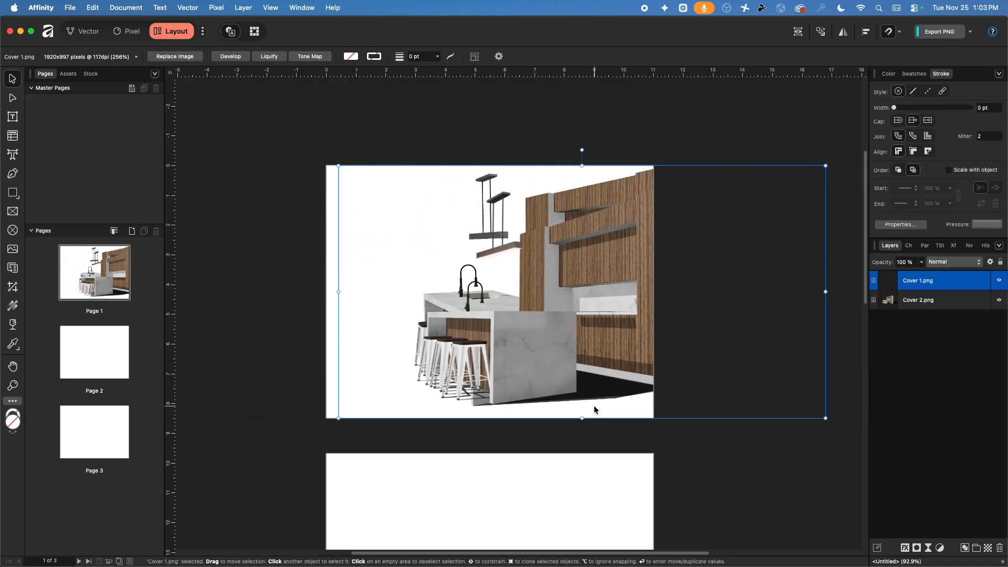
pyautogui.moveTo(583, 417); pyautogui.dragTo(582, 425)
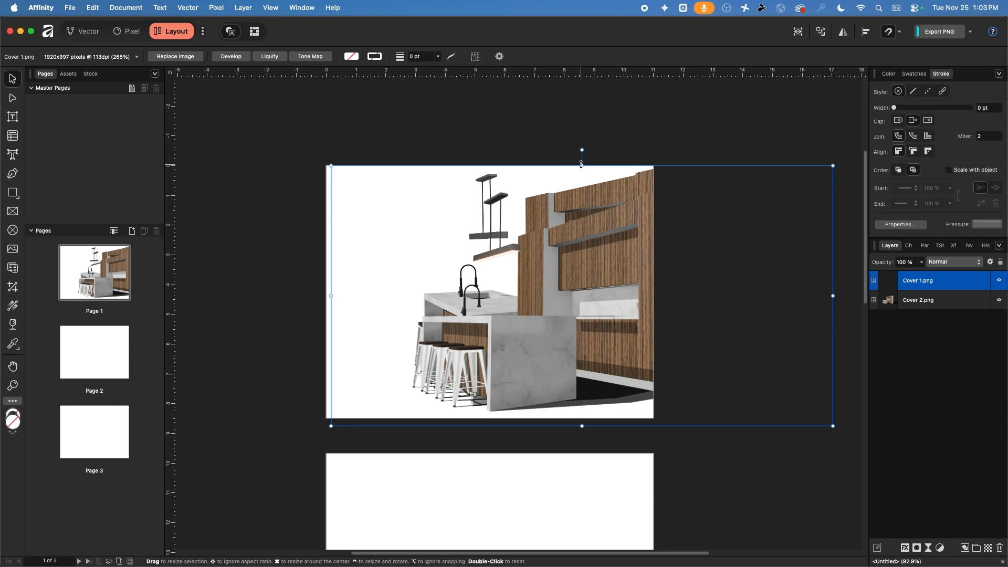
pyautogui.moveTo(583, 166); pyautogui.dragTo(583, 140)
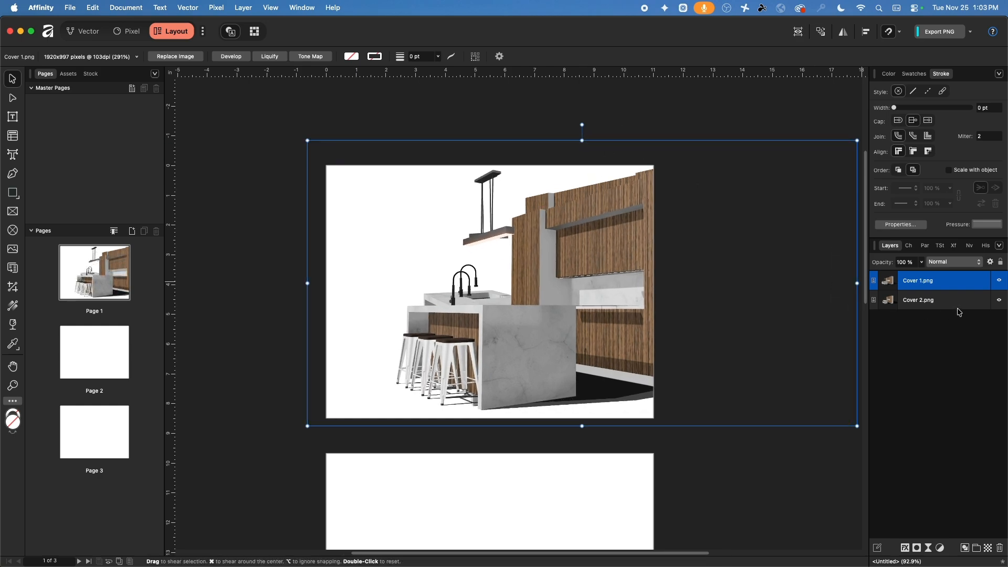
# Hide Cover 2.png and shift Cover 1.png right until its left edge meets the page's left edge
pyautogui.click(997, 299)
pyautogui.click(963, 365)
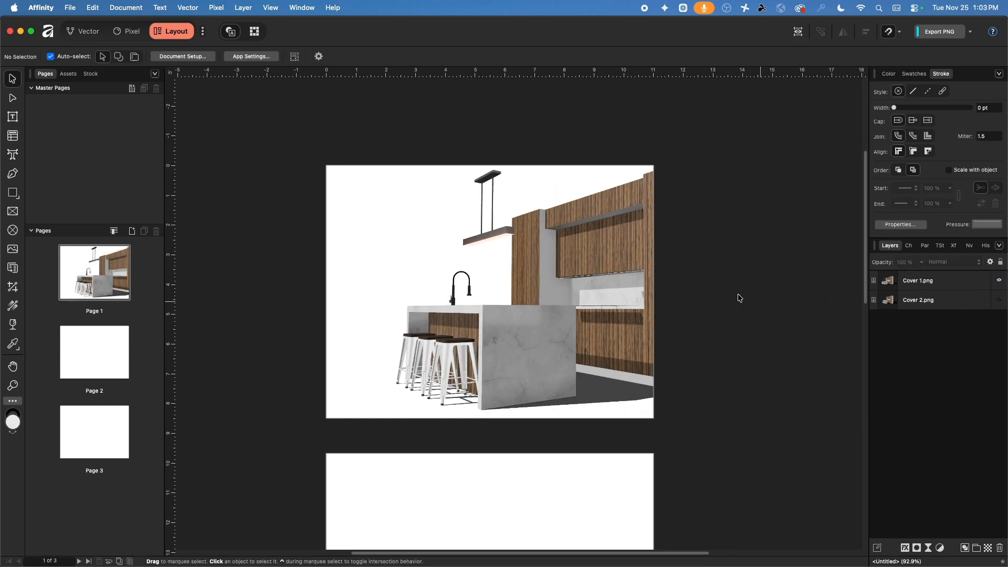
pyautogui.click(583, 252)
pyautogui.moveTo(583, 255); pyautogui.dragTo(602, 255)
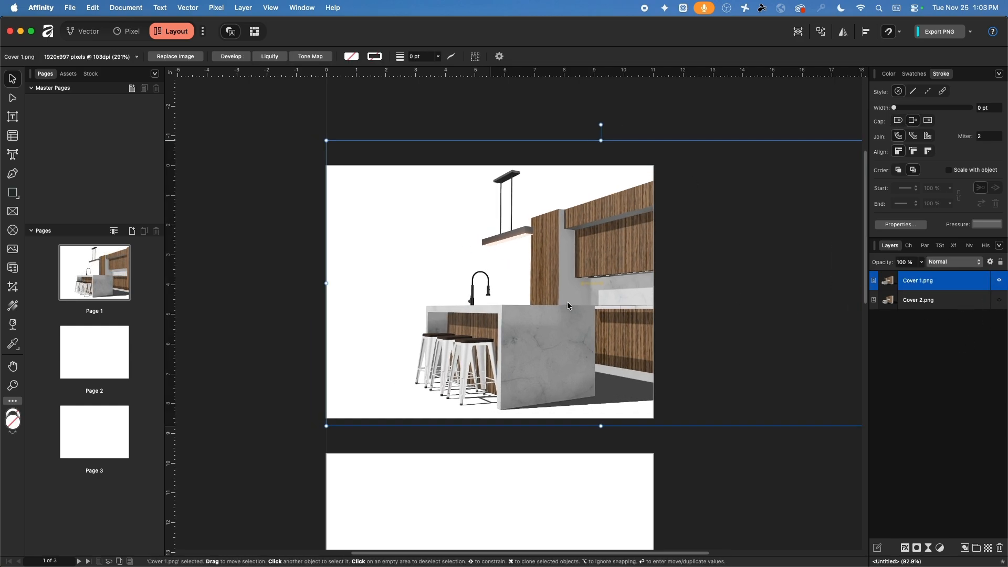
# Compare the two cover options on page 1 by alternating the visibility of Cover 1.png and Cover 2.png
pyautogui.click(1000, 283)
pyautogui.click(1000, 301)
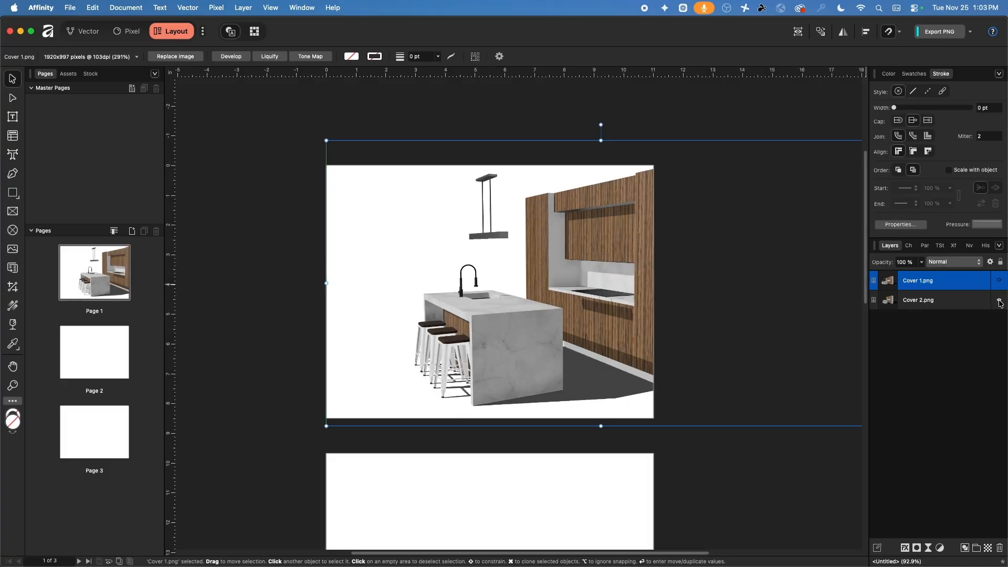
pyautogui.click(999, 300)
pyautogui.click(1001, 282)
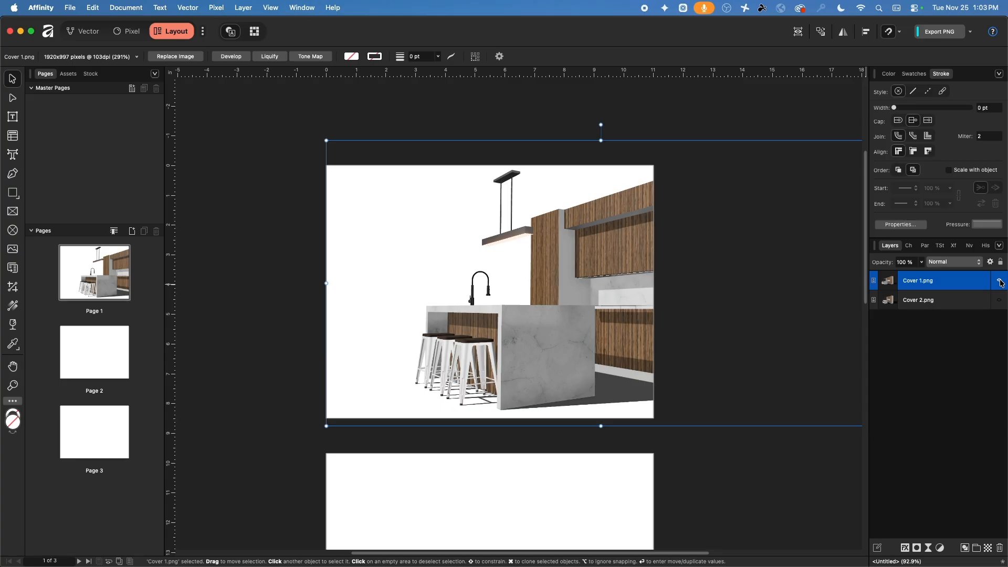
pyautogui.click(1001, 282)
pyautogui.click(1000, 300)
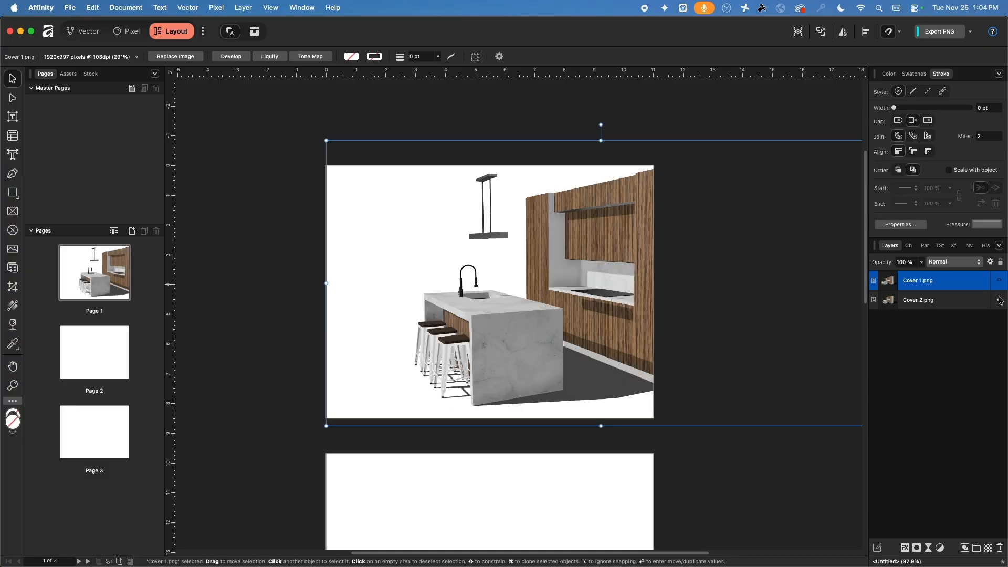
# Delete Cover 1.png from page 1 and make Cover 2.png visible again
pyautogui.click(1000, 300)
pyautogui.click(1000, 282)
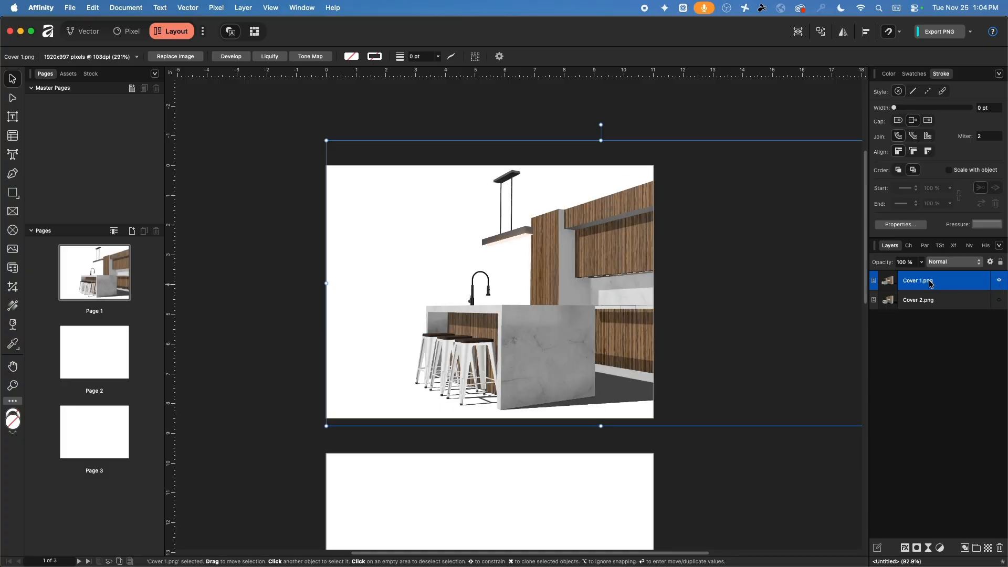
pyautogui.press('Delete')
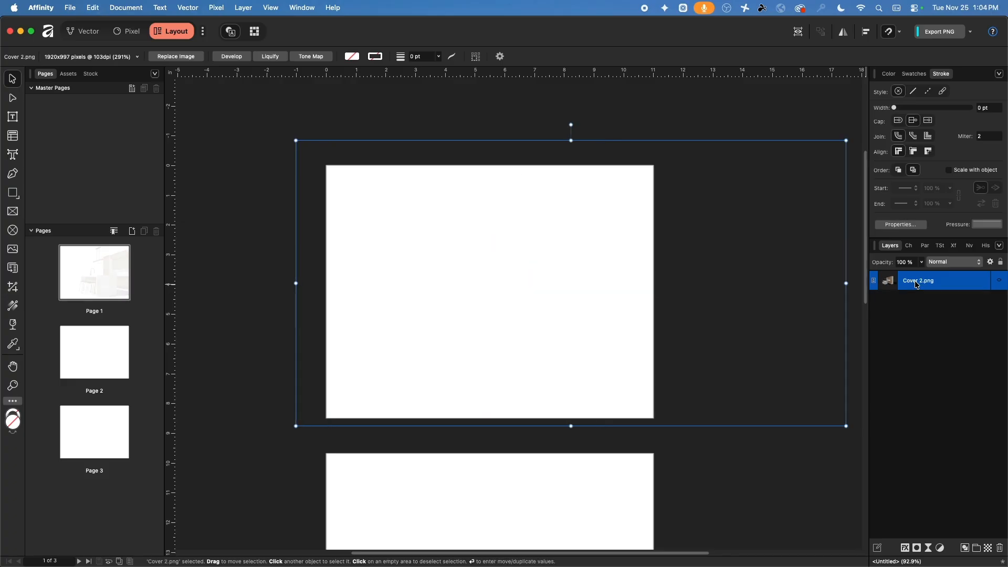
pyautogui.click(1000, 282)
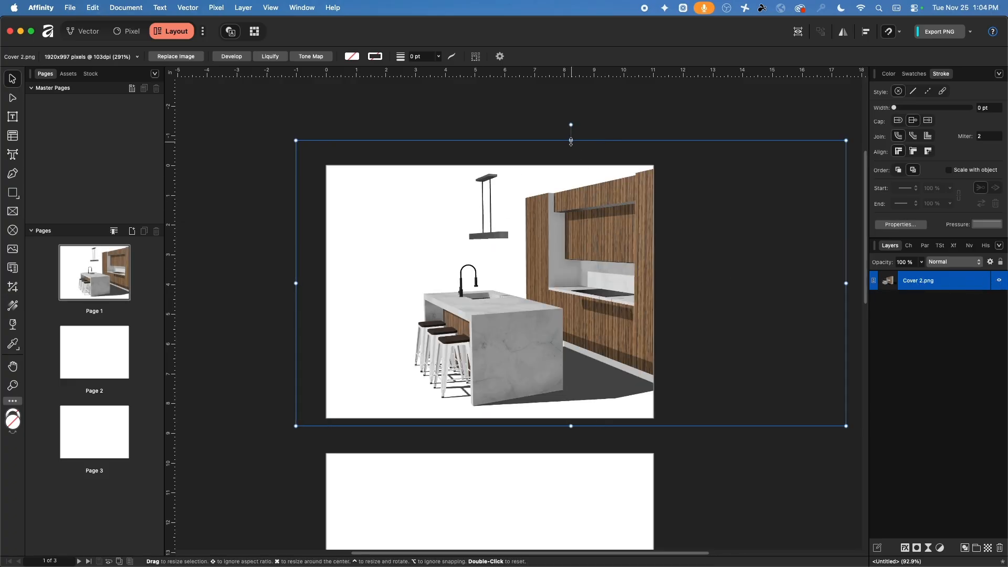
# Enlarge Cover 2.png to about 319%, pushing the pendant's ceiling mount above the page, and shift the image slightly right
pyautogui.moveTo(571, 140); pyautogui.dragTo(571, 135)
pyautogui.moveTo(571, 426); pyautogui.dragTo(571, 433)
pyautogui.moveTo(527, 341)
pyautogui.mouseDown()
pyautogui.moveTo(553, 341)
pyautogui.moveTo(535, 341)
pyautogui.mouseUp()
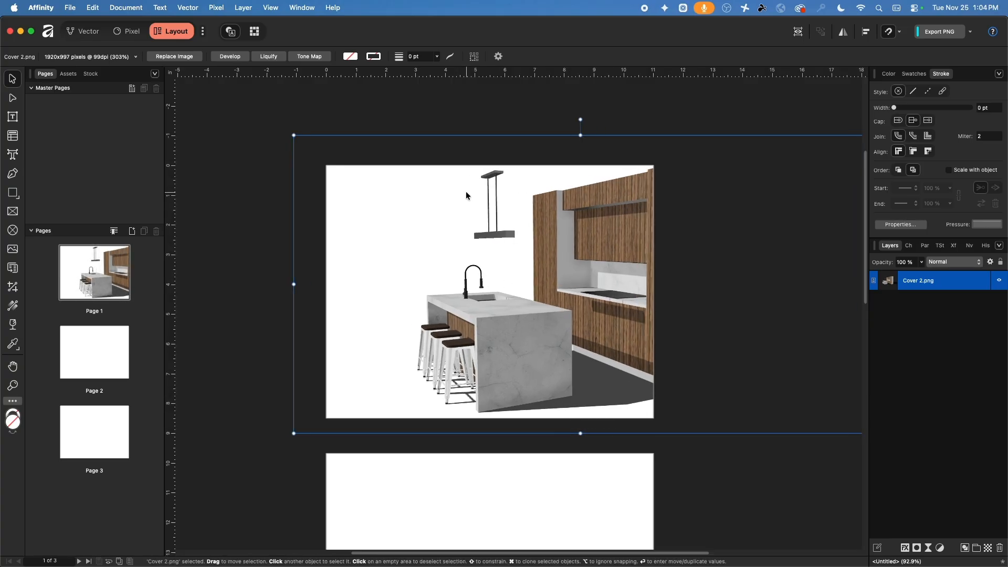
pyautogui.scroll(5, 508, 171)
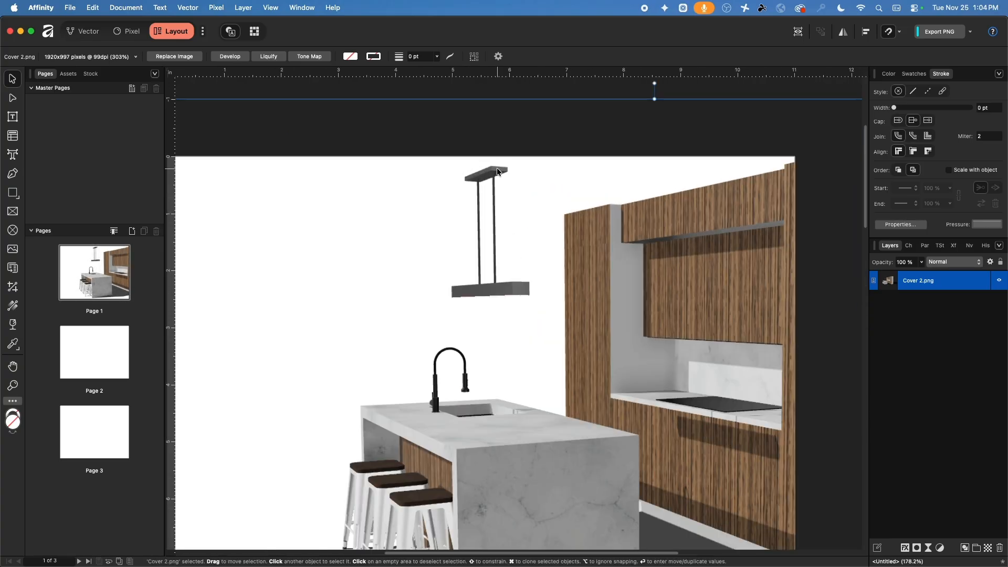
pyautogui.scroll(-3, 467, 190)
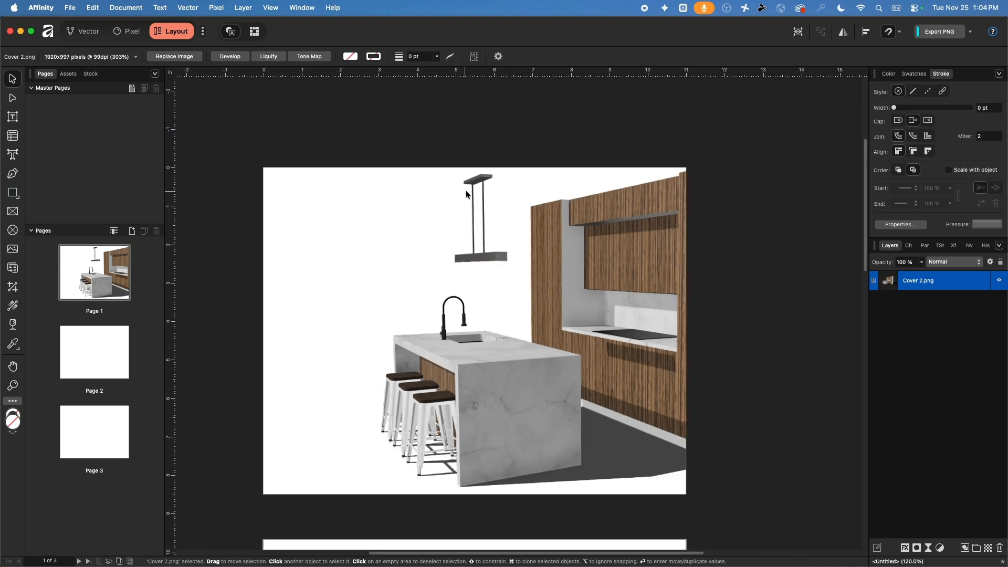
pyautogui.moveTo(591, 127); pyautogui.dragTo(591, 107)
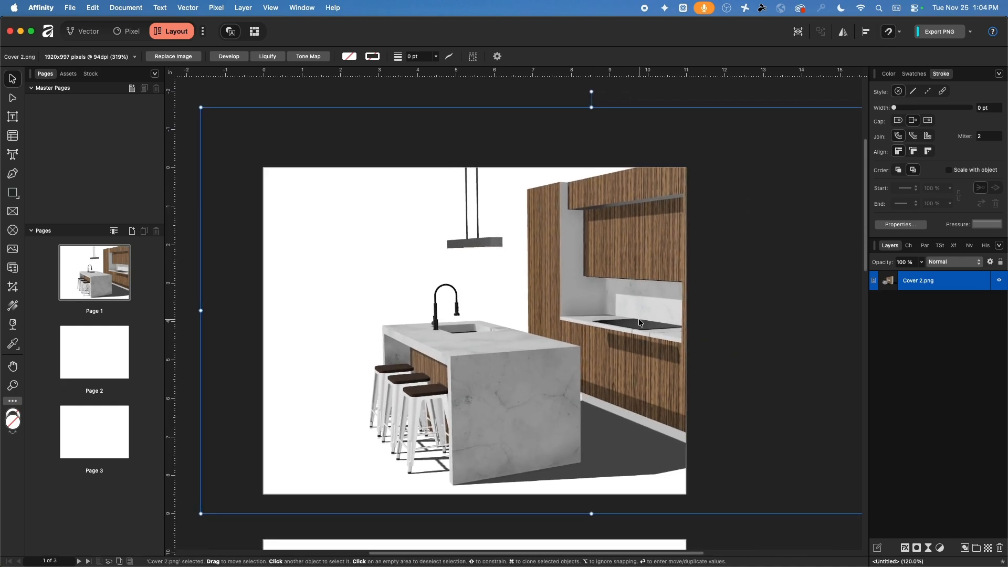
pyautogui.moveTo(544, 420); pyautogui.dragTo(559, 423)
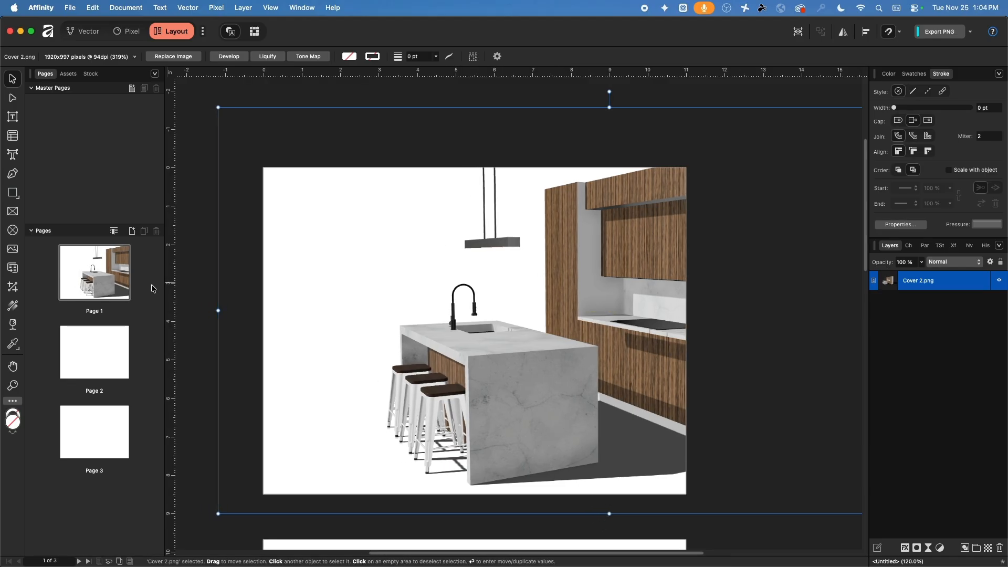
# Crop Cover 2.png to the page's top, bottom and right edges, with its left side at about 3 in, and deselect it
pyautogui.click(12, 287)
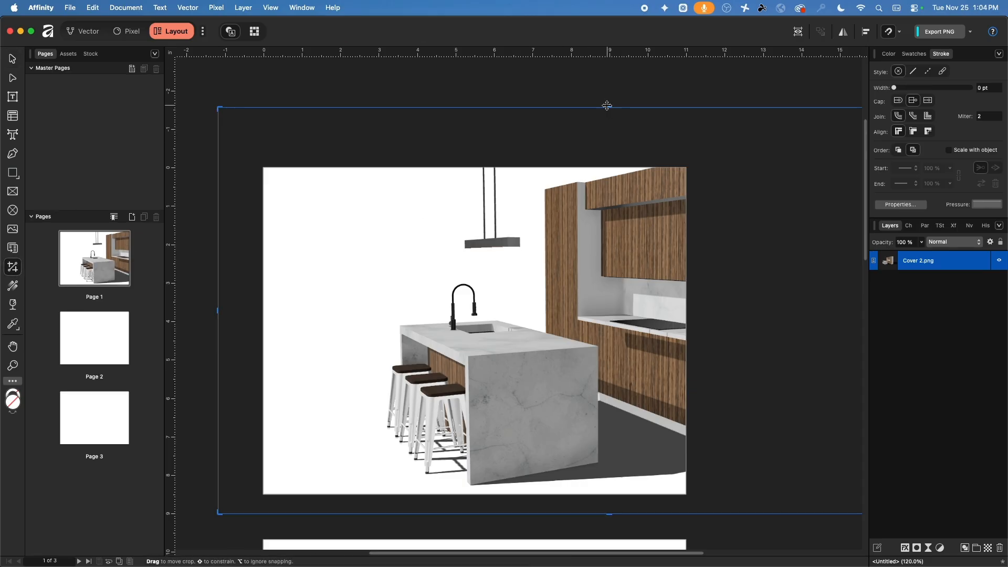
pyautogui.moveTo(610, 107); pyautogui.dragTo(608, 168)
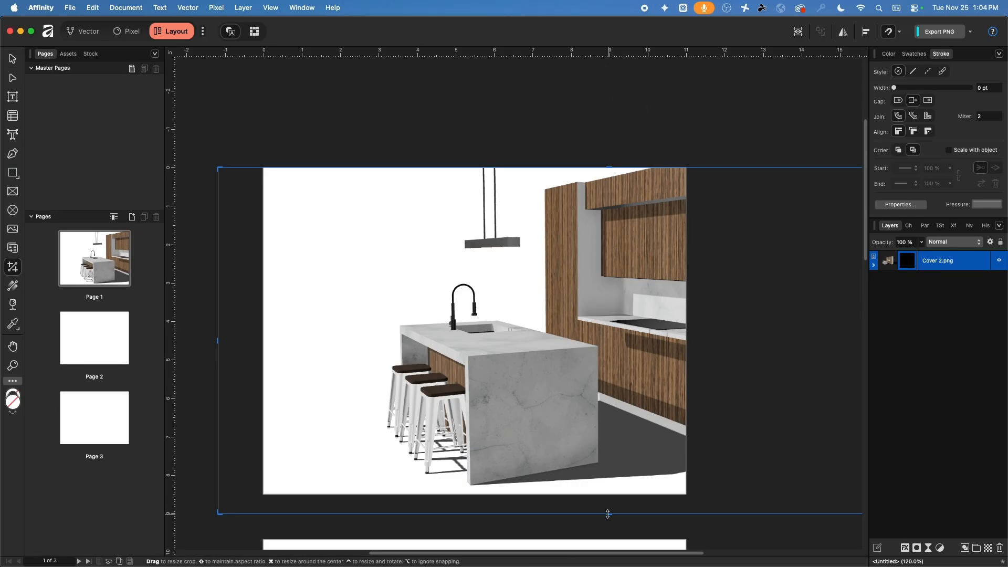
pyautogui.moveTo(609, 515); pyautogui.dragTo(609, 494)
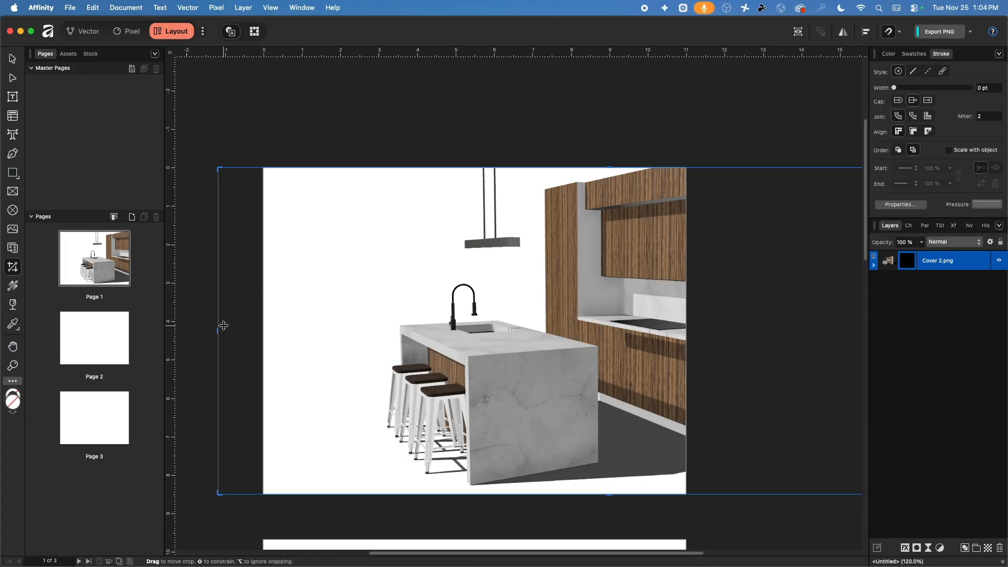
pyautogui.moveTo(220, 330); pyautogui.dragTo(377, 330)
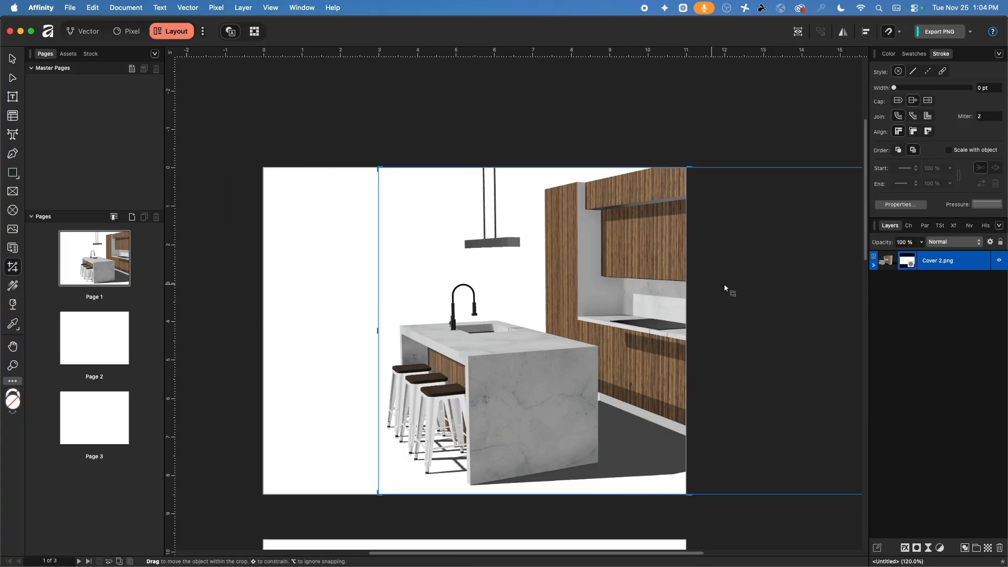
pyautogui.hscroll(5, 550, 257)
pyautogui.moveTo(775, 312); pyautogui.dragTo(463, 323)
pyautogui.hscroll(-6, 430, 322)
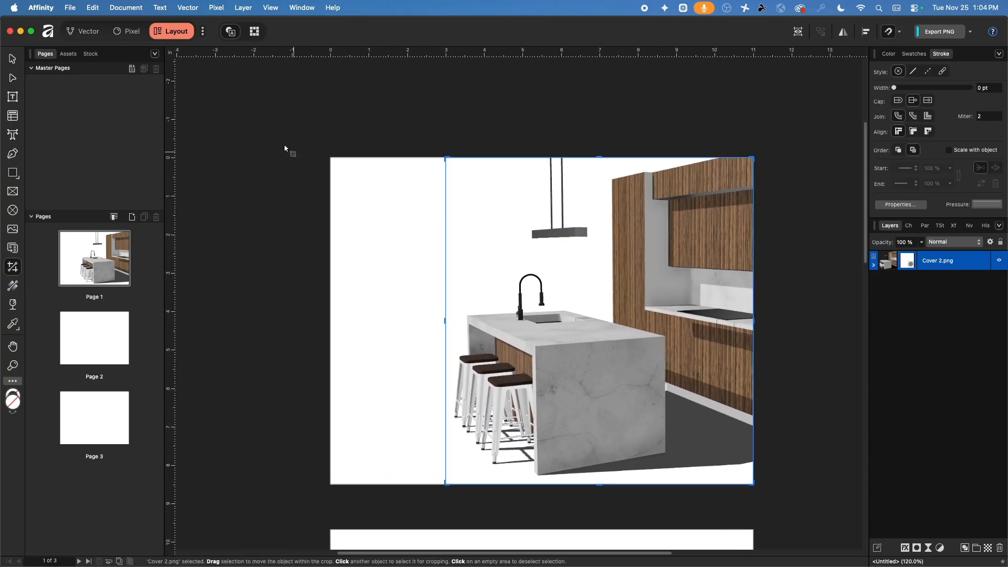
pyautogui.click(11, 59)
pyautogui.click(423, 128)
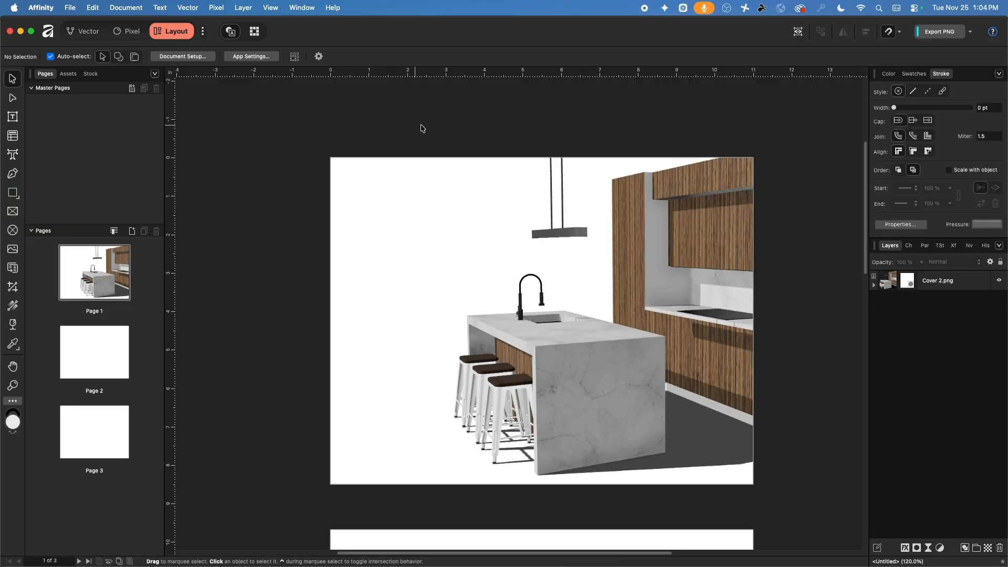
# Check the snapping settings, keeping the Page layouts with objects preset
pyautogui.click(899, 32)
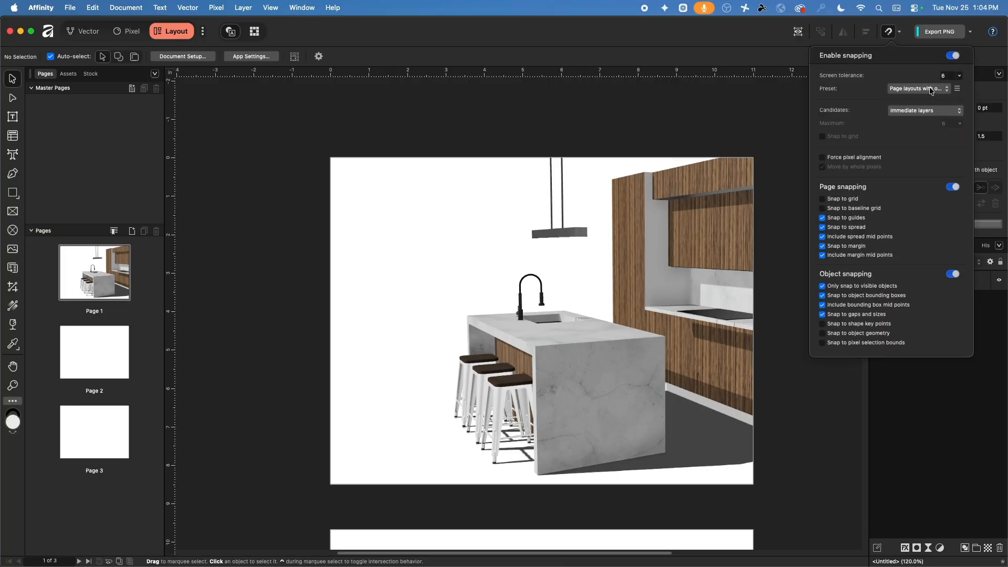
pyautogui.click(931, 91)
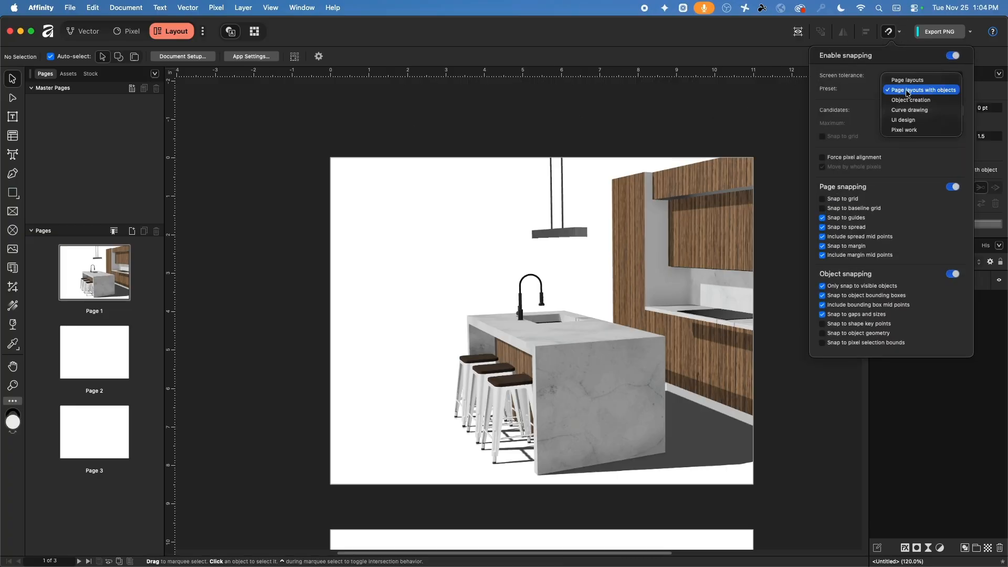
pyautogui.click(908, 90)
pyautogui.click(503, 111)
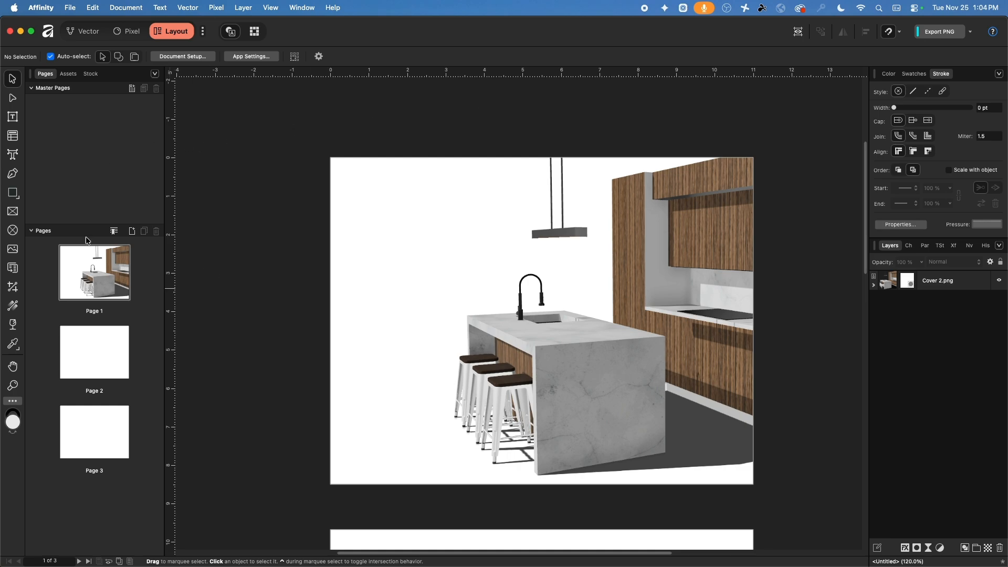
# Draw a text frame in the blank area left of the pendant light and enter "Kitchen Design proposal"
pyautogui.click(13, 118)
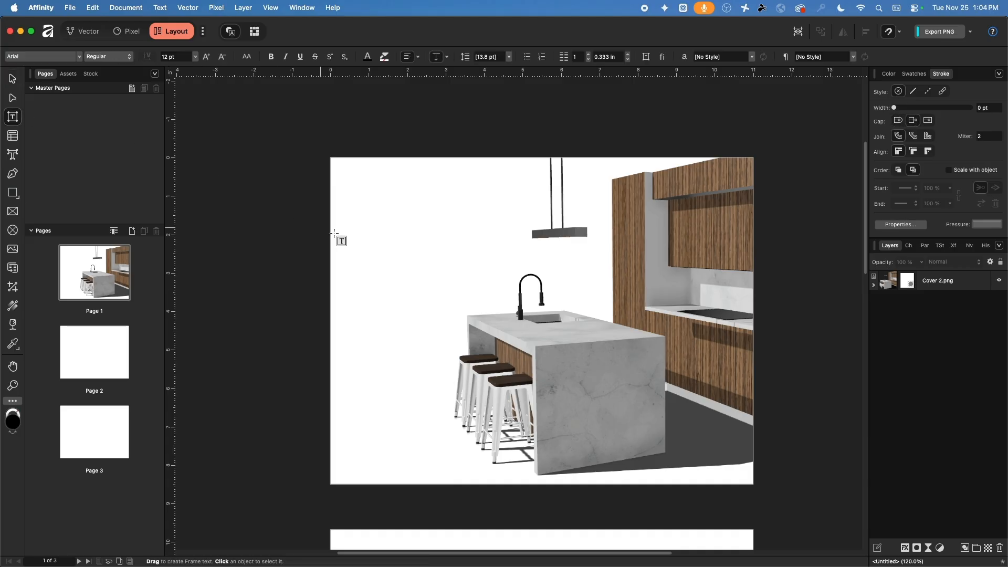
pyautogui.moveTo(376, 215); pyautogui.dragTo(483, 266)
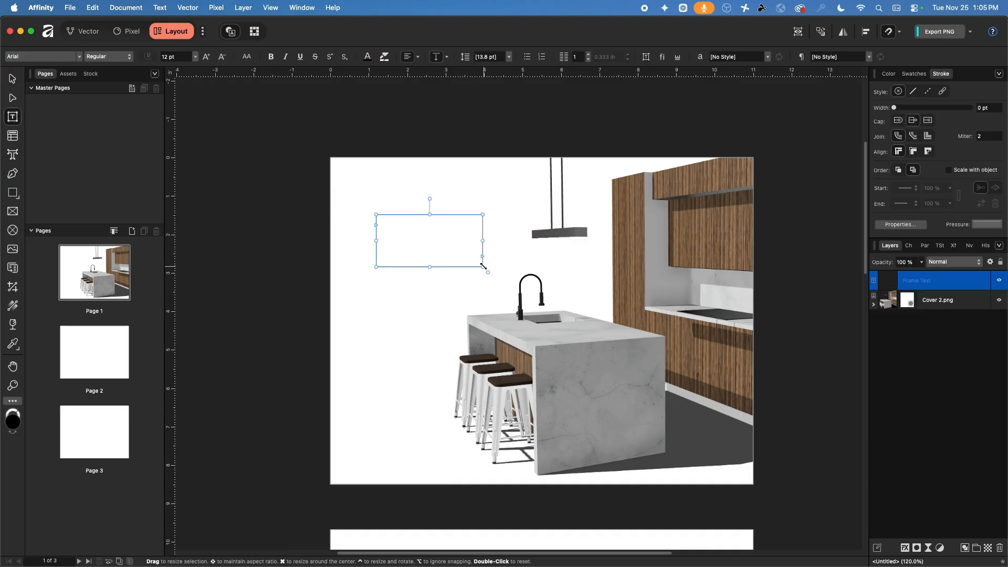
pyautogui.write('Kitchen DES')
pyautogui.press('BackSpace')
pyautogui.press('BackSpace')
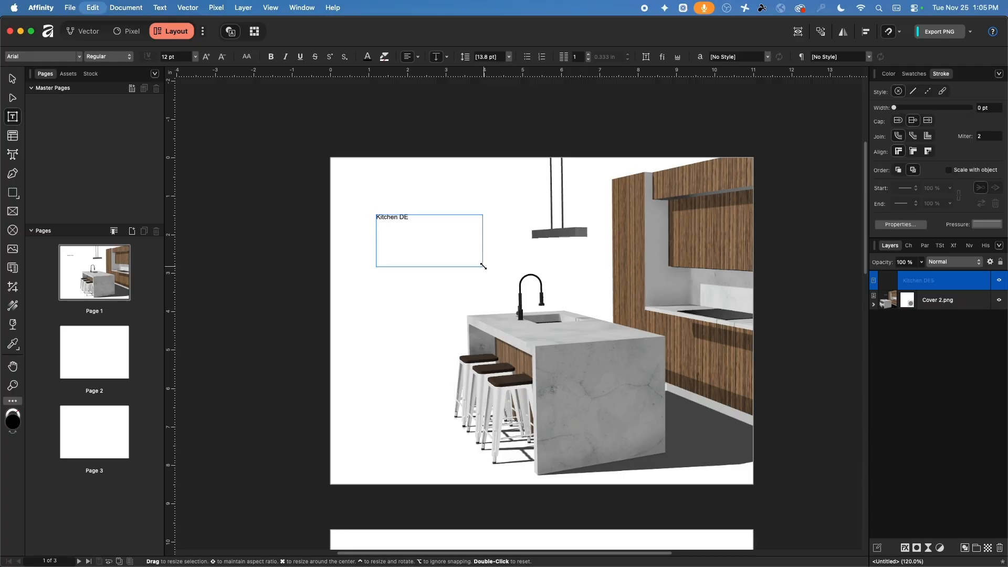
pyautogui.write('esign proposal')
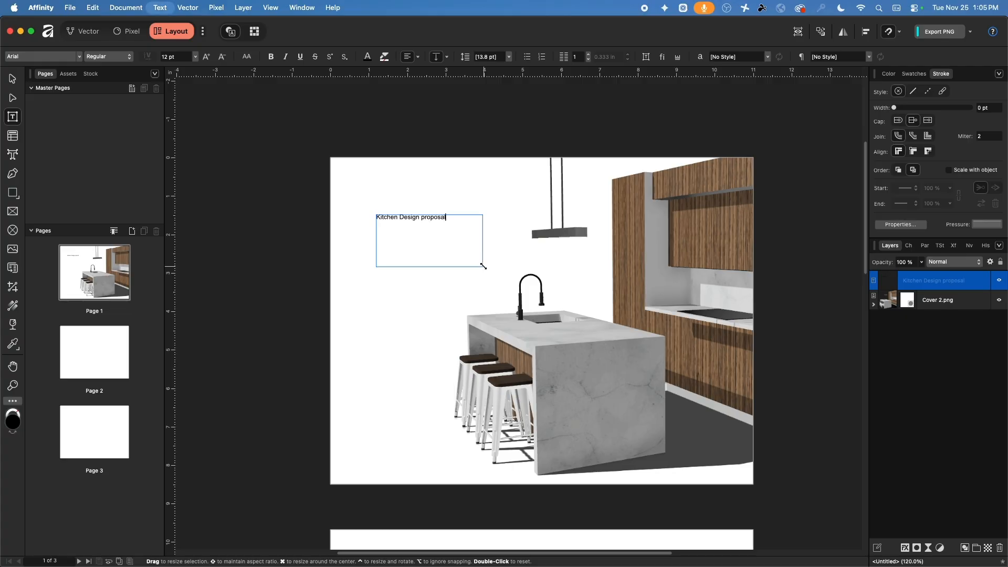
# Break the title so "proposal" sits on its own line and set "Kitchen Design" to 24 pt
pyautogui.press('Return')
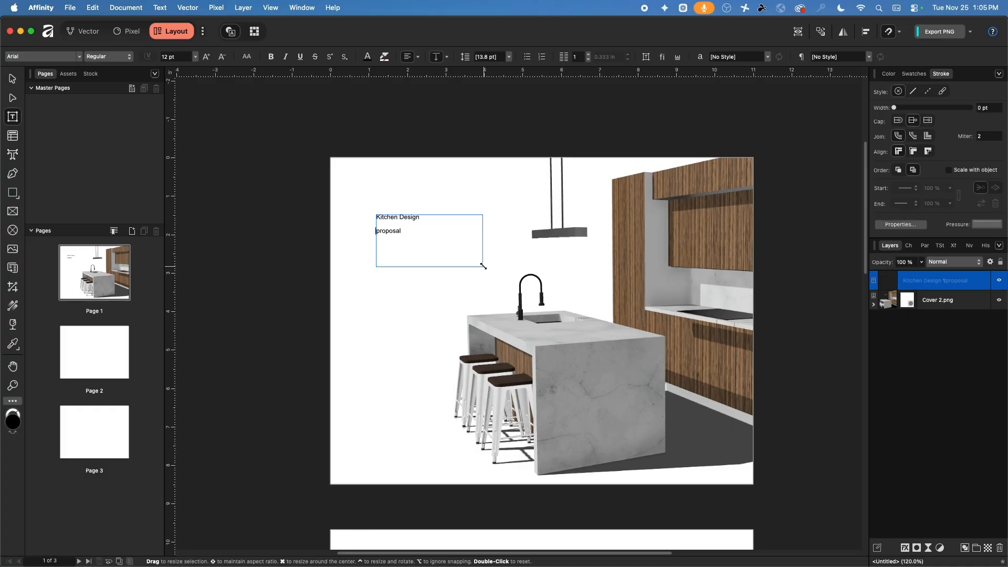
pyautogui.scroll(3, 455, 258)
pyautogui.moveTo(411, 204); pyautogui.dragTo(334, 194)
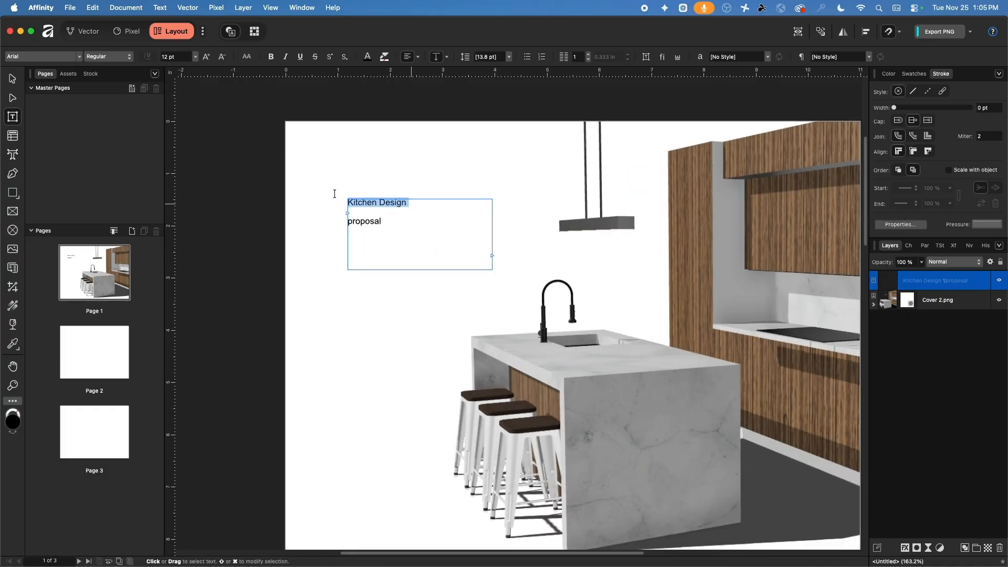
pyautogui.click(196, 57)
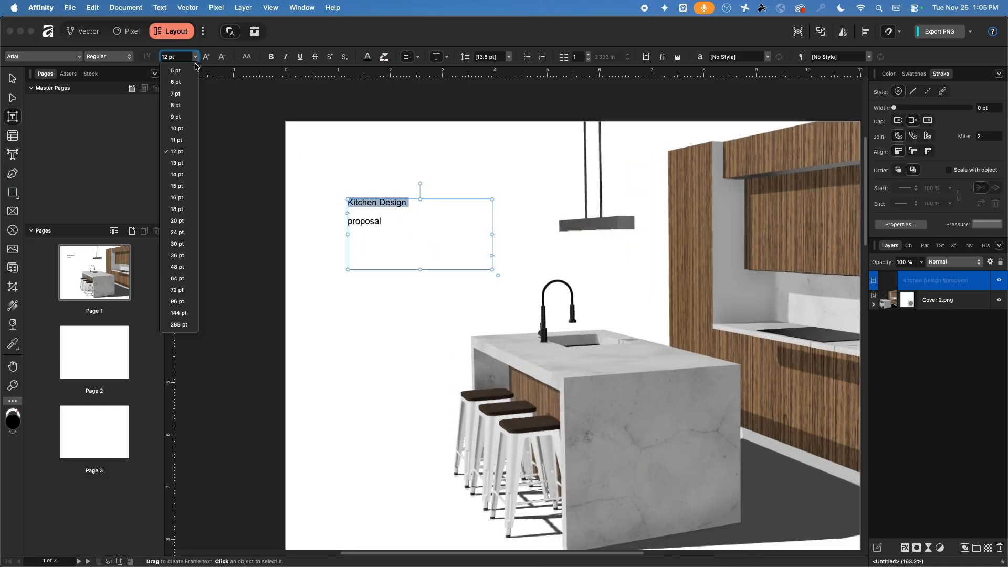
pyautogui.click(178, 232)
# Set the word "proposal" in the title frame to 18 pt italic
pyautogui.moveTo(385, 227); pyautogui.dragTo(336, 227)
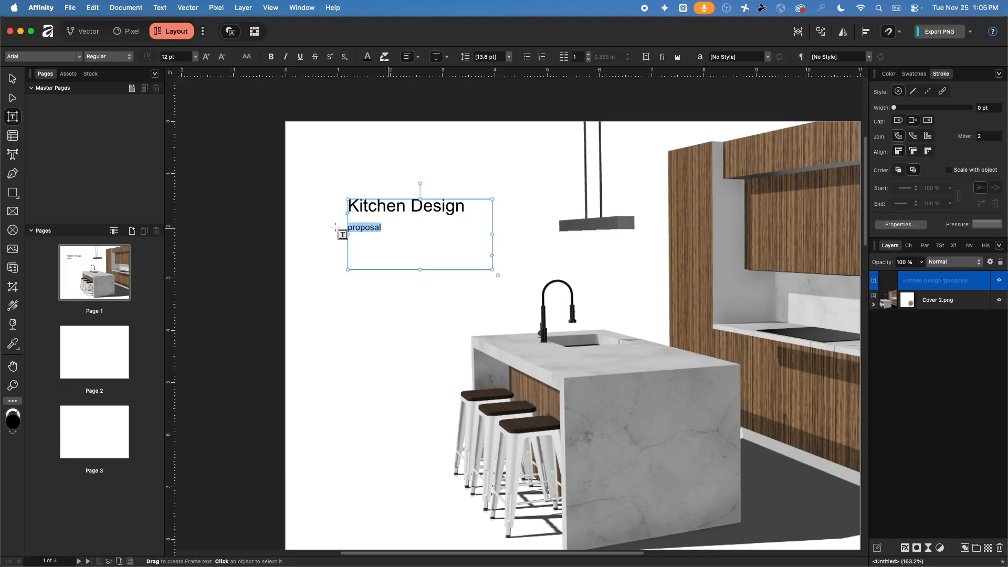
pyautogui.click(196, 56)
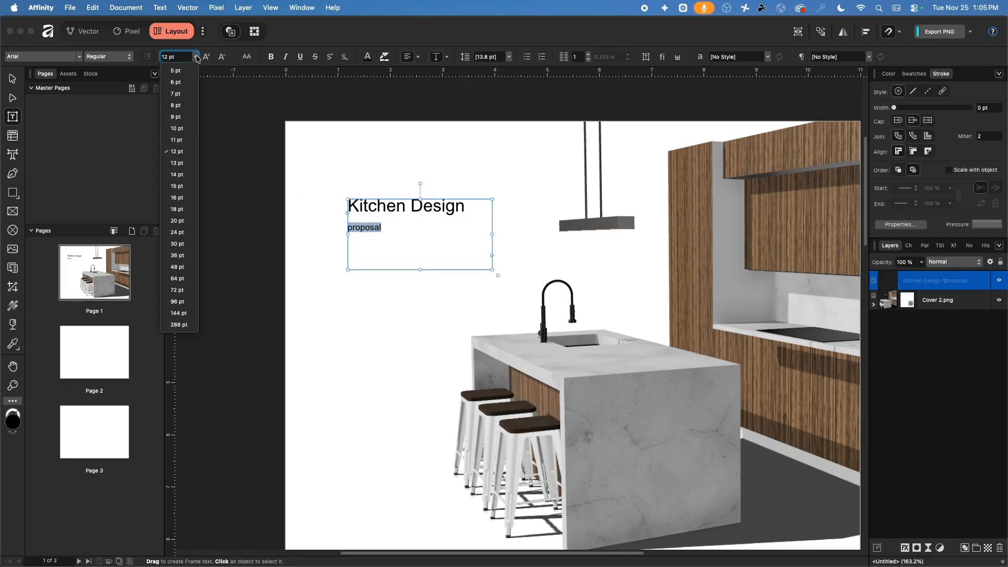
pyautogui.click(184, 206)
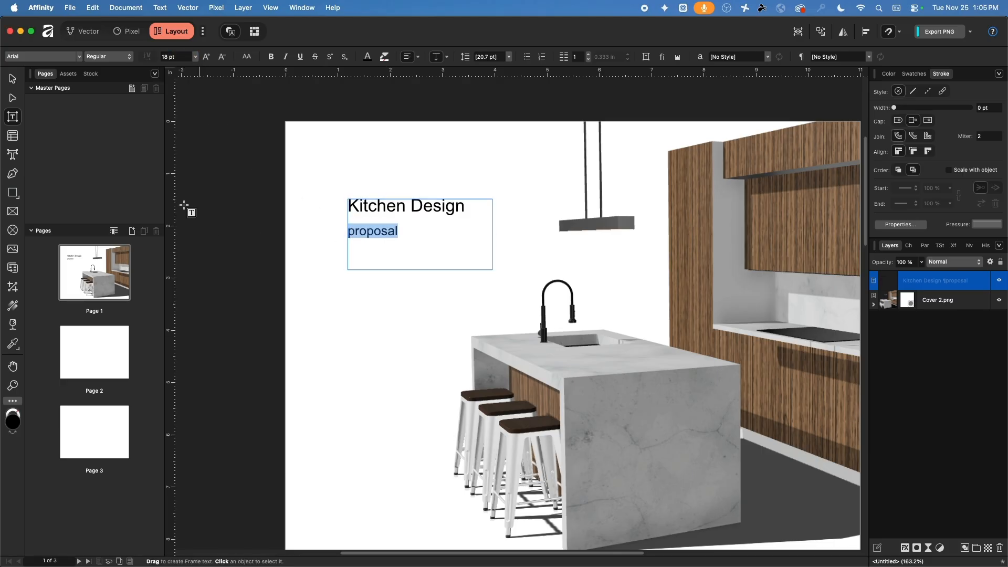
pyautogui.click(287, 57)
# Convert "Kitchen Design" to uppercase and resize its text frame to about 3.2 by 0.8 in, leaving it deselected
pyautogui.moveTo(472, 208); pyautogui.dragTo(337, 205)
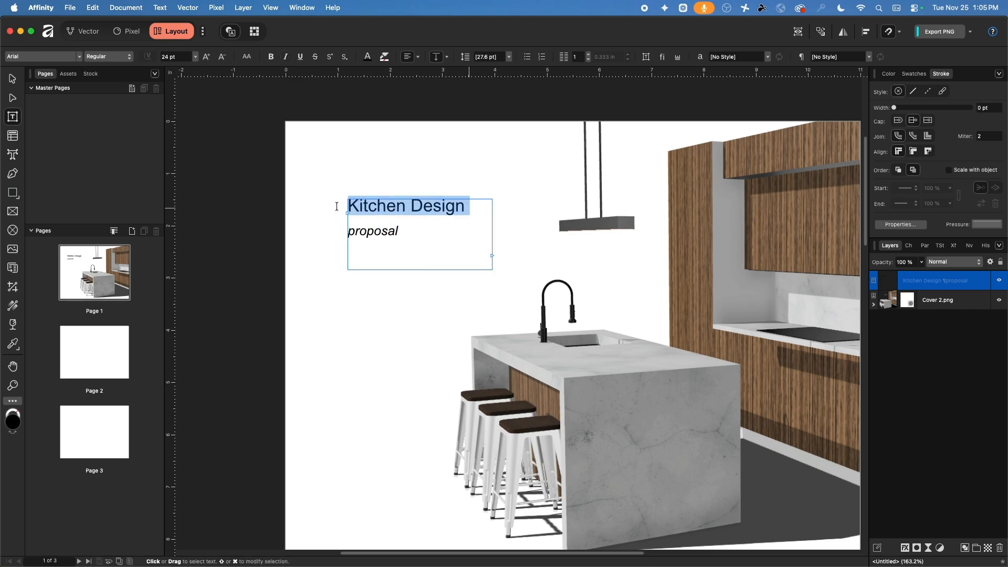
pyautogui.click(247, 58)
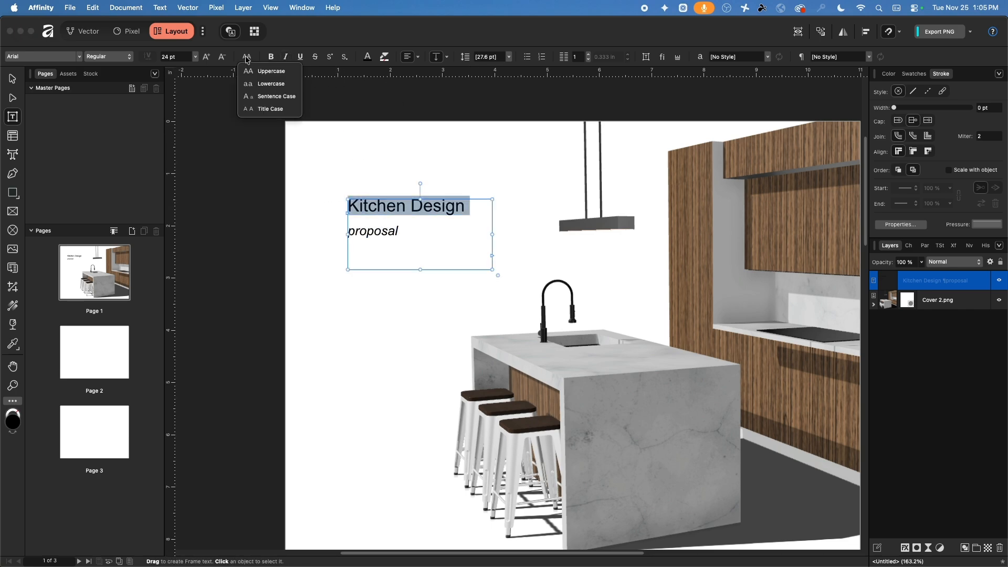
pyautogui.click(268, 72)
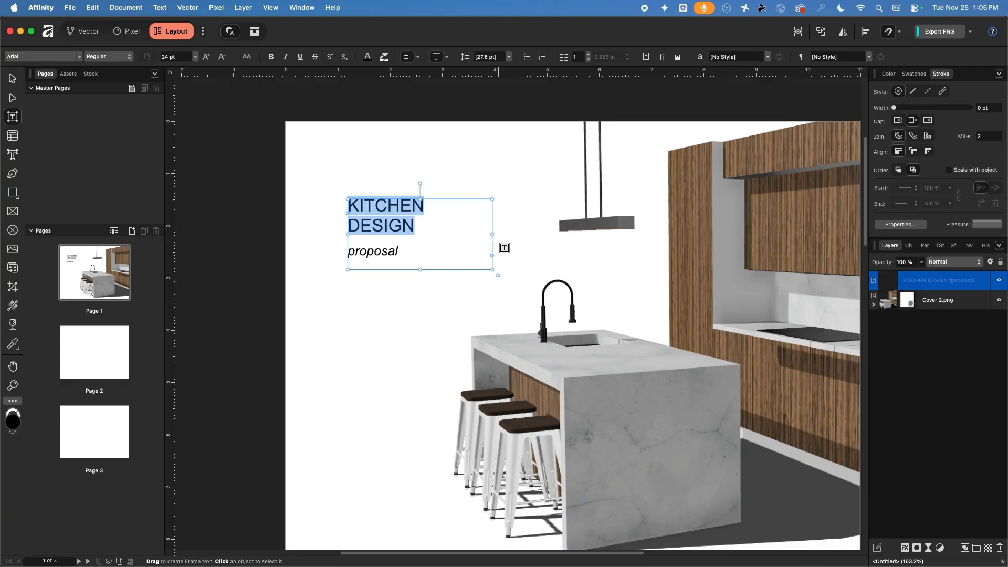
pyautogui.moveTo(497, 239); pyautogui.dragTo(521, 240)
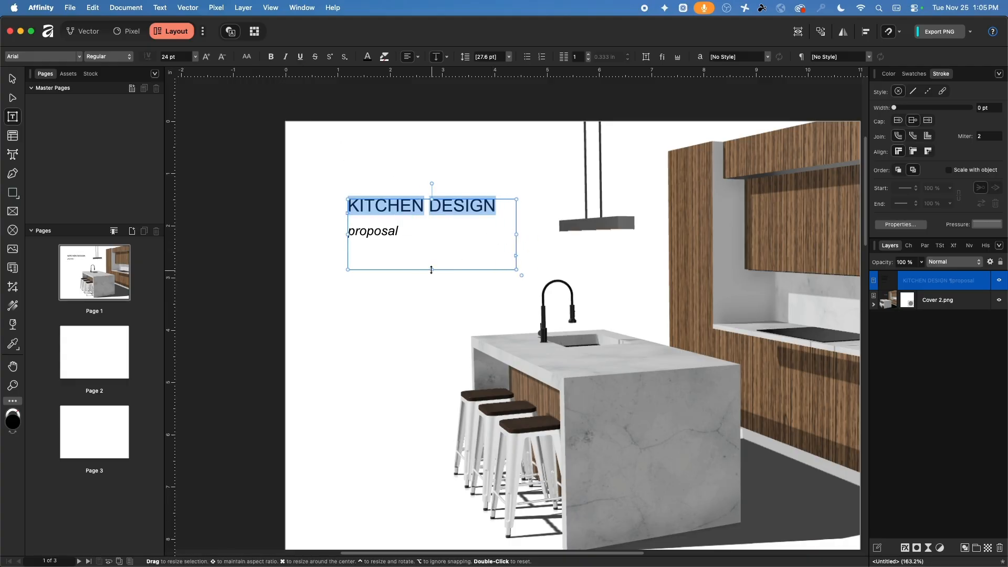
pyautogui.moveTo(432, 267); pyautogui.dragTo(432, 242)
pyautogui.press('Escape')
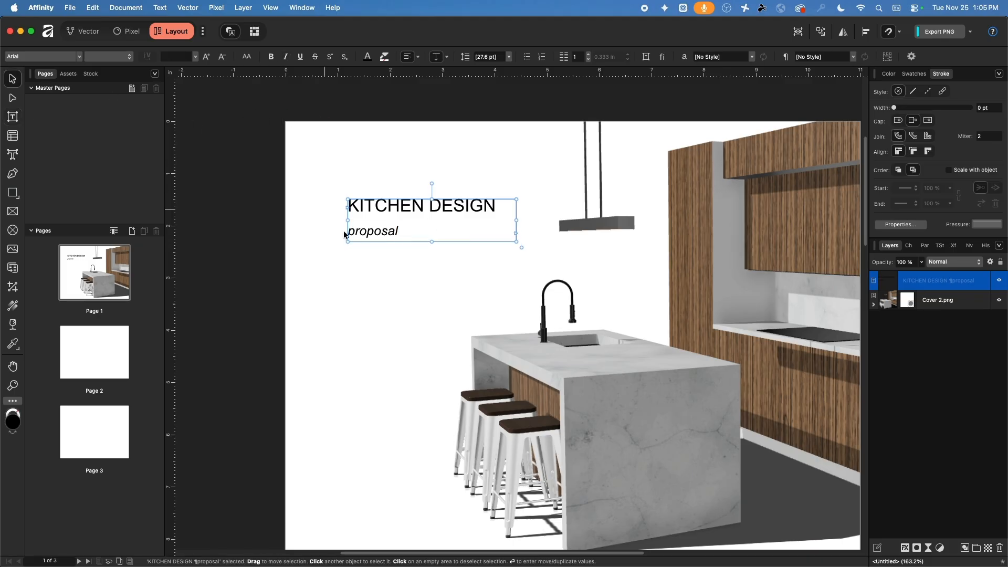
pyautogui.press('Escape')
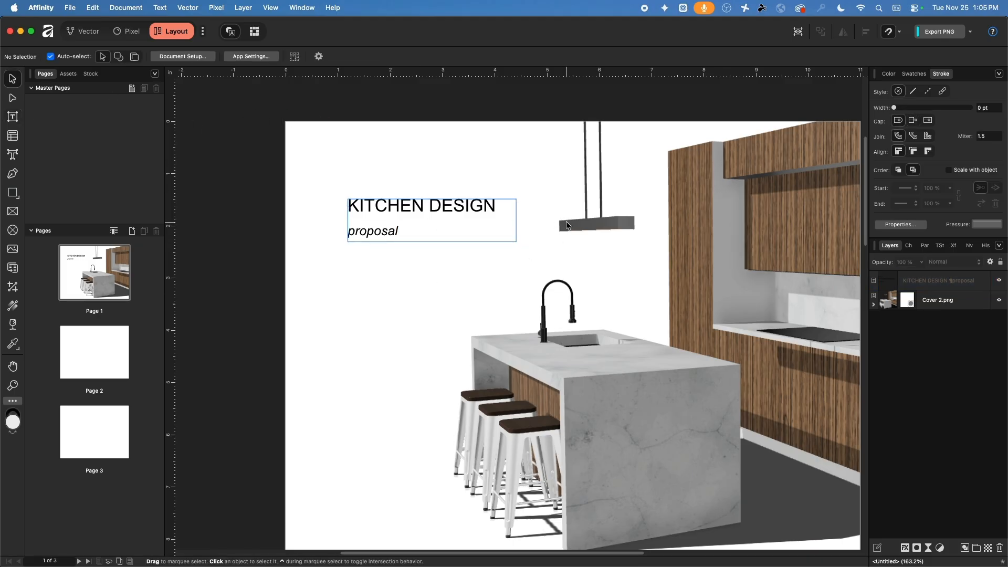
# Align the title frame's top with a new horizontal guide at the pendant light, about 1.9 in down, and turn on Preview Mode
pyautogui.moveTo(419, 207); pyautogui.dragTo(413, 225)
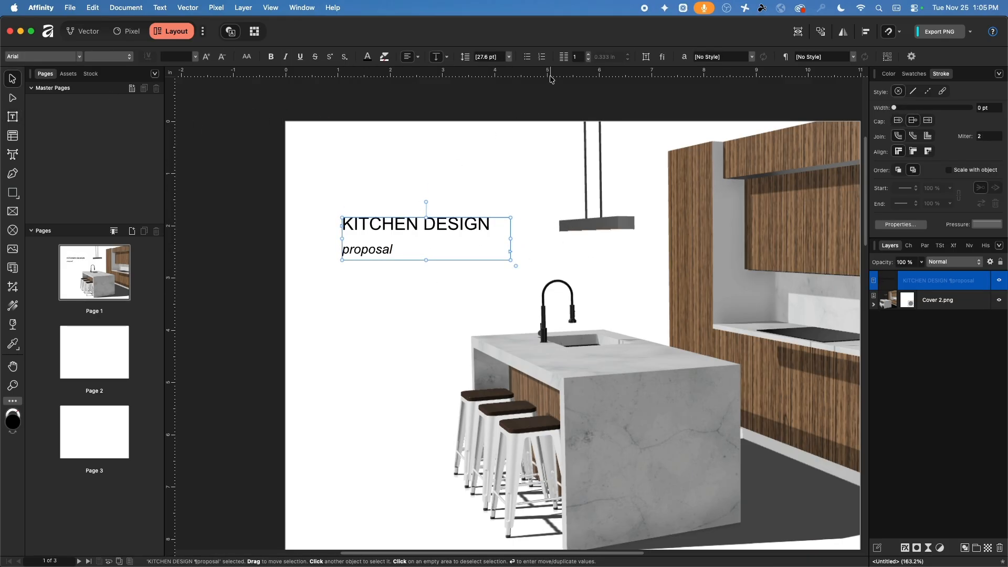
pyautogui.moveTo(550, 78); pyautogui.dragTo(547, 129)
pyautogui.moveTo(459, 224); pyautogui.dragTo(456, 266)
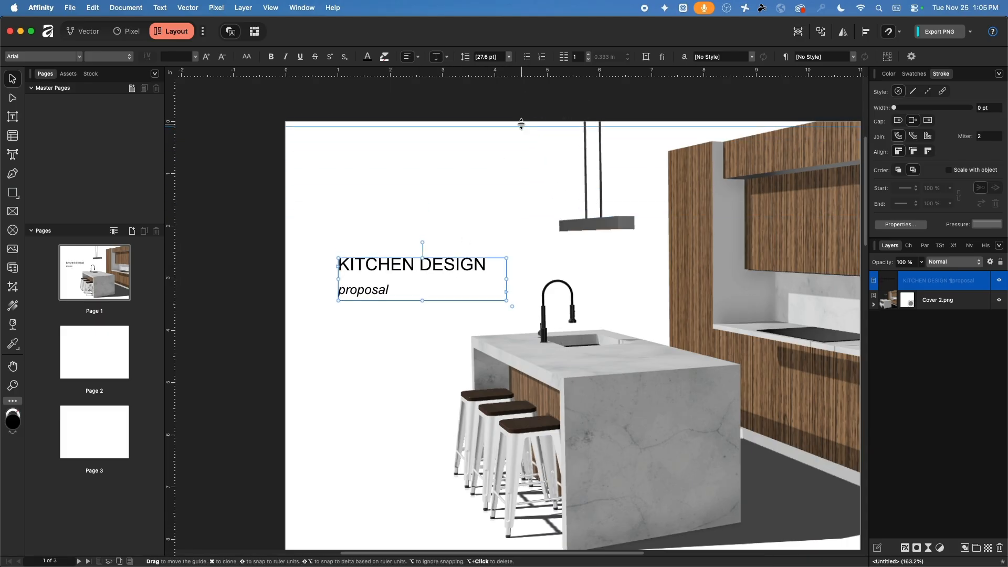
pyautogui.moveTo(522, 124); pyautogui.dragTo(562, 219)
pyautogui.moveTo(389, 267); pyautogui.dragTo(391, 228)
pyautogui.click(383, 308)
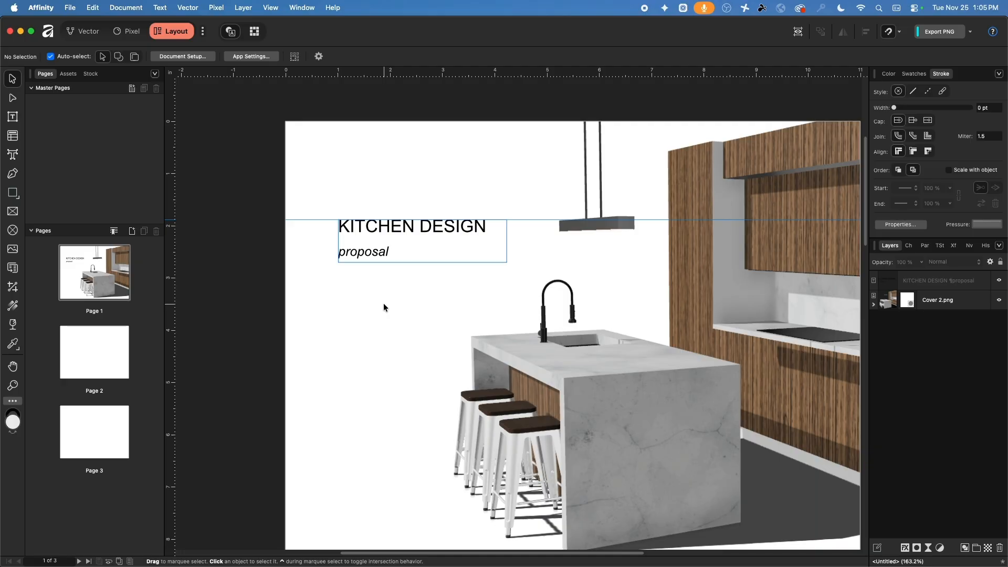
pyautogui.click(270, 7)
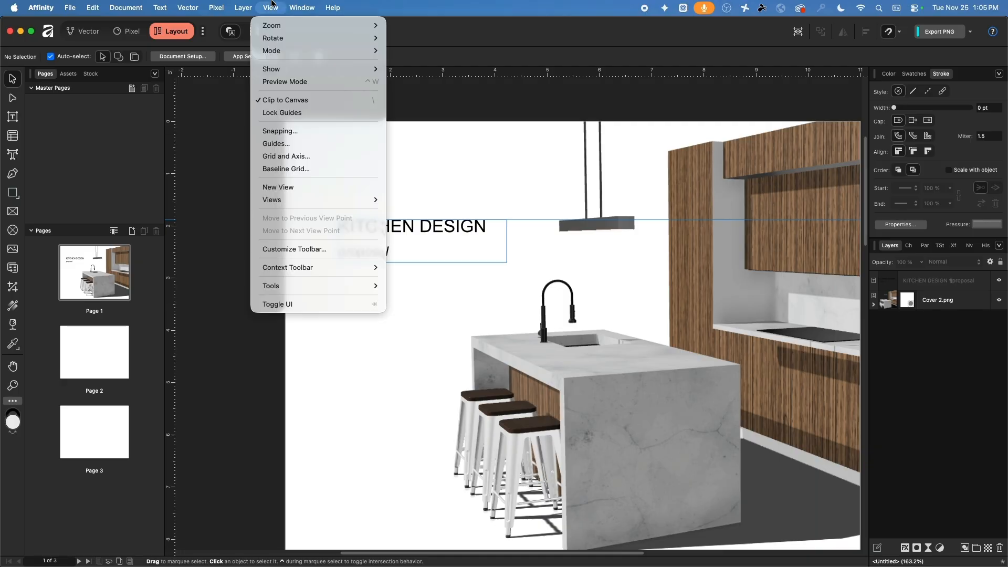
pyautogui.click(286, 83)
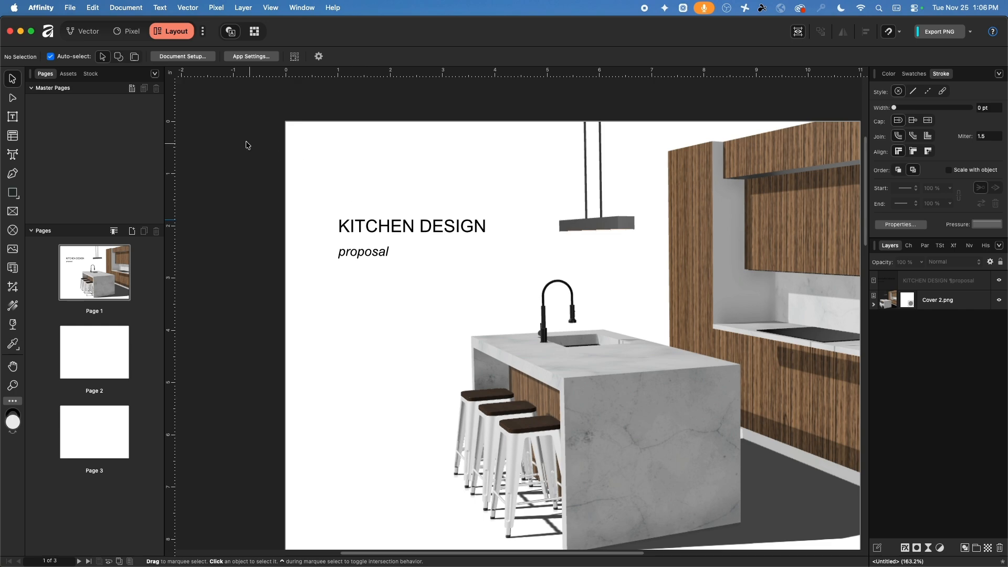
# Turn on margins for the whole document in the document setup and unlink their values
pyautogui.click(182, 56)
pyautogui.scroll(-5, 628, 290)
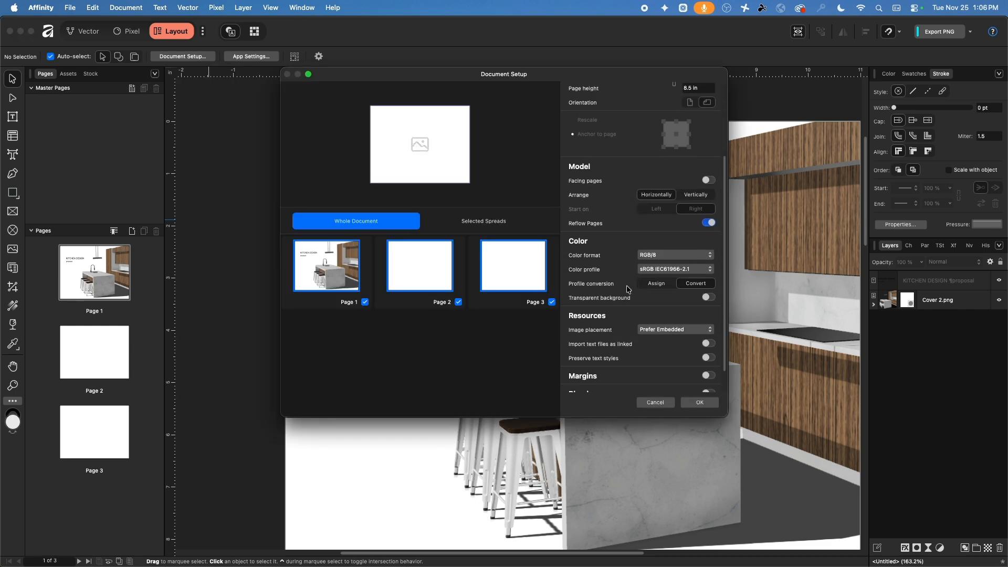
pyautogui.click(709, 348)
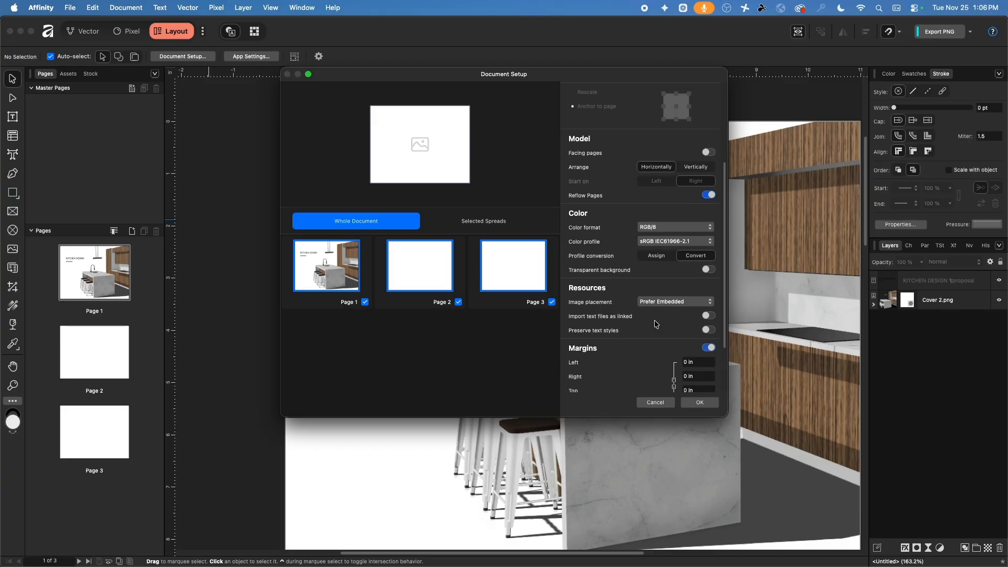
pyautogui.click(675, 314)
# Set the left, right and top margins to 0.5 in and the bottom margin to 1 in
pyautogui.doubleClick(698, 293)
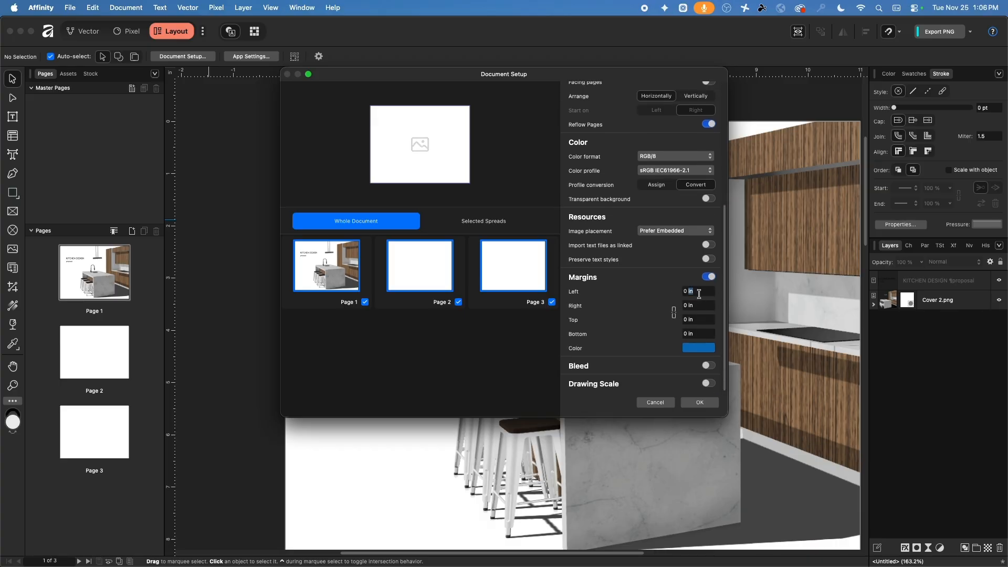
pyautogui.press('BackSpace')
pyautogui.press('BackSpace')
pyautogui.press('BackSpace')
pyautogui.write('.5')
pyautogui.press('Tab')
pyautogui.write('.5')
pyautogui.press('Tab')
pyautogui.write('.5')
pyautogui.press('Tab')
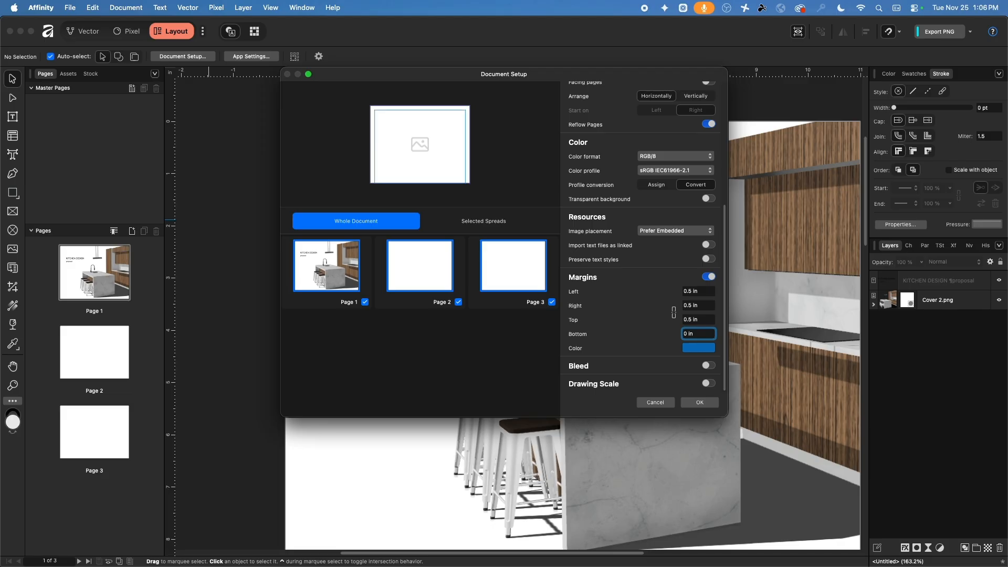
pyautogui.write('1')
pyautogui.press('Return')
# Check the document units, keeping Inches, and apply the document setup
pyautogui.scroll(10, 661, 345)
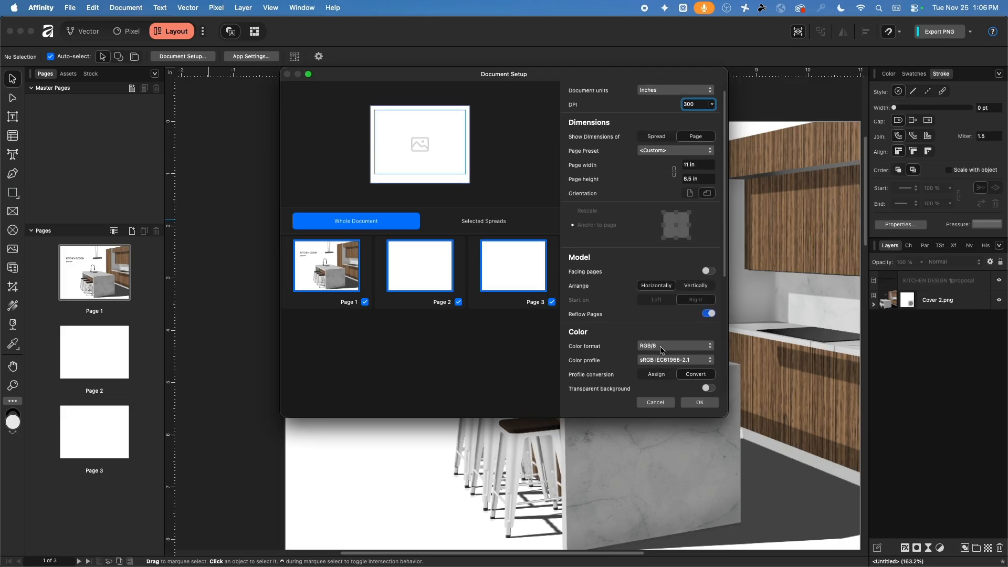
pyautogui.click(661, 104)
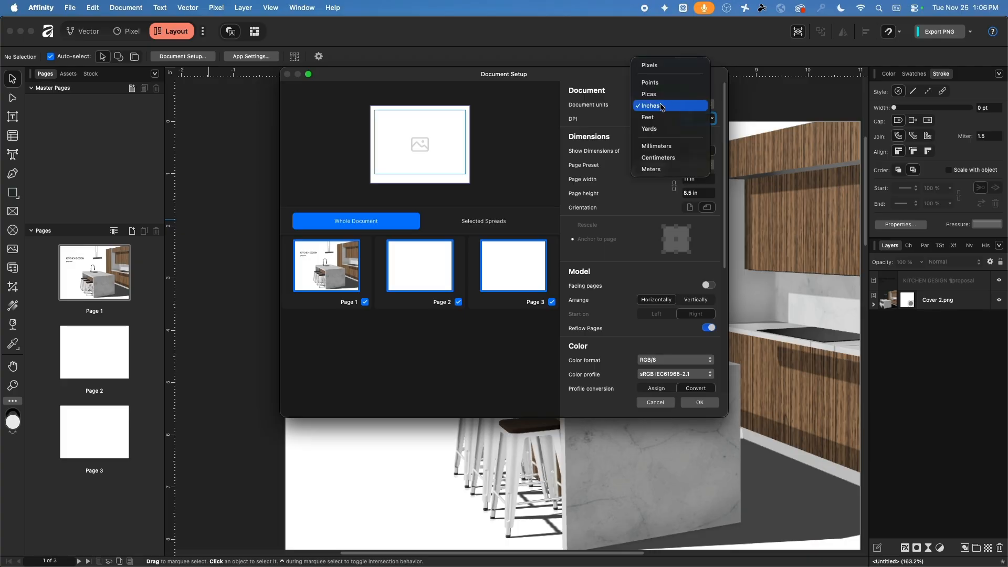
pyautogui.click(650, 107)
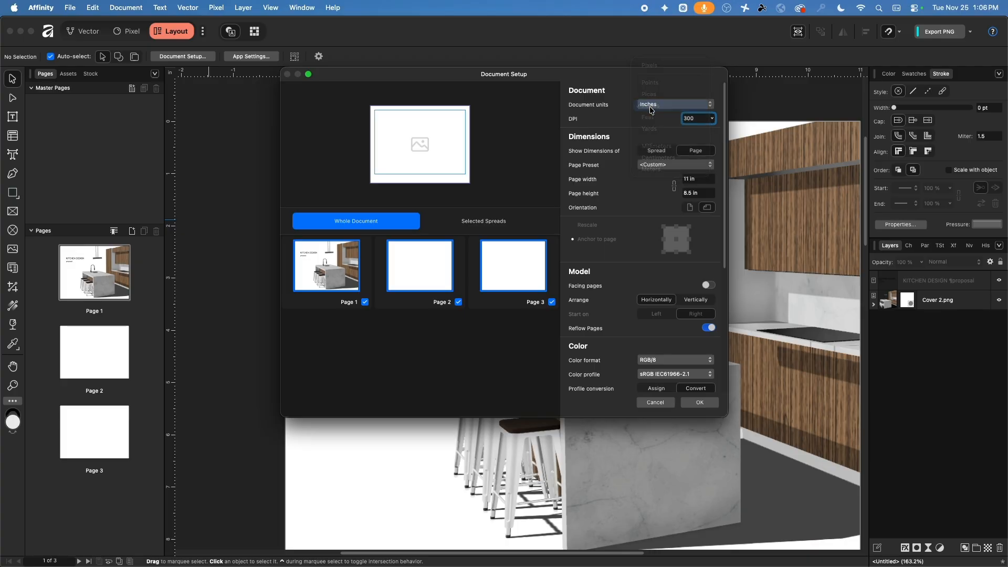
pyautogui.click(698, 402)
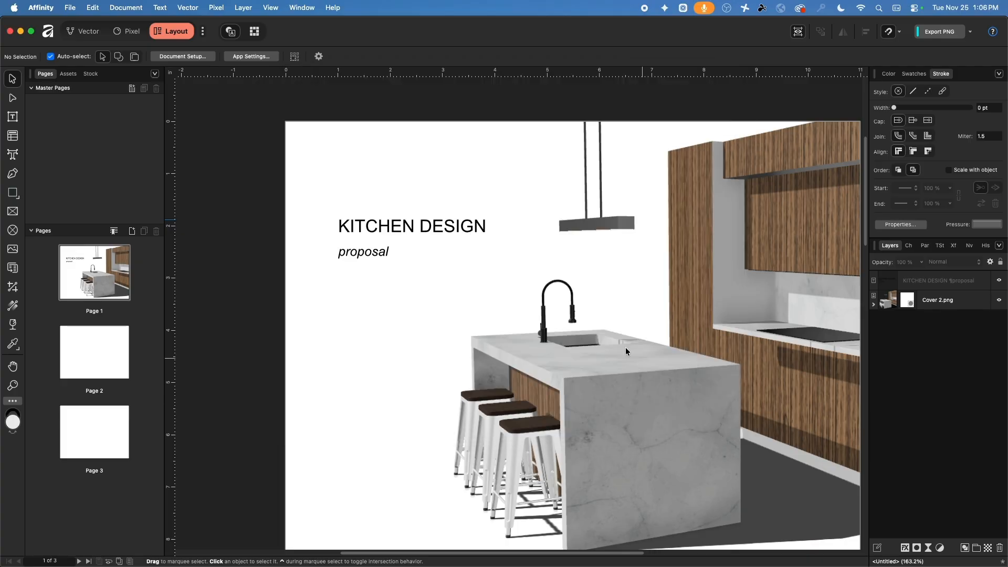
# Turn off Preview Mode and move the title frame along its guide to the left page margin, leaving it deselected
pyautogui.click(271, 7)
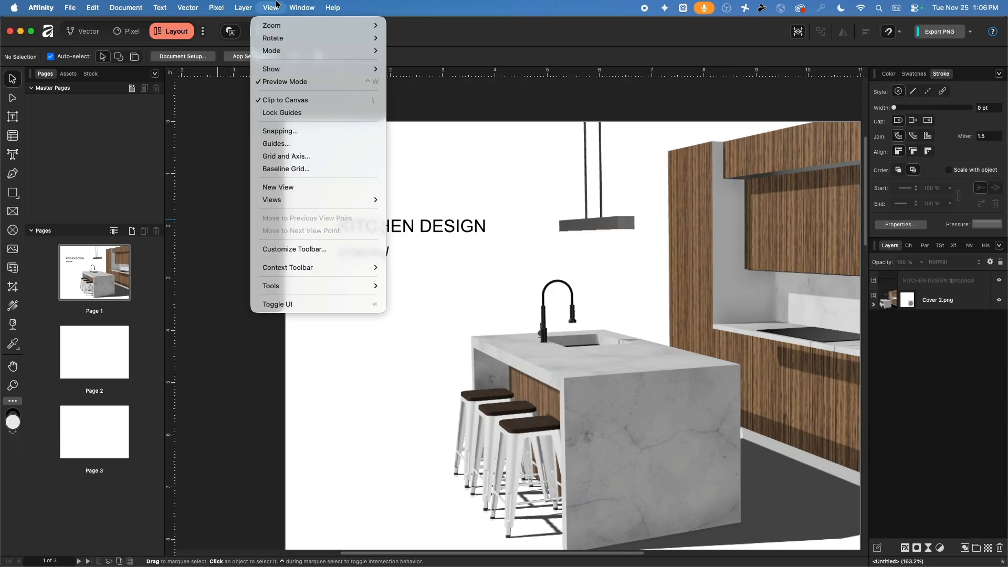
pyautogui.click(286, 80)
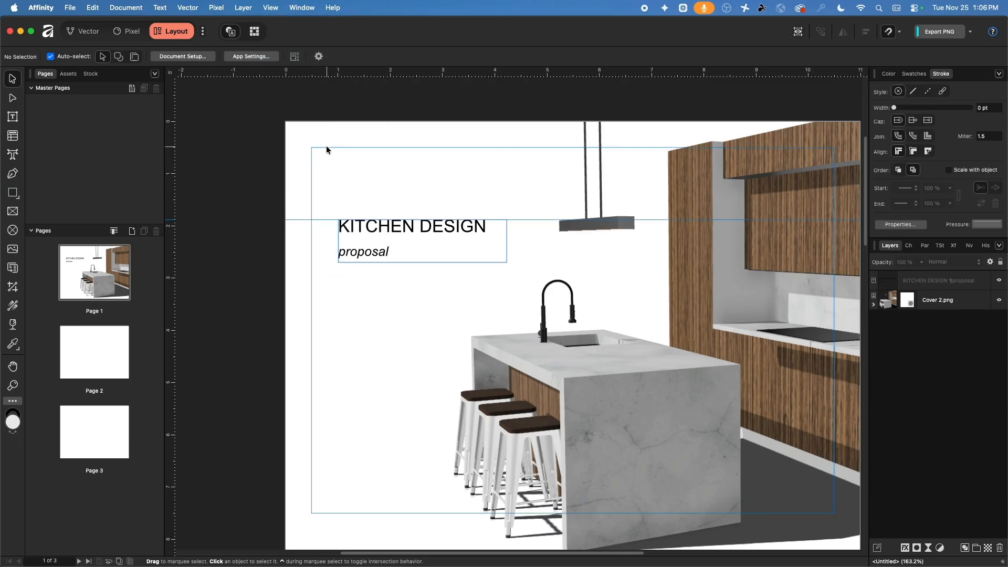
pyautogui.moveTo(366, 227); pyautogui.dragTo(338, 225)
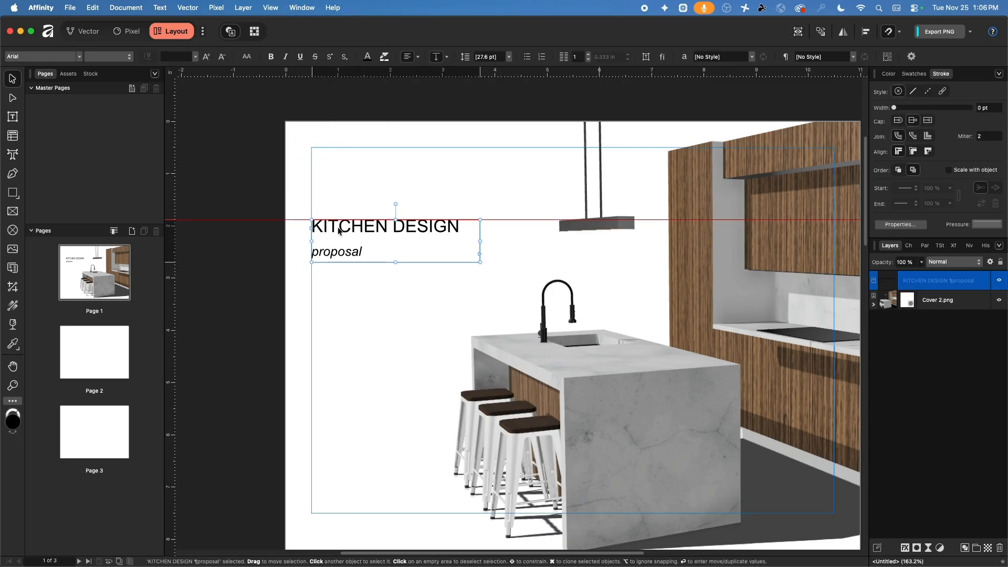
pyautogui.click(229, 298)
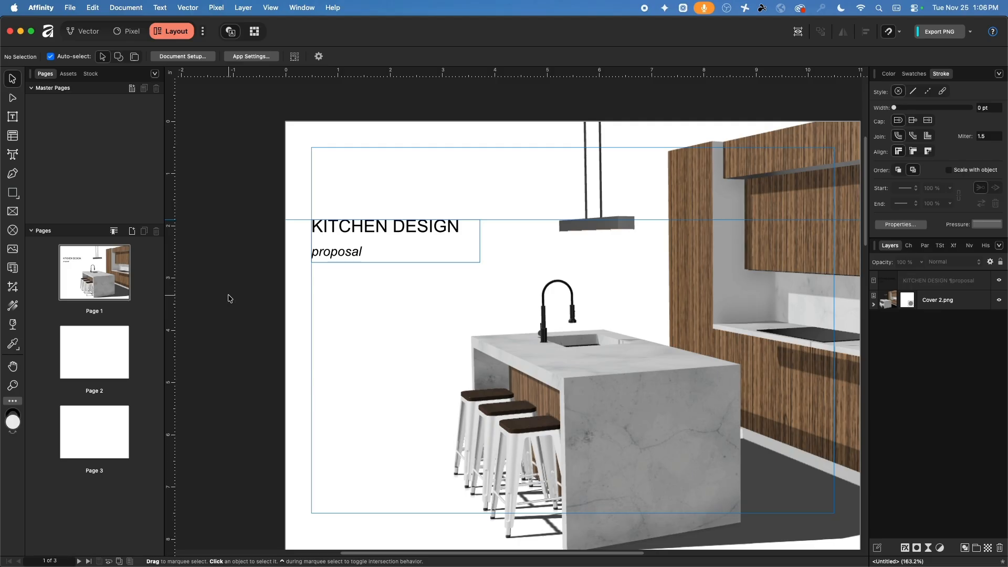
# Draw a rectangle about 3.8 by 1.7 in over the title and place it behind the text in the layer order
pyautogui.click(13, 193)
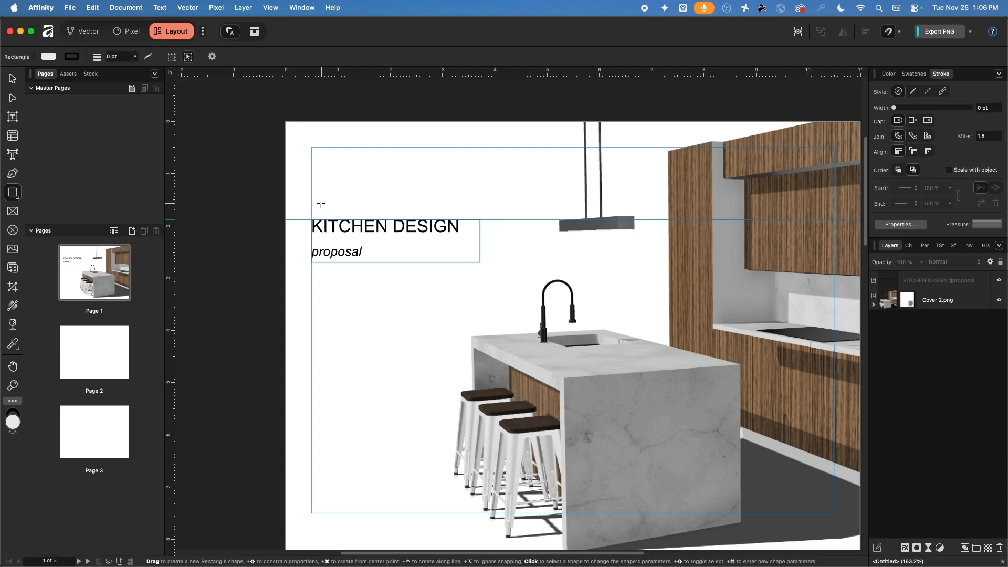
pyautogui.moveTo(295, 196); pyautogui.dragTo(497, 282)
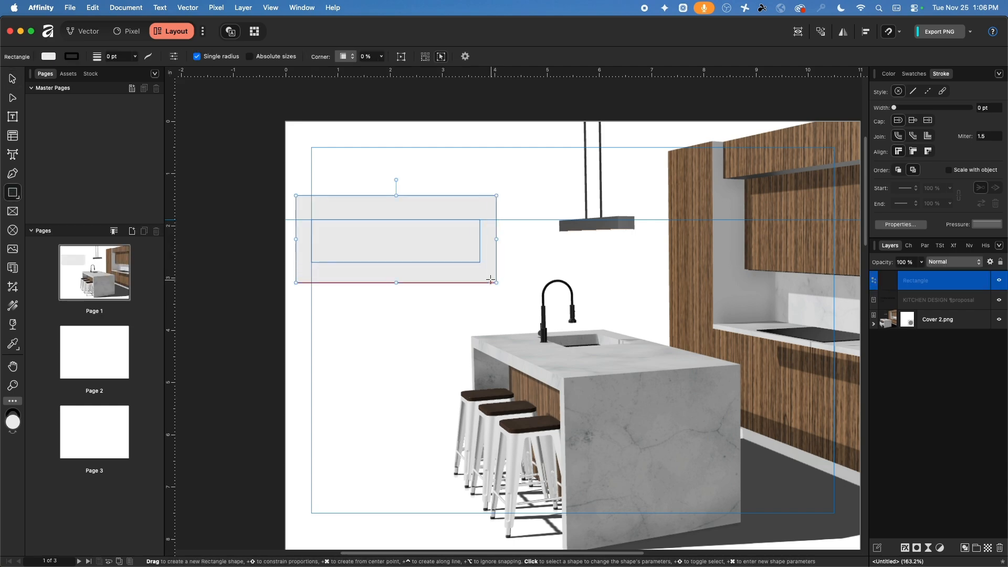
pyautogui.moveTo(923, 287); pyautogui.dragTo(923, 310)
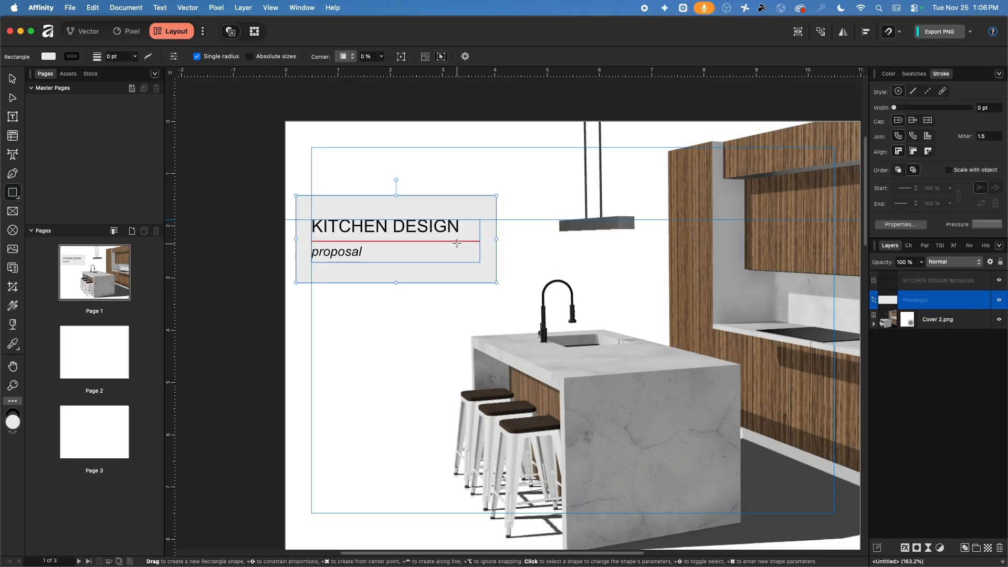
# Resize the banner rectangle to about 3.4 by 0.9 in, running from the page's left edge to the end of the title
pyautogui.moveTo(295, 239)
pyautogui.mouseDown()
pyautogui.moveTo(312, 240)
pyautogui.moveTo(285, 239)
pyautogui.mouseUp()
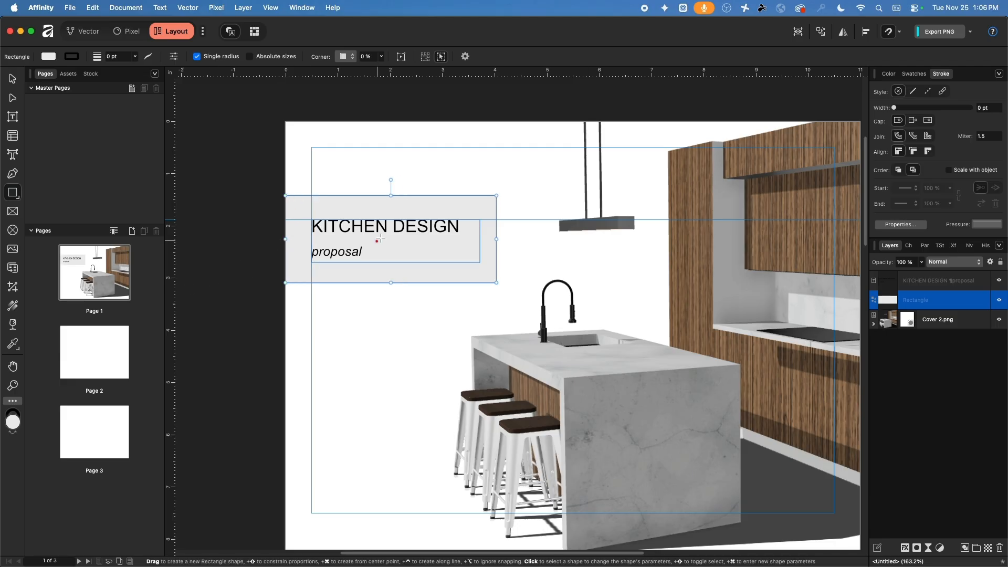
pyautogui.moveTo(391, 195); pyautogui.dragTo(390, 214)
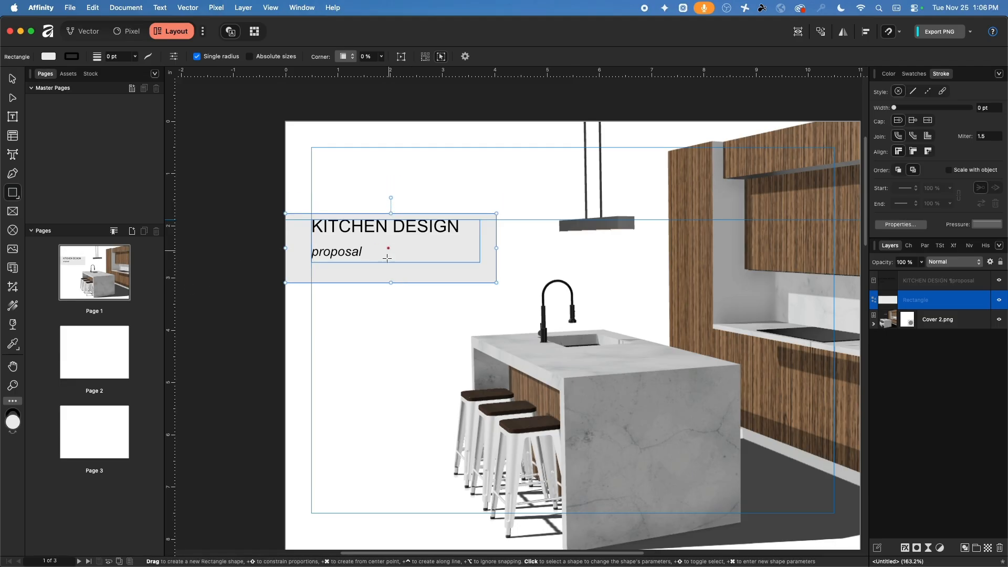
pyautogui.moveTo(390, 282); pyautogui.dragTo(391, 266)
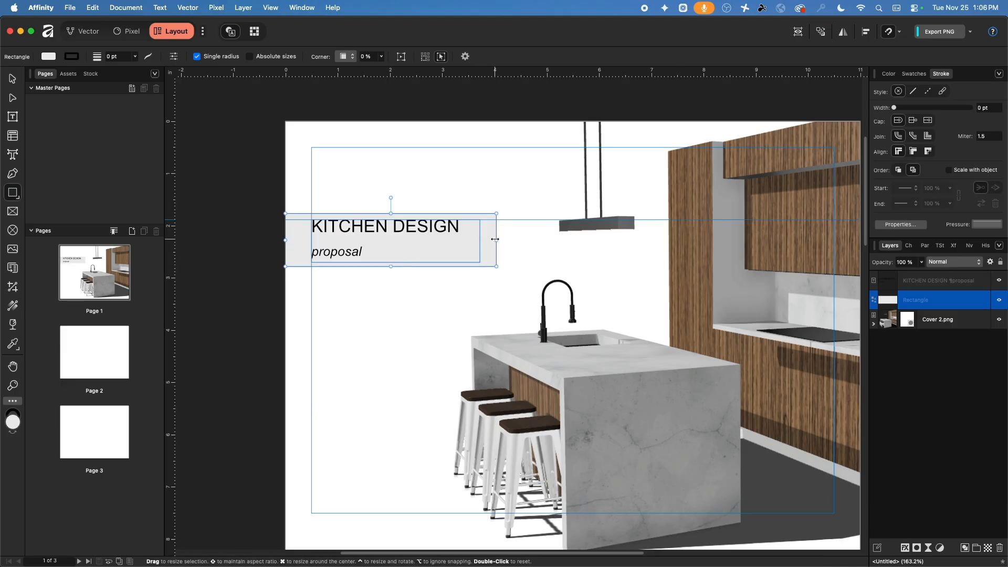
pyautogui.moveTo(496, 240); pyautogui.dragTo(463, 241)
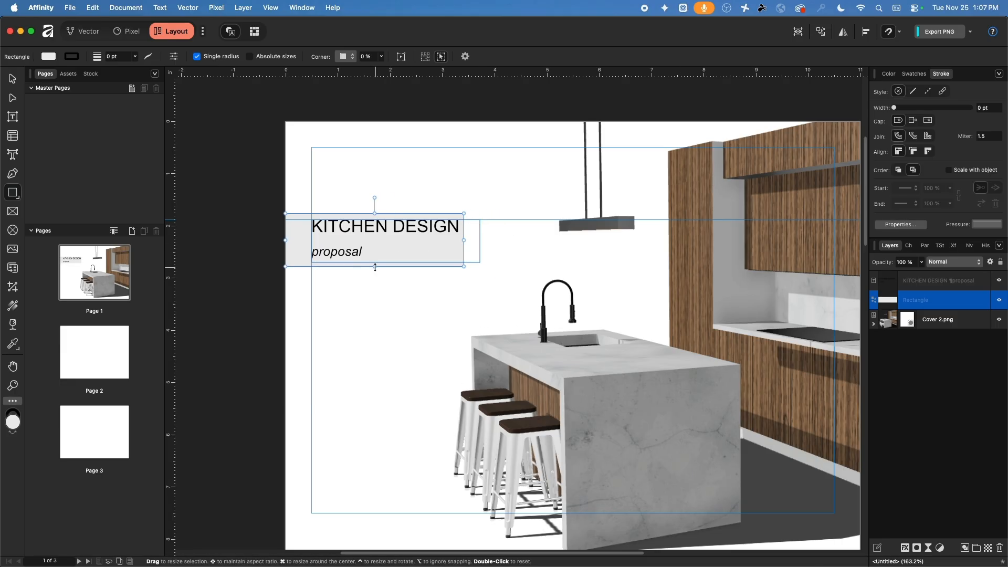
pyautogui.moveTo(374, 267); pyautogui.dragTo(376, 263)
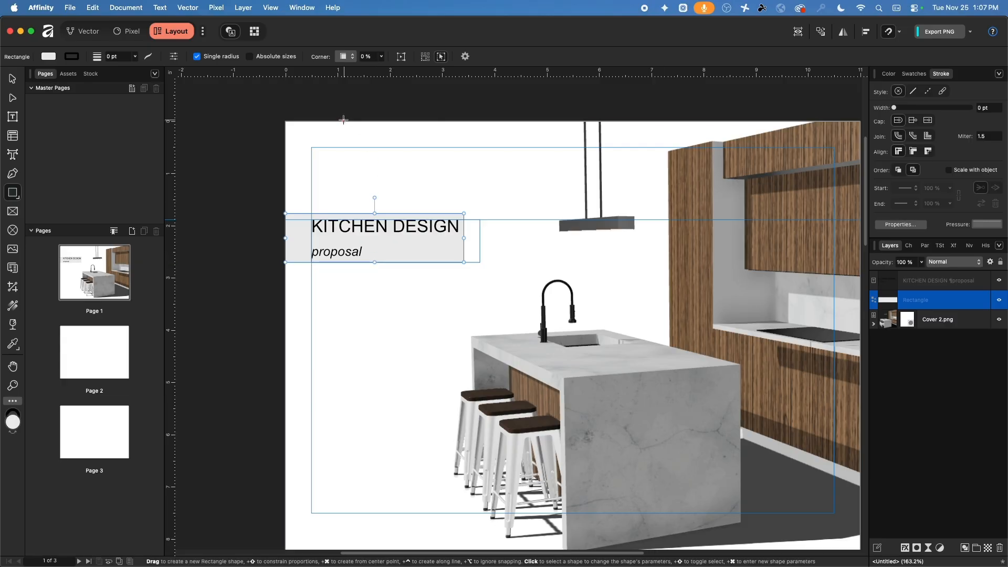
# Turn on Preview Mode and deselect the banner rectangle to view the cover without guides
pyautogui.click(270, 7)
pyautogui.click(292, 82)
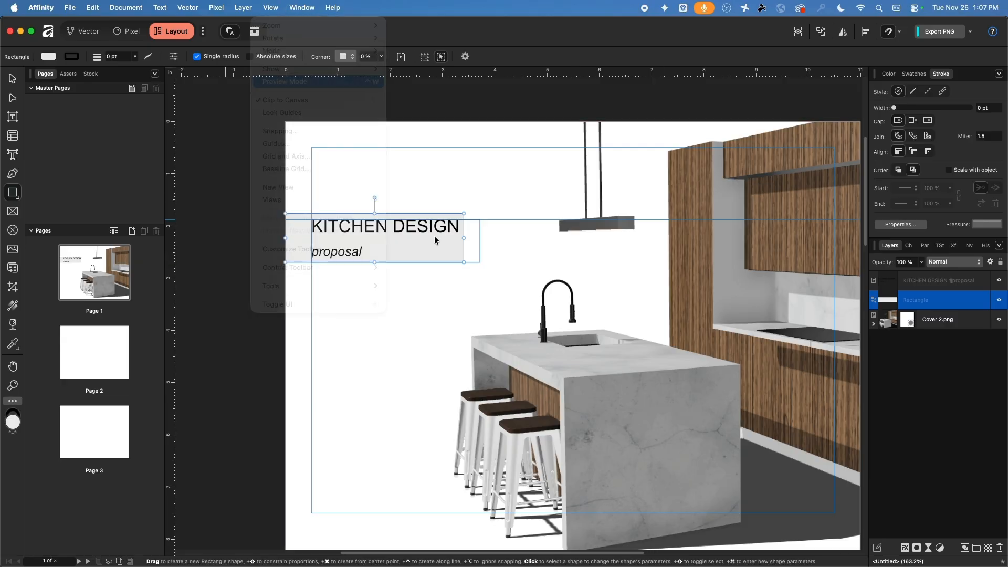
pyautogui.click(14, 78)
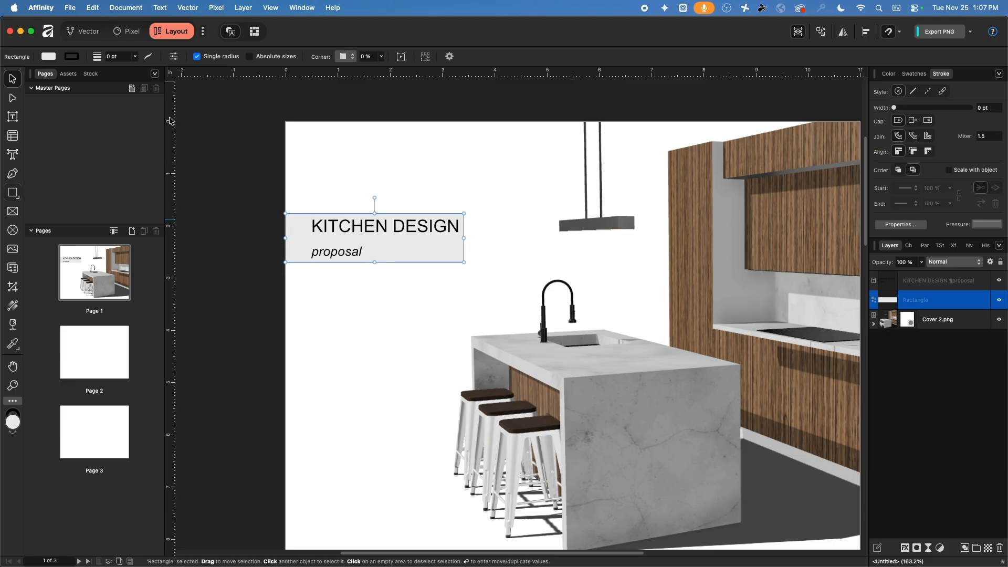
pyautogui.click(304, 203)
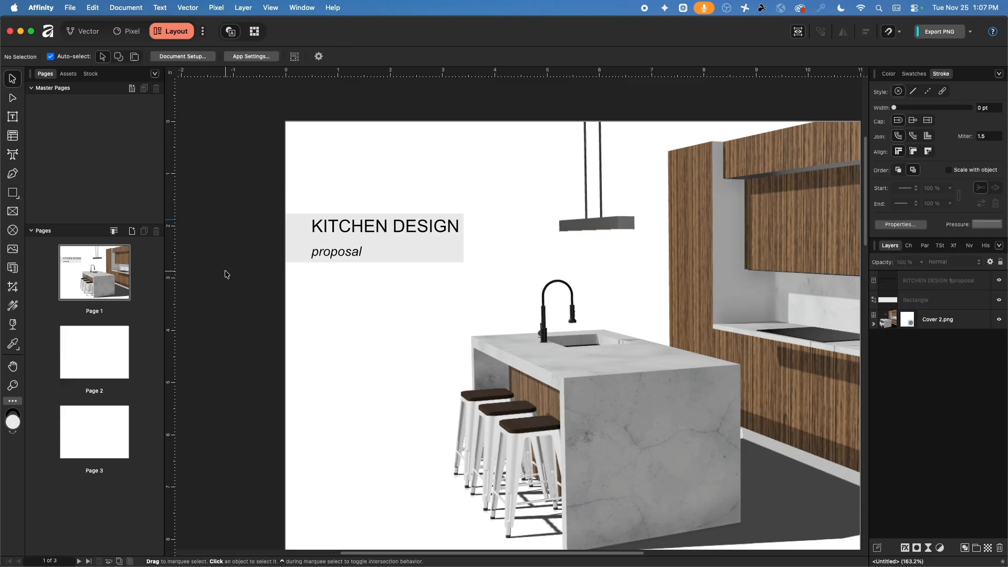
# Remove the banner rectangle's outline and darken its fill to grey E1E1E1, leaving it deselected
pyautogui.click(297, 240)
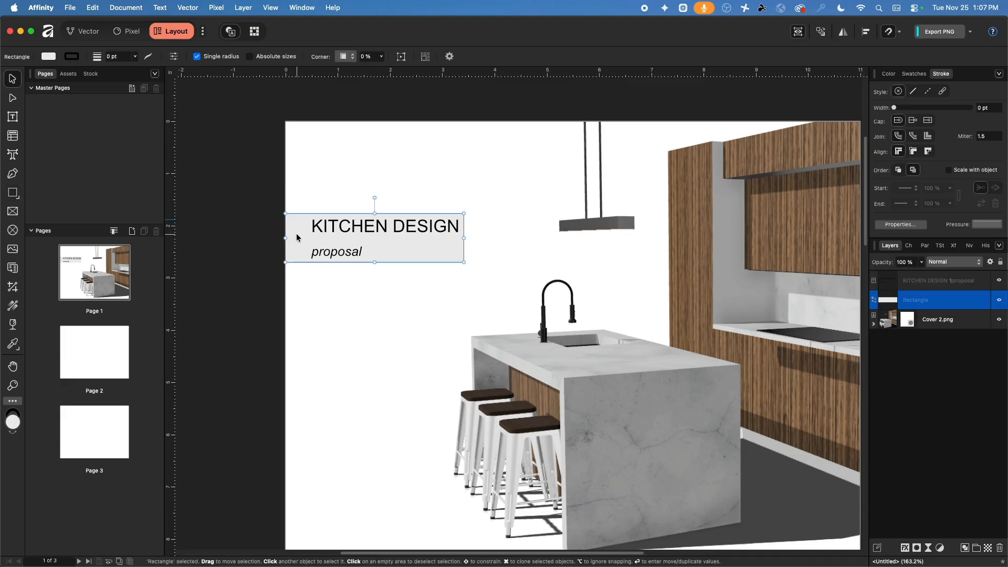
pyautogui.click(72, 56)
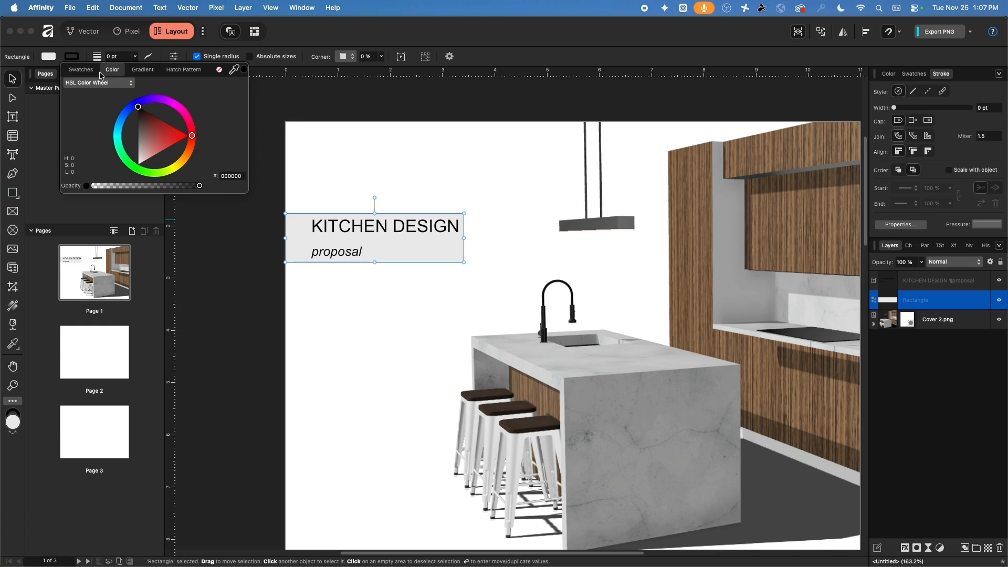
pyautogui.click(52, 58)
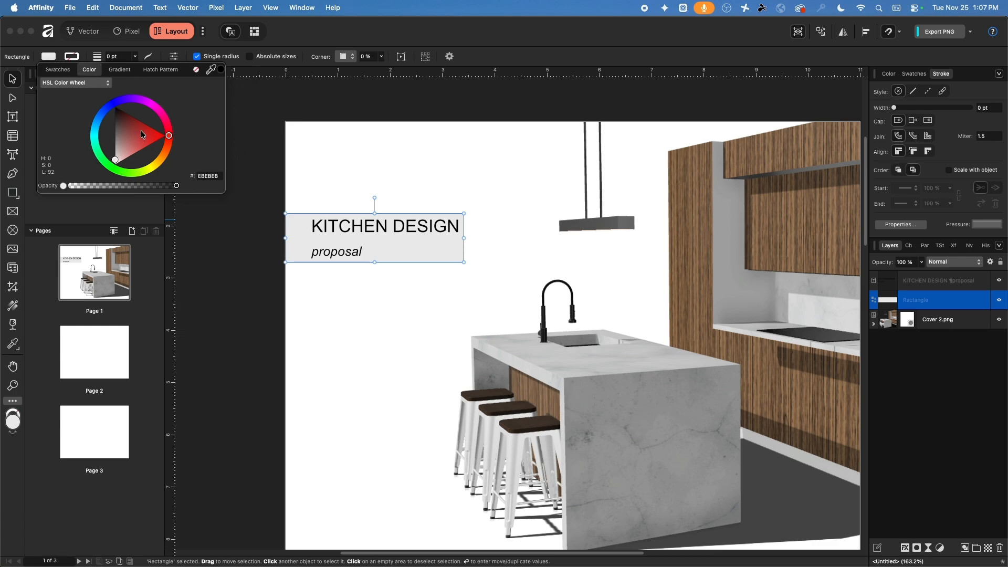
pyautogui.moveTo(115, 160); pyautogui.dragTo(114, 157)
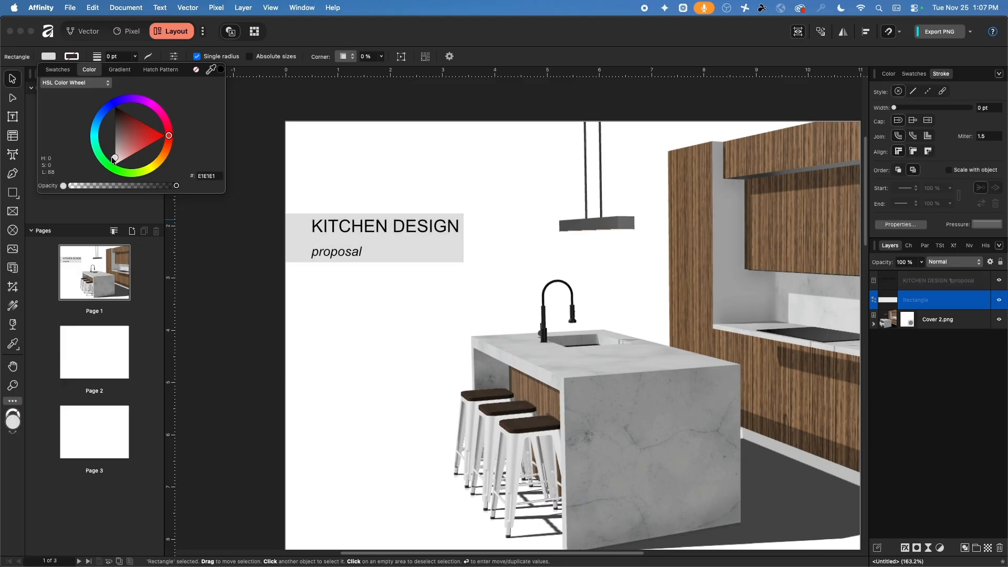
pyautogui.click(236, 310)
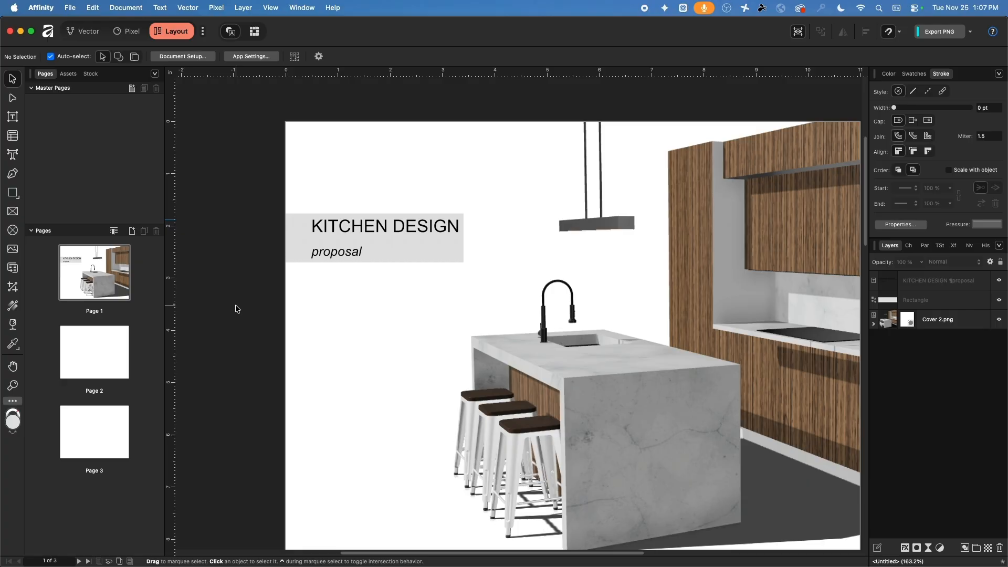
# Check the whole cover page with the margins and guides shown, then return to Preview Mode
pyautogui.scroll(-5, 569, 175)
pyautogui.moveTo(605, 252); pyautogui.dragTo(489, 235, button='middle')
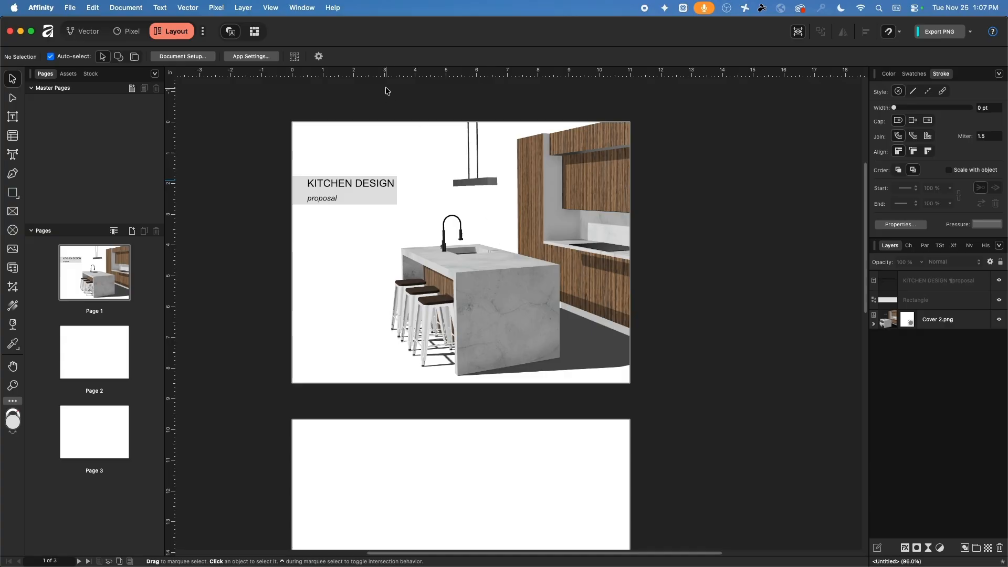
pyautogui.press('super+semicolon')
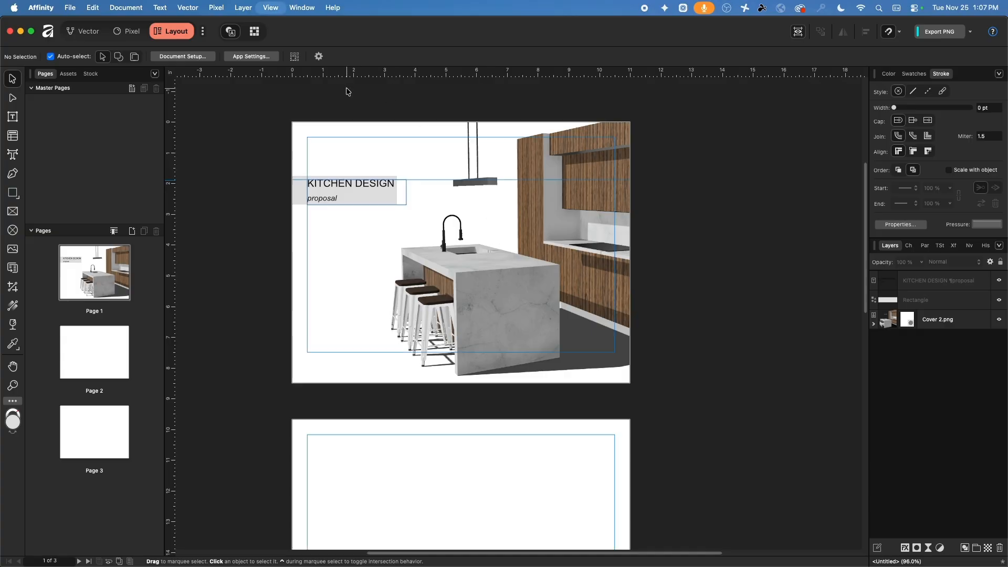
pyautogui.press('super+semicolon')
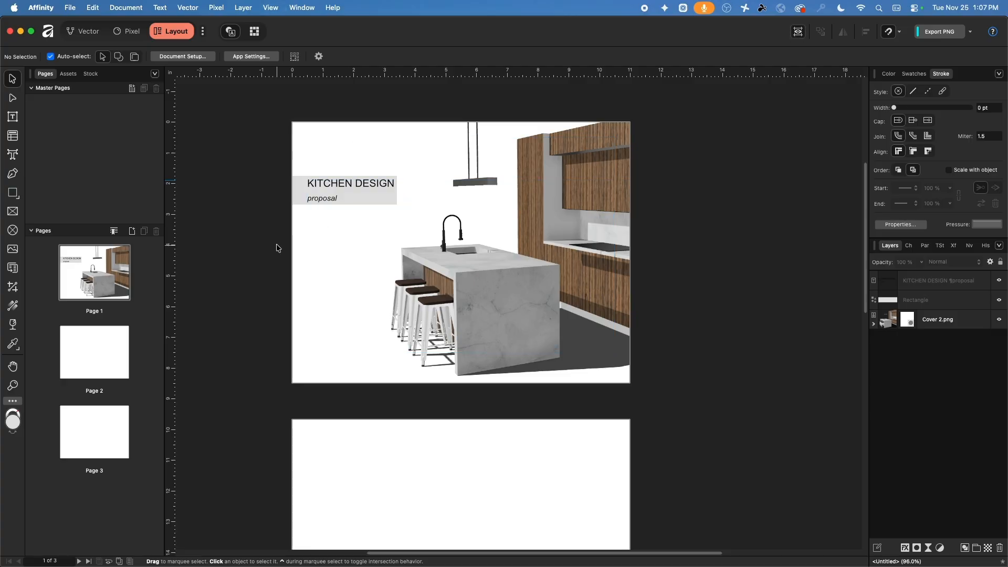
# Open page 2 and place Elevation View Textured.png from the Images folder on it
pyautogui.doubleClick(114, 351)
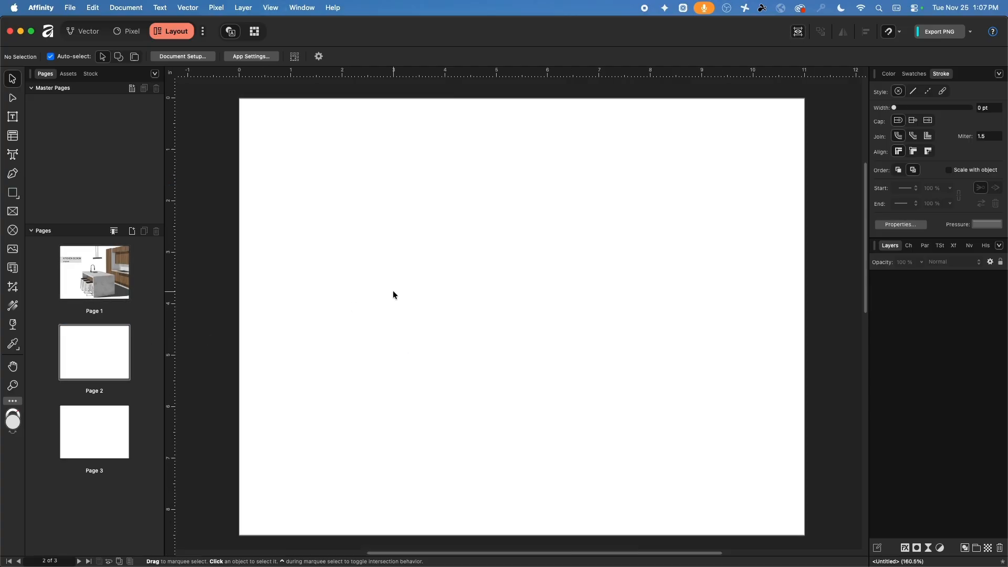
pyautogui.moveTo(600, 29); pyautogui.dragTo(775, 234)
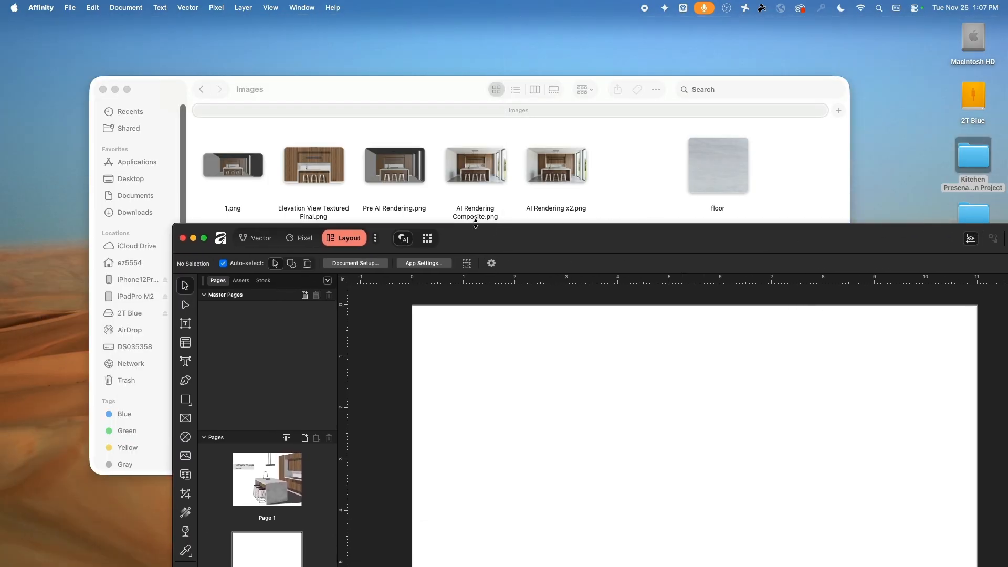
pyautogui.moveTo(475, 225); pyautogui.dragTo(819, 141)
pyautogui.moveTo(430, 92); pyautogui.dragTo(275, 65)
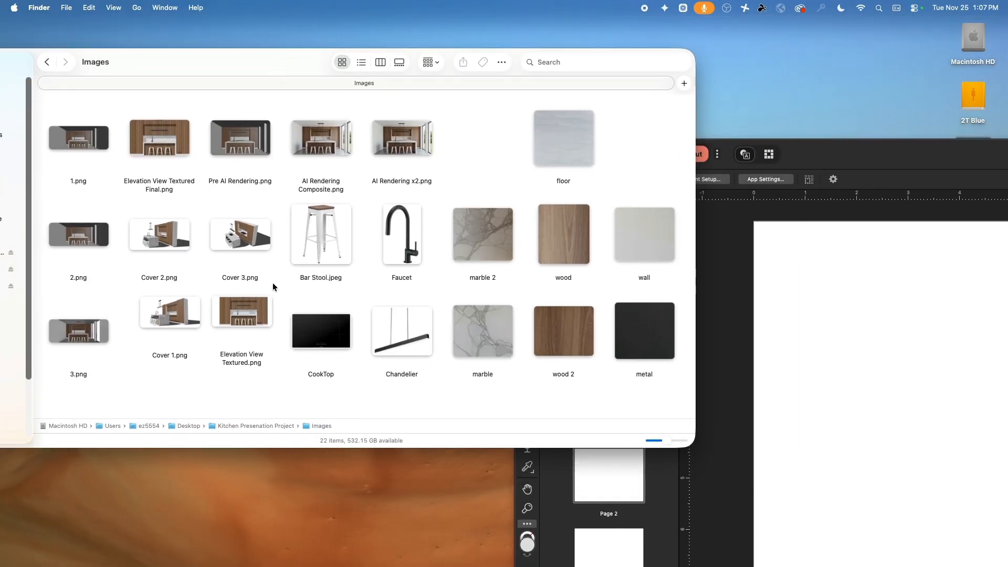
pyautogui.moveTo(242, 314); pyautogui.dragTo(891, 326)
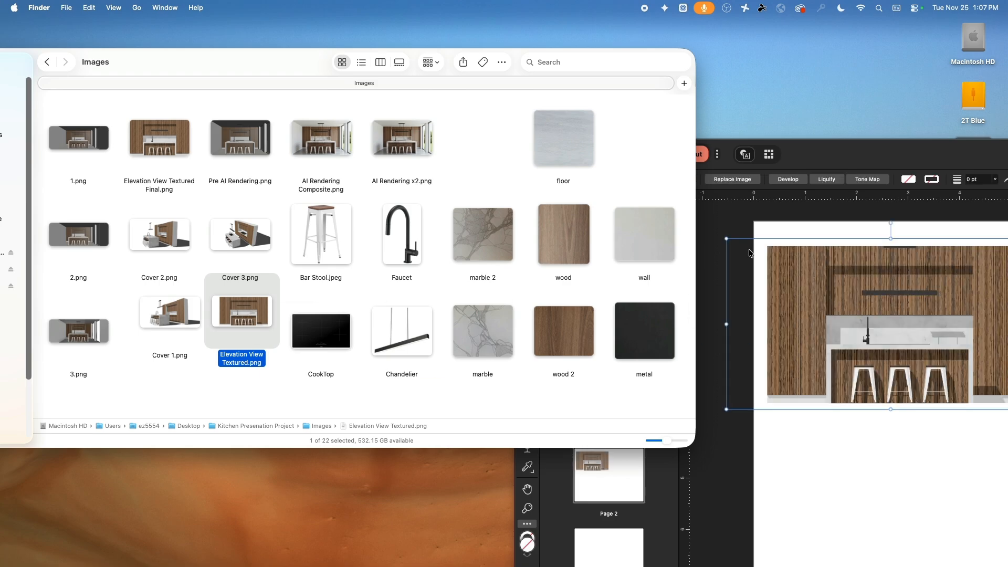
# Preview AI Rendering x2.png in the Images folder and place it on page 2
pyautogui.click(402, 138)
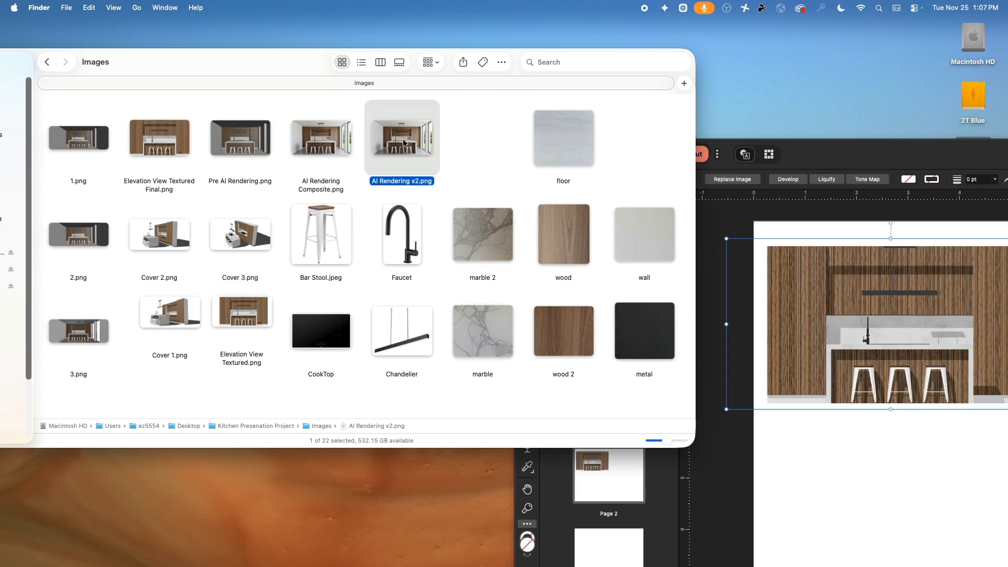
pyautogui.press('space')
pyautogui.press('space')
pyautogui.moveTo(410, 139); pyautogui.dragTo(833, 468)
# Place the seven material samples and the bar stool, faucet, cooktop and chandelier images on page 2
pyautogui.click(477, 397)
pyautogui.moveTo(477, 398); pyautogui.dragTo(630, 202)
pyautogui.keyDown('super'); pyautogui.click(556, 133); pyautogui.keyUp('super')
pyautogui.moveTo(562, 137); pyautogui.dragTo(830, 238)
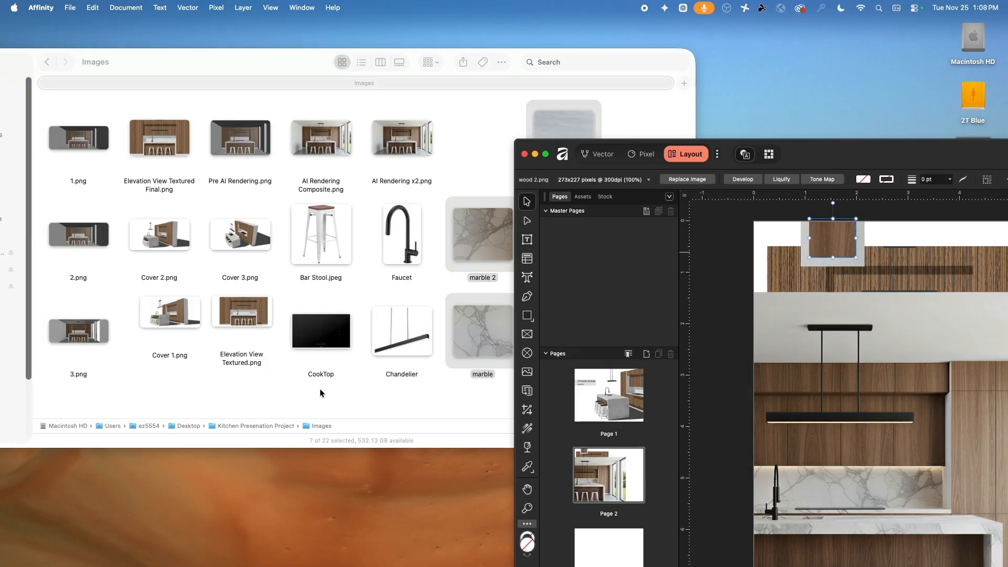
pyautogui.moveTo(320, 393); pyautogui.dragTo(933, 286)
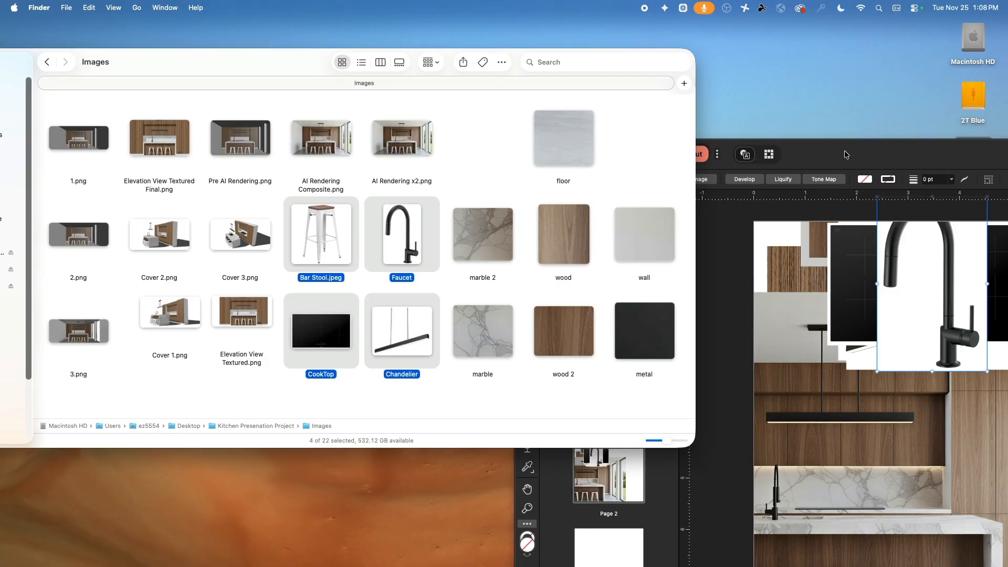
# Open the Text document in the Kitchen Presenation Project folder, select all its text, and return to the maximized Affinity window
pyautogui.moveTo(242, 79); pyautogui.dragTo(361, 84)
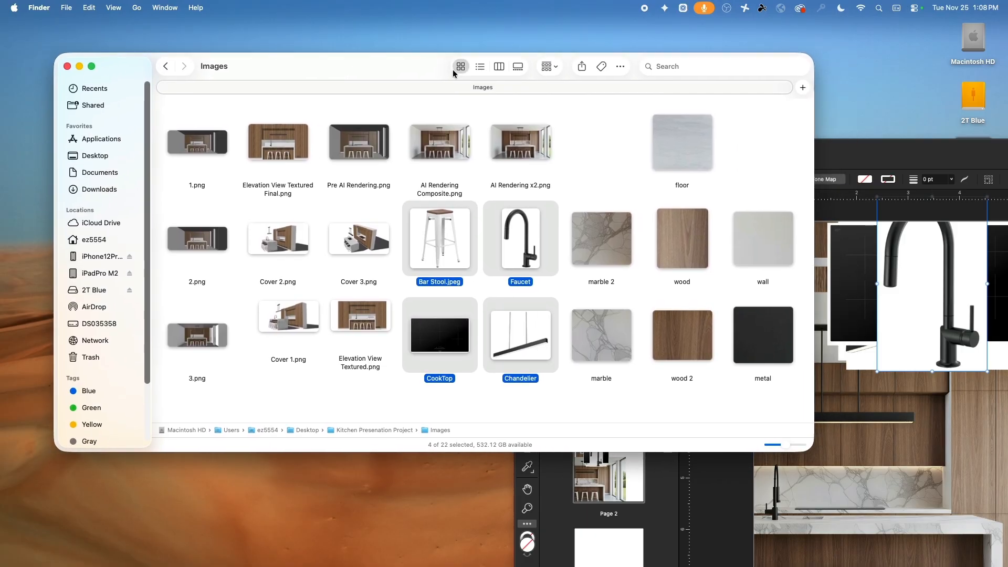
pyautogui.click(164, 66)
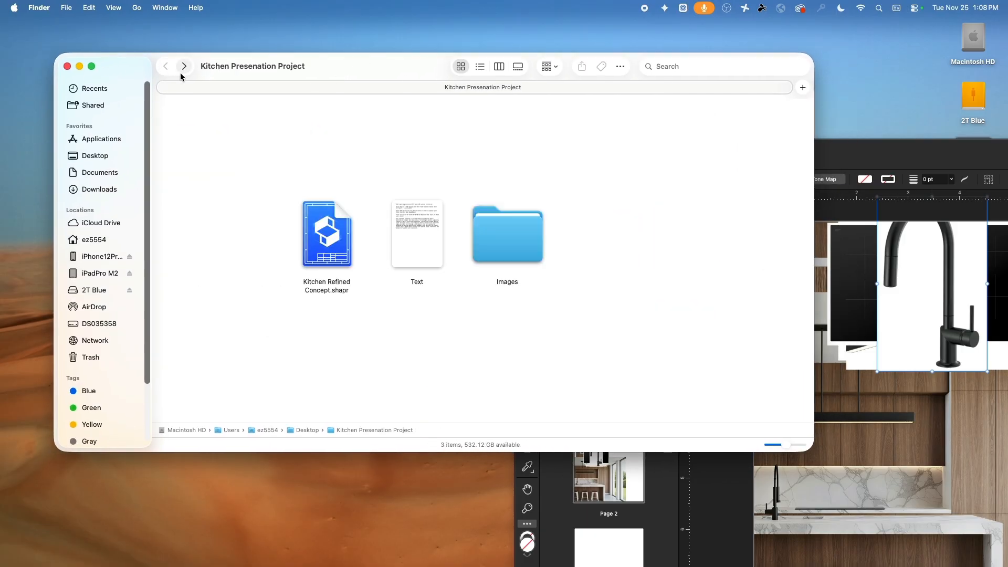
pyautogui.doubleClick(414, 221)
pyautogui.press('super+a')
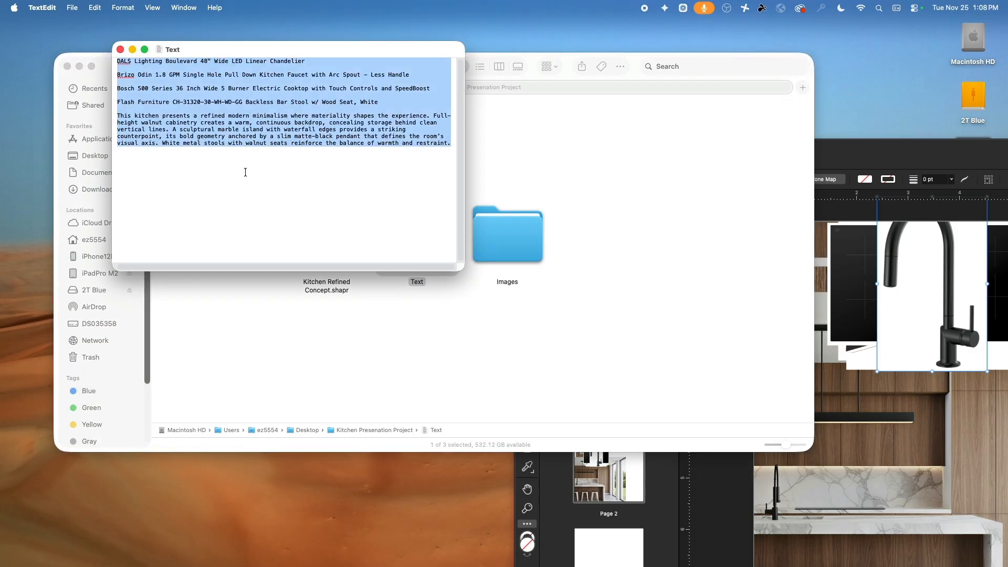
pyautogui.click(822, 168)
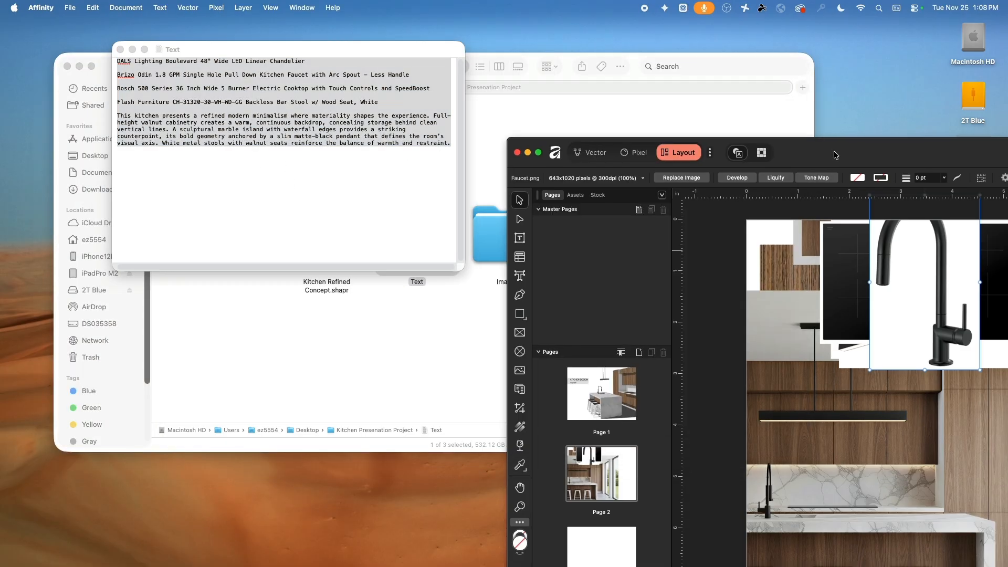
pyautogui.doubleClick(834, 150)
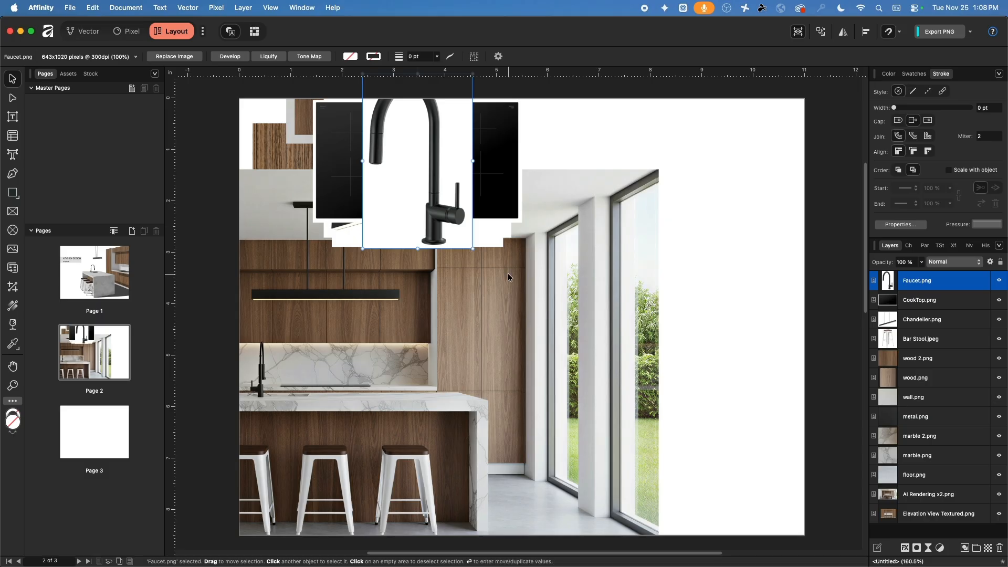
# Select all the images placed on page 2, scale them down together to 36 % and move them towards the page centre
pyautogui.scroll(-5, 509, 273)
pyautogui.click(616, 396)
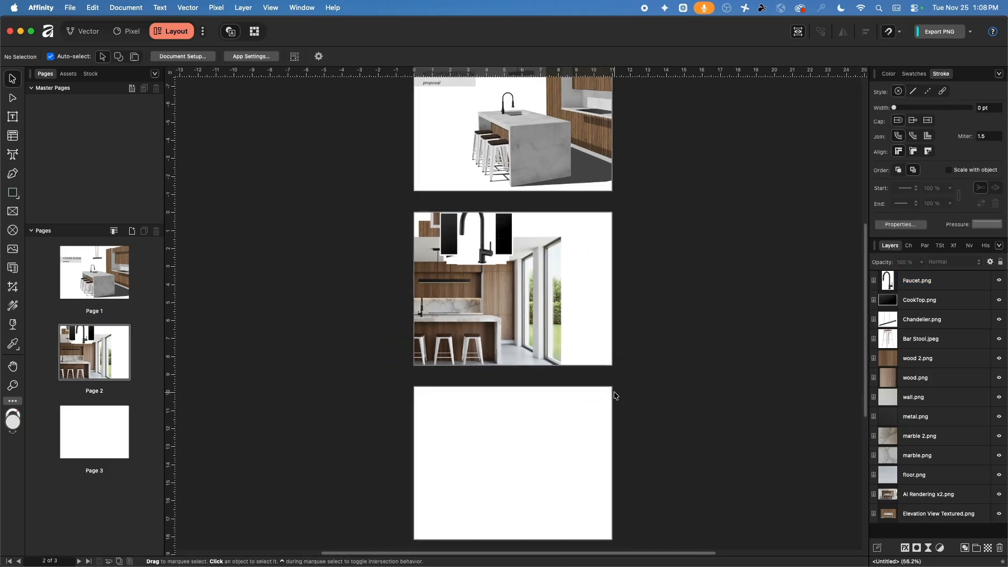
pyautogui.moveTo(616, 395); pyautogui.dragTo(492, 292)
pyautogui.scroll(5, 535, 348)
pyautogui.moveTo(533, 348); pyautogui.dragTo(551, 280)
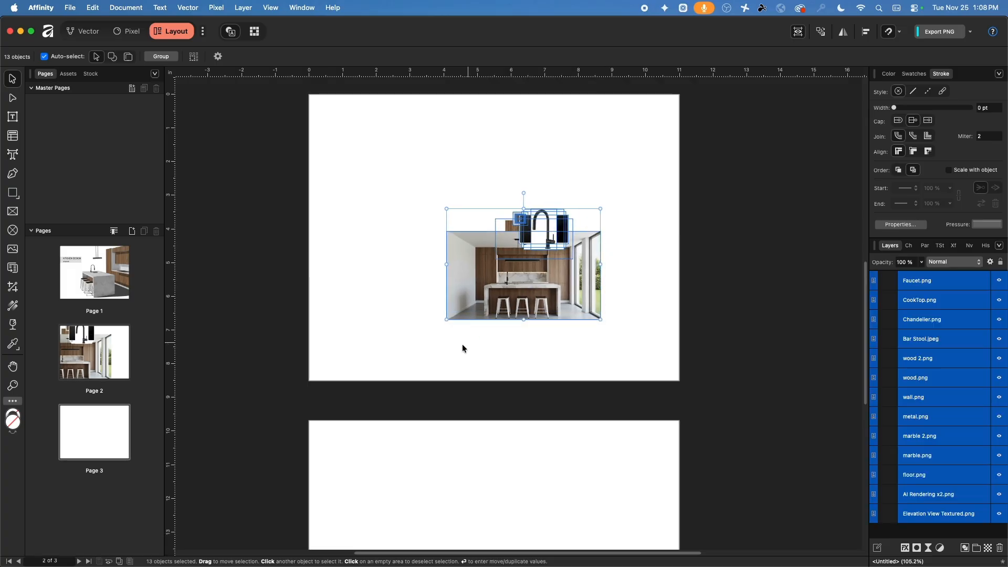
pyautogui.click(423, 361)
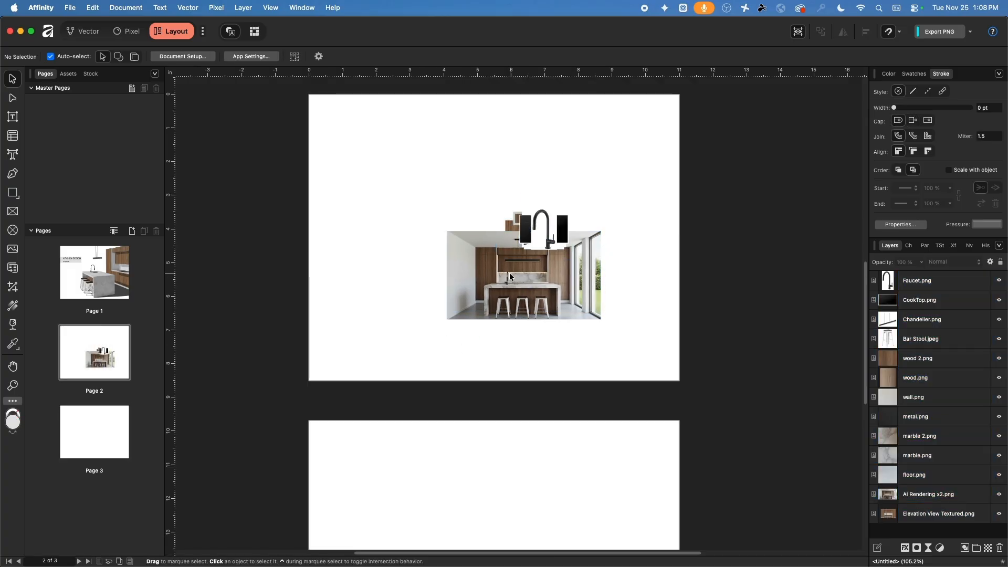
# Separate the AI rendering from the pile and spread the cooktop, faucet, chandelier and bar stool over page 2's left side
pyautogui.moveTo(510, 276); pyautogui.dragTo(524, 338)
pyautogui.click(562, 218)
pyautogui.moveTo(562, 218); pyautogui.dragTo(400, 236)
pyautogui.moveTo(536, 230); pyautogui.dragTo(355, 184)
pyautogui.moveTo(539, 227); pyautogui.dragTo(343, 234)
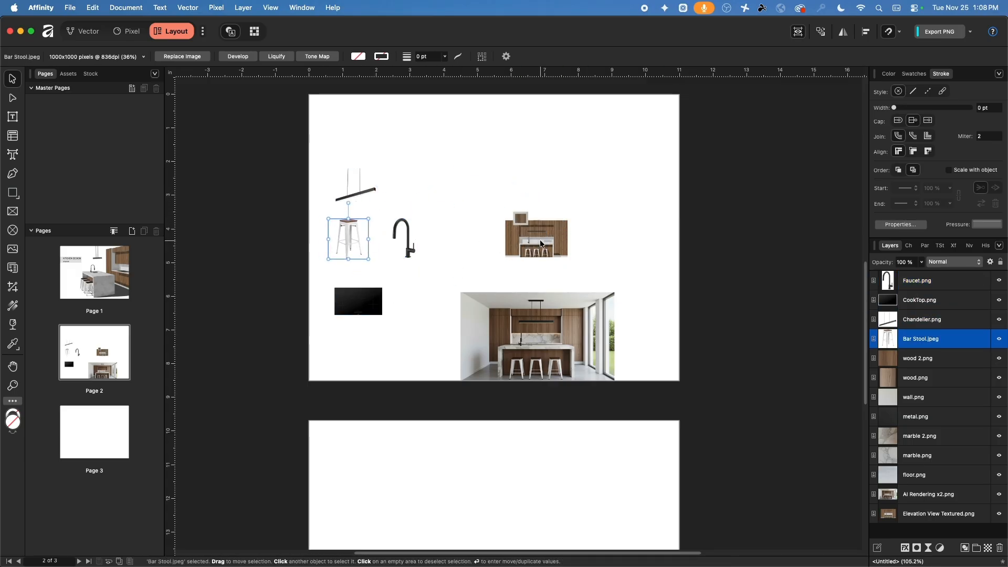
# Move the elevation image to page 2's upper middle and spread the seven material samples along the page's right side
pyautogui.moveTo(536, 236); pyautogui.dragTo(501, 150)
pyautogui.click(574, 203)
pyautogui.moveTo(572, 203); pyautogui.dragTo(624, 181)
pyautogui.moveTo(521, 215); pyautogui.dragTo(643, 233)
pyautogui.moveTo(522, 220); pyautogui.dragTo(658, 307)
pyautogui.moveTo(520, 220); pyautogui.dragTo(648, 266)
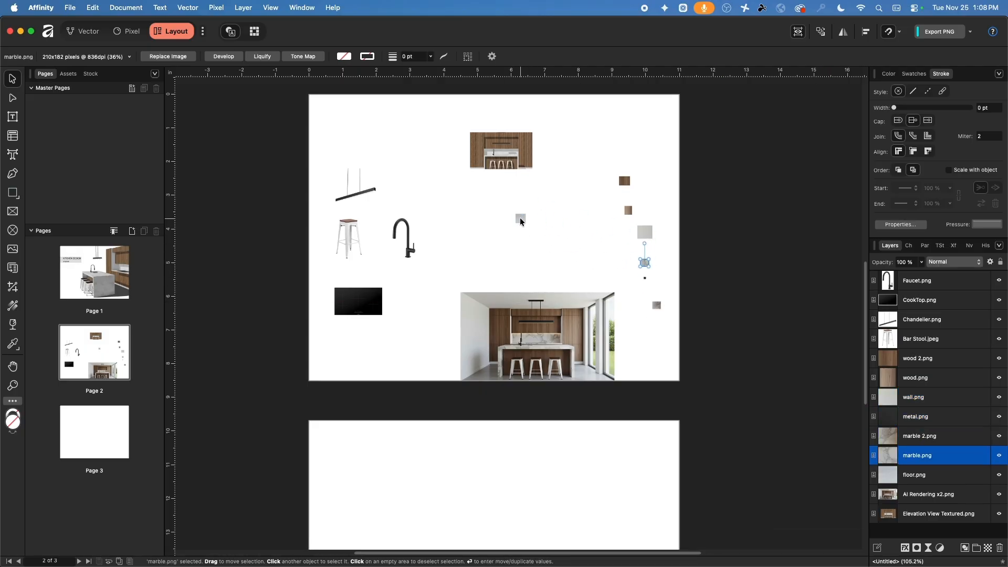
pyautogui.moveTo(520, 217); pyautogui.dragTo(644, 211)
# Arrange the elevation image and the AI rendering in the middle of page 2, with the rendering directly below the elevation
pyautogui.scroll(2, 552, 278)
pyautogui.scroll(3, 520, 306)
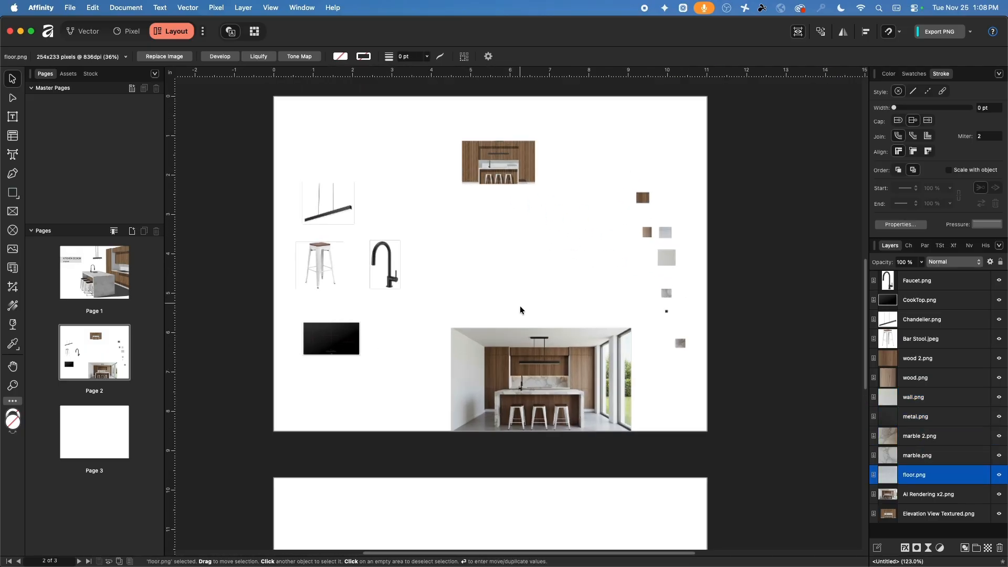
pyautogui.moveTo(505, 369); pyautogui.dragTo(509, 255)
pyautogui.scroll(1, 493, 209)
pyautogui.scroll(2, 493, 209)
pyautogui.moveTo(484, 145); pyautogui.dragTo(477, 162)
pyautogui.click(534, 250)
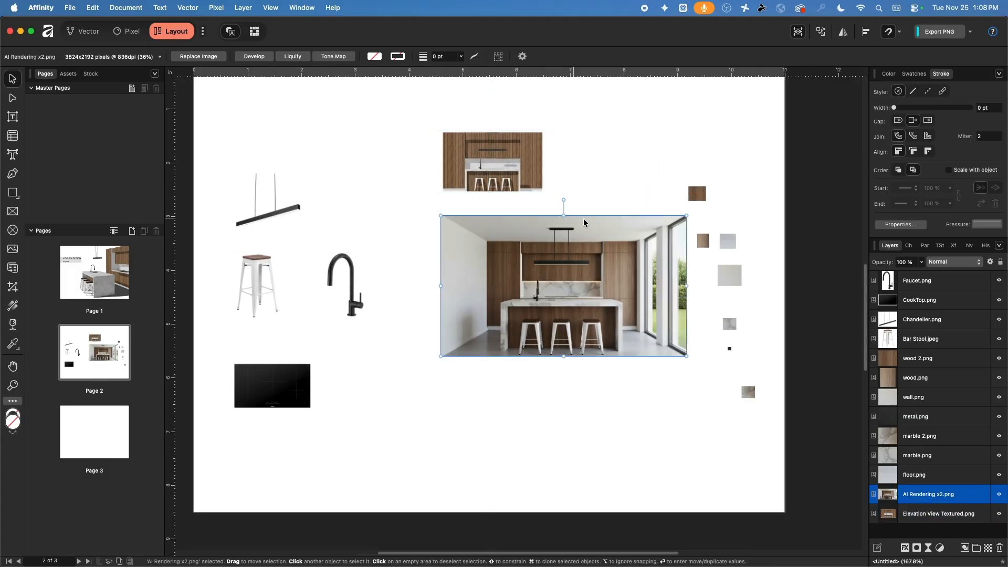
# Enlarge the textured elevation image on page 2 to 49 %
pyautogui.scroll(3, 481, 152)
pyautogui.click(458, 152)
pyautogui.scroll(3, 464, 292)
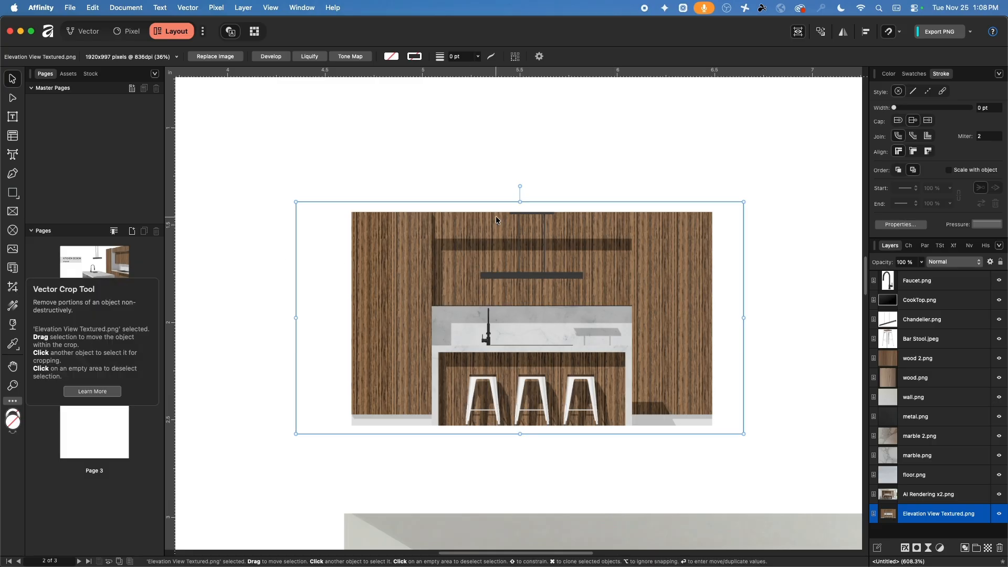
pyautogui.moveTo(525, 202); pyautogui.dragTo(528, 113)
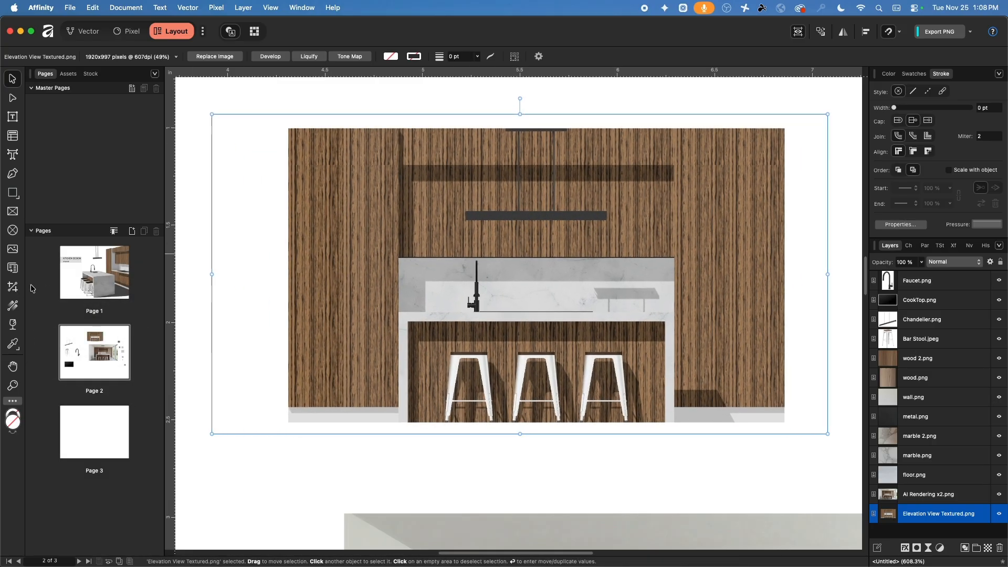
# Crop the blank margins off all four sides of the elevation image with the Vector Crop Tool
pyautogui.click(12, 287)
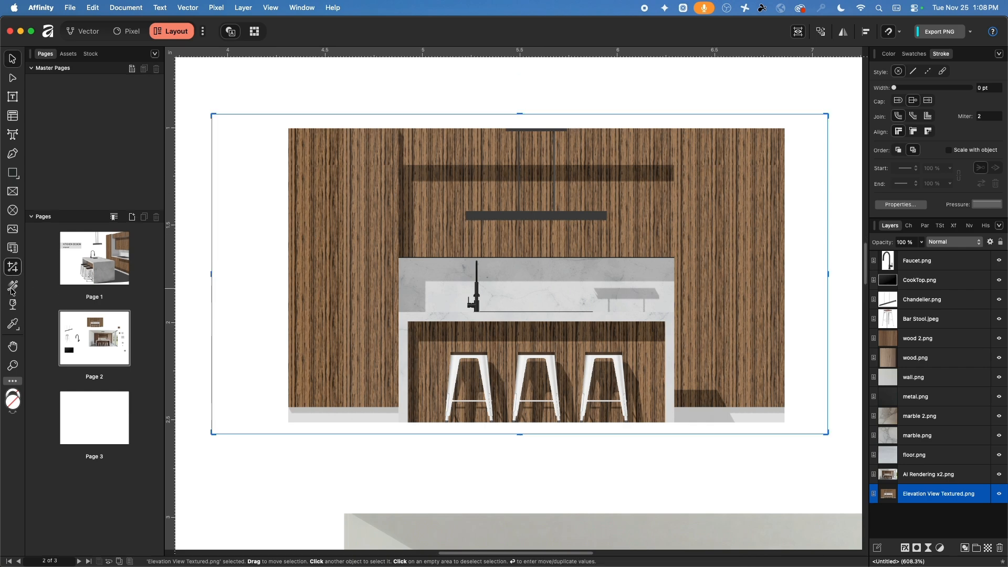
pyautogui.moveTo(519, 115); pyautogui.dragTo(520, 127)
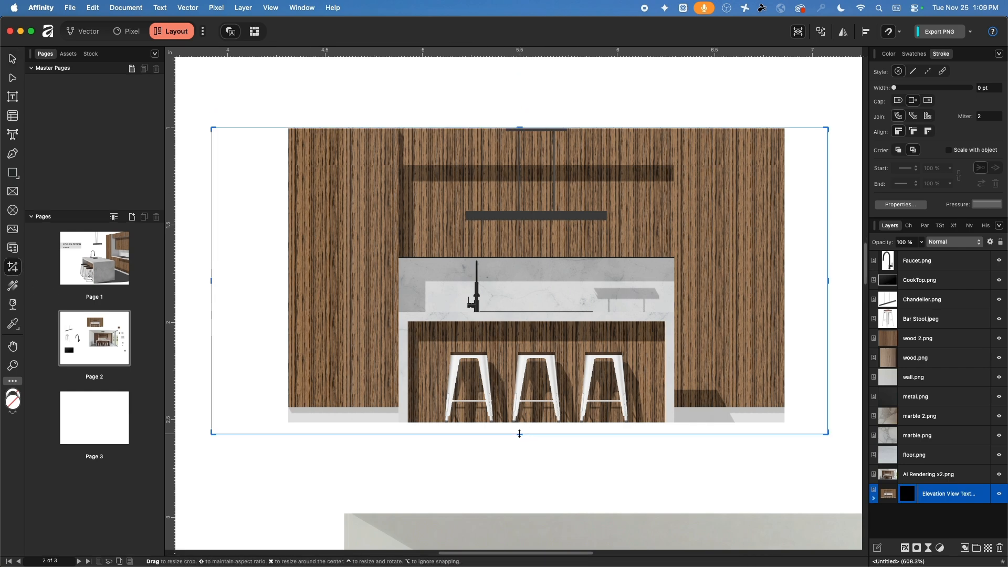
pyautogui.moveTo(519, 435); pyautogui.dragTo(518, 421)
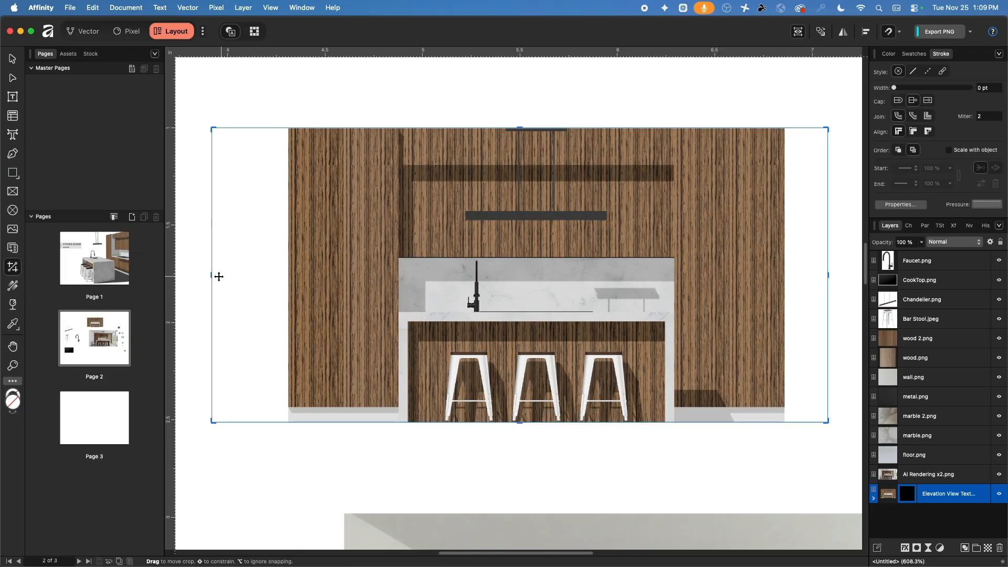
pyautogui.moveTo(212, 275); pyautogui.dragTo(289, 274)
pyautogui.moveTo(830, 276); pyautogui.dragTo(785, 277)
pyautogui.click(11, 58)
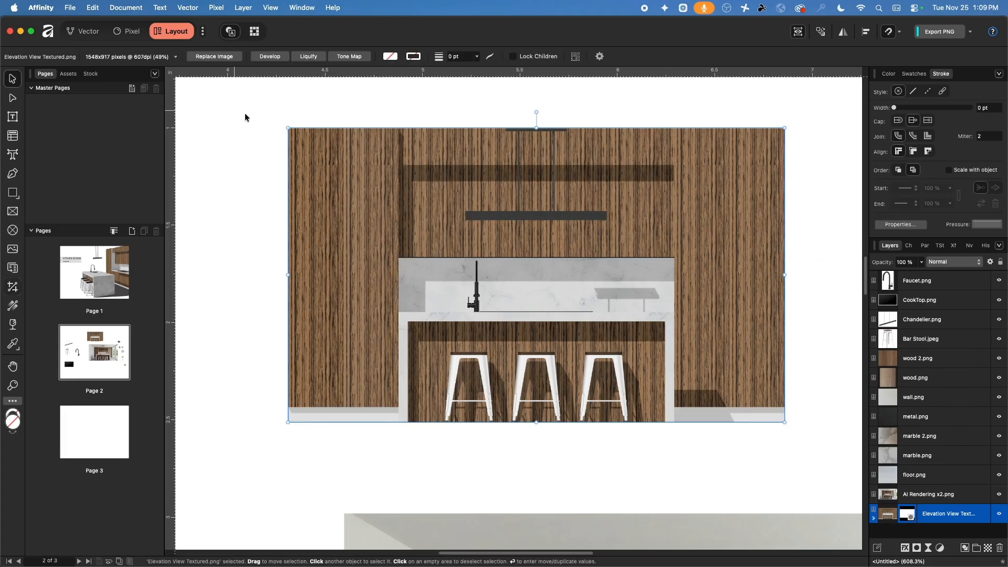
# Move the cropped elevation directly above the AI rendering and enlarge it to the rendering's width of 4.573 in
pyautogui.keyDown('ctrl'); pyautogui.scroll(-4, 465, 150); pyautogui.keyUp('ctrl')
pyautogui.scroll(-2, 565, 203)
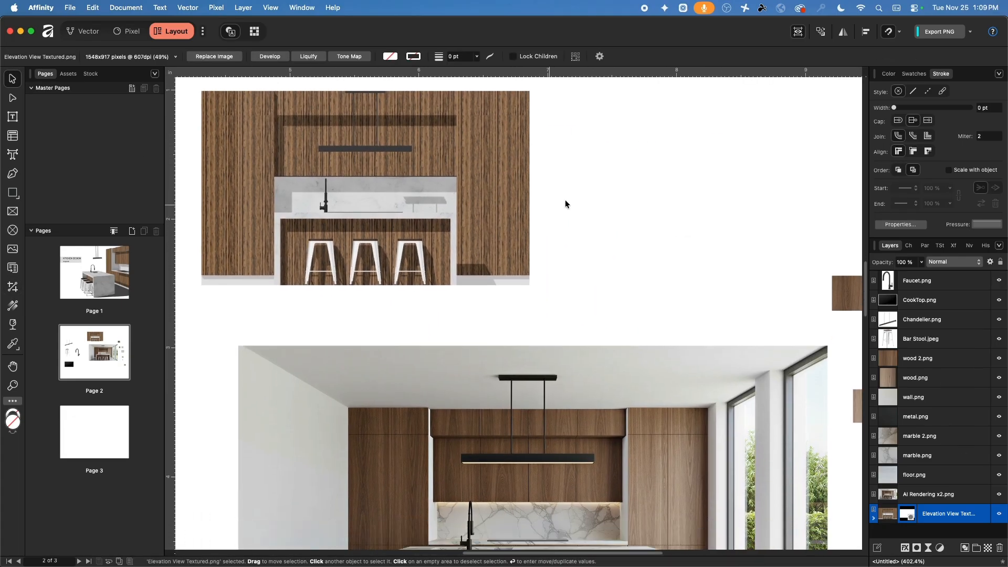
pyautogui.keyDown('ctrl'); pyautogui.scroll(-4, 578, 203); pyautogui.keyUp('ctrl')
pyautogui.moveTo(391, 210); pyautogui.dragTo(619, 150)
pyautogui.scroll(2, 599, 235)
pyautogui.hscroll(5, 599, 236)
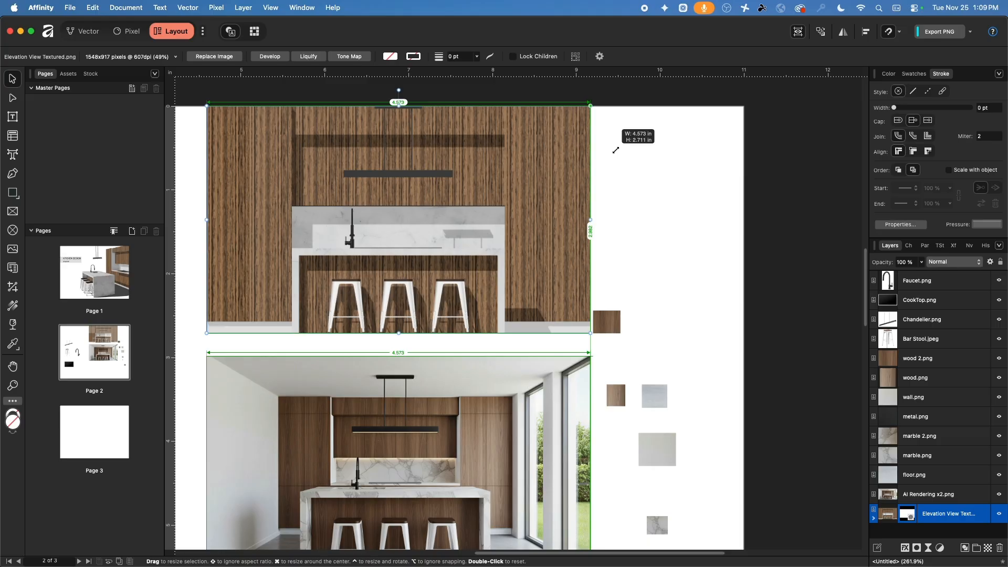
# Move the elevation and the AI rendering together to the middle of page 2 and scale both down slightly
pyautogui.keyDown('ctrl'); pyautogui.scroll(-1, 497, 273); pyautogui.keyUp('ctrl')
pyautogui.keyDown('ctrl'); pyautogui.scroll(-5, 496, 273); pyautogui.keyUp('ctrl')
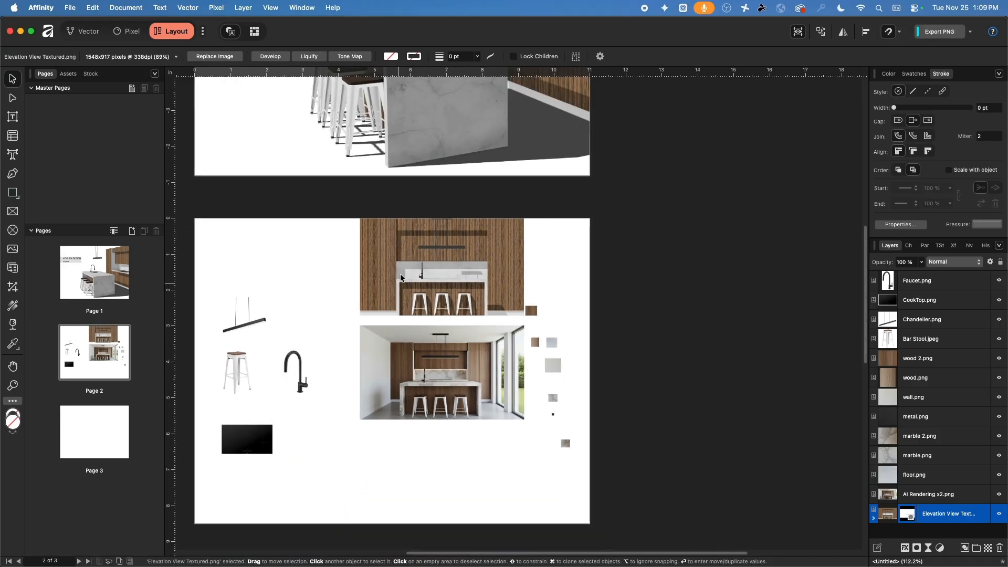
pyautogui.keyDown('shift'); pyautogui.click(421, 327); pyautogui.keyUp('shift')
pyautogui.moveTo(430, 249); pyautogui.dragTo(404, 301)
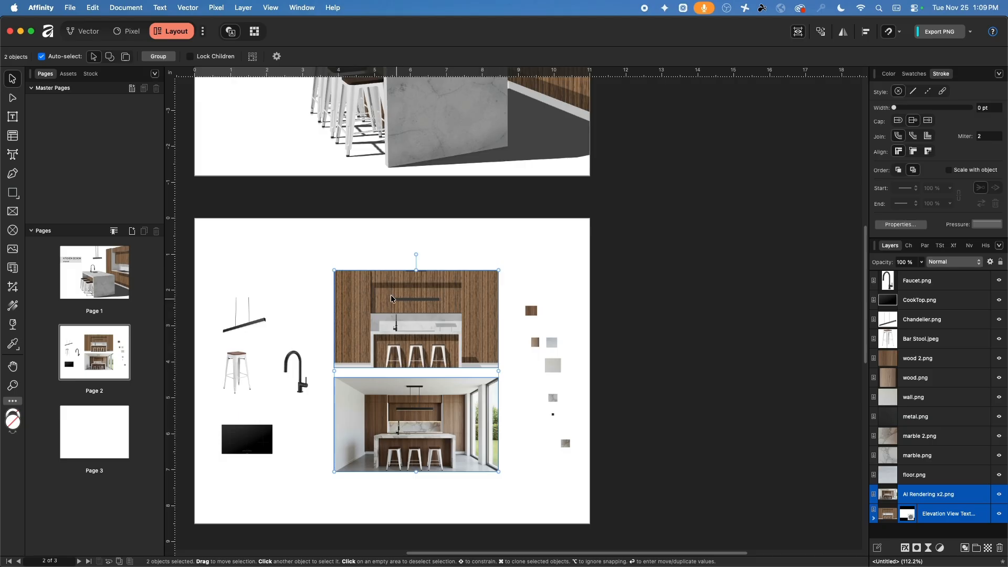
pyautogui.click(326, 259)
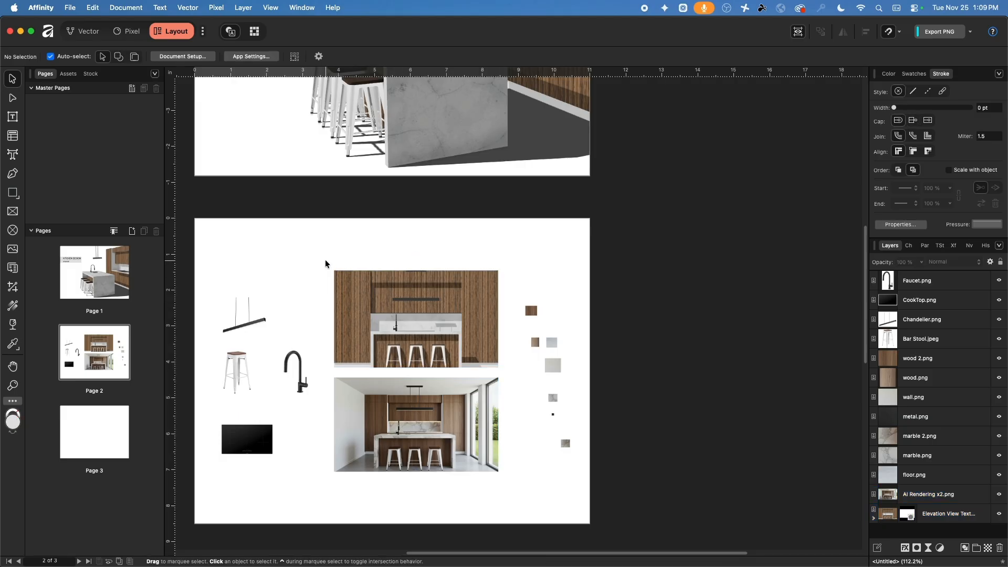
pyautogui.click(393, 314)
pyautogui.keyDown('shift'); pyautogui.click(392, 402); pyautogui.keyUp('shift')
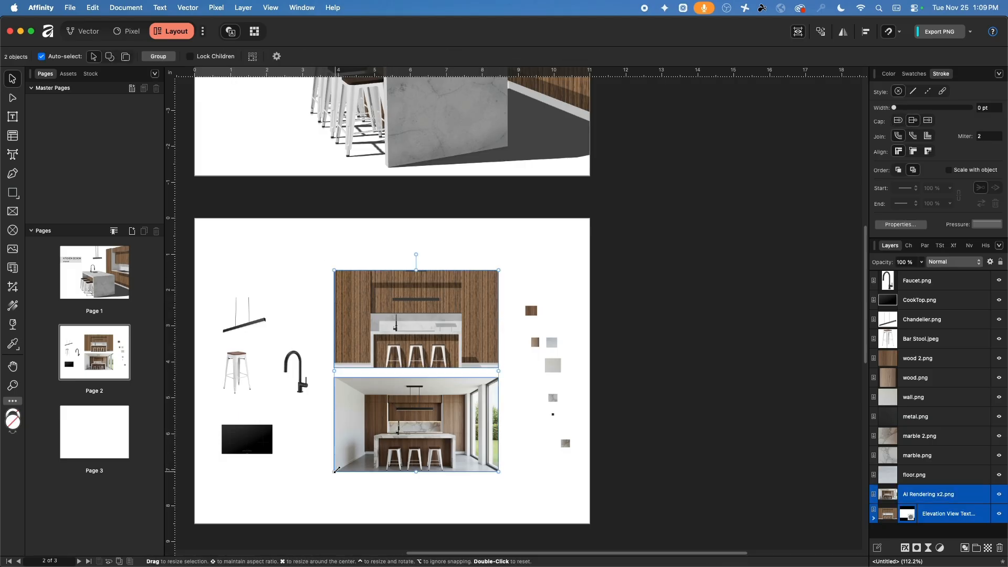
pyautogui.moveTo(336, 469); pyautogui.dragTo(355, 454)
pyautogui.click(320, 311)
# Turn off Preview Mode so the page margins are shown
pyautogui.hscroll(-2, 313, 263)
pyautogui.click(273, 7)
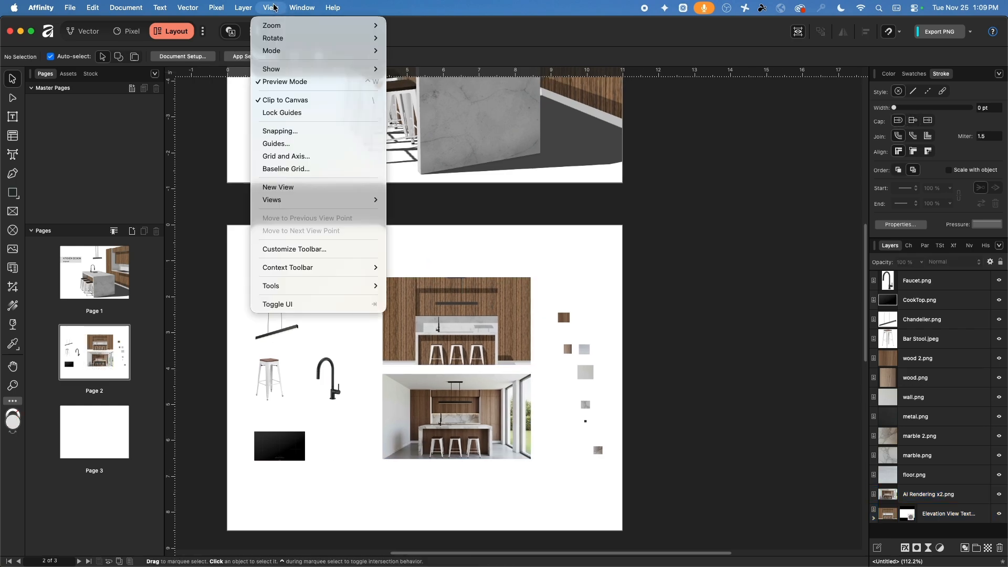
pyautogui.click(284, 81)
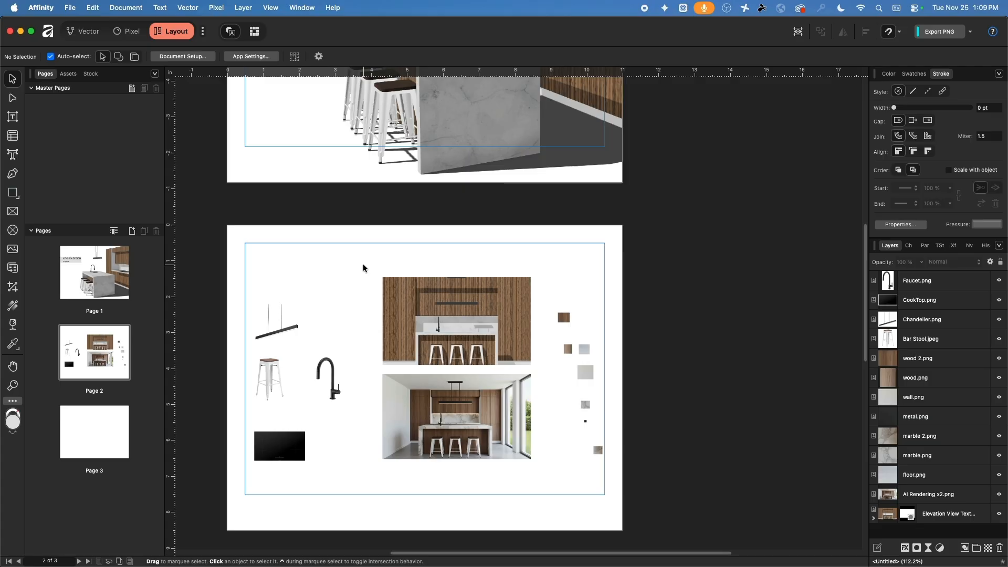
# Stack the wall, floor and marble samples in a column beside the AI rendering, all matching the wall sample's width
pyautogui.scroll(2, 604, 397)
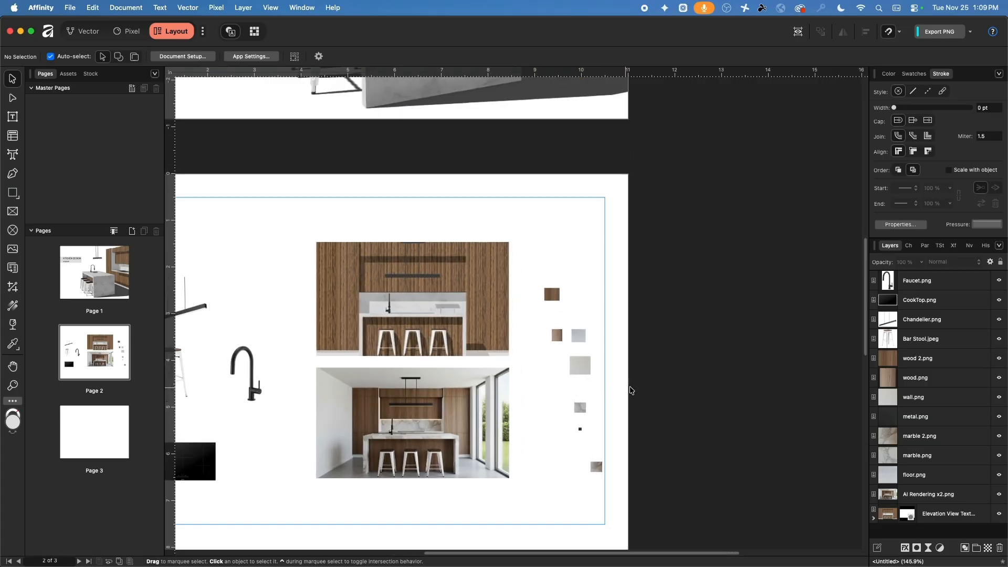
pyautogui.scroll(4, 588, 351)
pyautogui.scroll(-5, 536, 289)
pyautogui.hscroll(2, 535, 289)
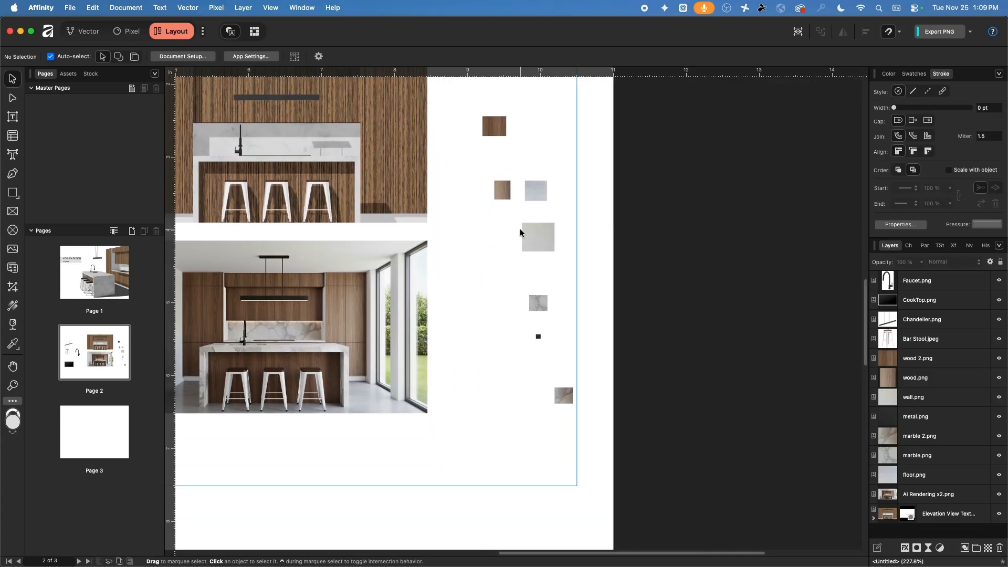
pyautogui.moveTo(522, 232); pyautogui.dragTo(463, 263)
pyautogui.moveTo(533, 189); pyautogui.dragTo(495, 360)
# Delete the marble 2 and wood samples and place the wood 2 sample, enlarged, at the bottom of the column
pyautogui.moveTo(565, 396); pyautogui.dragTo(487, 388)
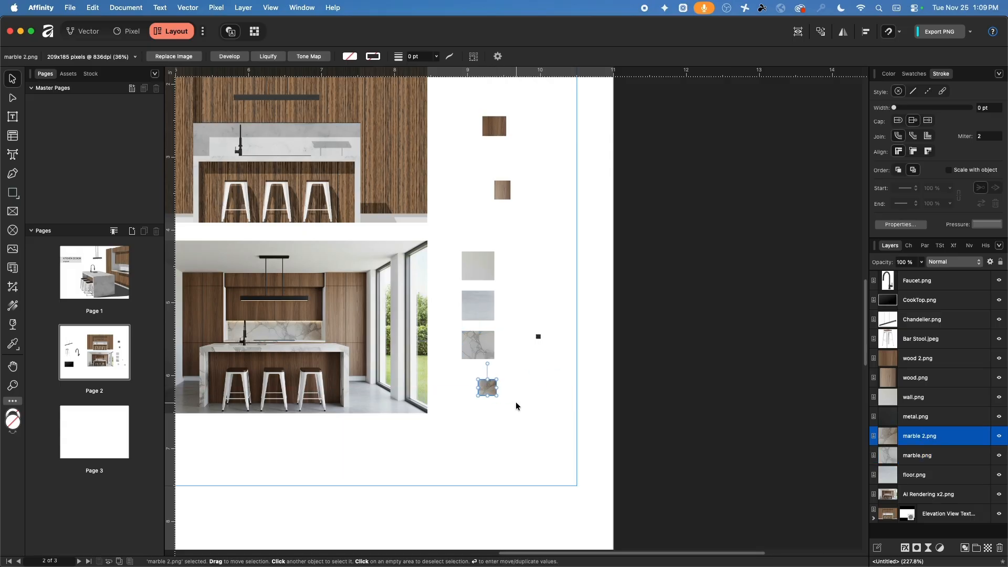
pyautogui.press('Delete')
pyautogui.moveTo(494, 129); pyautogui.dragTo(496, 397)
pyautogui.click(524, 279)
pyautogui.click(503, 189)
pyautogui.press('Delete')
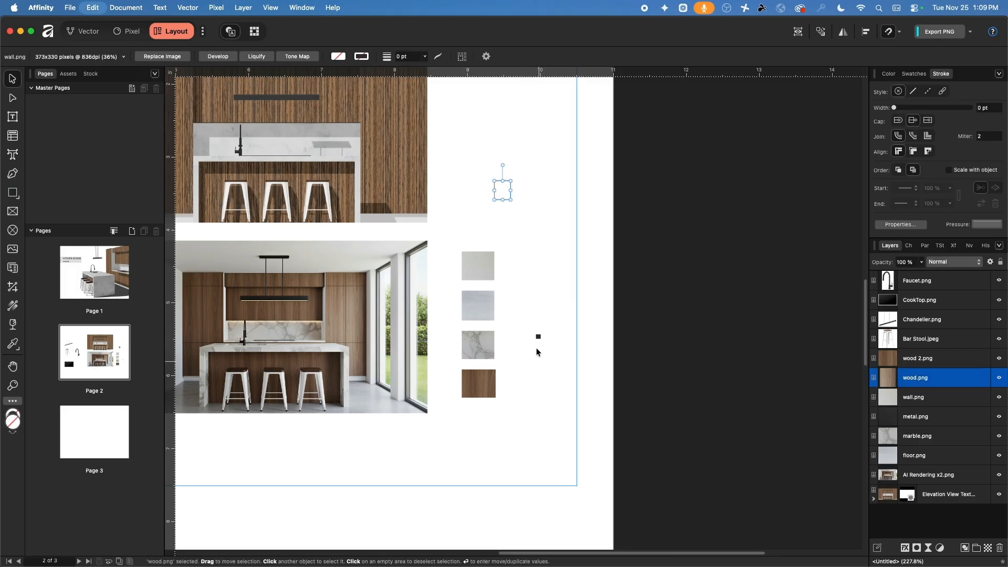
# Add the enlarged metal sample on top of the column and align all five samples with the AI rendering's upper edge
pyautogui.moveTo(538, 337); pyautogui.dragTo(499, 215)
pyautogui.click(536, 294)
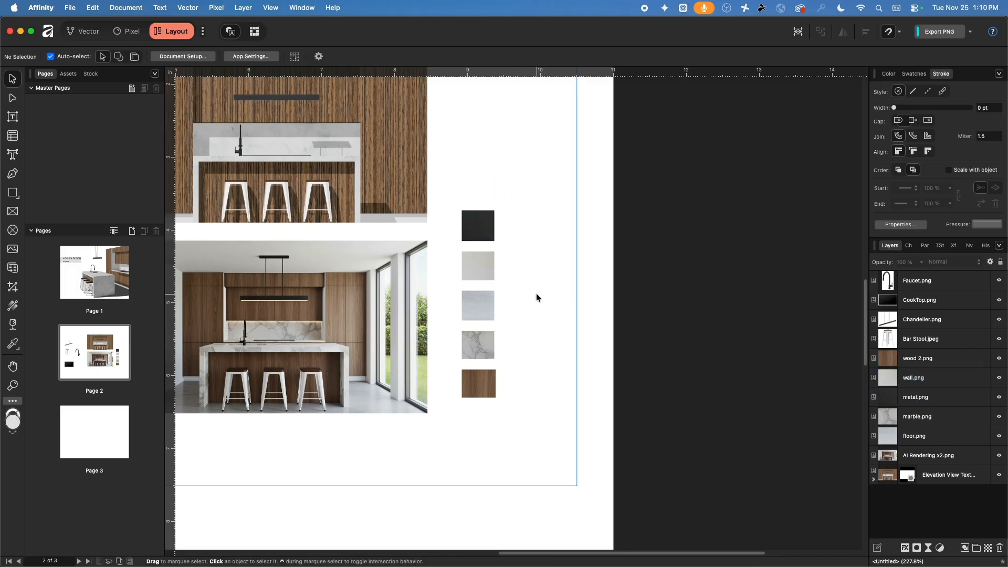
pyautogui.moveTo(535, 451); pyautogui.dragTo(461, 209)
pyautogui.moveTo(471, 232); pyautogui.dragTo(458, 259)
pyautogui.click(518, 395)
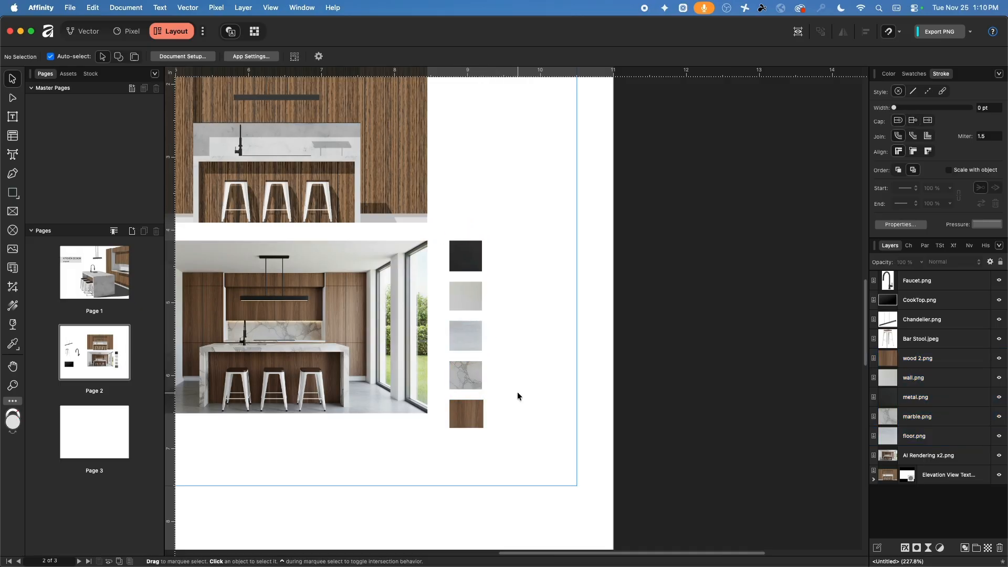
pyautogui.scroll(4, 466, 309)
pyautogui.moveTo(464, 264); pyautogui.dragTo(461, 218)
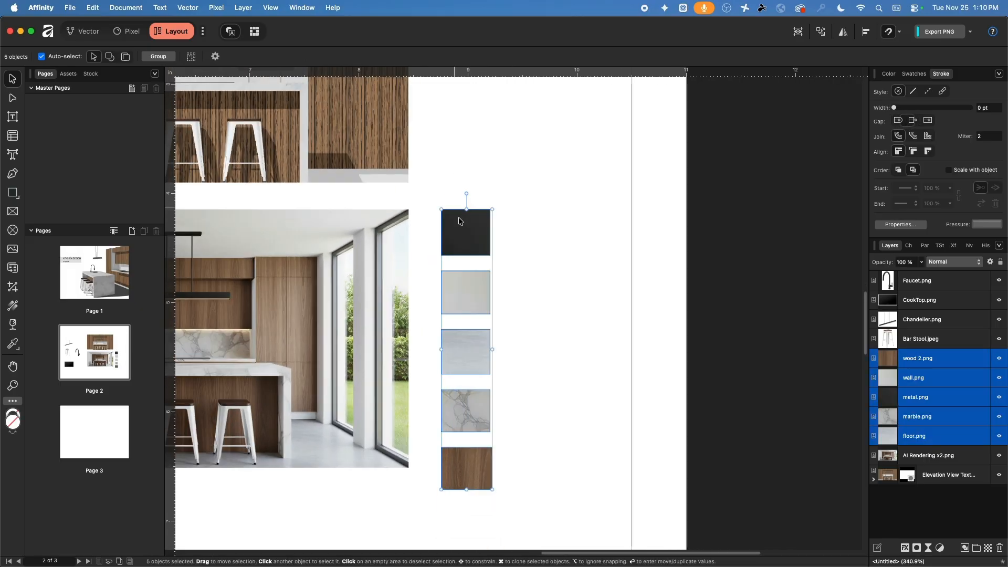
pyautogui.click(537, 442)
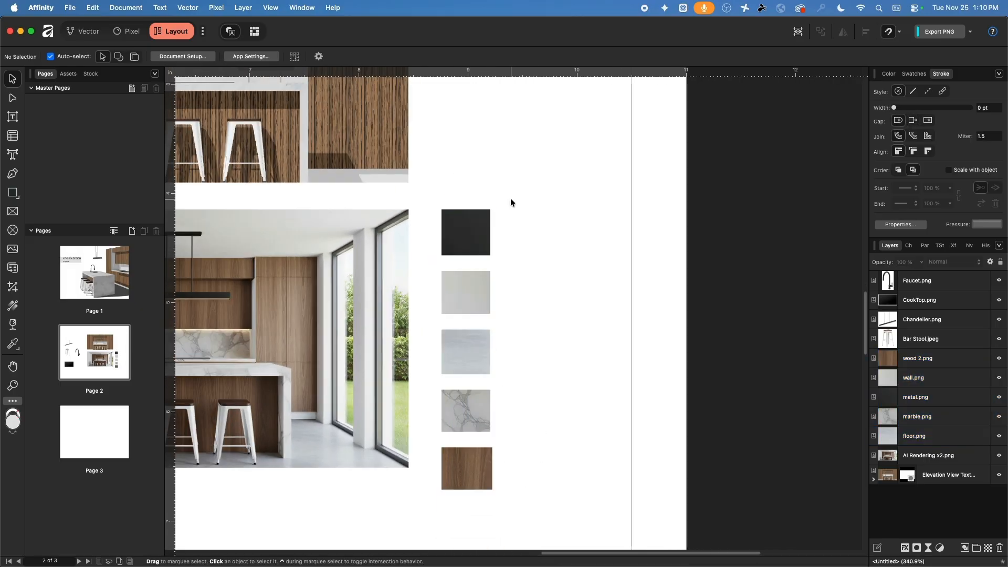
# Scale the wood 2 sample down slightly to match the width of the samples above it
pyautogui.click(473, 466)
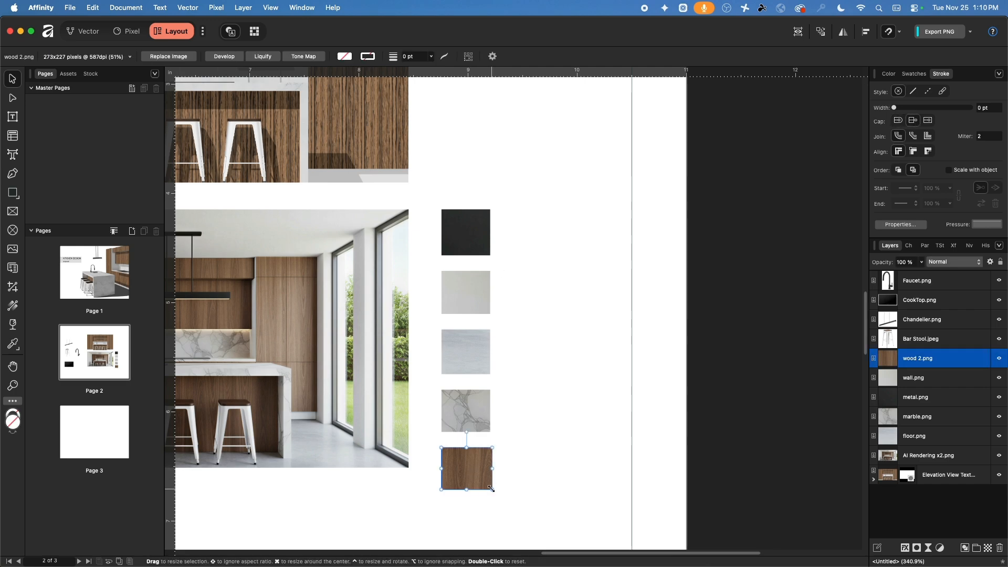
pyautogui.moveTo(491, 488); pyautogui.dragTo(489, 486)
pyautogui.click(541, 313)
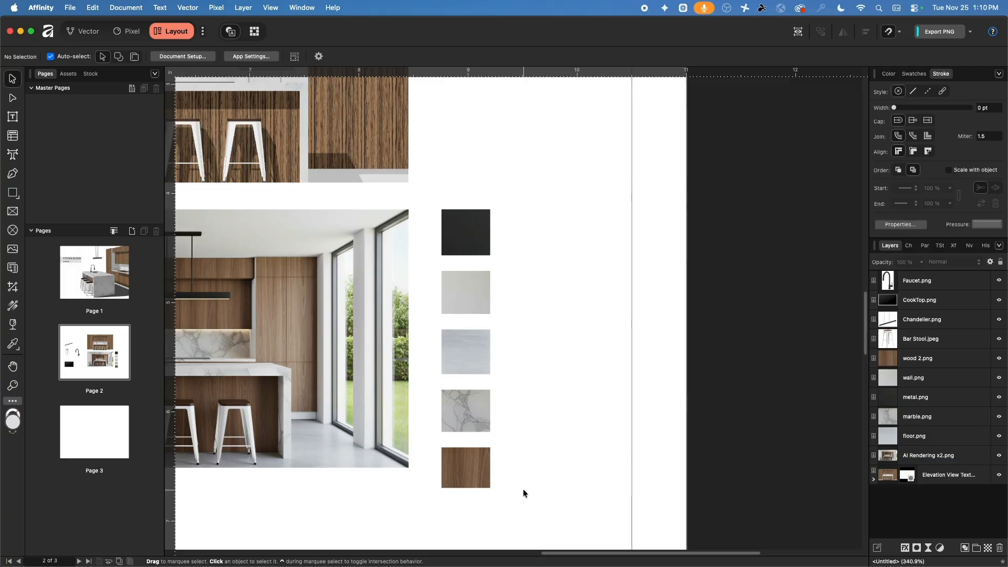
# Draw a small circle with the Ellipse Tool beside the metal sample
pyautogui.click(16, 200)
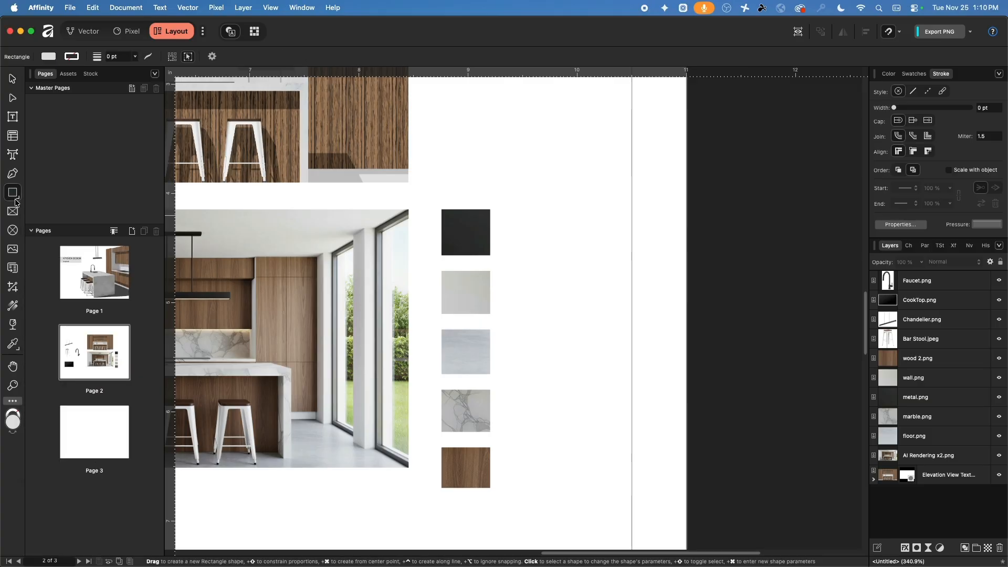
pyautogui.click(16, 202)
pyautogui.click(52, 205)
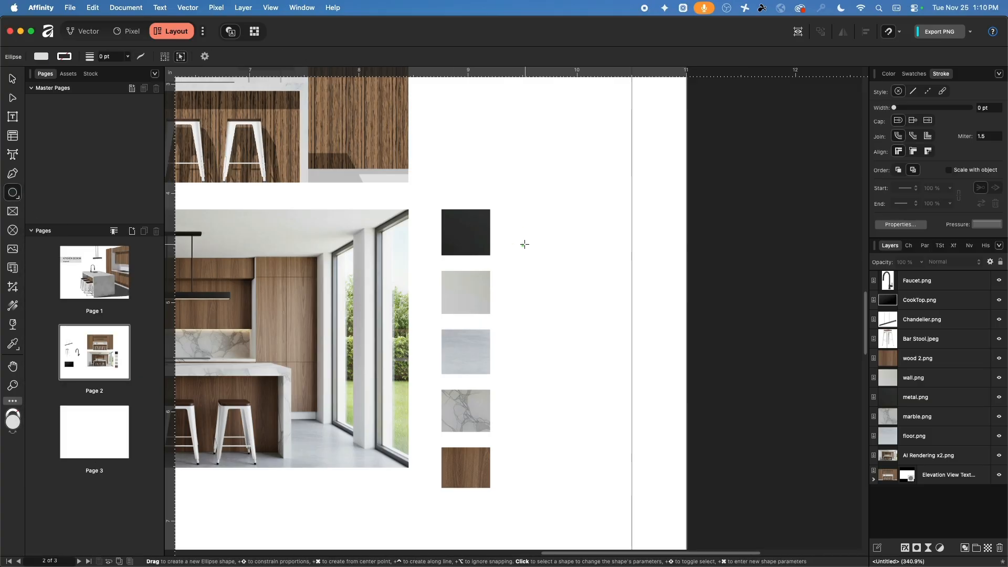
pyautogui.moveTo(523, 223); pyautogui.dragTo(544, 232)
pyautogui.click(13, 79)
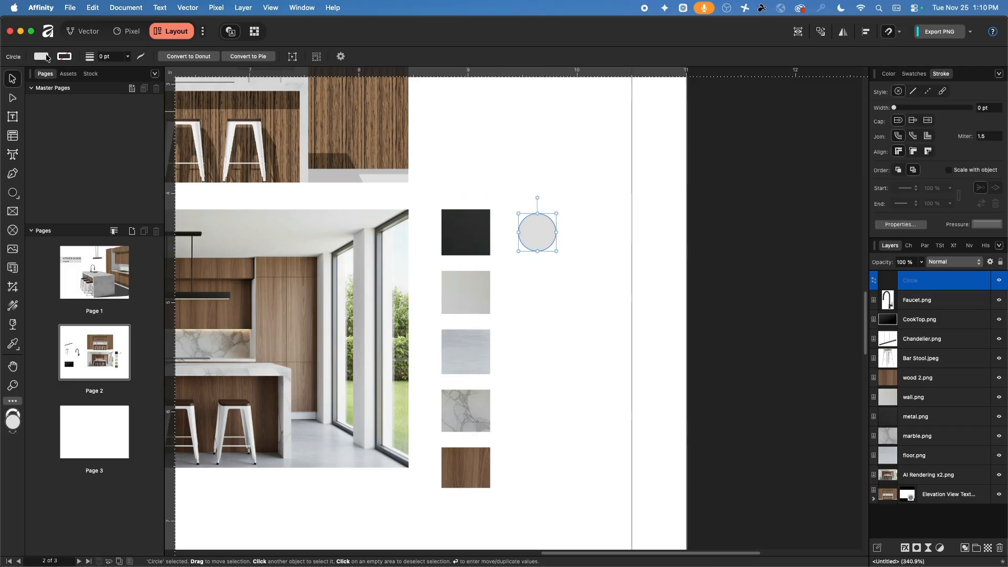
# Duplicate the circle four times and line the copies up in a column, one beside each material sample
pyautogui.moveTo(540, 227); pyautogui.dragTo(531, 290)
pyautogui.press('super+j')
pyautogui.keyDown('shift'); pyautogui.click(532, 235); pyautogui.keyUp('shift')
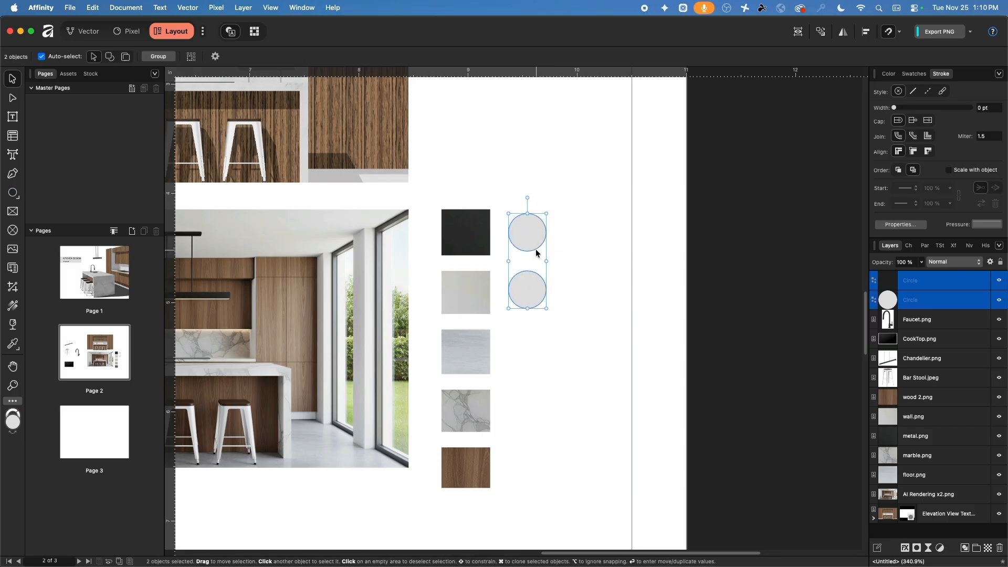
pyautogui.press('super+j')
pyautogui.moveTo(525, 231); pyautogui.dragTo(526, 354)
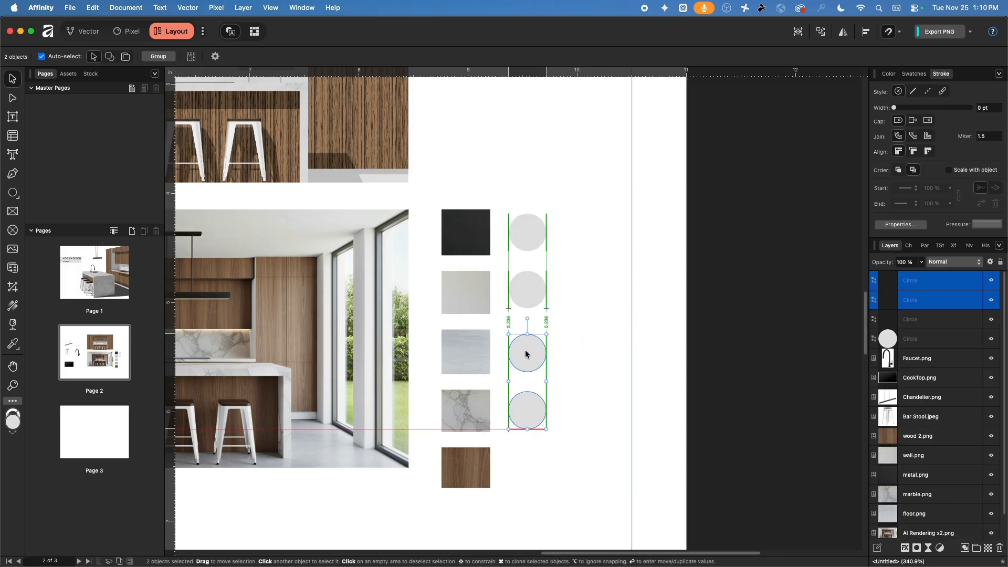
pyautogui.click(529, 411)
pyautogui.press('super+j')
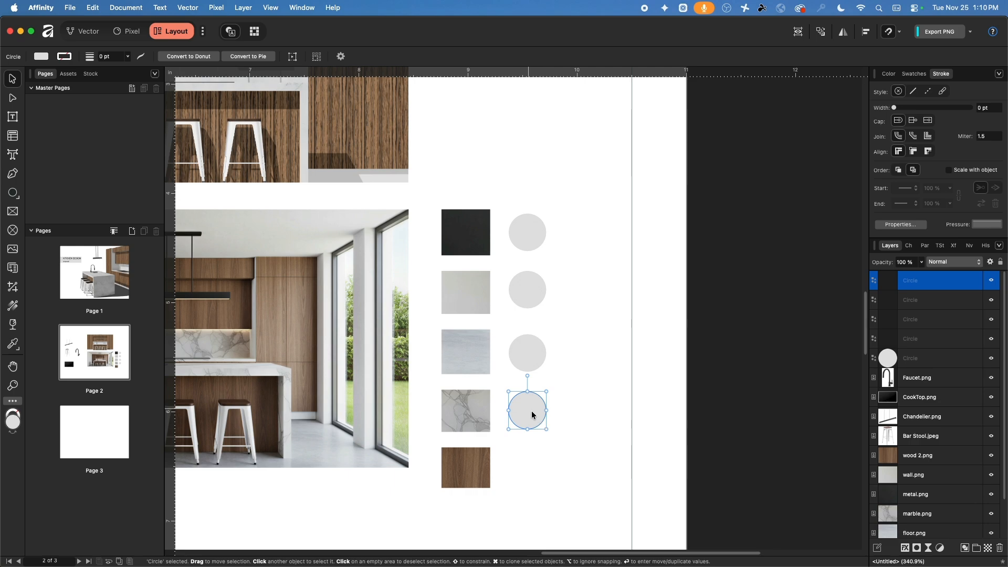
pyautogui.moveTo(532, 415); pyautogui.dragTo(531, 469)
pyautogui.click(629, 344)
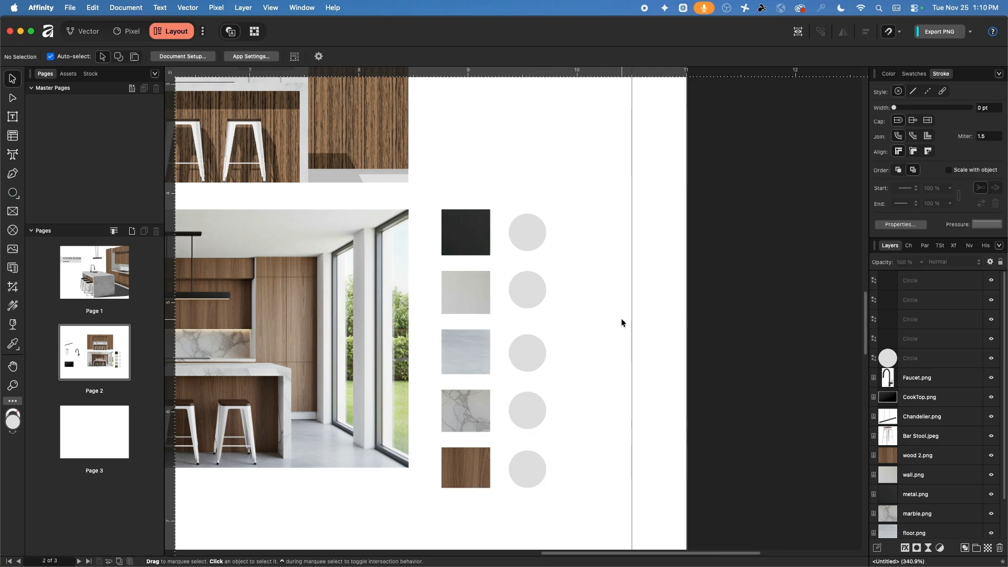
# Nest the metal sample inside the uppermost circle layer and move it over the circle at the top of the column
pyautogui.click(468, 231)
pyautogui.moveTo(915, 494); pyautogui.dragTo(926, 284)
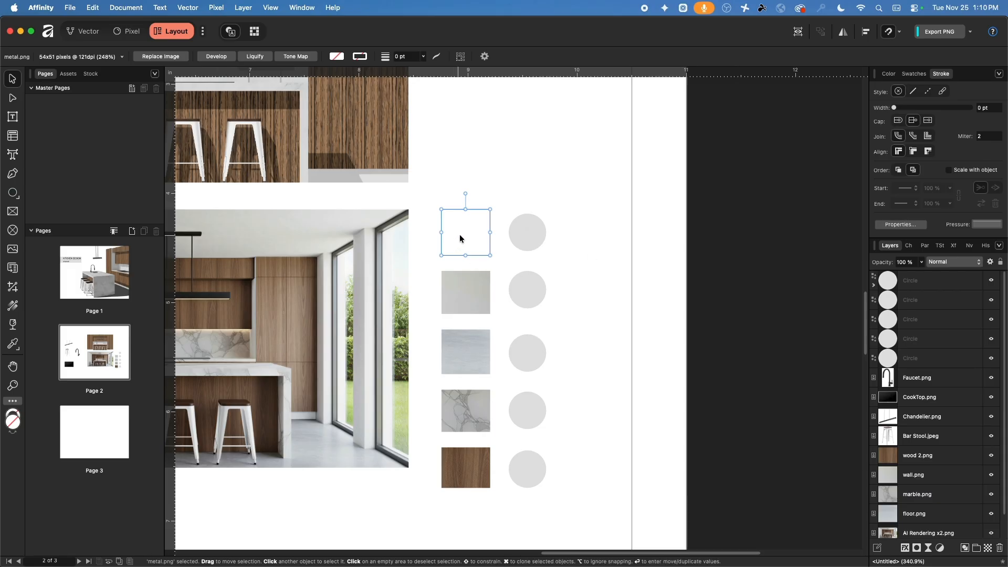
pyautogui.moveTo(459, 234); pyautogui.dragTo(521, 235)
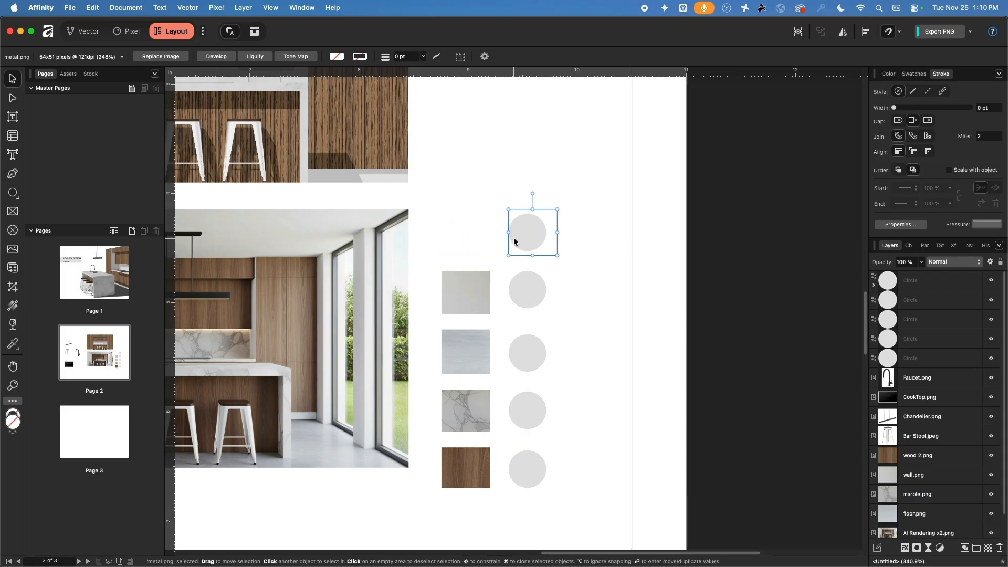
# Remove the fill from the circle at the top of the column
pyautogui.click(530, 233)
pyautogui.click(41, 57)
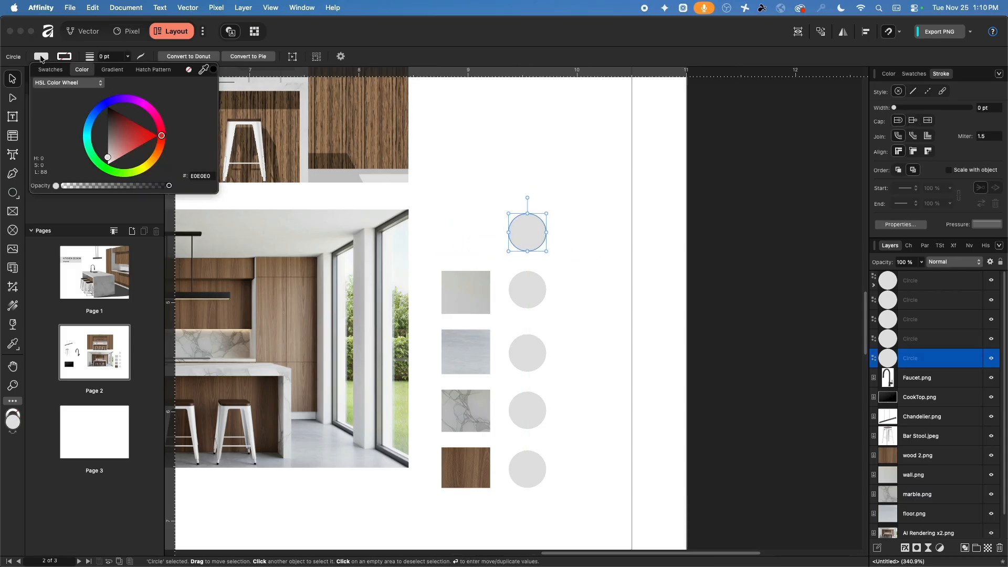
pyautogui.click(189, 70)
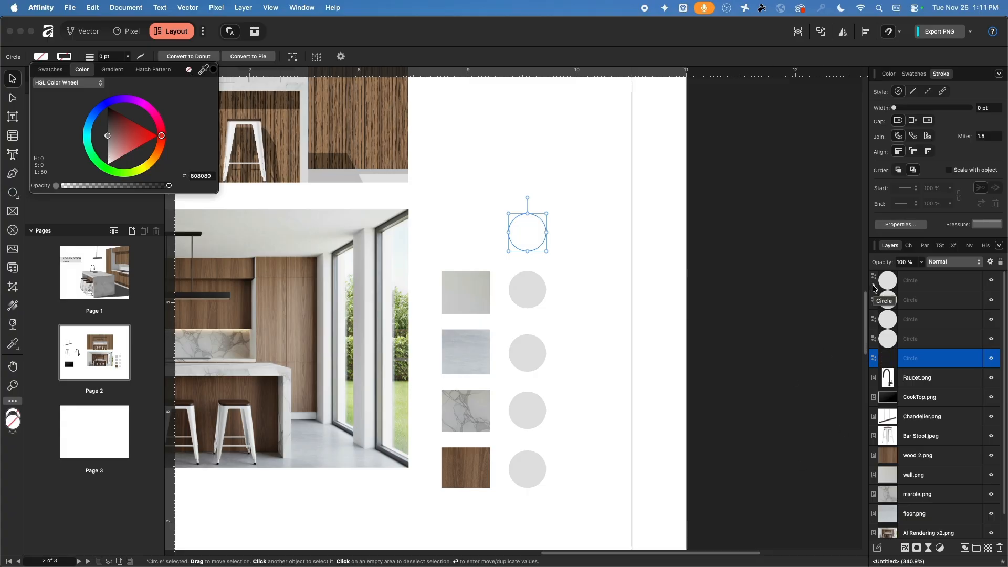
# Undo the top circle's fill removal and the nesting and move of the metal sample
pyautogui.press('alt')
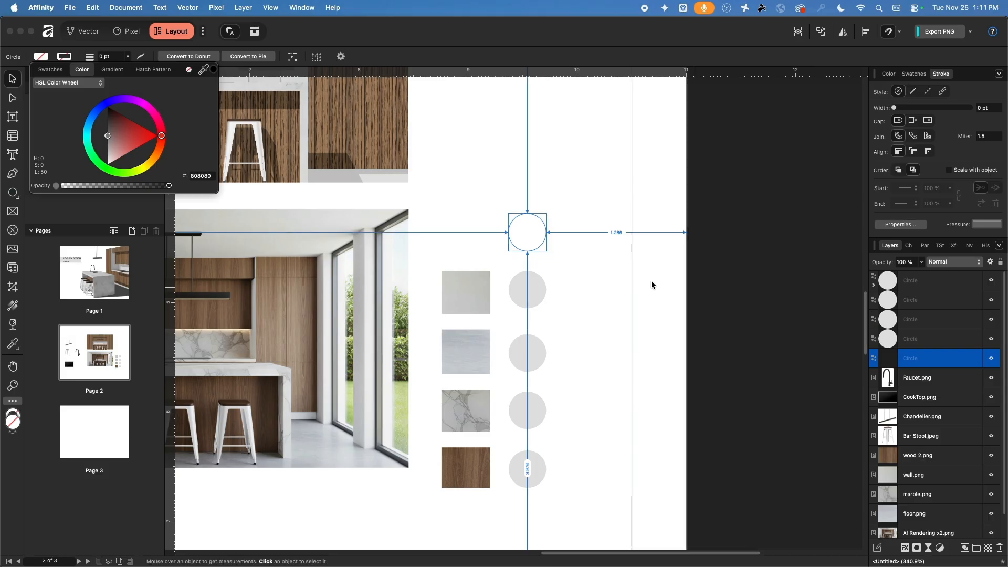
pyautogui.click(614, 279)
pyautogui.press('super+z')
pyautogui.press('super+z')
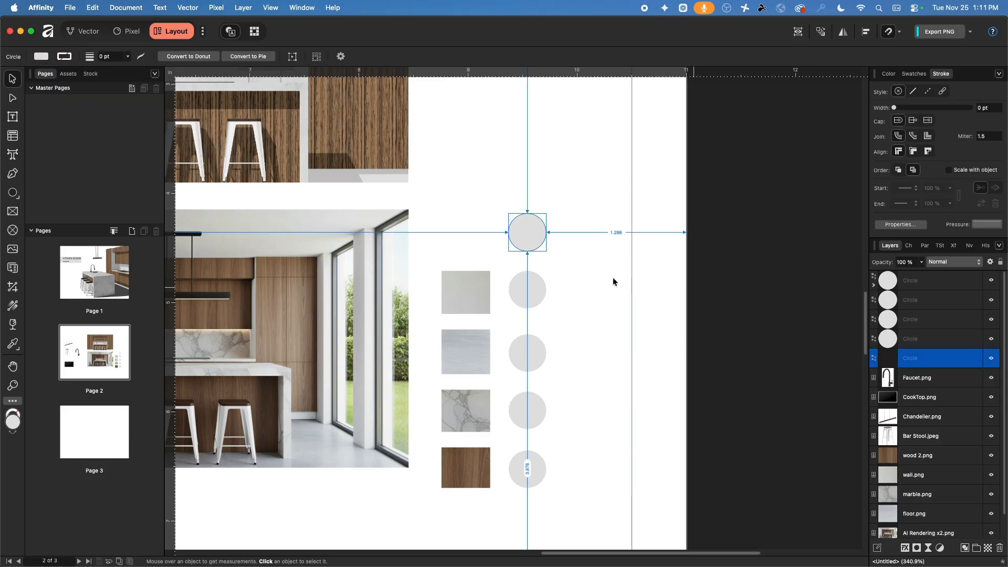
pyautogui.press('super+z')
pyautogui.press('super+z')
pyautogui.press('super+z')
pyautogui.click(602, 285)
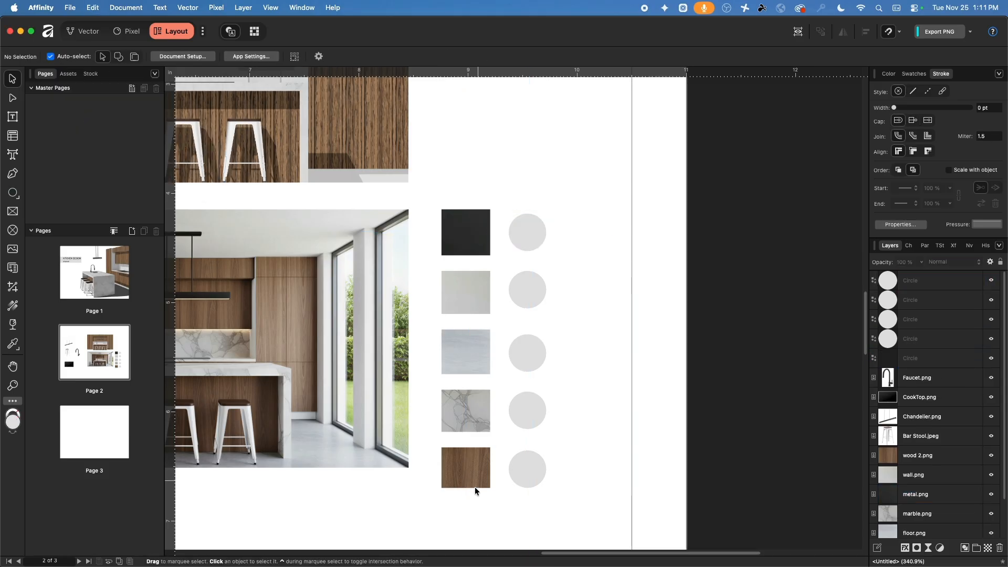
# Move the five material samples together sideways so each sits centred behind its circle
pyautogui.moveTo(442, 511); pyautogui.dragTo(495, 269)
pyautogui.moveTo(462, 228); pyautogui.dragTo(518, 229)
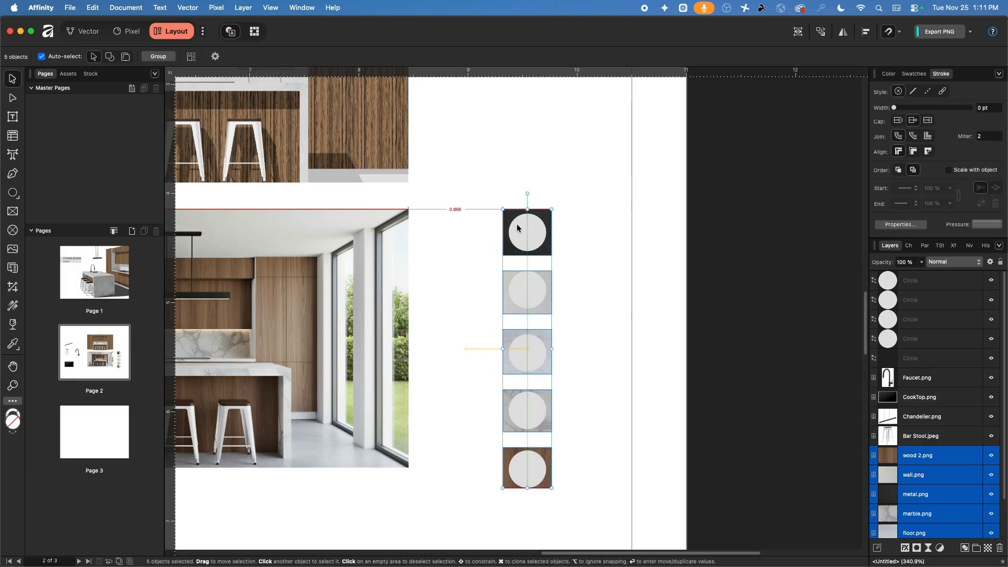
pyautogui.click(621, 248)
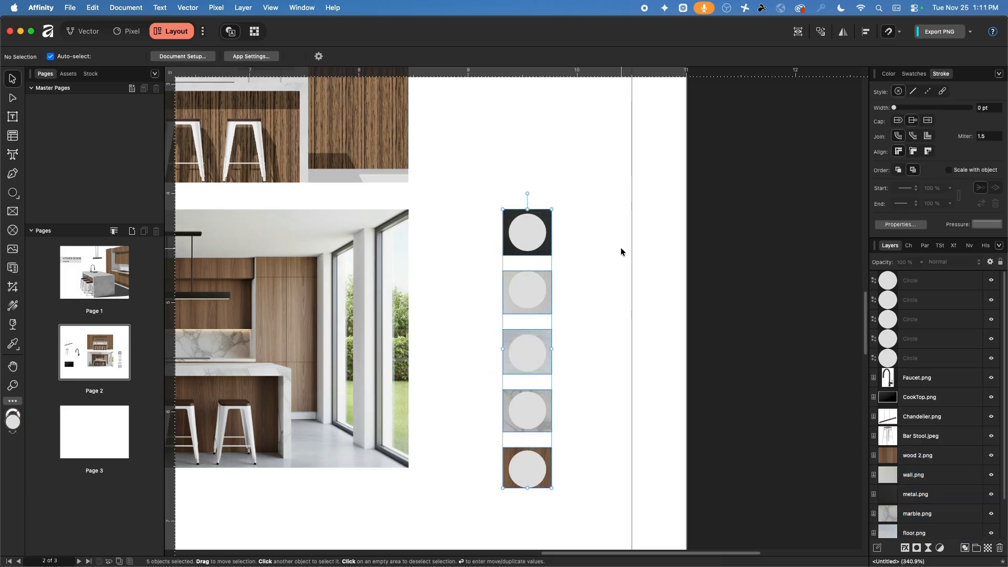
# Nest metal.png inside the uppermost circle of the column to clip it to a round sample
pyautogui.click(513, 231)
pyautogui.scroll(-2, 915, 389)
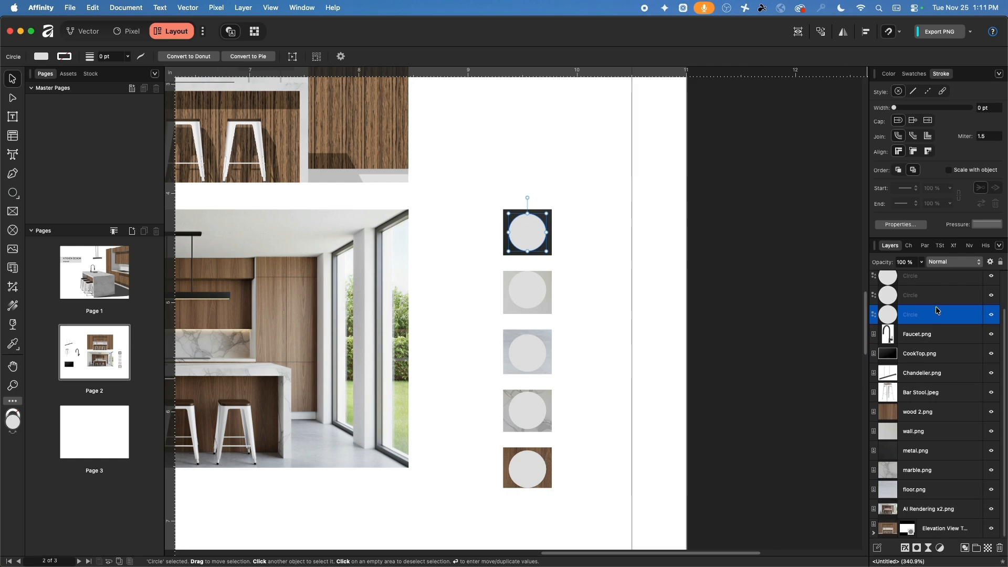
pyautogui.click(919, 453)
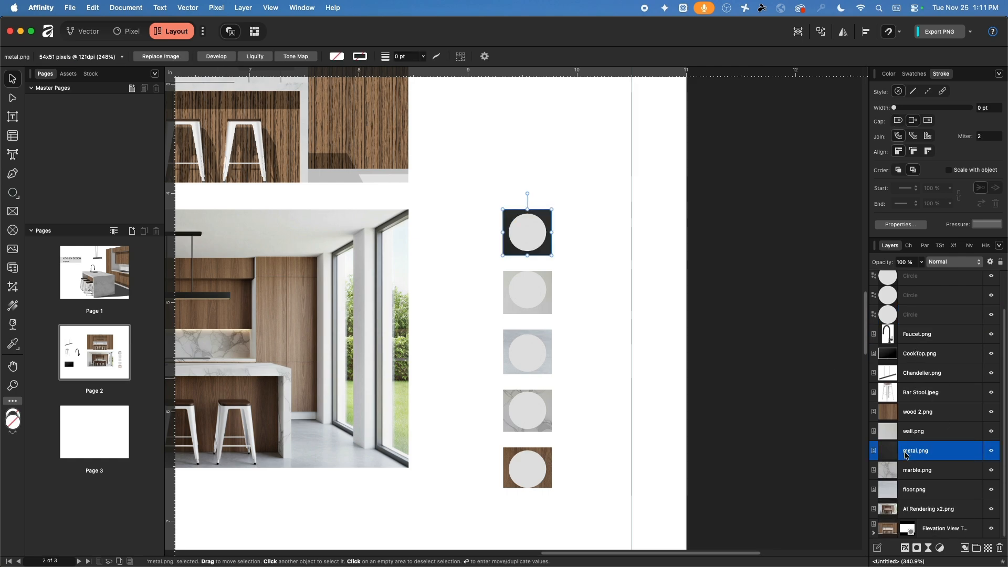
pyautogui.moveTo(905, 455); pyautogui.dragTo(946, 320)
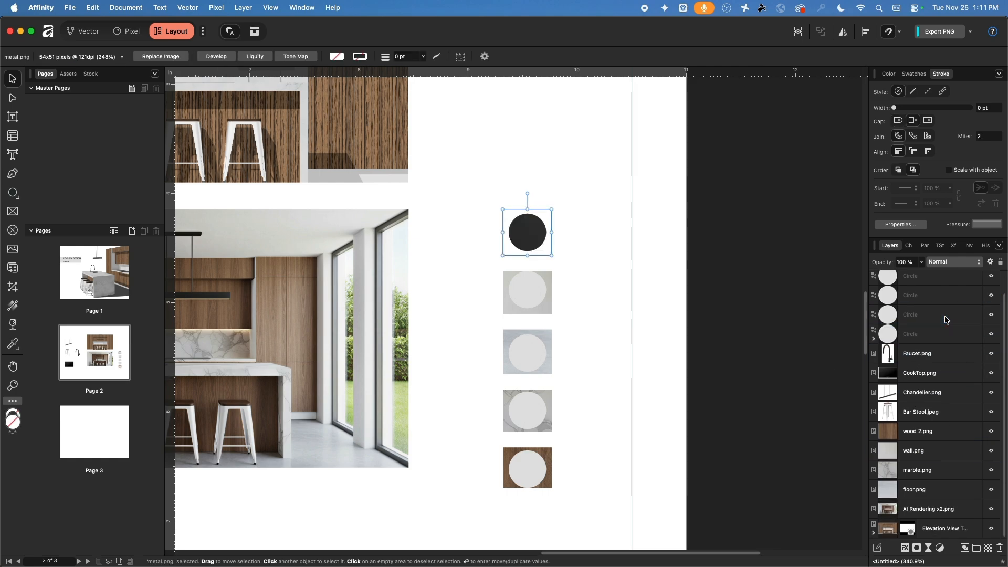
# Nest wall.png inside the second circle from the top to clip it to a round sample
pyautogui.click(525, 300)
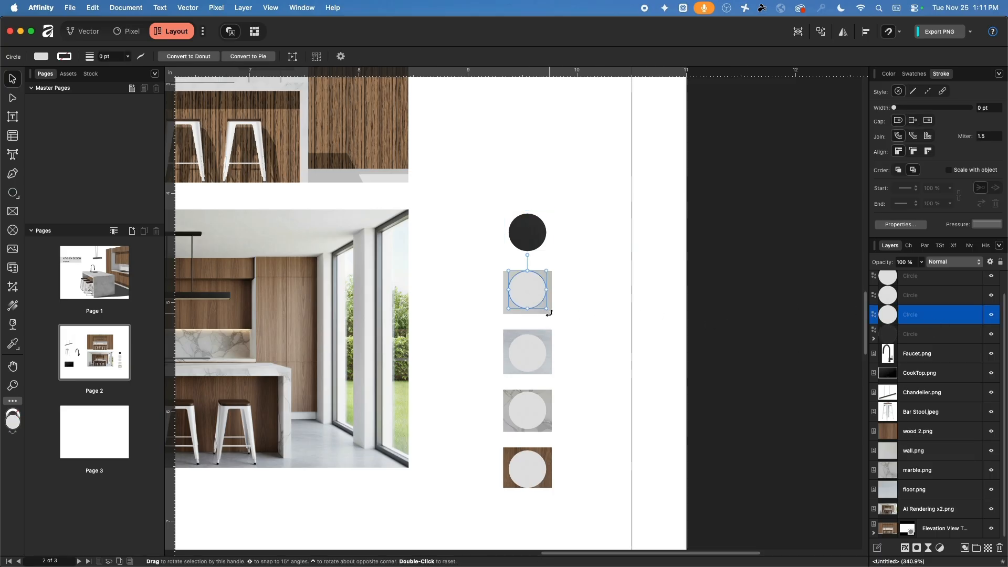
pyautogui.click(490, 311)
pyautogui.click(504, 313)
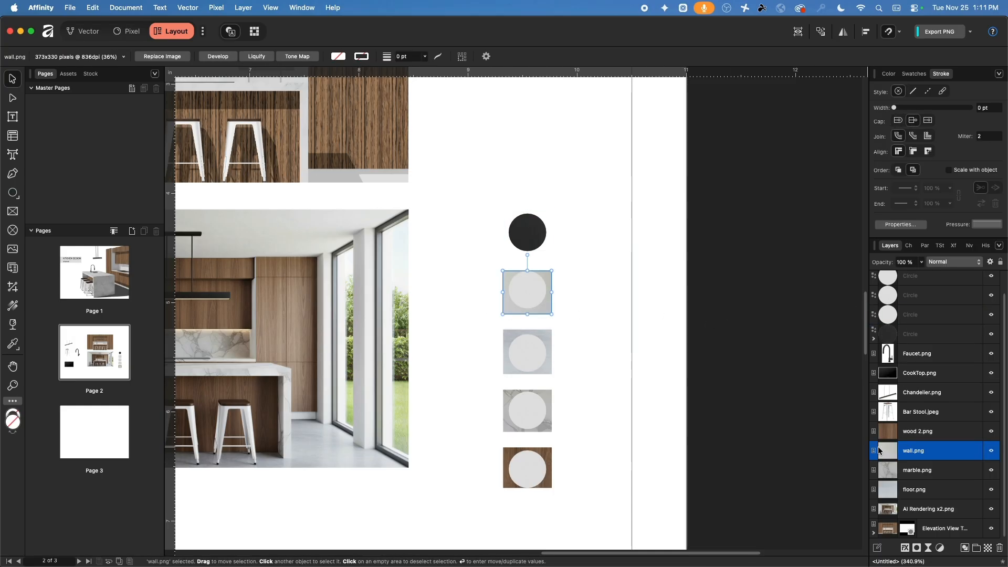
pyautogui.moveTo(914, 450); pyautogui.dragTo(913, 314)
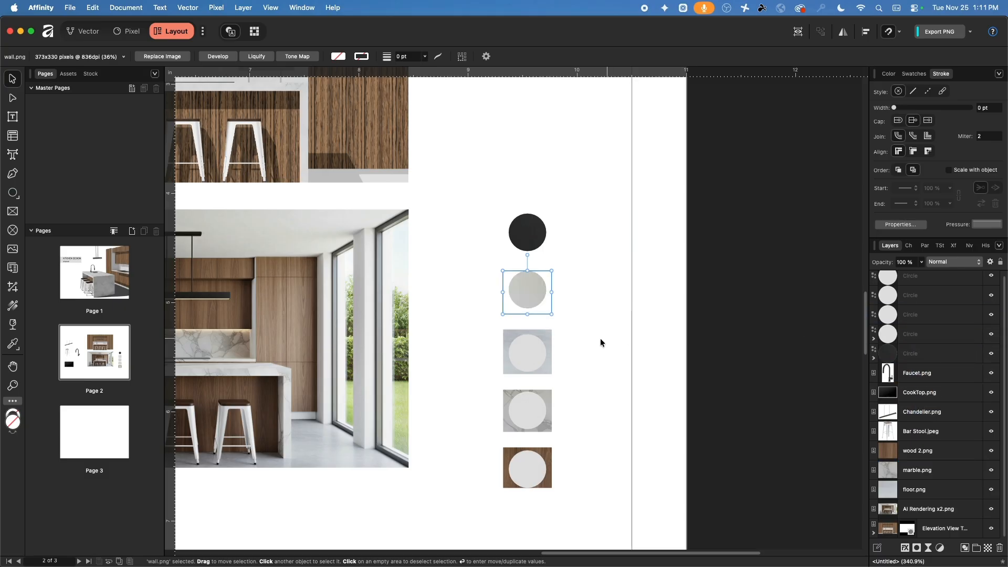
# Clip floor.png to the third circle and marble.png to the fourth circle by nesting each inside its circle layer
pyautogui.click(915, 491)
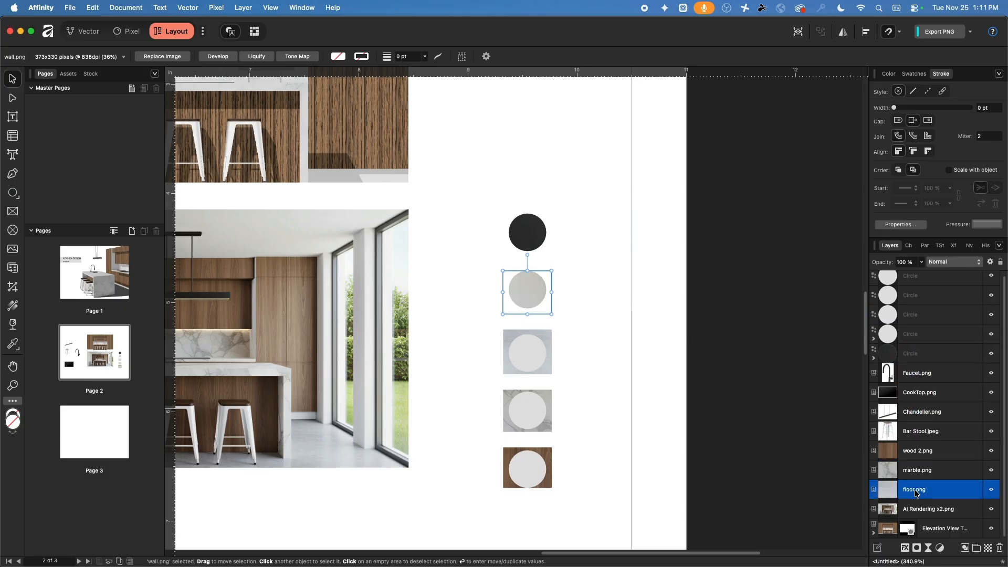
pyautogui.moveTo(914, 492); pyautogui.dragTo(893, 323)
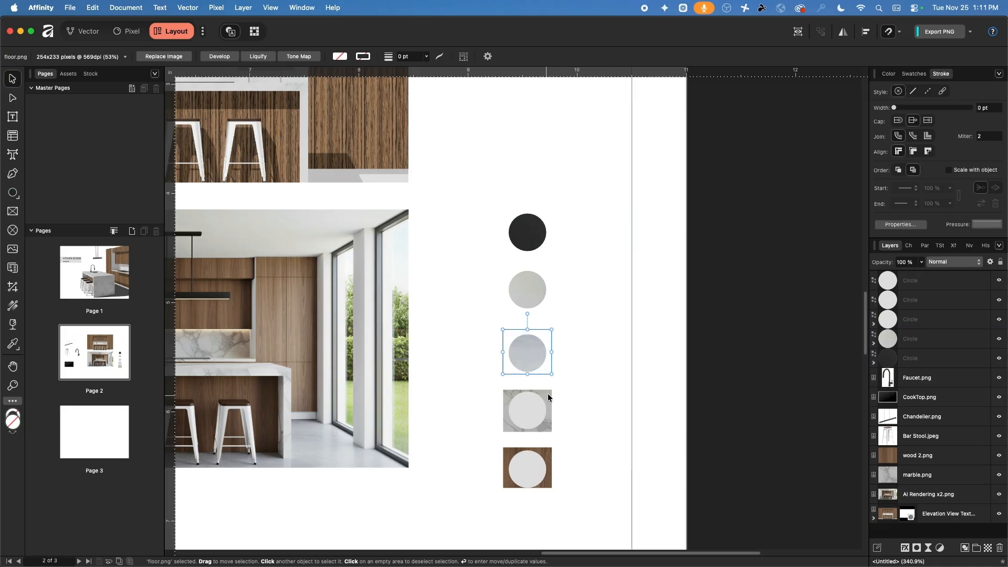
pyautogui.click(910, 480)
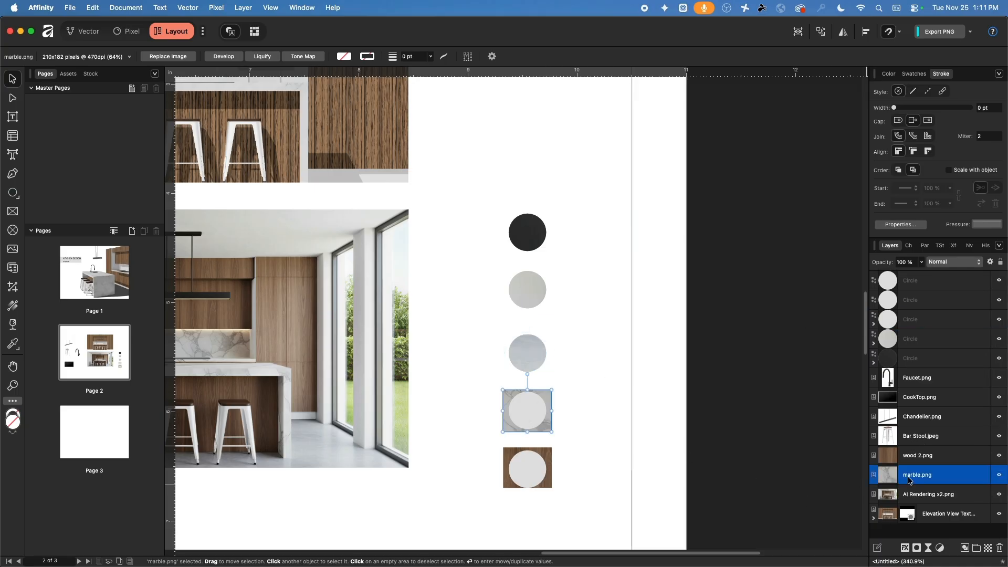
pyautogui.moveTo(910, 480); pyautogui.dragTo(916, 303)
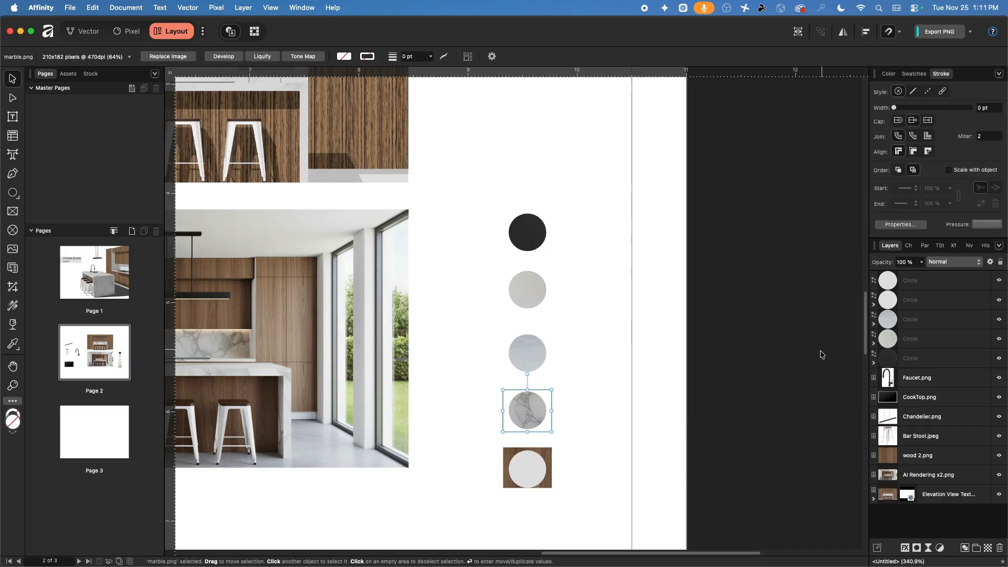
# Nest wood 2.png inside the lowest circle to clip it to a round sample
pyautogui.moveTo(914, 461); pyautogui.dragTo(912, 284)
pyautogui.click(576, 342)
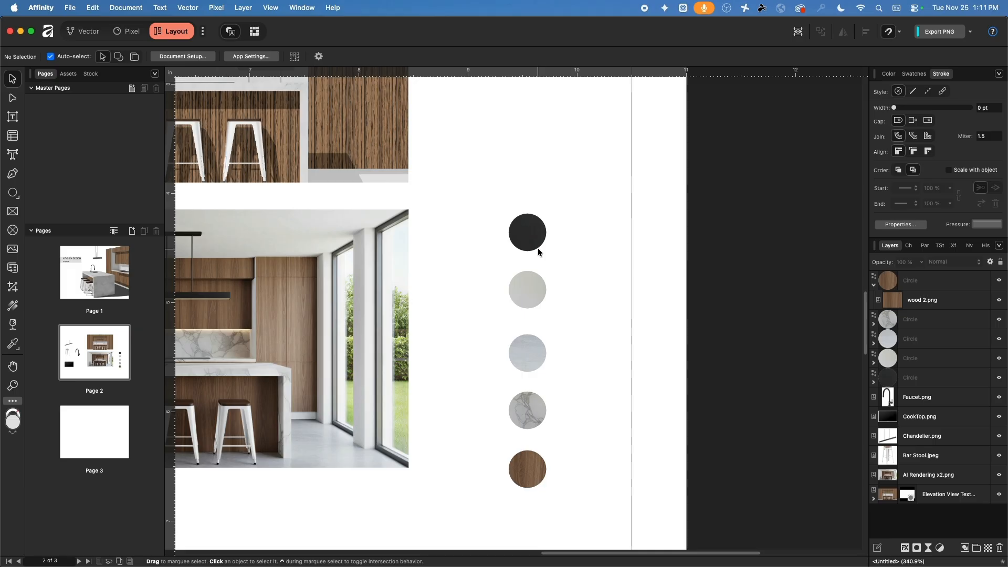
pyautogui.moveTo(893, 303); pyautogui.dragTo(921, 302)
pyautogui.click(603, 425)
# Move the circles toward the lower rendering, with metal level with its top edge, wood at its bottom edge and the other three between
pyautogui.moveTo(530, 240); pyautogui.dragTo(455, 236)
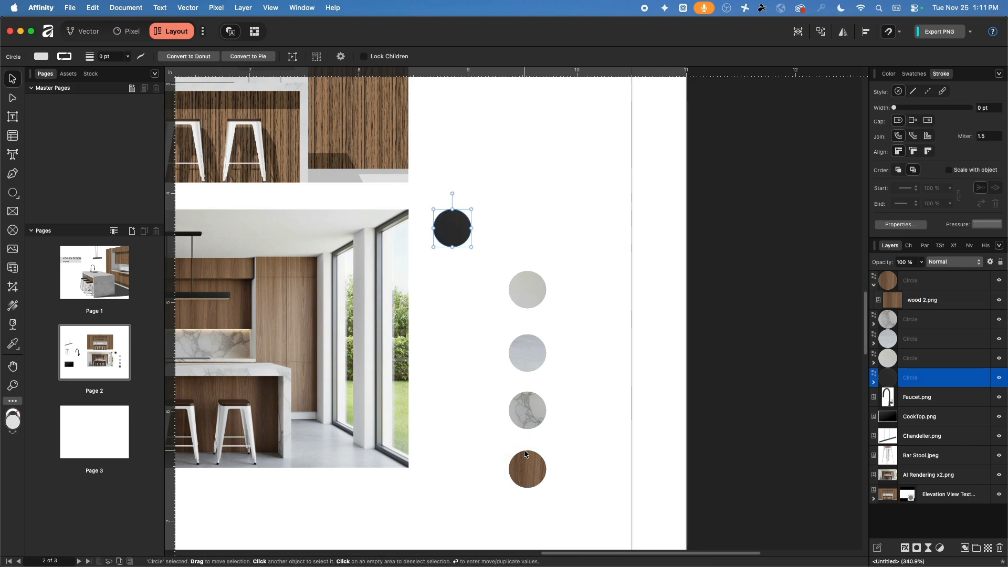
pyautogui.moveTo(527, 475); pyautogui.dragTo(452, 449)
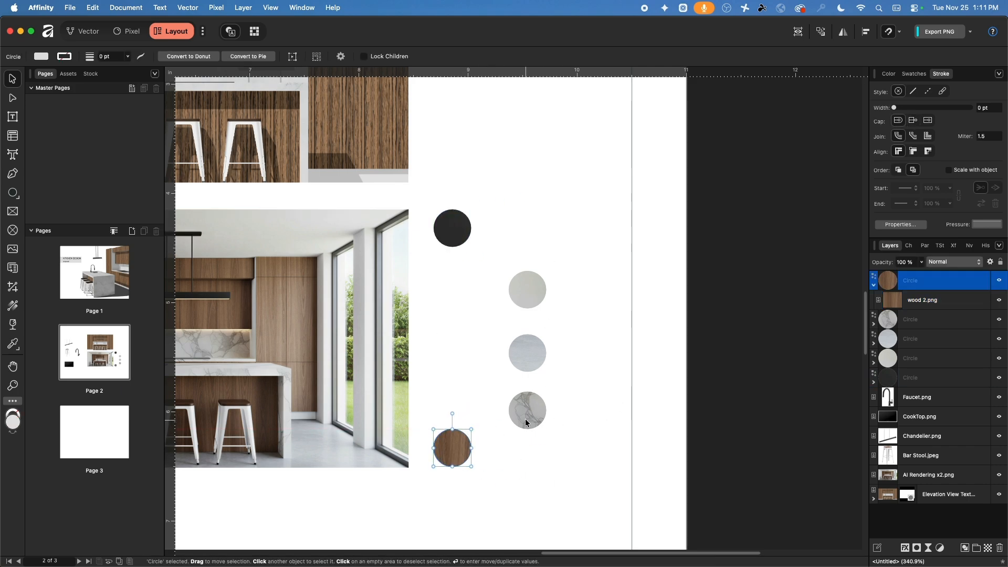
pyautogui.moveTo(601, 298); pyautogui.dragTo(528, 444)
pyautogui.moveTo(532, 289); pyautogui.dragTo(475, 281)
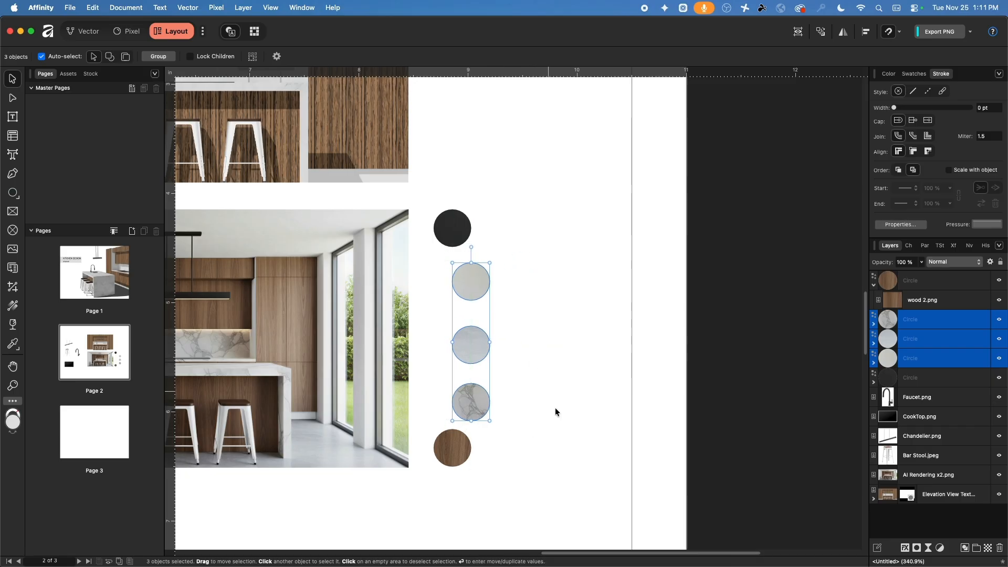
# Left-align the five material circles with even vertical spacing, and shift the column farther away from the lower rendering
pyautogui.moveTo(584, 470); pyautogui.dragTo(432, 206)
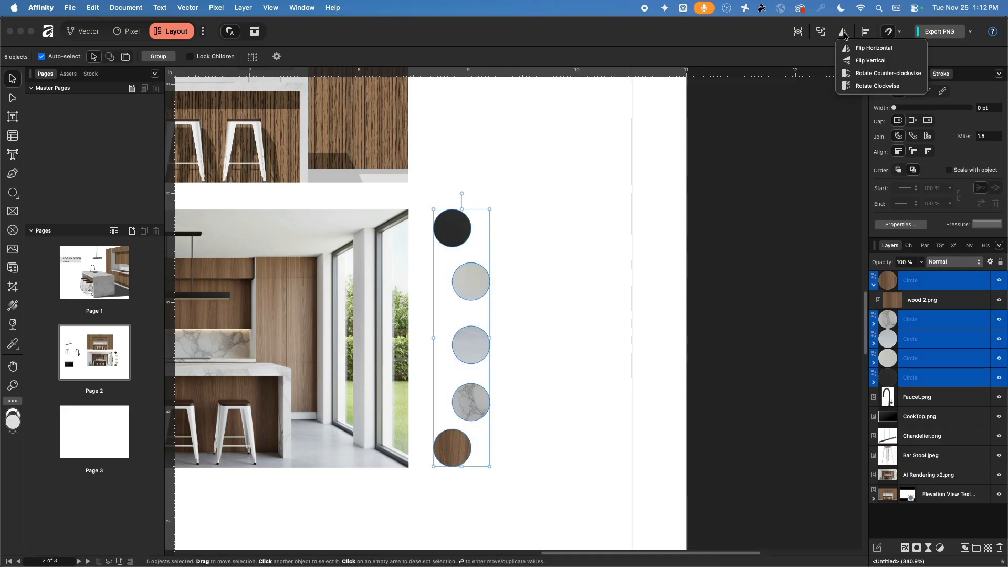
pyautogui.click(866, 32)
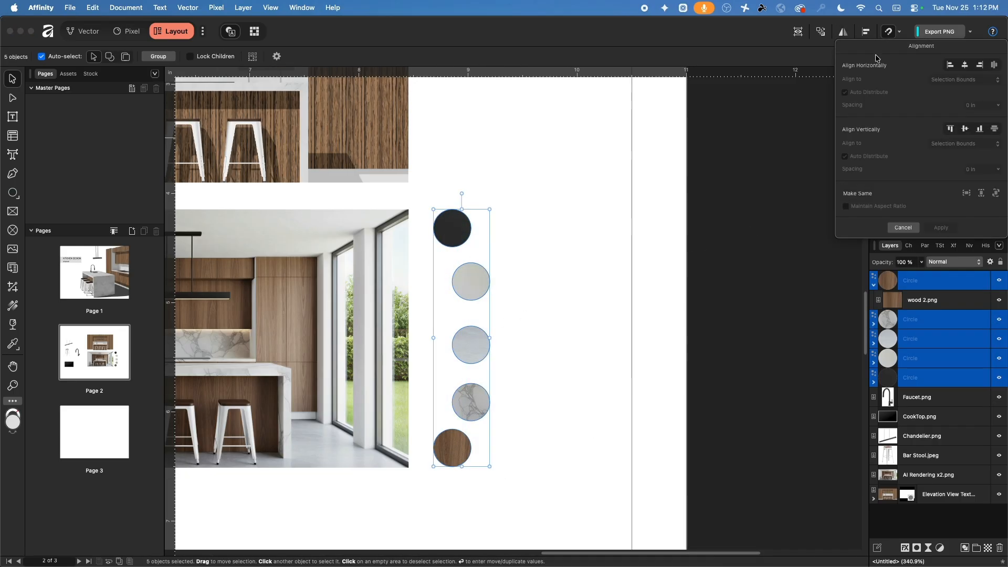
pyautogui.click(952, 65)
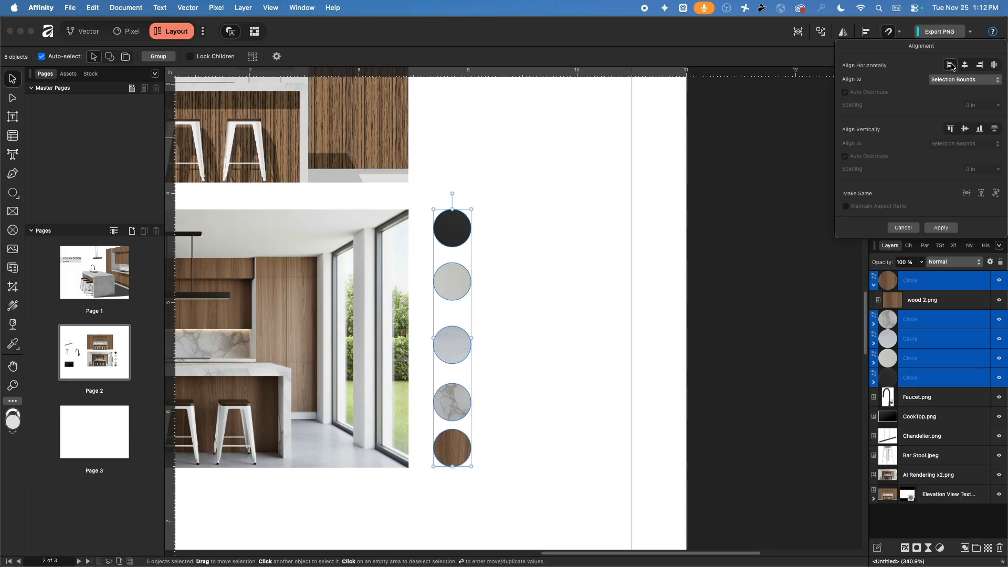
pyautogui.click(994, 129)
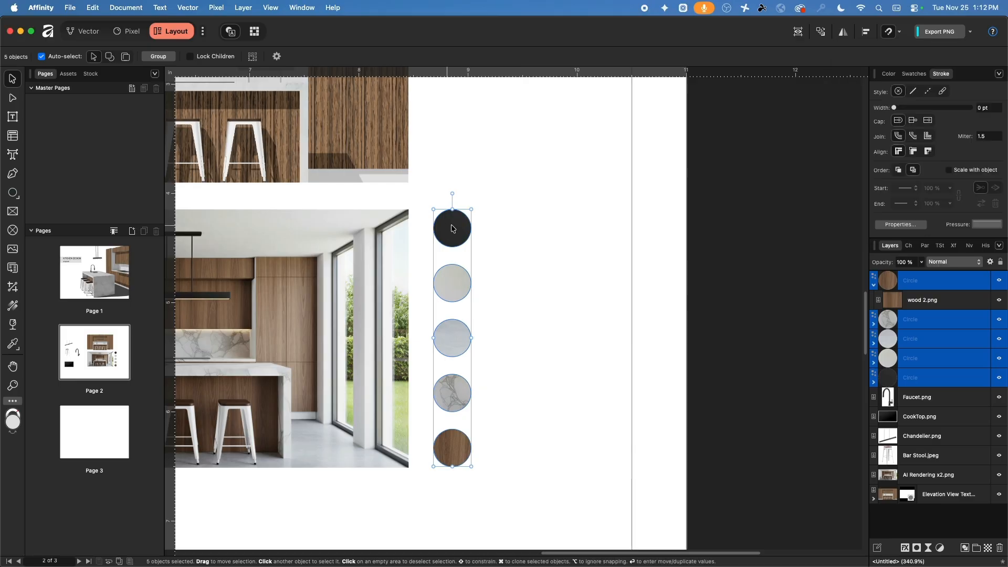
pyautogui.moveTo(452, 224); pyautogui.dragTo(551, 225)
pyautogui.click(480, 328)
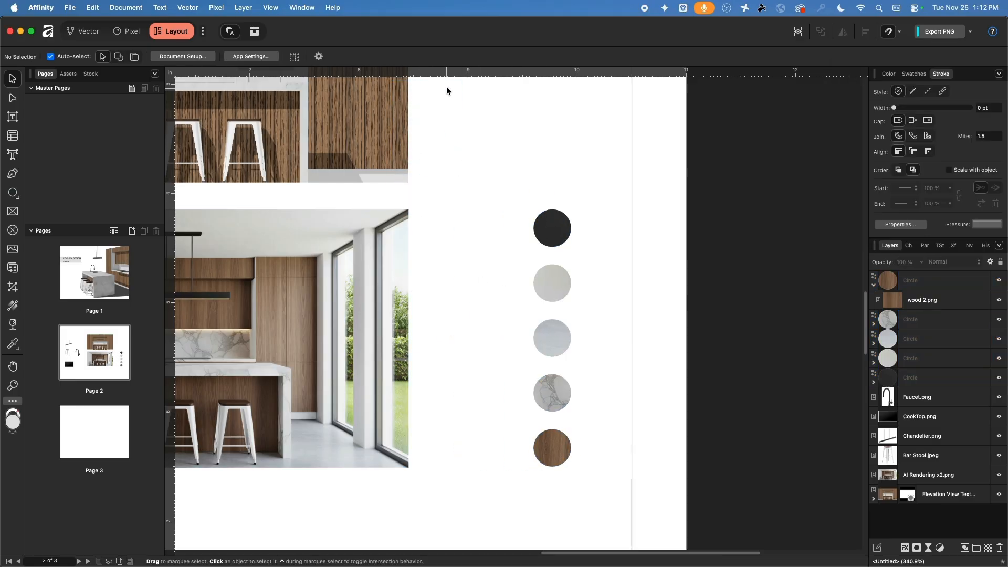
# Place a horizontal guide at the lower rendering's bottom edge and align the bottom of the wood circle to it
pyautogui.moveTo(446, 73); pyautogui.dragTo(429, 467)
pyautogui.moveTo(548, 452)
pyautogui.mouseDown()
pyautogui.moveTo(547, 444)
pyautogui.moveTo(548, 454)
pyautogui.mouseUp()
pyautogui.click(471, 400)
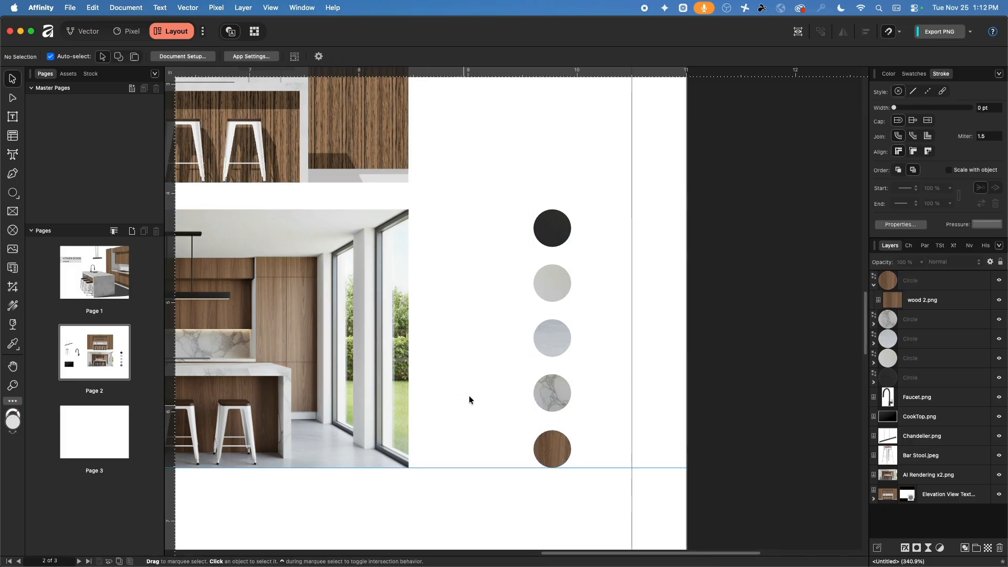
# Distribute the five material circles evenly in the vertical direction again and clear the horizontal guide
pyautogui.moveTo(493, 164); pyautogui.dragTo(574, 475)
pyautogui.click(902, 32)
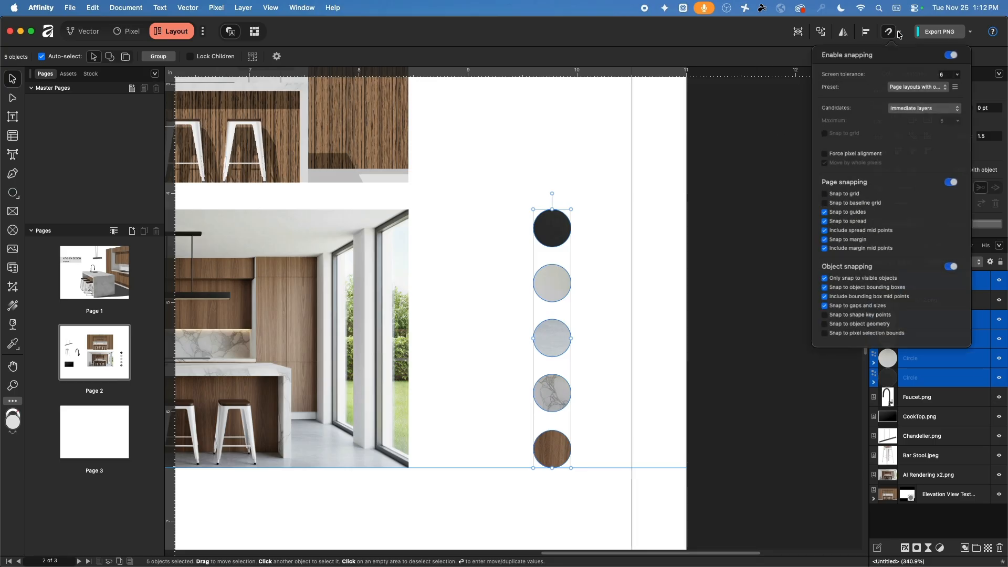
pyautogui.click(867, 32)
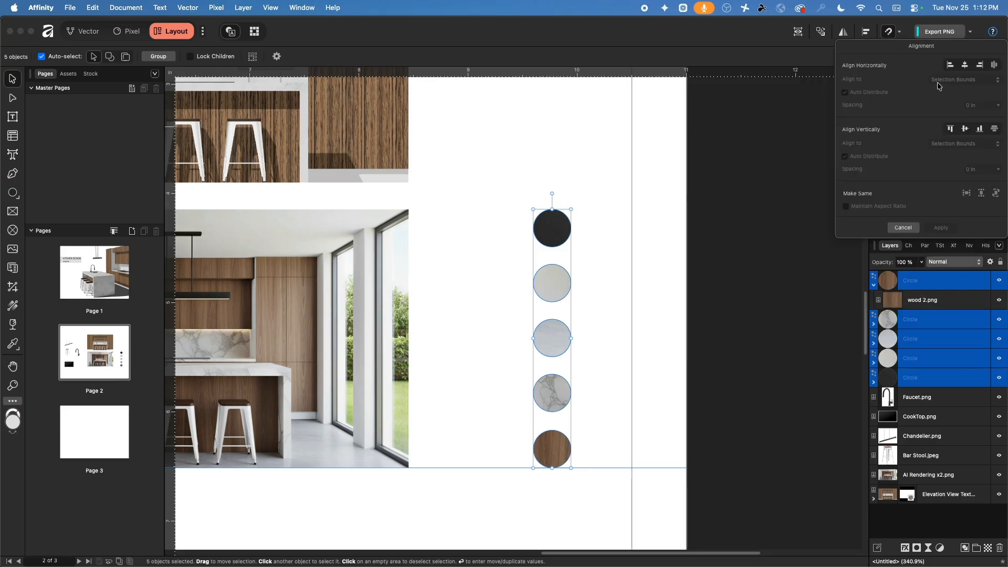
pyautogui.click(995, 129)
pyautogui.click(498, 483)
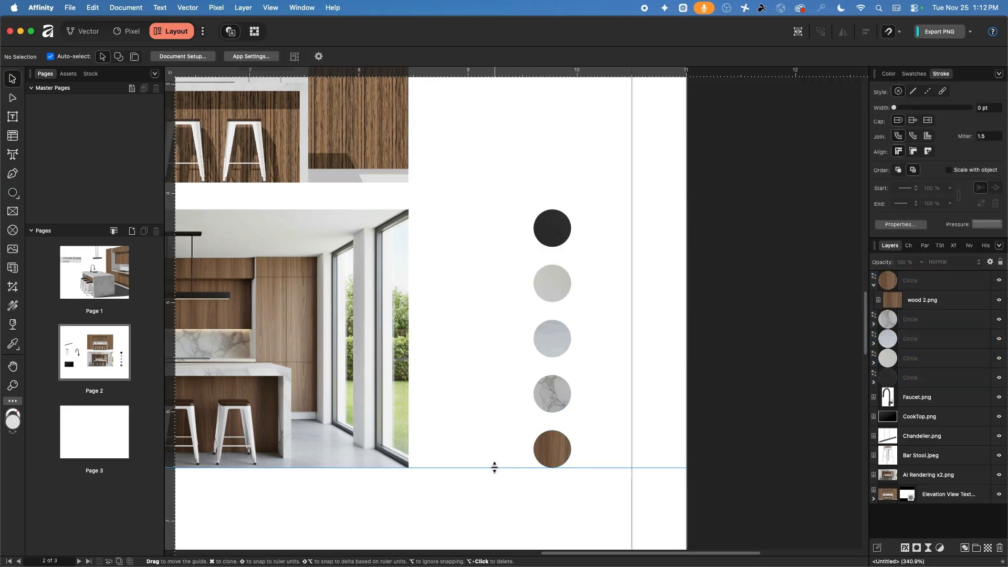
pyautogui.rightClick(494, 467)
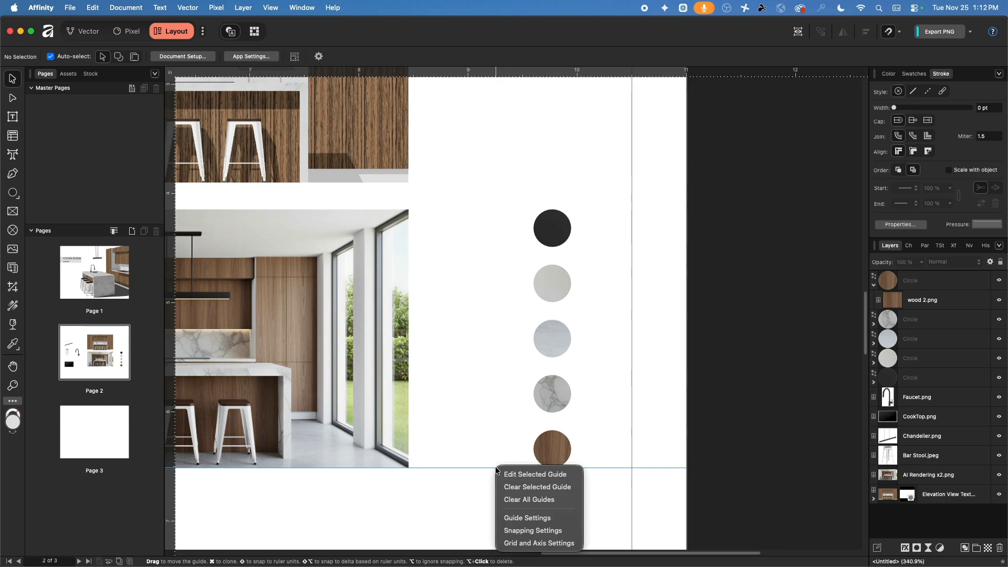
pyautogui.click(515, 487)
# Move the lower rendering and the material circles down together to widen the gap below the elevation image
pyautogui.keyDown('ctrl'); pyautogui.scroll(-6, 448, 393); pyautogui.keyUp('ctrl')
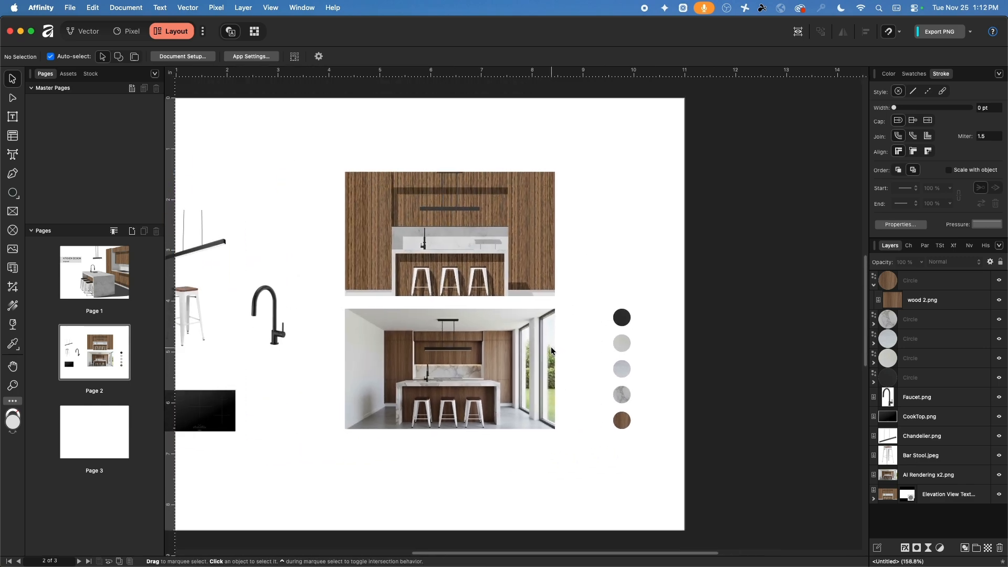
pyautogui.moveTo(628, 461); pyautogui.dragTo(400, 348)
pyautogui.click(277, 409)
pyautogui.moveTo(295, 407); pyautogui.dragTo(416, 410, button='middle')
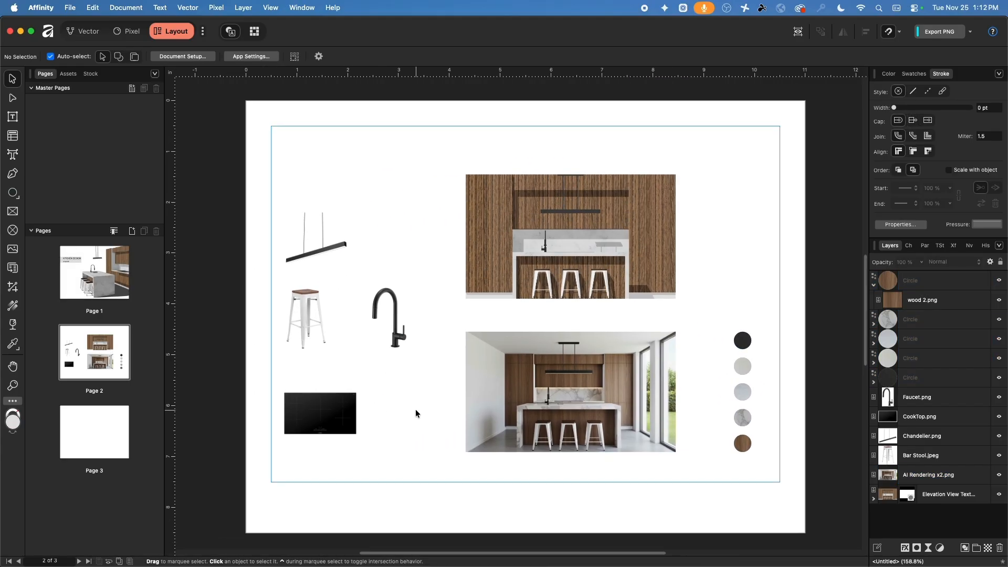
# Move the chandelier and faucet images upward, and scale the four fixture images down together
pyautogui.moveTo(326, 260); pyautogui.dragTo(299, 197)
pyautogui.moveTo(395, 322); pyautogui.dragTo(369, 282)
pyautogui.moveTo(390, 455); pyautogui.dragTo(274, 172)
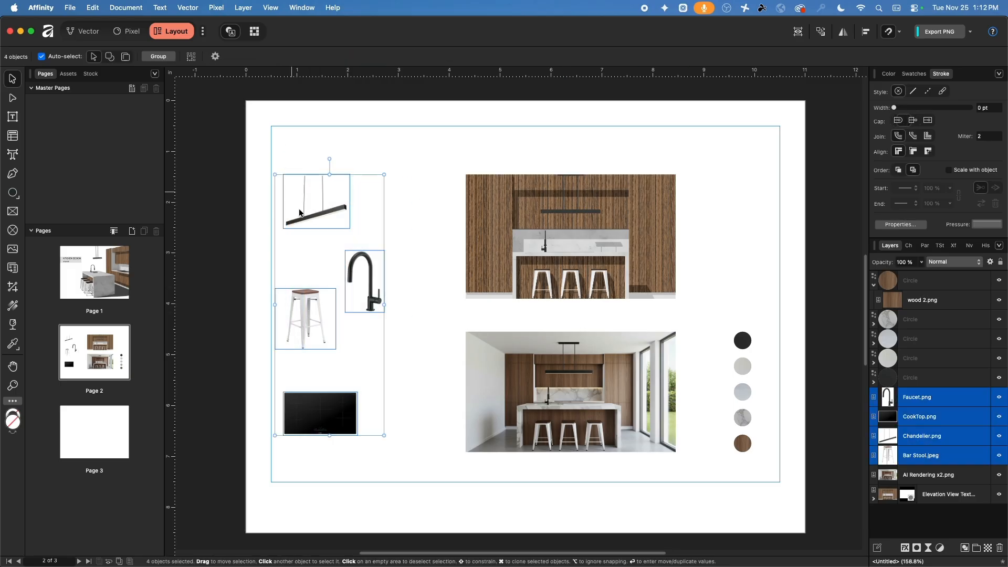
pyautogui.moveTo(384, 437); pyautogui.dragTo(324, 313)
pyautogui.click(336, 363)
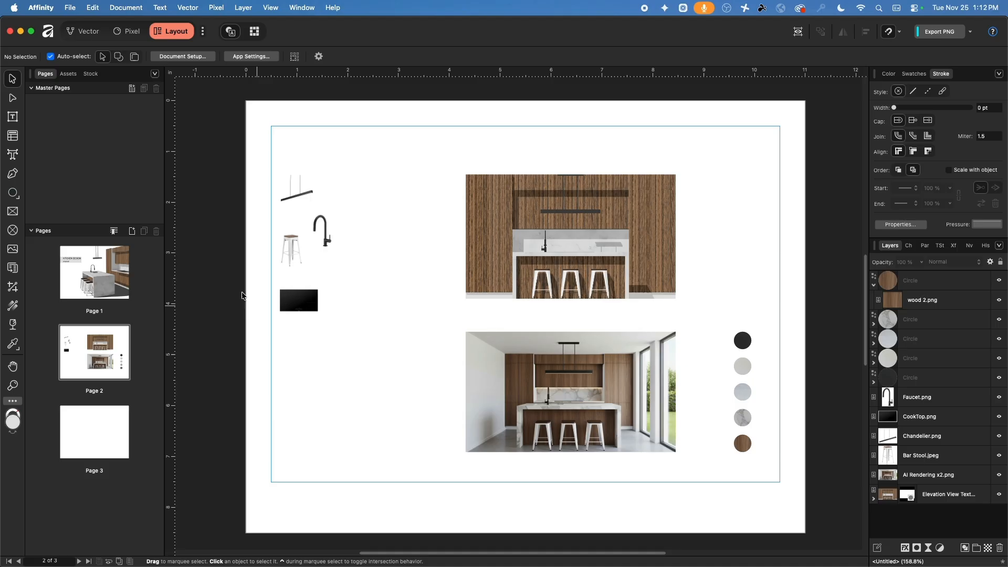
# Draw a text frame about 3 in wide and 2.1 in high below the cooktop image
pyautogui.click(12, 116)
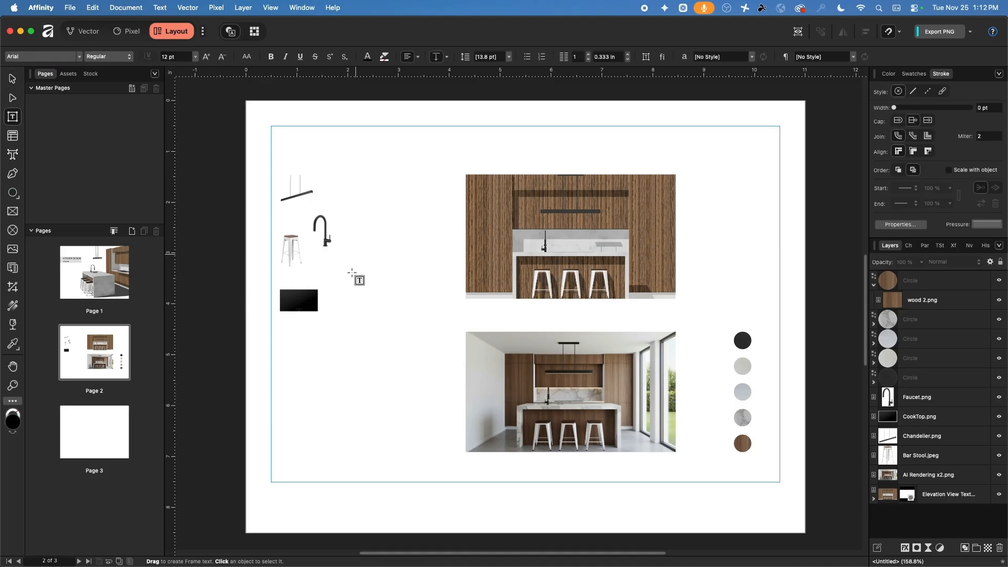
pyautogui.moveTo(258, 350); pyautogui.dragTo(411, 456)
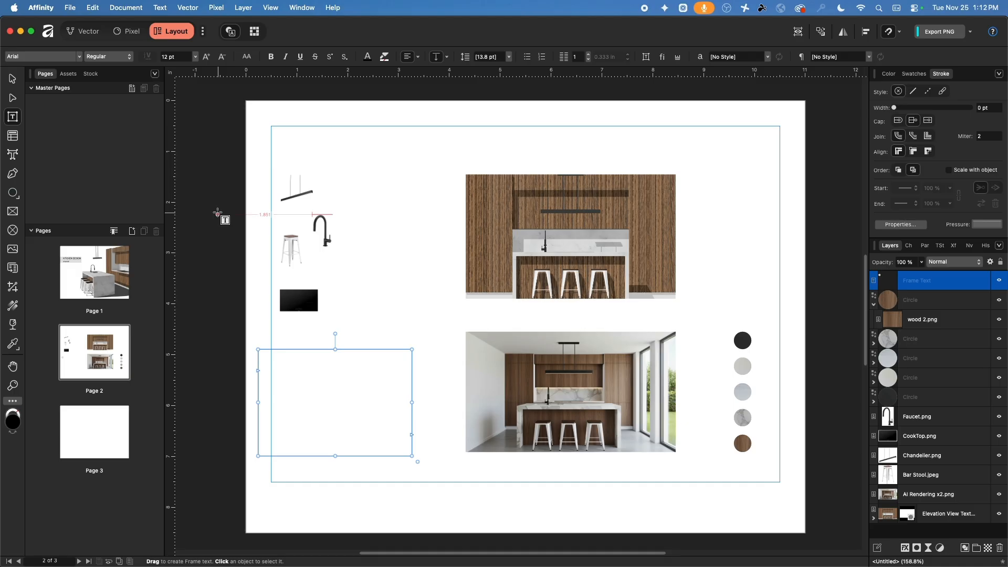
# Copy the entire contents of the Text document in the Kitchen Presenation Project folder and paste them into the frame below the cooktop image
pyautogui.press('super+Tab')
pyautogui.press('super+Tab')
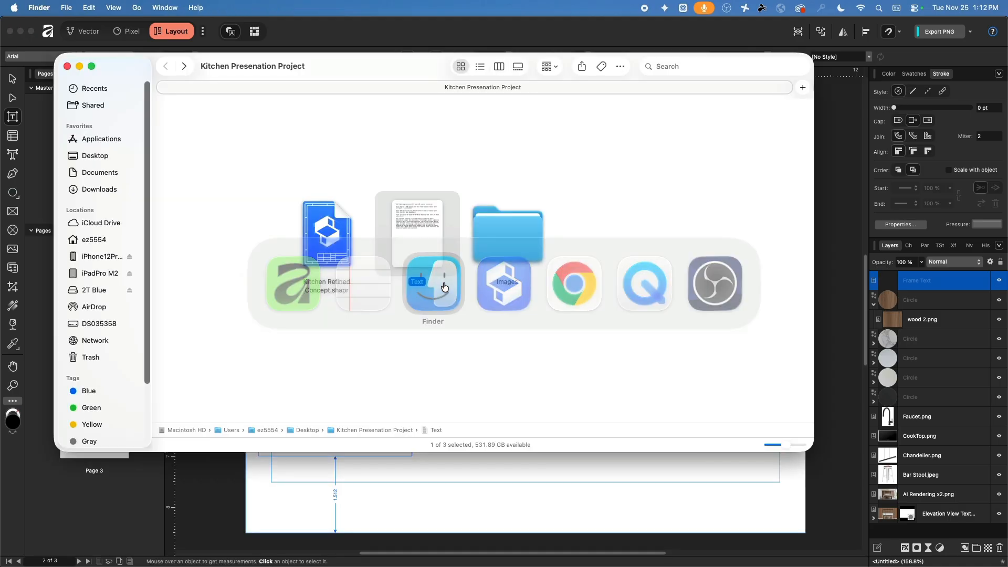
pyautogui.doubleClick(402, 219)
pyautogui.press('super+a')
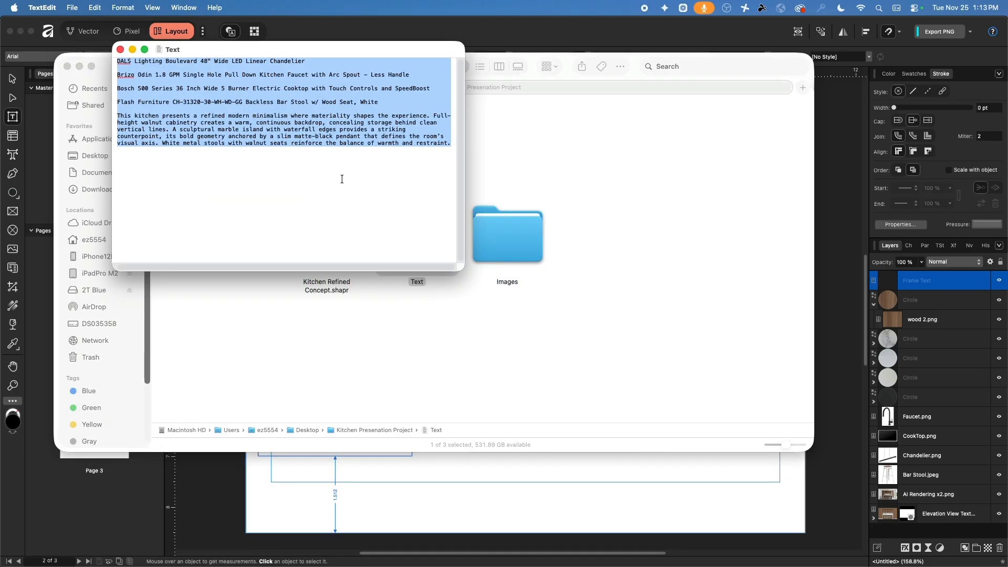
pyautogui.press('super+c')
pyautogui.click(336, 460)
pyautogui.click(297, 385)
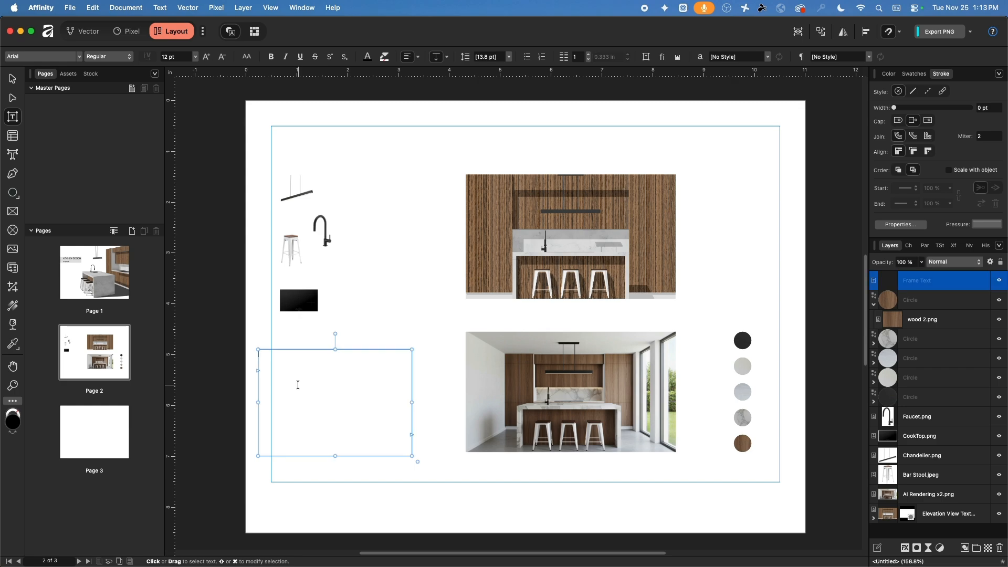
pyautogui.press('super+v')
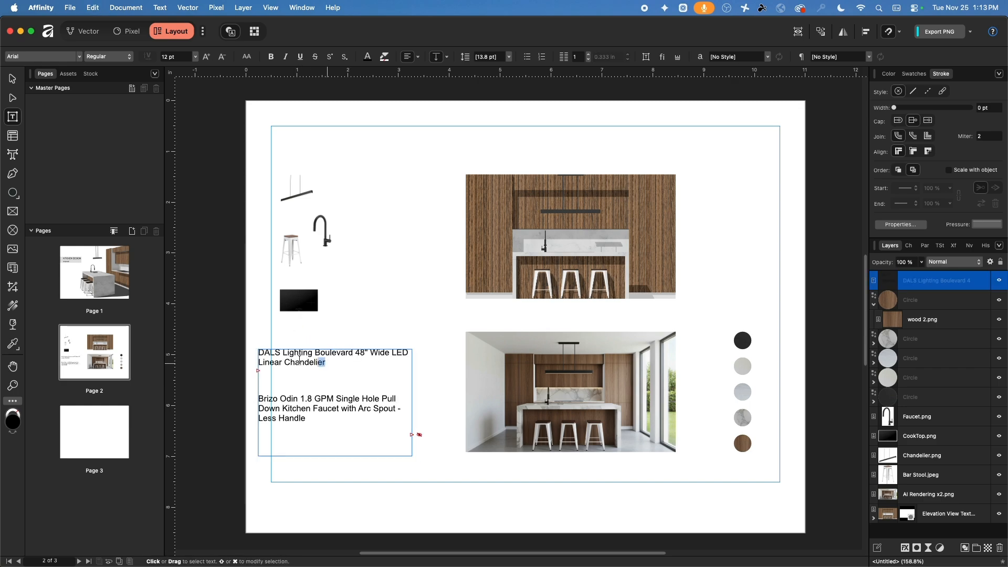
# Try to move the chandelier description into its own text frame and shrink that frame beside the chandelier image
pyautogui.moveTo(327, 362); pyautogui.dragTo(225, 345)
pyautogui.press('super+x')
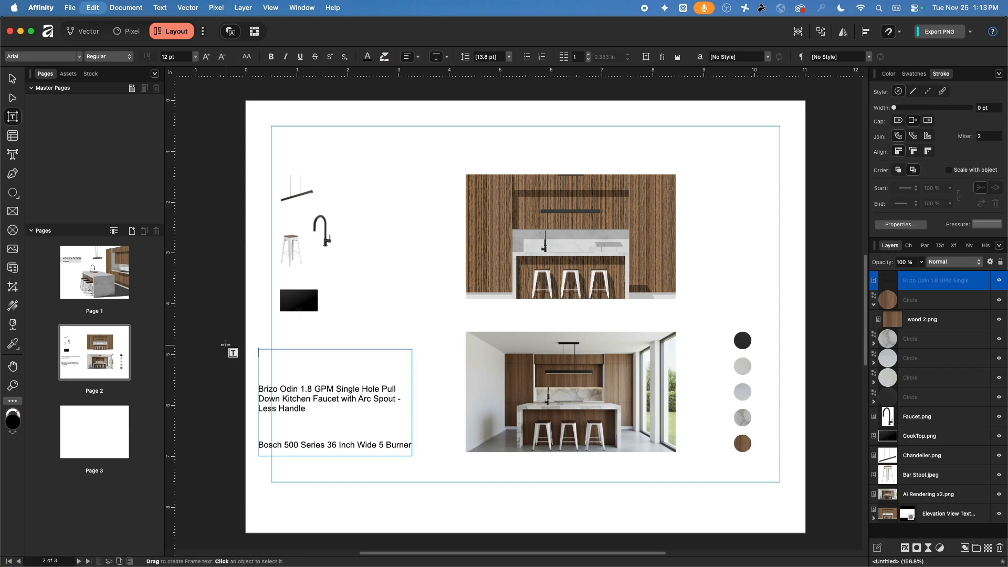
pyautogui.click(13, 79)
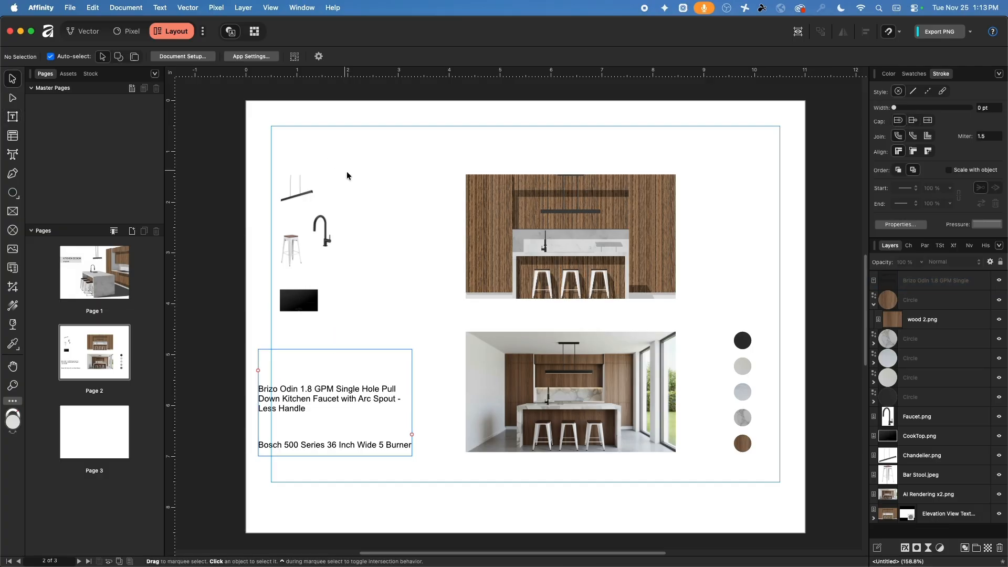
pyautogui.press('super+v')
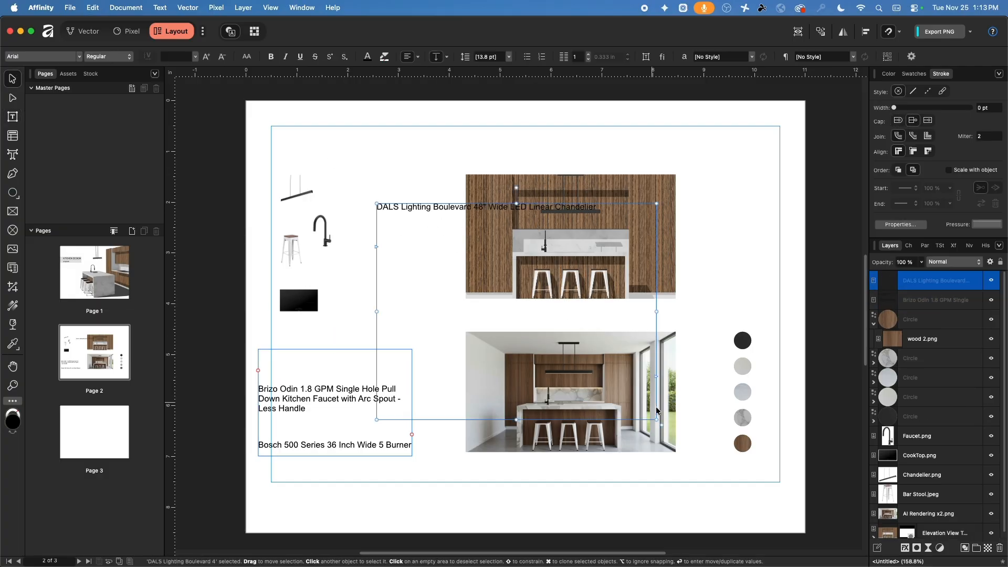
pyautogui.moveTo(517, 421); pyautogui.dragTo(476, 218)
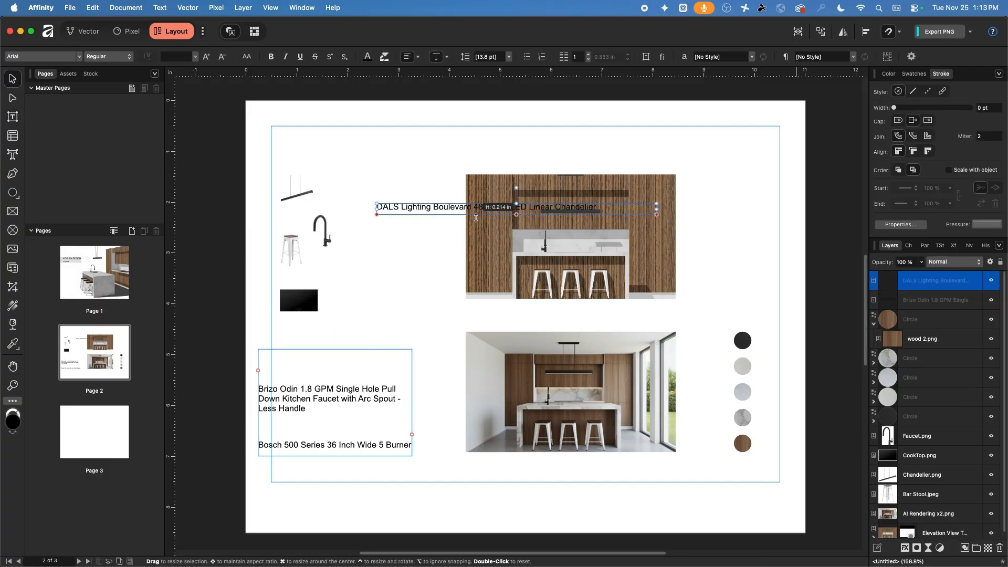
pyautogui.moveTo(657, 208); pyautogui.dragTo(450, 208)
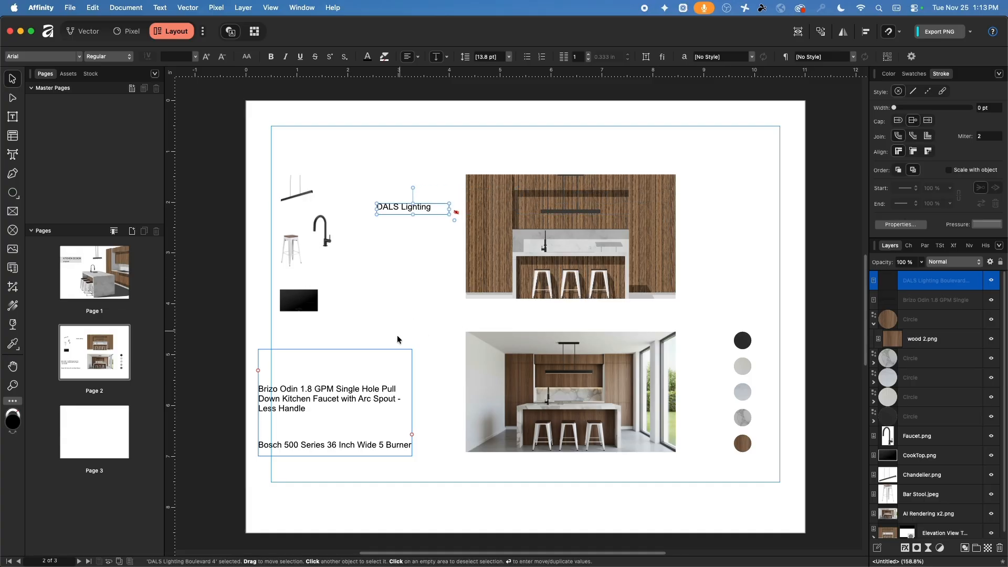
# Move the text frame beside the fixture images, level with the elevation image's upper edge, and lengthen it to about 6.8 in high
pyautogui.click(334, 398)
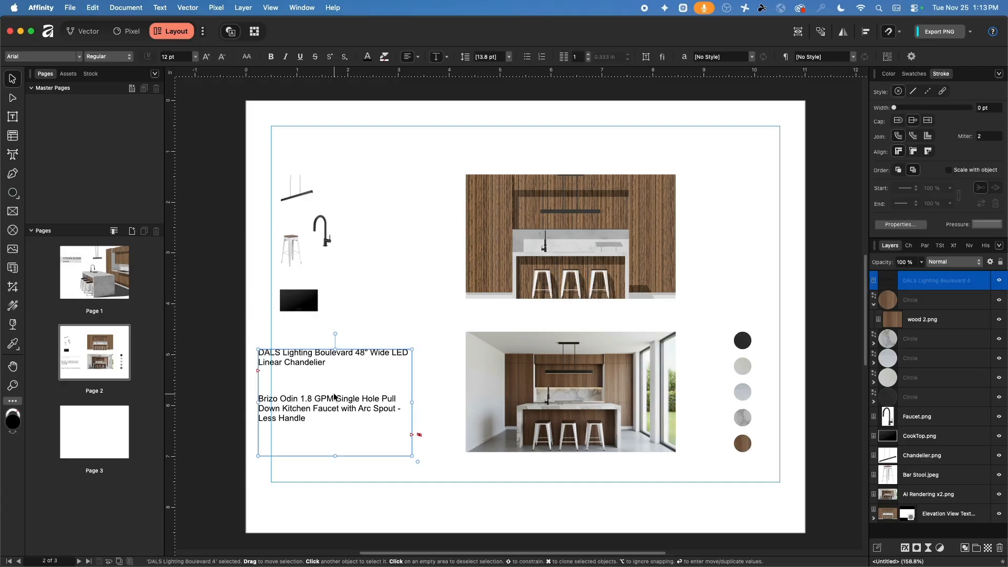
pyautogui.moveTo(310, 363); pyautogui.dragTo(383, 186)
pyautogui.moveTo(415, 279); pyautogui.dragTo(422, 522)
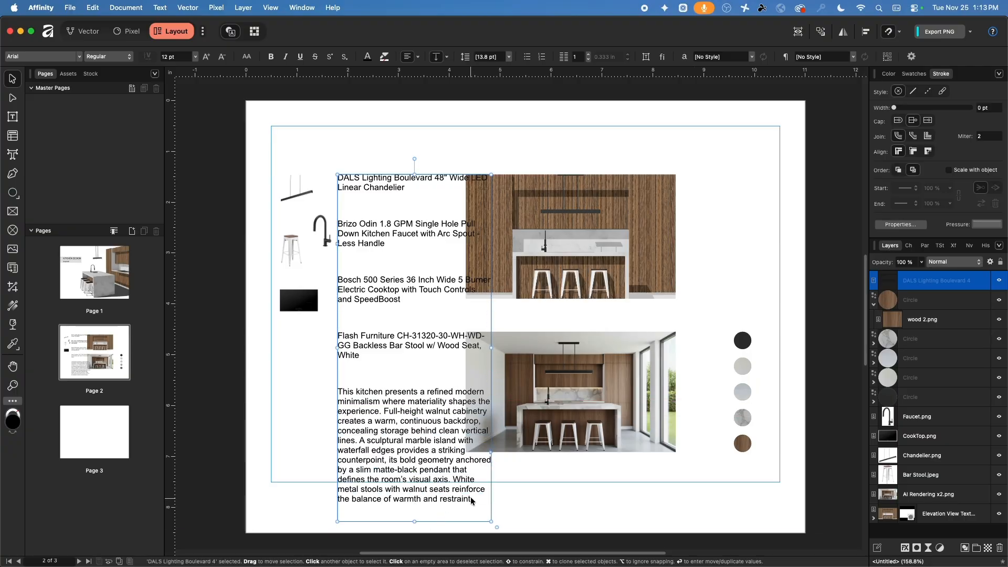
# Cut the closing paragraph describing the kitchen's refined modern minimalism out of the fixture text
pyautogui.doubleClick(474, 500)
pyautogui.moveTo(474, 500); pyautogui.dragTo(316, 390)
pyautogui.press('BackSpace')
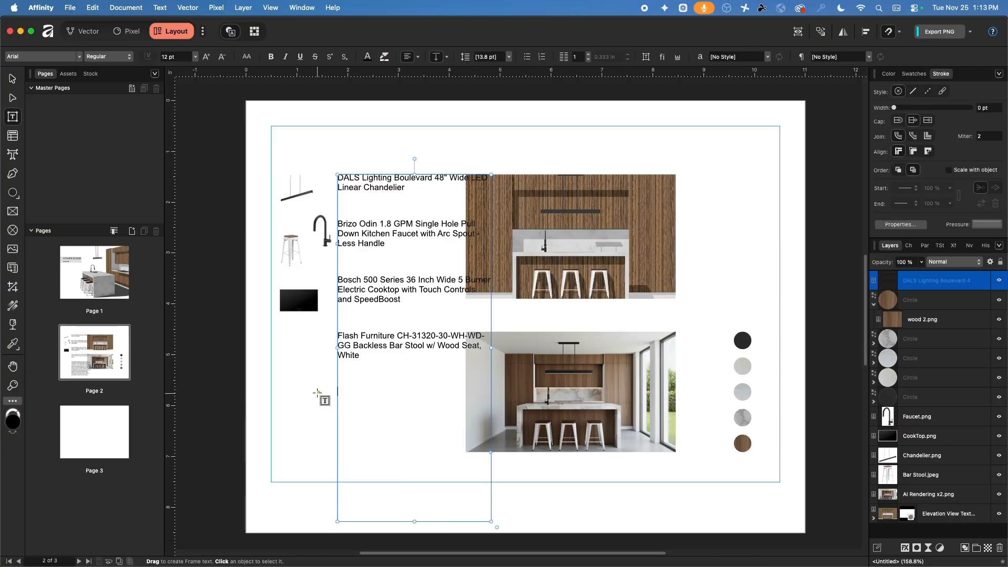
pyautogui.press('Escape')
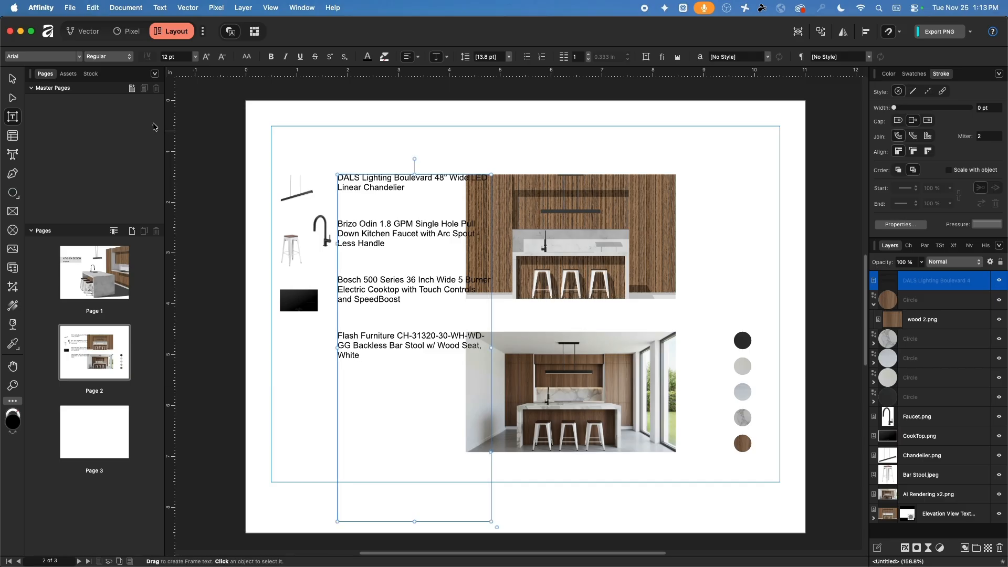
# Draw a text frame about 0.7 in wide and 1.2 in high to the right of the elevation image and paste the kitchen description into it
pyautogui.click(16, 79)
pyautogui.click(12, 115)
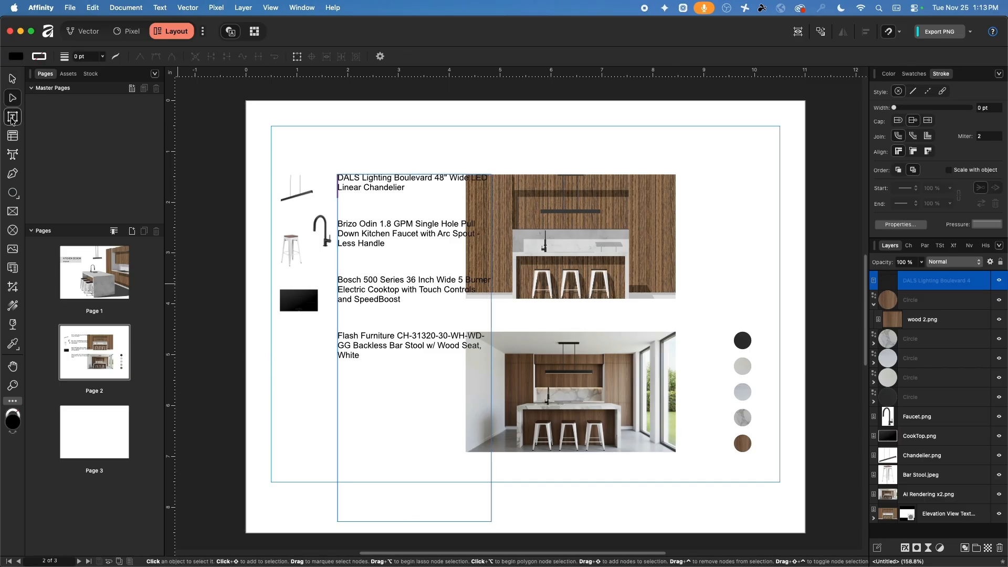
pyautogui.click(712, 178)
pyautogui.moveTo(698, 149); pyautogui.dragTo(734, 209)
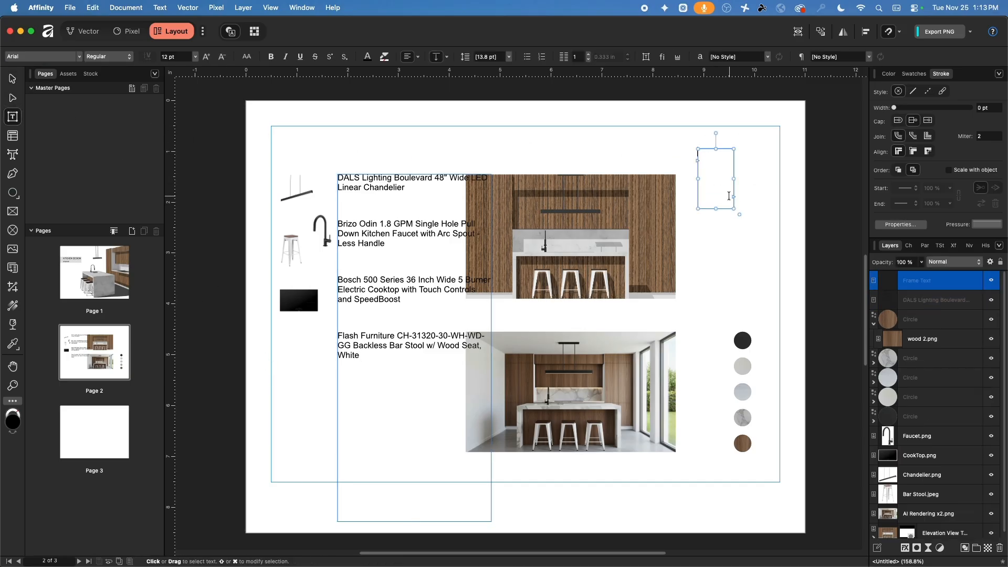
pyautogui.press('super+v')
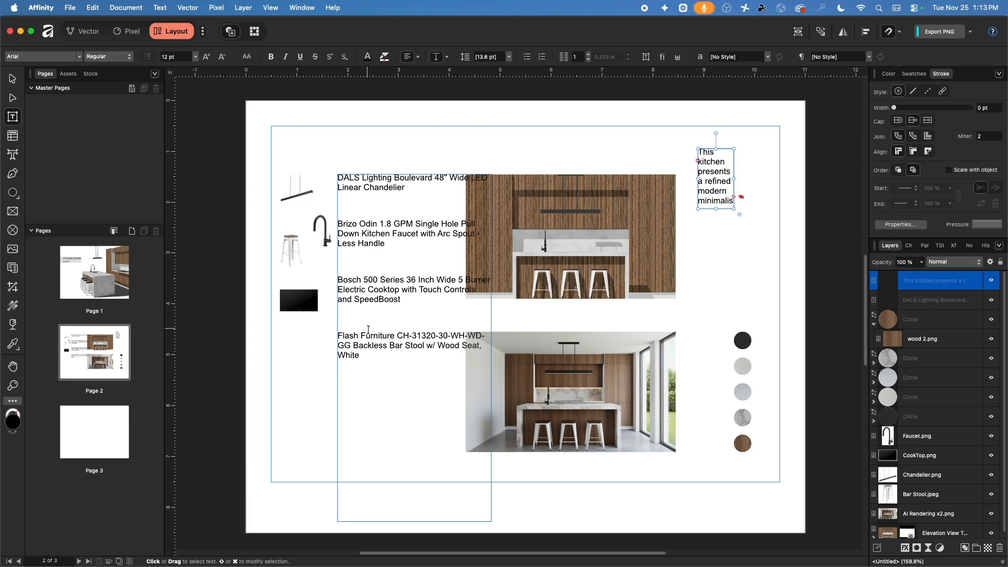
# Set all the fixture description text to 10 pt
pyautogui.click(12, 79)
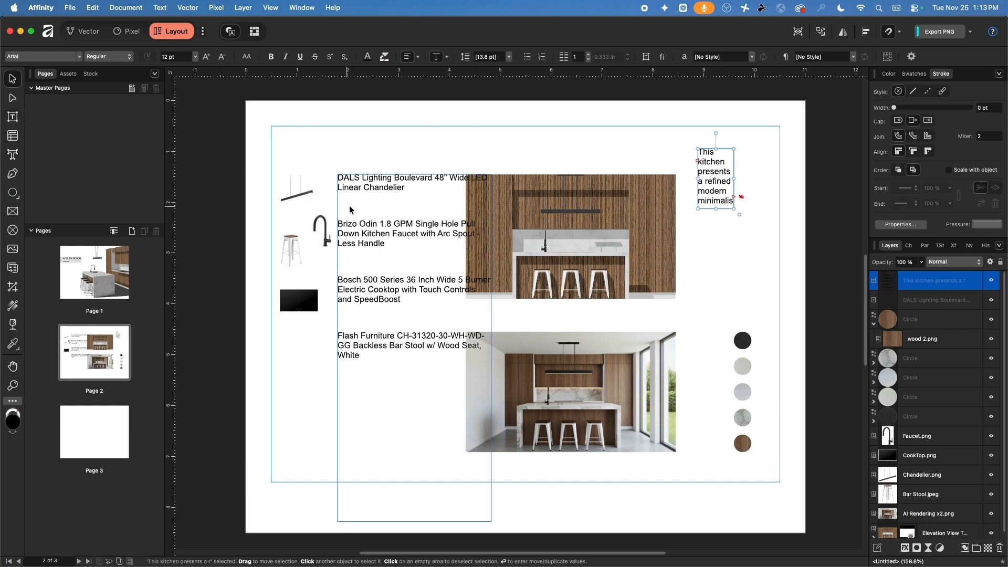
pyautogui.click(378, 190)
pyautogui.doubleClick(377, 190)
pyautogui.press('super+a')
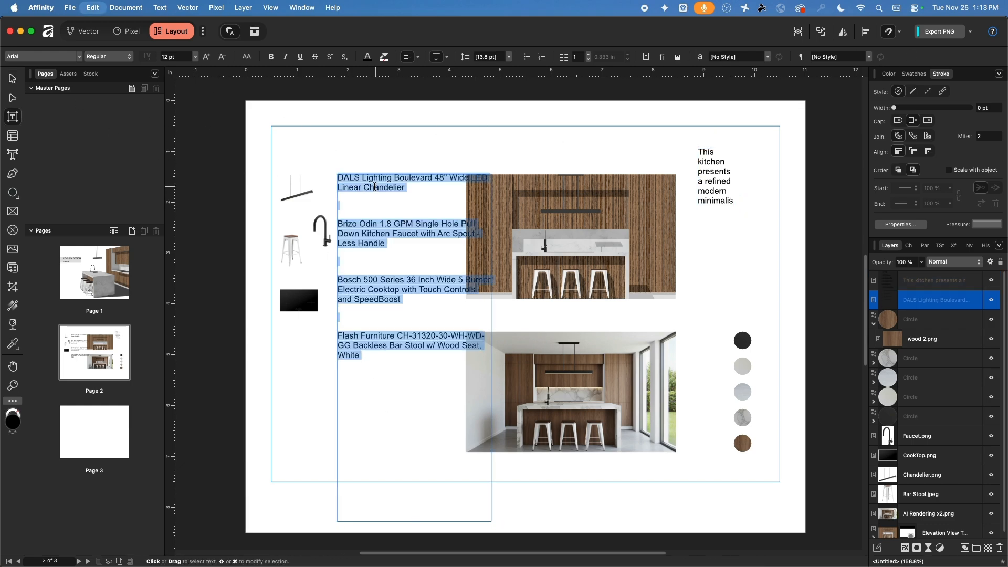
pyautogui.click(195, 56)
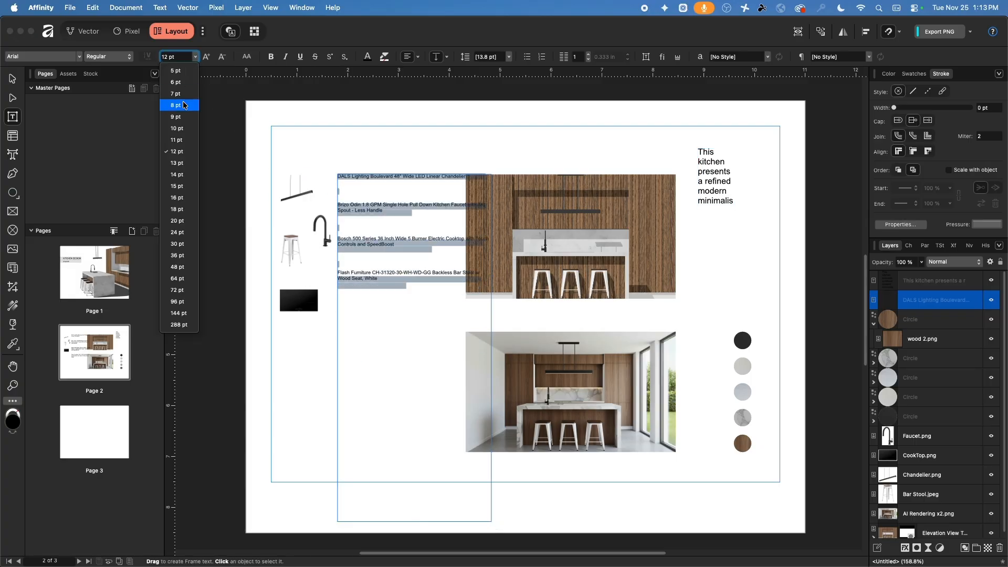
pyautogui.click(179, 128)
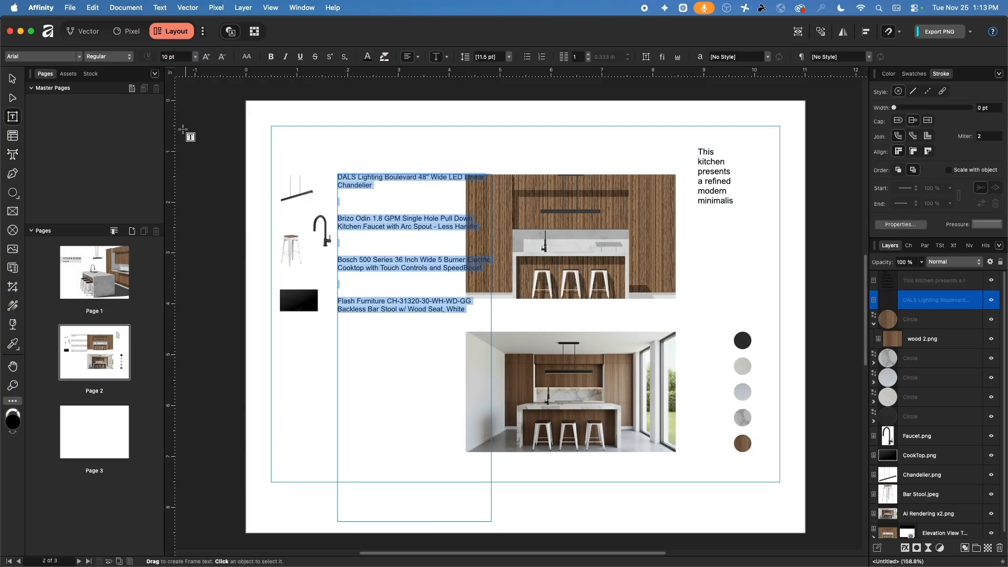
# Make the names DALS and Brizo Odin bold in the chandelier and faucet descriptions
pyautogui.click(352, 178)
pyautogui.scroll(3, 375, 220)
pyautogui.keyDown('super'); pyautogui.scroll(3, 375, 220); pyautogui.keyUp('super')
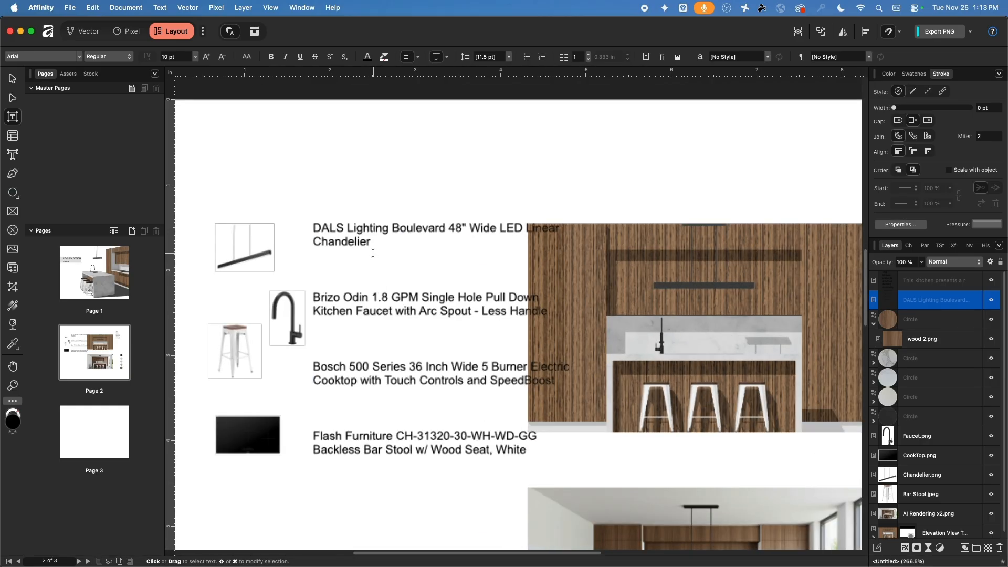
pyautogui.doubleClick(345, 228)
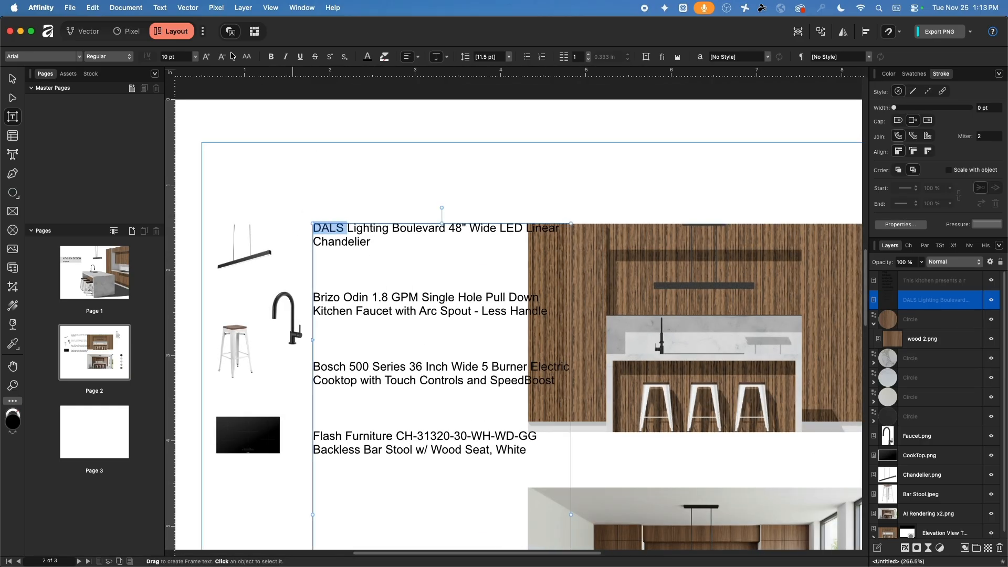
pyautogui.click(271, 56)
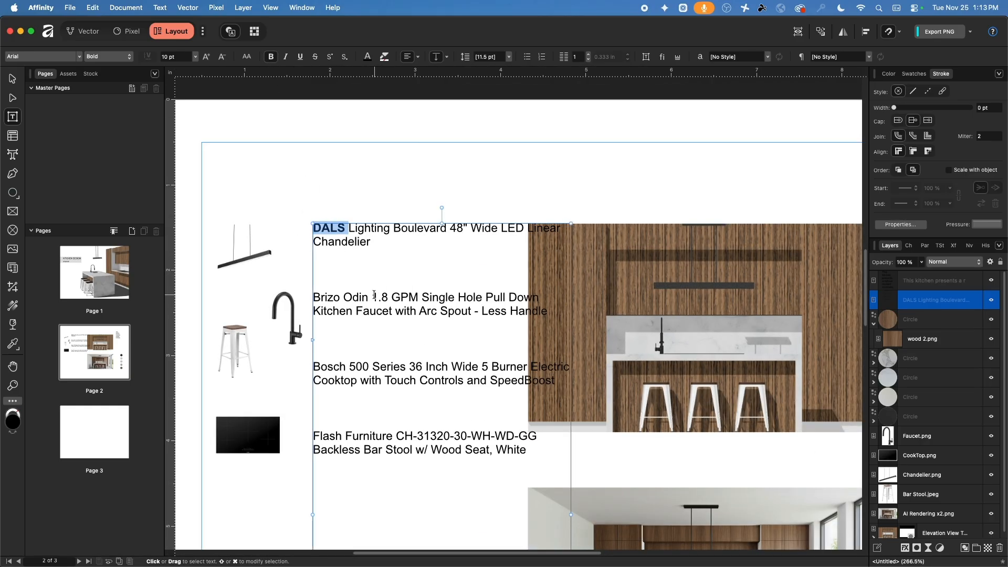
pyautogui.moveTo(374, 298); pyautogui.dragTo(313, 298)
pyautogui.click(271, 57)
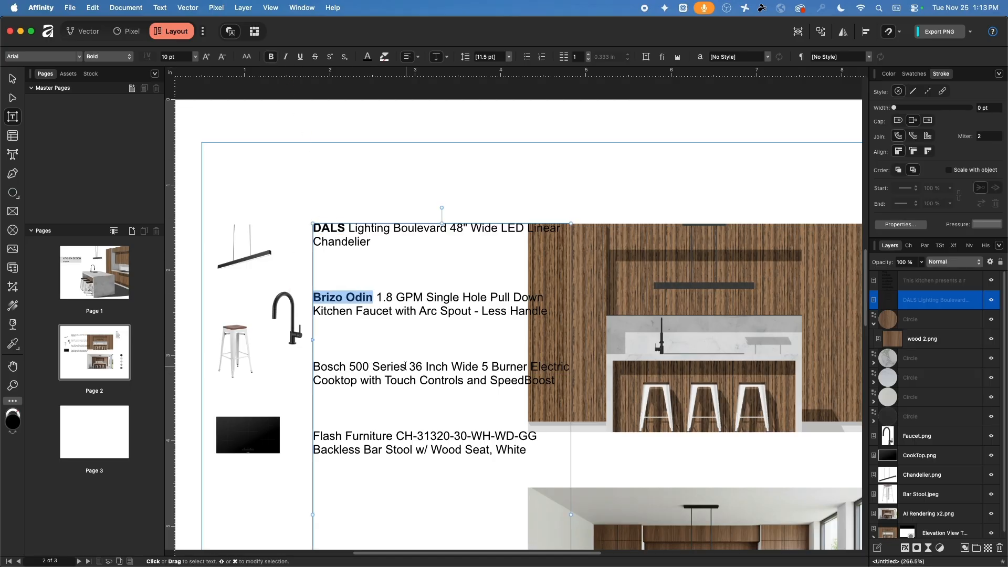
# Make the brand names Bosch and Flash Furniture bold in the cooktop and bar stool descriptions
pyautogui.moveTo(406, 367); pyautogui.dragTo(313, 366)
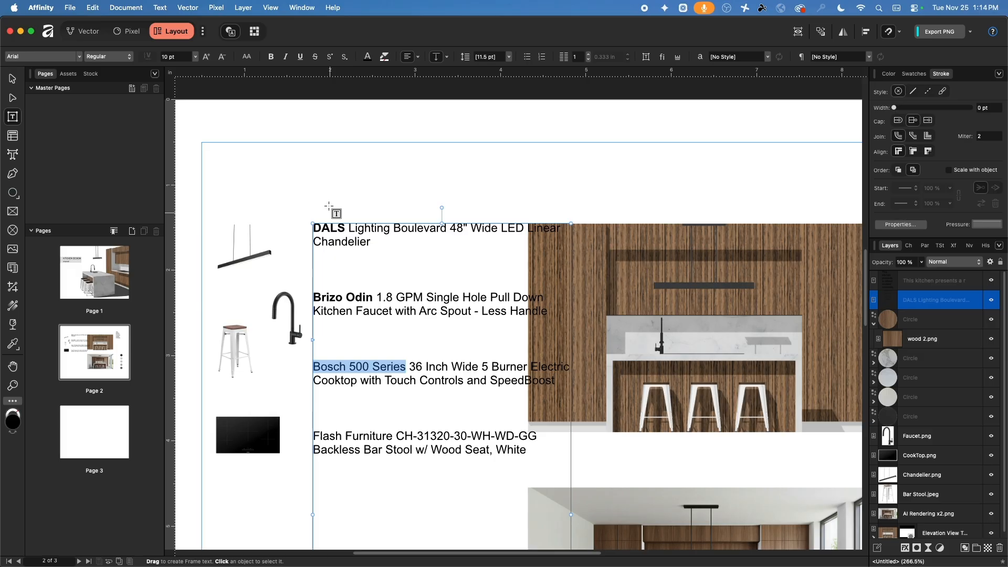
pyautogui.doubleClick(323, 371)
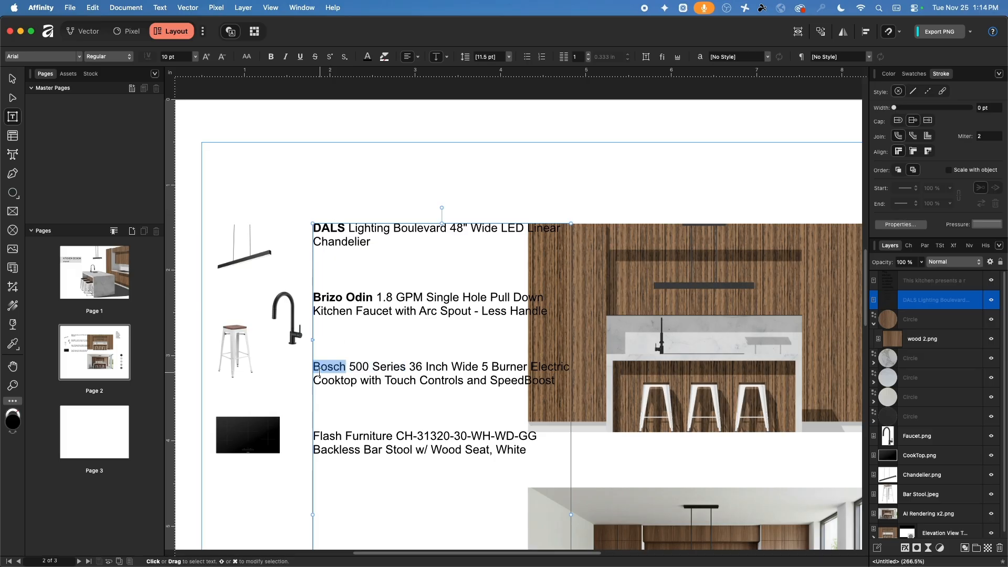
pyautogui.click(270, 57)
pyautogui.moveTo(392, 448); pyautogui.dragTo(314, 449)
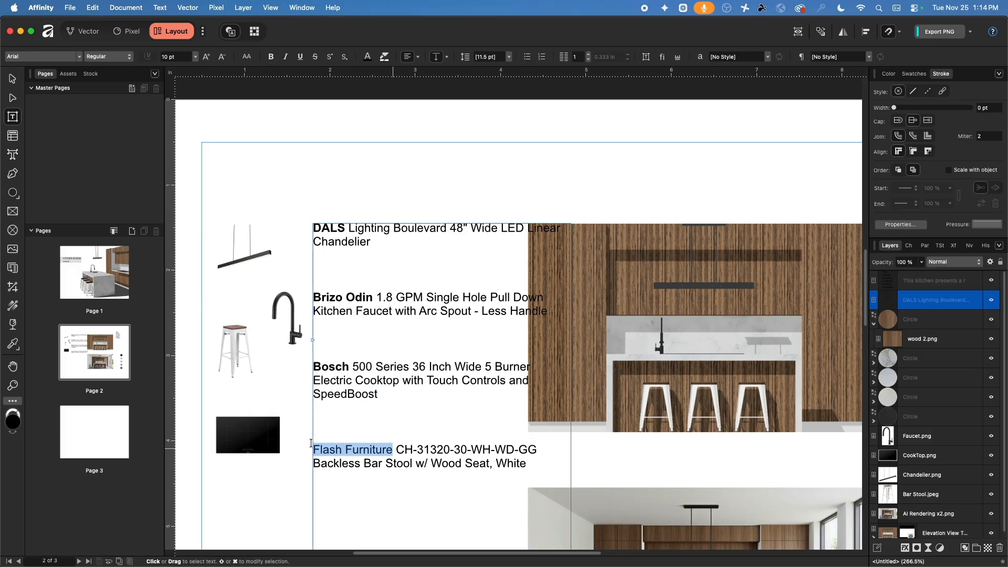
pyautogui.click(271, 56)
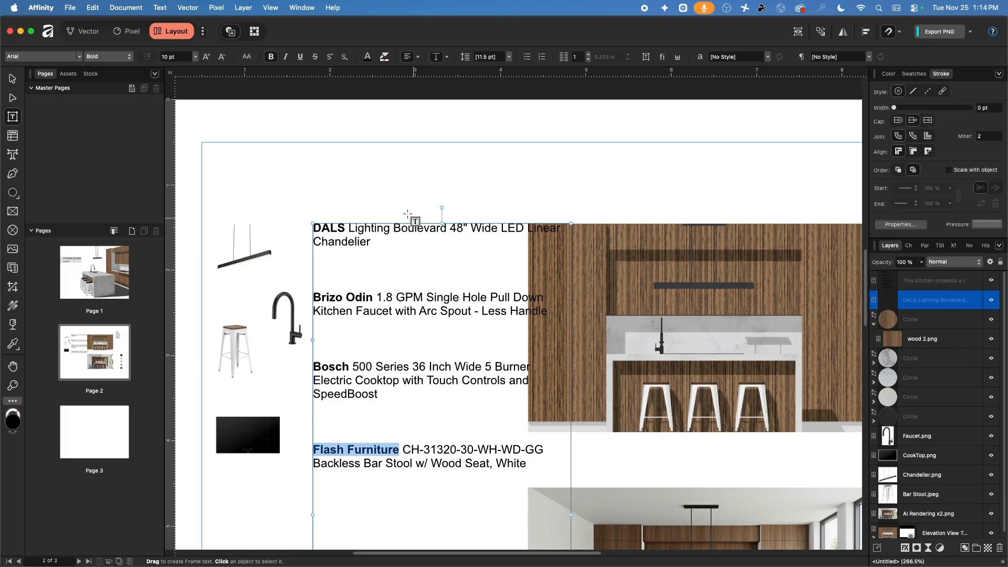
pyautogui.press('Escape')
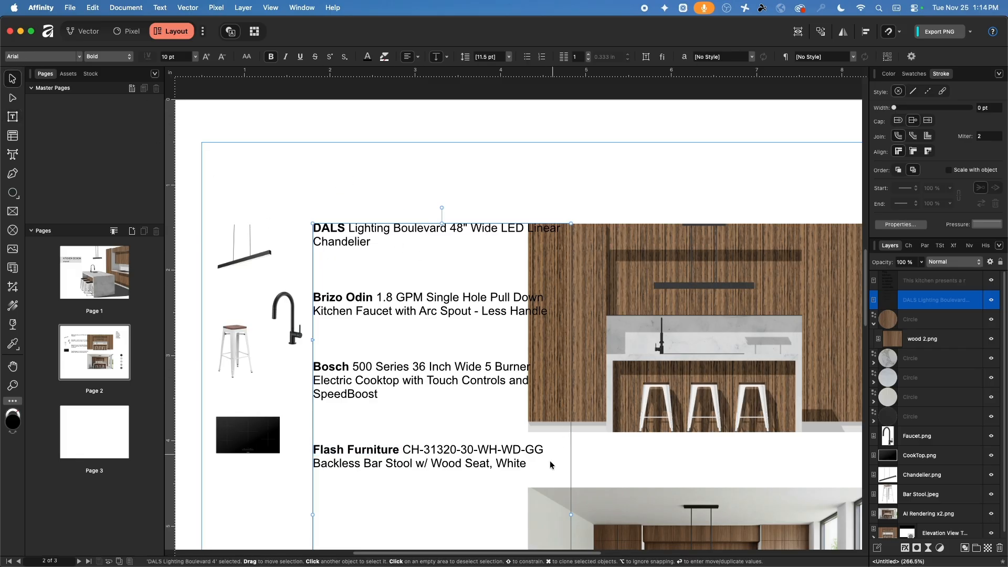
# Resize the fixture text frame to about 2.3 in wide and 3.4 in high so it clears the elevation image
pyautogui.moveTo(571, 513); pyautogui.dragTo(520, 504)
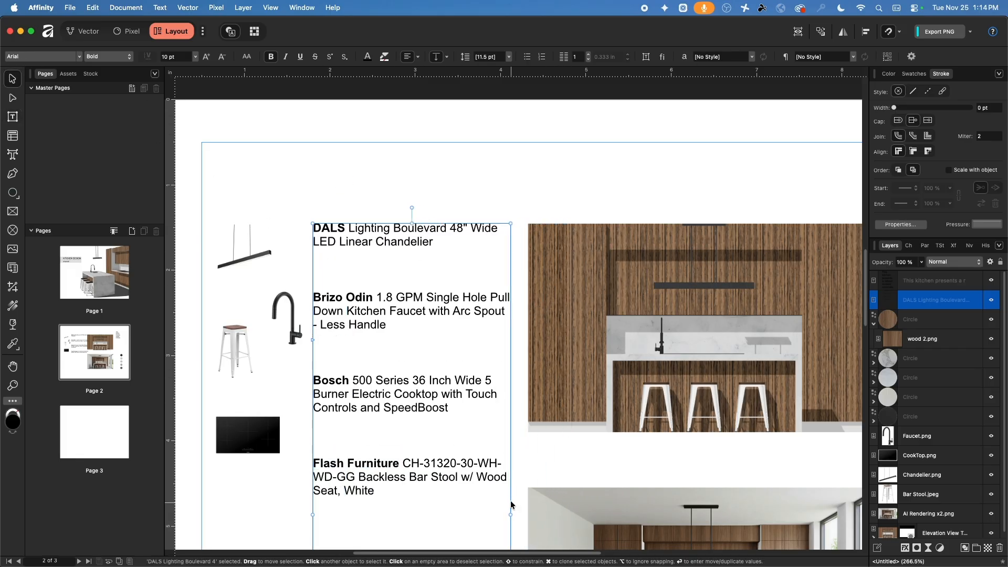
pyautogui.scroll(-8, 515, 504)
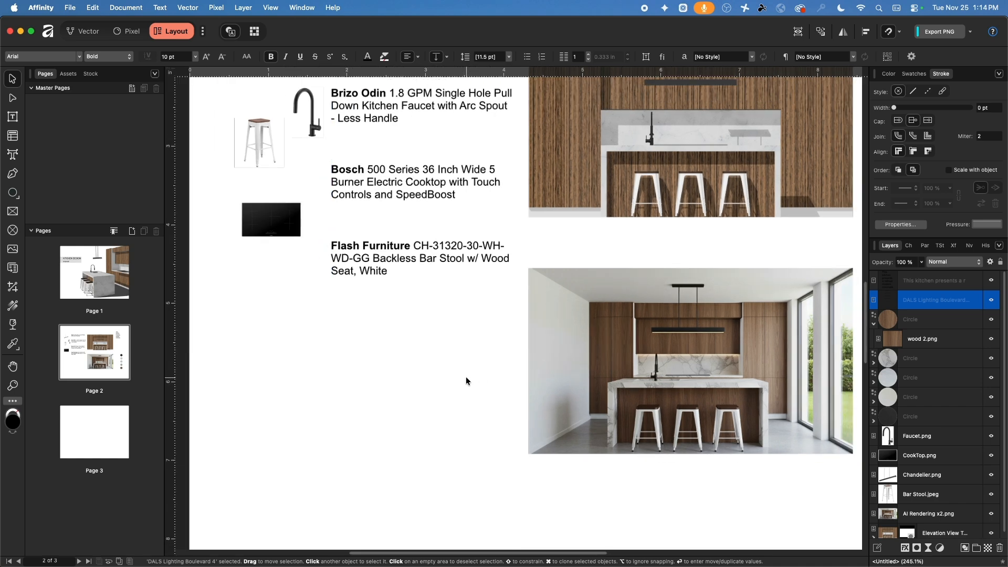
pyautogui.keyDown('ctrl'); pyautogui.scroll(-3, 465, 376); pyautogui.keyUp('ctrl')
pyautogui.moveTo(435, 512); pyautogui.dragTo(430, 315)
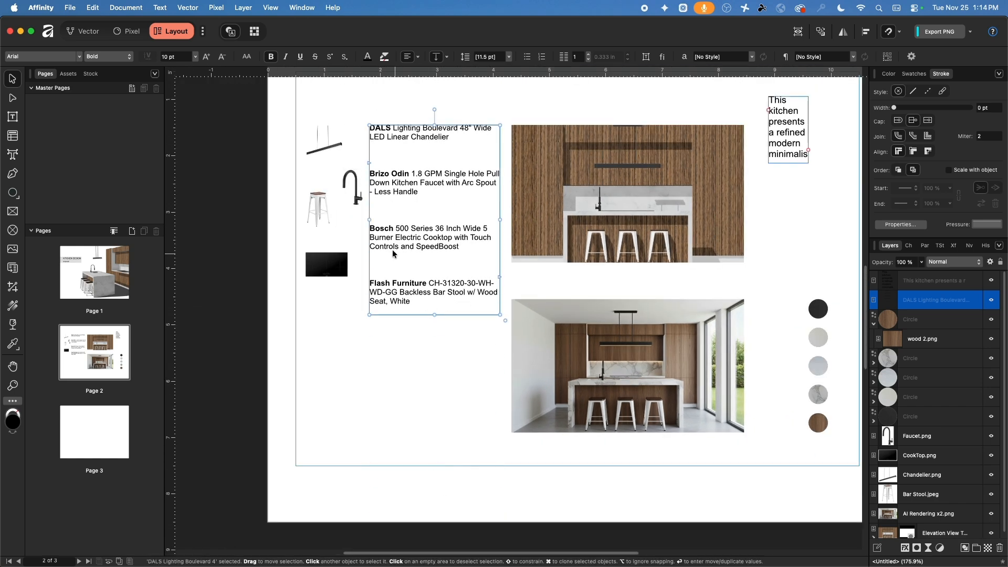
# Remove the extra blank lines between the four fixture descriptions, leaving a single line gap between them
pyautogui.doubleClick(387, 270)
pyautogui.press('BackSpace')
pyautogui.press('BackSpace')
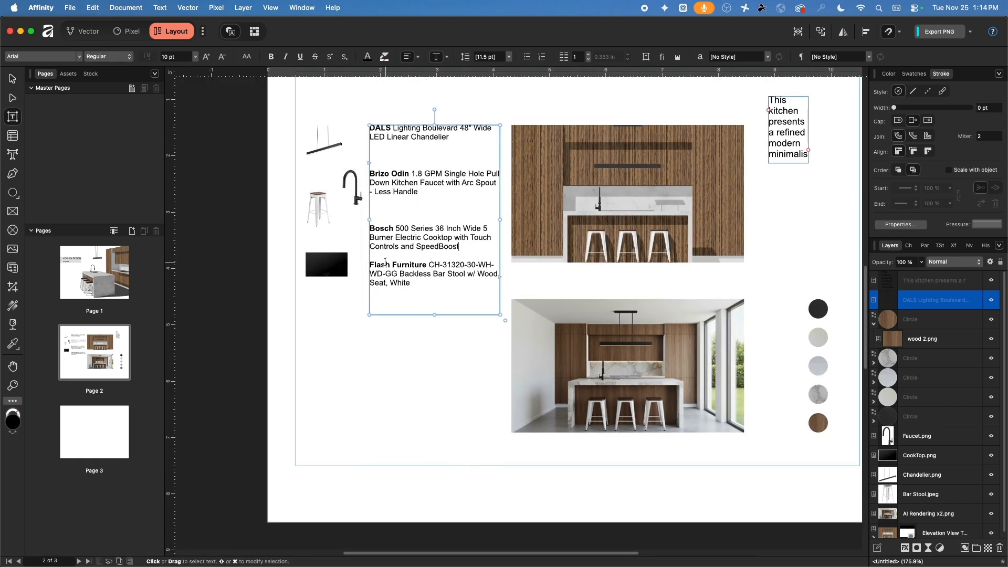
pyautogui.click(382, 207)
pyautogui.press('BackSpace')
pyautogui.press('BackSpace')
pyautogui.click(399, 164)
pyautogui.press('BackSpace')
pyautogui.press('BackSpace')
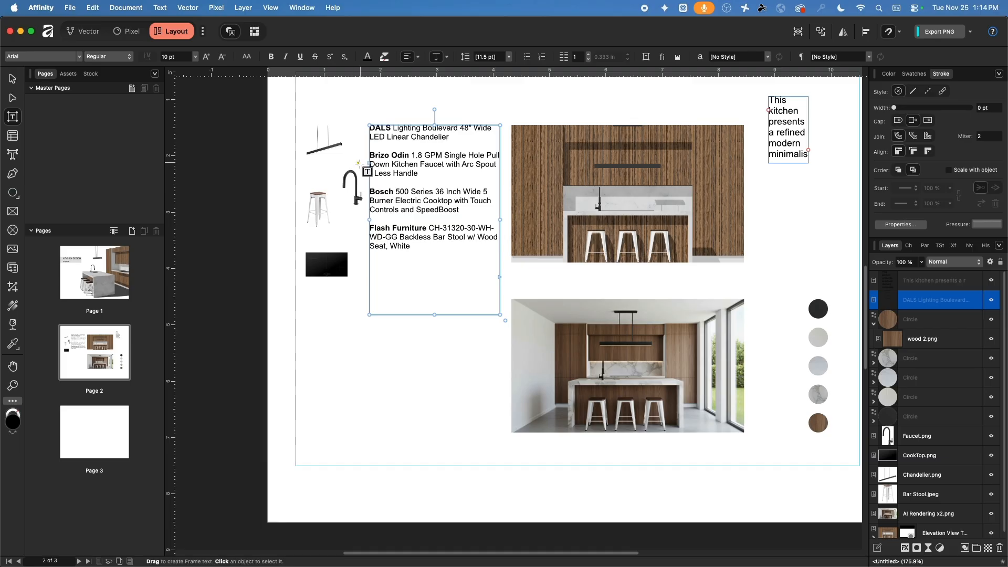
pyautogui.scroll(4, 359, 164)
pyautogui.scroll(5, 360, 164)
pyautogui.click(16, 79)
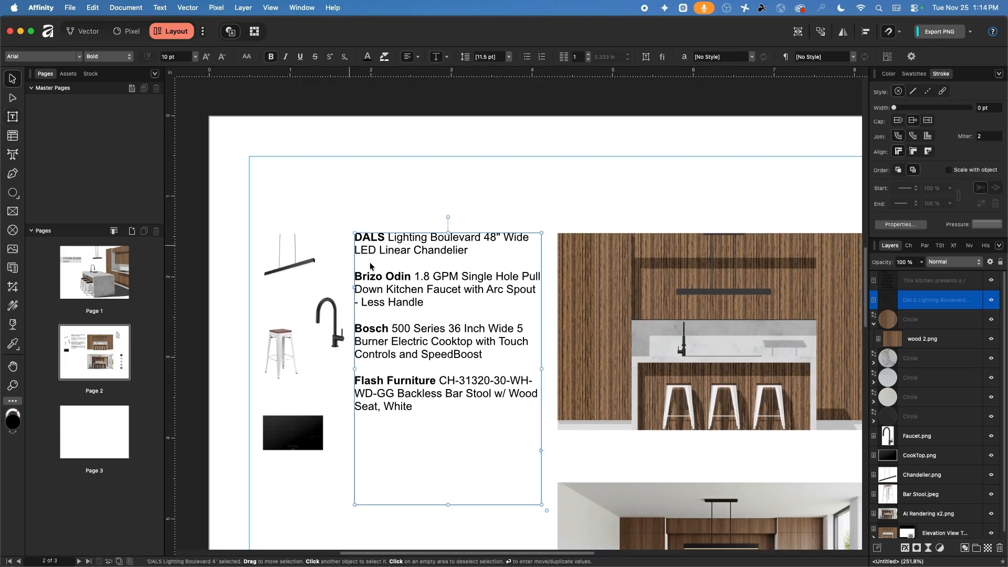
# Shorten the fixture text frame to about 2.4 in high, ending level with the elevation image's lower edge
pyautogui.moveTo(448, 504); pyautogui.dragTo(449, 431)
pyautogui.click(458, 473)
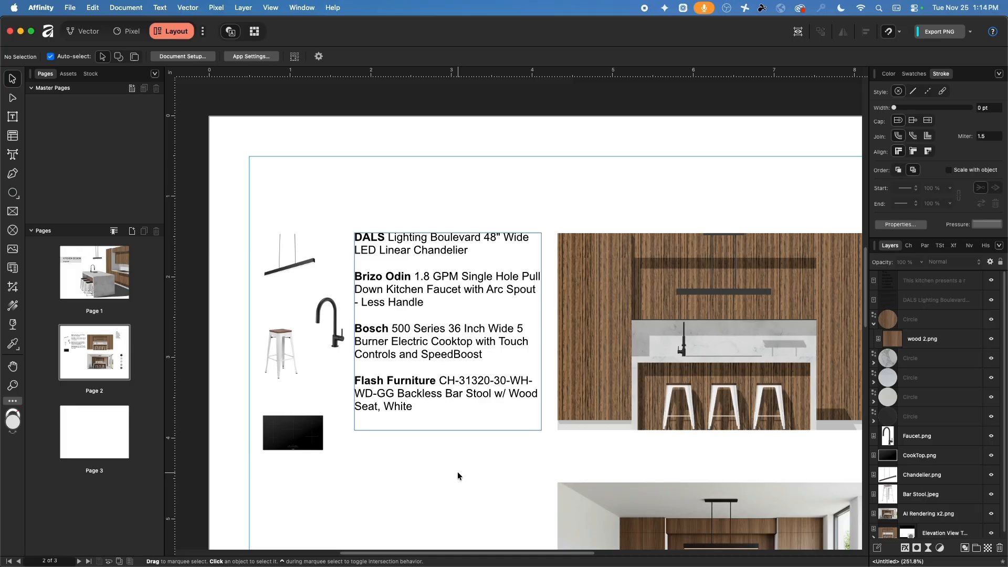
pyautogui.scroll(-1, 458, 471)
# Stack the chandelier, faucet, cooktop and bar stool images in one column, in the same order as their descriptions
pyautogui.moveTo(306, 253); pyautogui.dragTo(289, 231)
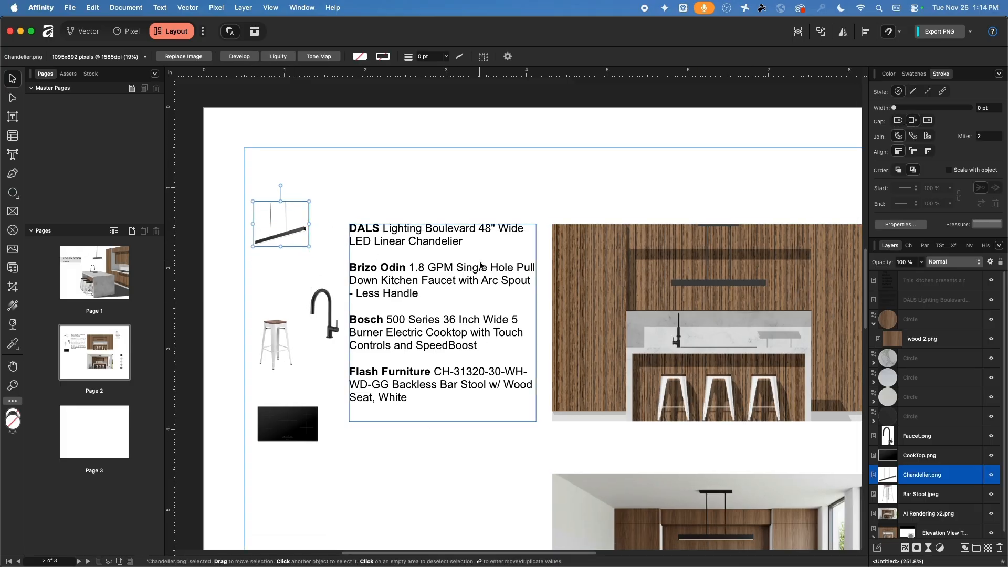
pyautogui.moveTo(331, 313); pyautogui.dragTo(294, 294)
pyautogui.moveTo(280, 353); pyautogui.dragTo(290, 521)
pyautogui.moveTo(288, 418); pyautogui.dragTo(288, 359)
pyautogui.moveTo(285, 509); pyautogui.dragTo(295, 424)
pyautogui.click(289, 239)
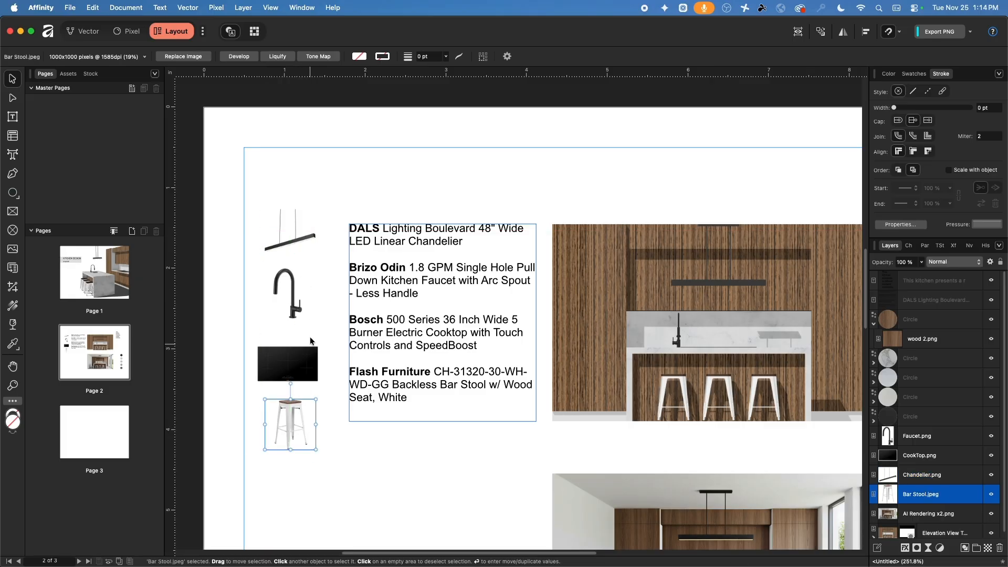
pyautogui.click(296, 296)
pyautogui.click(299, 242)
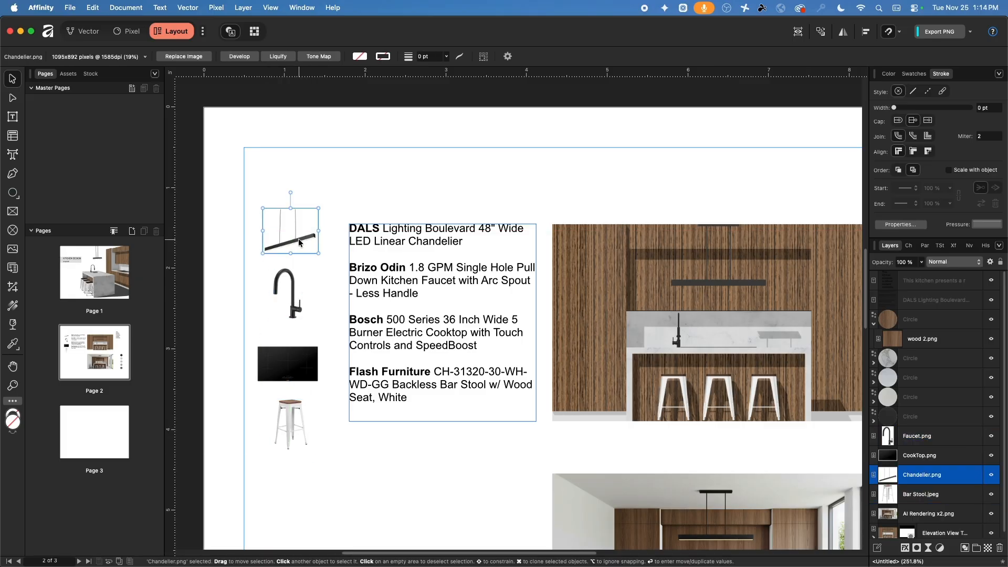
pyautogui.click(458, 298)
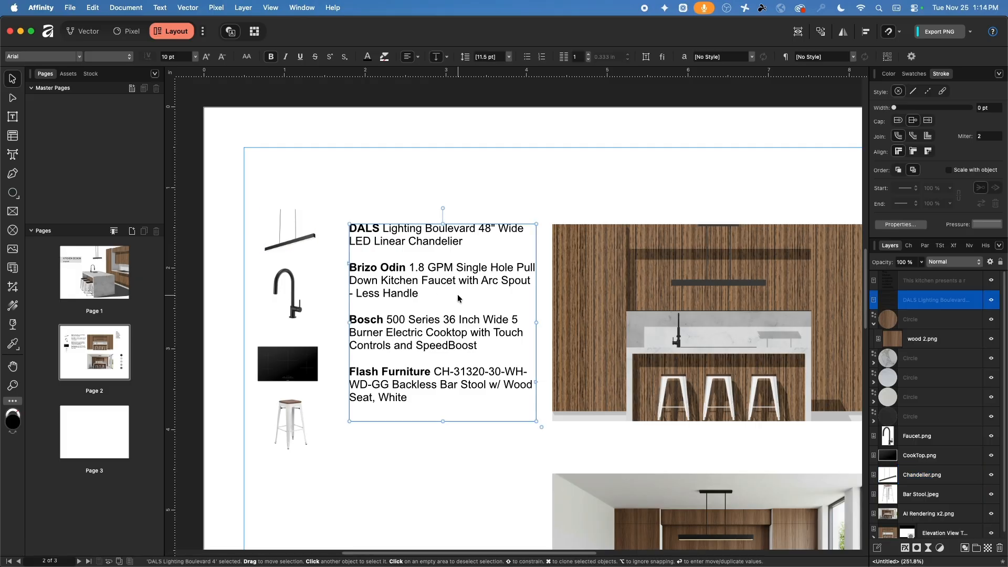
# Place the kitchen description frame below the fixture text and enlarge it to about 2.3 by 2.4 in, matching the rendering's height
pyautogui.scroll(-3, 537, 333)
pyautogui.keyDown('super'); pyautogui.scroll(-3, 538, 333); pyautogui.keyUp('super')
pyautogui.hscroll(4, 538, 333)
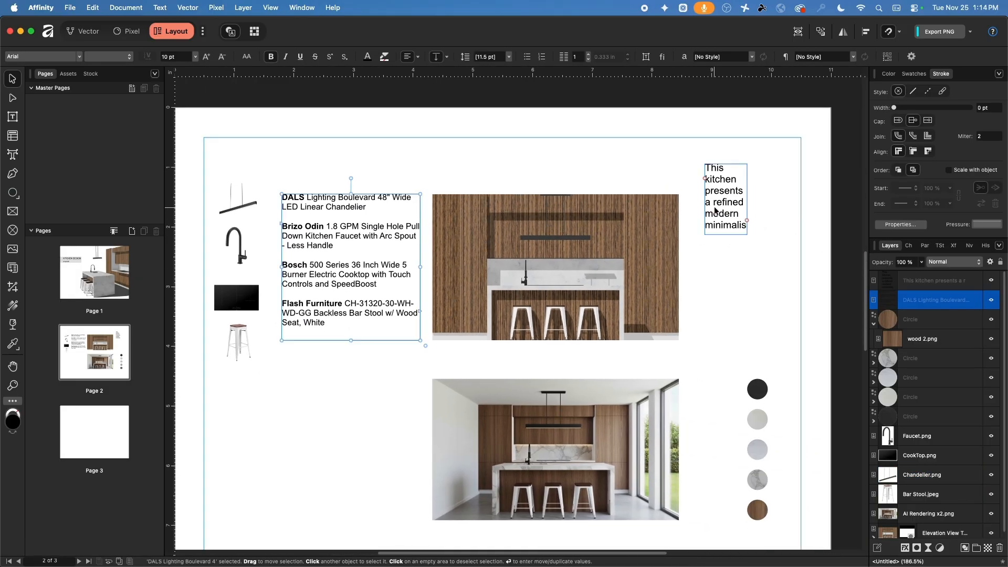
pyautogui.click(725, 201)
pyautogui.moveTo(726, 202); pyautogui.dragTo(305, 396)
pyautogui.scroll(-4, 373, 338)
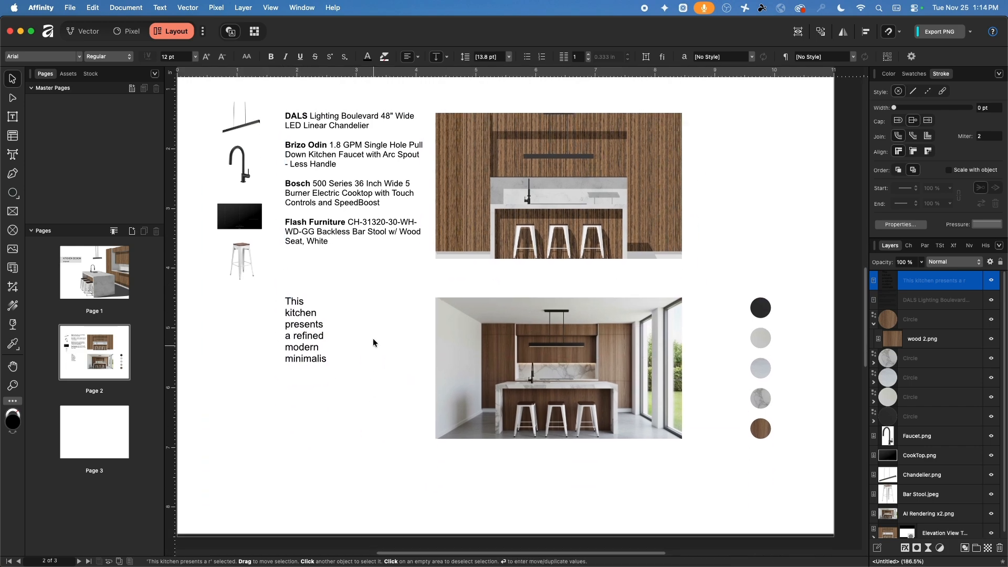
pyautogui.moveTo(331, 365); pyautogui.dragTo(424, 433)
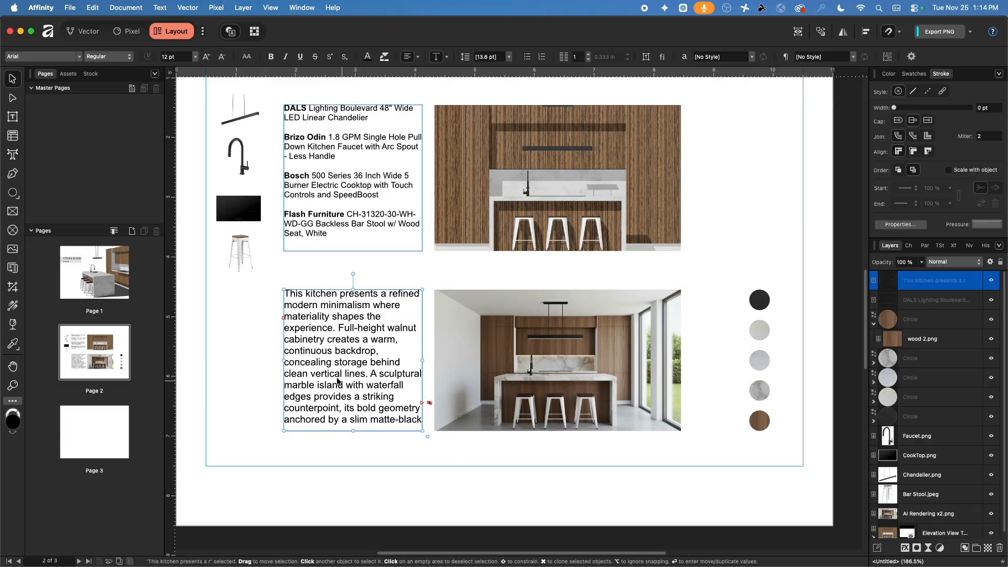
pyautogui.moveTo(171, 284); pyautogui.dragTo(187, 299)
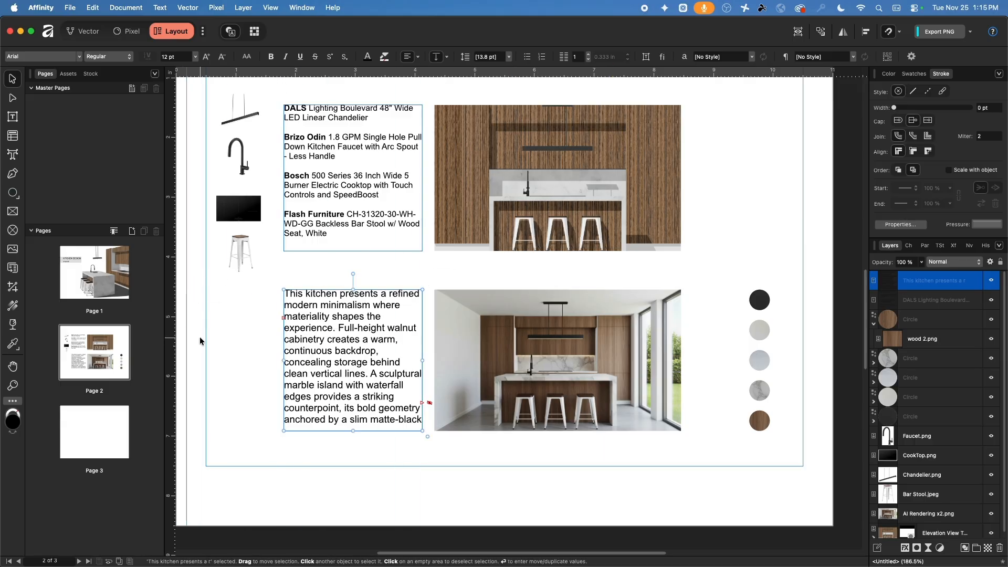
# Set the whole kitchen description paragraph to 10 pt
pyautogui.tripleClick(350, 339)
pyautogui.click(350, 339)
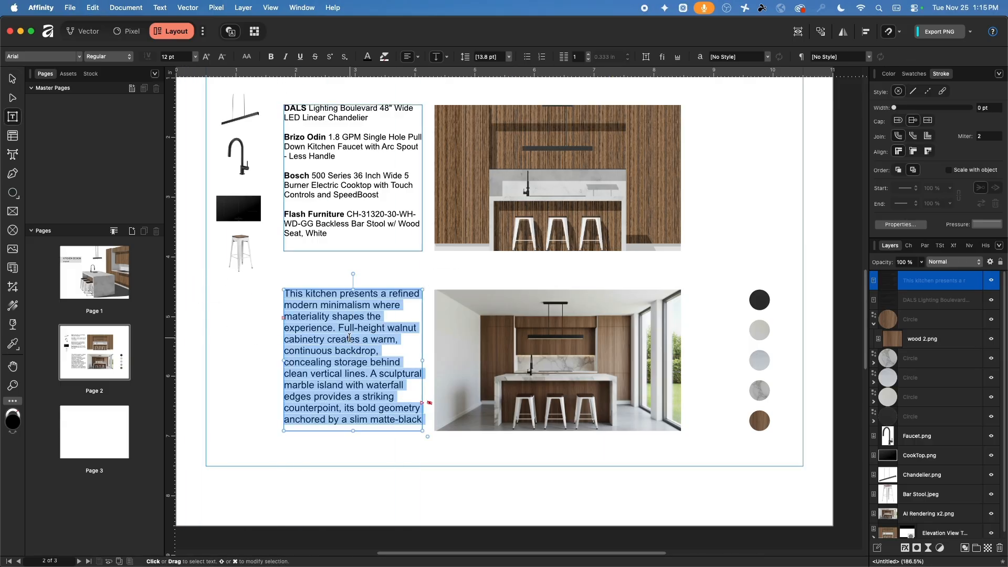
pyautogui.click(195, 57)
pyautogui.click(193, 129)
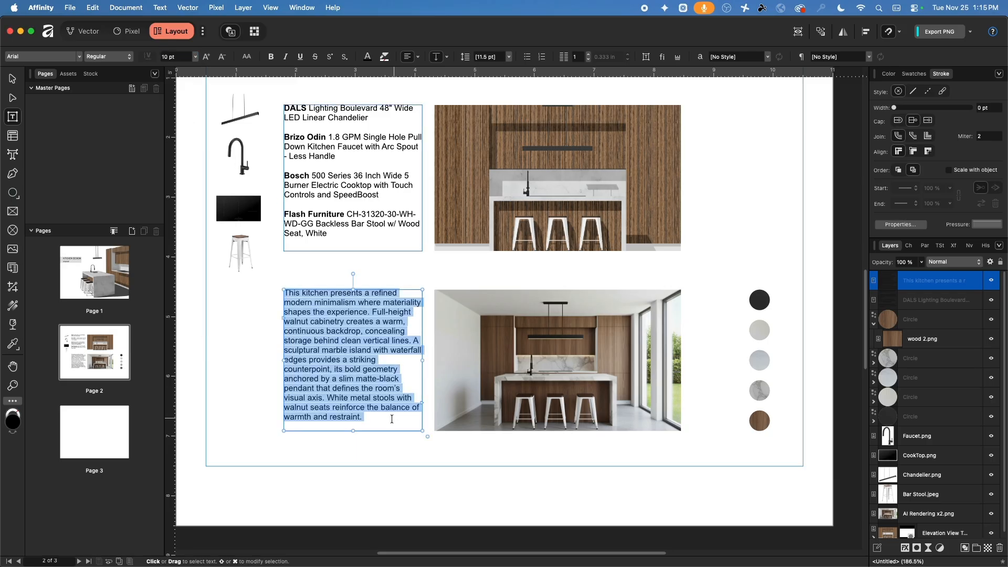
pyautogui.click(370, 421)
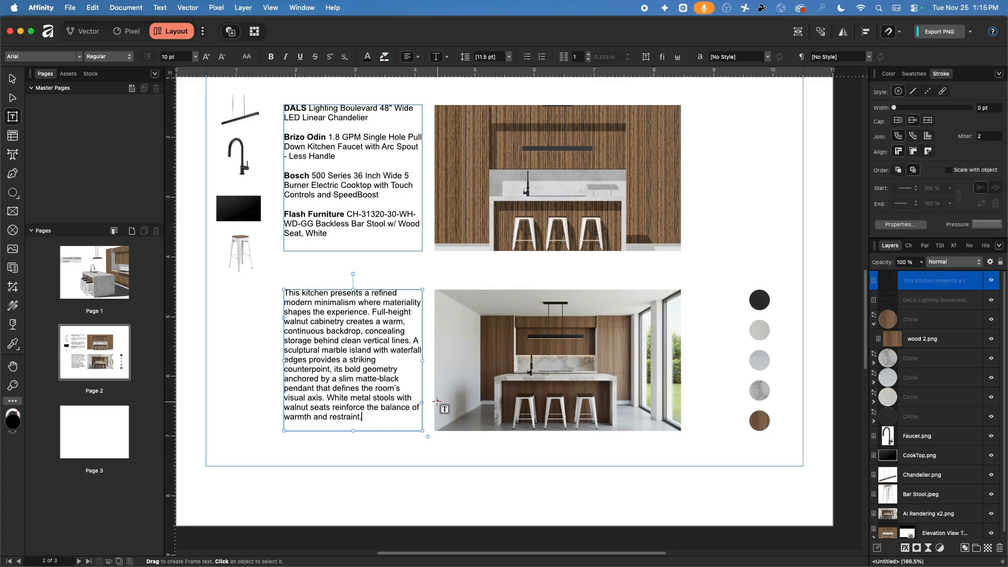
# Make the opening words "This kitchen" bold in the description paragraph
pyautogui.doubleClick(326, 293)
pyautogui.moveTo(326, 293); pyautogui.dragTo(279, 292)
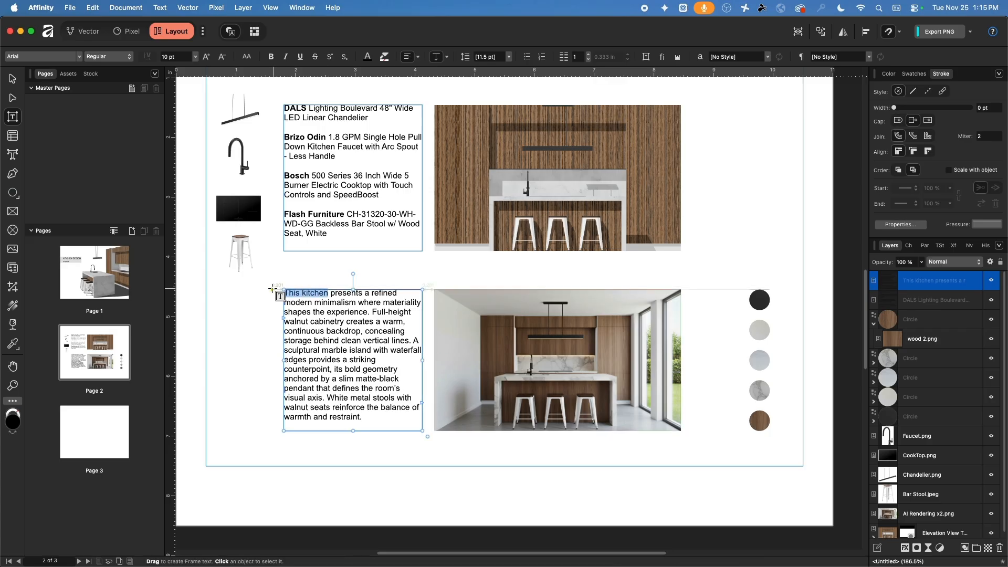
pyautogui.press('super+b')
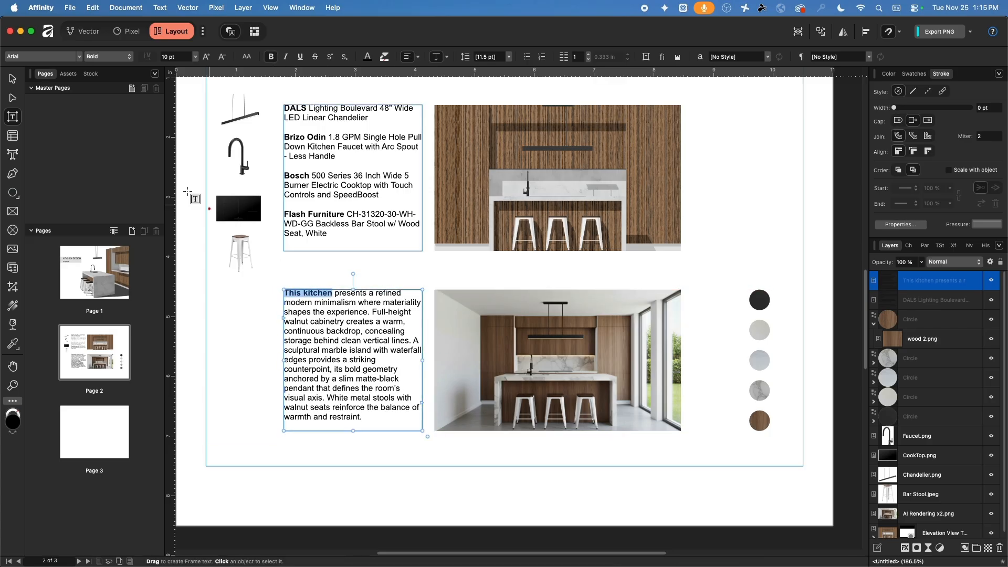
pyautogui.click(12, 78)
pyautogui.click(254, 362)
pyautogui.scroll(2, 249, 378)
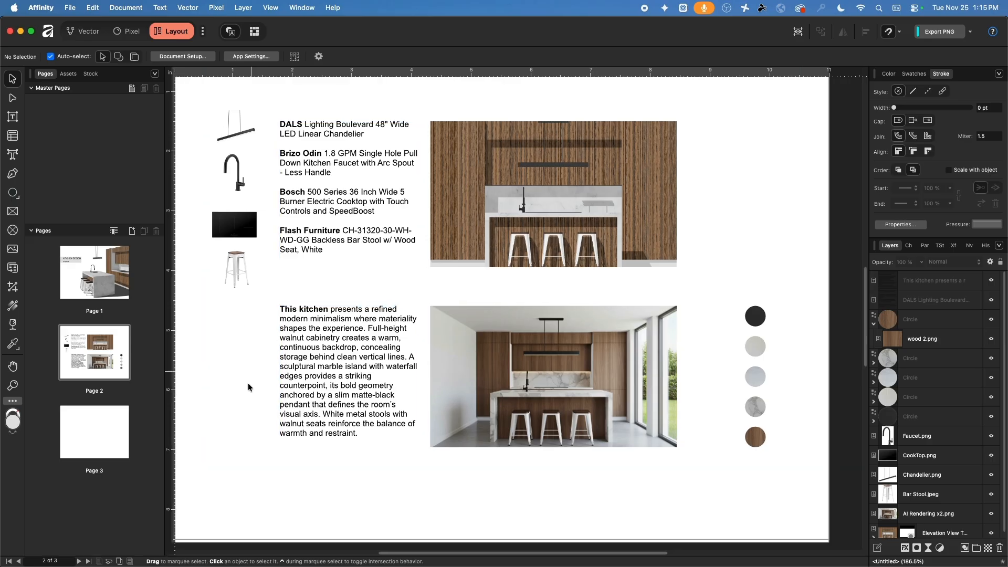
# Turn on Preview Mode to check page 2 without margins and frame outlines
pyautogui.click(202, 5)
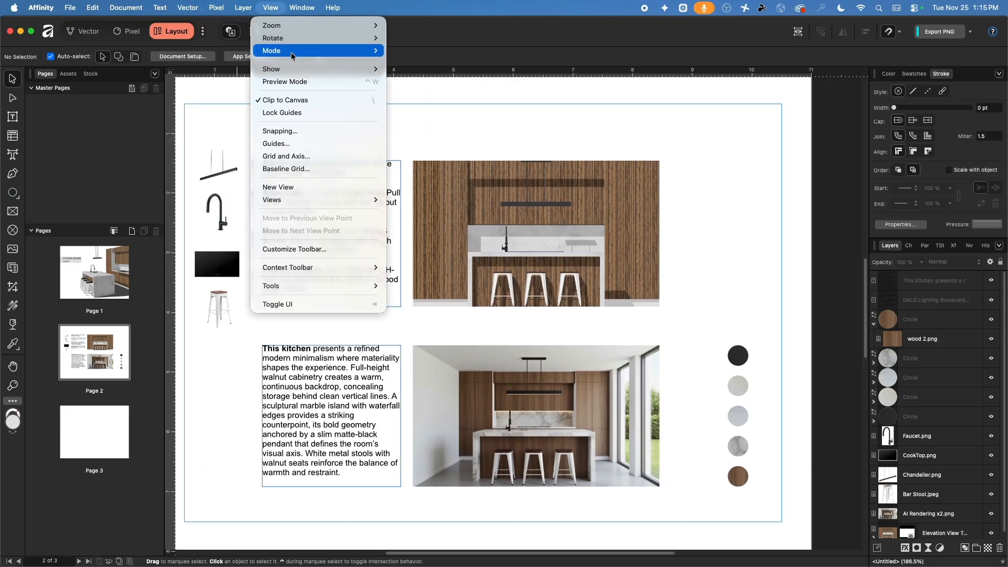
pyautogui.click(715, 254)
pyautogui.keyDown('ctrl'); pyautogui.scroll(-2, 703, 272); pyautogui.keyUp('ctrl')
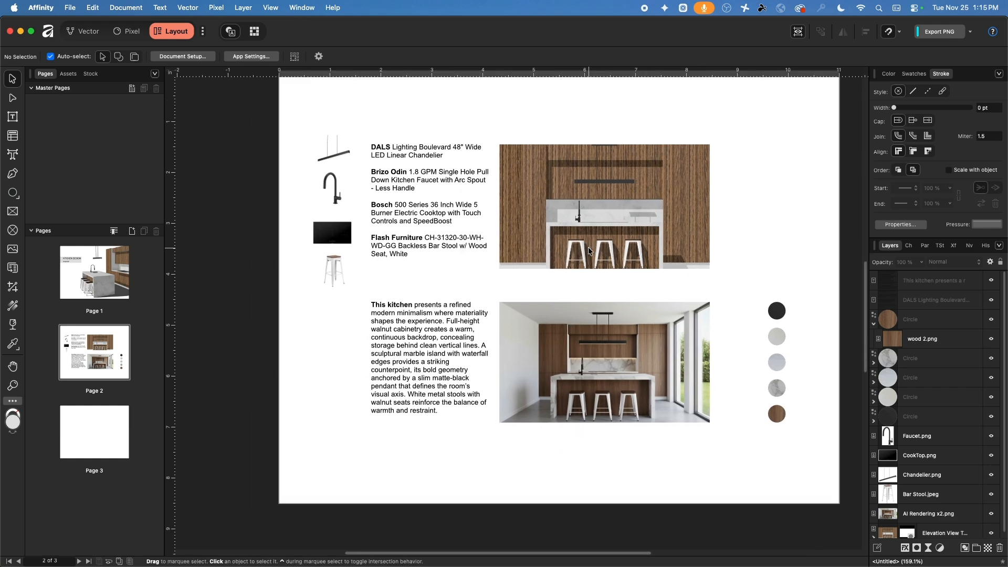
pyautogui.scroll(3, 752, 341)
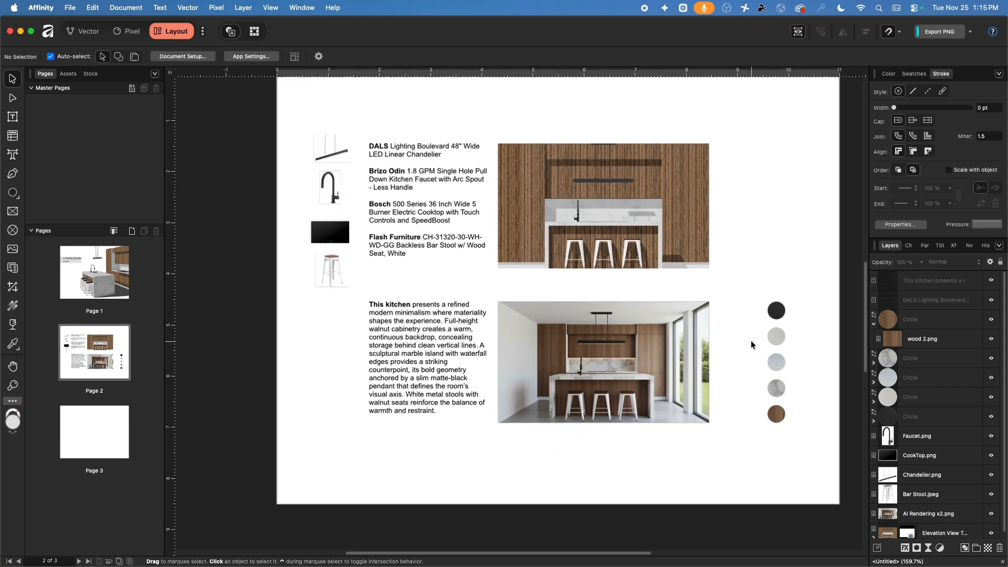
# Draw a text frame about 0.7 in wide and 2.3 in high between the rendering and the material circles
pyautogui.moveTo(752, 341); pyautogui.dragTo(617, 300, button='middle')
pyautogui.hscroll(2, 617, 300)
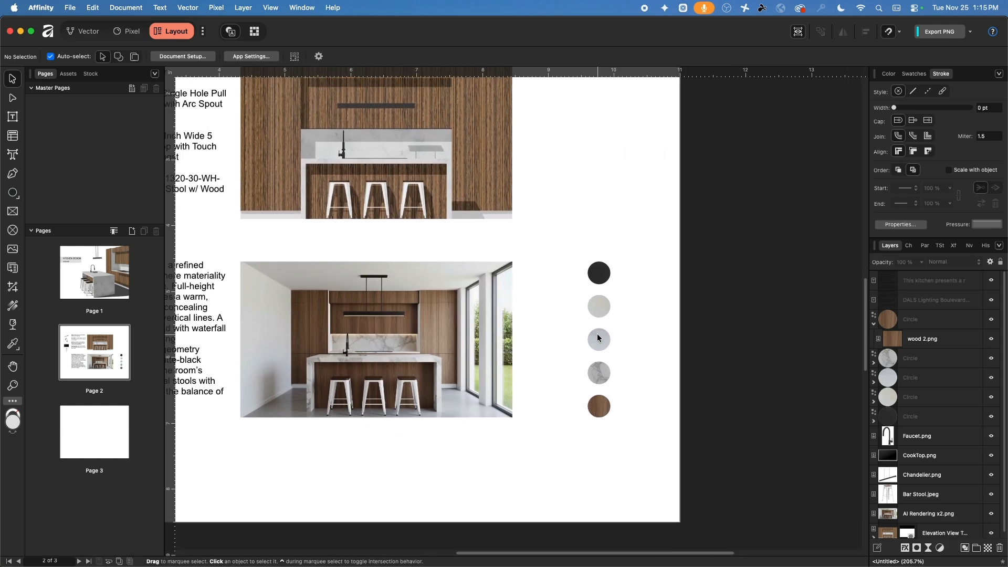
pyautogui.click(13, 120)
pyautogui.moveTo(526, 266); pyautogui.dragTo(574, 418)
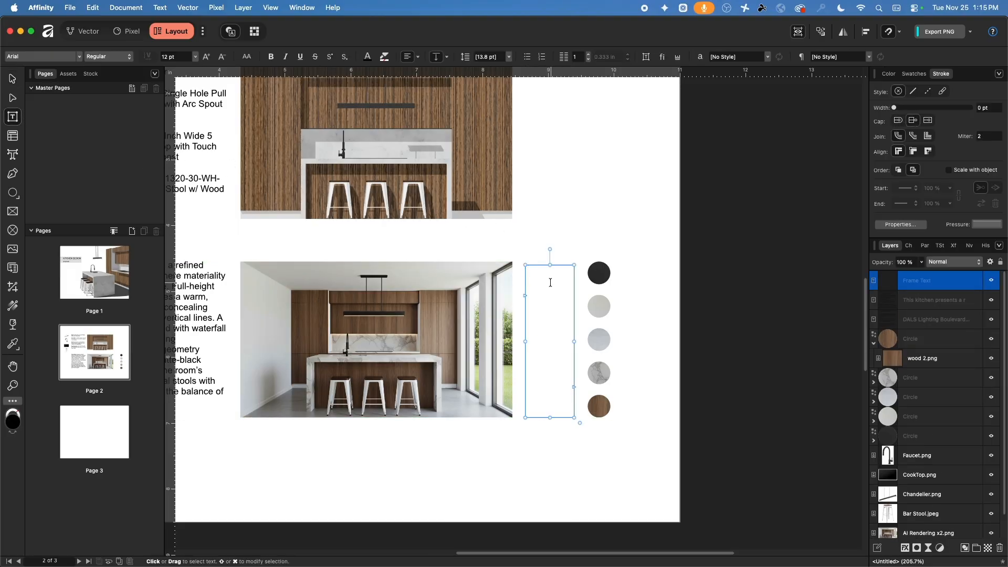
# Enter the material labels Black Metal, Wall Paint, Concrete Floor, Marble and Wood Veneer, with a blank line between them
pyautogui.write('Black Metal')
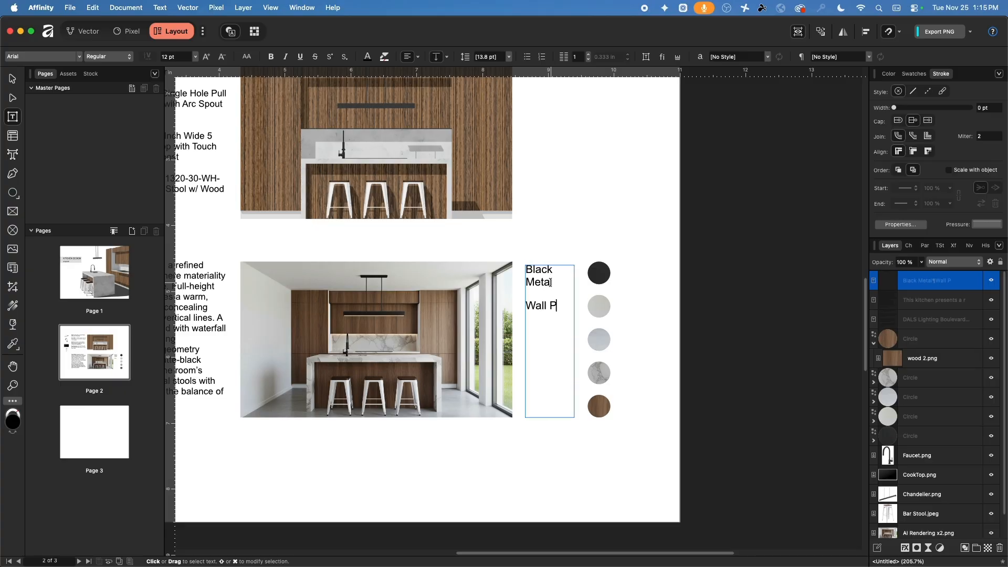
pyautogui.press('BackSpace')
pyautogui.press('BackSpace')
pyautogui.press('BackSpace')
pyautogui.write('aint')
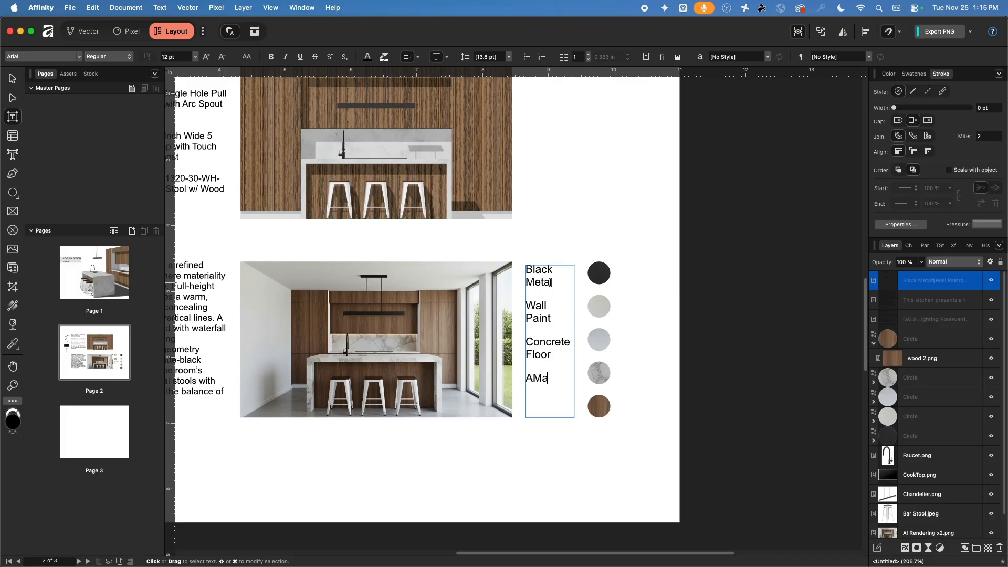
pyautogui.press('BackSpace')
pyautogui.press('BackSpace')
pyautogui.press('BackSpace')
pyautogui.write('Mod N')
pyautogui.press('Escape')
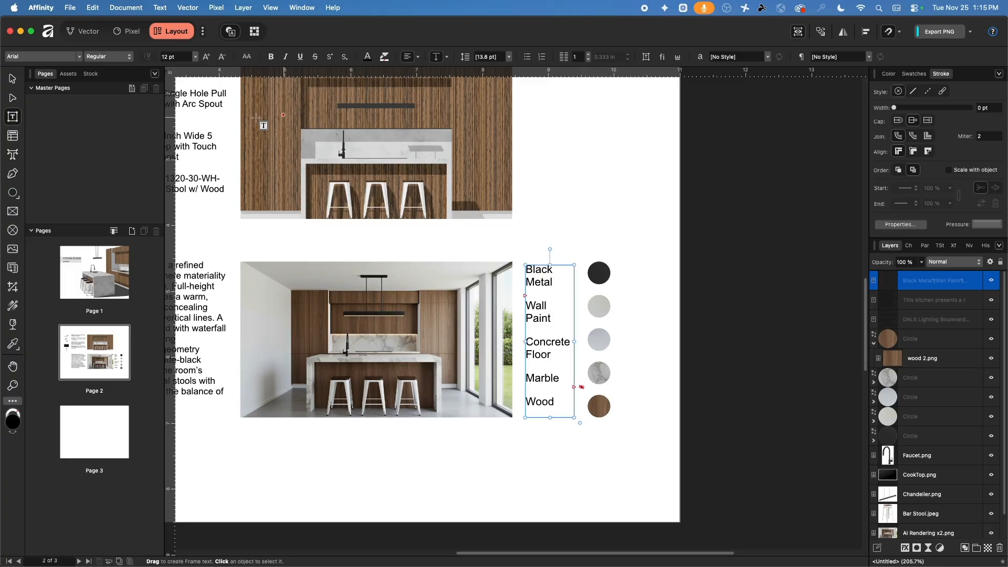
# Set all the material labels to 10 pt
pyautogui.click(12, 79)
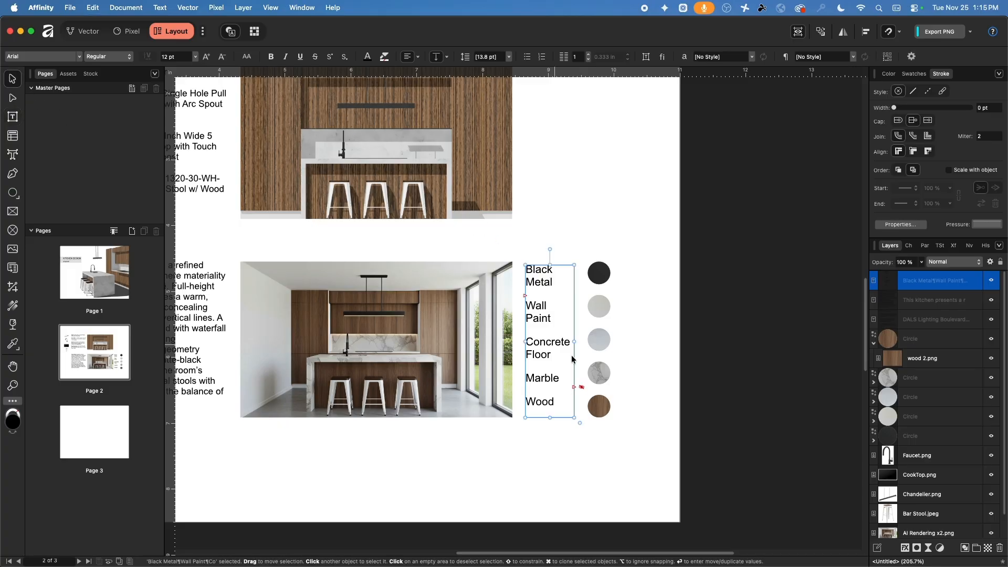
pyautogui.doubleClick(546, 334)
pyautogui.press('super+a')
pyautogui.click(195, 56)
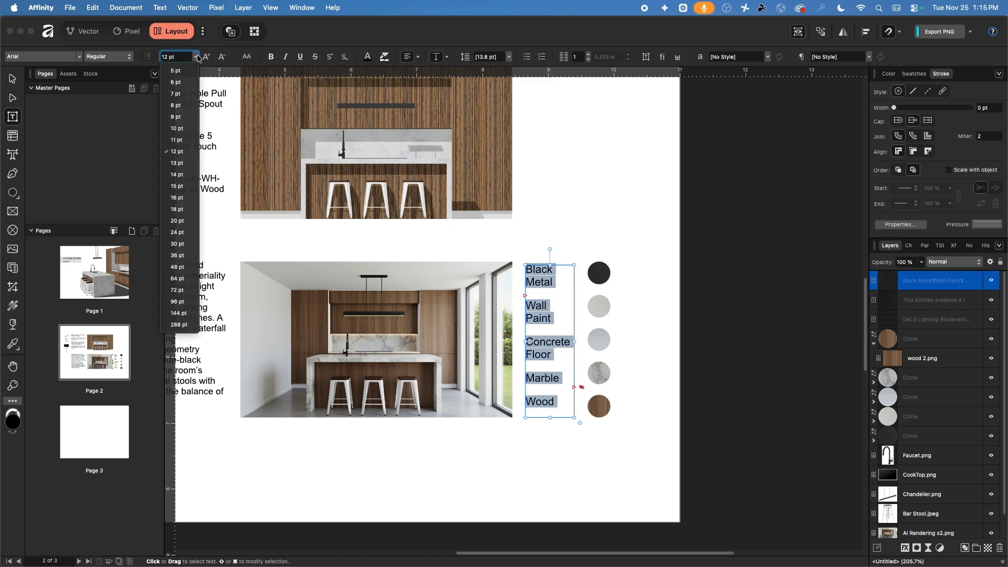
pyautogui.click(186, 127)
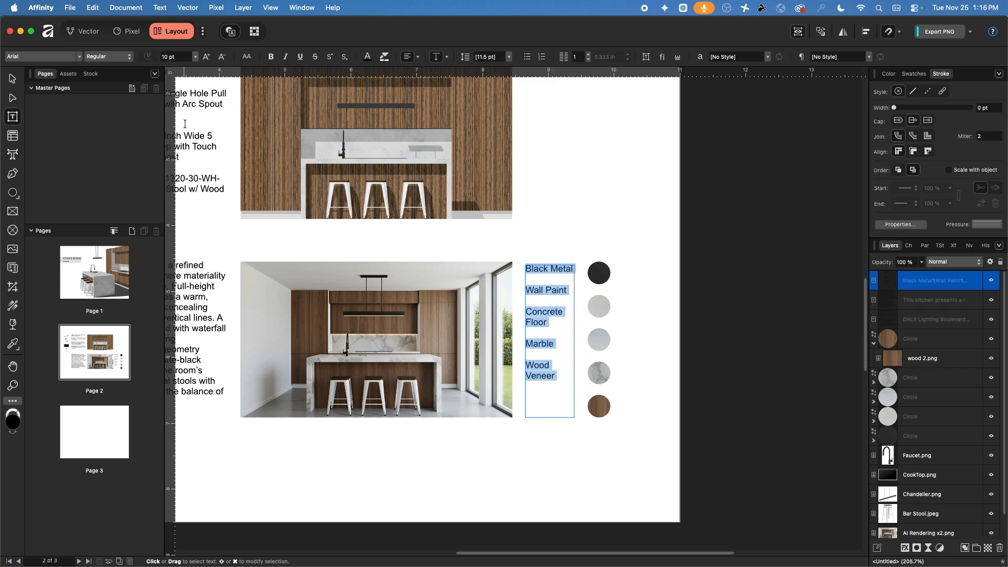
# Widen the material label frame to about 1.1 in so each label fits on one line
pyautogui.click(13, 78)
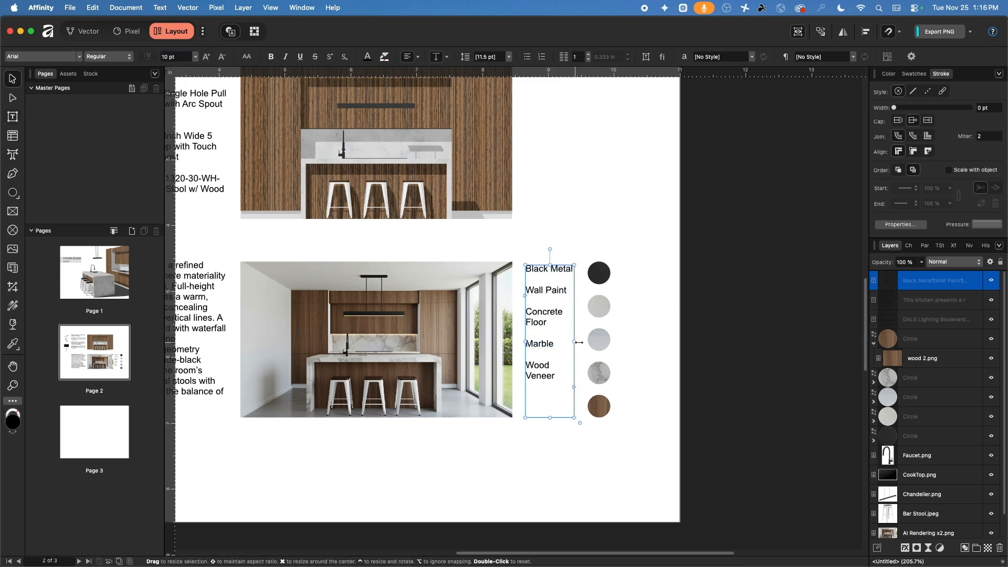
pyautogui.moveTo(580, 343); pyautogui.dragTo(598, 342)
pyautogui.click(630, 344)
# Review the whole page layout and turn off Preview Mode to show the margins and frames again
pyautogui.scroll(-3, 500, 343)
pyautogui.moveTo(398, 301); pyautogui.dragTo(565, 325, button='middle')
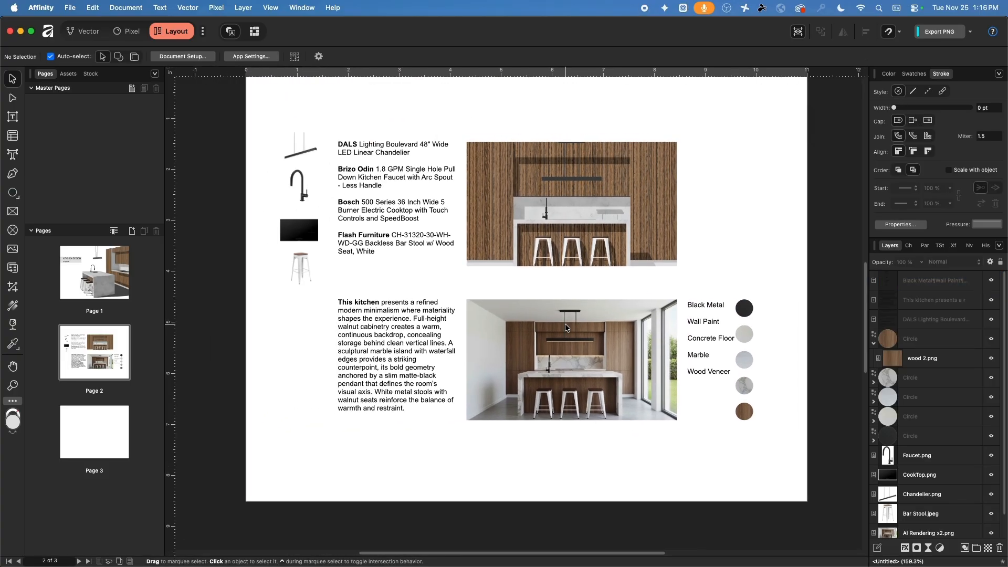
pyautogui.hscroll(3, 520, 292)
pyautogui.click(271, 7)
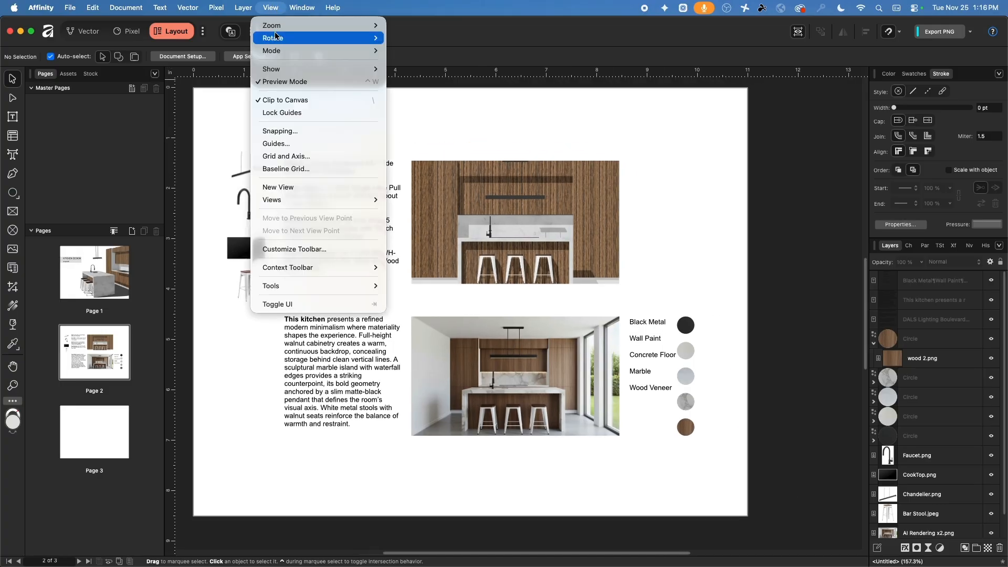
pyautogui.click(284, 83)
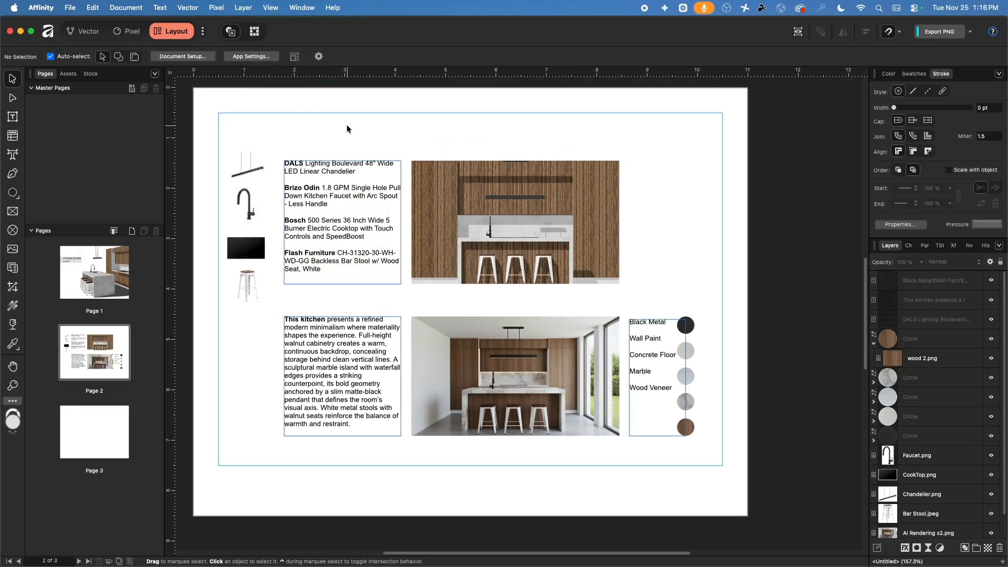
# Copy the KITCHEN DESIGN proposal title frame from page 1 to page 2, placing it in the margin's upper-left corner
pyautogui.click(77, 287)
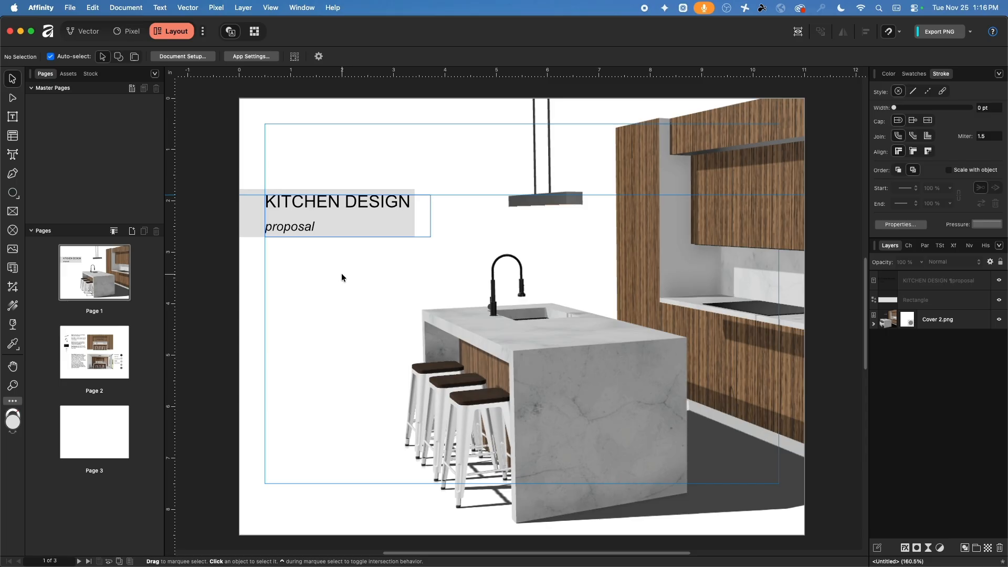
pyautogui.click(309, 205)
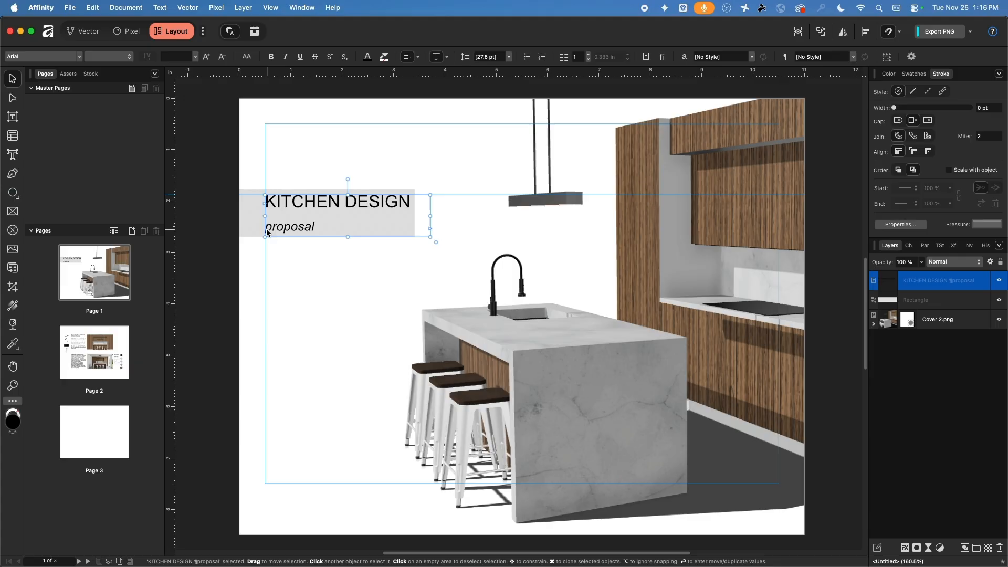
pyautogui.click(119, 345)
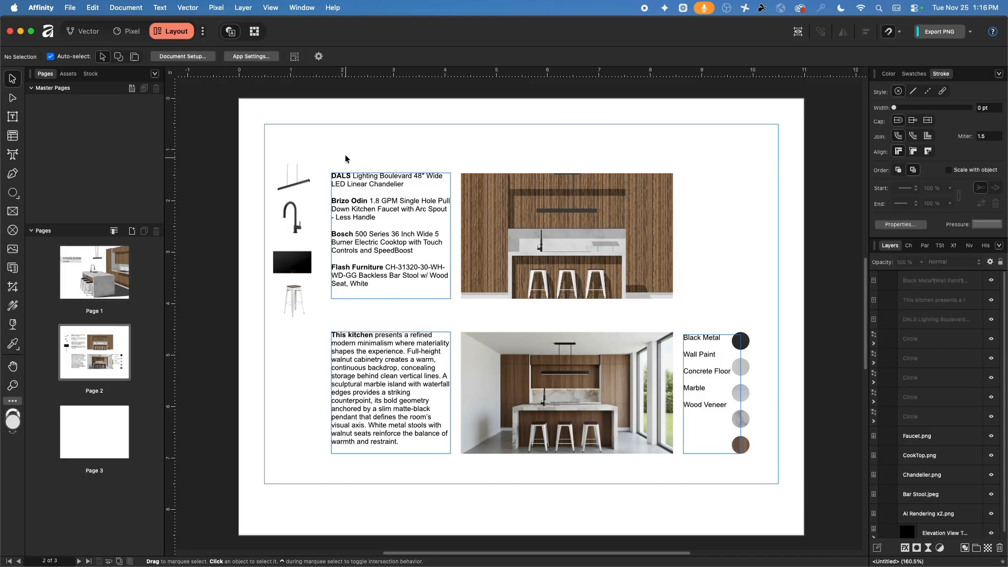
pyautogui.press('super+v')
pyautogui.moveTo(309, 217); pyautogui.dragTo(309, 146)
pyautogui.click(296, 364)
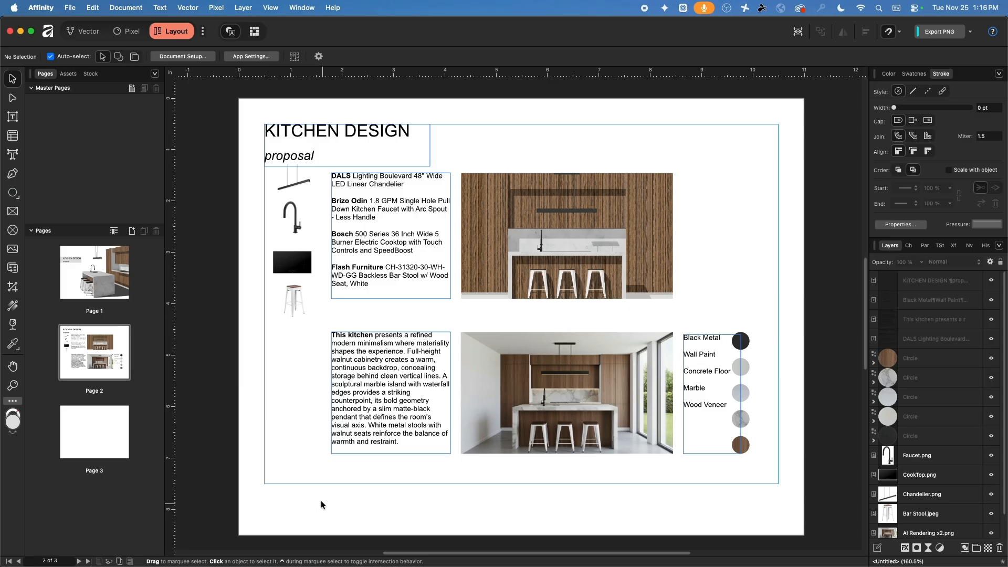
# Paste the copied KITCHEN DESIGN title frame onto page 3 and place it in the margin's upper-left corner
pyautogui.click(92, 434)
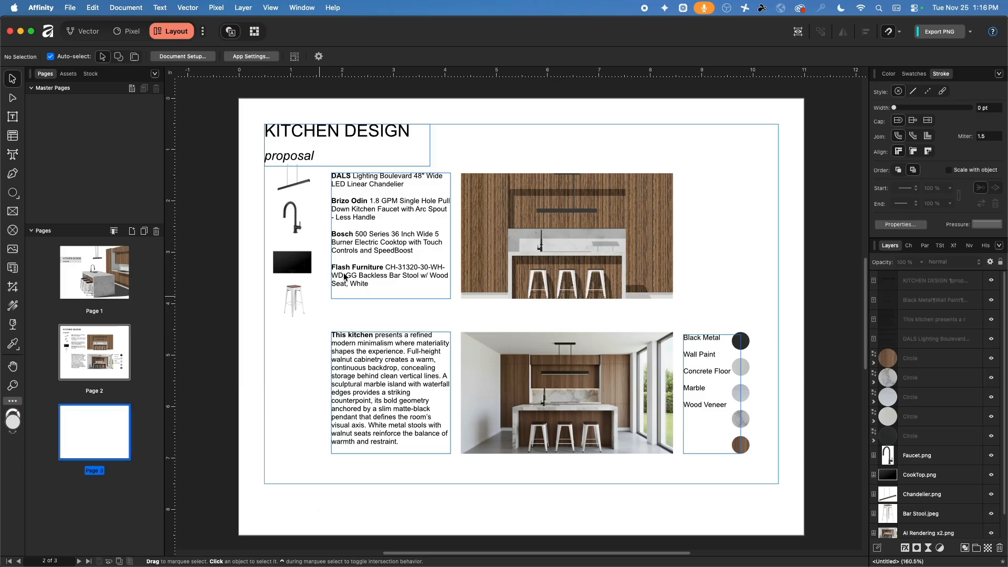
pyautogui.click(85, 435)
pyautogui.press('super+v')
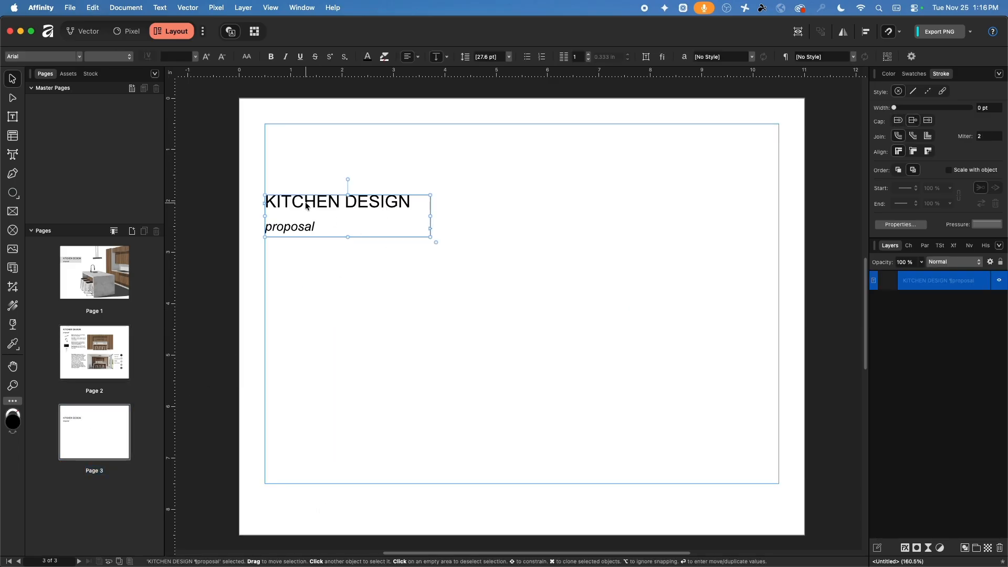
pyautogui.moveTo(308, 207); pyautogui.dragTo(299, 152)
# Replace the subtitle "proposal" in the page 3 title frame with "Tech Drawings"
pyautogui.doubleClick(291, 156)
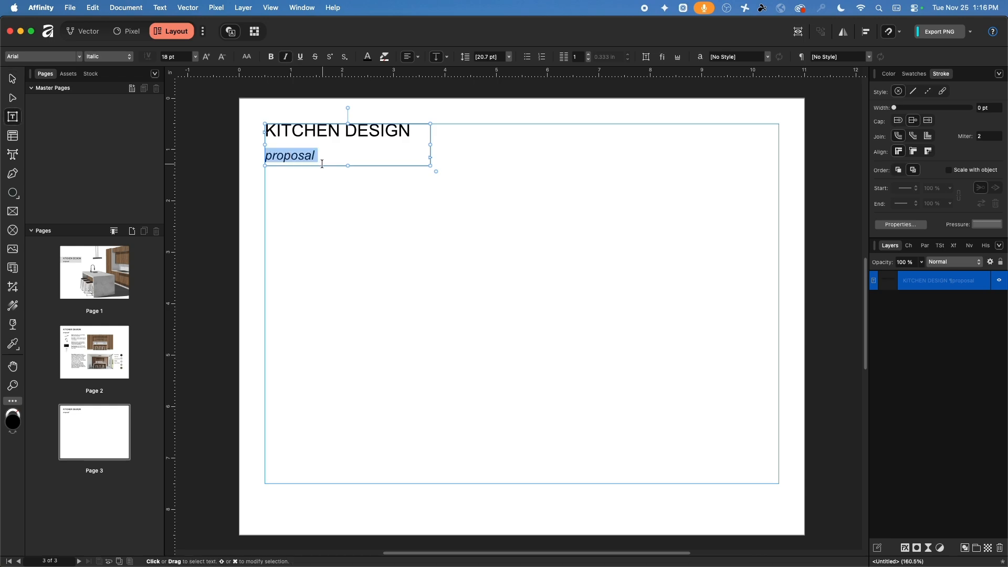
pyautogui.write('Tech')
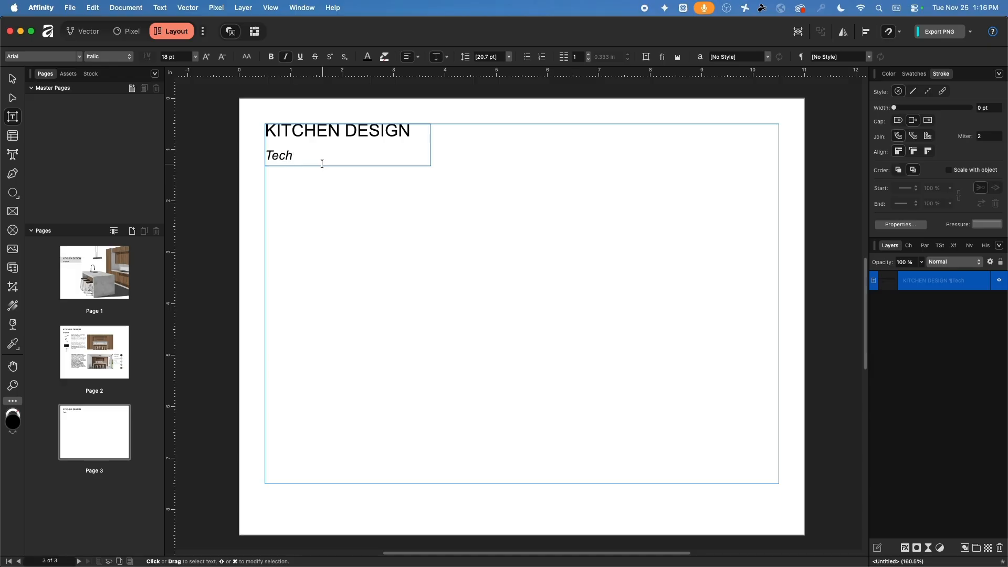
pyautogui.write(' Drawings')
pyautogui.press('Escape')
# Replace the subtitle "proposal" in the page 2 title frame with "Materials"
pyautogui.click(85, 342)
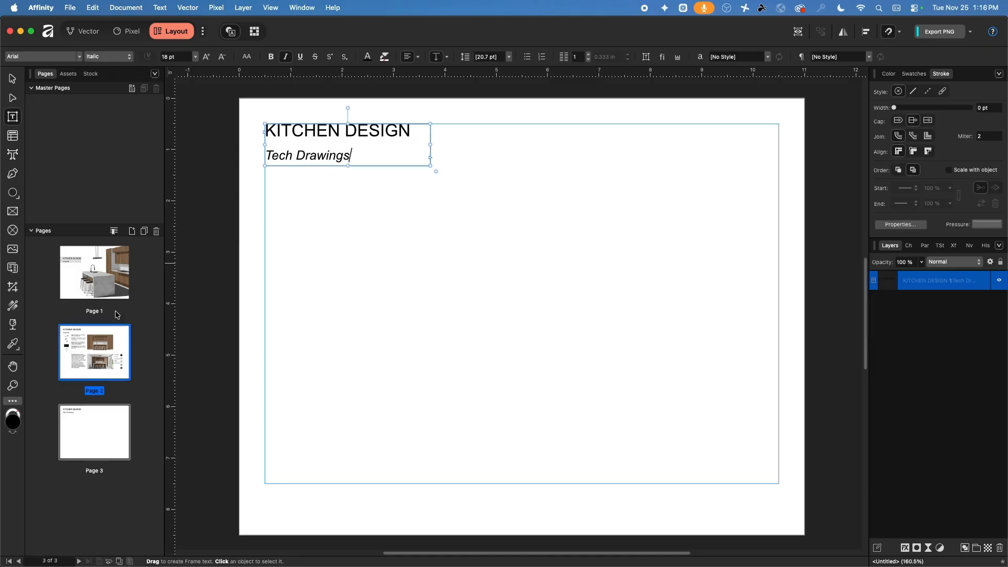
pyautogui.doubleClick(87, 347)
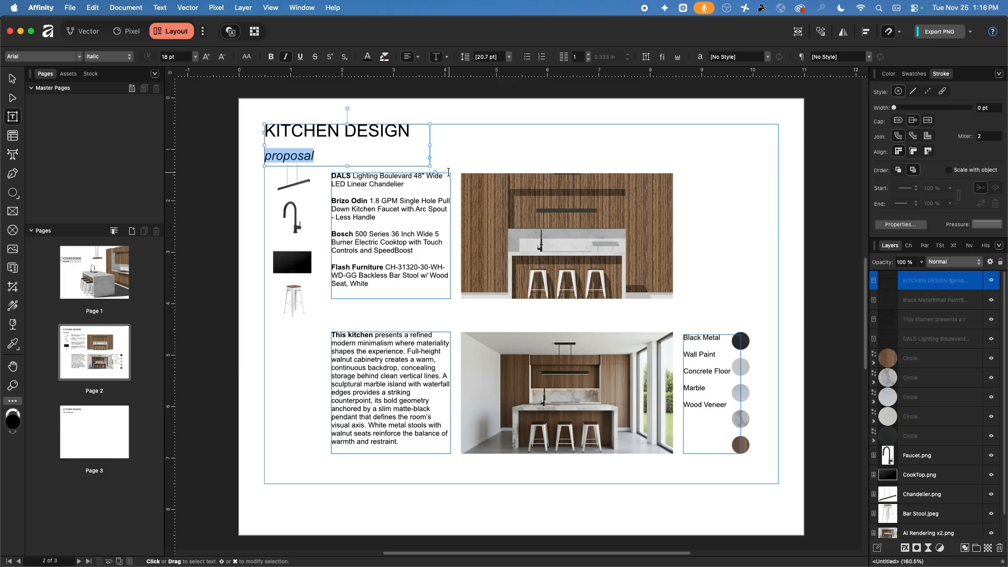
pyautogui.write('Materials')
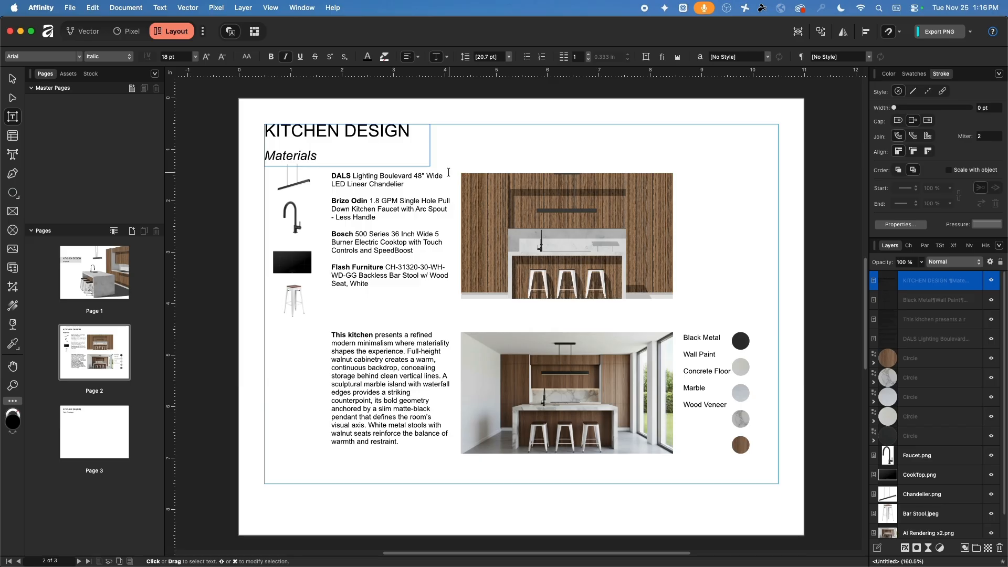
pyautogui.press('Escape')
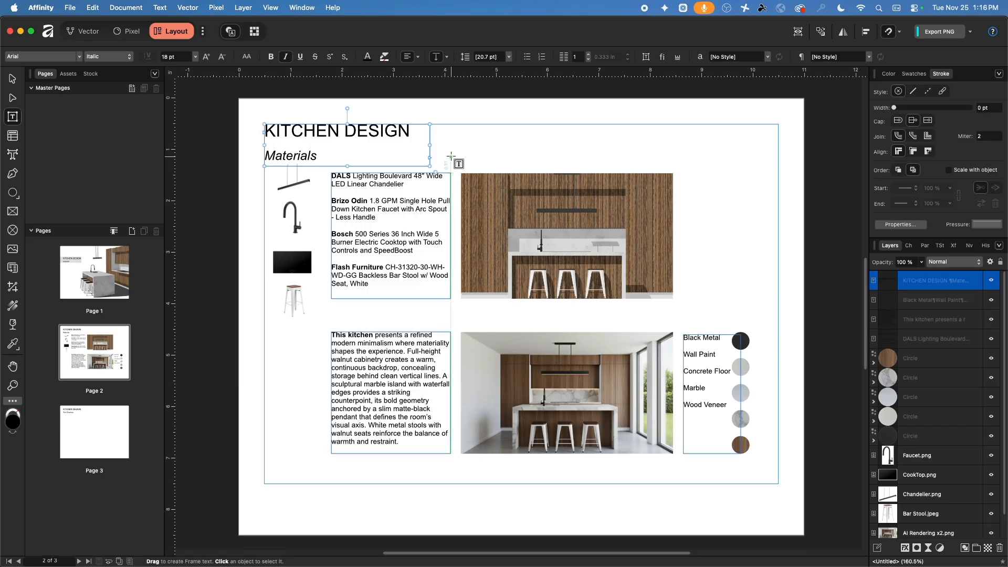
# Add a new Letter-size landscape master page with 0.5 in left, right and top margins and a 1 in bottom margin
pyautogui.click(13, 78)
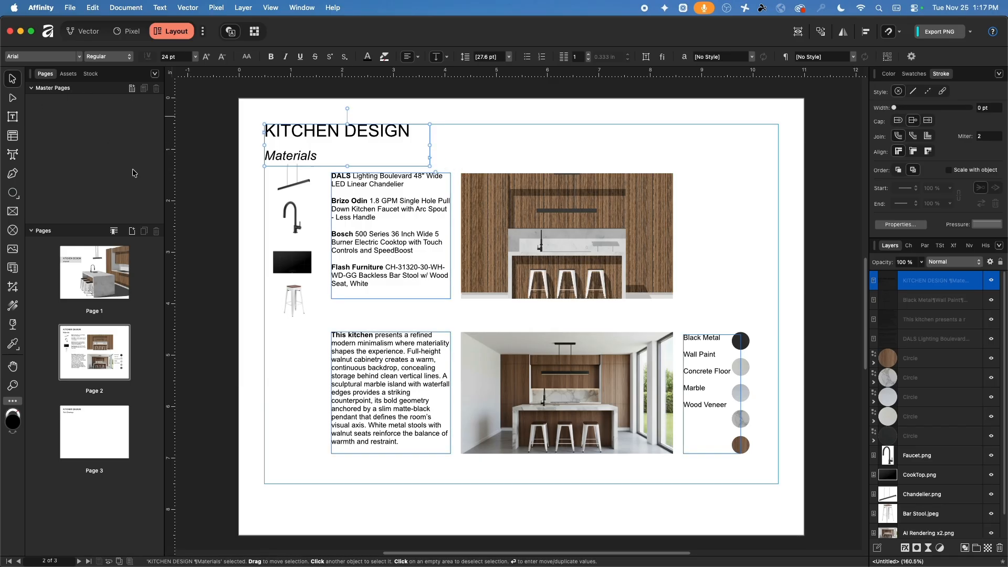
pyautogui.click(132, 89)
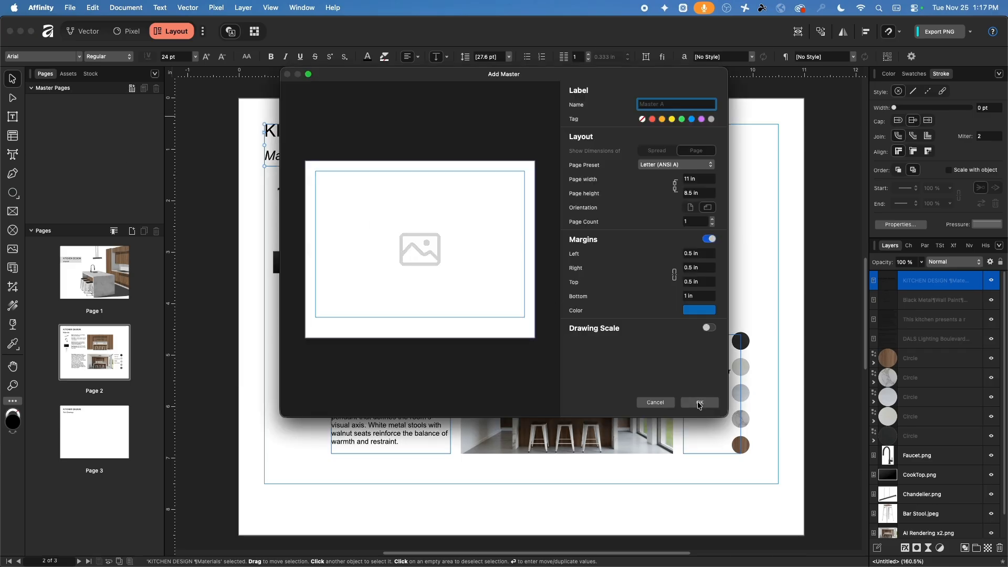
pyautogui.click(700, 403)
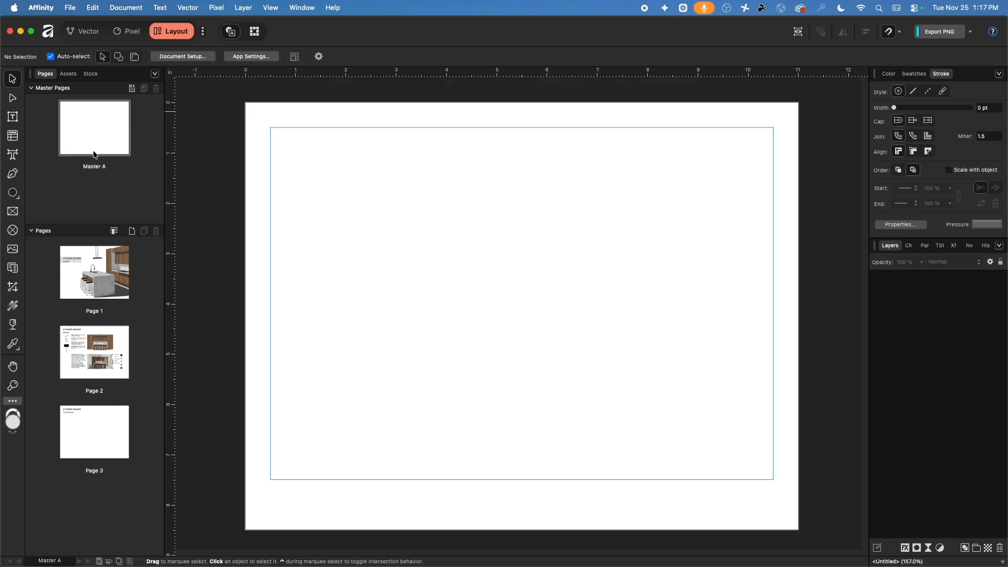
# Copy the grey rectangle and the KITCHEN DESIGN proposal text from page 1 and paste them onto the master page
pyautogui.click(77, 273)
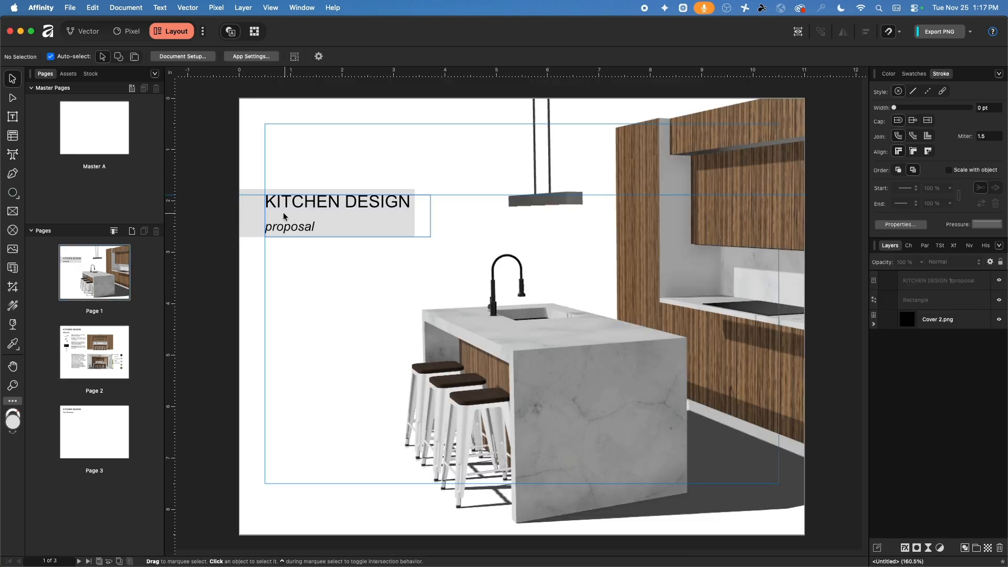
pyautogui.click(243, 217)
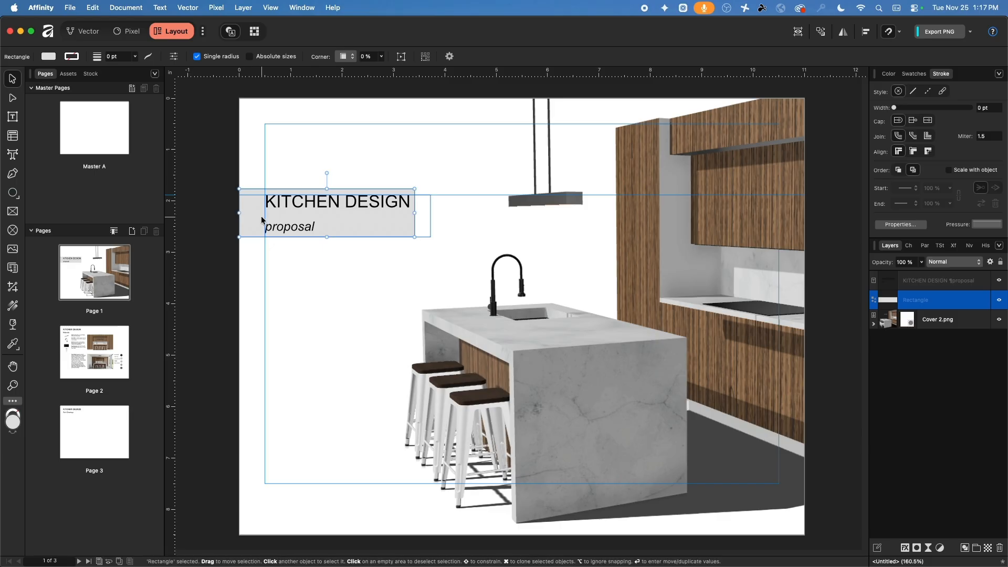
pyautogui.keyDown('shift'); pyautogui.click(279, 221); pyautogui.keyUp('shift')
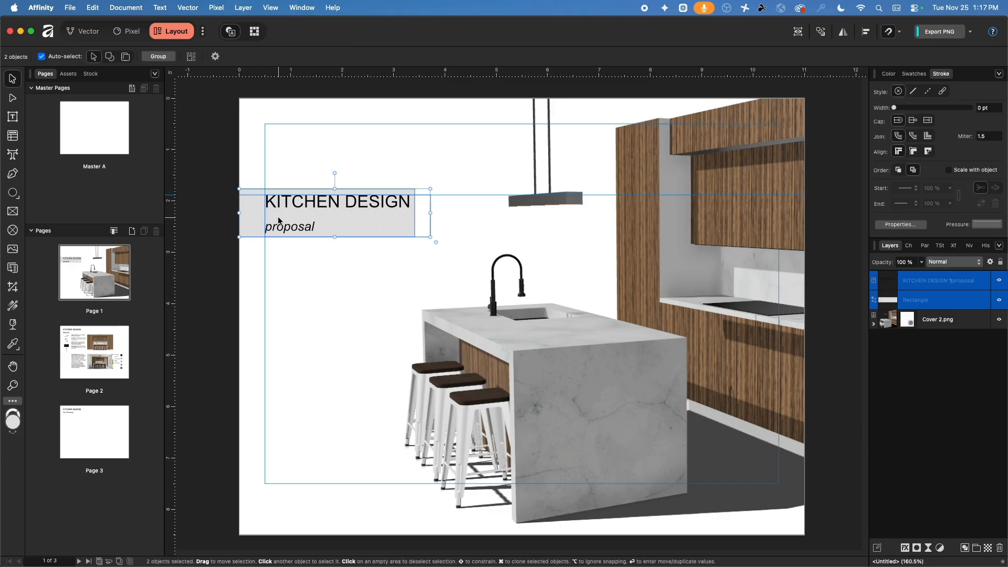
pyautogui.press('super+c')
pyautogui.click(86, 121)
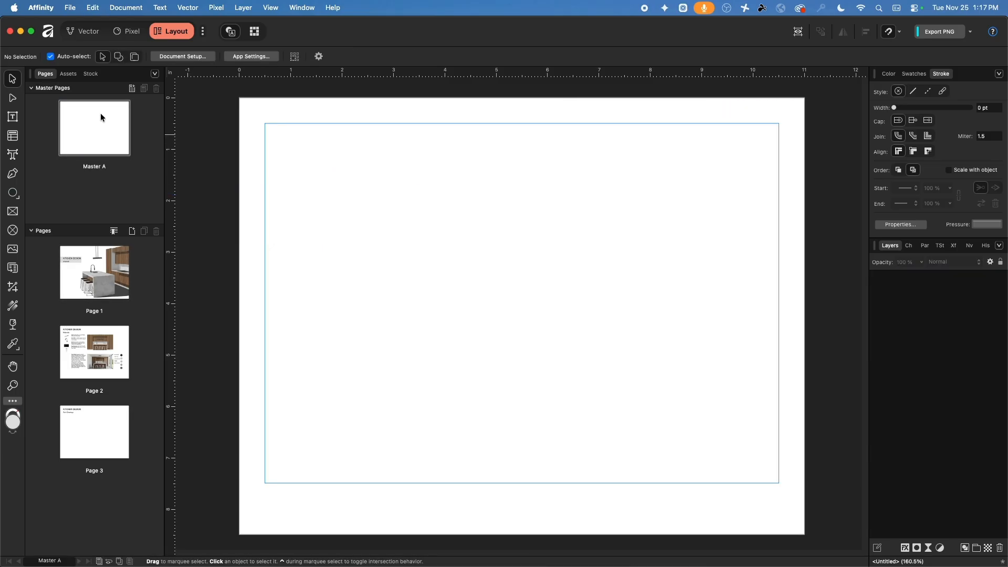
pyautogui.press('super+v')
# Move the pasted rectangle and text to the master page's top edge, then align the text frame with the upper-left margin corner
pyautogui.moveTo(374, 228); pyautogui.dragTo(366, 130)
pyautogui.click(371, 183)
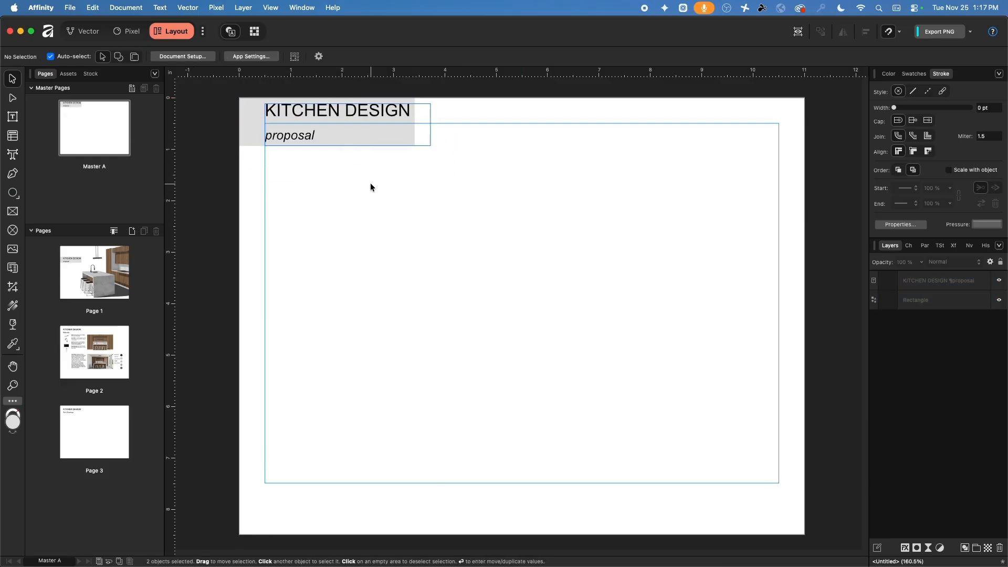
pyautogui.moveTo(297, 107); pyautogui.dragTo(278, 137)
pyautogui.scroll(5, 279, 138)
pyautogui.click(317, 251)
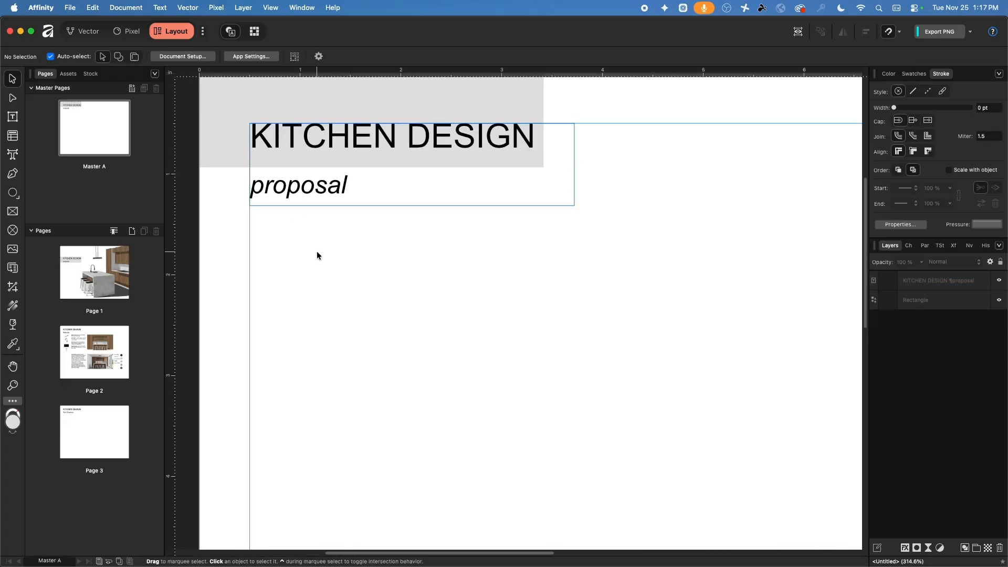
# Trim the grey rectangle's width slightly and extend its lower edge to the bottom of the title text frame
pyautogui.scroll(-1, 349, 275)
pyautogui.scroll(-1, 349, 274)
pyautogui.click(339, 142)
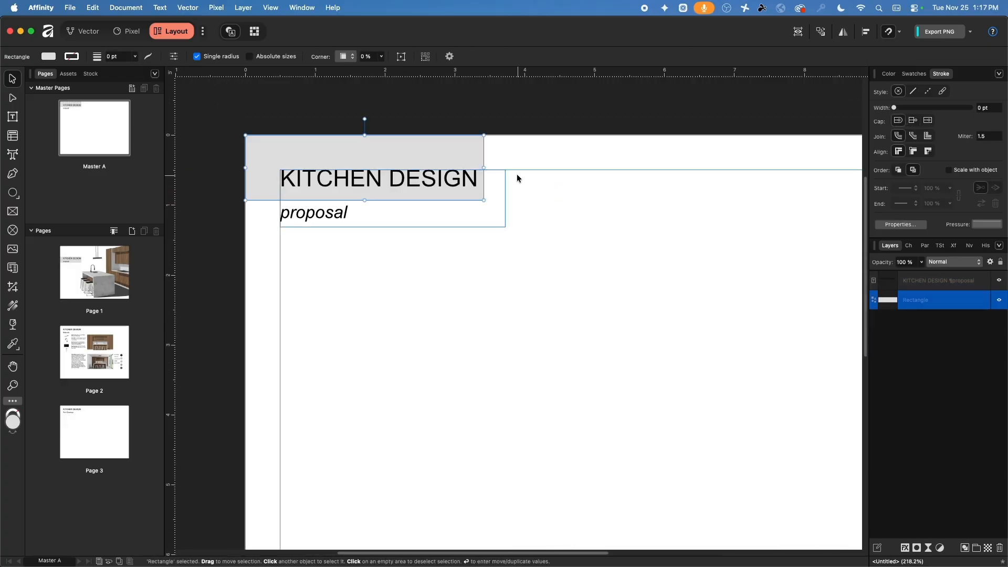
pyautogui.moveTo(485, 167)
pyautogui.mouseDown()
pyautogui.moveTo(508, 167)
pyautogui.moveTo(482, 166)
pyautogui.mouseUp()
pyautogui.moveTo(366, 202); pyautogui.dragTo(367, 227)
pyautogui.click(405, 305)
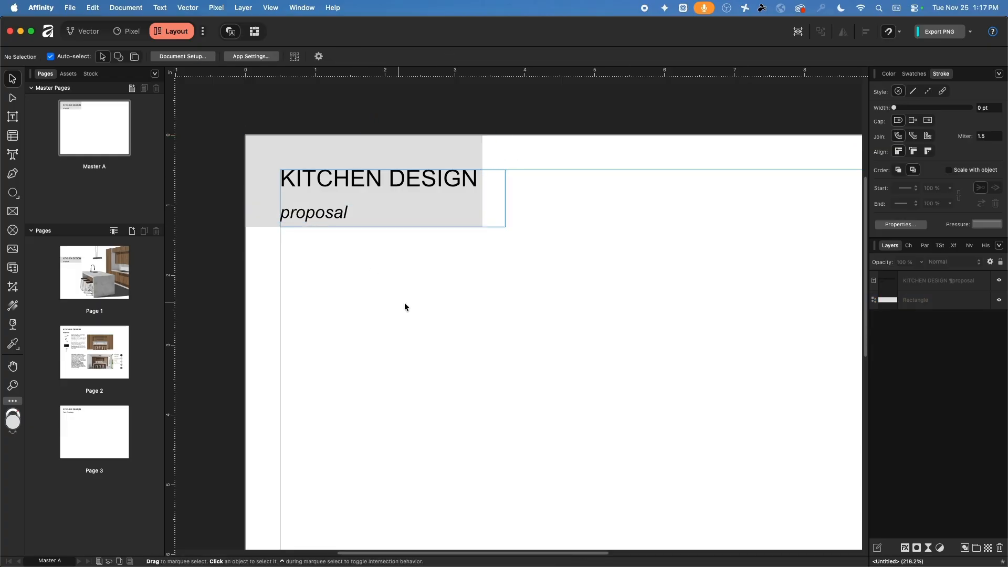
# Hide the title text on the master page and apply the master to pages 2 and 3
pyautogui.click(347, 181)
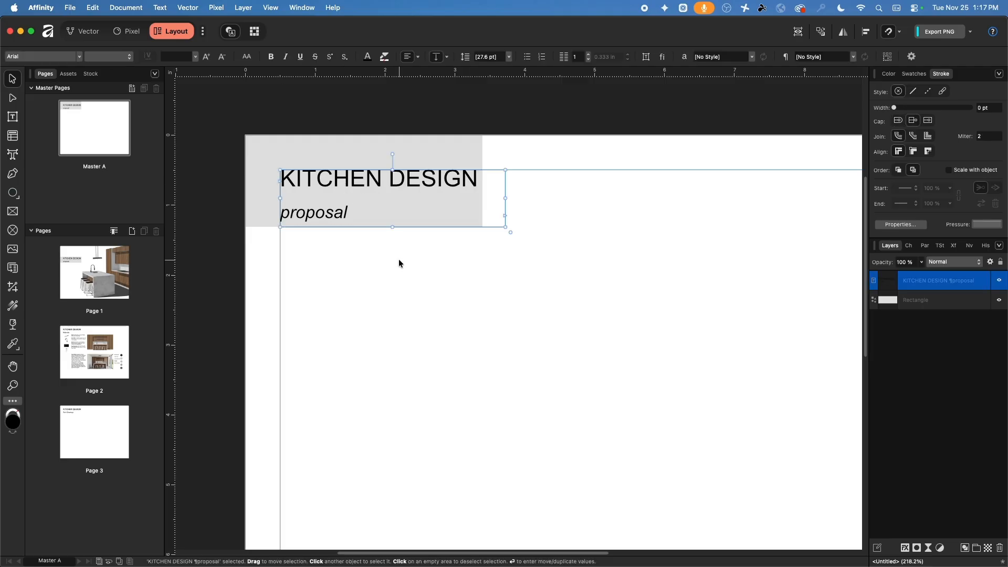
pyautogui.click(998, 282)
pyautogui.click(515, 317)
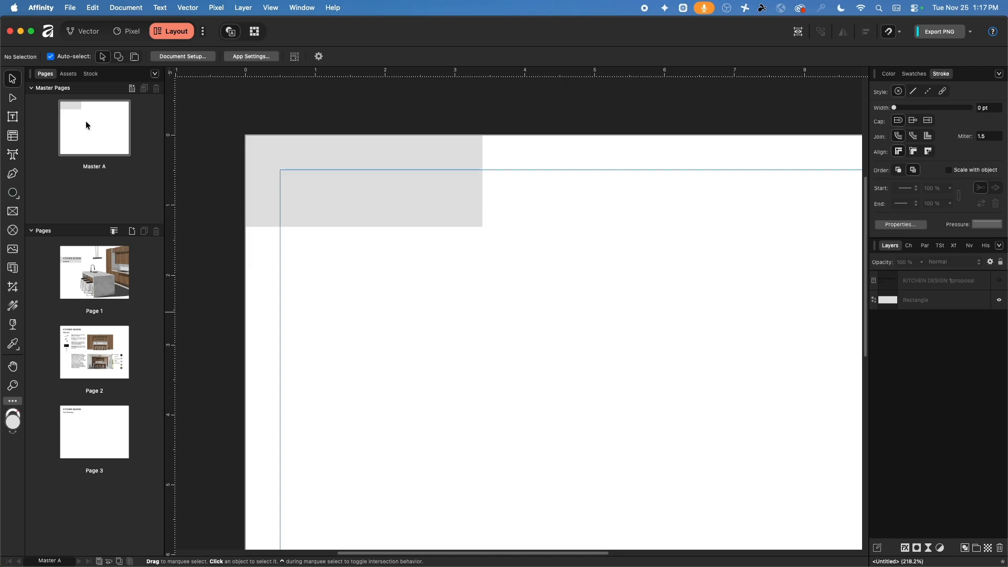
pyautogui.moveTo(77, 117); pyautogui.dragTo(92, 349)
pyautogui.moveTo(96, 124); pyautogui.dragTo(94, 436)
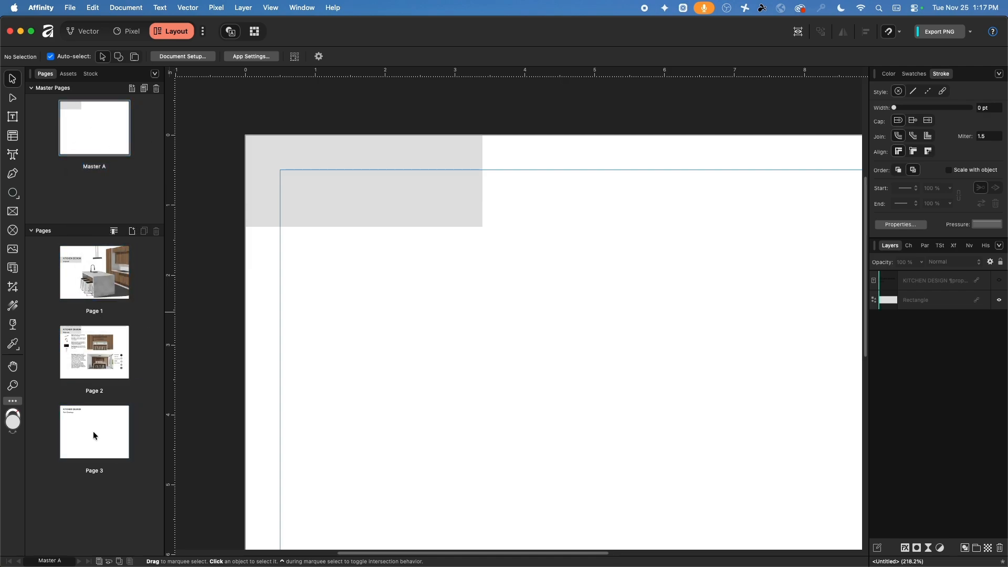
# On page 2, move the lower row of description, rendering, material names and swatches down to the bottom margin
pyautogui.click(95, 352)
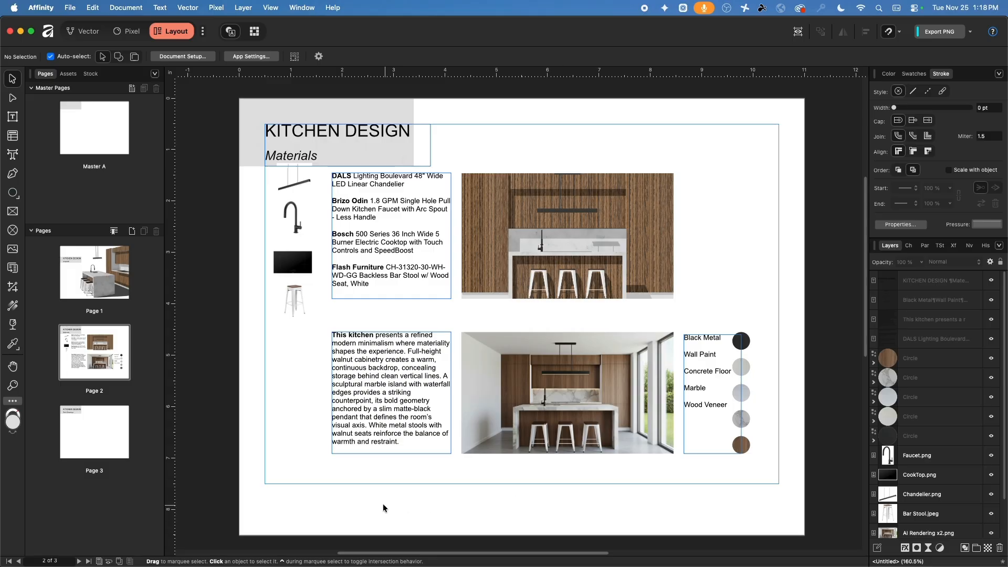
pyautogui.moveTo(330, 506); pyautogui.dragTo(751, 332)
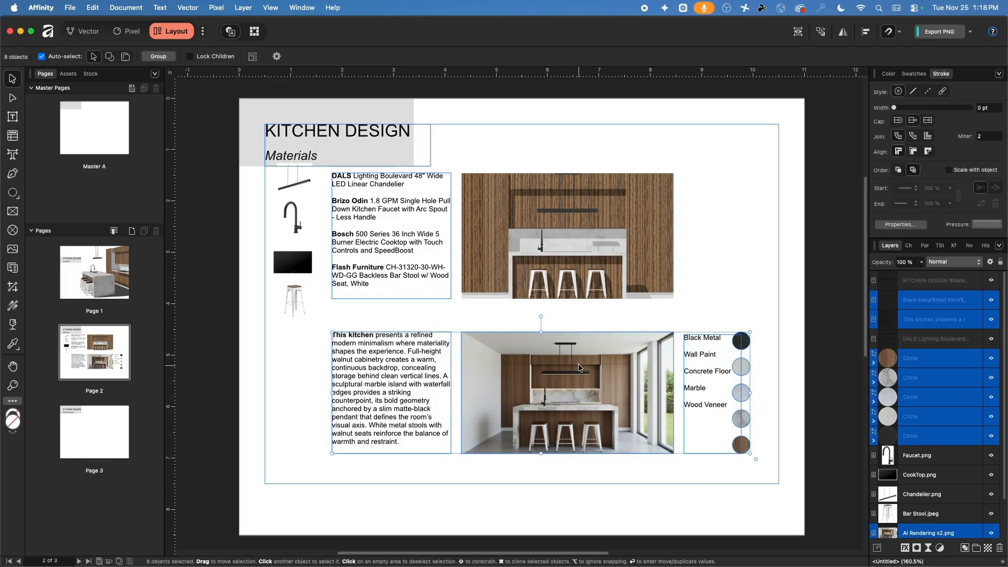
pyautogui.moveTo(579, 359); pyautogui.dragTo(580, 387)
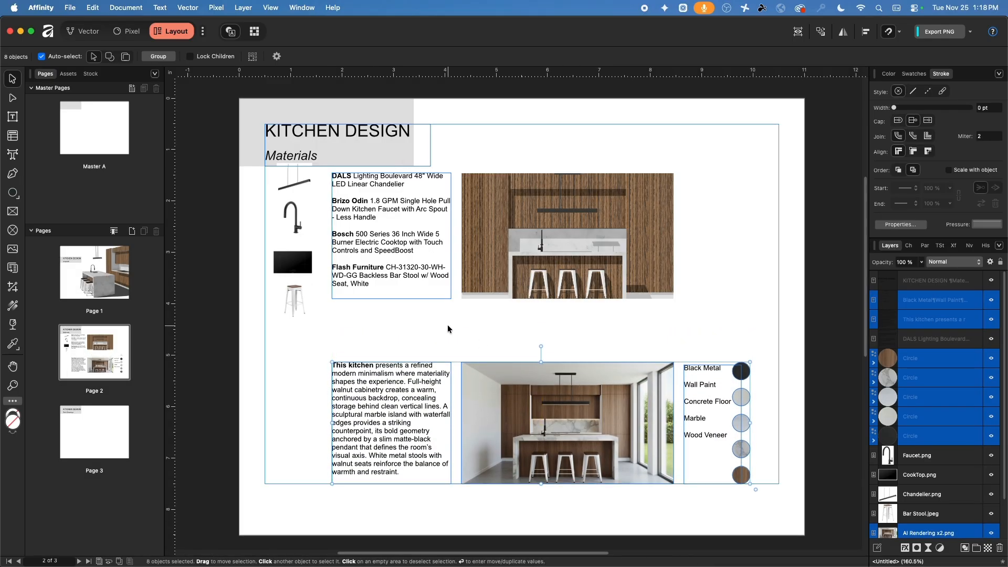
pyautogui.moveTo(652, 323); pyautogui.dragTo(251, 167)
pyautogui.moveTo(577, 205); pyautogui.dragTo(578, 217)
pyautogui.press('super+z')
# Move the upper row of product images, product text and elevation image down, clear of the grey title block
pyautogui.moveTo(714, 331); pyautogui.dragTo(233, 161)
pyautogui.moveTo(524, 197); pyautogui.dragTo(523, 222)
pyautogui.click(705, 195)
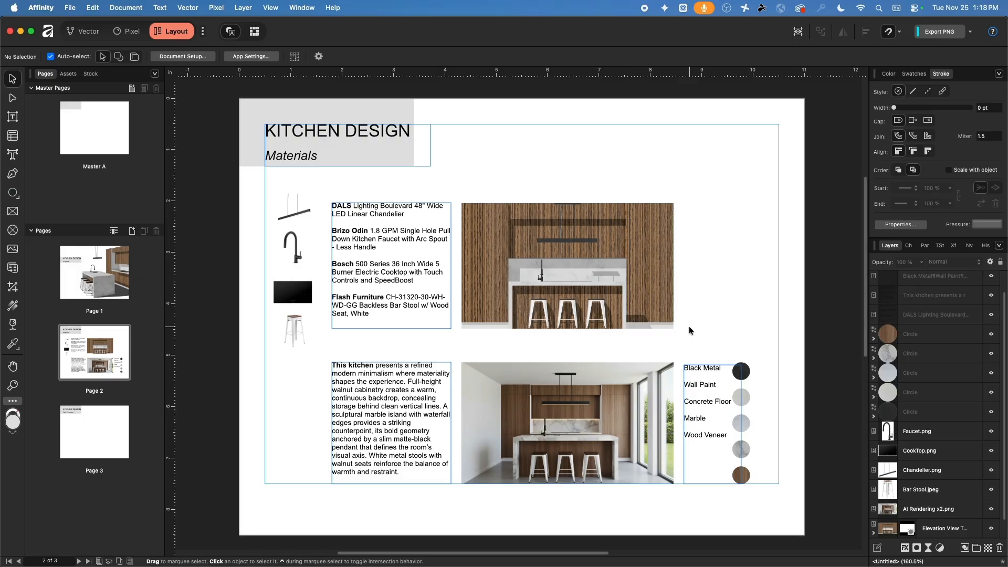
# Add the artistic text caption "Front View" and place it under the lower-right corner of the elevation image
pyautogui.scroll(1, 711, 332)
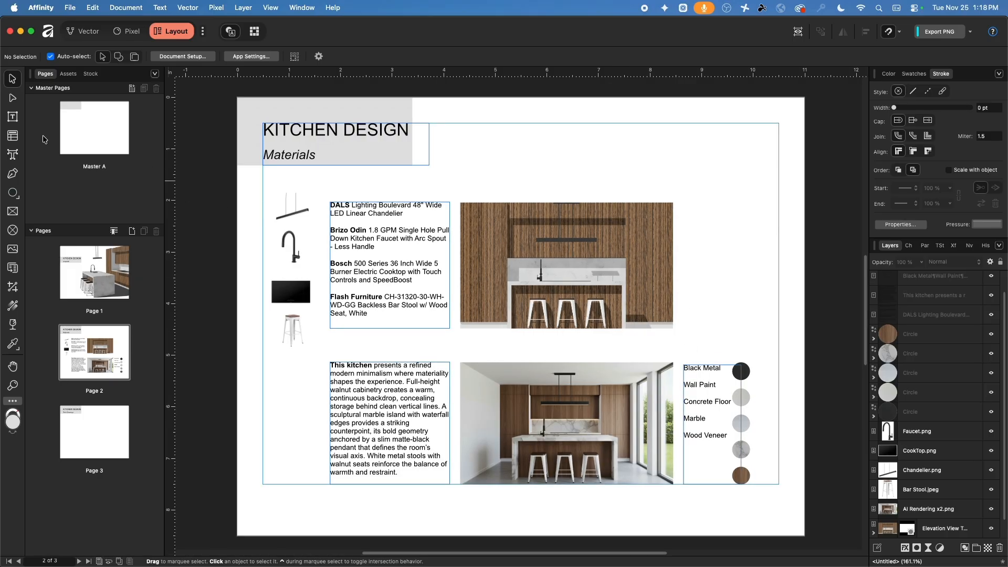
pyautogui.click(13, 155)
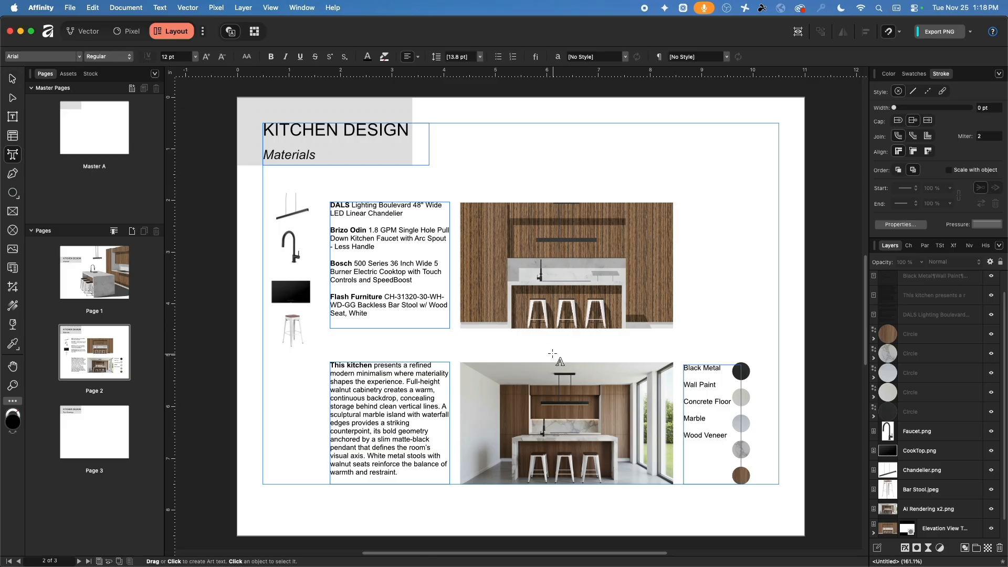
pyautogui.click(547, 329)
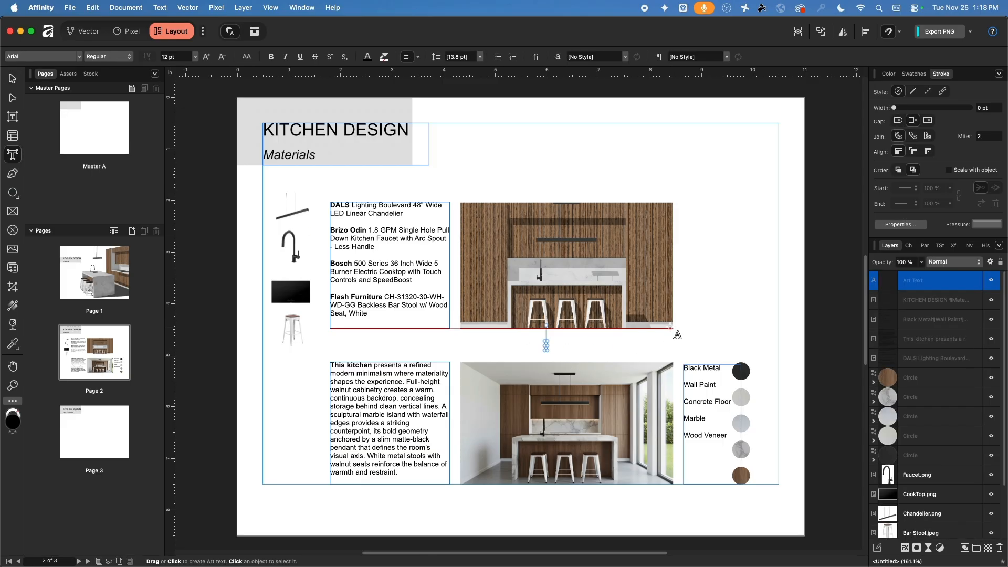
pyautogui.write('F')
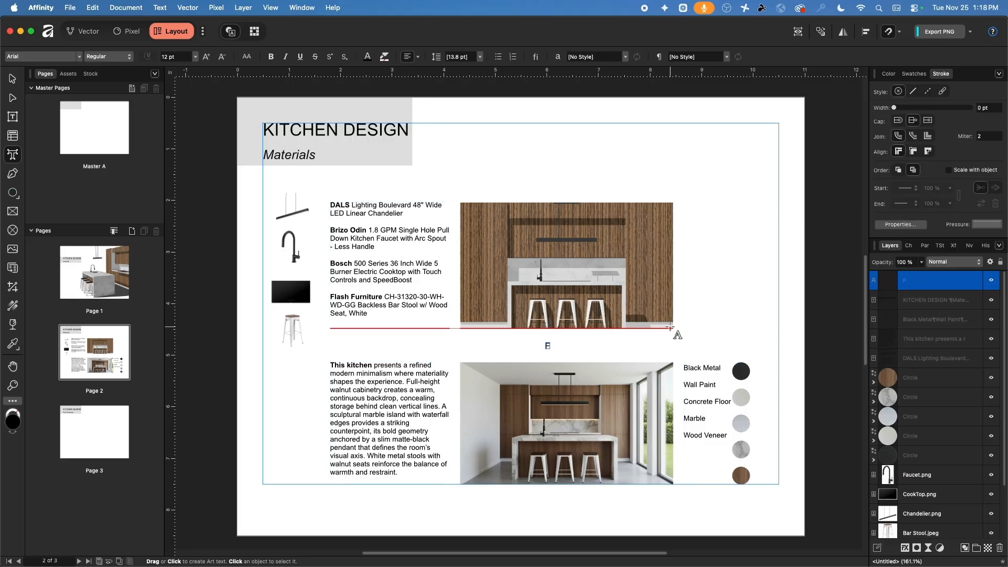
pyautogui.write('ront View')
pyautogui.press('Escape')
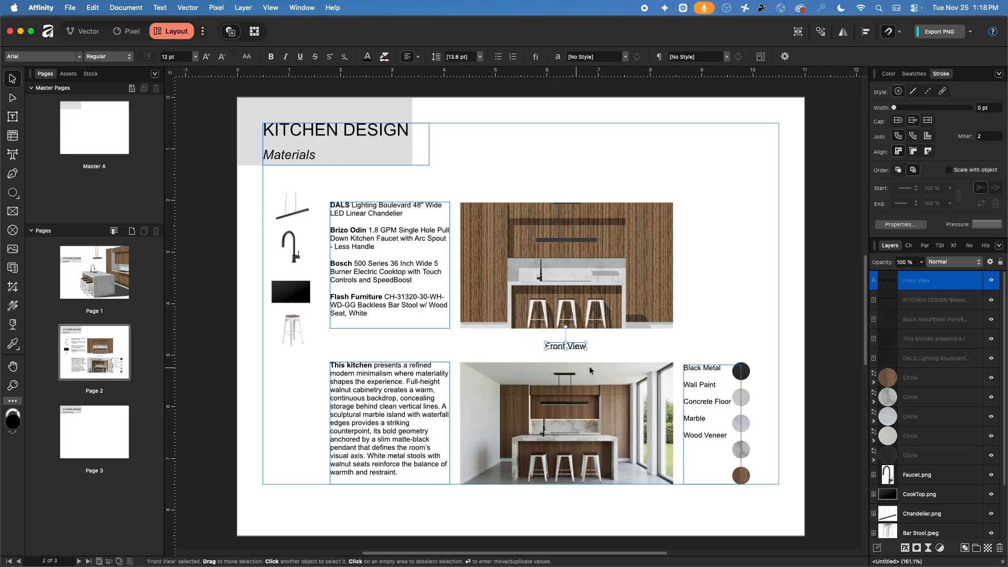
pyautogui.moveTo(567, 348); pyautogui.dragTo(654, 336)
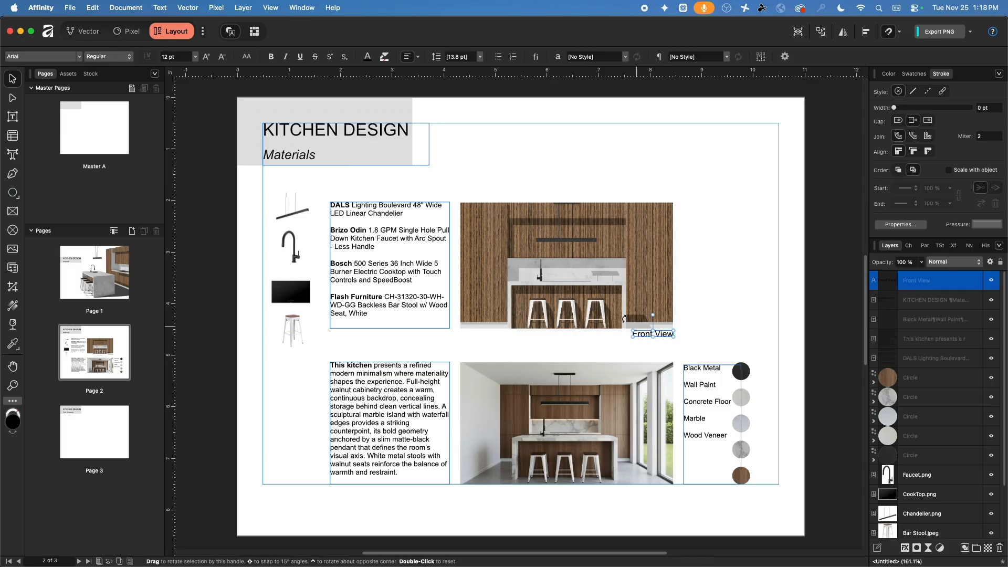
# Add the artistic text caption "3D AI Rendering" and place it under the lower-right corner of the rendering image
pyautogui.click(13, 154)
pyautogui.click(567, 353)
pyautogui.click(531, 349)
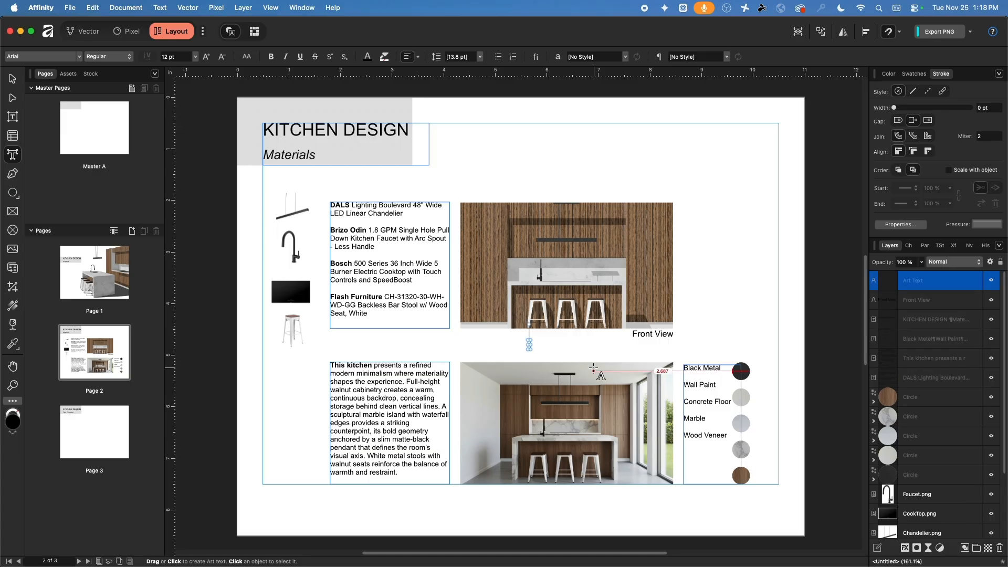
pyautogui.write('3')
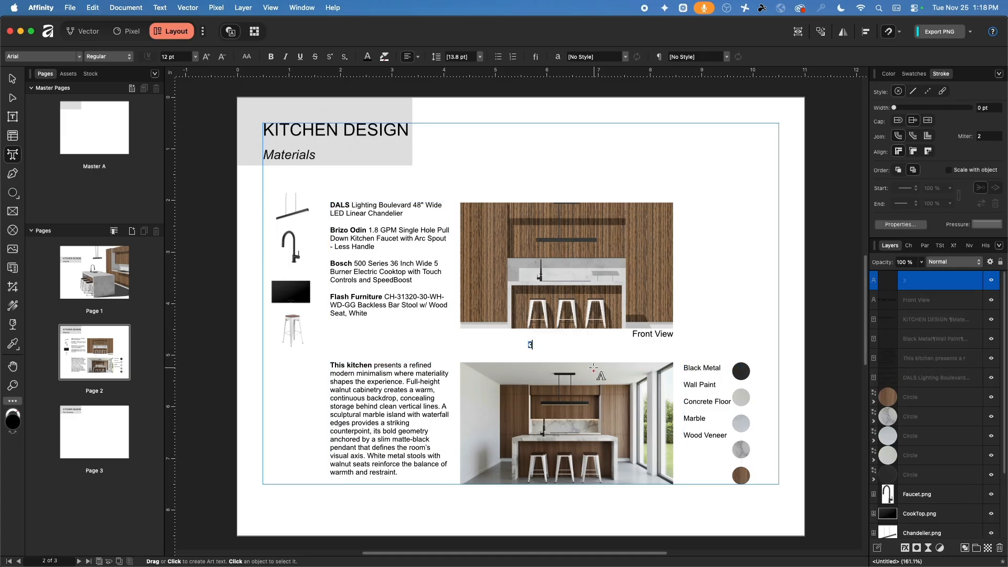
pyautogui.write('D AI Rendering')
pyautogui.press('Escape')
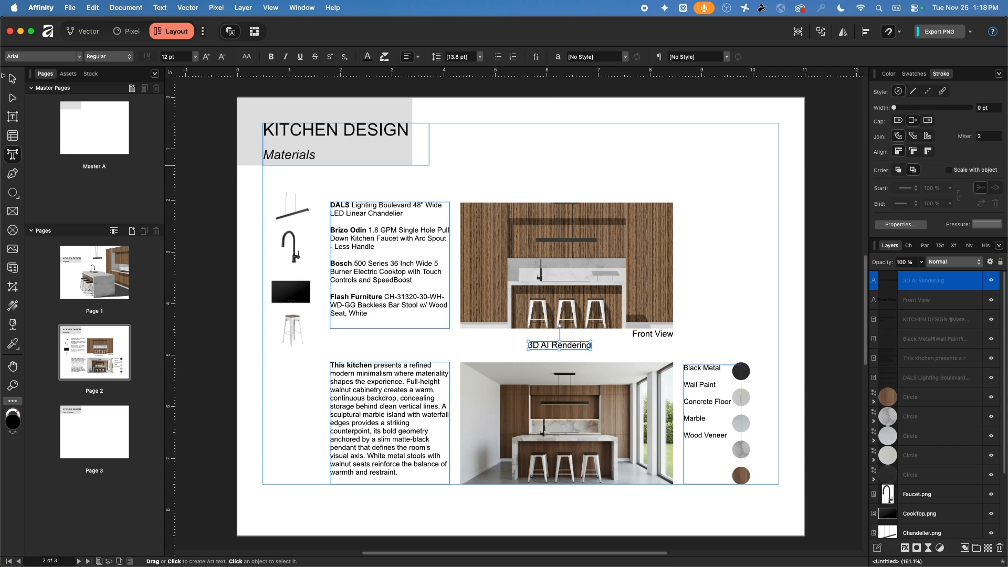
pyautogui.click(12, 78)
pyautogui.moveTo(573, 348); pyautogui.dragTo(653, 488)
# Nudge the "Front View" caption up against the lower edge of the elevation image
pyautogui.scroll(4, 687, 487)
pyautogui.moveTo(687, 487); pyautogui.dragTo(566, 436, button='middle')
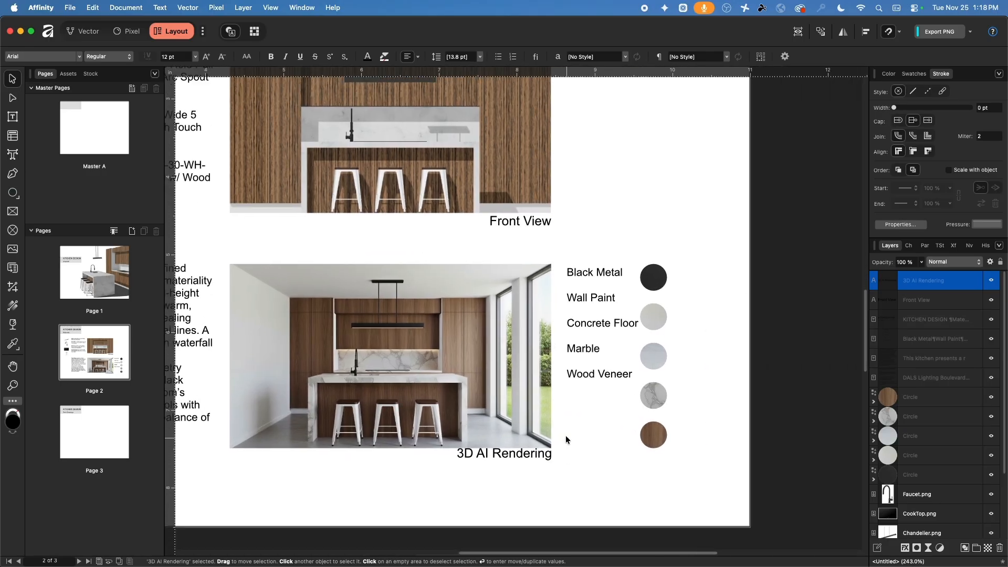
pyautogui.keyDown('shift'); pyautogui.click(515, 223); pyautogui.keyUp('shift')
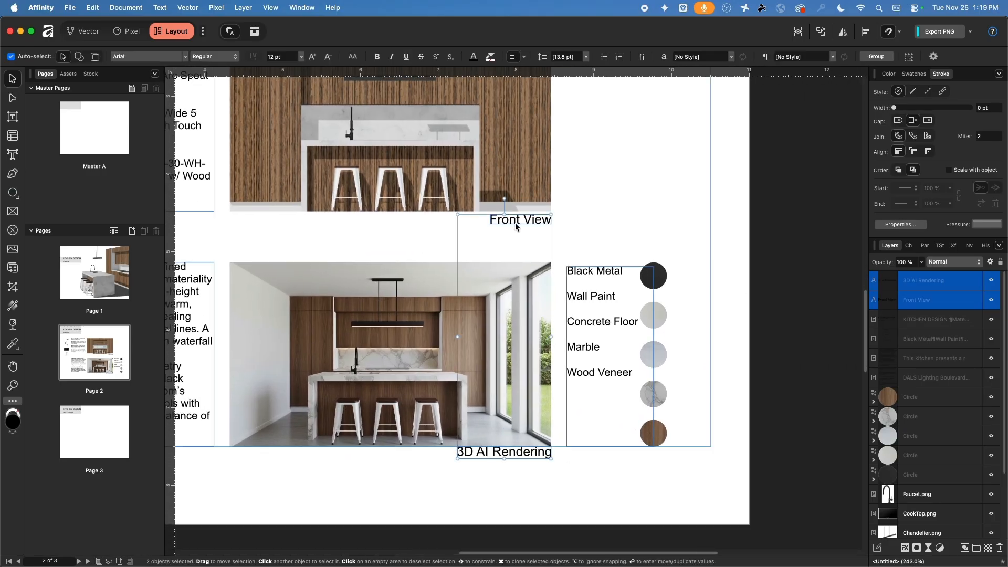
pyautogui.click(519, 220)
pyautogui.moveTo(519, 220); pyautogui.dragTo(521, 218)
# Format both image captions as 8 pt italic text
pyautogui.keyDown('shift'); pyautogui.click(500, 452); pyautogui.keyUp('shift')
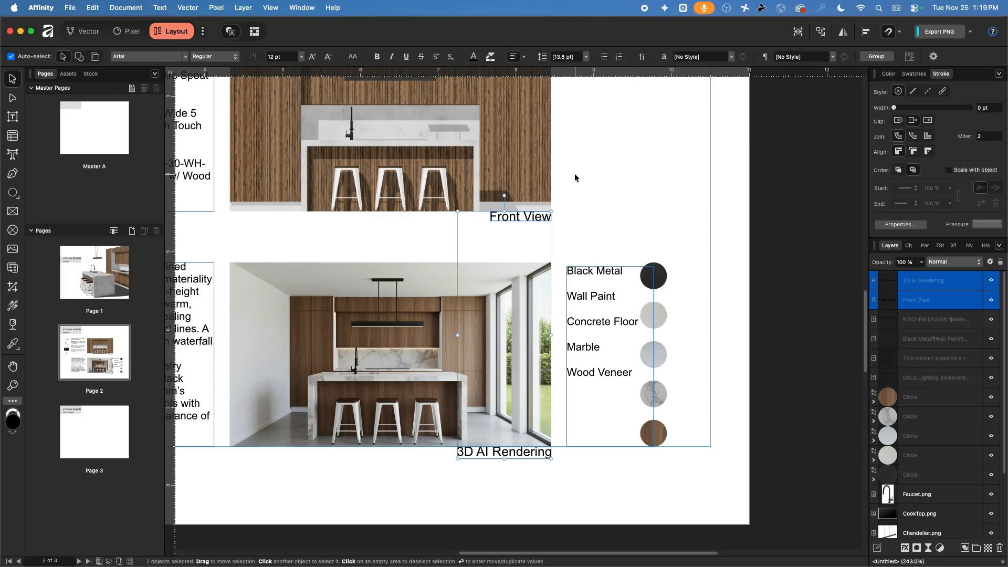
pyautogui.click(302, 57)
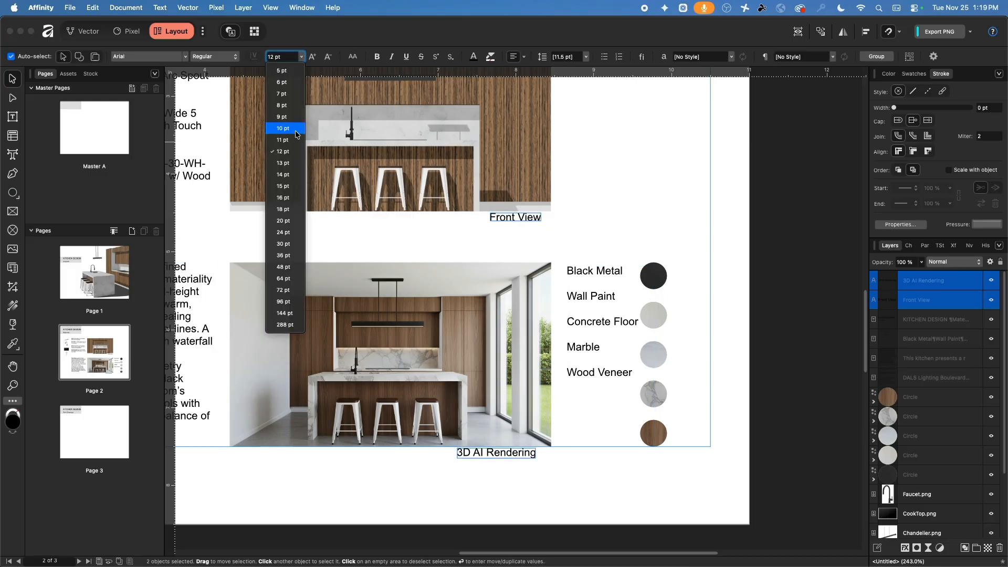
pyautogui.click(291, 103)
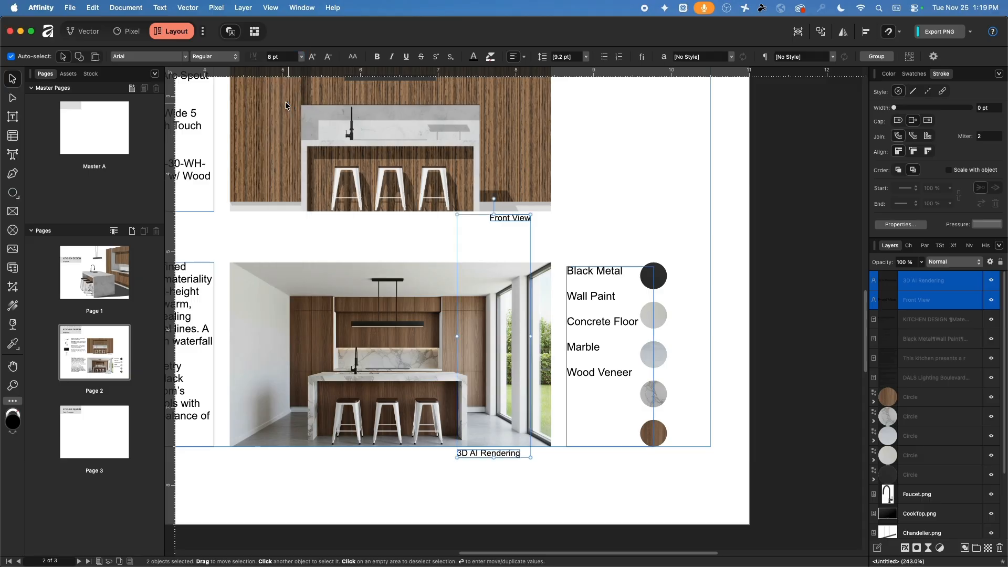
pyautogui.click(392, 57)
pyautogui.click(595, 223)
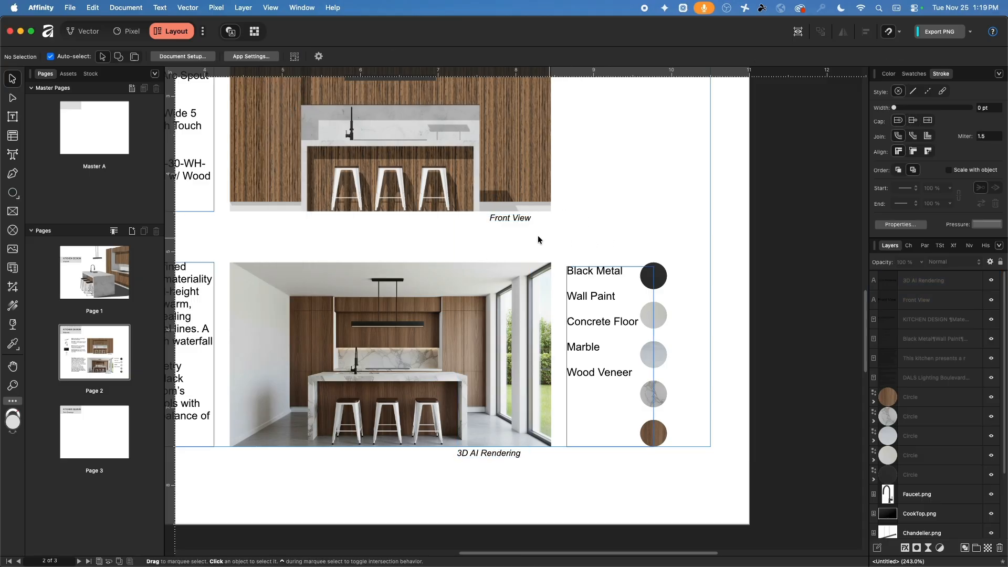
# Move the "Front View" and "3D AI Rendering" captions so they align with the right edges of their images
pyautogui.click(518, 216)
pyautogui.moveTo(517, 216); pyautogui.dragTo(531, 217)
pyautogui.click(506, 452)
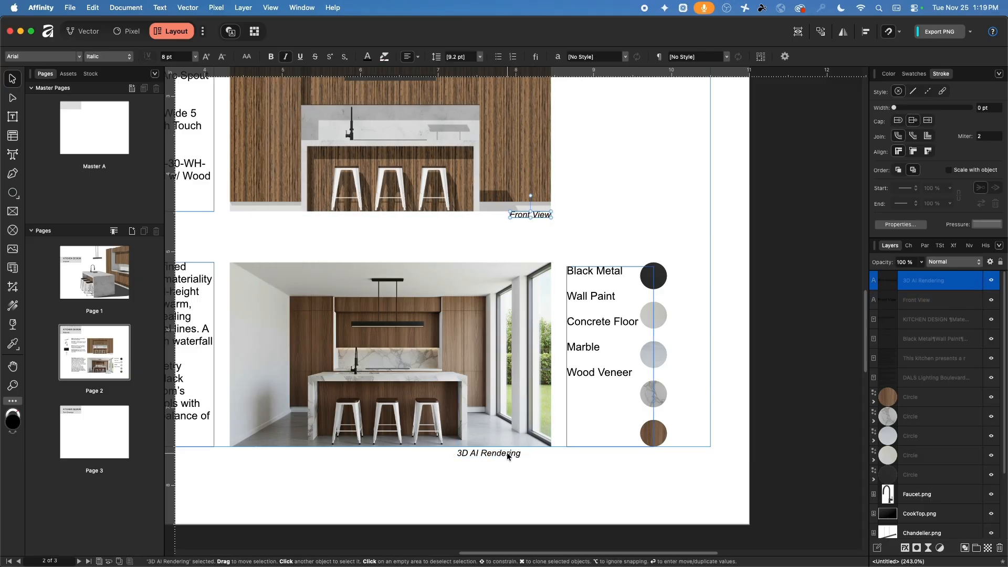
pyautogui.moveTo(506, 452); pyautogui.dragTo(537, 449)
pyautogui.click(442, 477)
pyautogui.hscroll(-5, 402, 339)
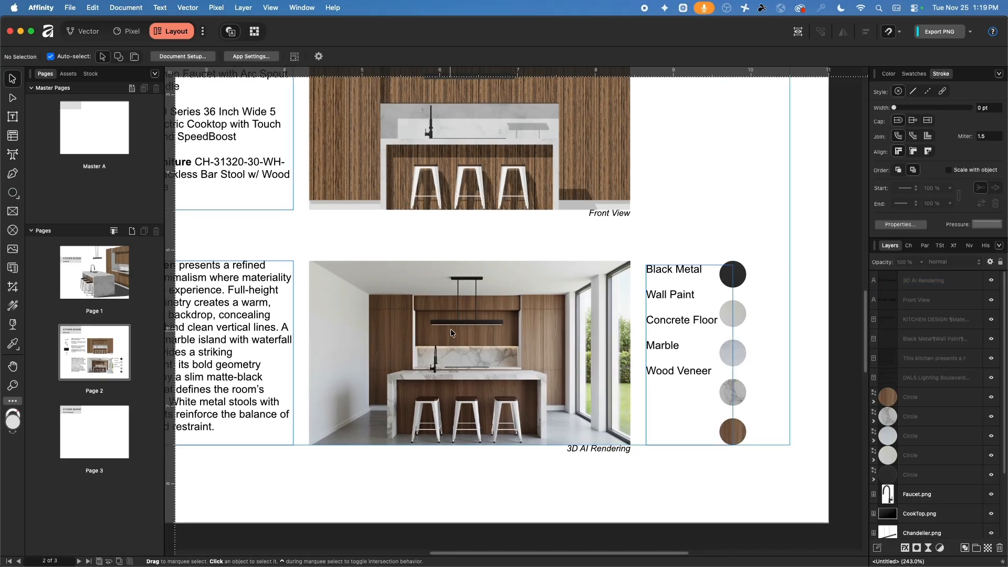
# Set the leading of all the material label text beside the swatches to 24 pt
pyautogui.keyDown('ctrl'); pyautogui.scroll(-3, 454, 331); pyautogui.keyUp('ctrl')
pyautogui.scroll(2, 483, 328)
pyautogui.hscroll(-1, 483, 328)
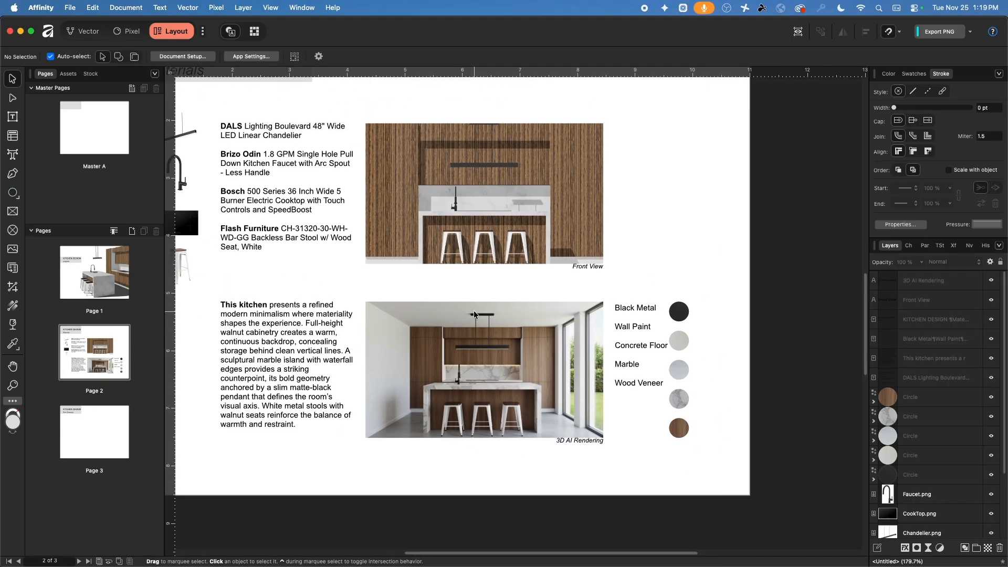
pyautogui.hscroll(-5, 475, 314)
pyautogui.scroll(1, 474, 314)
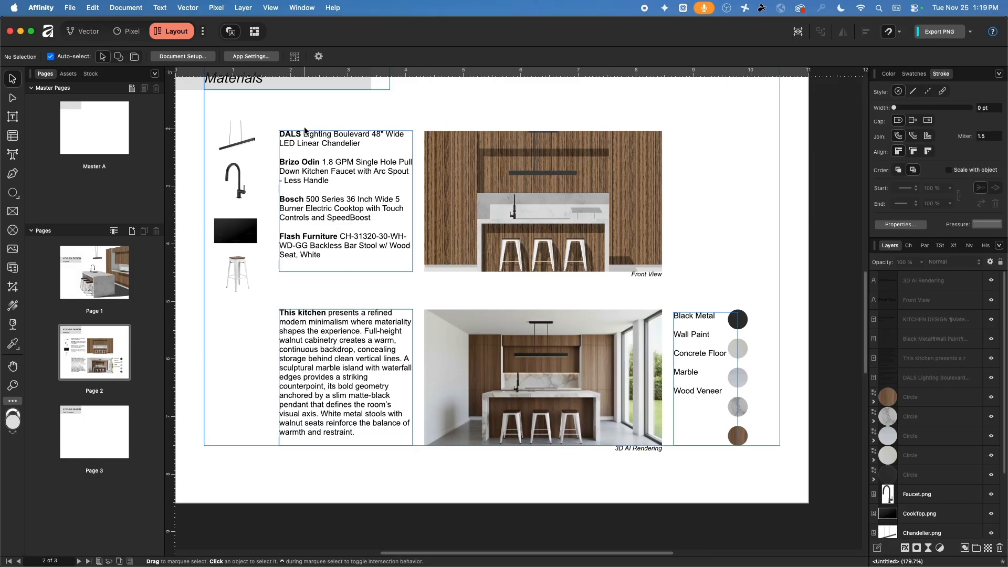
pyautogui.doubleClick(684, 334)
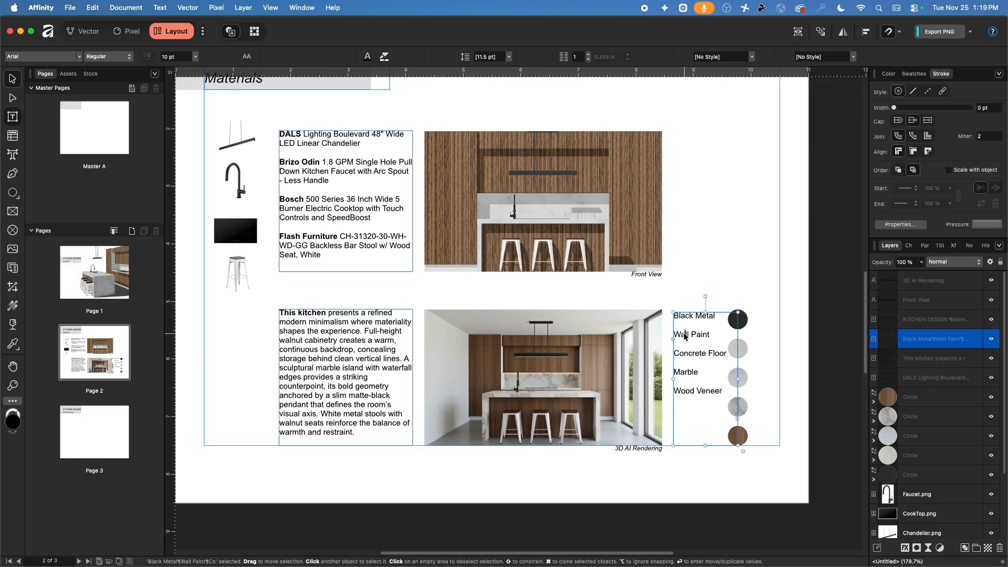
pyautogui.tripleClick(684, 333)
pyautogui.press('super+a')
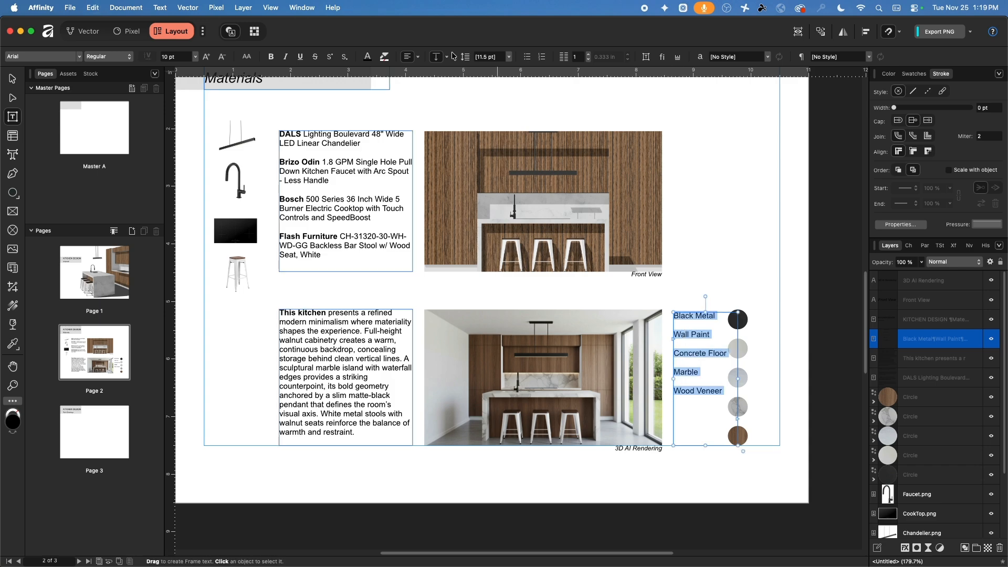
pyautogui.click(510, 57)
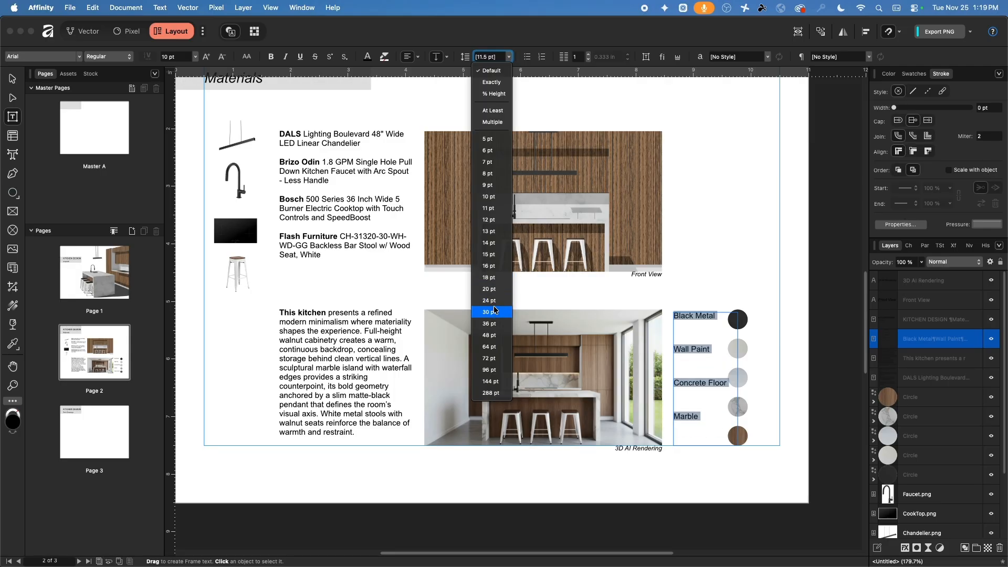
pyautogui.click(493, 302)
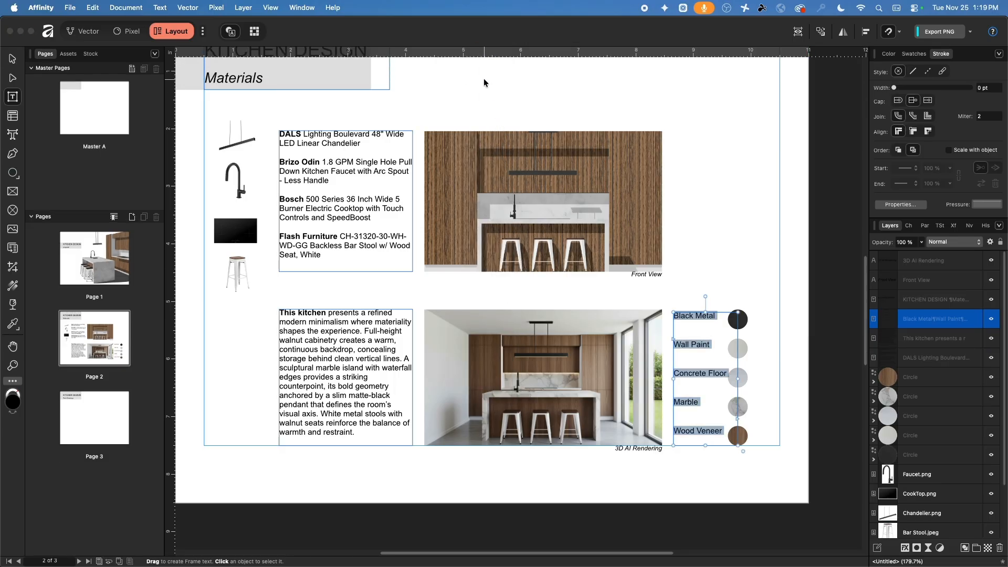
# Dock the context toolbar back into the workspace
pyautogui.click(302, 7)
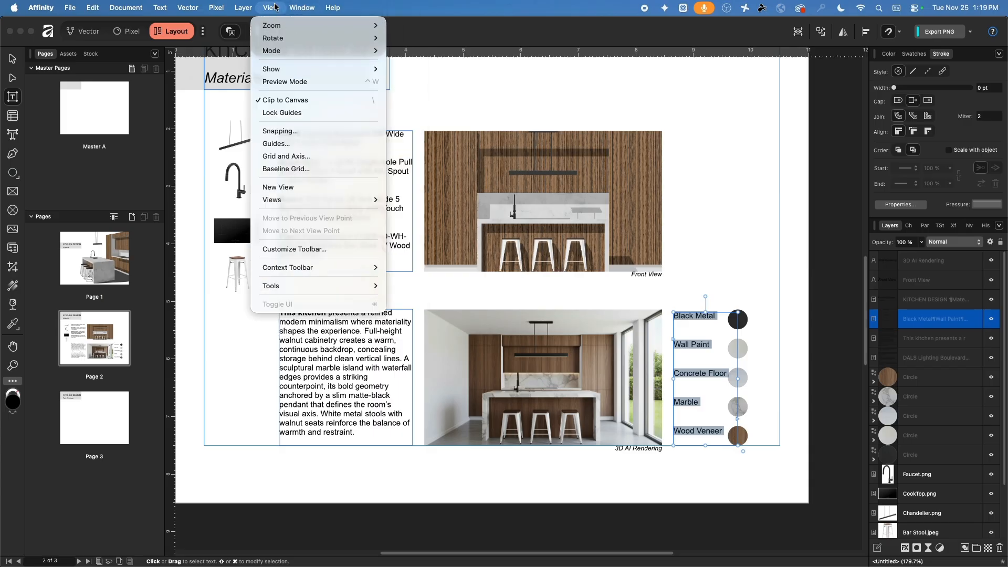
pyautogui.moveTo(301, 291)
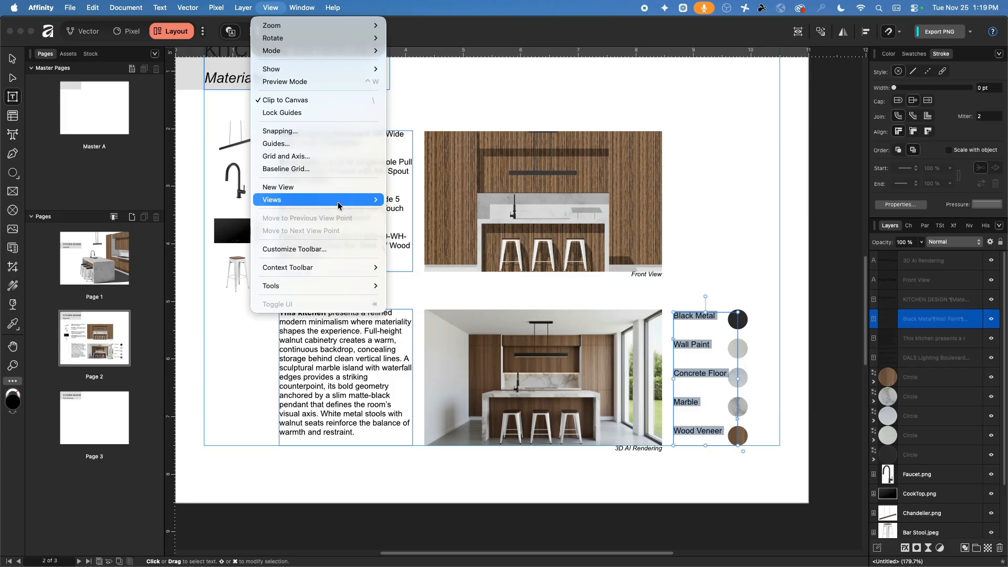
pyautogui.moveTo(339, 206)
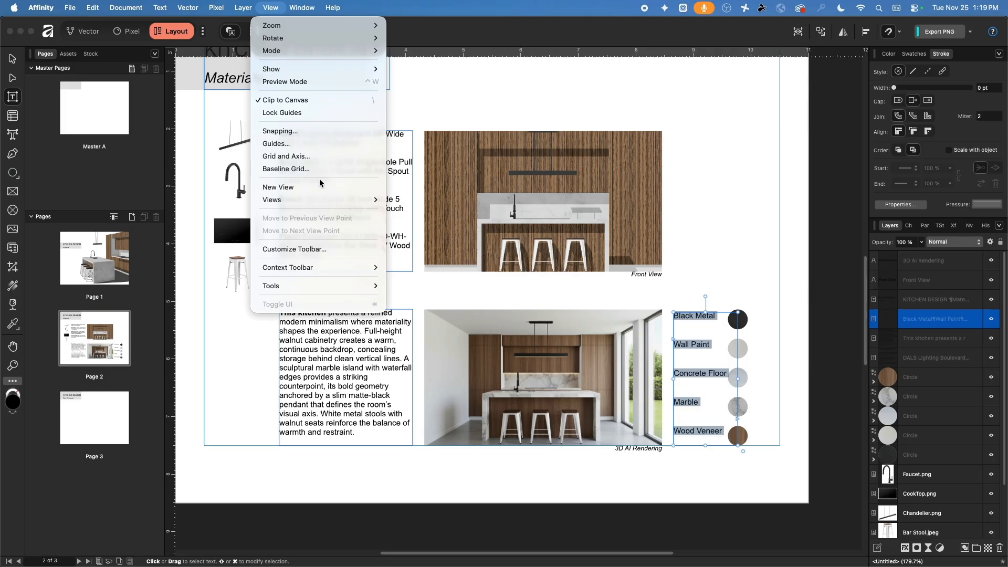
pyautogui.moveTo(286, 4)
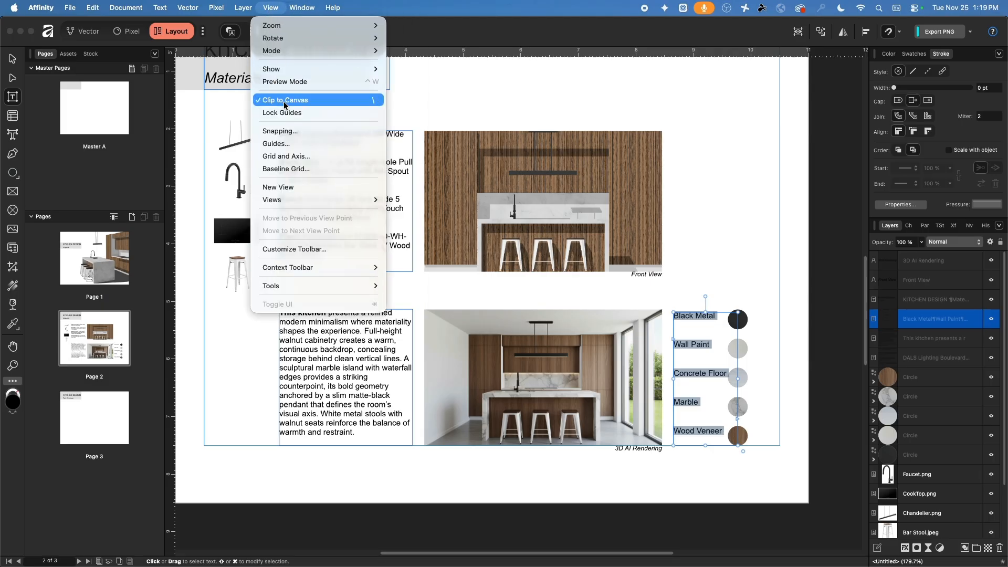
pyautogui.moveTo(300, 269)
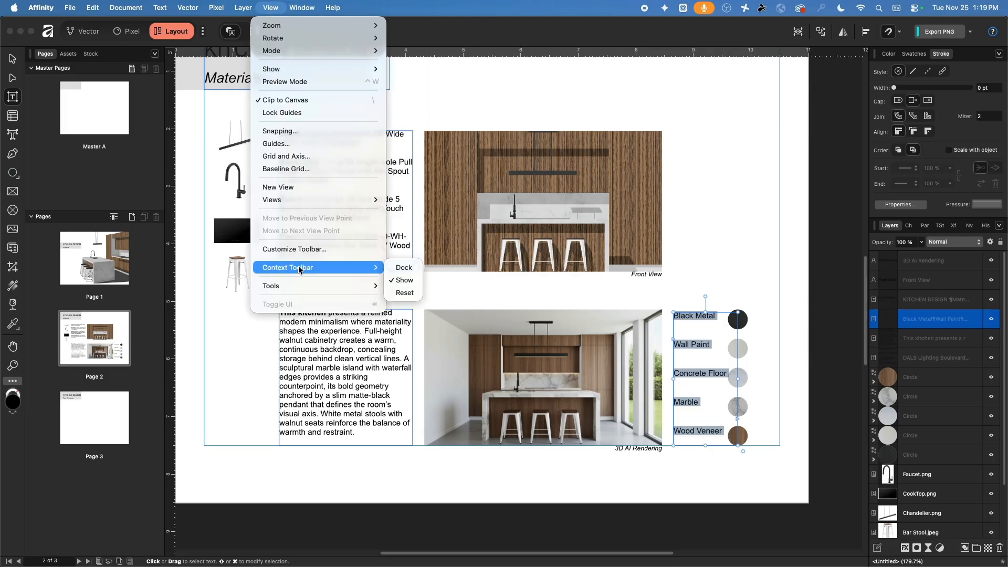
pyautogui.click(408, 269)
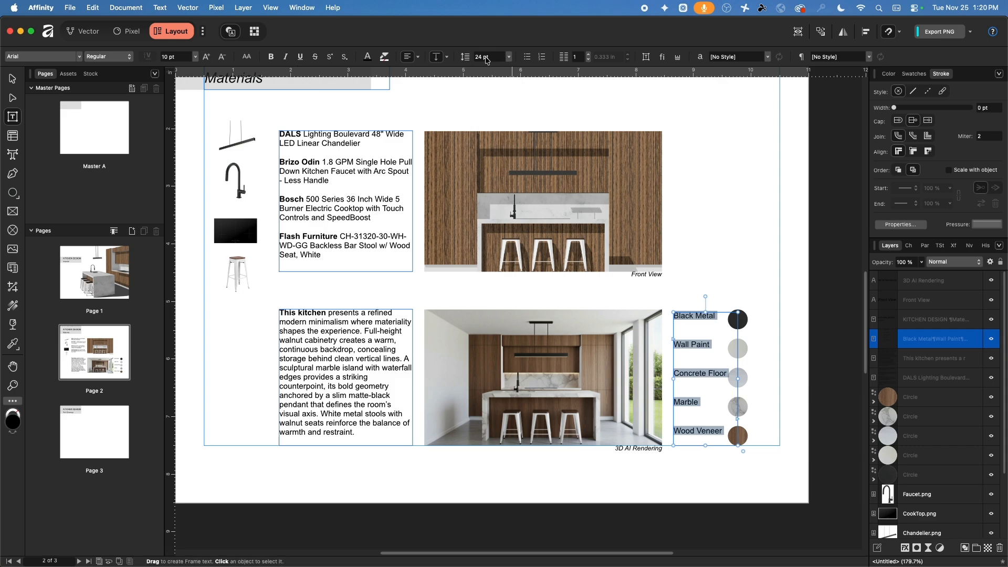
# Increase the leading of the material labels to 26 pt
pyautogui.click(488, 58)
pyautogui.write('26')
pyautogui.press('Return')
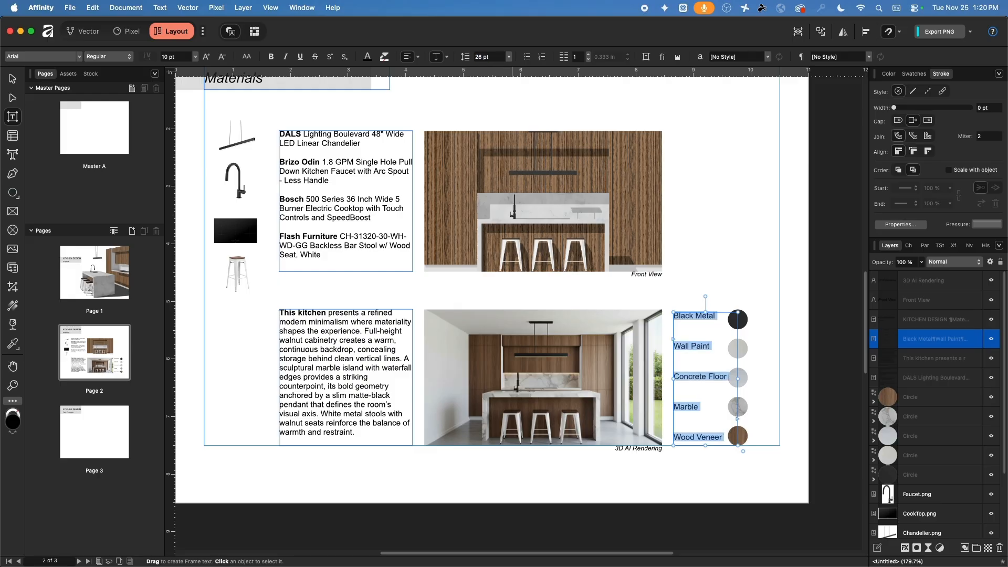
# Move the material labels frame up to the rendering image's upper edge and add a horizontal guide at the top of the wood swatch
pyautogui.click(13, 78)
pyautogui.scroll(5, 664, 402)
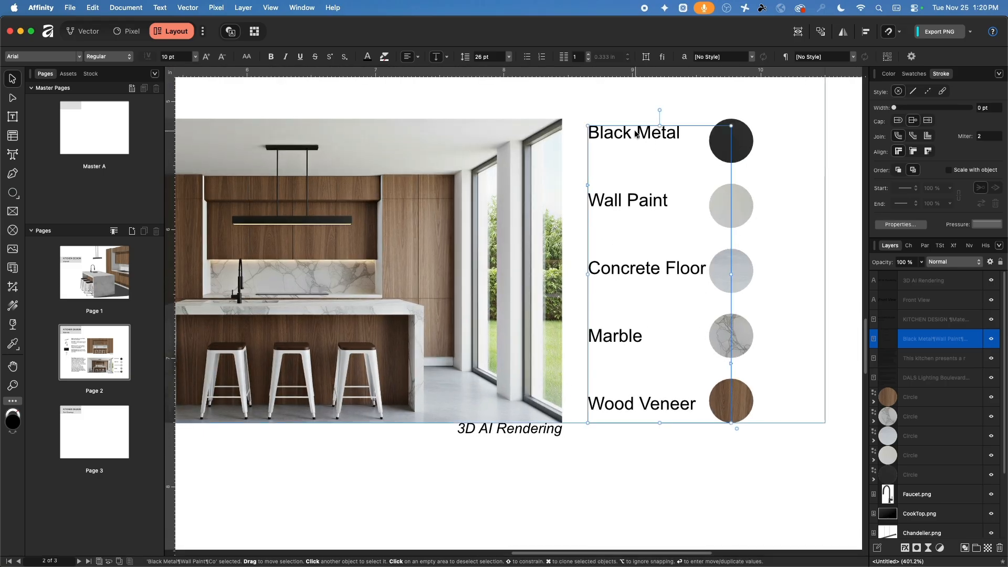
pyautogui.moveTo(640, 131); pyautogui.dragTo(632, 124)
pyautogui.moveTo(684, 74); pyautogui.dragTo(733, 379)
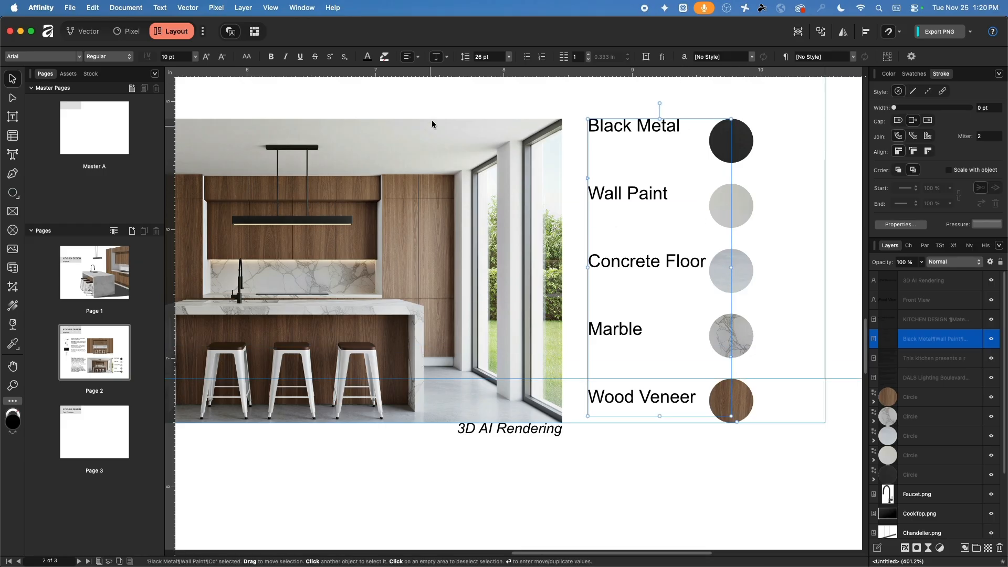
# Try leading values of 25 pt and 24 pt on the material labels
pyautogui.click(494, 58)
pyautogui.write('25')
pyautogui.press('Return')
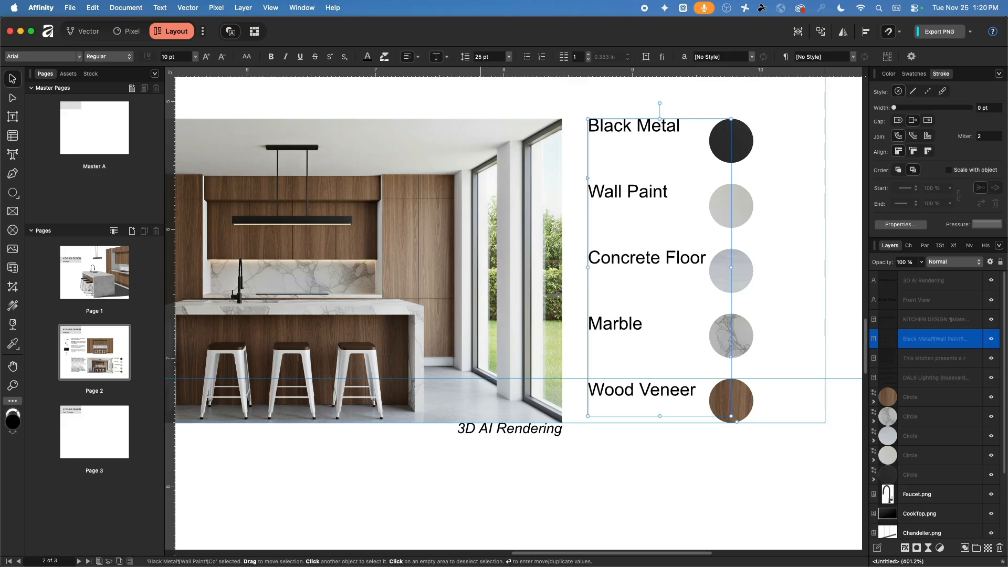
pyautogui.click(492, 56)
pyautogui.write('25')
pyautogui.press('BackSpace')
pyautogui.write('4')
pyautogui.press('Return')
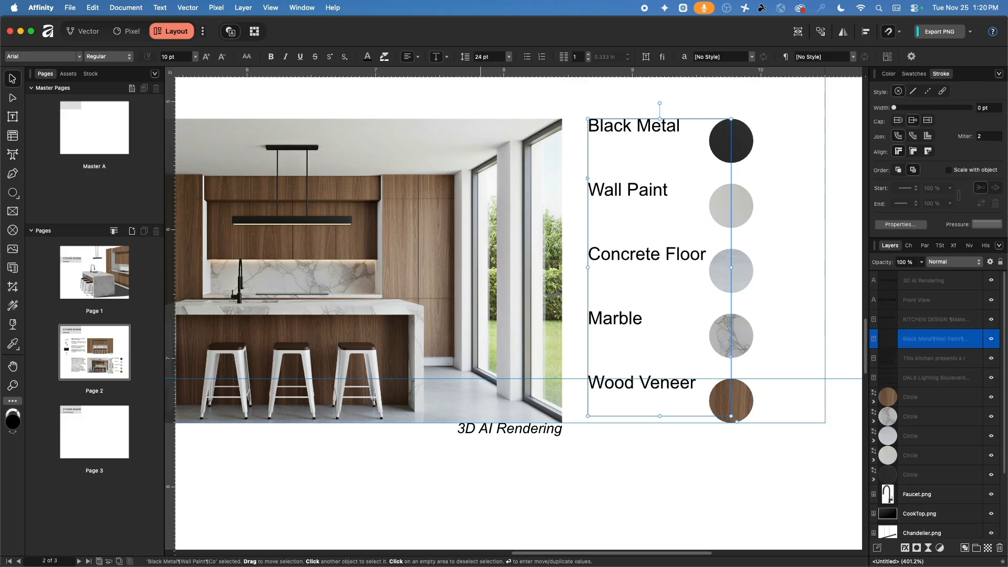
# Set the leading of the material labels to 24.5 pt
pyautogui.click(496, 59)
pyautogui.write('24.5')
pyautogui.press('Return')
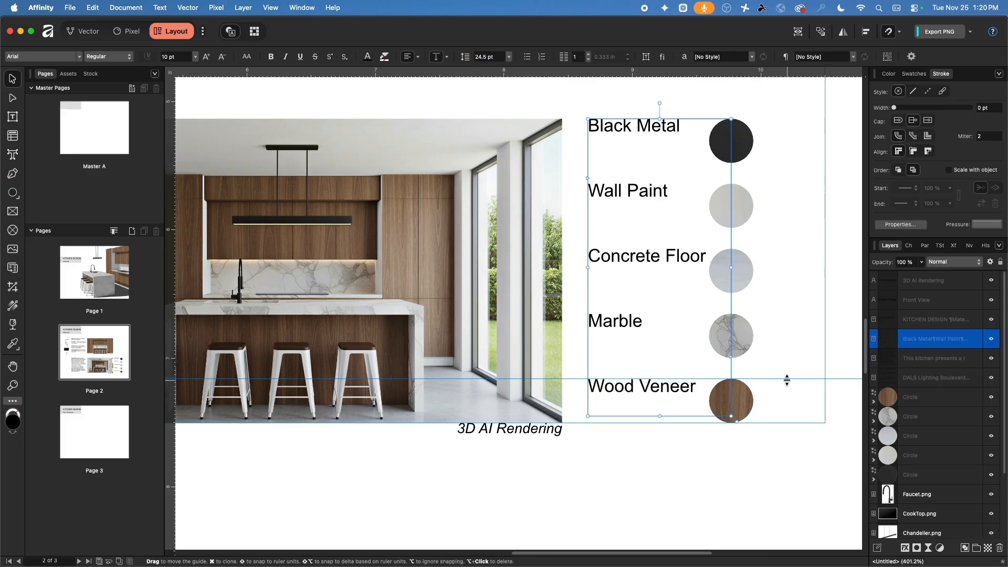
# Move the horizontal guide to the wood swatch's centre and shift the labels frame down so each label centres on its swatch
pyautogui.moveTo(786, 381); pyautogui.dragTo(759, 404)
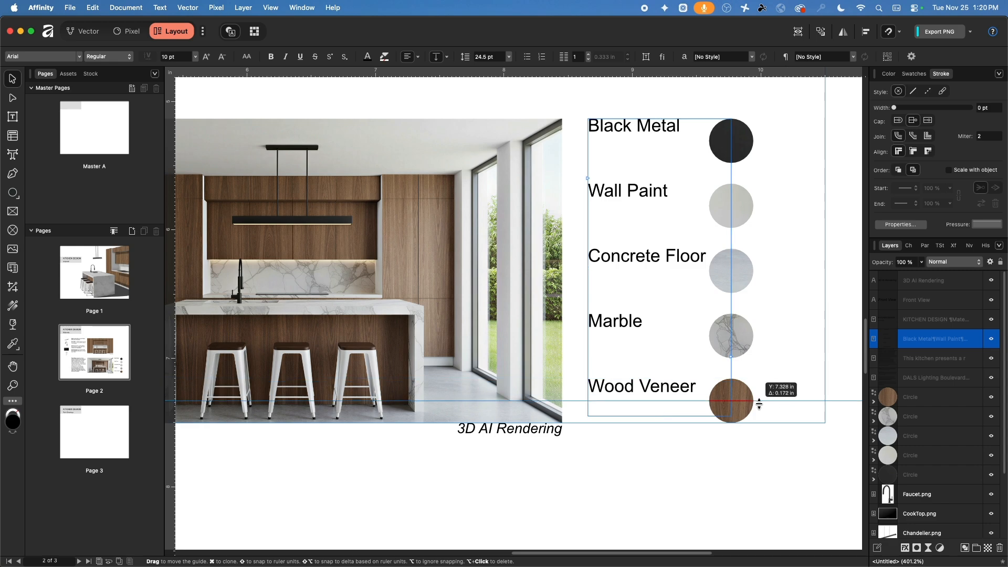
pyautogui.moveTo(620, 128); pyautogui.dragTo(620, 141)
pyautogui.click(804, 218)
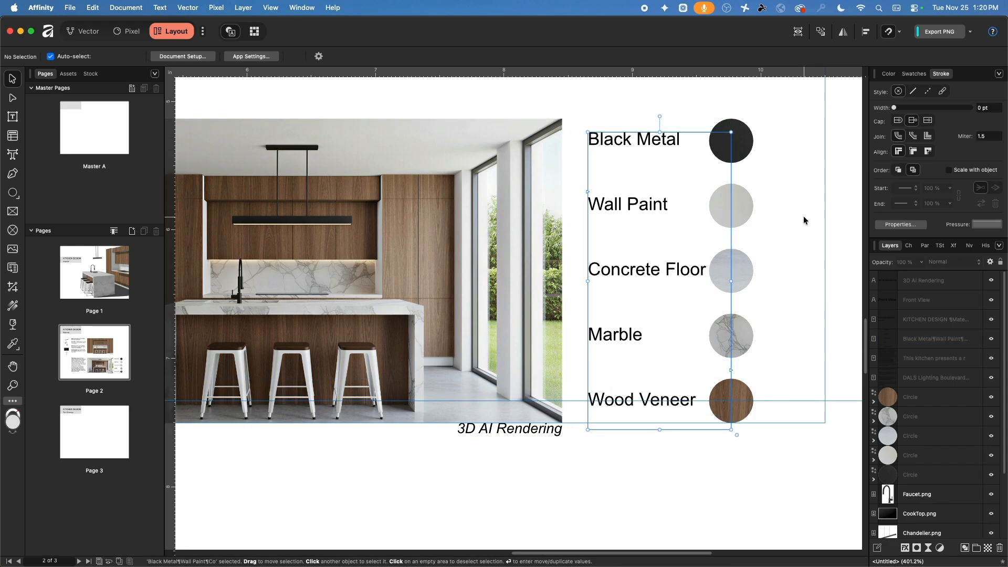
# Move the horizontal guide up and away from the material labels and swatches
pyautogui.moveTo(796, 401); pyautogui.dragTo(717, 81)
pyautogui.scroll(-3, 772, 154)
pyautogui.moveTo(772, 153); pyautogui.dragTo(737, 294, button='middle')
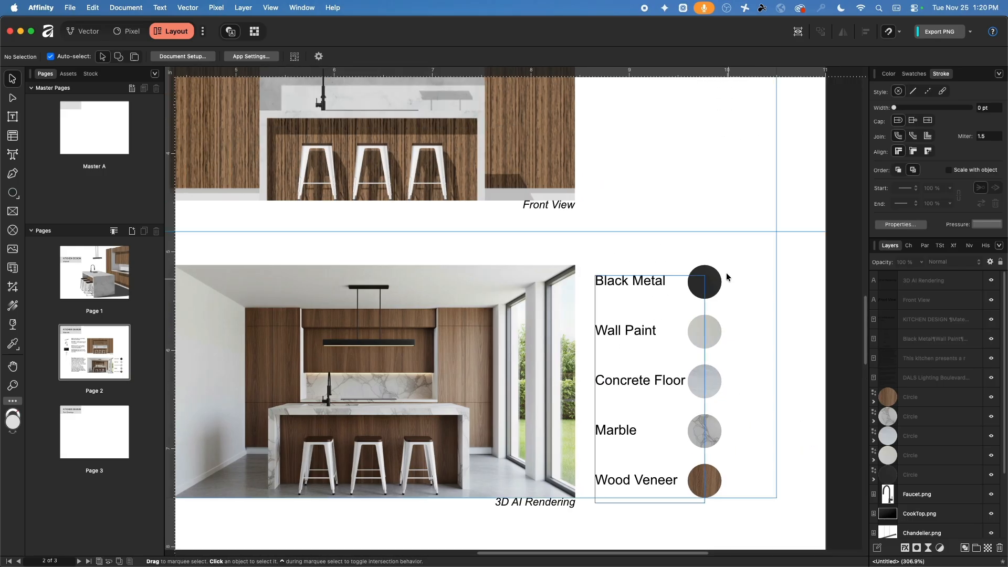
pyautogui.moveTo(693, 231); pyautogui.dragTo(668, 18)
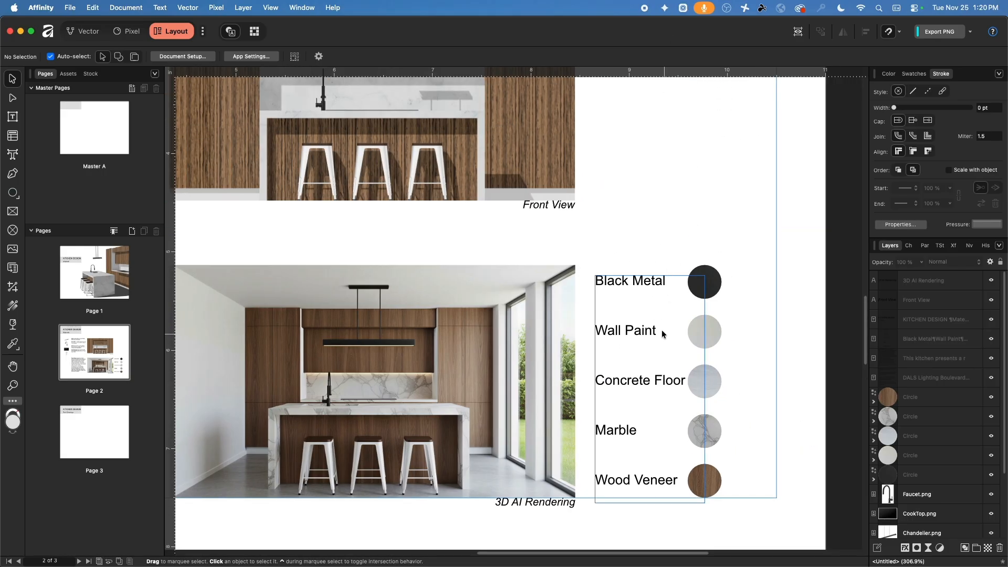
# Try a different leading on the product descriptions text frame
pyautogui.click(551, 207)
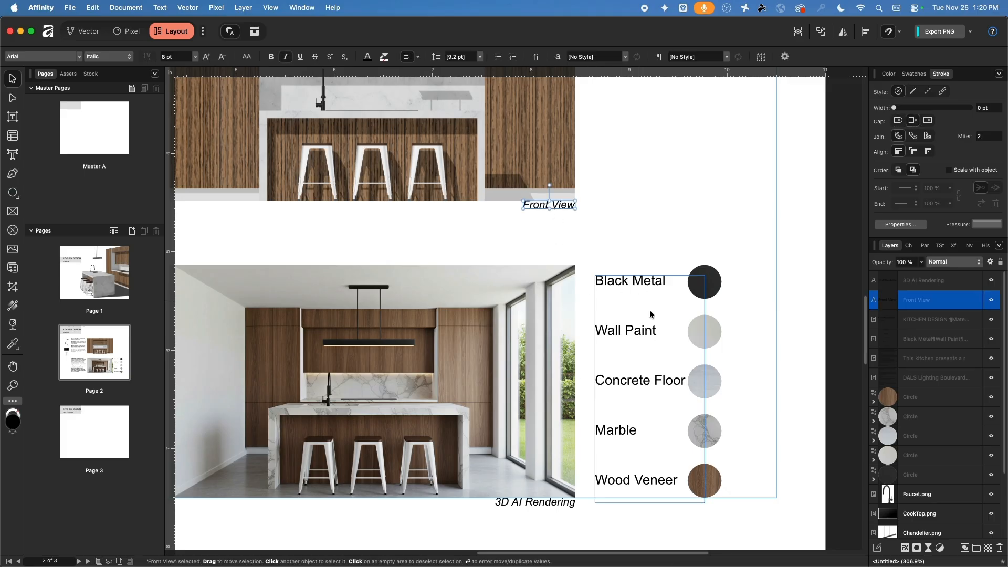
pyautogui.scroll(-5, 622, 450)
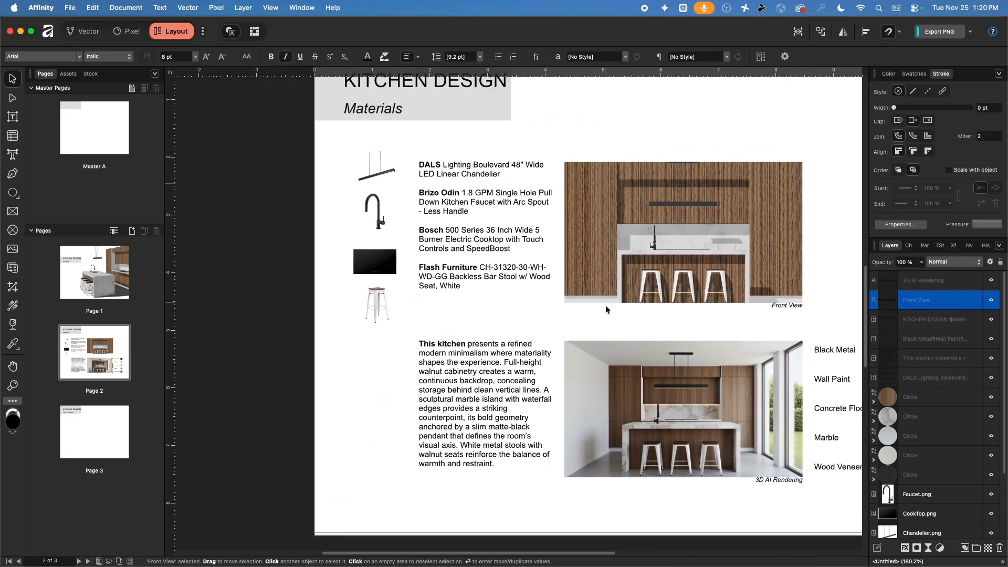
pyautogui.click(467, 288)
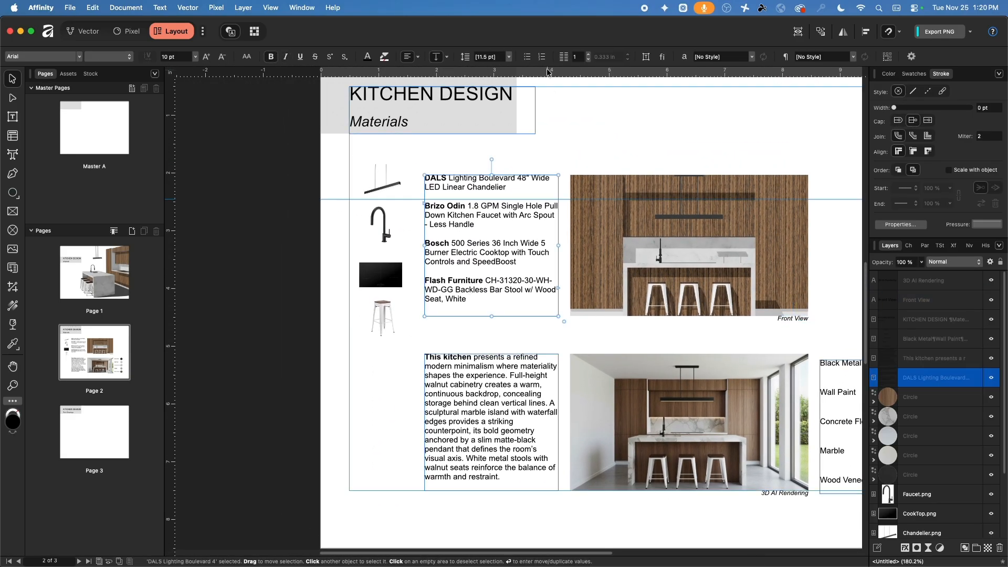
pyautogui.click(508, 57)
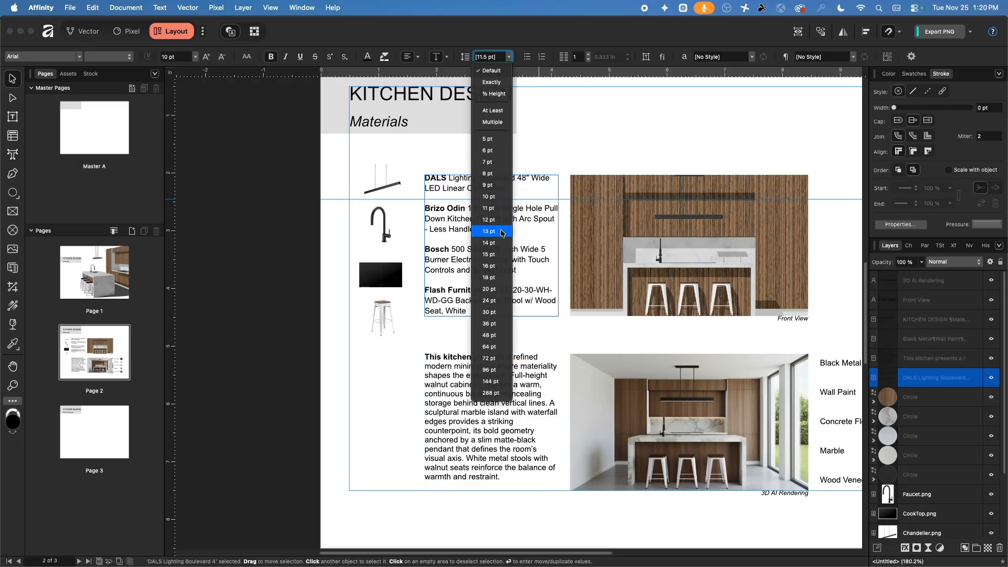
pyautogui.click(488, 162)
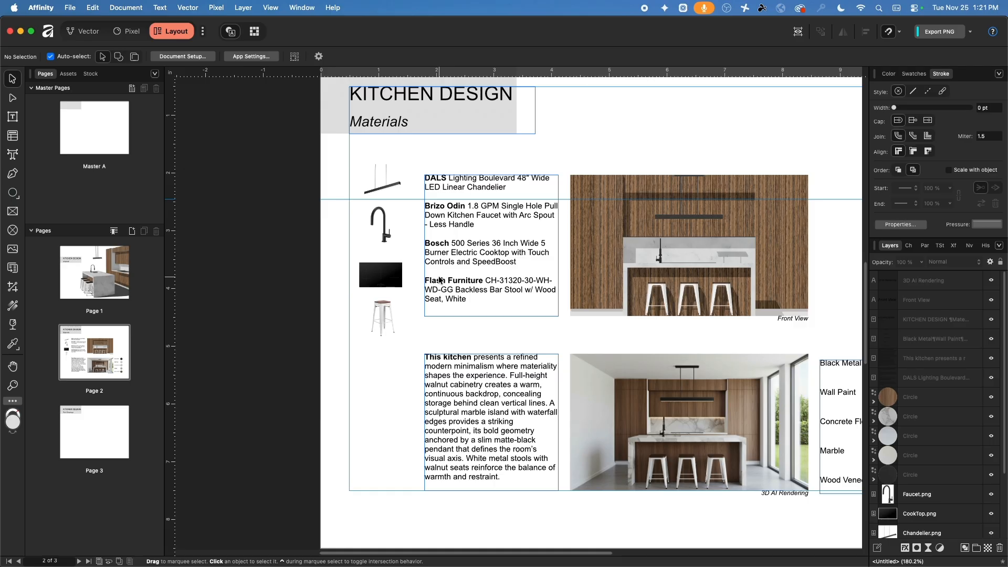
# Try an extra blank line between the Bosch and Flash Furniture descriptions
pyautogui.doubleClick(436, 278)
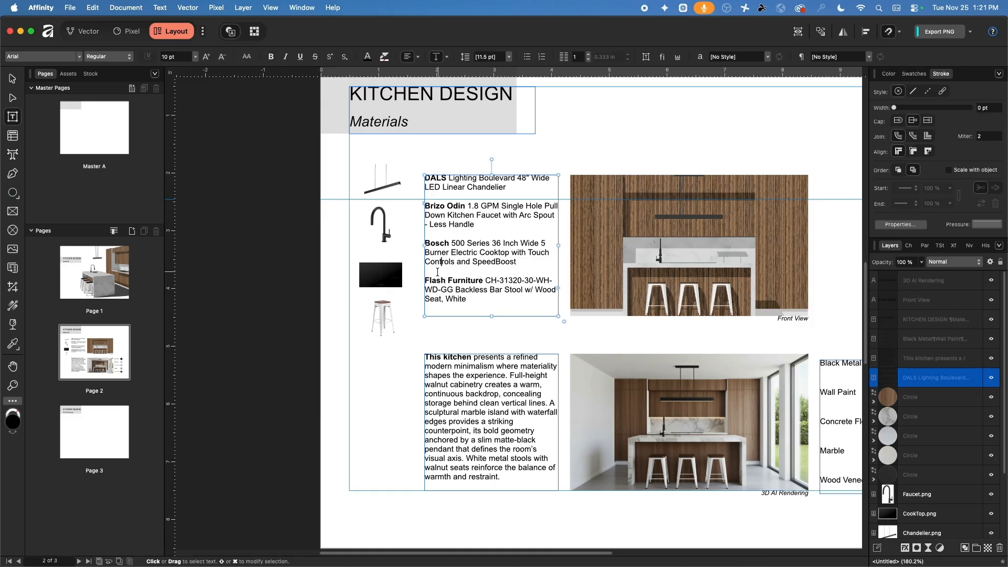
pyautogui.click(525, 262)
pyautogui.press('Return')
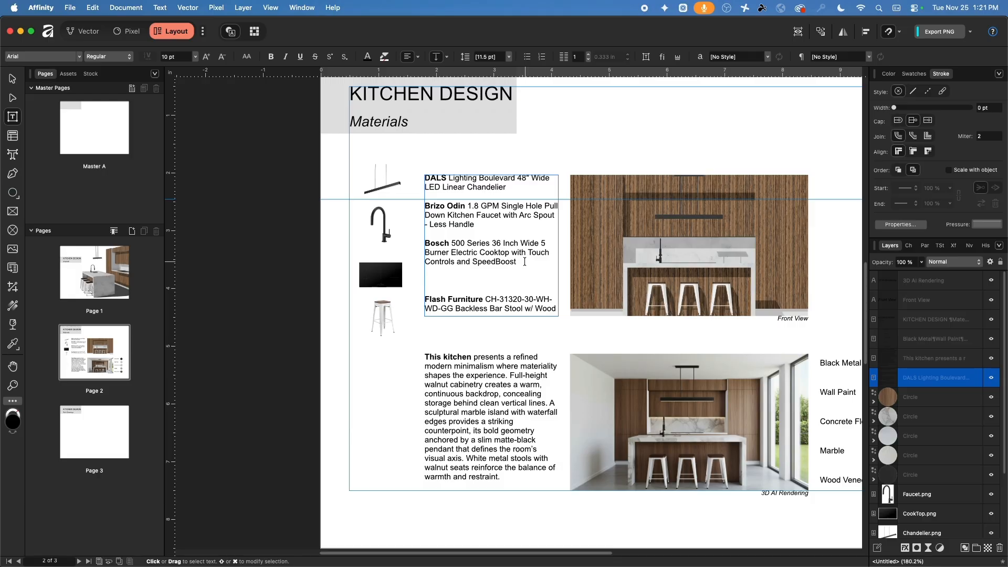
pyautogui.press('BackSpace')
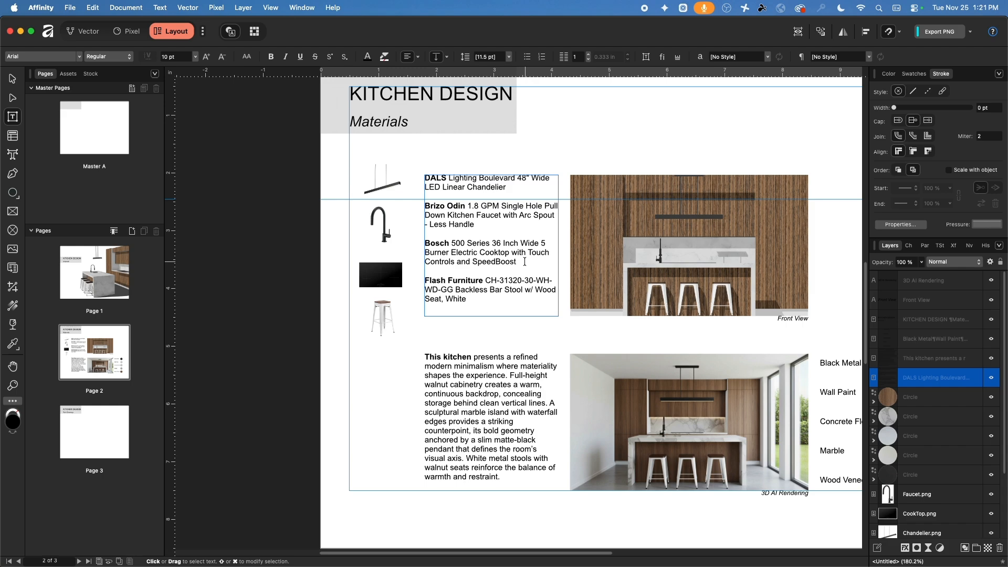
pyautogui.click(12, 83)
# Deselect everything and turn on Preview Mode to show the whole Materials page without guides and frame outlines
pyautogui.hscroll(5, 427, 251)
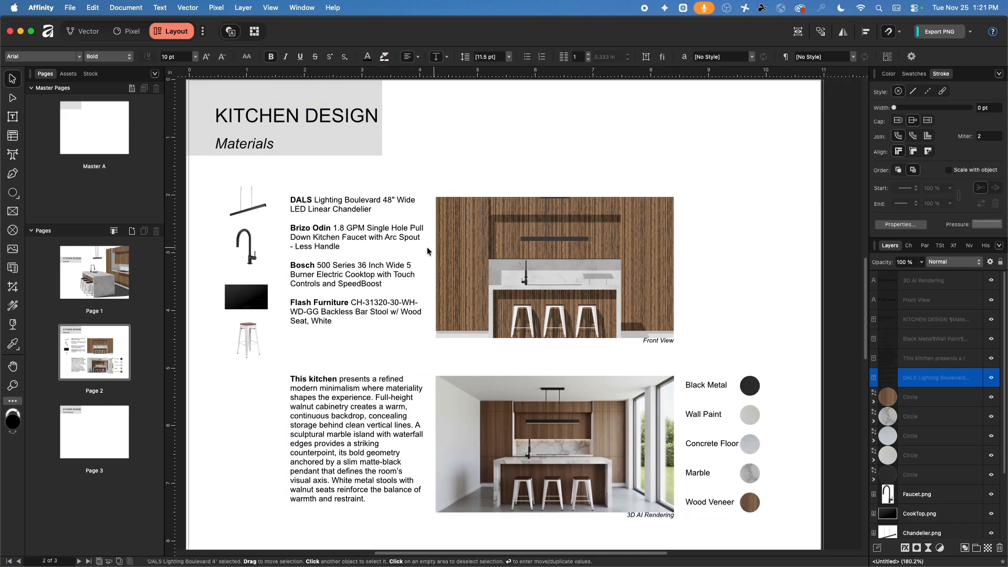
pyautogui.moveTo(428, 248); pyautogui.dragTo(431, 246, button='middle')
pyautogui.click(518, 138)
pyautogui.scroll(-1, 536, 203)
pyautogui.moveTo(565, 171); pyautogui.dragTo(544, 181, button='middle')
pyautogui.scroll(-1, 530, 172)
pyautogui.scroll(-1, 524, 171)
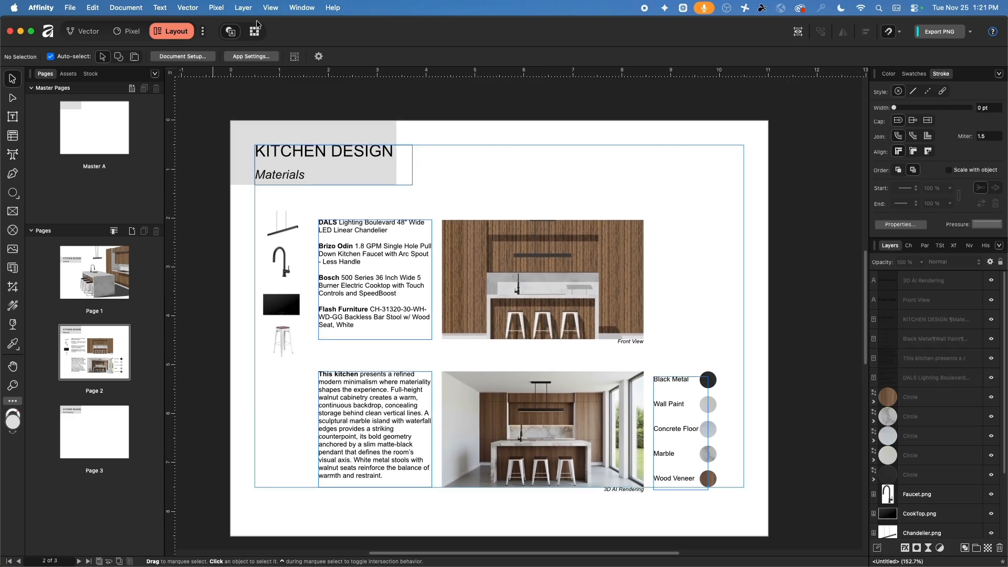
pyautogui.click(270, 8)
pyautogui.click(578, 204)
pyautogui.moveTo(569, 191); pyautogui.dragTo(553, 187, button='middle')
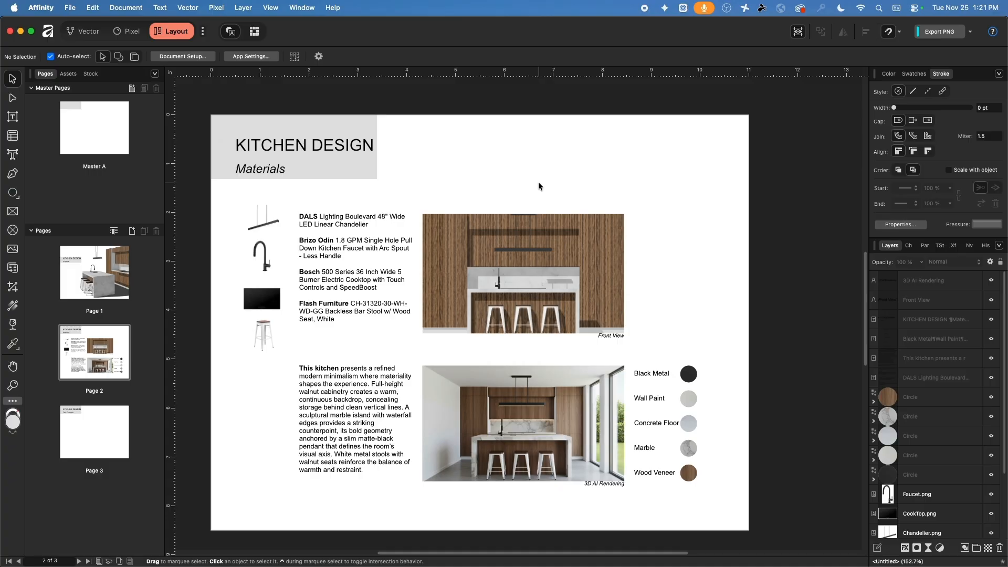
# Open the Master A page and make its hidden "KITCHEN DESIGN proposal" text layer visible
pyautogui.doubleClick(84, 129)
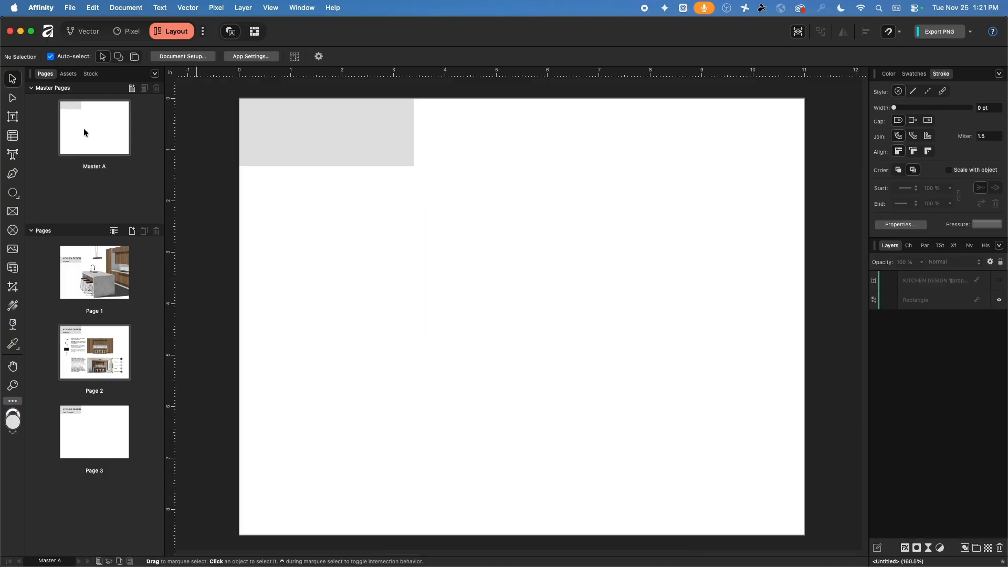
pyautogui.click(1000, 282)
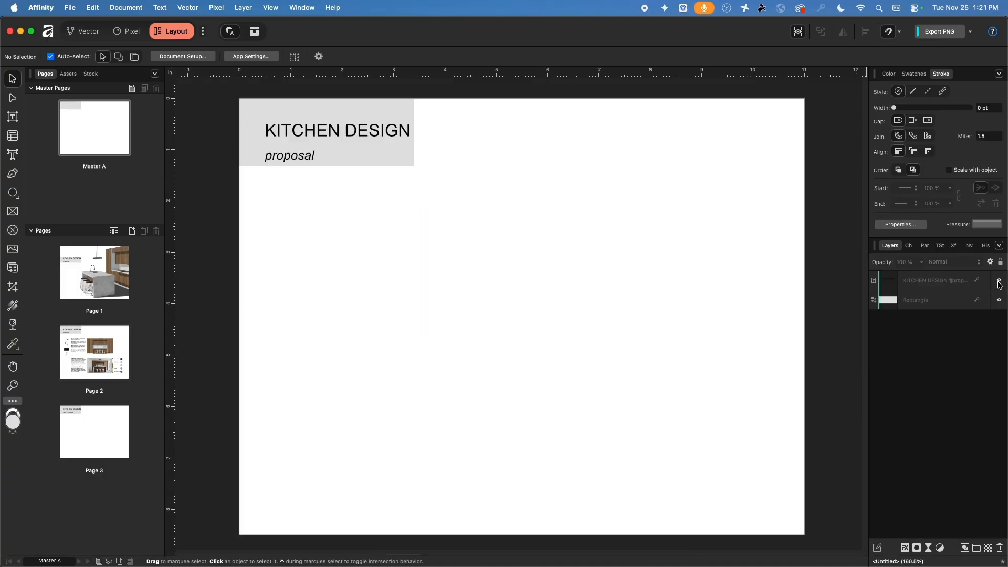
# Shorten the grey rectangle on Master A to end just below the KITCHEN DESIGN line, and hide the master's text layer again
pyautogui.click(338, 160)
pyautogui.click(256, 112)
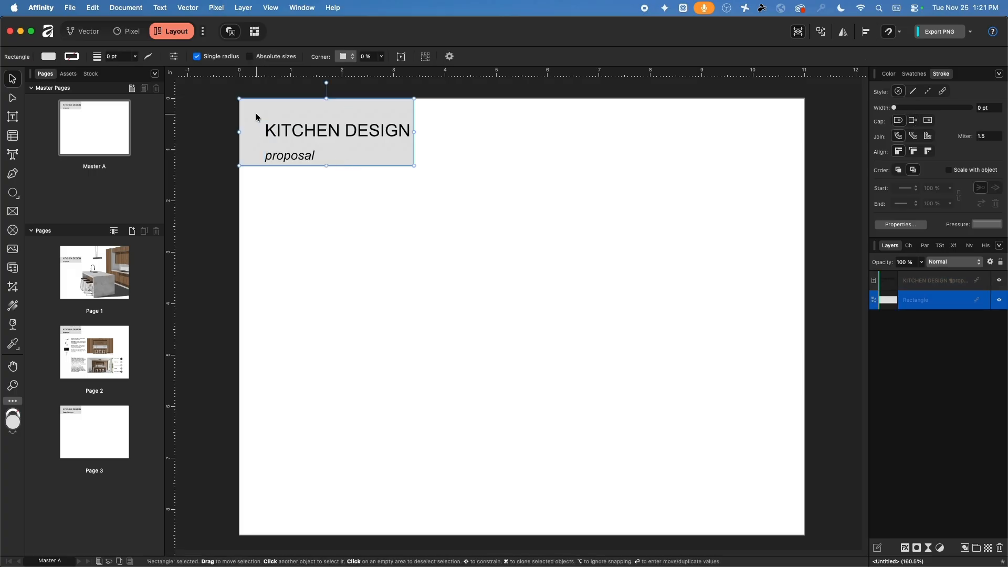
pyautogui.moveTo(326, 166); pyautogui.dragTo(329, 141)
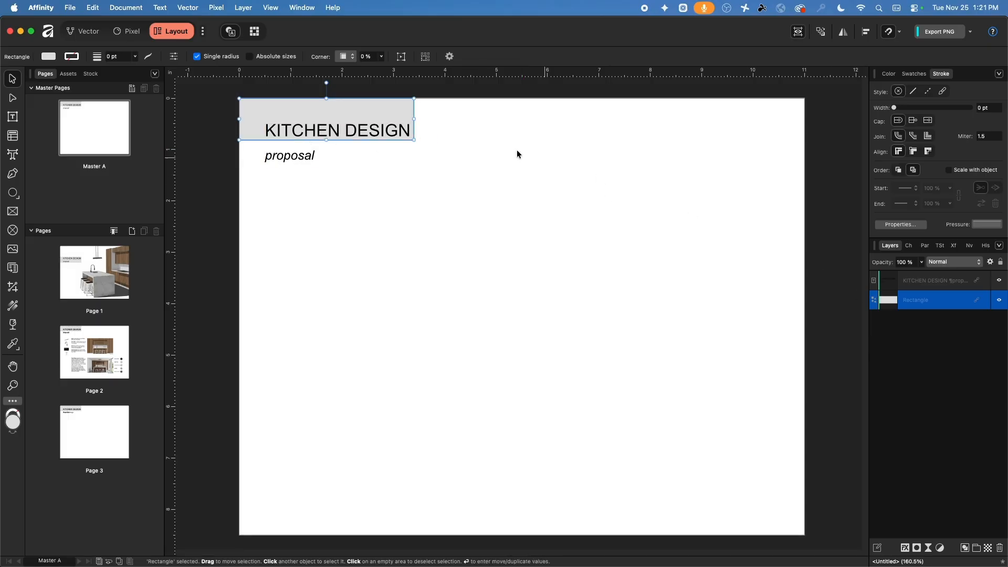
pyautogui.click(1000, 284)
pyautogui.click(82, 351)
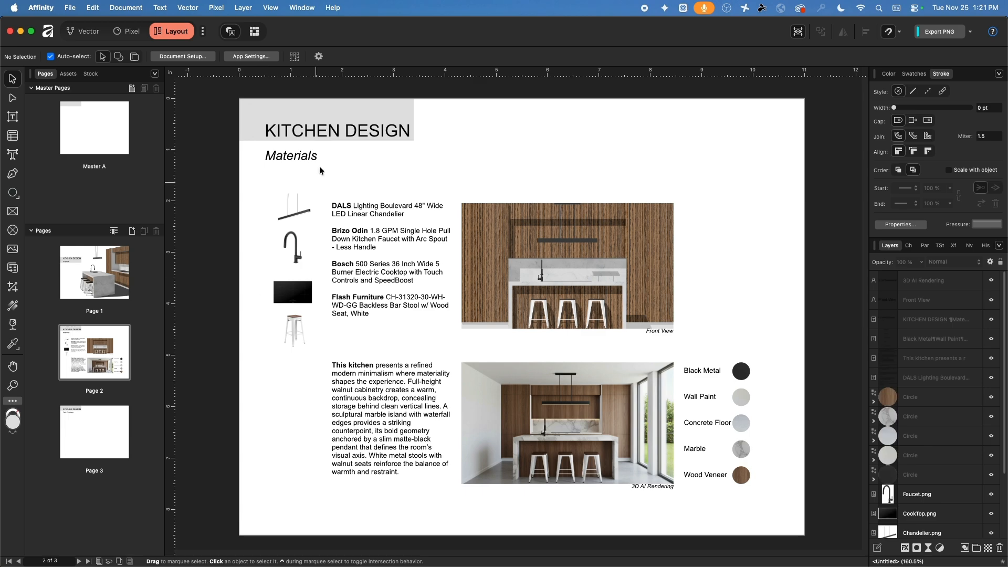
pyautogui.click(88, 432)
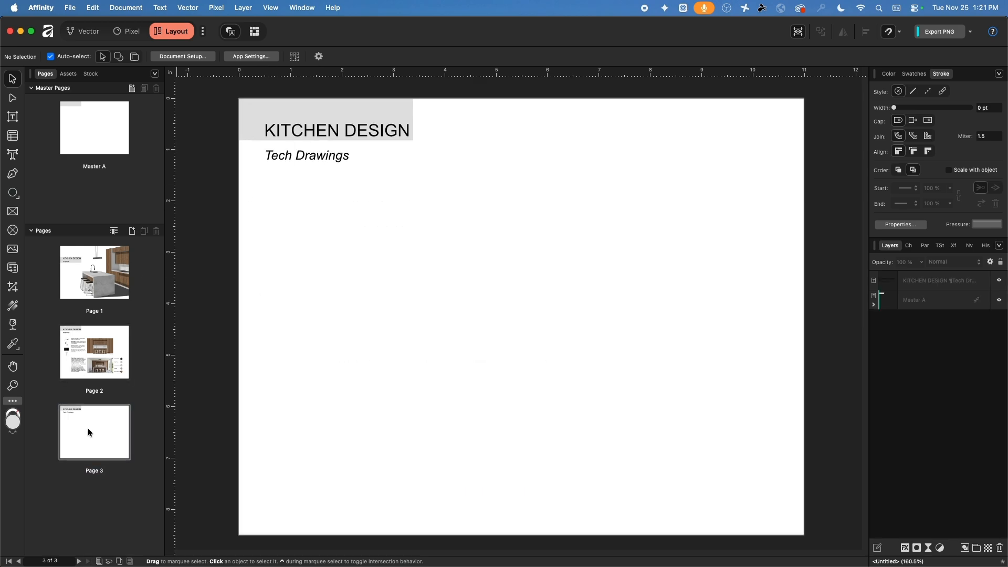
# Replace the Front View image on page 2 with Elevation View Textured Final.png, previewing the file before choosing it
pyautogui.click(97, 351)
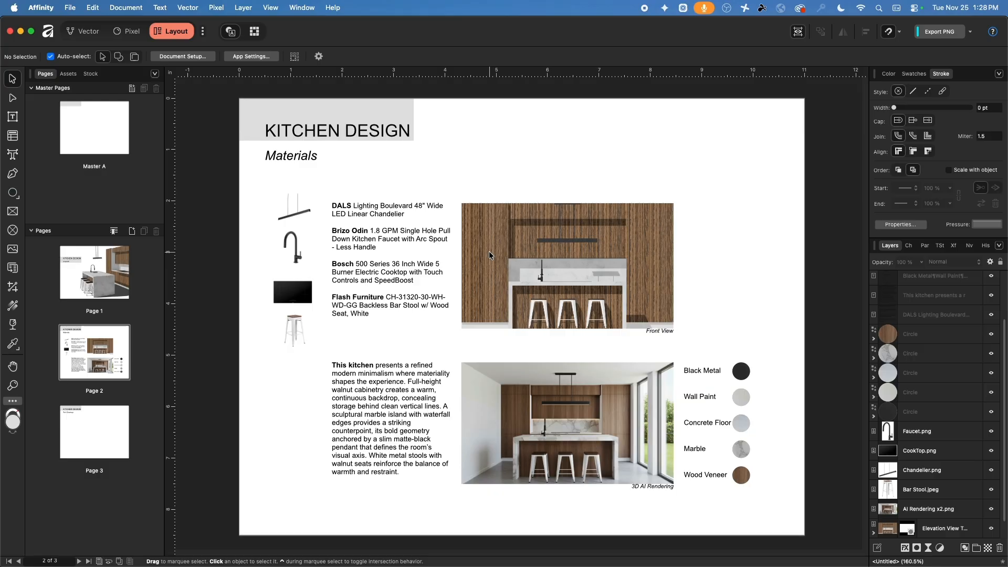
pyautogui.click(591, 246)
pyautogui.keyDown('ctrl'); pyautogui.scroll(5, 652, 257); pyautogui.keyUp('ctrl')
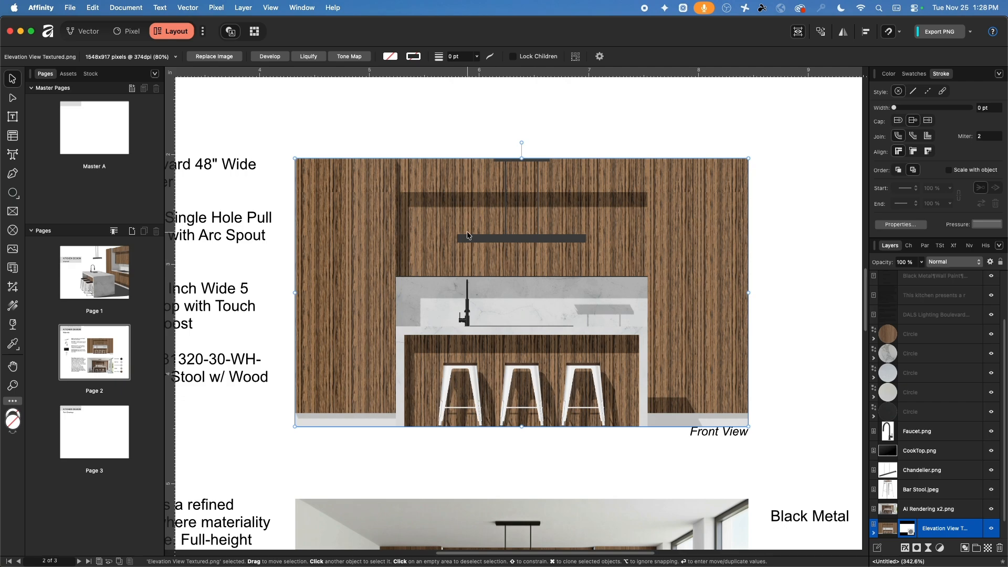
pyautogui.click(230, 60)
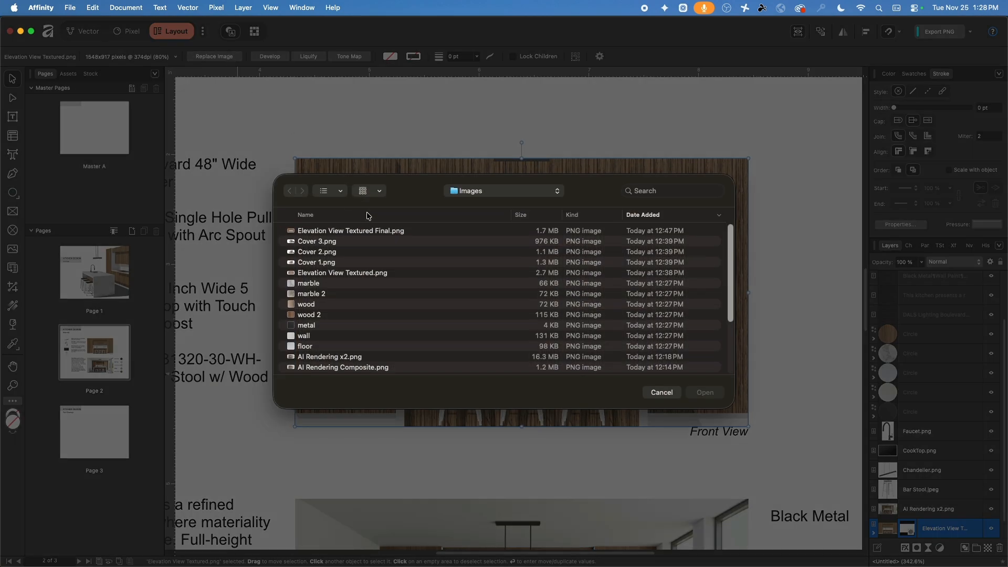
pyautogui.click(383, 236)
pyautogui.press('space')
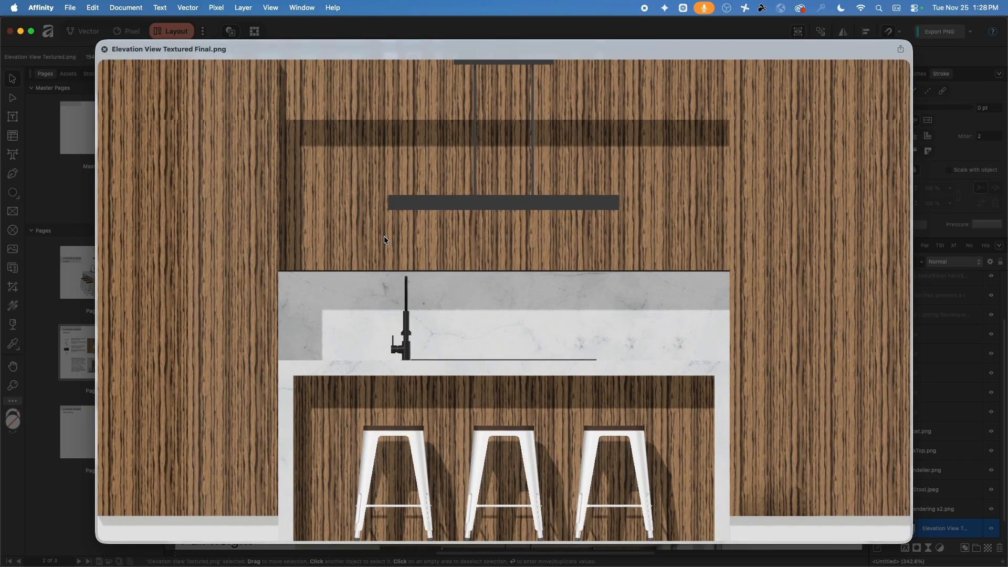
pyautogui.press('space')
pyautogui.click(704, 393)
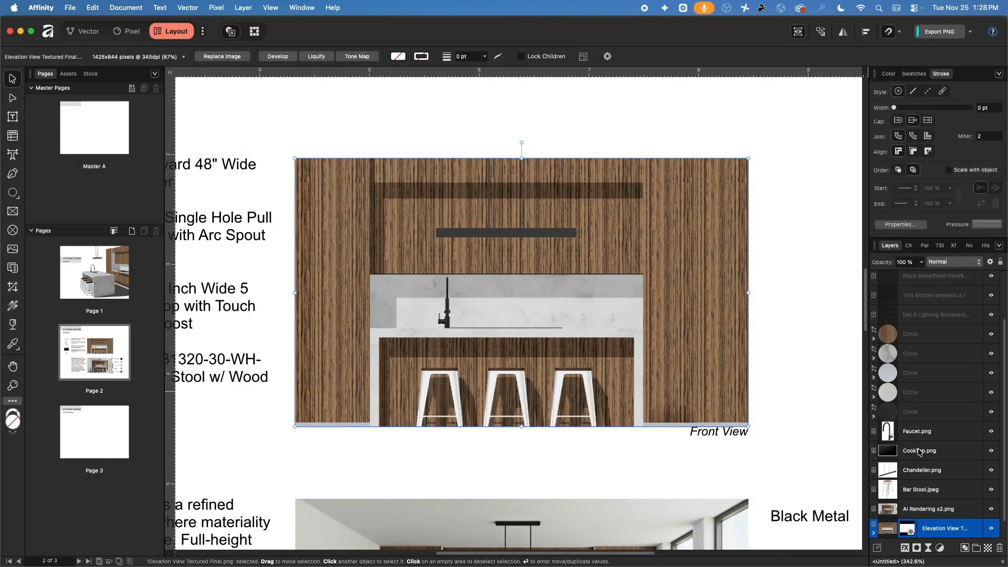
# Expand the replaced elevation image's layer and hide its Clipping Mask so the uncropped picture shows
pyautogui.scroll(-1, 904, 436)
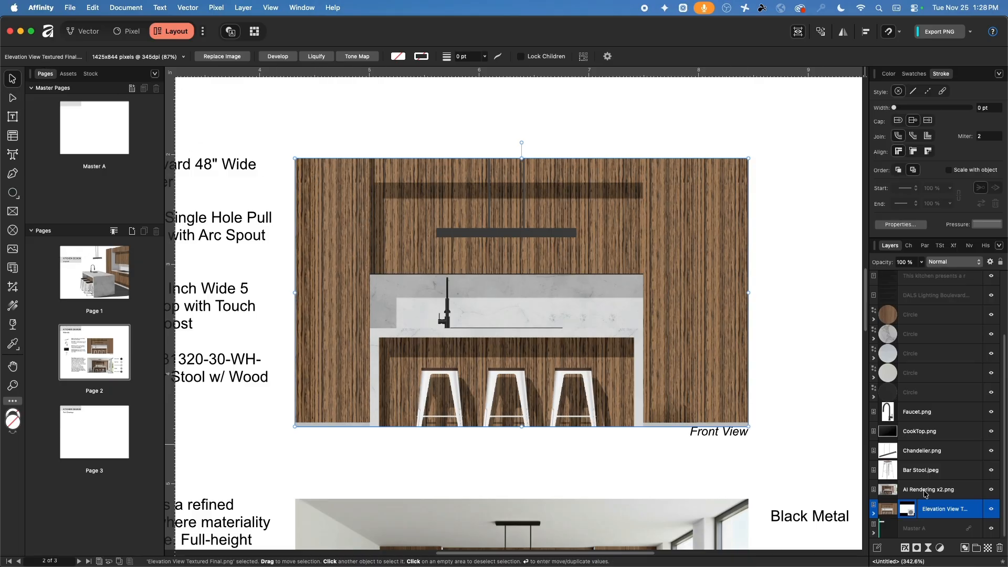
pyautogui.click(874, 513)
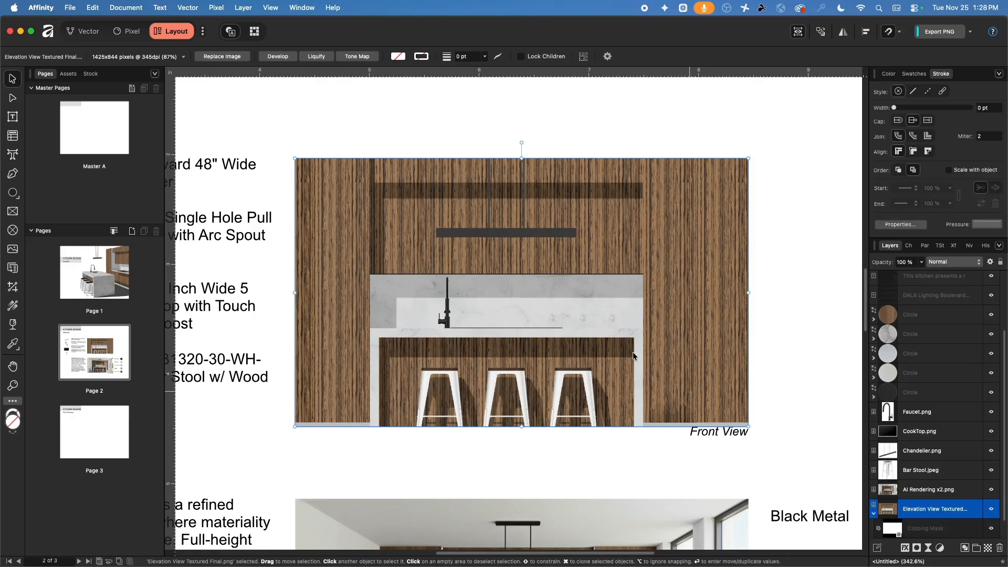
pyautogui.press('super+0')
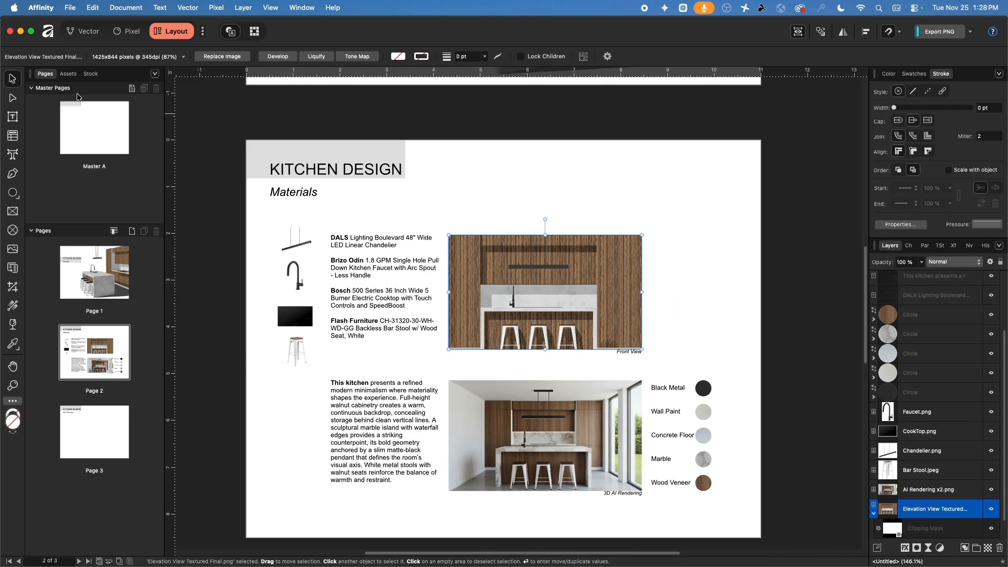
pyautogui.click(14, 99)
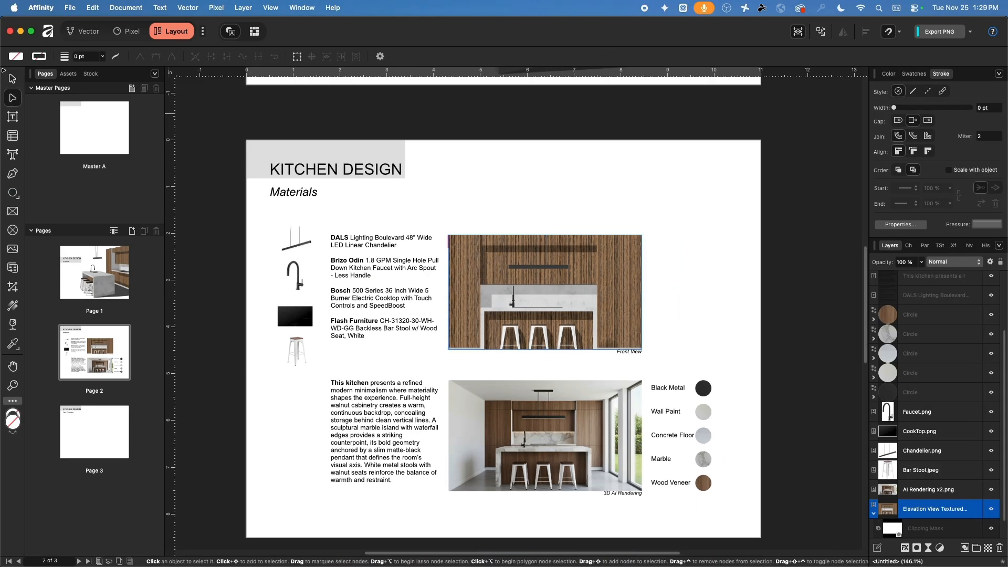
pyautogui.click(13, 78)
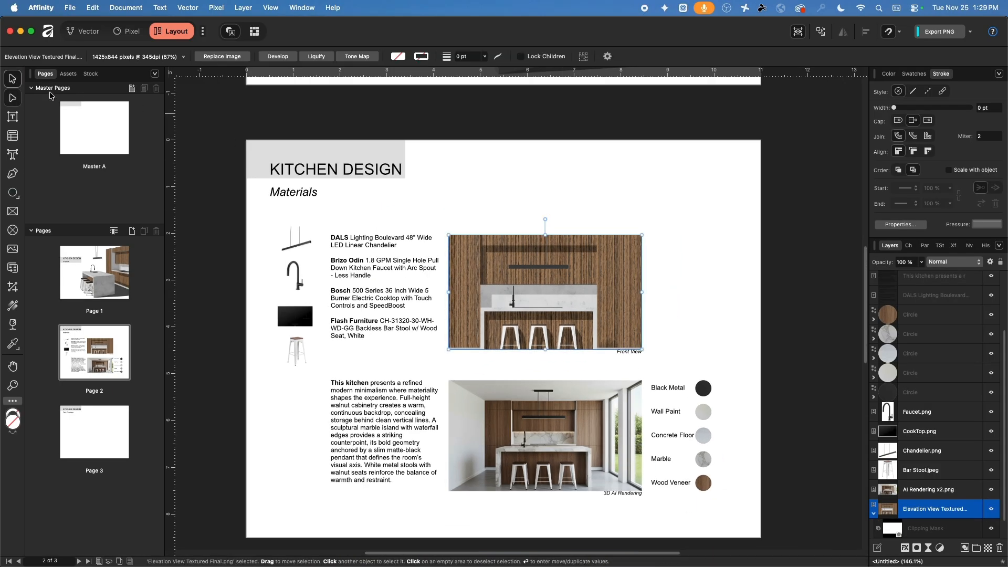
pyautogui.click(933, 529)
pyautogui.click(992, 529)
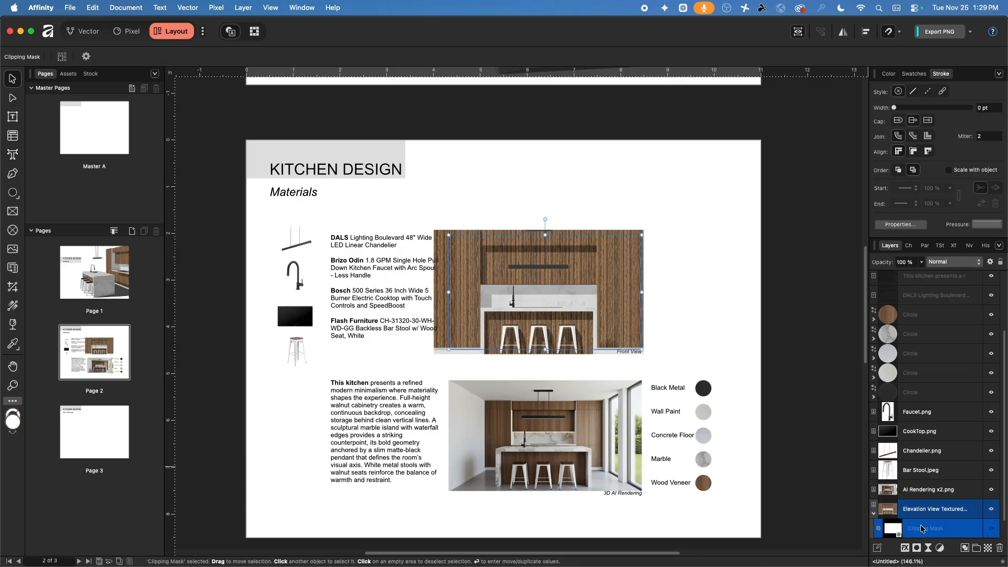
pyautogui.scroll(-1, 922, 529)
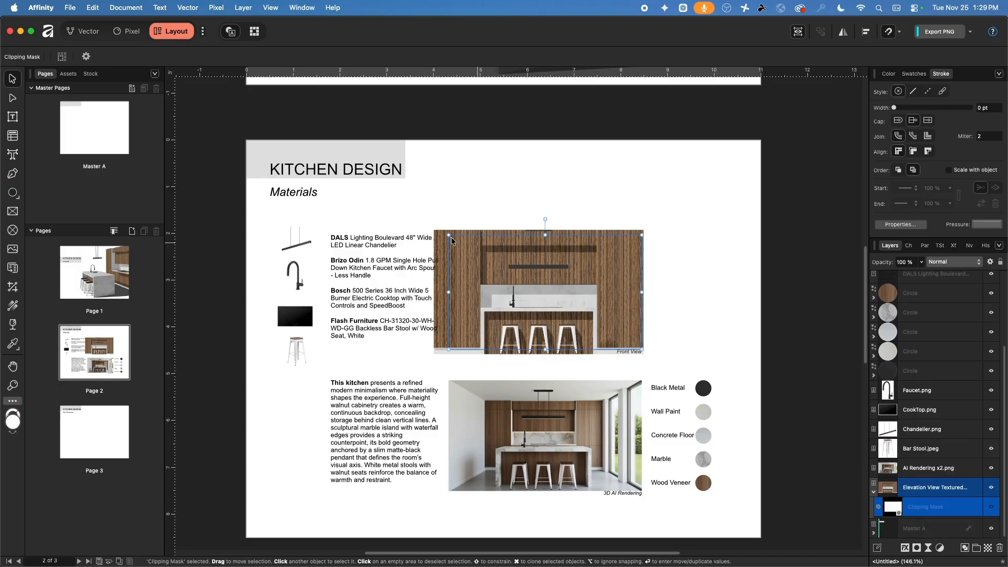
# Extend the clipping mask's crop bounds on all four sides to match the full edges of the elevation image
pyautogui.click(12, 287)
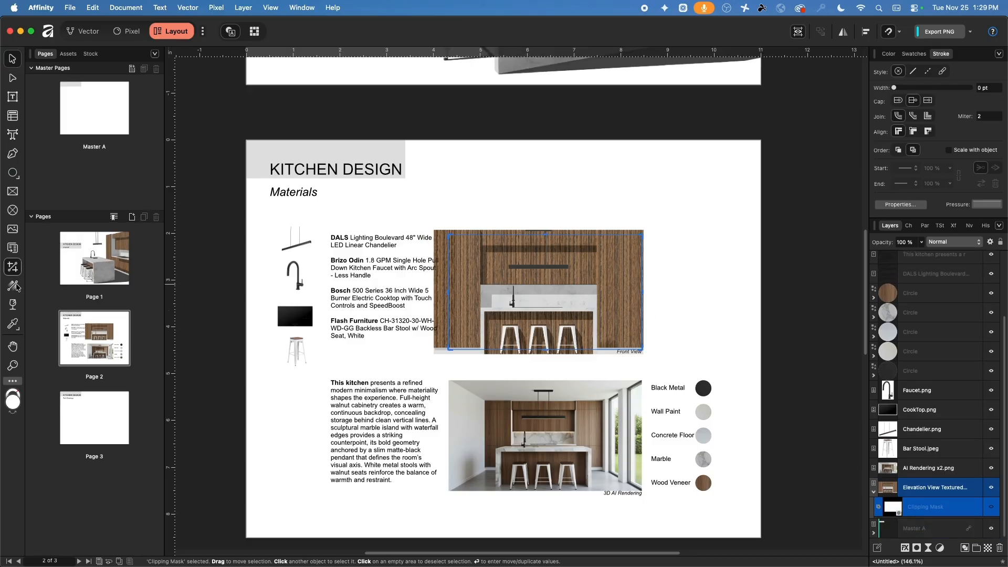
pyautogui.keyDown('ctrl'); pyautogui.scroll(3, 610, 294); pyautogui.keyUp('ctrl')
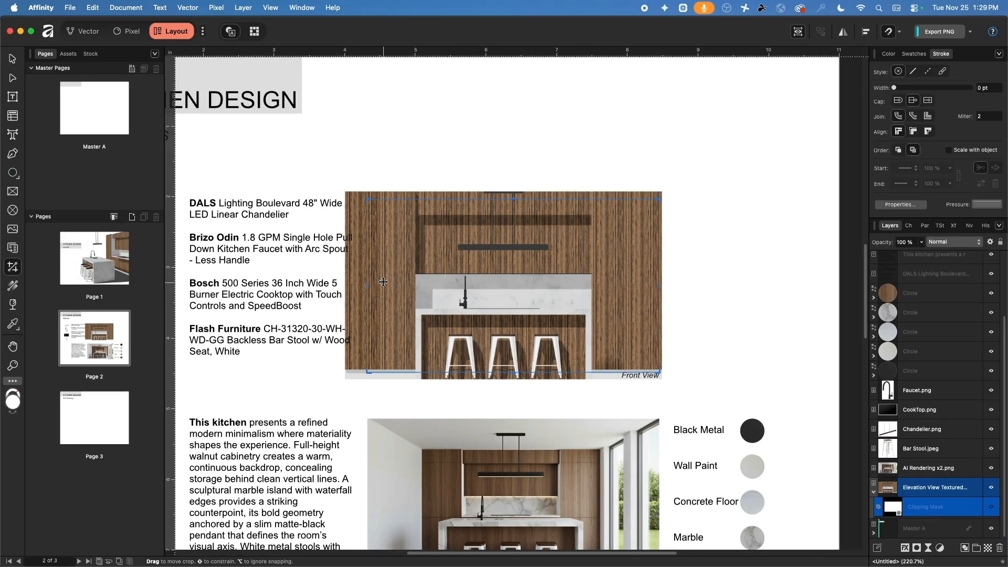
pyautogui.moveTo(366, 285); pyautogui.dragTo(345, 281)
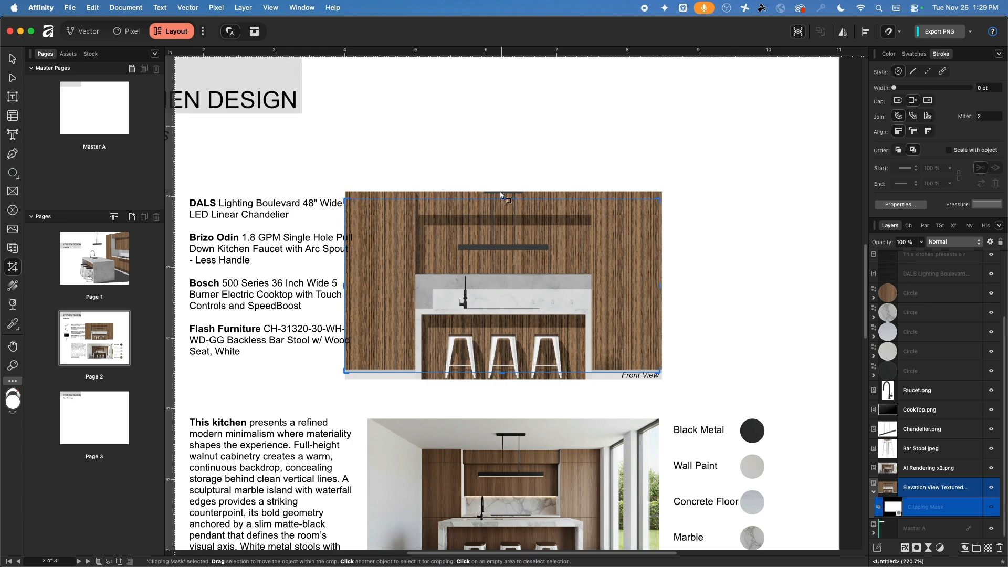
pyautogui.moveTo(501, 197); pyautogui.dragTo(502, 192)
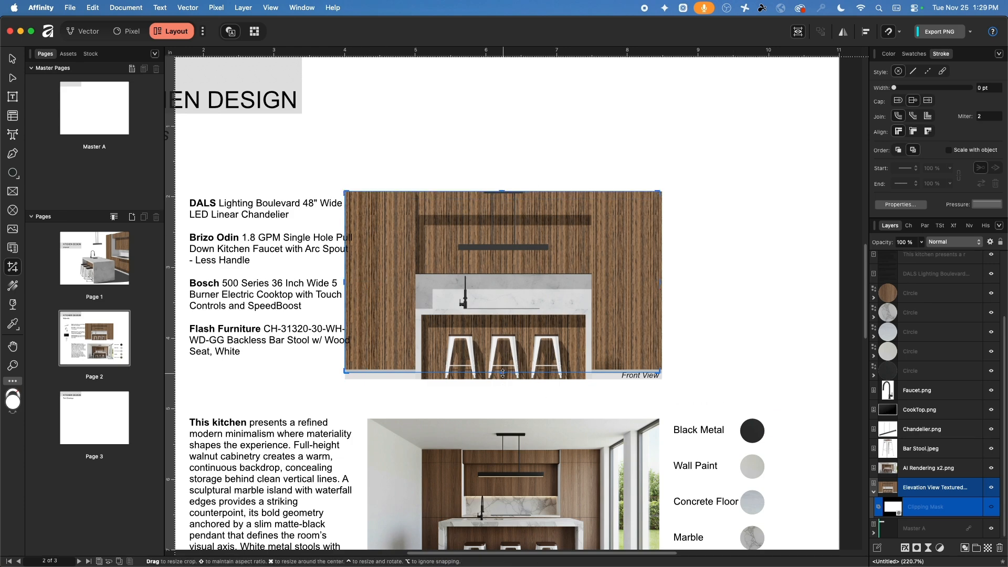
pyautogui.moveTo(503, 373); pyautogui.dragTo(503, 383)
pyautogui.moveTo(665, 286); pyautogui.dragTo(665, 284)
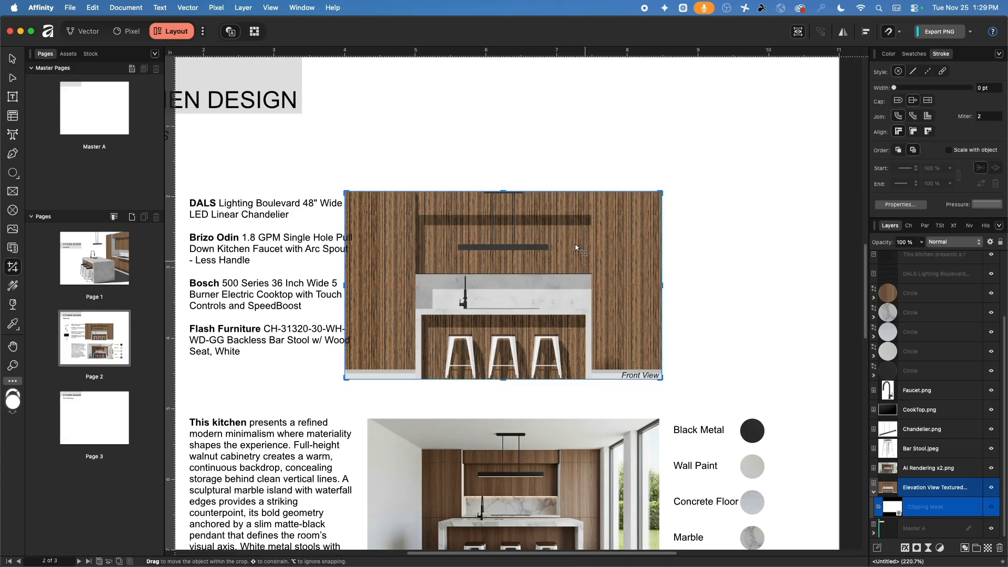
pyautogui.click(12, 58)
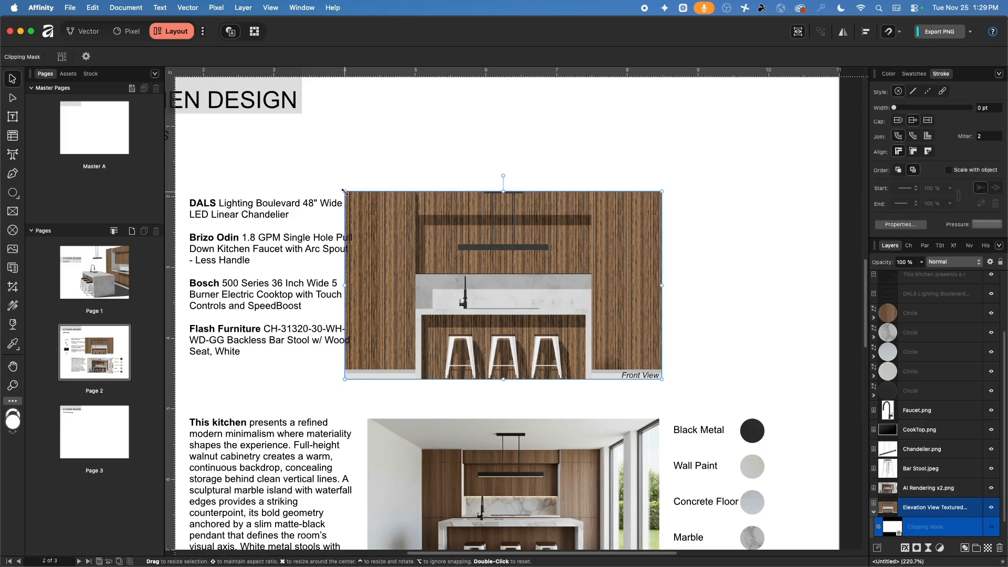
# Scale the elevation image down to about 4.13 in wide, placing it above the Front View caption and aligned with the rendering below
pyautogui.moveTo(344, 192); pyautogui.dragTo(399, 210)
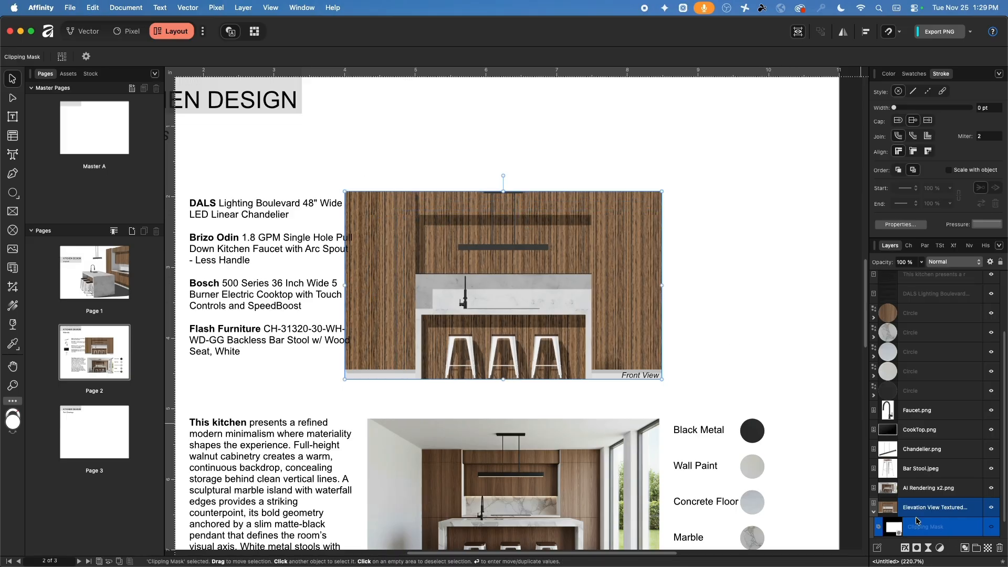
pyautogui.click(928, 505)
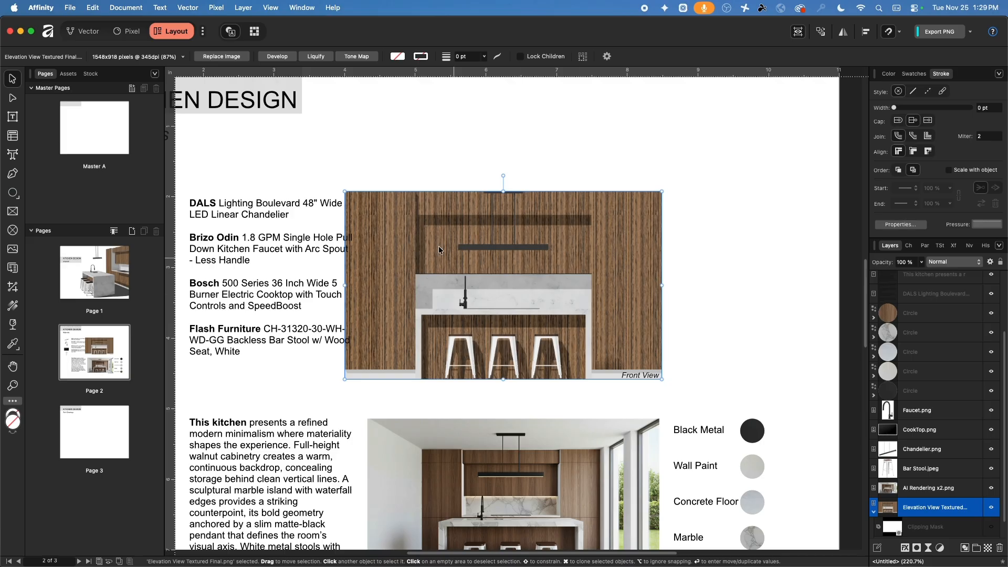
pyautogui.moveTo(345, 191); pyautogui.dragTo(367, 206)
pyautogui.moveTo(543, 266); pyautogui.dragTo(544, 253)
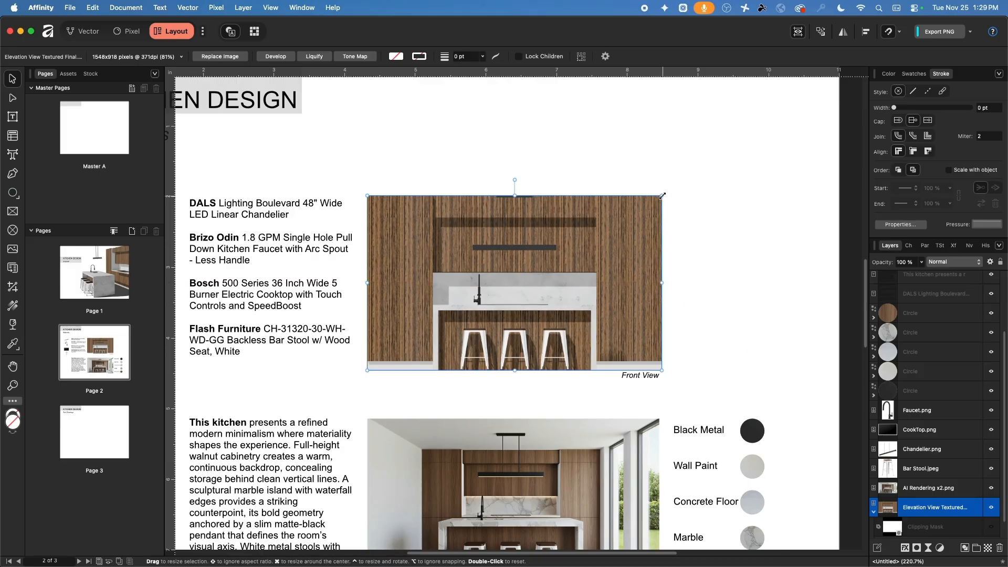
pyautogui.moveTo(662, 195); pyautogui.dragTo(661, 199)
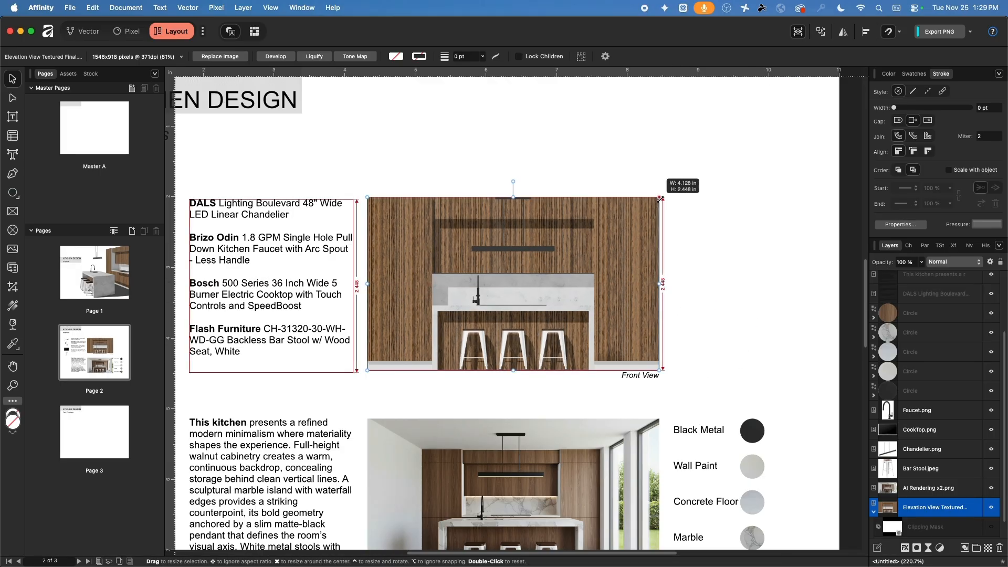
pyautogui.click(732, 244)
# Try moving the elevation image down over the AI rendering
pyautogui.moveTo(491, 245); pyautogui.dragTo(490, 339)
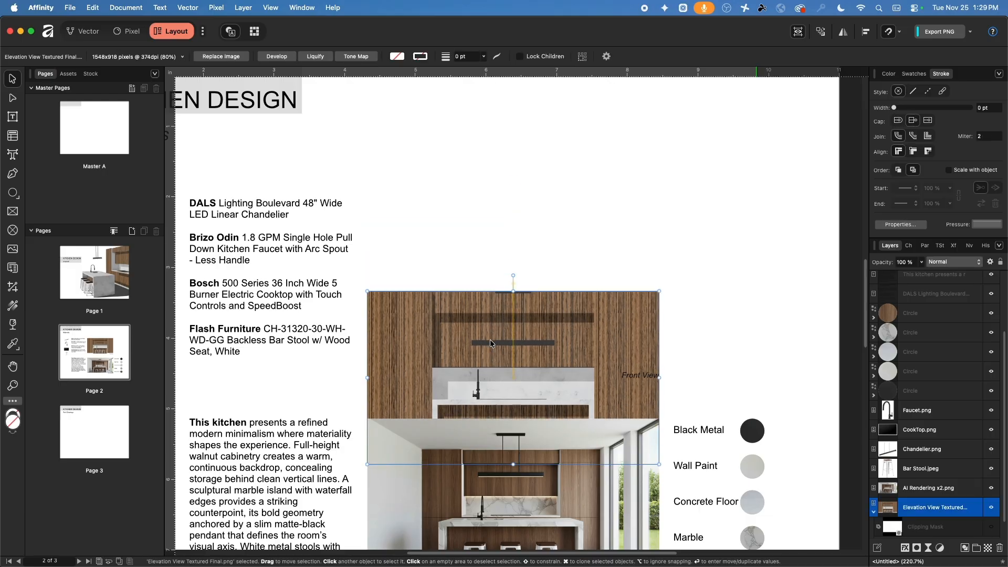
pyautogui.press('super+z')
pyautogui.click(708, 223)
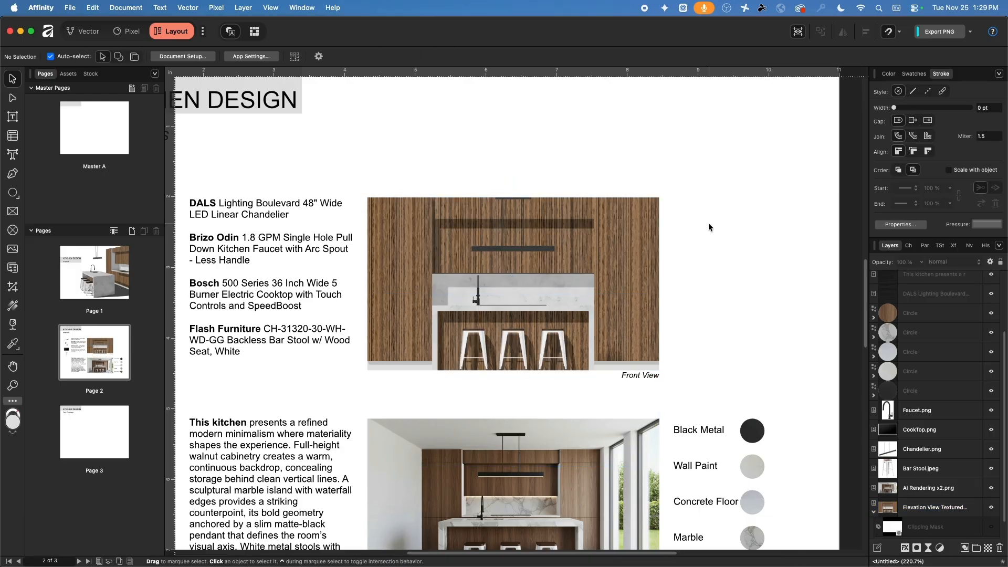
pyautogui.scroll(5, 533, 283)
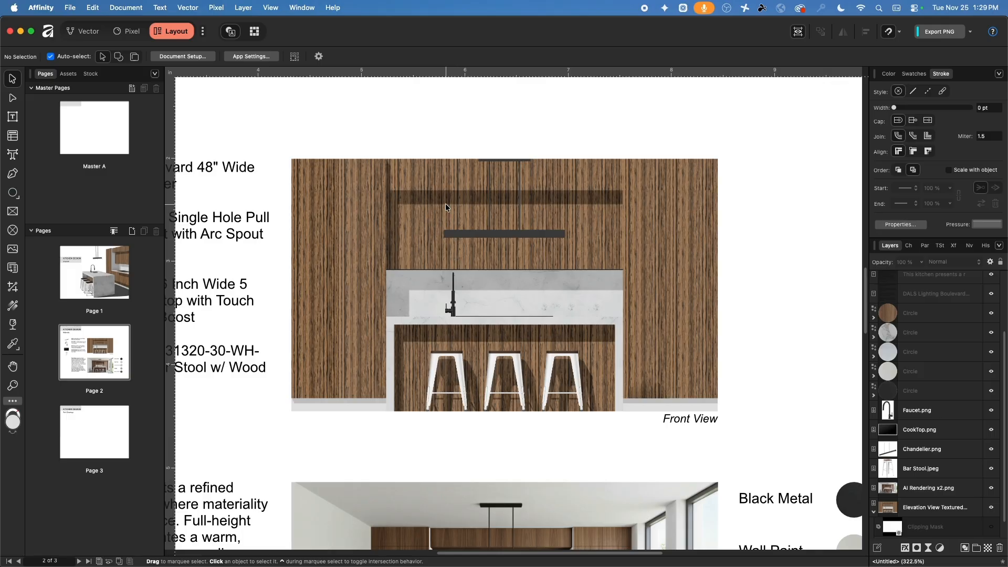
# Switch to the Kitchen Refined Concept model in Shapr3D, return to modeling mode and orient the model to the Right view
pyautogui.click(358, 549)
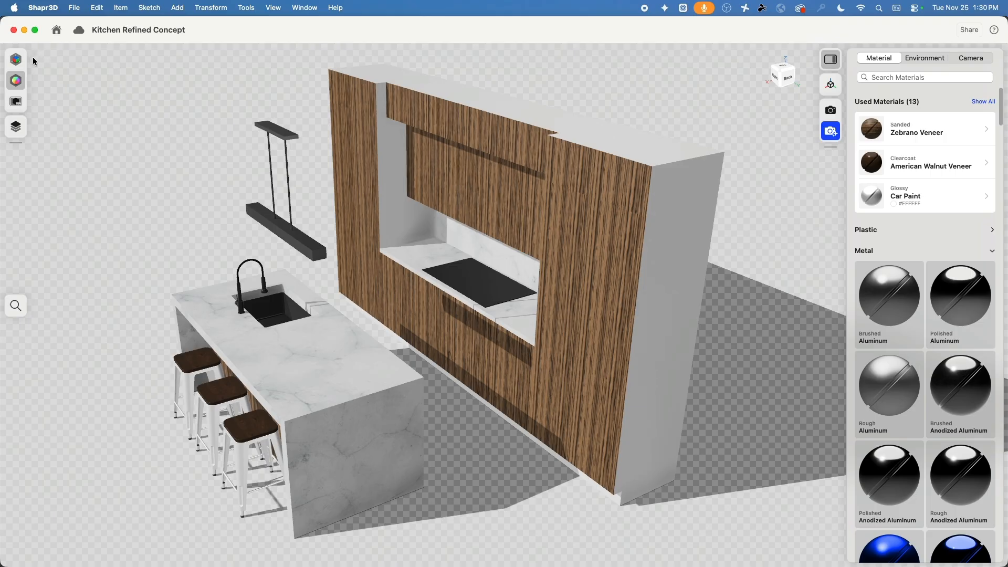
pyautogui.click(15, 59)
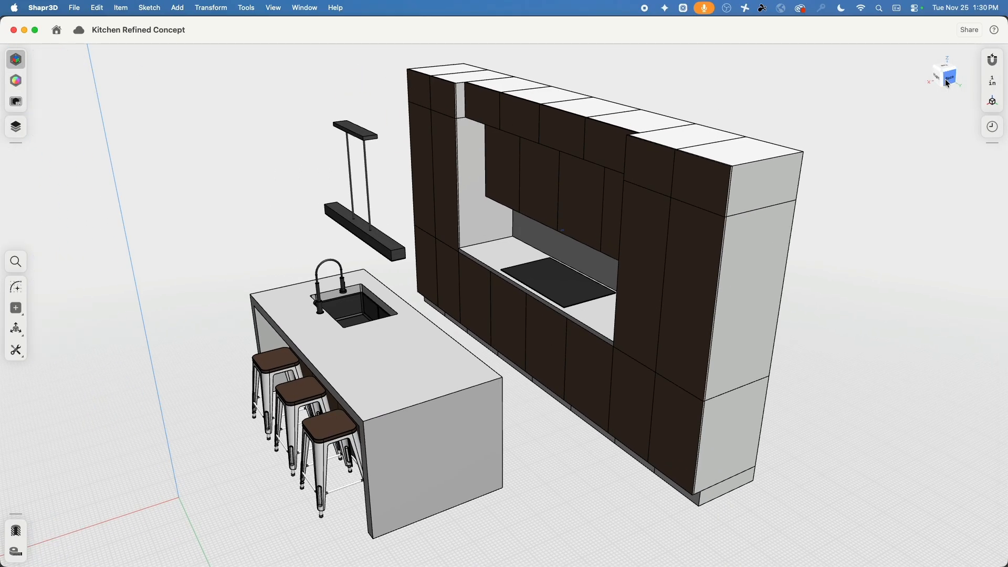
pyautogui.click(949, 81)
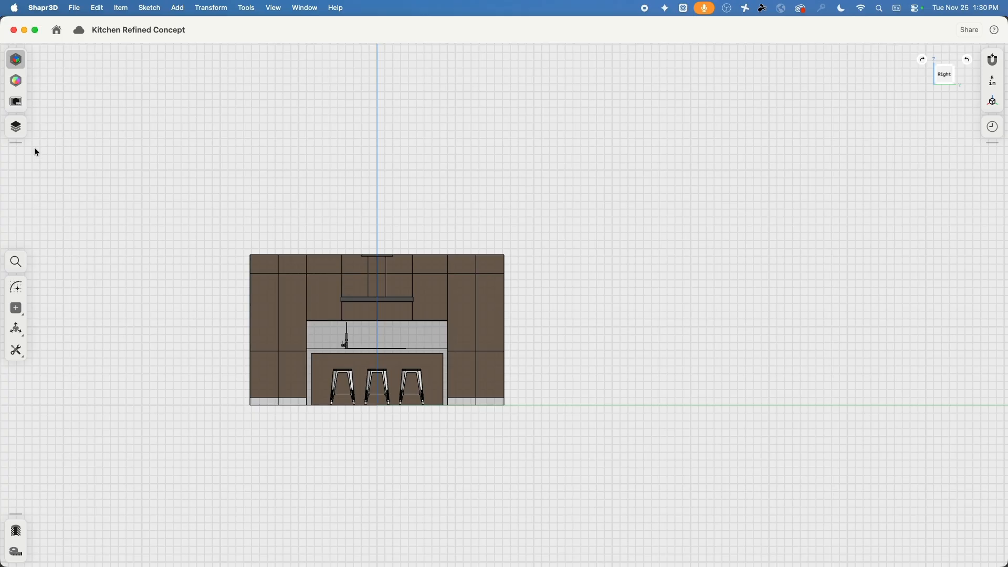
# Start a new drawing from the kitchen model with all of its bodies selected
pyautogui.click(15, 102)
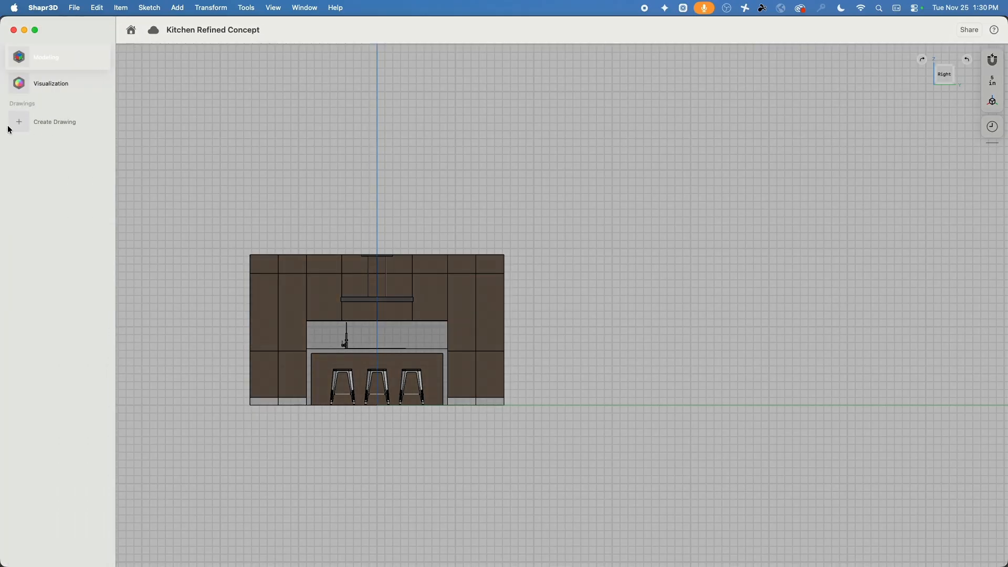
pyautogui.click(17, 124)
pyautogui.moveTo(186, 172)
pyautogui.mouseDown()
pyautogui.moveTo(225, 236)
pyautogui.moveTo(646, 499)
pyautogui.mouseUp()
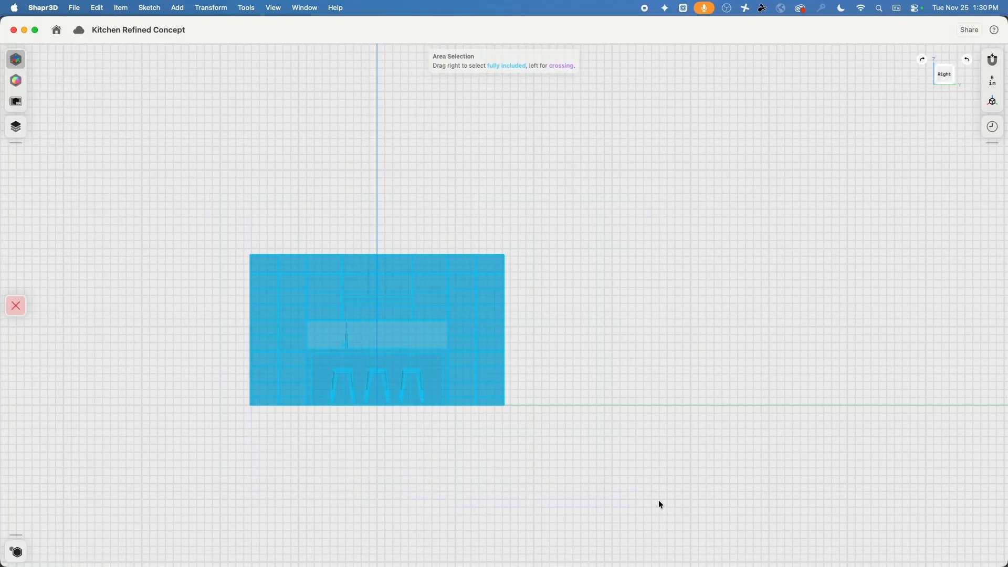
pyautogui.click(22, 294)
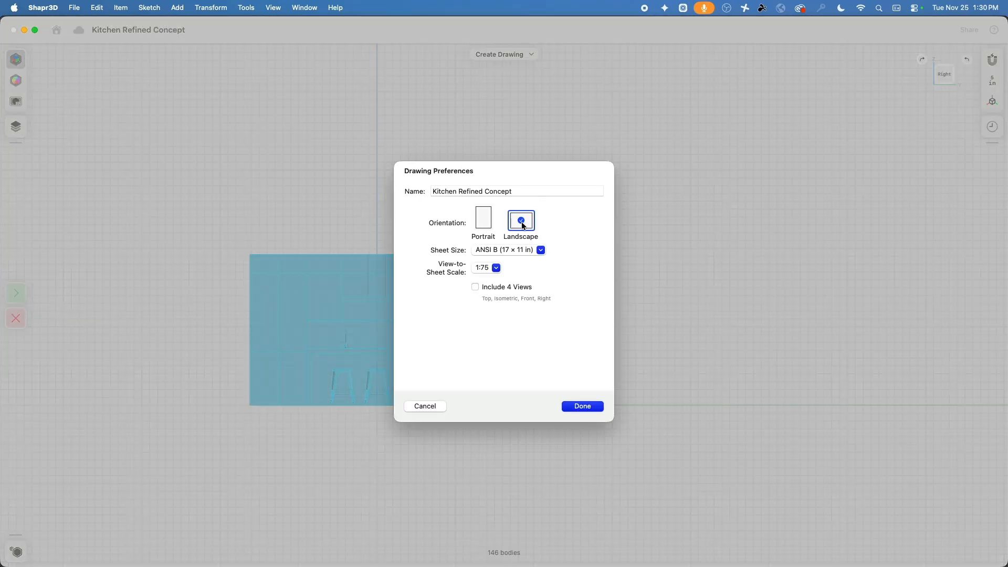
# Set the landscape drawing to an ANSI A (11 × 8½ in) sheet at 1:50 view scale and create it
pyautogui.click(531, 250)
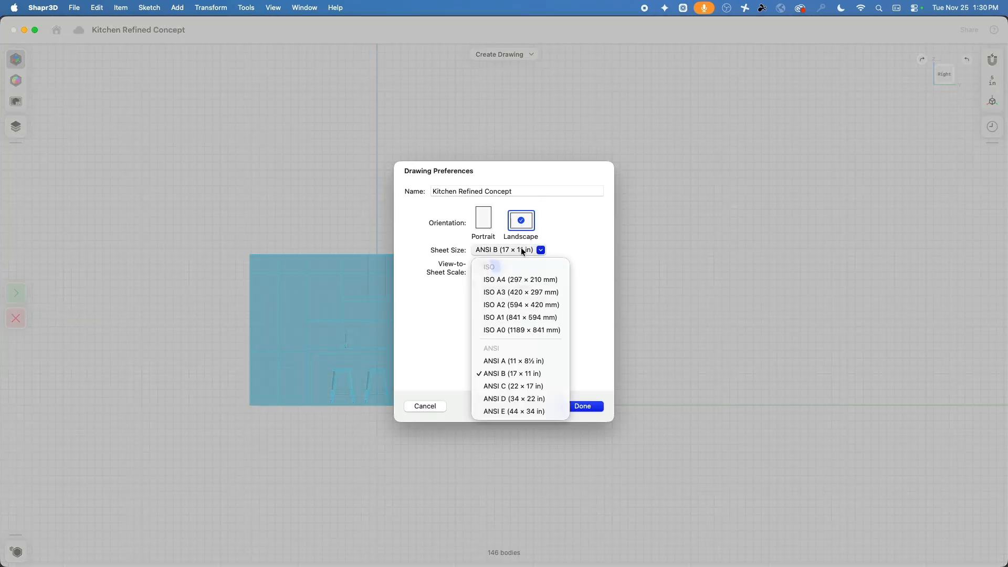
pyautogui.click(546, 361)
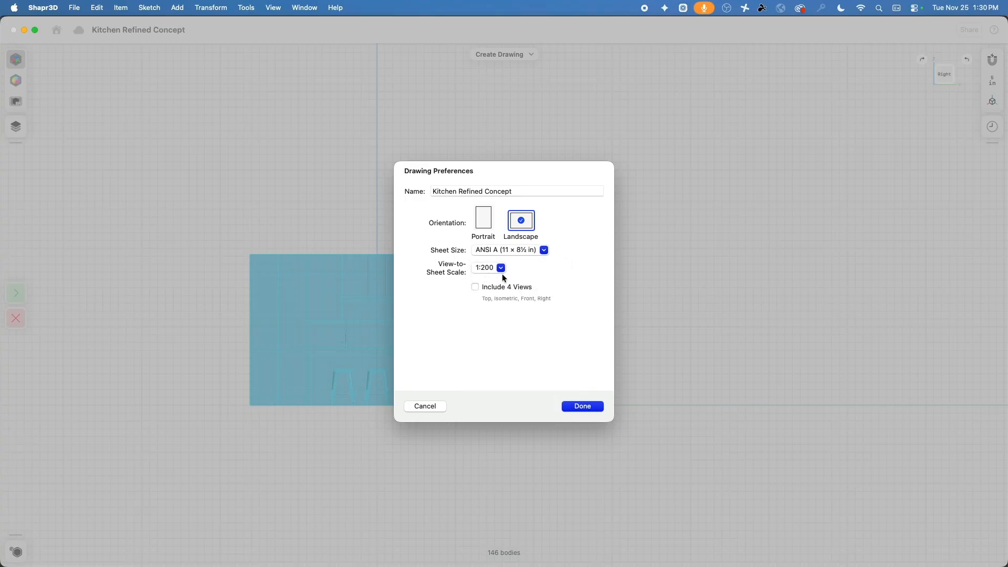
pyautogui.click(501, 270)
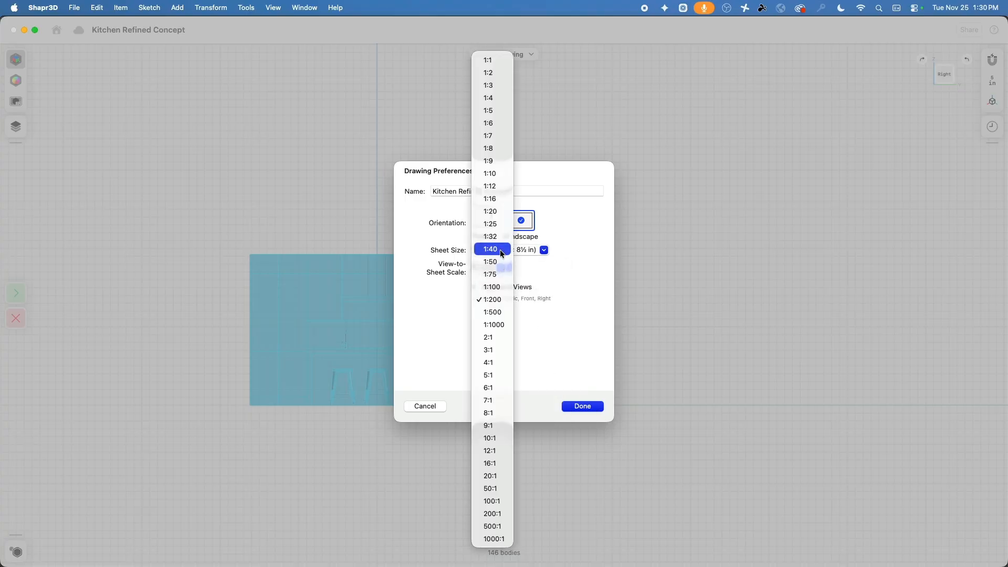
pyautogui.click(500, 262)
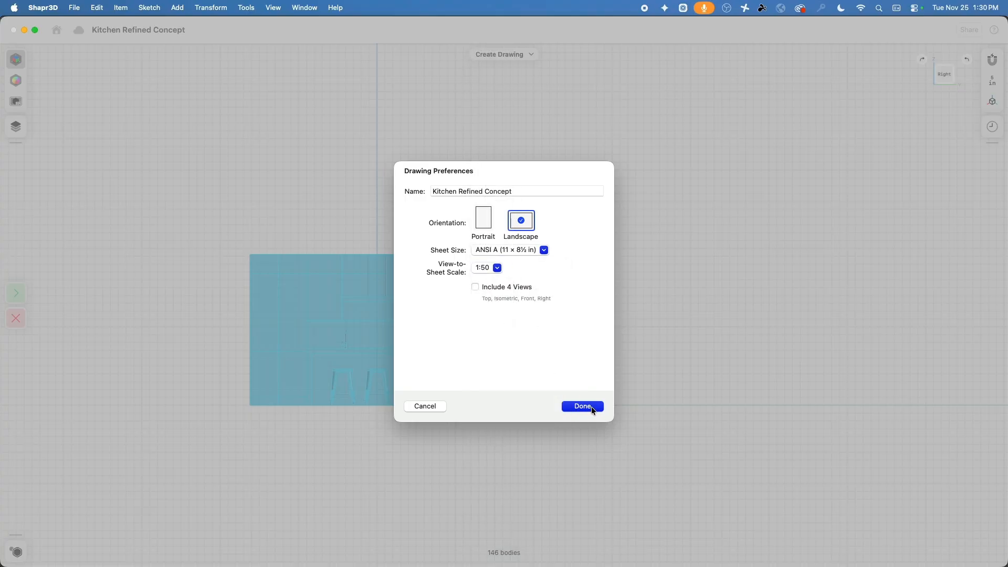
pyautogui.click(590, 407)
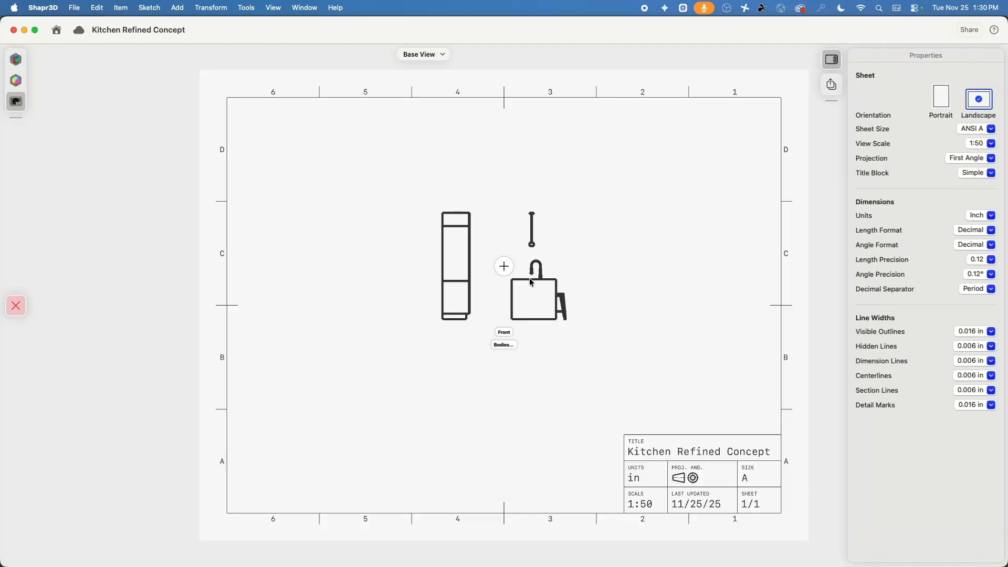
# Place the Right base view at the sheet's centre without projected views and set the title block to Empty Sheet
pyautogui.click(511, 337)
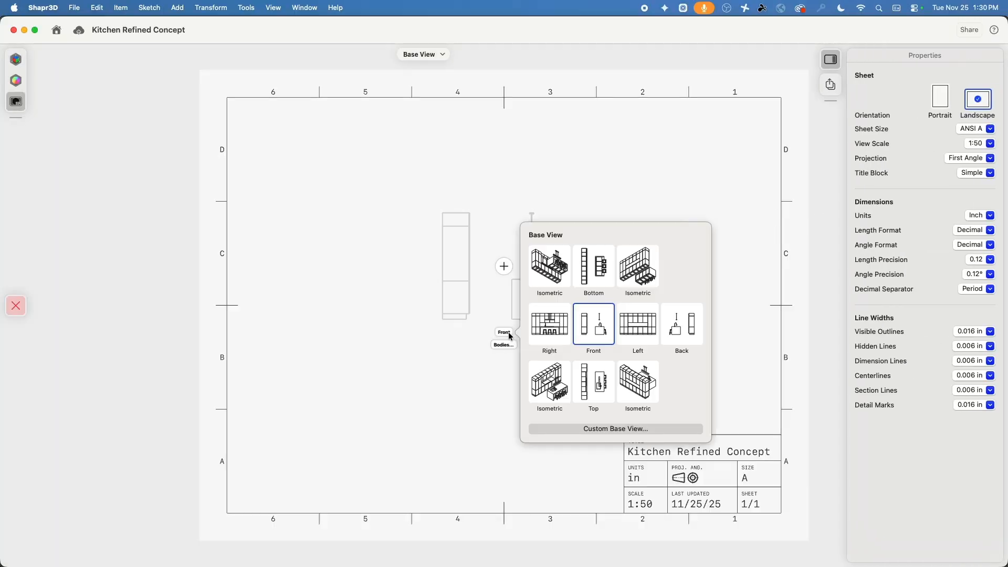
pyautogui.click(544, 325)
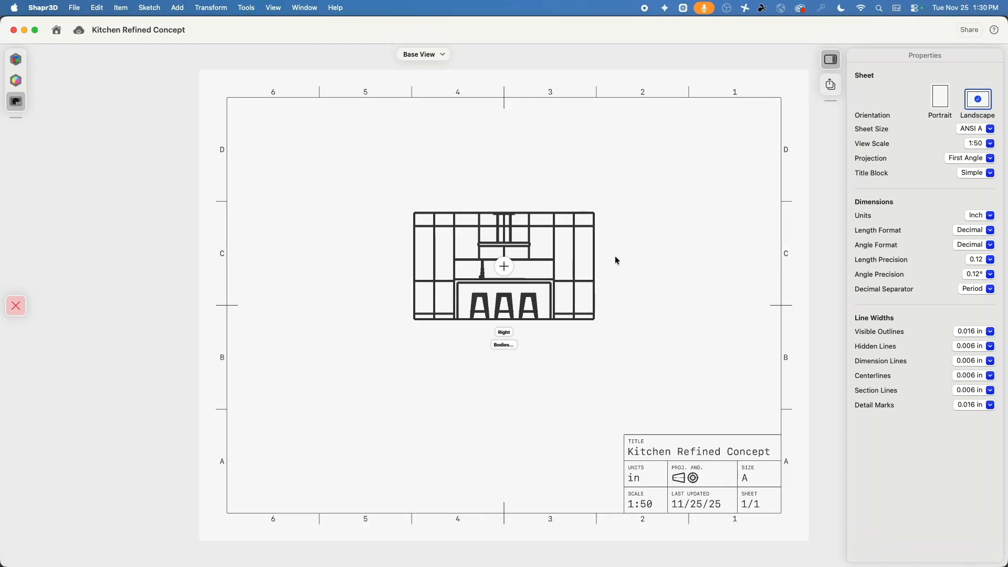
pyautogui.click(505, 267)
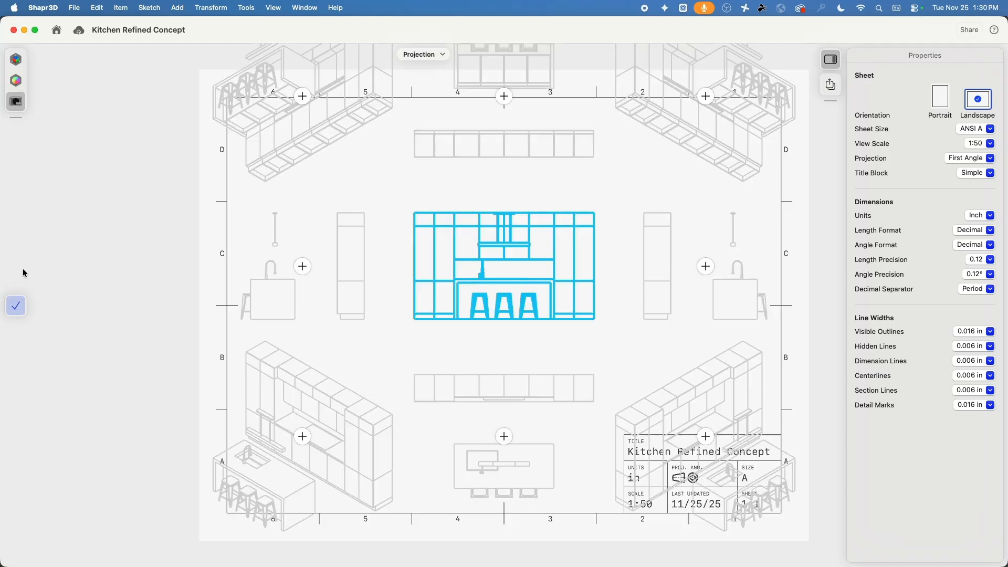
pyautogui.click(18, 304)
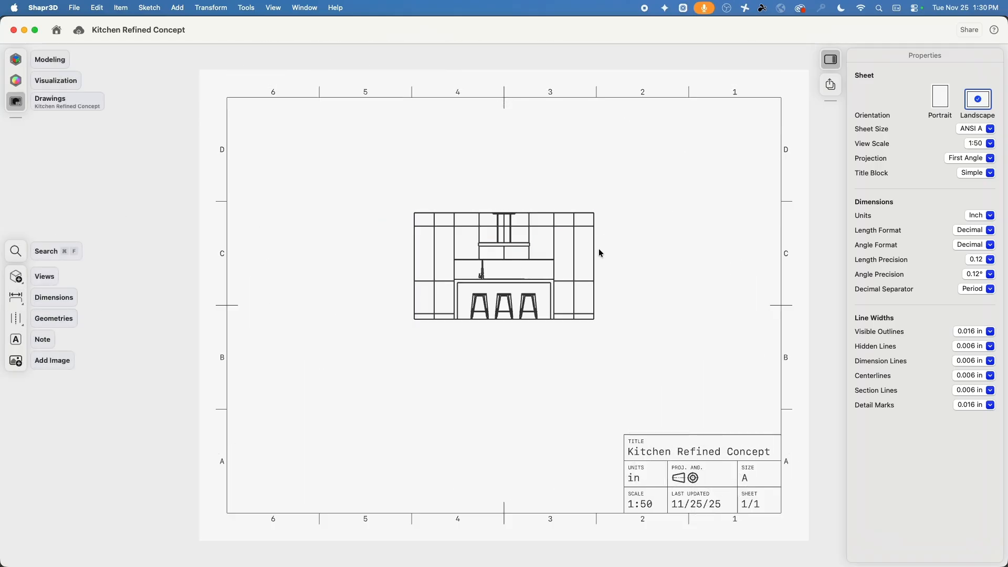
pyautogui.click(968, 174)
pyautogui.click(967, 191)
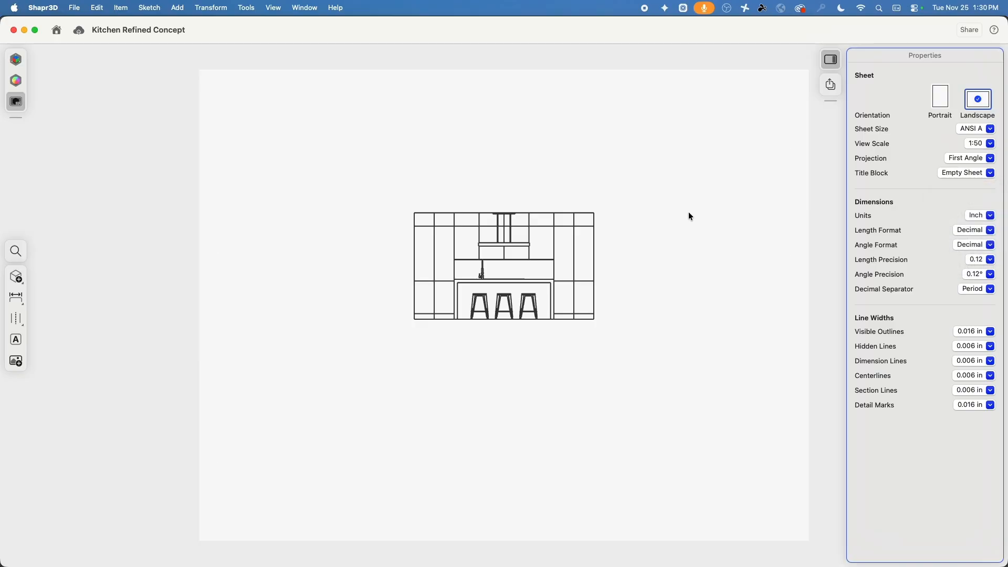
# Export the drawing in DWG format
pyautogui.click(831, 88)
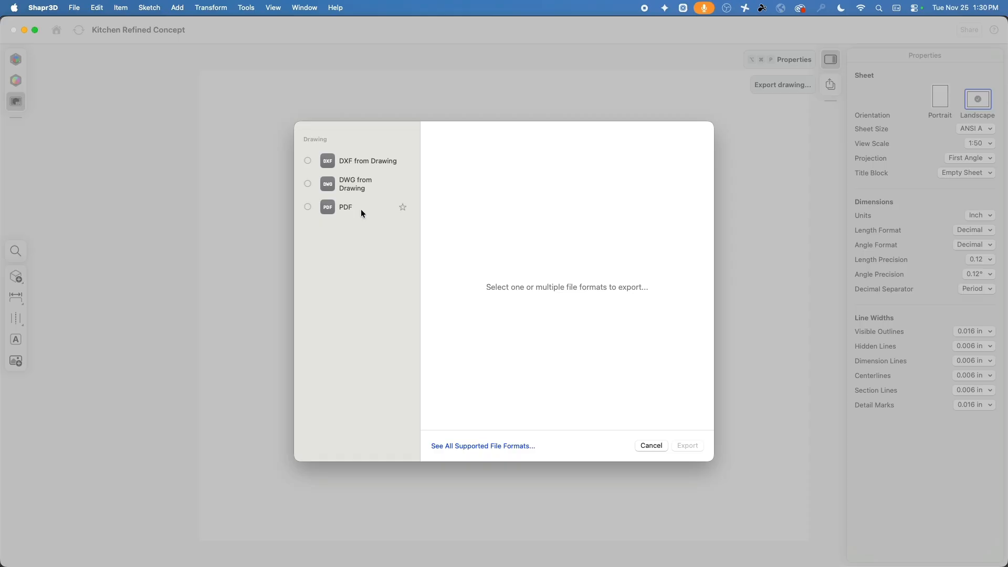
pyautogui.click(308, 185)
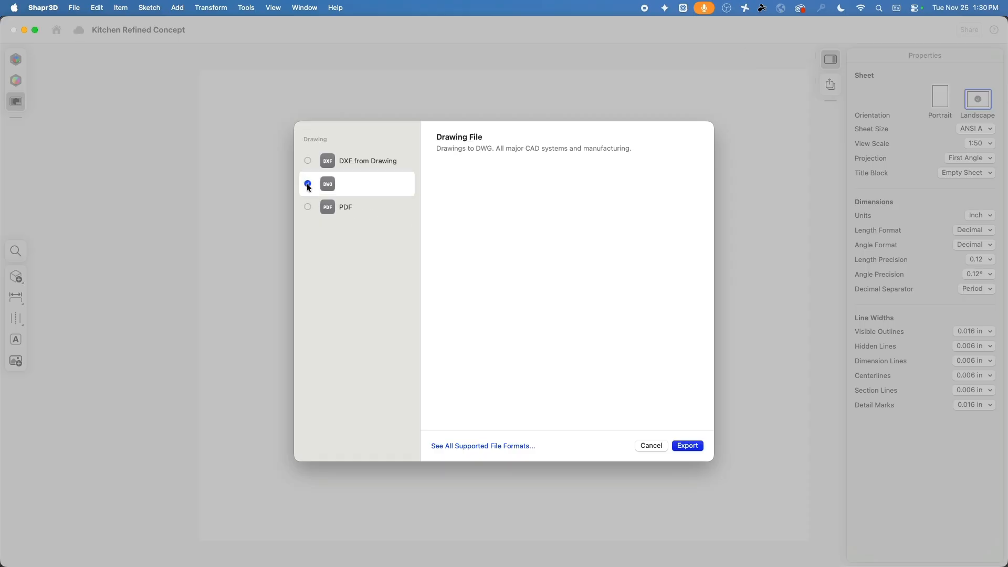
pyautogui.click(687, 445)
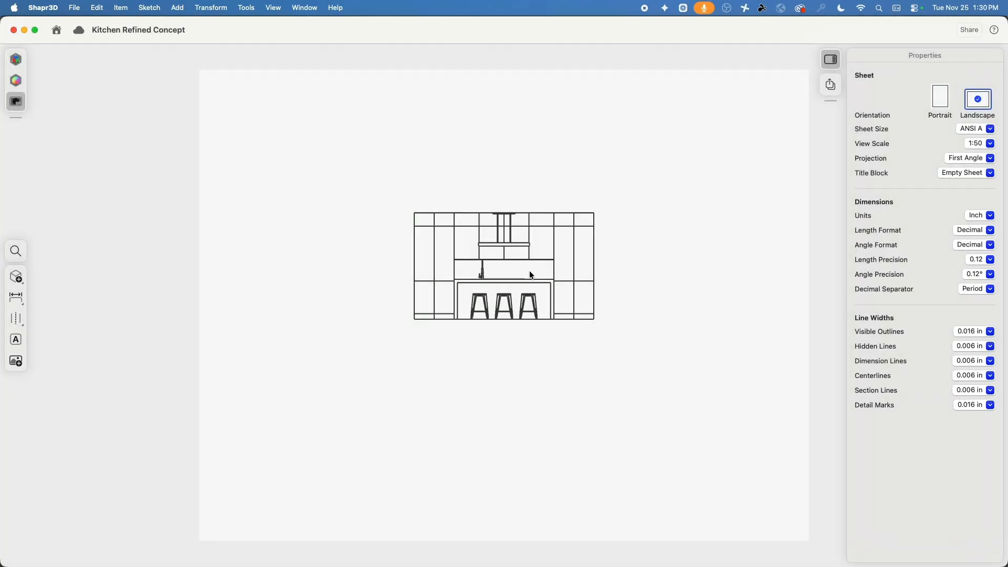
# Create a new folder named DWGs inside the Desktop's Kitchen Presenation Project folder as the export destination
pyautogui.click(314, 180)
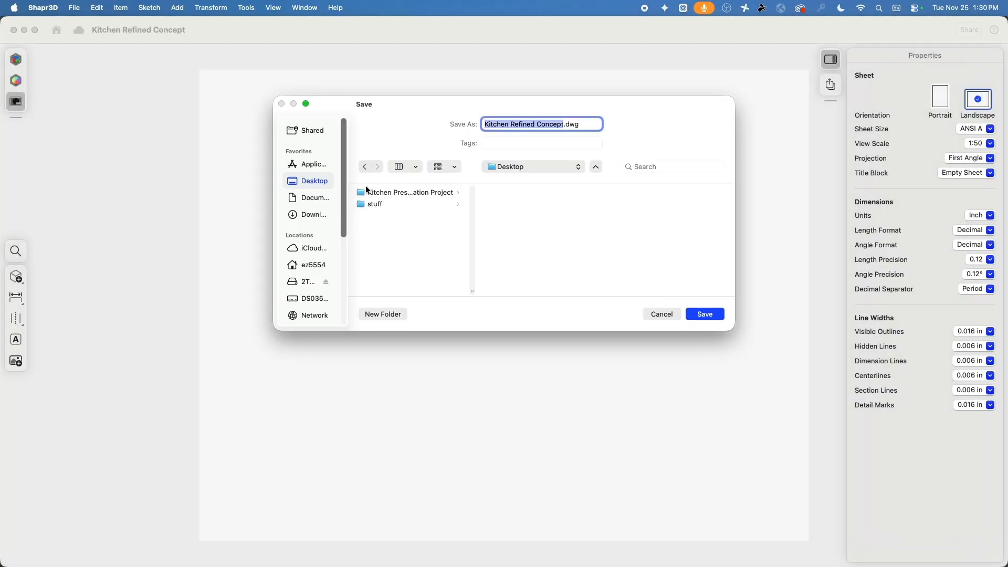
pyautogui.click(392, 191)
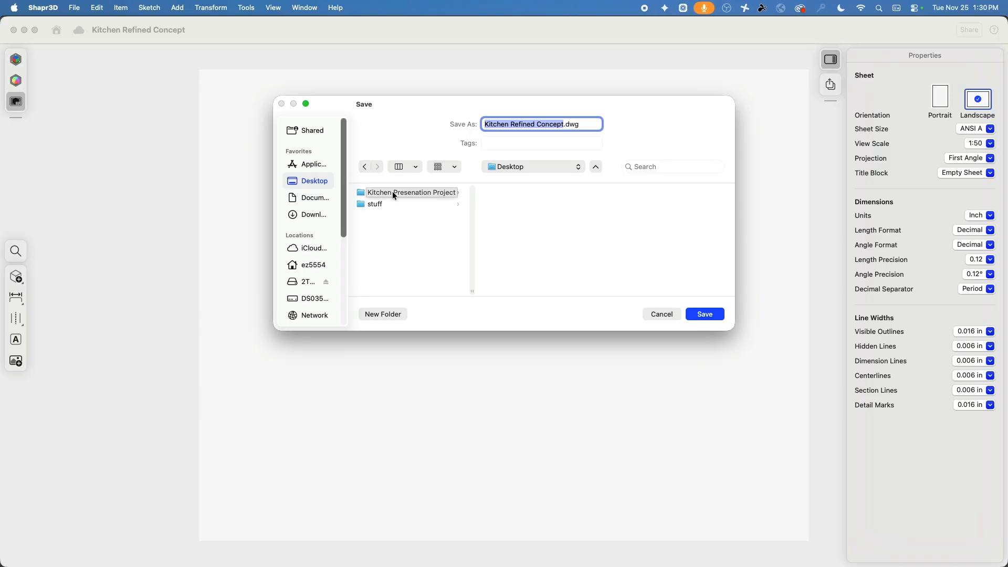
pyautogui.click(385, 313)
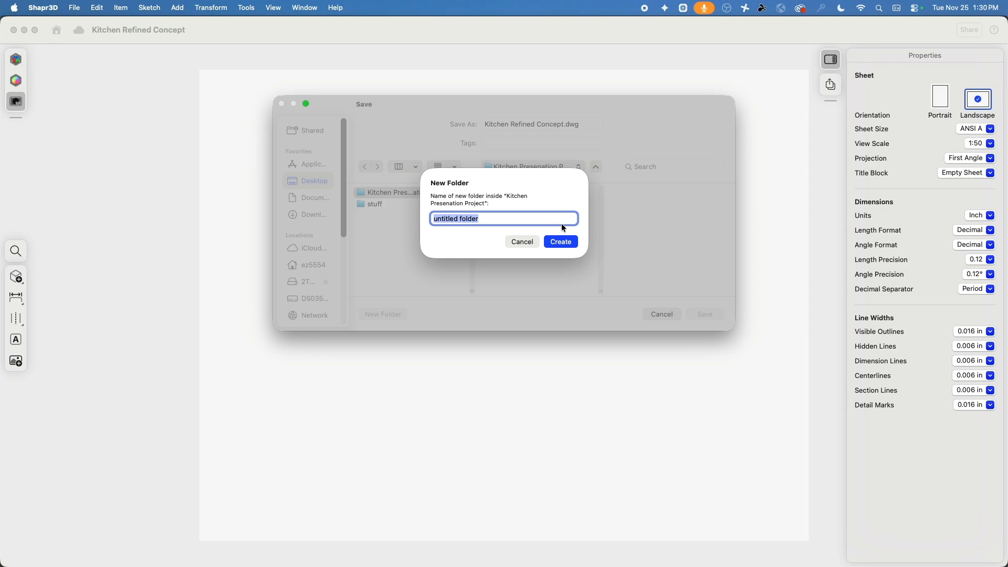
pyautogui.write('DWGs')
pyautogui.press('Return')
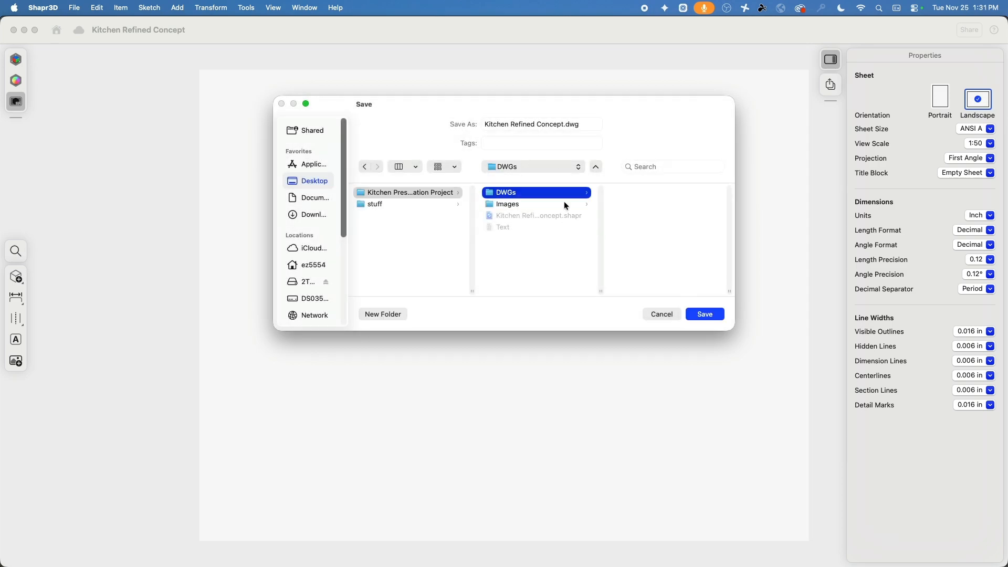
# Name the exported file Elevation View Page 1 and save it in the DWGs folder
pyautogui.moveTo(564, 123); pyautogui.dragTo(475, 121)
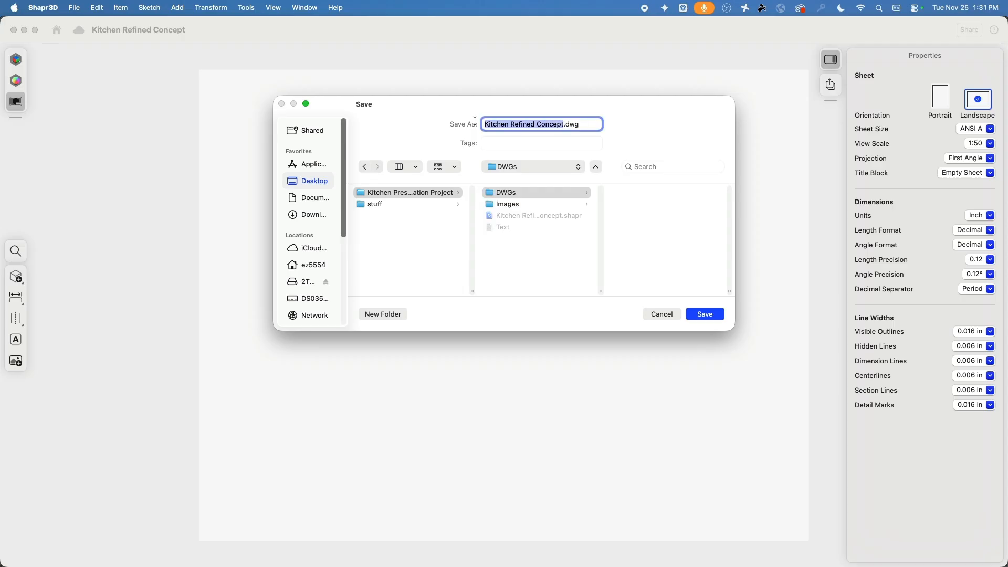
pyautogui.write('E')
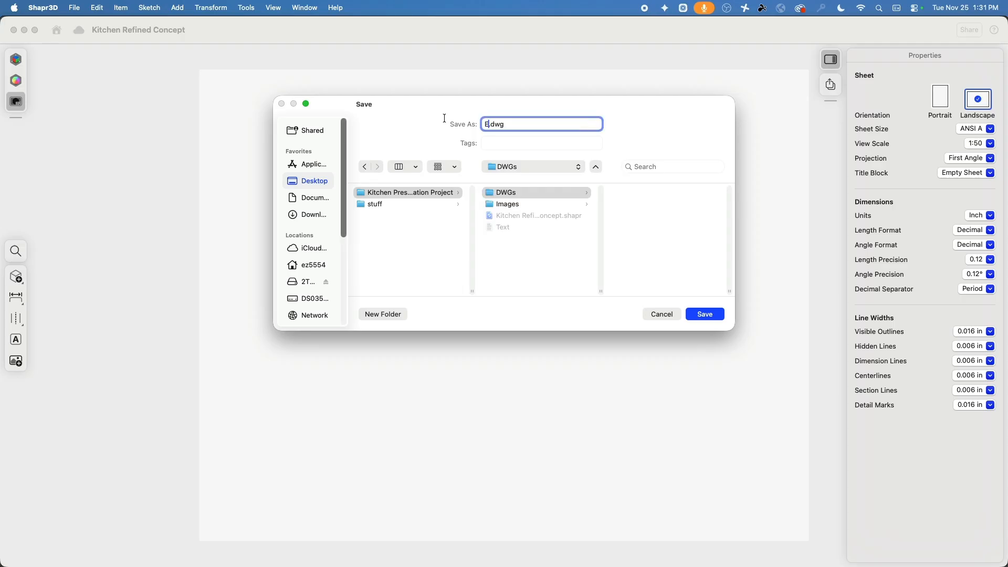
pyautogui.write('levation View Page 1')
pyautogui.click(710, 314)
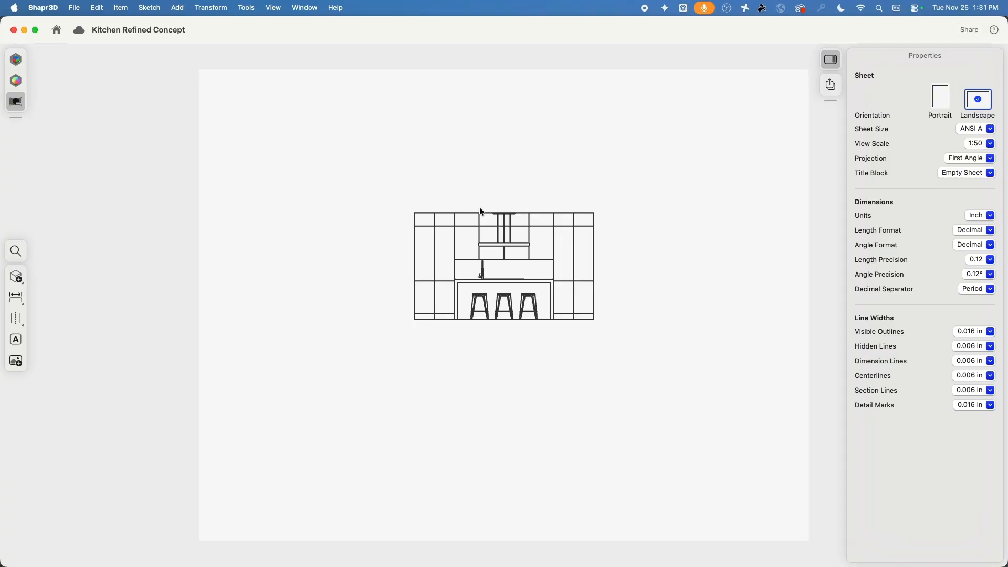
# Switch to Affinity and open Elevation View Page 1.dwg from the project's DWGs folder, keeping the default import options
pyautogui.press('super+Tab')
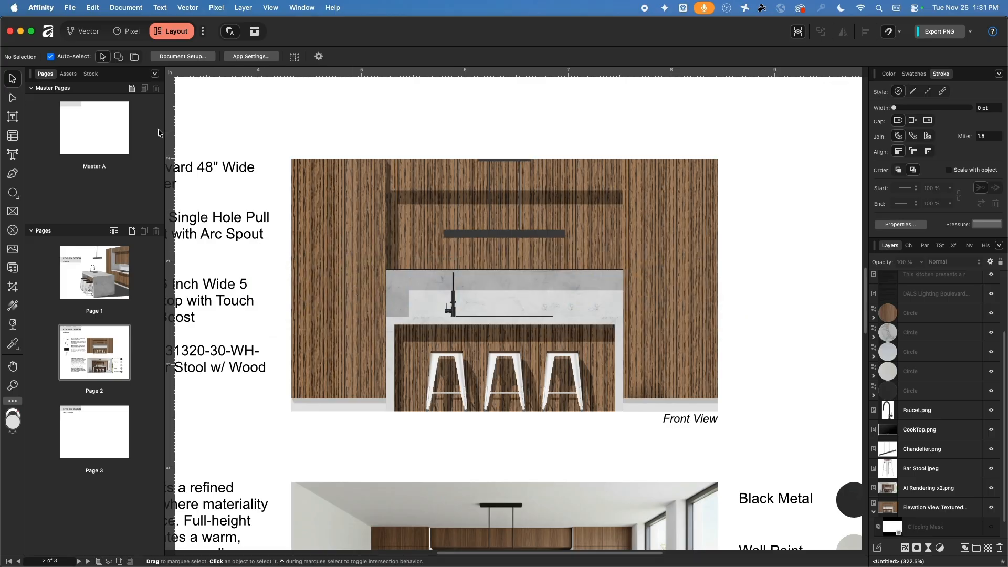
pyautogui.click(71, 8)
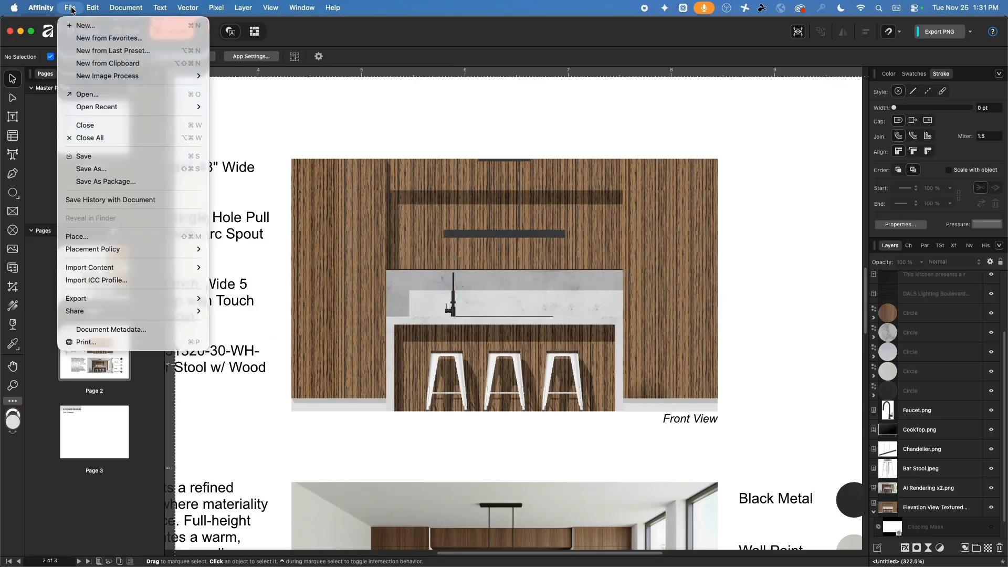
pyautogui.click(107, 95)
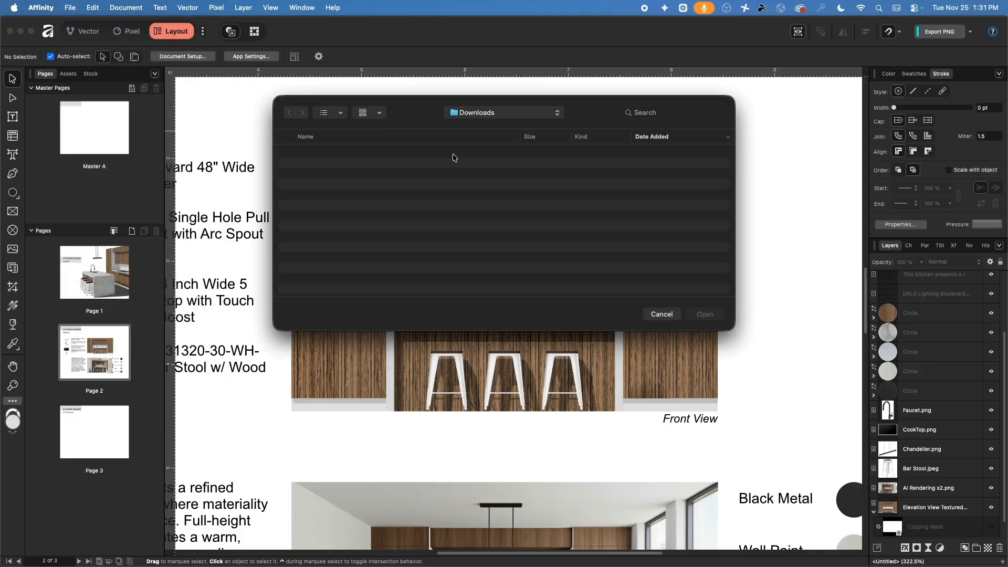
pyautogui.click(482, 109)
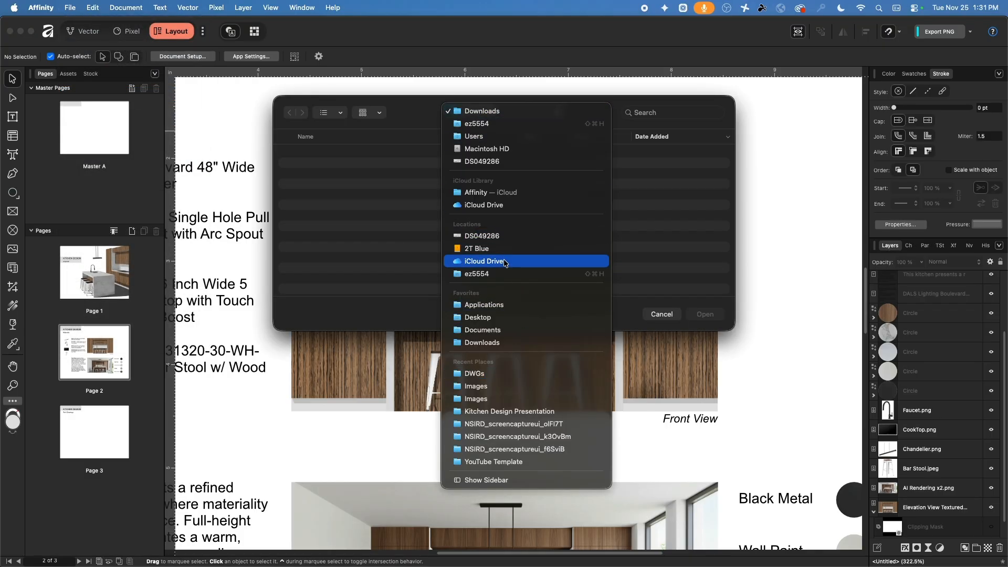
pyautogui.click(502, 317)
pyautogui.doubleClick(344, 154)
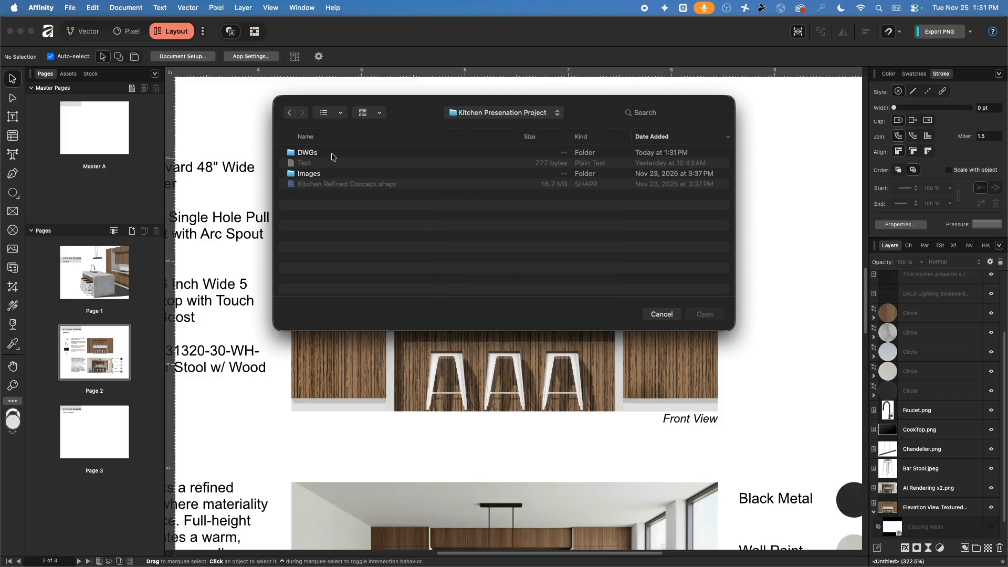
pyautogui.doubleClick(332, 153)
pyautogui.click(377, 151)
pyautogui.click(704, 319)
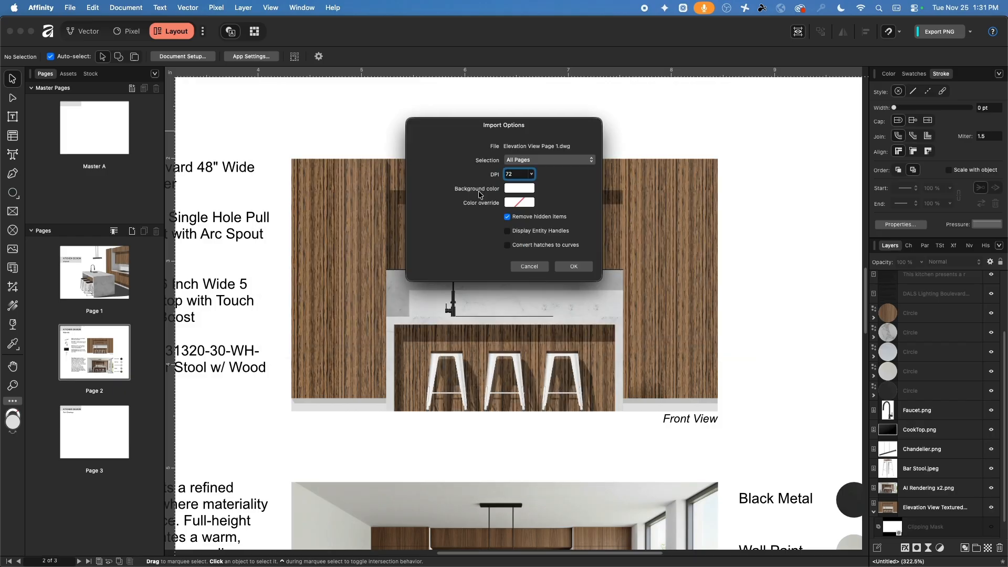
pyautogui.click(573, 267)
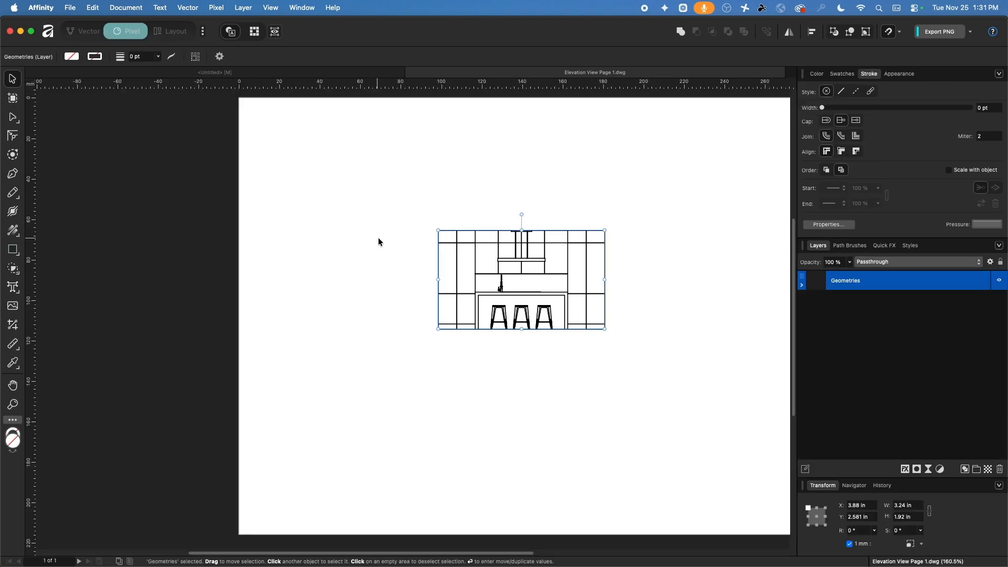
# Copy the Geometries layer with the elevation linework from the imported DWG into page 2 of the proposal document
pyautogui.click(802, 286)
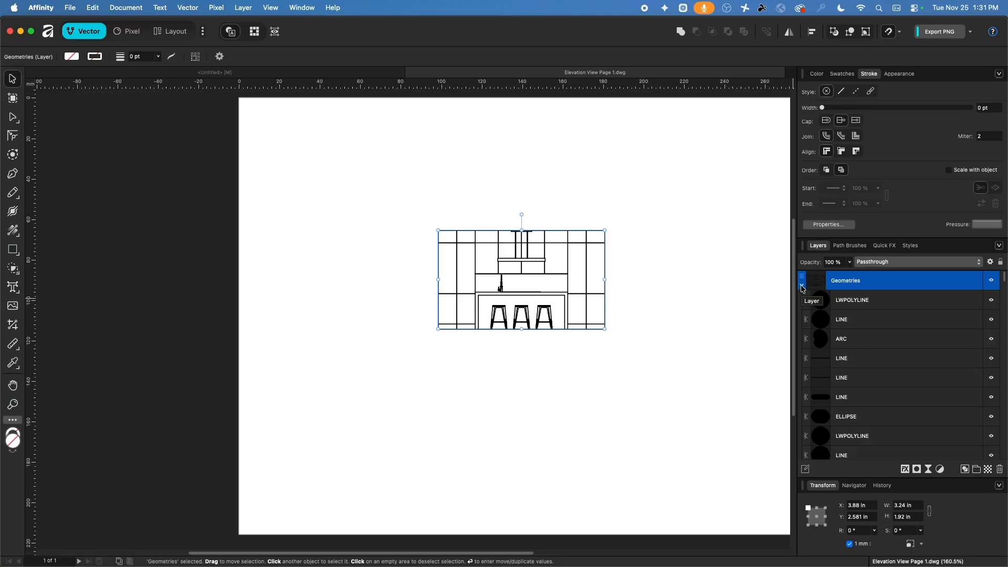
pyautogui.scroll(1, 541, 254)
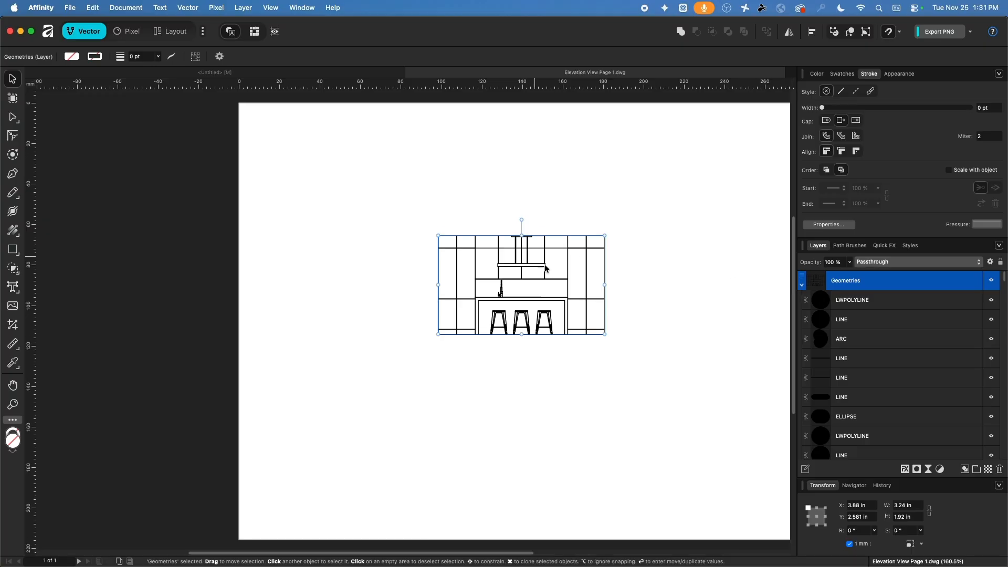
pyautogui.click(801, 285)
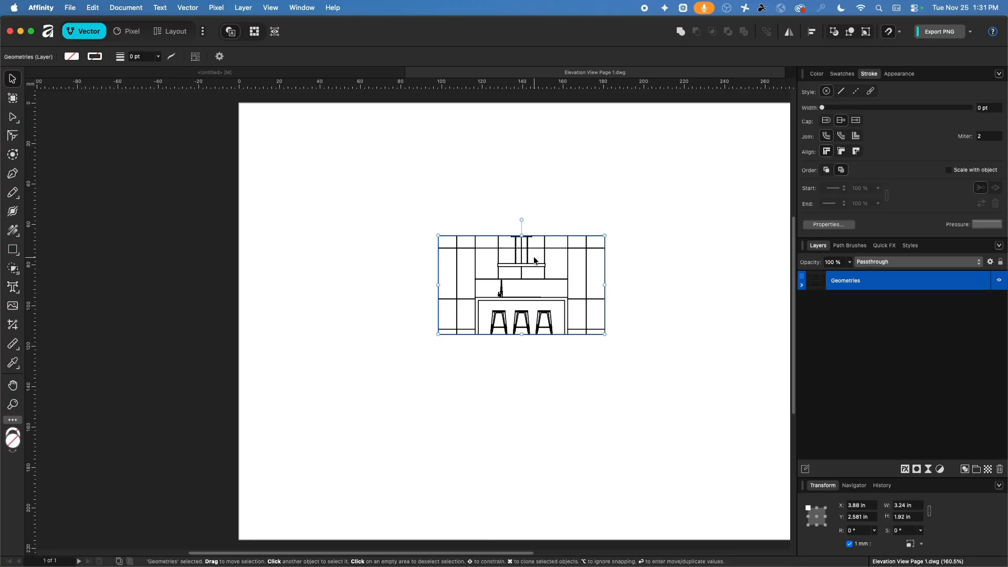
pyautogui.click(228, 73)
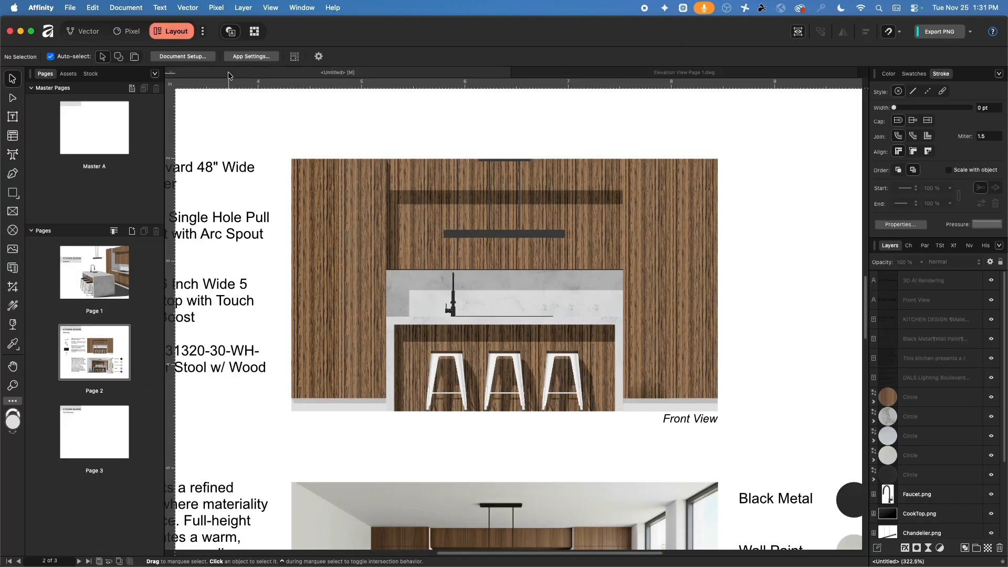
pyautogui.press('super+v')
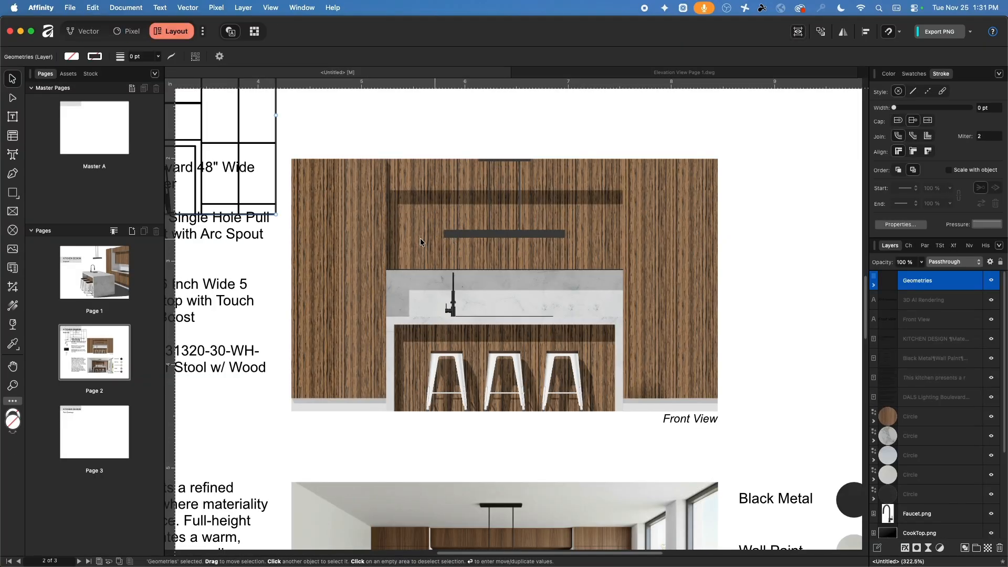
# Move the elevation linework onto the Front View image, aligning its upper-left corner with the image's upper-left corner
pyautogui.scroll(-8, 318, 223)
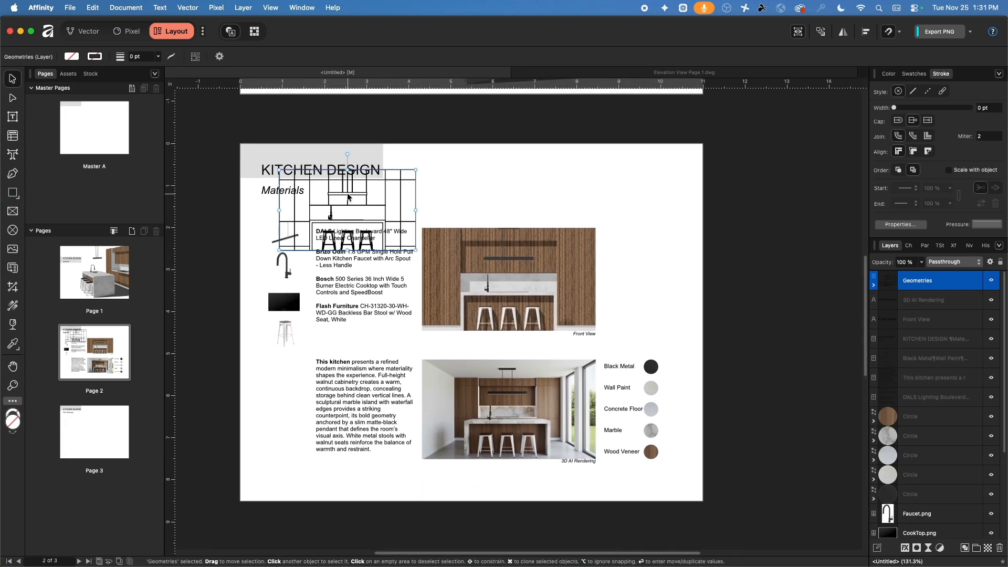
pyautogui.moveTo(349, 198)
pyautogui.mouseDown()
pyautogui.moveTo(519, 179)
pyautogui.moveTo(531, 237)
pyautogui.moveTo(493, 258)
pyautogui.mouseUp()
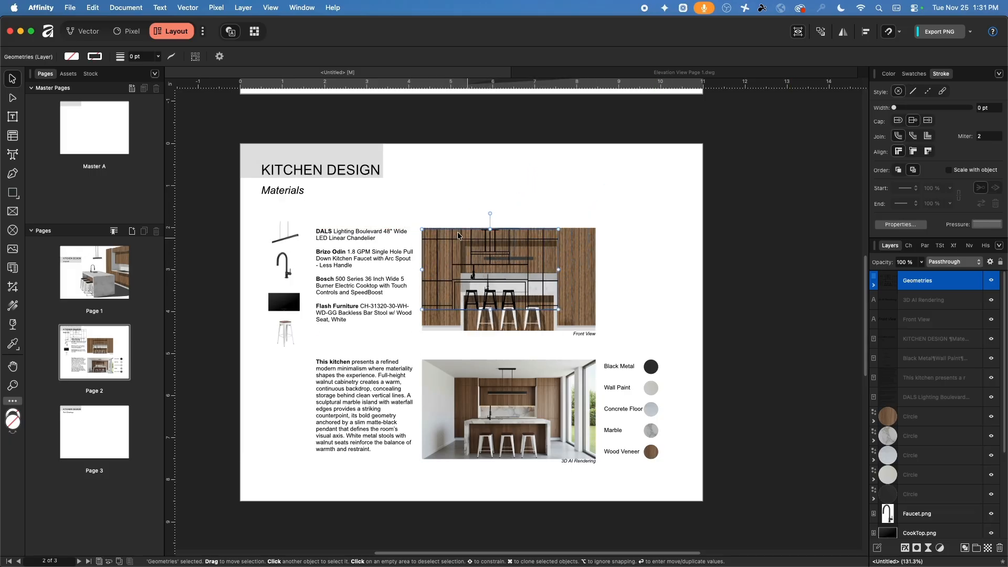
pyautogui.scroll(6, 446, 234)
pyautogui.scroll(5, 441, 234)
pyautogui.scroll(-6, 440, 231)
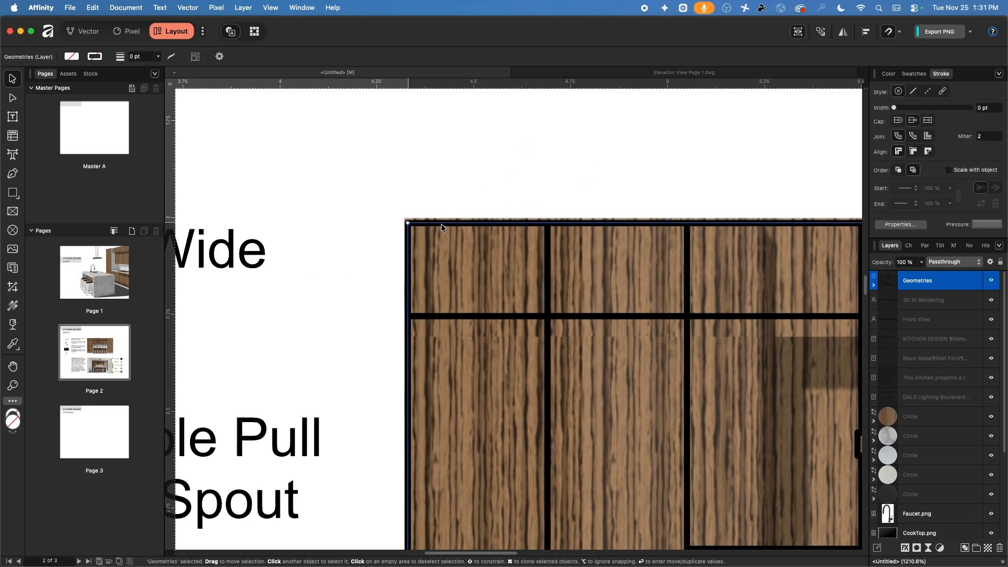
pyautogui.scroll(-1, 525, 262)
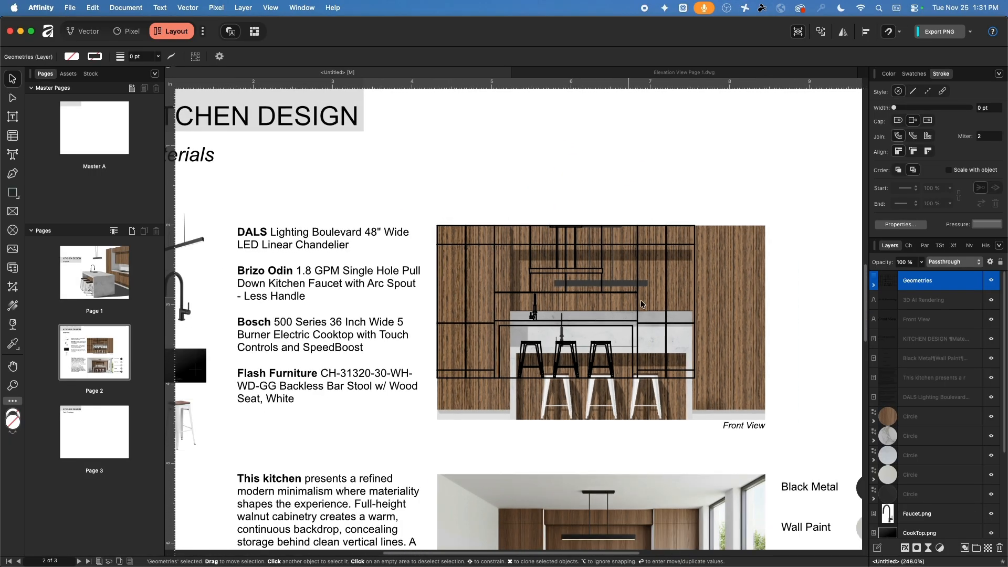
# Scale the elevation linework up proportionally until it matches the full extent of the Front View image
pyautogui.scroll(4, 531, 263)
pyautogui.moveTo(529, 303); pyautogui.dragTo(718, 416)
pyautogui.scroll(-4, 745, 342)
pyautogui.scroll(-2, 745, 339)
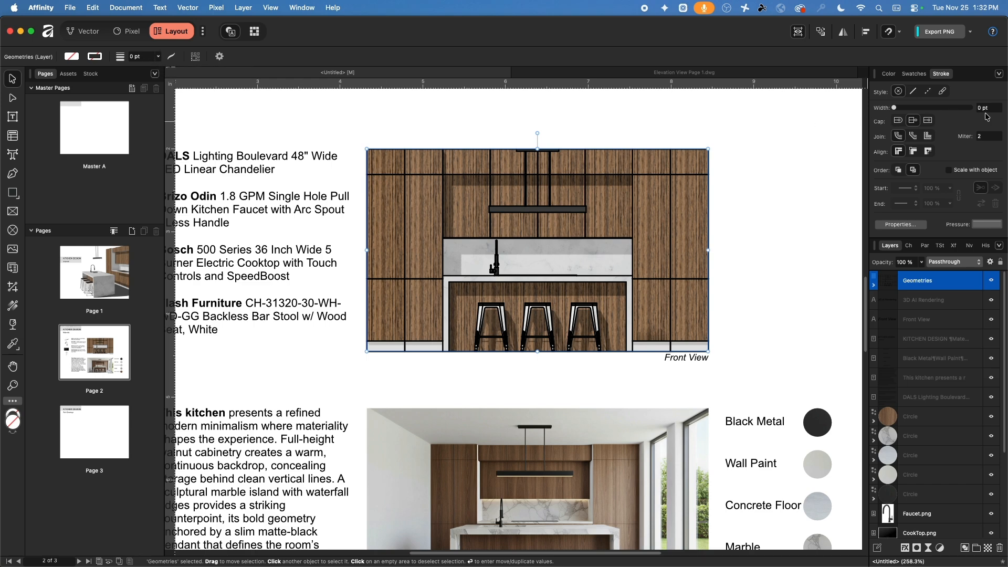
# Set the stroke width of the elevation linework to 0.5 pt
pyautogui.moveTo(894, 108)
pyautogui.mouseDown()
pyautogui.moveTo(914, 109)
pyautogui.moveTo(906, 110)
pyautogui.mouseUp()
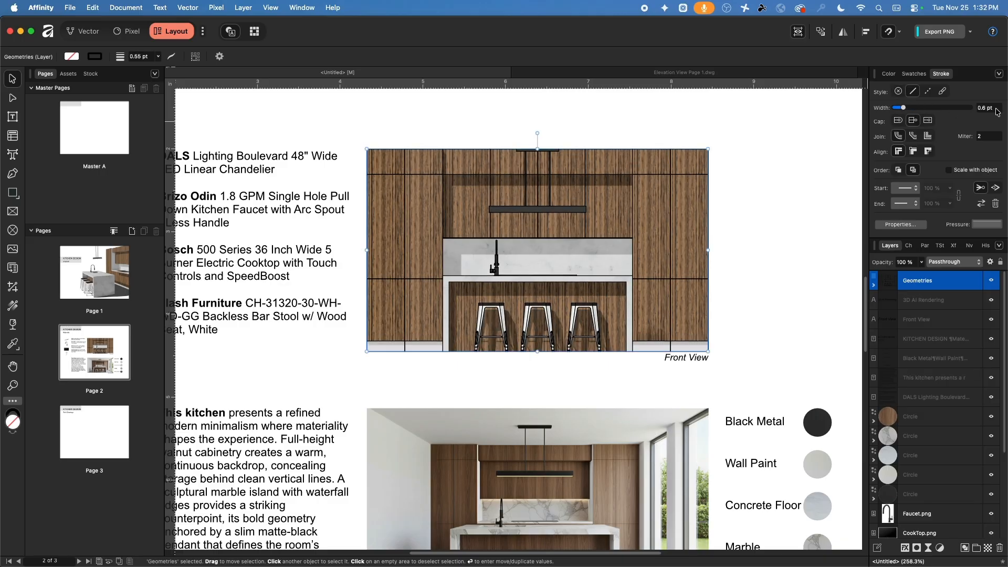
pyautogui.moveTo(998, 109); pyautogui.dragTo(976, 108)
pyautogui.write('0.5')
pyautogui.press('Return')
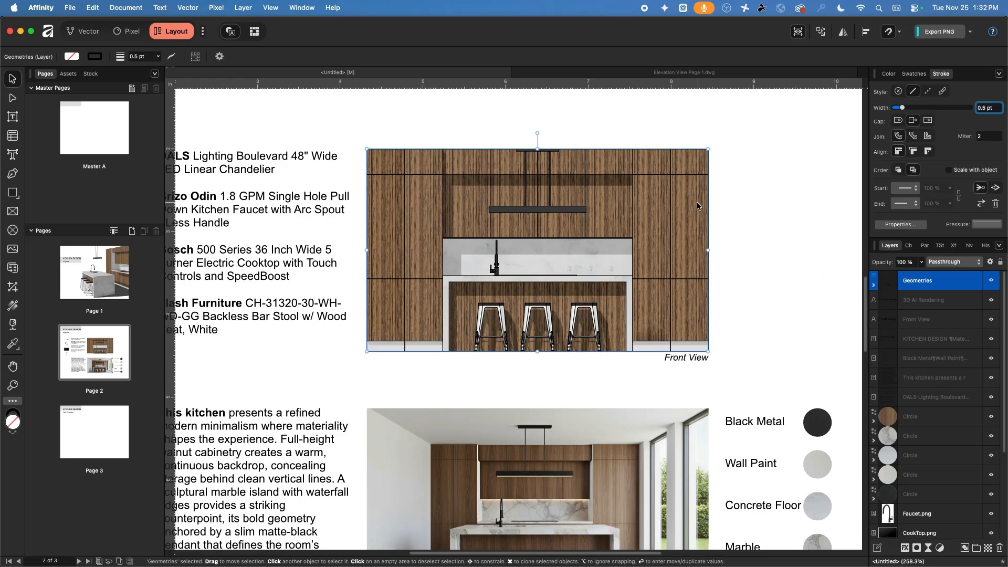
# Reduce the textured elevation image's opacity to 50 %, hiding the Geometries layer while selecting the image and showing it again
pyautogui.click(992, 281)
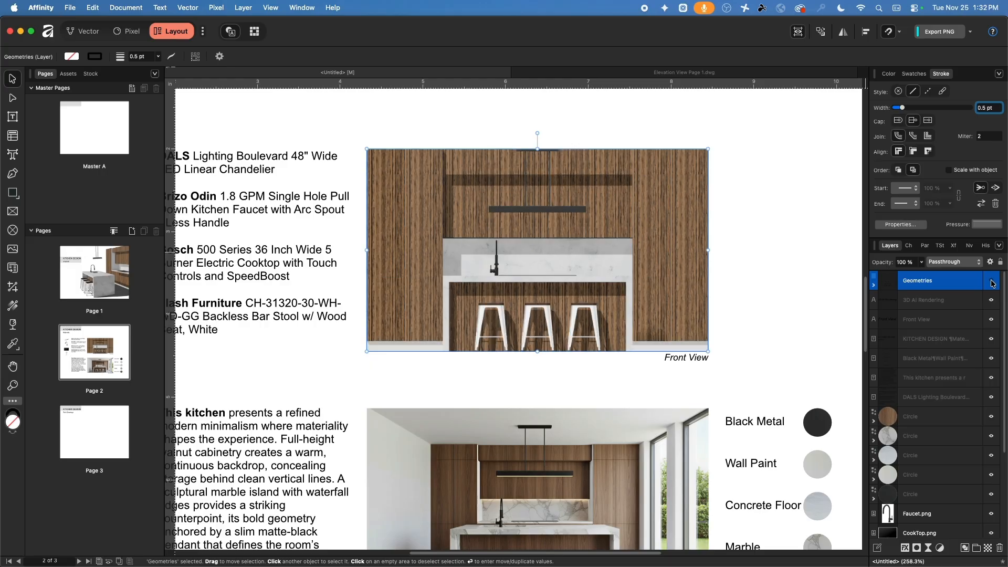
pyautogui.click(660, 184)
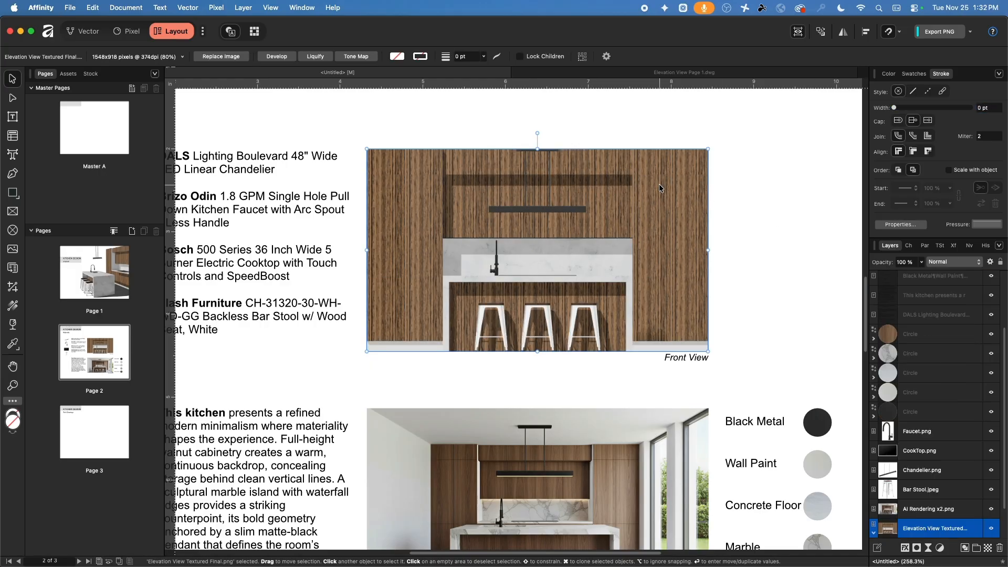
pyautogui.click(920, 262)
pyautogui.moveTo(923, 273); pyautogui.dragTo(878, 283)
pyautogui.click(811, 203)
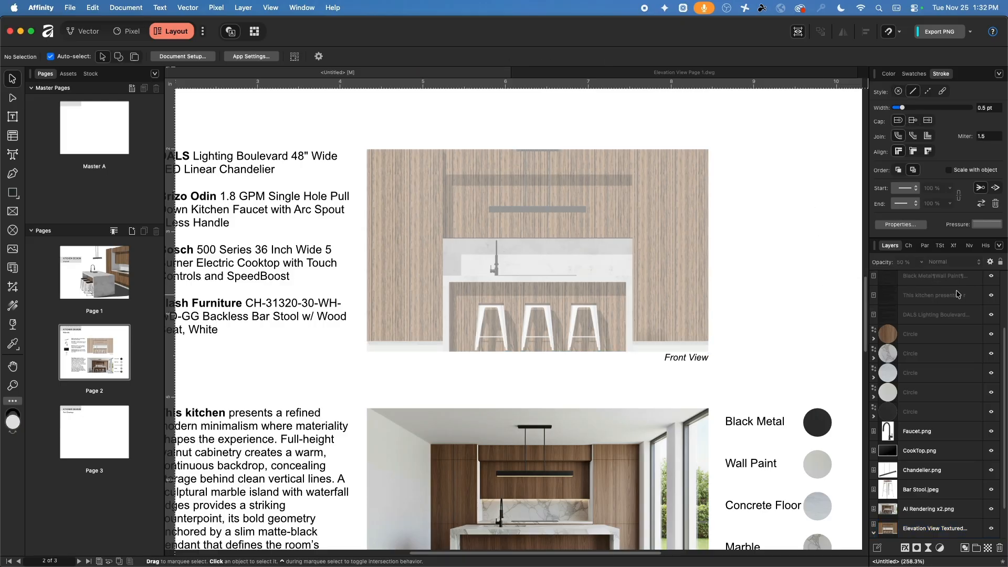
pyautogui.scroll(5, 959, 302)
pyautogui.click(992, 282)
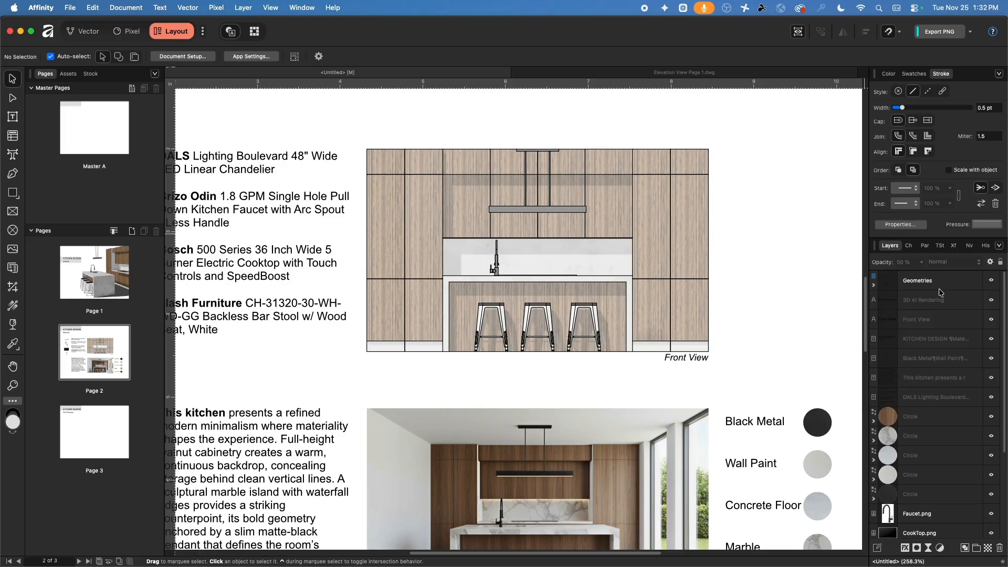
# Rename the Geometries layer to Elevation Drawing and deselect it
pyautogui.scroll(-5, 923, 302)
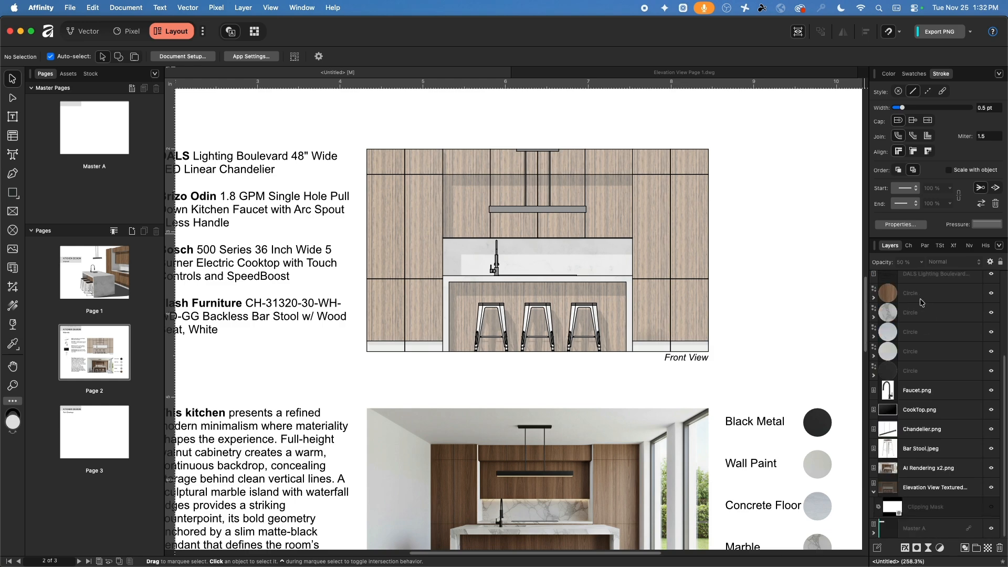
pyautogui.scroll(5, 899, 428)
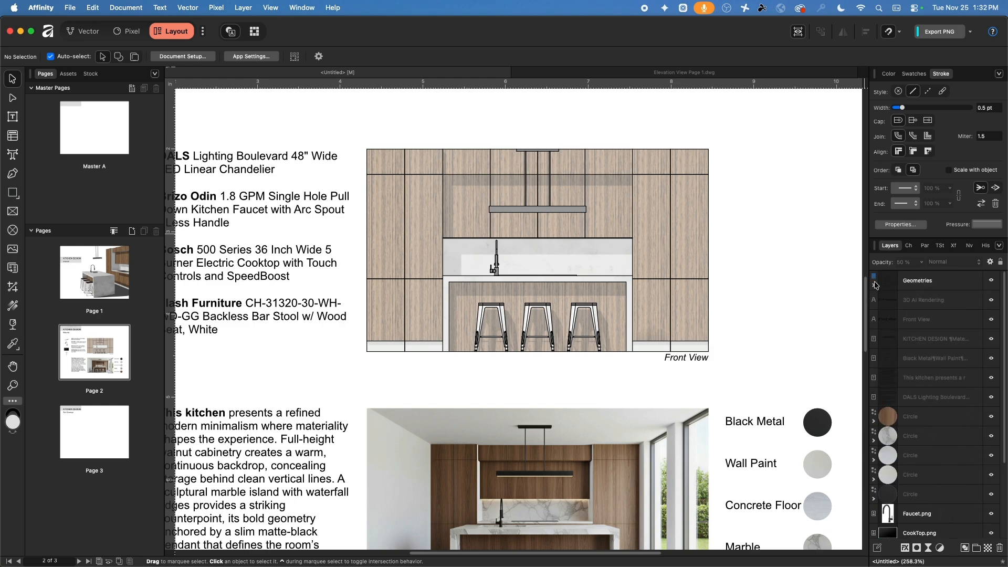
pyautogui.click(921, 286)
pyautogui.doubleClick(922, 282)
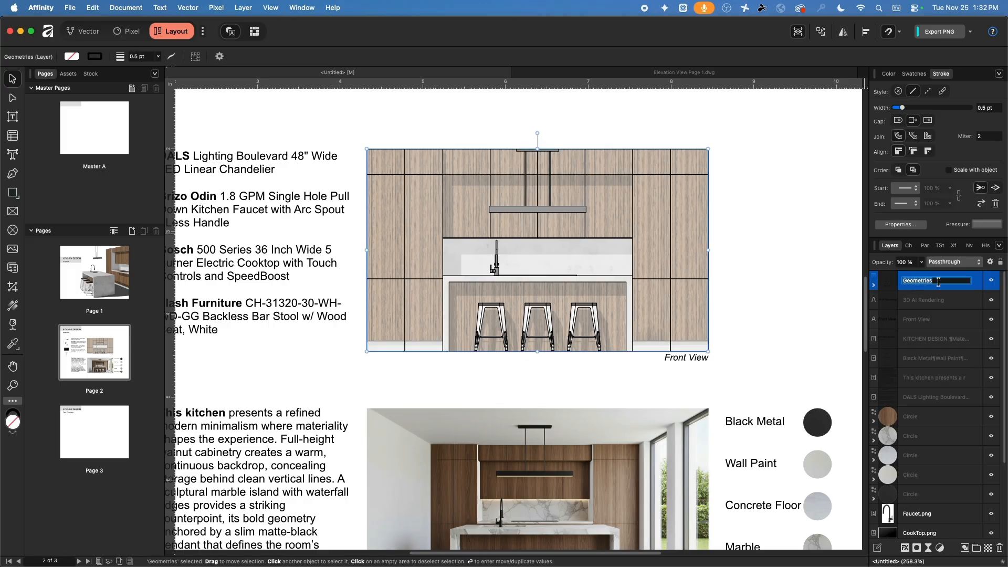
pyautogui.write('Elevation Drawing')
pyautogui.press('Return')
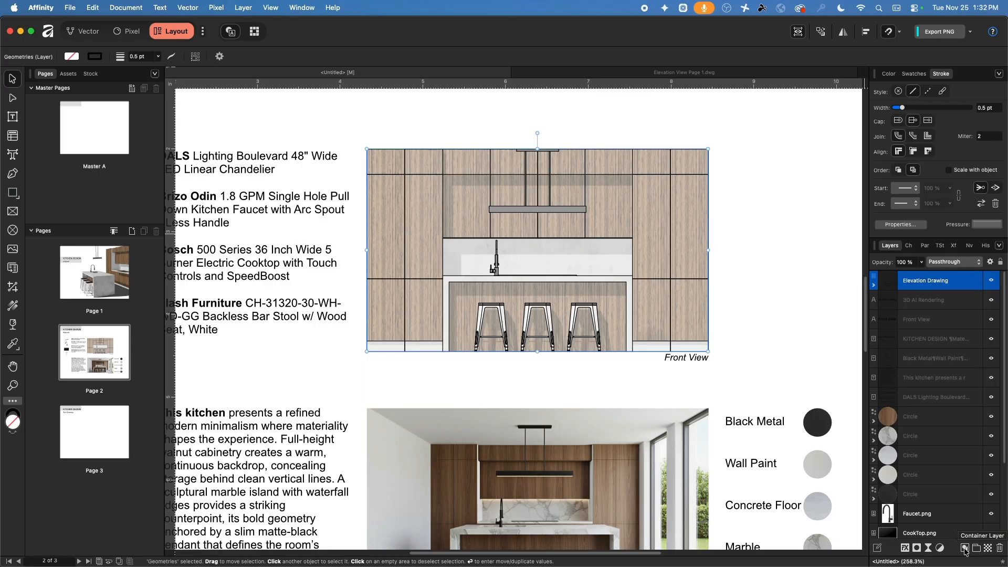
pyautogui.click(735, 311)
# Examine the linework over the faded Front View image and the overall layout of the Materials page
pyautogui.hscroll(-5, 487, 265)
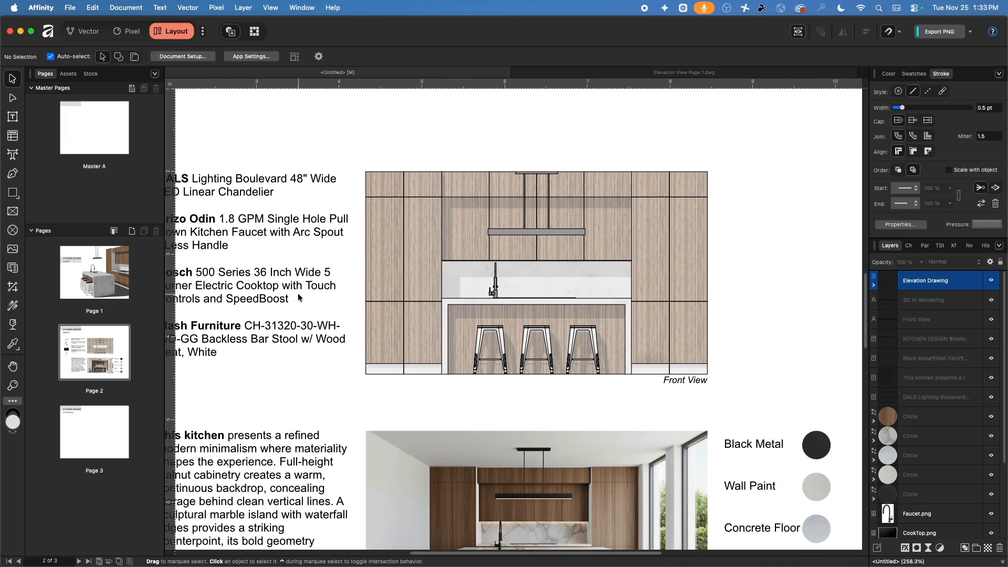
pyautogui.scroll(-1, 392, 290)
pyautogui.scroll(7, 493, 283)
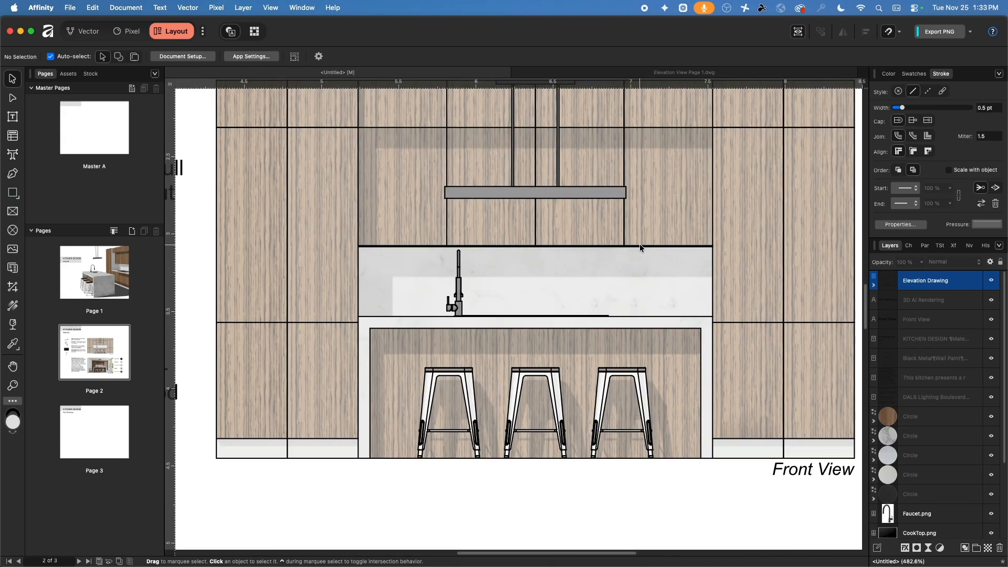
pyautogui.scroll(-4, 589, 262)
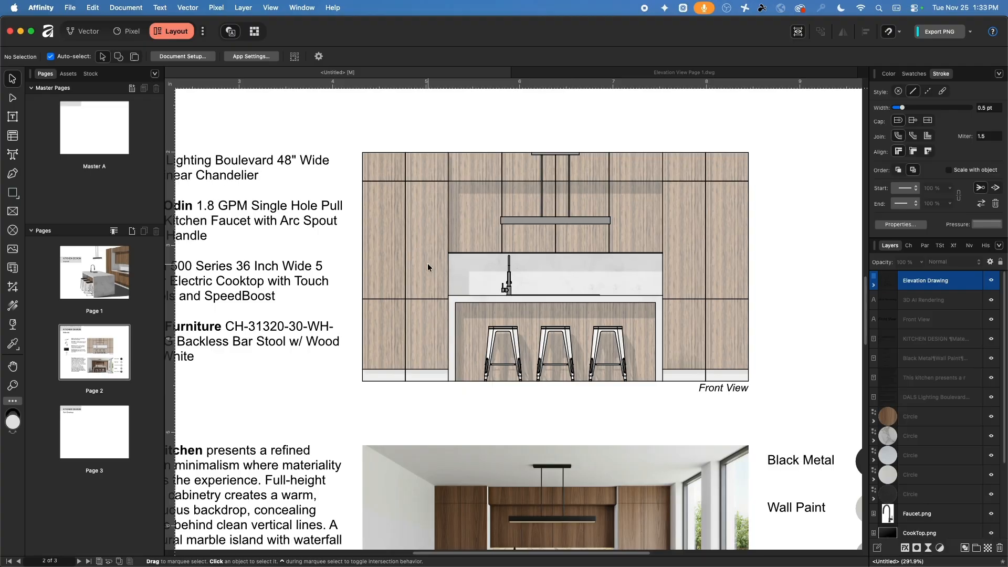
pyautogui.scroll(-1, 547, 253)
pyautogui.hscroll(4, 543, 236)
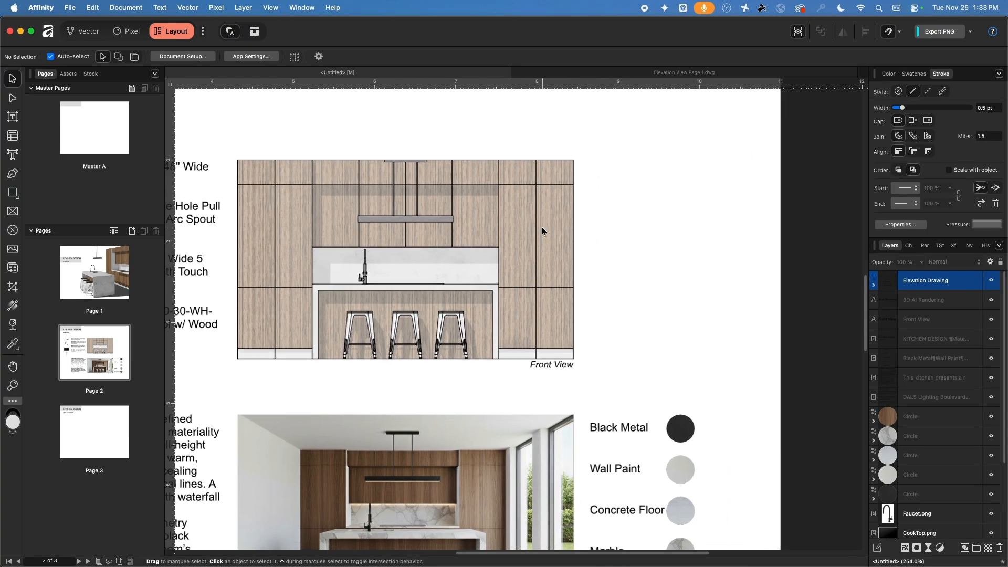
pyautogui.scroll(-2, 542, 227)
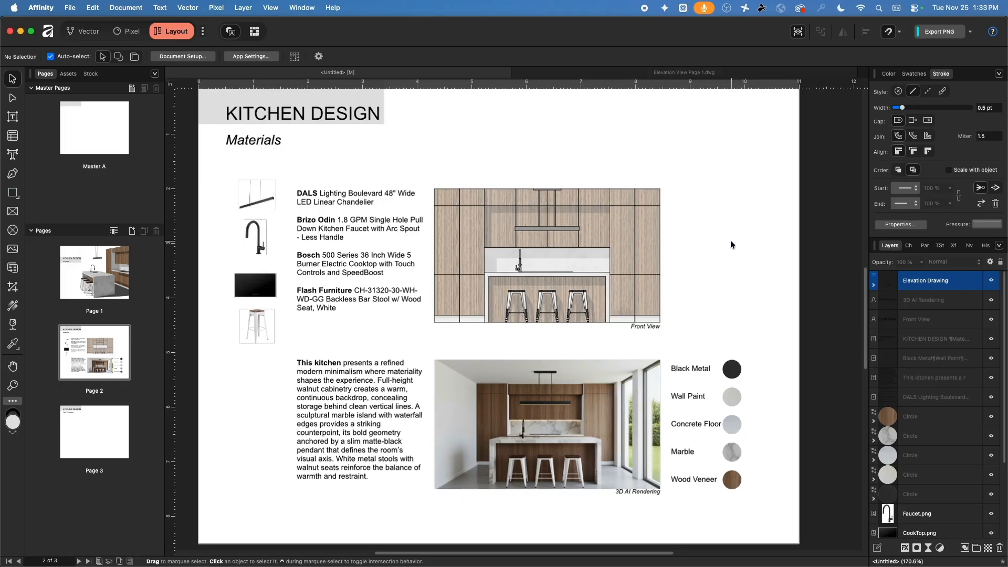
pyautogui.scroll(3, 730, 241)
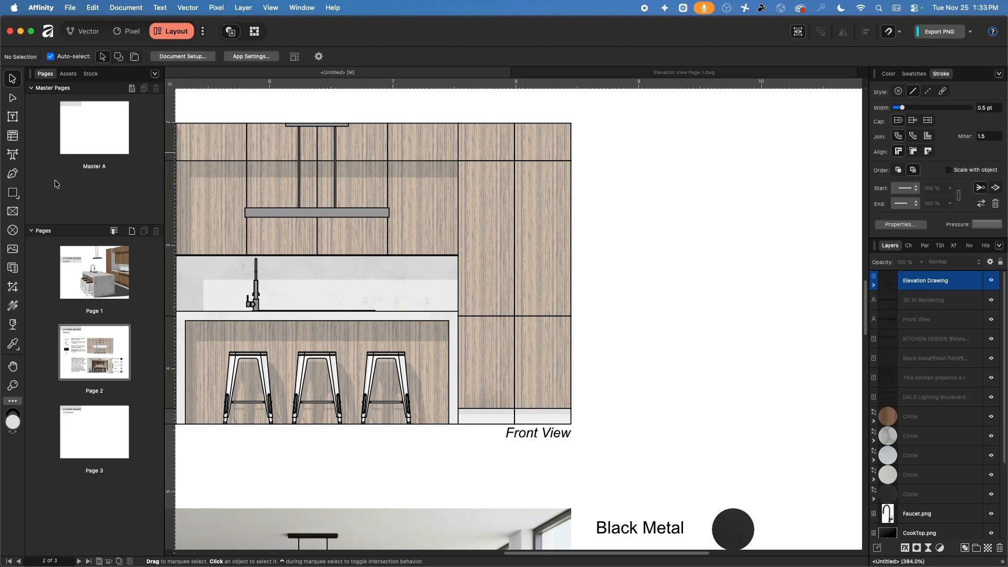
# Add an art text label reading "LED Strip Light" in the blank area beside the Front View elevation
pyautogui.click(13, 155)
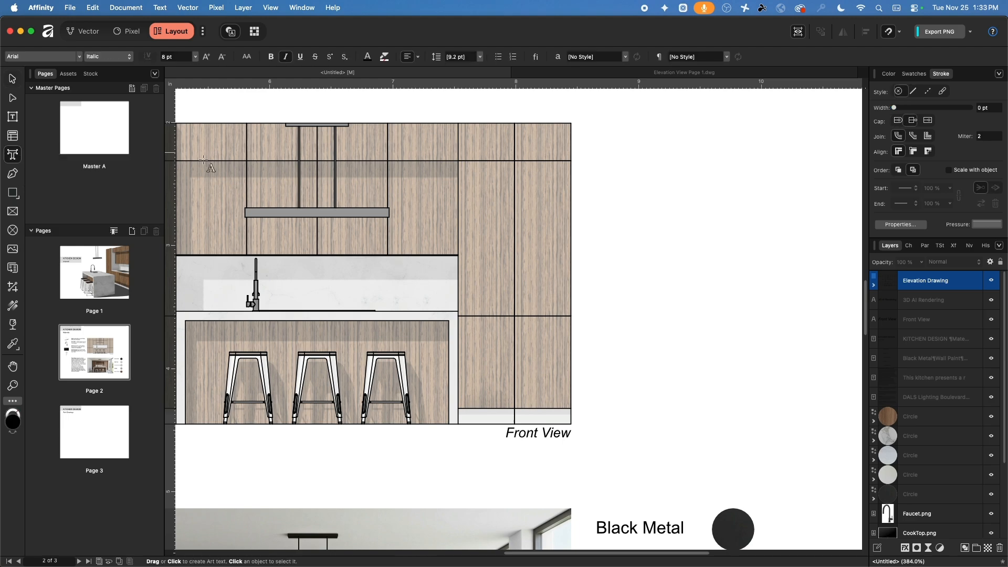
pyautogui.click(621, 203)
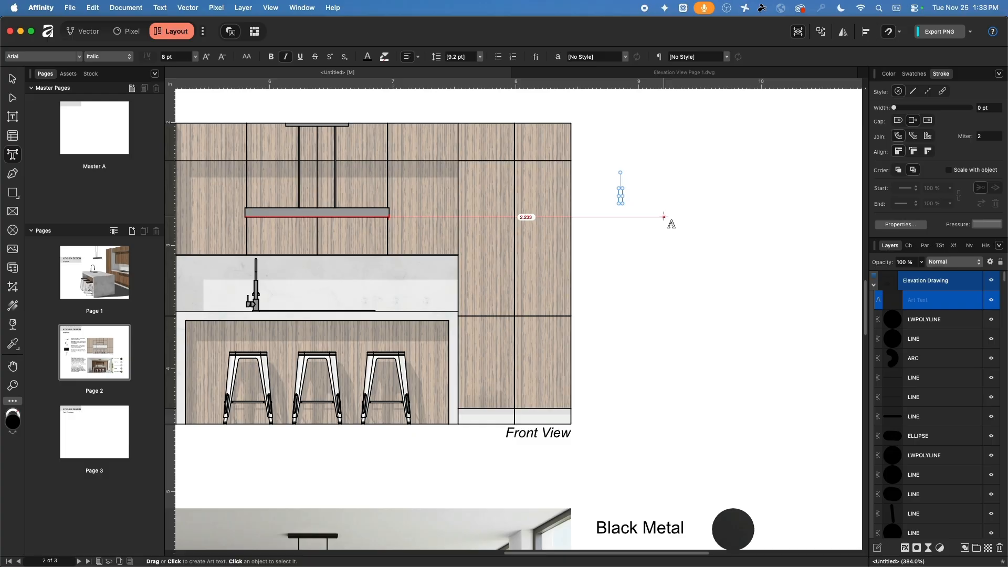
pyautogui.write('LED')
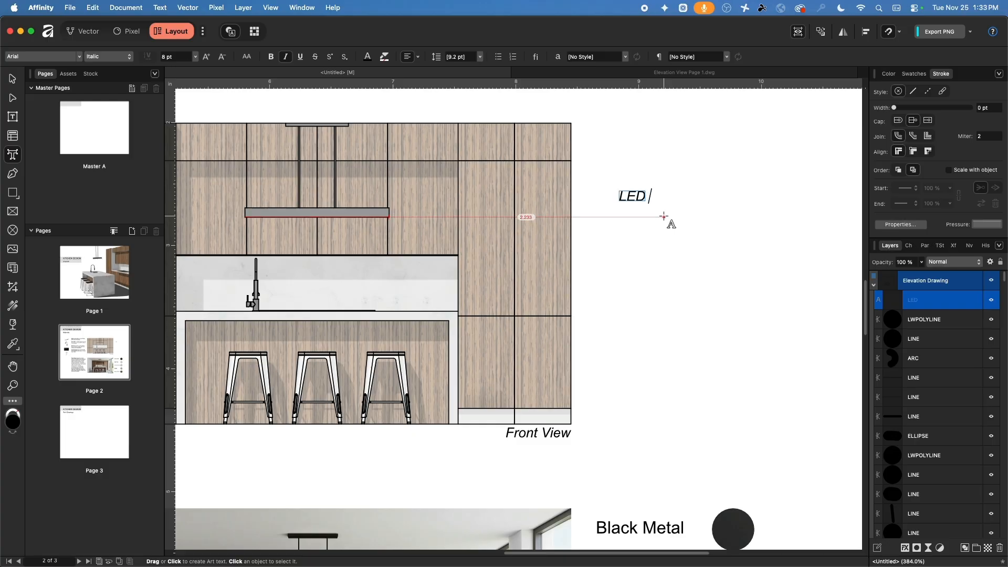
pyautogui.write(' Strip Light')
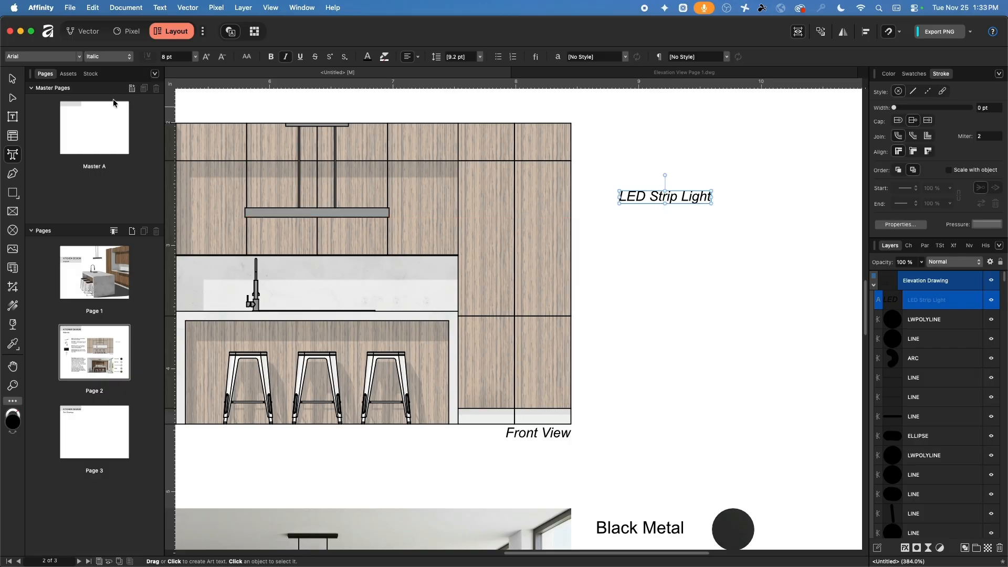
pyautogui.press('Escape')
pyautogui.press('Escape')
# Add a second art text label reading "Waterfall Kitchen Island" below the LED Strip Light label
pyautogui.click(610, 261)
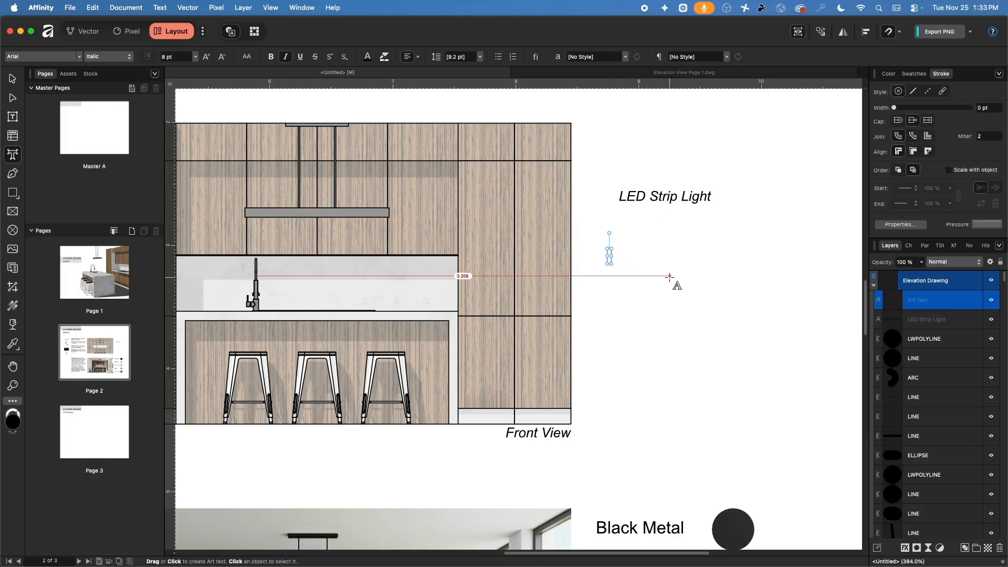
pyautogui.write('Waterfal')
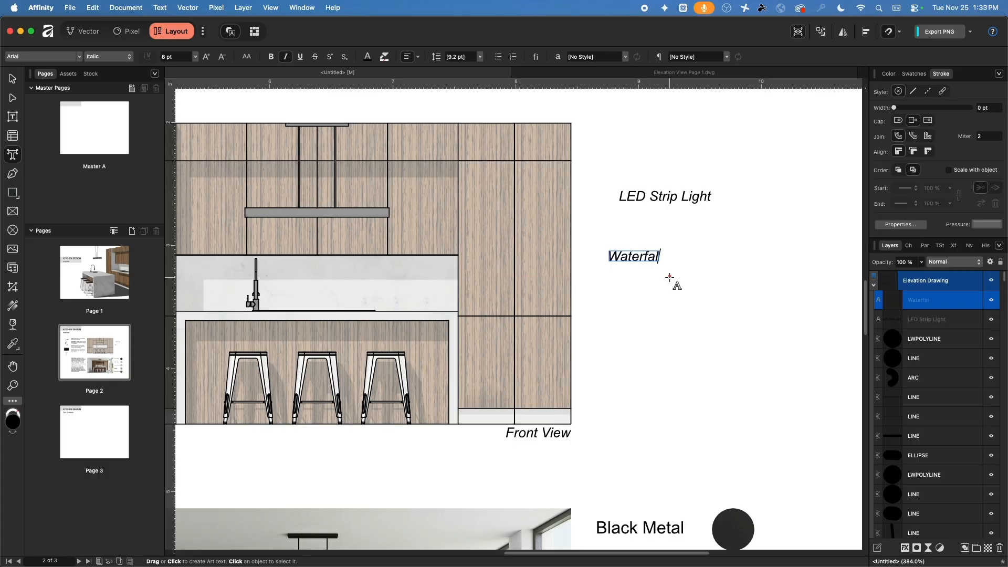
pyautogui.write('l Kitchen Island')
pyautogui.press('Escape')
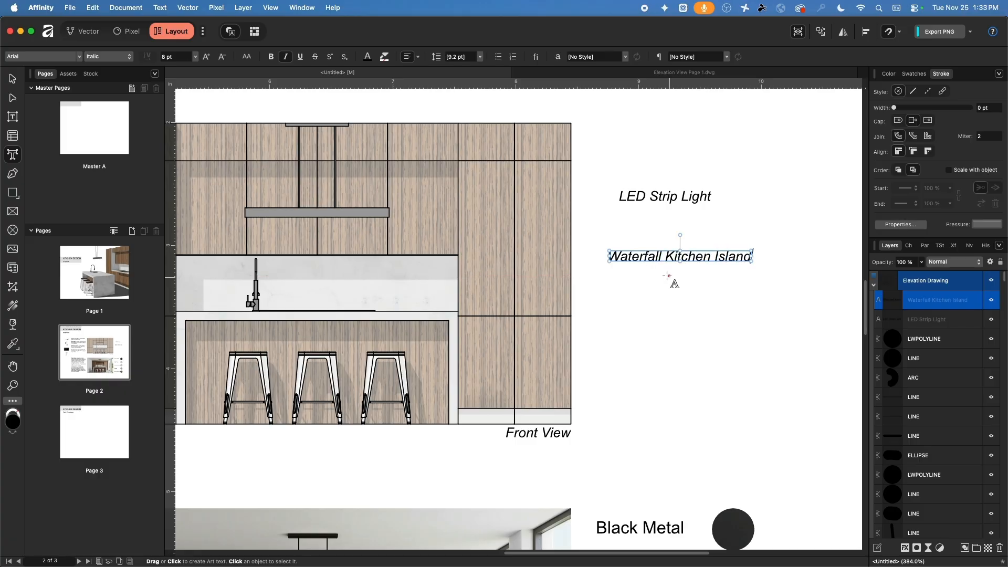
pyautogui.click(12, 79)
pyautogui.click(642, 311)
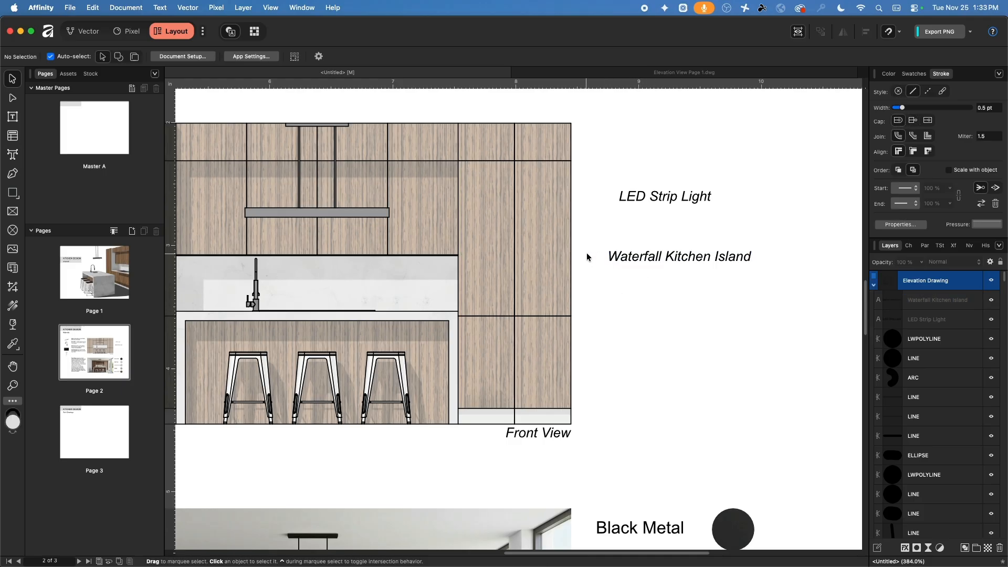
# Match both new labels to the product list text by setting them to 10 pt and removing the italic style
pyautogui.click(637, 257)
pyautogui.hscroll(-10, 494, 199)
pyautogui.scroll(2, 494, 199)
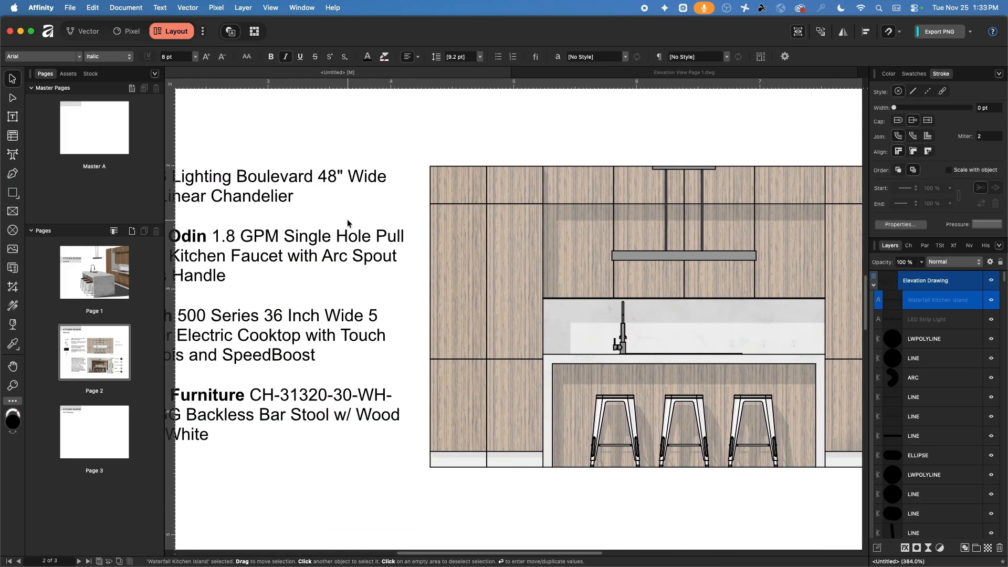
pyautogui.click(341, 244)
pyautogui.hscroll(10, 689, 224)
pyautogui.scroll(-2, 689, 224)
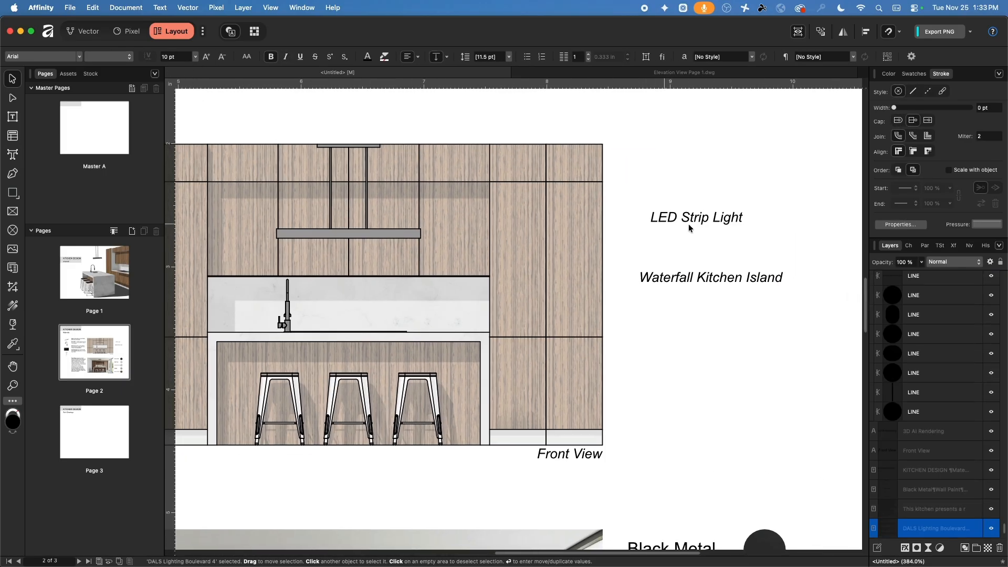
pyautogui.click(588, 202)
pyautogui.keyDown('shift'); pyautogui.click(582, 260); pyautogui.keyUp('shift')
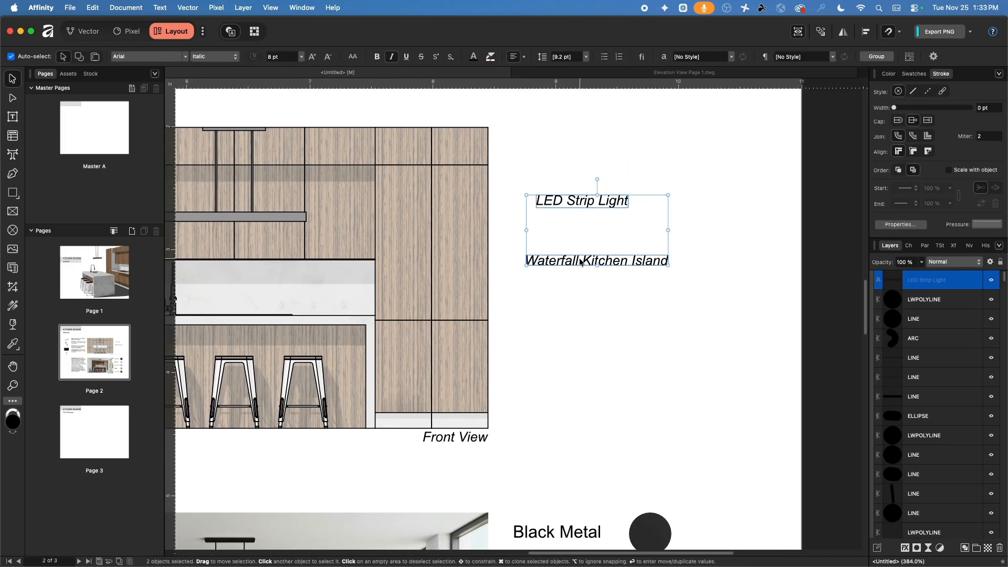
pyautogui.click(300, 58)
pyautogui.click(298, 128)
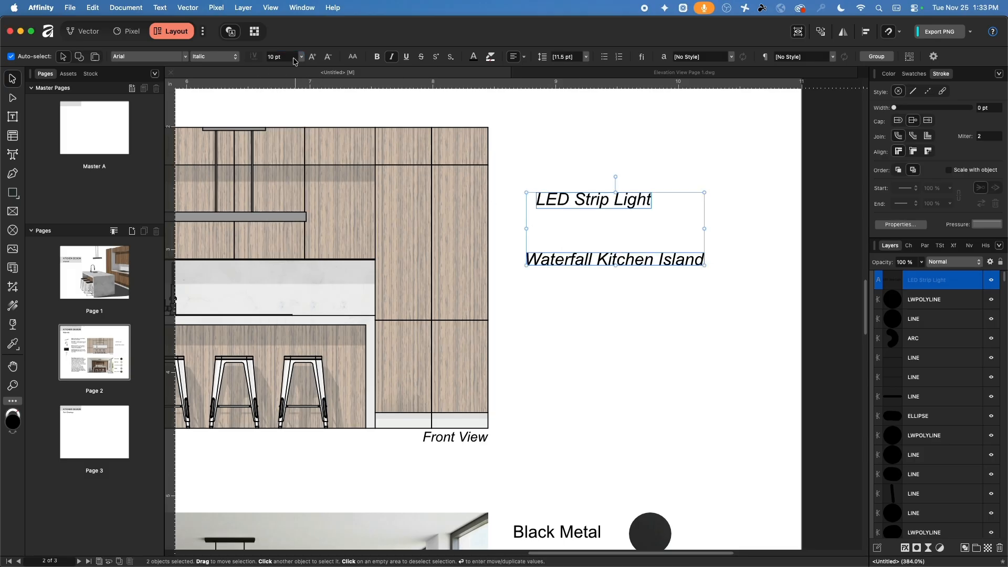
pyautogui.click(391, 56)
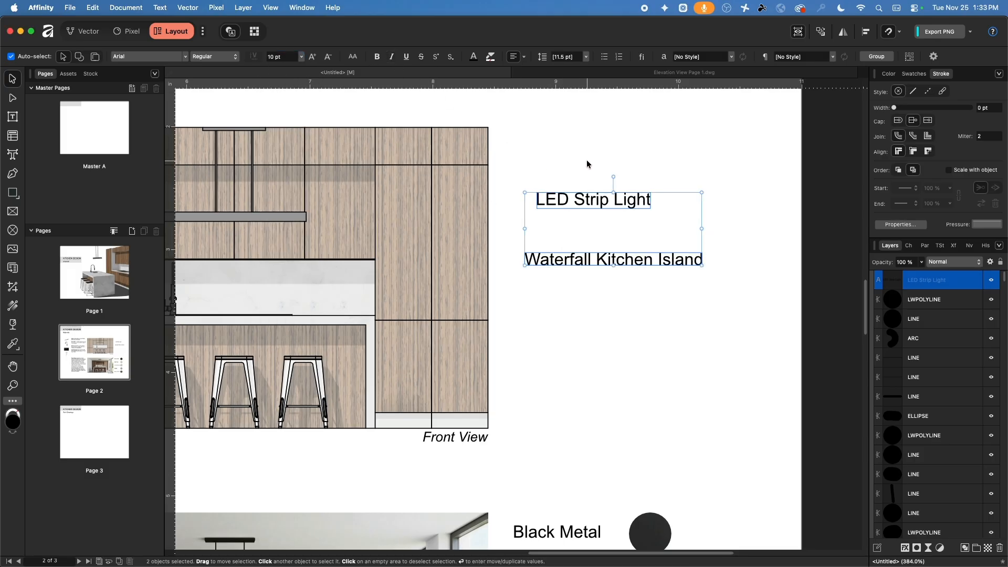
pyautogui.click(588, 160)
# Move the Waterfall Kitchen Island label further below the LED Strip Light label and turn off Preview Mode for the page
pyautogui.moveTo(553, 259); pyautogui.dragTo(581, 287)
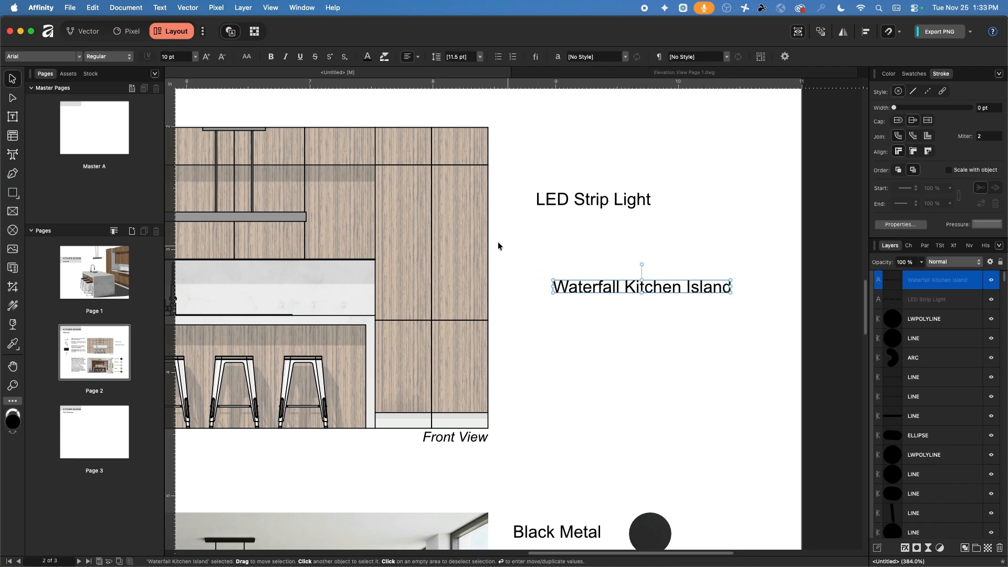
pyautogui.moveTo(498, 234); pyautogui.dragTo(809, 235, button='middle')
pyautogui.scroll(-5, 494, 221)
pyautogui.moveTo(402, 207); pyautogui.dragTo(420, 203, button='middle')
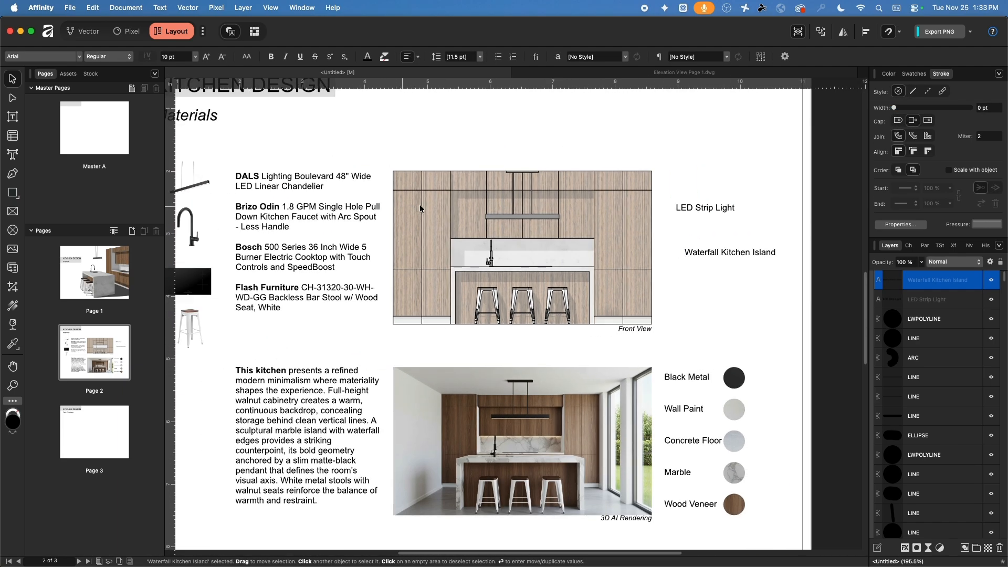
pyautogui.scroll(-4, 478, 200)
pyautogui.moveTo(502, 196); pyautogui.dragTo(478, 197, button='middle')
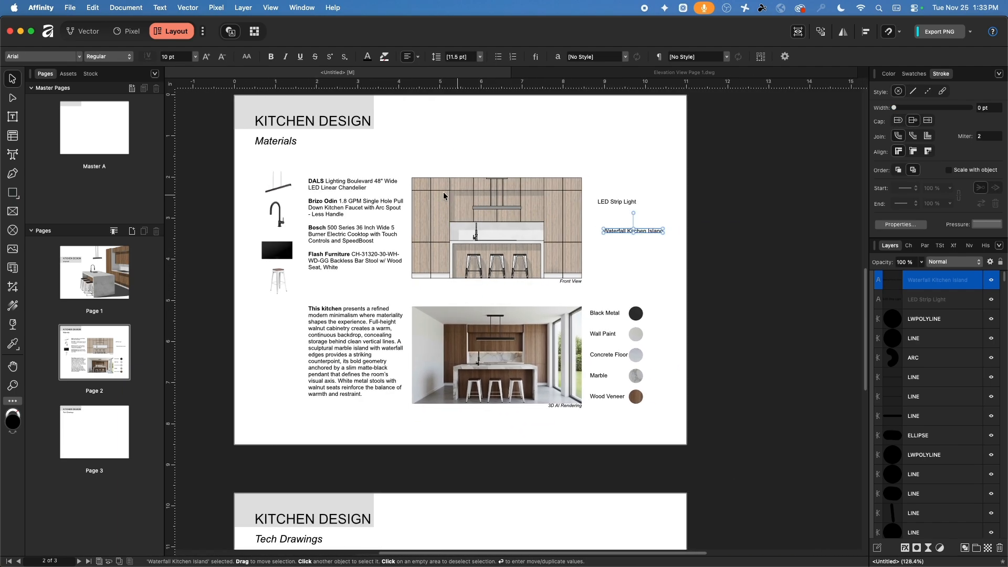
pyautogui.click(270, 8)
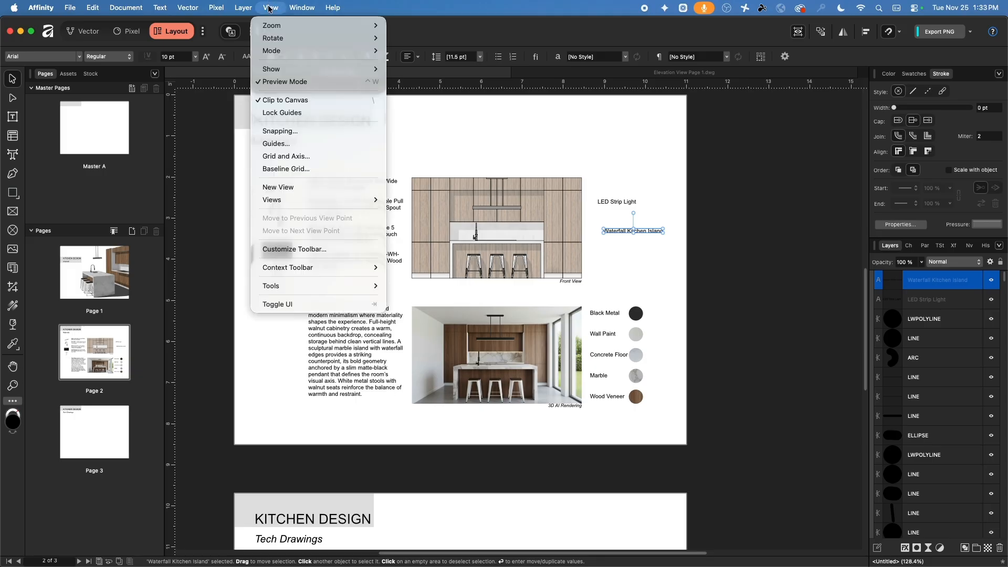
pyautogui.click(278, 82)
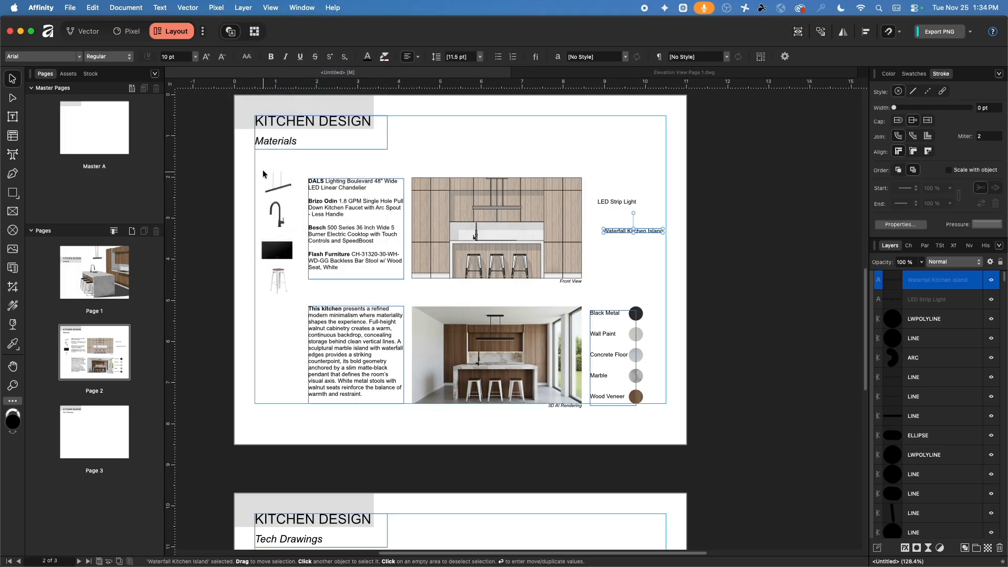
pyautogui.moveTo(248, 159)
pyautogui.mouseDown()
pyautogui.moveTo(518, 434)
pyautogui.moveTo(579, 433)
pyautogui.moveTo(583, 424)
pyautogui.mouseUp()
pyautogui.moveTo(492, 234); pyautogui.dragTo(484, 235)
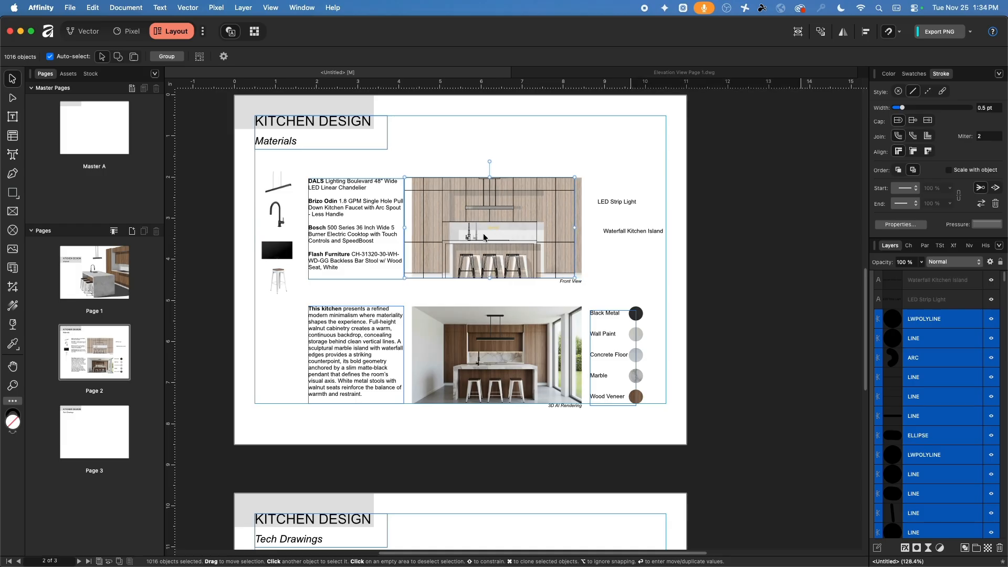
pyautogui.press('super+z')
pyautogui.click(450, 160)
# Shift the product images, product list and kitchen description together slightly left to meet the page's left margin guide
pyautogui.moveTo(236, 161)
pyautogui.mouseDown()
pyautogui.moveTo(386, 427)
pyautogui.moveTo(410, 423)
pyautogui.mouseUp()
pyautogui.moveTo(345, 227); pyautogui.dragTo(339, 228)
pyautogui.click(472, 427)
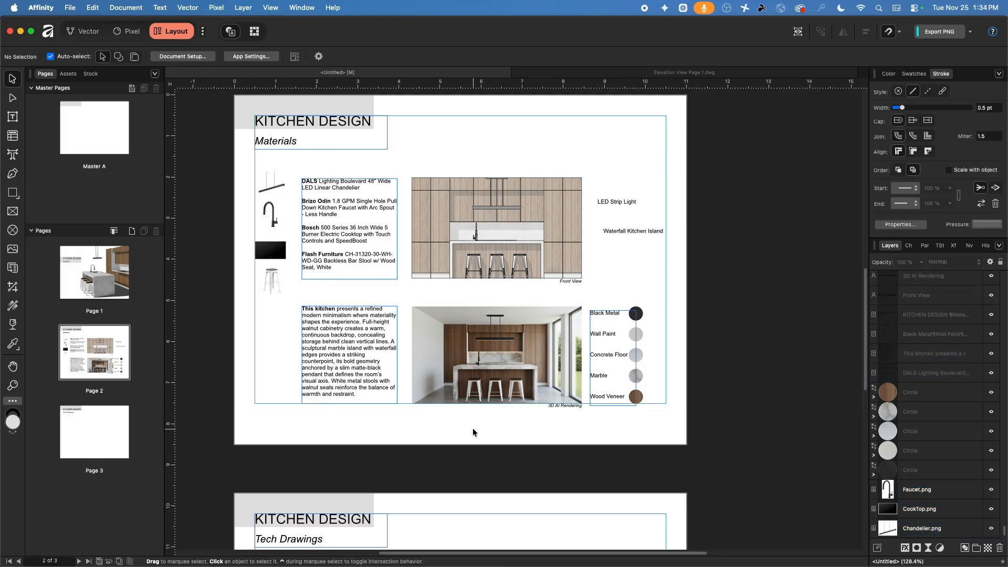
# Lower the Waterfall Kitchen Island label slightly and left-align both labels with the material names text below them
pyautogui.moveTo(624, 232)
pyautogui.mouseDown()
pyautogui.moveTo(606, 235)
pyautogui.moveTo(615, 237)
pyautogui.mouseUp()
pyautogui.click(610, 203)
pyautogui.keyDown('shift'); pyautogui.click(617, 235); pyautogui.keyUp('shift')
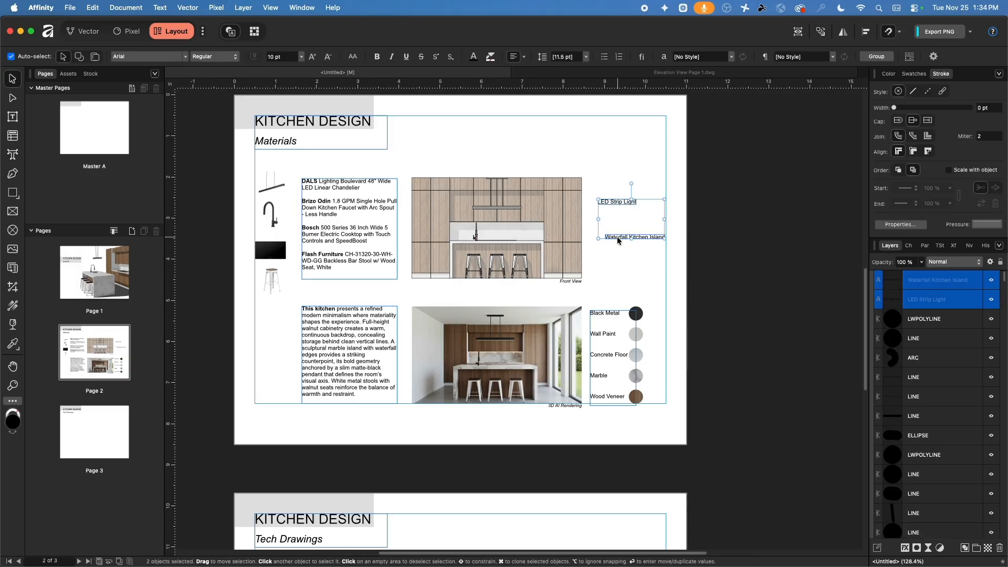
pyautogui.keyDown('shift'); pyautogui.click(608, 311); pyautogui.keyUp('shift')
pyautogui.click(866, 31)
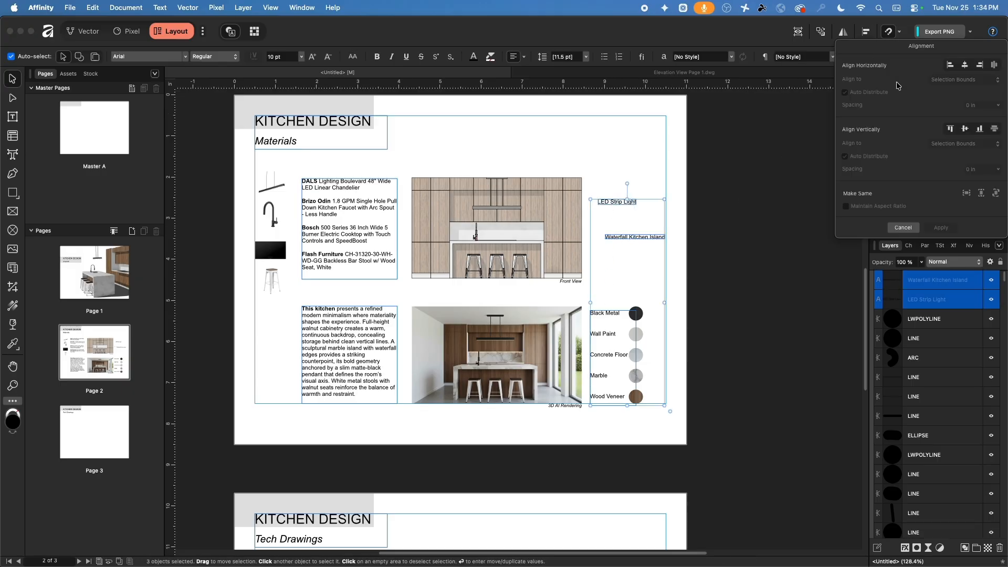
pyautogui.click(951, 65)
pyautogui.click(723, 191)
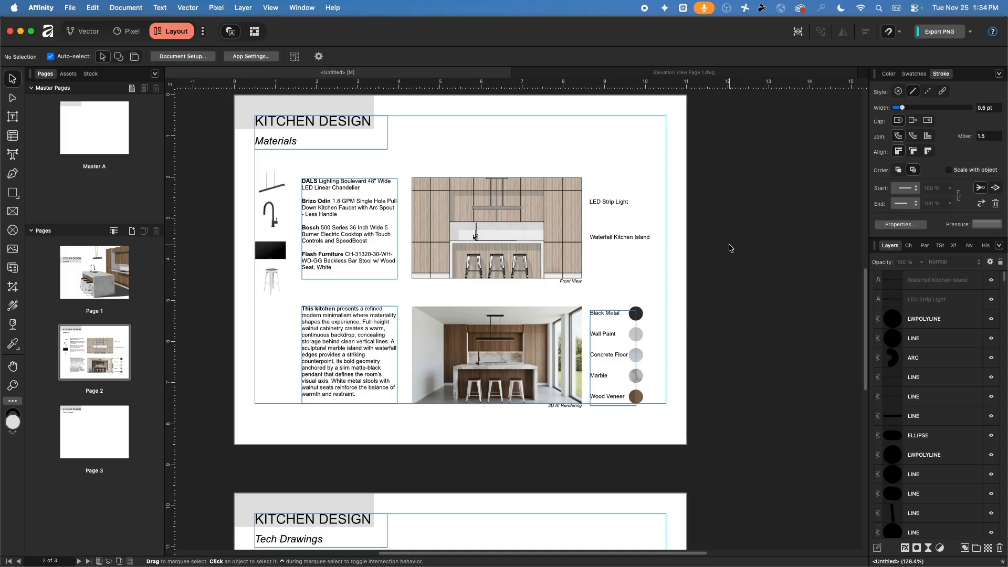
# Draw an angled two-segment leader from the LED Strip Light label into the Front View with the Pen tool and remove its fill
pyautogui.keyDown('ctrl'); pyautogui.scroll(5, 620, 179); pyautogui.keyUp('ctrl')
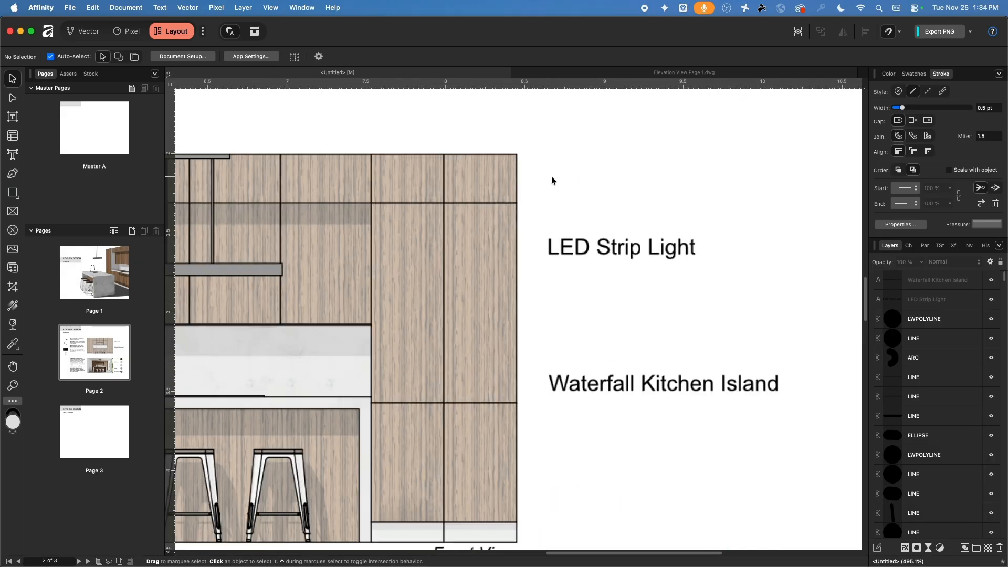
pyautogui.moveTo(551, 176); pyautogui.dragTo(686, 153, button='middle')
pyautogui.scroll(-1, 761, 159)
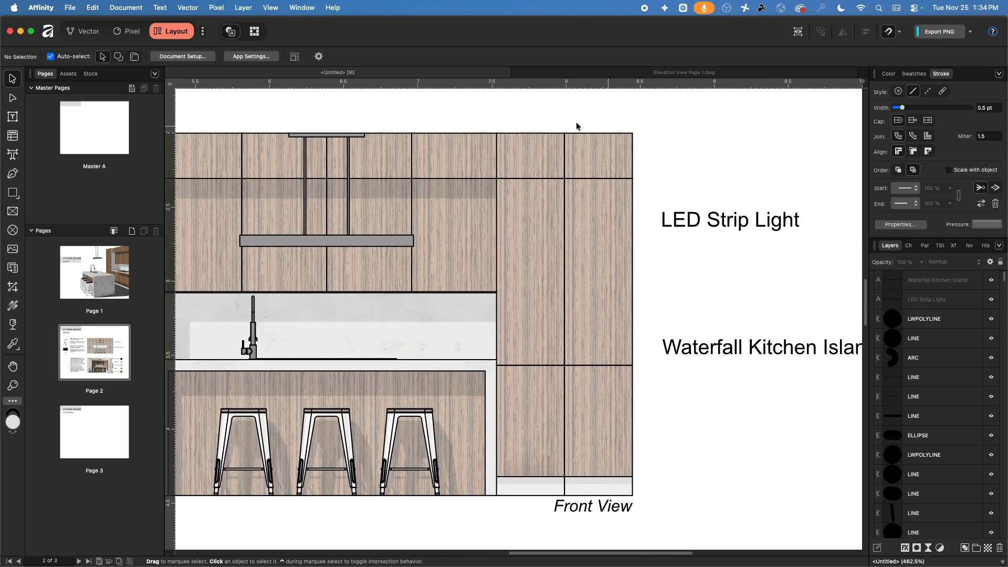
pyautogui.click(12, 174)
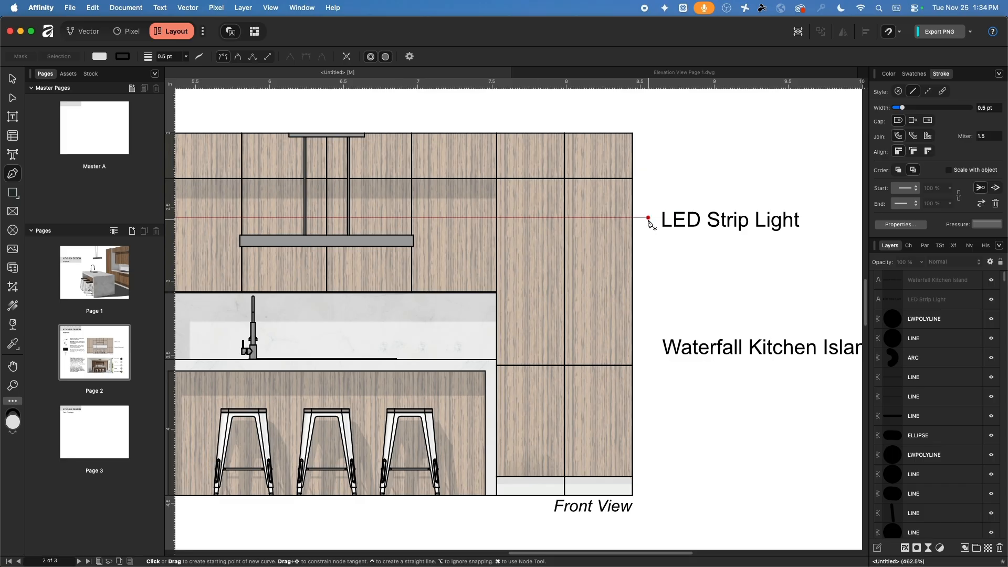
pyautogui.click(649, 218)
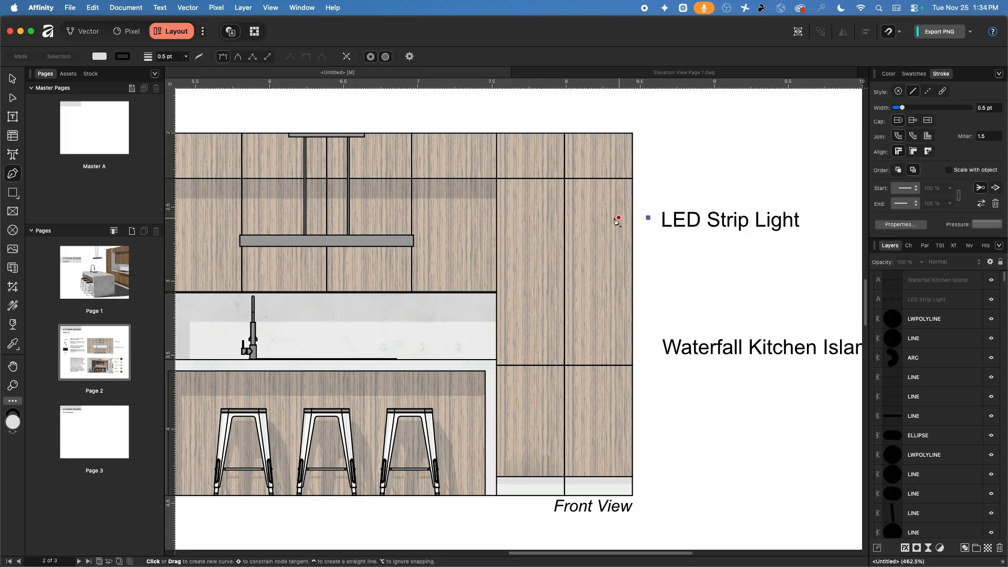
pyautogui.click(483, 218)
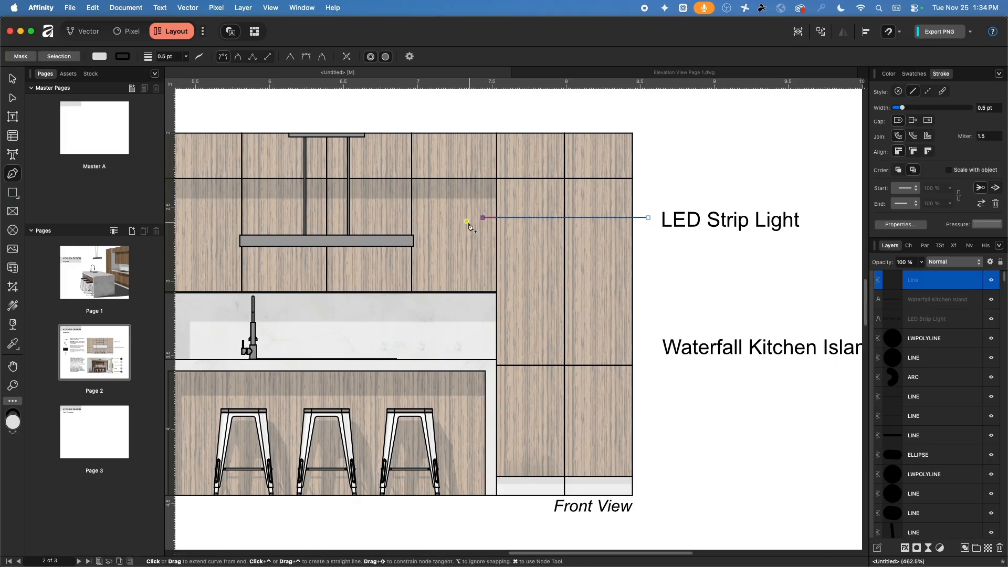
pyautogui.click(455, 258)
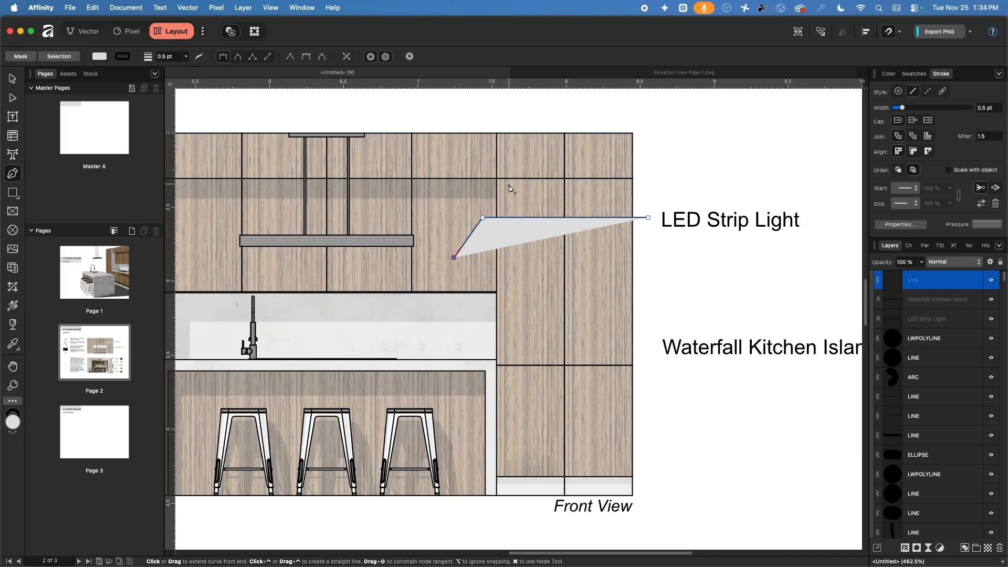
pyautogui.click(99, 56)
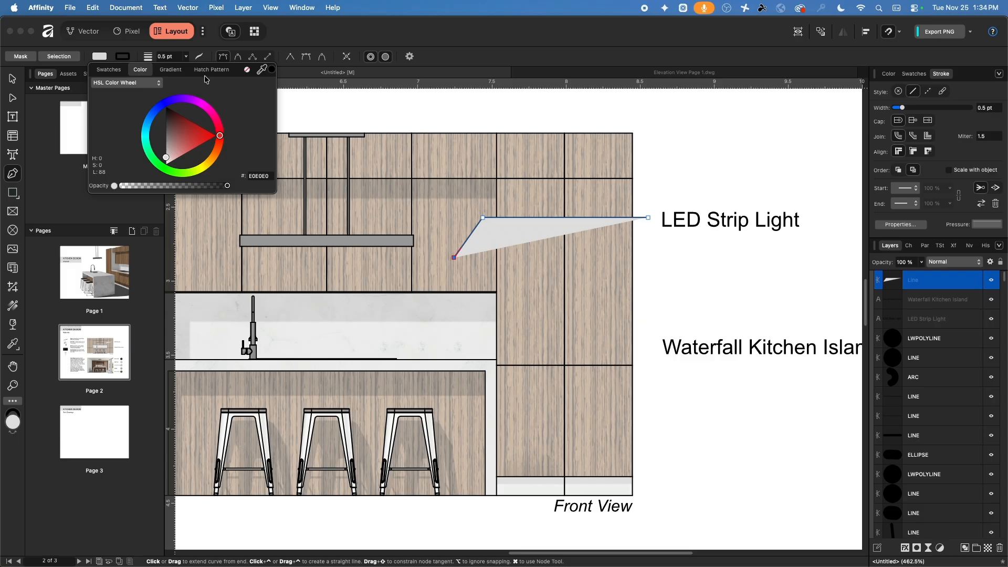
pyautogui.click(246, 70)
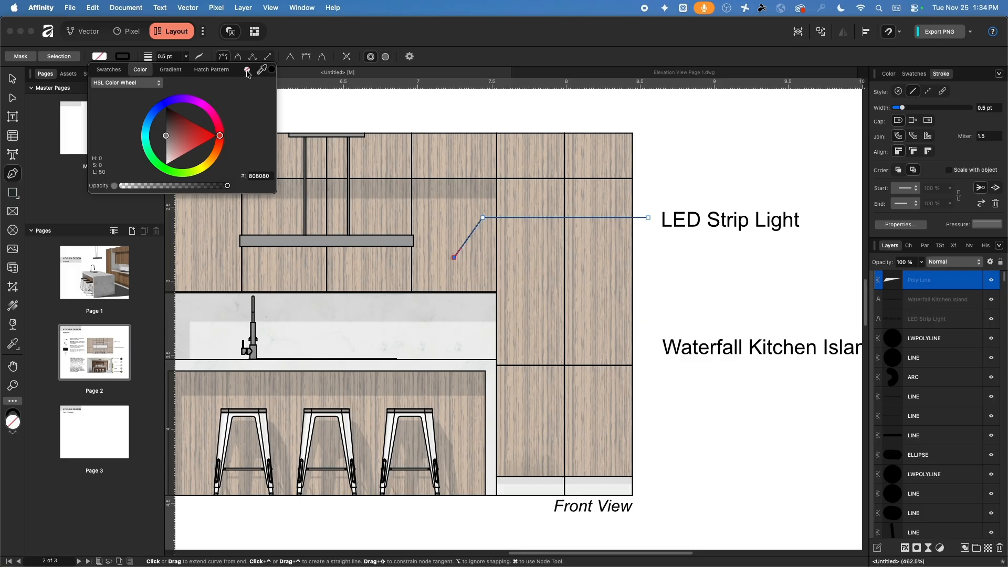
pyautogui.click(150, 61)
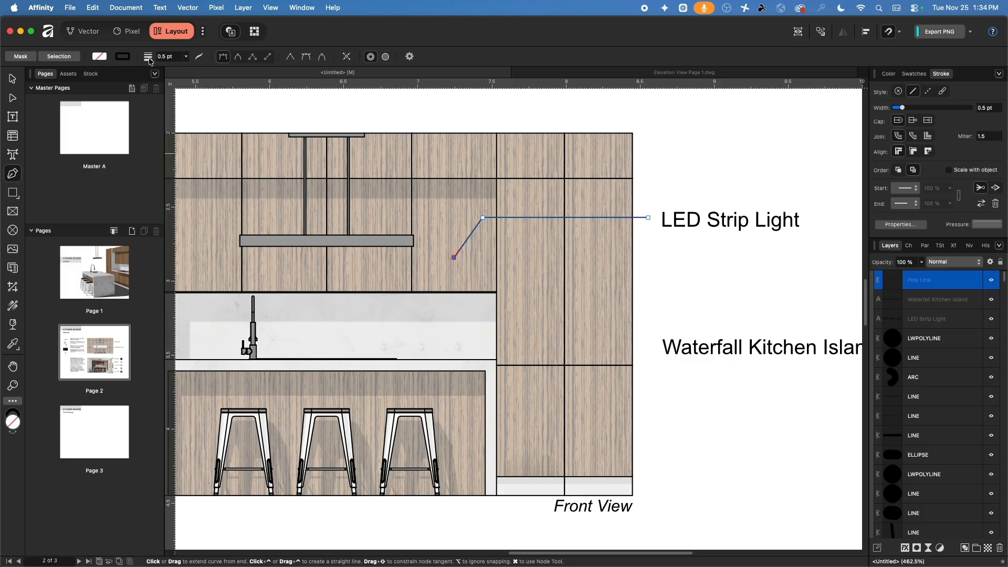
# Give the leader line a "Triangle, Wide" arrowhead at its end and none at its start
pyautogui.click(199, 57)
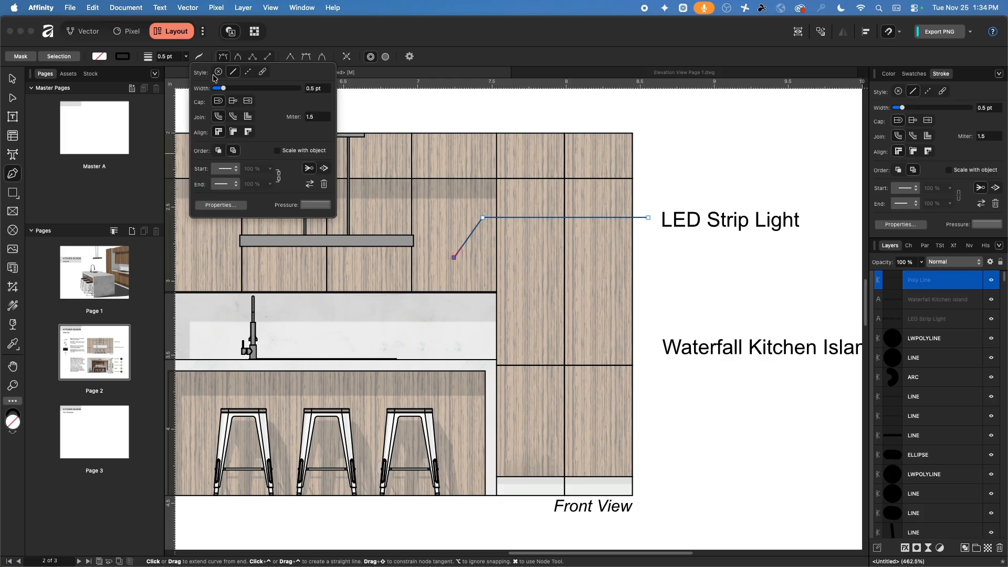
pyautogui.click(233, 169)
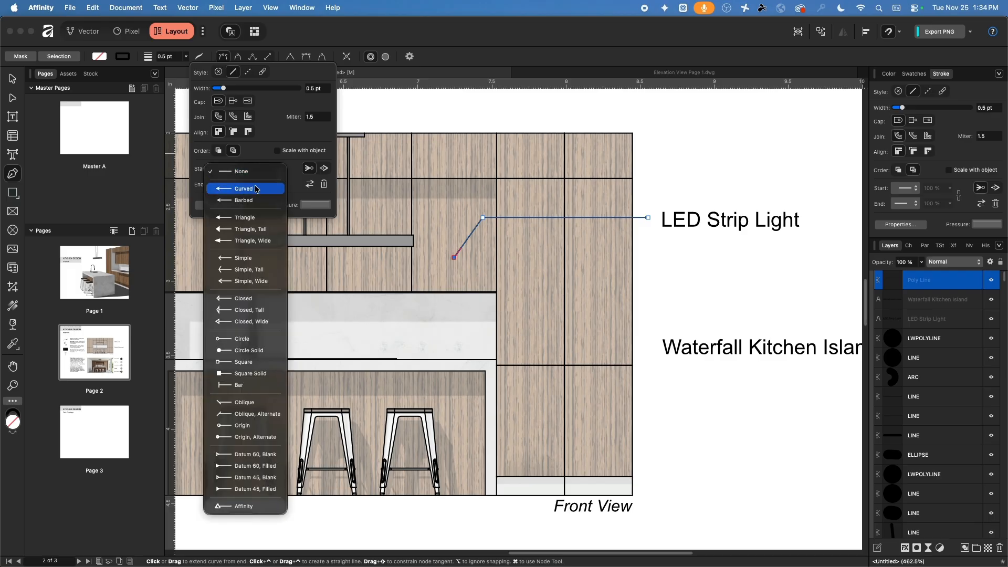
pyautogui.click(254, 221)
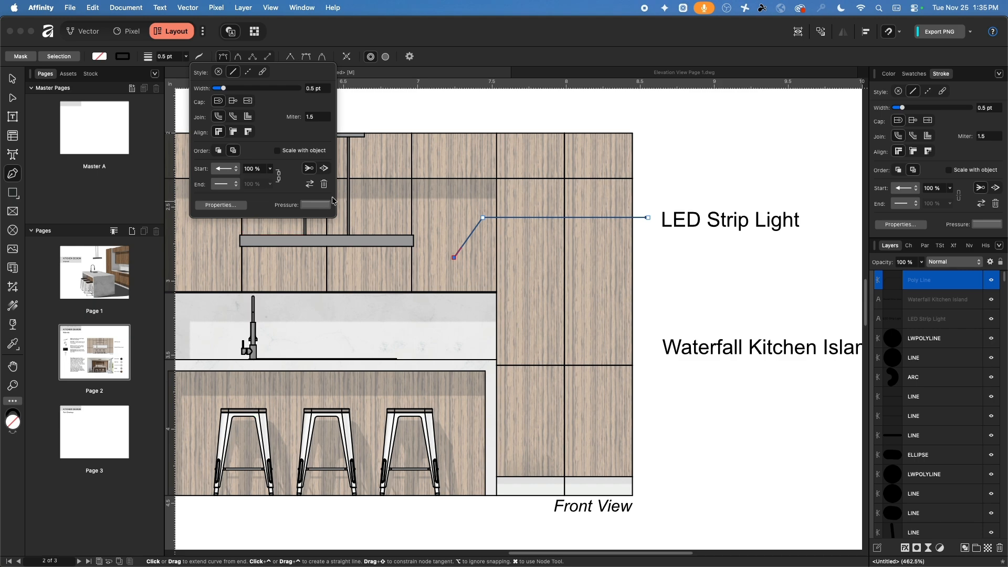
pyautogui.click(234, 171)
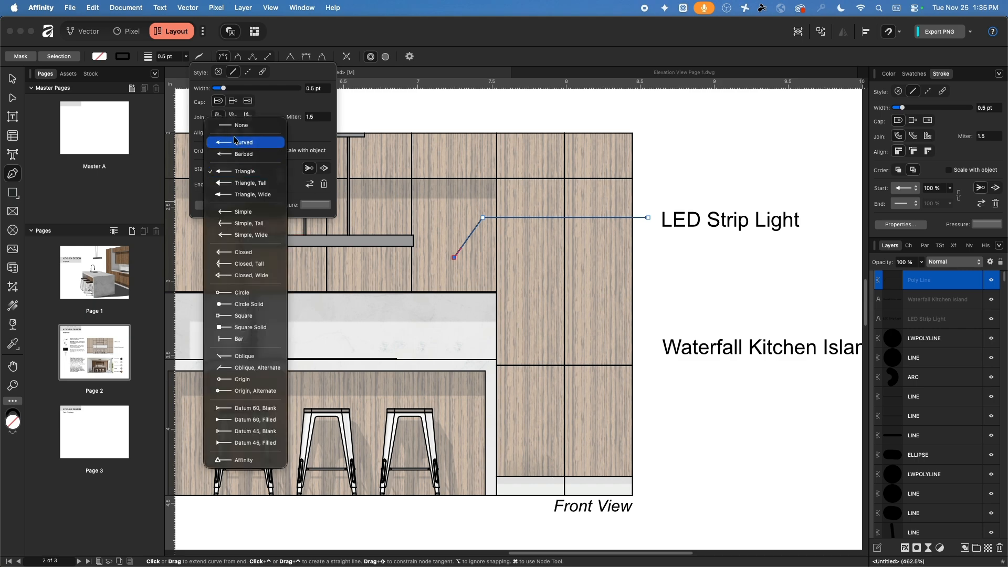
pyautogui.click(241, 125)
pyautogui.click(225, 184)
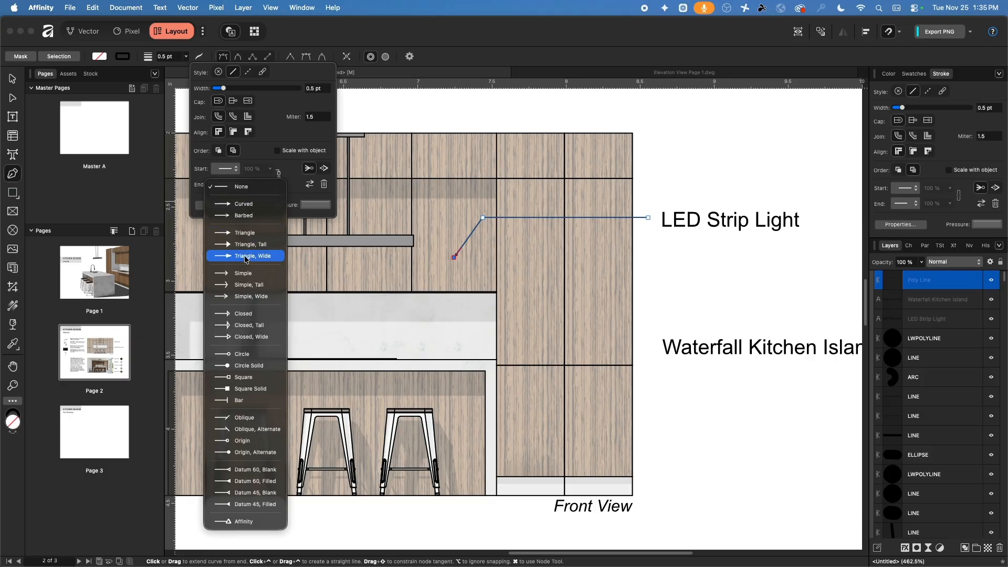
pyautogui.click(245, 256)
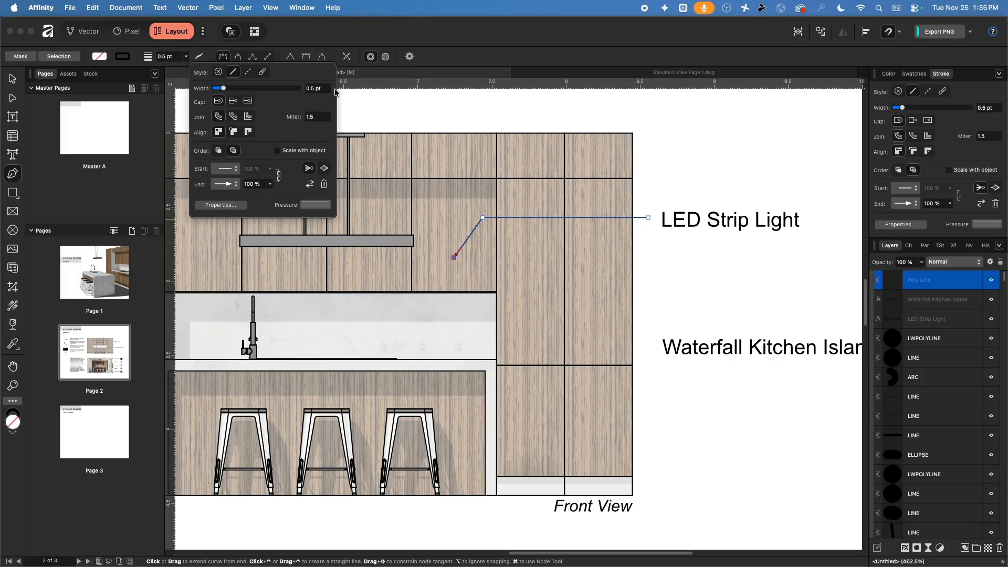
# Change the leader line to a dashed stroke with a dash of 4 and a gap of 4
pyautogui.click(249, 72)
pyautogui.click(203, 202)
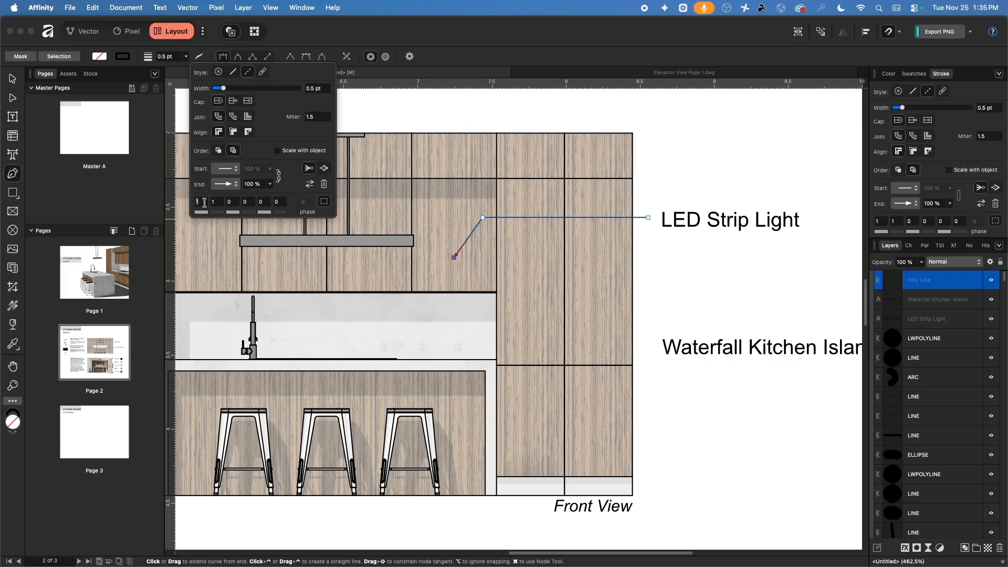
pyautogui.write('1')
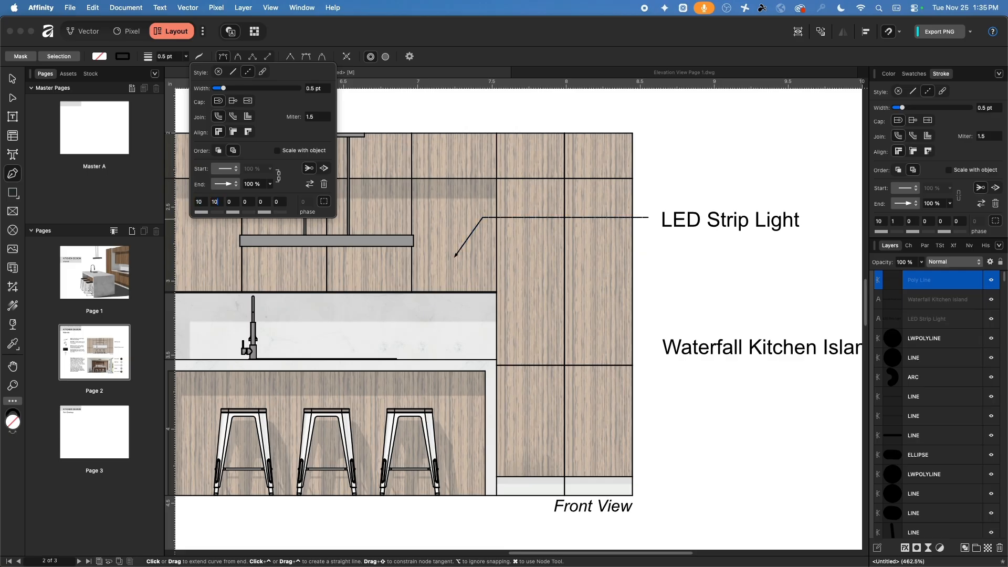
pyautogui.press('Tab')
pyautogui.click(206, 201)
pyautogui.write('4')
pyautogui.press('Tab')
pyautogui.write('4')
pyautogui.press('Tab')
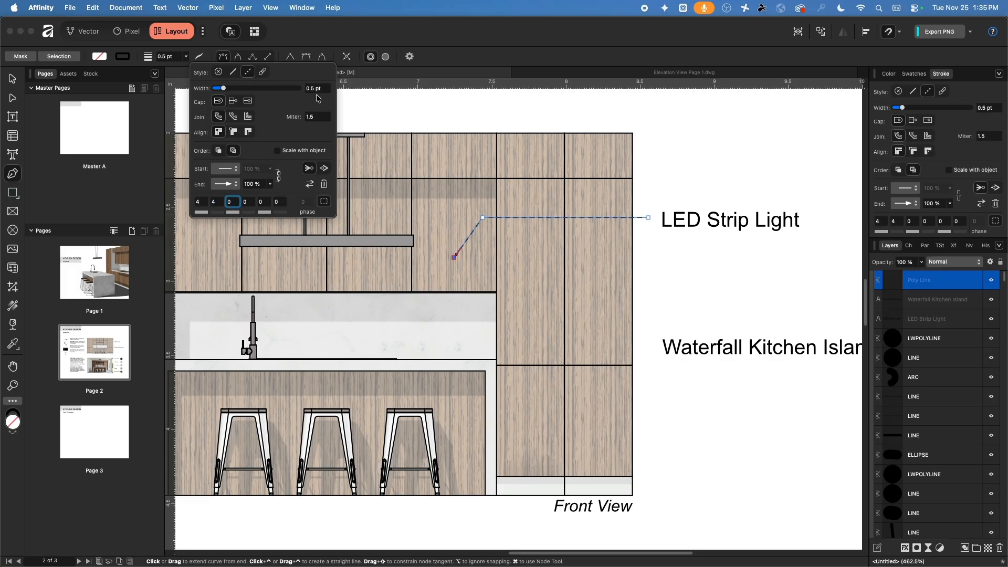
# Set the leader line's stroke width to 0.25 pt and its end arrowhead size to 300%
pyautogui.click(319, 88)
pyautogui.write('0.25')
pyautogui.press('Tab')
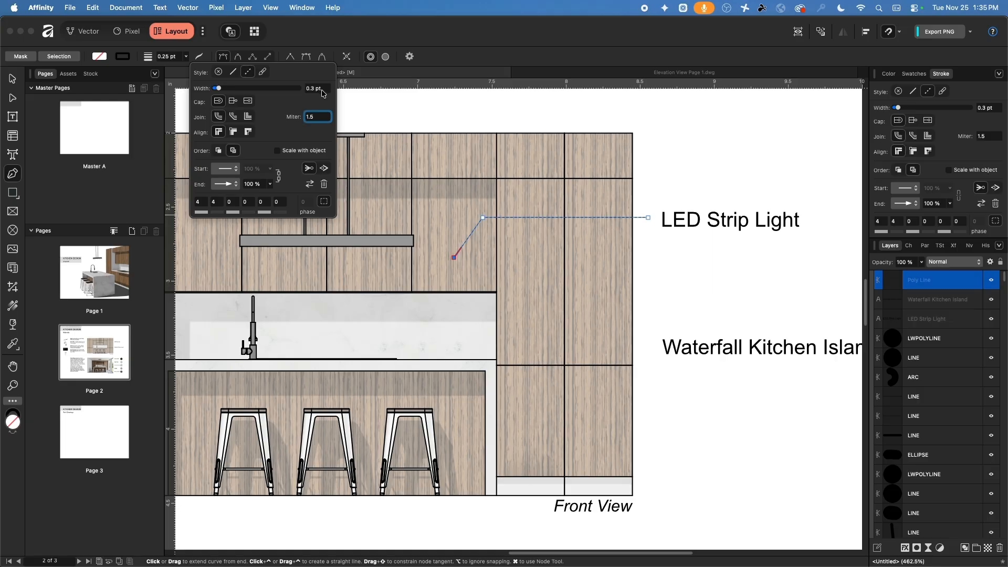
pyautogui.click(252, 184)
pyautogui.write('400')
pyautogui.press('Tab')
pyautogui.click(247, 185)
pyautogui.write('300')
pyautogui.press('Tab')
pyautogui.click(13, 78)
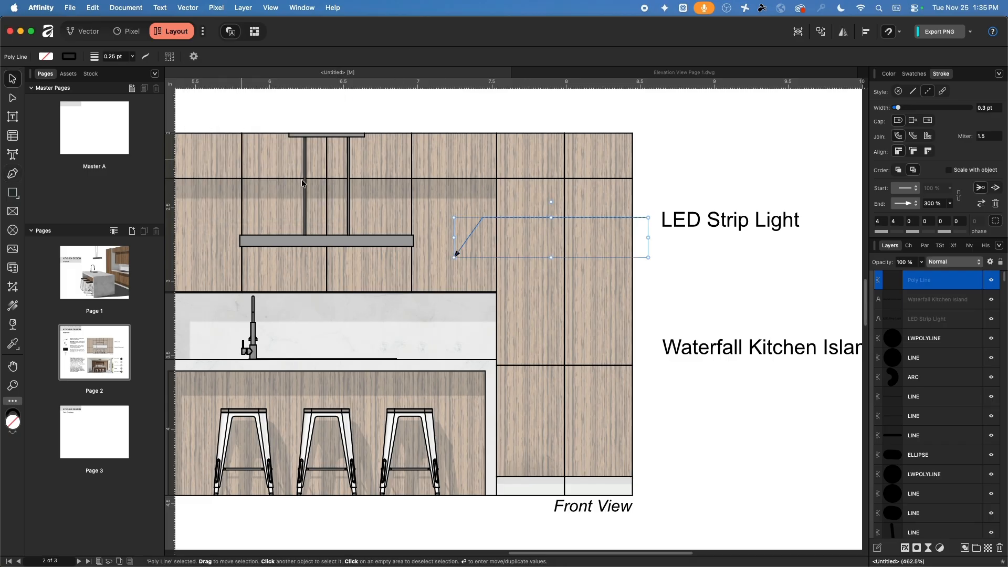
# Lower the dashed leader line and place one copy beneath it for the Waterfall Kitchen Island label
pyautogui.moveTo(506, 219)
pyautogui.mouseDown()
pyautogui.moveTo(508, 315)
pyautogui.moveTo(573, 282)
pyautogui.moveTo(533, 292)
pyautogui.moveTo(561, 307)
pyautogui.moveTo(510, 312)
pyautogui.mouseUp()
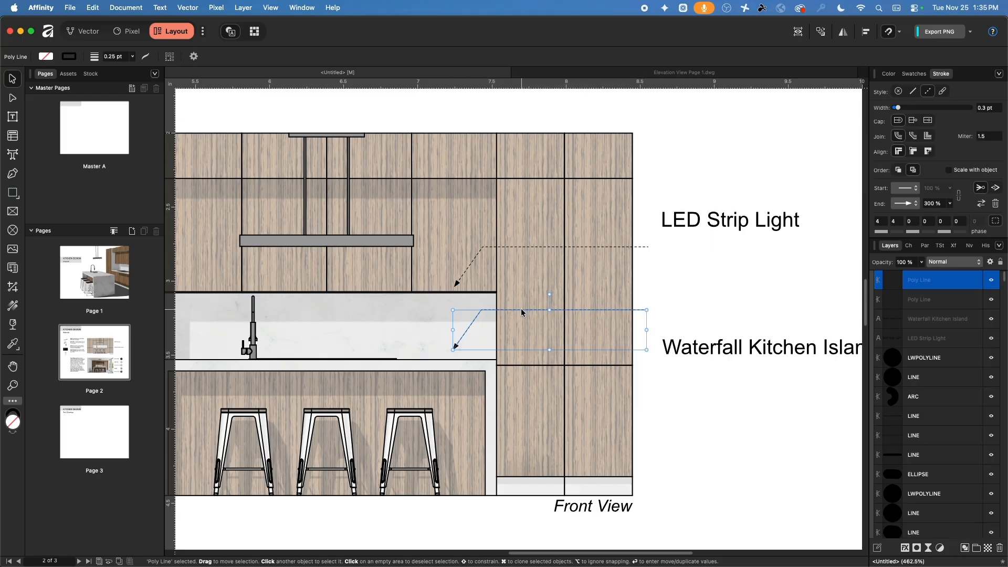
pyautogui.keyDown('super'); pyautogui.moveTo(521, 310); pyautogui.dragTo(521, 385); pyautogui.keyUp('super')
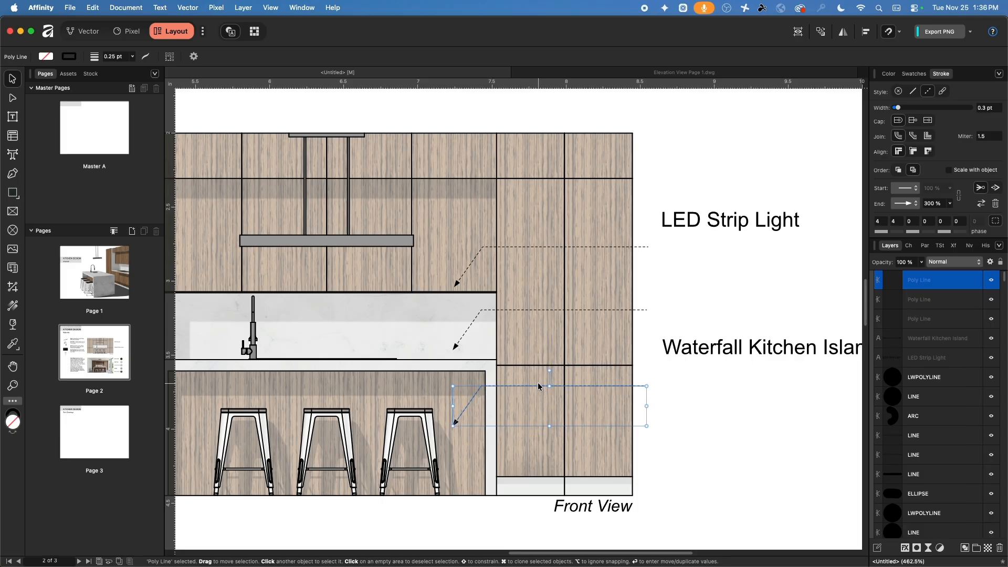
pyautogui.press('super+z')
pyautogui.click(715, 309)
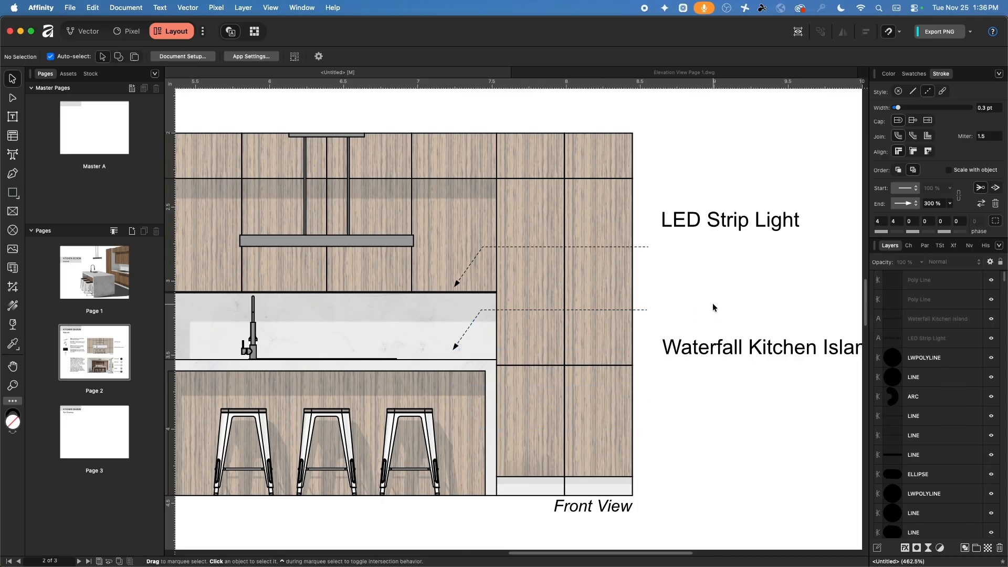
# Nudge both leaders down so their arrowheads meet the underside of the upper cabinets and the island countertop
pyautogui.click(542, 311)
pyautogui.moveTo(542, 312); pyautogui.dragTo(541, 321)
pyautogui.moveTo(510, 246); pyautogui.dragTo(513, 251)
pyautogui.click(711, 261)
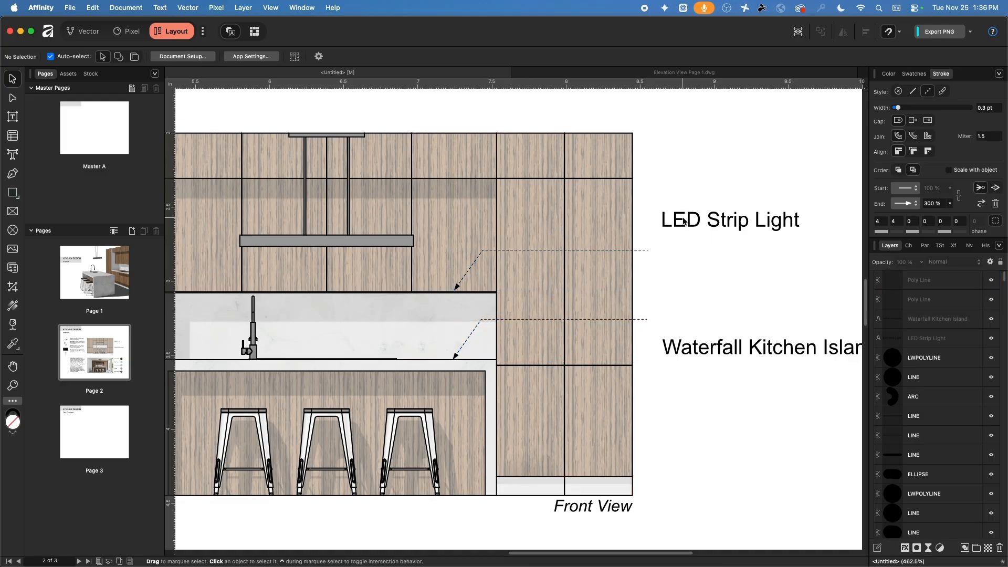
# Move the LED Strip Light label down and the Waterfall Kitchen Island label up beside the ends of their leader lines
pyautogui.moveTo(682, 221); pyautogui.dragTo(682, 240)
pyautogui.moveTo(699, 337); pyautogui.dragTo(699, 302)
pyautogui.click(721, 380)
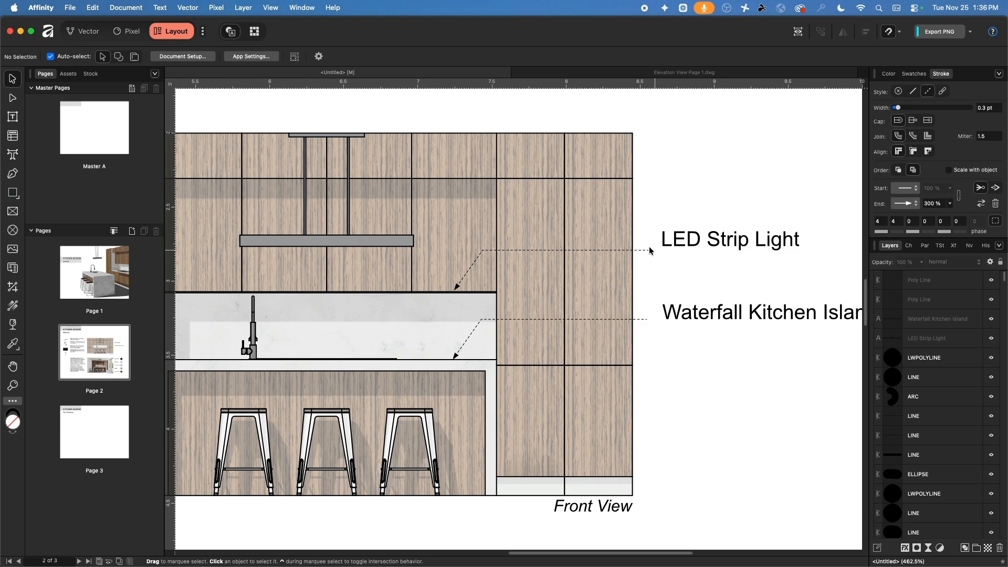
# Nudge the LED Strip Light and Waterfall Kitchen Island labels down to line up with the ends of their leader lines
pyautogui.click(680, 240)
pyautogui.keyDown('shift'); pyautogui.click(646, 254); pyautogui.keyUp('shift')
pyautogui.click(693, 288)
pyautogui.moveTo(698, 242); pyautogui.dragTo(698, 253)
pyautogui.moveTo(696, 312); pyautogui.dragTo(696, 319)
pyautogui.click(694, 370)
pyautogui.scroll(-3, 695, 368)
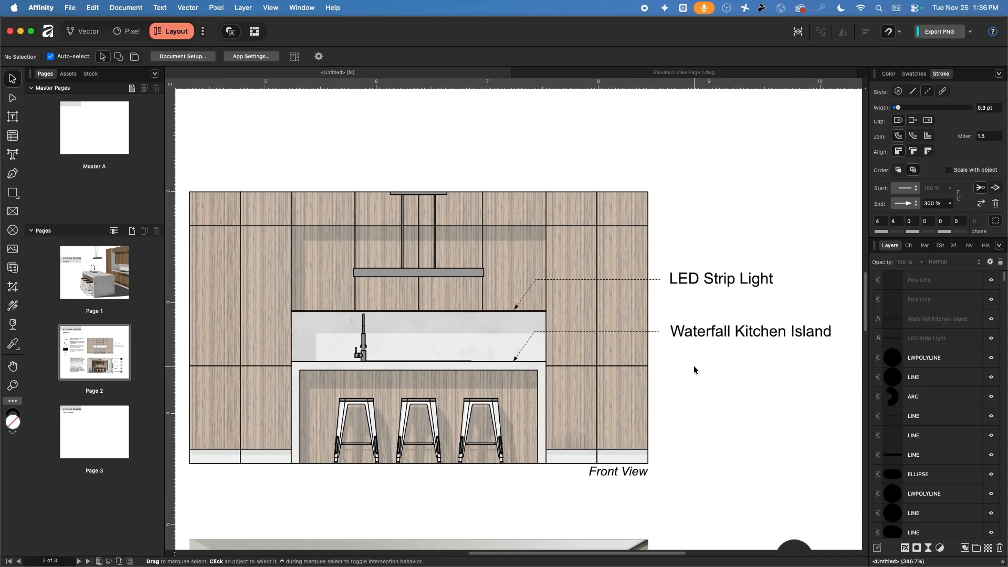
# Shift the product list and kitchen description text frames together slightly left, closer to the product images
pyautogui.hscroll(5, 694, 367)
pyautogui.scroll(2, 577, 352)
pyautogui.scroll(3, 532, 389)
pyautogui.moveTo(326, 345); pyautogui.dragTo(559, 253, button='middle')
pyautogui.scroll(-4, 560, 253)
pyautogui.moveTo(489, 241); pyautogui.dragTo(544, 267, button='middle')
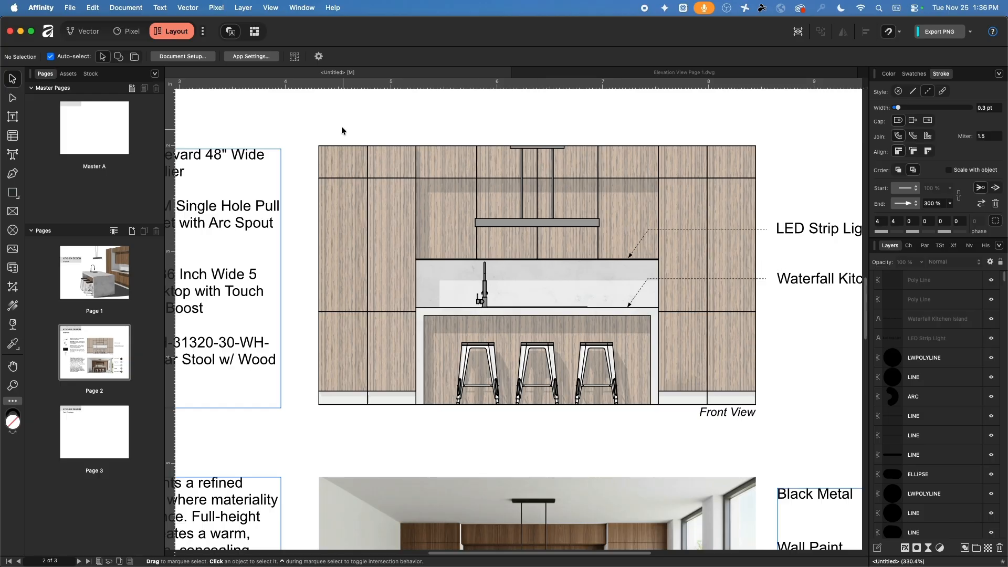
pyautogui.scroll(-3, 389, 181)
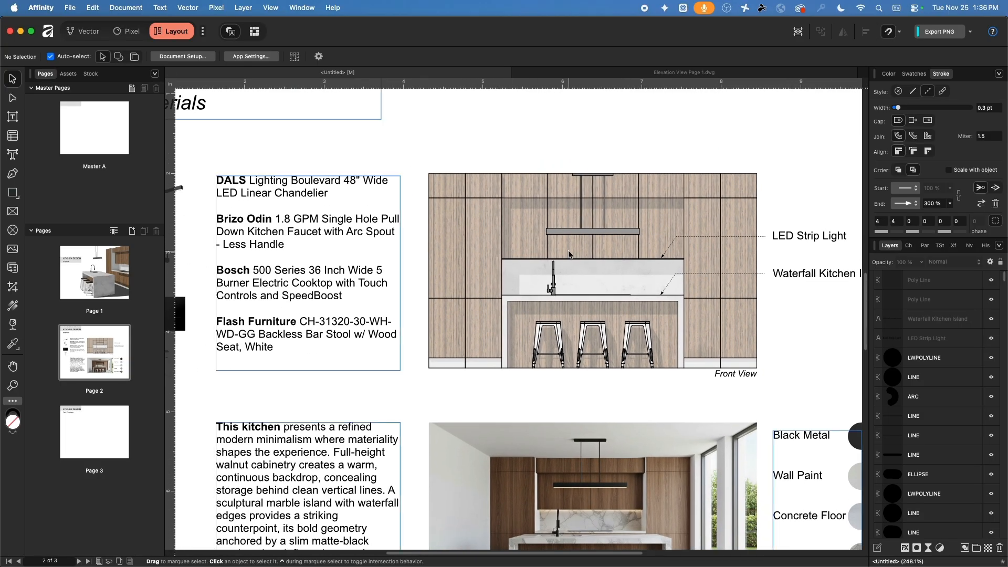
pyautogui.moveTo(359, 202); pyautogui.dragTo(535, 189, button='middle')
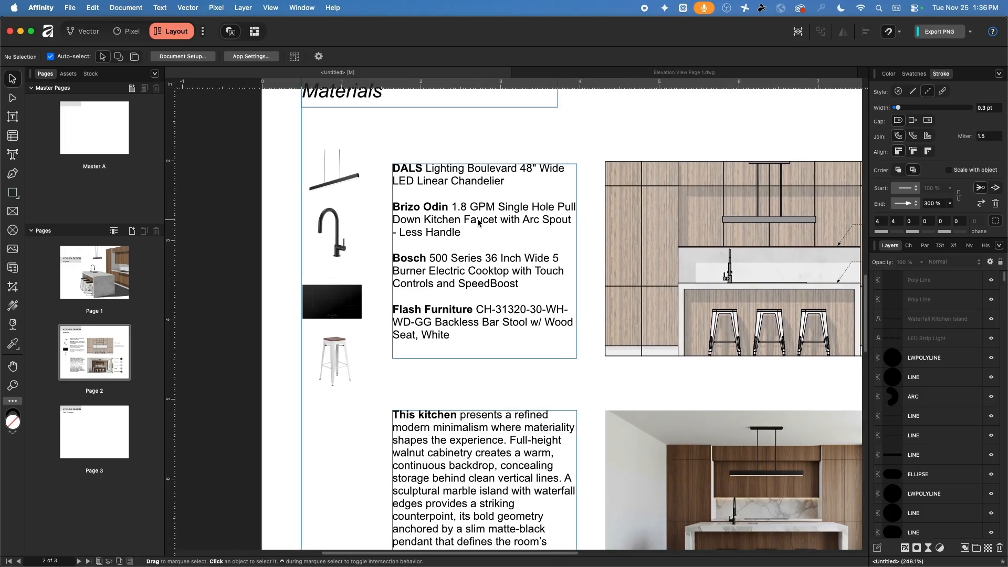
pyautogui.scroll(-3, 477, 223)
pyautogui.scroll(-2, 477, 223)
pyautogui.click(452, 236)
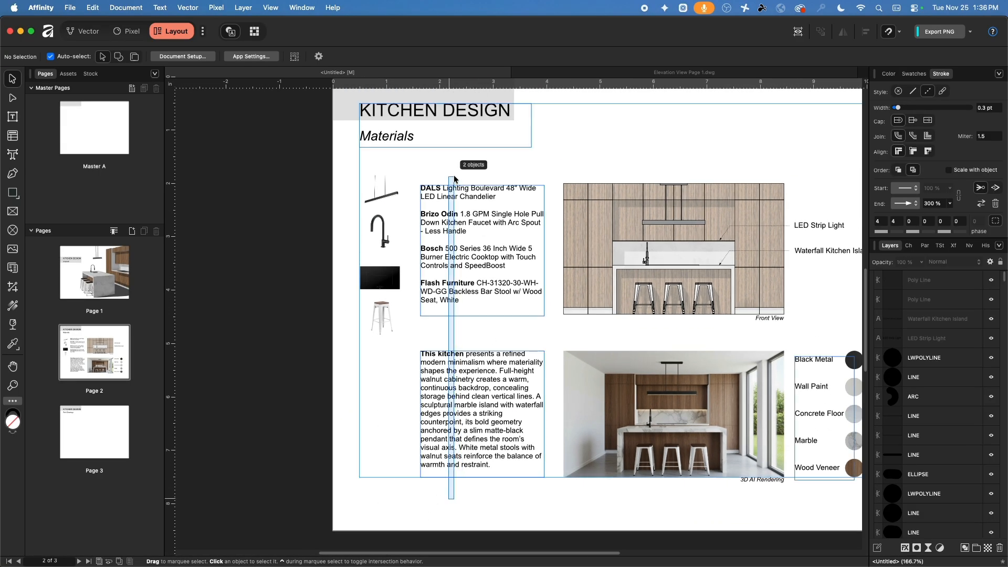
pyautogui.moveTo(479, 241); pyautogui.dragTo(475, 242)
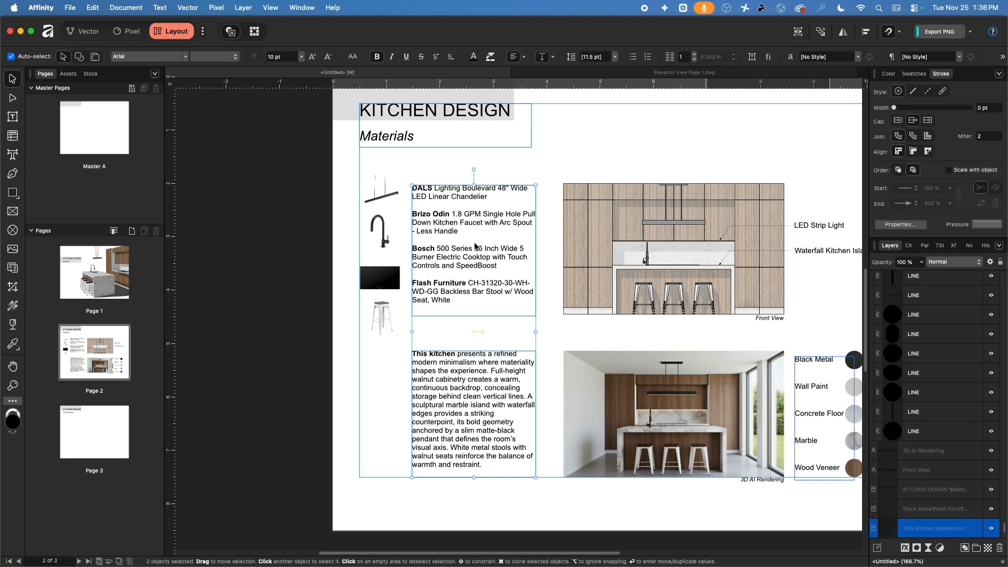
pyautogui.click(548, 245)
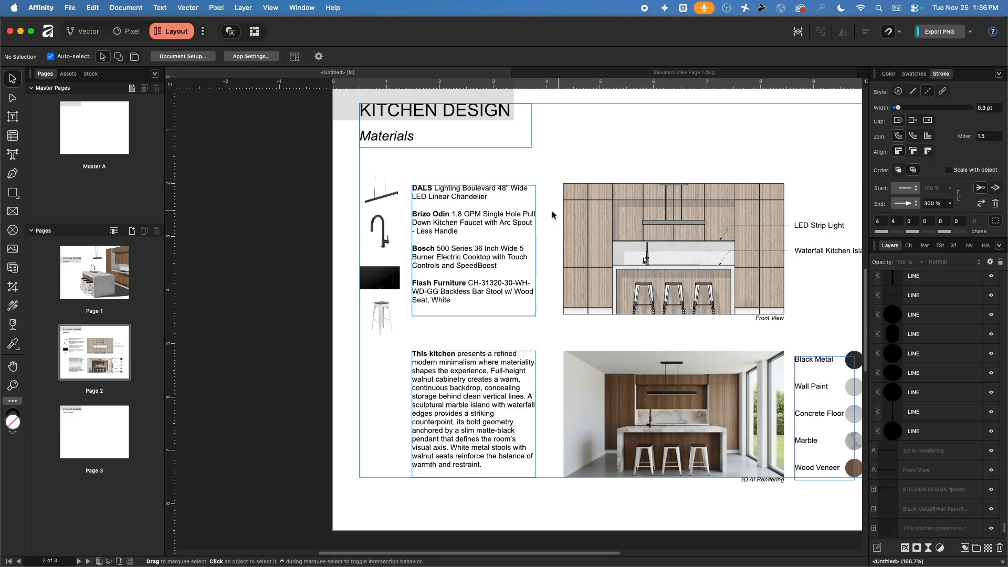
# Draw a small spacer rectangle spanning the gap between the product text frame and the left edge of the Front View elevation
pyautogui.hscroll(5, 678, 371)
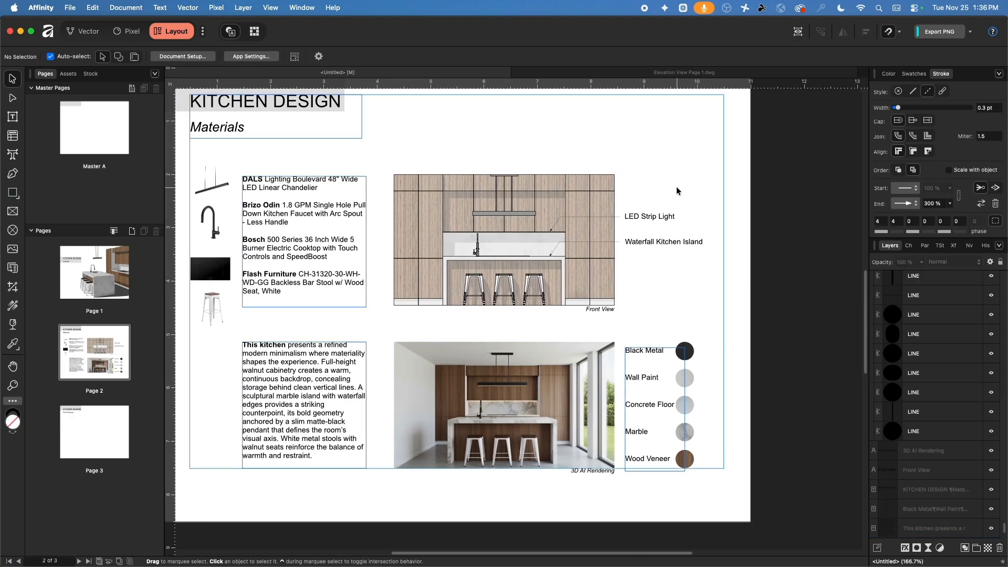
pyautogui.click(13, 192)
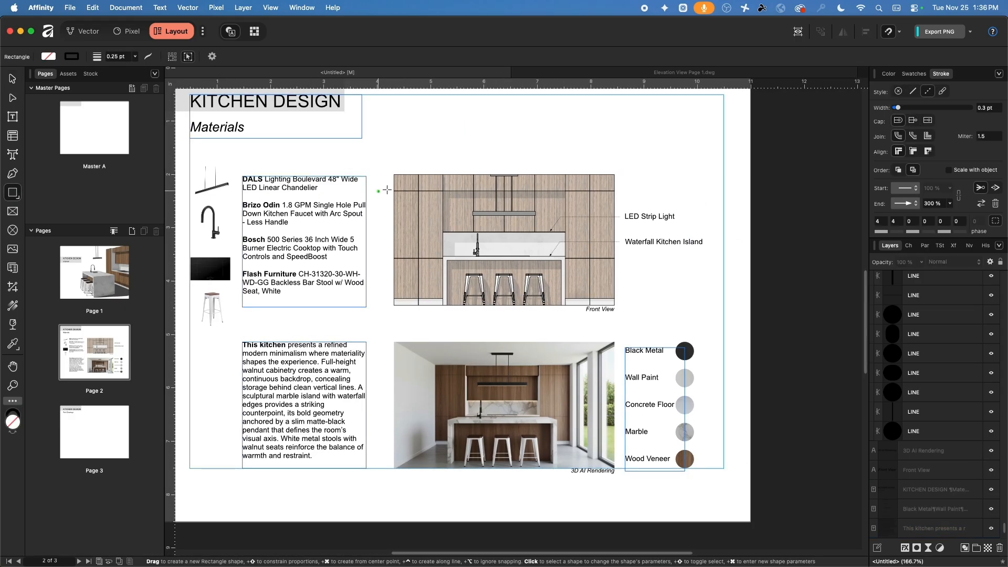
pyautogui.scroll(3, 384, 200)
pyautogui.scroll(-3, 377, 234)
pyautogui.scroll(3, 373, 245)
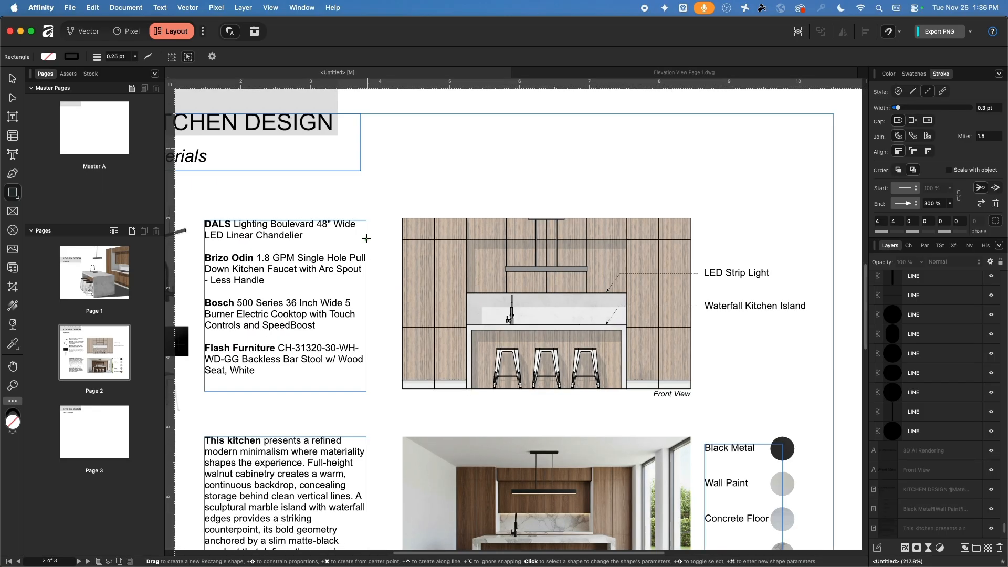
pyautogui.moveTo(370, 242); pyautogui.dragTo(402, 254)
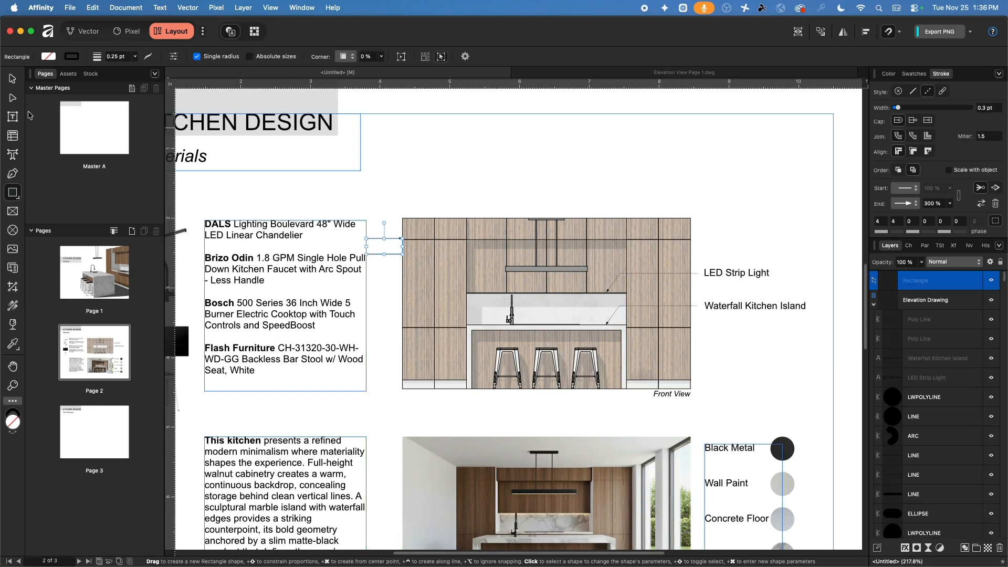
# Move the spacer rectangle against the elevation's right edge, place a vertical guide at its outer side, and delete the rectangle
pyautogui.hscroll(5, 401, 139)
pyautogui.scroll(-2, 401, 140)
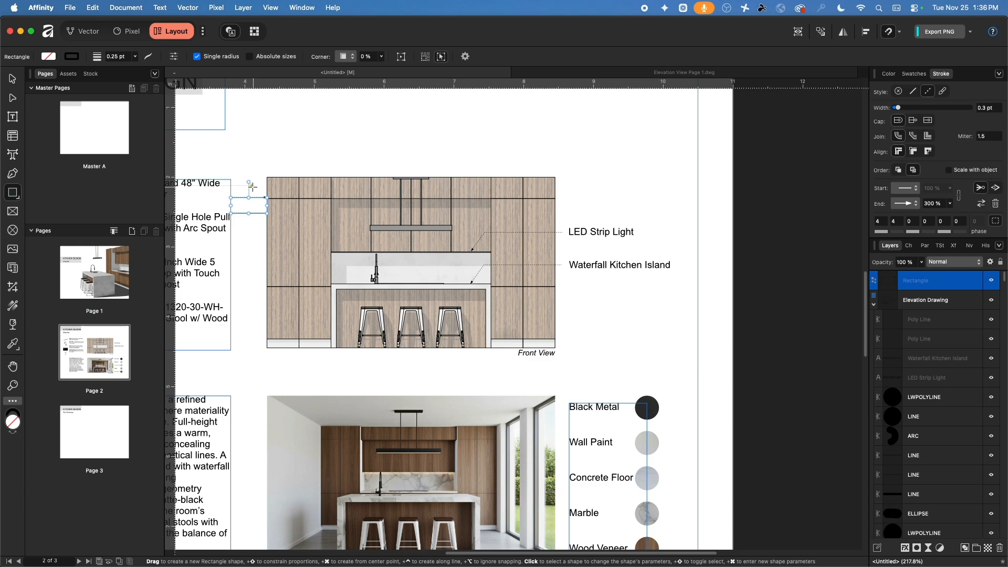
pyautogui.click(11, 79)
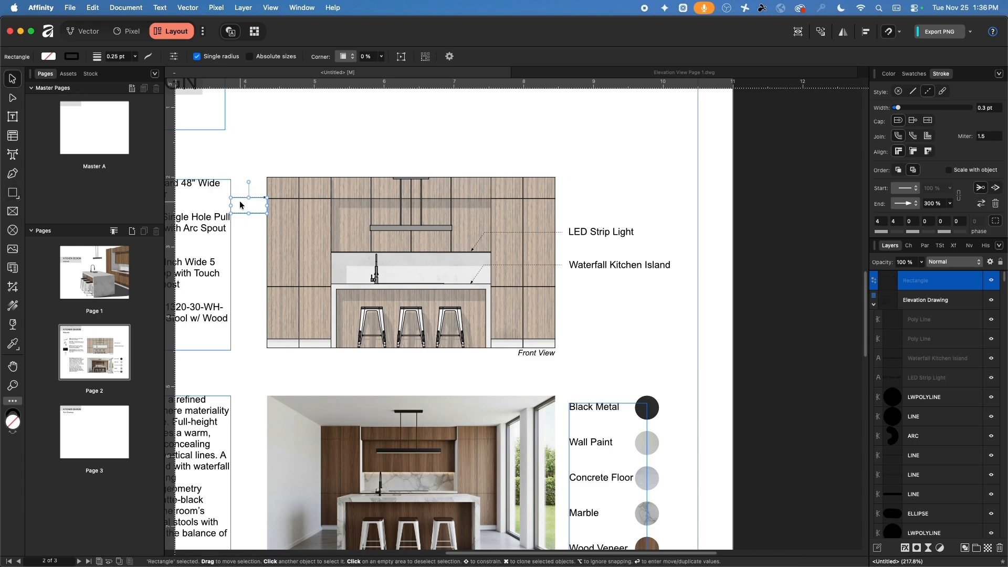
pyautogui.moveTo(240, 202); pyautogui.dragTo(565, 304)
pyautogui.hscroll(2, 646, 331)
pyautogui.scroll(-1, 646, 331)
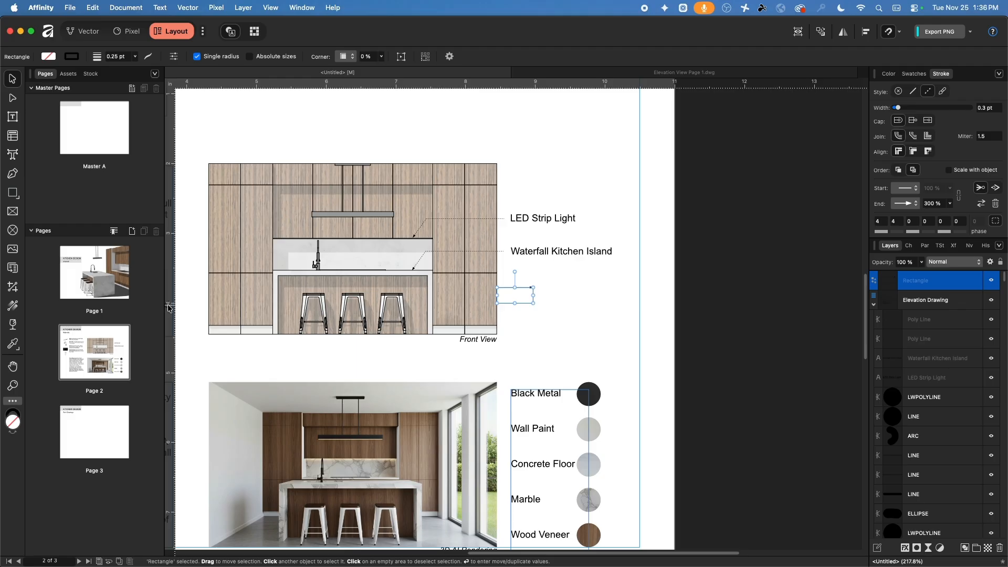
pyautogui.moveTo(169, 307); pyautogui.dragTo(534, 306)
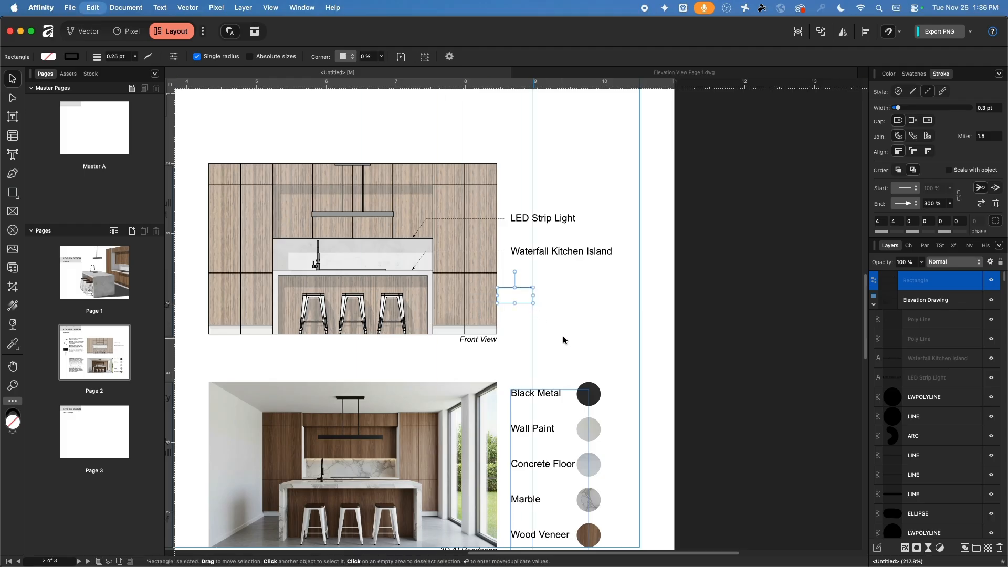
pyautogui.press('Delete')
# Move the LED Strip Light and Waterfall Kitchen Island labels right so their text starts at the vertical guide
pyautogui.click(644, 299)
pyautogui.moveTo(643, 196); pyautogui.dragTo(497, 480)
pyautogui.click(571, 315)
# Align the material names and their swatch circles to the vertical guide as one selection, and remove the guide
pyautogui.scroll(-3, 570, 314)
pyautogui.hscroll(2, 571, 314)
pyautogui.moveTo(564, 241); pyautogui.dragTo(446, 509)
pyautogui.moveTo(466, 307); pyautogui.dragTo(488, 306)
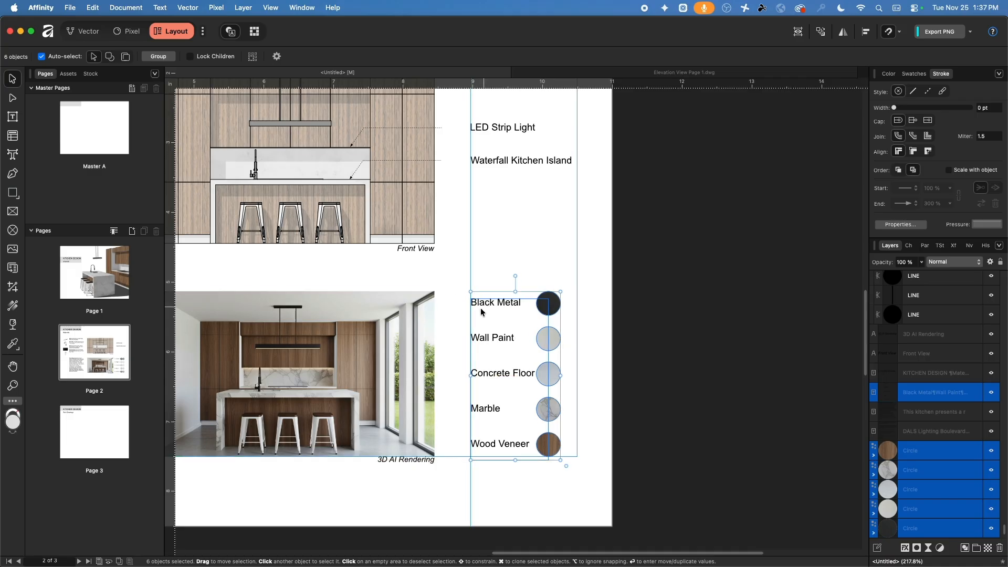
pyautogui.click(490, 244)
pyautogui.scroll(2, 490, 244)
pyautogui.keyDown('alt'); pyautogui.click(474, 268); pyautogui.keyUp('alt')
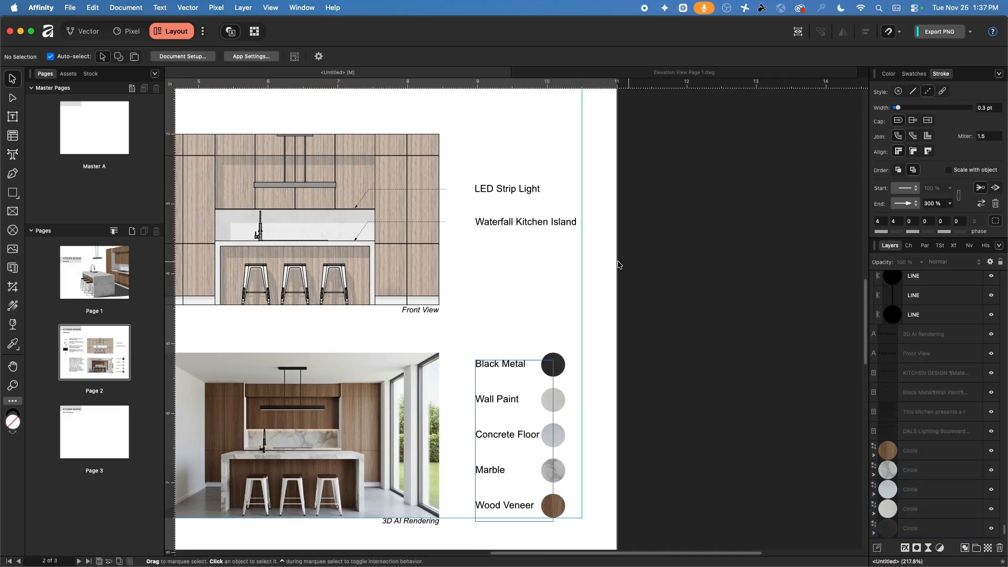
# Extend the outer ends of both dashed leader lines to just short of the LED Strip Light and Waterfall Kitchen Island labels
pyautogui.scroll(-3, 524, 326)
pyautogui.moveTo(480, 282); pyautogui.dragTo(579, 298, button='middle')
pyautogui.scroll(2, 578, 237)
pyautogui.scroll(3, 579, 240)
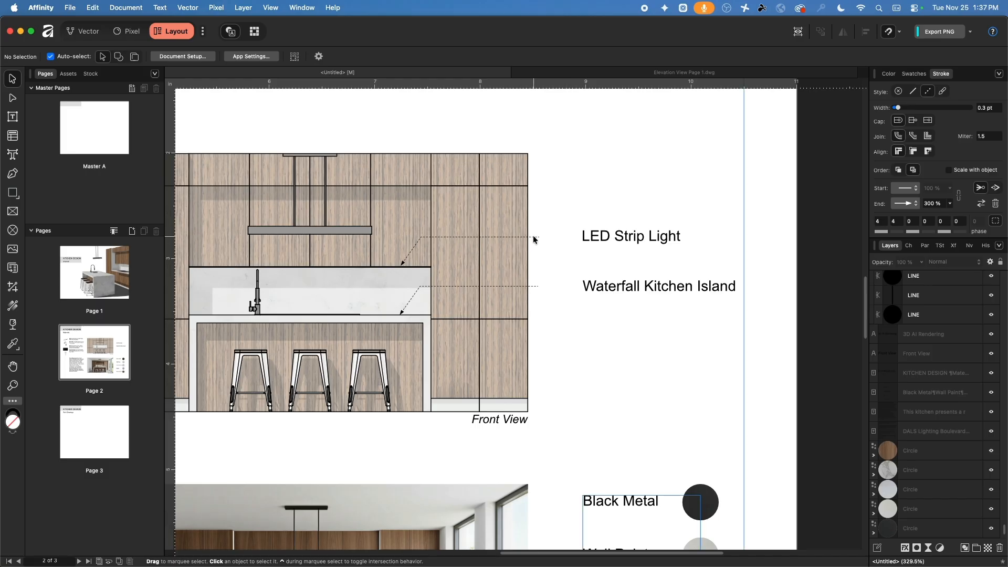
pyautogui.click(535, 237)
pyautogui.keyDown('shift'); pyautogui.click(538, 286); pyautogui.keyUp('shift')
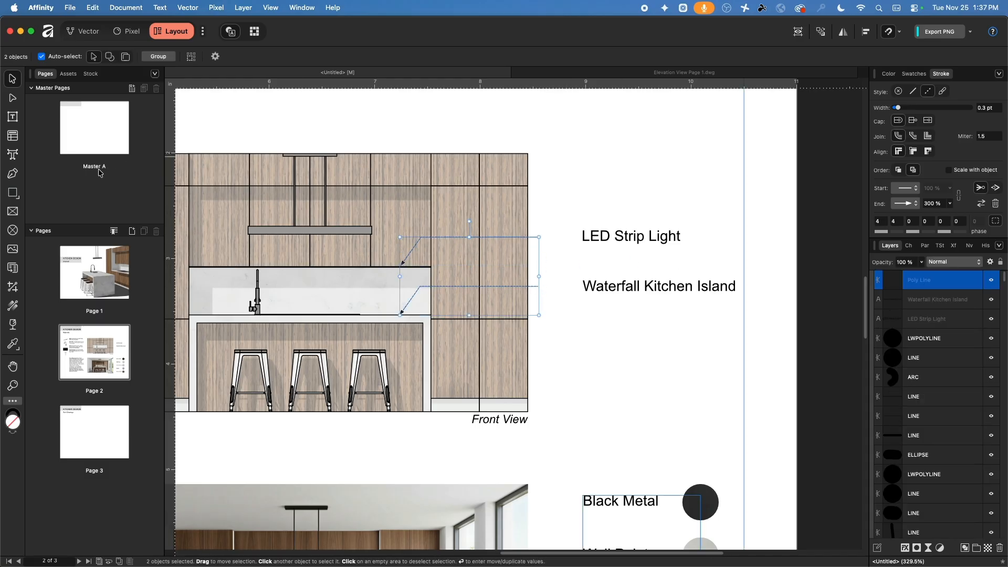
pyautogui.click(11, 101)
pyautogui.click(540, 237)
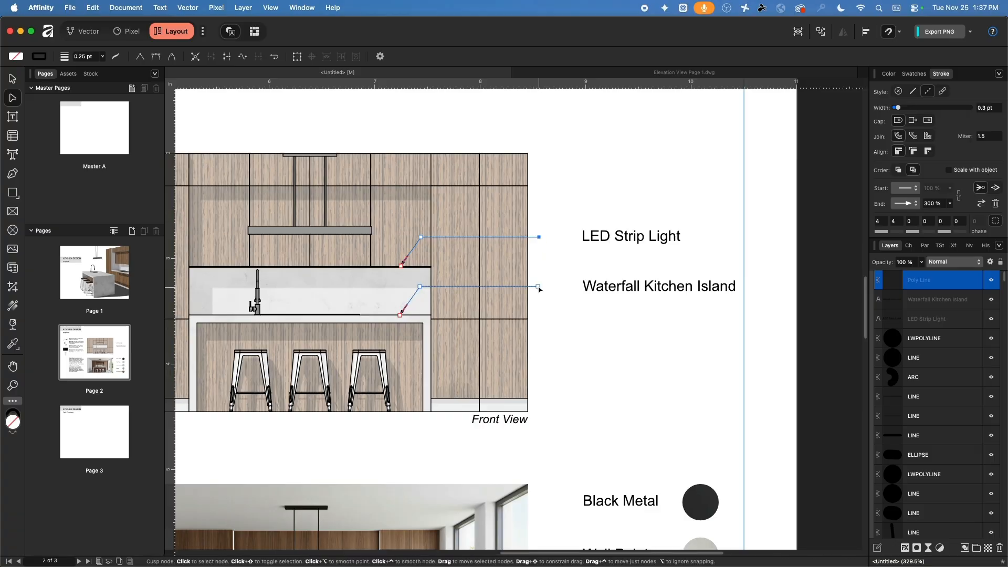
pyautogui.moveTo(538, 288); pyautogui.dragTo(568, 288)
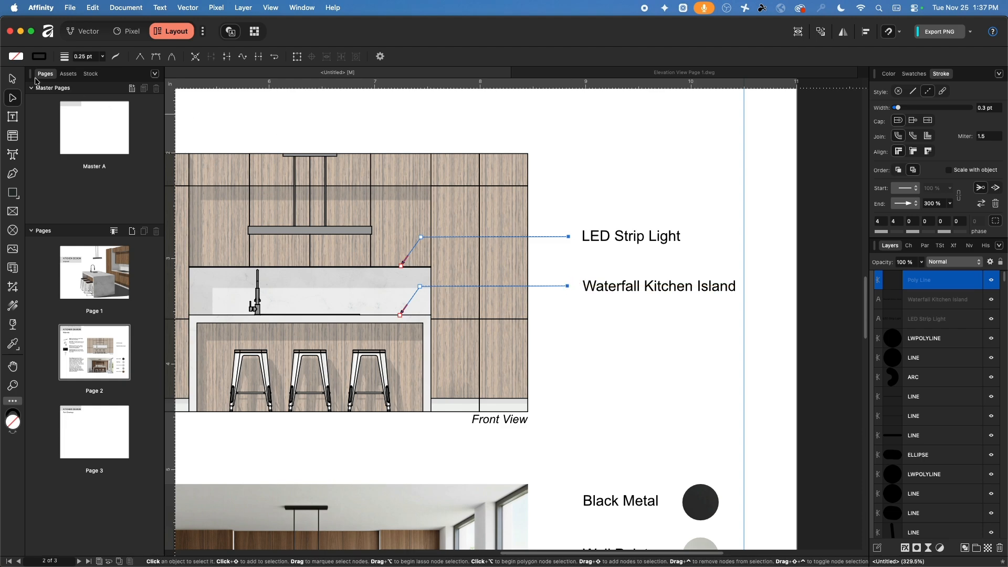
pyautogui.click(328, 127)
# Duplicate the LED Strip Light leader, flip the copy horizontally, and place it across the left side of the elevation
pyautogui.moveTo(329, 128); pyautogui.dragTo(536, 134, button='middle')
pyautogui.scroll(-1, 537, 135)
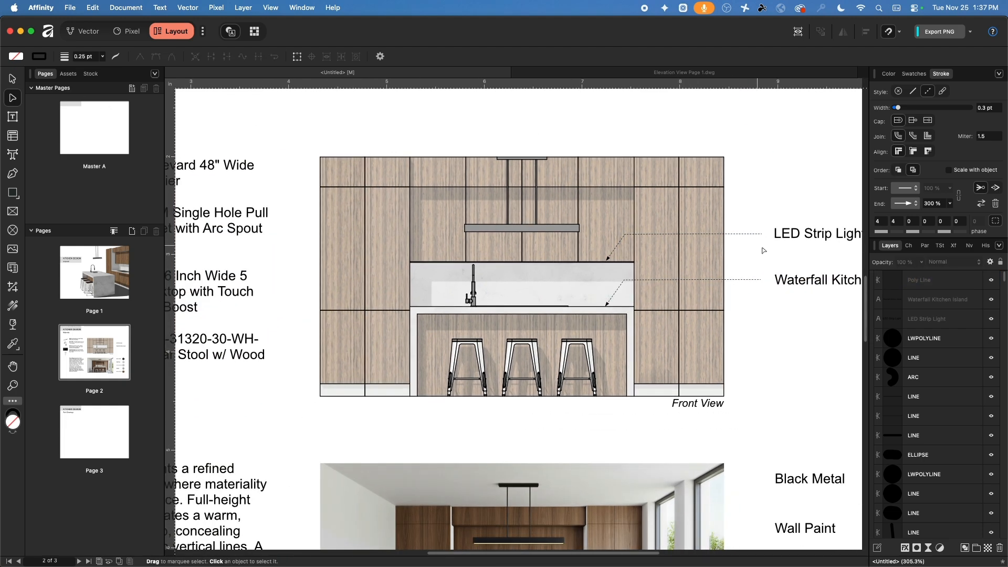
pyautogui.click(737, 234)
pyautogui.click(12, 78)
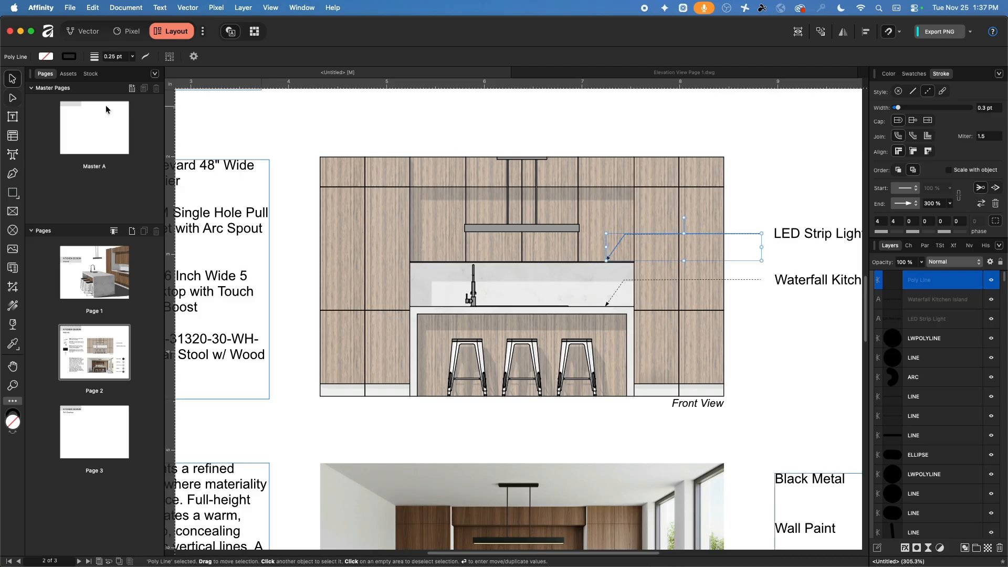
pyautogui.press('super+j')
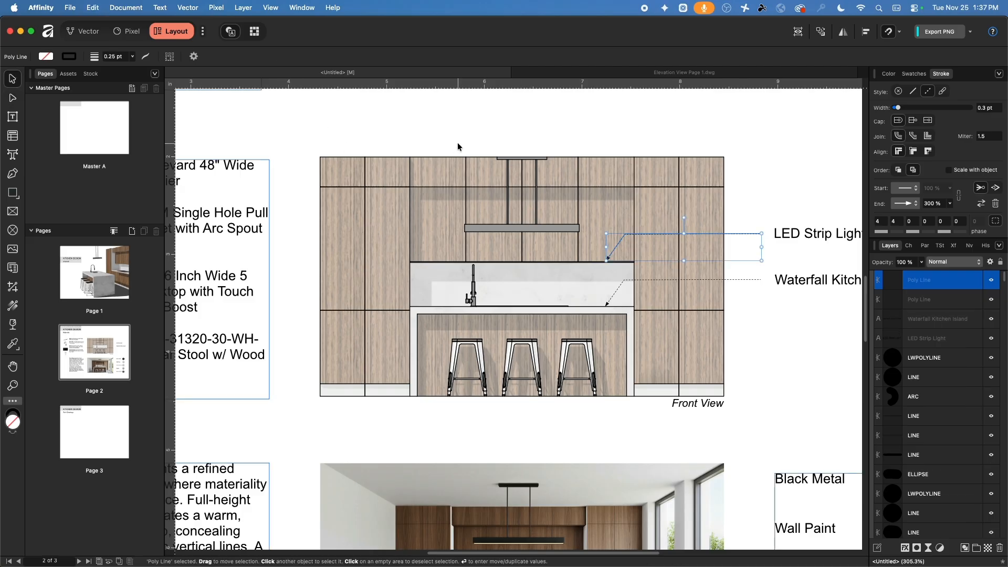
pyautogui.click(844, 33)
pyautogui.click(872, 44)
pyautogui.moveTo(742, 233); pyautogui.dragTo(437, 239)
# Raise the flipped leader to the upper cabinets and shift it slightly left so it starts beside the DALS chandelier text
pyautogui.moveTo(452, 197); pyautogui.dragTo(543, 280, button='middle')
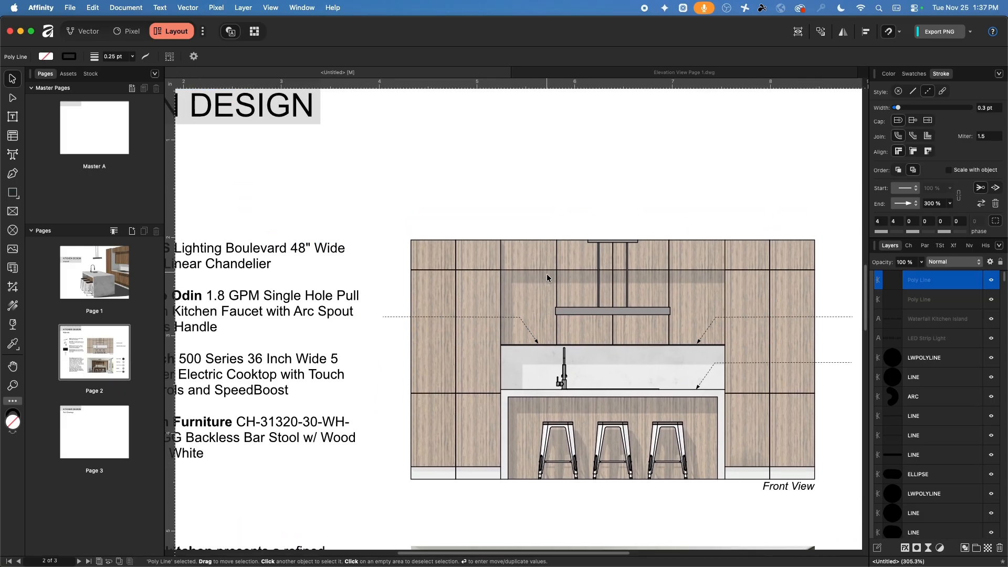
pyautogui.moveTo(499, 318); pyautogui.dragTo(500, 262)
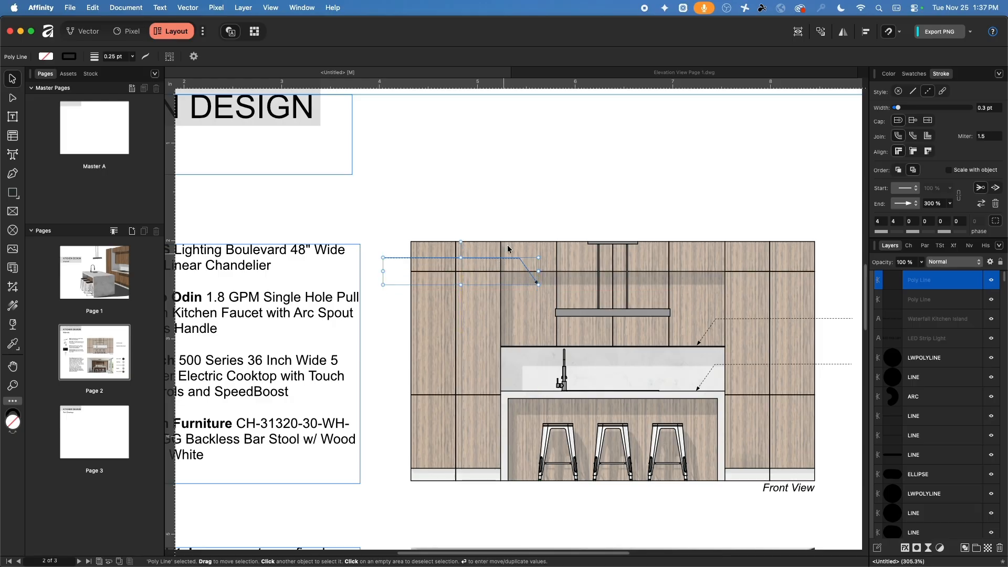
pyautogui.moveTo(515, 195); pyautogui.dragTo(503, 167, button='middle')
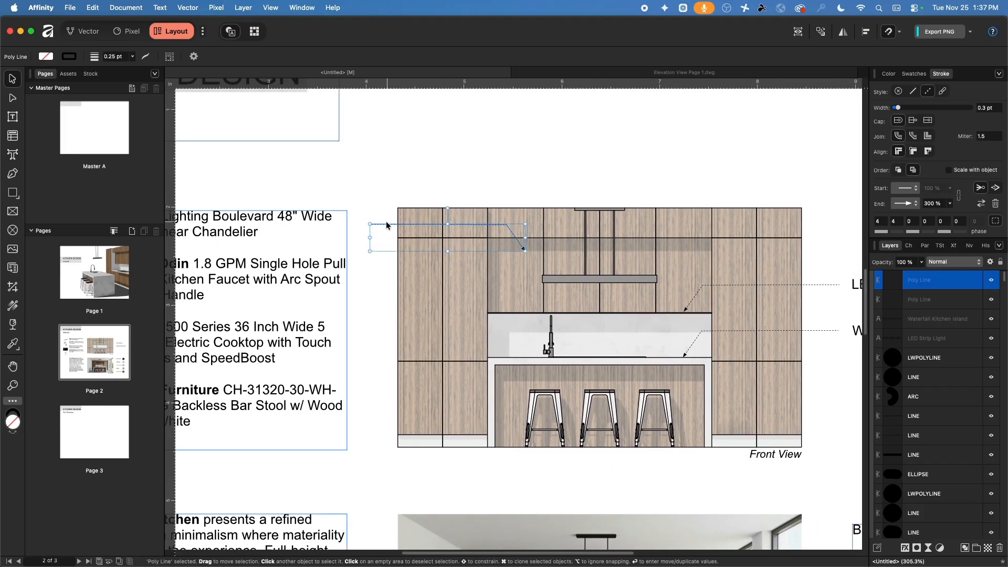
pyautogui.hscroll(5, 471, 174)
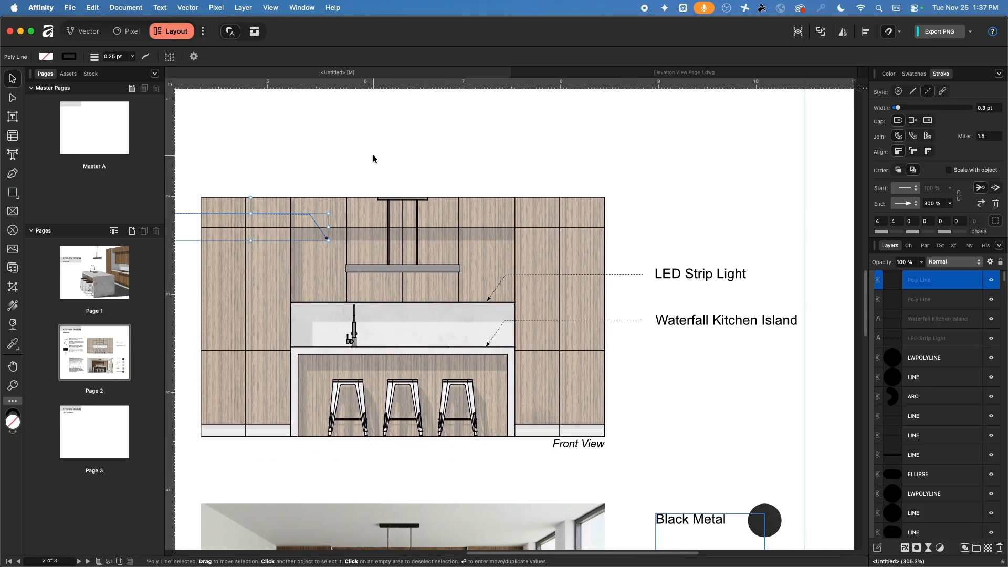
pyautogui.hscroll(-7, 648, 272)
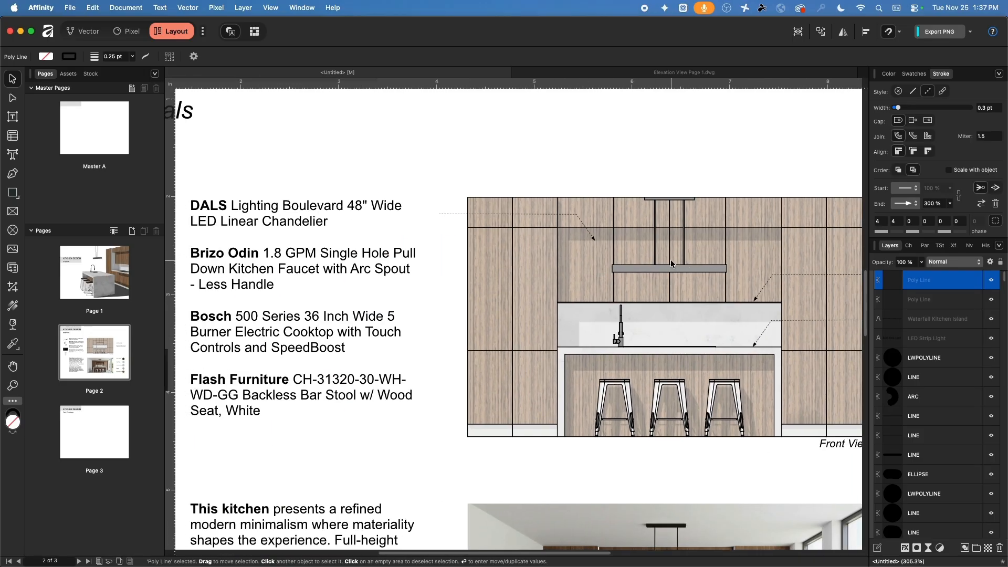
pyautogui.moveTo(465, 218); pyautogui.dragTo(456, 219)
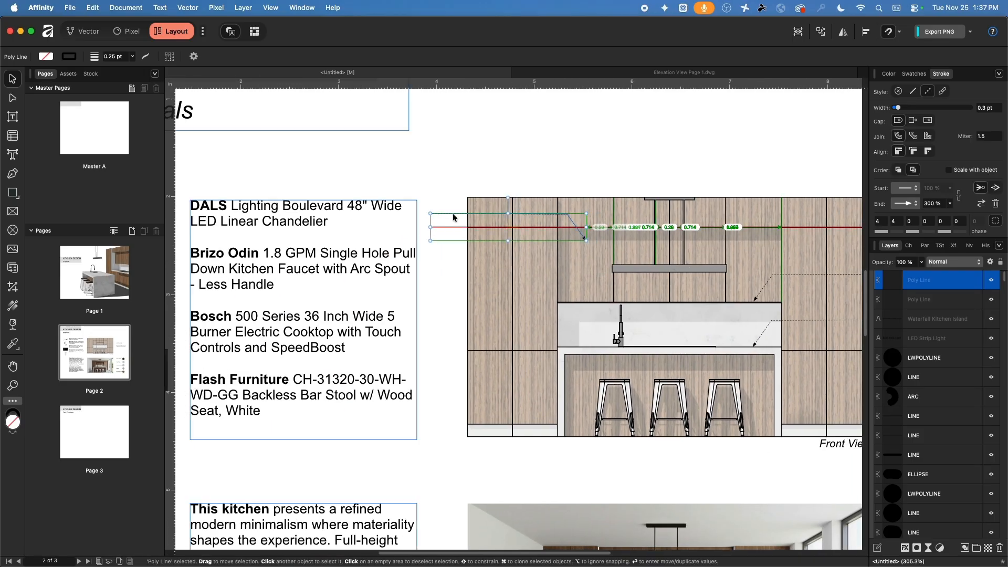
pyautogui.click(522, 161)
# Reshape the flipped leader by moving its bend and arrowhead right so it points just above the linear pendant light
pyautogui.click(13, 98)
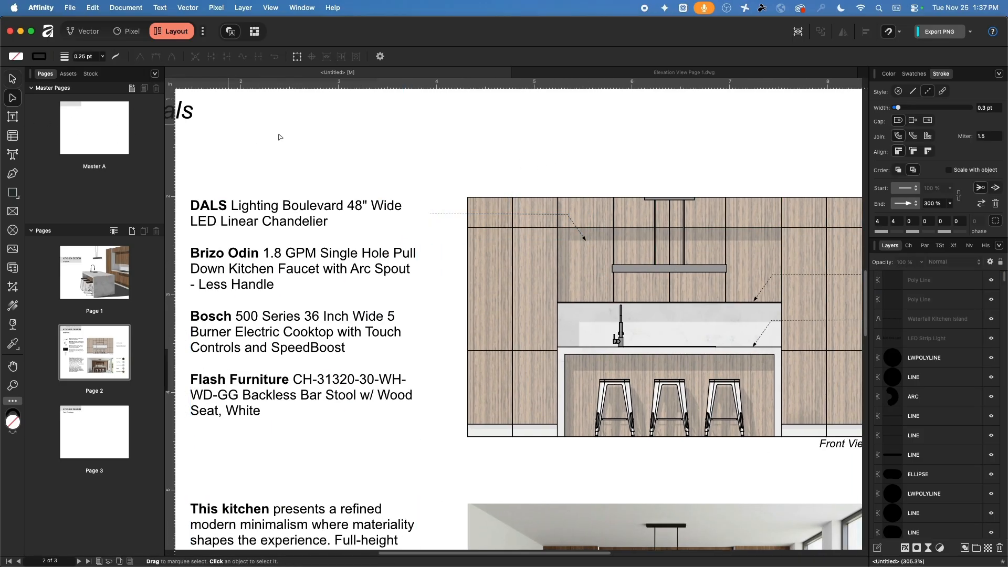
pyautogui.click(573, 218)
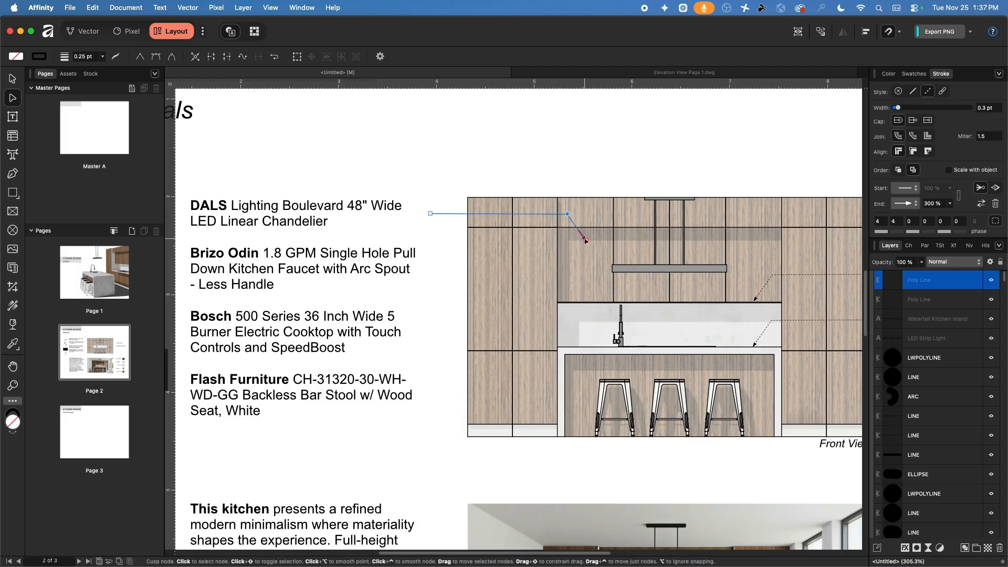
pyautogui.moveTo(587, 241); pyautogui.dragTo(644, 254)
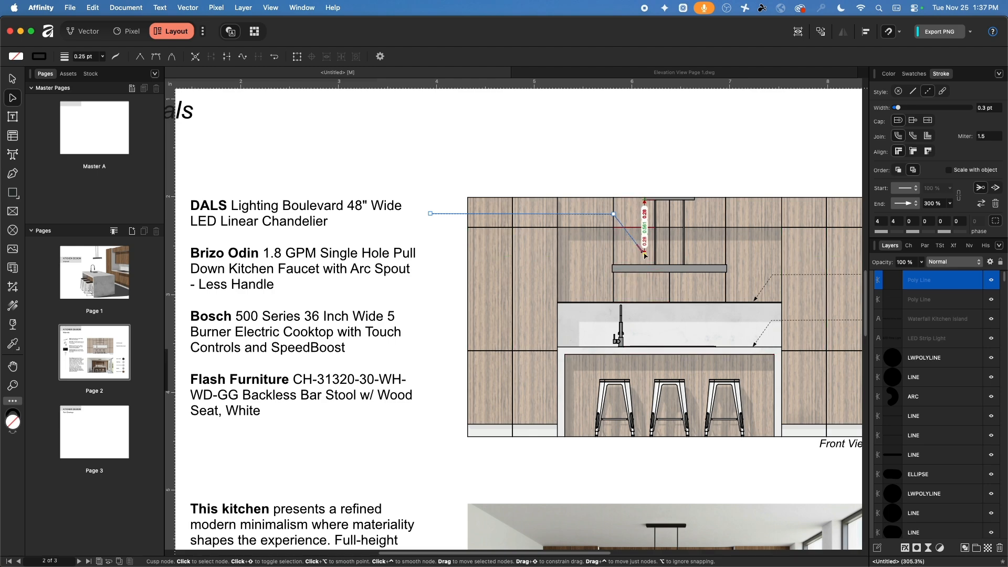
pyautogui.press('v')
pyautogui.hscroll(2, 401, 158)
pyautogui.scroll(-1, 401, 159)
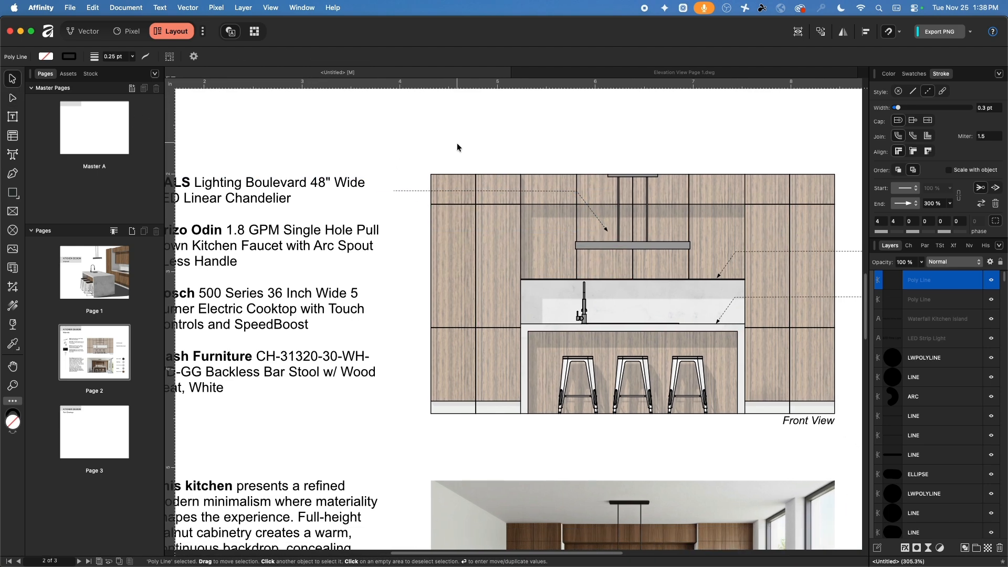
pyautogui.hscroll(-3, 457, 143)
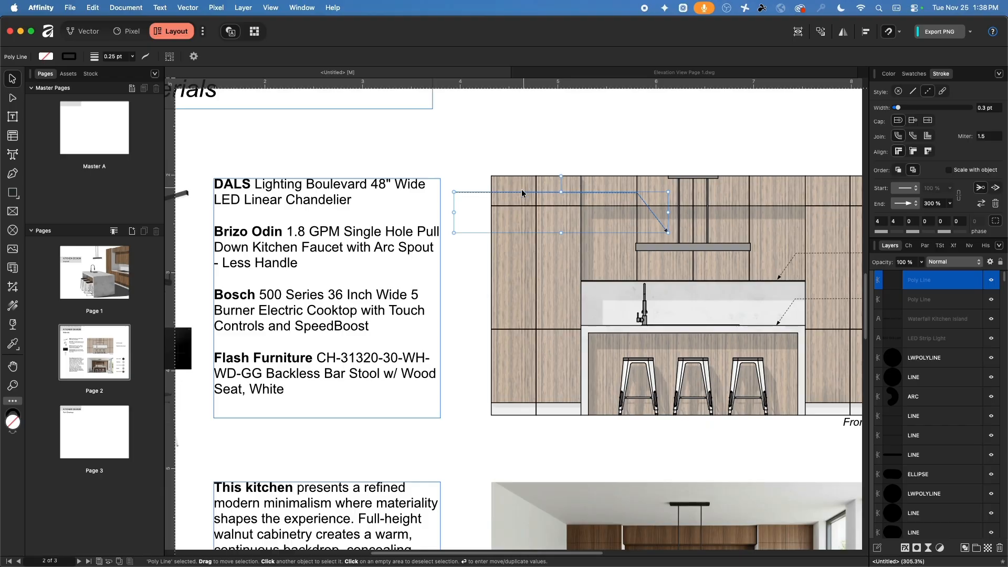
# Duplicate the chandelier leader beside the Brizo Odin text, reshape the copy to point at the faucet, and lower it slightly
pyautogui.moveTo(519, 196); pyautogui.dragTo(513, 246)
pyautogui.click(12, 98)
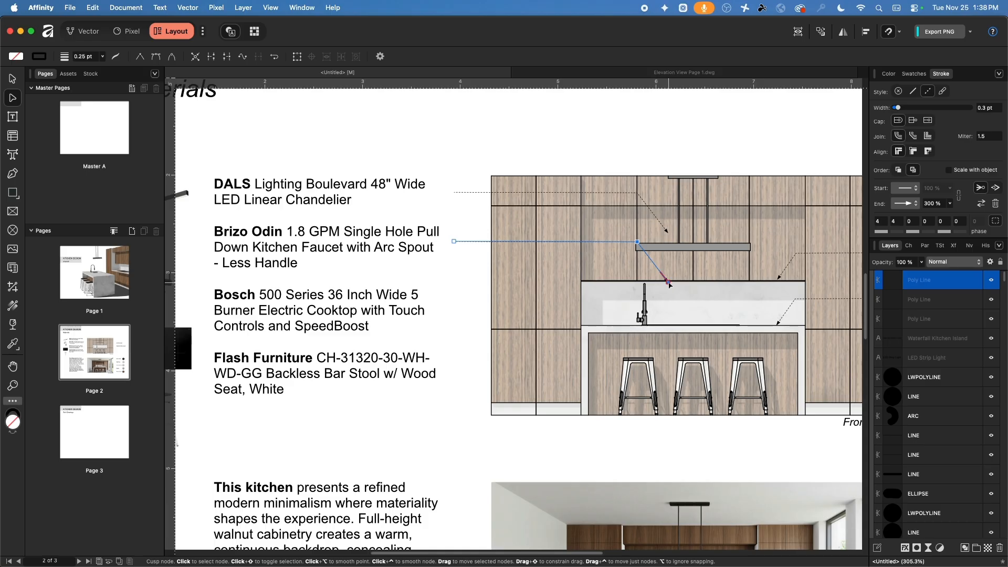
pyautogui.moveTo(668, 282); pyautogui.dragTo(635, 296)
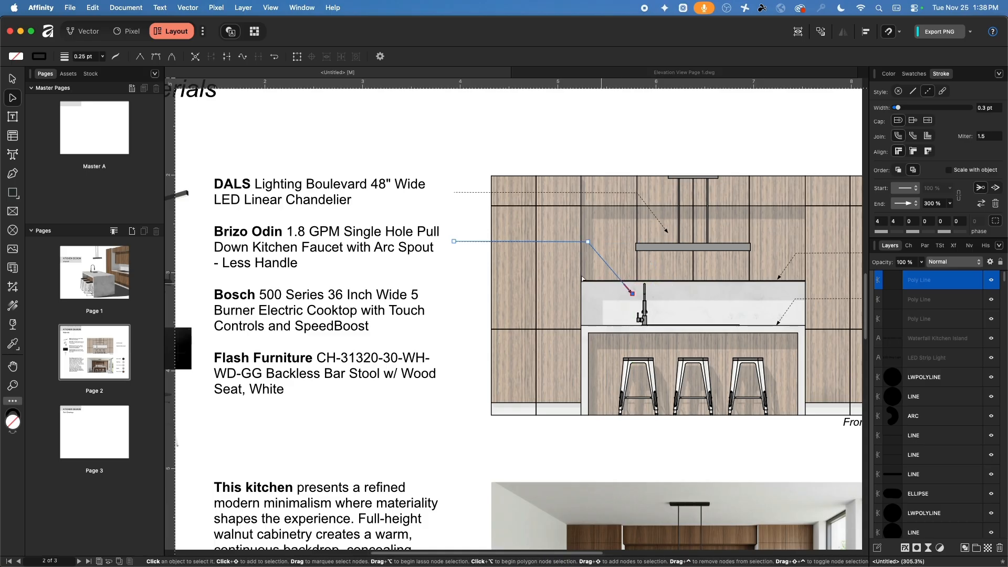
pyautogui.click(13, 78)
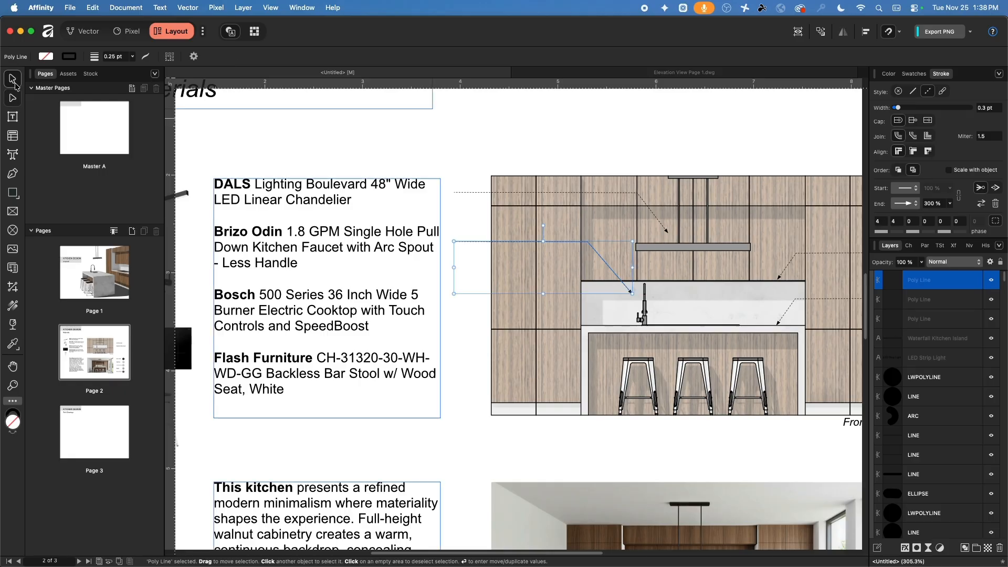
pyautogui.moveTo(480, 241); pyautogui.dragTo(478, 246)
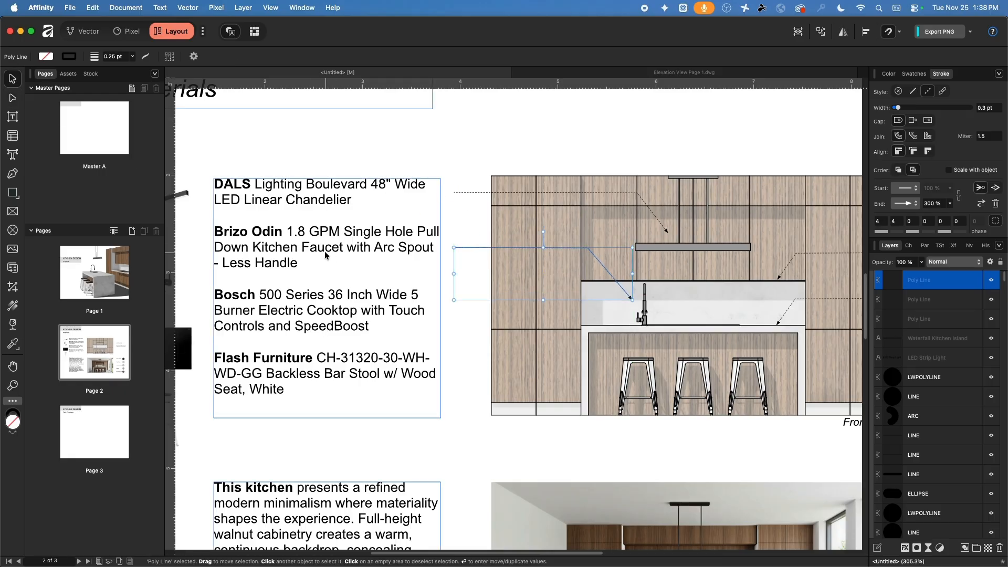
pyautogui.click(443, 445)
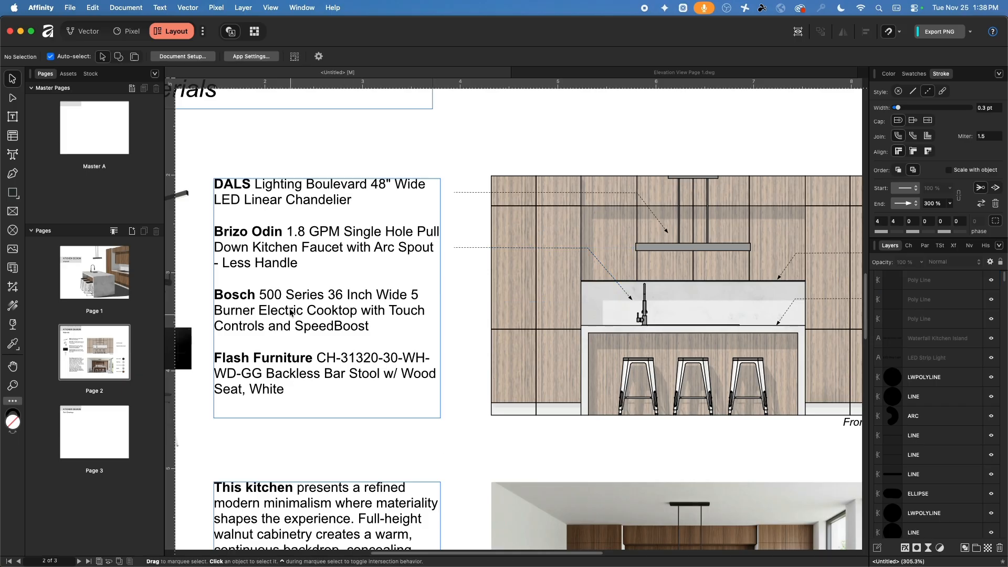
# Duplicate the faucet leader beside the Bosch text and move the copy's arrowhead and bend so it points at the cooktop
pyautogui.hscroll(2, 479, 313)
pyautogui.scroll(-1, 479, 312)
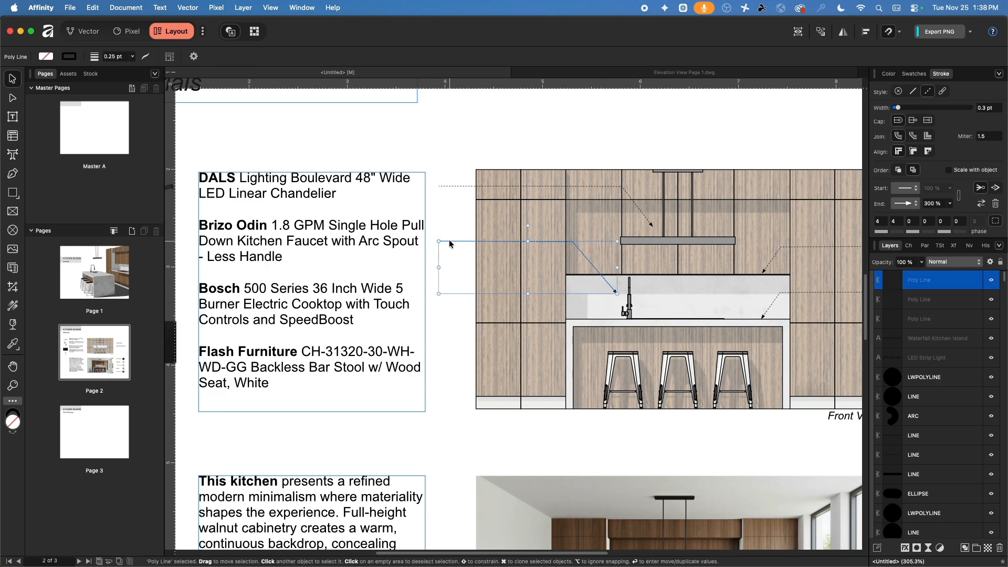
pyautogui.moveTo(447, 241); pyautogui.dragTo(445, 304)
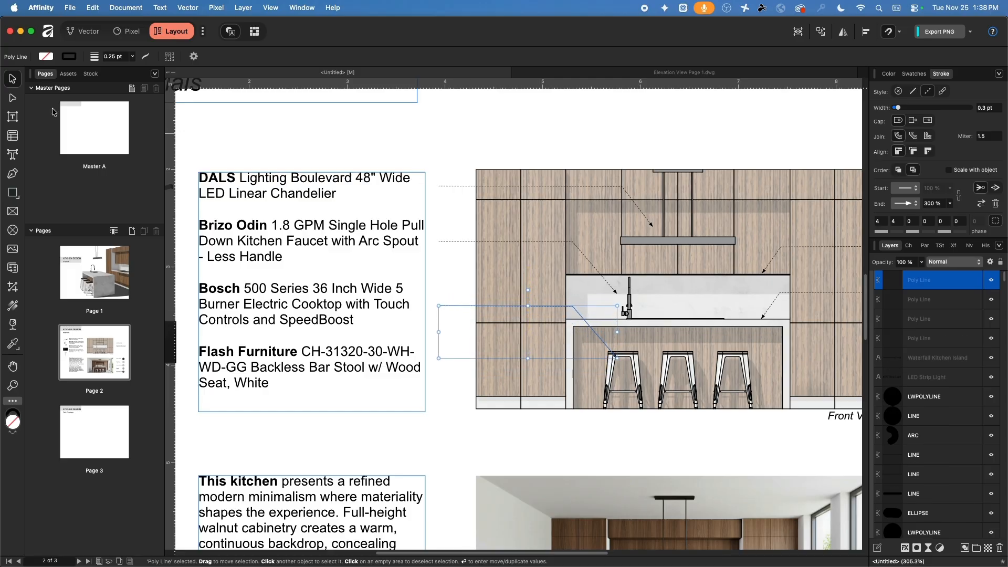
pyautogui.press('a')
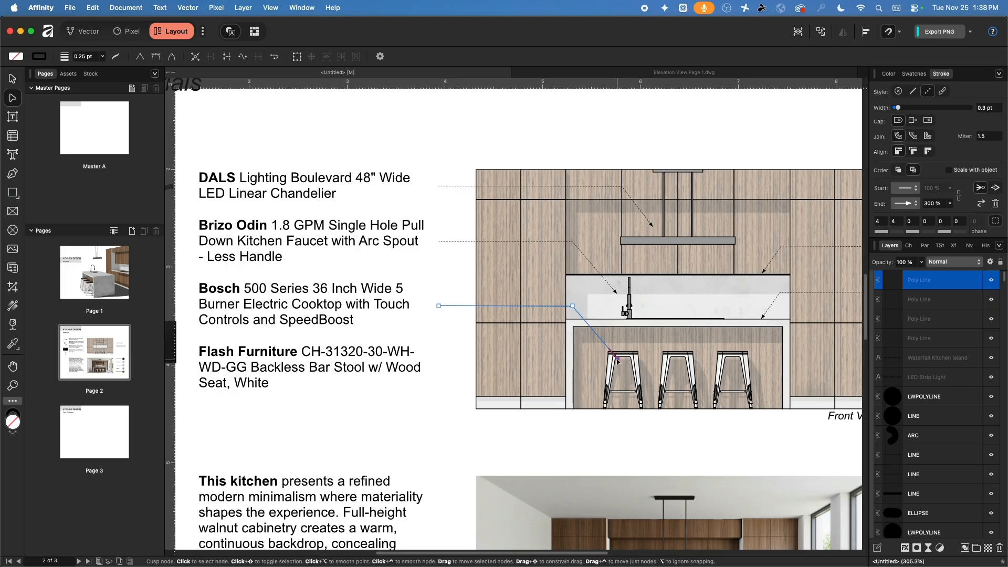
pyautogui.moveTo(617, 358); pyautogui.dragTo(653, 317)
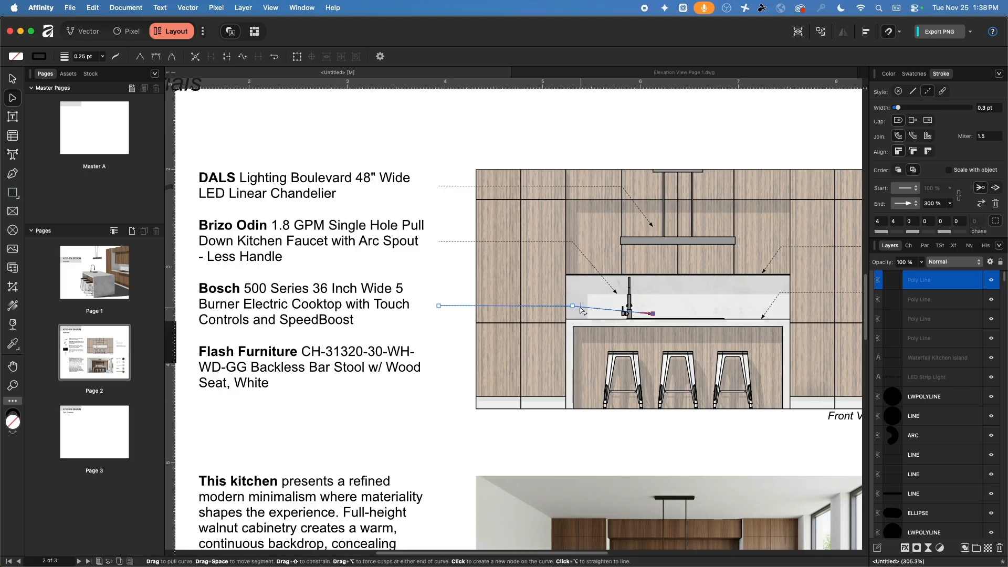
pyautogui.moveTo(573, 306); pyautogui.dragTo(669, 315)
pyautogui.click(461, 381)
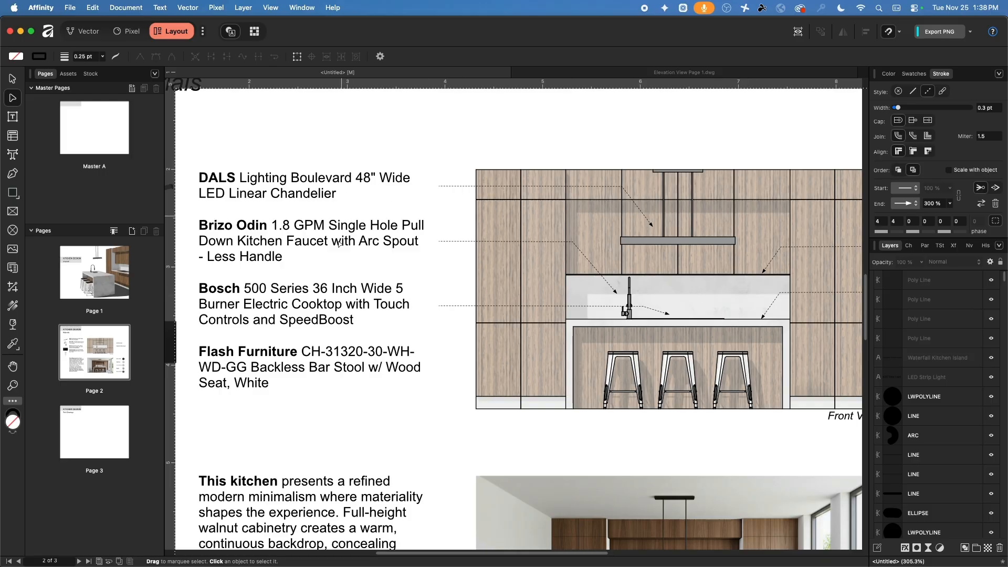
pyautogui.click(13, 79)
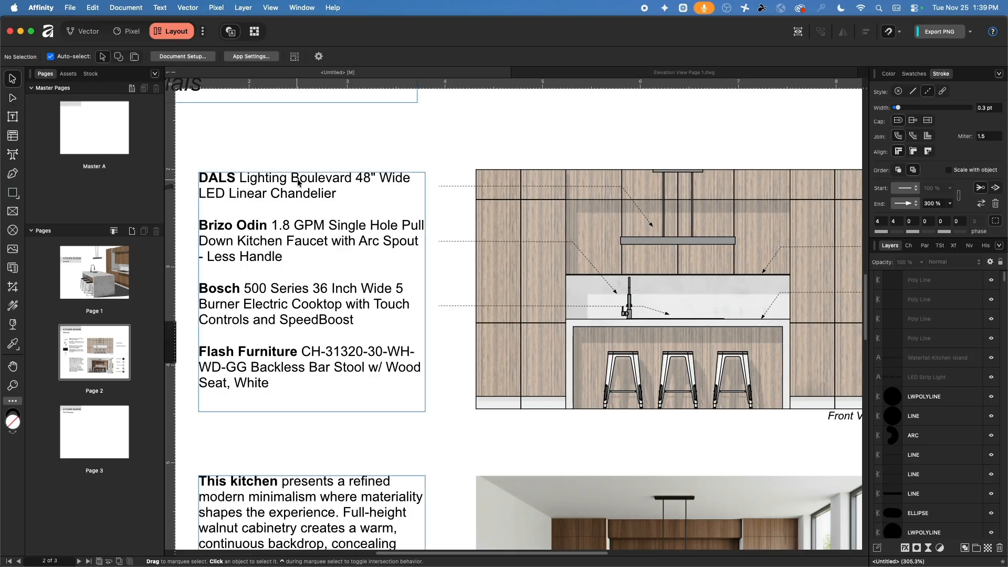
pyautogui.click(525, 177)
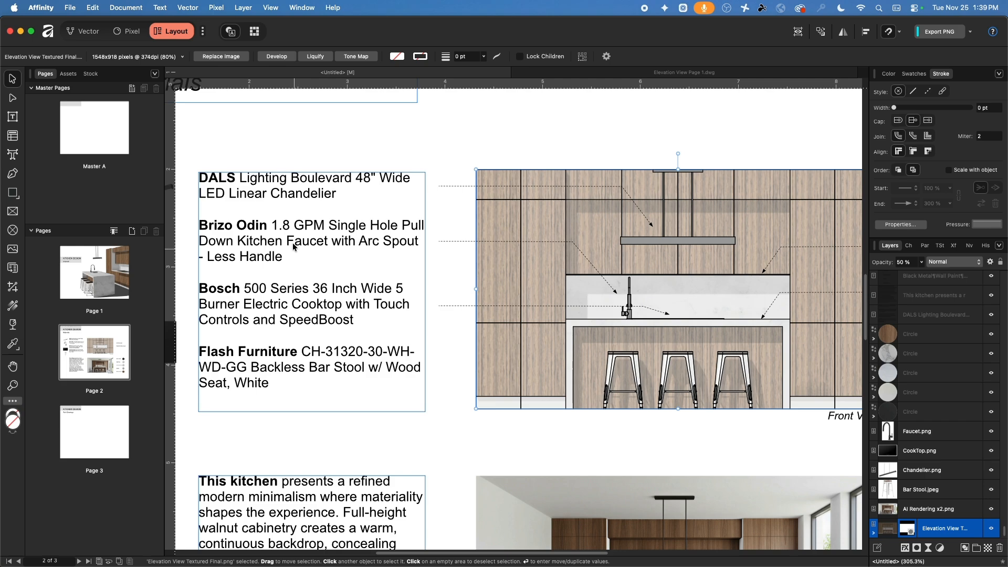
pyautogui.moveTo(282, 209); pyautogui.dragTo(282, 273)
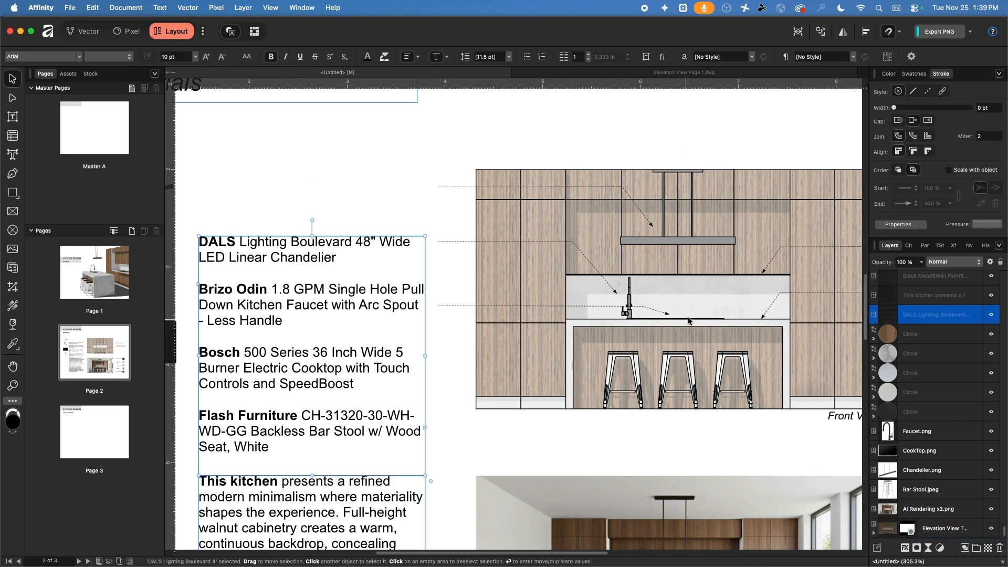
pyautogui.press('super+z')
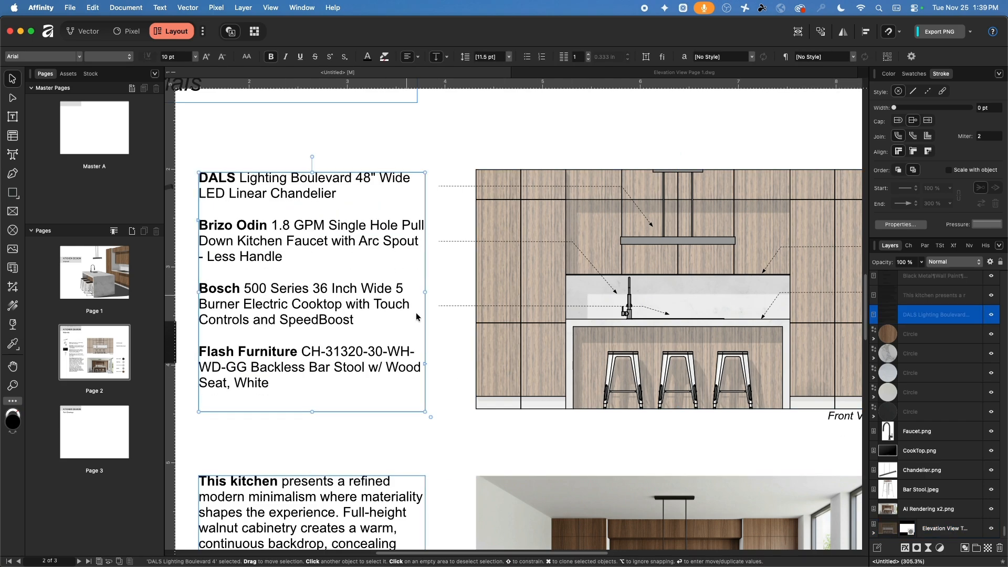
pyautogui.click(454, 443)
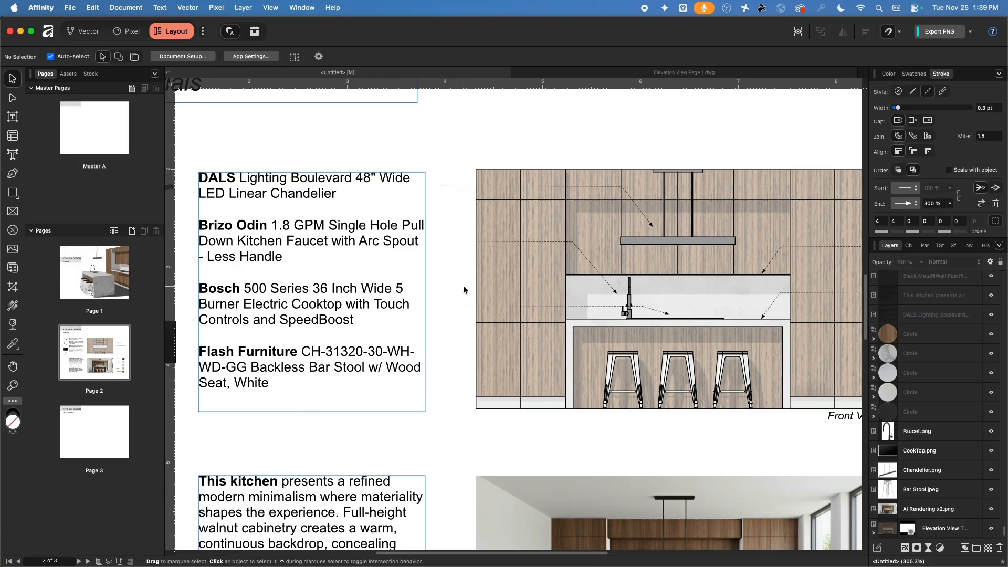
# Duplicate the faucet leader beside the Flash Furniture text and shorten the copy's angled end to point at the leftmost bar stool
pyautogui.click(454, 241)
pyautogui.moveTo(453, 242); pyautogui.dragTo(464, 369)
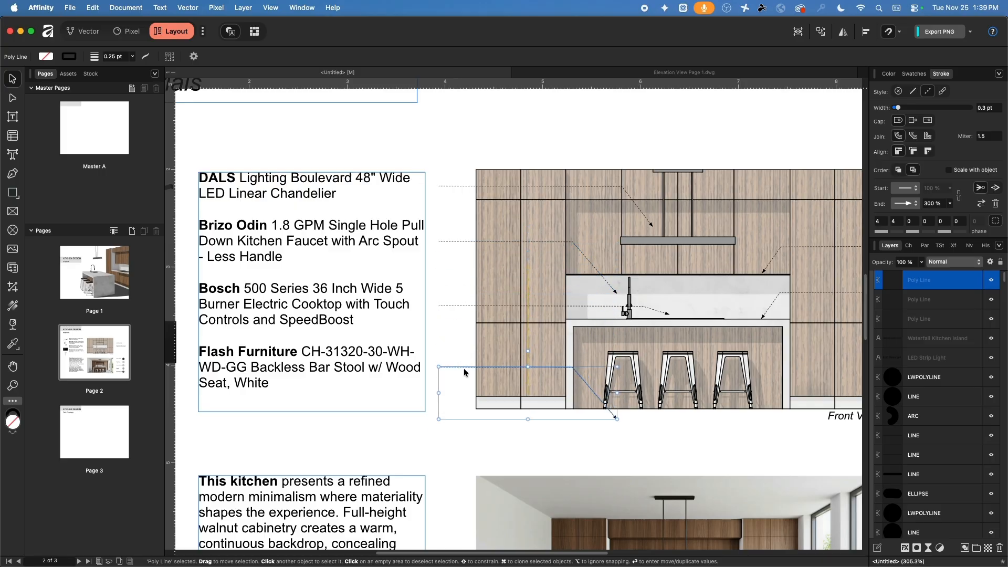
pyautogui.click(12, 98)
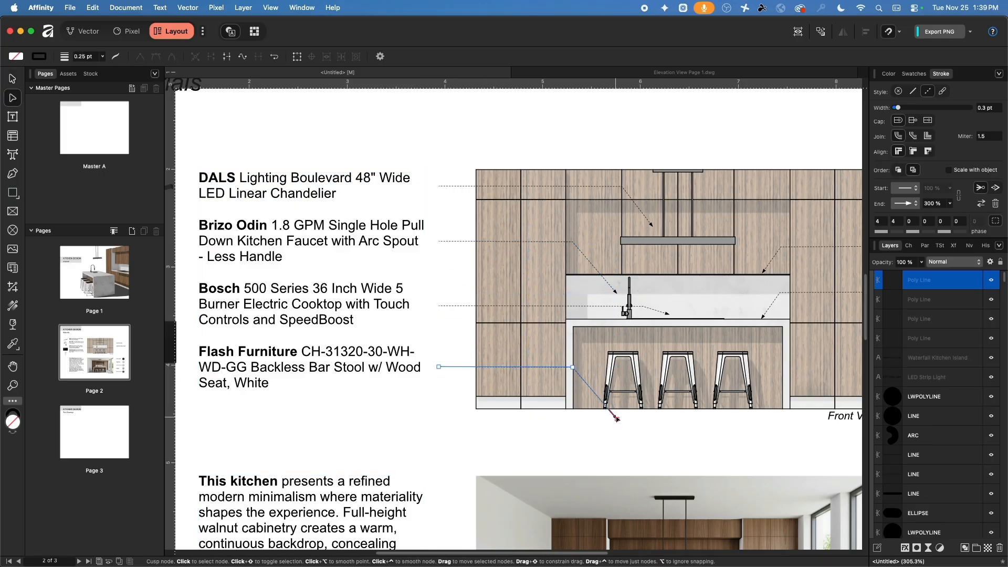
pyautogui.moveTo(617, 418); pyautogui.dragTo(585, 367)
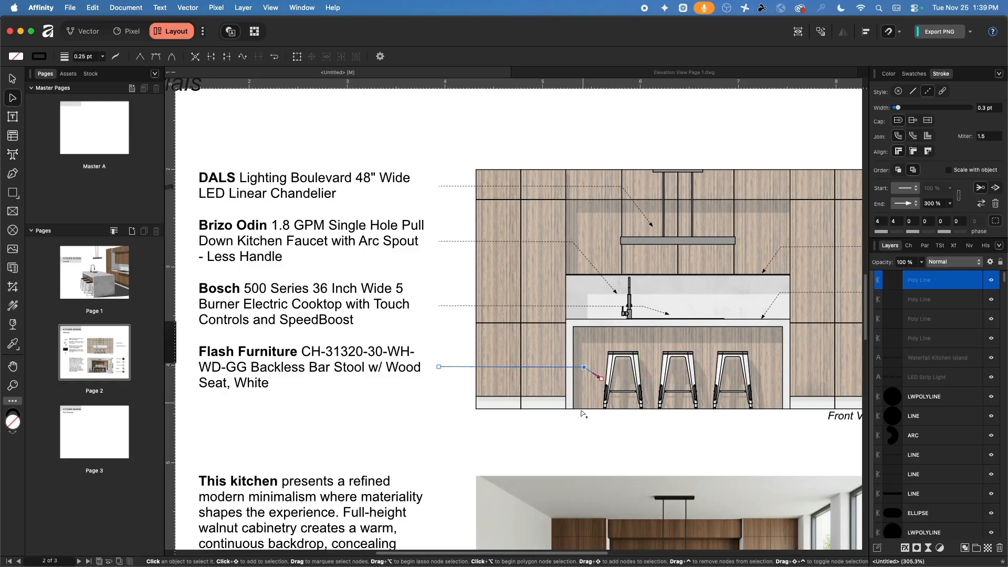
pyautogui.click(595, 441)
# Review the finished leaders on the Materials page and open the Tech Drawings page
pyautogui.scroll(-5, 516, 431)
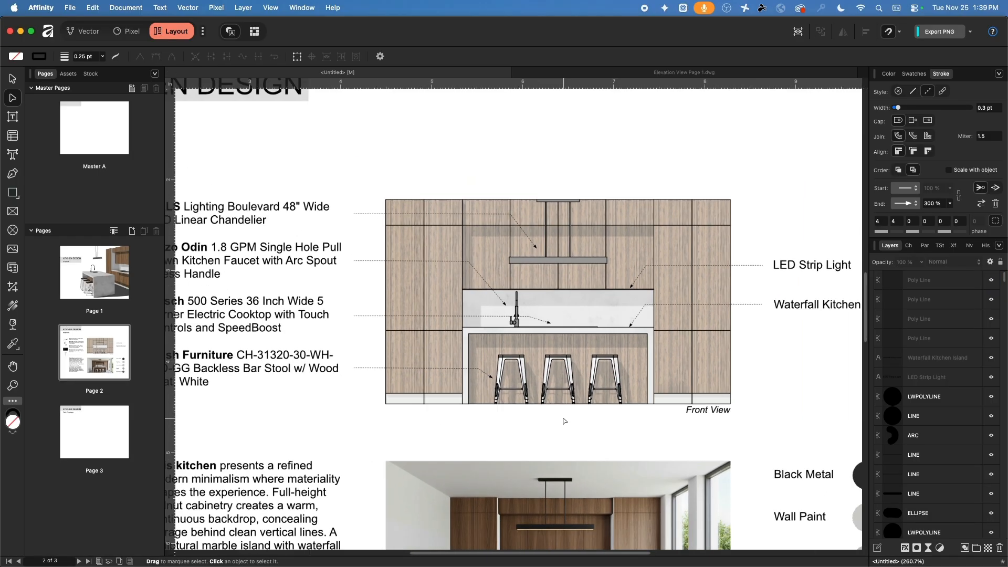
pyautogui.scroll(-2, 501, 381)
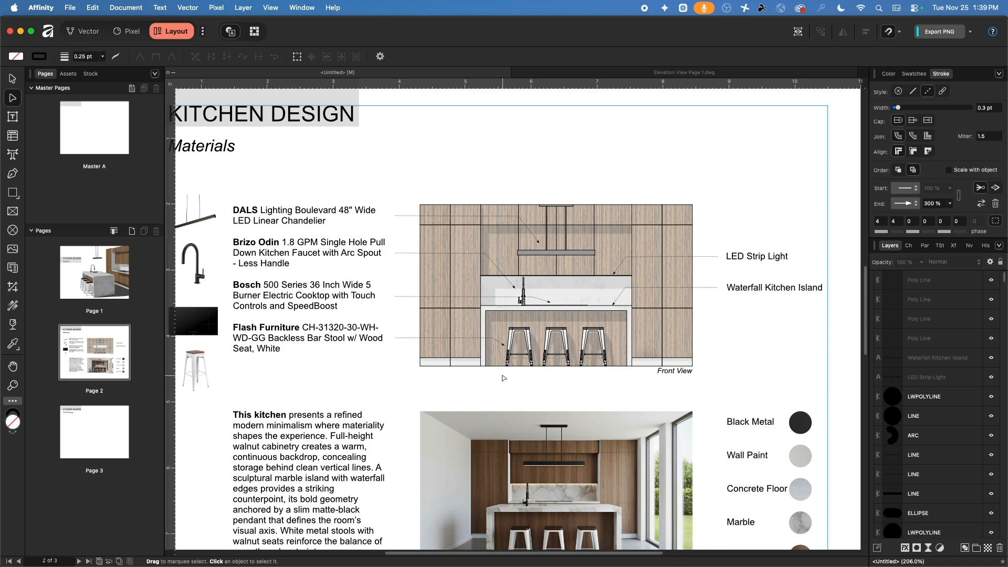
pyautogui.keyDown('ctrl'); pyautogui.scroll(-3, 503, 379); pyautogui.keyUp('ctrl')
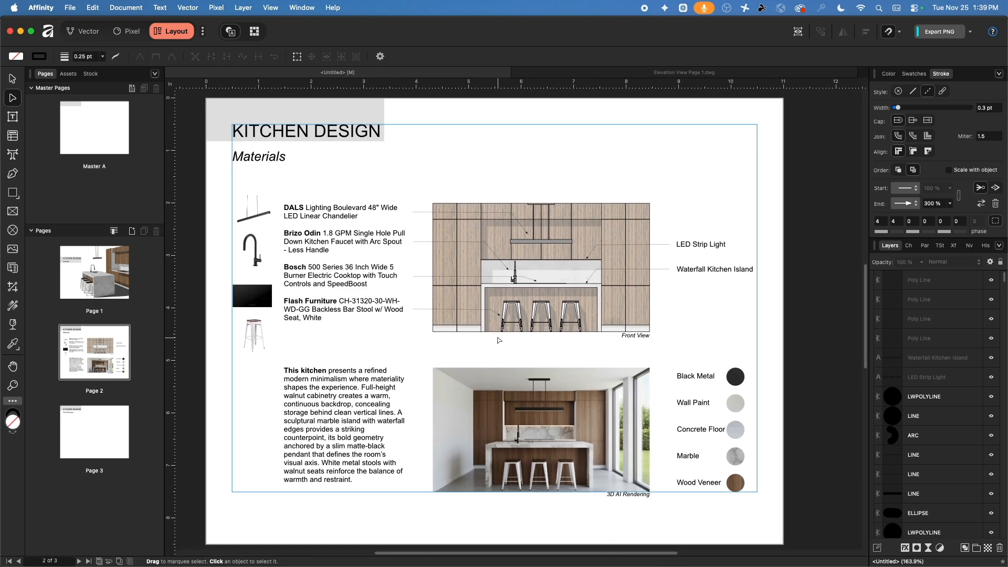
pyautogui.keyDown('ctrl'); pyautogui.scroll(-1, 499, 340); pyautogui.keyUp('ctrl')
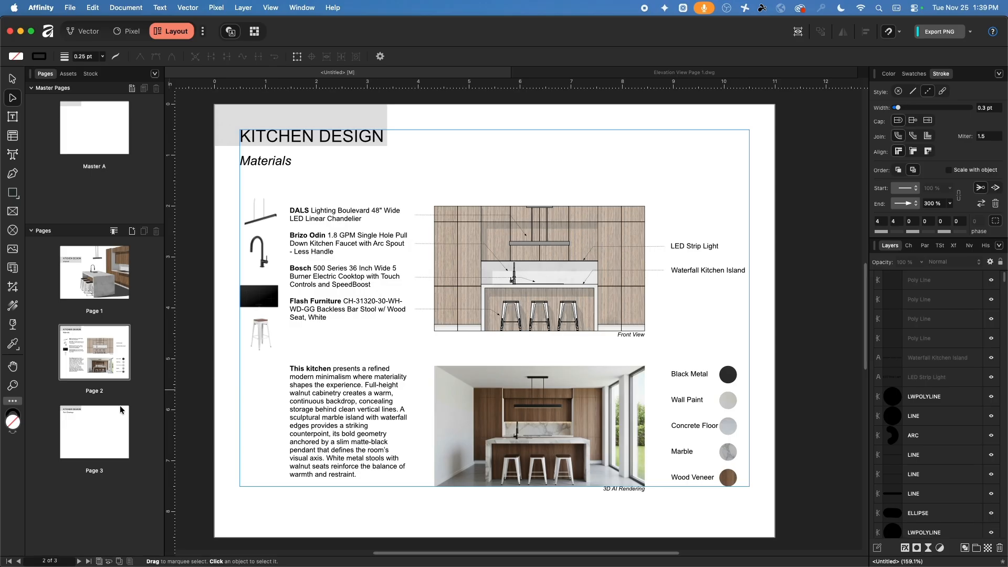
pyautogui.click(89, 438)
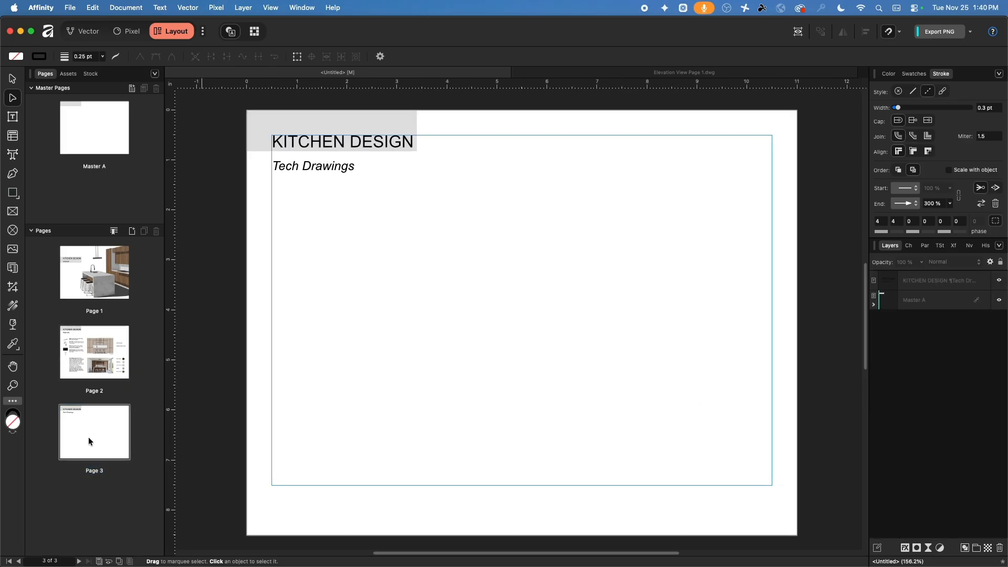
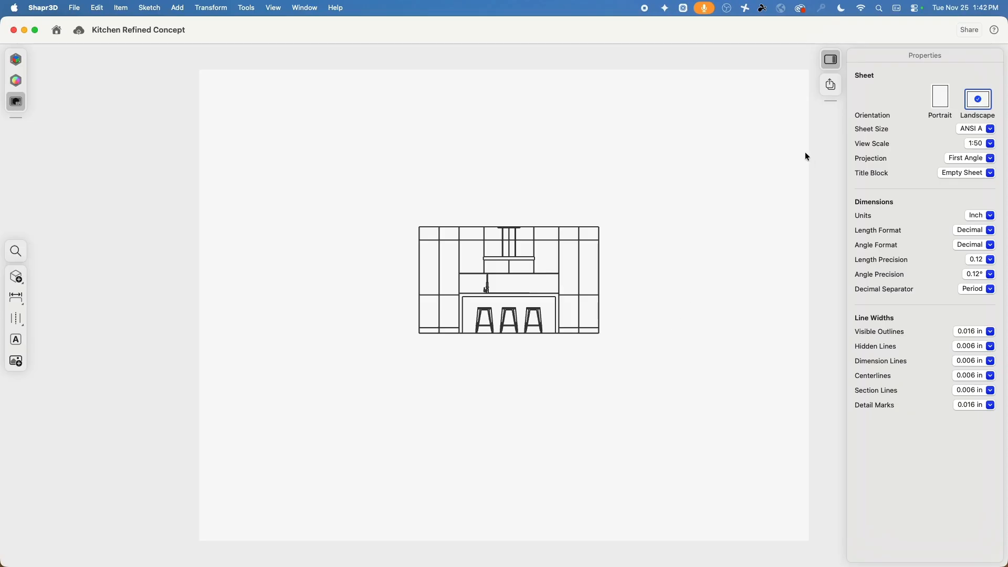
# Check the sheet size options, try the elevation at view scales 1:20, 1:10 and 1:100, and return it to 1:50
pyautogui.click(957, 129)
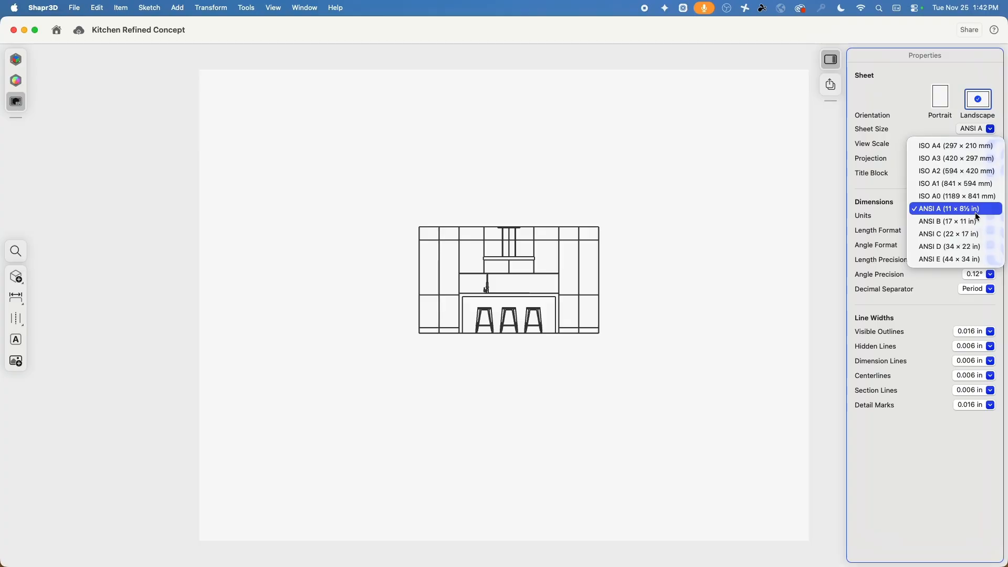
pyautogui.click(871, 80)
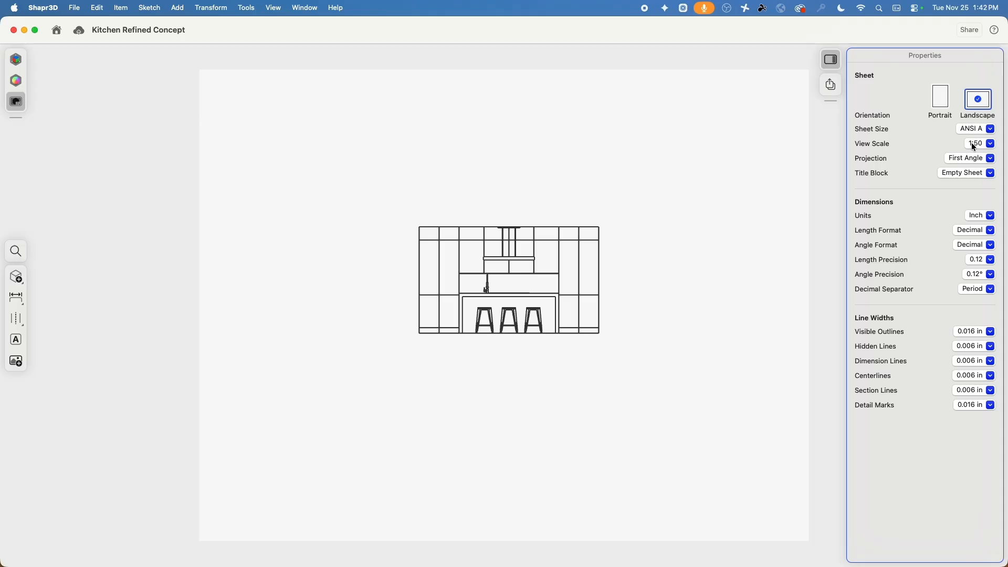
pyautogui.click(974, 145)
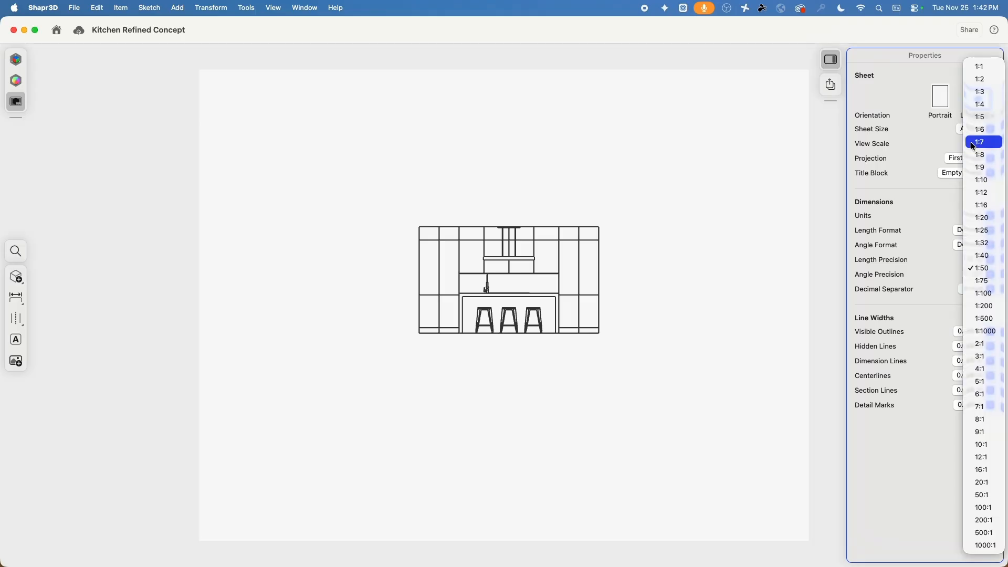
pyautogui.click(981, 217)
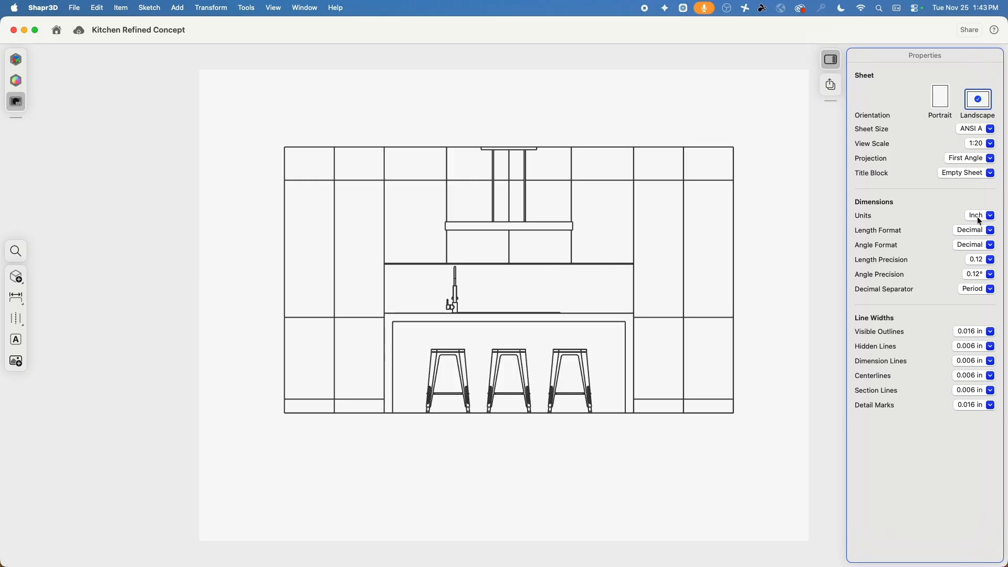
pyautogui.click(980, 144)
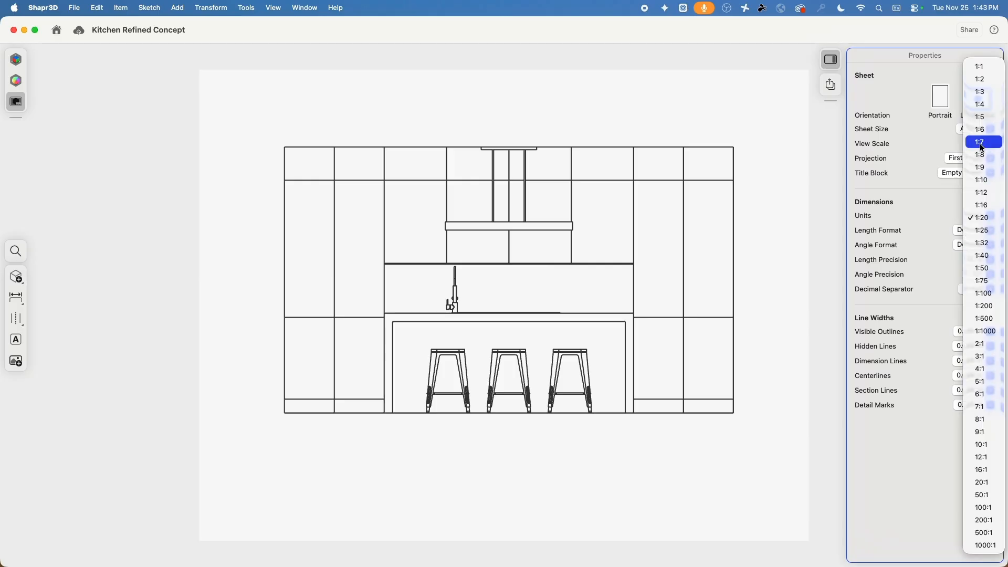
pyautogui.click(985, 180)
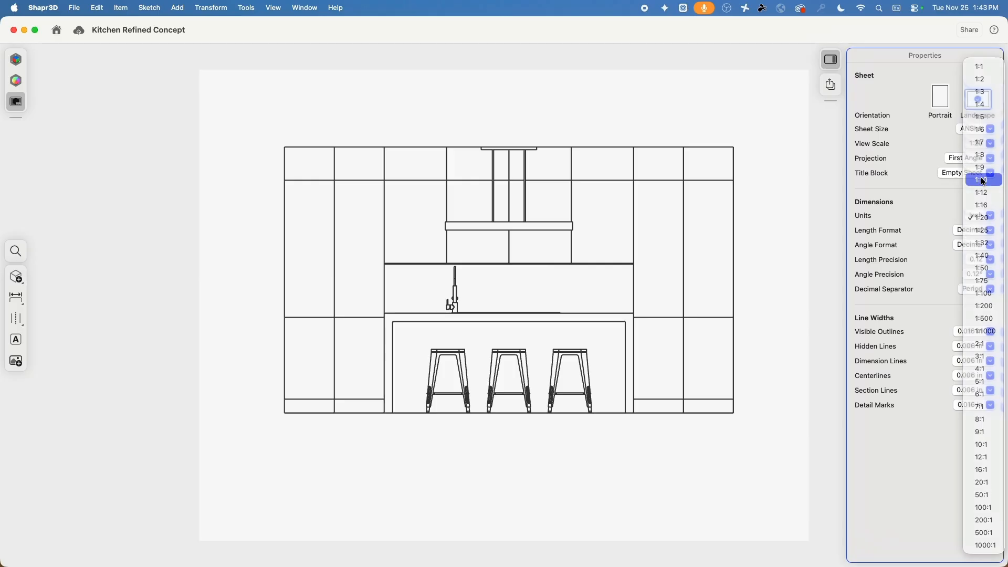
pyautogui.click(982, 145)
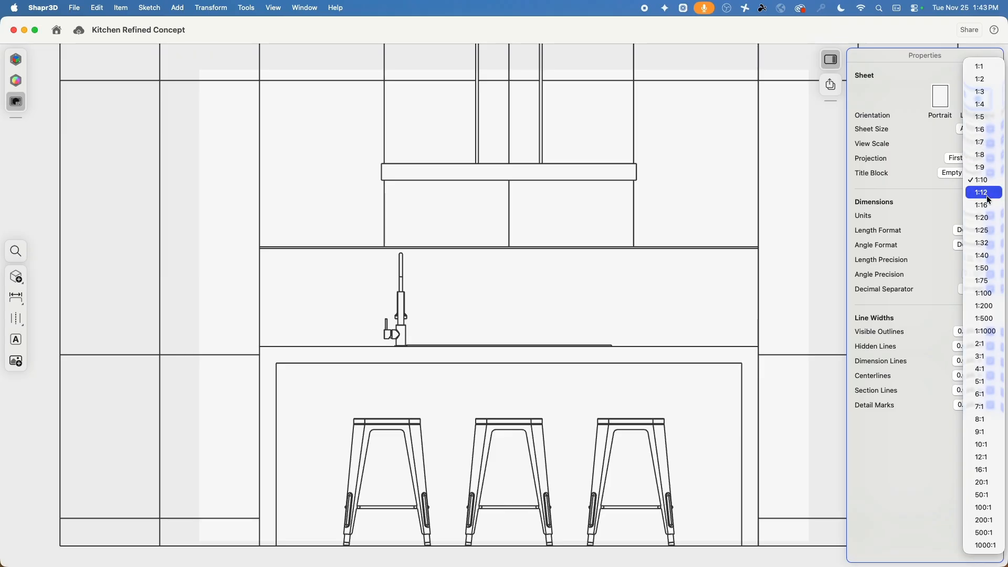
pyautogui.click(986, 293)
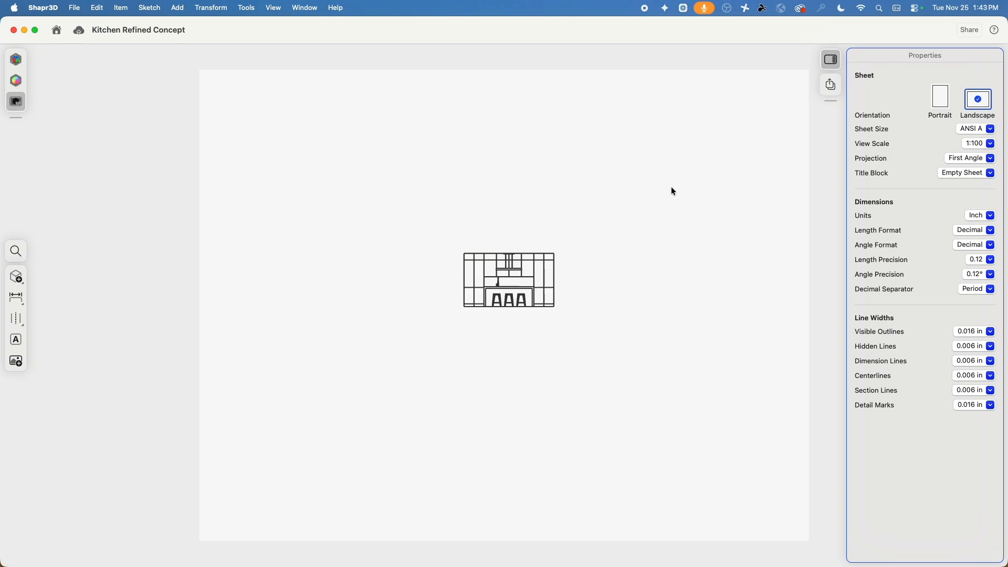
pyautogui.click(978, 144)
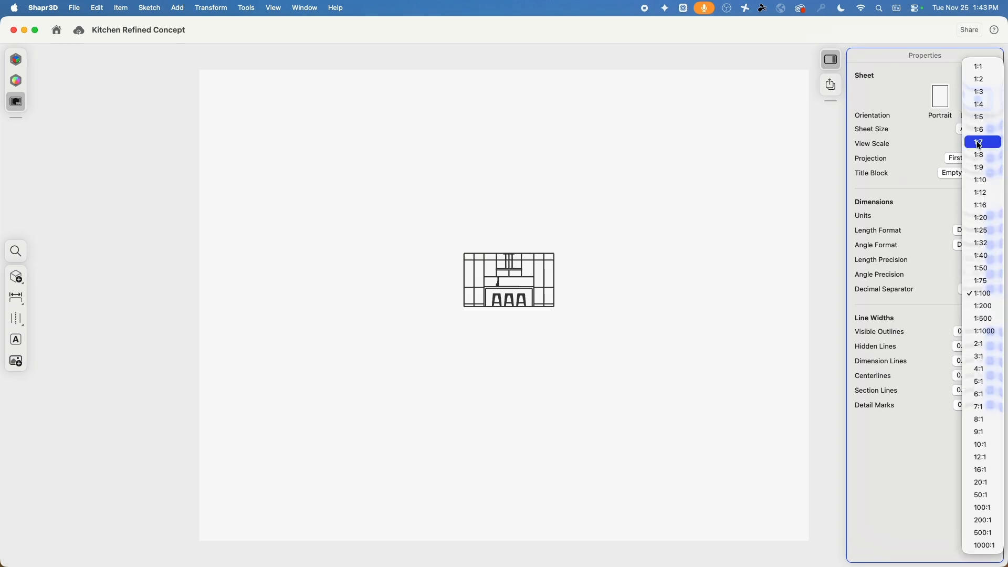
pyautogui.click(993, 272)
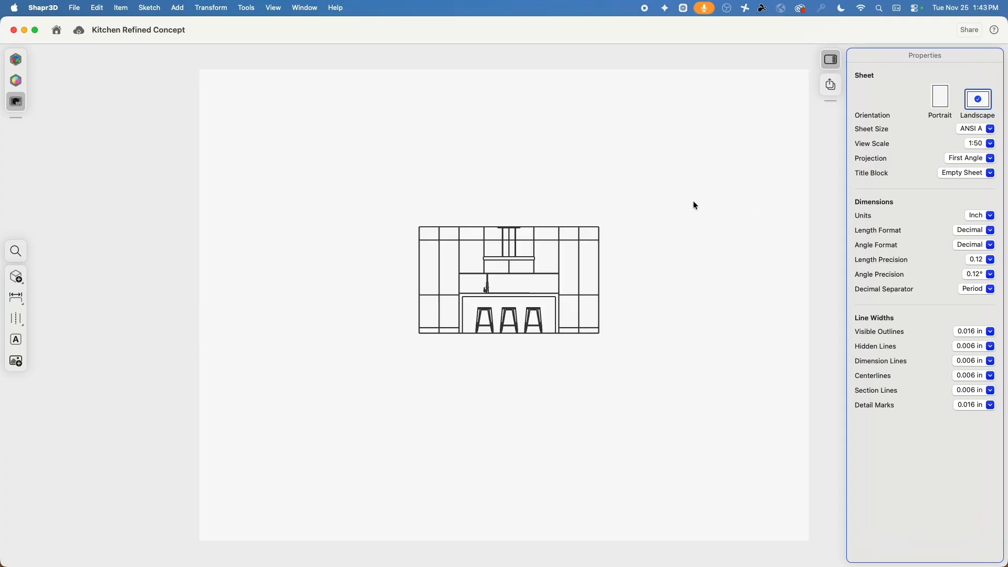
# Move the front elevation view from the centre to the upper-right area of the drawing sheet
pyautogui.click(579, 229)
pyautogui.moveTo(579, 230)
pyautogui.mouseDown()
pyautogui.moveTo(675, 210)
pyautogui.moveTo(761, 106)
pyautogui.moveTo(763, 117)
pyautogui.mouseUp()
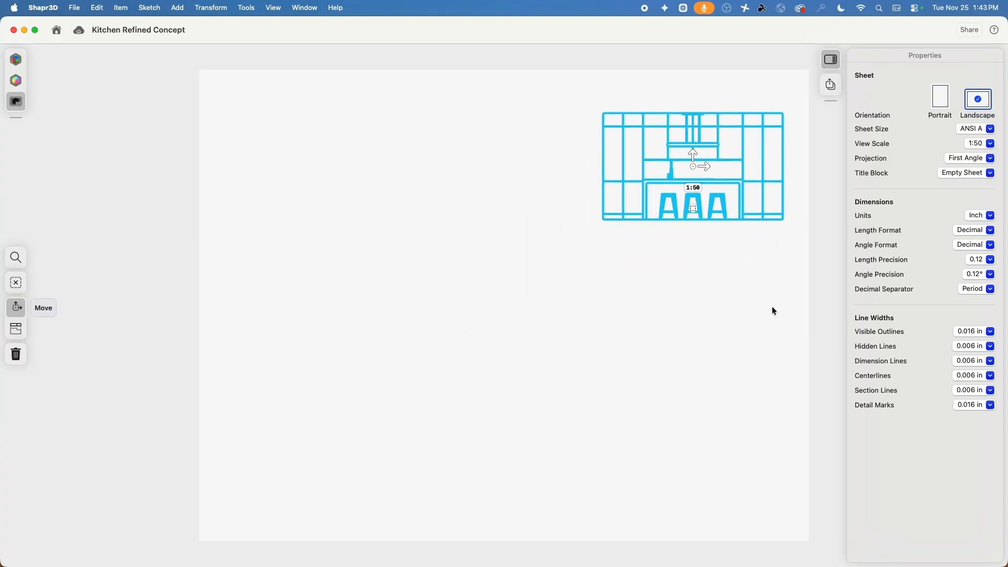
# Shift the front elevation view slightly left within the upper-right area of the drawing sheet
pyautogui.click(771, 310)
pyautogui.click(742, 116)
pyautogui.moveTo(743, 116); pyautogui.dragTo(716, 117)
pyautogui.click(686, 303)
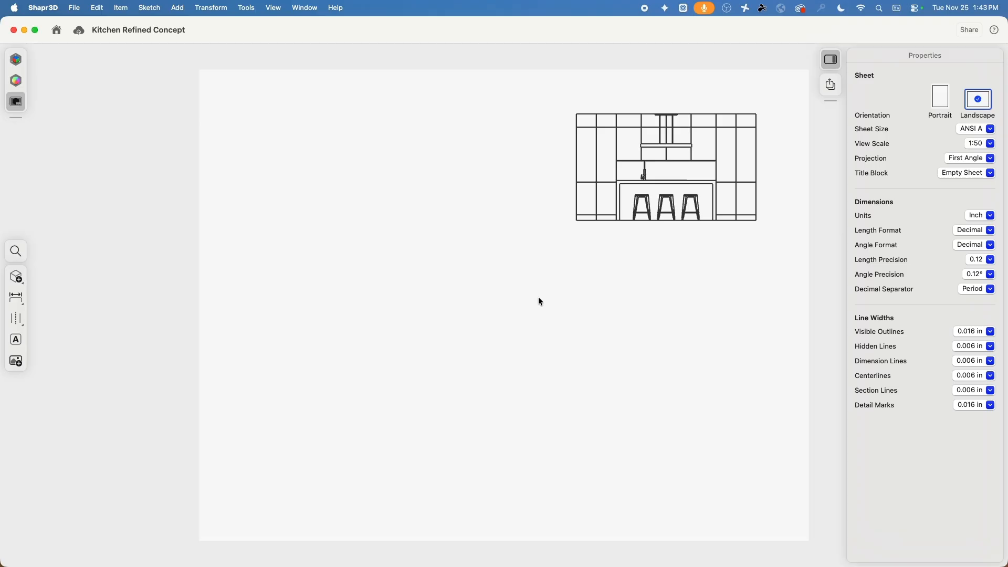
# Add an isometric base view that shows the cabinet wall behind the island and bar stools, placed at the sheet's centre
pyautogui.click(18, 281)
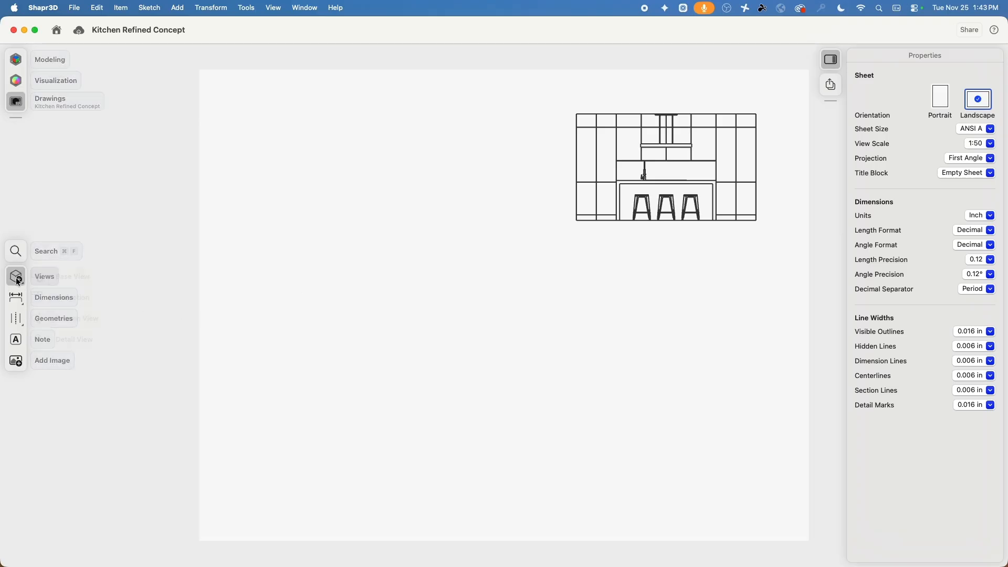
pyautogui.click(36, 281)
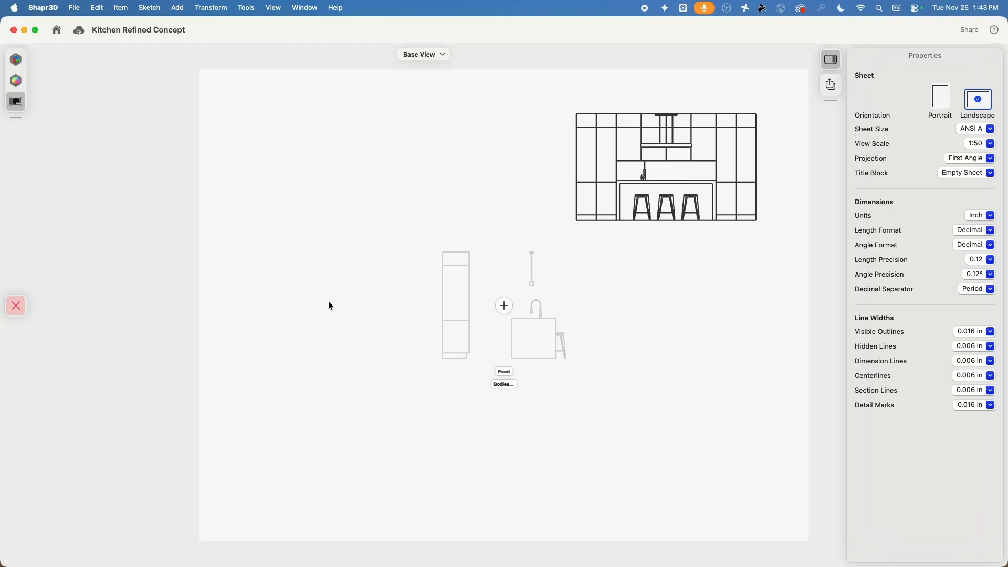
pyautogui.click(504, 373)
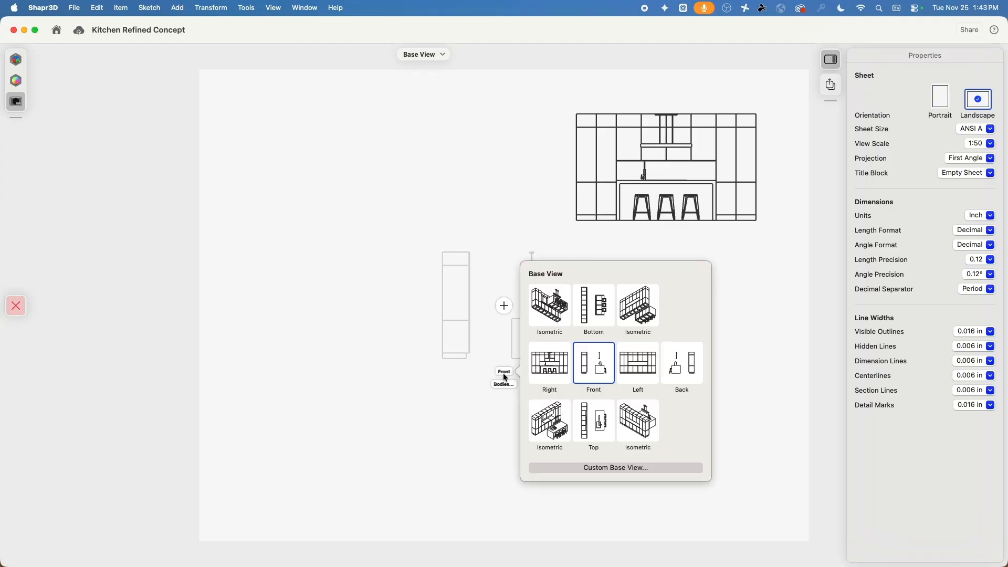
pyautogui.click(552, 420)
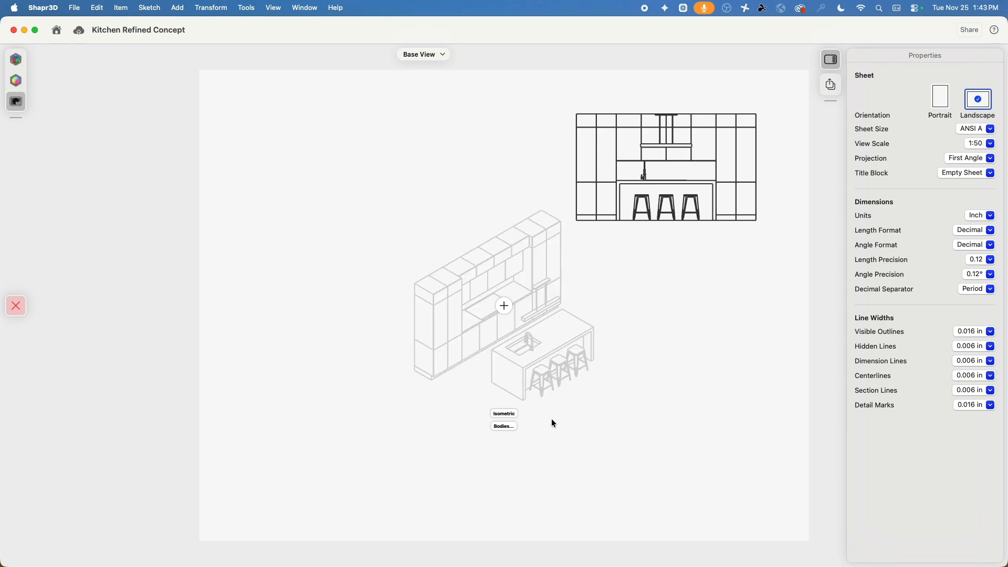
pyautogui.click(503, 304)
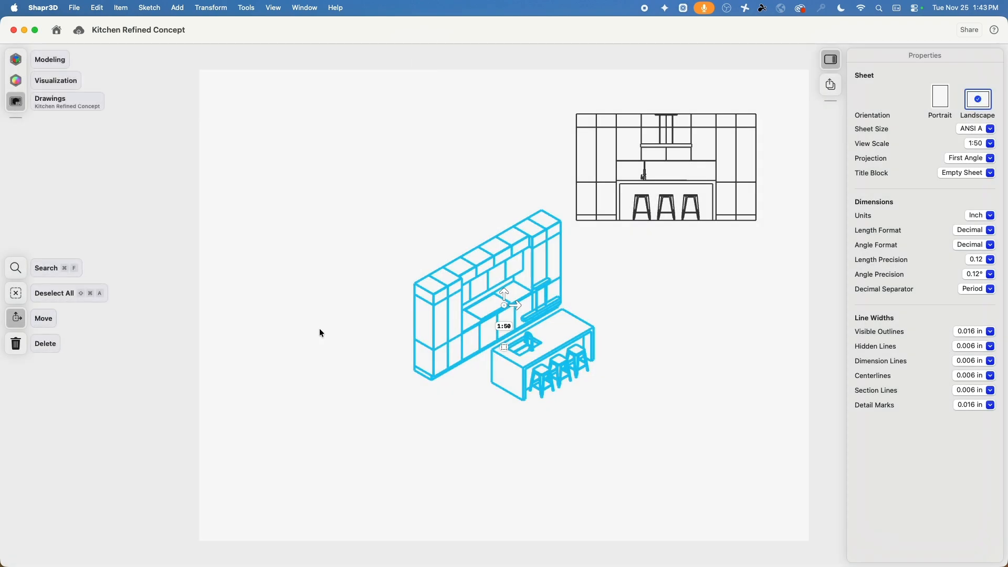
# Try the isometric view below the front elevation and settle it in the lower-left corner of the sheet
pyautogui.click(322, 332)
pyautogui.click(515, 308)
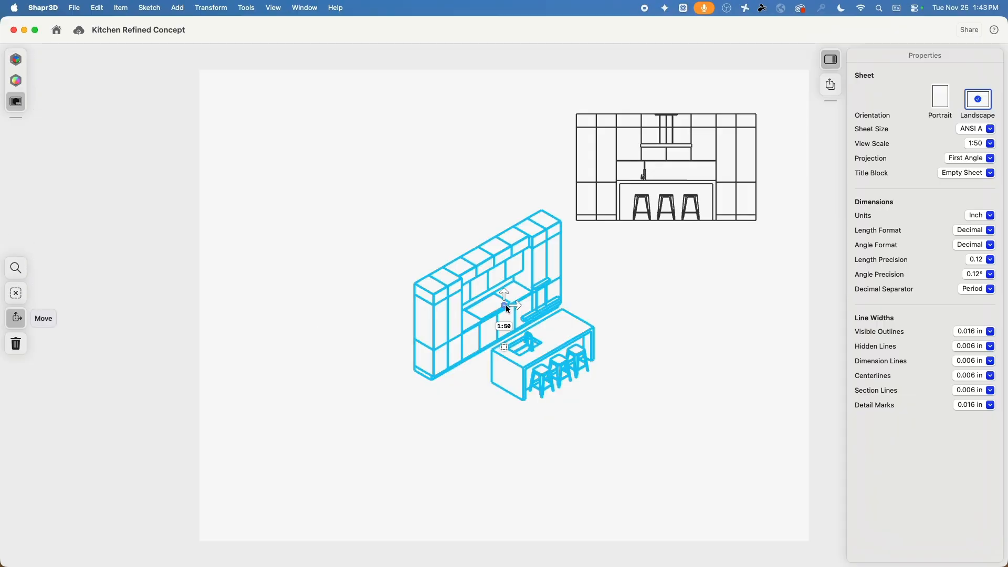
pyautogui.moveTo(508, 305); pyautogui.dragTo(670, 342)
pyautogui.click(738, 260)
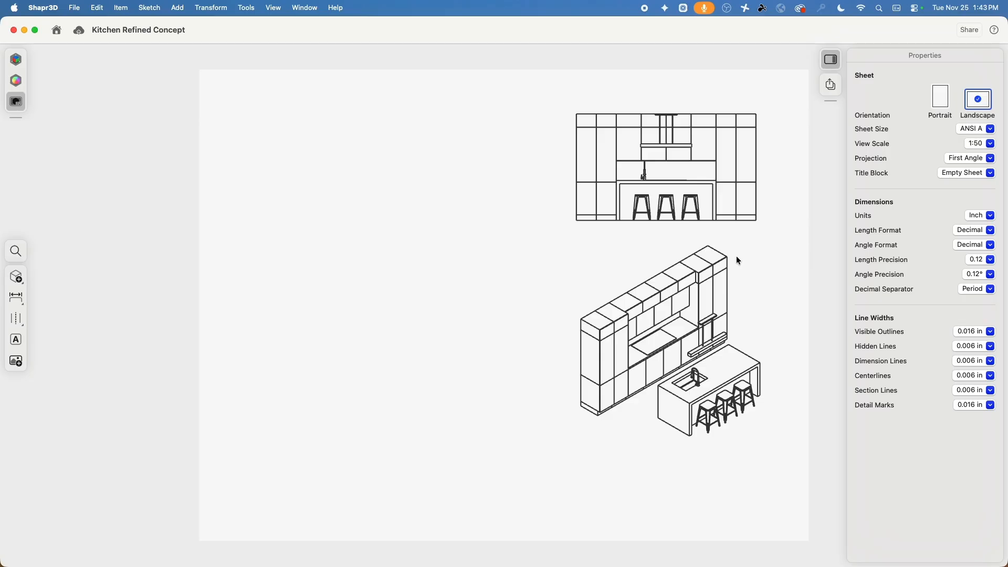
pyautogui.click(668, 293)
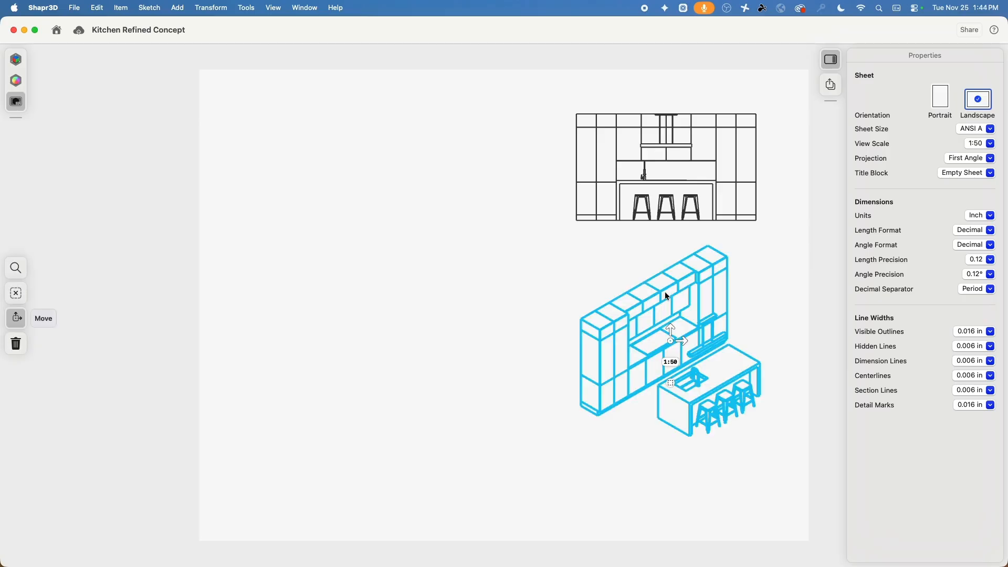
pyautogui.moveTo(675, 341); pyautogui.dragTo(306, 428)
pyautogui.click(499, 320)
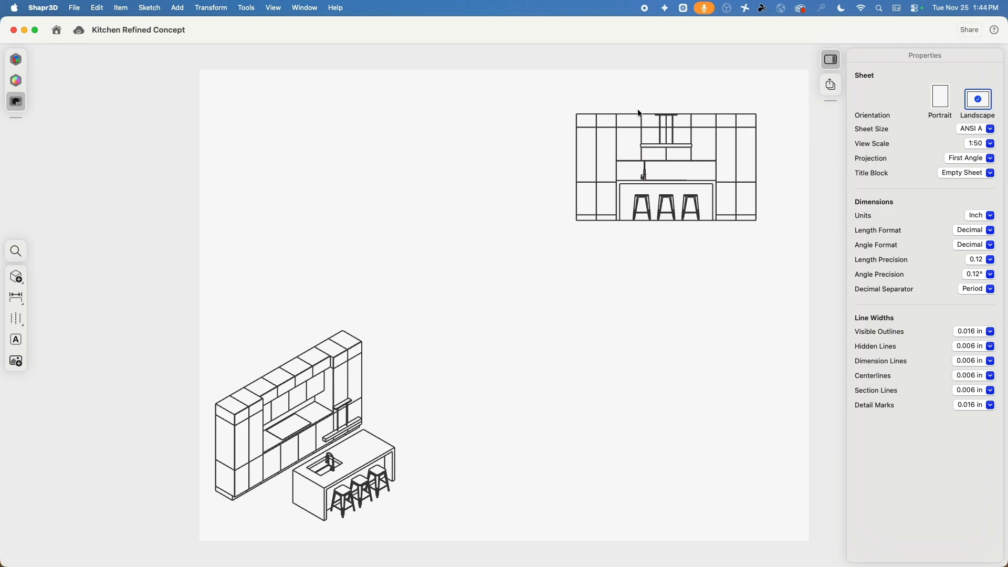
# Create a section view from the front elevation, cutting vertically through the midpoint of the upper cabinet left of the faucet and looking right
pyautogui.click(14, 280)
pyautogui.click(37, 319)
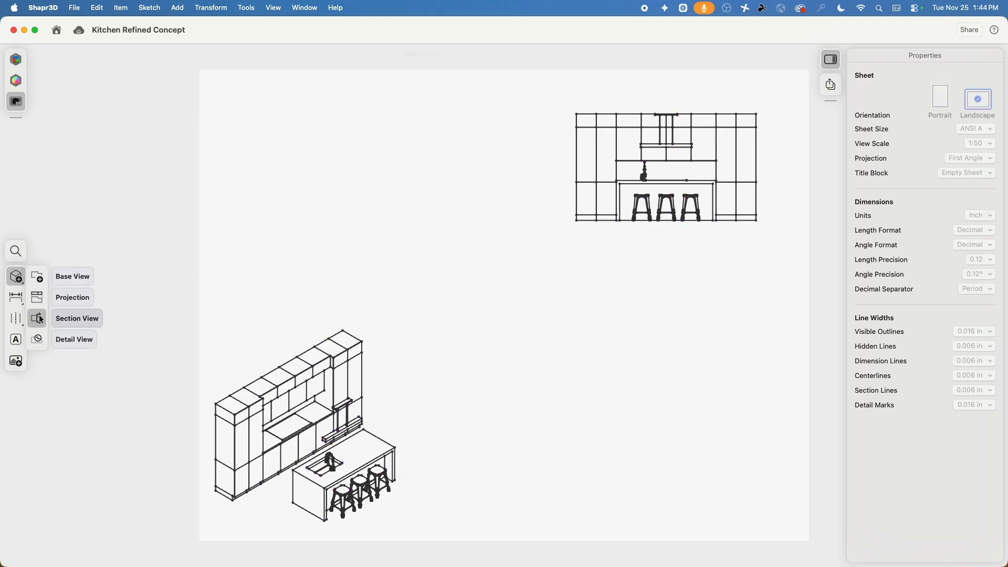
pyautogui.scroll(-5, 642, 115)
pyautogui.scroll(10, 635, 128)
pyautogui.moveTo(673, 194)
pyautogui.mouseDown(button='middle')
pyautogui.moveTo(526, 121)
pyautogui.moveTo(487, 175)
pyautogui.mouseUp(button='middle')
pyautogui.scroll(3, 488, 175)
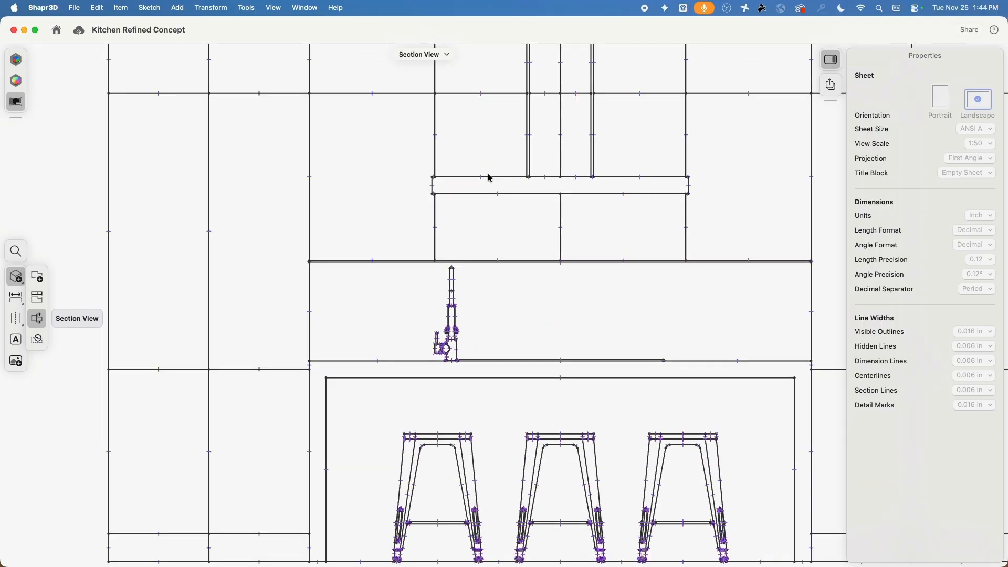
pyautogui.scroll(-3, 487, 175)
pyautogui.scroll(-2, 487, 178)
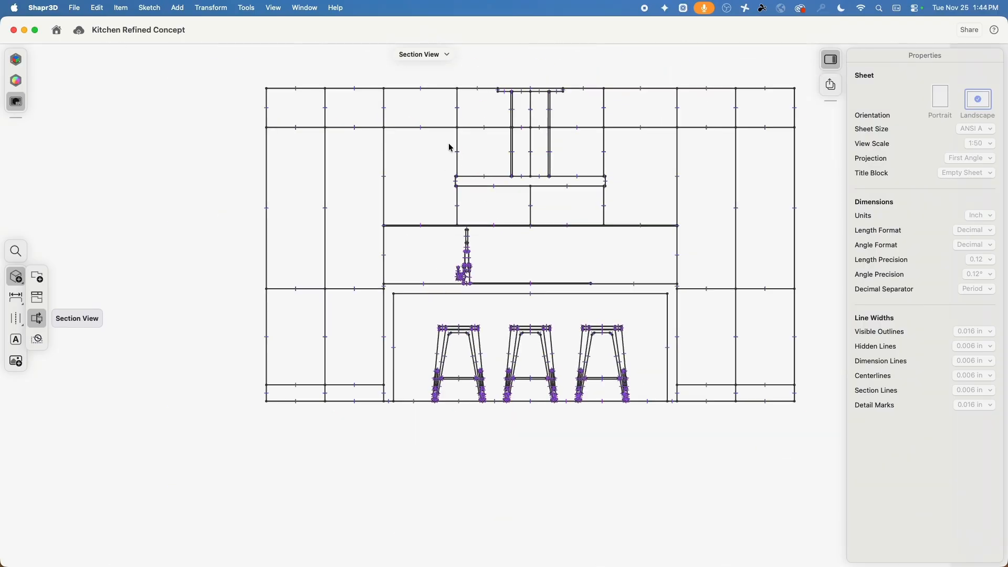
pyautogui.click(421, 89)
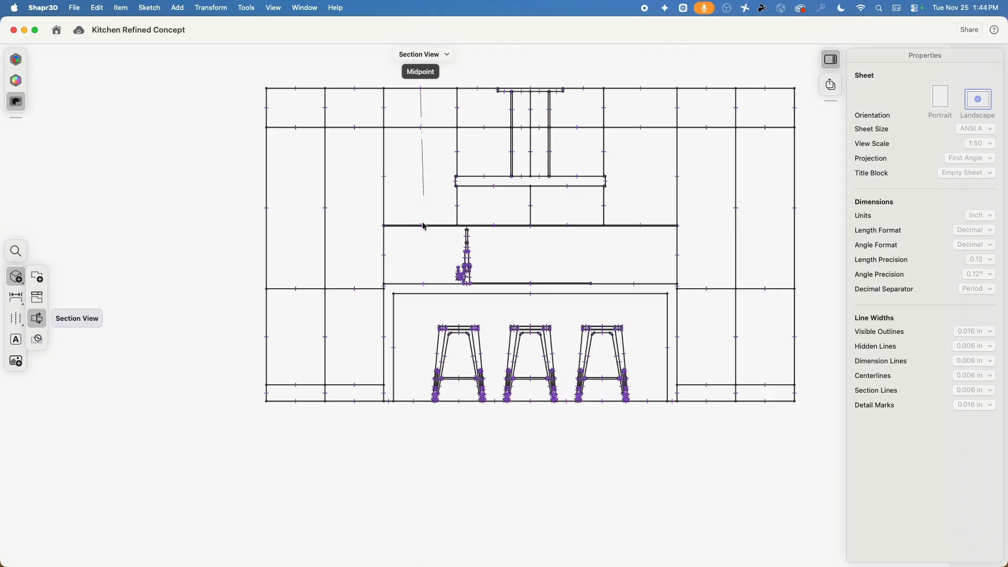
pyautogui.click(422, 404)
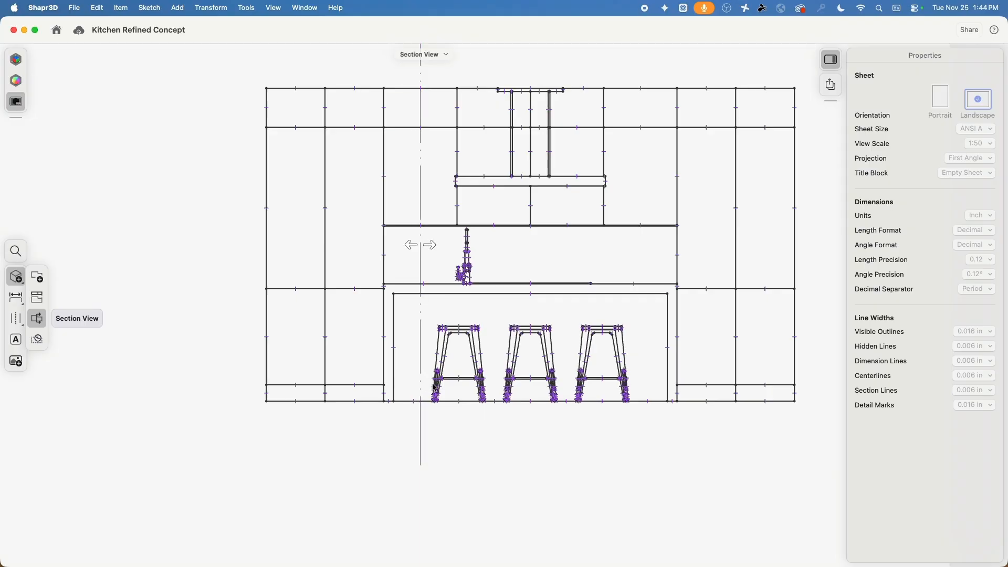
pyautogui.click(434, 246)
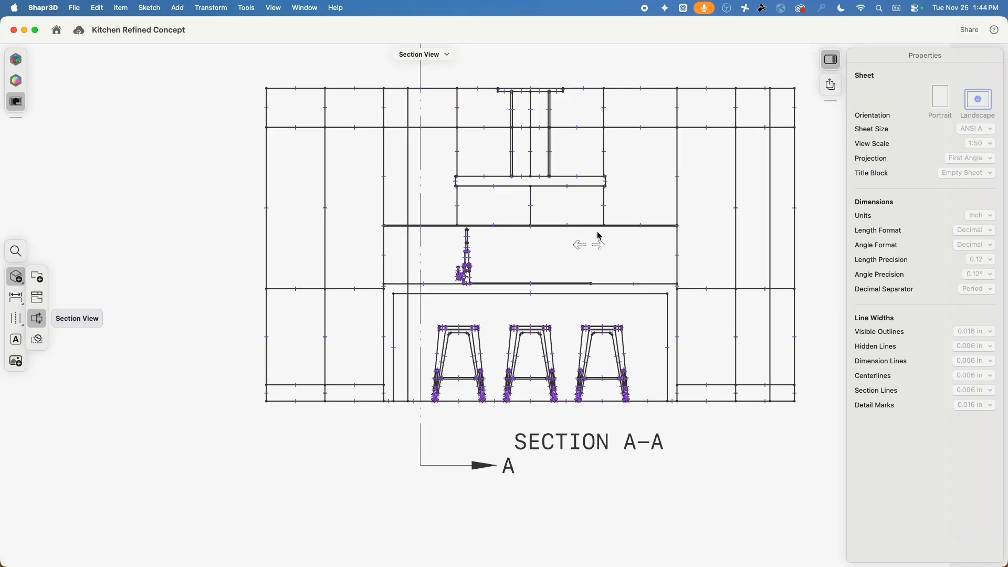
pyautogui.click(628, 240)
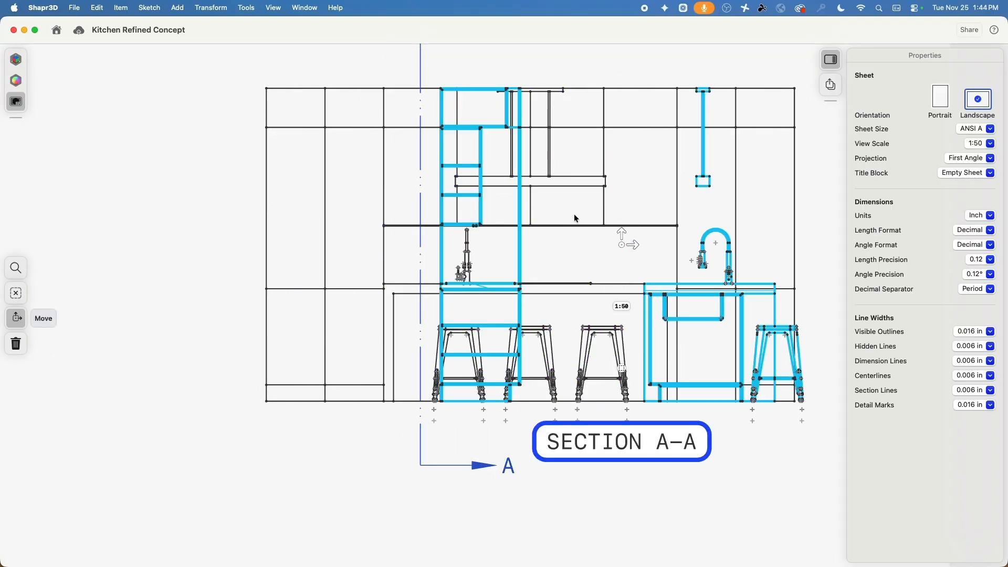
# Move the section view off the front elevation into the empty space on its left, keeping the two views level
pyautogui.scroll(5, 606, 218)
pyautogui.scroll(-5, 608, 220)
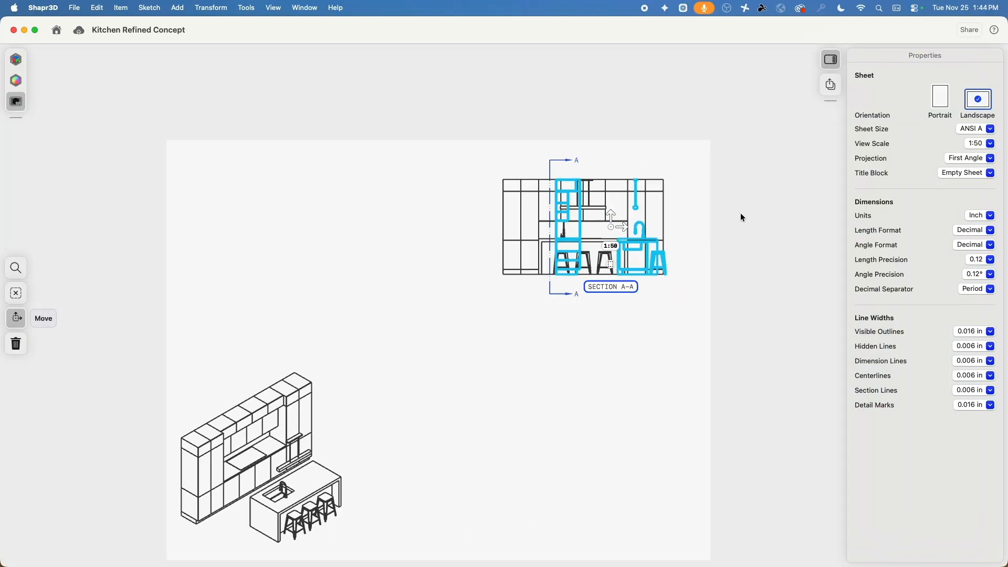
pyautogui.moveTo(630, 229); pyautogui.dragTo(390, 260)
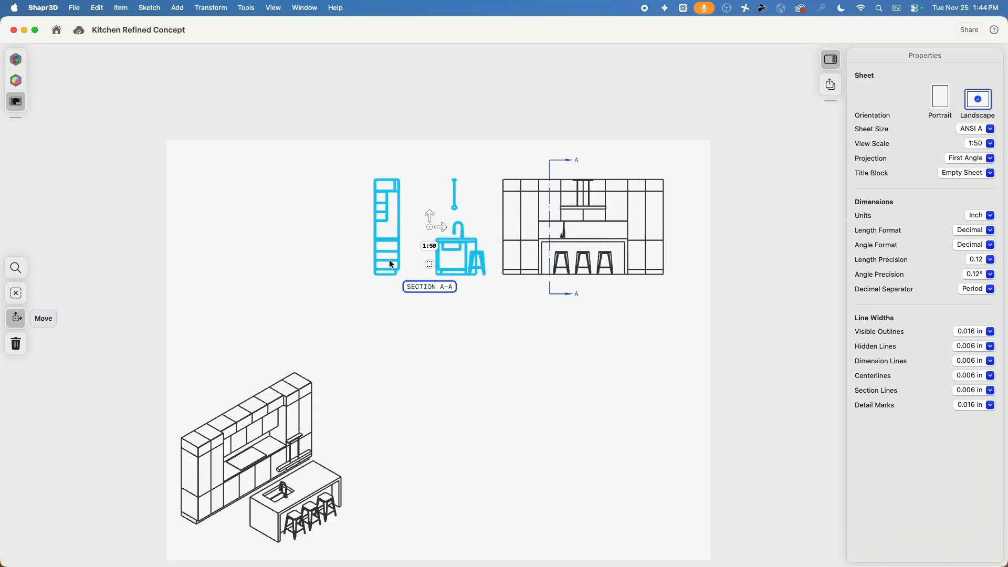
pyautogui.click(321, 260)
# Examine the section view's cabinet, island, sink and stool details and its cutting line on the front elevation
pyautogui.scroll(5, 477, 242)
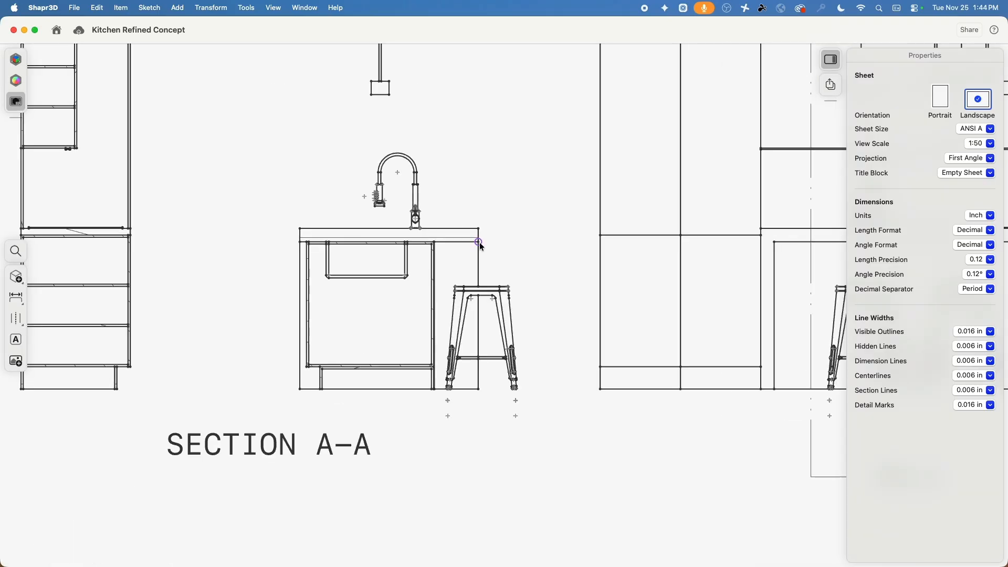
pyautogui.scroll(-4, 477, 180)
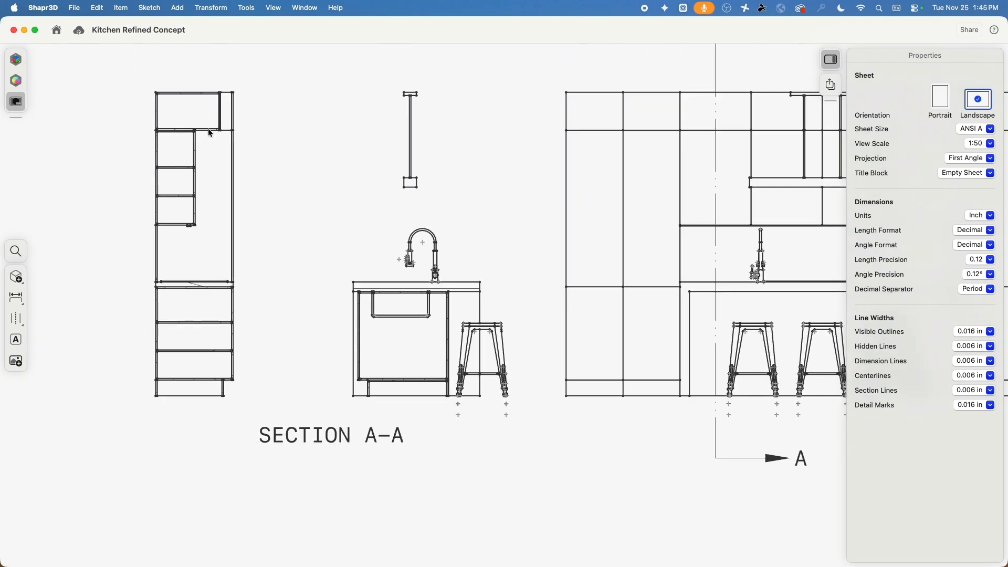
pyautogui.scroll(-2, 407, 324)
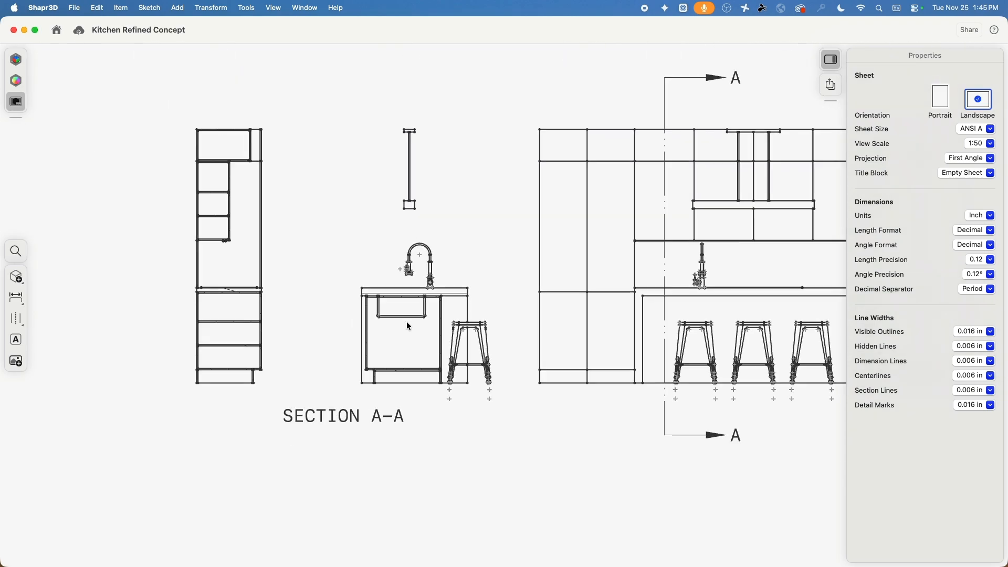
pyautogui.scroll(6, 407, 324)
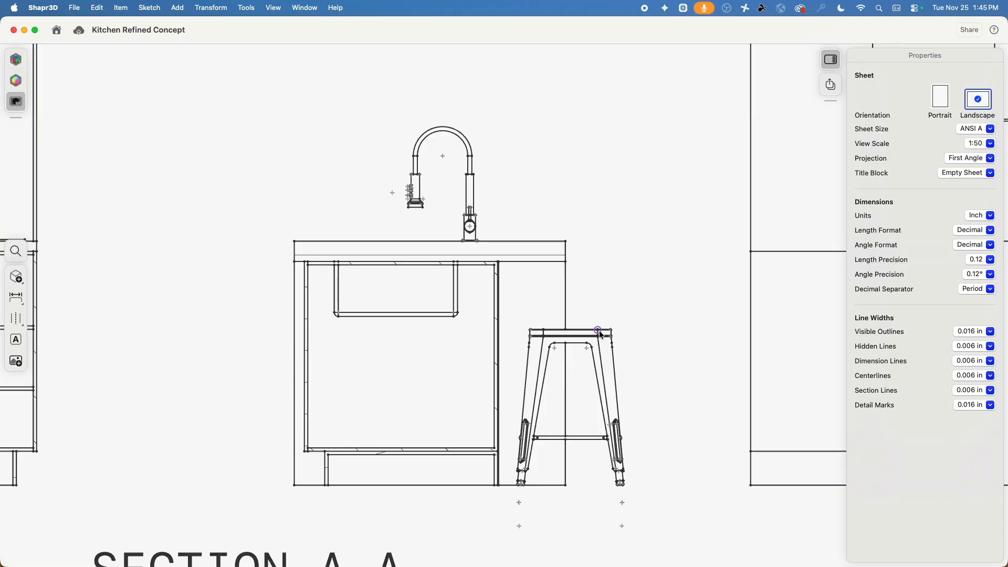
pyautogui.scroll(-10, 603, 342)
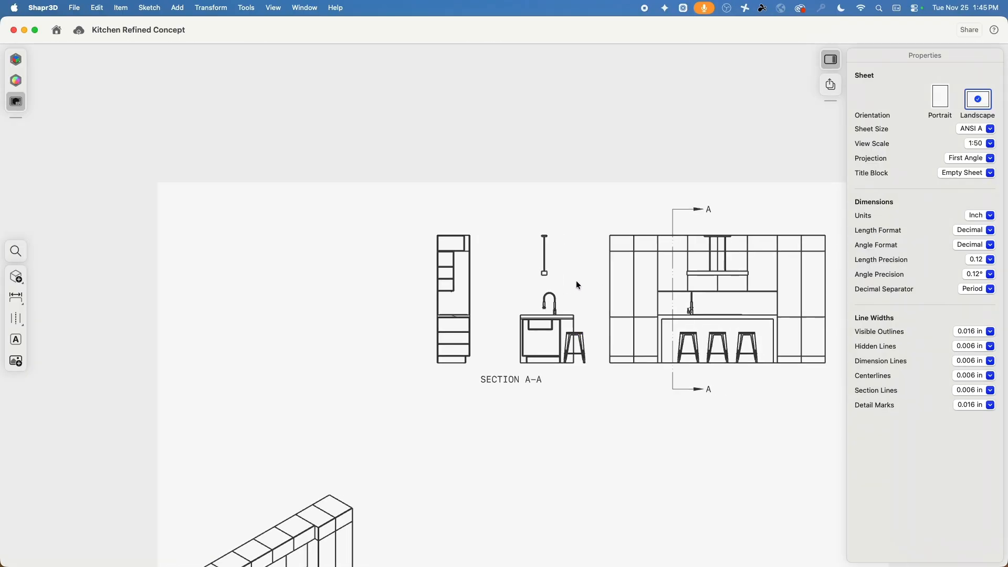
pyautogui.scroll(5, 513, 270)
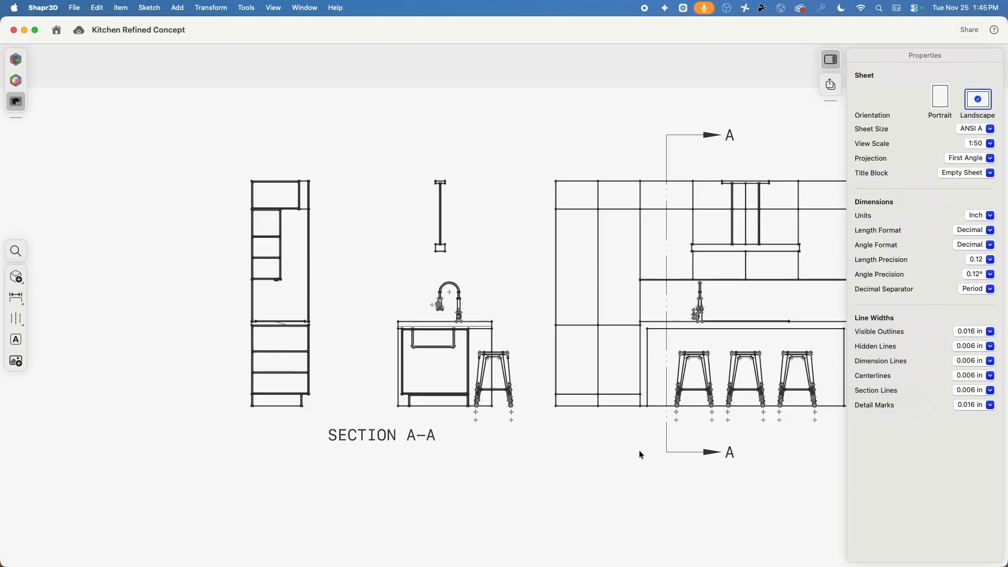
pyautogui.moveTo(613, 446); pyautogui.dragTo(454, 420, button='middle')
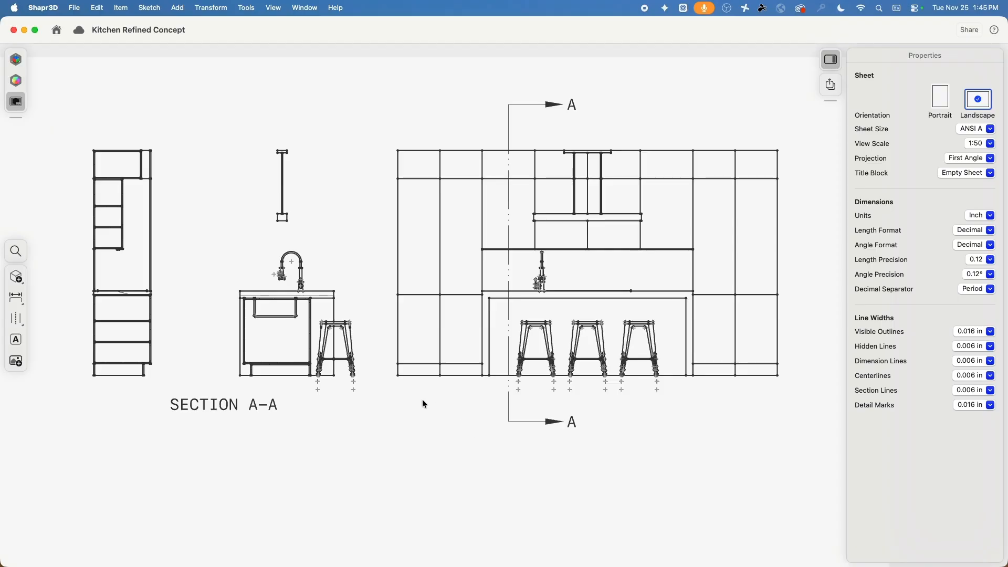
pyautogui.scroll(5, 411, 395)
pyautogui.scroll(-10, 411, 395)
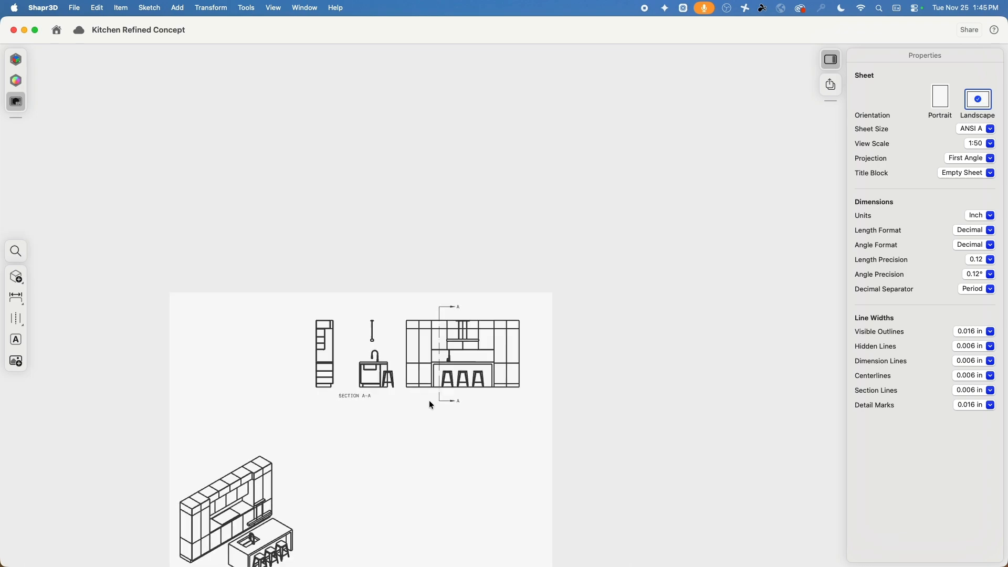
# Move the isometric view straight up to the upper-left area of the sheet, beside the section view
pyautogui.moveTo(430, 400); pyautogui.dragTo(442, 294, button='middle')
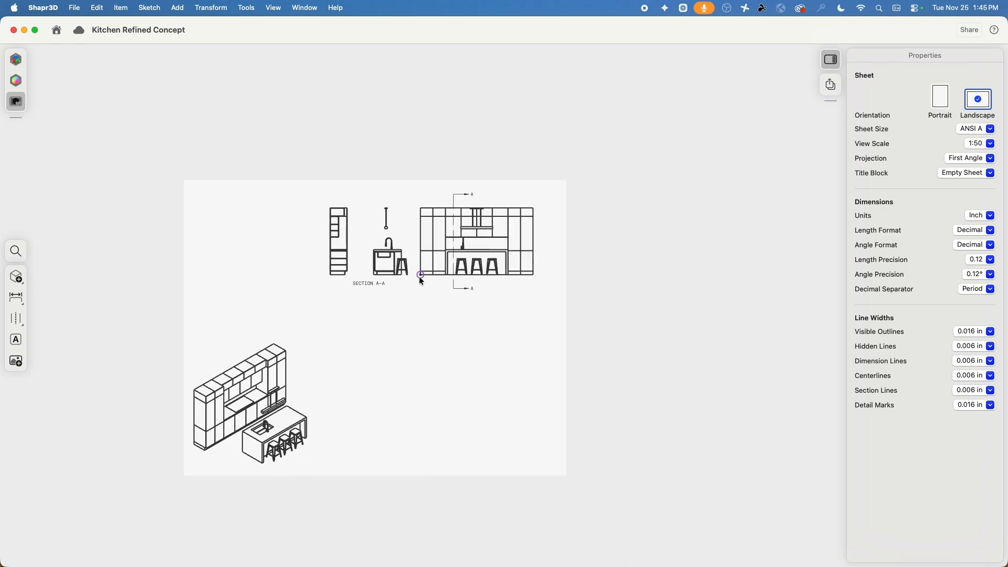
pyautogui.click(265, 362)
pyautogui.moveTo(255, 402); pyautogui.dragTo(256, 256)
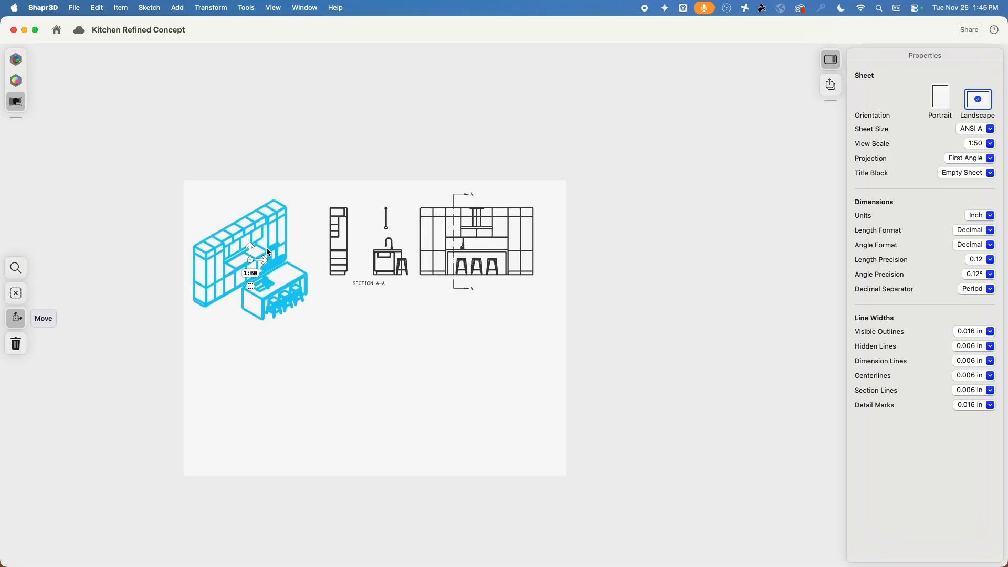
pyautogui.click(331, 377)
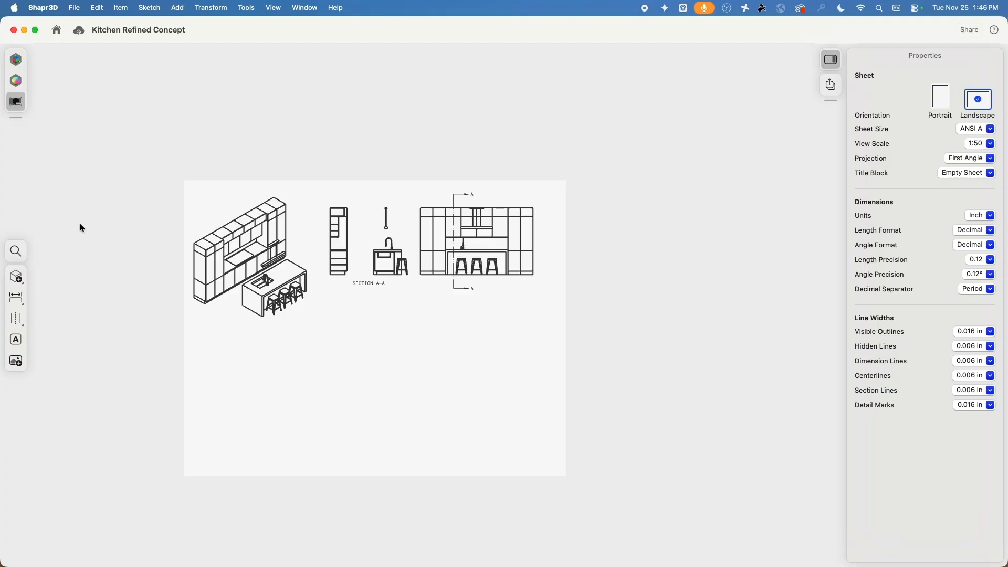
# Add a Top base view of the kitchen at the centre of the sheet
pyautogui.click(18, 280)
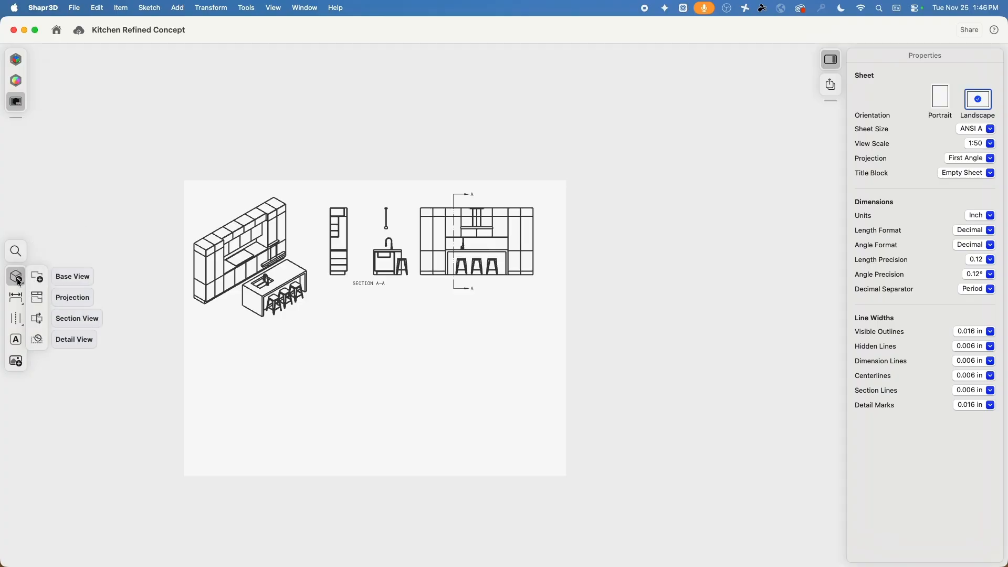
pyautogui.click(34, 278)
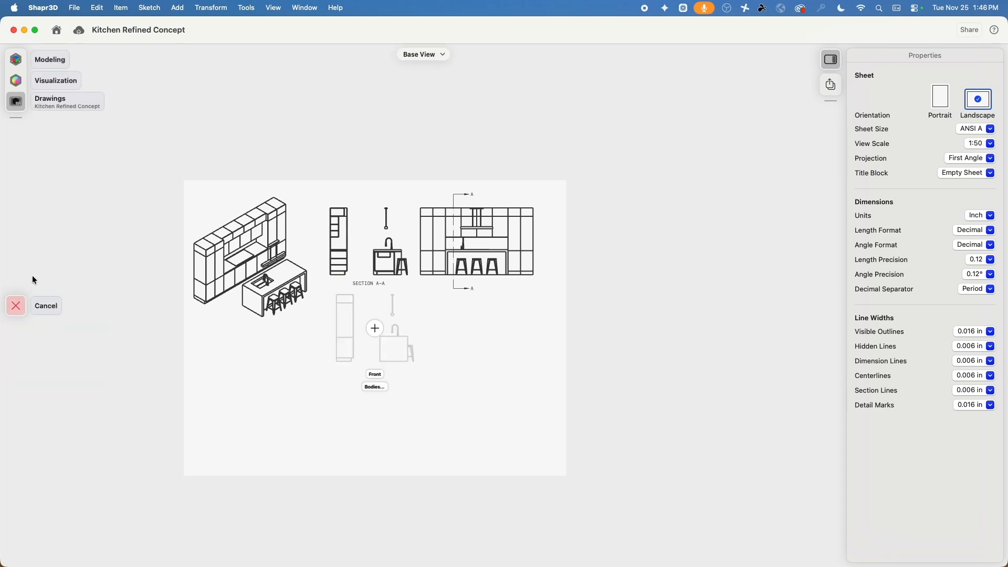
pyautogui.click(375, 374)
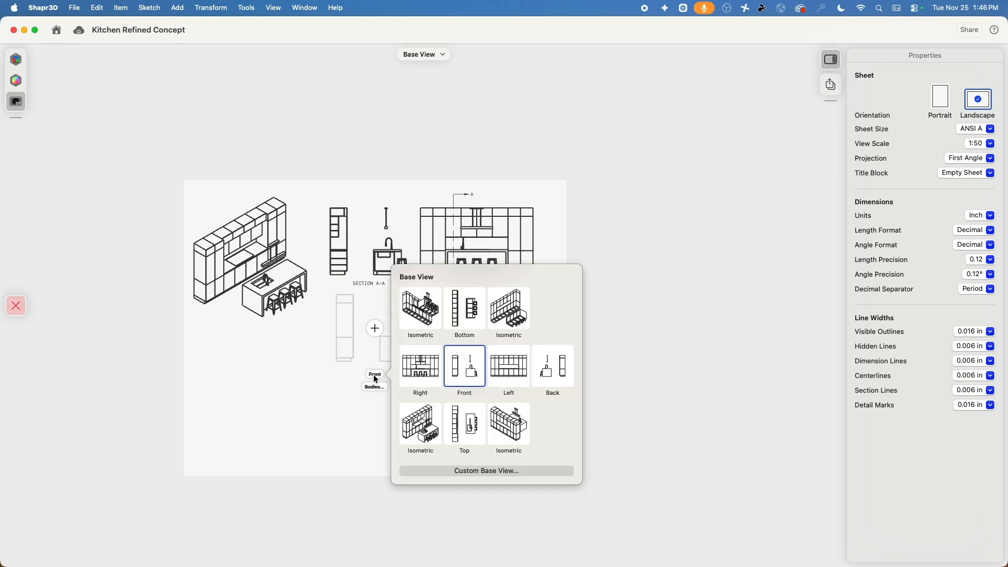
pyautogui.click(472, 427)
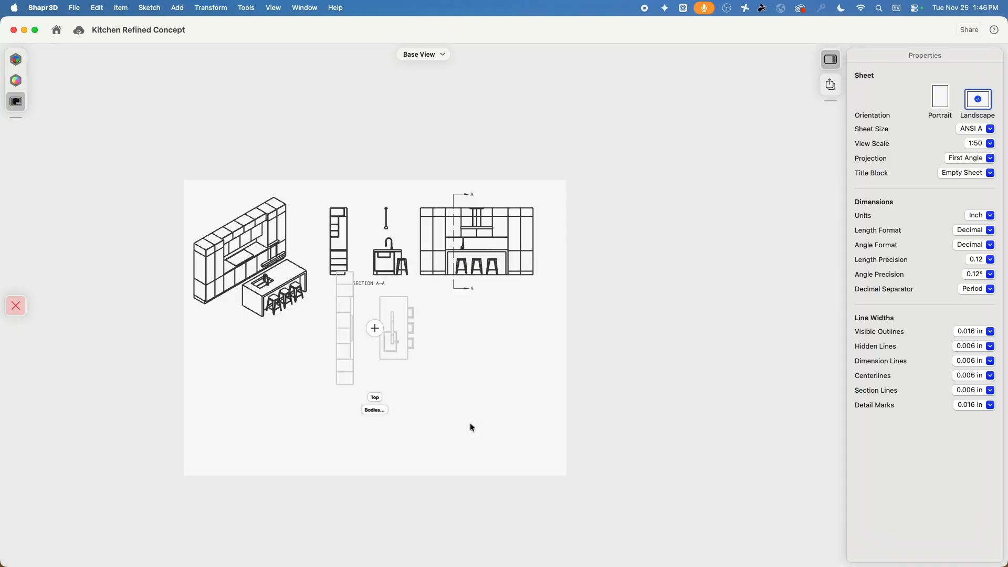
pyautogui.click(381, 339)
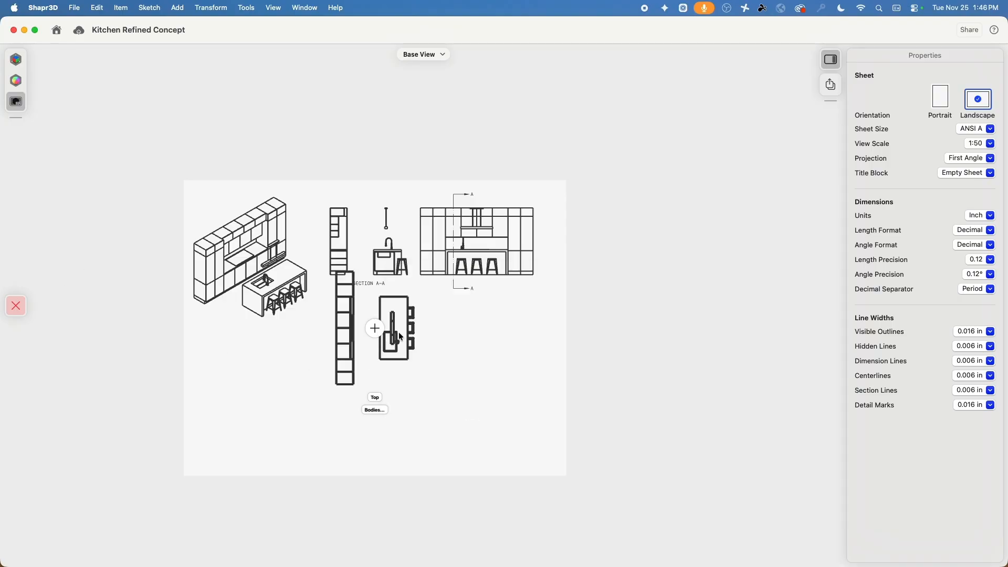
# Finish placing the top view and move it to the lower-left area of the sheet, below the isometric view
pyautogui.click(24, 311)
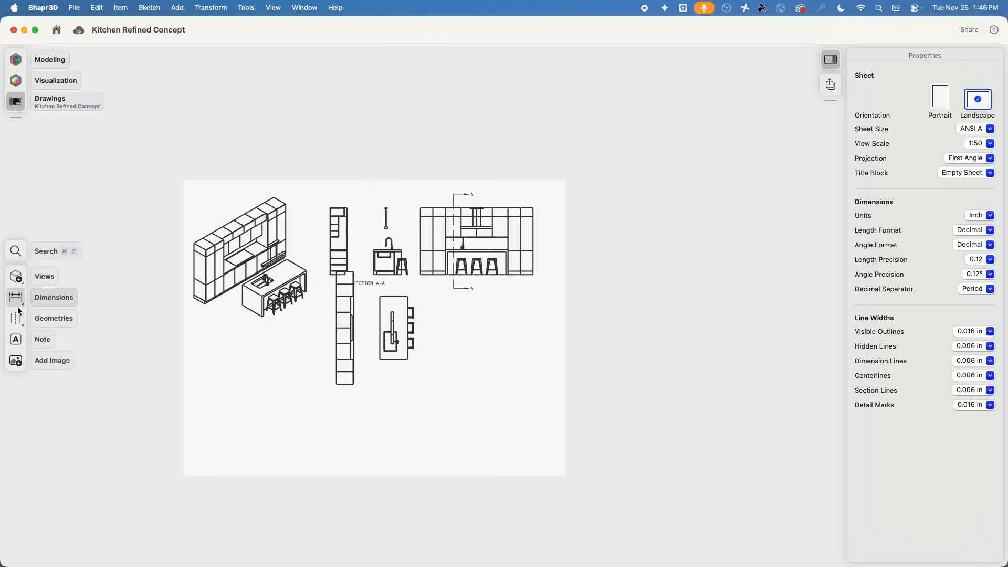
pyautogui.click(379, 313)
pyautogui.click(380, 316)
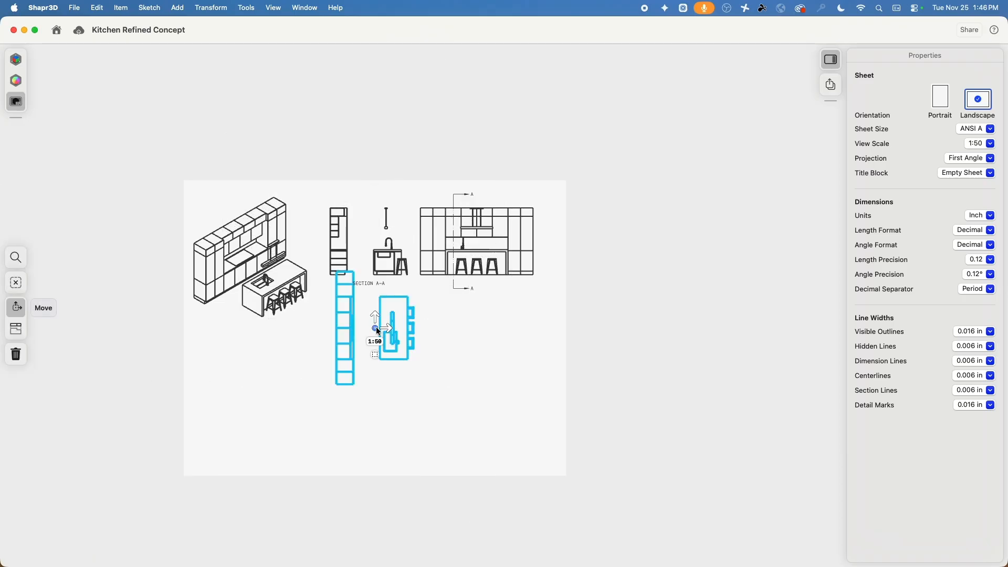
pyautogui.moveTo(376, 327); pyautogui.dragTo(242, 395)
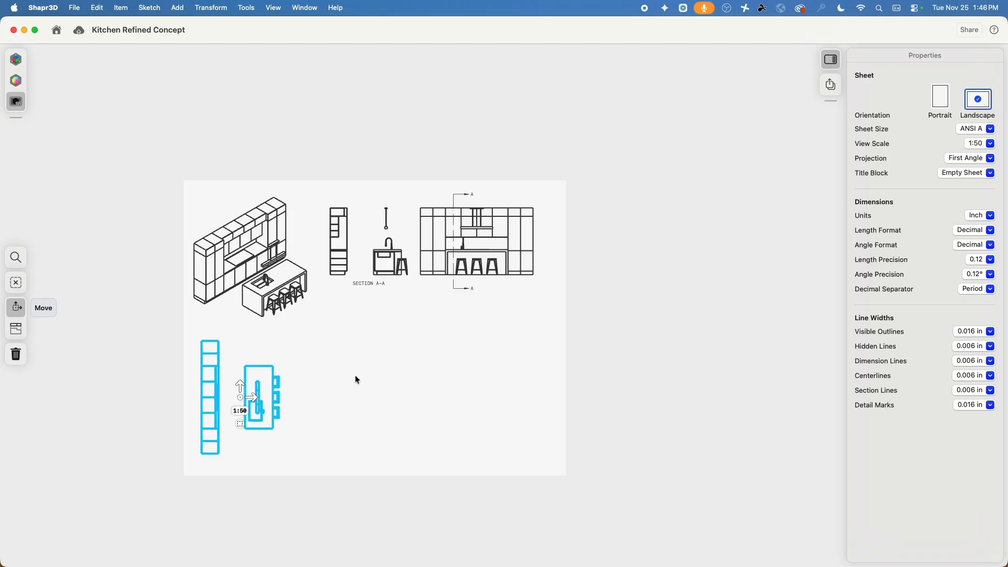
pyautogui.press('Escape')
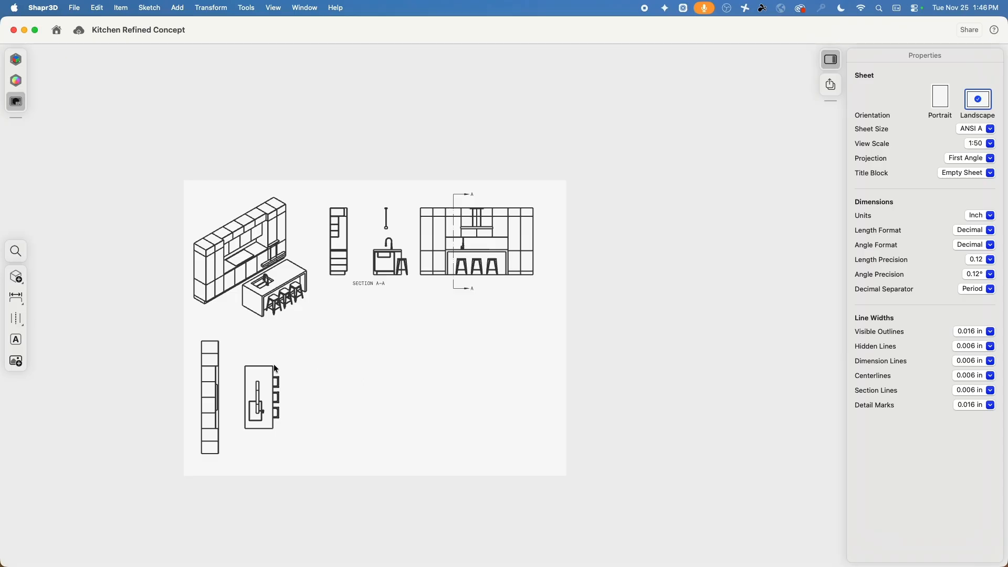
# Start another base view and, while choosing its bodies, hide the island, cabinet, backsplash, faucet, Light 1, bar stools and LED light strip
pyautogui.click(21, 282)
pyautogui.click(34, 276)
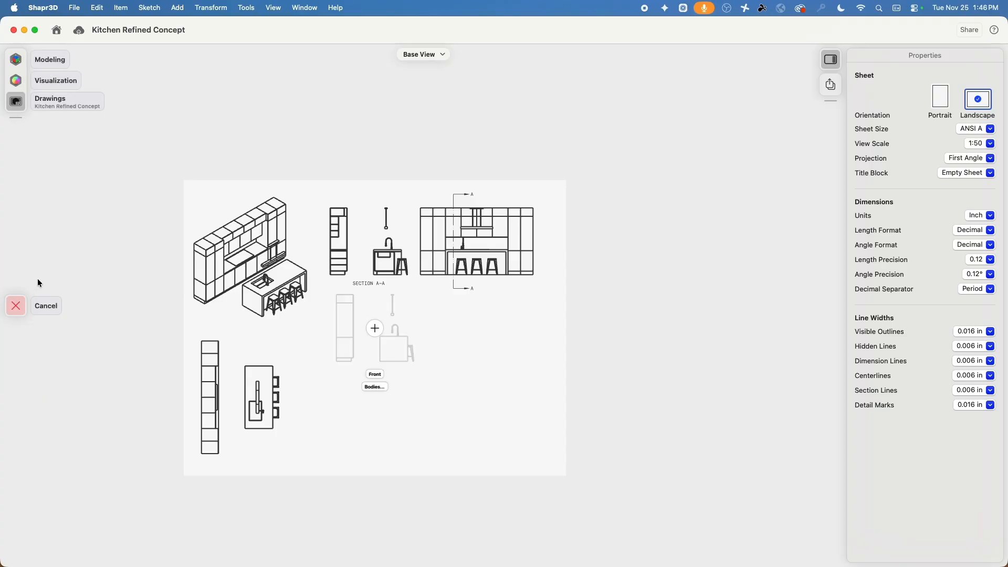
pyautogui.click(376, 387)
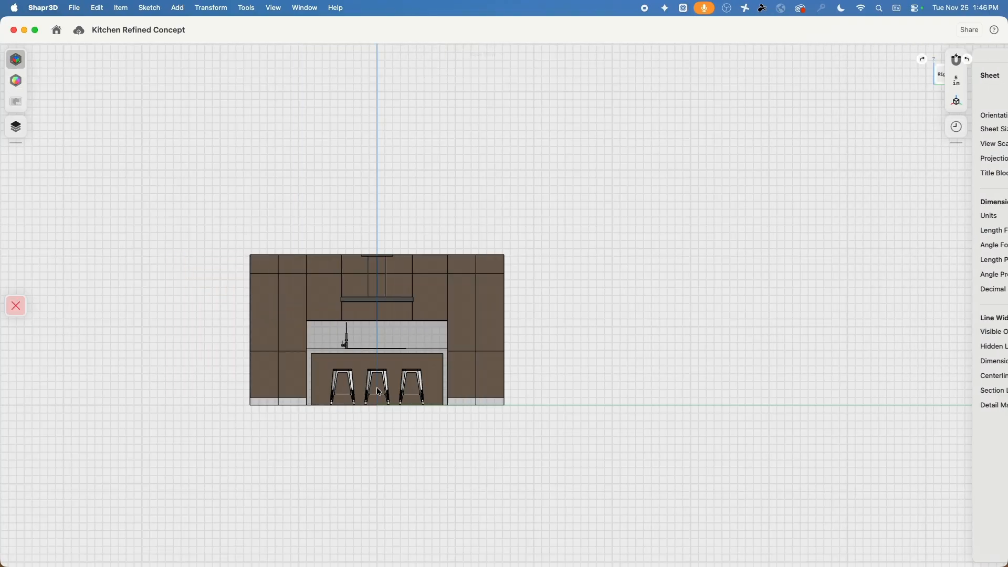
pyautogui.click(16, 126)
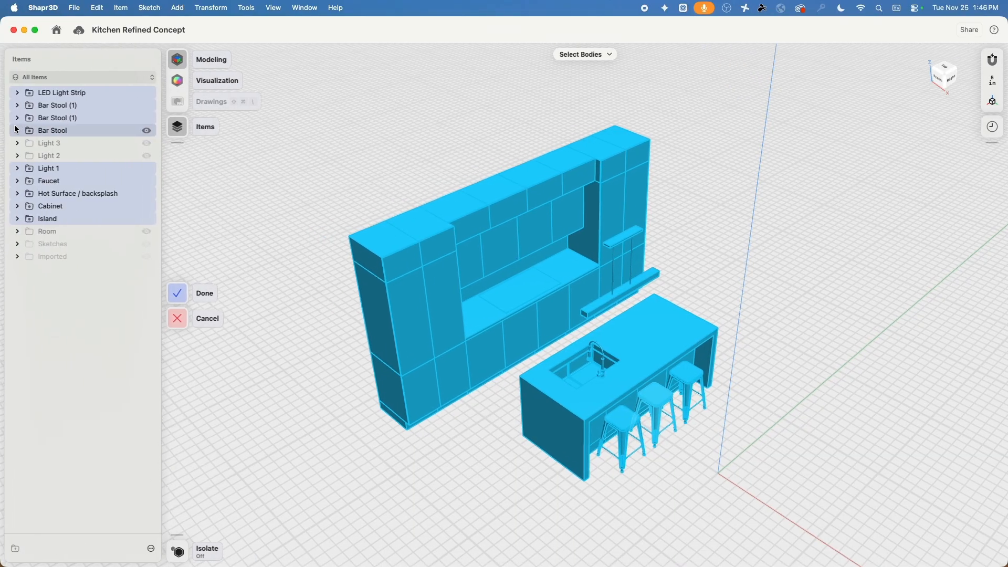
pyautogui.click(147, 219)
pyautogui.click(147, 207)
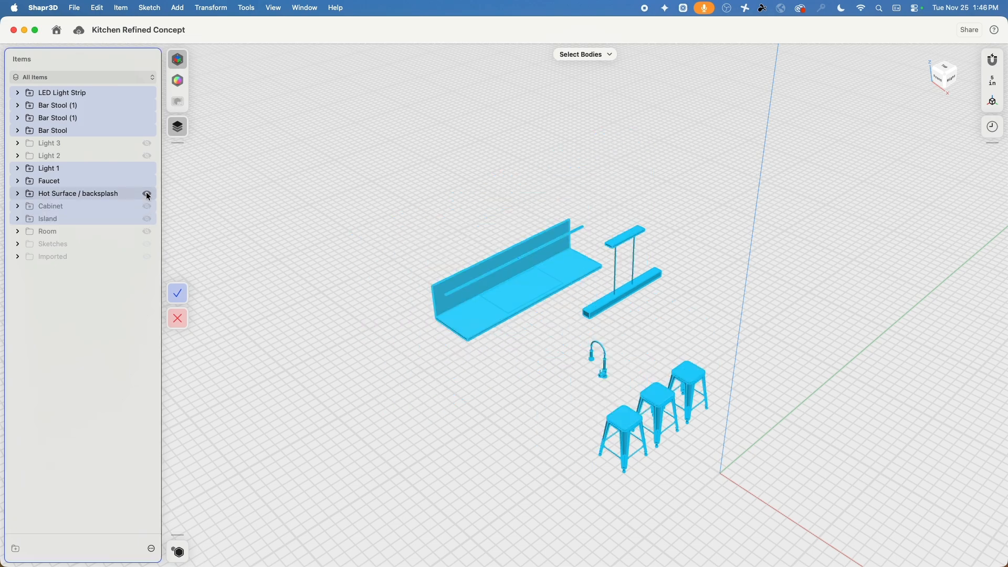
pyautogui.click(147, 194)
pyautogui.click(147, 181)
pyautogui.click(147, 168)
pyautogui.click(147, 131)
pyautogui.click(147, 119)
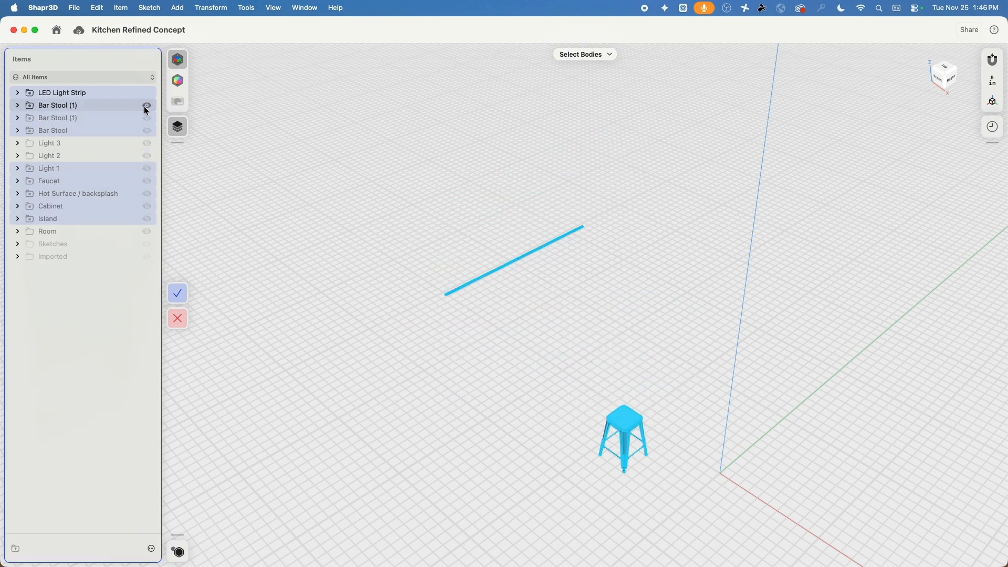
pyautogui.click(148, 105)
pyautogui.click(148, 93)
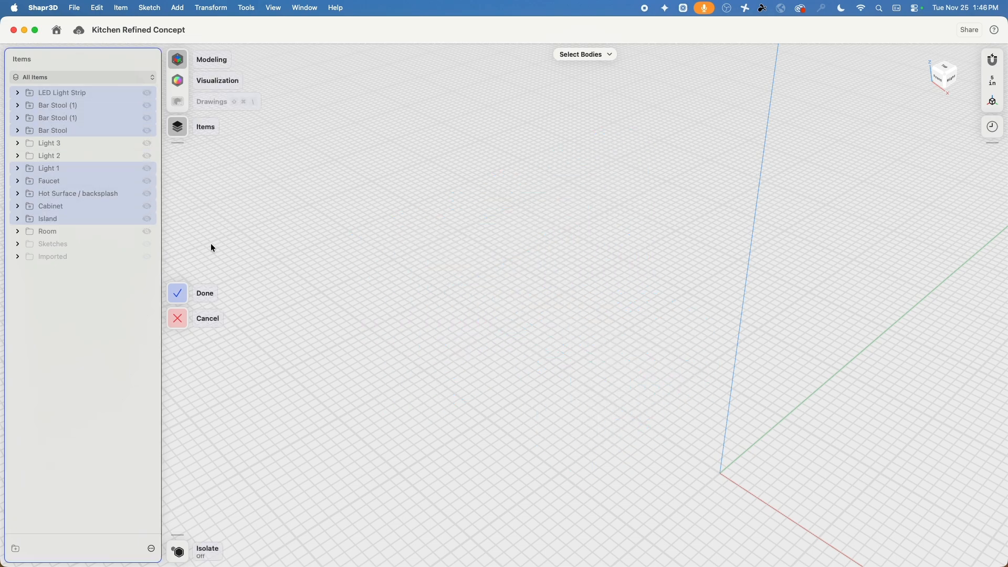
# Show the Room folder and use only its bodies for the new base view
pyautogui.click(148, 233)
pyautogui.moveTo(269, 303); pyautogui.dragTo(245, 306, button='right')
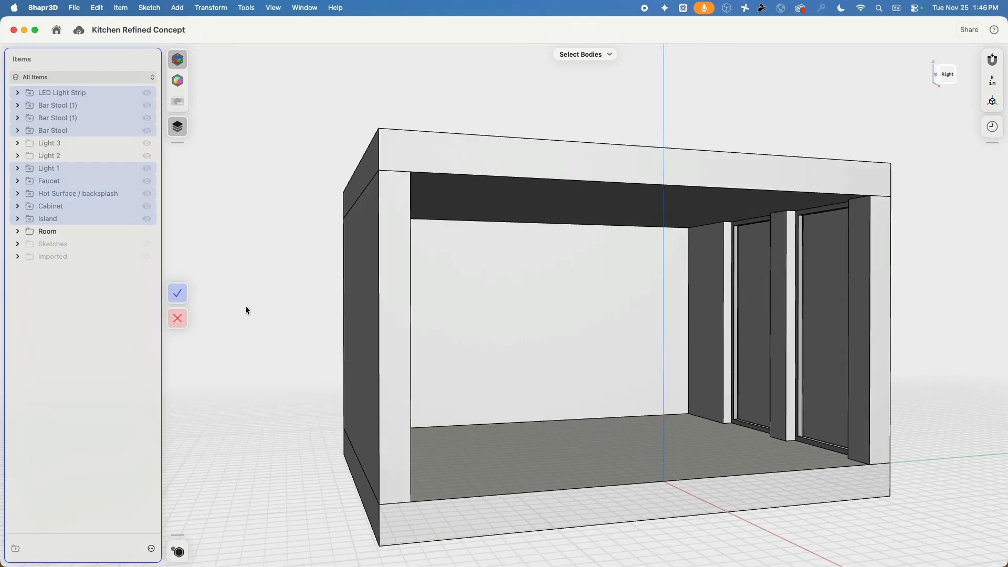
pyautogui.click(76, 231)
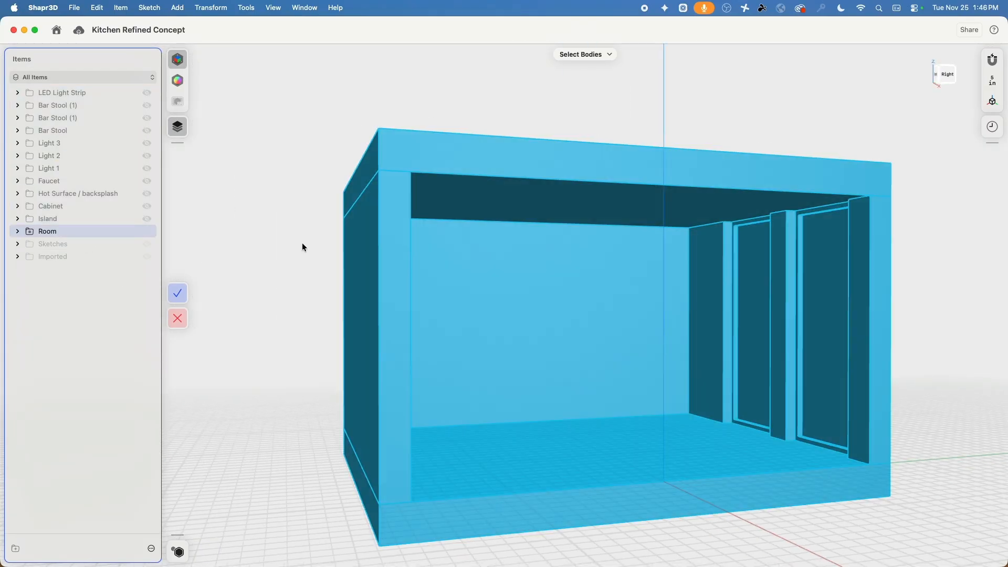
pyautogui.click(178, 295)
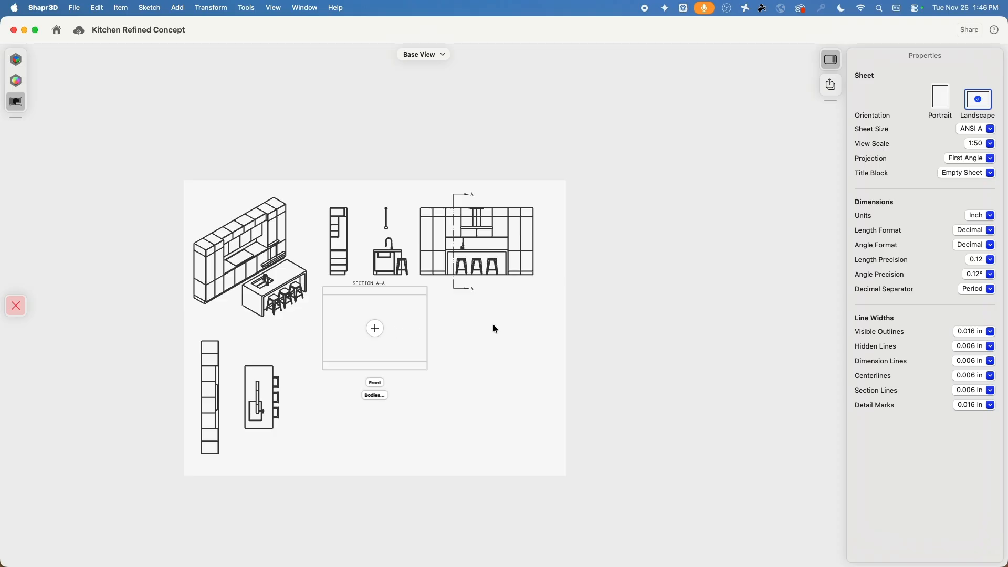
# Place the room's Front view without projections and move it to the lower edge of the sheet, right of centre
pyautogui.click(377, 329)
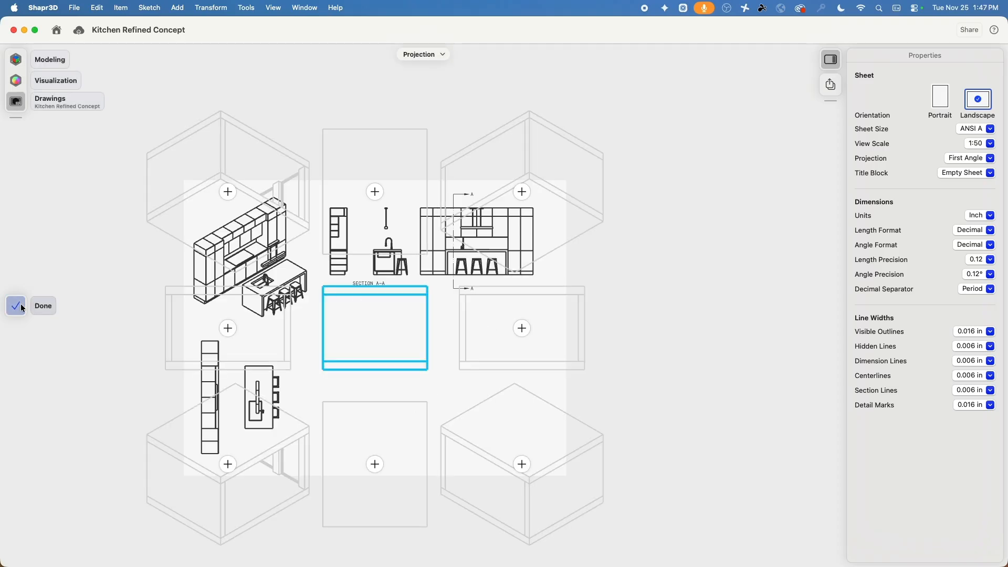
pyautogui.click(472, 314)
pyautogui.click(425, 314)
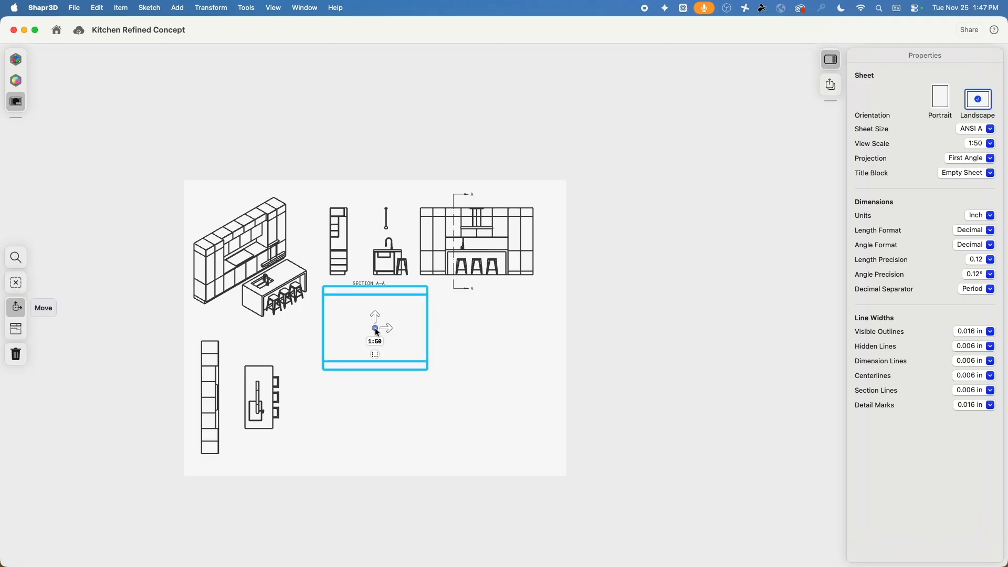
pyautogui.moveTo(375, 328); pyautogui.dragTo(444, 459)
pyautogui.moveTo(468, 464); pyautogui.dragTo(472, 377, button='middle')
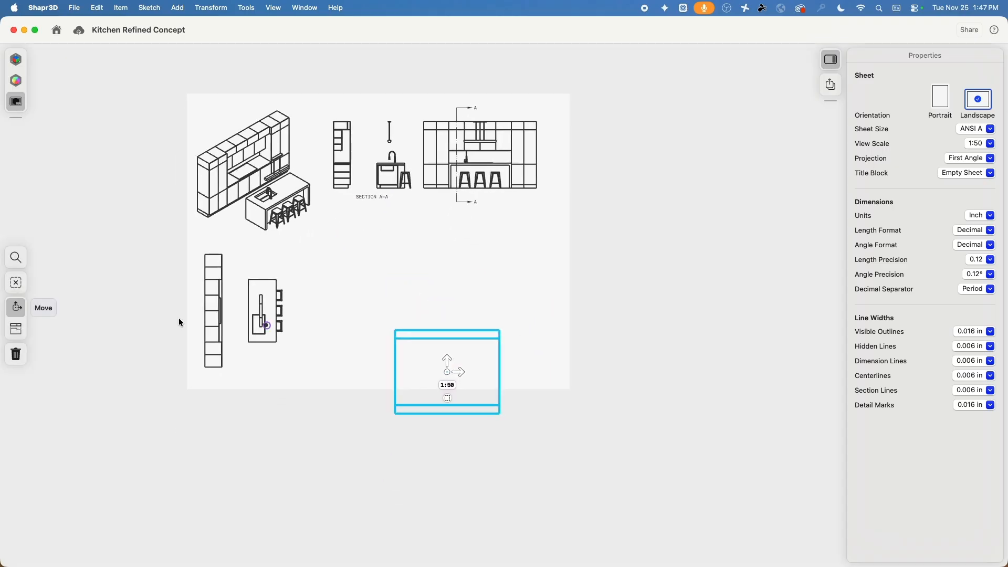
pyautogui.click(118, 425)
# Cut the room's front view horizontally through its mid-height and place the resulting section view directly below it
pyautogui.click(16, 277)
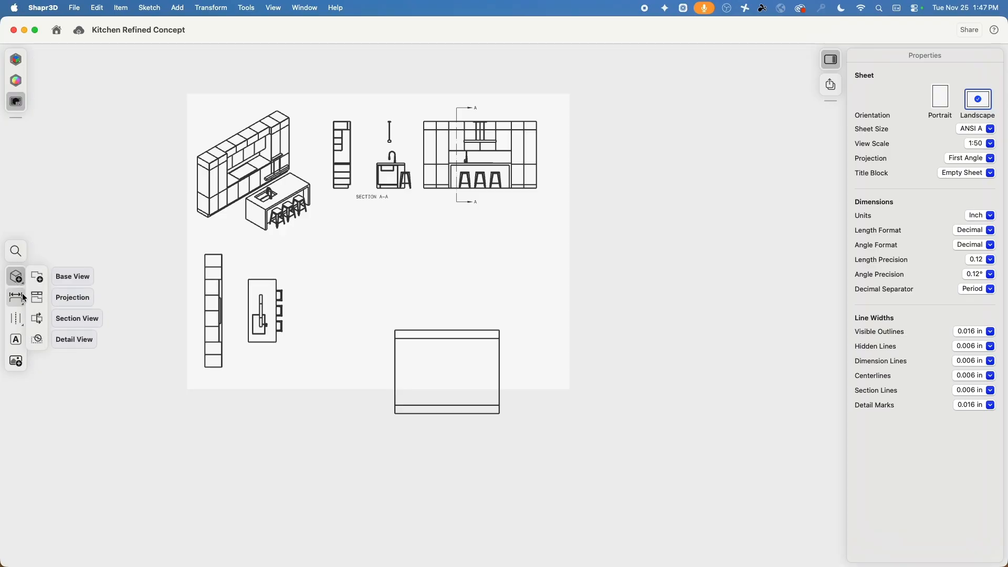
pyautogui.click(37, 319)
pyautogui.click(395, 371)
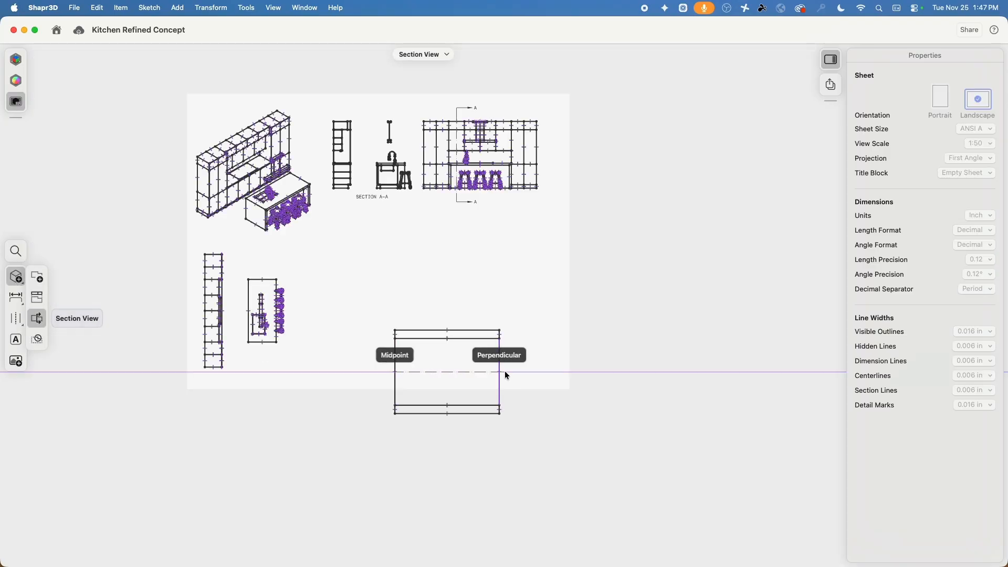
pyautogui.click(500, 372)
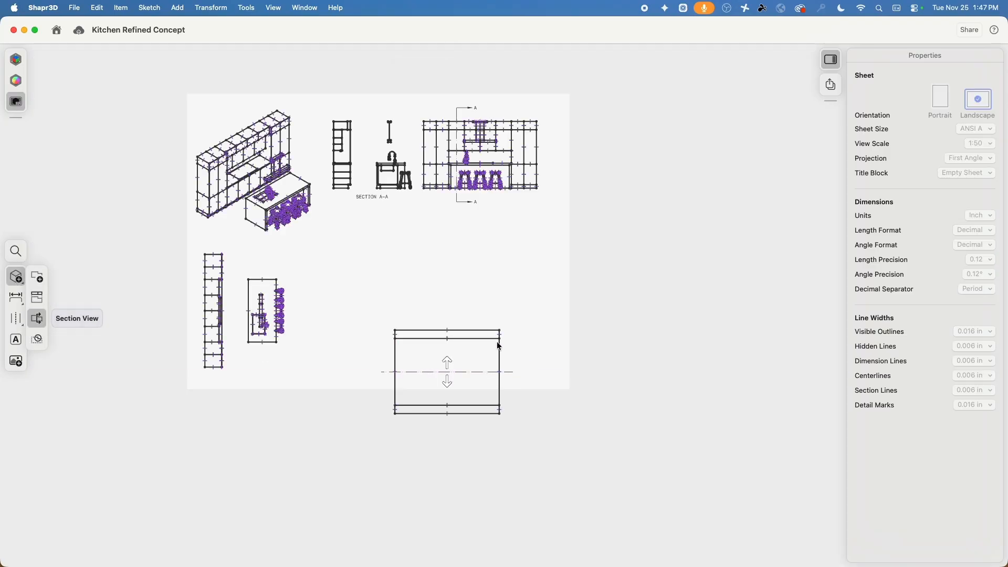
pyautogui.click(448, 383)
pyautogui.click(448, 495)
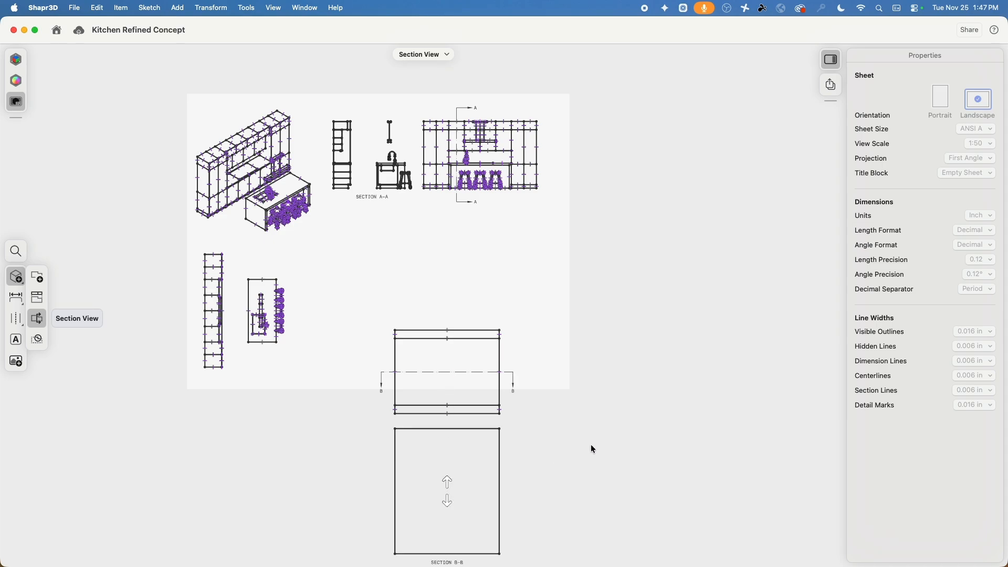
# Move the room's plan section into the lower-right area of the sheet and its parent front view below the sheet
pyautogui.moveTo(563, 408); pyautogui.dragTo(537, 340, button='middle')
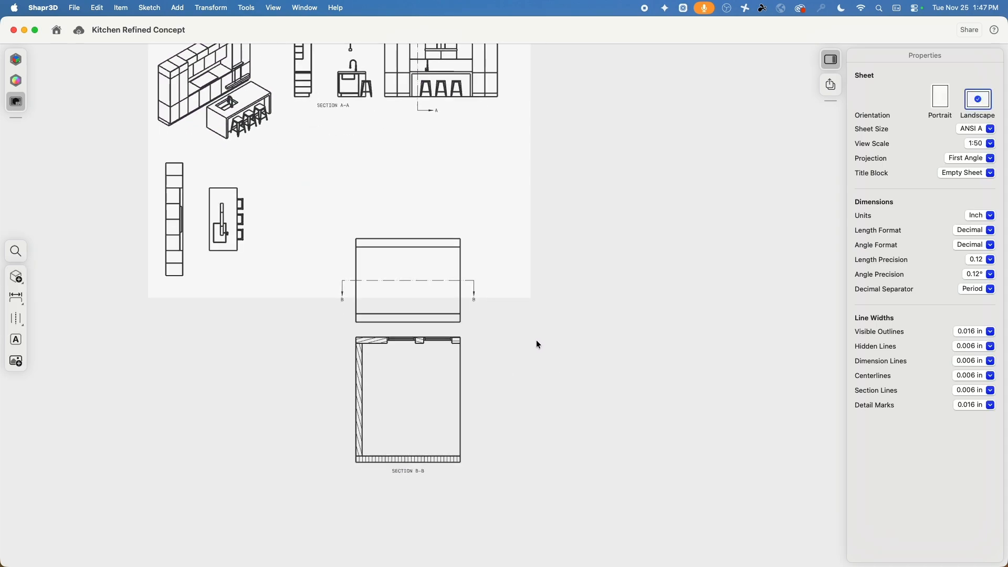
pyautogui.doubleClick(460, 358)
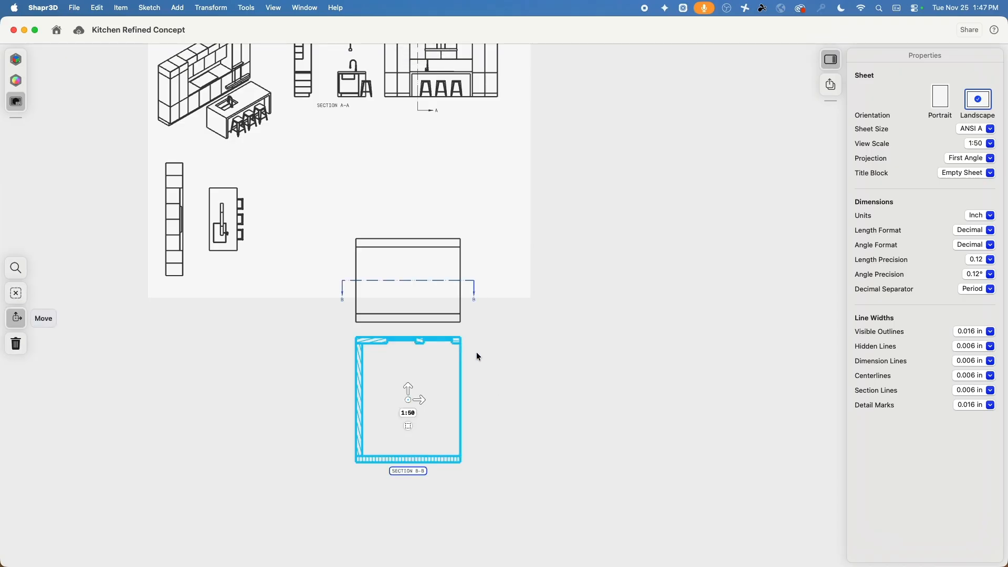
pyautogui.moveTo(415, 373); pyautogui.dragTo(411, 443, button='middle')
pyautogui.moveTo(413, 447); pyautogui.dragTo(428, 229)
pyautogui.doubleClick(446, 309)
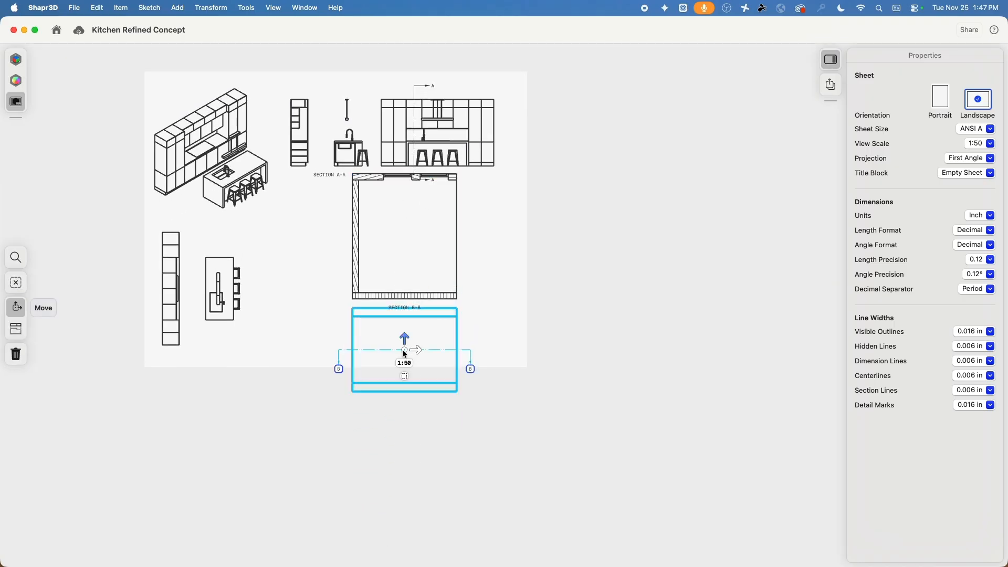
pyautogui.moveTo(405, 347); pyautogui.dragTo(404, 451)
pyautogui.doubleClick(428, 297)
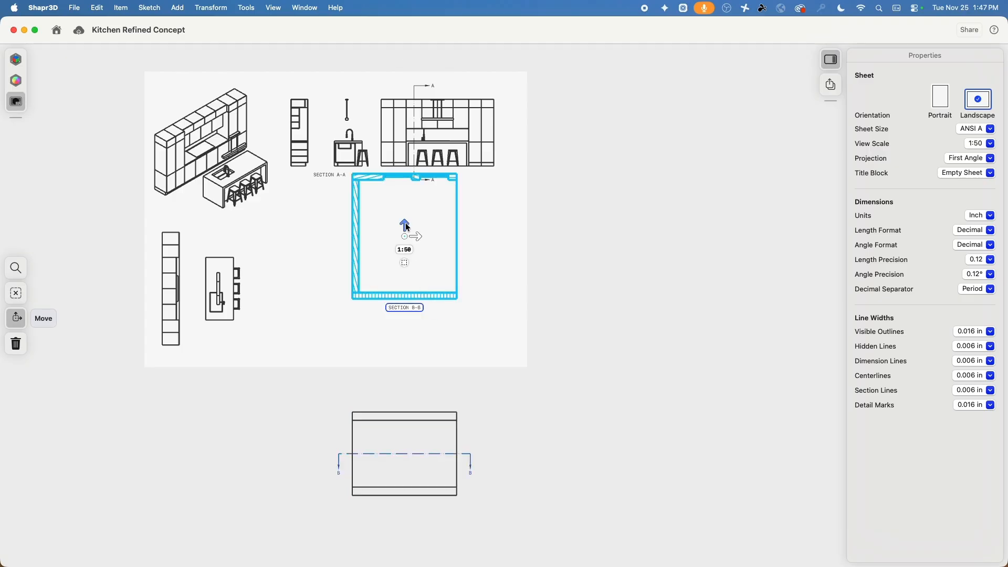
pyautogui.moveTo(410, 225); pyautogui.dragTo(409, 261)
pyautogui.click(491, 248)
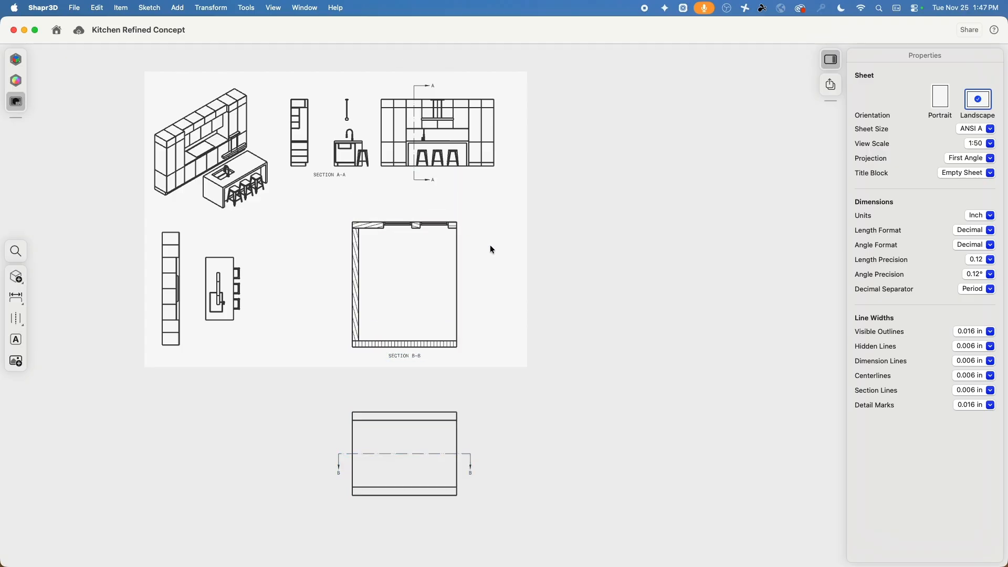
# Examine the wall, window and hatching details of the room's plan section and the arrangement of all views on the sheet
pyautogui.scroll(-5, 431, 236)
pyautogui.scroll(10, 430, 240)
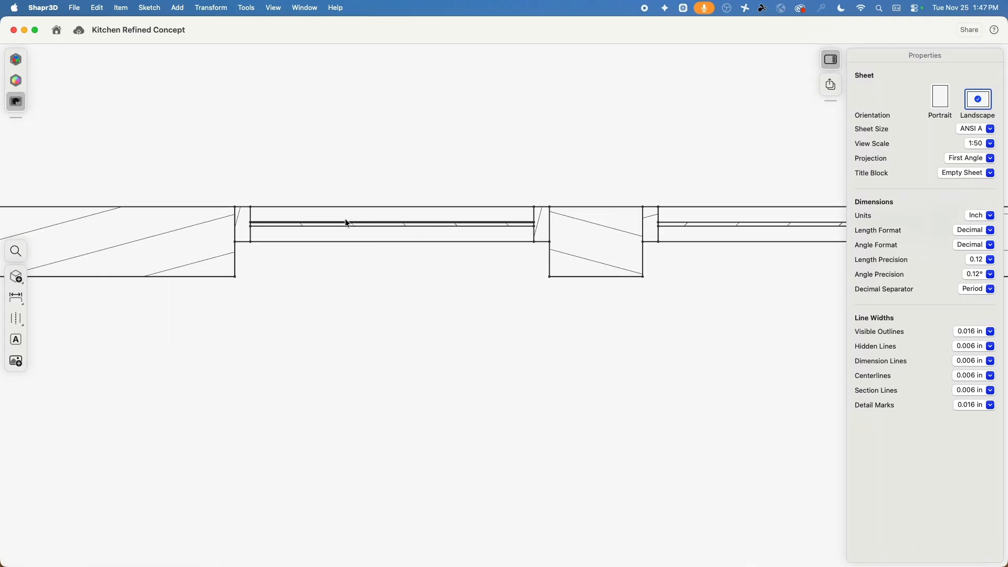
pyautogui.scroll(-12, 426, 226)
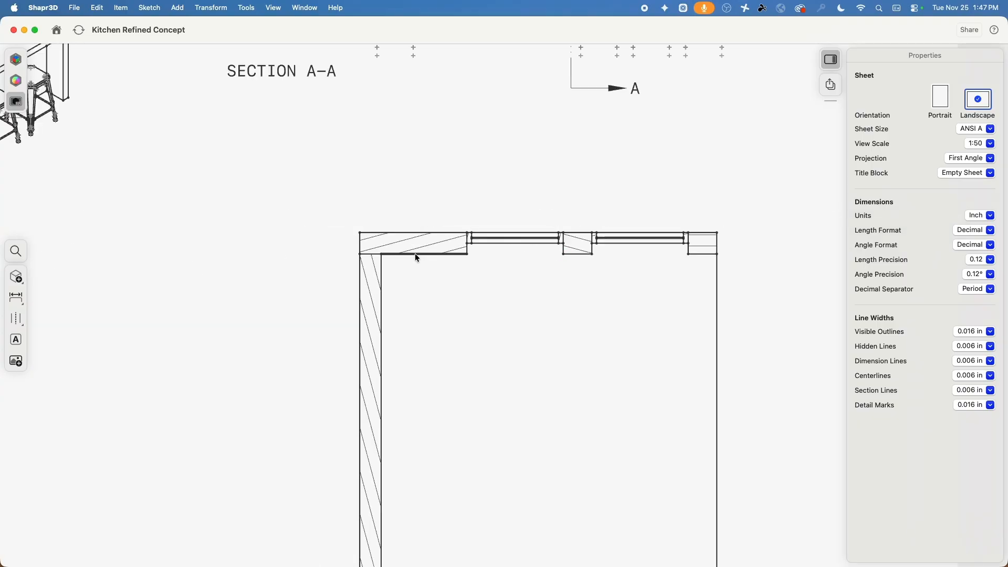
pyautogui.hscroll(-5, 389, 304)
pyautogui.scroll(-2, 388, 303)
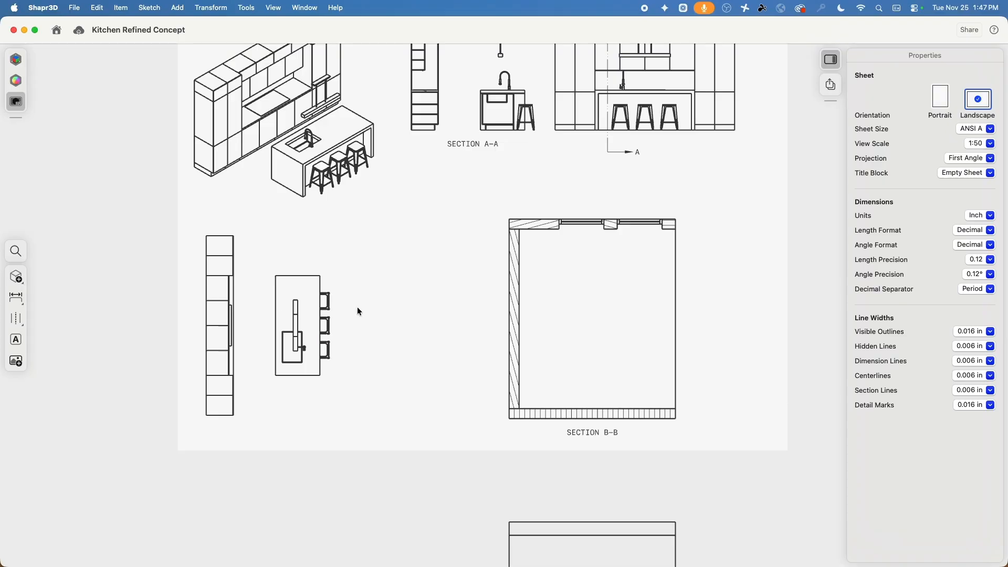
pyautogui.hscroll(4, 356, 311)
pyautogui.scroll(3, 356, 311)
pyautogui.scroll(2, 345, 377)
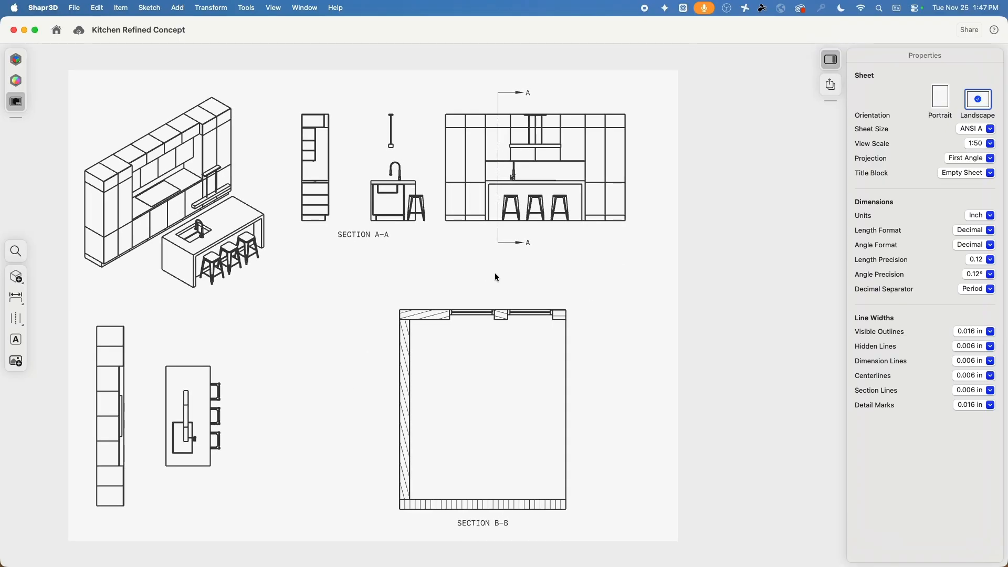
pyautogui.hscroll(4, 562, 254)
pyautogui.scroll(2, 562, 253)
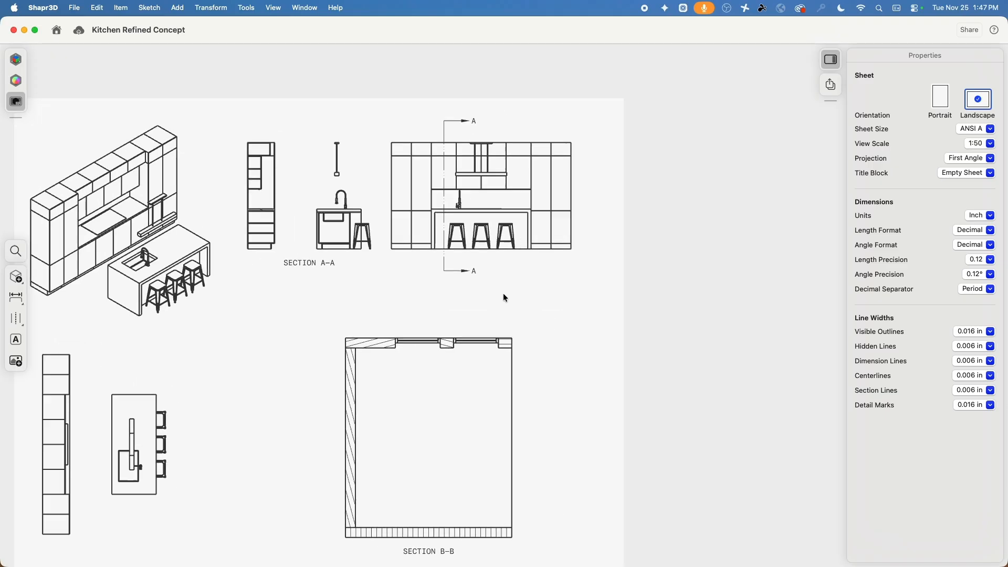
pyautogui.click(16, 298)
pyautogui.moveTo(376, 130); pyautogui.dragTo(286, 193, button='middle')
pyautogui.scroll(-5, 291, 193)
pyautogui.scroll(8, 292, 194)
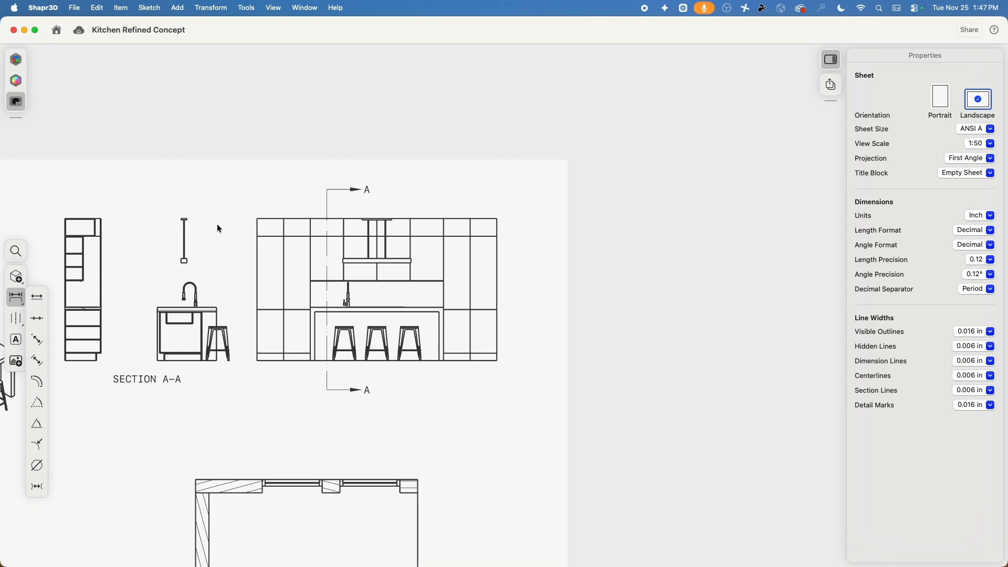
pyautogui.click(38, 300)
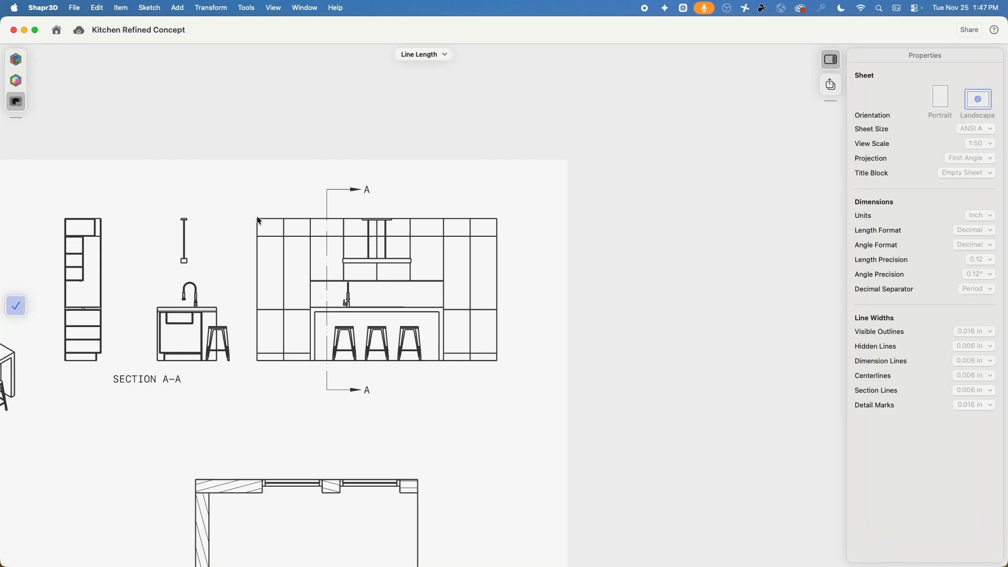
pyautogui.click(17, 308)
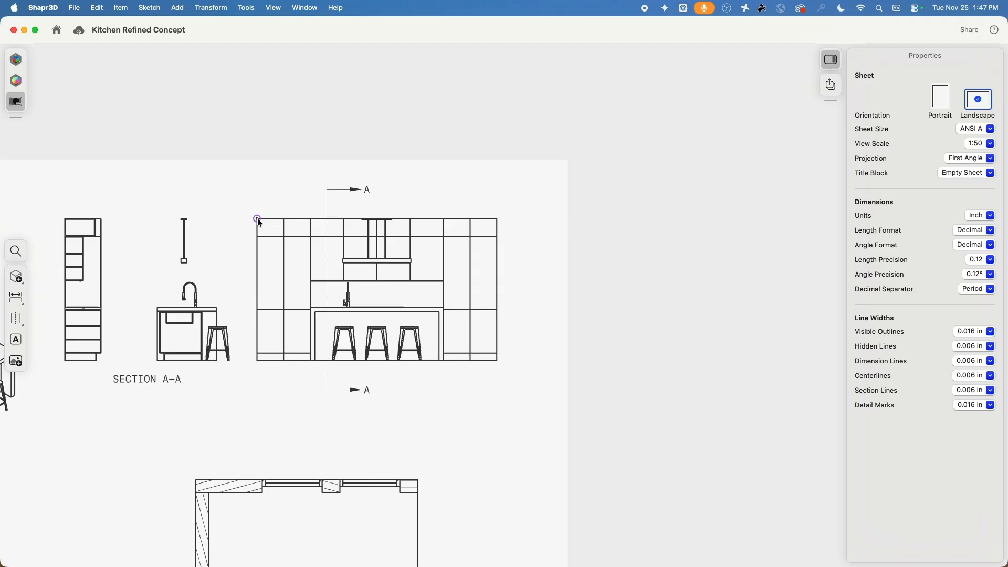
# Dimension the overall width of the cabinet wall between the two upper corners of the front elevation
pyautogui.click(257, 219)
pyautogui.click(497, 219)
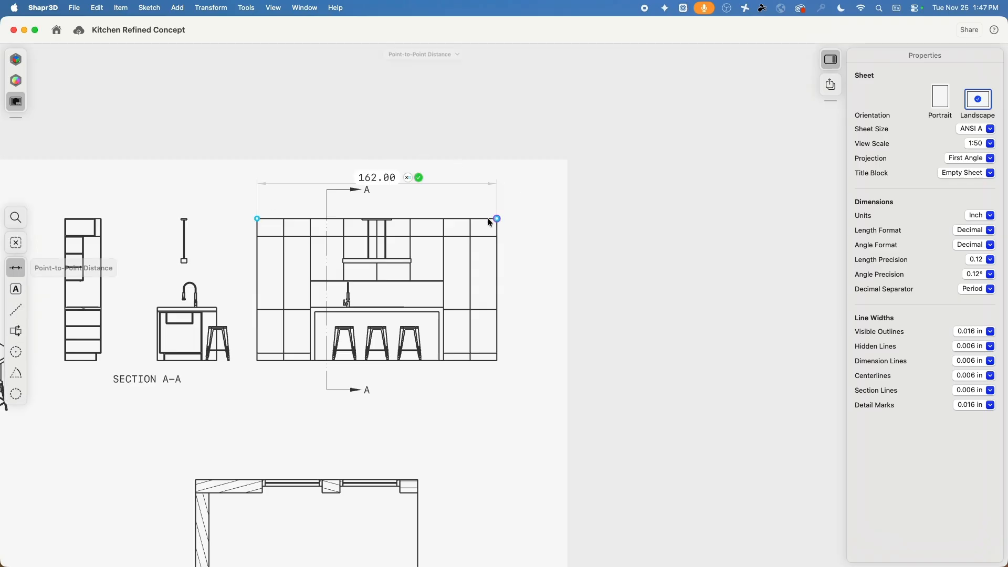
pyautogui.click(419, 178)
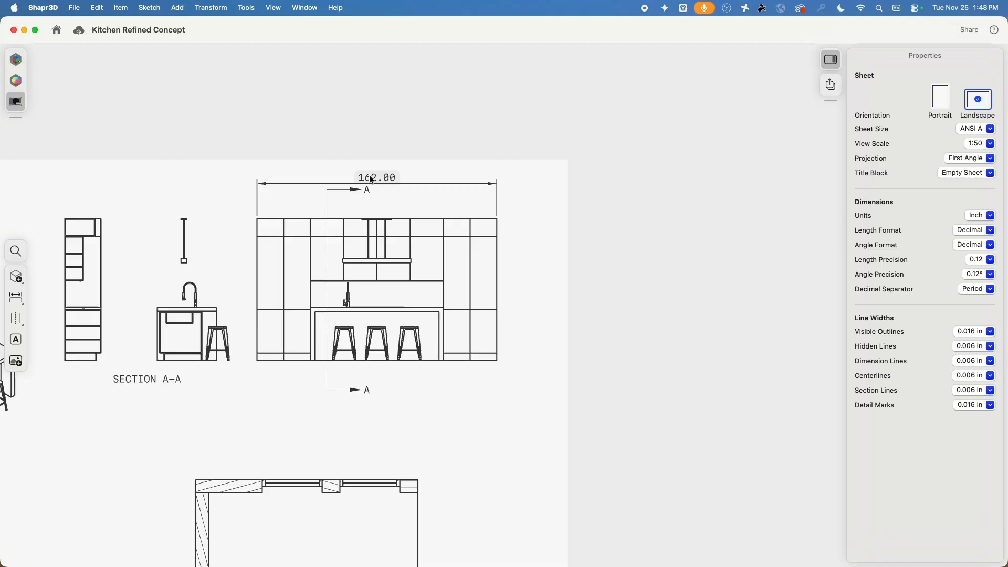
# Set the sheet's dimensions to Foot units with the Architectural length format, and return the units to Inch with fractional lengths
pyautogui.click(976, 245)
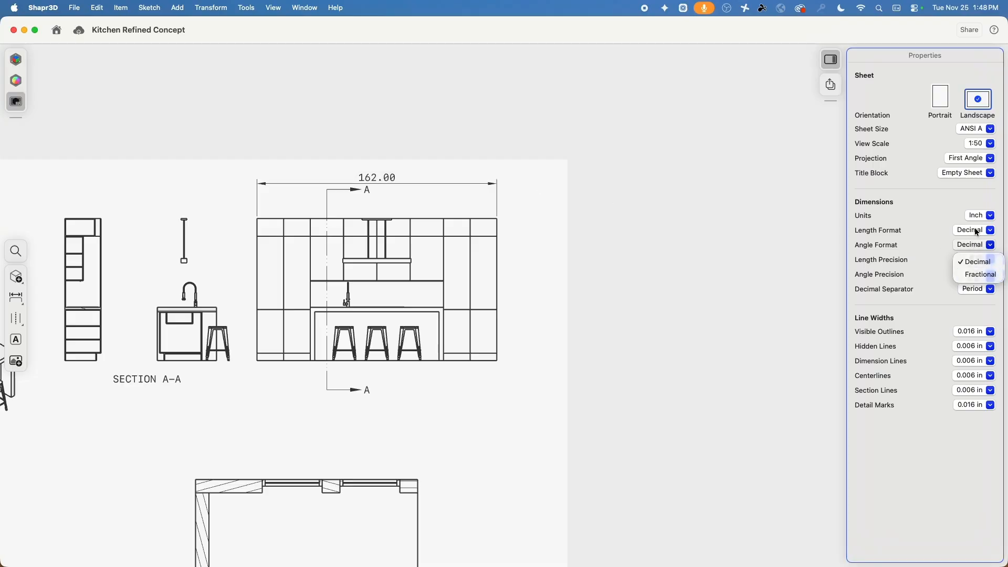
pyautogui.click(977, 232)
pyautogui.click(984, 216)
pyautogui.click(983, 283)
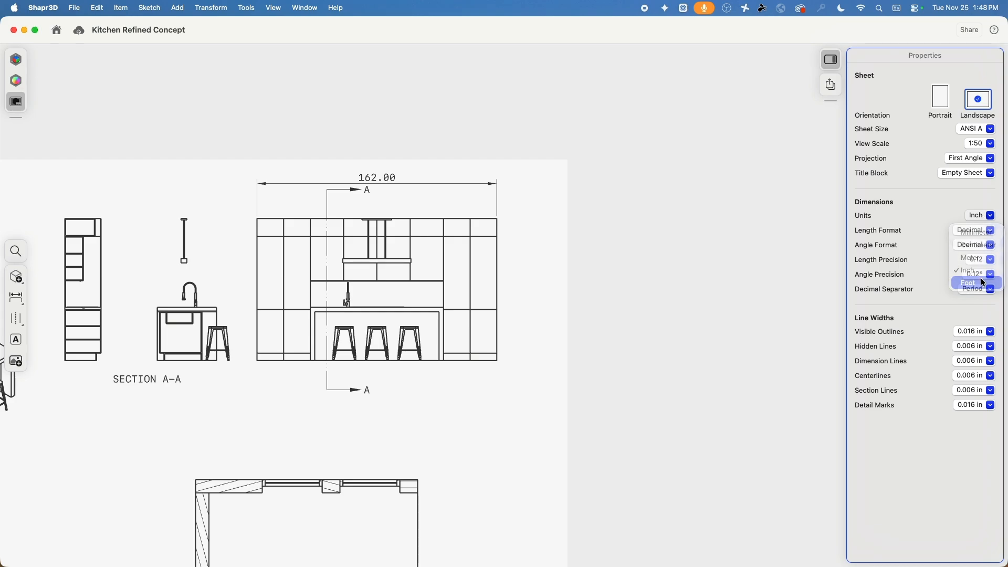
pyautogui.click(976, 232)
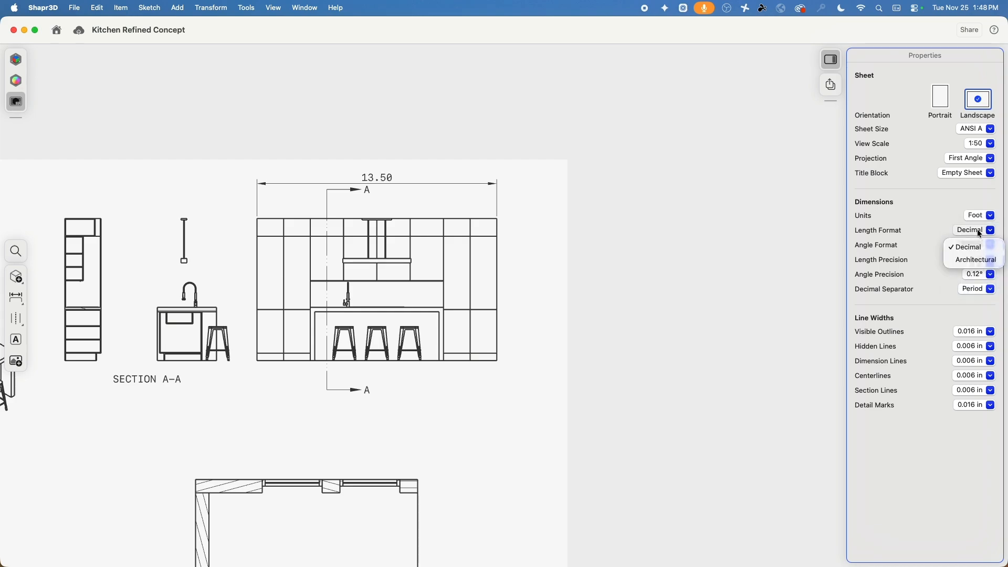
pyautogui.click(976, 259)
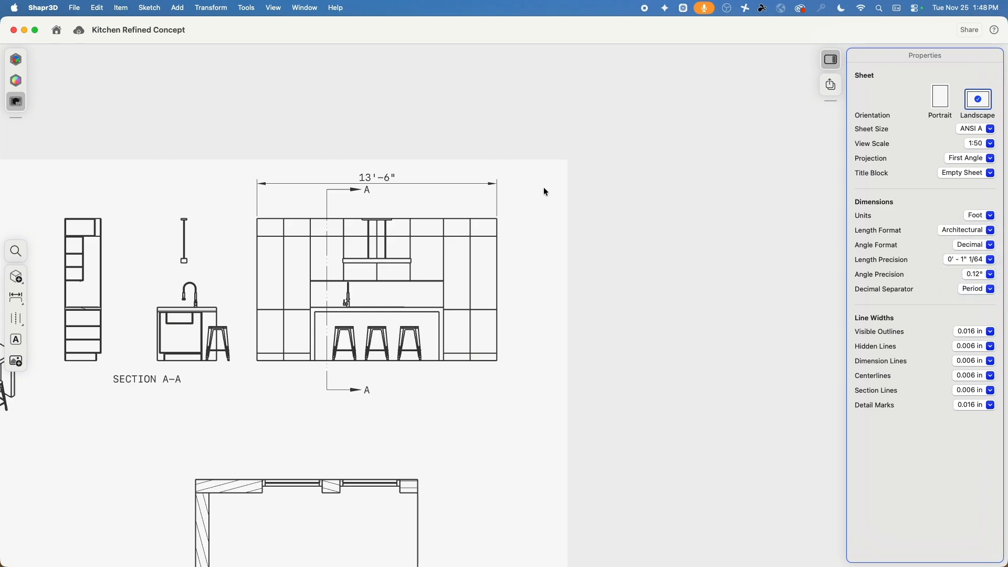
pyautogui.click(983, 216)
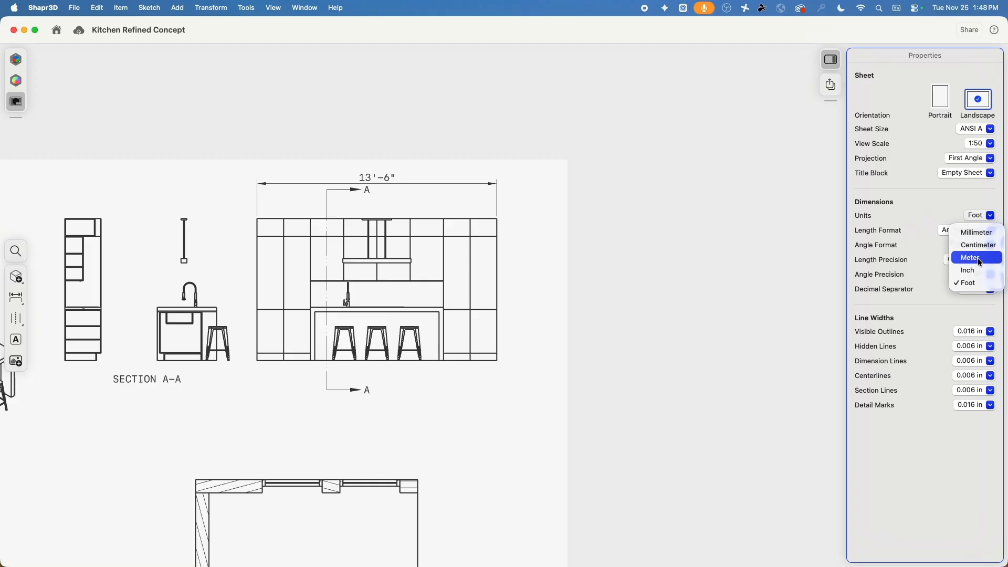
pyautogui.click(975, 272)
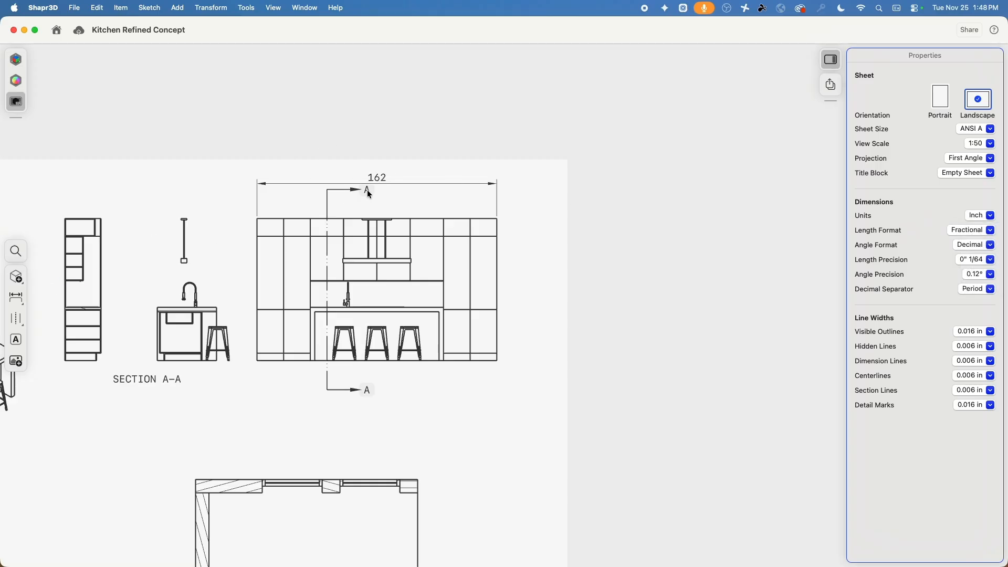
# Dimension the combined width of the two left tall cabinets in the front elevation, placing the text outside the left edge
pyautogui.scroll(5, 271, 208)
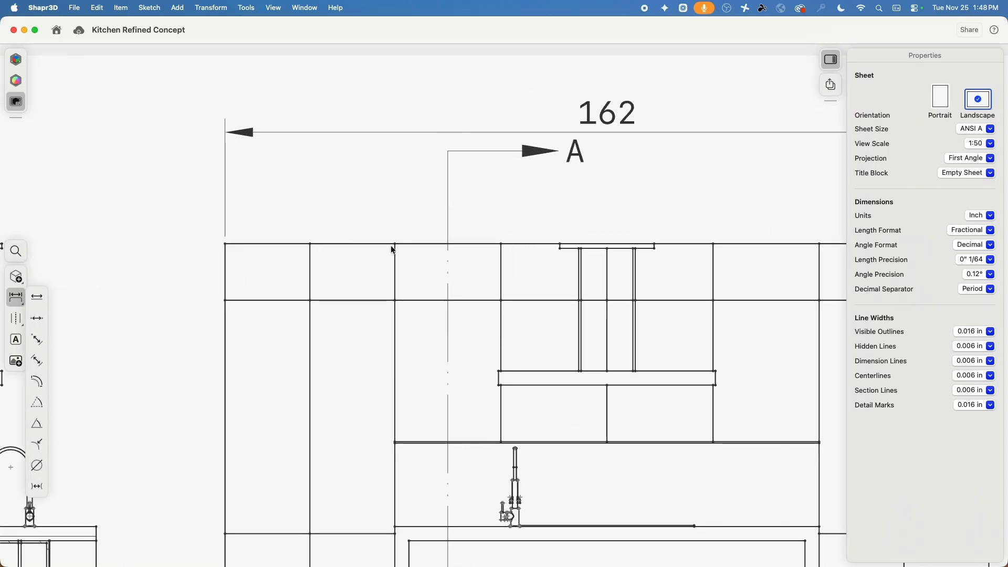
pyautogui.click(395, 244)
pyautogui.click(226, 244)
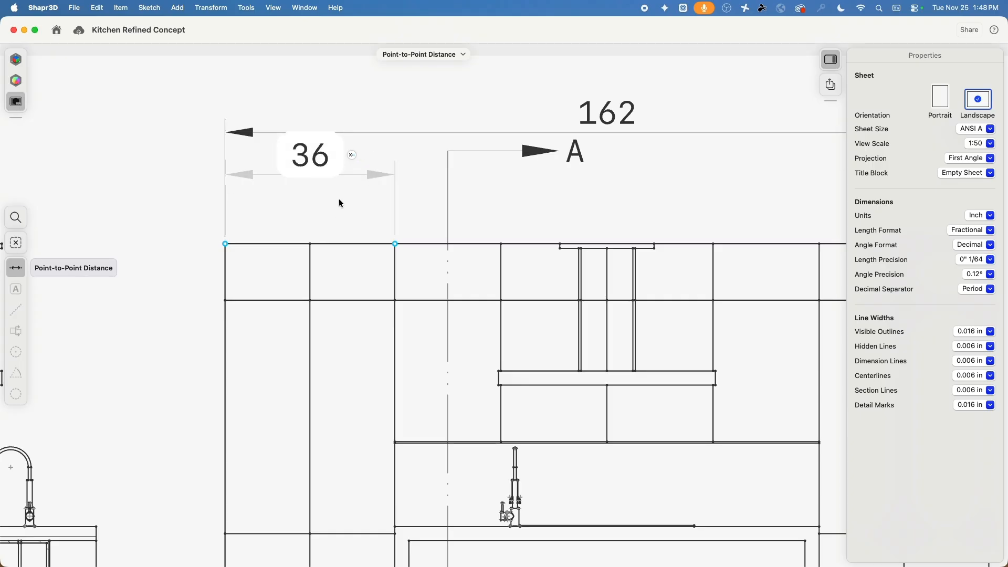
pyautogui.moveTo(316, 160); pyautogui.dragTo(135, 158)
pyautogui.click(174, 185)
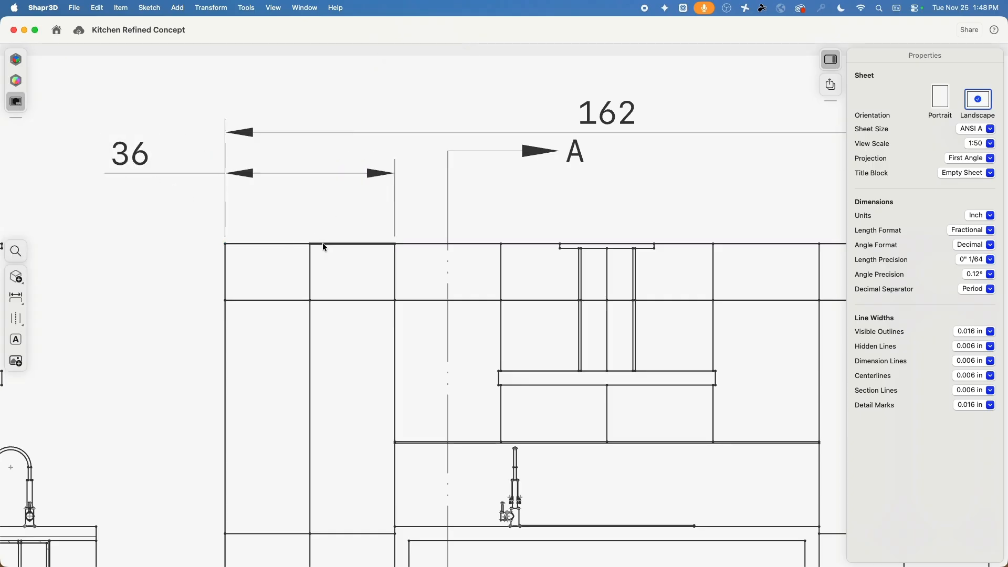
# Dimension the width of the leftmost tall cabinet, placing its text outside the left edge beneath the two-cabinet dimension
pyautogui.click(311, 244)
pyautogui.click(226, 244)
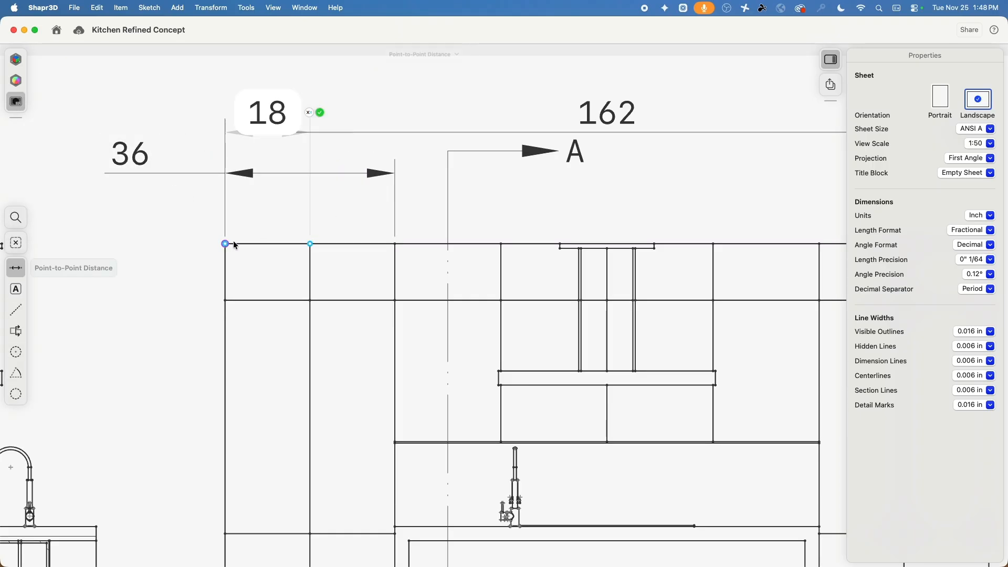
pyautogui.moveTo(175, 216); pyautogui.dragTo(131, 207)
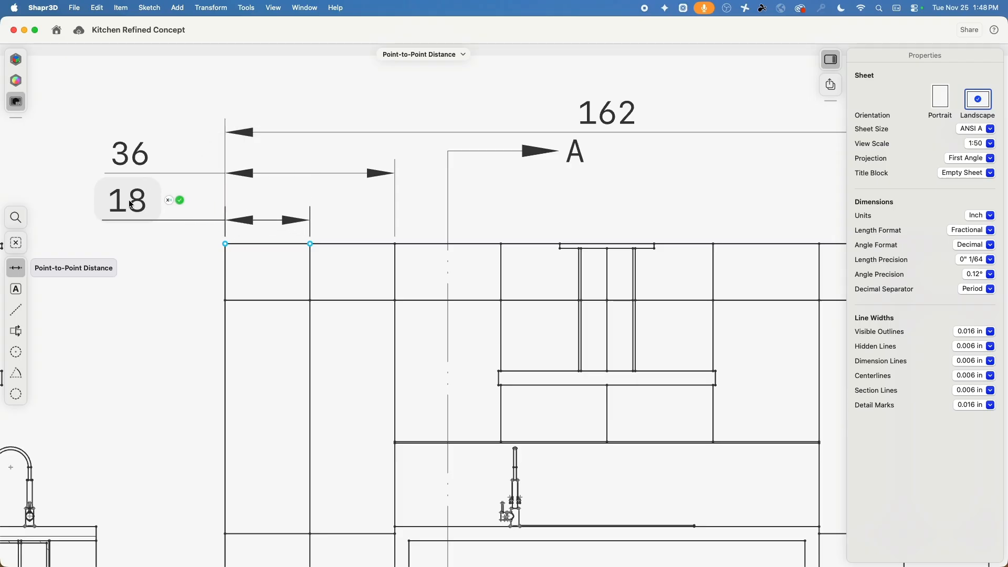
pyautogui.click(180, 199)
# Dimension from the elevation's central cabinet joint to the edge of the right tall cabinets, placed just beneath the overall width
pyautogui.scroll(-2, 350, 243)
pyautogui.scroll(-5, 512, 218)
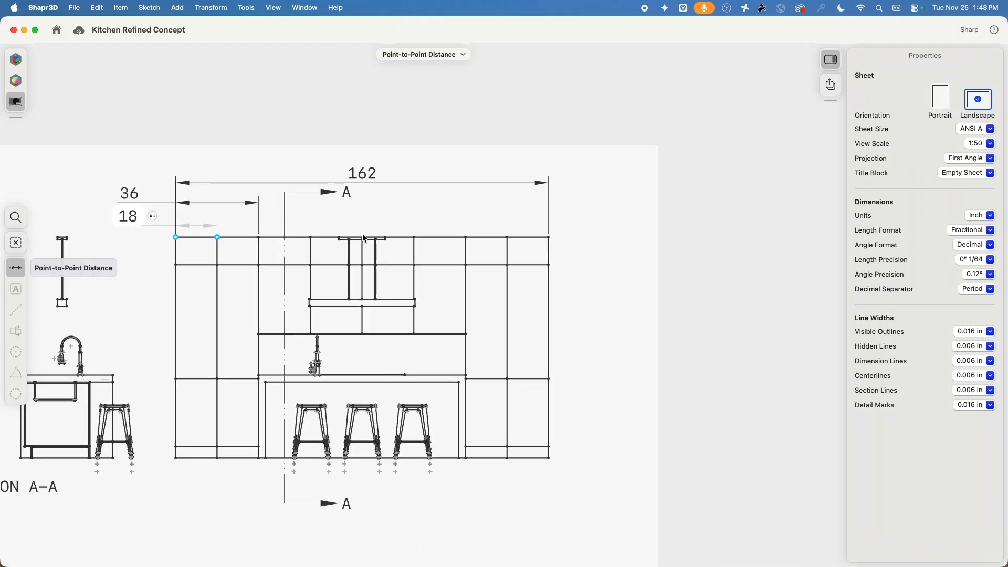
pyautogui.click(361, 264)
pyautogui.click(466, 265)
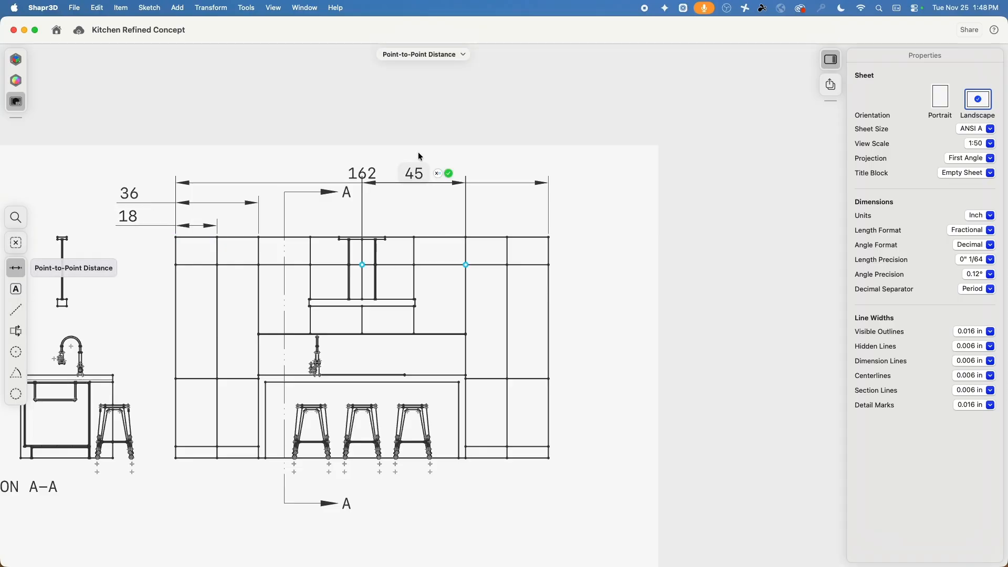
pyautogui.moveTo(415, 173); pyautogui.dragTo(421, 197)
pyautogui.click(449, 195)
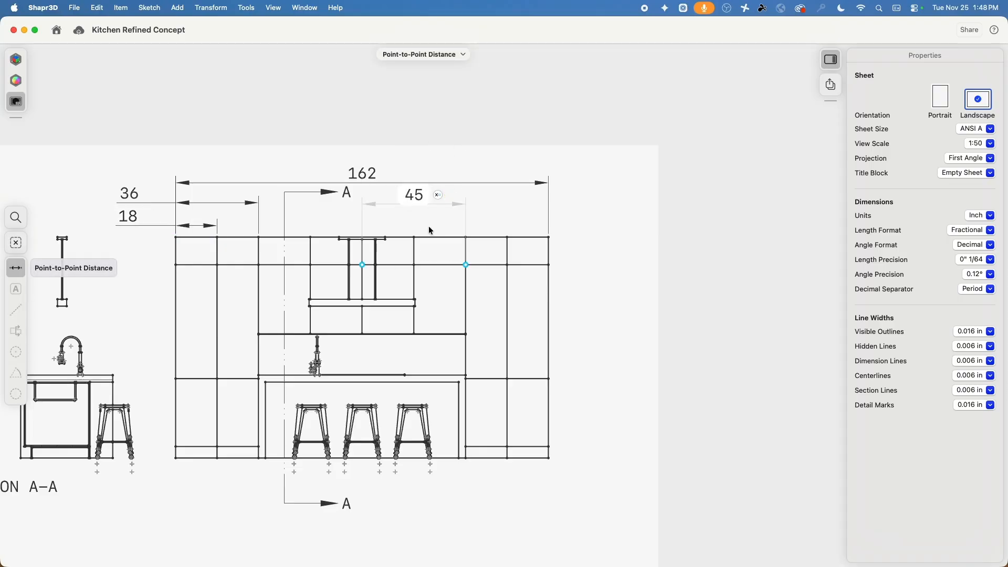
# Dimension the width of the single upper cabinet beside the right tall cabinets, with its text offset to the right
pyautogui.click(414, 237)
pyautogui.click(466, 237)
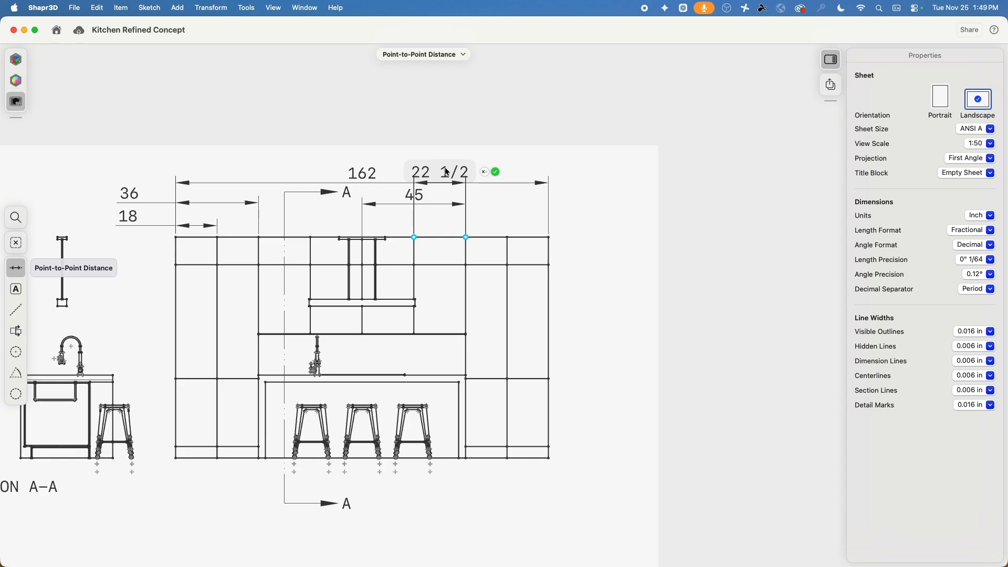
pyautogui.moveTo(447, 172); pyautogui.dragTo(485, 212)
pyautogui.click(613, 273)
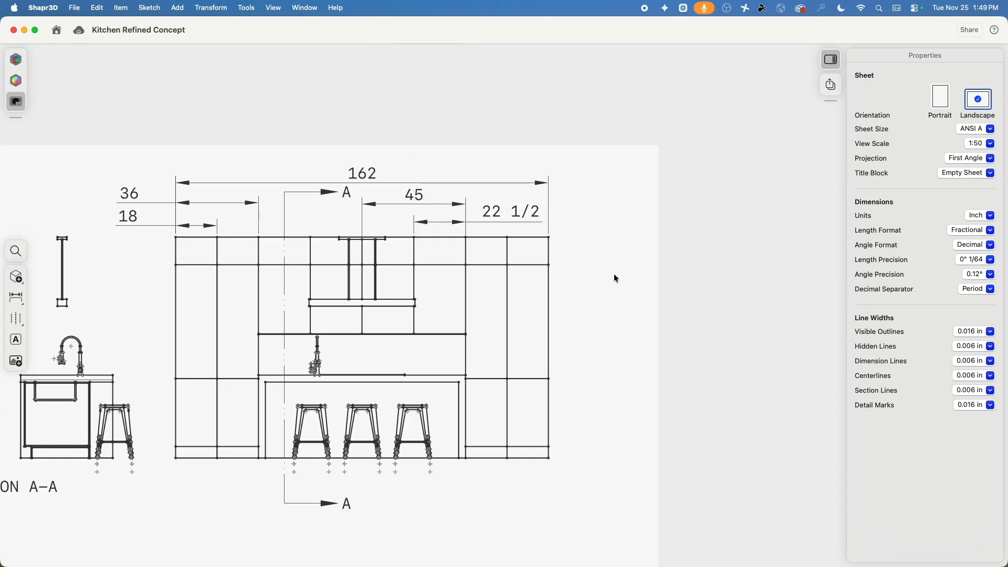
# Dimension the full height of the cabinet wall along its right edge, placing the dimension well clear of the elevation
pyautogui.moveTo(614, 273); pyautogui.dragTo(562, 249, button='middle')
pyautogui.click(499, 212)
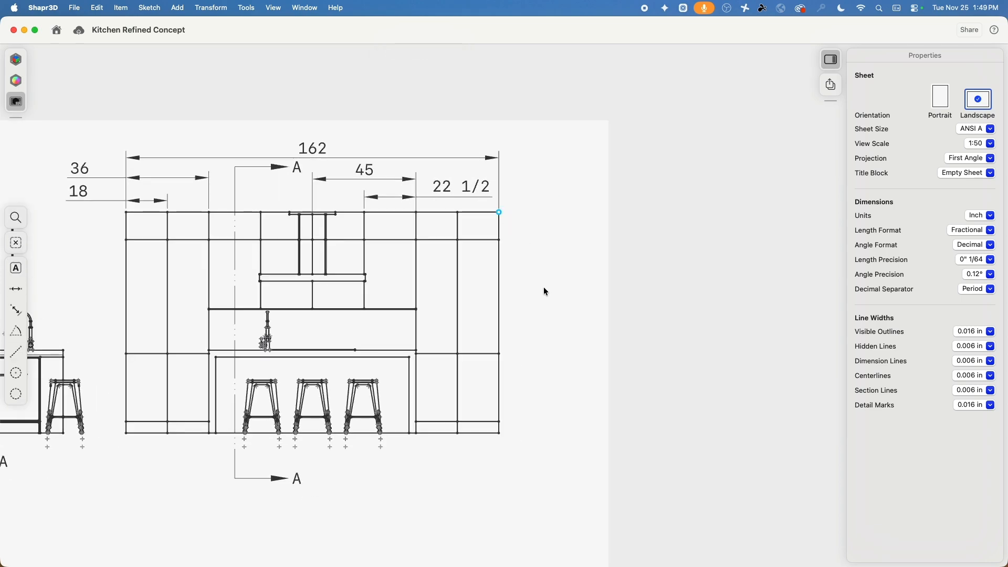
pyautogui.click(498, 434)
pyautogui.moveTo(544, 326); pyautogui.dragTo(582, 327)
pyautogui.click(648, 301)
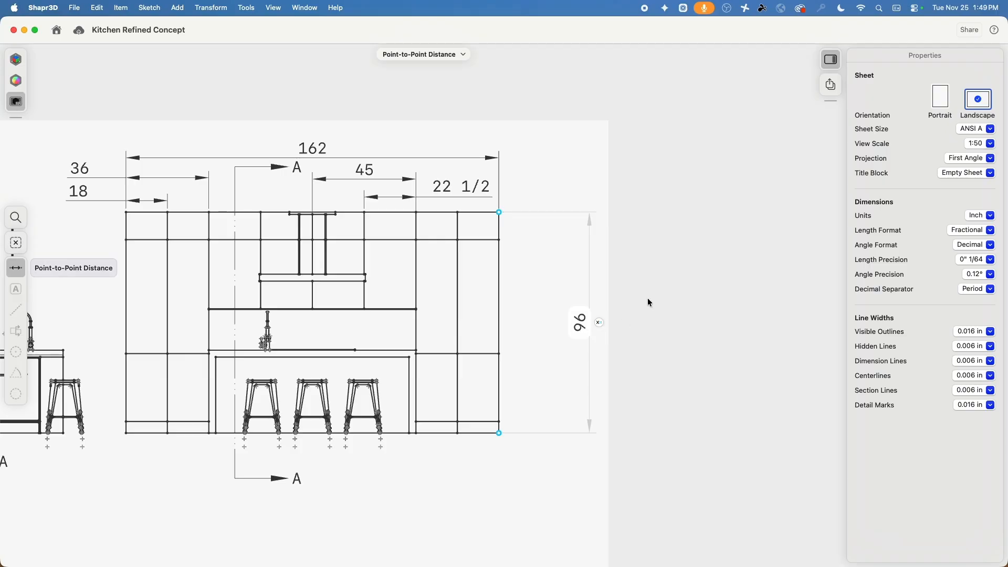
# Dimension the height of the top cabinet row at the elevation's right edge, with the text moved above the extension lines
pyautogui.click(500, 213)
pyautogui.click(499, 239)
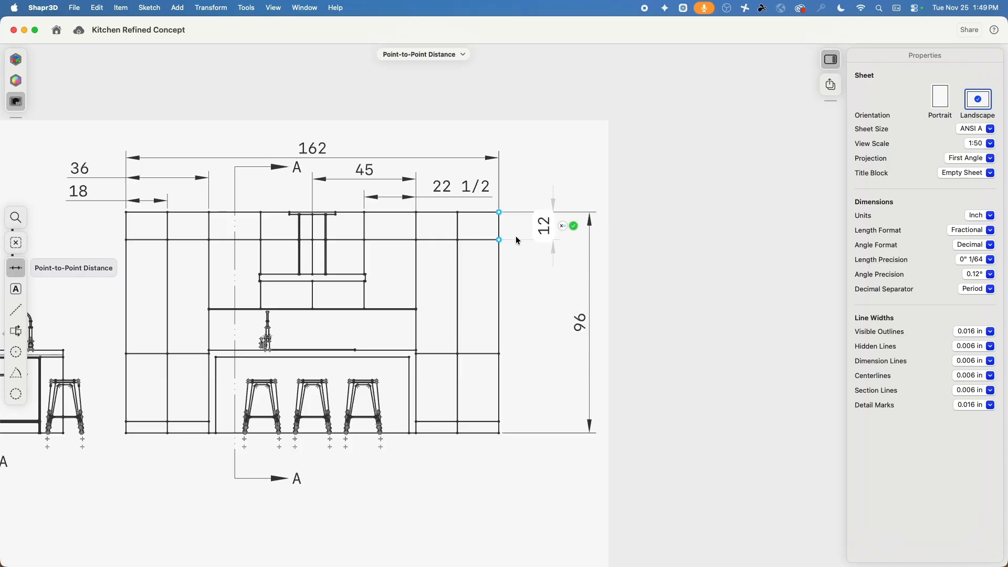
pyautogui.moveTo(544, 229); pyautogui.dragTo(551, 177)
pyautogui.click(512, 296)
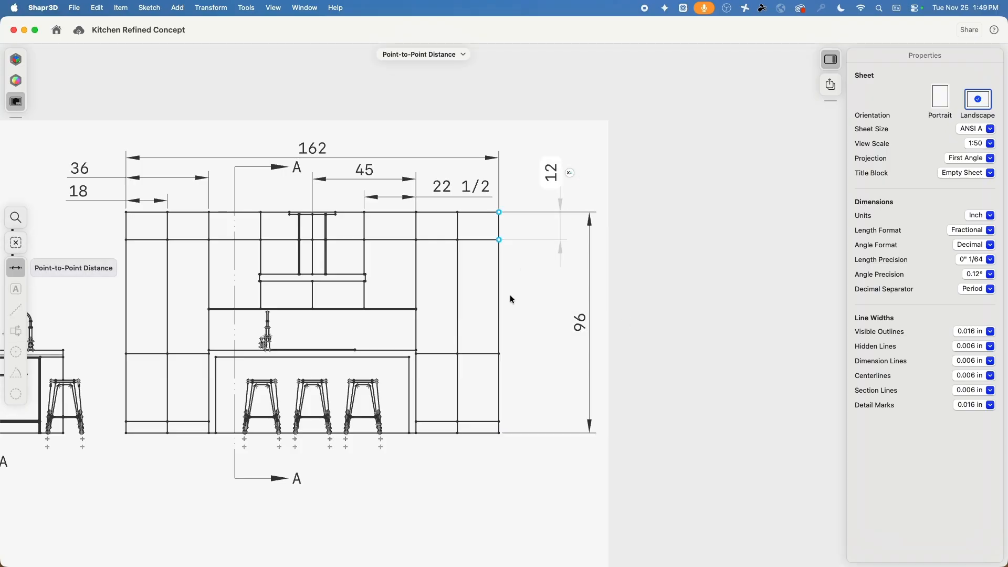
# Dimension the height of the middle tall cabinet section, aligned beneath the top row's height dimension
pyautogui.click(499, 354)
pyautogui.click(499, 240)
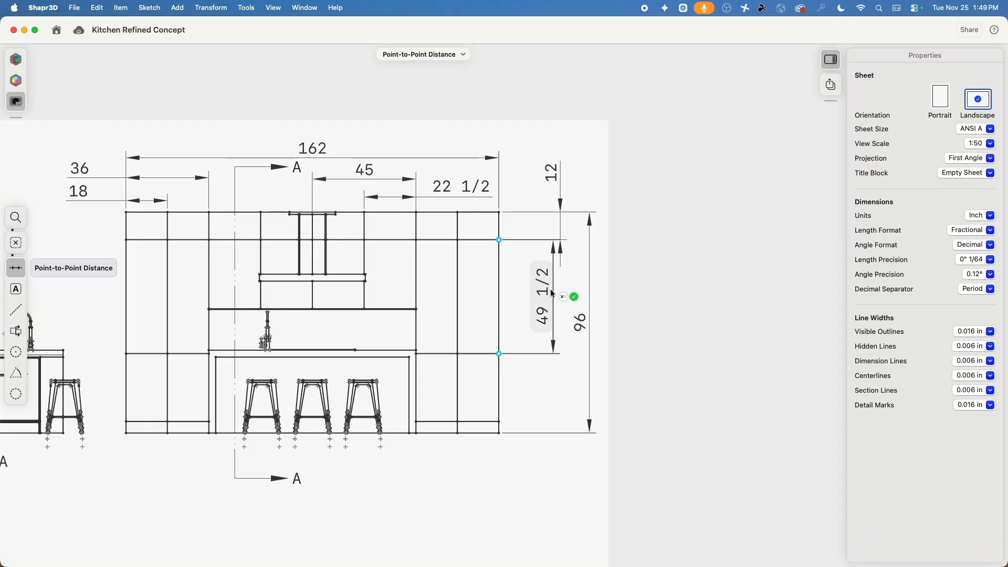
pyautogui.moveTo(542, 291); pyautogui.dragTo(549, 291)
pyautogui.click(509, 354)
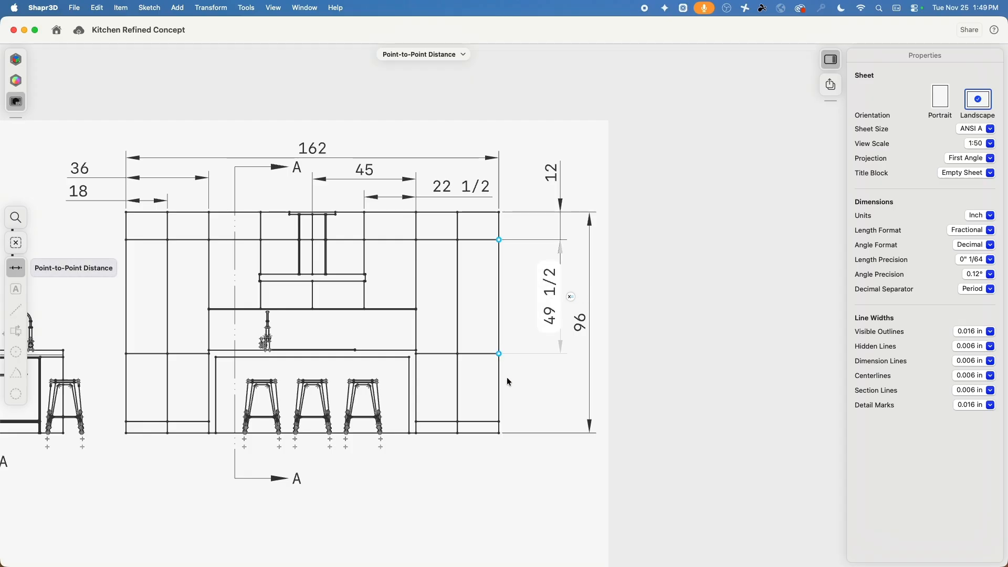
# Dimension the heights of the lower cabinet section and of the toe kick at the elevation's right edge
pyautogui.click(500, 354)
pyautogui.click(500, 421)
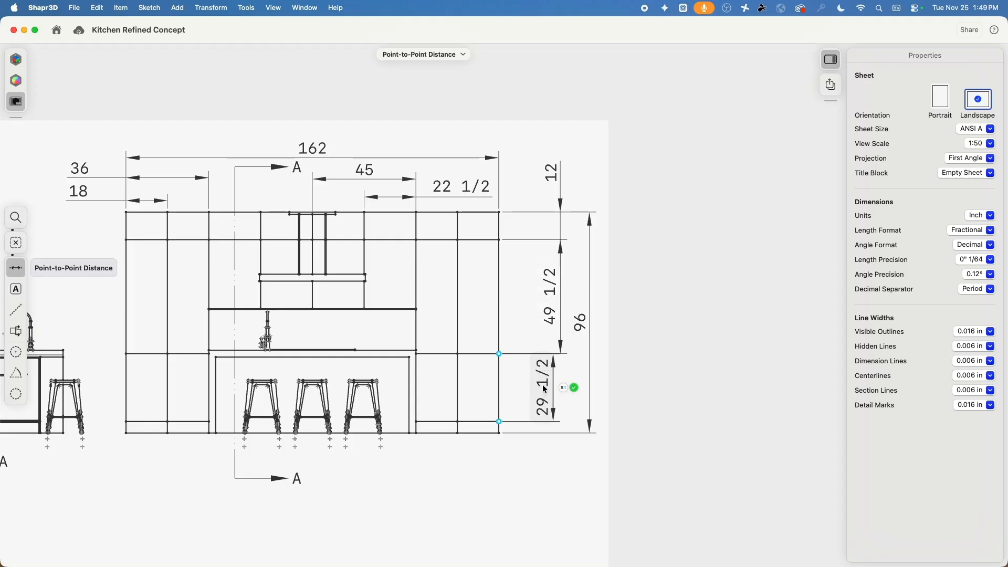
pyautogui.moveTo(545, 390); pyautogui.dragTo(551, 390)
pyautogui.click(499, 422)
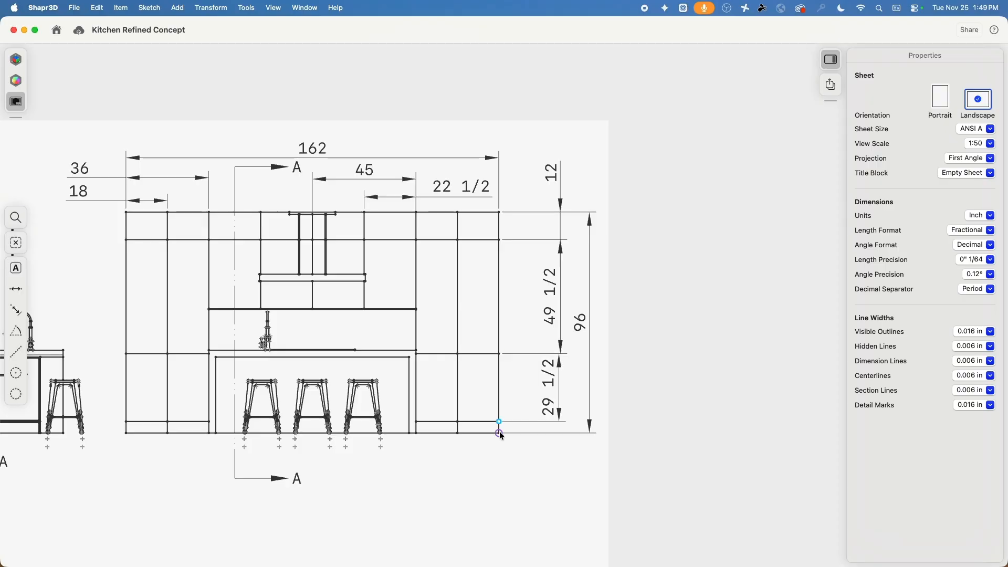
pyautogui.click(500, 434)
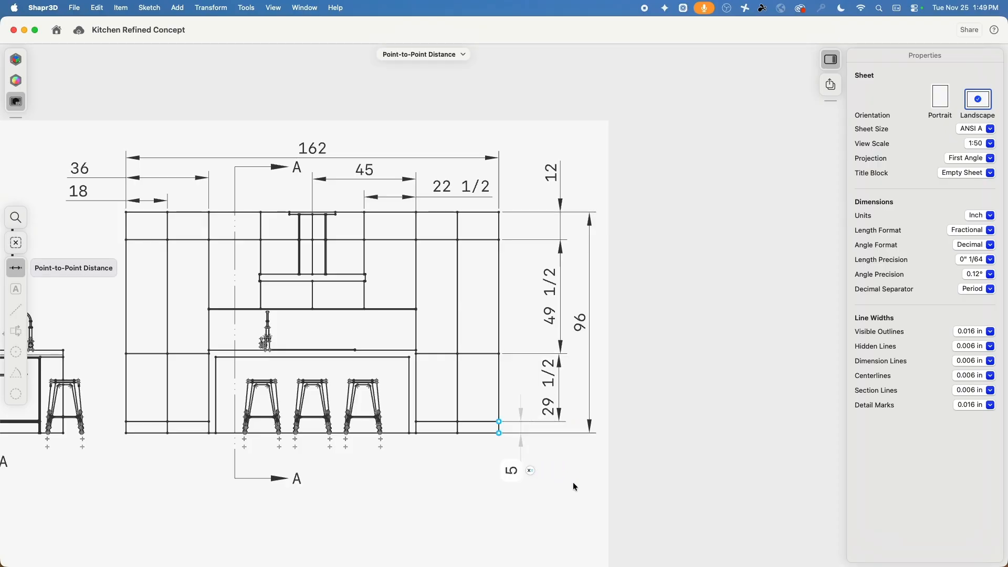
# Examine the dimensioned elevation together with the isometric, section and plan views across the whole sheet
pyautogui.scroll(-10, 575, 487)
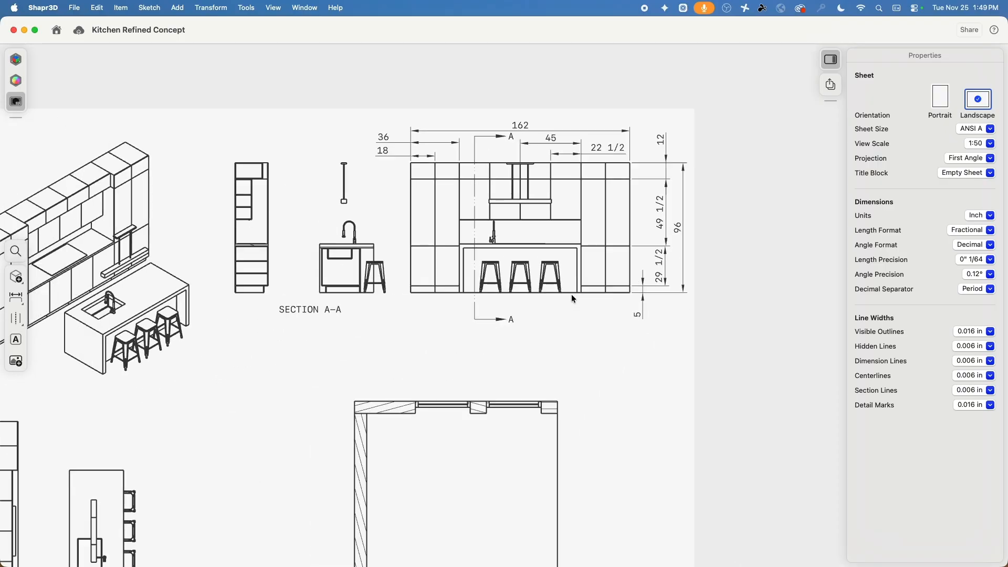
pyautogui.hscroll(-10, 571, 294)
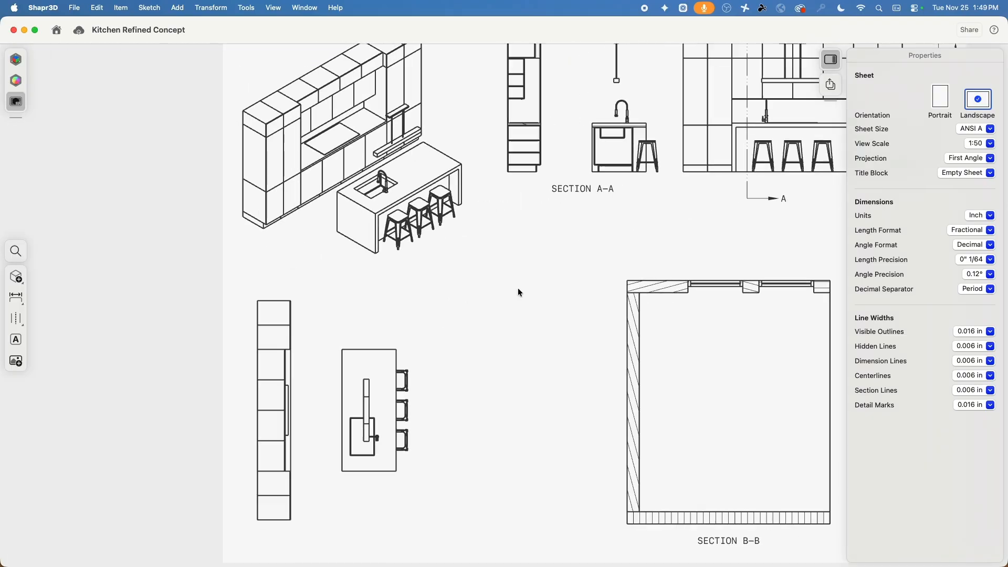
pyautogui.moveTo(519, 292); pyautogui.dragTo(523, 207)
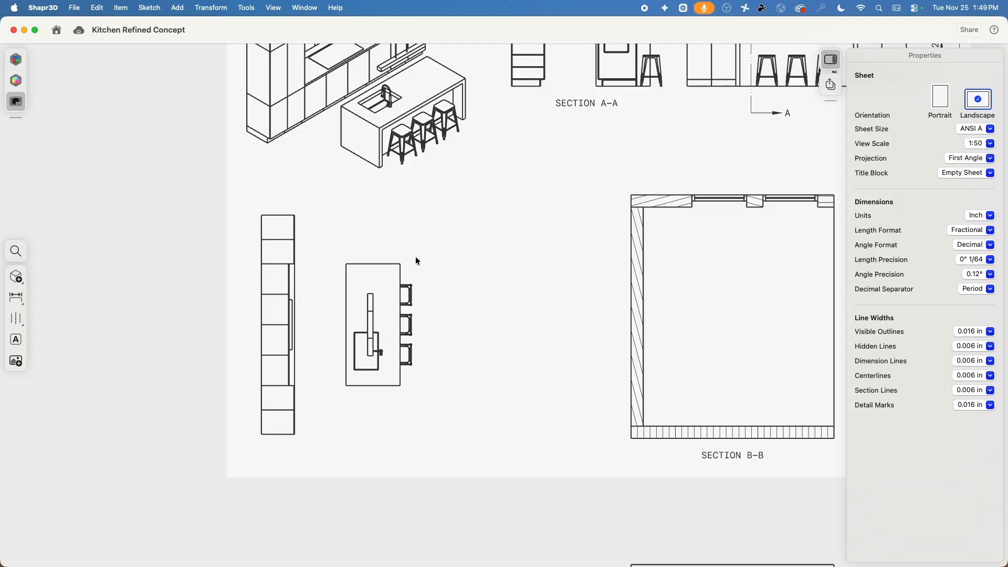
pyautogui.scroll(-3, 286, 376)
pyautogui.scroll(3, 362, 322)
pyautogui.scroll(-5, 367, 341)
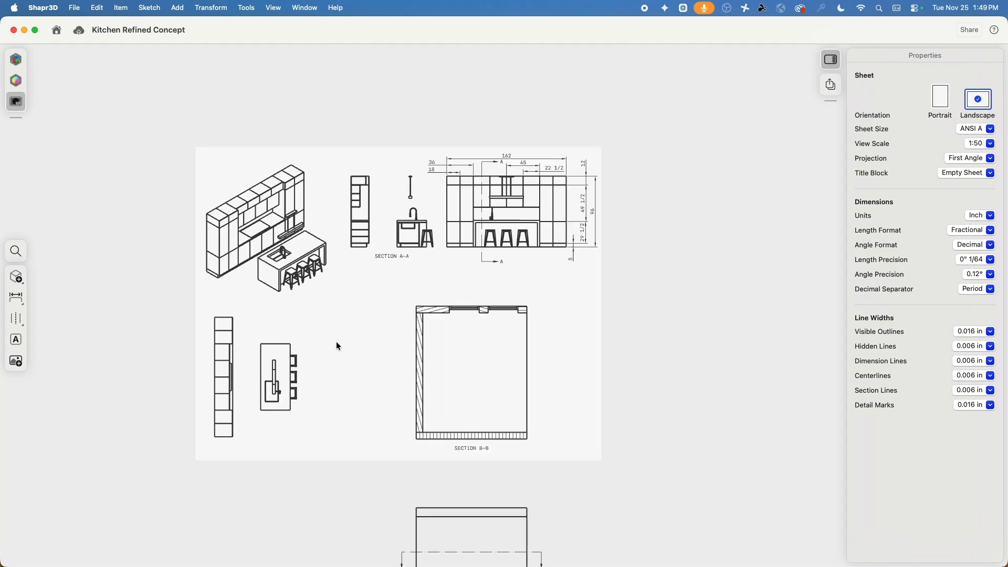
pyautogui.scroll(3, 376, 356)
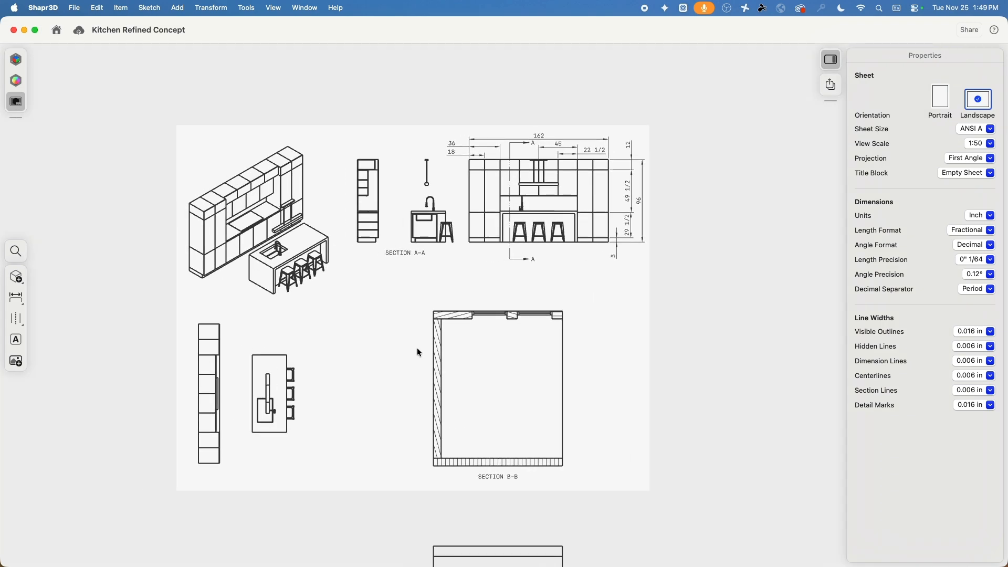
# Export the drawing as a DWG named "Technical Drawings RAW" in the DWGs folder, and switch to the Affinity layout
pyautogui.click(830, 84)
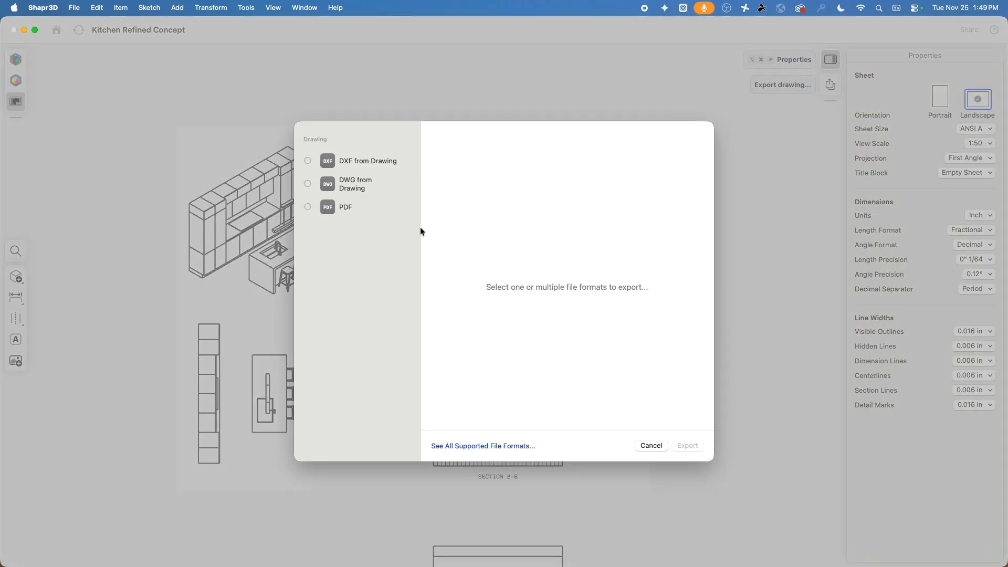
pyautogui.click(357, 185)
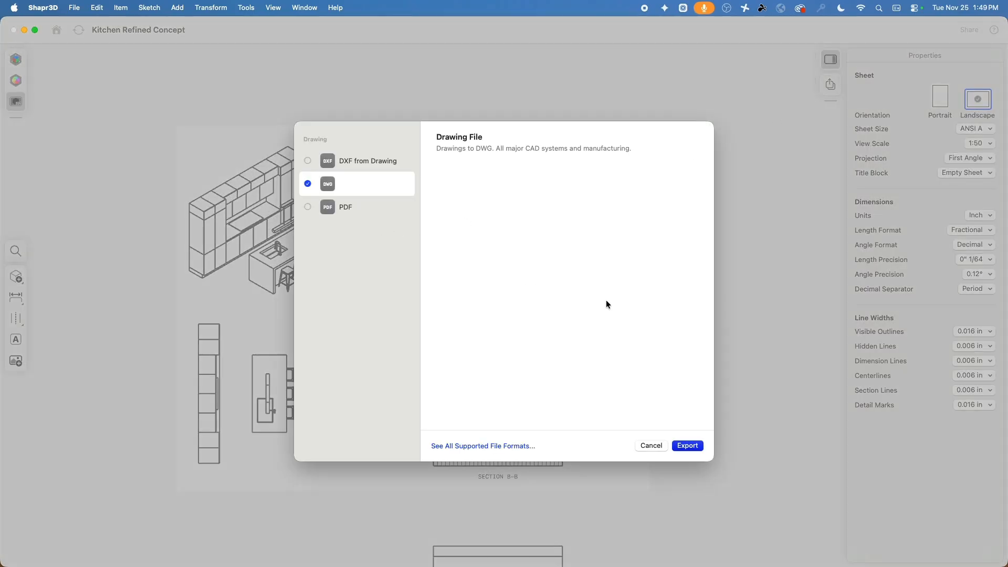
pyautogui.click(688, 446)
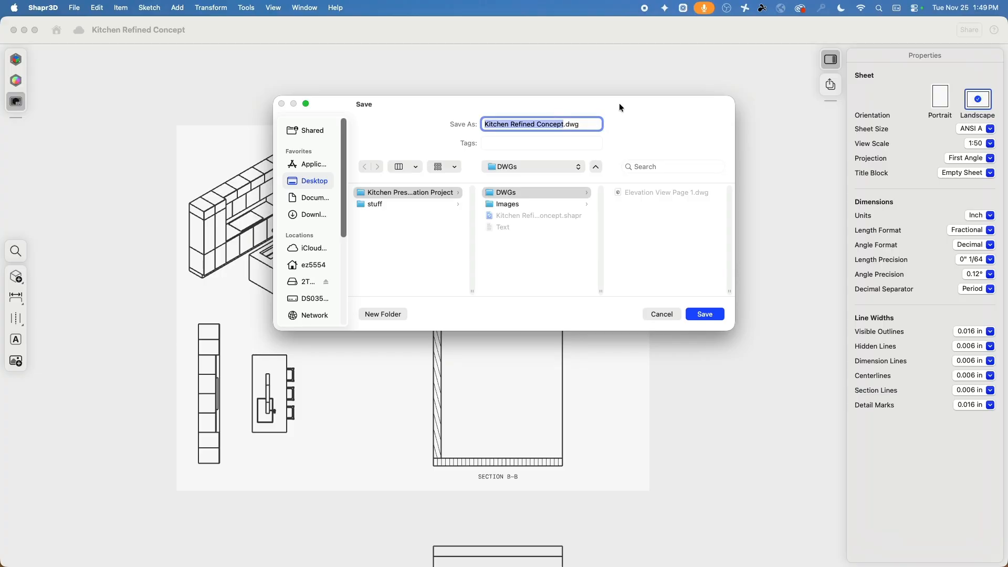
pyautogui.write('T')
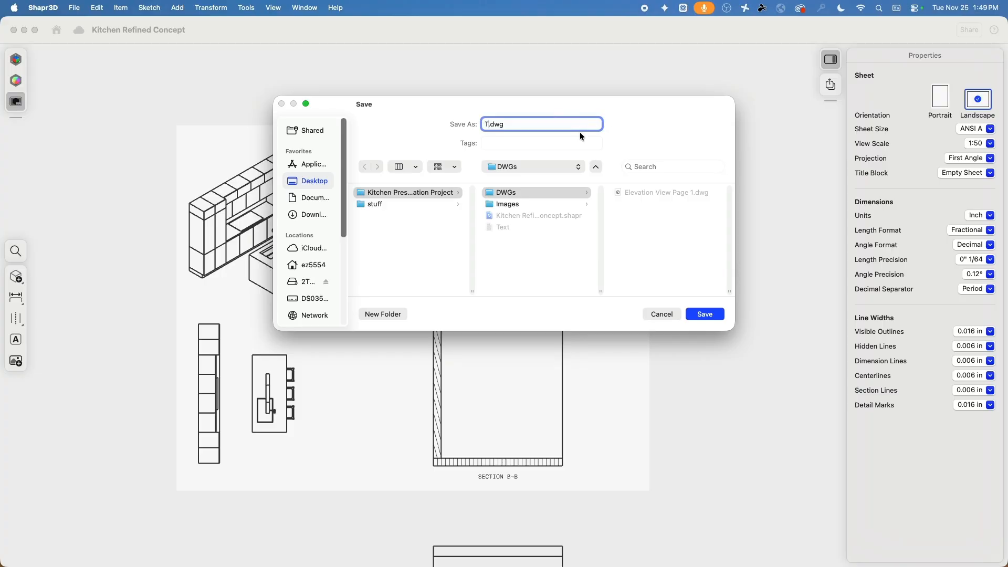
pyautogui.write('echnical Drawings RAW')
pyautogui.click(697, 318)
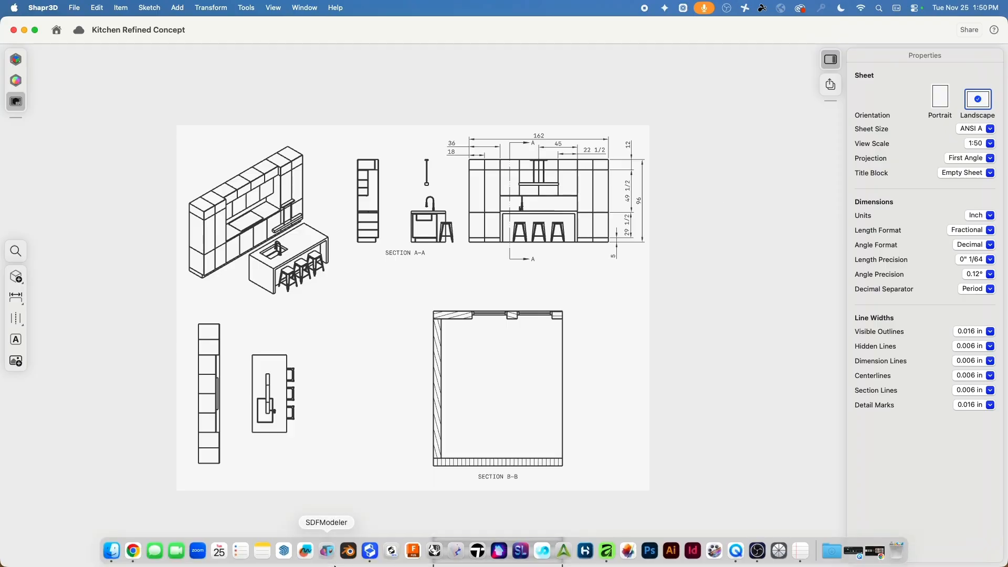
pyautogui.click(608, 551)
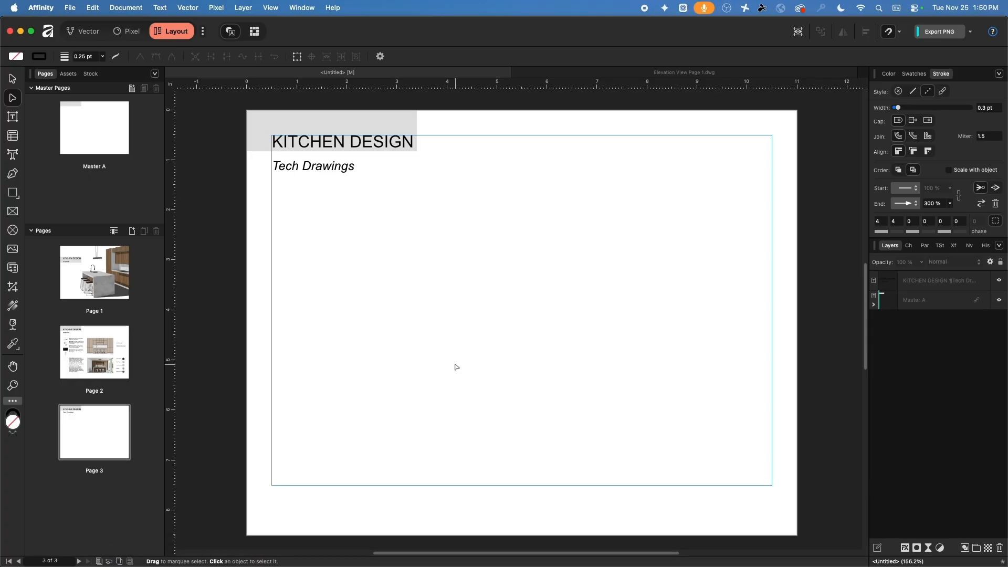
# Open the Technical Drawings RAW.dwg file and select all of its objects
pyautogui.click(71, 8)
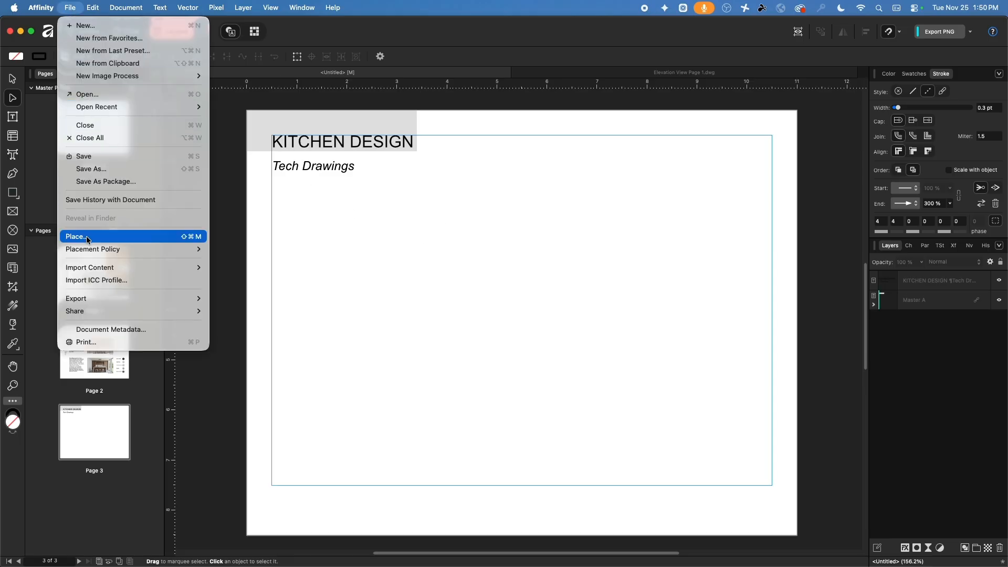
pyautogui.click(87, 94)
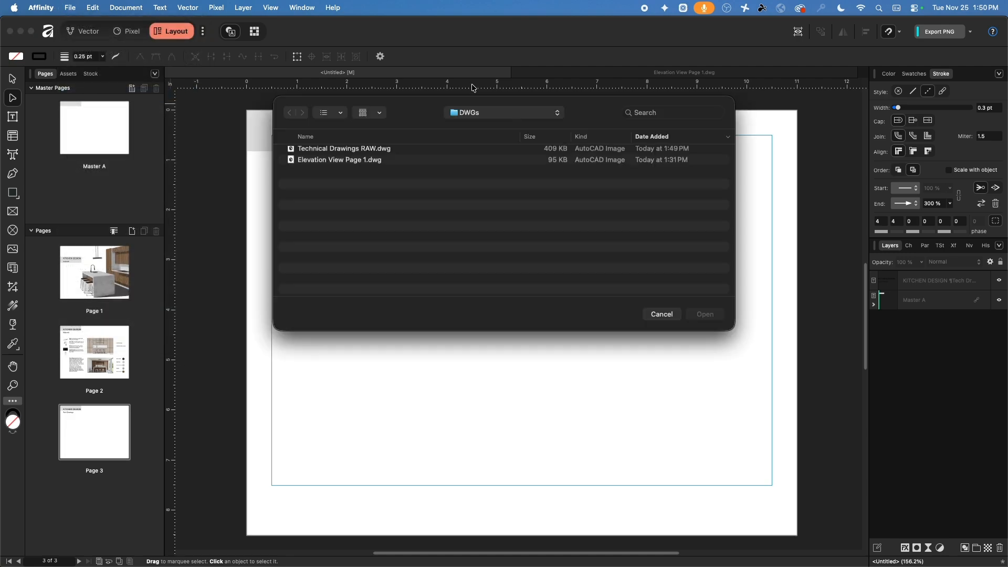
pyautogui.click(374, 153)
pyautogui.click(696, 314)
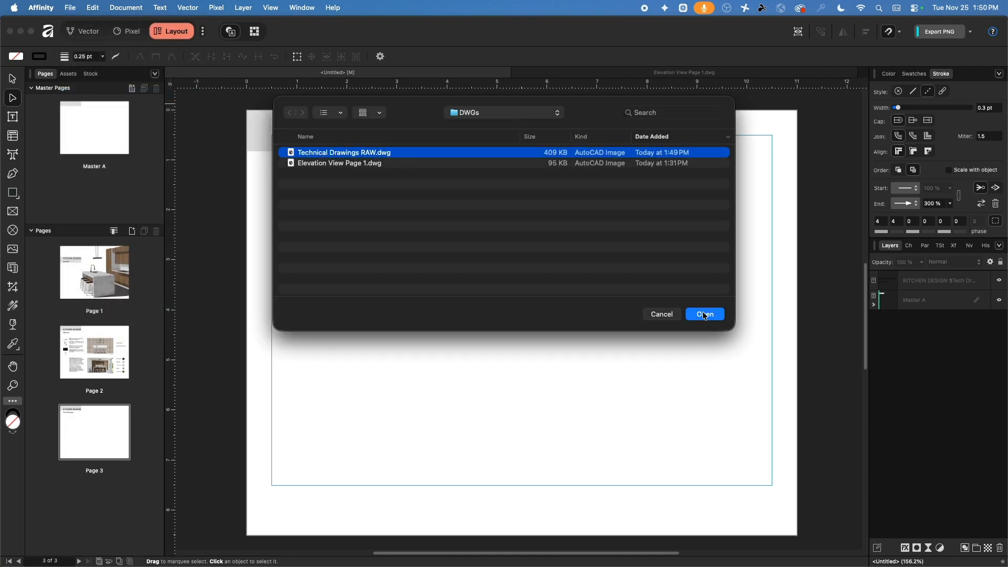
pyautogui.click(581, 268)
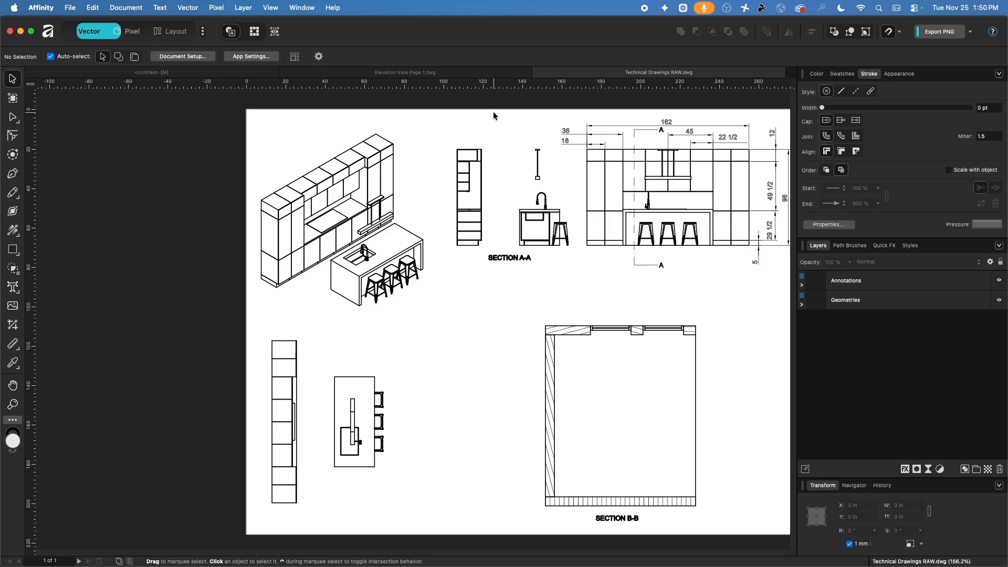
pyautogui.press('super+a')
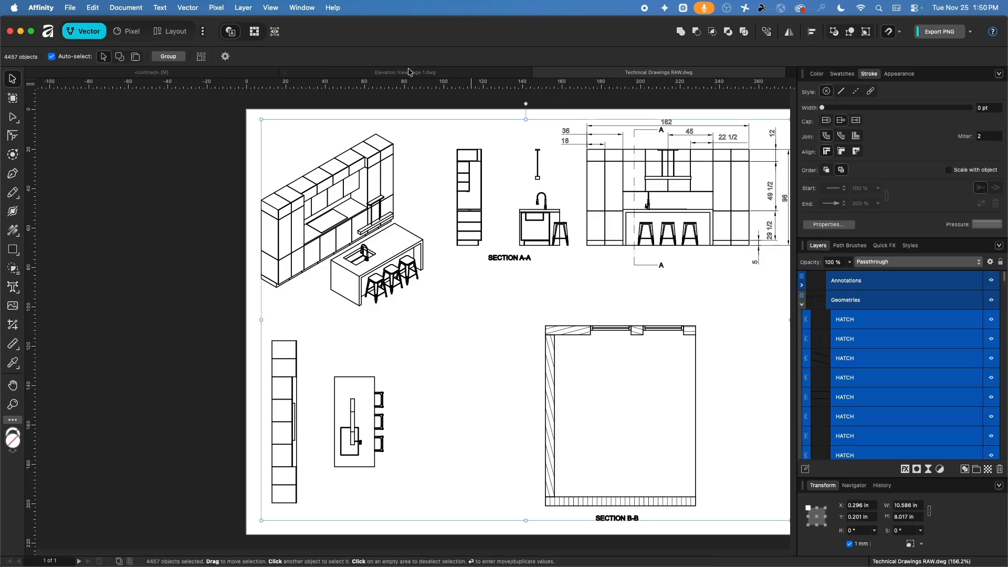
# Save the untitled kitchen design document under the name Presentation
pyautogui.click(220, 77)
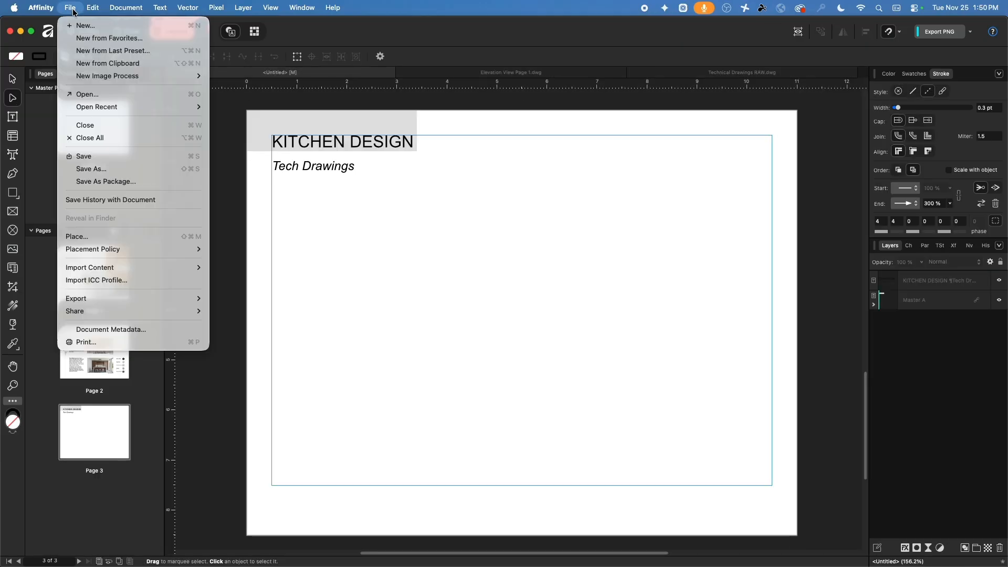
pyautogui.click(70, 7)
pyautogui.click(97, 157)
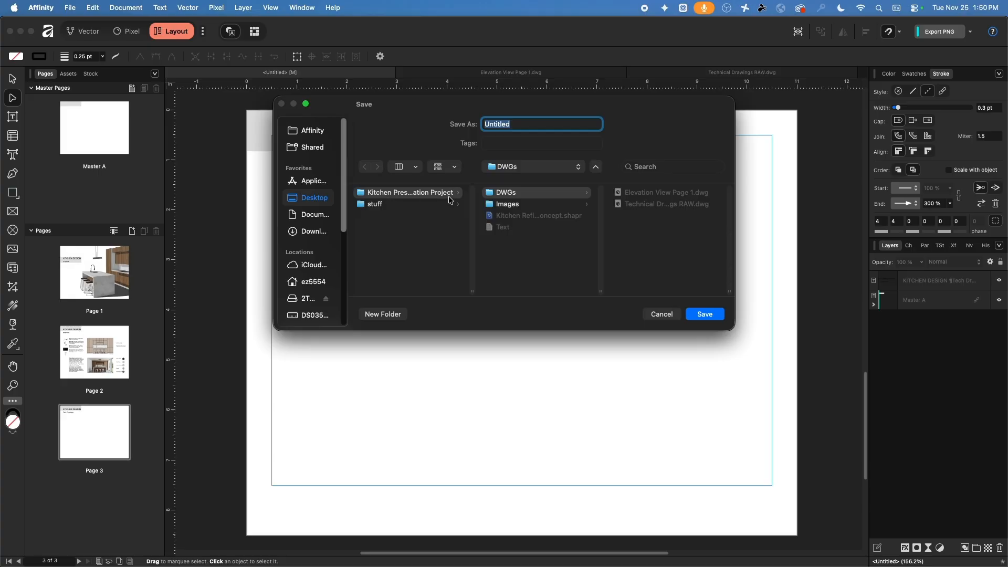
pyautogui.write('Presentation')
pyautogui.click(705, 314)
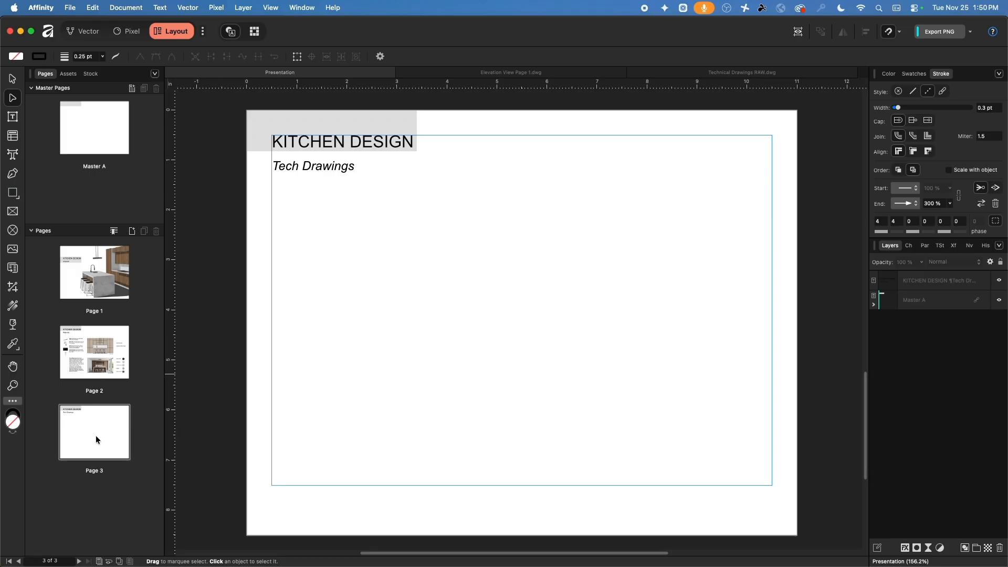
# Paste all the technical drawings onto page 3 and try to move them into the page area
pyautogui.press('super+v')
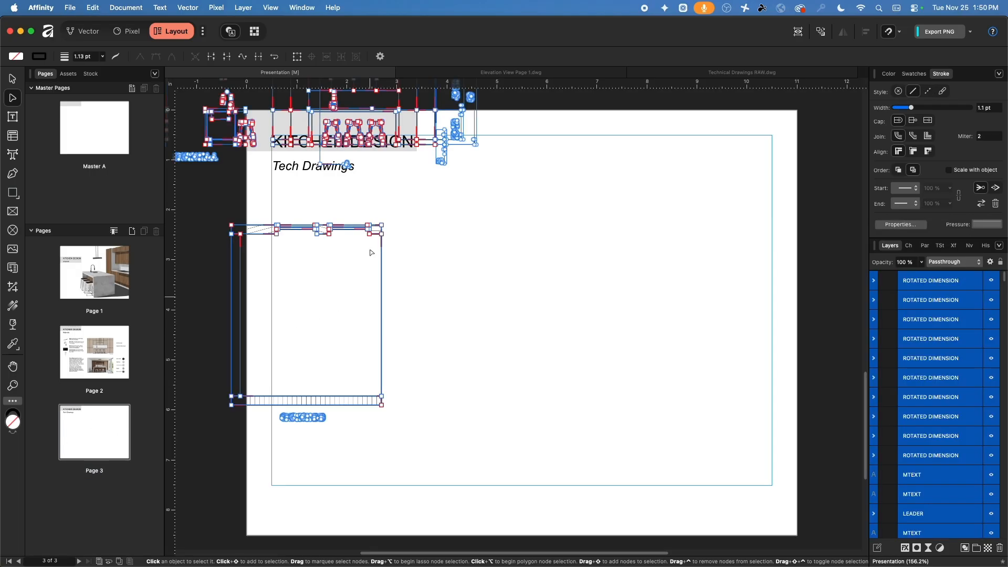
pyautogui.click(13, 78)
pyautogui.keyDown('super'); pyautogui.scroll(-4, 504, 243); pyautogui.keyUp('super')
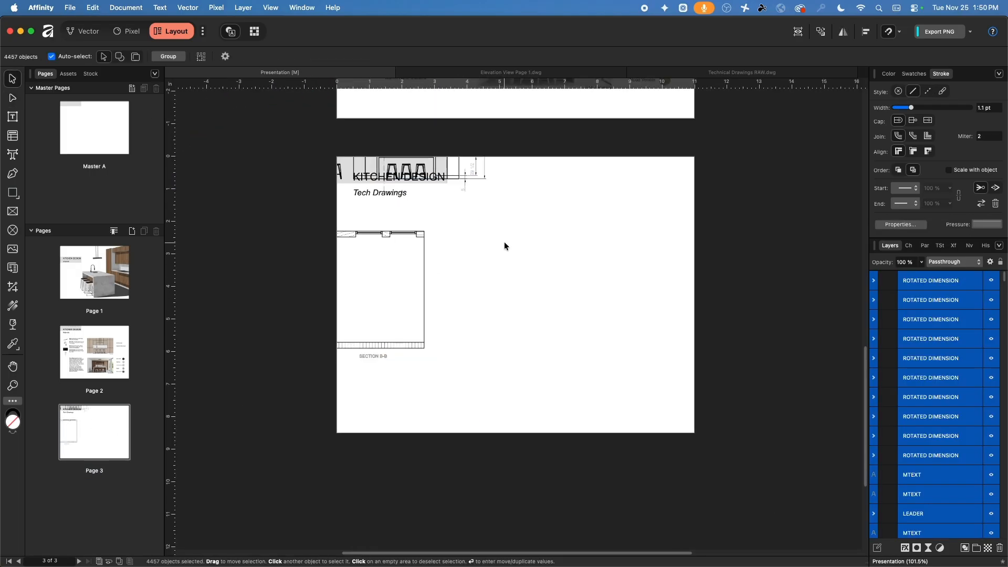
pyautogui.hscroll(3, 473, 227)
pyautogui.scroll(-1, 473, 227)
pyautogui.scroll(-1, 442, 213)
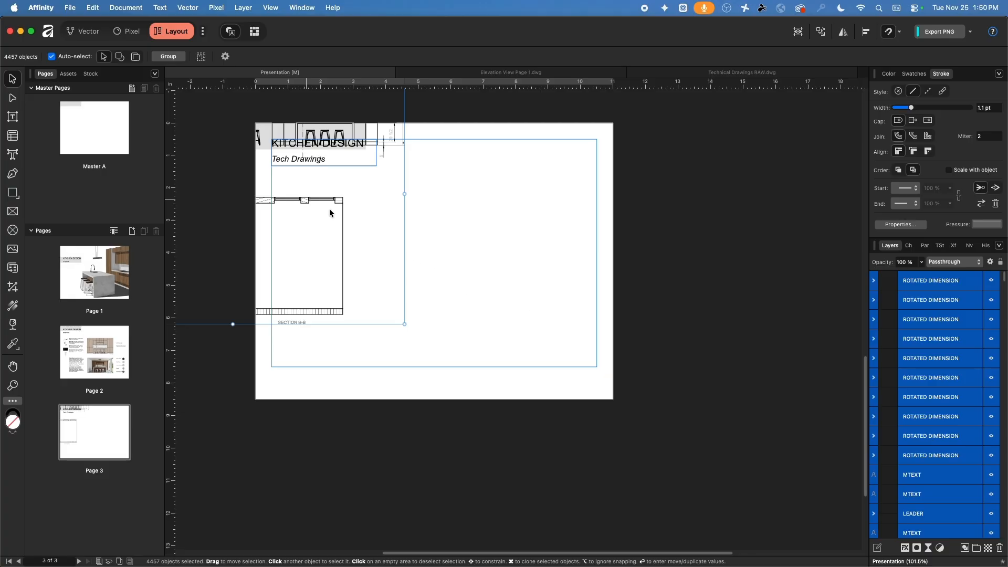
pyautogui.moveTo(340, 203); pyautogui.dragTo(548, 283)
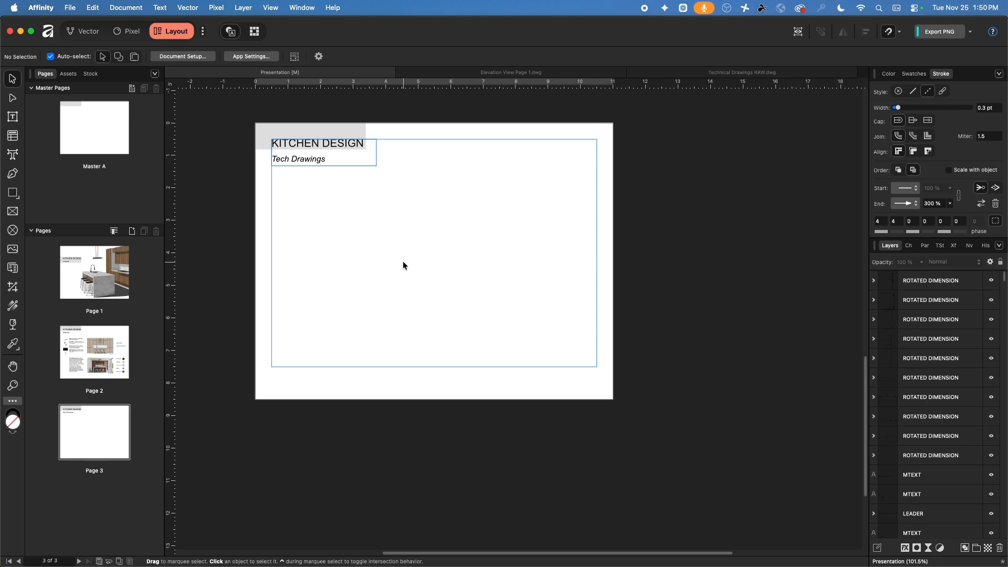
# Delete all the pasted drawing objects from page 3
pyautogui.press('super+a')
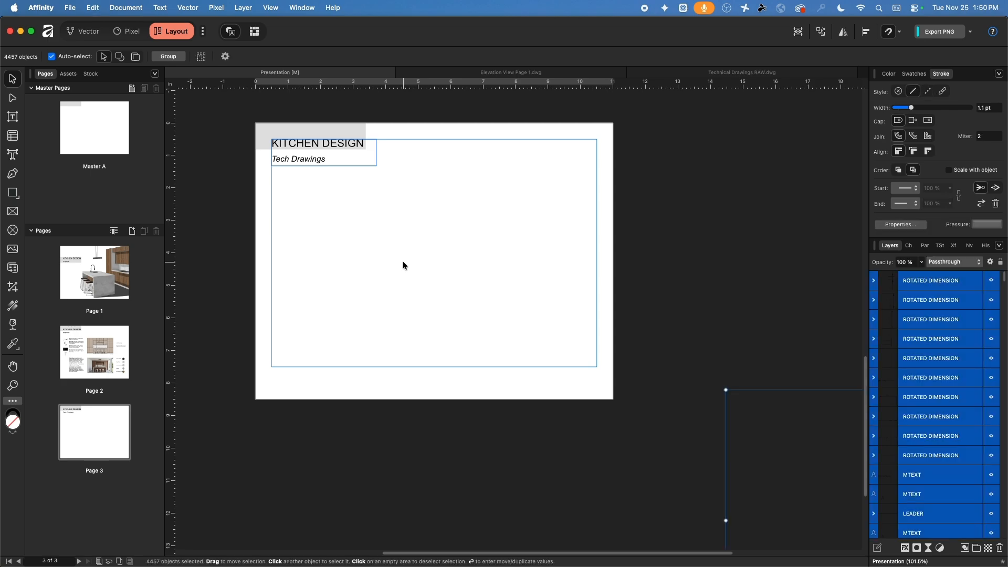
pyautogui.press('Delete')
pyautogui.click(402, 260)
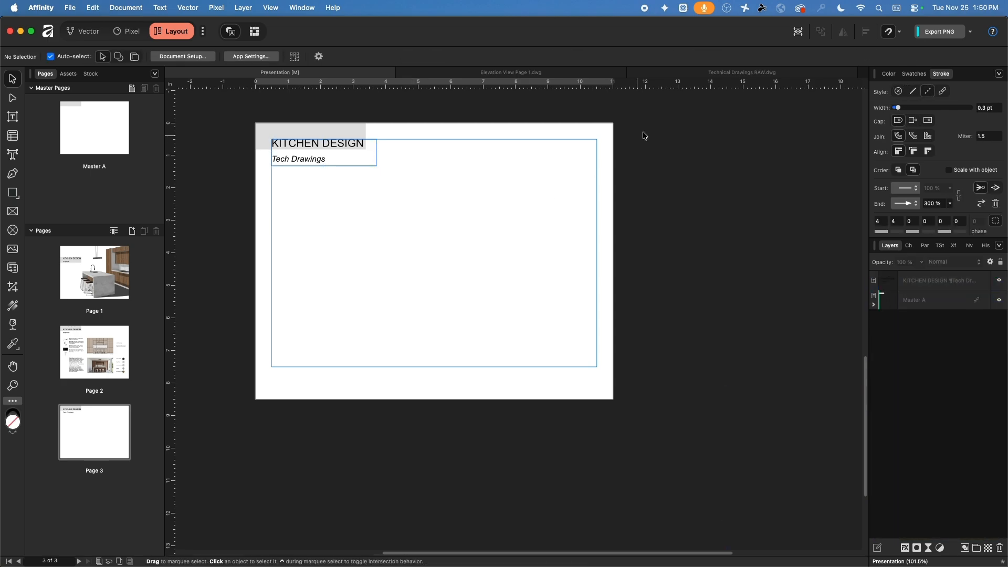
# Close the Elevation View Page 1.dwg document and clear the selection in the technical drawings
pyautogui.click(525, 73)
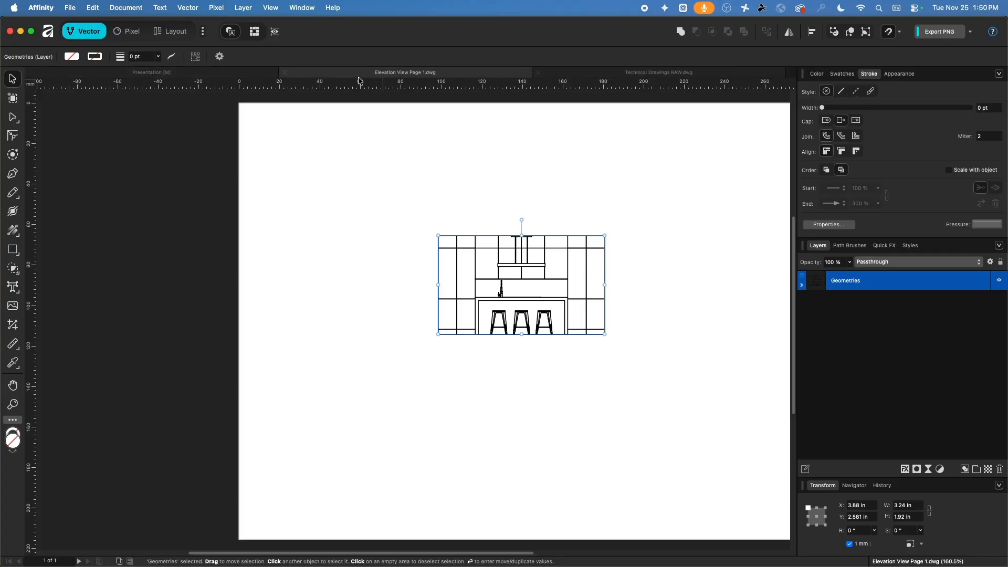
pyautogui.click(285, 72)
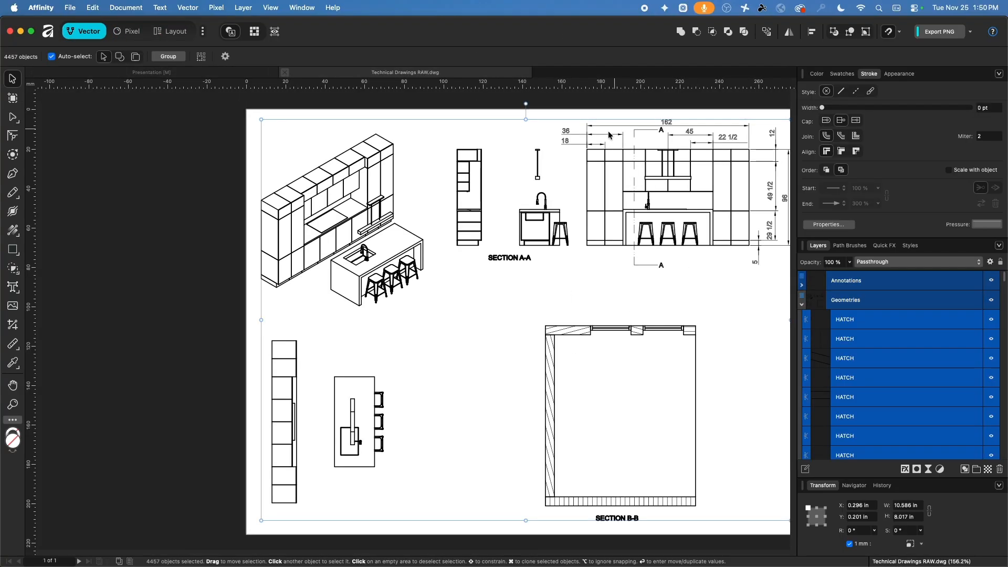
pyautogui.click(631, 323)
# Delete the SECTION B-B label below the room plan in the technical drawings
pyautogui.moveTo(713, 323); pyautogui.dragTo(543, 228, button='middle')
pyautogui.scroll(-4, 451, 259)
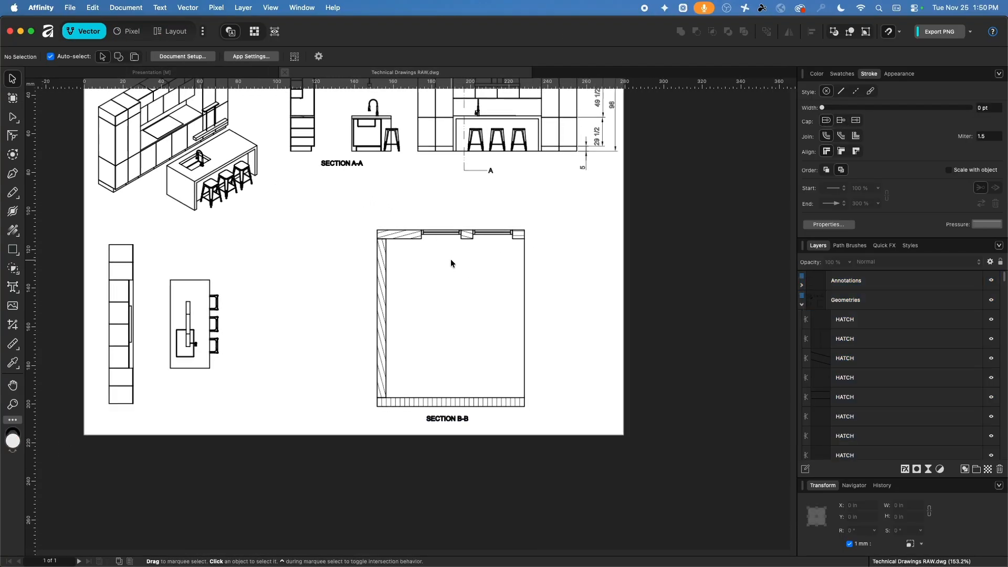
pyautogui.scroll(5, 525, 283)
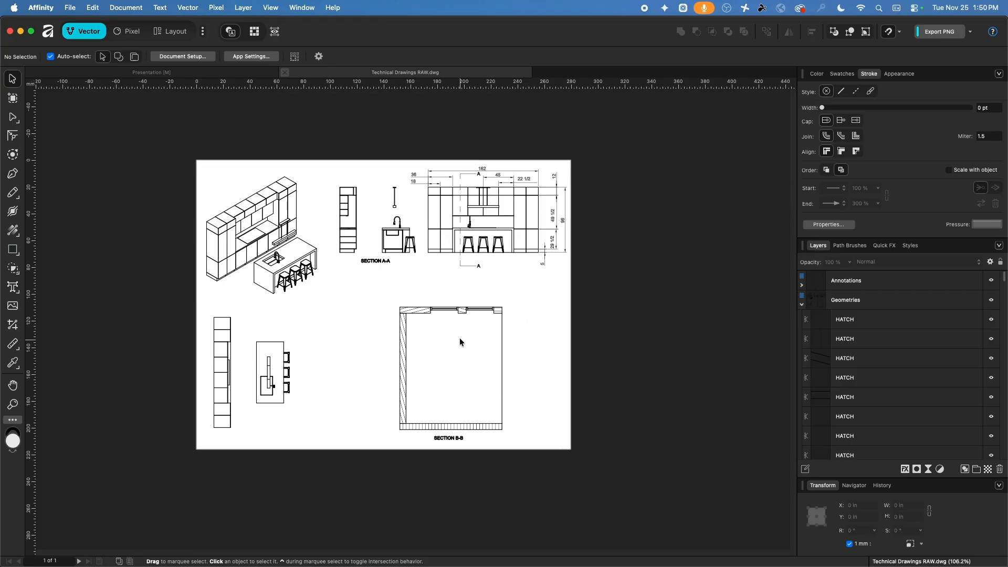
pyautogui.scroll(3, 451, 456)
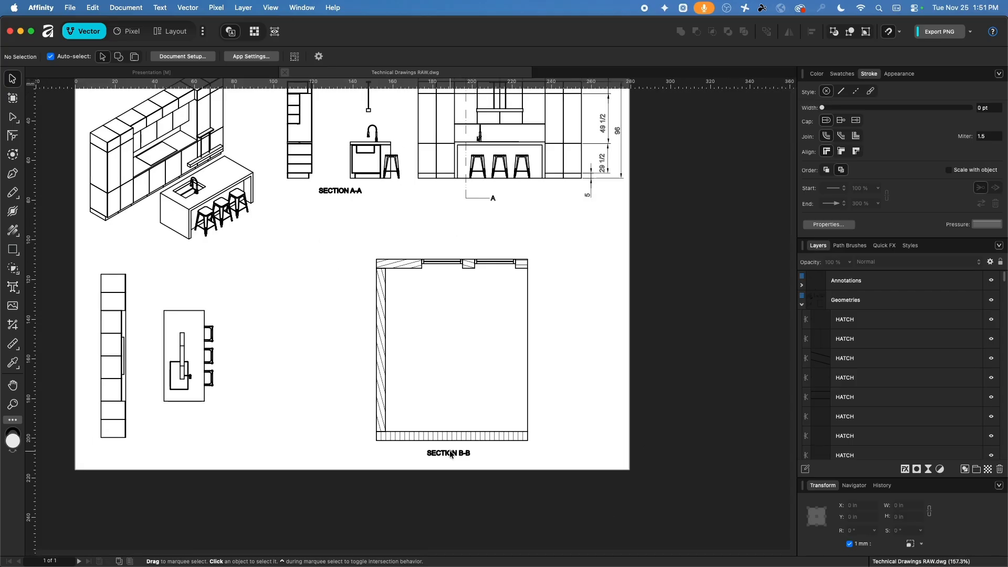
pyautogui.click(449, 453)
pyautogui.click(418, 352)
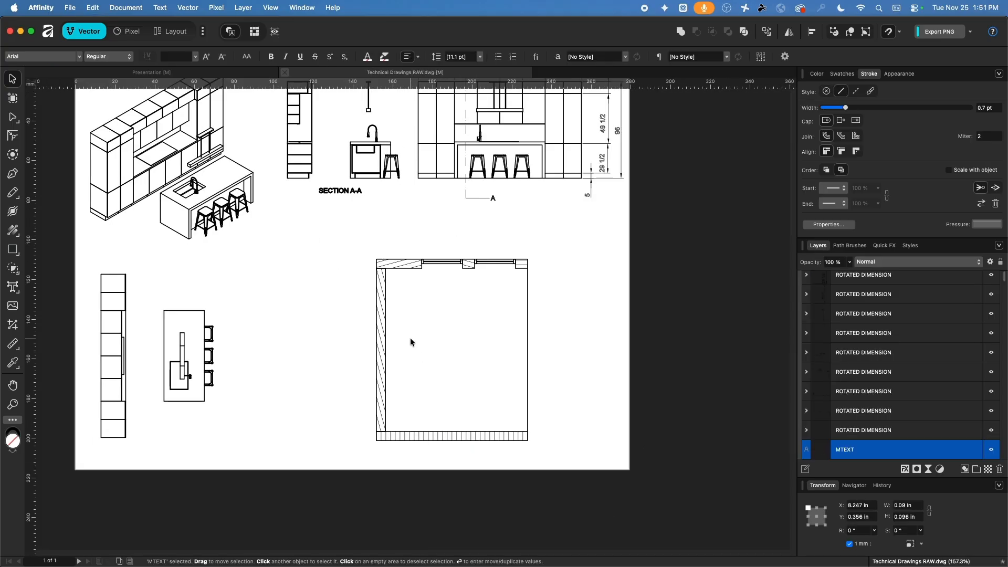
# Delete the hatches from the room plan's left, upper-left and bottom walls and from the pier between the two windows
pyautogui.click(382, 300)
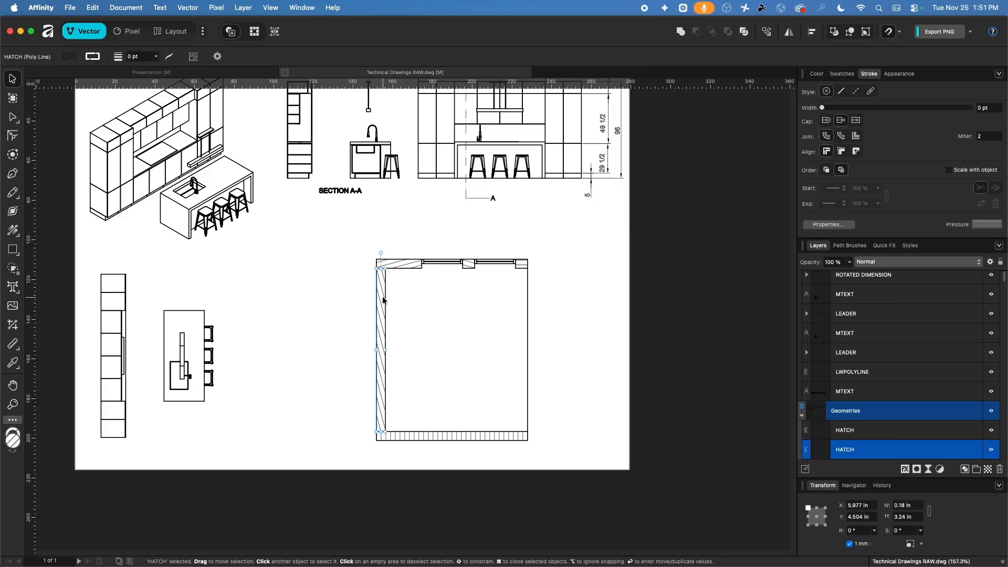
pyautogui.click(462, 261)
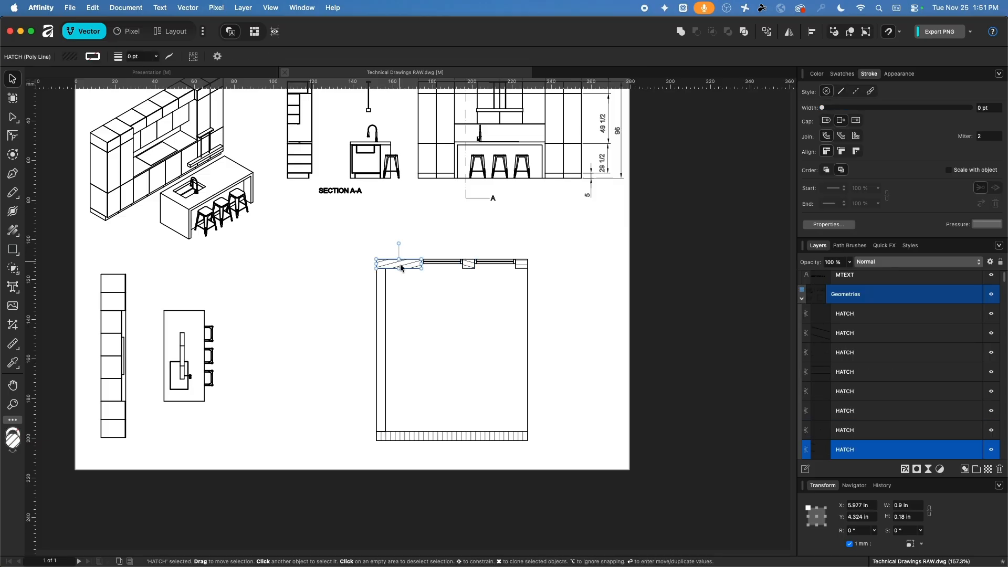
pyautogui.click(454, 427)
pyautogui.press('Delete')
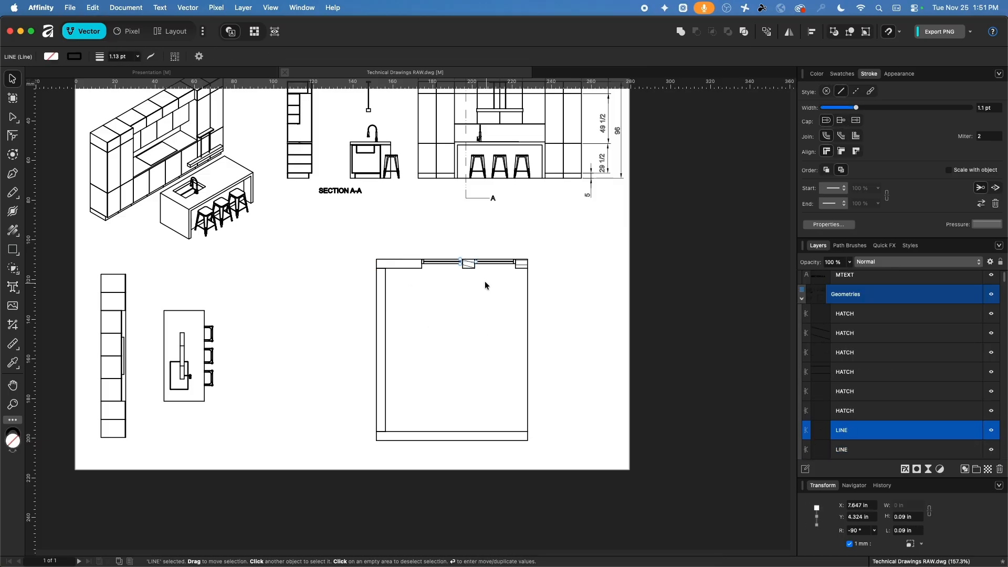
pyautogui.scroll(10, 470, 265)
pyautogui.click(475, 249)
pyautogui.press('Delete')
# Delete the frame and glass hatches from both windows in the room plan's upper wall
pyautogui.click(431, 239)
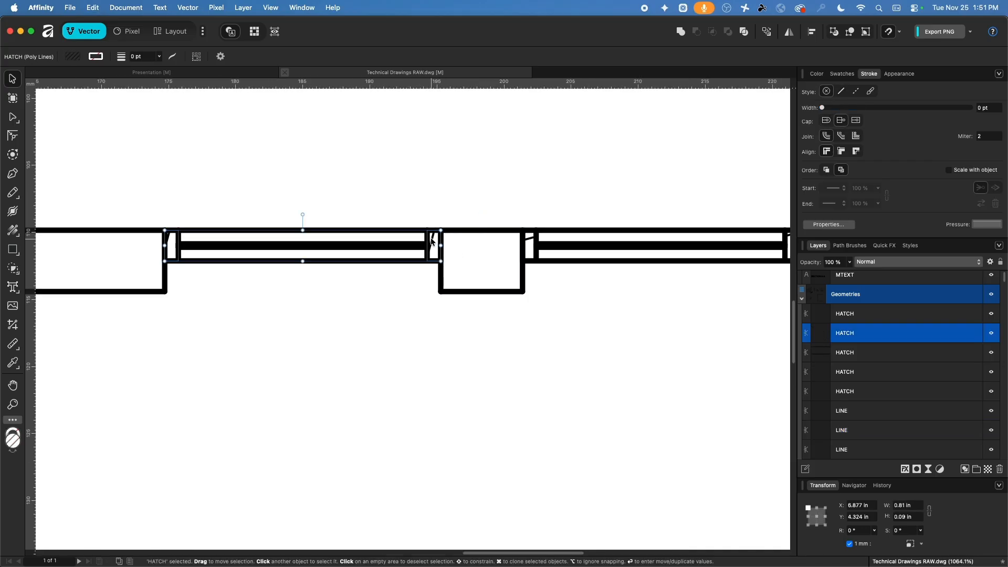
pyautogui.click(293, 246)
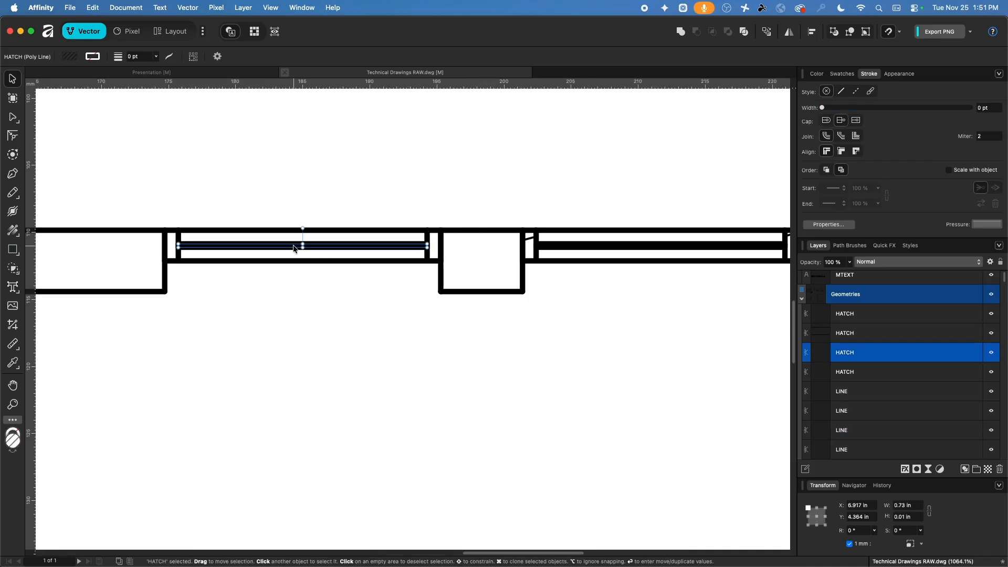
pyautogui.press('Delete')
pyautogui.press('Delete')
pyautogui.click(530, 240)
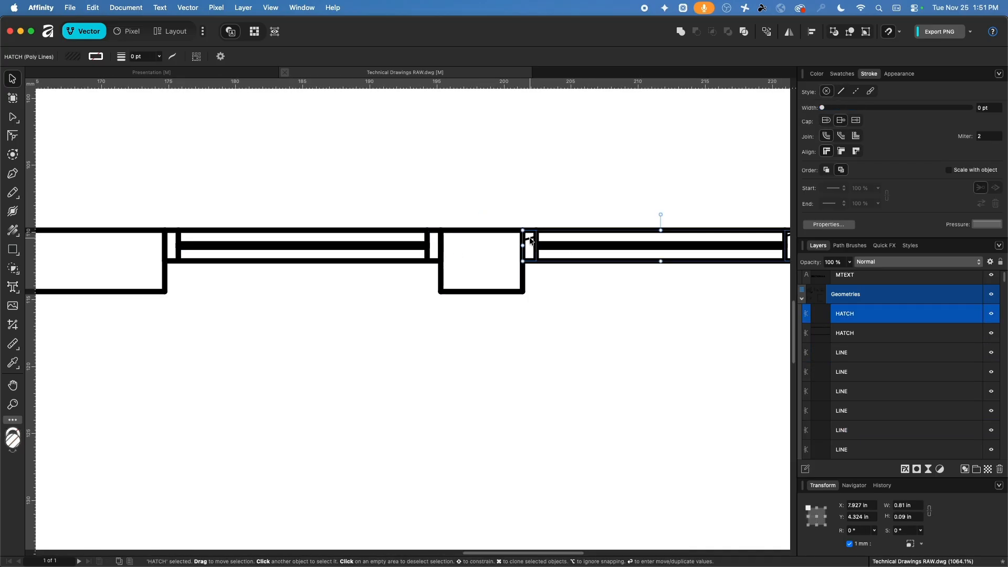
pyautogui.press('Delete')
# Delete the hatch from the room plan's upper-right corner pier
pyautogui.hscroll(10, 680, 328)
pyautogui.click(417, 236)
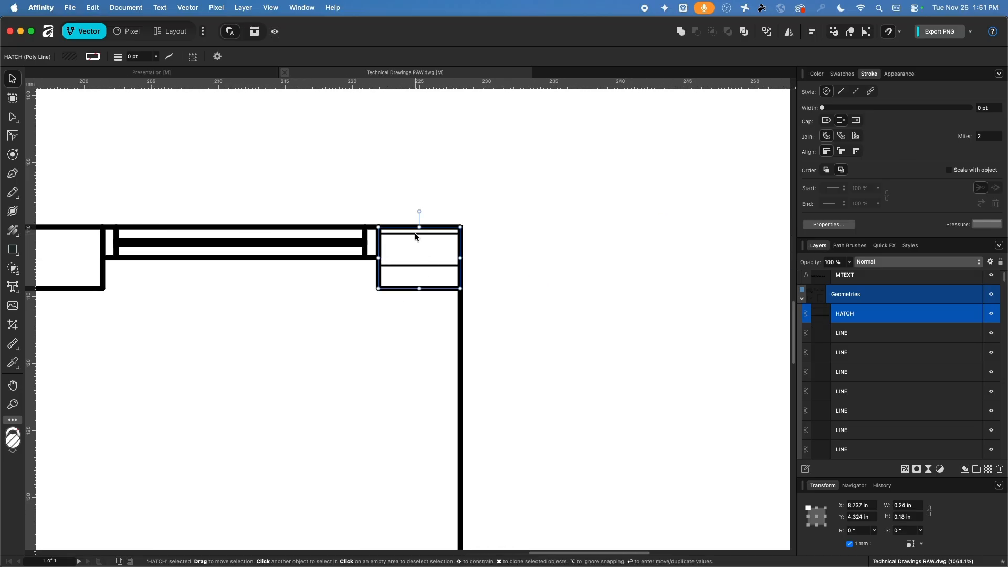
pyautogui.press('Delete')
# Select the room plan, the cabinet and island plan, and the isometric kitchen view, and set their stroke width to 0.5 pt
pyautogui.scroll(-15, 379, 308)
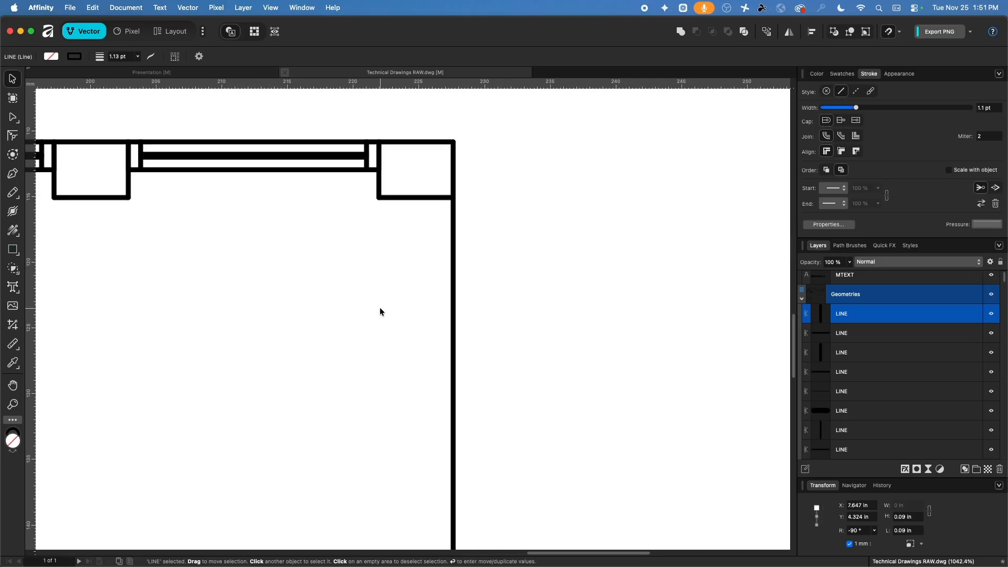
pyautogui.hscroll(-4, 379, 329)
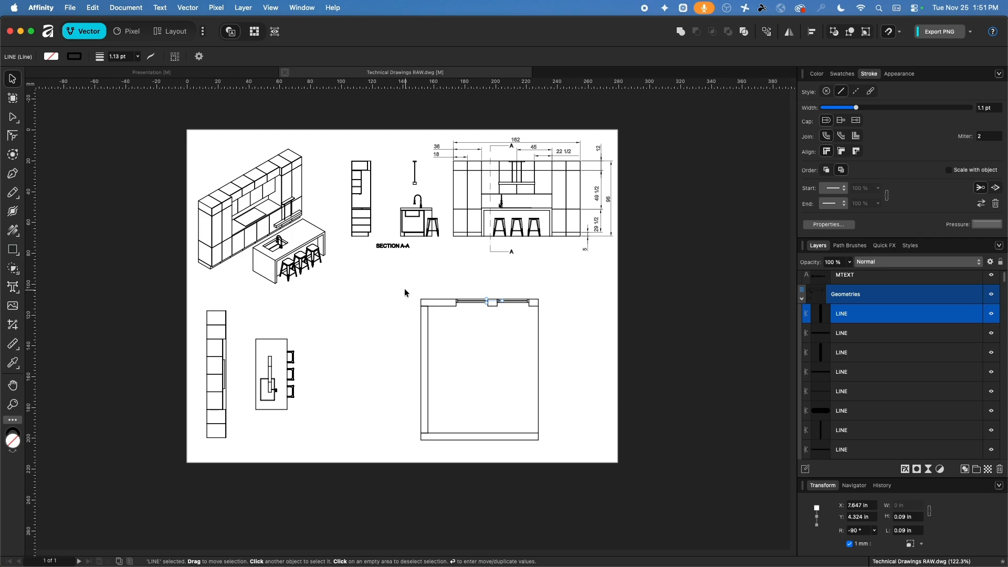
pyautogui.moveTo(399, 276); pyautogui.dragTo(558, 464)
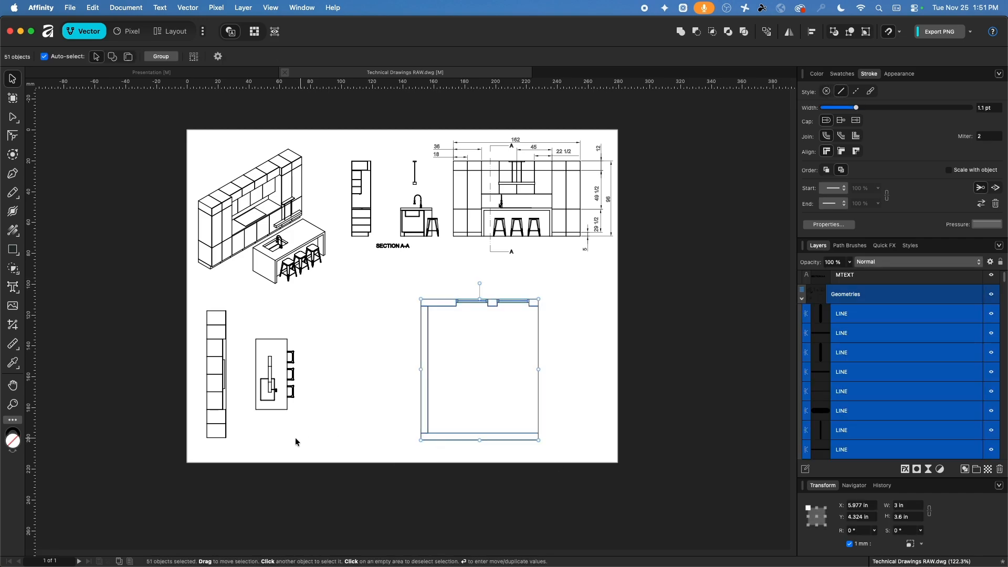
pyautogui.keyDown('shift'); pyautogui.moveTo(318, 461); pyautogui.dragTo(168, 291); pyautogui.keyUp('shift')
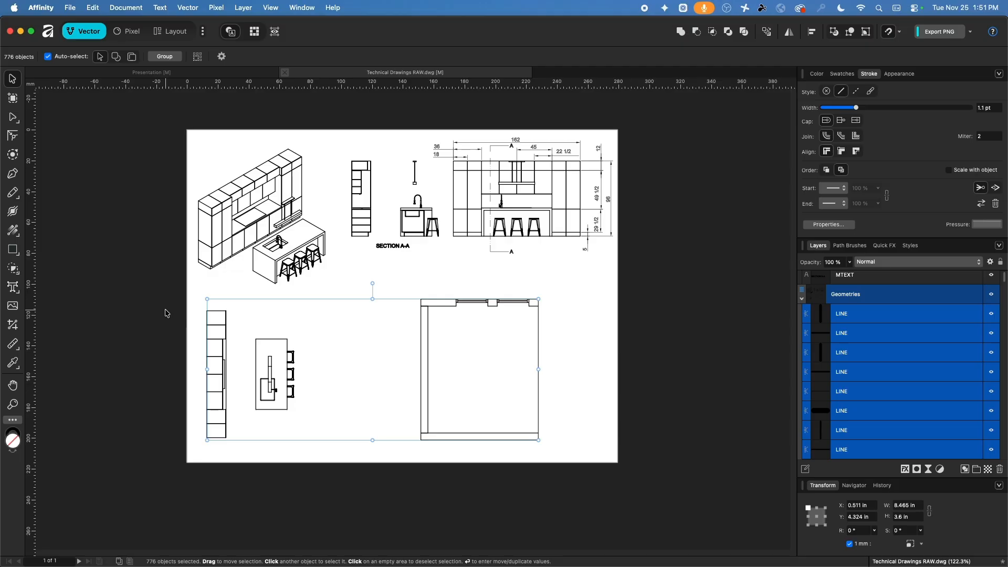
pyautogui.keyDown('shift'); pyautogui.moveTo(183, 128); pyautogui.dragTo(342, 298); pyautogui.keyUp('shift')
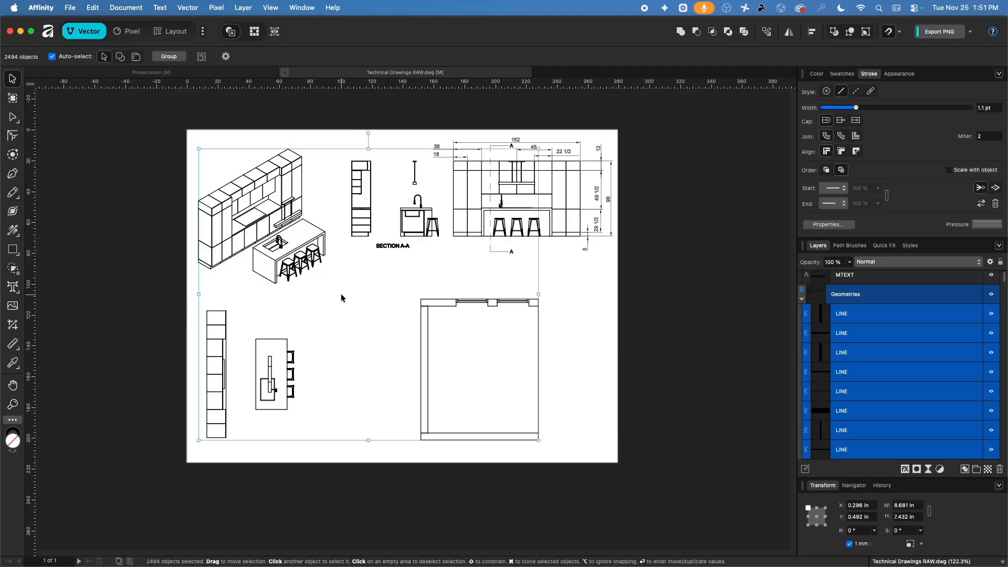
pyautogui.click(987, 109)
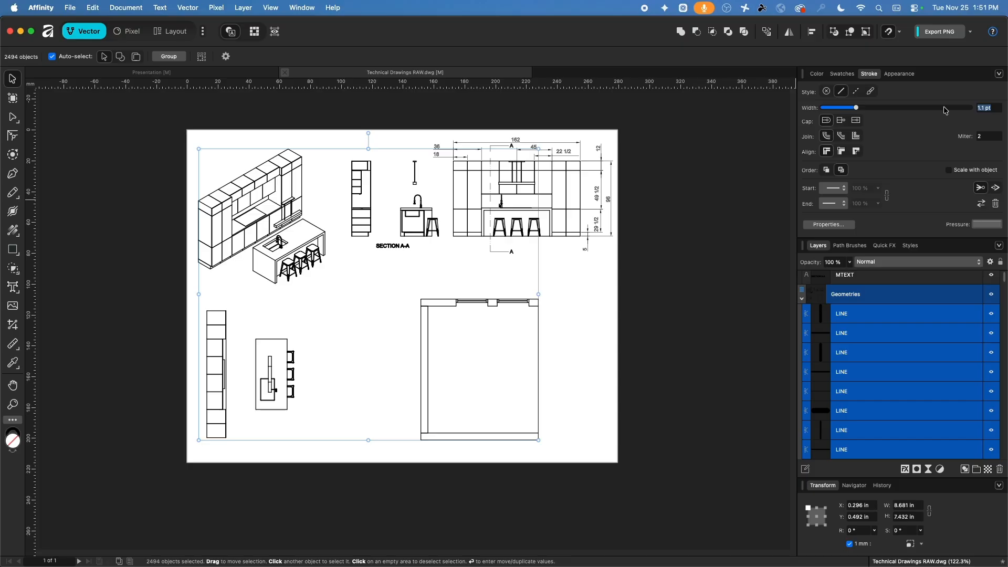
pyautogui.write('0.5')
pyautogui.press('Return')
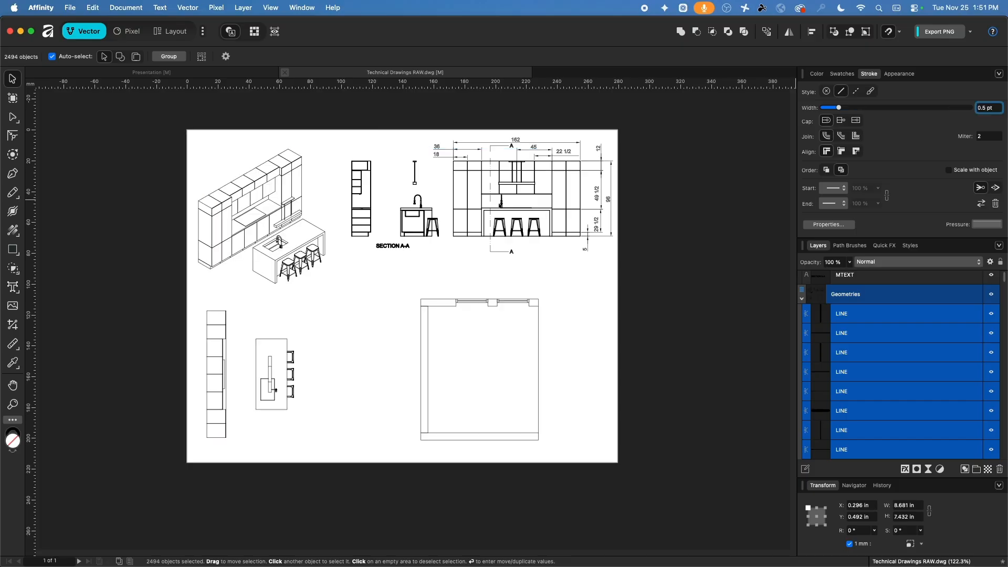
pyautogui.keyDown('ctrl'); pyautogui.scroll(10, 277, 262); pyautogui.keyUp('ctrl')
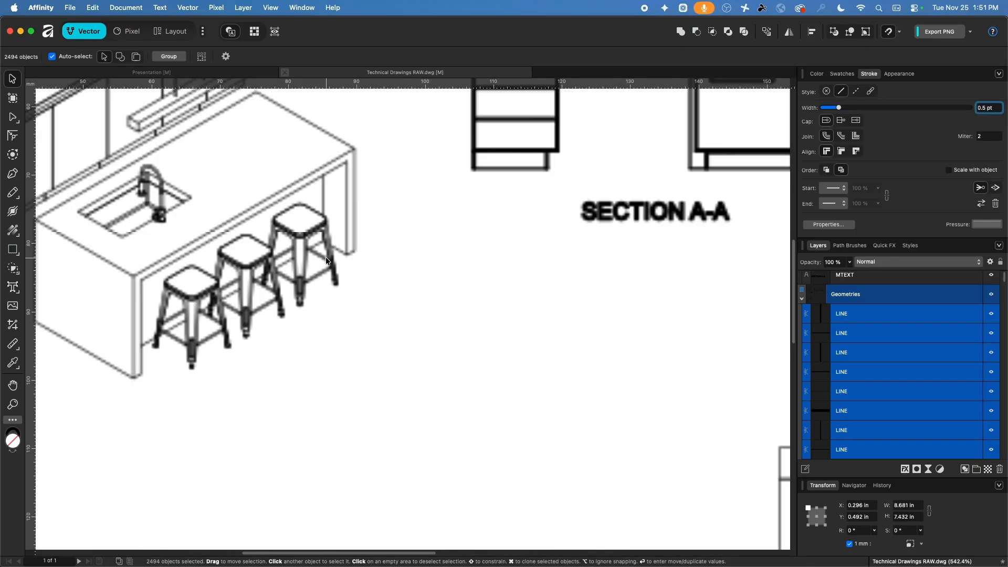
# Set the stroke width of the selected room plan, cabinet and island plan, and isometric kitchen view to 0.25 pt
pyautogui.keyDown('ctrl'); pyautogui.scroll(-5, 276, 263); pyautogui.keyUp('ctrl')
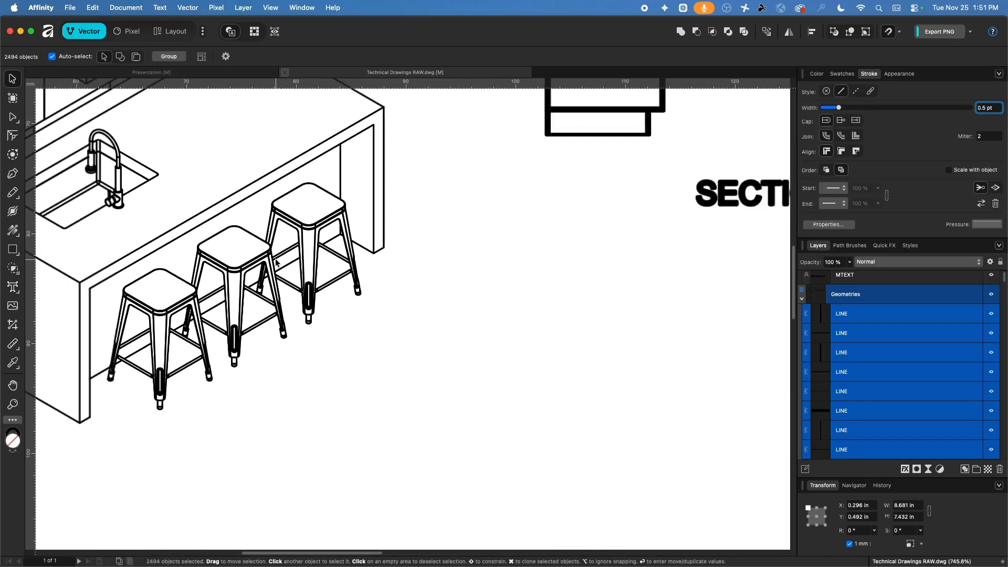
pyautogui.click(982, 107)
pyautogui.press('BackSpace')
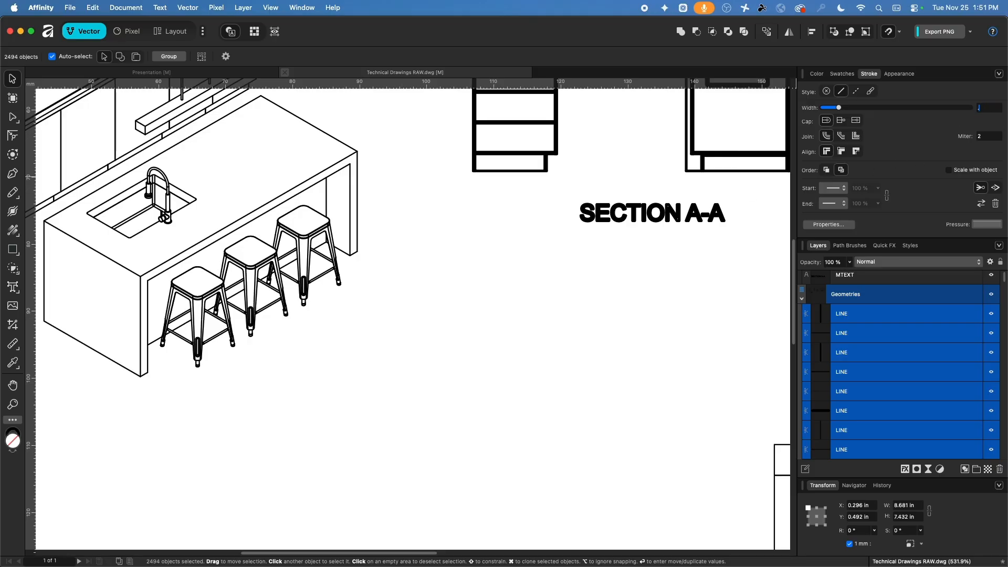
pyautogui.write('.25')
pyautogui.press('Return')
pyautogui.scroll(10, 300, 260)
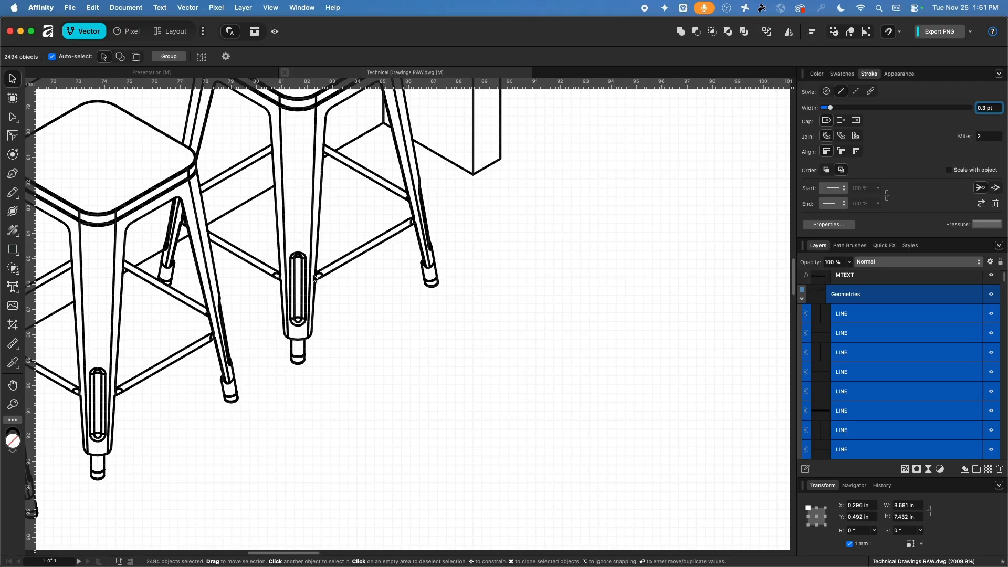
# Undo the last stroke width change on the selected drawings and re-enter a thinner width
pyautogui.press('super+z')
pyautogui.press('super+z')
pyautogui.write('2')
pyautogui.press('Escape')
pyautogui.click(993, 106)
pyautogui.press('BackSpace')
pyautogui.write('.2')
pyautogui.press('Escape')
pyautogui.scroll(-15, 388, 289)
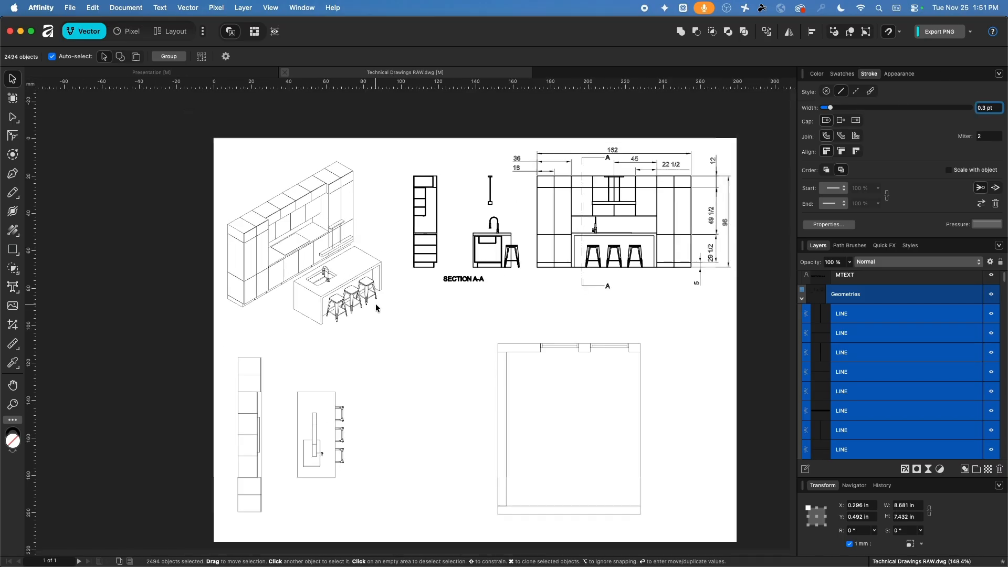
# Select all drawings on the page, set their stroke width to 0.25 pt, check the line weights and deselect
pyautogui.moveTo(459, 290); pyautogui.dragTo(376, 278, button='middle')
pyautogui.press('super+a')
pyautogui.click(527, 286)
pyautogui.press('super+a')
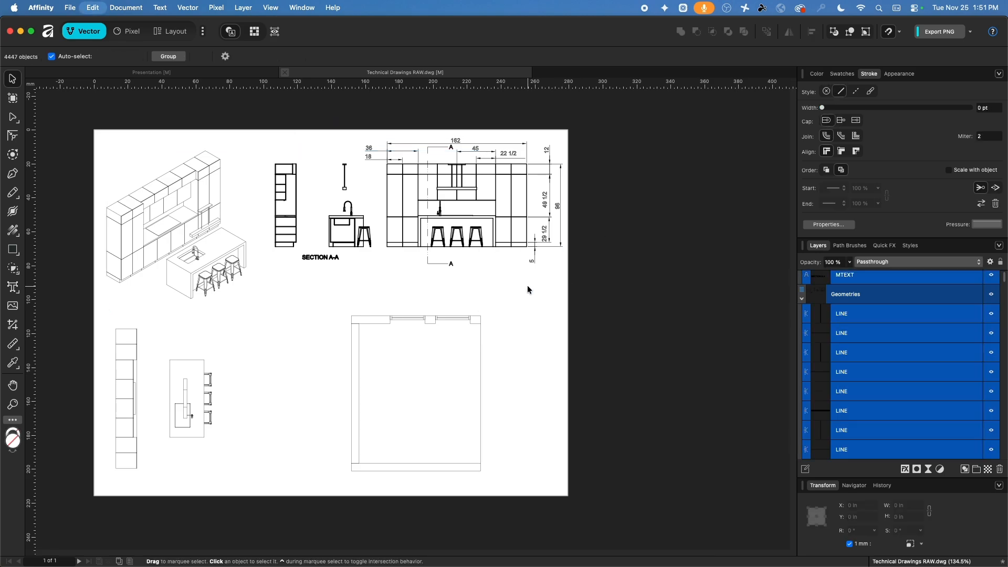
pyautogui.click(994, 107)
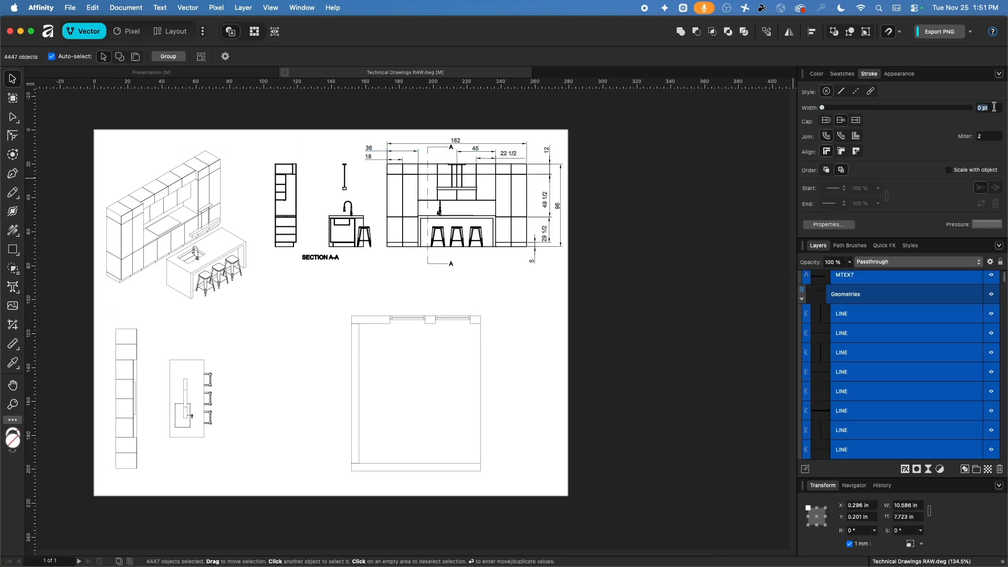
pyautogui.write('.25')
pyautogui.press('Return')
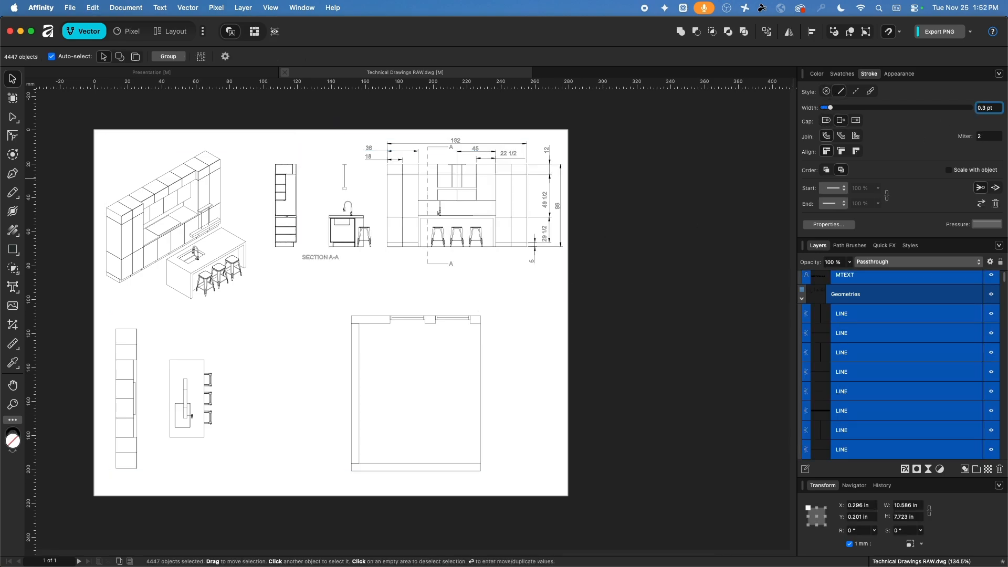
pyautogui.scroll(10, 388, 218)
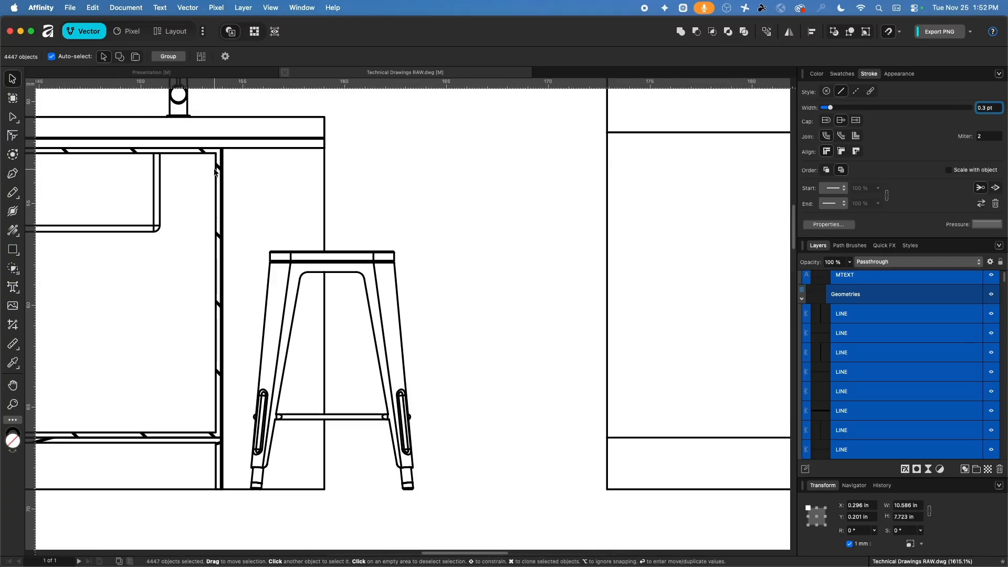
pyautogui.scroll(-10, 218, 314)
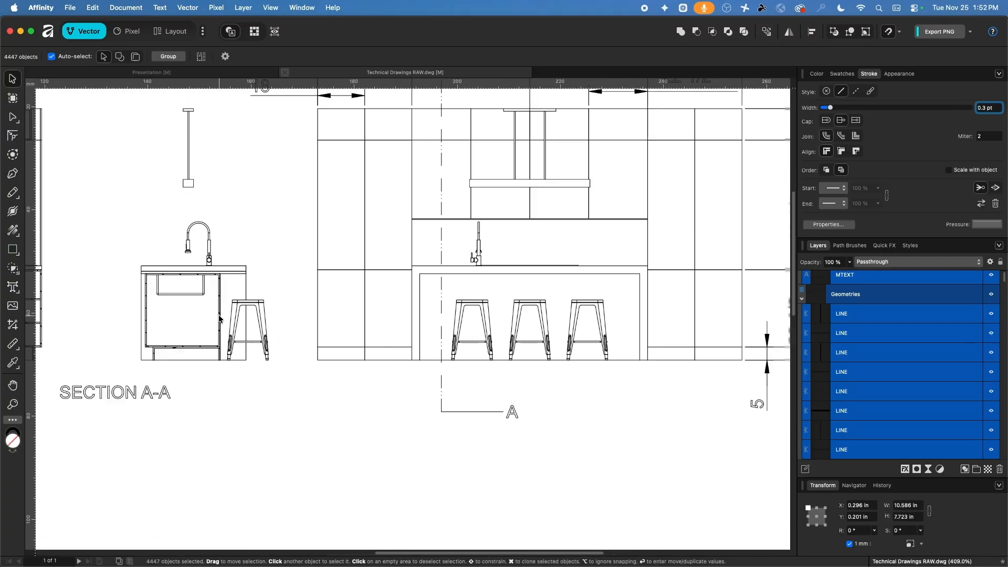
pyautogui.moveTo(298, 398); pyautogui.dragTo(502, 279, button='middle')
pyautogui.scroll(-2, 502, 279)
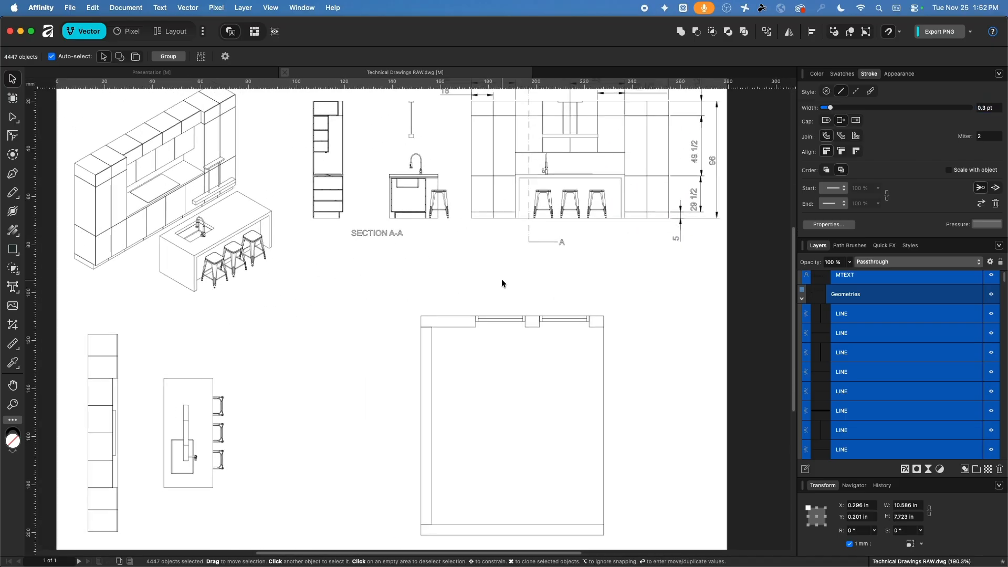
pyautogui.click(593, 511)
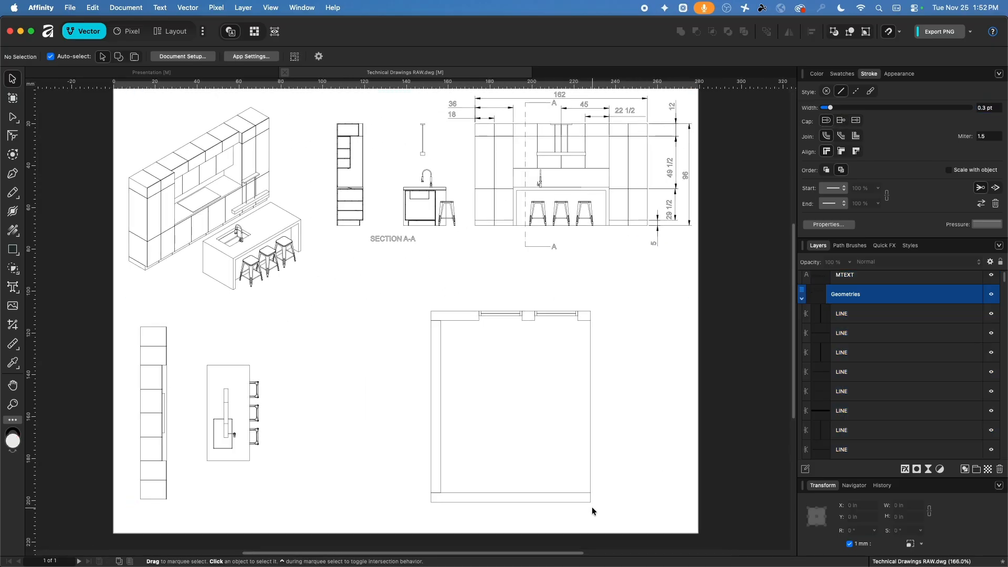
# Delete the short line separating the left and upper walls at the room plan's upper-left corner
pyautogui.scroll(8, 412, 302)
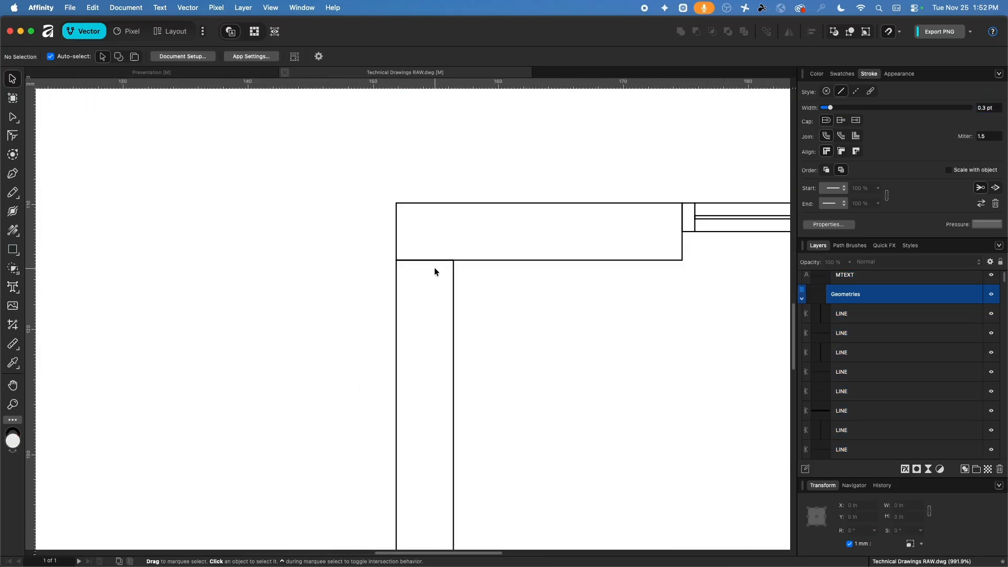
pyautogui.click(432, 261)
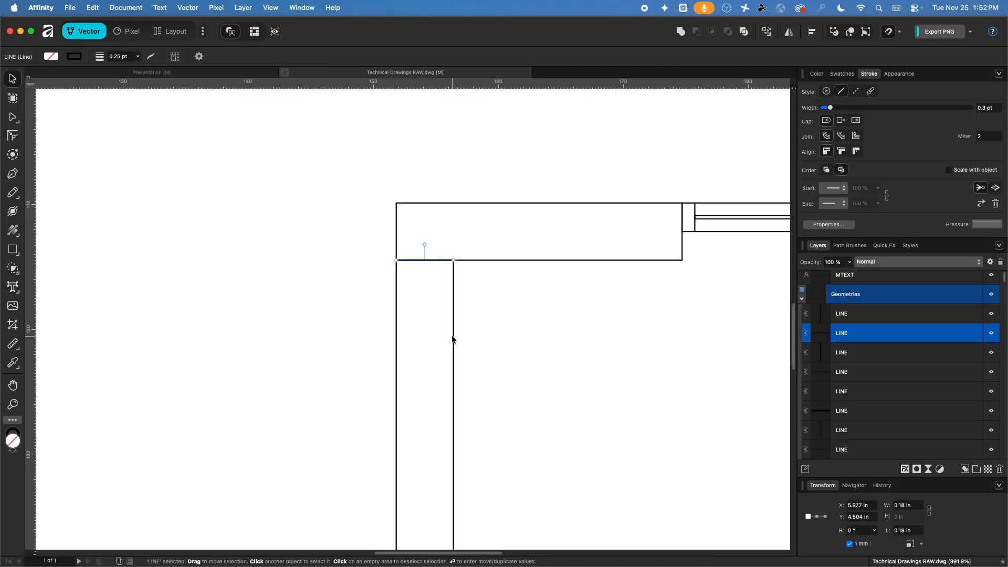
pyautogui.click(453, 339)
pyautogui.click(424, 261)
pyautogui.press('Delete')
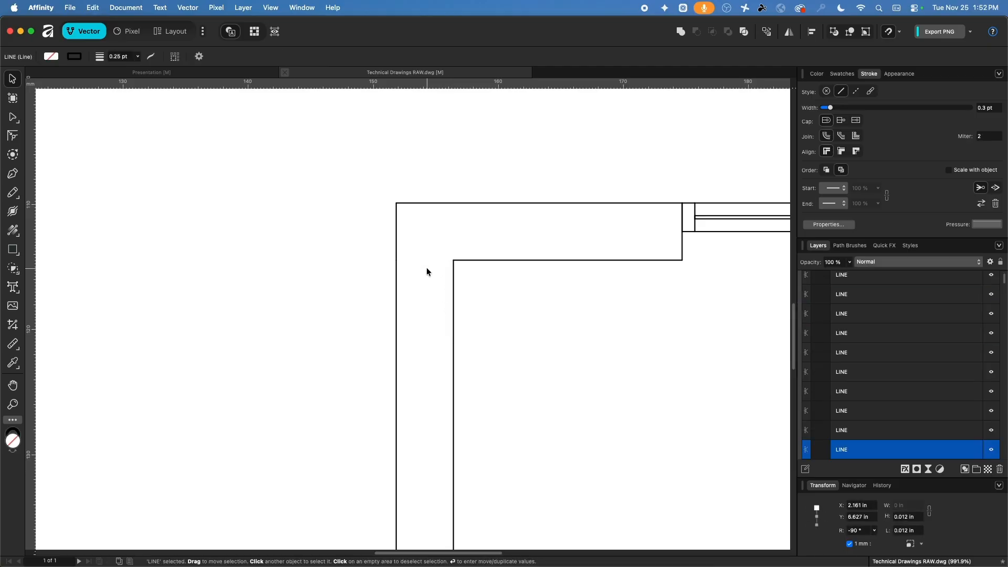
# Try moving the upper wall's inner line down into the room and undo the move
pyautogui.click(475, 261)
pyautogui.moveTo(474, 260); pyautogui.dragTo(508, 310)
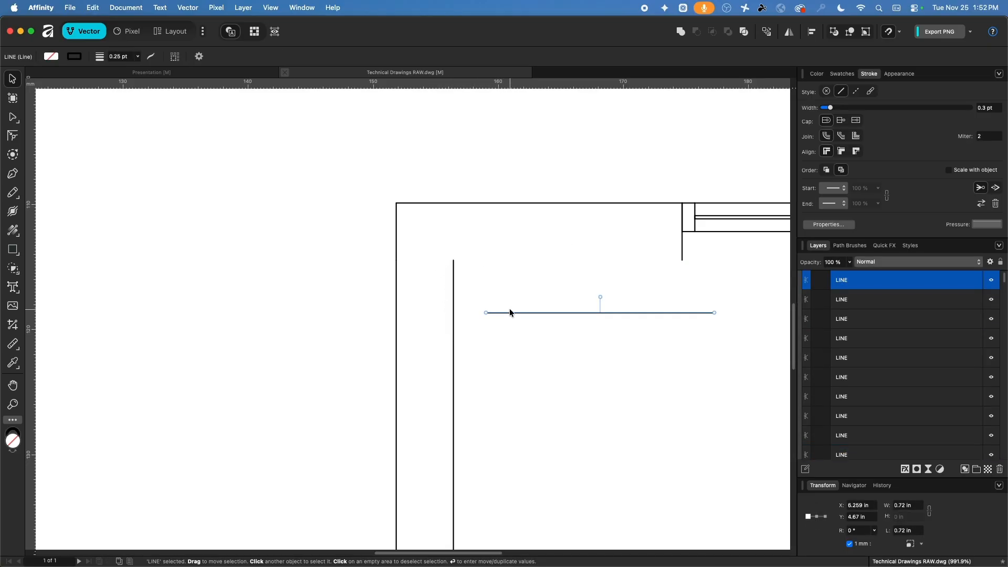
pyautogui.press('super+z')
# Delete the short line separating the left and bottom walls at the room plan's lower-left corner
pyautogui.keyDown('ctrl'); pyautogui.scroll(-6, 505, 311); pyautogui.keyUp('ctrl')
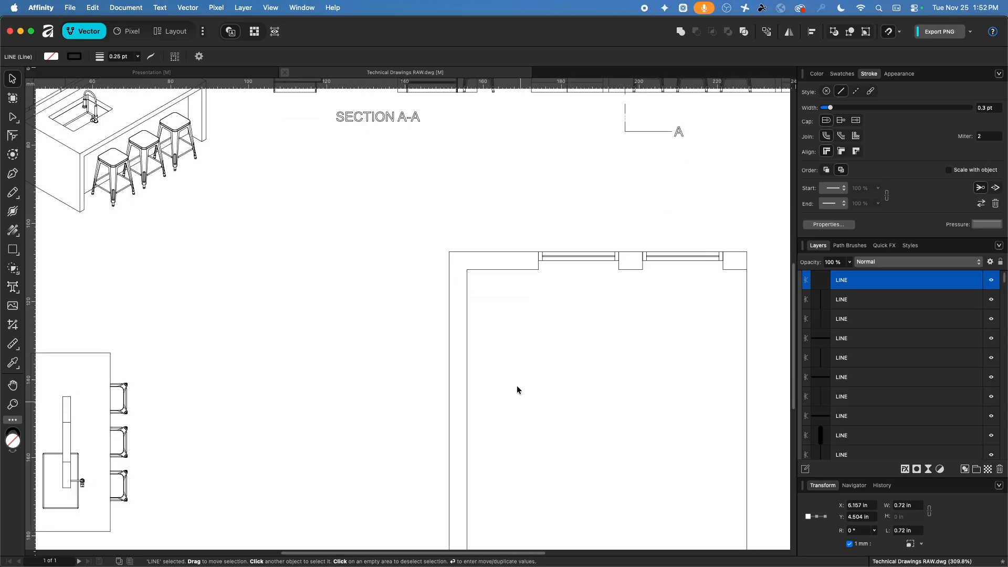
pyautogui.scroll(-5, 517, 386)
pyautogui.scroll(-2, 495, 314)
pyautogui.click(452, 328)
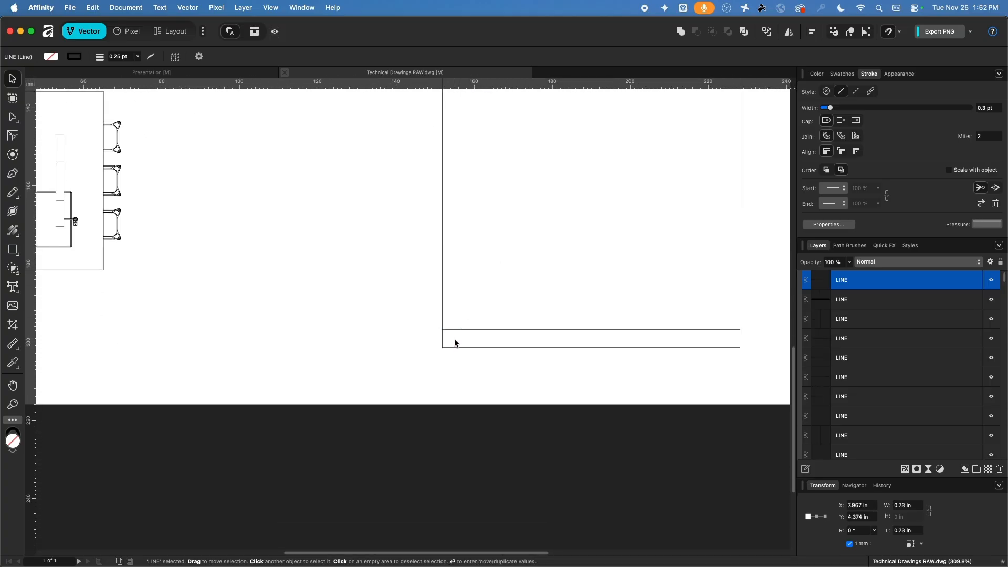
pyautogui.press('Delete')
pyautogui.scroll(6, 572, 228)
pyautogui.hscroll(5, 572, 228)
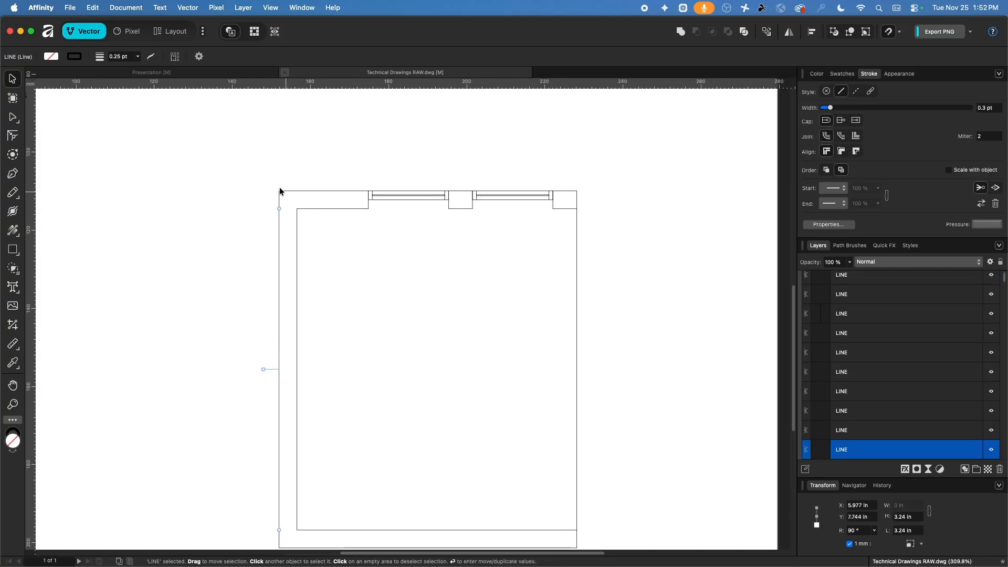
pyautogui.click(212, 349)
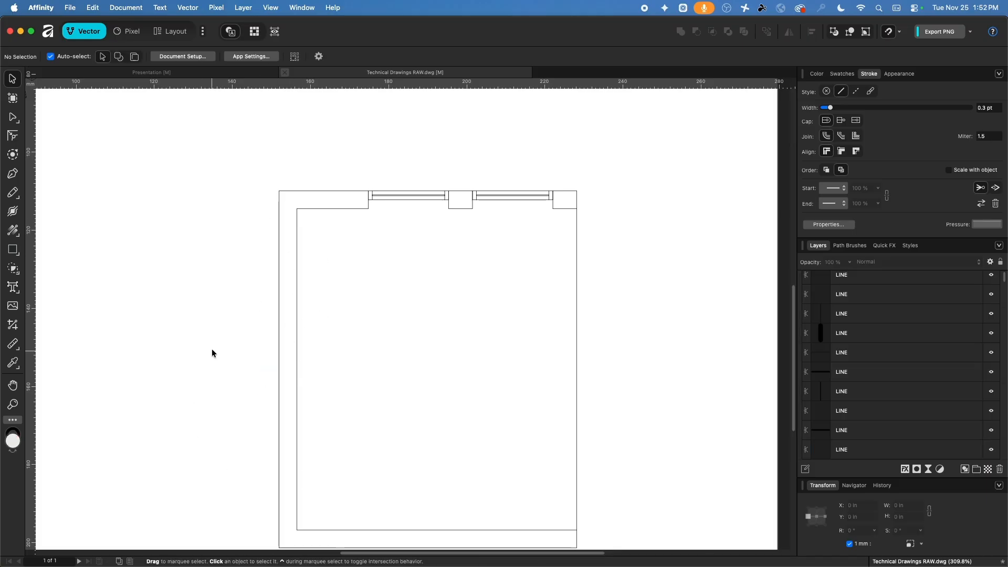
# Select the whole room plan and rotate it 90° clockwise so the windows face right
pyautogui.keyDown('ctrl'); pyautogui.scroll(-6, 212, 349); pyautogui.keyUp('ctrl')
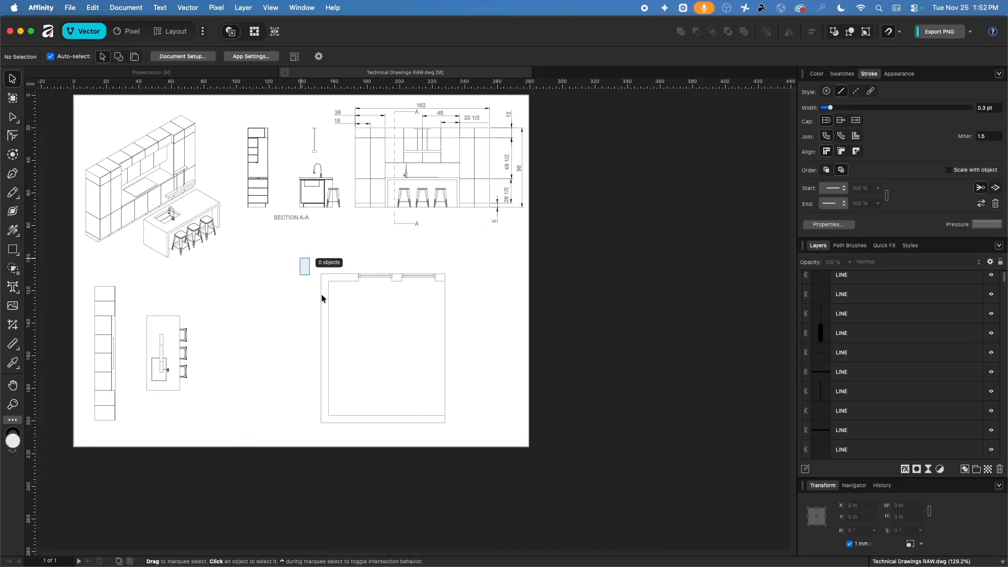
pyautogui.moveTo(322, 295); pyautogui.dragTo(473, 434)
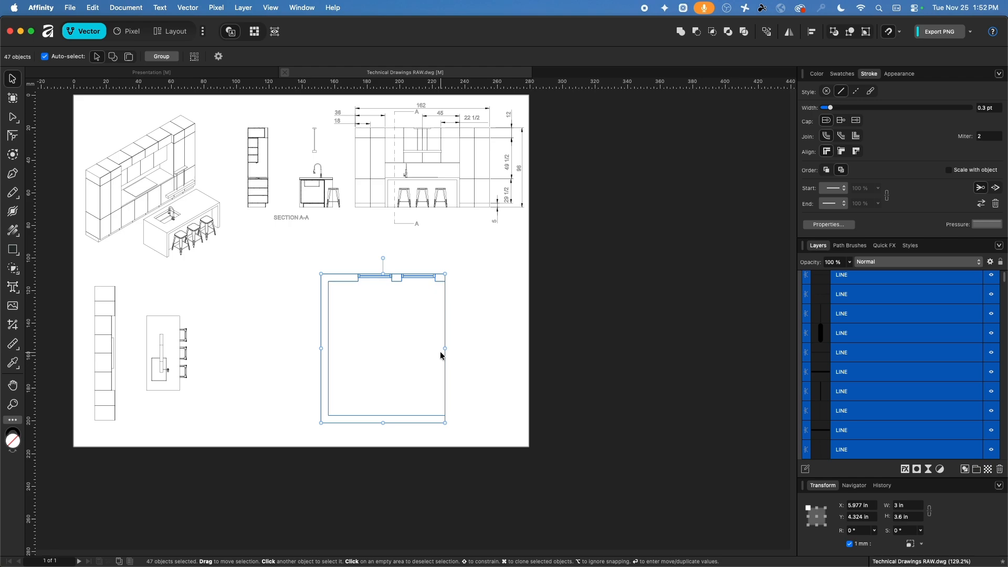
pyautogui.moveTo(383, 258); pyautogui.dragTo(490, 361)
pyautogui.click(235, 388)
# Rotate the cabinet and island plan 90° clockwise and group its objects
pyautogui.hscroll(-5, 319, 307)
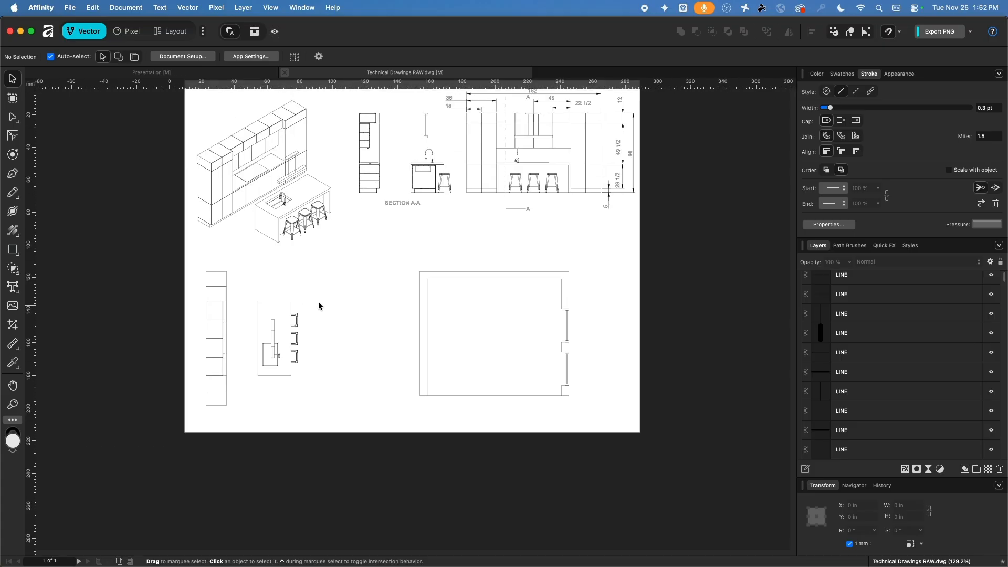
pyautogui.hscroll(-3, 319, 306)
pyautogui.moveTo(257, 257); pyautogui.dragTo(409, 420)
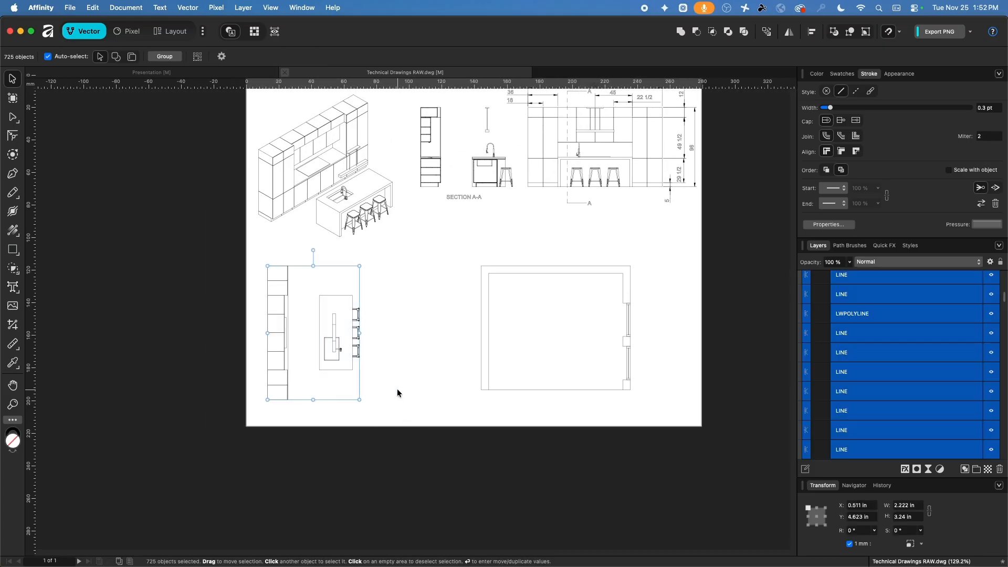
pyautogui.moveTo(314, 250); pyautogui.dragTo(417, 337)
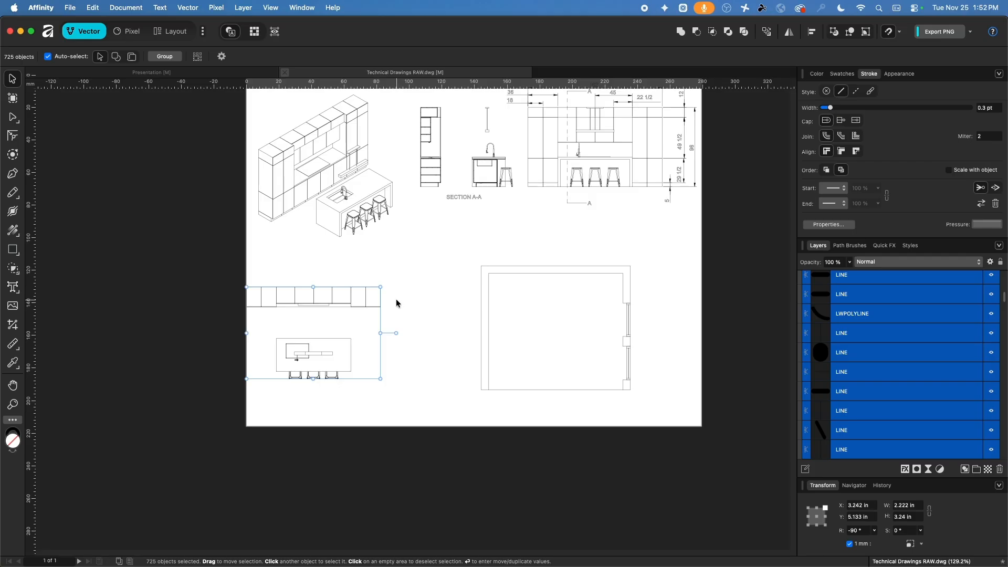
pyautogui.press('super+g')
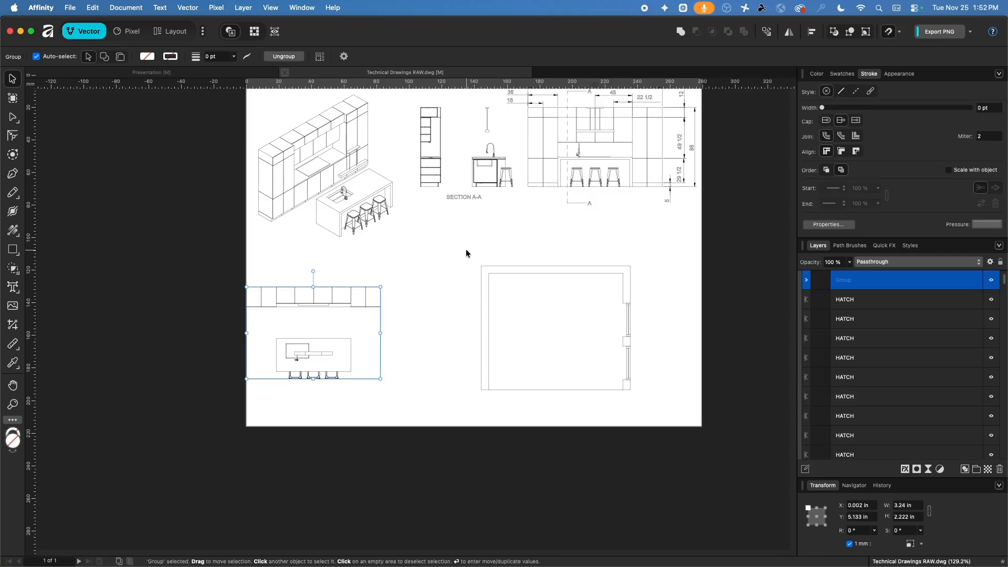
# Select all lines of the rotated room plan and group them
pyautogui.moveTo(466, 250); pyautogui.dragTo(661, 412)
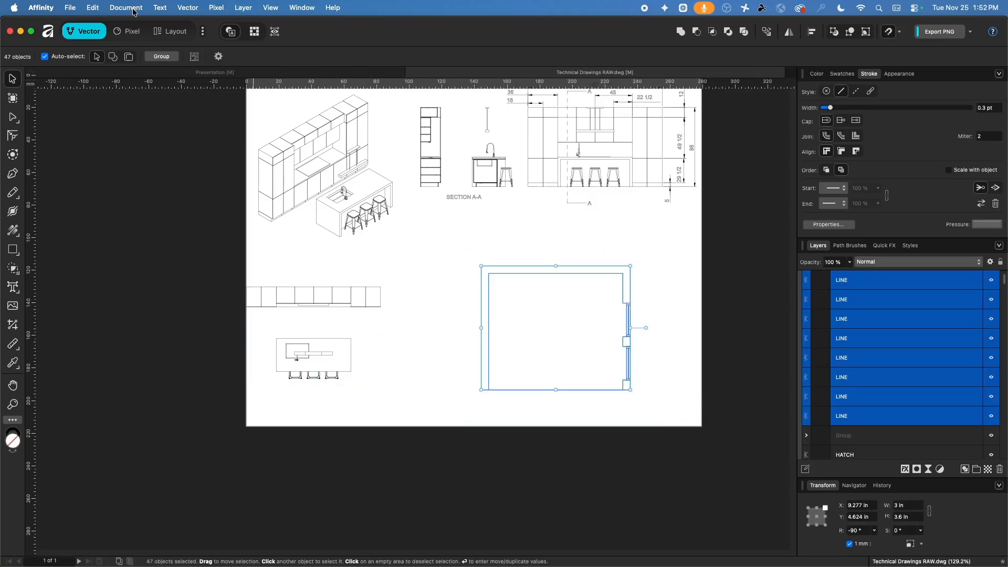
pyautogui.click(92, 8)
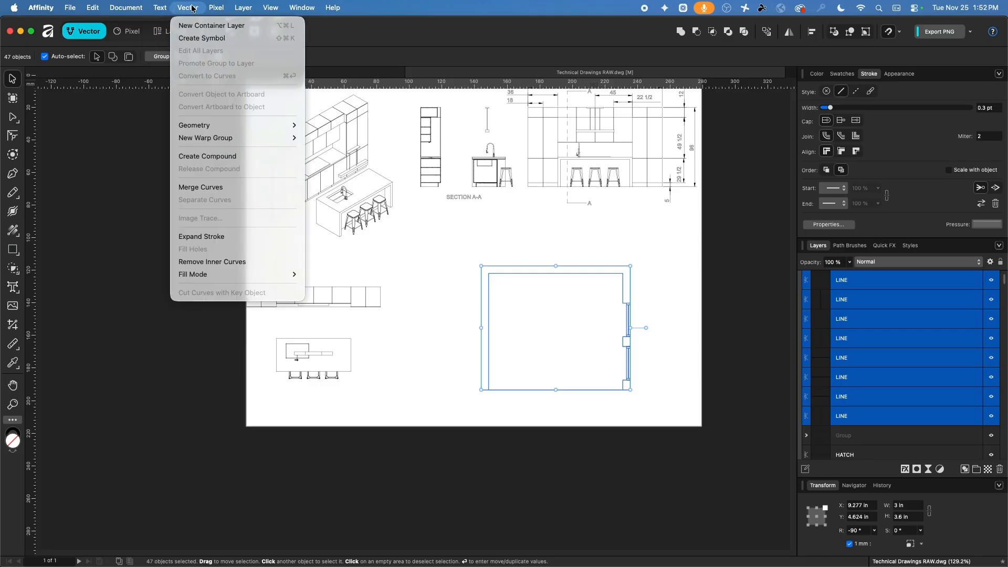
pyautogui.moveTo(337, 10)
pyautogui.write('group')
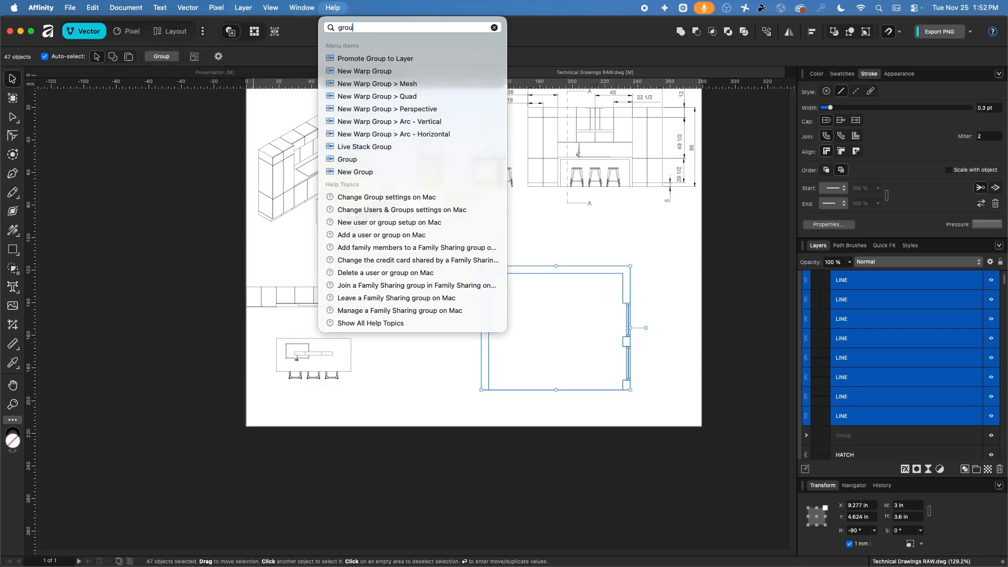
pyautogui.moveTo(356, 160)
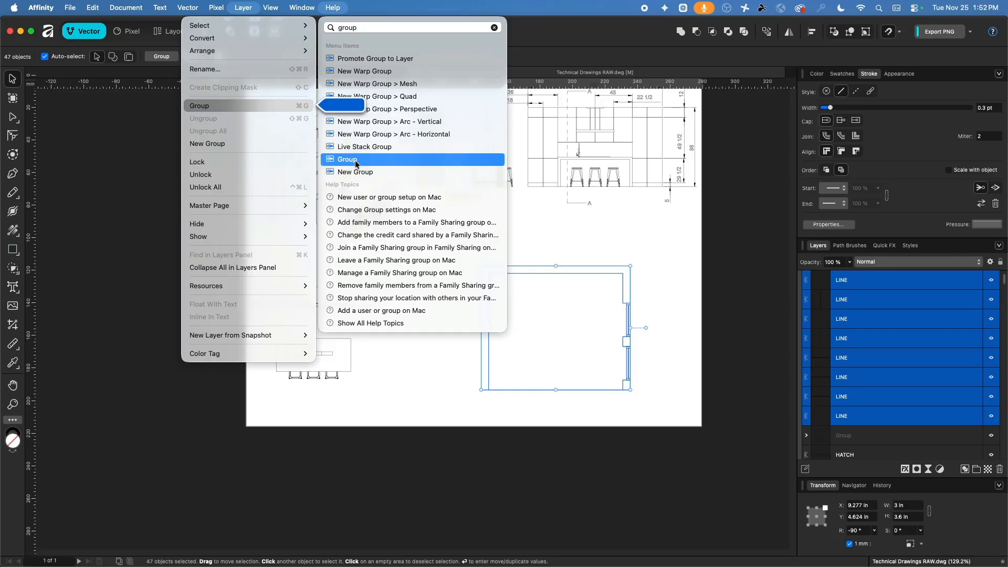
pyautogui.click(358, 161)
pyautogui.click(414, 321)
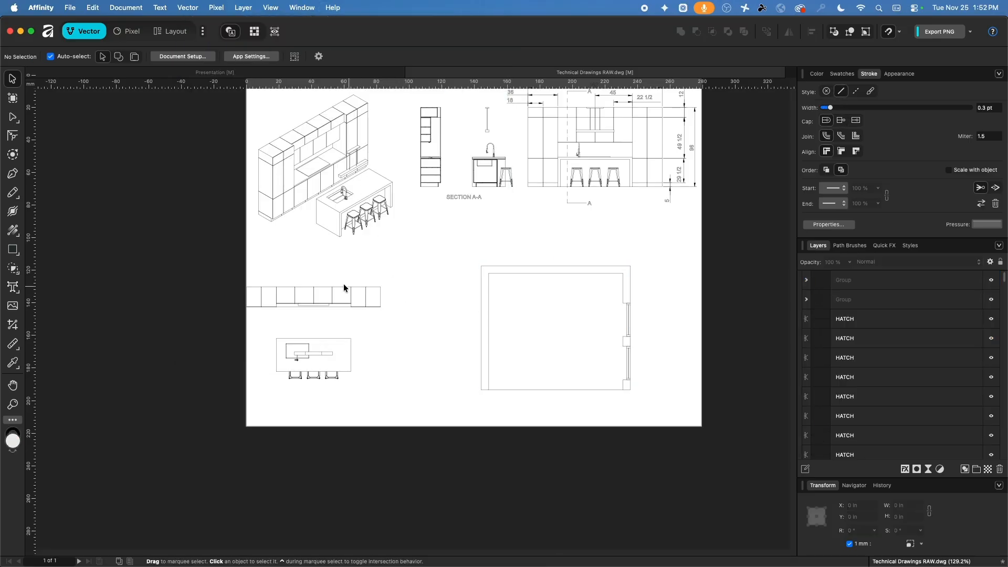
# Set the snapping preset to Object creation and move the cabinet and island plan group inside the room plan
pyautogui.click(321, 288)
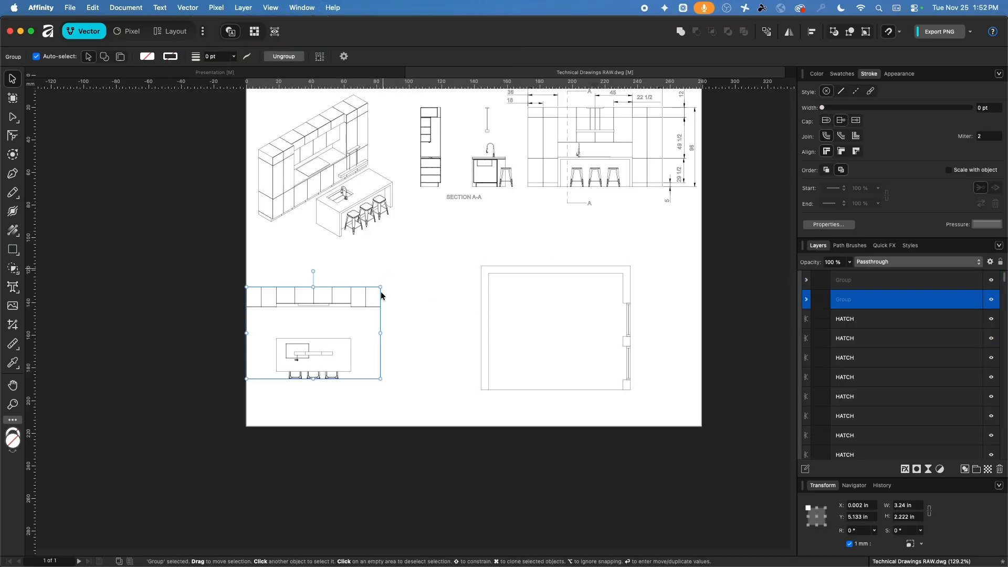
pyautogui.click(902, 35)
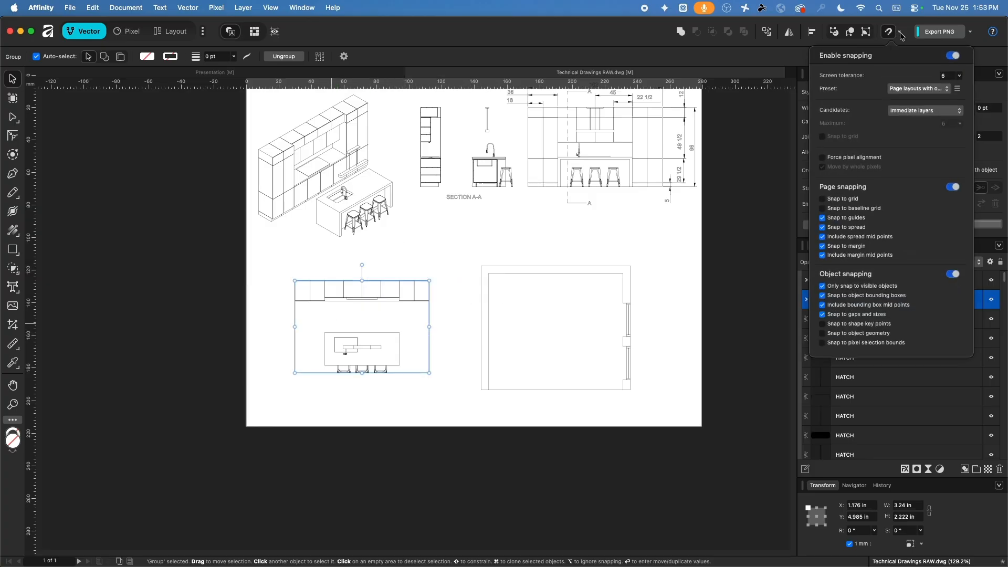
pyautogui.click(903, 90)
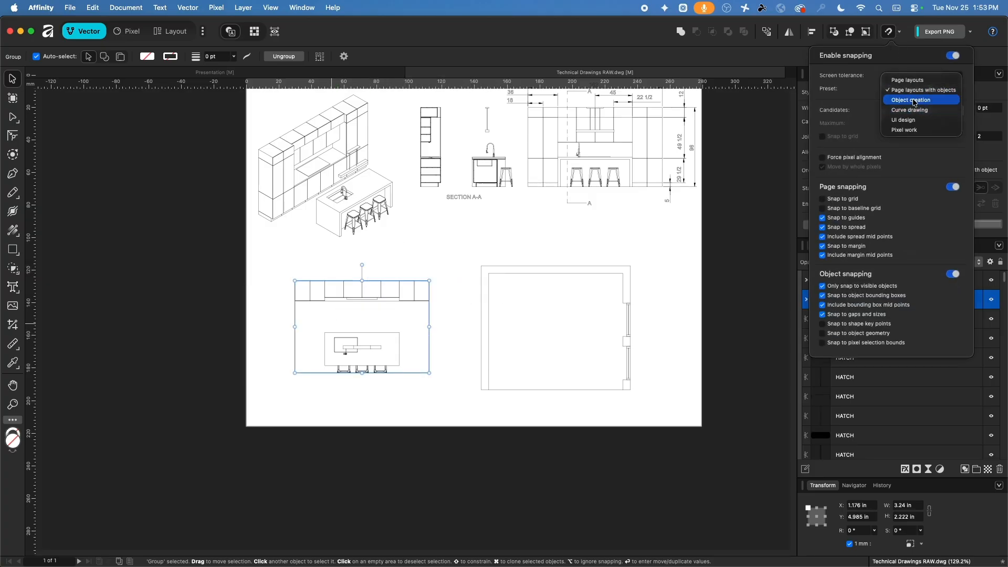
pyautogui.click(905, 101)
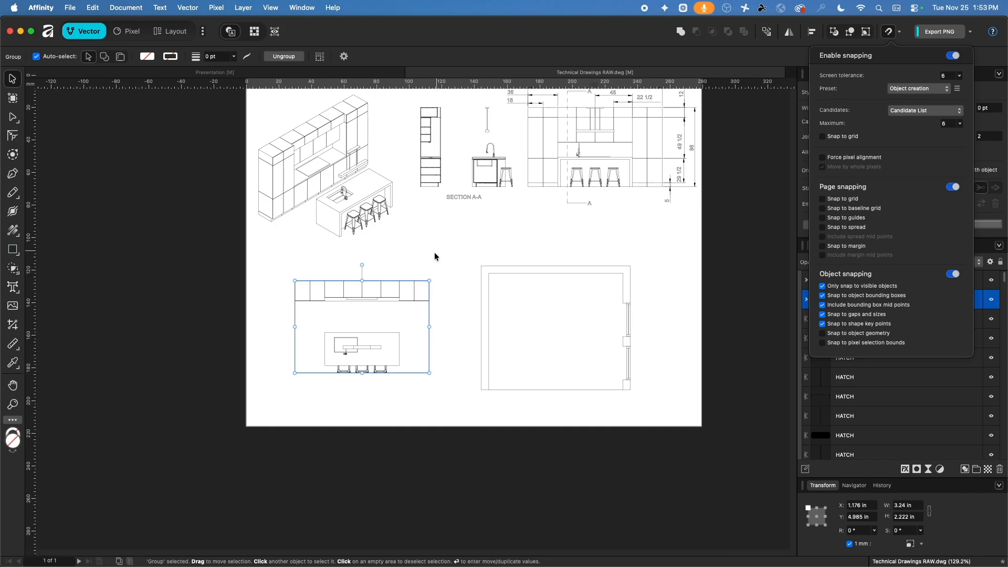
pyautogui.click(417, 286)
pyautogui.moveTo(416, 286); pyautogui.dragTo(609, 280)
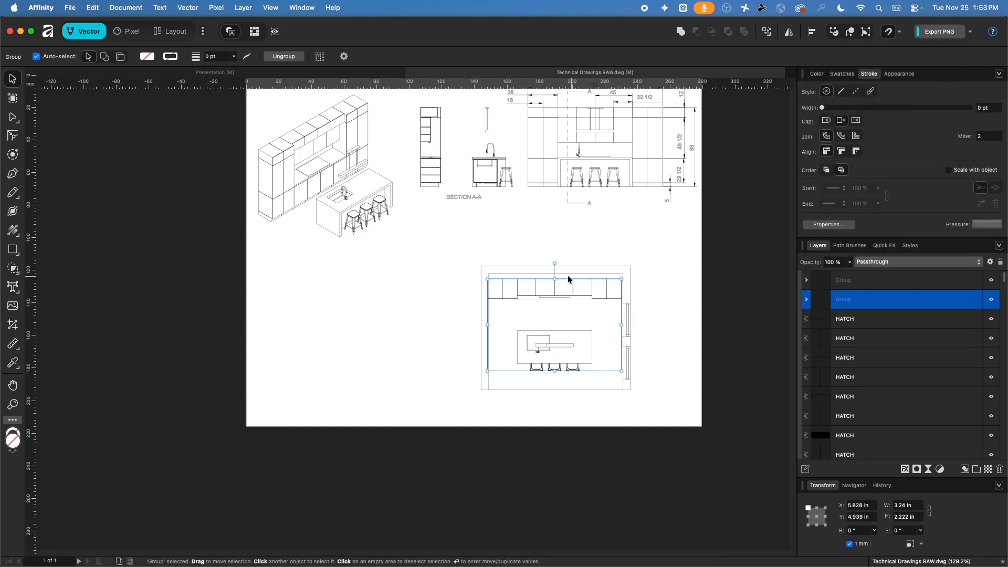
# Snap the cabinet and island group to the room plan's inner corner, then centre both groups horizontally on each other
pyautogui.scroll(10, 530, 283)
pyautogui.moveTo(392, 260)
pyautogui.mouseDown()
pyautogui.moveTo(414, 249)
pyautogui.moveTo(399, 241)
pyautogui.mouseUp()
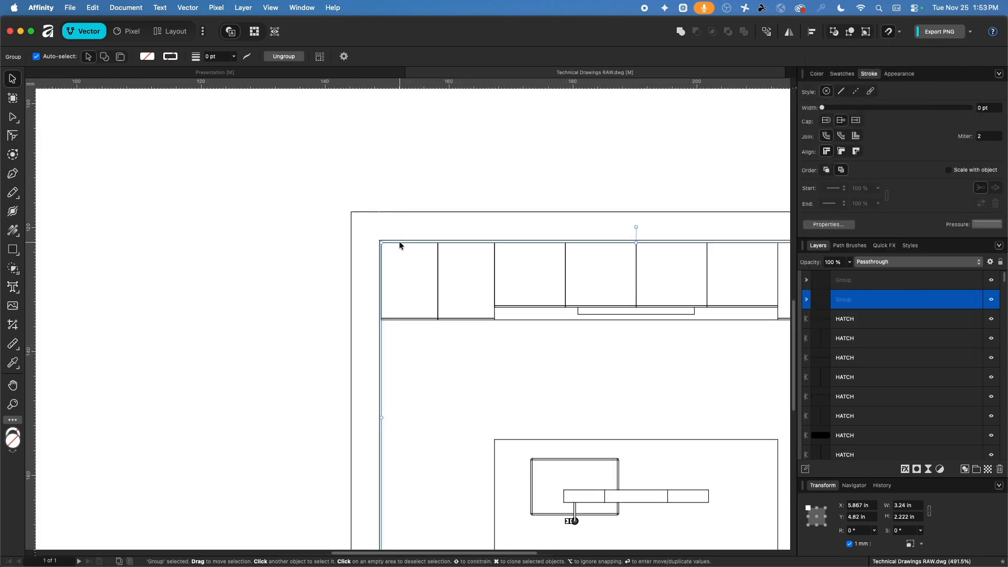
pyautogui.scroll(-6, 411, 273)
pyautogui.keyDown('shift'); pyautogui.click(534, 248); pyautogui.keyUp('shift')
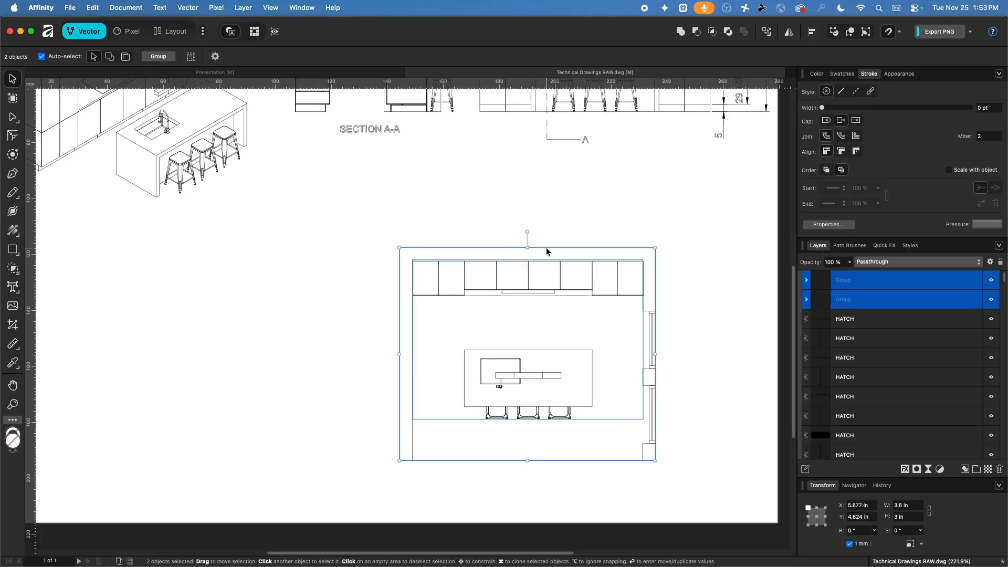
pyautogui.click(812, 32)
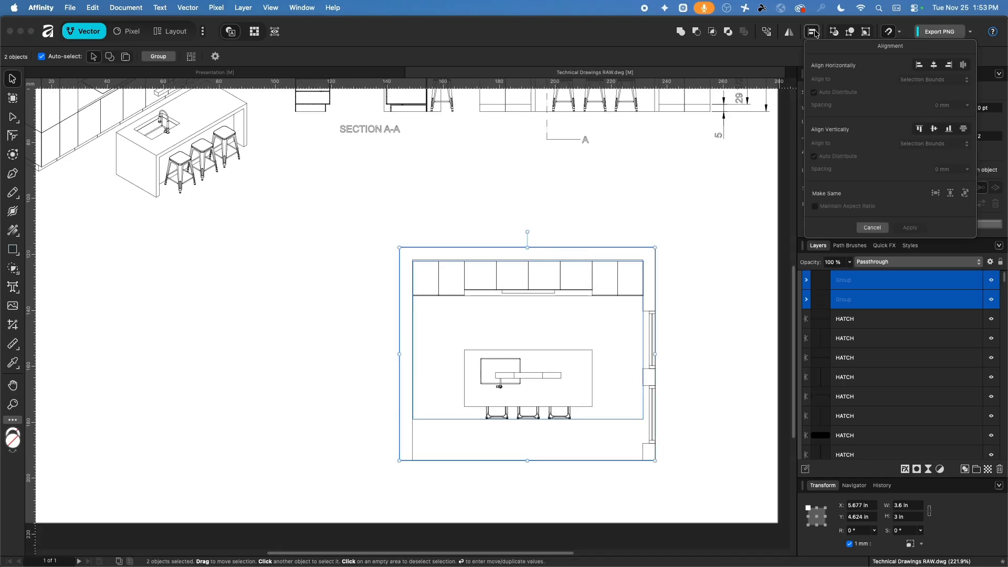
pyautogui.click(935, 65)
pyautogui.click(668, 177)
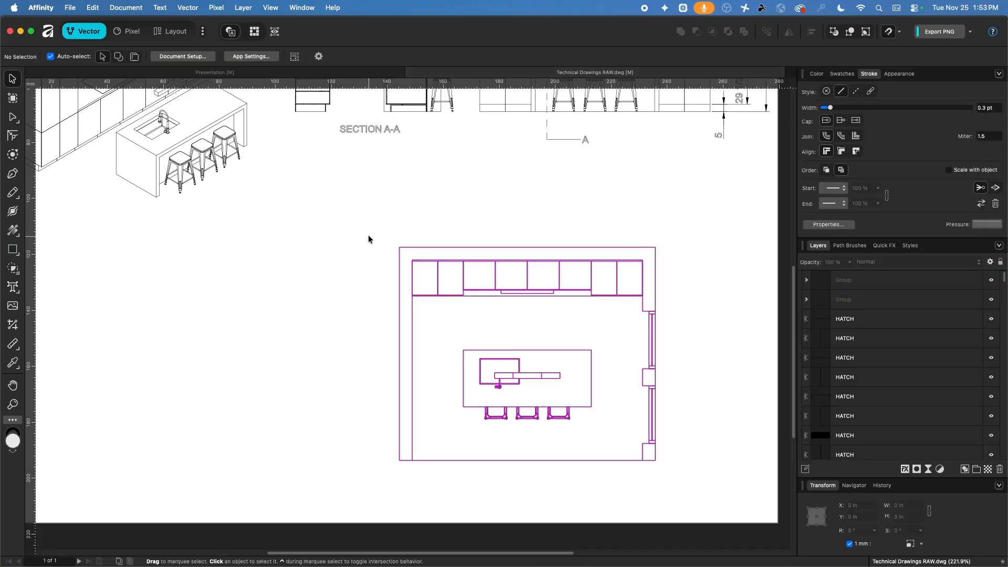
# Move the cabinet and island group up so its back edge sits exactly on the room's inner wall line
pyautogui.scroll(5, 371, 238)
pyautogui.scroll(5, 537, 295)
pyautogui.scroll(5, 383, 319)
pyautogui.scroll(2, 499, 294)
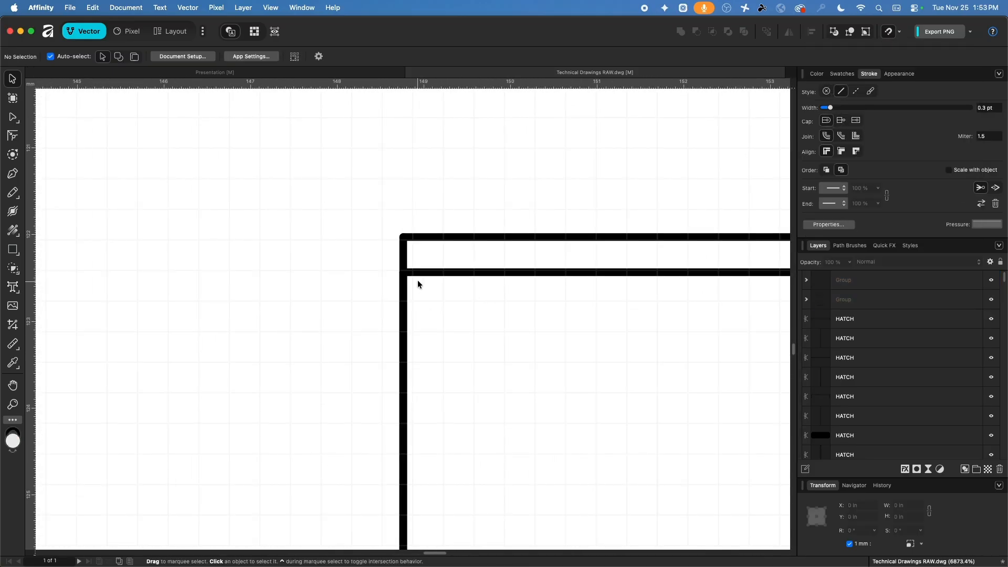
pyautogui.click(430, 274)
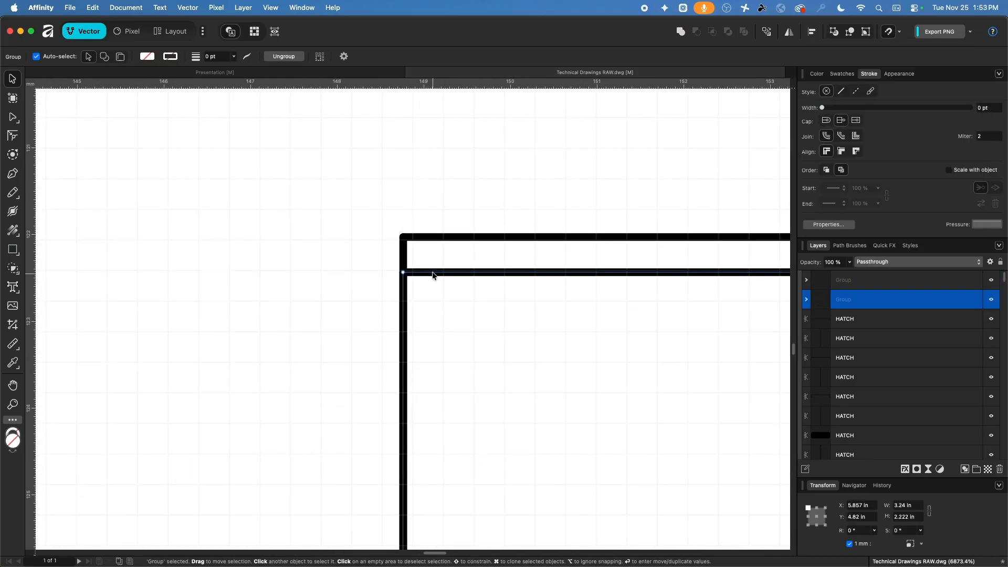
pyautogui.moveTo(433, 273); pyautogui.dragTo(431, 238)
pyautogui.scroll(-5, 427, 279)
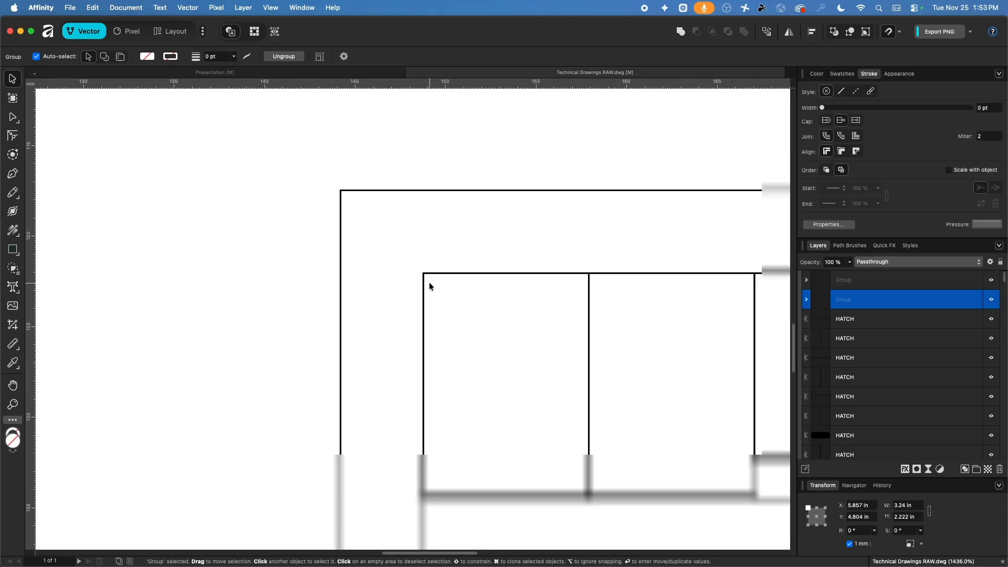
pyautogui.scroll(-7, 429, 283)
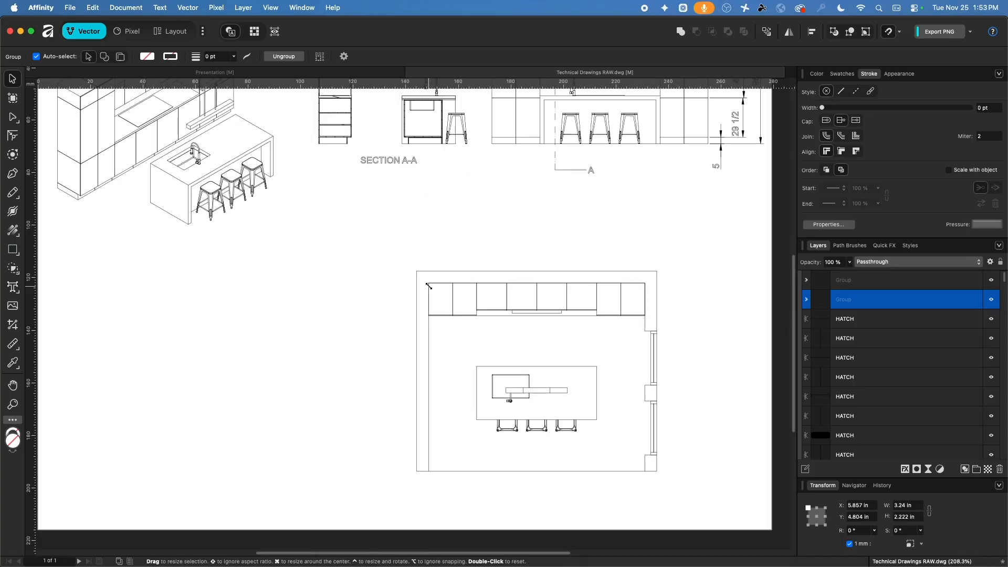
pyautogui.scroll(-3, 429, 287)
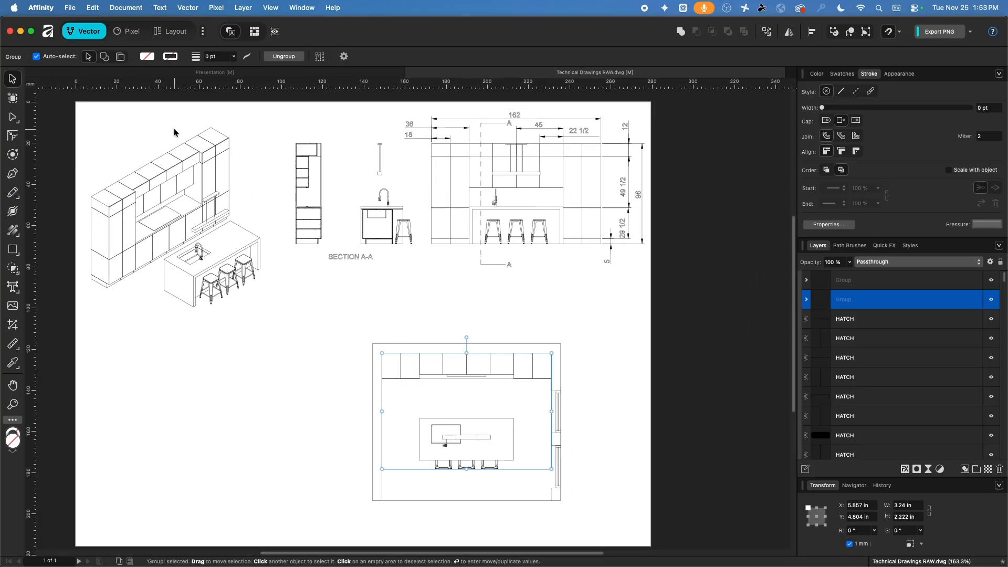
# View the computer's hardware and system information, then close the window
pyautogui.click(14, 7)
pyautogui.click(34, 20)
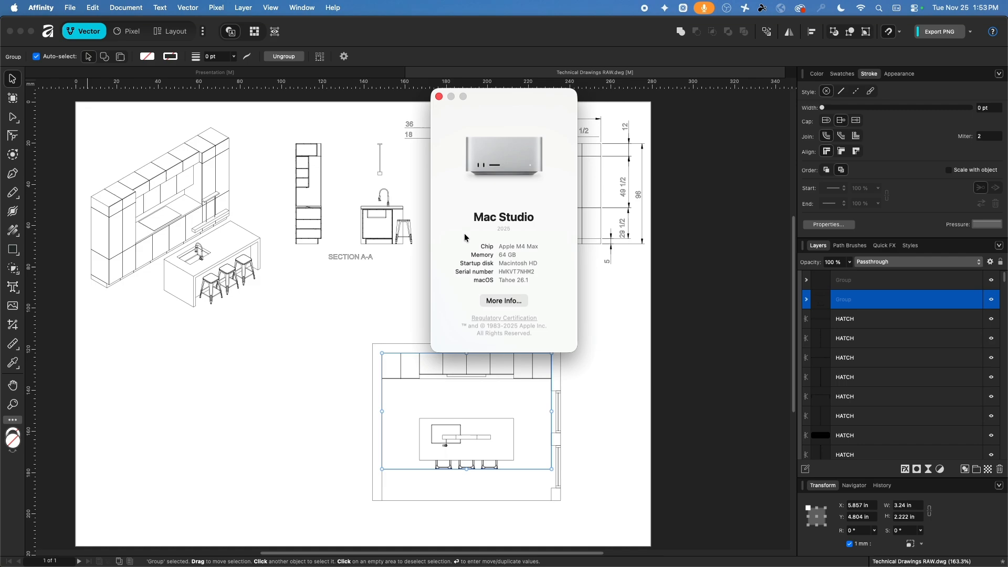
pyautogui.click(439, 97)
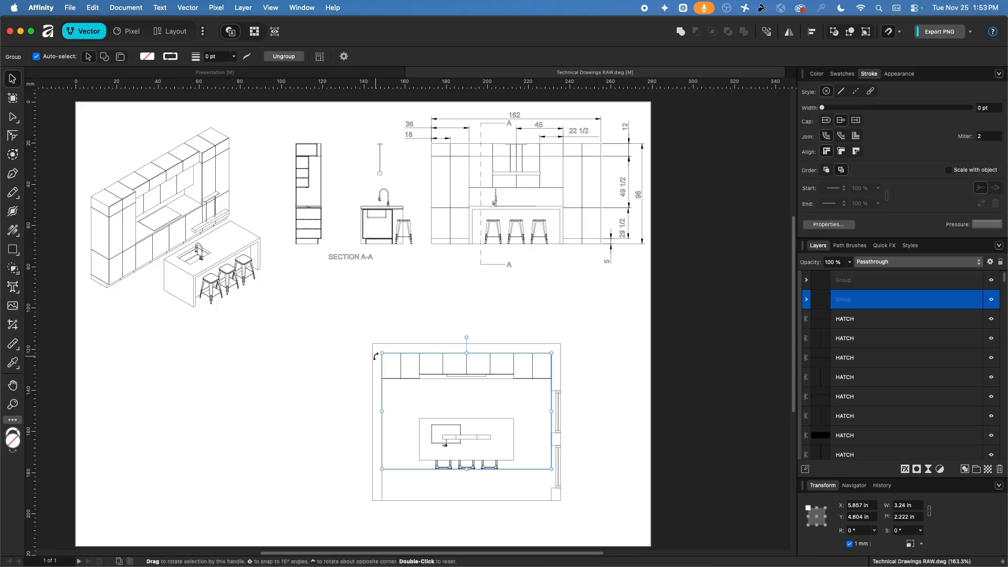
# Copy the room plan group together with the cabinet and island group, and switch to the Presentation document
pyautogui.scroll(5, 382, 377)
pyautogui.scroll(5, 425, 271)
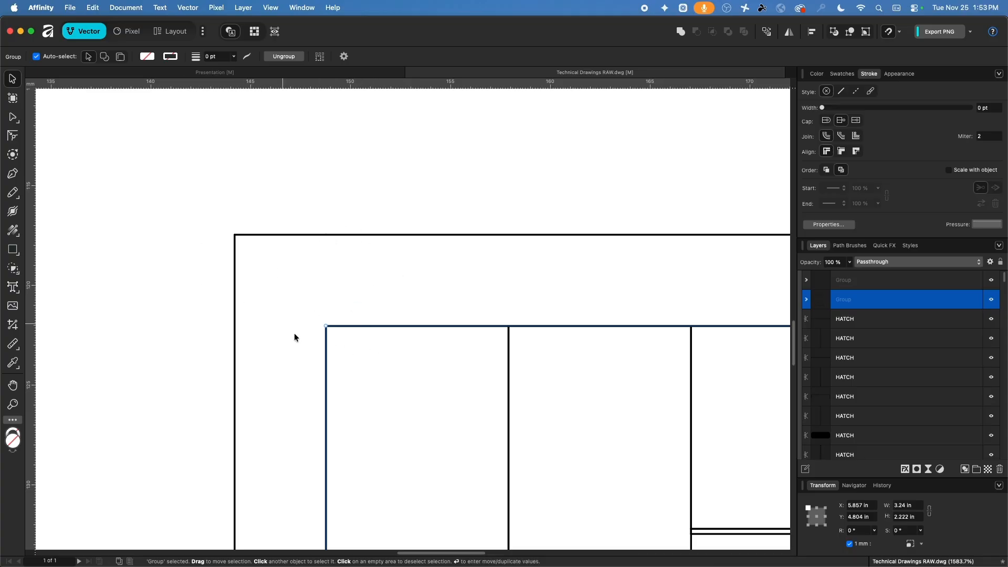
pyautogui.scroll(-15, 422, 292)
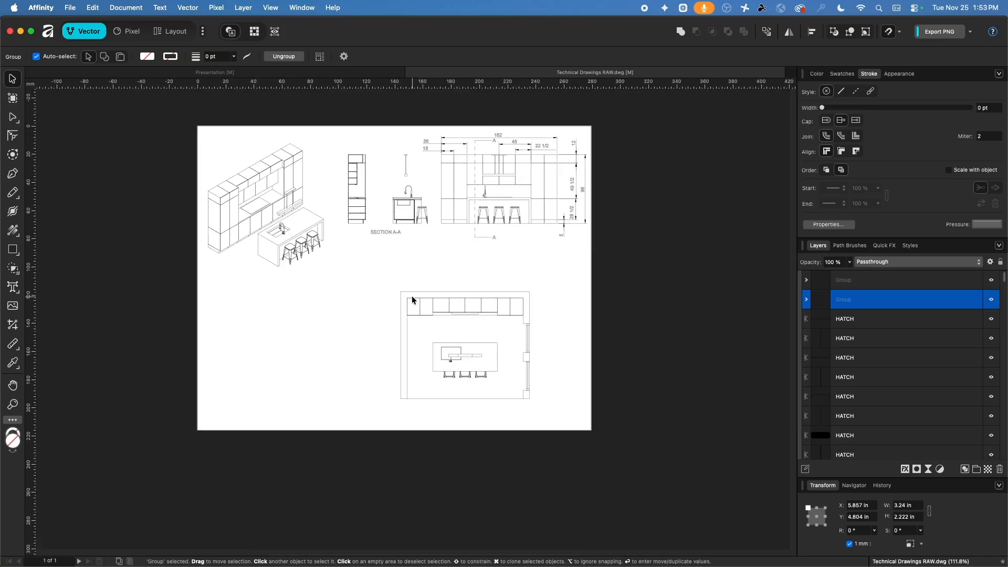
pyautogui.scroll(-1, 412, 298)
pyautogui.click(561, 298)
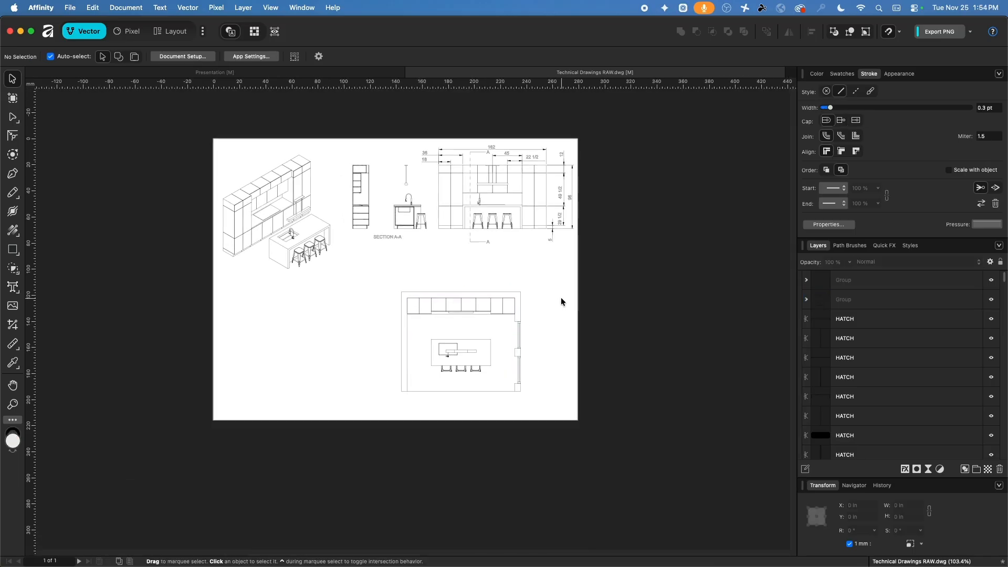
pyautogui.click(406, 391)
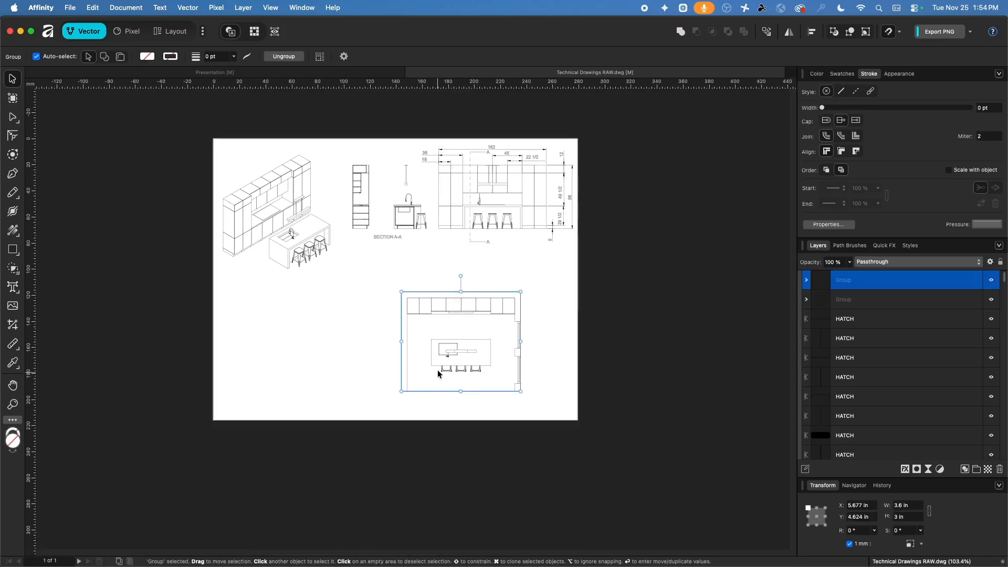
pyautogui.keyDown('shift'); pyautogui.click(455, 348); pyautogui.keyUp('shift')
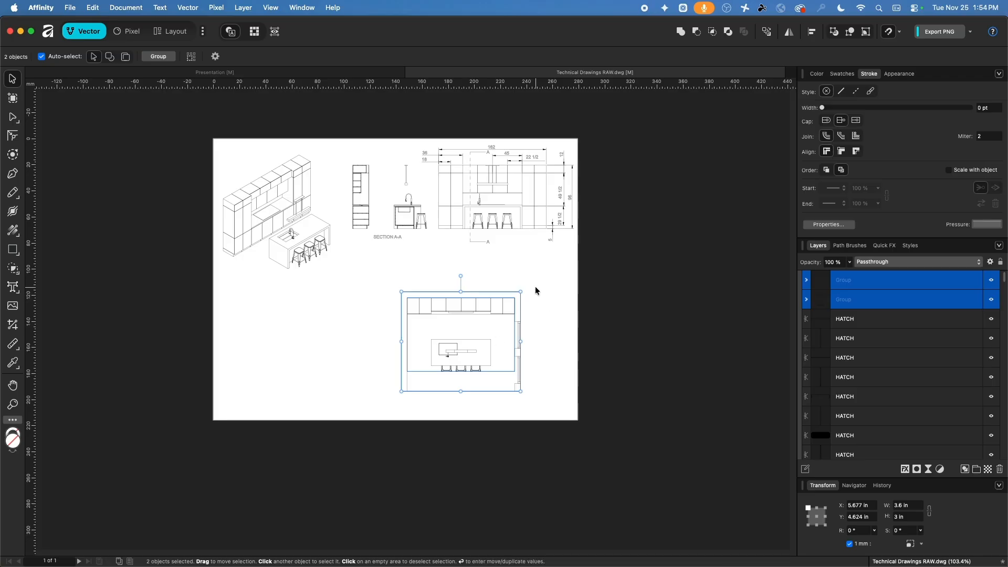
pyautogui.press('super+c')
pyautogui.click(238, 73)
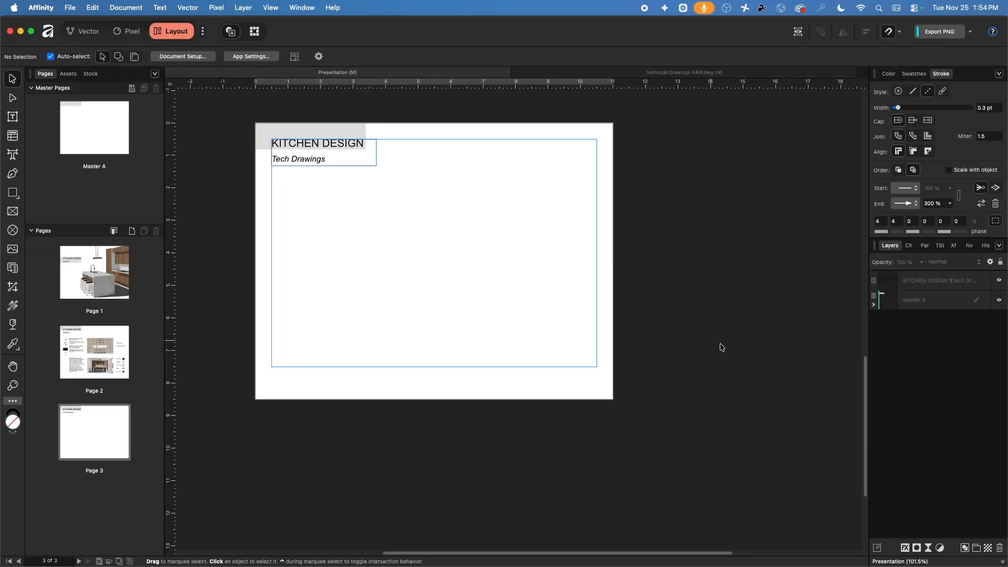
# Create a new layer on the Tech Drawings page and name it Plan View
pyautogui.click(965, 549)
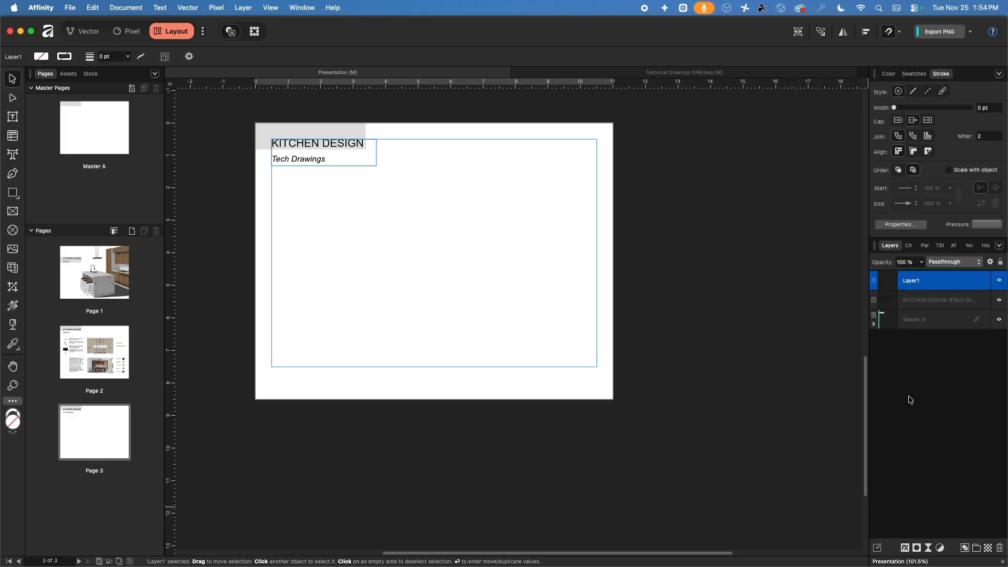
pyautogui.doubleClick(913, 281)
pyautogui.write('Plan View')
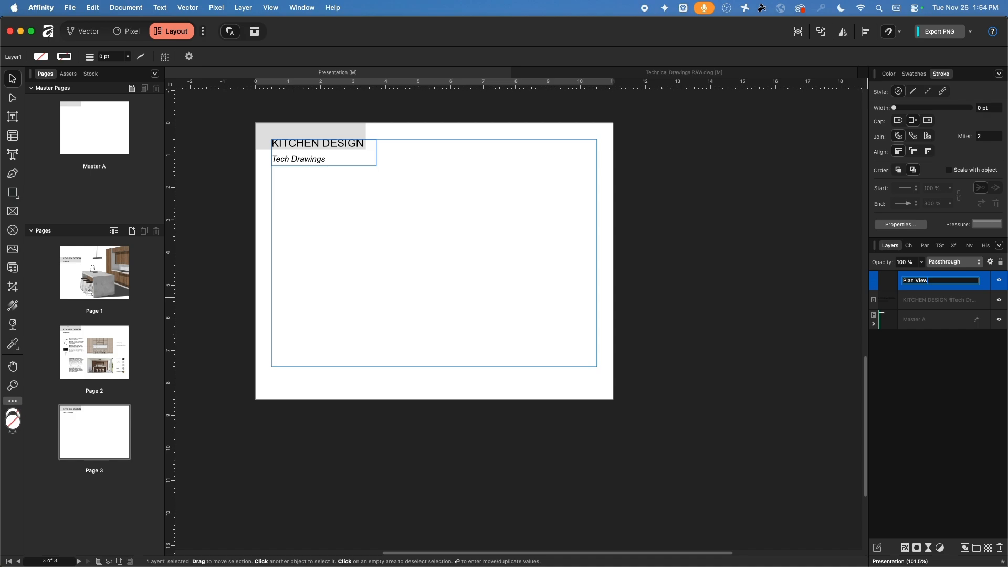
pyautogui.press('Return')
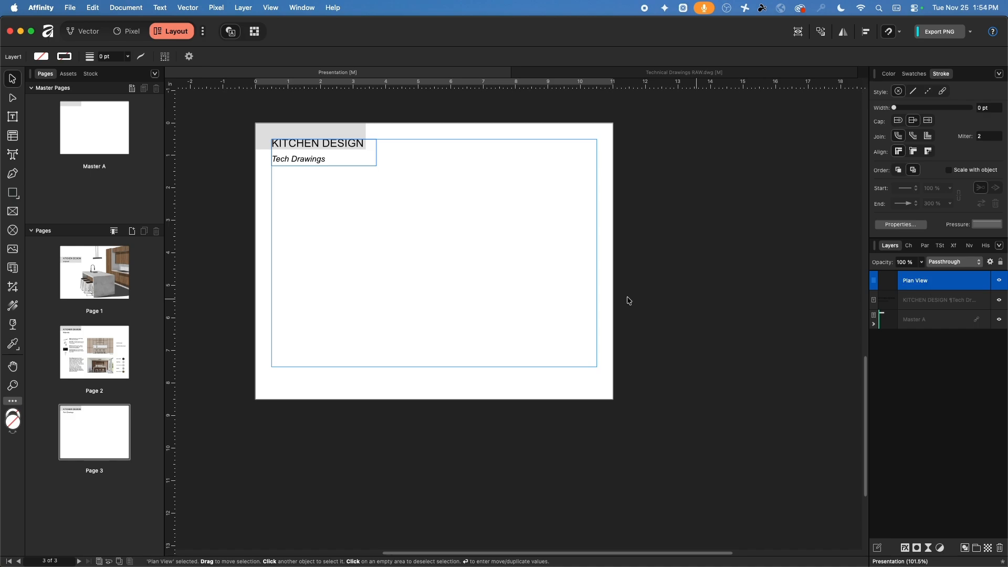
# Paste the floor plan into the Plan View layer and place it on the page's lower right, against the bottom margin
pyautogui.press('super+v')
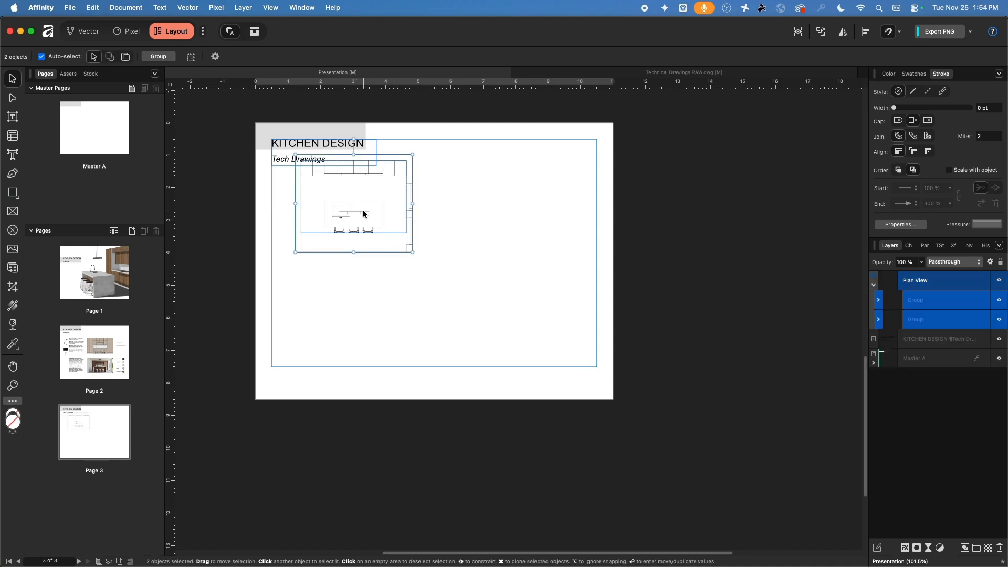
pyautogui.moveTo(364, 209); pyautogui.dragTo(517, 324)
pyautogui.click(670, 301)
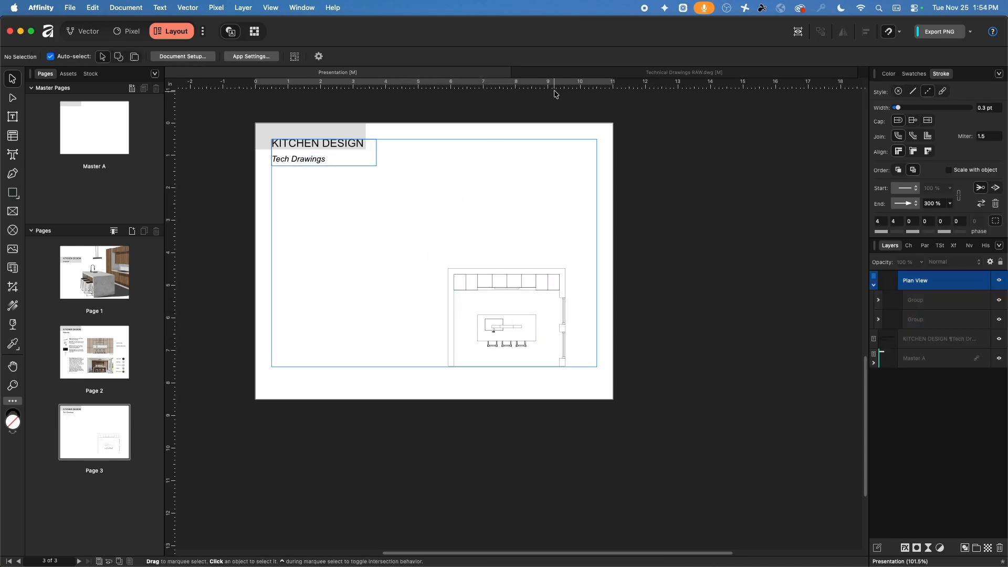
# Group the isometric kitchen drawing in Technical Drawings RAW.dwg and paste a copy onto the Presentation's Tech Drawings page
pyautogui.click(623, 72)
pyautogui.moveTo(173, 127)
pyautogui.mouseDown()
pyautogui.moveTo(342, 282)
pyautogui.moveTo(338, 292)
pyautogui.mouseUp()
pyautogui.press('super+g')
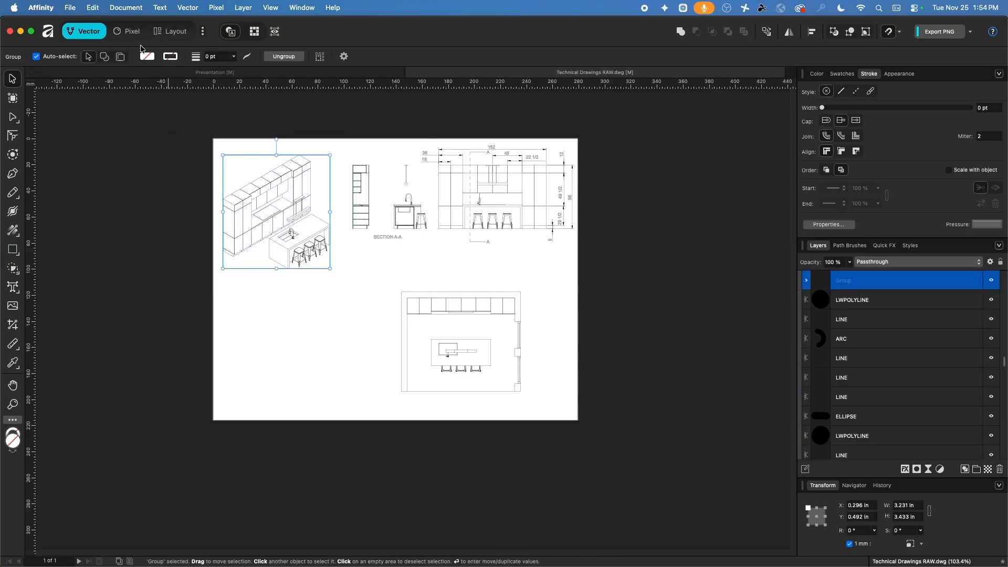
pyautogui.click(237, 73)
pyautogui.press('super+v')
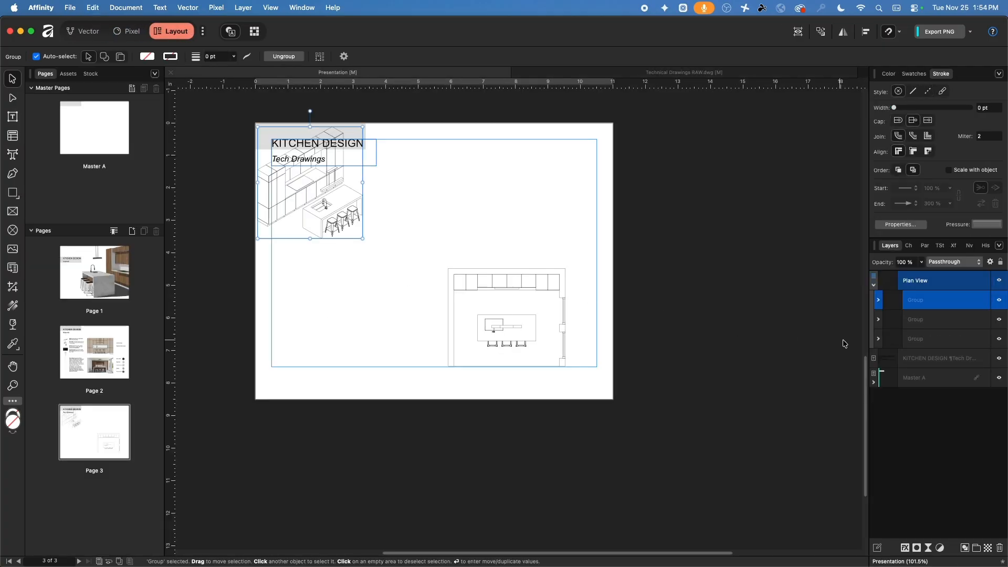
# Add another layer to the Tech Drawings page and name it Isometric View
pyautogui.click(965, 548)
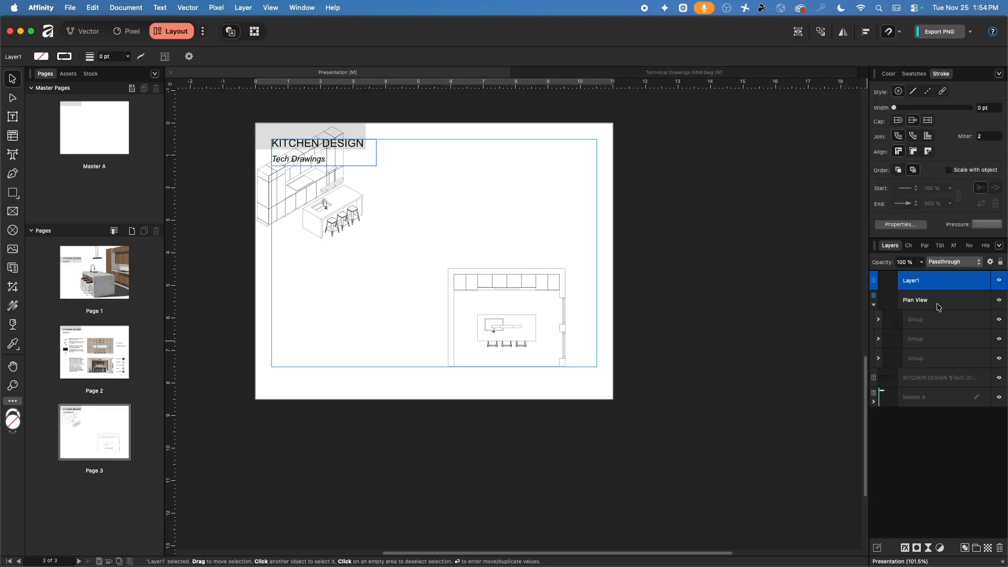
pyautogui.doubleClick(910, 282)
pyautogui.write('Isometric View')
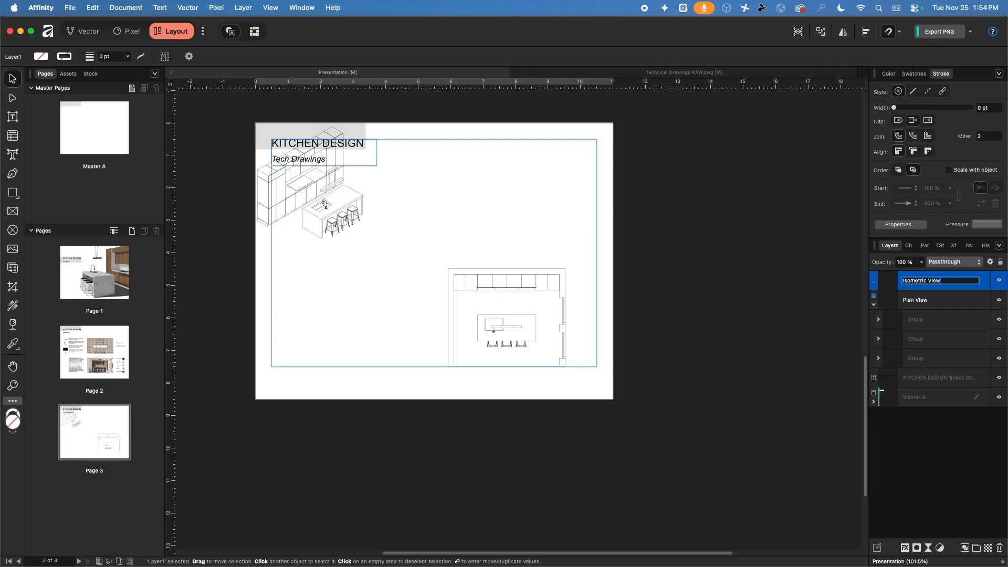
pyautogui.press('Return')
# Put the isometric drawing group in the Isometric View layer and place it on the page's lower left, against the bottom margin
pyautogui.click(333, 209)
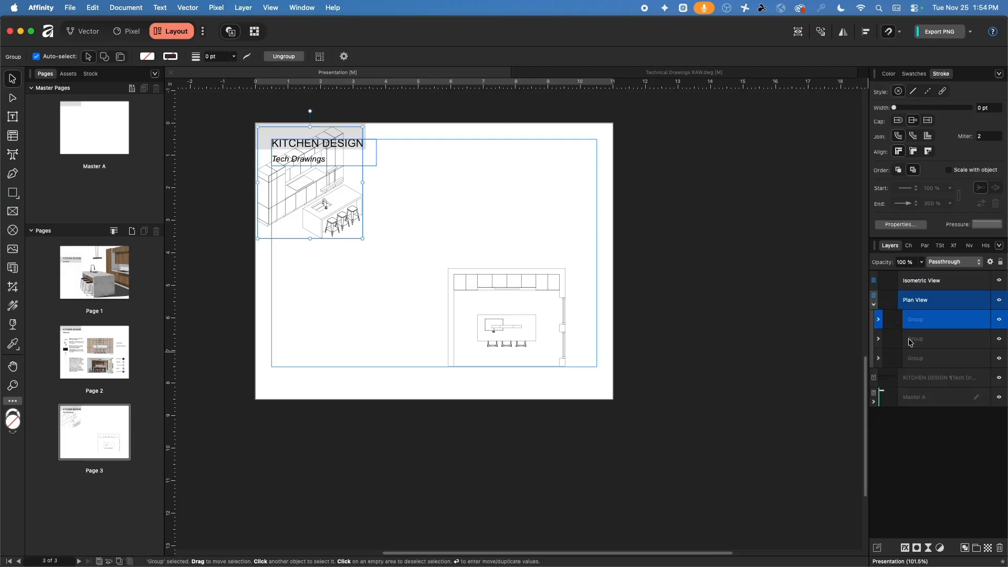
pyautogui.moveTo(914, 319); pyautogui.dragTo(925, 281)
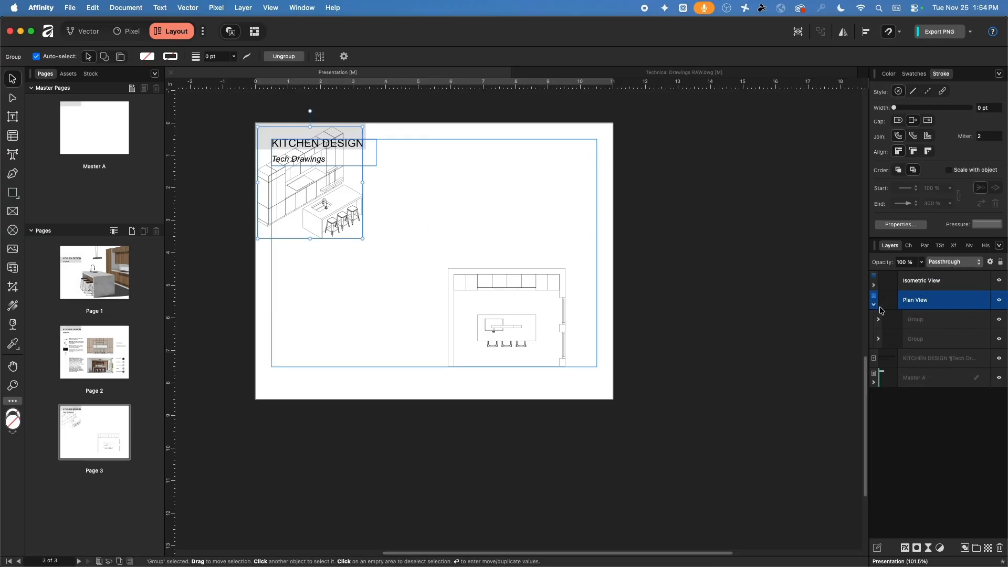
pyautogui.click(874, 305)
pyautogui.moveTo(323, 188)
pyautogui.mouseDown()
pyautogui.moveTo(368, 328)
pyautogui.moveTo(361, 316)
pyautogui.mouseUp()
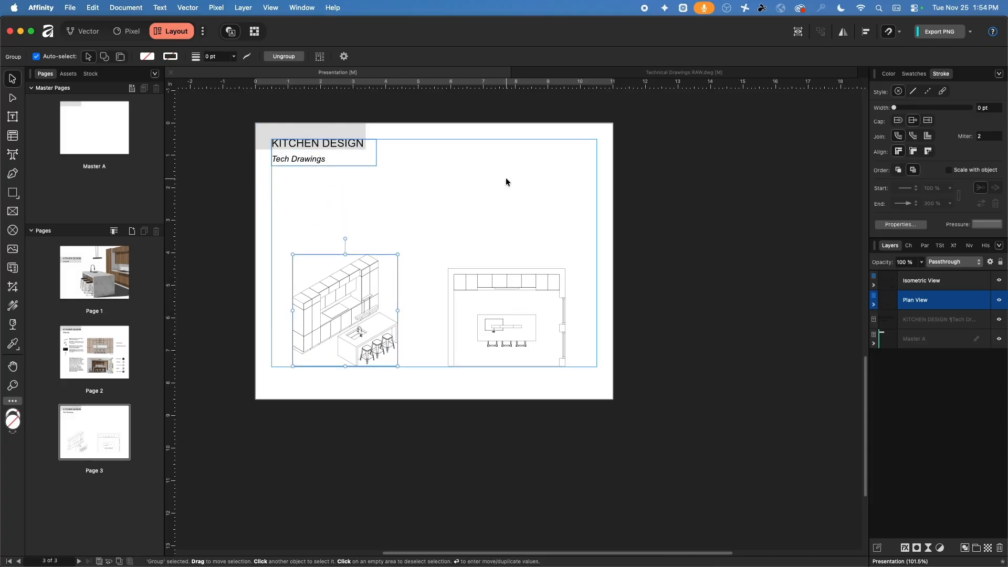
# Delete the SECTION A-A label beneath the section drawing in Technical Drawings RAW.dwg
pyautogui.click(677, 73)
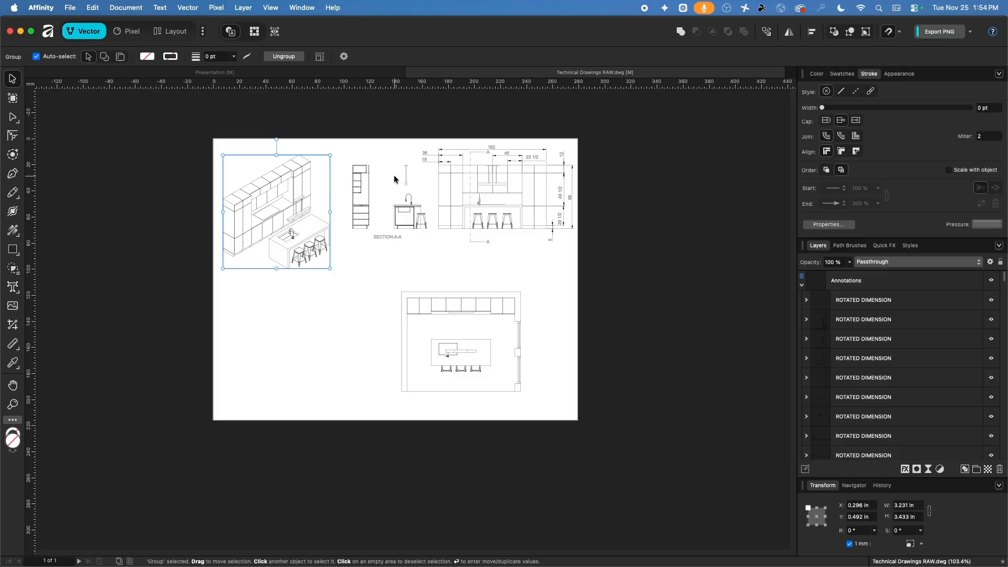
pyautogui.scroll(5, 393, 180)
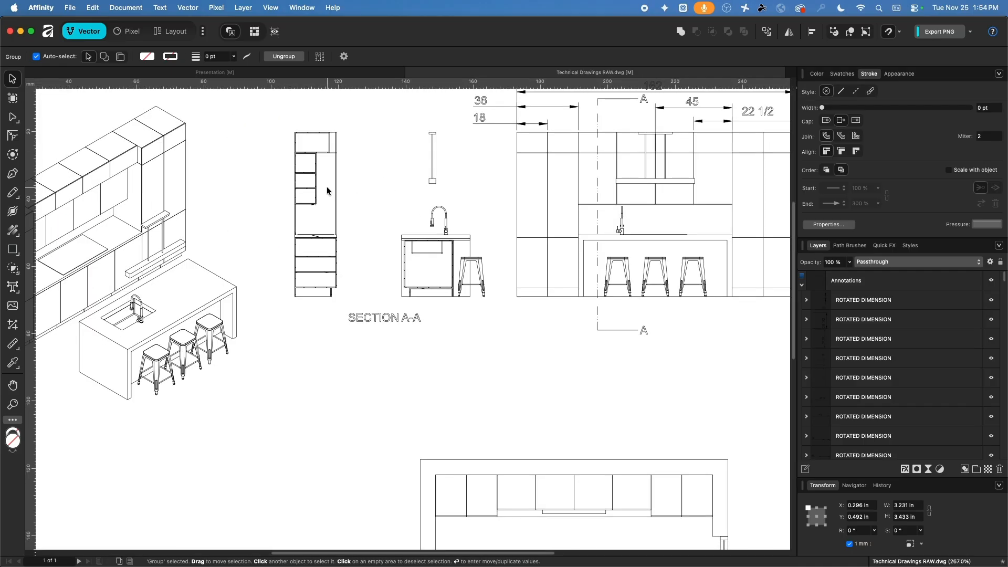
pyautogui.click(379, 314)
pyautogui.scroll(3, 414, 339)
pyautogui.press('Delete')
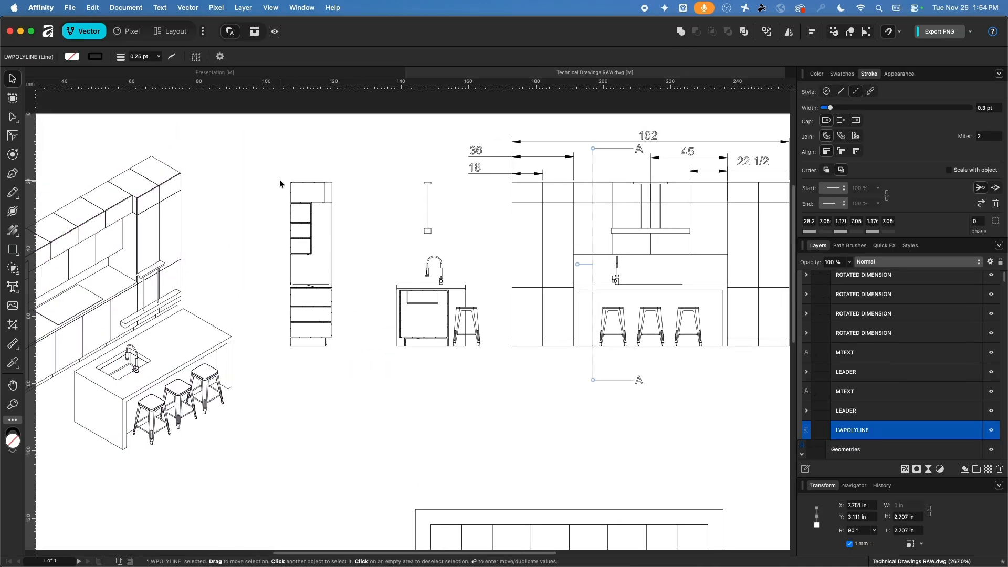
# Group the section drawing in Technical Drawings RAW.dwg and paste a copy onto the Presentation's Tech Drawings page
pyautogui.moveTo(281, 168); pyautogui.dragTo(391, 352)
pyautogui.moveTo(485, 386); pyautogui.dragTo(275, 176)
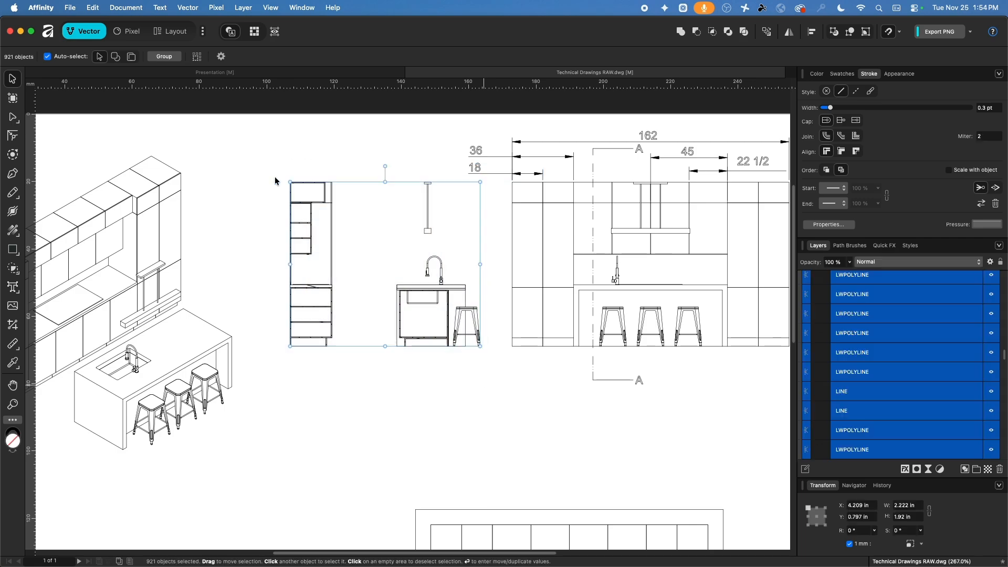
pyautogui.press('super+g')
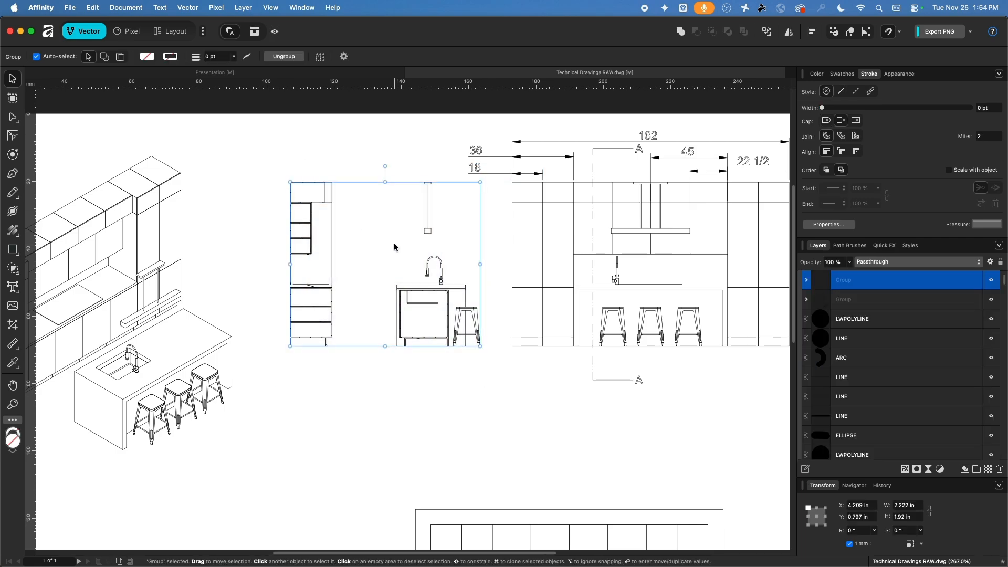
pyautogui.click(231, 73)
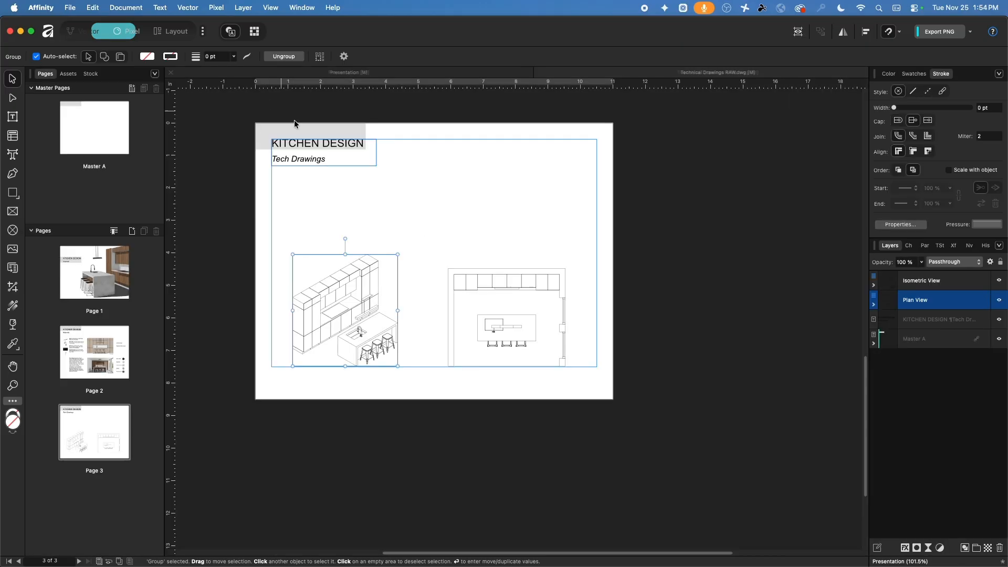
pyautogui.press('super+v')
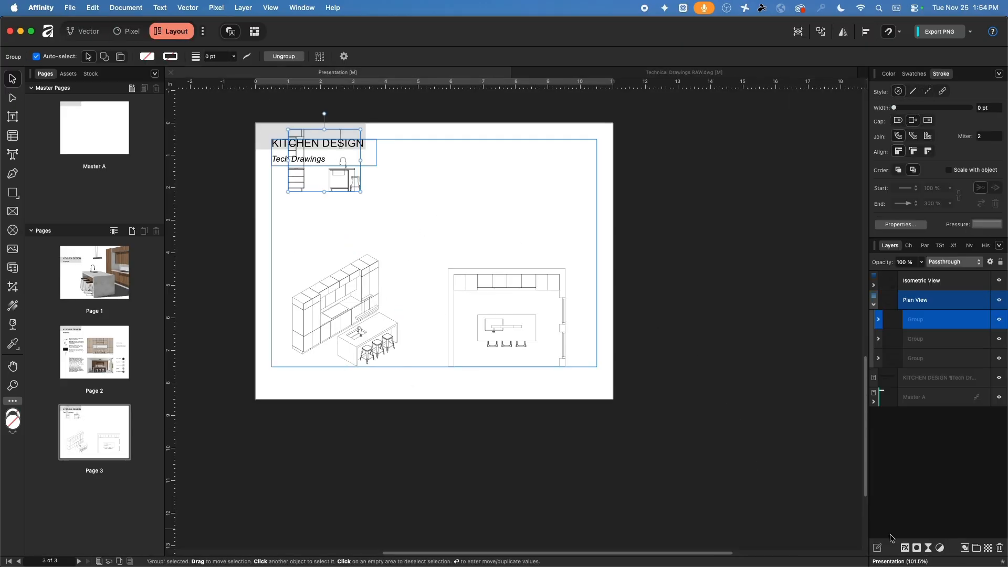
# Add a new layer to the Tech Drawings page and name it Section View
pyautogui.click(964, 548)
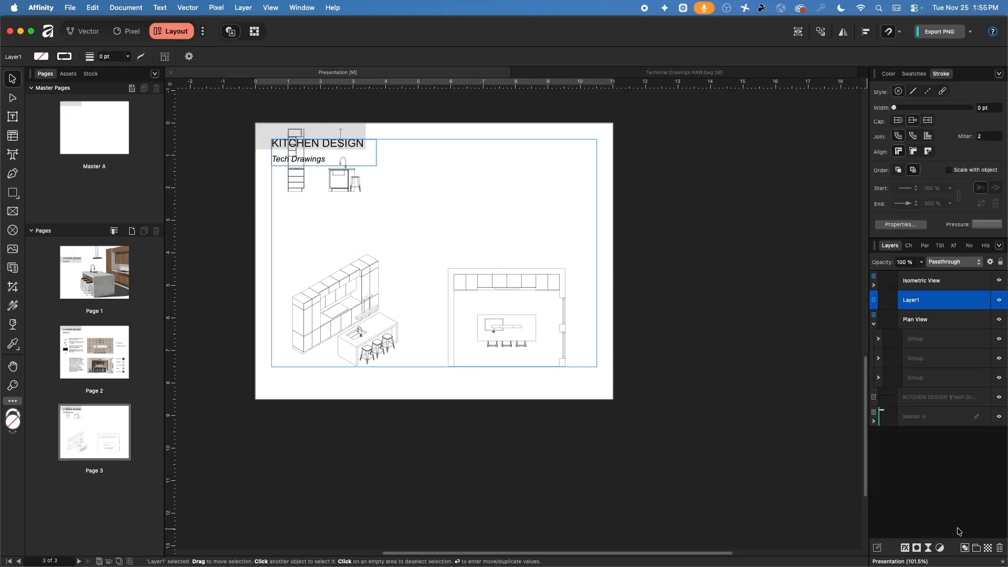
pyautogui.doubleClick(914, 307)
pyautogui.write('Se')
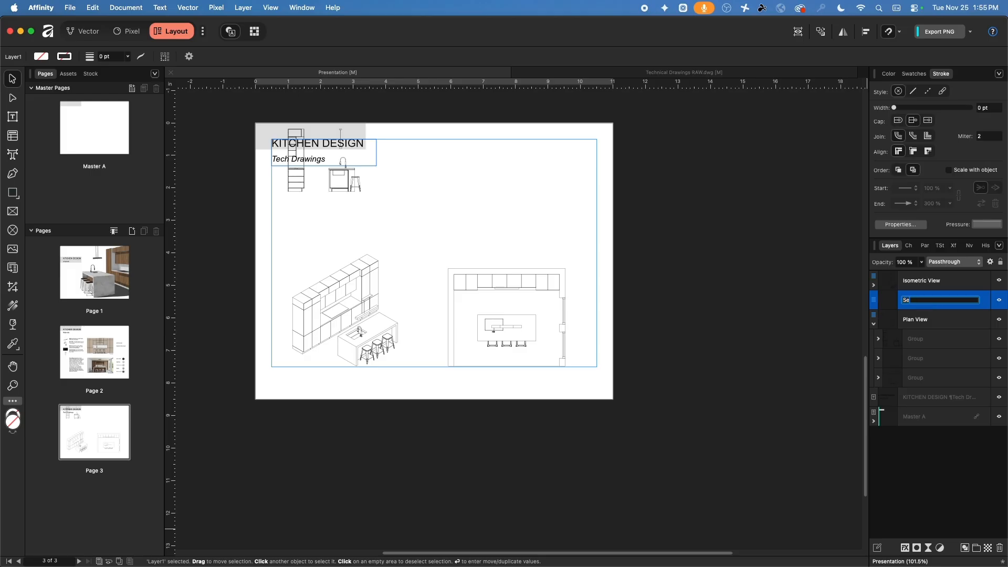
pyautogui.write('ction View')
pyautogui.press('Return')
# Put the section drawing group in the Section View layer and place it above the isometric drawing, below the page title
pyautogui.click(342, 185)
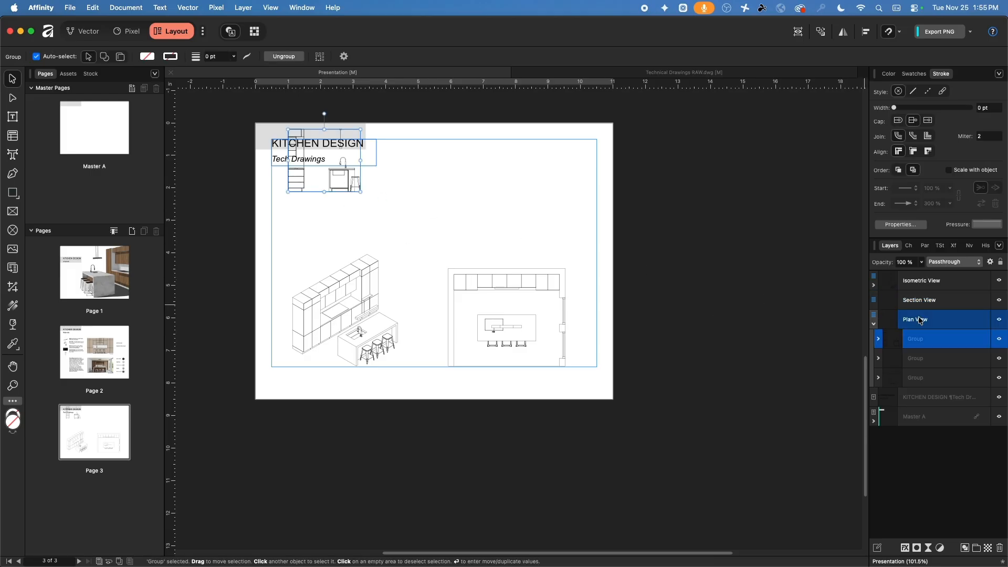
pyautogui.moveTo(921, 344); pyautogui.dragTo(923, 298)
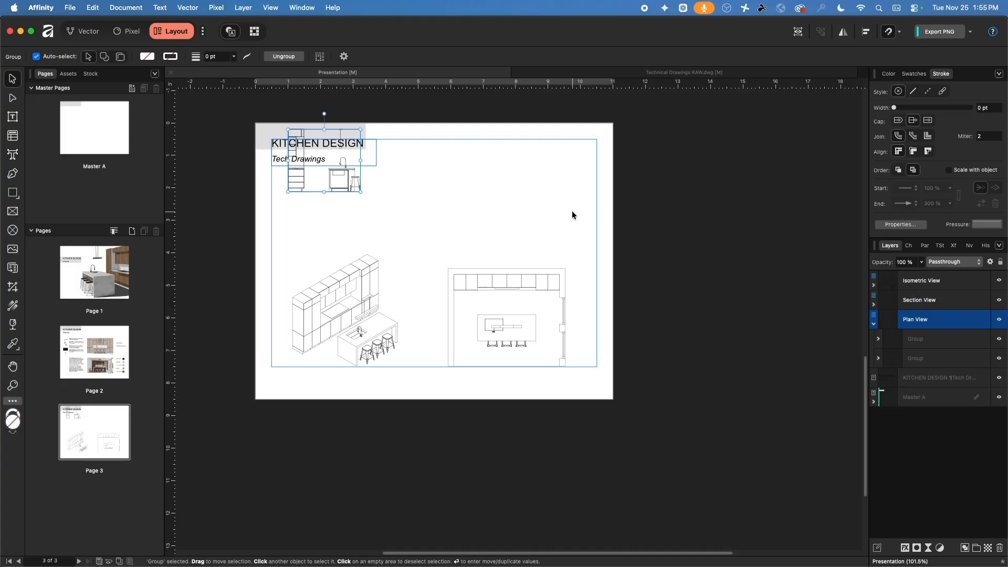
pyautogui.moveTo(334, 180); pyautogui.dragTo(351, 228)
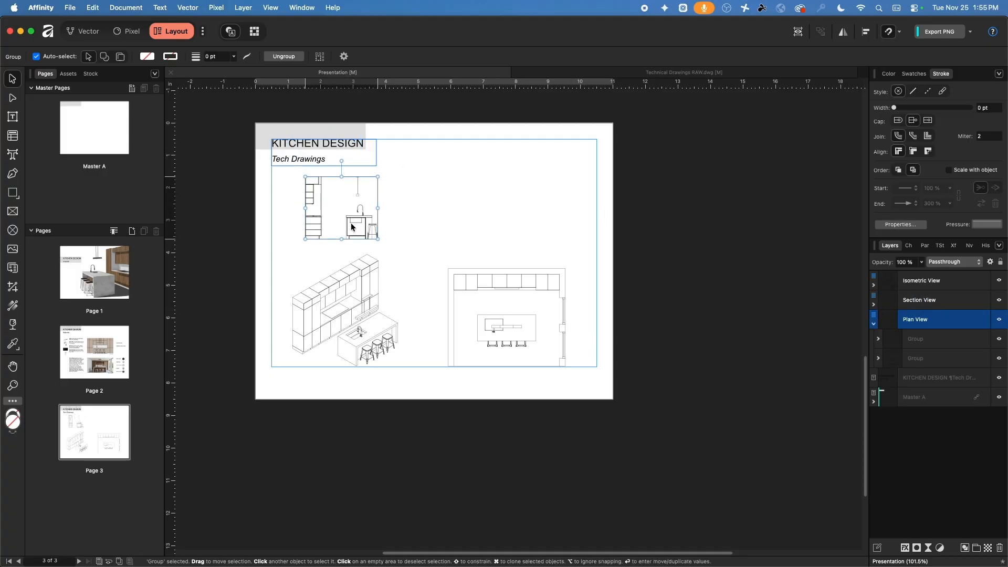
pyautogui.click(437, 268)
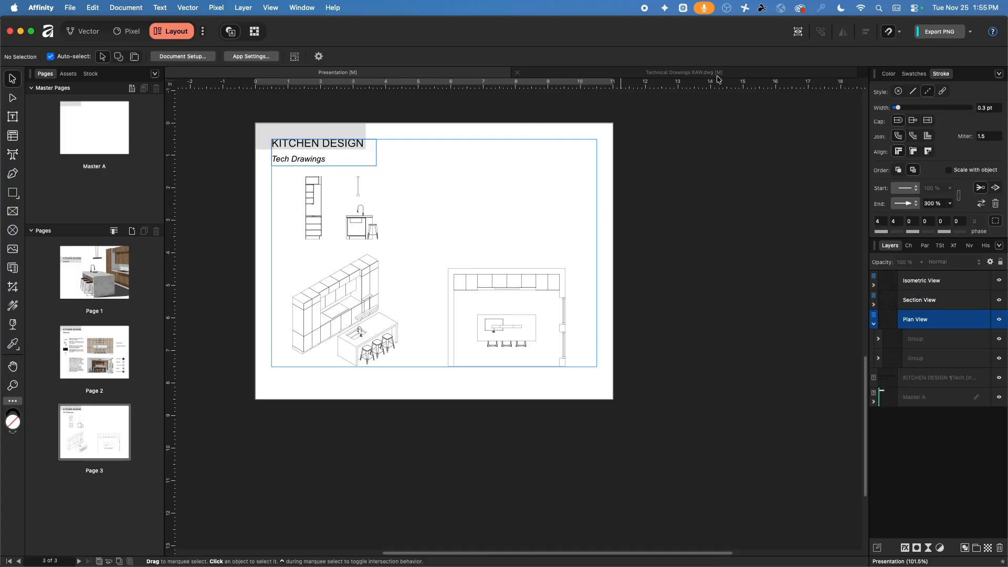
# Move the section drawing group in Technical Drawings RAW.dwg away from the elevation, down beside the floor plan
pyautogui.click(718, 76)
pyautogui.hscroll(4, 506, 247)
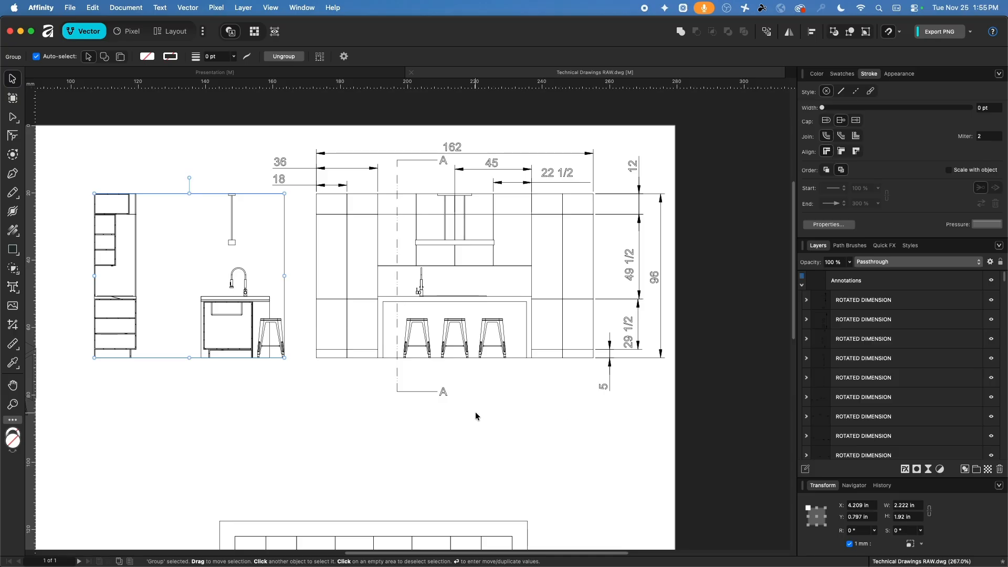
pyautogui.moveTo(695, 417); pyautogui.dragTo(308, 138)
pyautogui.click(256, 350)
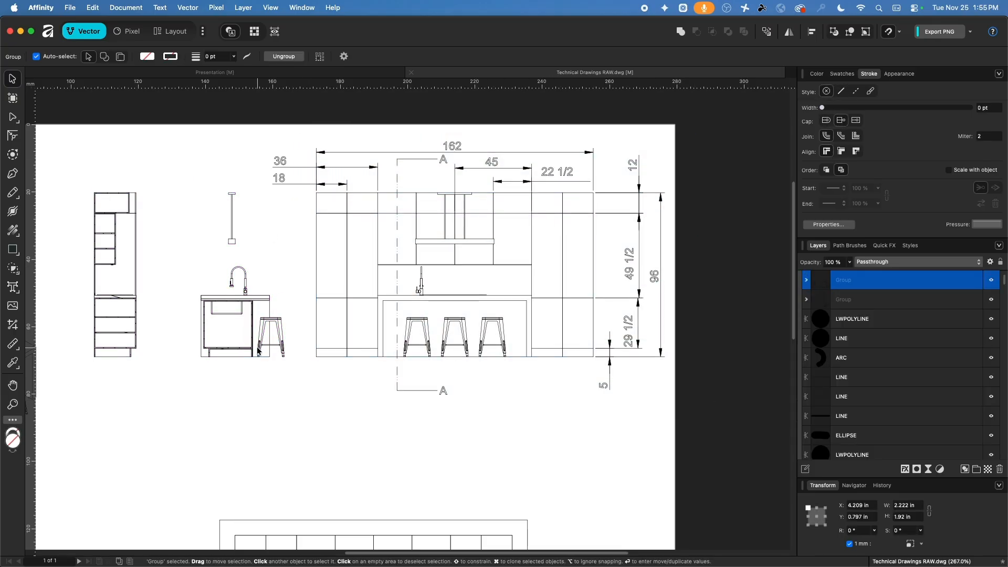
pyautogui.scroll(-3, 255, 350)
pyautogui.moveTo(256, 351); pyautogui.dragTo(163, 522)
# Copy the elevation drawing with all its dimensions and section markers, and return to the Presentation document
pyautogui.moveTo(207, 180)
pyautogui.mouseDown()
pyautogui.moveTo(518, 391)
pyautogui.moveTo(246, 257)
pyautogui.mouseUp()
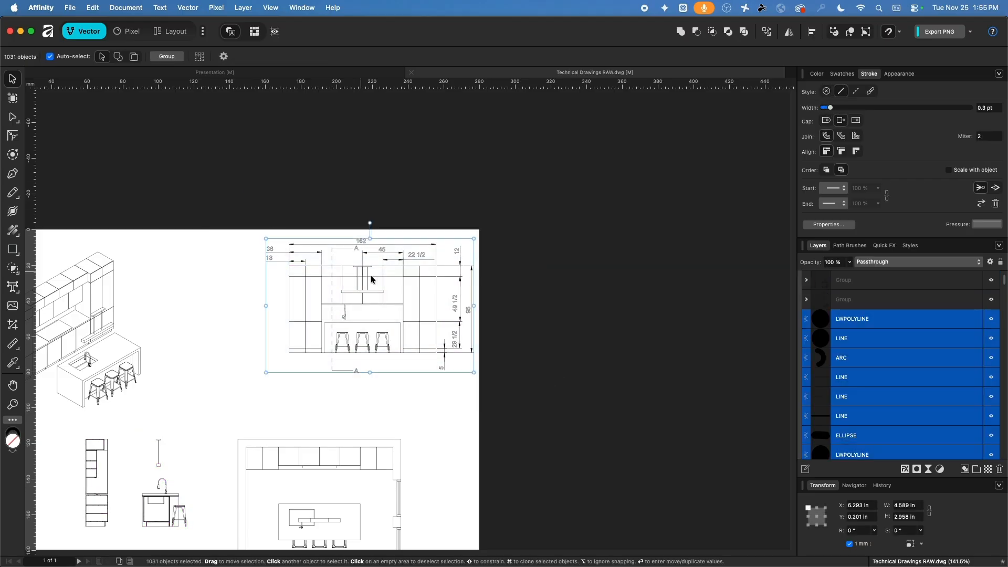
pyautogui.moveTo(199, 204)
pyautogui.mouseDown()
pyautogui.moveTo(589, 416)
pyautogui.moveTo(216, 204)
pyautogui.mouseUp()
pyautogui.press('super+c')
pyautogui.click(251, 73)
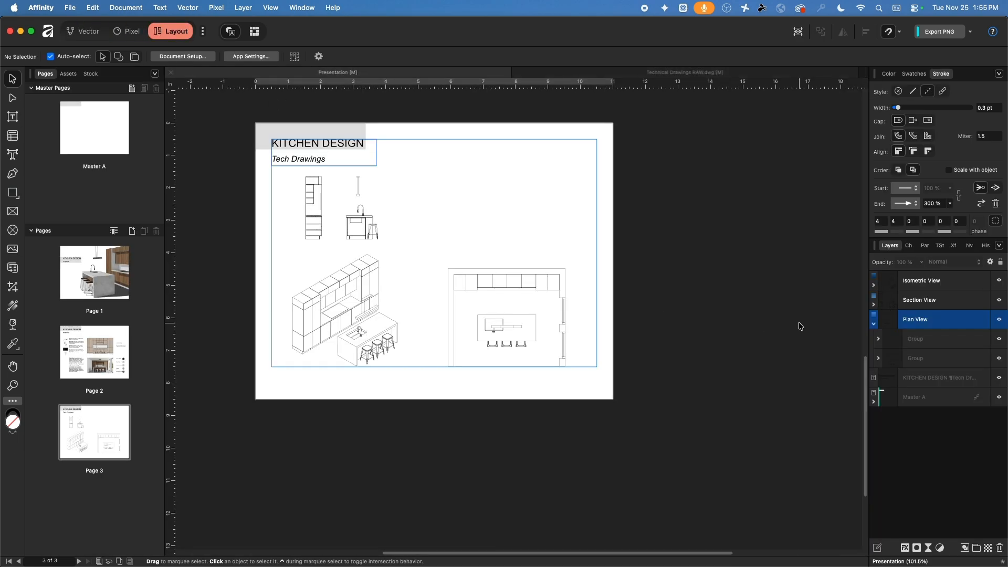
# Collapse the Plan View layer, add a new layer to the Tech Drawings page and name it Elevation View
pyautogui.click(874, 324)
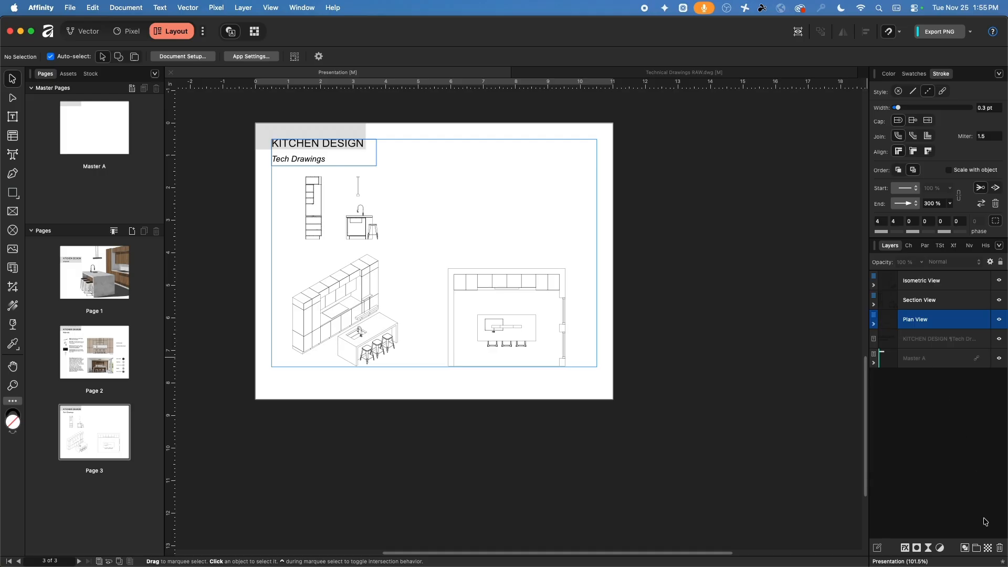
pyautogui.click(965, 548)
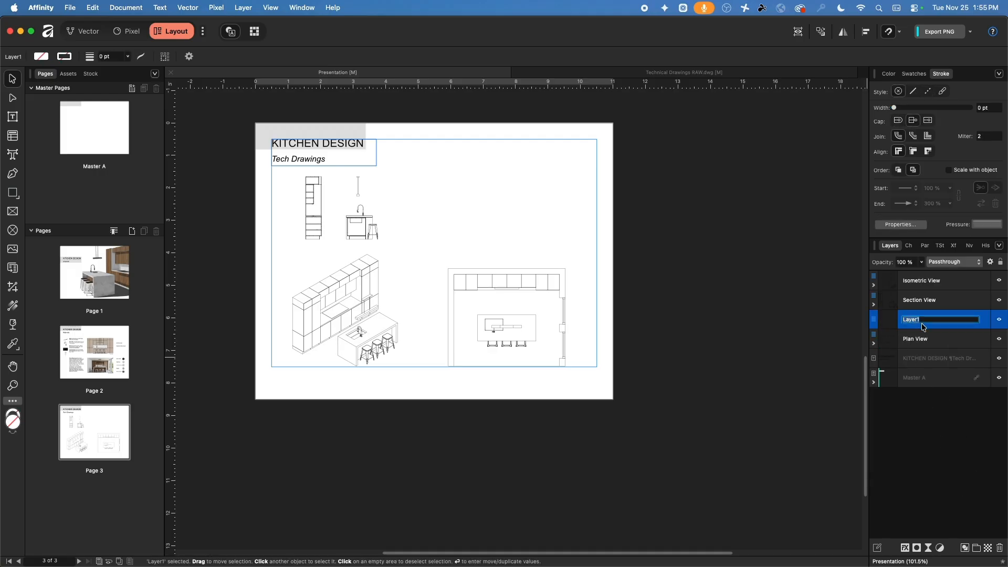
pyautogui.doubleClick(922, 323)
pyautogui.write('Elevation View')
pyautogui.press('Return')
# Paste the elevation drawing into the Elevation View layer and place it above the floor plan on the page
pyautogui.press('cmd+v')
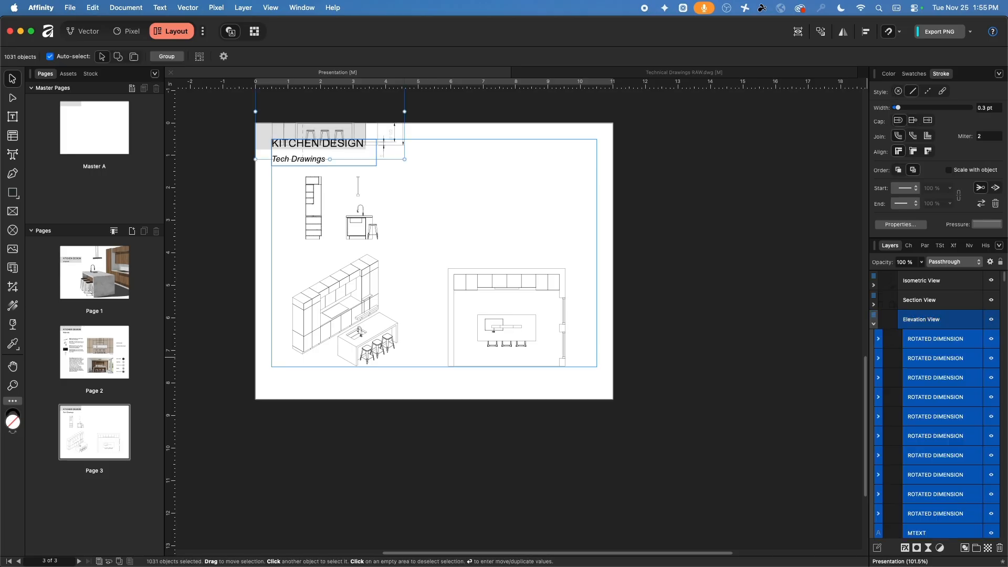
pyautogui.moveTo(358, 131)
pyautogui.mouseDown()
pyautogui.moveTo(516, 229)
pyautogui.moveTo(527, 214)
pyautogui.mouseUp()
pyautogui.click(607, 178)
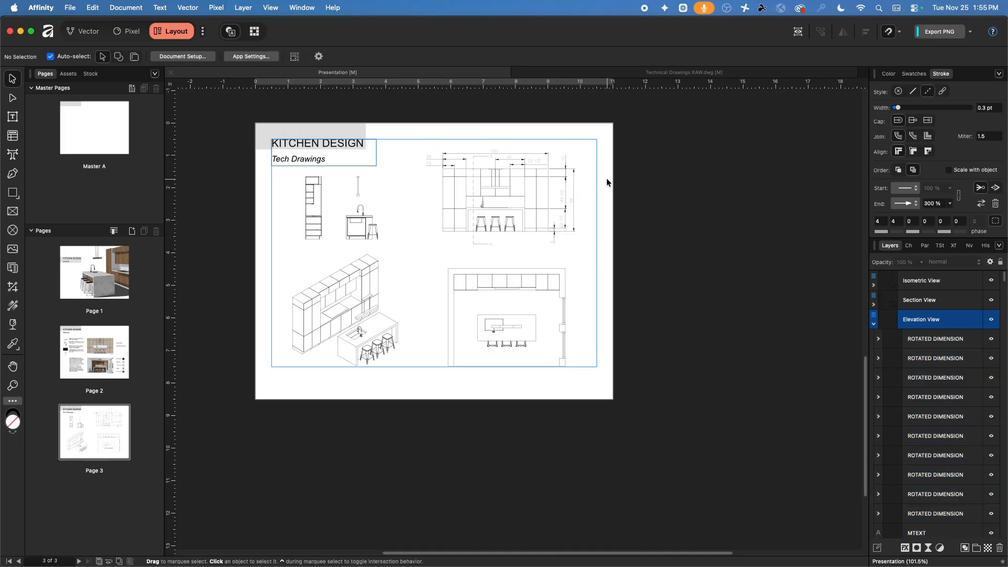
# Delete both A section labels with their leader lines and shorten the dashed section line to a short segment at the elevation's base
pyautogui.keyDown('ctrl'); pyautogui.scroll(5, 545, 168); pyautogui.keyUp('ctrl')
pyautogui.moveTo(440, 164); pyautogui.dragTo(471, 211, button='middle')
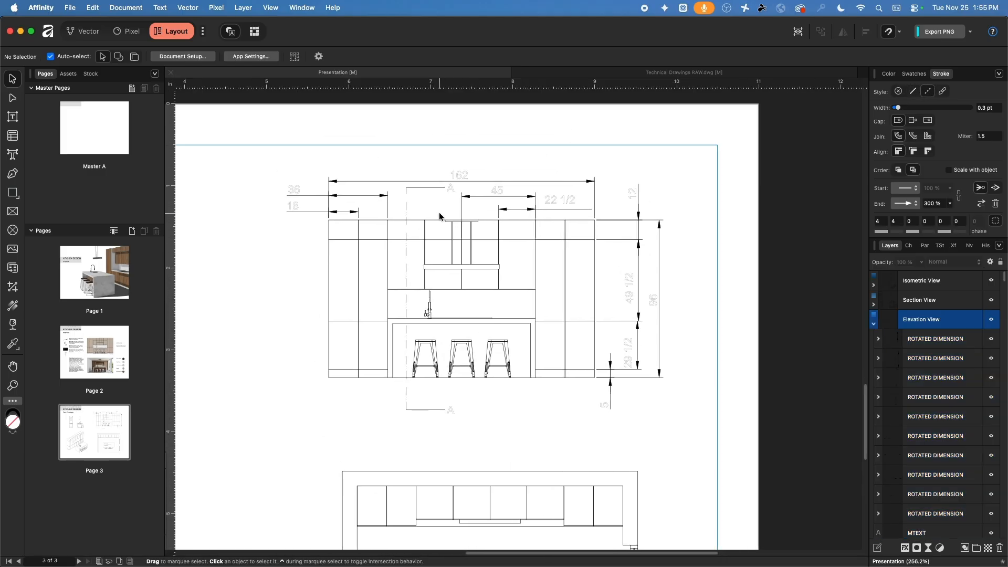
pyautogui.keyDown('super'); pyautogui.scroll(1, 440, 212); pyautogui.keyUp('super')
pyautogui.click(424, 186)
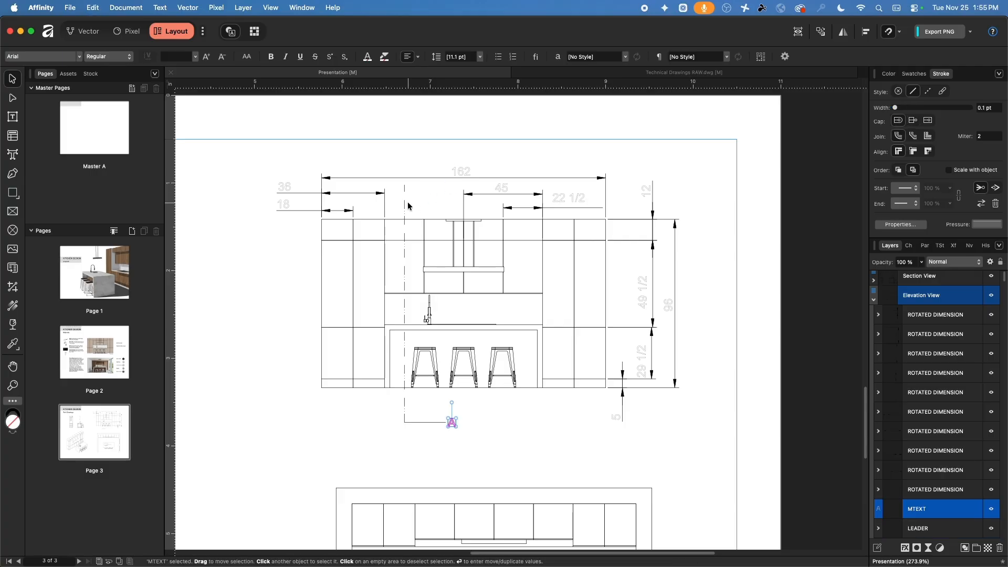
pyautogui.click(405, 202)
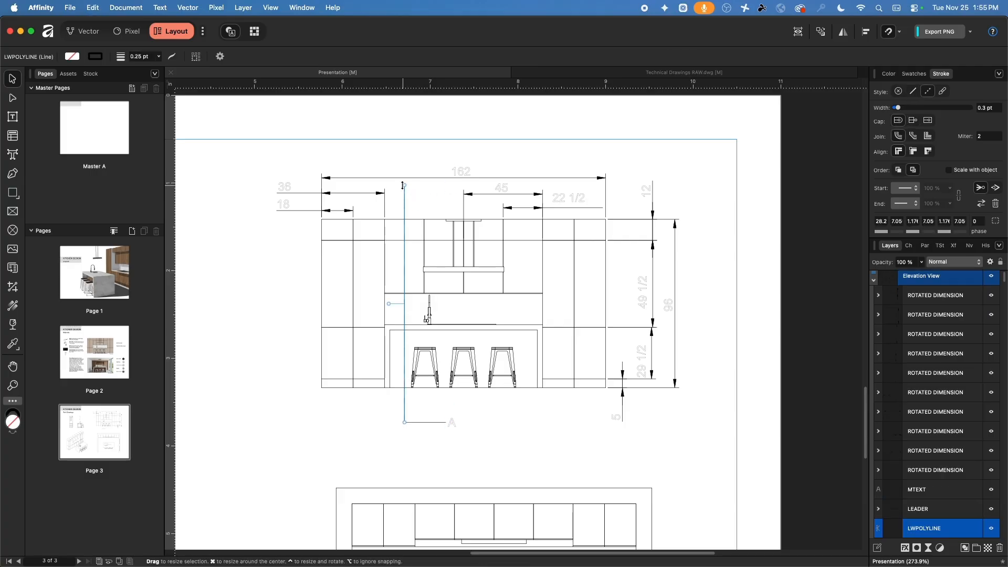
pyautogui.click(445, 457)
pyautogui.moveTo(444, 451); pyautogui.dragTo(409, 411)
pyautogui.press('Delete')
pyautogui.scroll(-3, 497, 360)
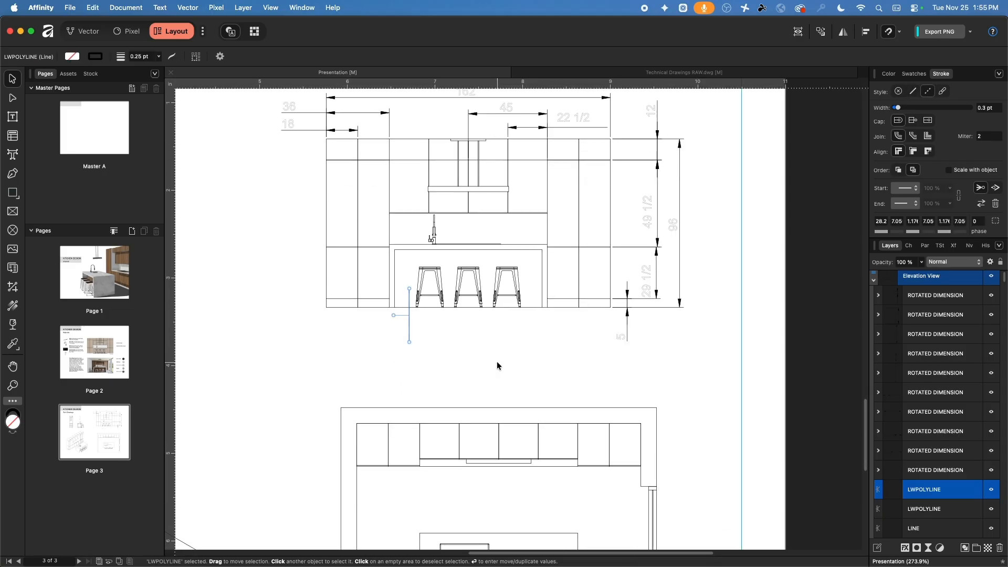
pyautogui.moveTo(497, 362); pyautogui.dragTo(438, 383, button='middle')
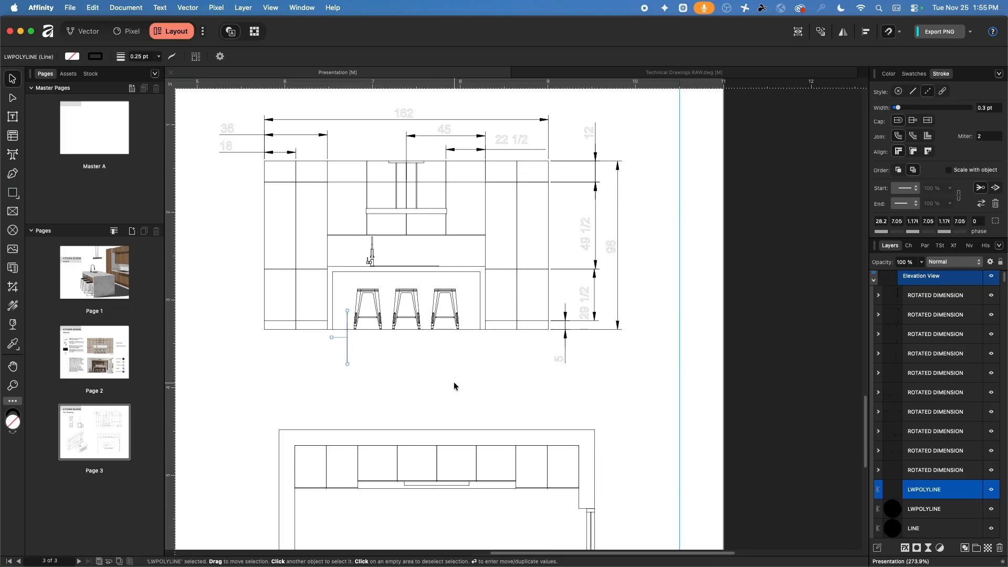
pyautogui.scroll(-3, 522, 367)
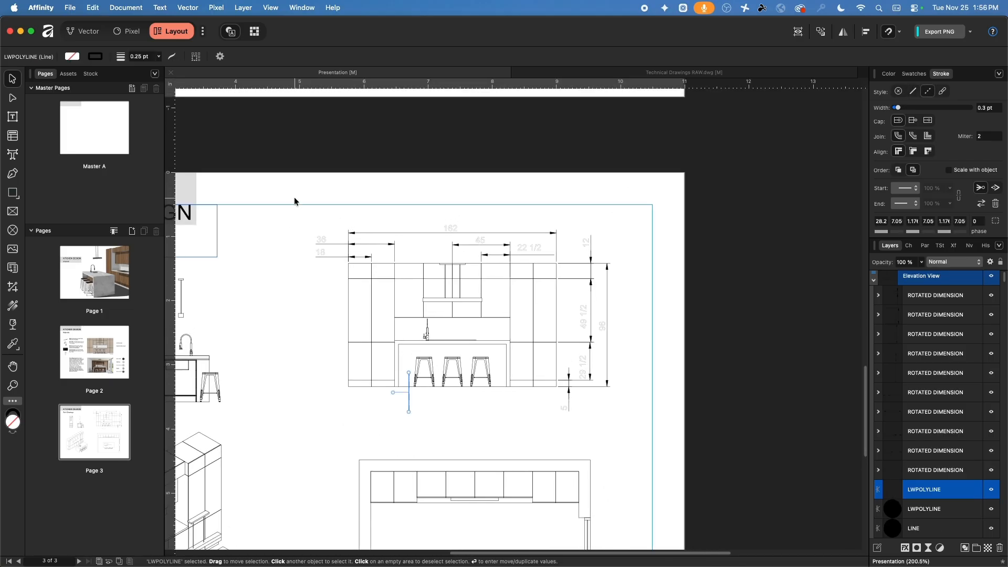
pyautogui.click(323, 176)
pyautogui.moveTo(294, 170); pyautogui.dragTo(648, 256)
pyautogui.keyDown('shift'); pyautogui.moveTo(639, 434); pyautogui.dragTo(561, 217); pyautogui.keyUp('shift')
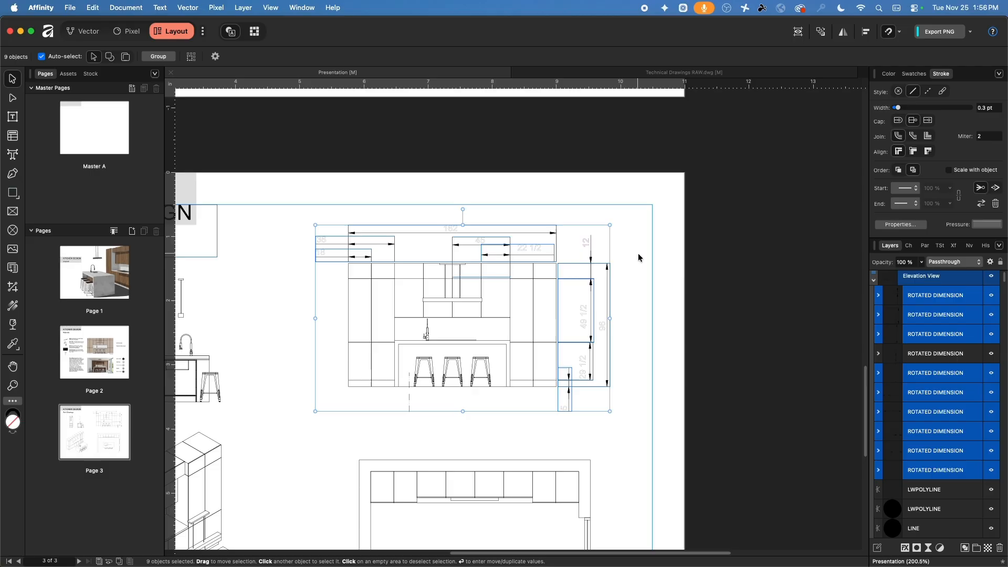
pyautogui.click(635, 374)
pyautogui.moveTo(659, 432); pyautogui.dragTo(558, 215)
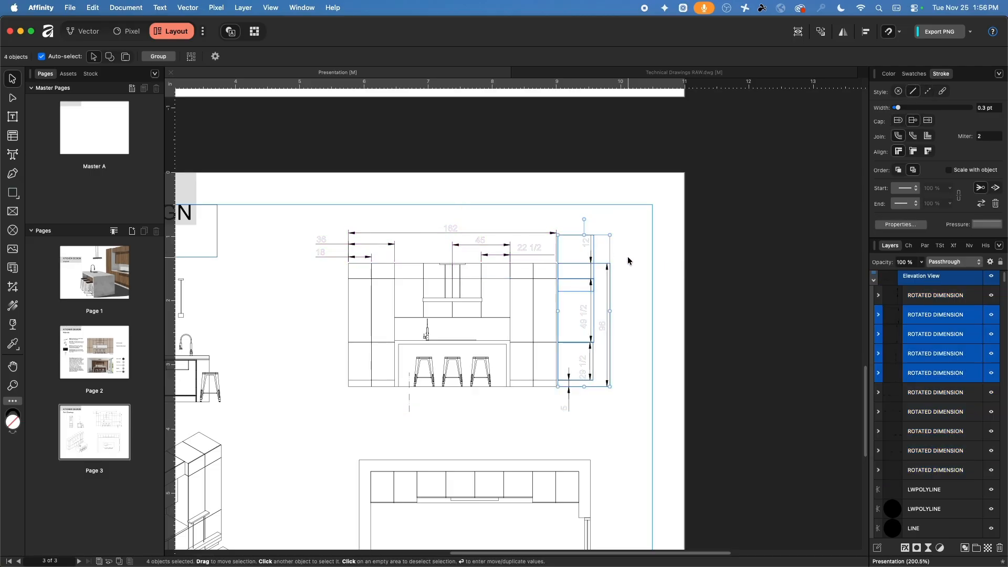
pyautogui.keyDown('shift'); pyautogui.moveTo(628, 260); pyautogui.dragTo(247, 184); pyautogui.keyUp('shift')
pyautogui.moveTo(473, 236); pyautogui.dragTo(422, 191)
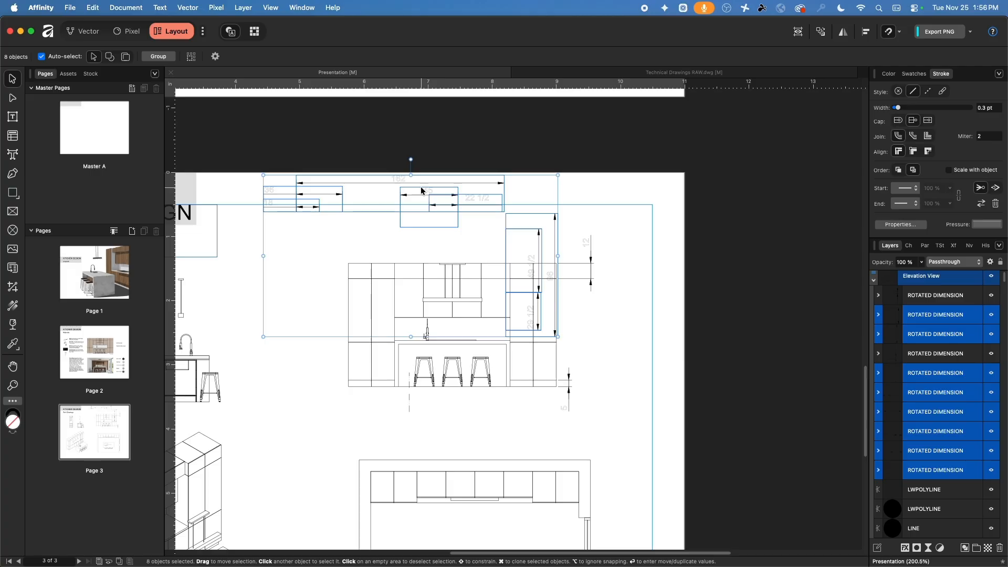
pyautogui.click(400, 249)
pyautogui.press('super+z')
pyautogui.moveTo(405, 229); pyautogui.dragTo(482, 252)
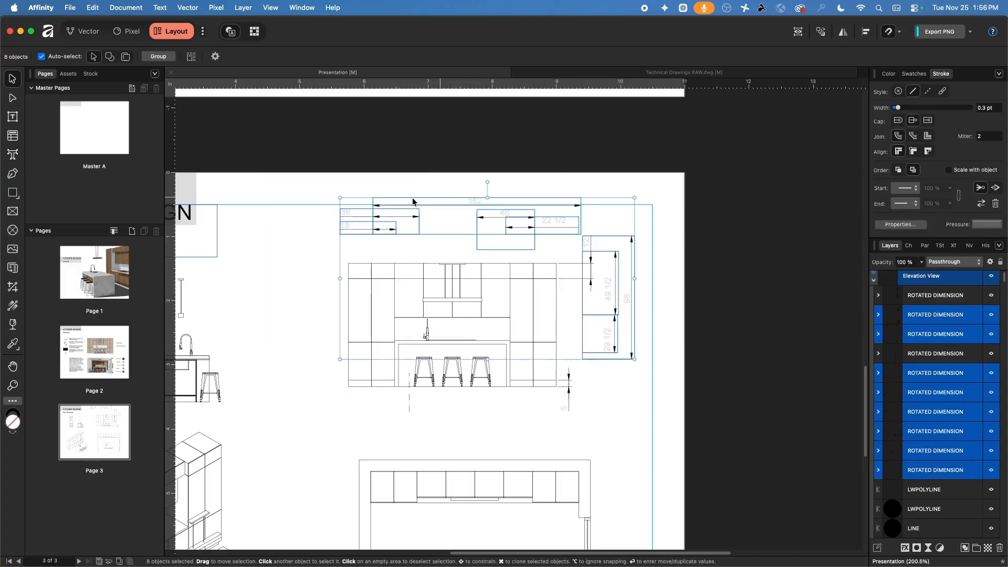
pyautogui.press('super+g')
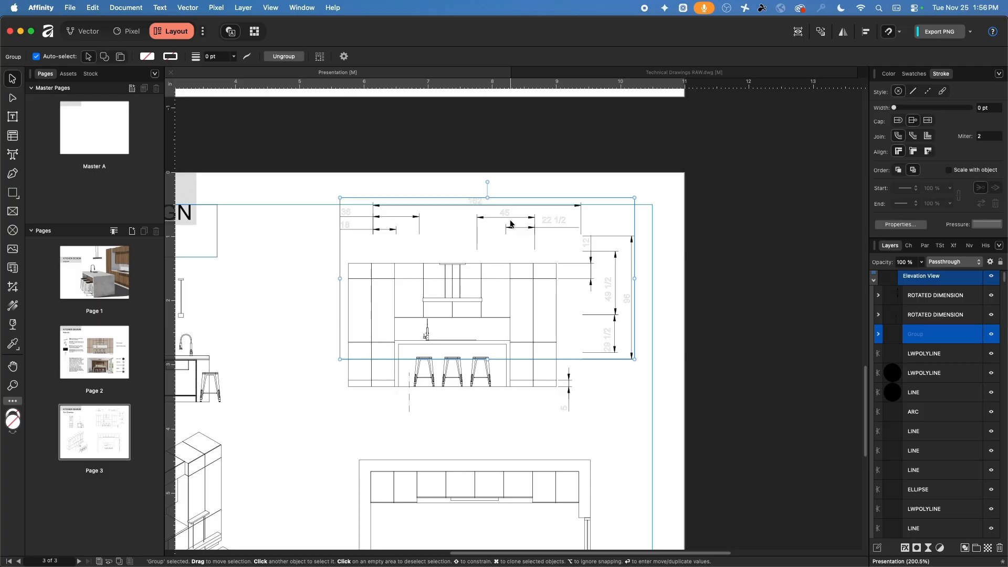
pyautogui.moveTo(539, 232)
pyautogui.mouseDown()
pyautogui.moveTo(585, 234)
pyautogui.moveTo(540, 226)
pyautogui.mouseUp()
pyautogui.press('super+z')
pyautogui.press('super+z')
pyautogui.press('super+z')
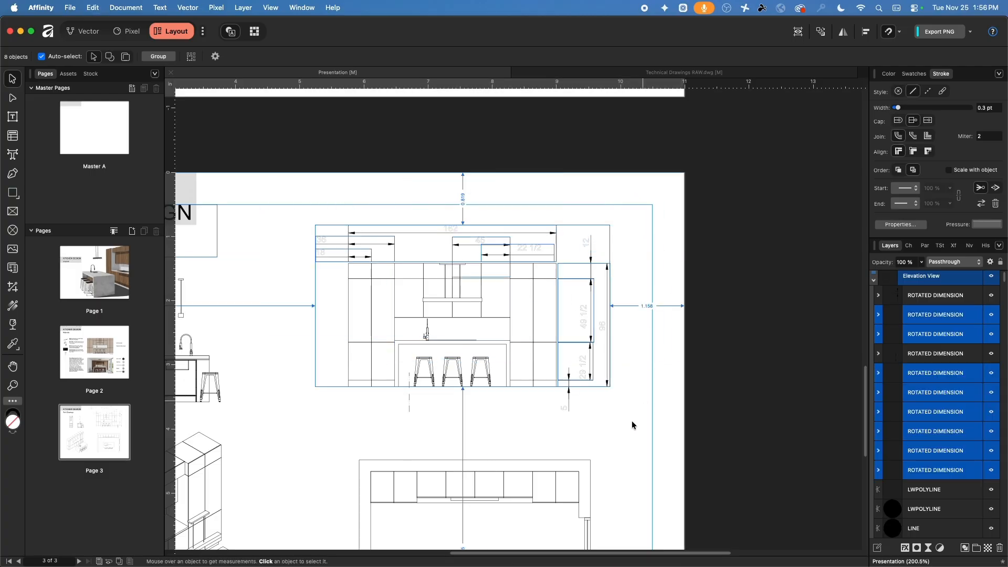
# Group the elevation's vertical dimensions, and combine them with the horizontal dimensions above the cabinets into one group
pyautogui.moveTo(646, 432); pyautogui.dragTo(567, 220)
pyautogui.press('super+g')
pyautogui.click(575, 217)
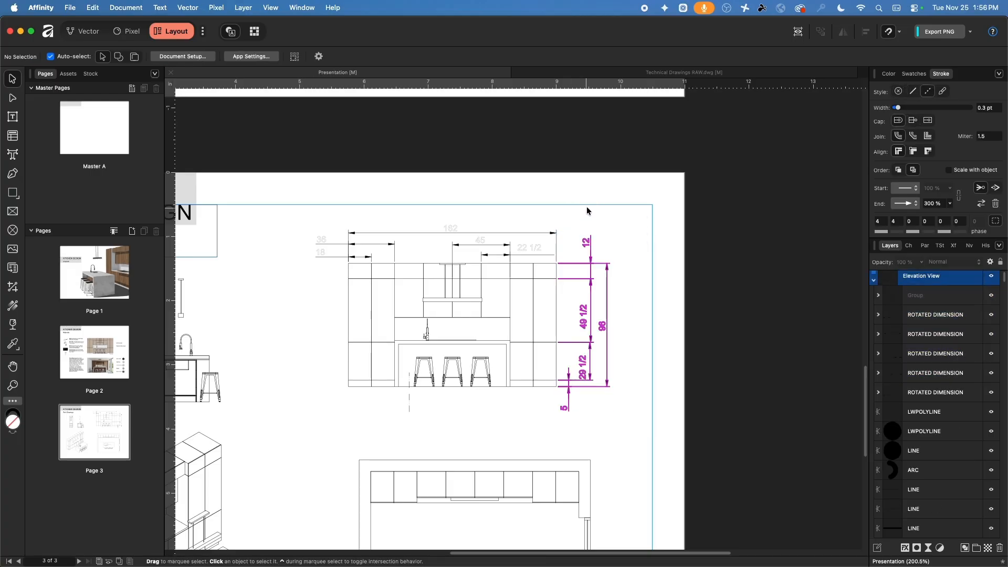
pyautogui.moveTo(610, 181); pyautogui.dragTo(288, 257)
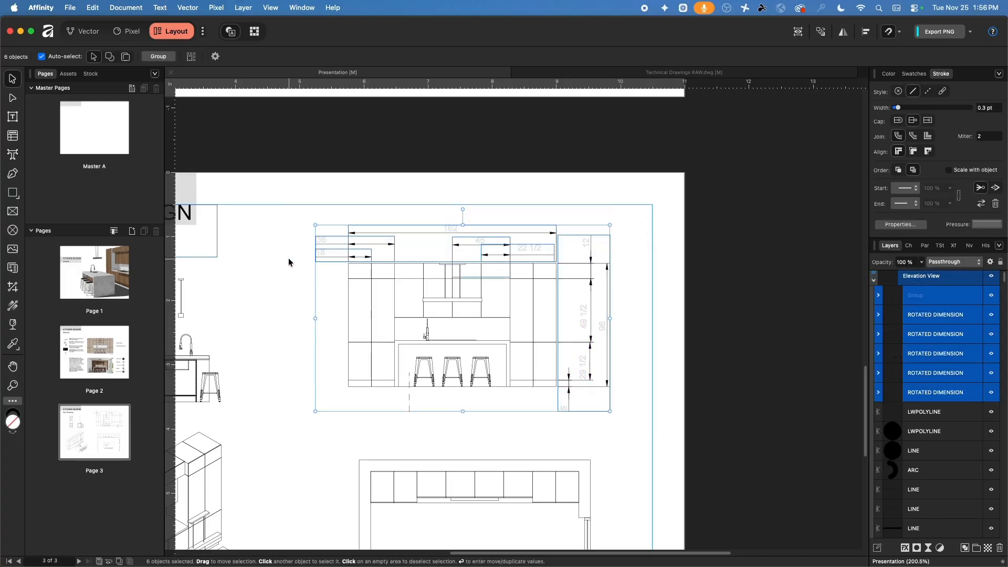
pyautogui.press('super+g')
pyautogui.moveTo(519, 240); pyautogui.dragTo(579, 207)
pyautogui.press('super+z')
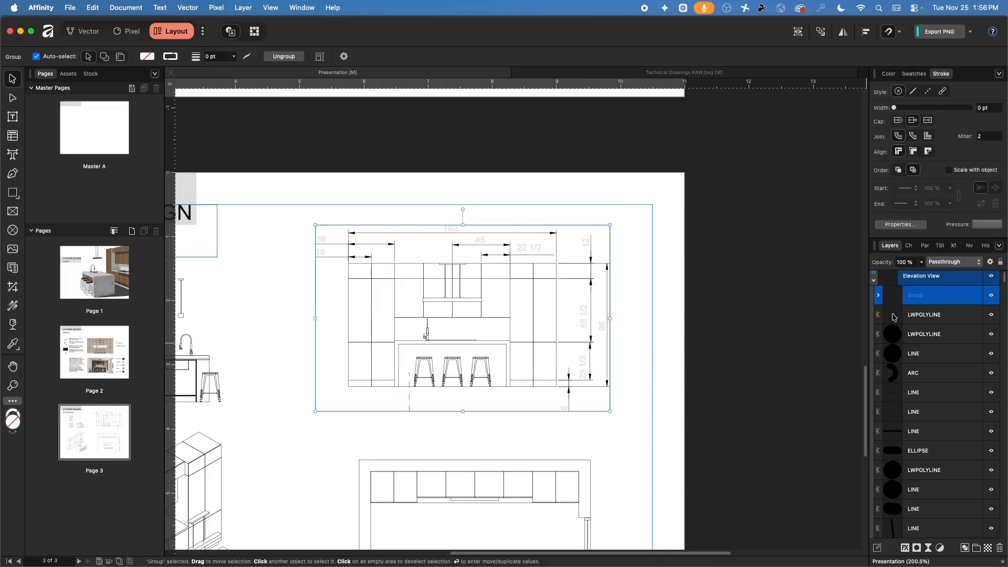
pyautogui.click(874, 282)
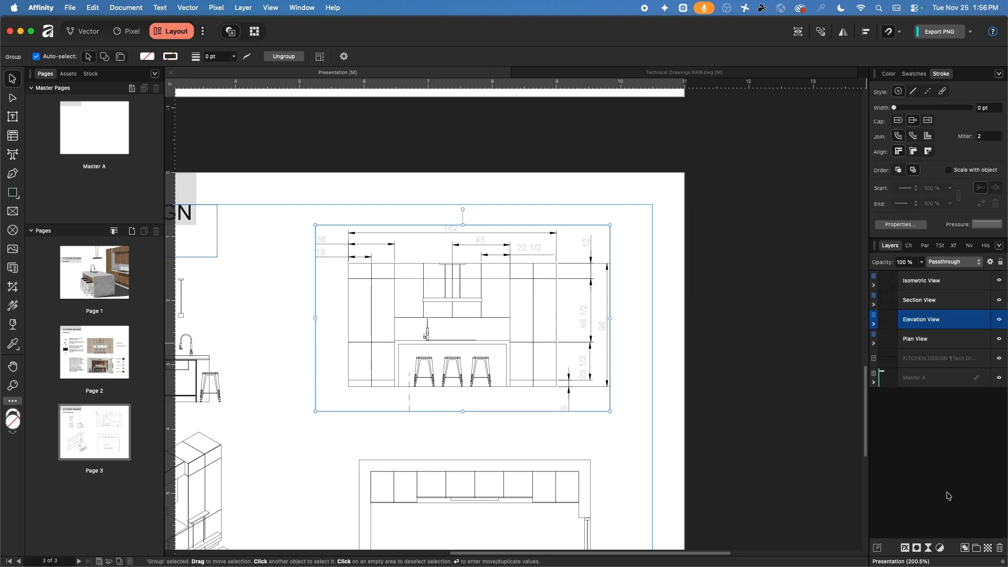
pyautogui.click(875, 325)
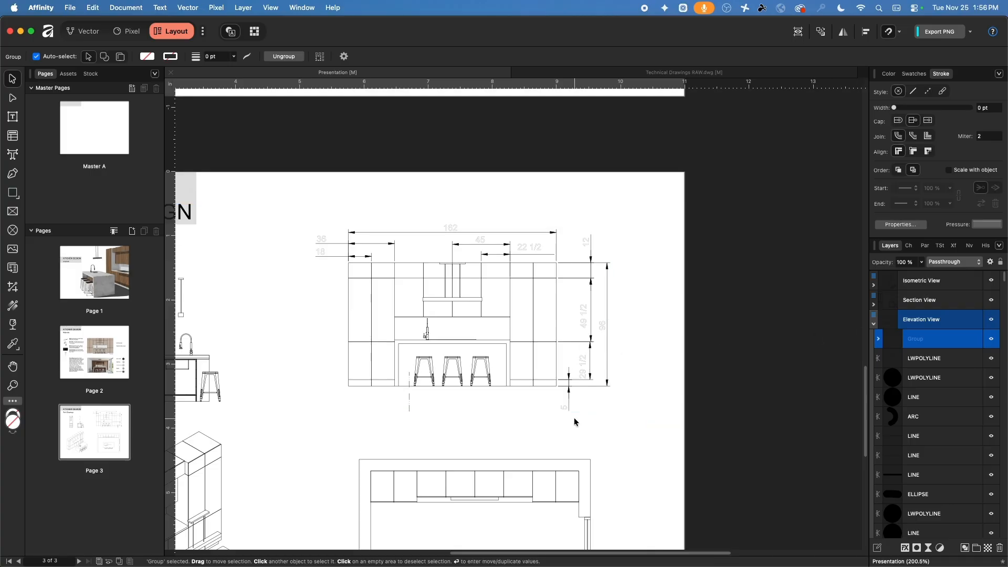
# Hide the combined dimension group in the Elevation View layer
pyautogui.scroll(-2, 330, 396)
pyautogui.press('super+0')
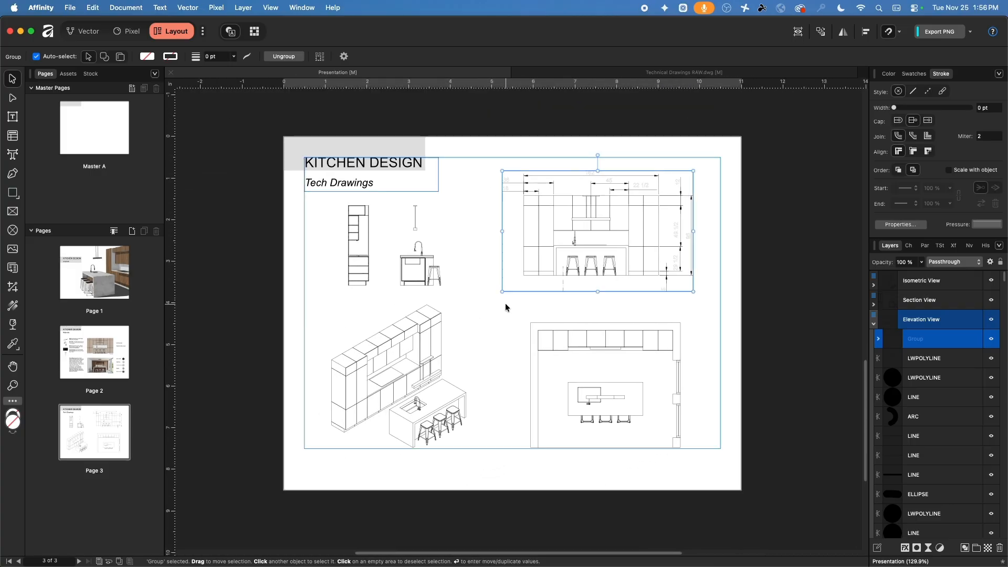
pyautogui.click(506, 305)
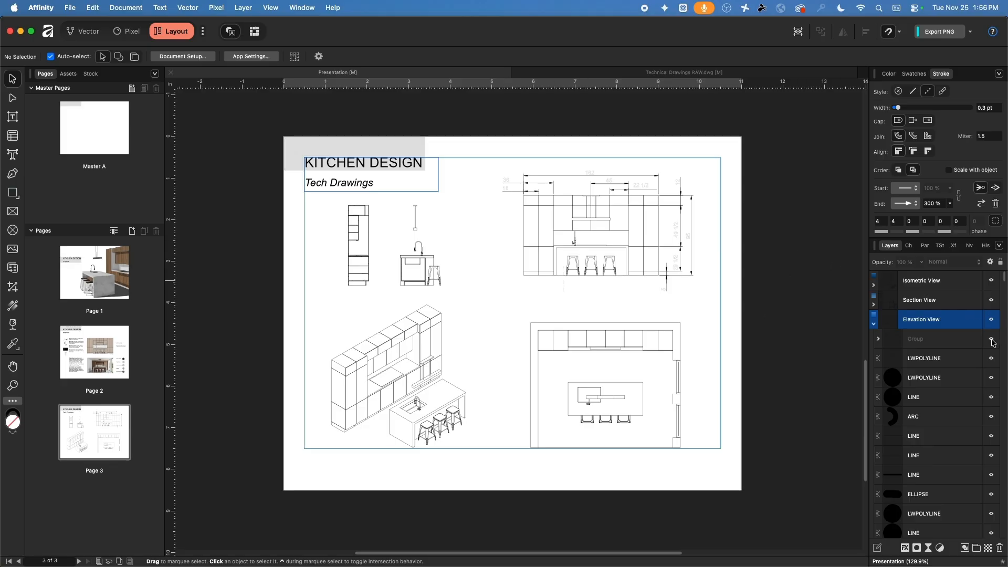
pyautogui.click(655, 195)
pyautogui.click(655, 183)
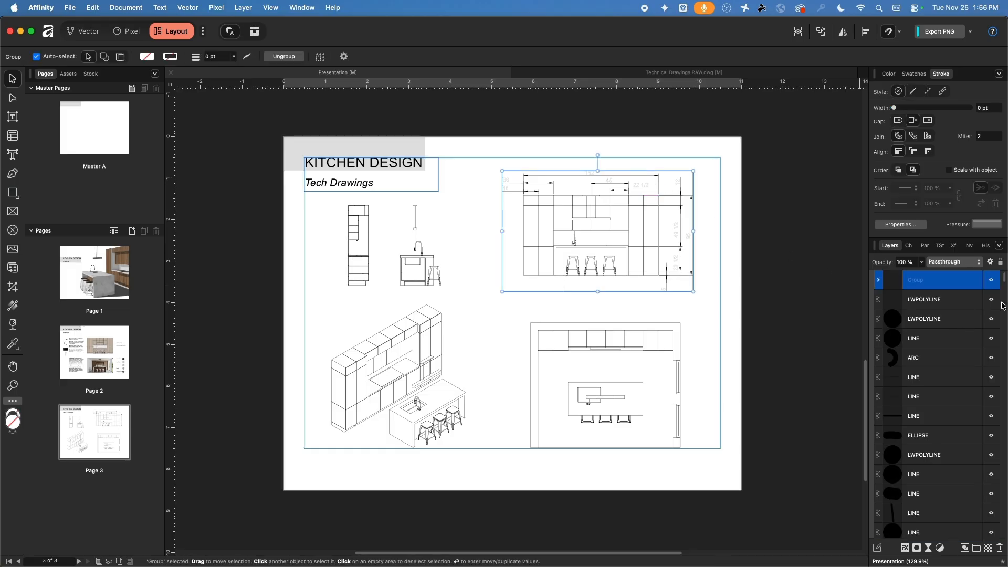
pyautogui.click(992, 282)
pyautogui.click(770, 262)
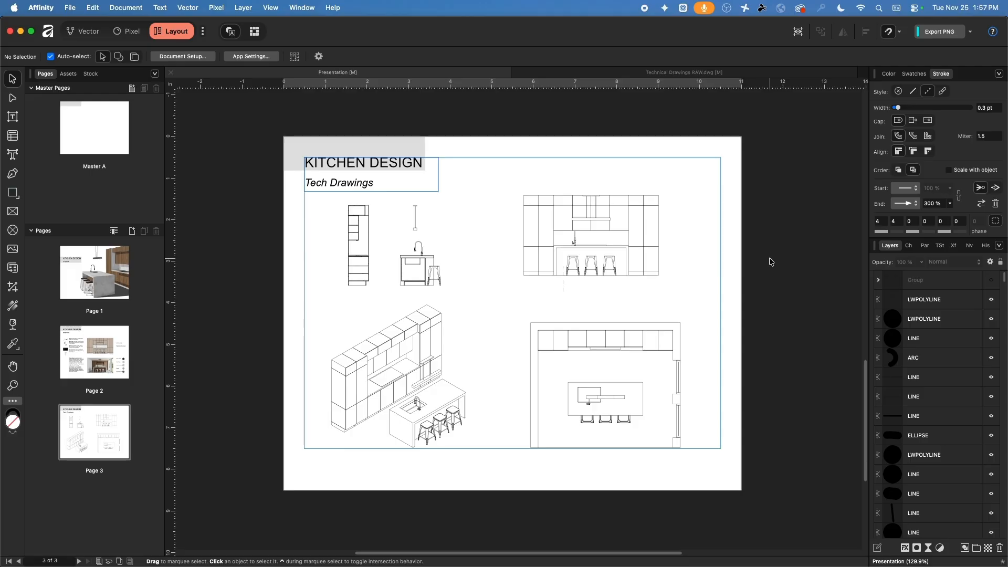
pyautogui.scroll(5, 695, 284)
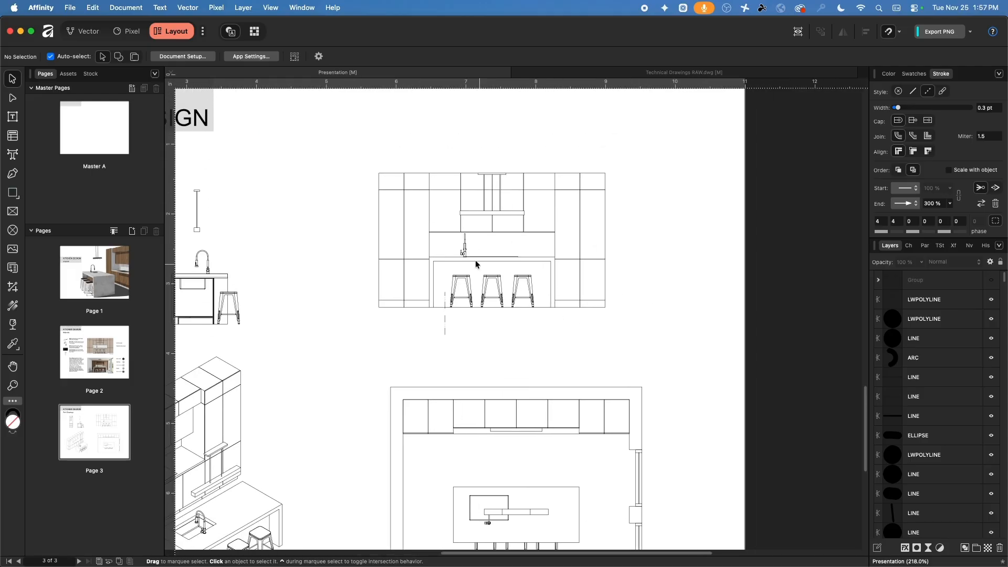
pyautogui.moveTo(342, 151)
pyautogui.mouseDown()
pyautogui.moveTo(541, 321)
pyautogui.moveTo(622, 340)
pyautogui.mouseUp()
pyautogui.click(623, 351)
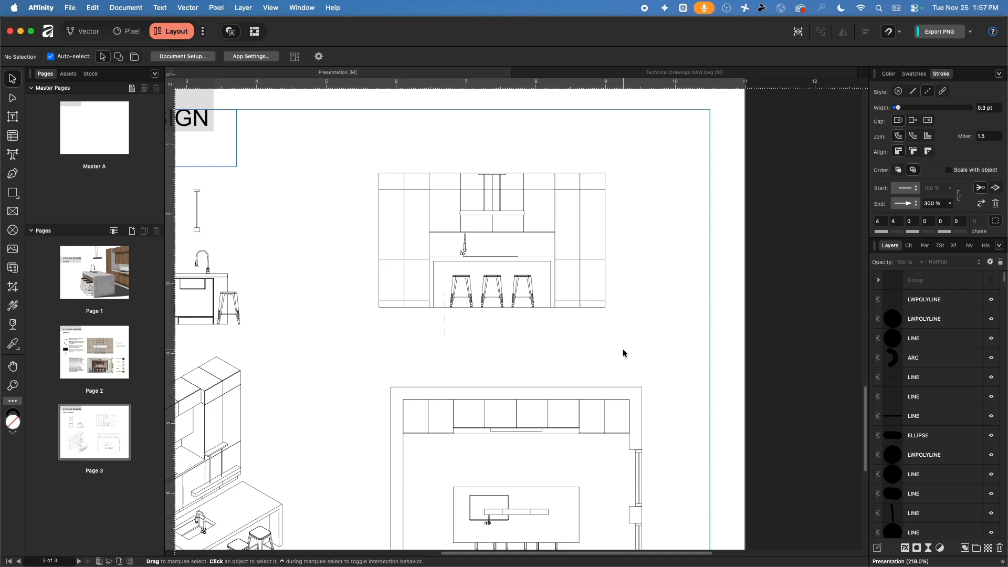
pyautogui.moveTo(397, 351); pyautogui.dragTo(546, 306, button='middle')
pyautogui.scroll(-2, 546, 306)
pyautogui.scroll(-2, 545, 310)
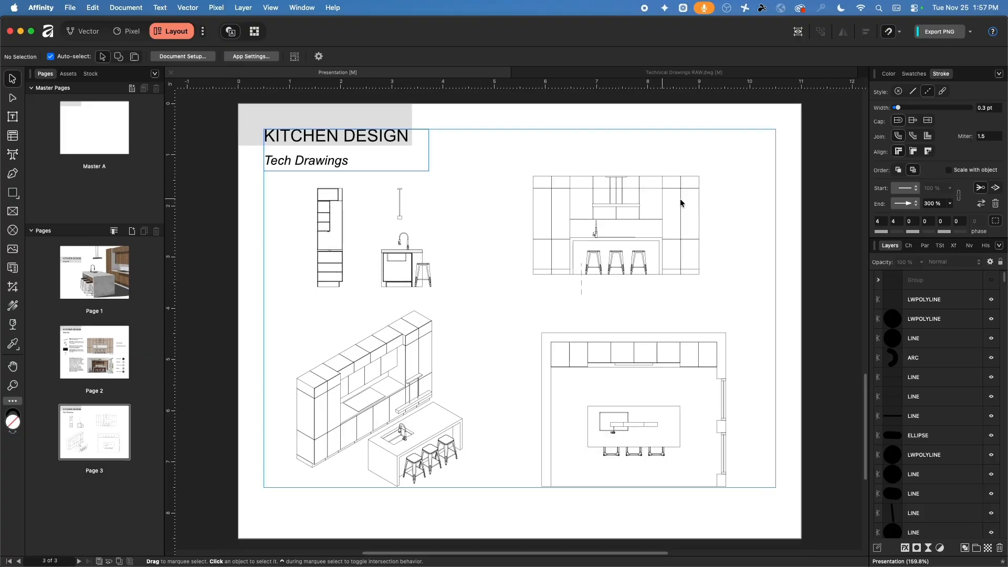
# Collapse the Elevation View layer and add a new layer named Names at the top of the layer stack
pyautogui.scroll(2, 961, 336)
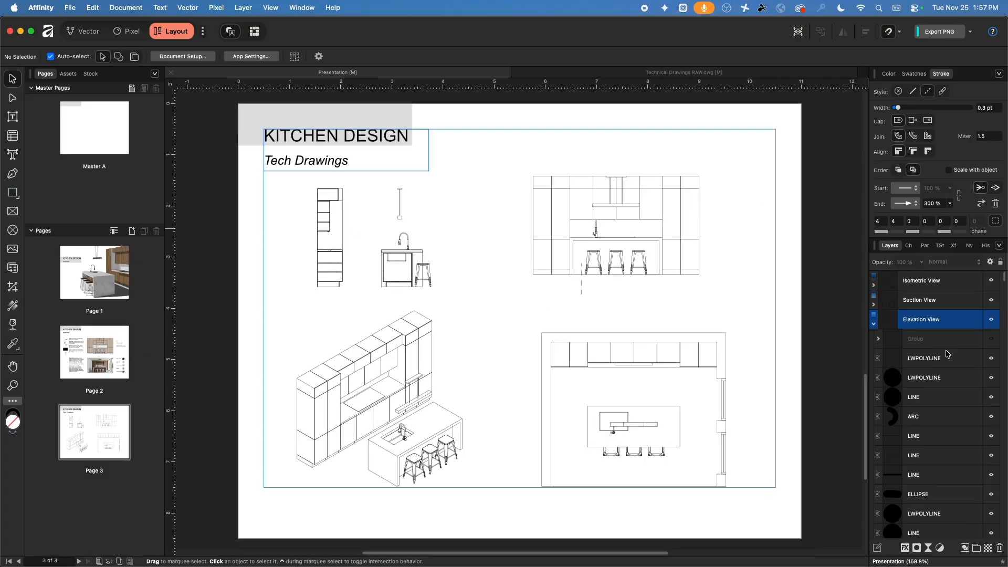
pyautogui.click(874, 325)
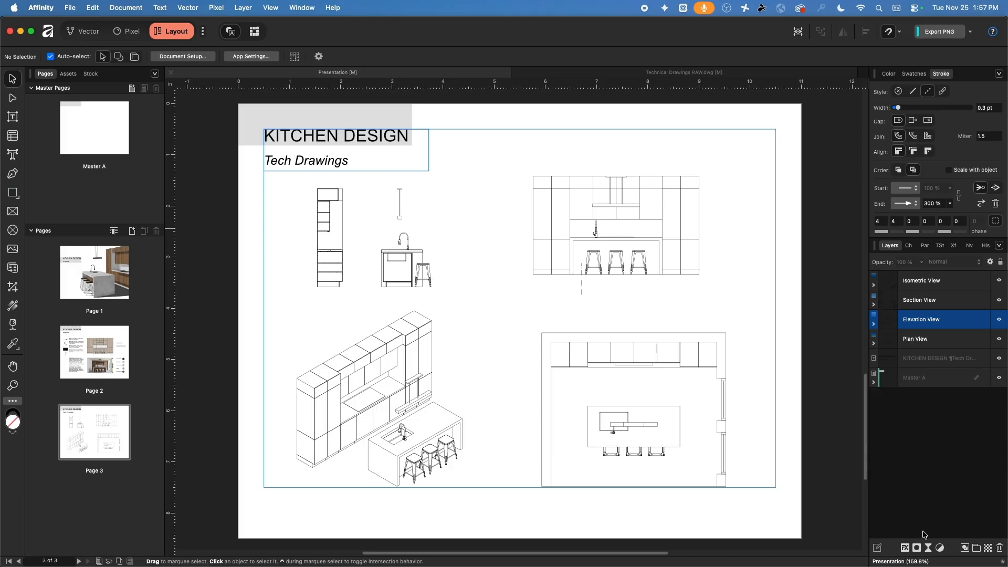
pyautogui.click(965, 549)
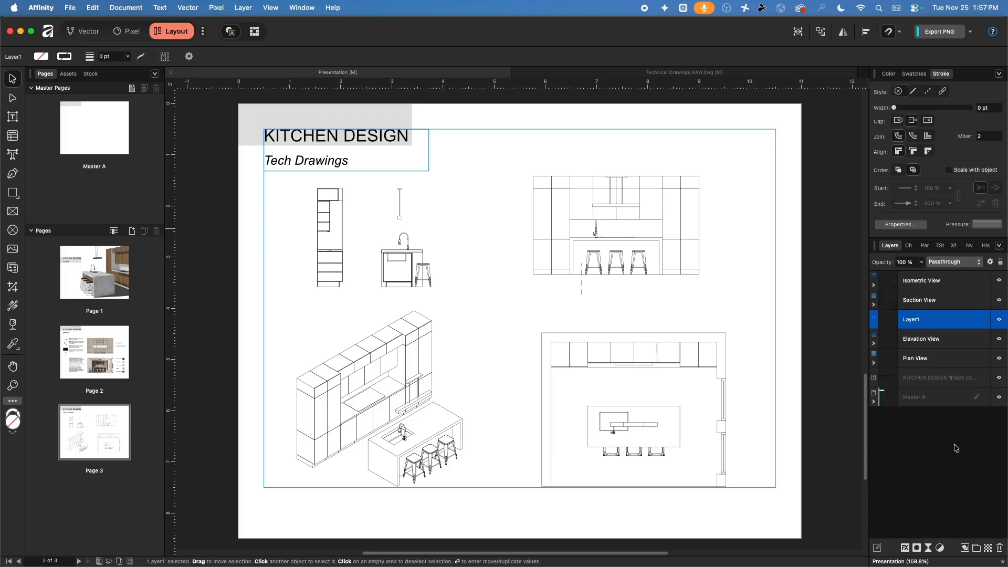
pyautogui.doubleClick(911, 321)
pyautogui.write('Names')
pyautogui.press('Return')
pyautogui.moveTo(920, 325); pyautogui.dragTo(941, 280)
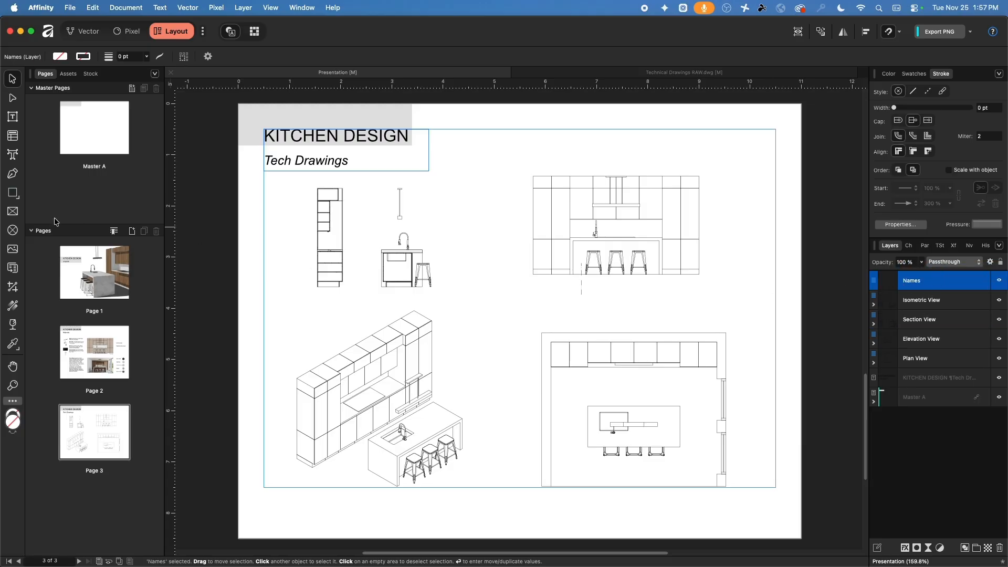
# Add two art text labels reading "Elevation View" and "Plan View" in the blank space between the drawings on the Names layer
pyautogui.click(12, 154)
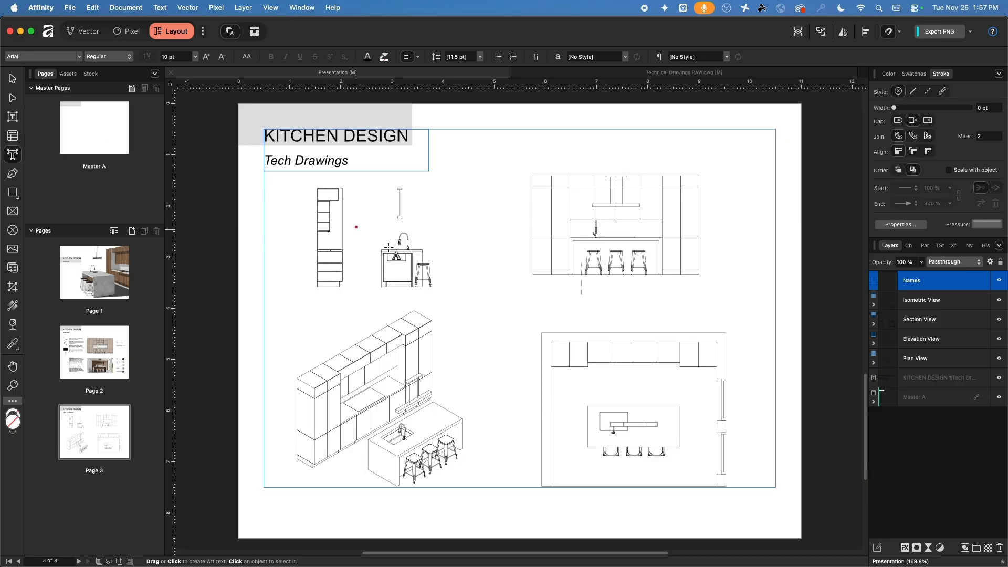
pyautogui.click(511, 292)
pyautogui.write('Elevation View')
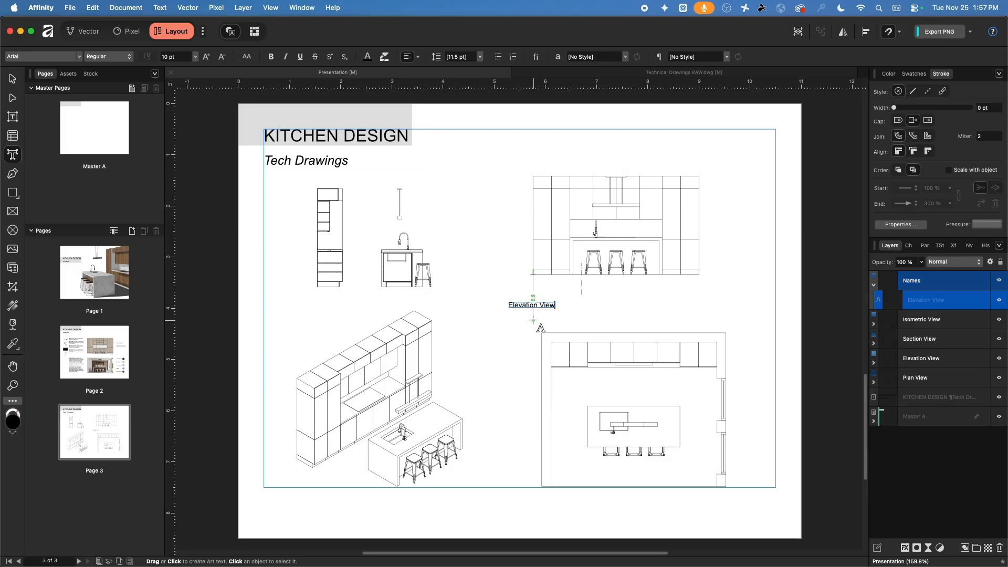
pyautogui.press('Escape')
pyautogui.click(12, 80)
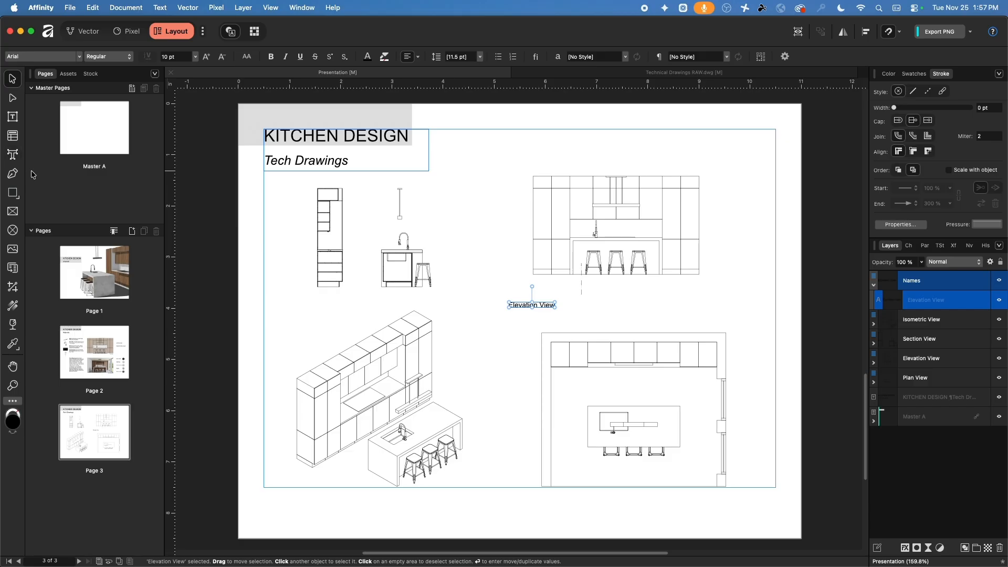
pyautogui.click(13, 155)
pyautogui.click(477, 344)
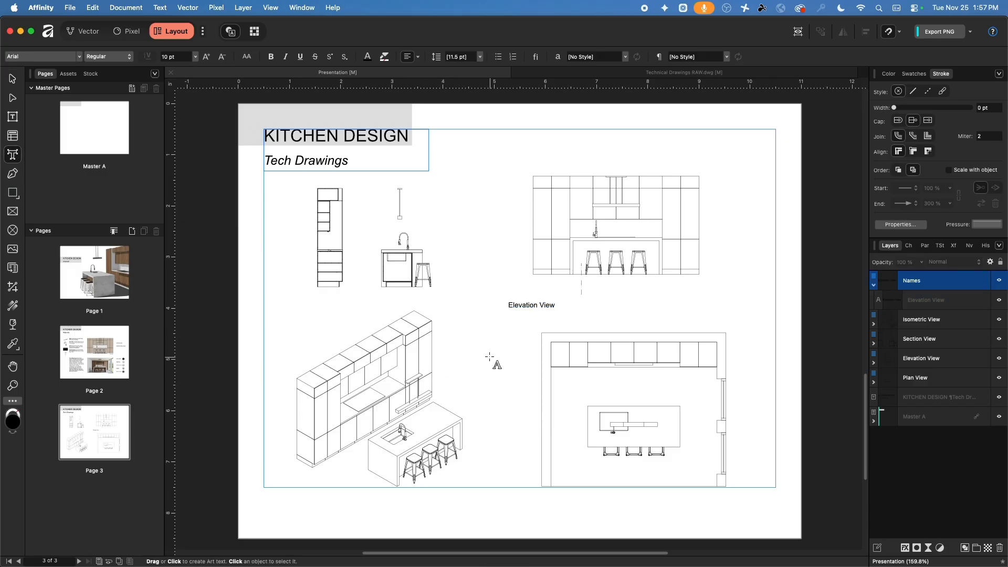
pyautogui.write('Plan View')
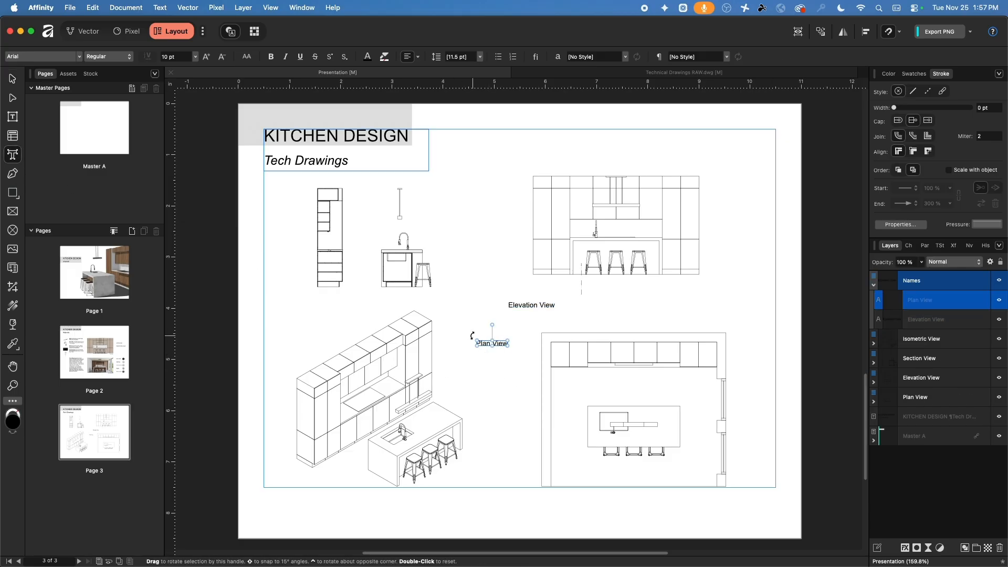
# Add two more art text labels reading "Section Cut View" and "Isometric View" below the Plan View label
pyautogui.click(476, 379)
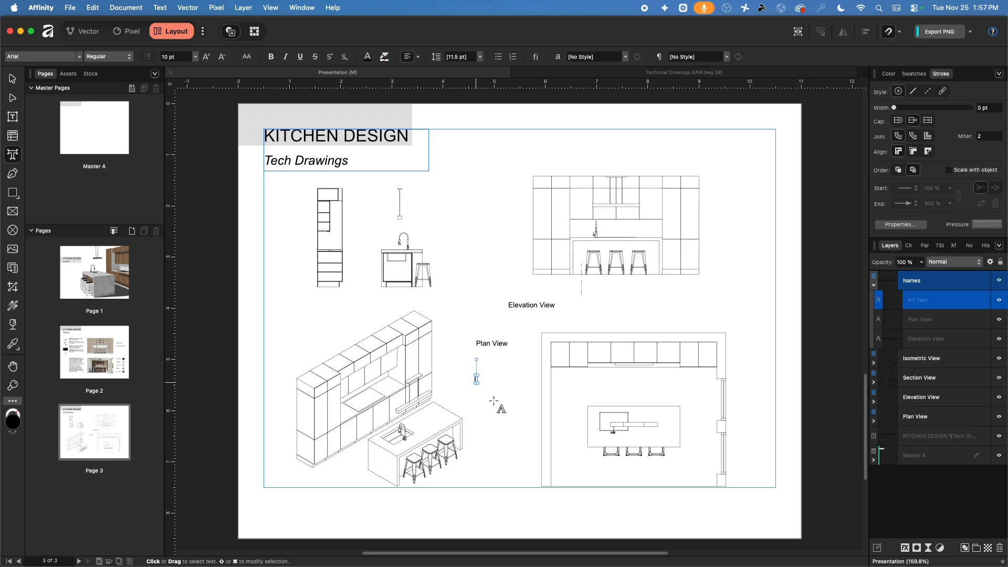
pyautogui.write('Section')
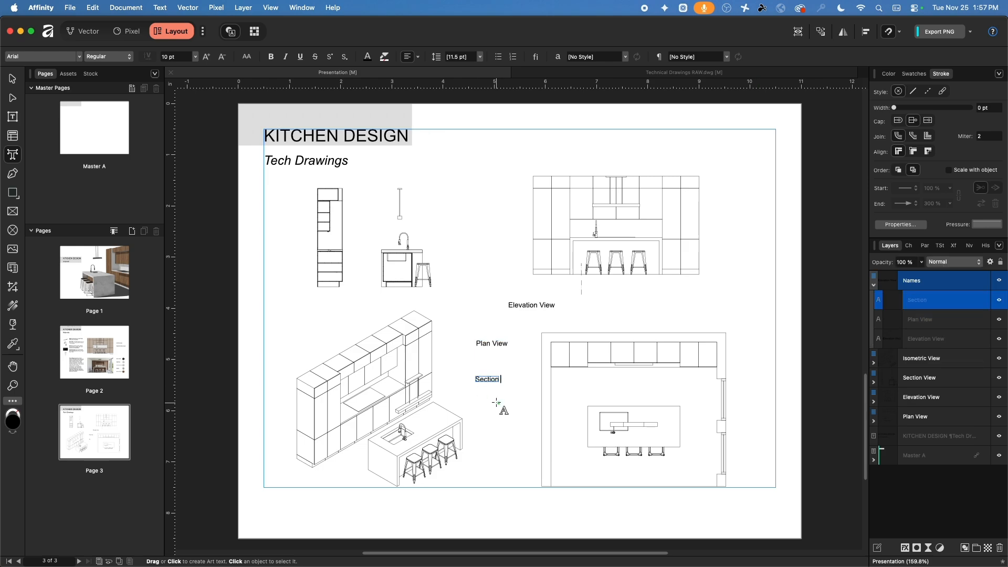
pyautogui.write(' Cut View')
pyautogui.click(497, 403)
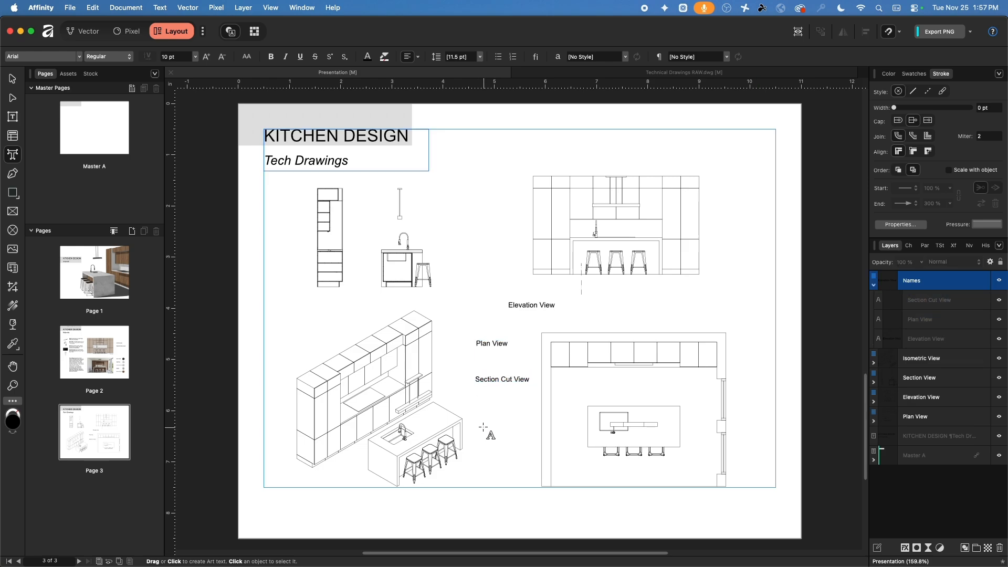
pyautogui.click(484, 426)
pyautogui.write('Isome')
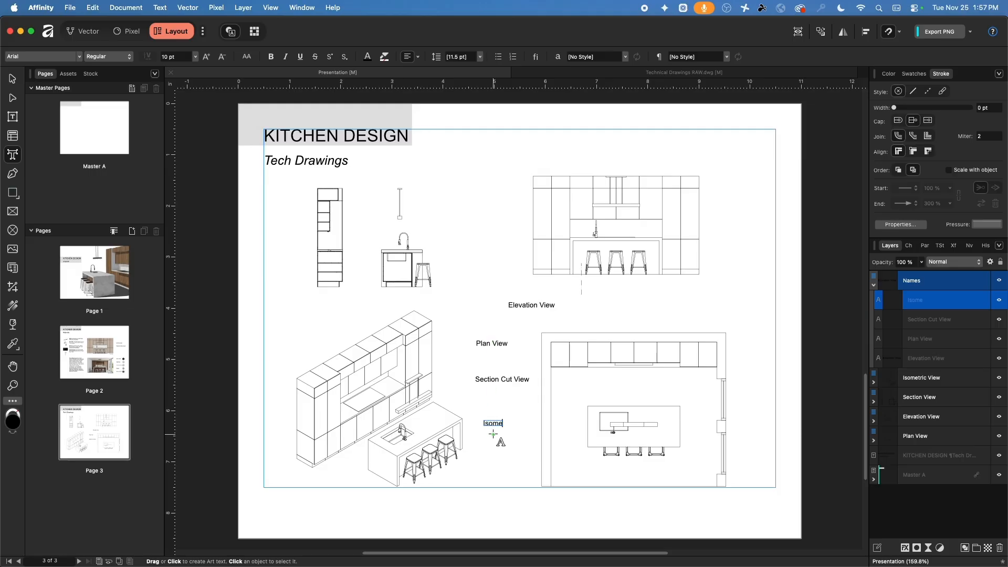
pyautogui.write('tric View')
pyautogui.press('Escape')
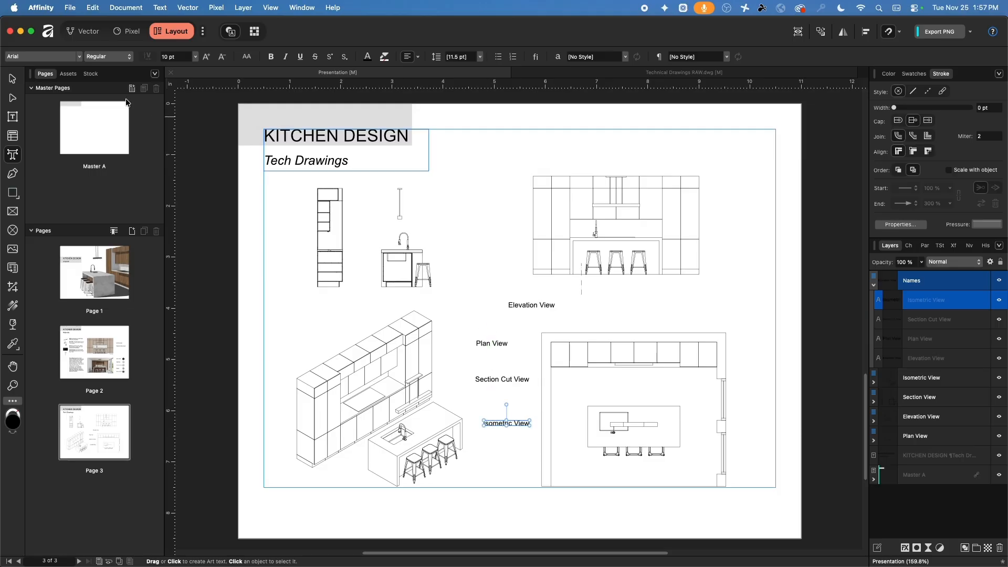
pyautogui.click(20, 79)
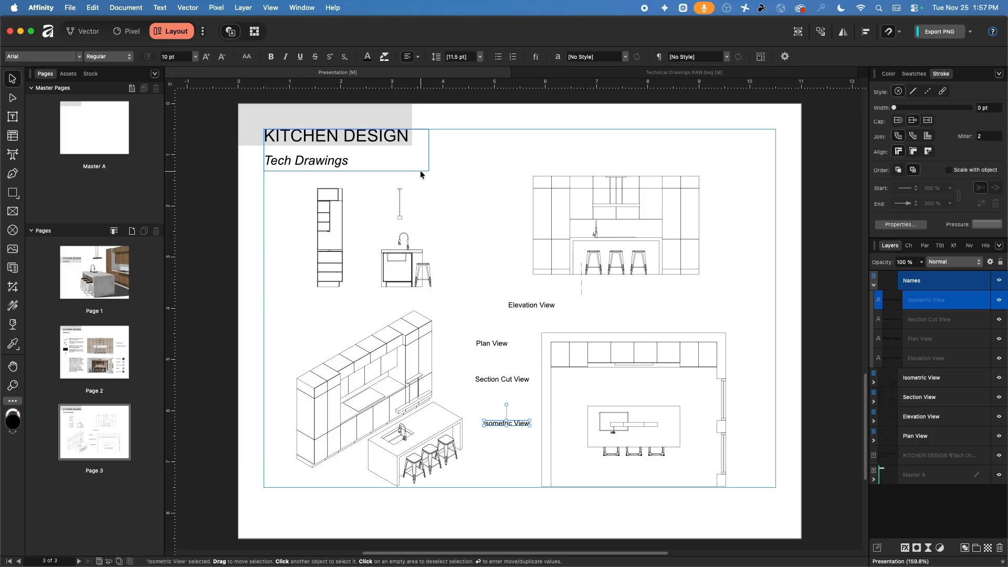
# Append the number 1 to the elevation and section labels so they read "Elevation View 1" and "Section Cut View 1"
pyautogui.click(531, 305)
pyautogui.press('t')
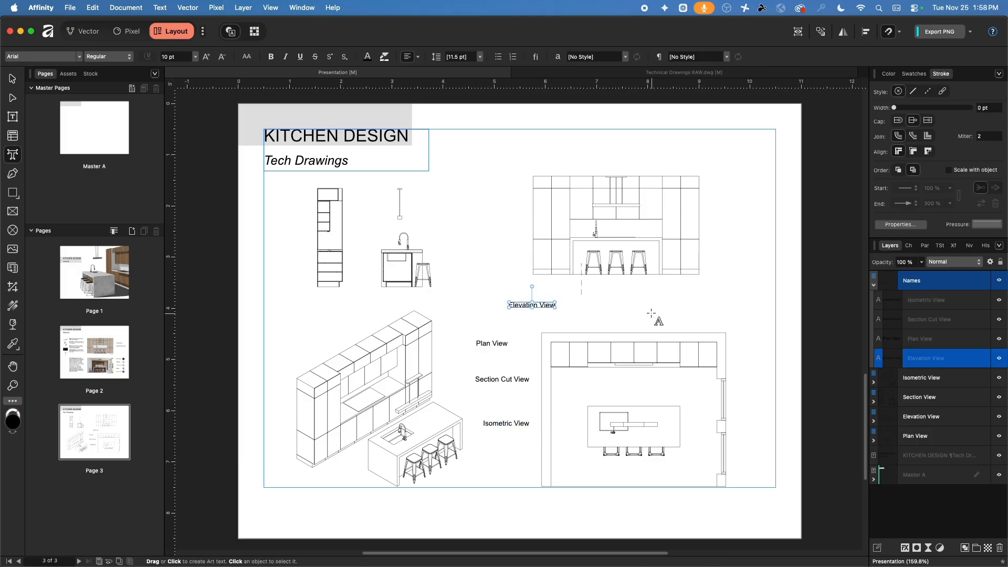
pyautogui.doubleClick(546, 305)
pyautogui.press('Right')
pyautogui.press('Escape')
pyautogui.click(520, 379)
pyautogui.press('Right')
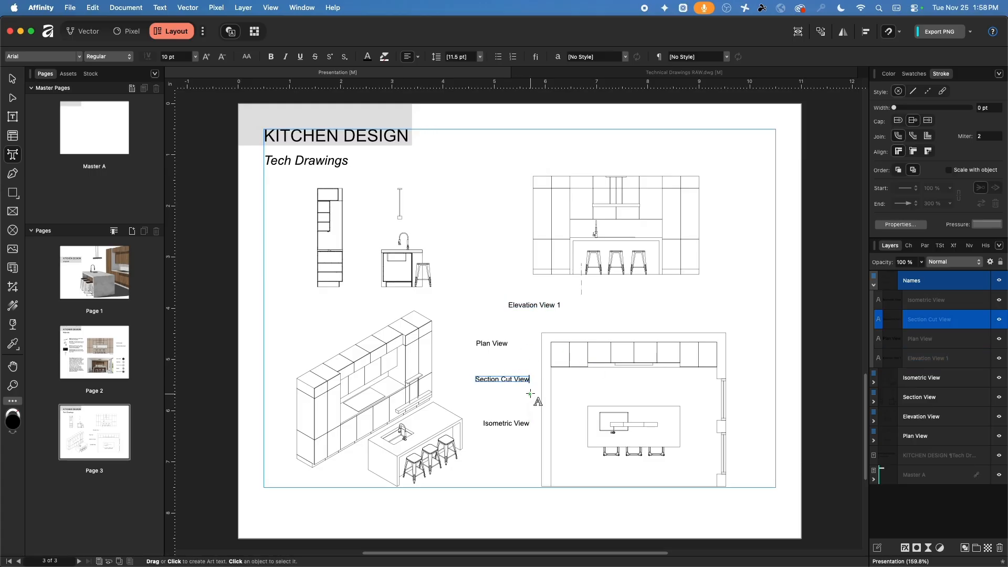
pyautogui.write('1')
# Move each of the four view labels beneath its matching drawing, near the drawing's lower-left corner
pyautogui.click(11, 78)
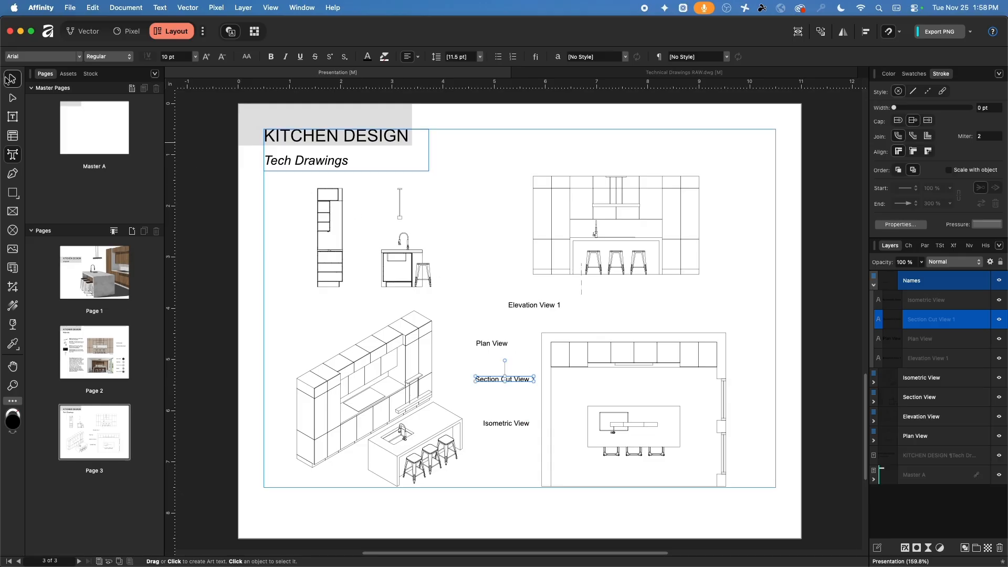
pyautogui.moveTo(533, 307); pyautogui.dragTo(559, 292)
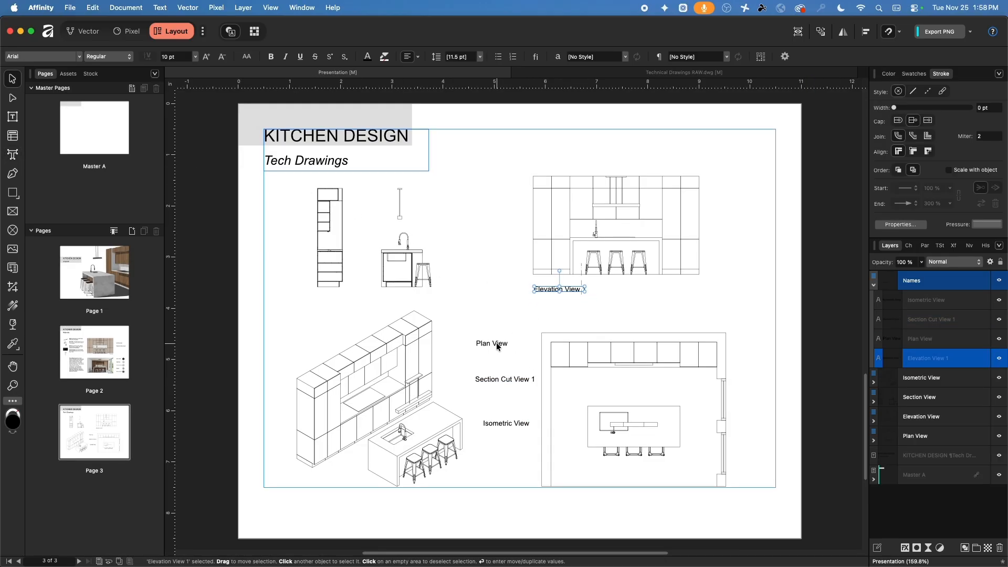
pyautogui.moveTo(496, 344); pyautogui.dragTo(562, 497)
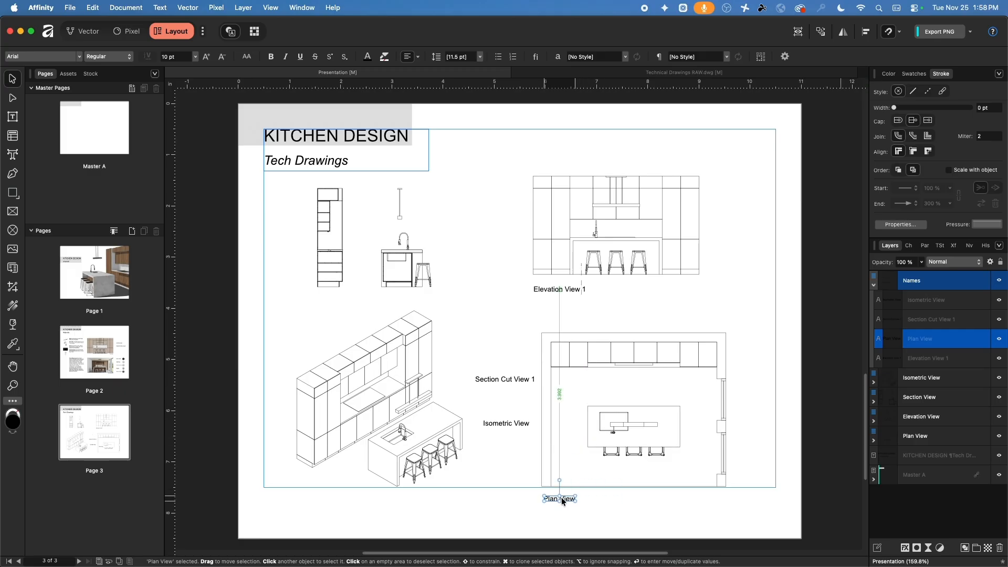
pyautogui.moveTo(502, 422); pyautogui.dragTo(314, 483)
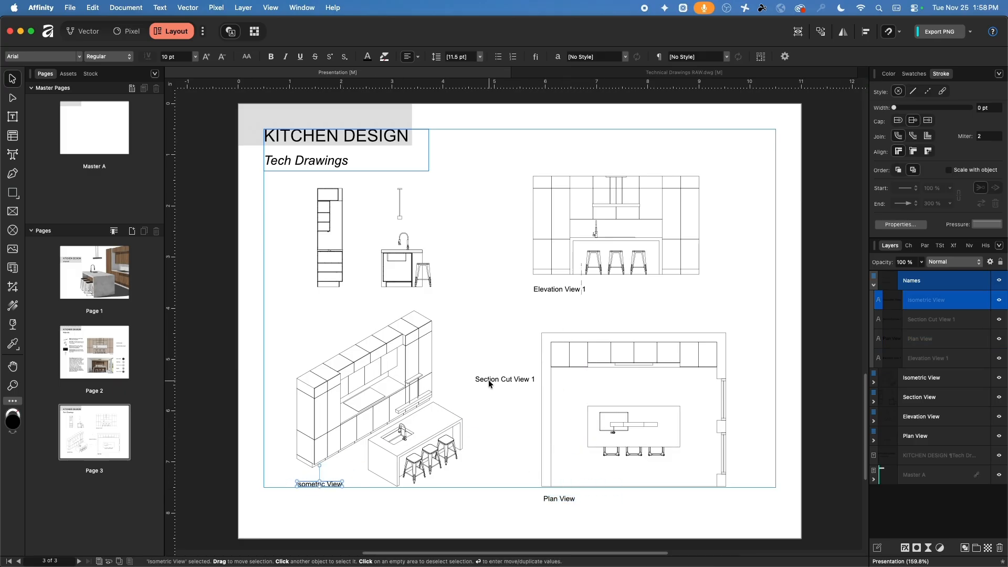
pyautogui.moveTo(489, 380); pyautogui.dragTo(333, 297)
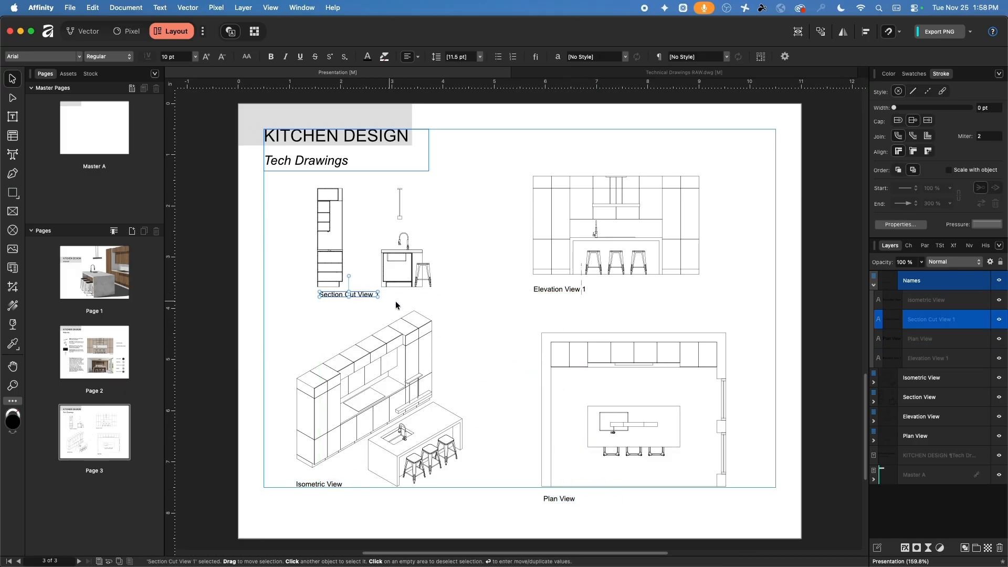
pyautogui.click(477, 331)
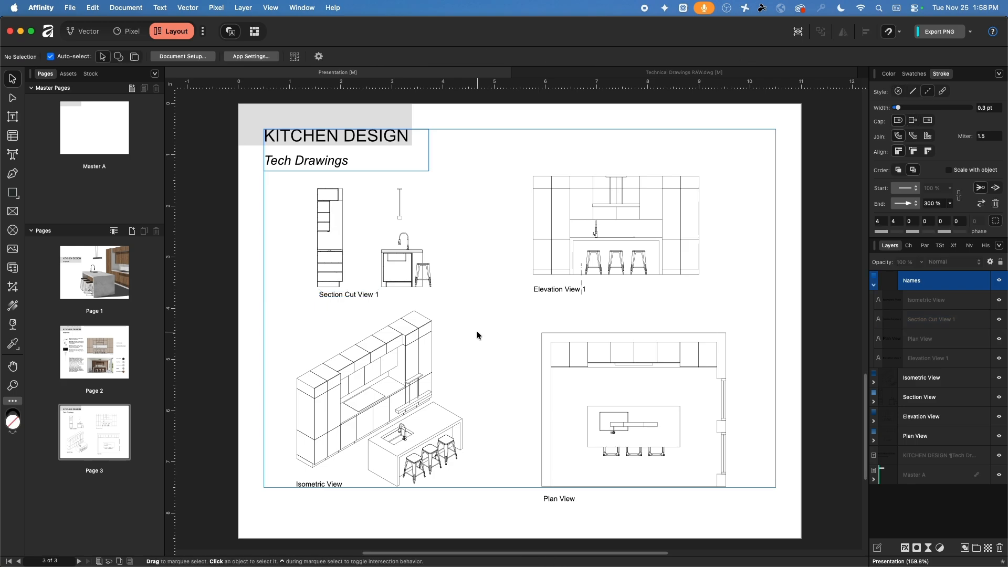
# Place a horizontal guide along the section drawing's base and move the Elevation View 1 label below the dashed section line
pyautogui.click(423, 270)
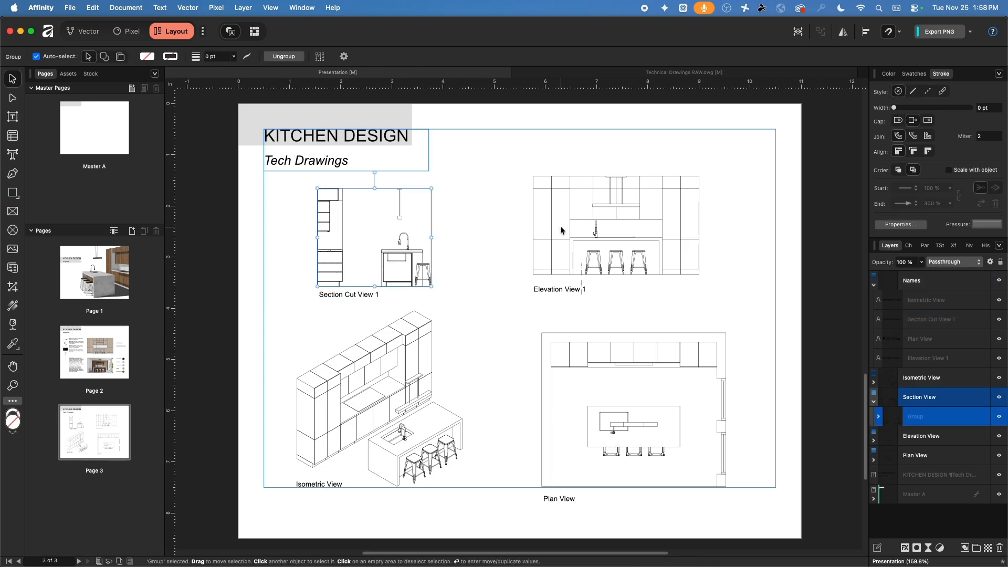
pyautogui.moveTo(507, 83); pyautogui.dragTo(413, 287)
pyautogui.scroll(8, 565, 282)
pyautogui.moveTo(516, 310); pyautogui.dragTo(500, 390)
pyautogui.click(603, 239)
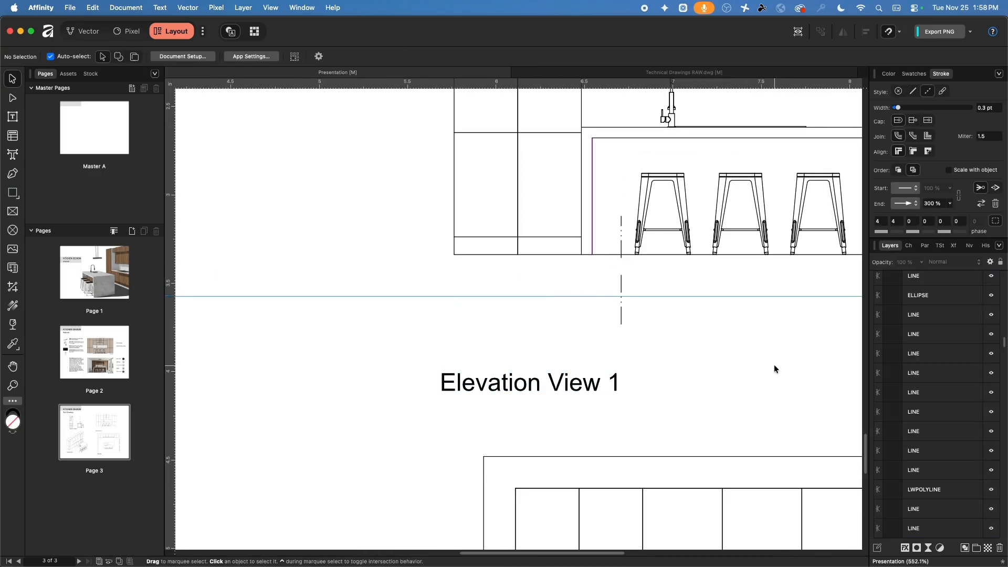
# Move the dashed section line up so it lies within the elevation drawing
pyautogui.scroll(-6, 689, 363)
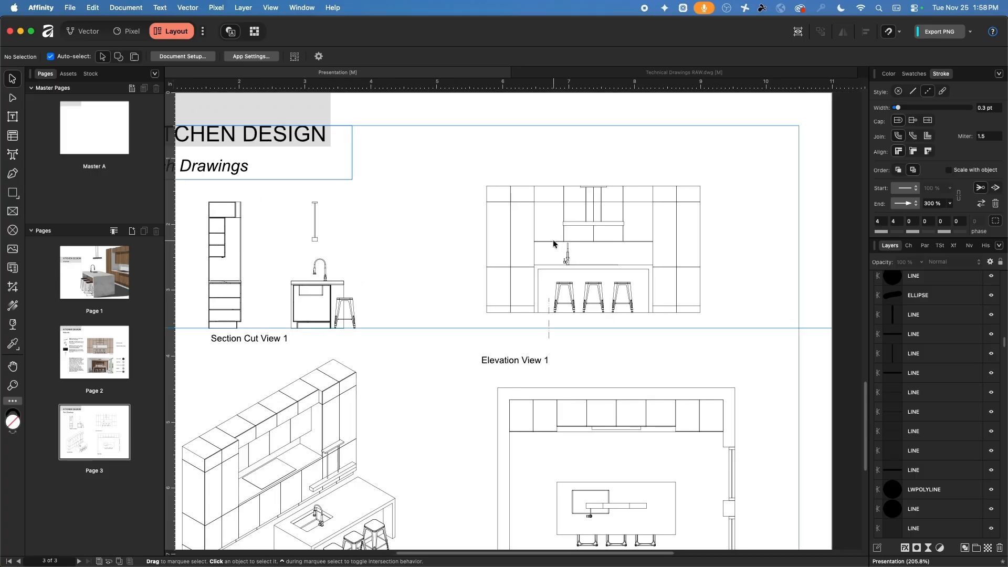
pyautogui.click(549, 310)
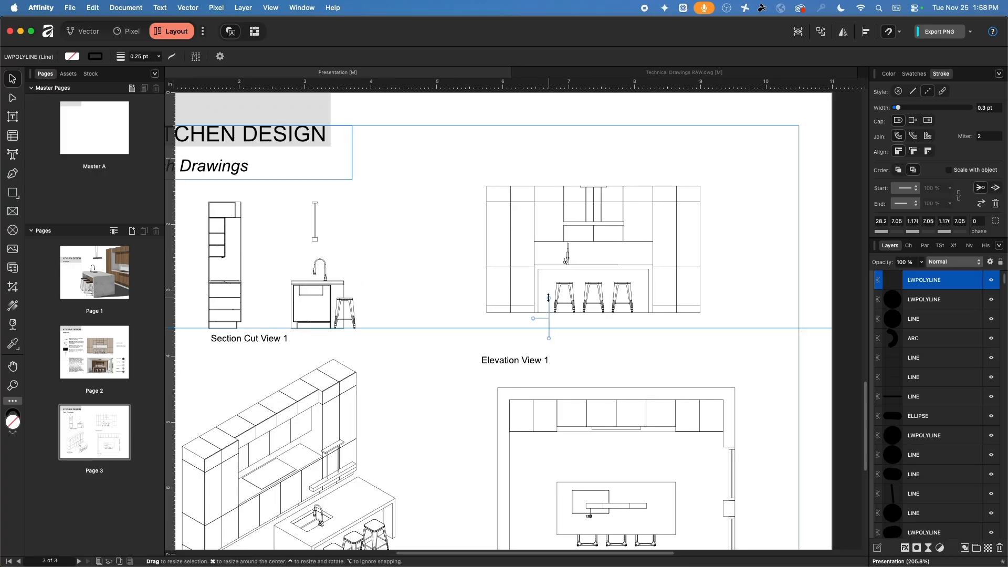
pyautogui.moveTo(549, 301); pyautogui.dragTo(552, 230)
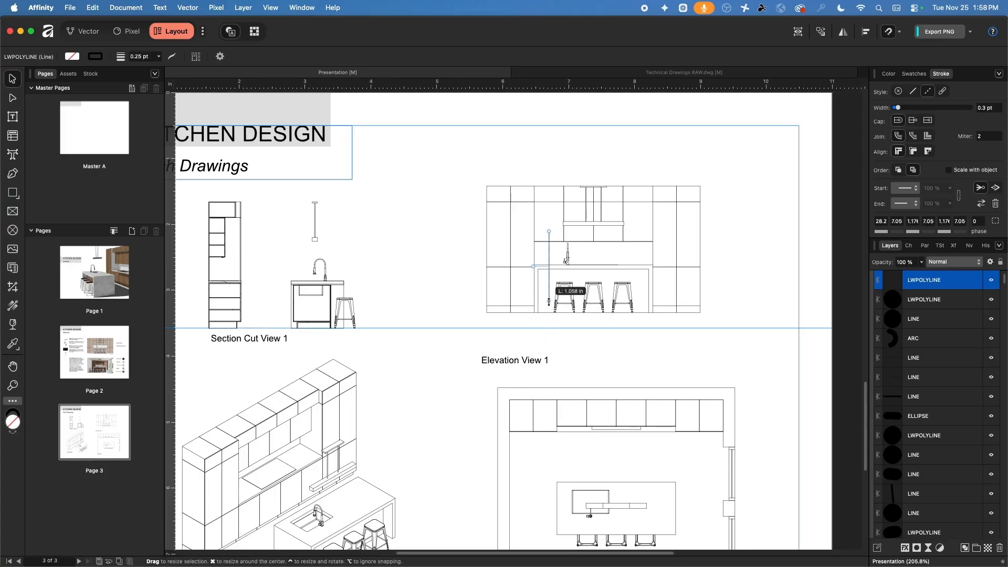
# Group all the elevation drawing's objects and move the group down so its base meets the horizontal guide
pyautogui.click(483, 189)
pyautogui.moveTo(468, 160)
pyautogui.mouseDown()
pyautogui.moveTo(668, 282)
pyautogui.moveTo(719, 326)
pyautogui.mouseUp()
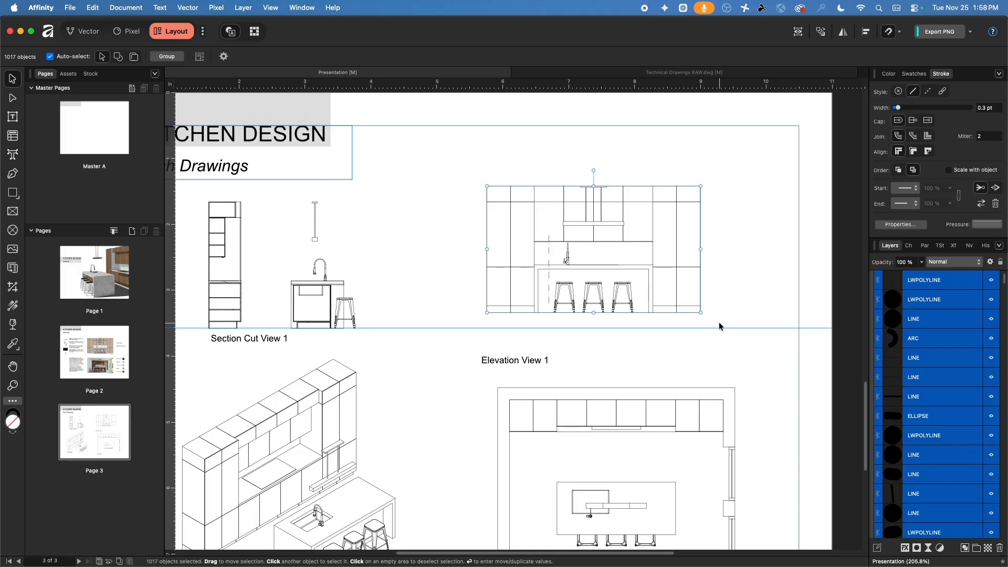
pyautogui.press('super+g')
pyautogui.moveTo(567, 256); pyautogui.dragTo(568, 272)
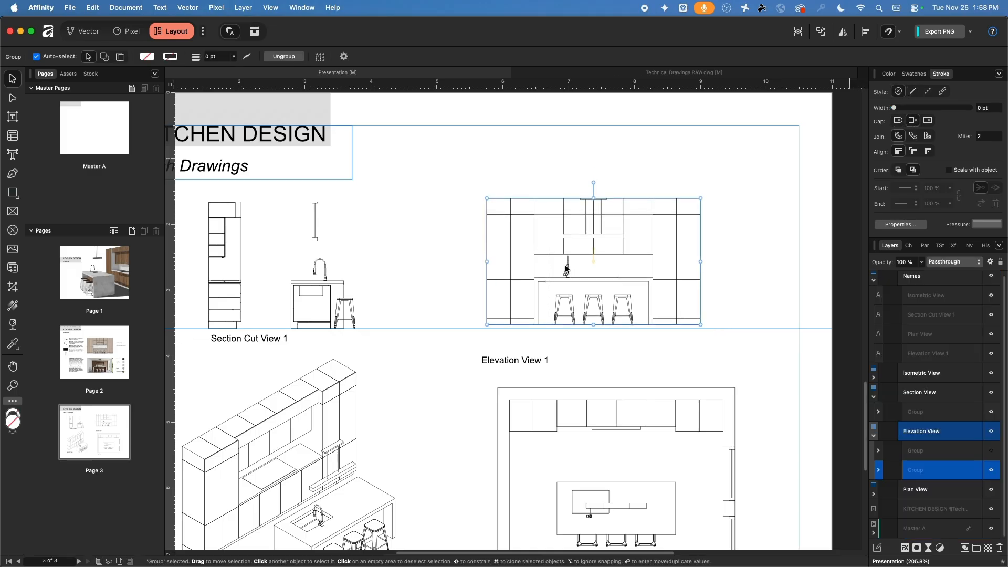
pyautogui.click(616, 356)
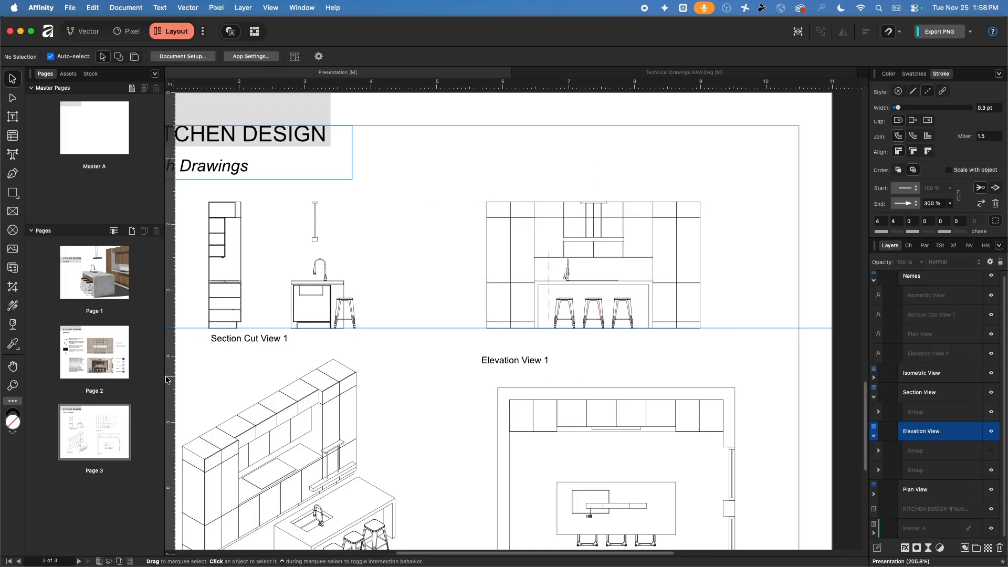
# Place a vertical guide at the left end of the plan's cabinet run and try to align the elevation drawing to it
pyautogui.moveTo(171, 380); pyautogui.dragTo(510, 414)
pyautogui.moveTo(522, 284)
pyautogui.mouseDown()
pyautogui.moveTo(545, 285)
pyautogui.moveTo(492, 298)
pyautogui.moveTo(500, 279)
pyautogui.moveTo(479, 274)
pyautogui.moveTo(522, 283)
pyautogui.moveTo(510, 293)
pyautogui.mouseUp()
pyautogui.keyDown('ctrl'); pyautogui.scroll(10, 534, 297); pyautogui.keyUp('ctrl')
pyautogui.click(516, 392)
pyautogui.press('super+z')
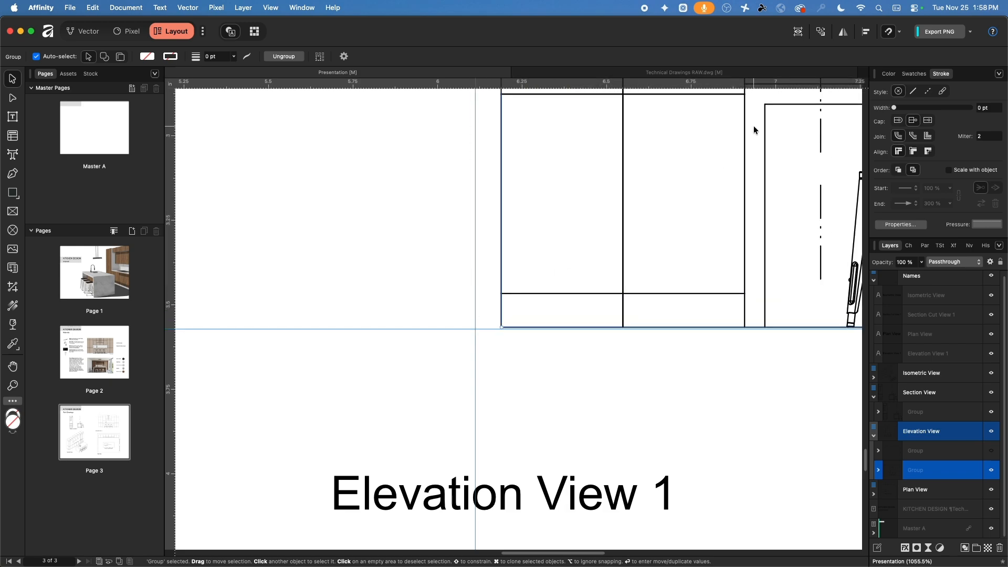
# Enable snapping to guides and snap the elevation drawing's lower-left corner to the intersection of the two guides
pyautogui.click(901, 33)
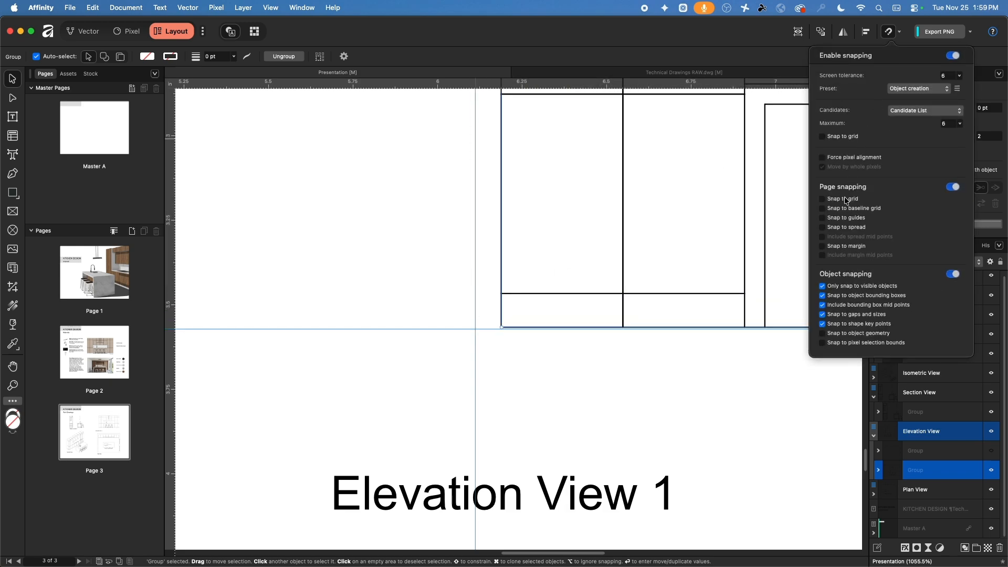
pyautogui.click(836, 218)
pyautogui.moveTo(502, 292); pyautogui.dragTo(475, 294)
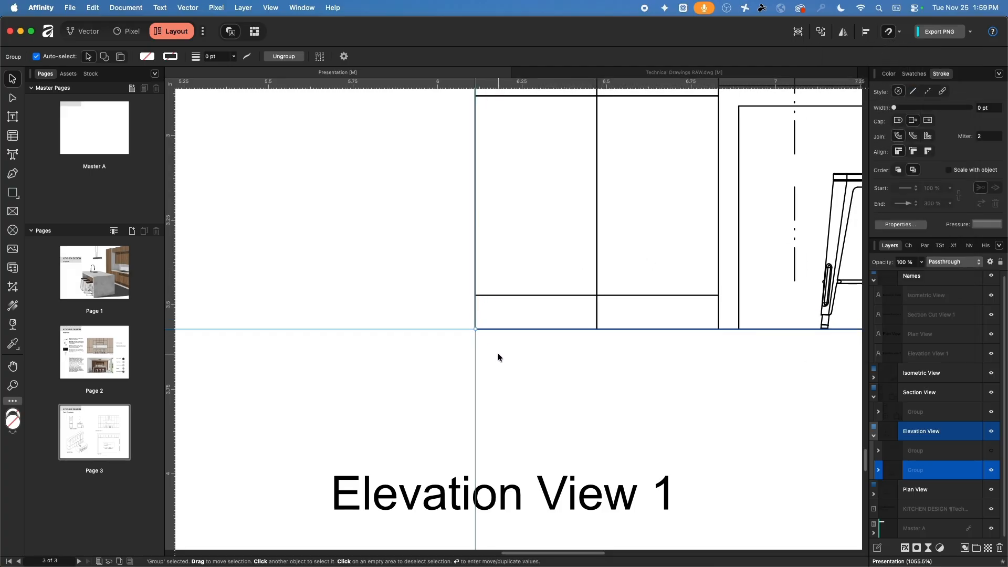
pyautogui.click(498, 353)
pyautogui.scroll(-10, 521, 374)
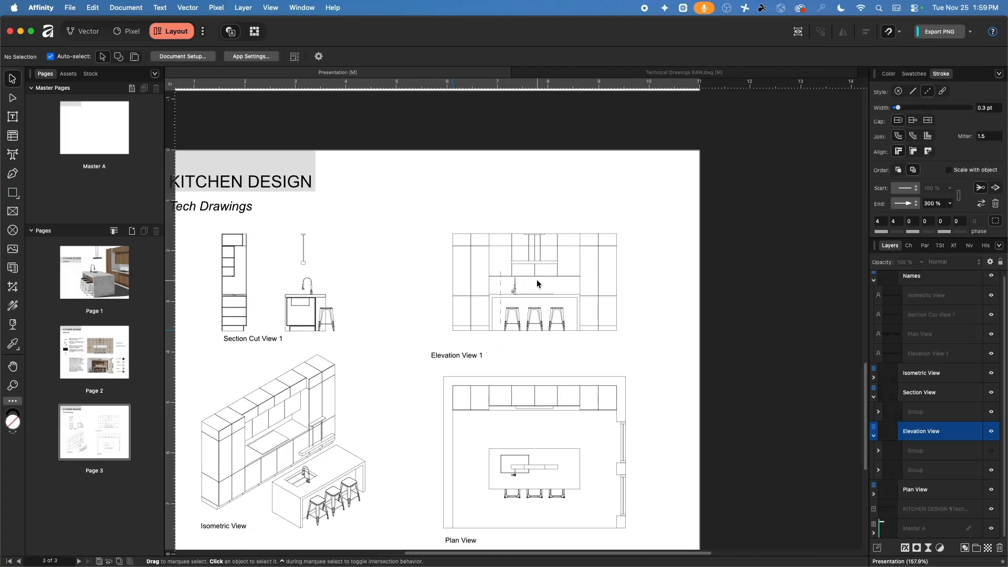
pyautogui.click(518, 273)
pyautogui.moveTo(514, 256)
pyautogui.mouseDown()
pyautogui.moveTo(518, 416)
pyautogui.moveTo(514, 264)
pyautogui.mouseUp()
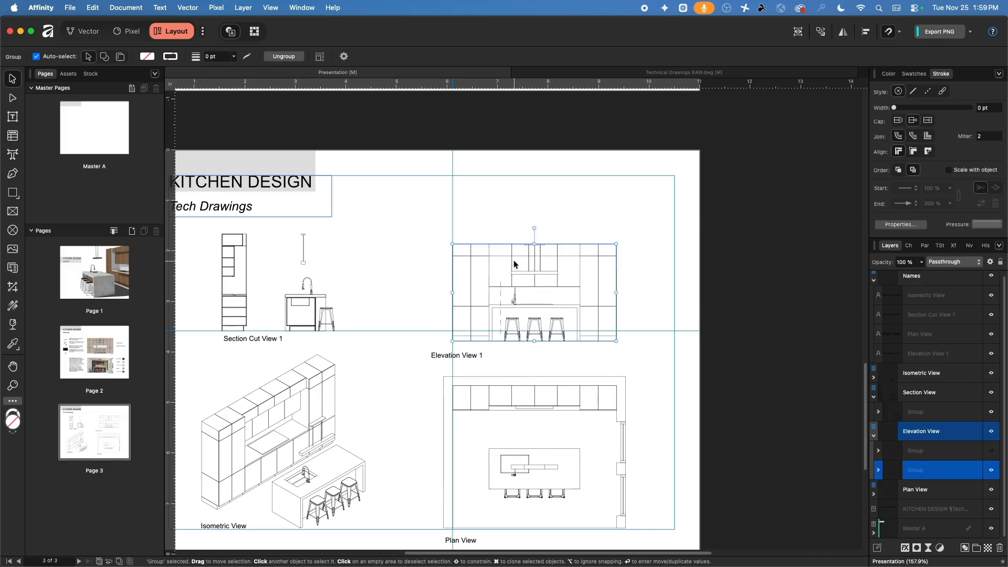
pyautogui.click(302, 306)
pyautogui.moveTo(302, 306); pyautogui.dragTo(363, 306)
pyautogui.press('super+z')
pyautogui.click(428, 394)
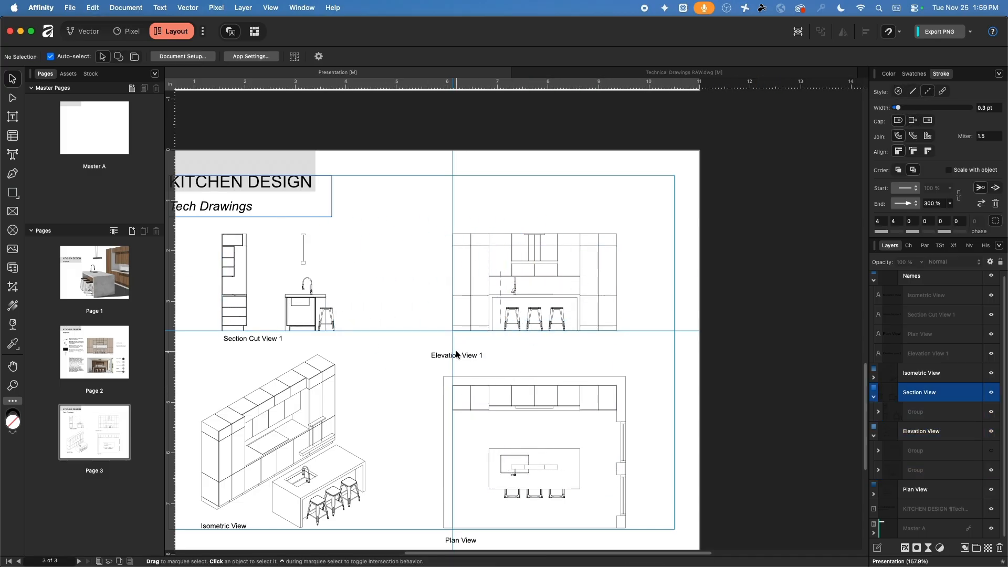
# Remove the vertical and horizontal guides from the page
pyautogui.moveTo(452, 340); pyautogui.dragTo(839, 330)
pyautogui.moveTo(659, 331); pyautogui.dragTo(617, 125)
# Show the elevation's dimensions group and move it so its extension lines line up with the elevation drawing
pyautogui.scroll(1, 956, 352)
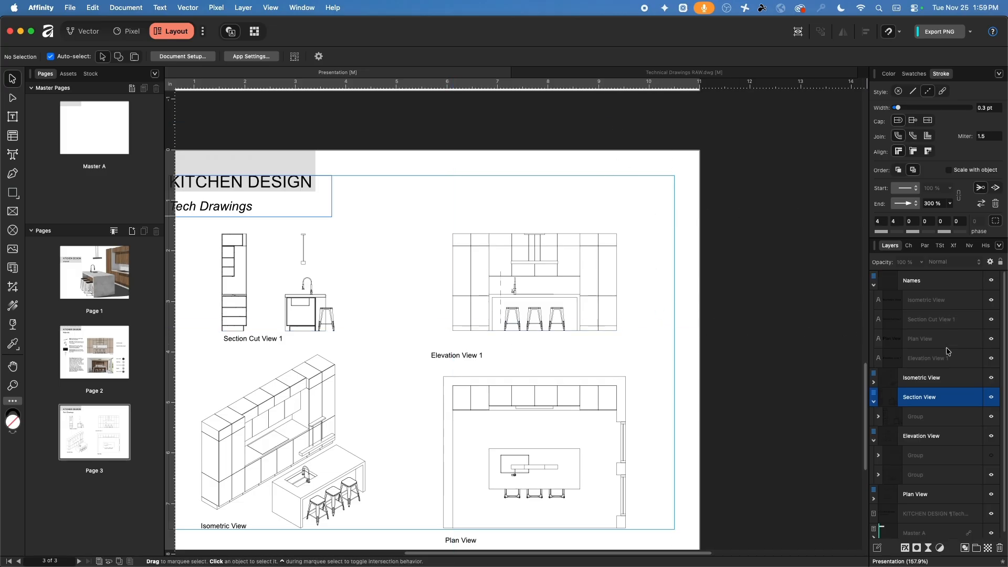
pyautogui.click(992, 456)
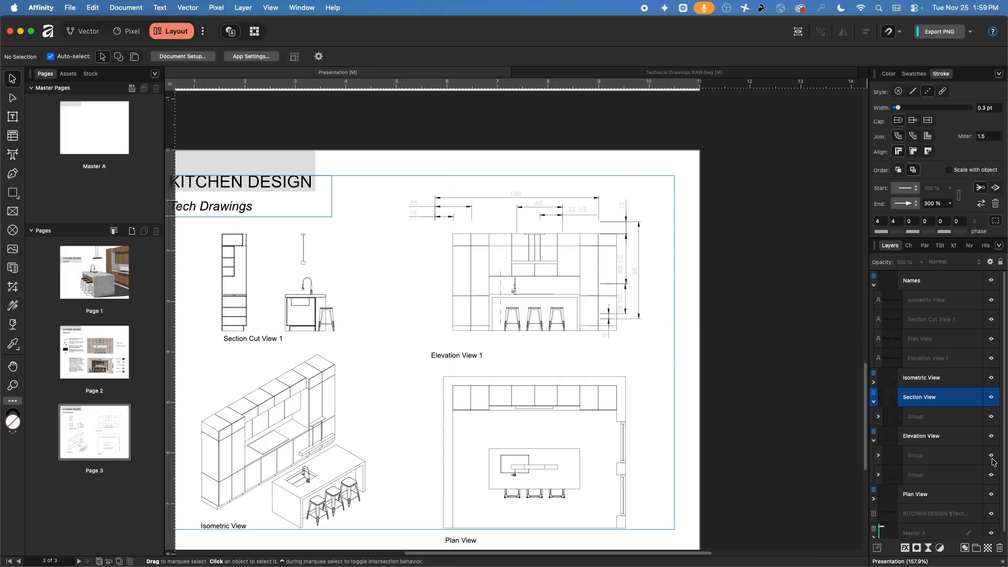
pyautogui.keyDown('ctrl'); pyautogui.scroll(5, 490, 226); pyautogui.keyUp('ctrl')
pyautogui.click(491, 224)
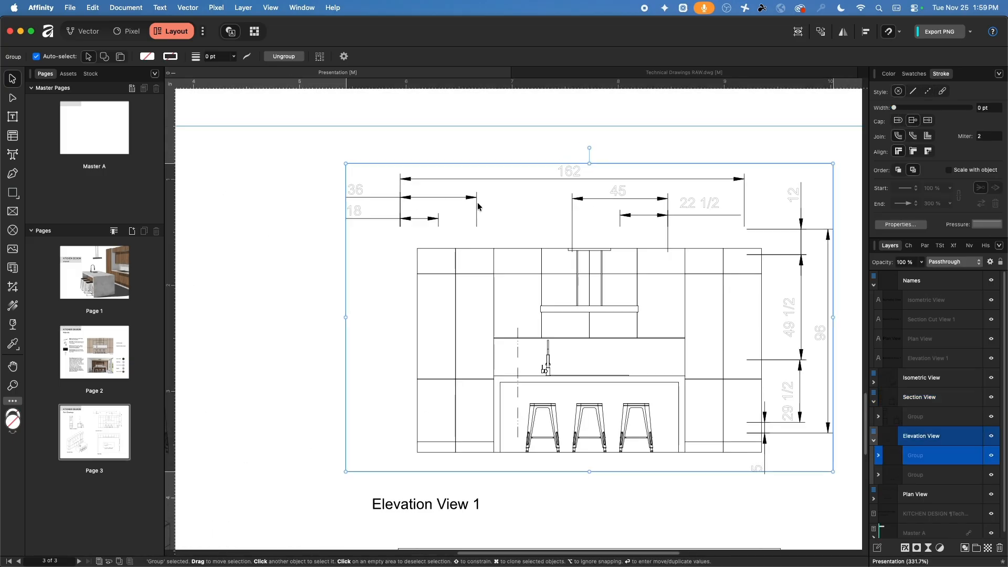
pyautogui.moveTo(495, 223); pyautogui.dragTo(494, 225)
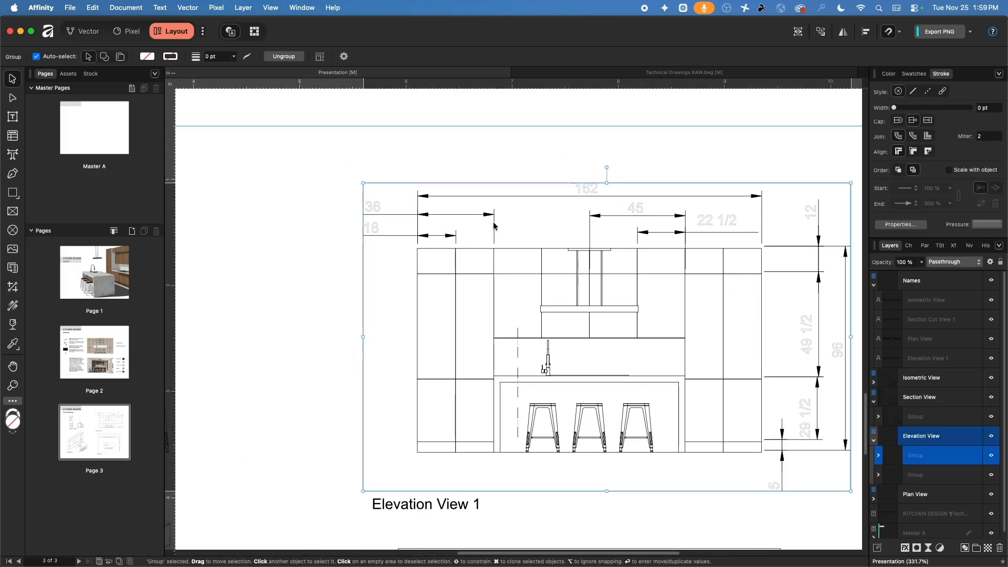
# Hide the elevation's dimensions group again and collapse the Names and Section View layers
pyautogui.click(992, 455)
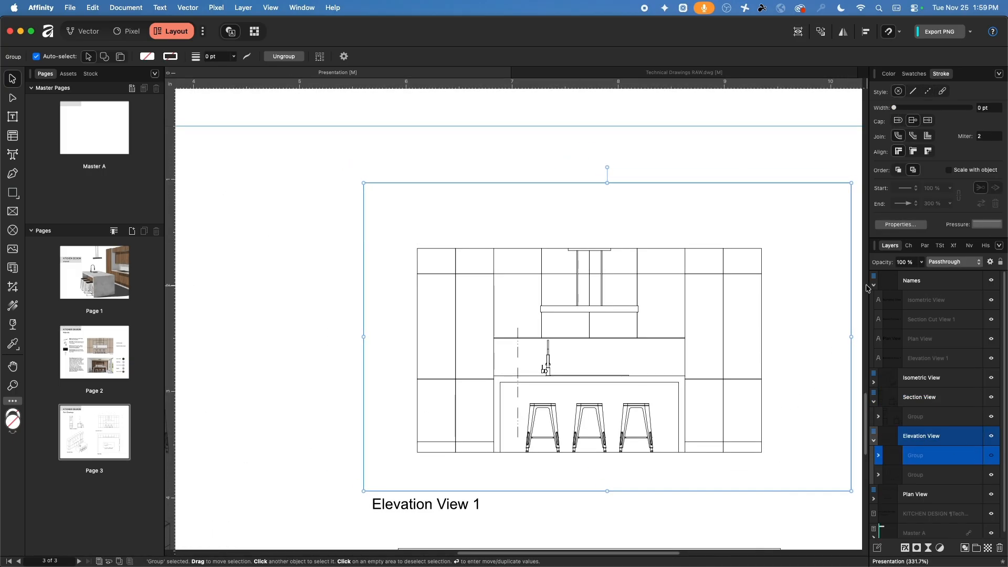
pyautogui.click(873, 285)
pyautogui.click(876, 324)
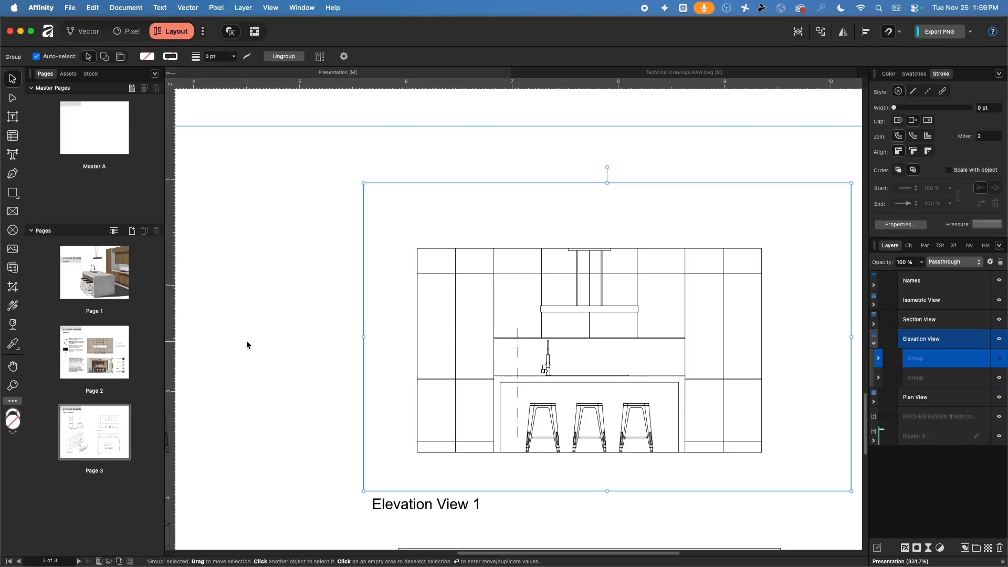
# Move the Elevation View 1 label up beneath the elevation drawing, aligned with its left edge
pyautogui.click(289, 335)
pyautogui.scroll(-5, 292, 336)
pyautogui.moveTo(294, 336); pyautogui.dragTo(481, 256, button='middle')
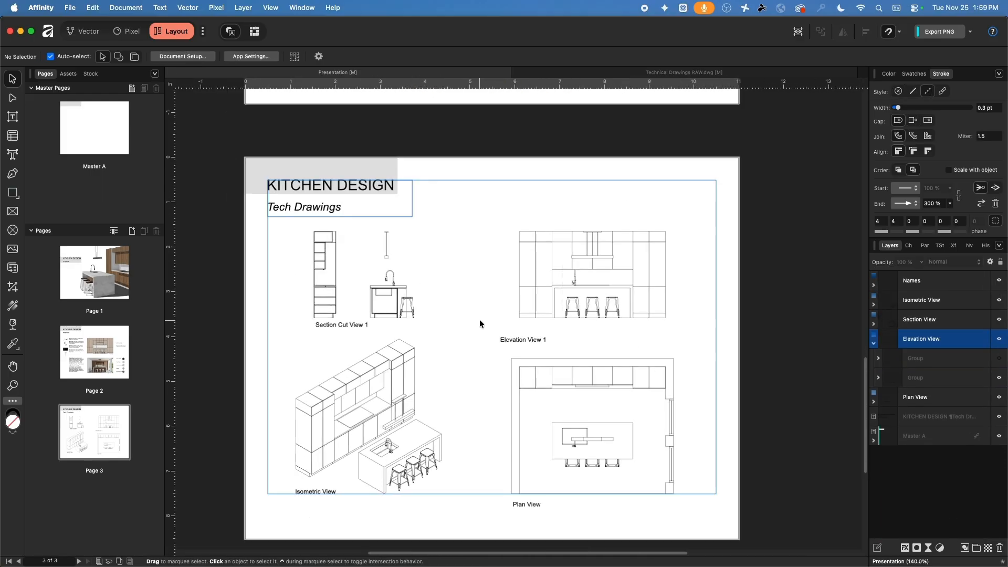
pyautogui.scroll(2, 480, 321)
pyautogui.moveTo(540, 352); pyautogui.dragTo(556, 327)
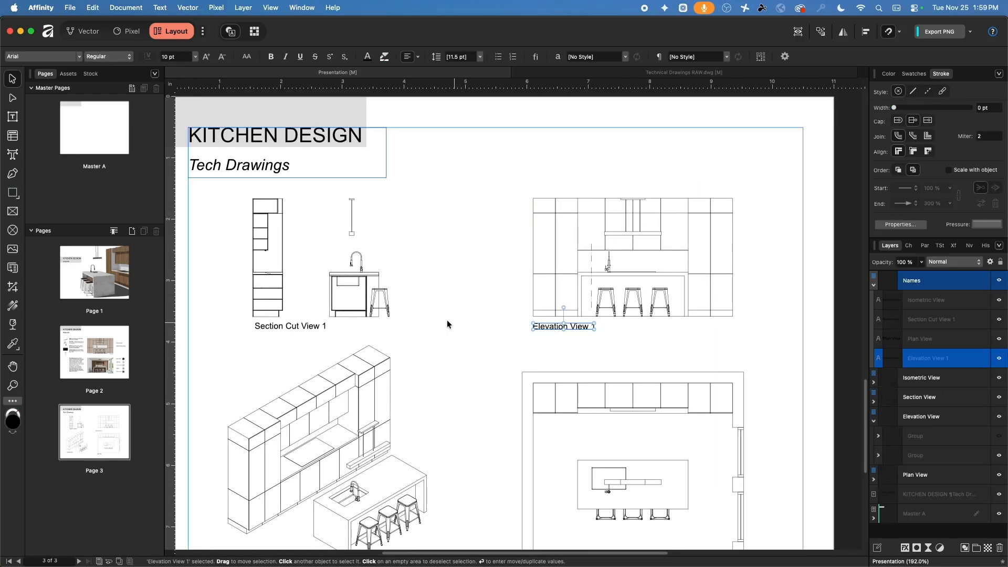
# Set all four view labels to 8 pt italic, matching the Front View caption on the Materials page
pyautogui.click(102, 352)
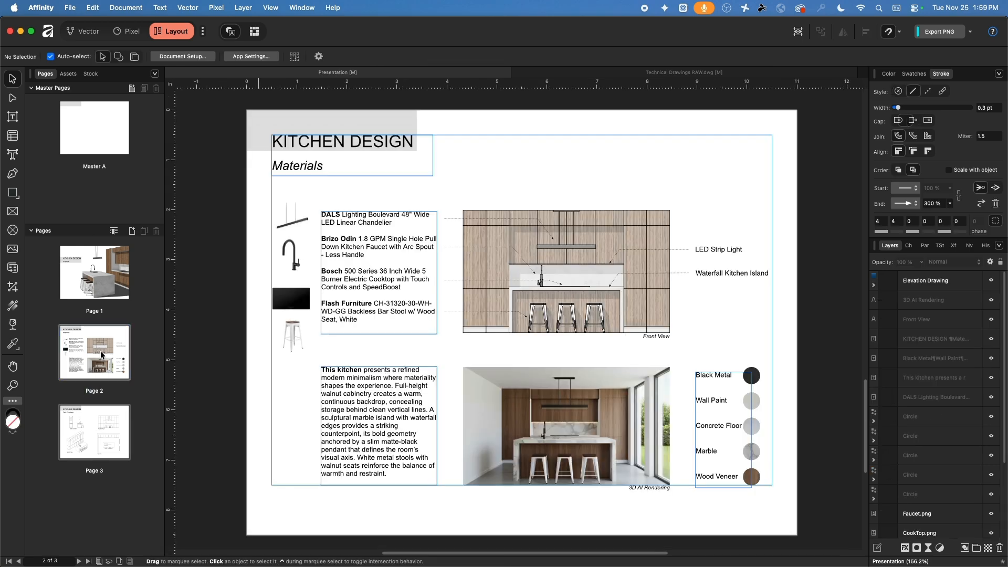
pyautogui.click(654, 337)
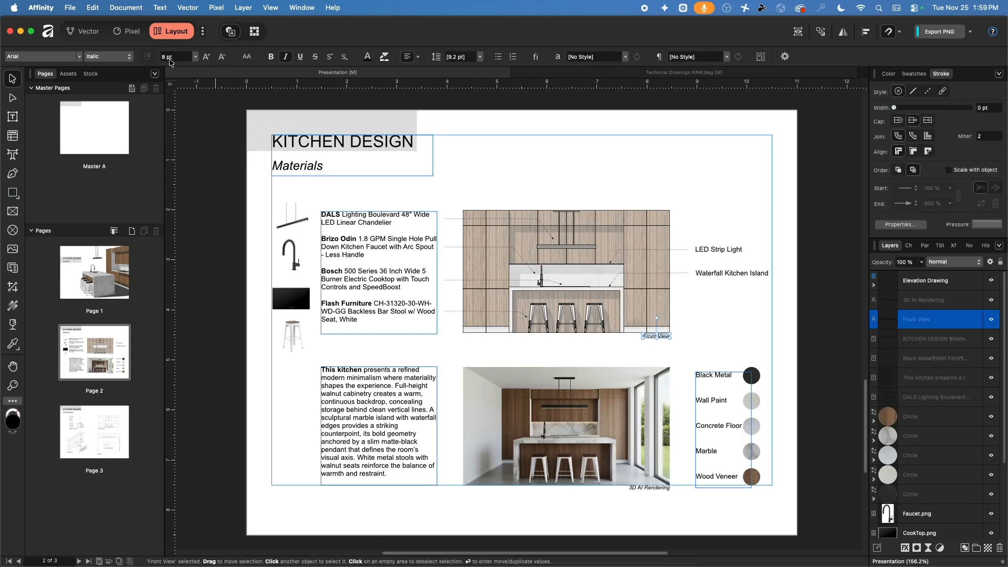
pyautogui.click(105, 441)
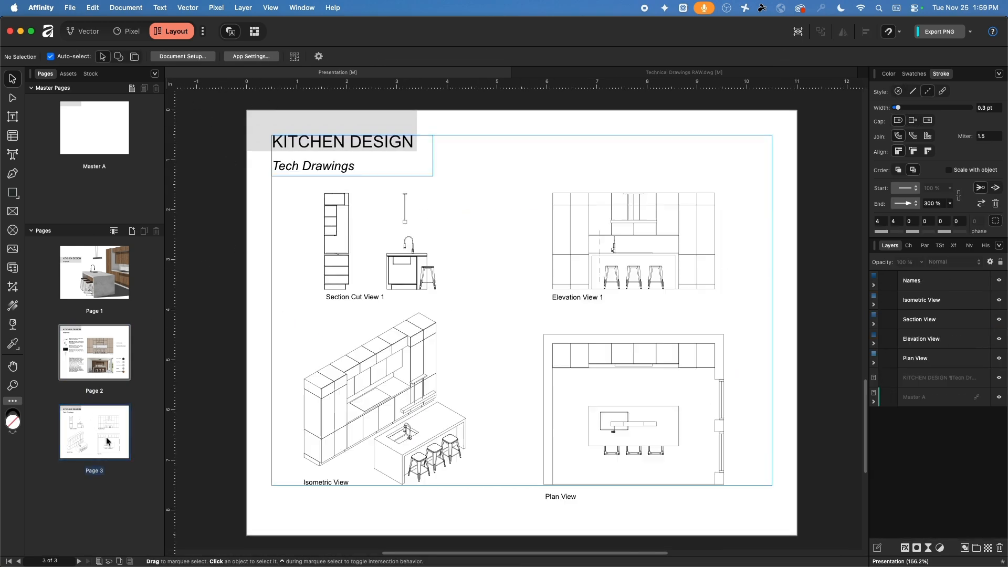
pyautogui.click(364, 301)
pyautogui.keyDown('shift'); pyautogui.click(326, 482); pyautogui.keyUp('shift')
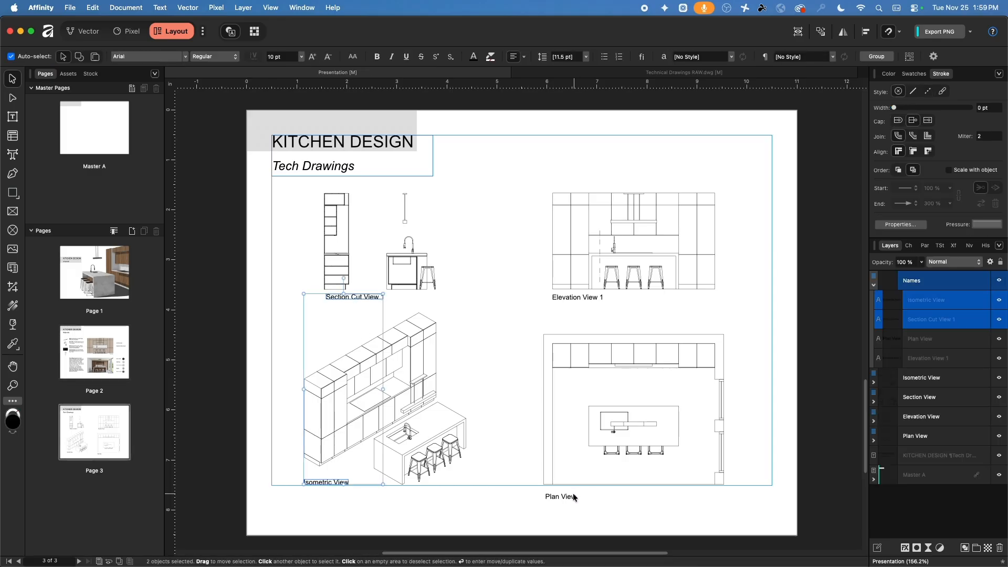
pyautogui.keyDown('shift'); pyautogui.click(572, 497); pyautogui.keyUp('shift')
pyautogui.keyDown('shift'); pyautogui.click(596, 302); pyautogui.keyUp('shift')
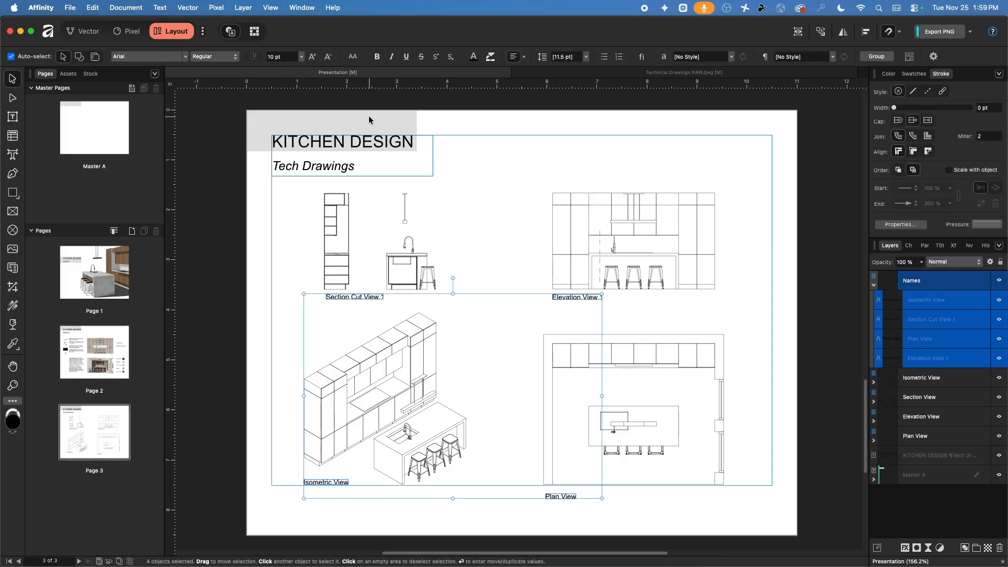
pyautogui.click(313, 58)
pyautogui.click(302, 58)
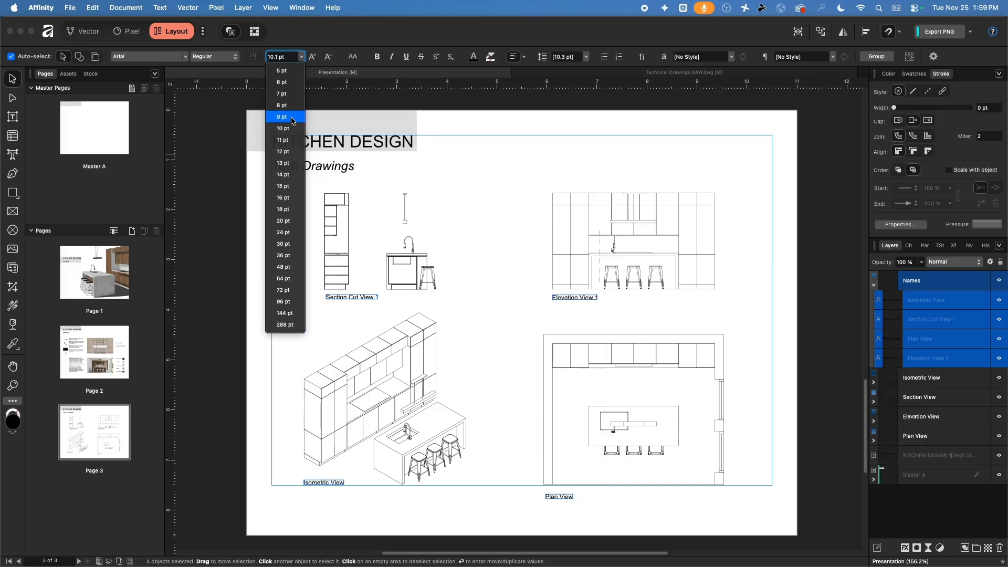
pyautogui.click(304, 118)
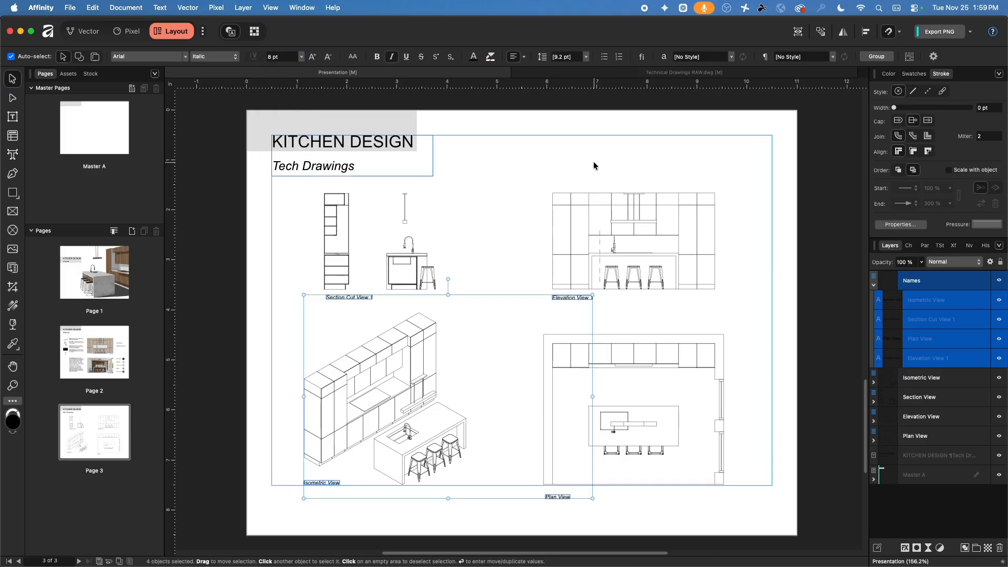
pyautogui.click(578, 154)
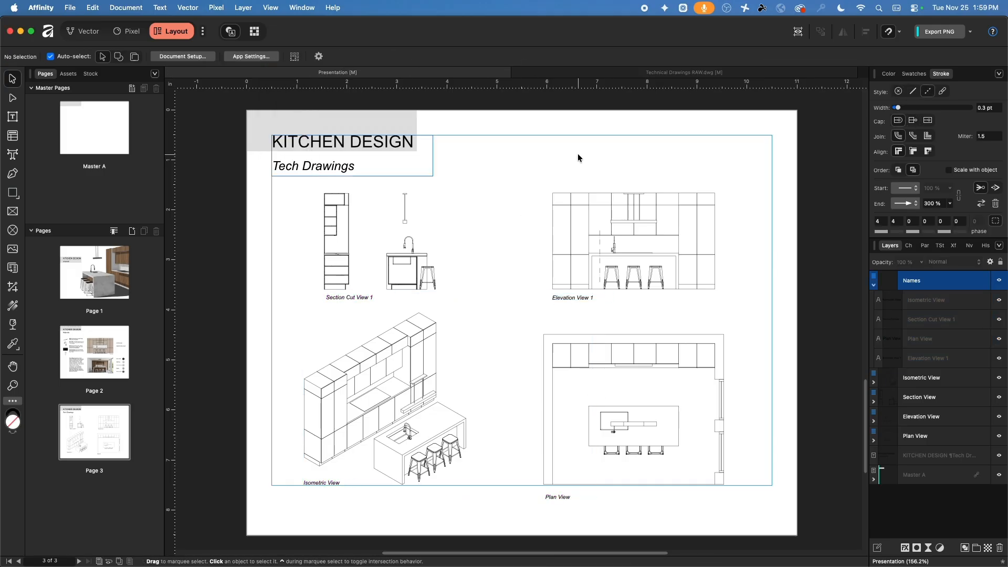
# Move the Elevation View 1 and Section Cut View 1 labels closer beneath their drawings, aligned with the drawings' left edges
pyautogui.click(564, 295)
pyautogui.moveTo(564, 294); pyautogui.dragTo(563, 291)
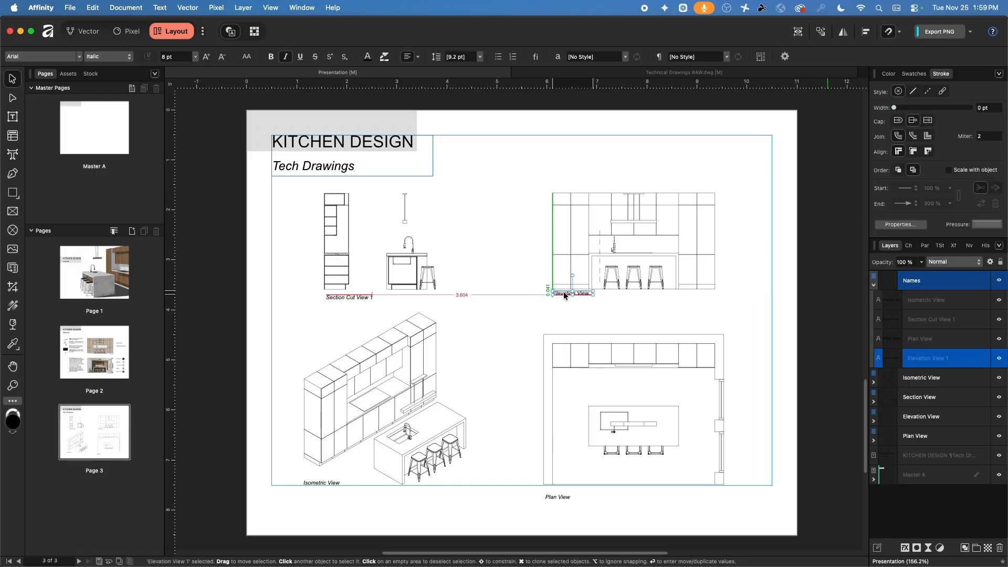
pyautogui.click(336, 297)
pyautogui.moveTo(337, 298); pyautogui.dragTo(335, 294)
pyautogui.scroll(5, 335, 293)
pyautogui.scroll(2, 335, 294)
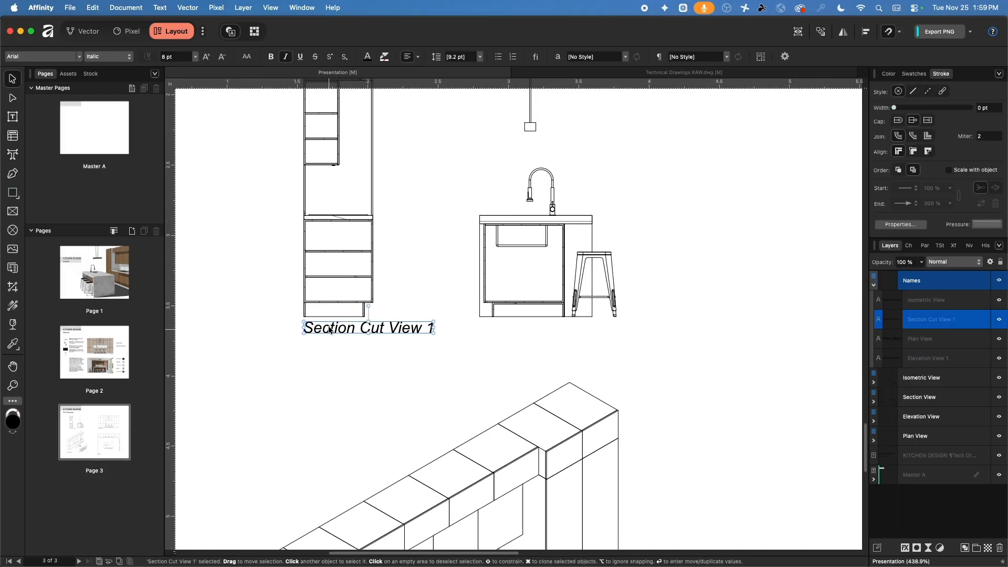
pyautogui.moveTo(330, 328); pyautogui.dragTo(330, 325)
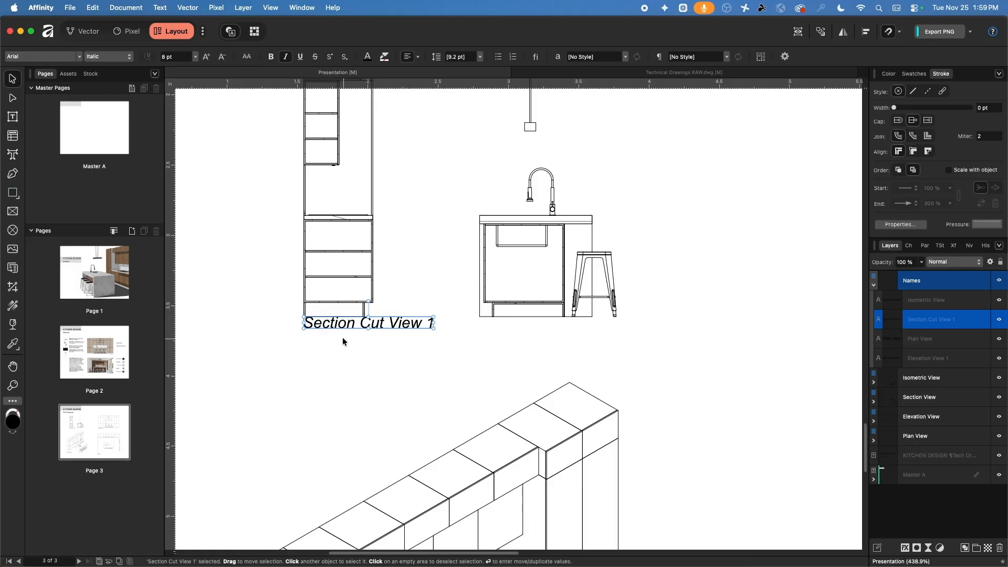
# Insert a line break before the Section Cut View 1 label text to lower it by one line, and deselect the label
pyautogui.doubleClick(348, 326)
pyautogui.press('Left')
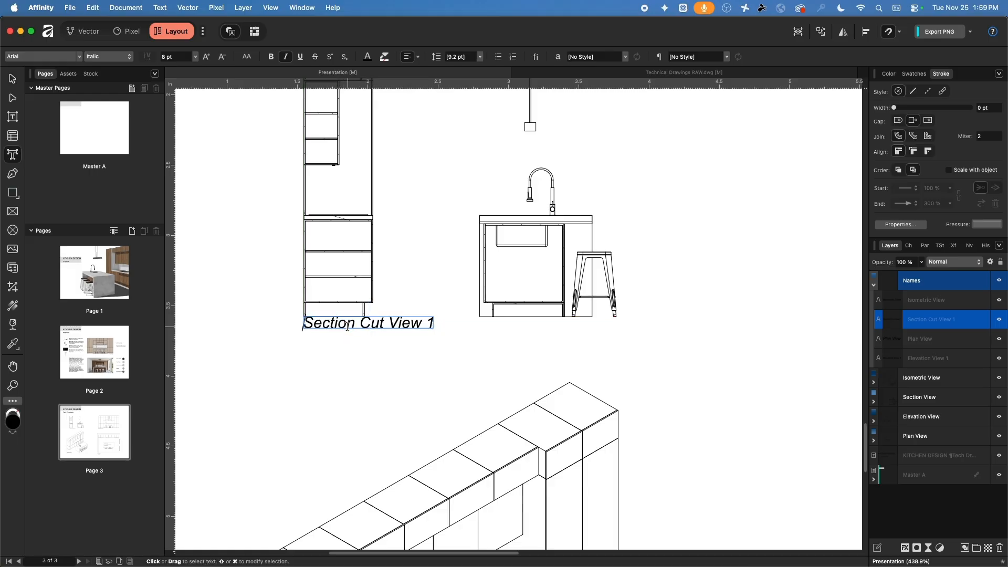
pyautogui.press('Return')
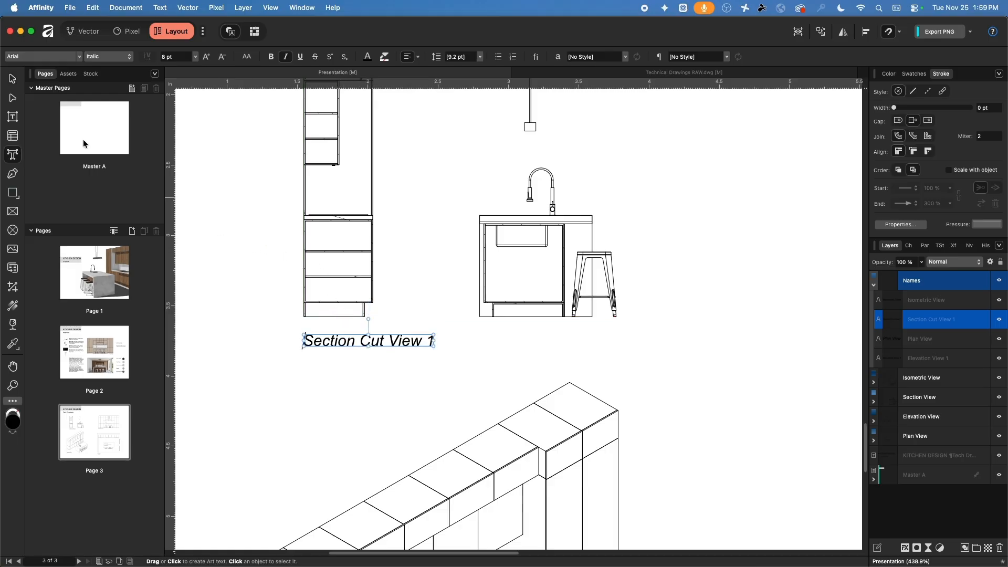
pyautogui.click(13, 78)
pyautogui.click(279, 362)
pyautogui.doubleClick(320, 342)
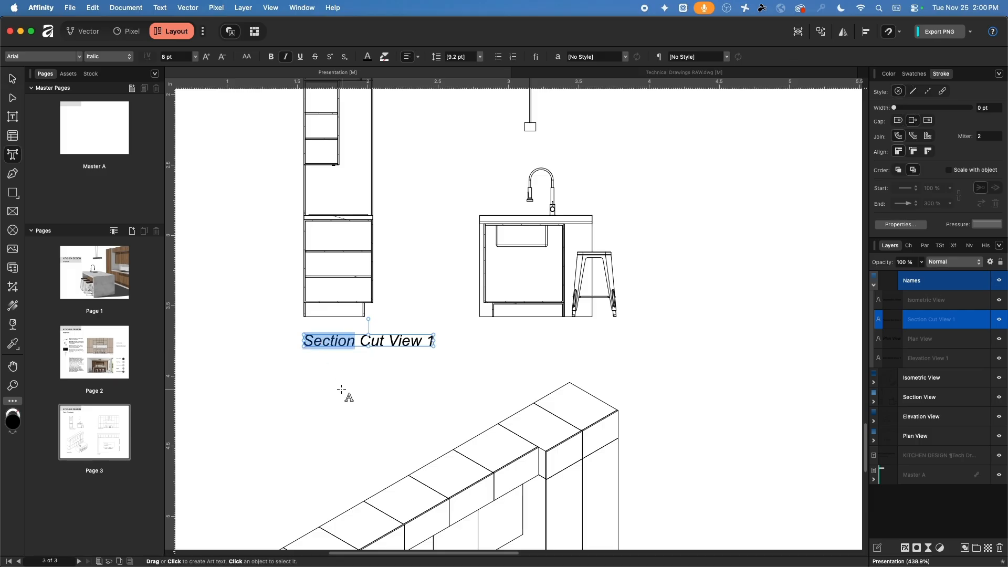
pyautogui.click(14, 80)
pyautogui.click(290, 345)
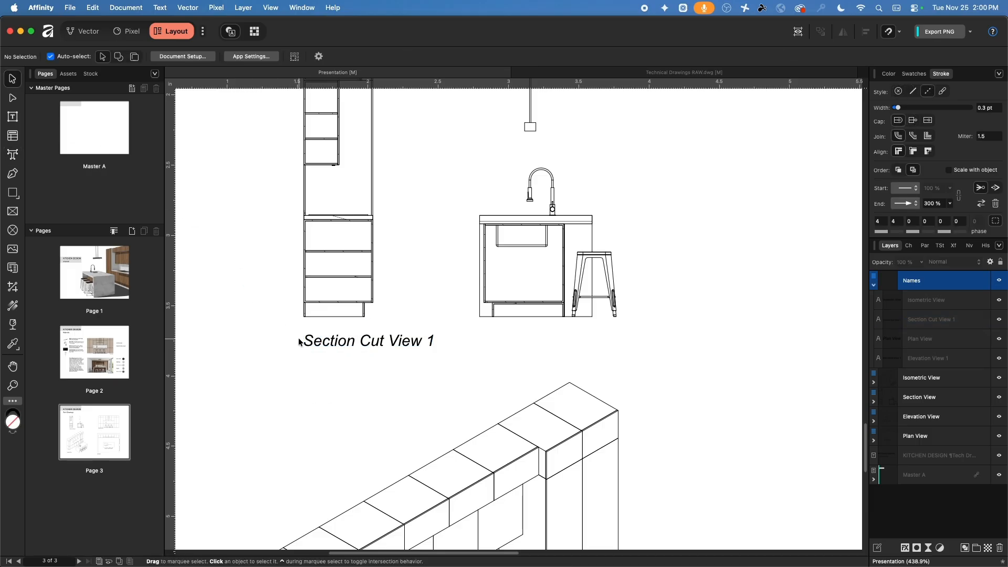
# Move the Section Cut View 1 label up directly beneath the section drawing, aligned with its left edge
pyautogui.click(319, 344)
pyautogui.press('super+c')
pyautogui.press('super+v')
pyautogui.moveTo(320, 345); pyautogui.dragTo(309, 333)
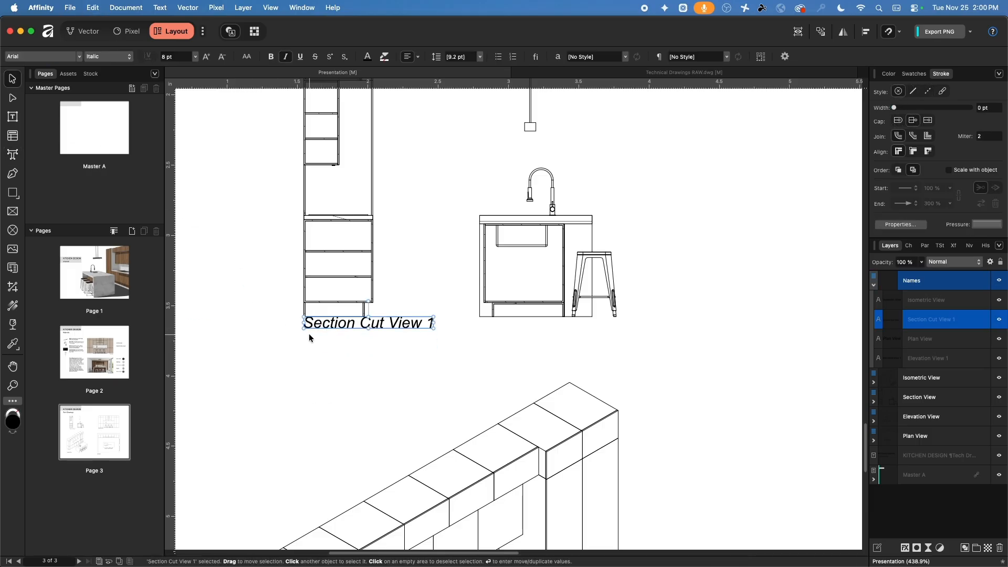
# Move both groups of the plan drawing down together so its bottom edge snaps to the page's bottom margin guide
pyautogui.keyDown('super'); pyautogui.scroll(-6, 482, 350); pyautogui.keyUp('super')
pyautogui.scroll(-5, 546, 362)
pyautogui.hscroll(4, 546, 362)
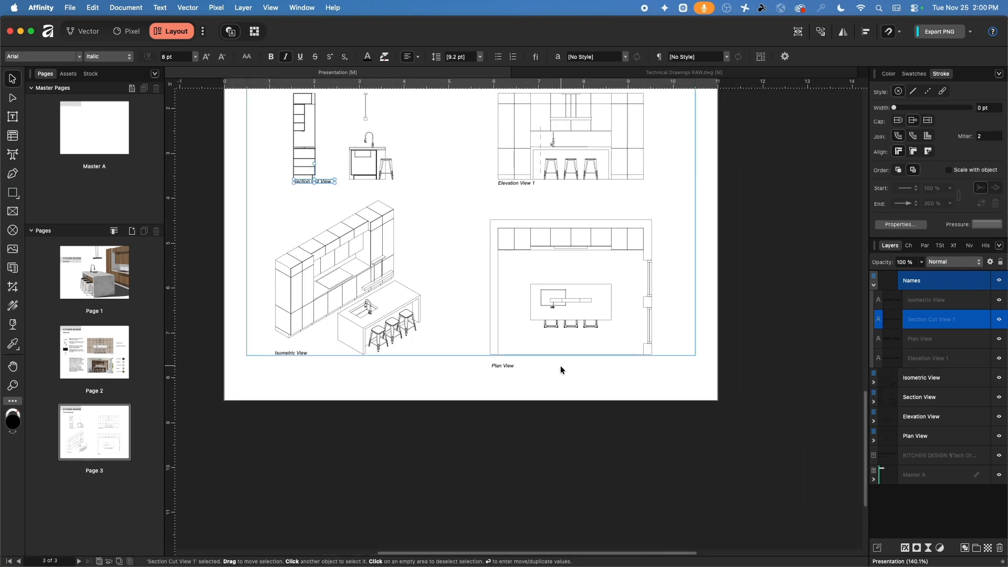
pyautogui.keyDown('super'); pyautogui.scroll(4, 560, 365); pyautogui.keyUp('super')
pyautogui.click(443, 317)
pyautogui.hscroll(-4, 504, 329)
pyautogui.scroll(2, 504, 330)
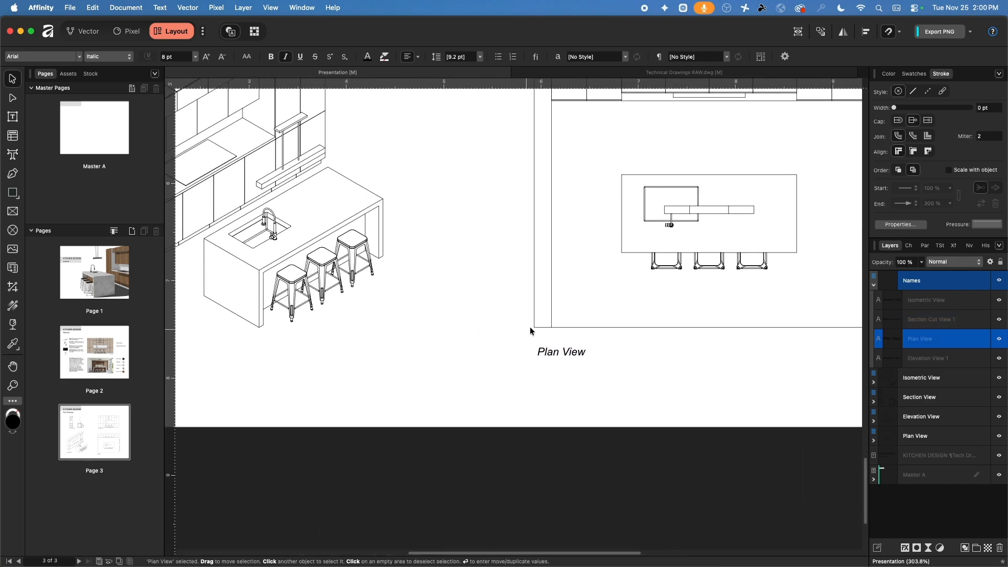
pyautogui.click(565, 328)
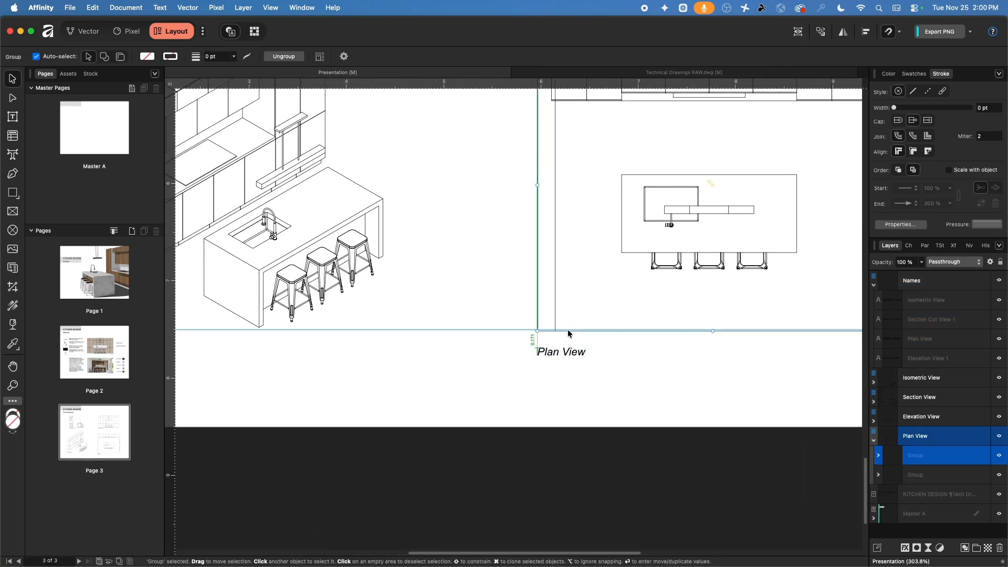
pyautogui.moveTo(554, 314)
pyautogui.mouseDown()
pyautogui.moveTo(552, 253)
pyautogui.moveTo(553, 301)
pyautogui.mouseUp()
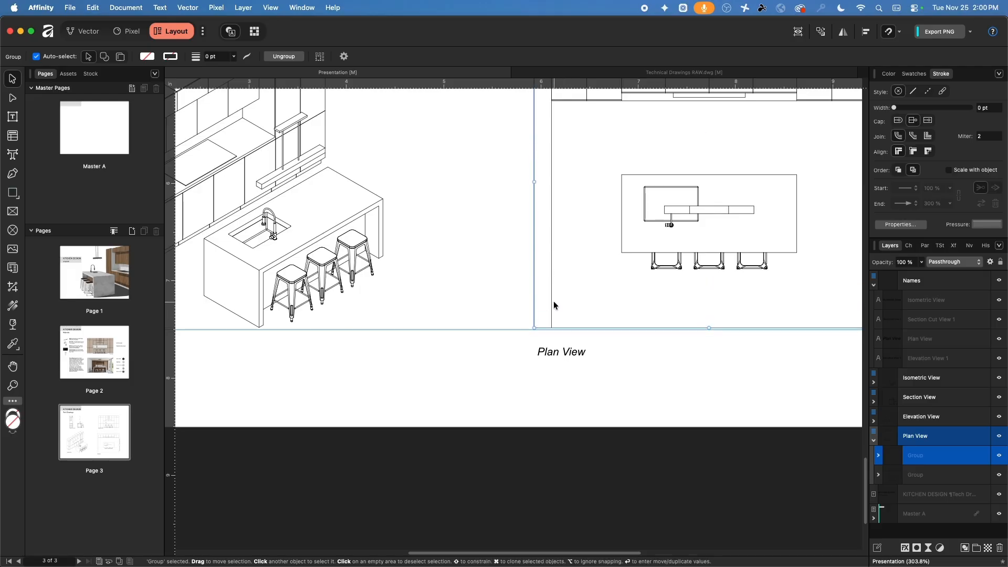
pyautogui.keyDown('shift'); pyautogui.click(620, 250); pyautogui.keyUp('shift')
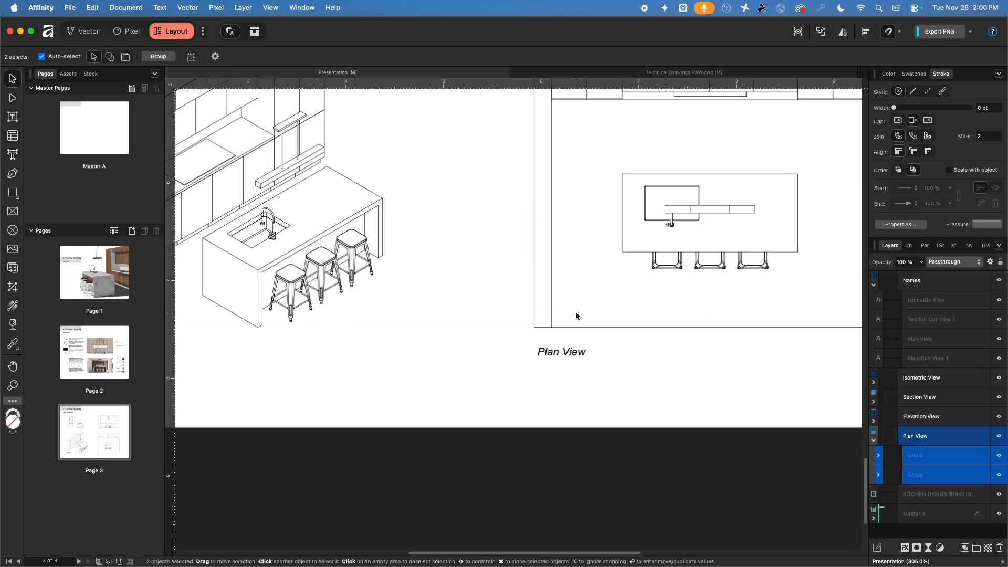
pyautogui.keyDown('ctrl'); pyautogui.scroll(5, 572, 322); pyautogui.keyUp('ctrl')
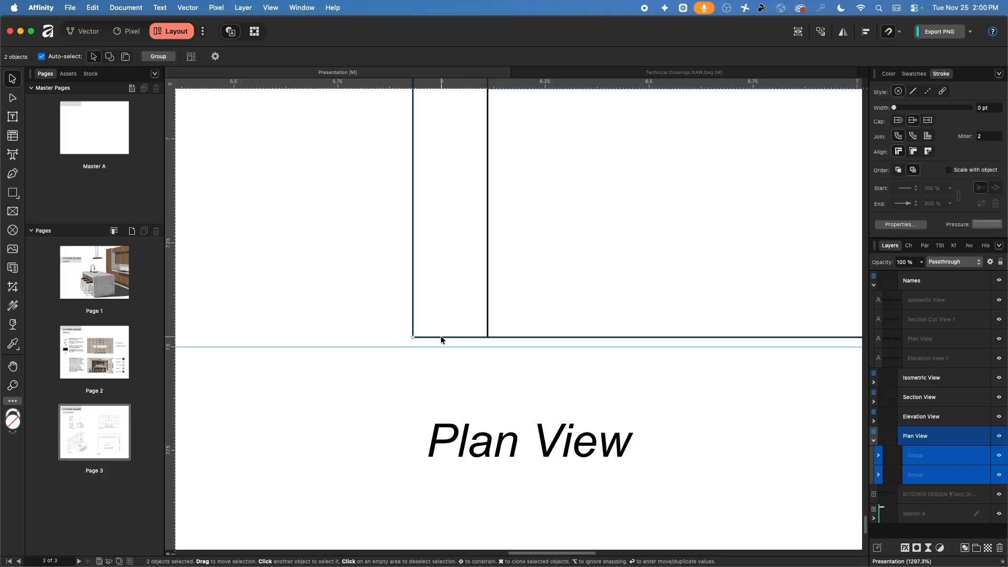
pyautogui.moveTo(442, 339); pyautogui.dragTo(441, 347)
# Move the Plan View label up directly beneath the plan drawing, aligned with its left edge, and deselect it
pyautogui.click(450, 418)
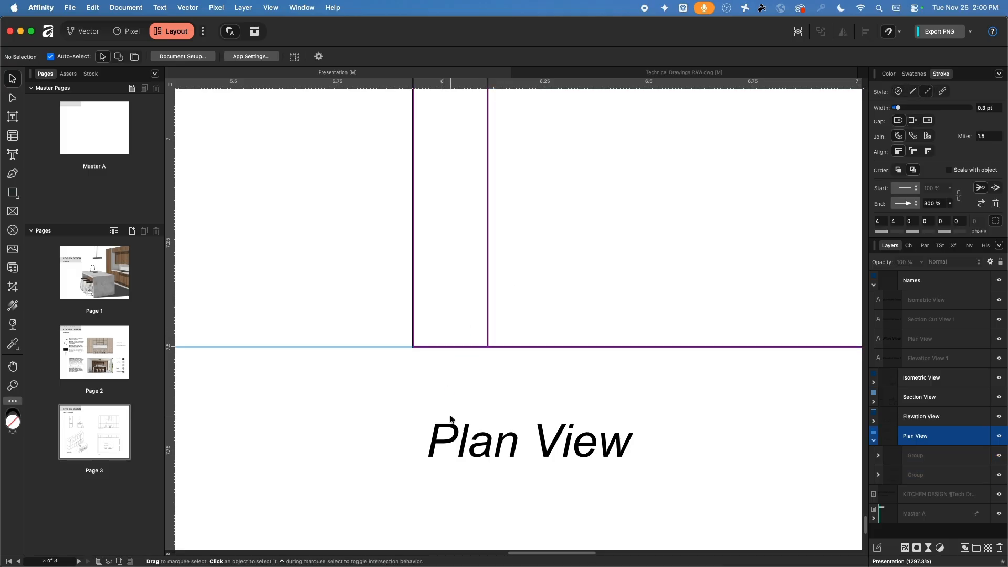
pyautogui.moveTo(442, 445)
pyautogui.mouseDown()
pyautogui.moveTo(464, 402)
pyautogui.moveTo(426, 372)
pyautogui.mouseUp()
pyautogui.click(379, 393)
pyautogui.keyDown('ctrl'); pyautogui.scroll(-1, 380, 392); pyautogui.keyUp('ctrl')
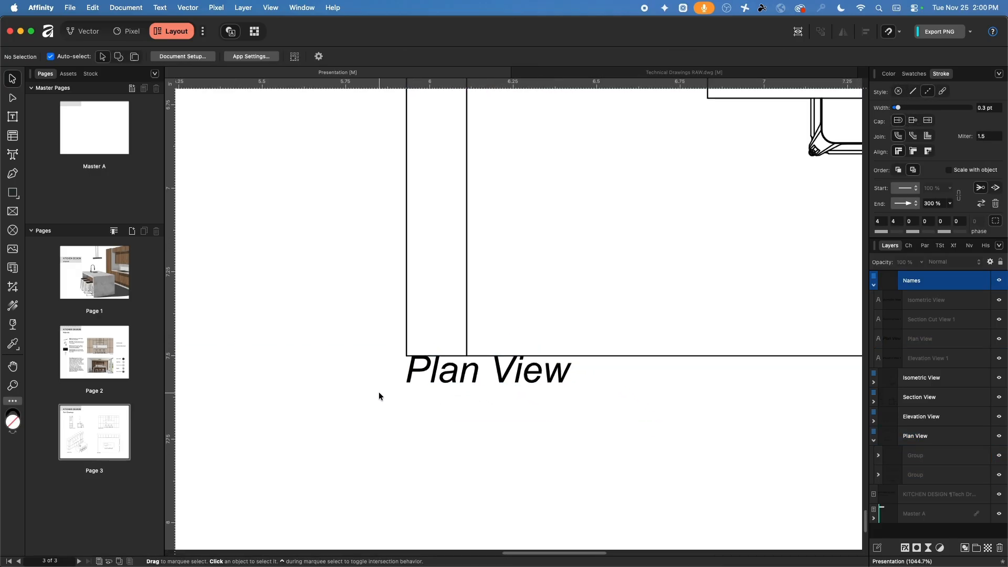
# Move the isometric drawing right to align its left edge with the section drawing, and shift it slightly below the bottom margin guide
pyautogui.keyDown('ctrl'); pyautogui.scroll(-5, 376, 391); pyautogui.keyUp('ctrl')
pyautogui.hscroll(-6, 373, 389)
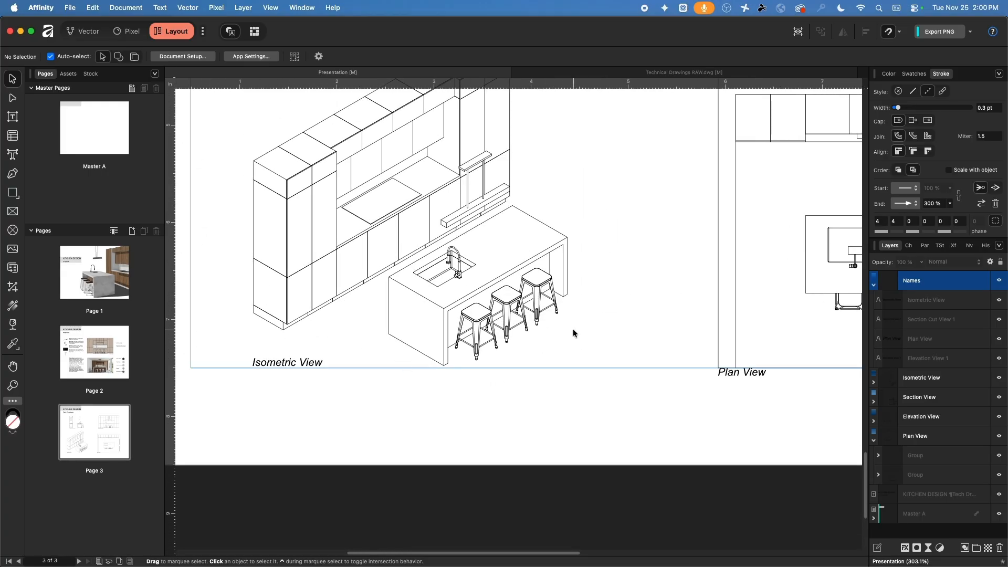
pyautogui.click(461, 329)
pyautogui.keyDown('ctrl'); pyautogui.scroll(-3, 457, 305); pyautogui.keyUp('ctrl')
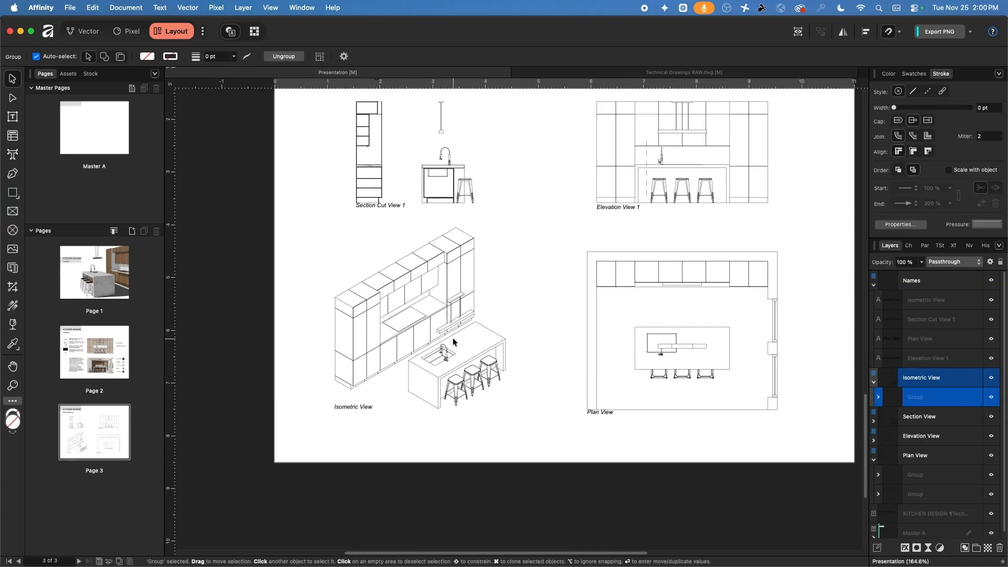
pyautogui.moveTo(456, 293)
pyautogui.mouseDown()
pyautogui.moveTo(457, 313)
pyautogui.moveTo(476, 302)
pyautogui.moveTo(473, 292)
pyautogui.moveTo(478, 301)
pyautogui.mouseUp()
pyautogui.scroll(-4, 460, 414)
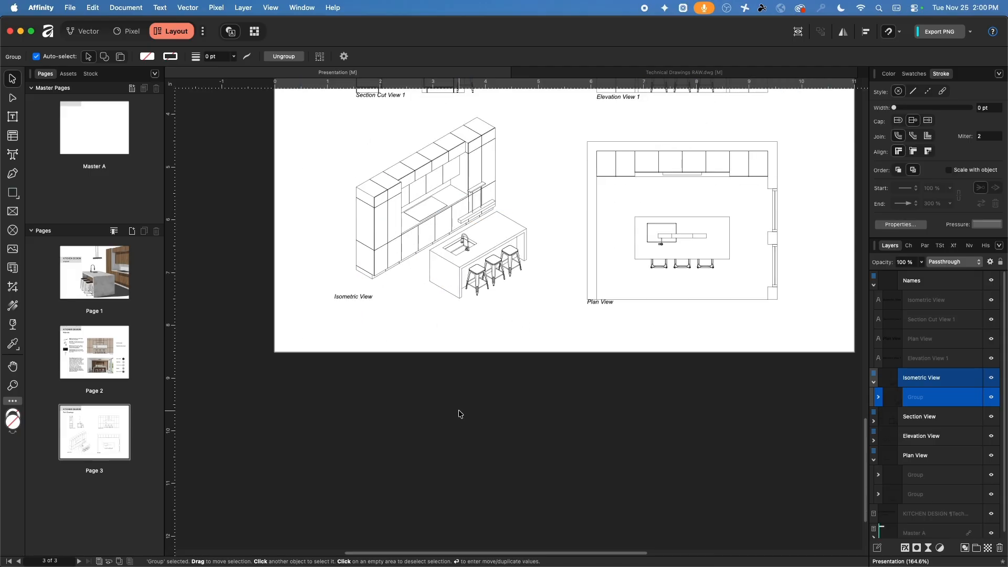
pyautogui.scroll(3, 462, 412)
pyautogui.scroll(5, 473, 261)
pyautogui.moveTo(427, 164); pyautogui.dragTo(426, 191)
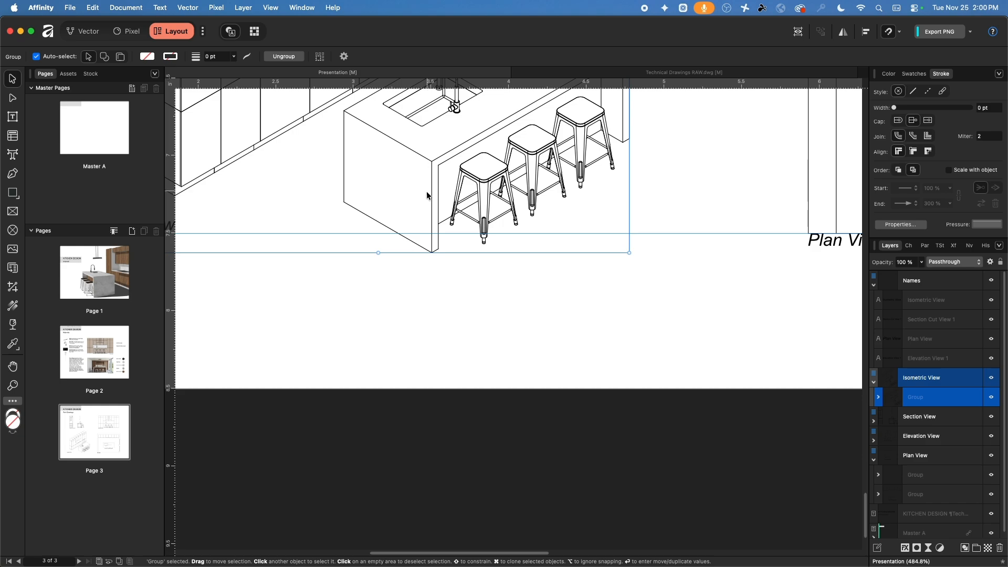
# Move the Isometric View label to the isometric drawing's left edge, level with the Plan View label, and deselect it
pyautogui.moveTo(335, 287); pyautogui.dragTo(605, 349, button='middle')
pyautogui.moveTo(364, 287); pyautogui.dragTo(427, 299)
pyautogui.click(462, 339)
pyautogui.scroll(-4, 561, 318)
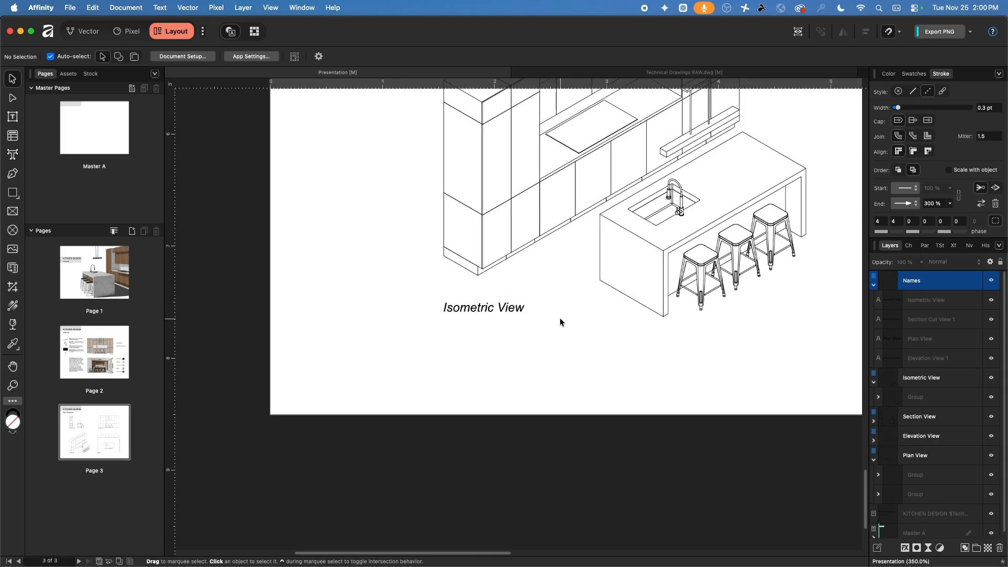
pyautogui.scroll(-3, 436, 376)
# Move the isometric drawing straight down until its cabinets sit just above the Isometric View label, and clear the selection
pyautogui.click(497, 197)
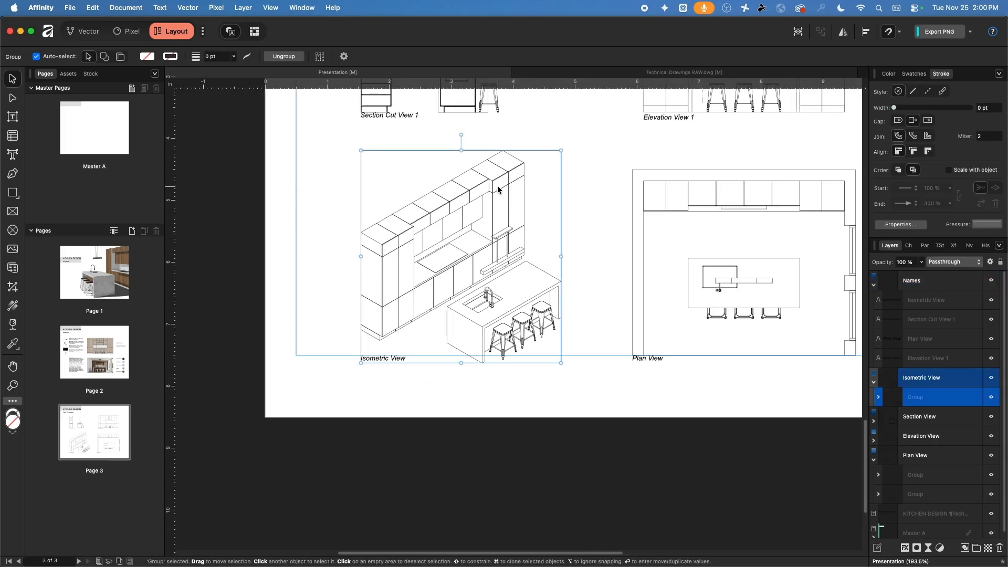
pyautogui.moveTo(497, 198); pyautogui.dragTo(498, 202)
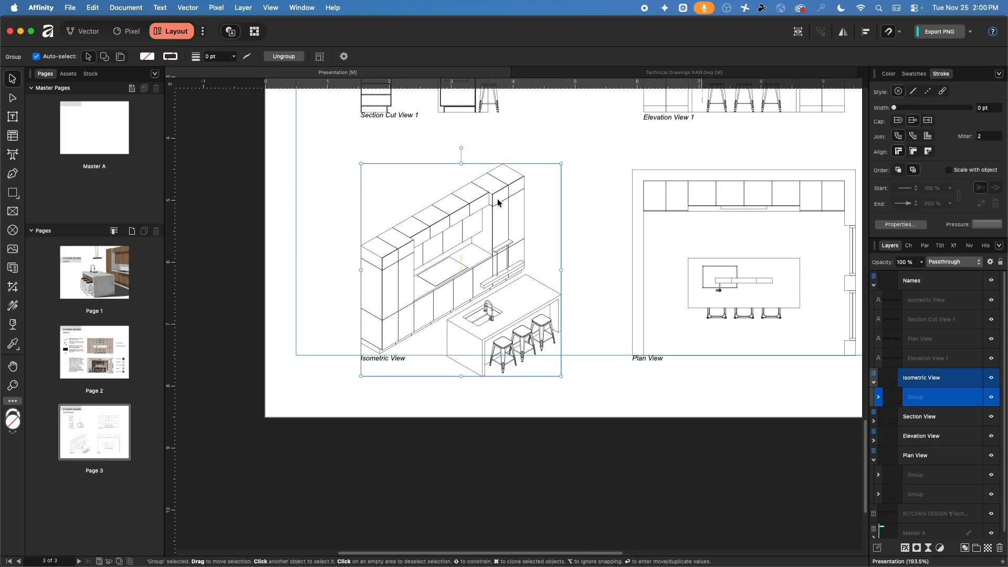
pyautogui.click(636, 358)
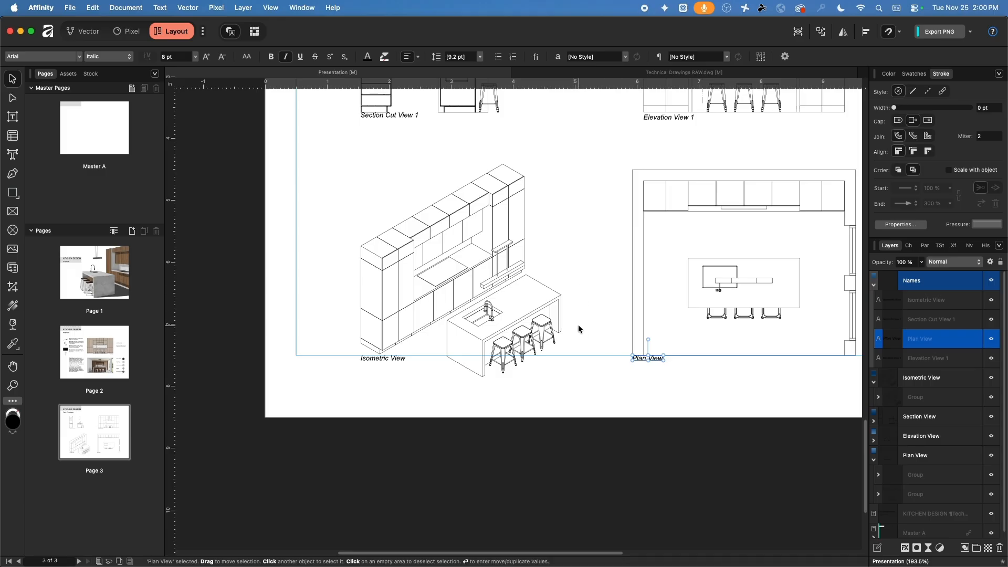
pyautogui.scroll(-2, 571, 209)
pyautogui.moveTo(571, 209); pyautogui.dragTo(491, 366, button='middle')
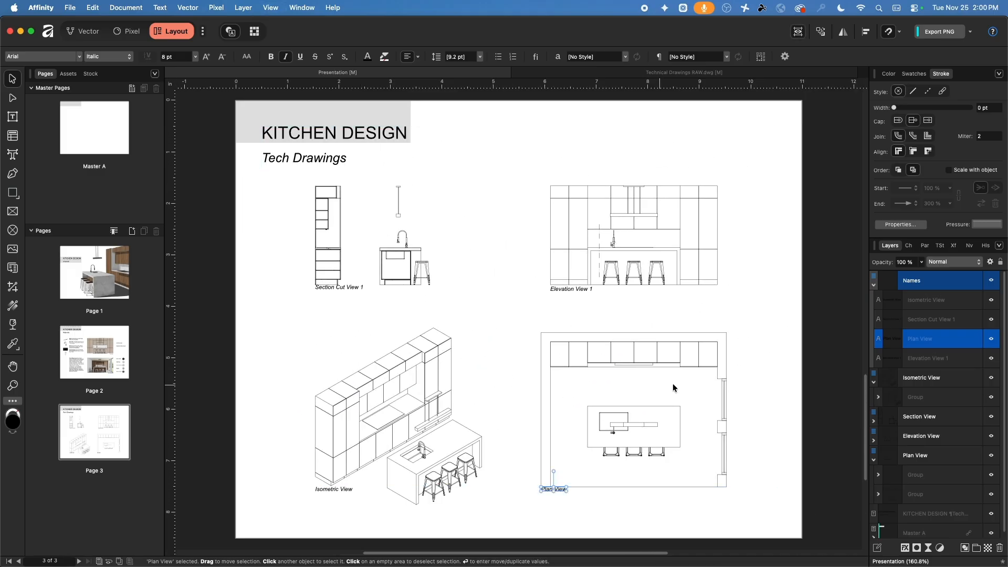
pyautogui.click(734, 336)
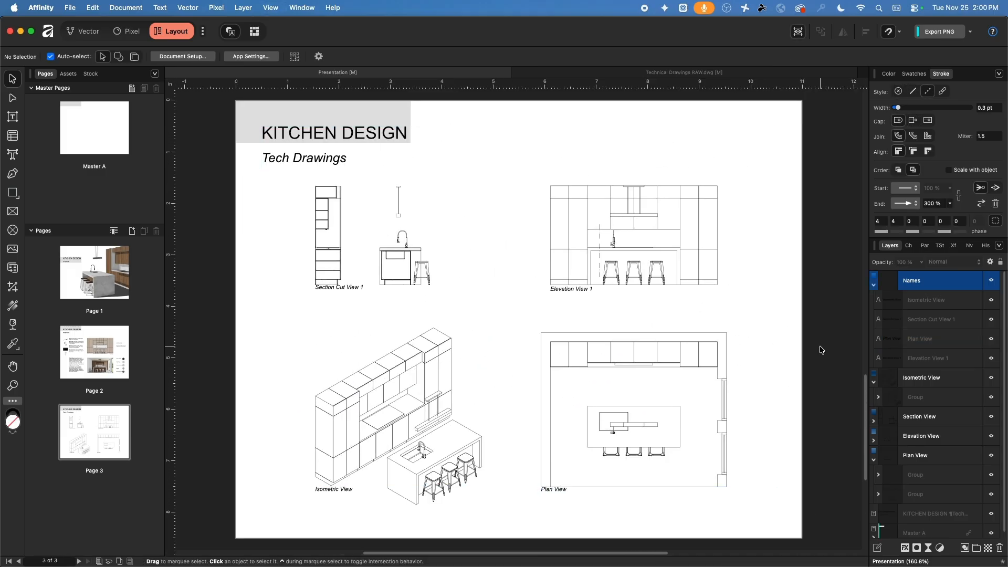
# Move the Elevation View 1 label up level with the Section Cut View 1 label, directly beneath the elevation drawing
pyautogui.click(339, 489)
pyautogui.keyDown('shift'); pyautogui.click(556, 489); pyautogui.keyUp('shift')
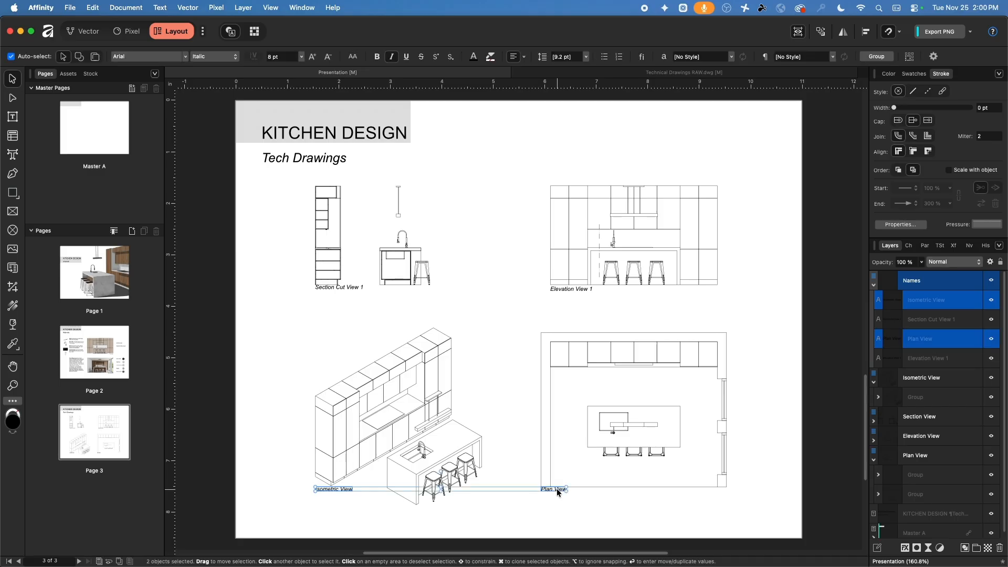
pyautogui.keyDown('shift'); pyautogui.click(564, 289); pyautogui.keyUp('shift')
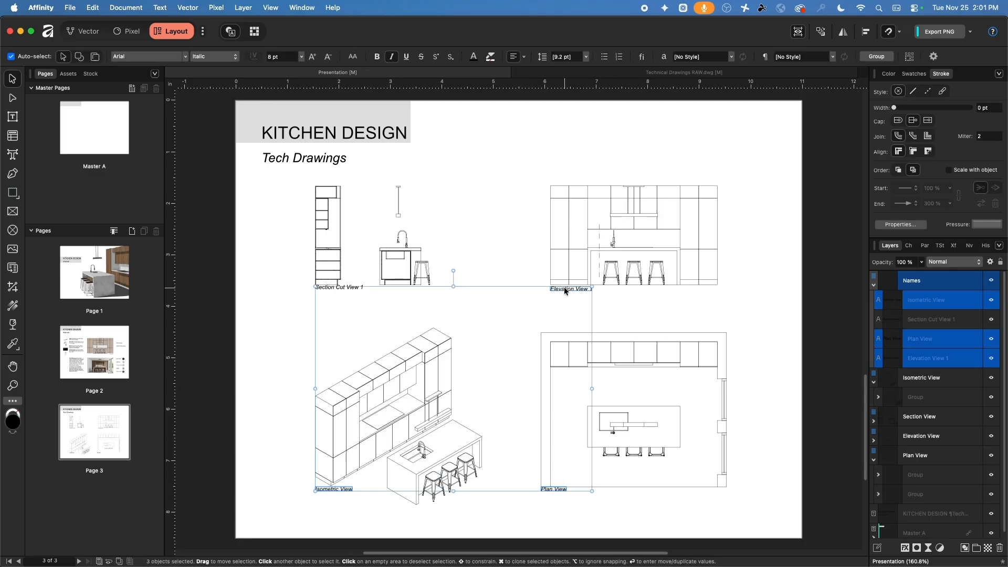
pyautogui.keyDown('shift'); pyautogui.click(350, 287); pyautogui.keyUp('shift')
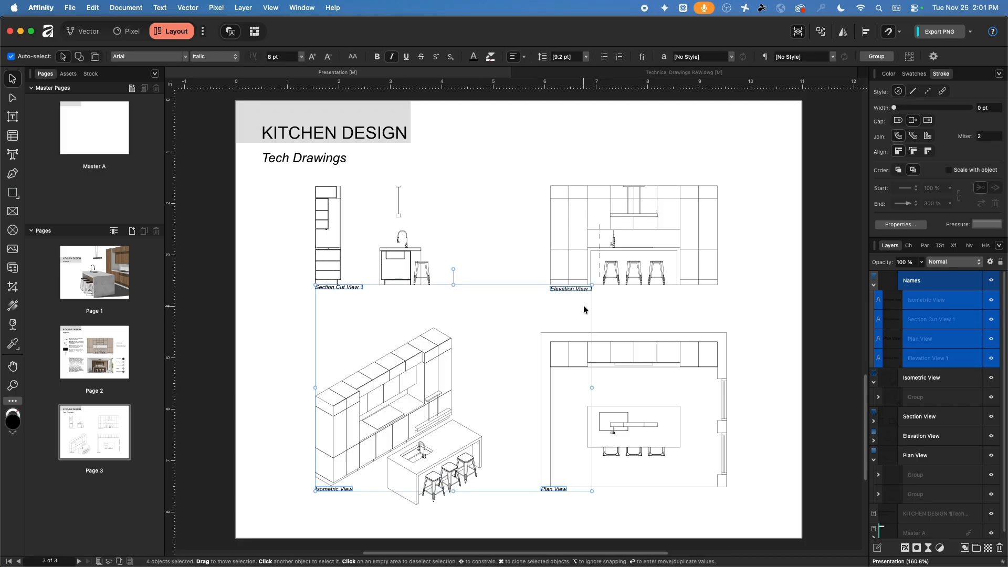
pyautogui.click(575, 291)
pyautogui.moveTo(574, 291)
pyautogui.mouseDown()
pyautogui.moveTo(560, 306)
pyautogui.moveTo(560, 284)
pyautogui.mouseUp()
# Nudge all four view labels down together to leave a small gap beneath the drawings, and deselect them
pyautogui.keyDown('shift'); pyautogui.click(359, 287); pyautogui.keyUp('shift')
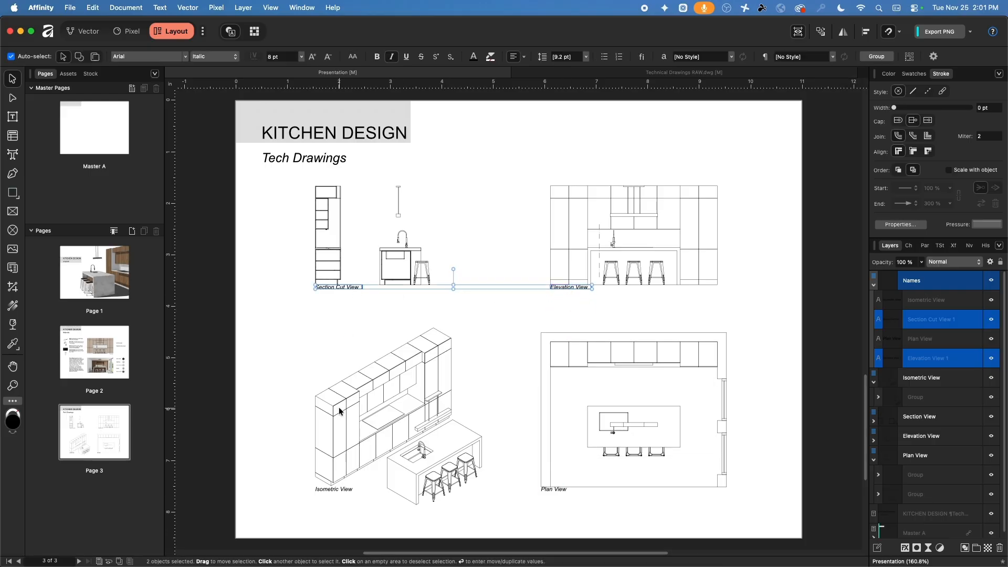
pyautogui.keyDown('shift'); pyautogui.click(345, 489); pyautogui.keyUp('shift')
pyautogui.keyDown('shift'); pyautogui.click(558, 489); pyautogui.keyUp('shift')
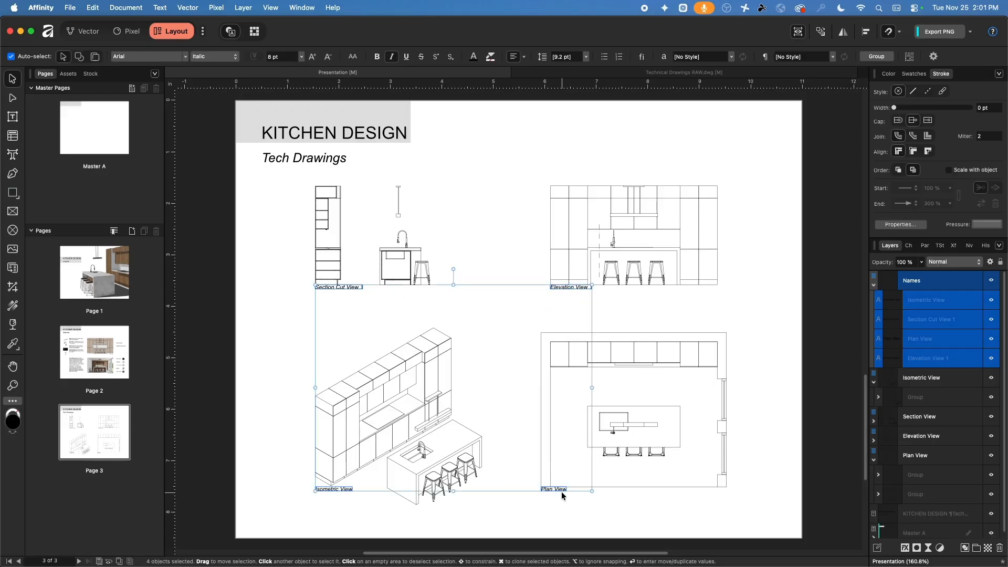
pyautogui.press('Down')
pyautogui.press('Down')
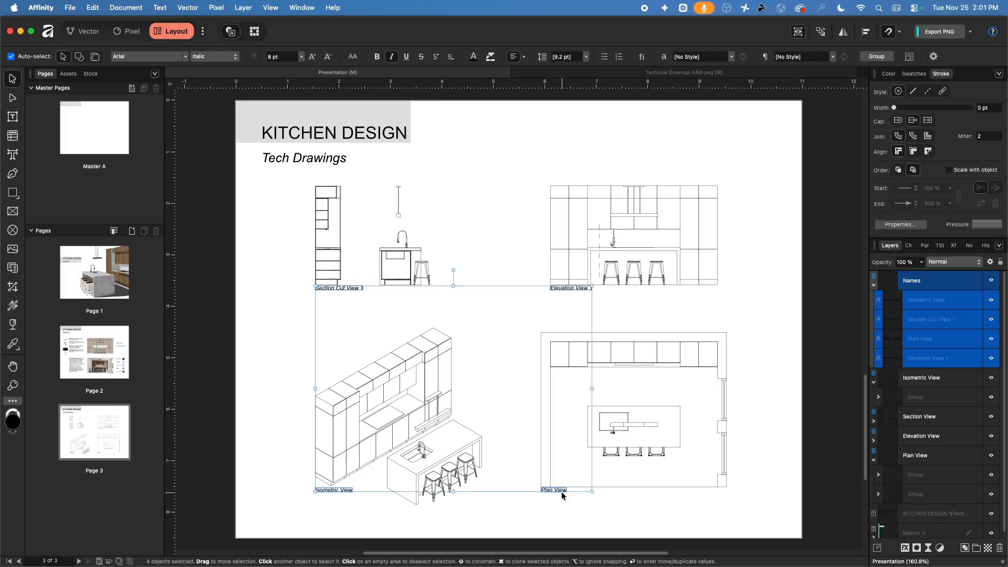
pyautogui.press('Down')
pyautogui.press('Down')
pyautogui.press('Down')
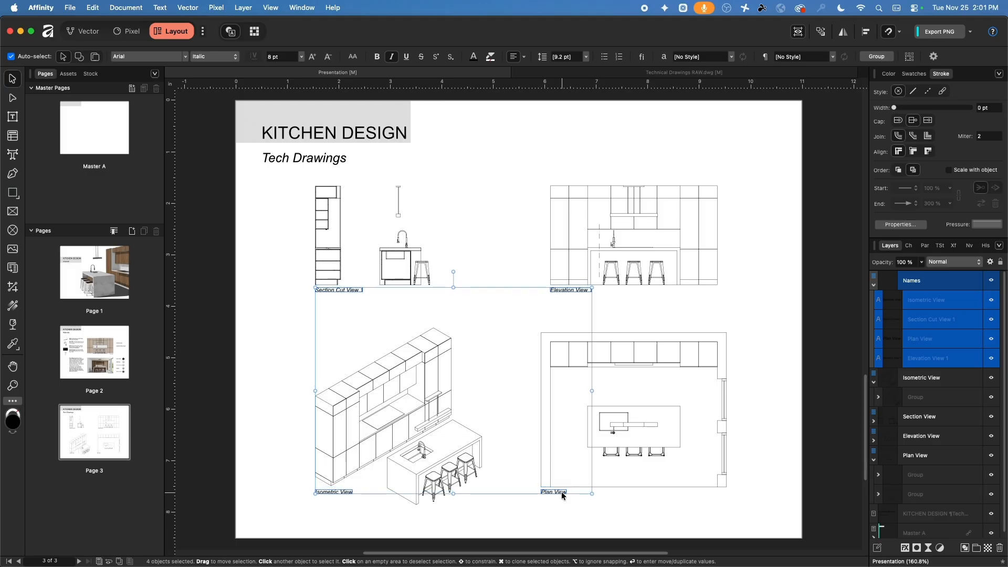
pyautogui.click(781, 292)
# On the Materials page, nudge the Front View and 3D AI Rendering captions down together slightly beneath their images, and deselect them
pyautogui.click(126, 359)
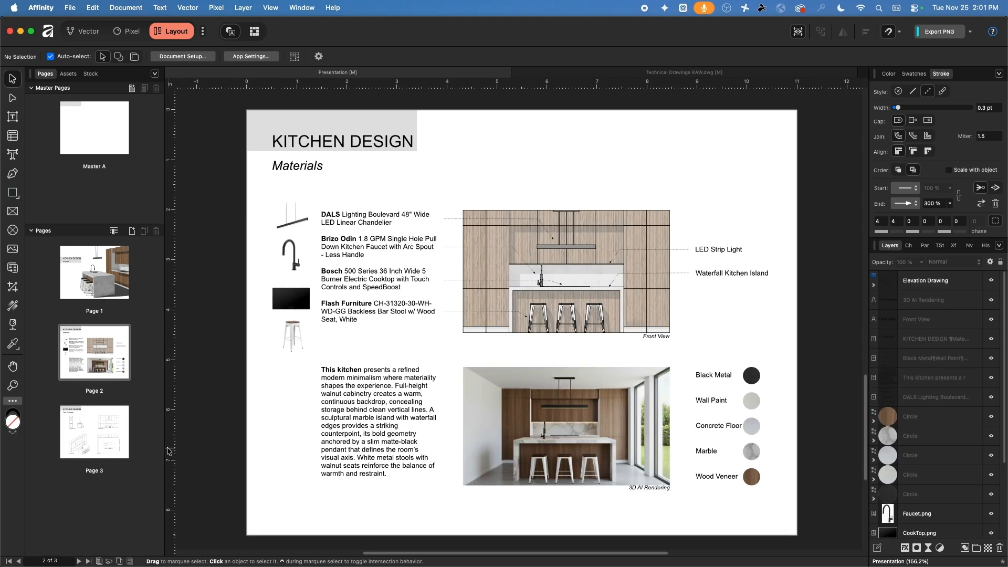
pyautogui.click(103, 440)
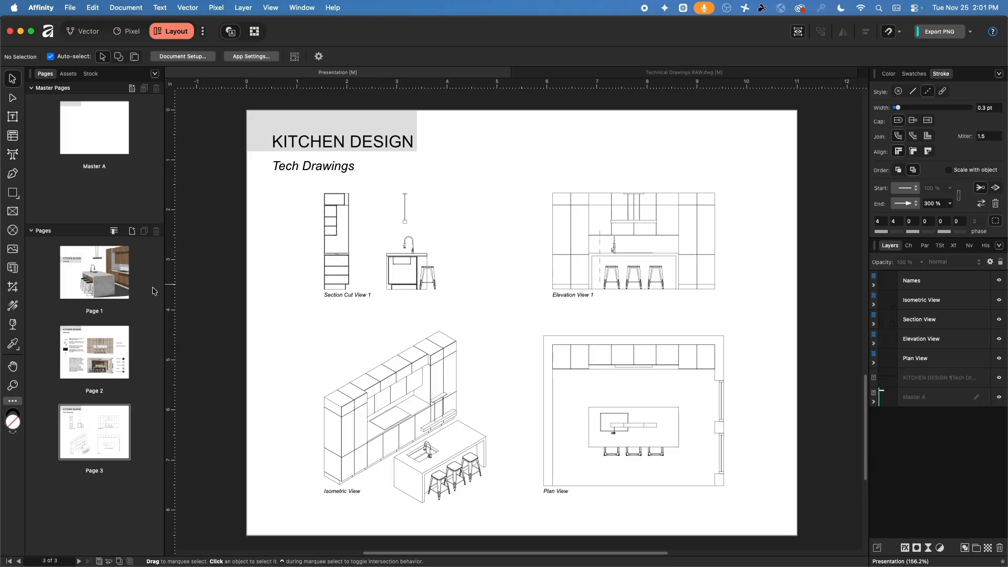
pyautogui.click(102, 352)
pyautogui.click(660, 336)
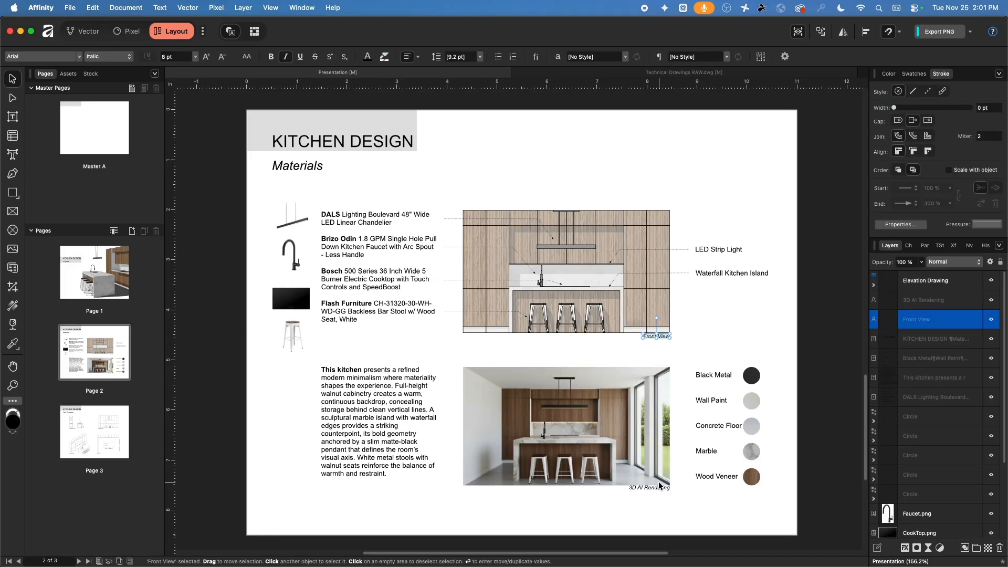
pyautogui.keyDown('shift'); pyautogui.click(657, 487); pyautogui.keyUp('shift')
pyautogui.press('Down')
pyautogui.press('Down')
pyautogui.press('Down')
pyautogui.press('Down')
pyautogui.press('Down')
pyautogui.press('Down')
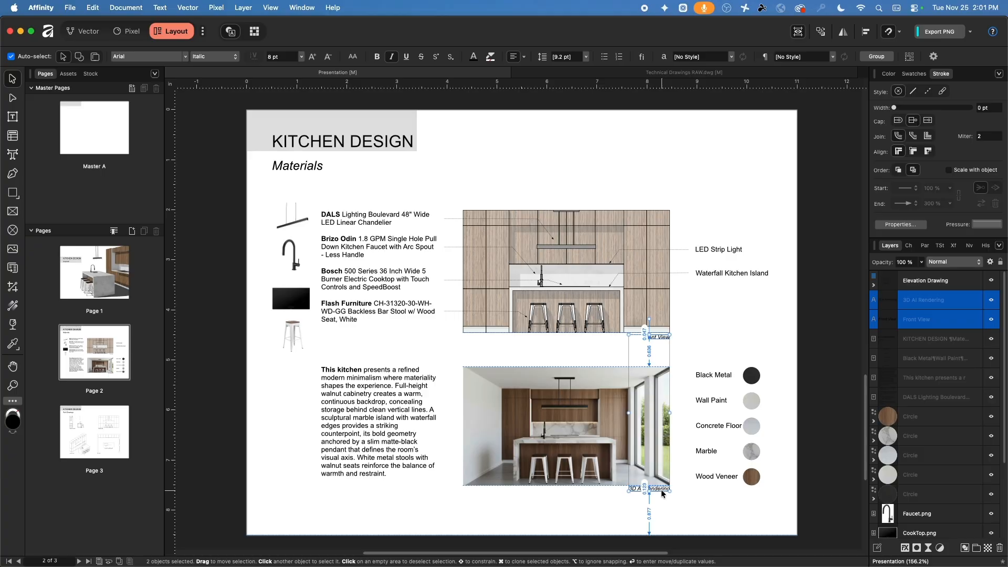
pyautogui.click(221, 399)
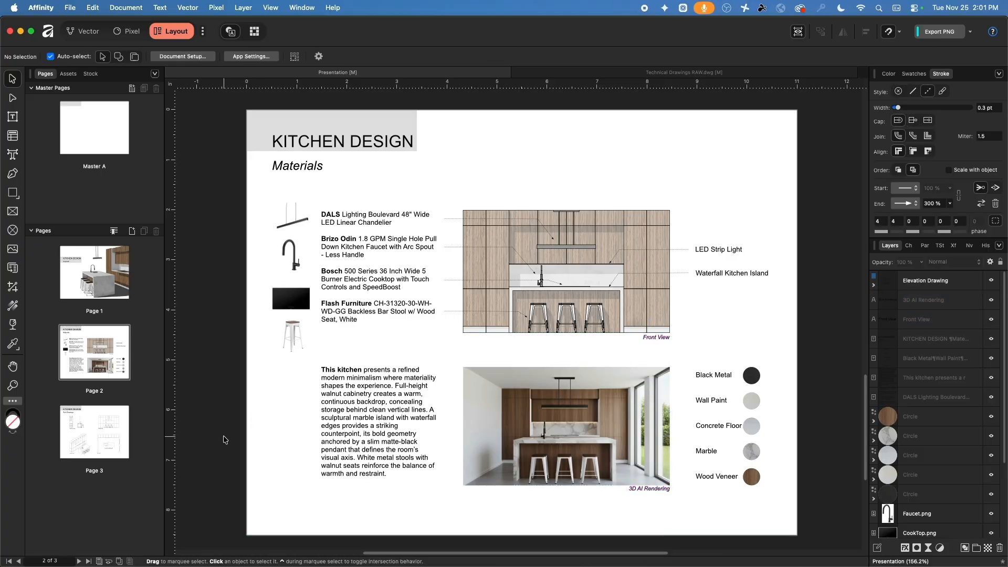
# On the Tech Drawings page, add a text frame beside the isometric drawing with a first line reading Scale, a tab and 1:50
pyautogui.click(92, 446)
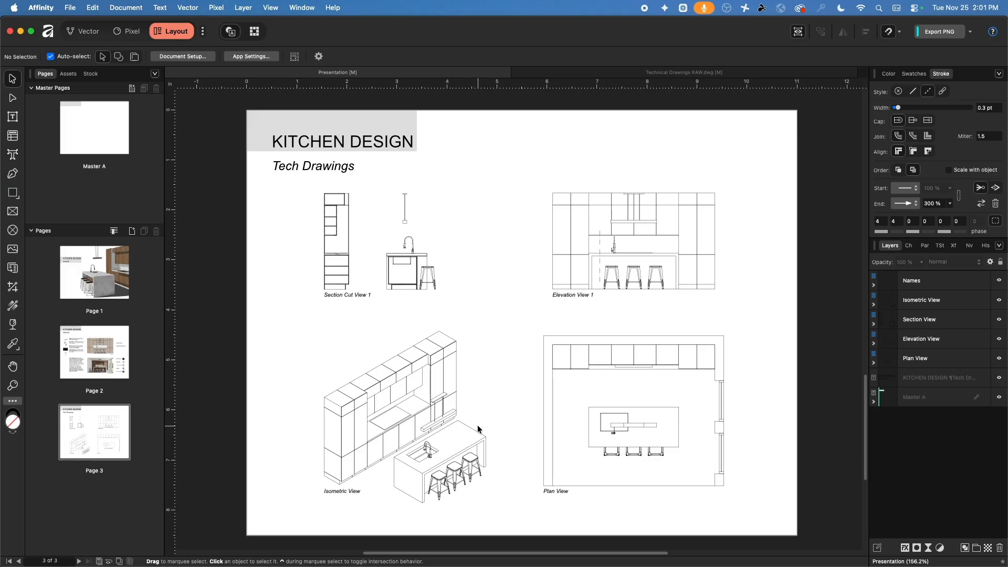
pyautogui.scroll(-2, 333, 381)
pyautogui.hscroll(-1, 332, 381)
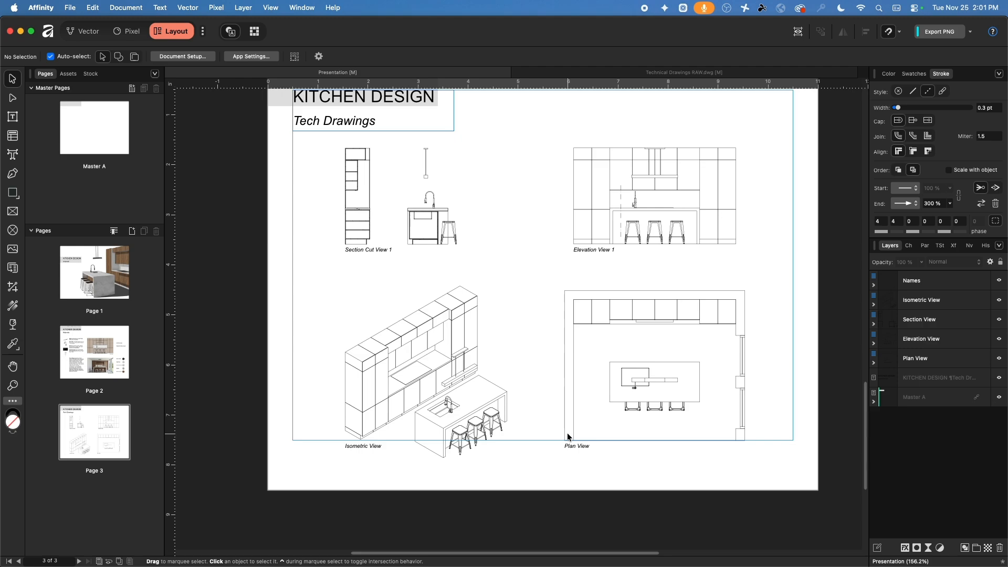
pyautogui.click(12, 117)
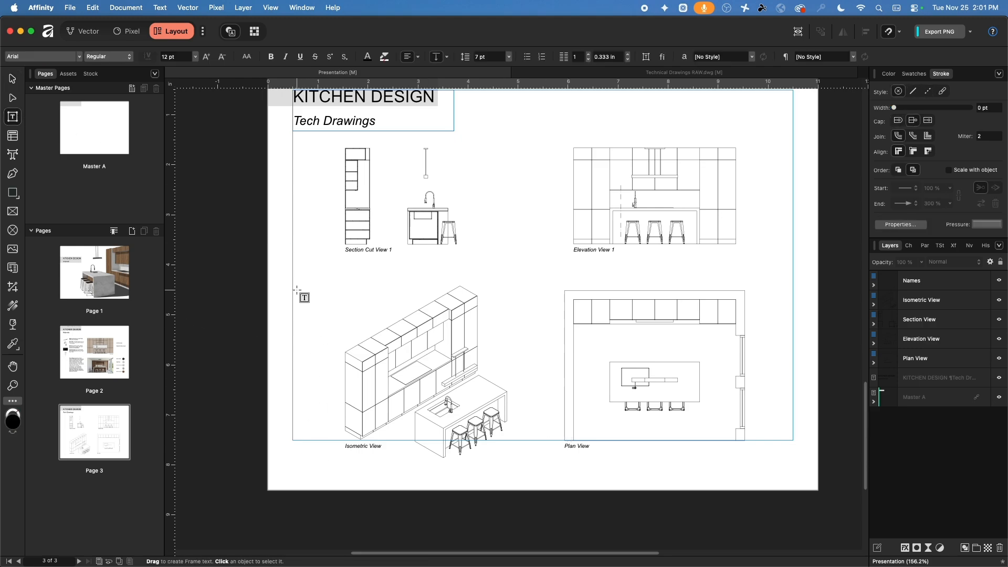
pyautogui.moveTo(296, 290); pyautogui.dragTo(330, 331)
pyautogui.write('S')
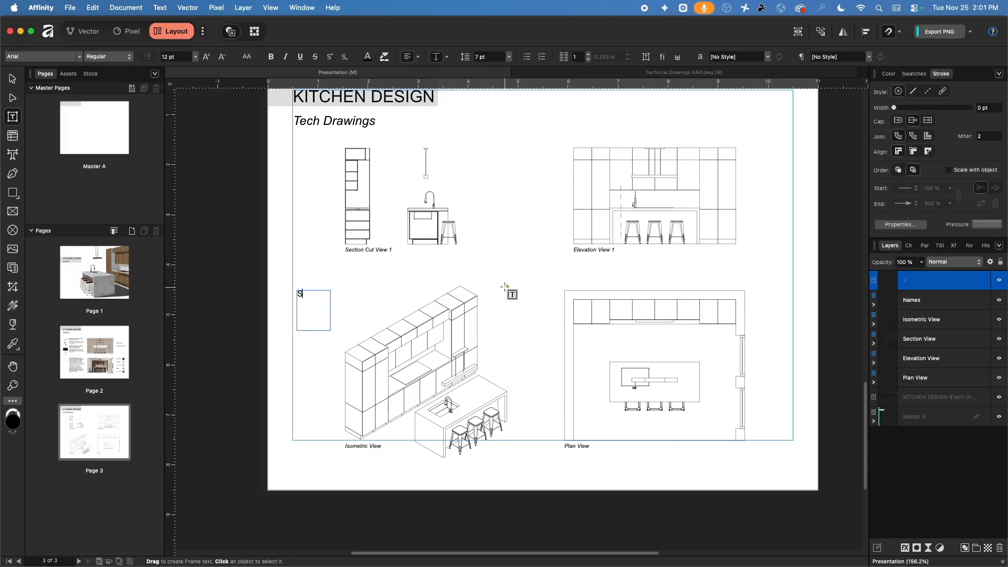
pyautogui.write('cale')
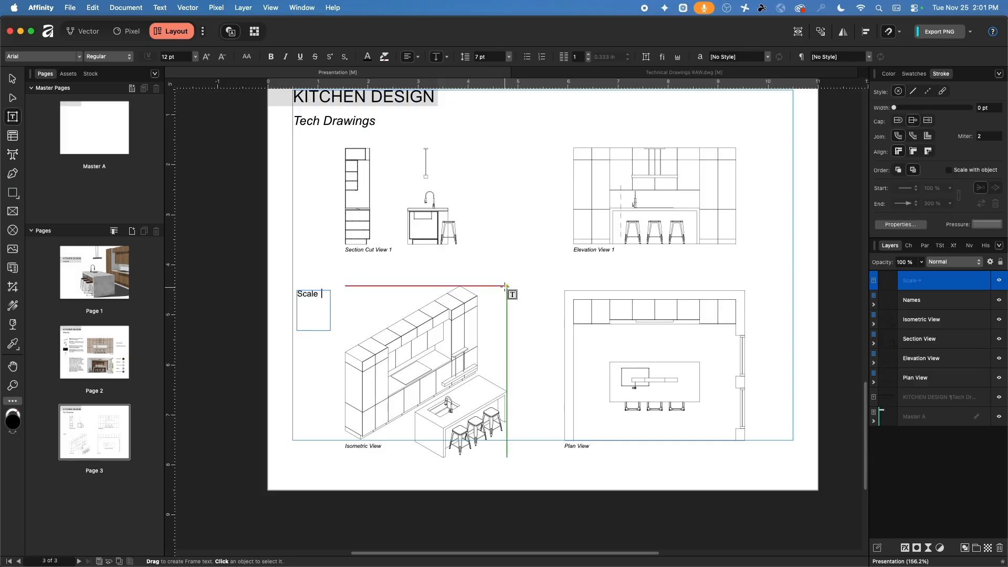
pyautogui.press('Tab')
pyautogui.write('1:40')
pyautogui.press('BackSpace')
# Add a second line to the text frame reading Format:, a tab and US Letter
pyautogui.write('F')
pyautogui.press('BackSpace')
pyautogui.press('BackSpace')
pyautogui.press('BackSpace')
pyautogui.press('BackSpace')
pyautogui.write('rmat:')
pyautogui.press('Tab')
pyautogui.write('US Letter')
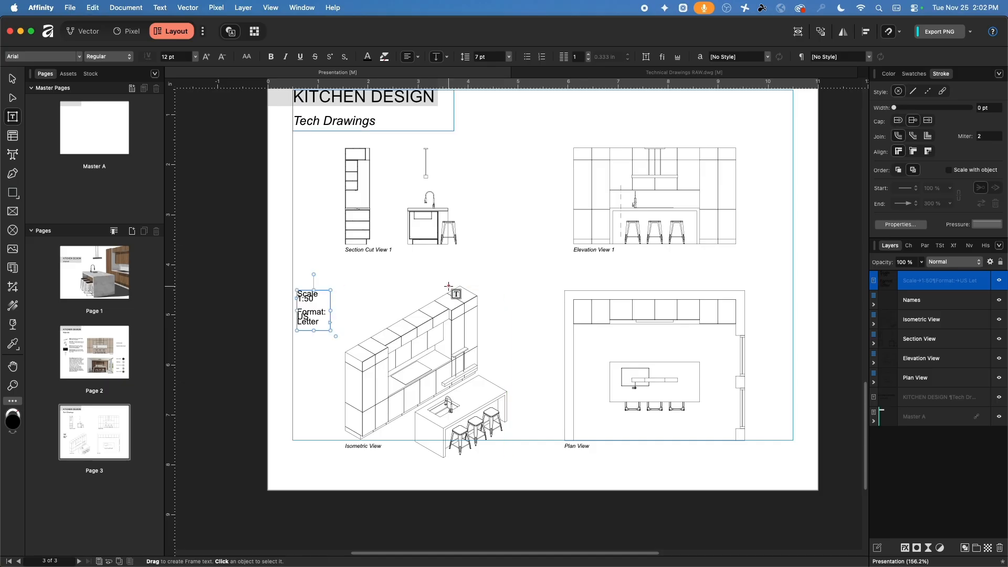
# Widen the text frame to fit each entry on one line and add a tab before 1:50 to align it with US Letter
pyautogui.press('Escape')
pyautogui.moveTo(331, 311); pyautogui.dragTo(413, 310)
pyautogui.doubleClick(323, 297)
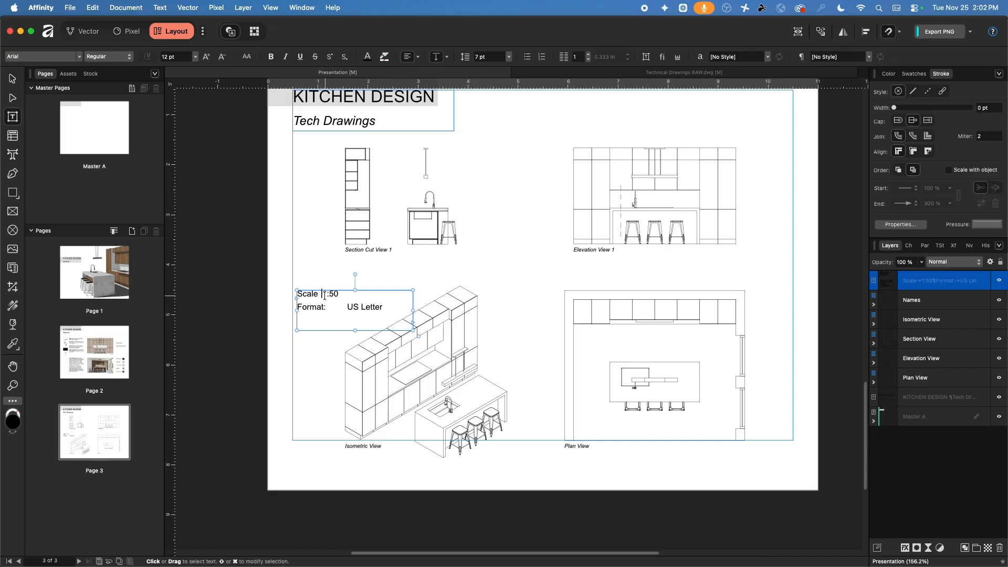
pyautogui.press('Tab')
# Set the scale and format text to 10 pt and add a tab before US Letter to realign it with 1:50
pyautogui.press('super+a')
pyautogui.click(195, 56)
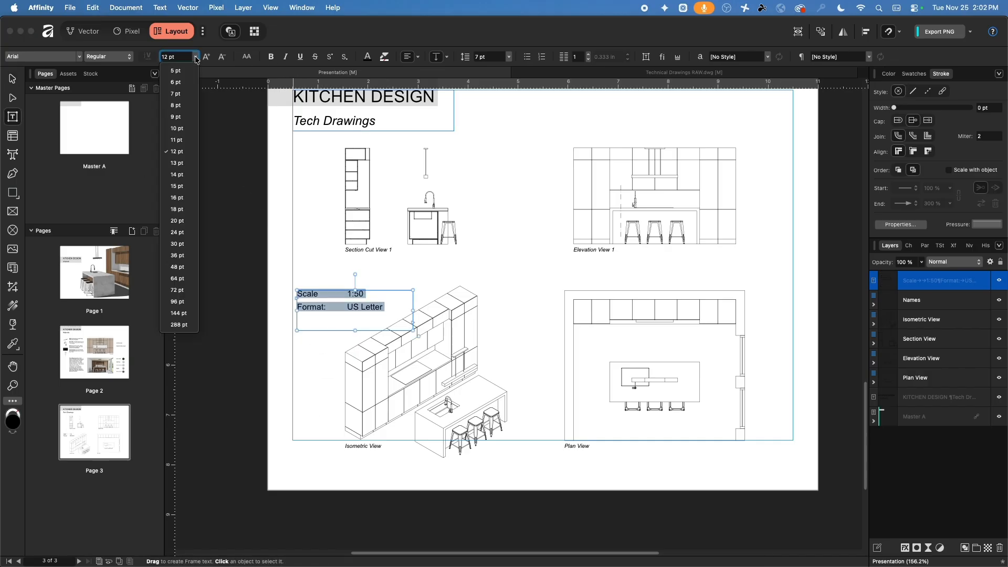
pyautogui.click(187, 130)
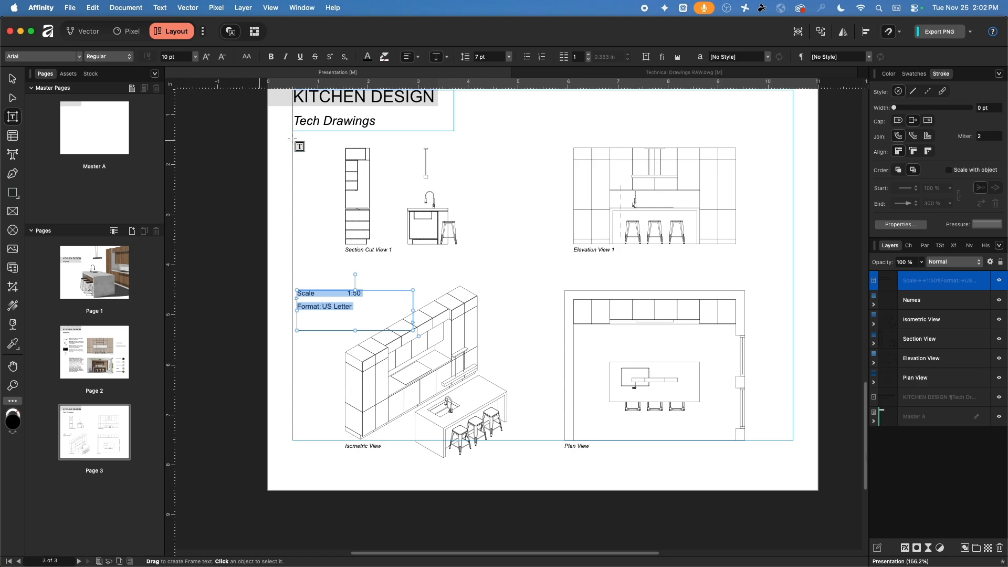
pyautogui.click(316, 306)
pyautogui.press('Tab')
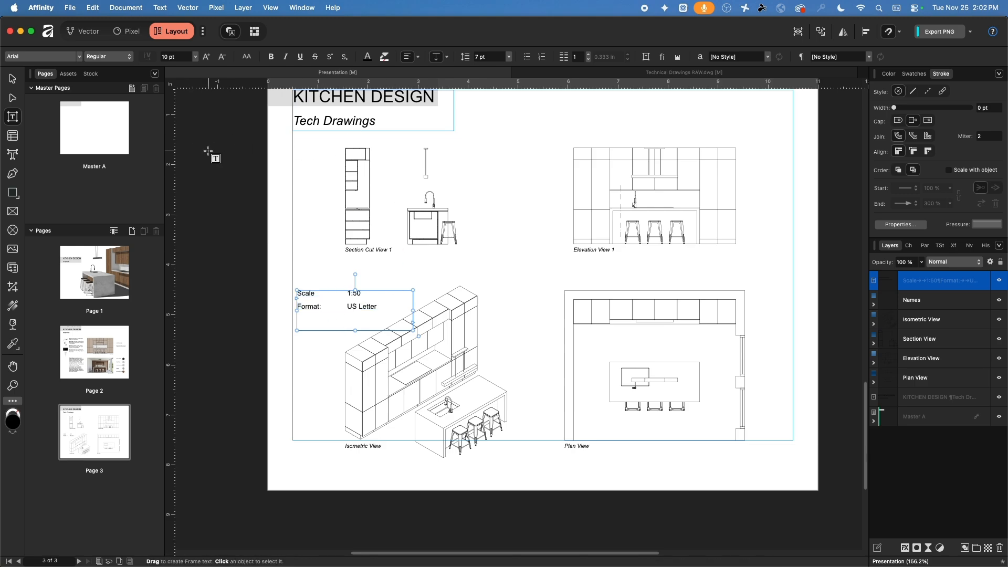
# Shrink the scale and format frame around its text and move it below the Isometric View label, aligned with the page's left margin
pyautogui.click(12, 79)
pyautogui.moveTo(413, 331); pyautogui.dragTo(383, 313)
pyautogui.moveTo(308, 307); pyautogui.dragTo(304, 473)
pyautogui.click(302, 339)
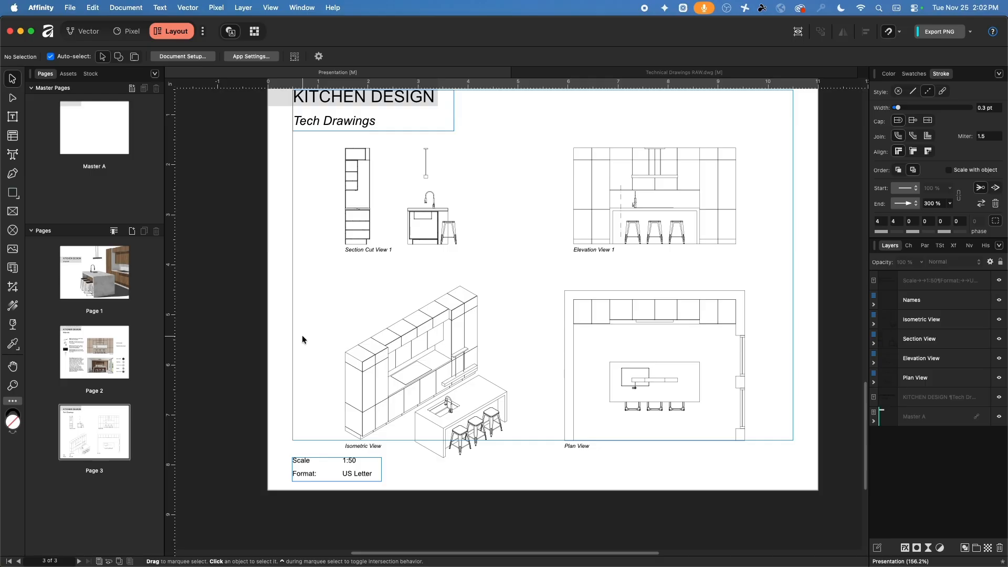
pyautogui.moveTo(301, 462)
pyautogui.mouseDown()
pyautogui.moveTo(708, 443)
pyautogui.moveTo(565, 465)
pyautogui.moveTo(339, 464)
pyautogui.moveTo(309, 284)
pyautogui.moveTo(301, 461)
pyautogui.mouseUp()
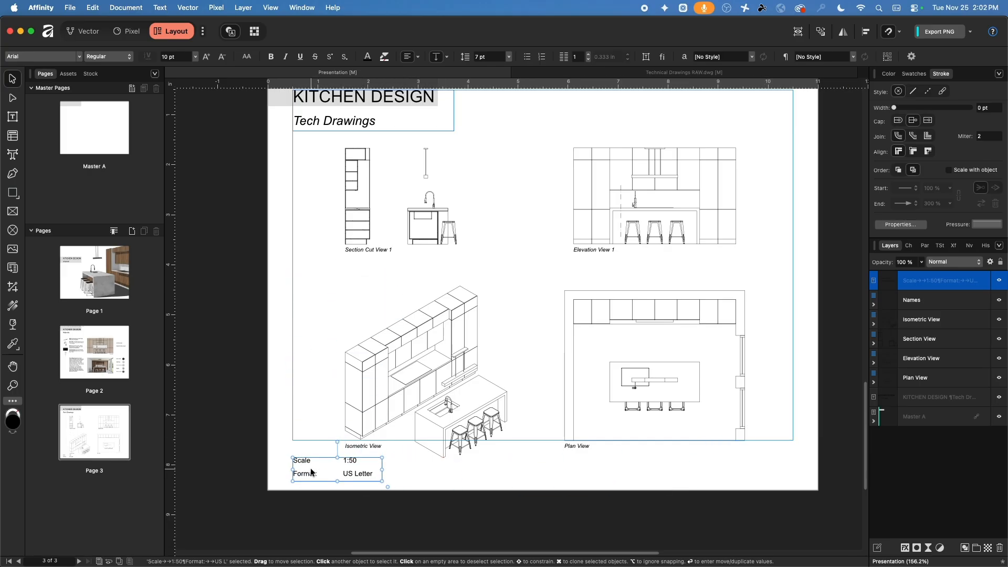
# Reset the line spacing of the scale and format text to Default
pyautogui.press('t')
pyautogui.press('super+a')
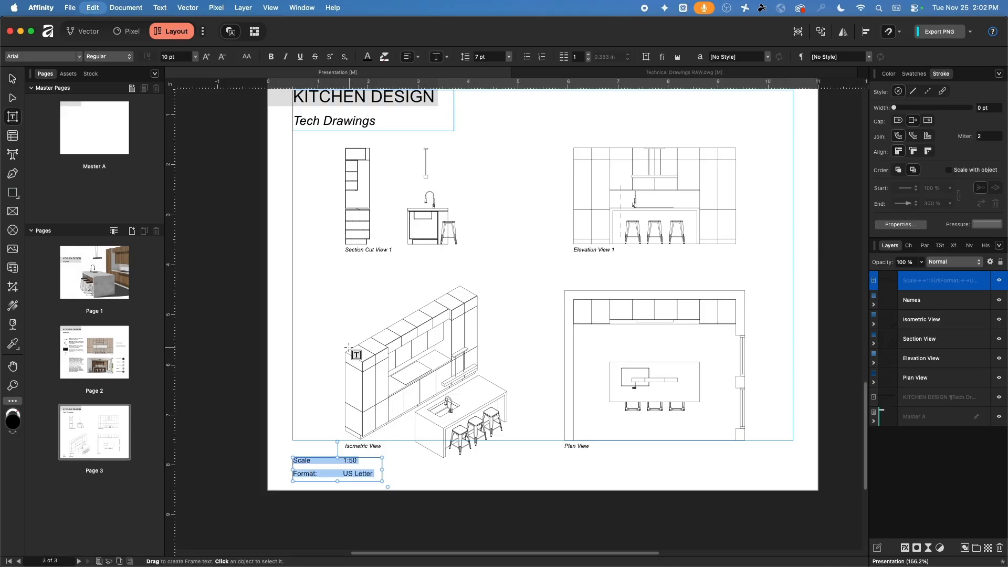
pyautogui.click(509, 57)
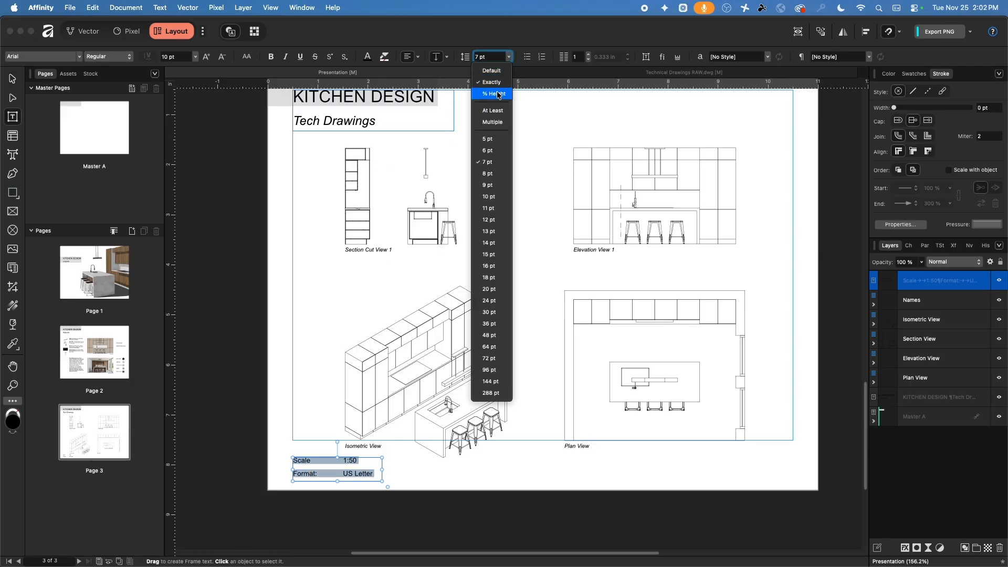
pyautogui.click(494, 71)
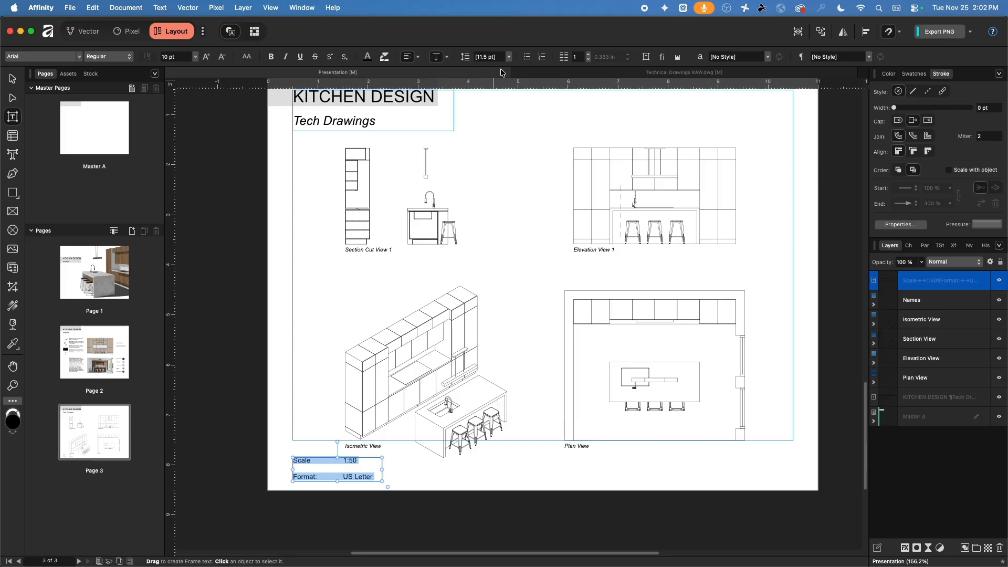
pyautogui.click(509, 58)
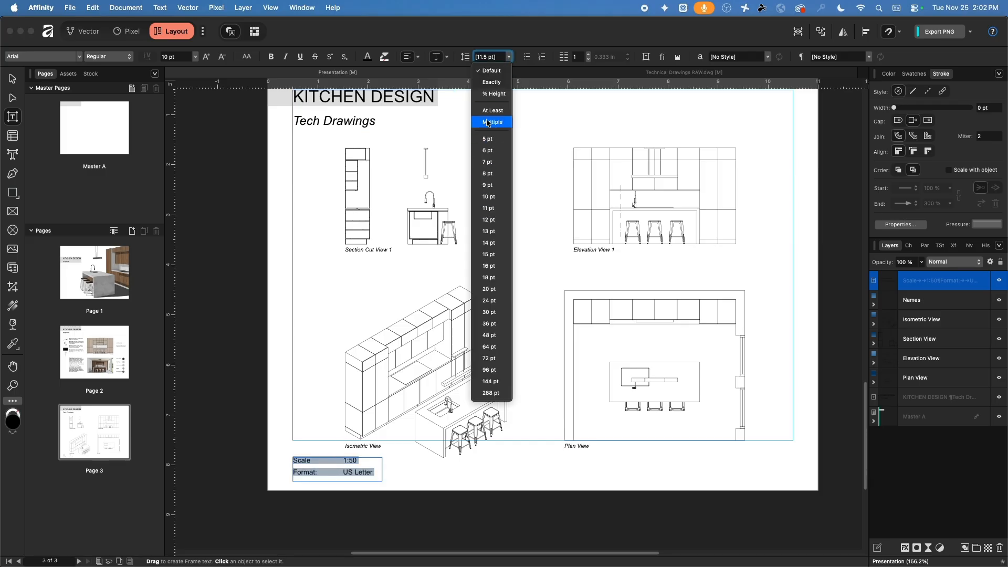
pyautogui.click(511, 52)
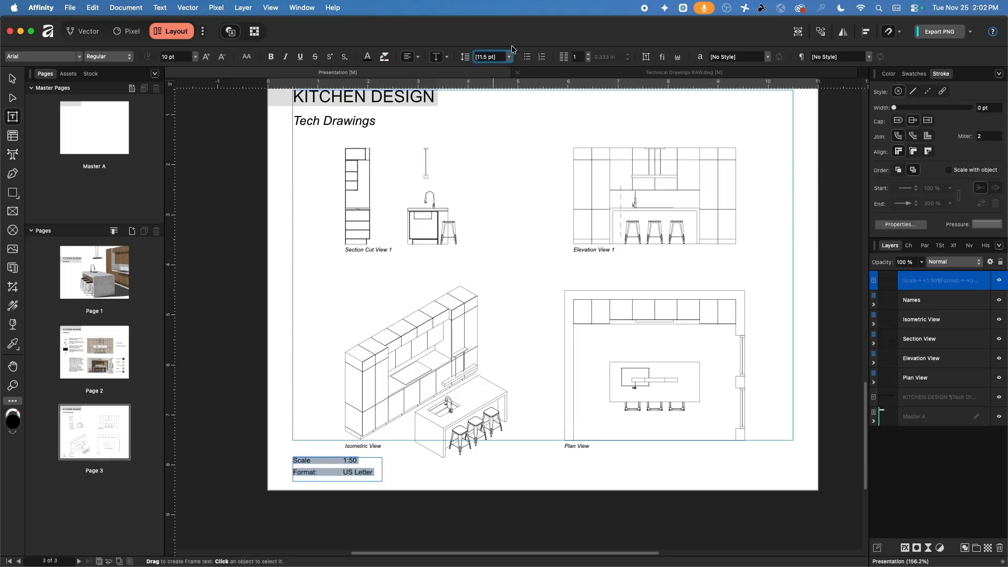
pyautogui.click(325, 476)
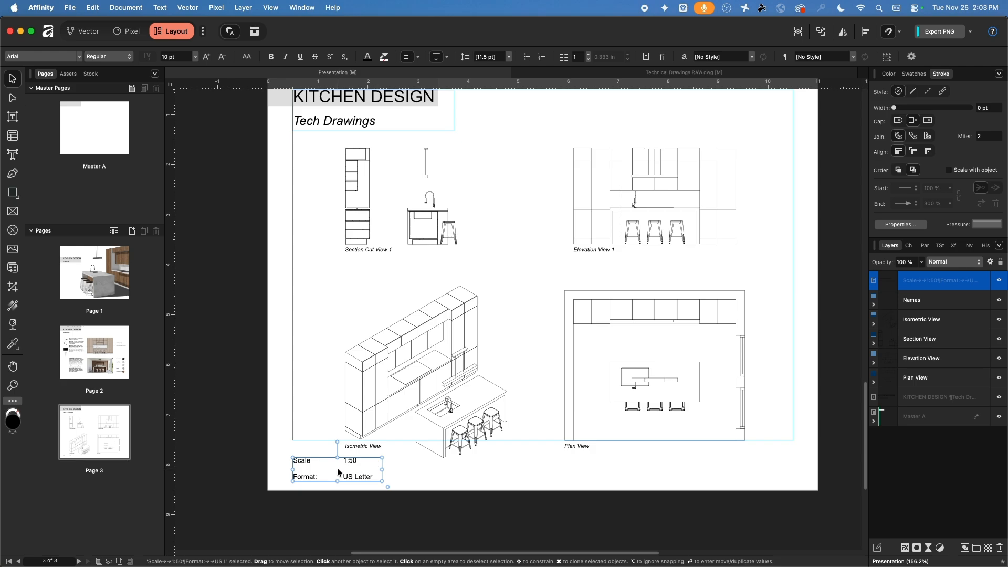
# Set the line spacing of the scale and format text to 3 pt
pyautogui.press('super+a')
pyautogui.click(498, 57)
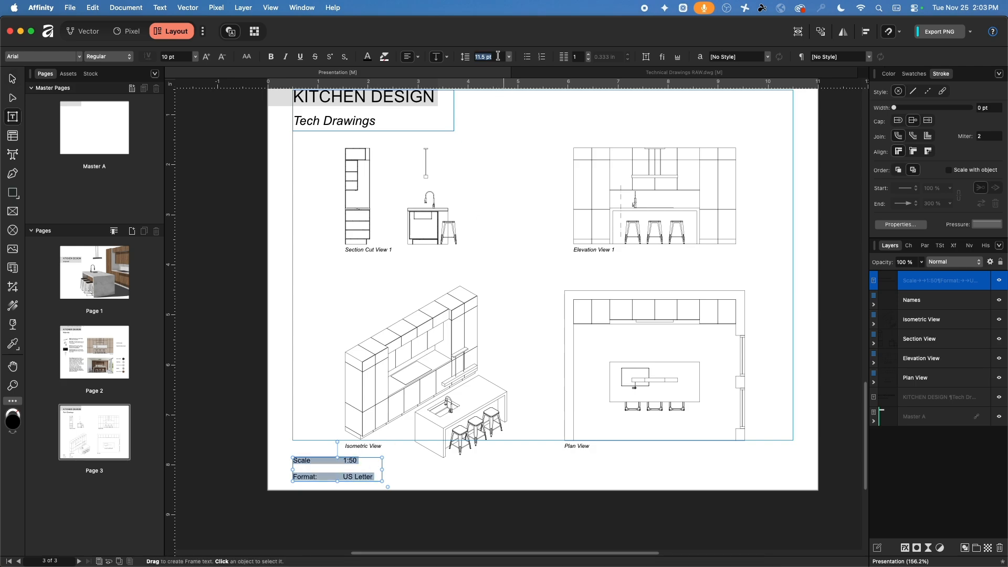
pyautogui.write('3')
pyautogui.press('Return')
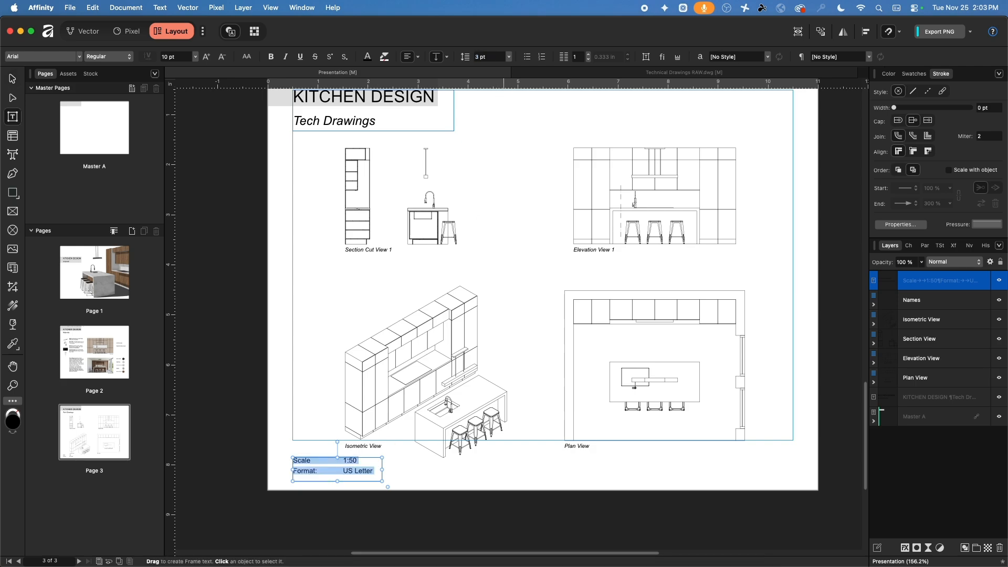
# Undo the accidental change to the scale and format text and dock the context toolbar back in place
pyautogui.click(490, 61)
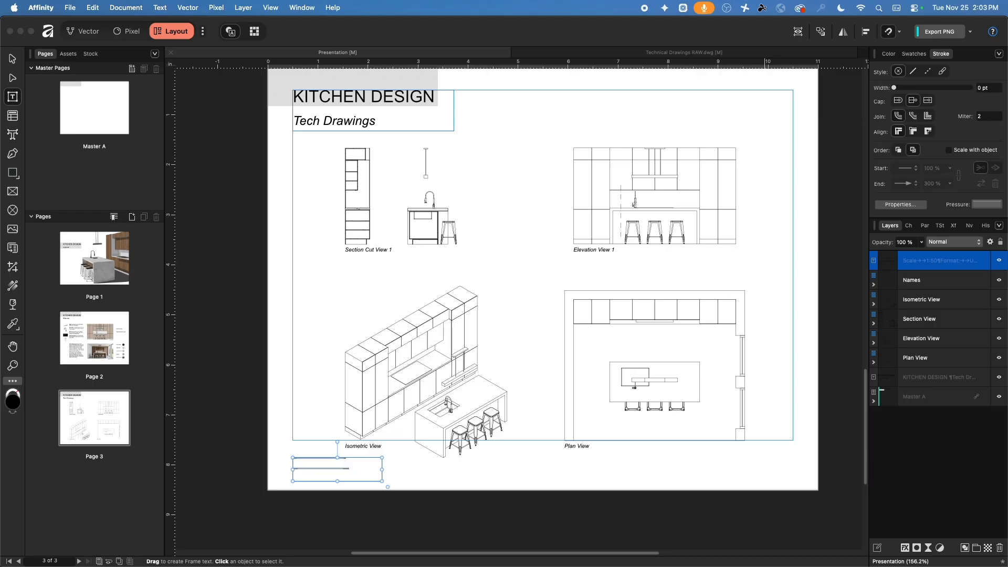
pyautogui.press('super+z')
pyautogui.click(302, 8)
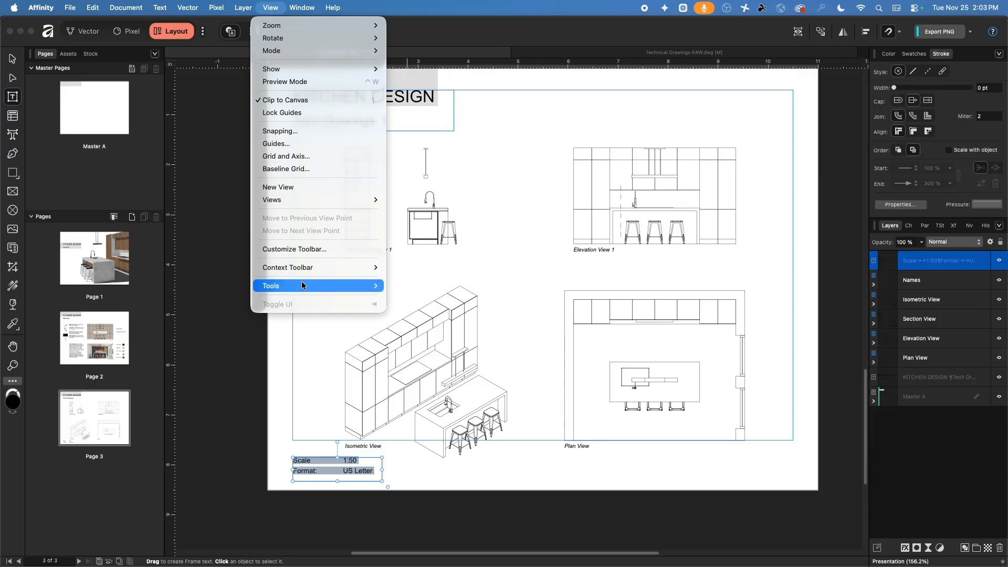
pyautogui.moveTo(351, 271)
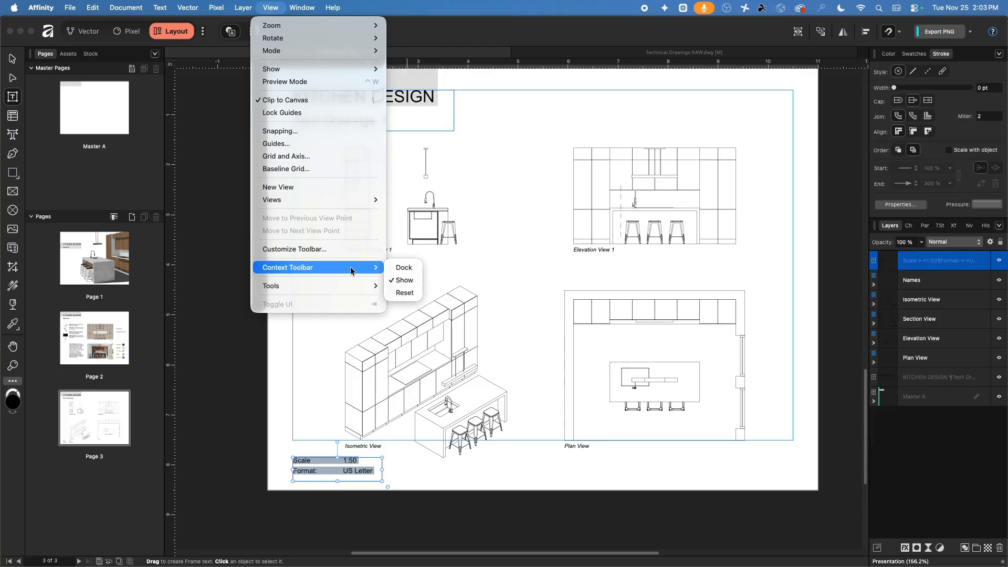
pyautogui.click(404, 267)
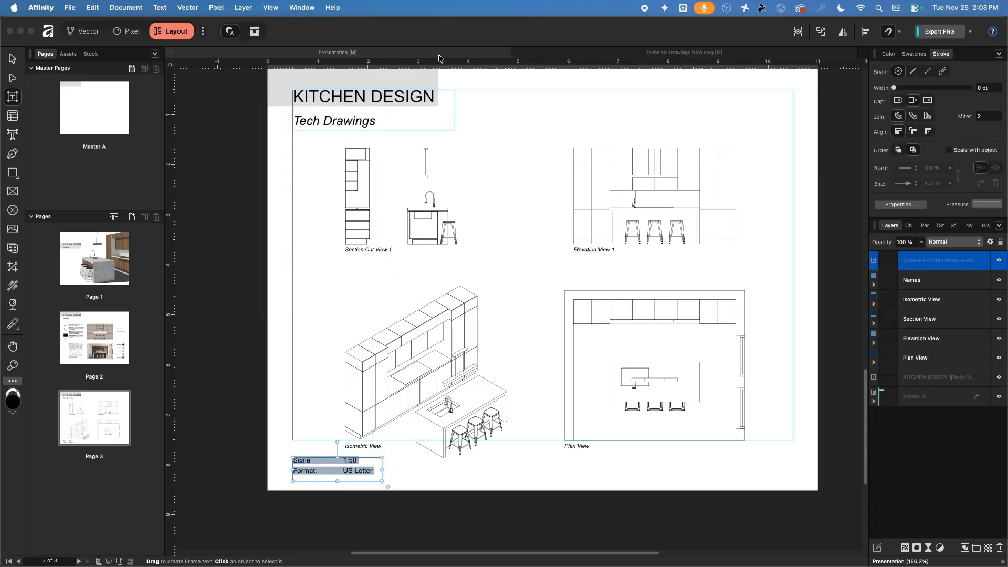
pyautogui.click(271, 7)
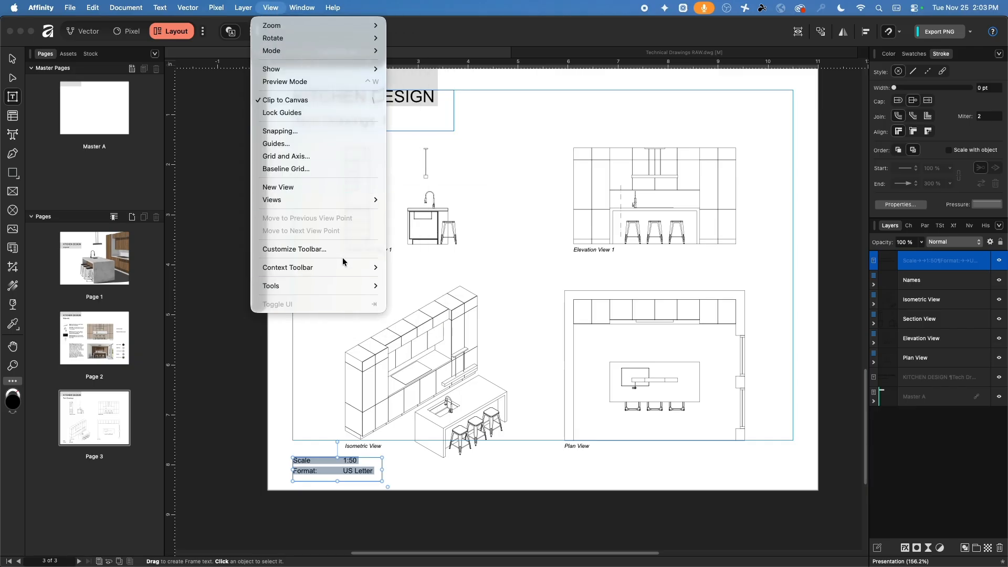
pyautogui.moveTo(361, 266)
pyautogui.click(405, 267)
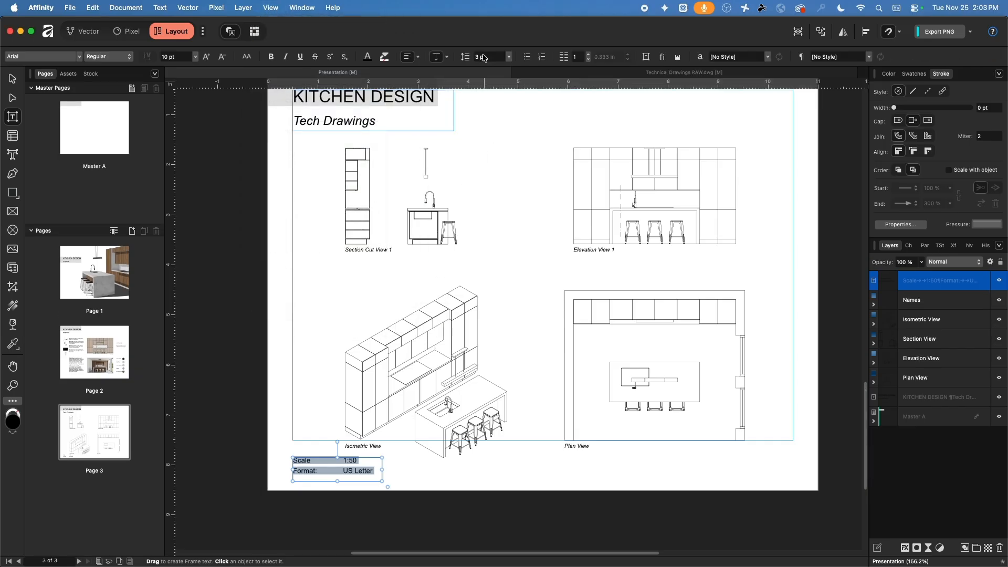
# Set the line spacing of the scale and format text to 2 pt, deselect it and hide the frame and margin outlines
pyautogui.click(509, 57)
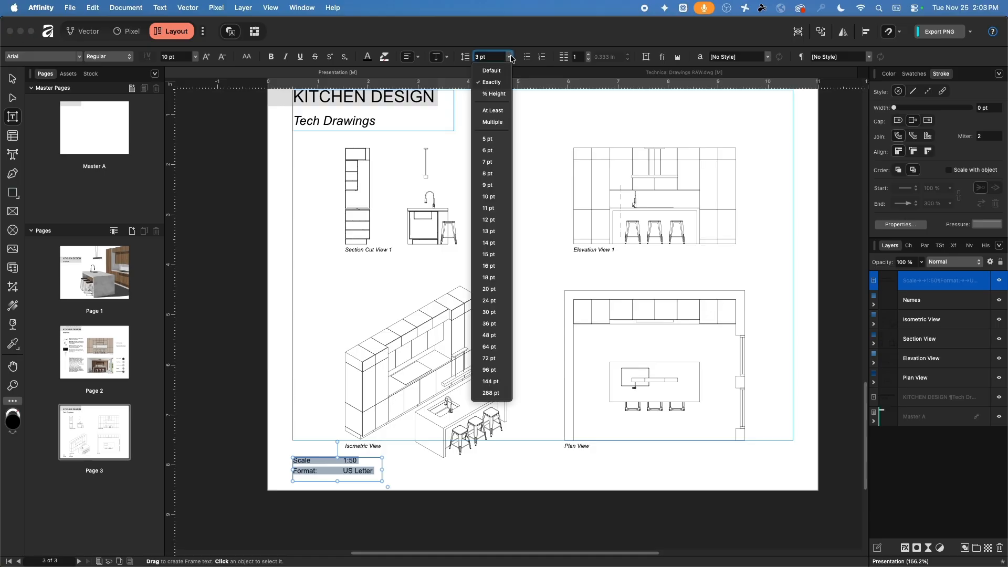
pyautogui.click(491, 59)
pyautogui.click(489, 57)
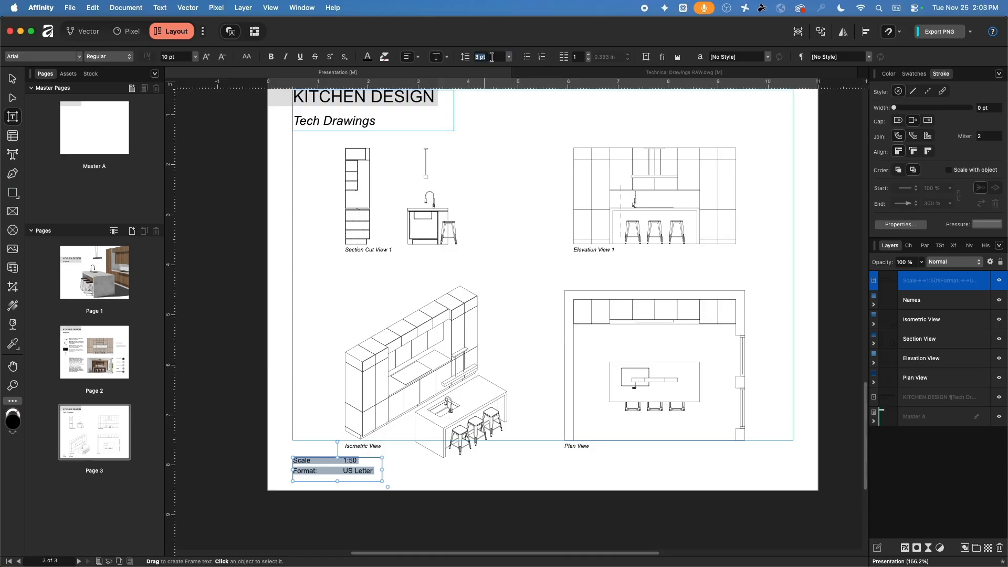
pyautogui.write('2')
pyautogui.press('Return')
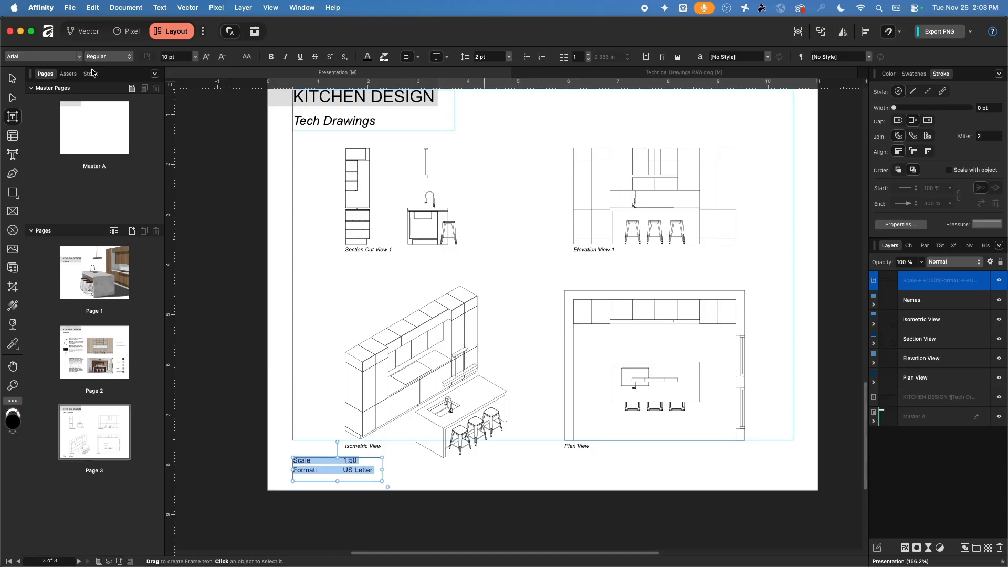
pyautogui.click(11, 82)
pyautogui.click(258, 309)
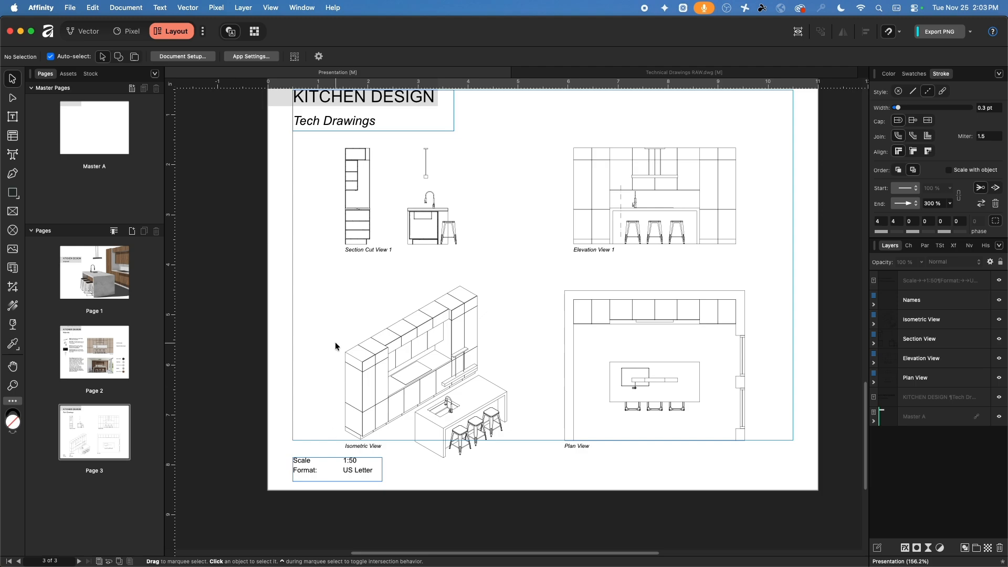
pyautogui.press('w')
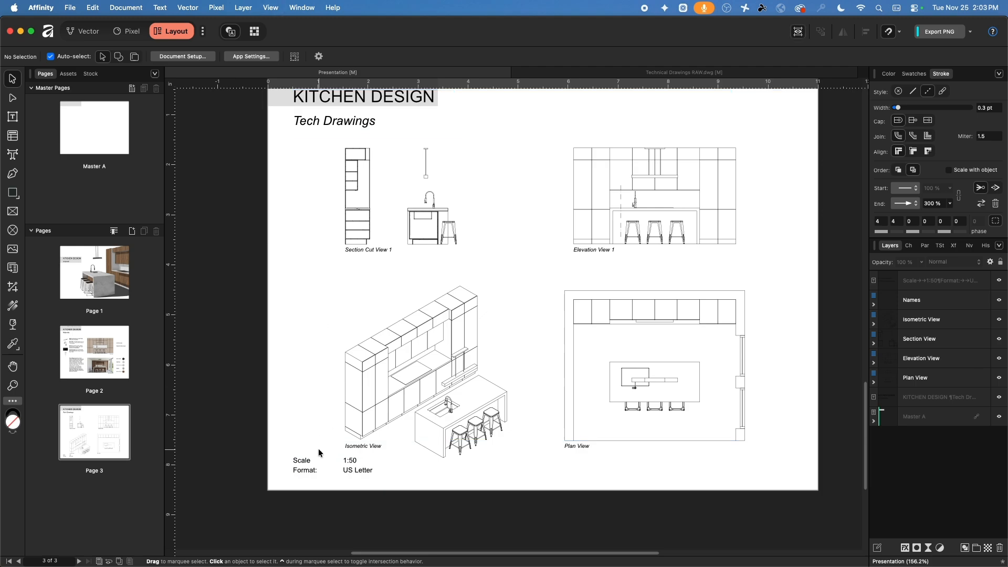
# Try the scale and format text beneath the plan drawing, undo the move and clear the selection
pyautogui.moveTo(316, 473); pyautogui.dragTo(669, 463)
pyautogui.click(617, 480)
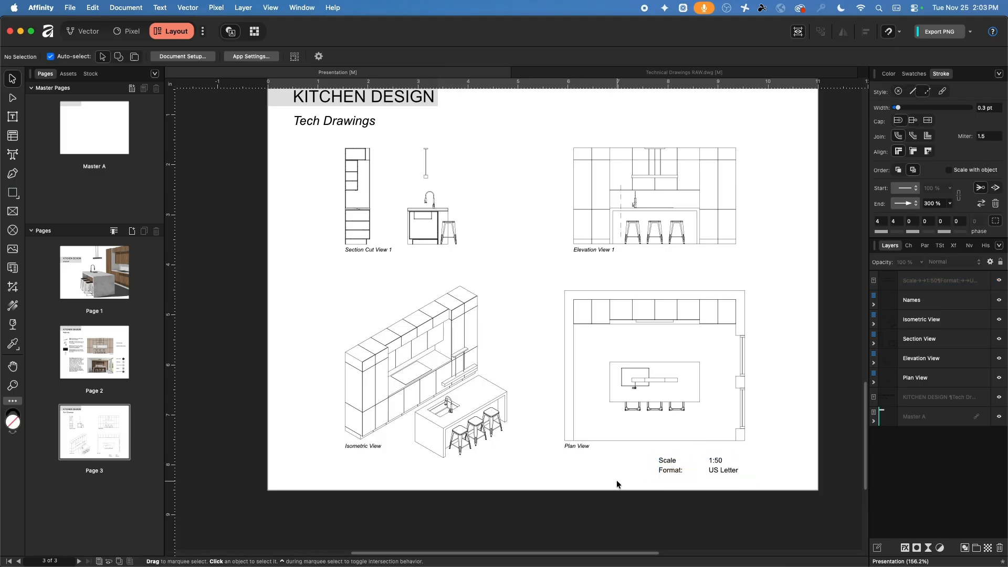
pyautogui.press('super+z')
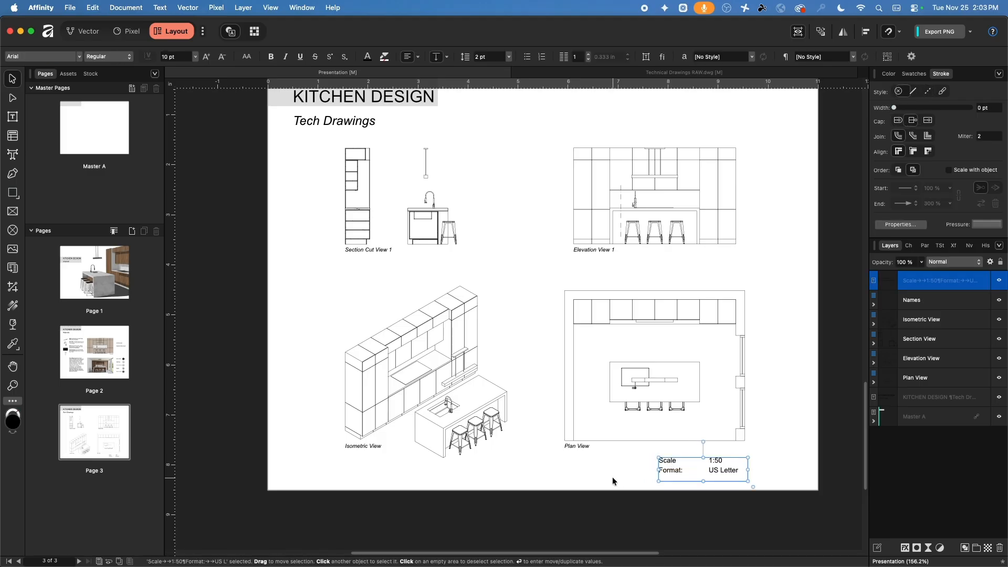
pyautogui.press('super+z')
pyautogui.click(303, 266)
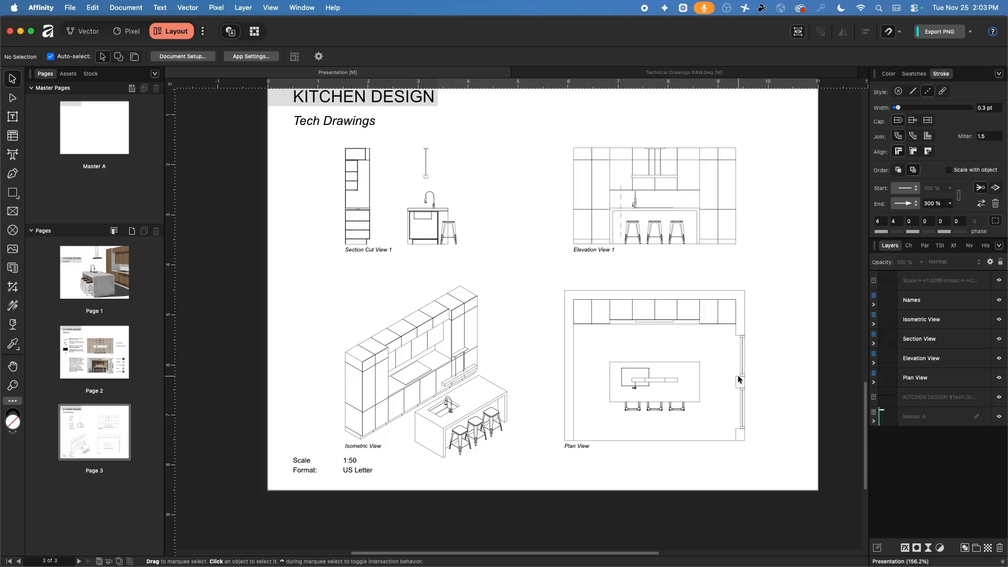
# Hide the Names layer and move the scale and format text into it
pyautogui.keyDown('ctrl'); pyautogui.scroll(8, 624, 338); pyautogui.keyUp('ctrl')
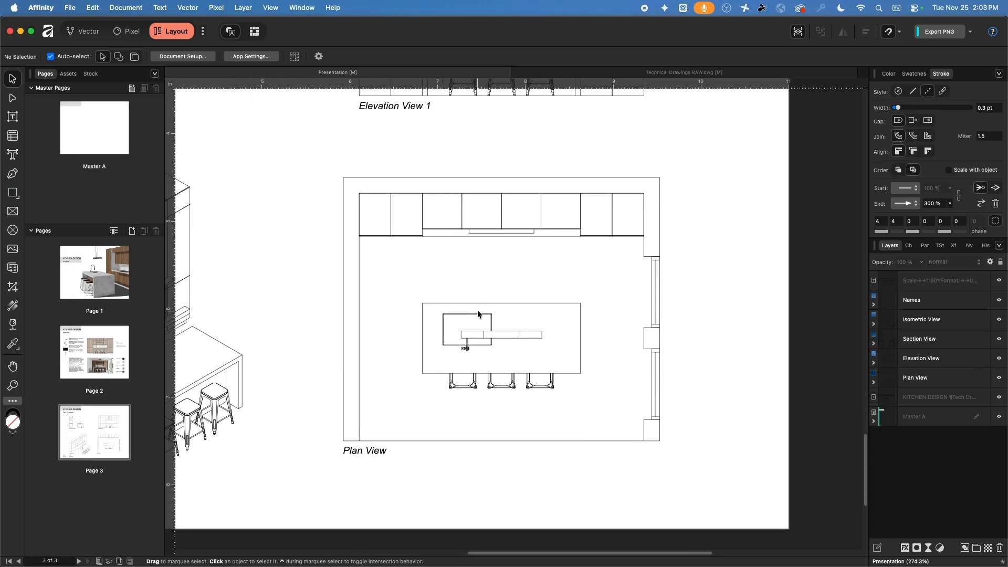
pyautogui.keyDown('ctrl'); pyautogui.scroll(-5, 564, 305); pyautogui.keyUp('ctrl')
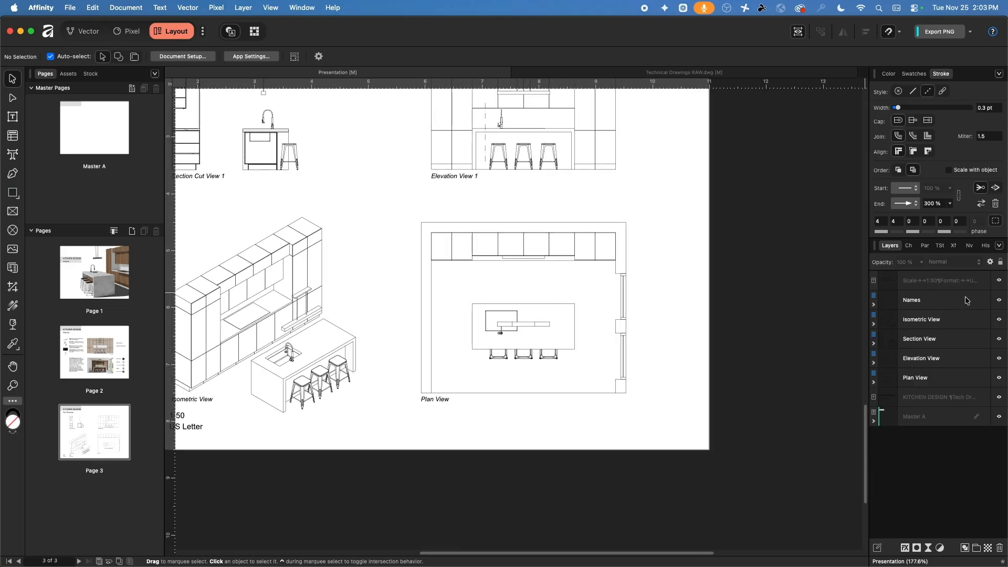
pyautogui.click(999, 300)
pyautogui.hscroll(-5, 656, 303)
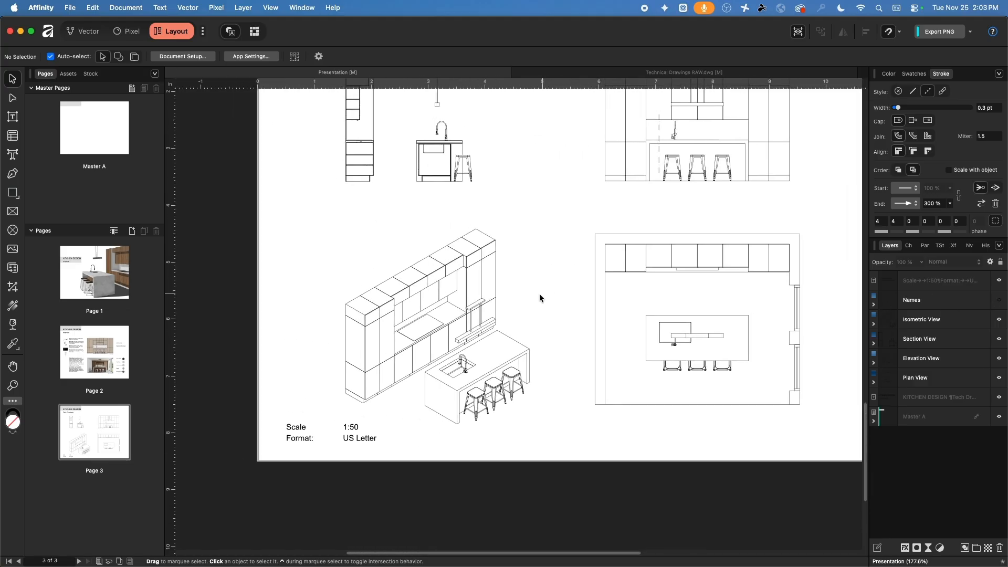
pyautogui.click(351, 439)
pyautogui.moveTo(919, 285); pyautogui.dragTo(924, 301)
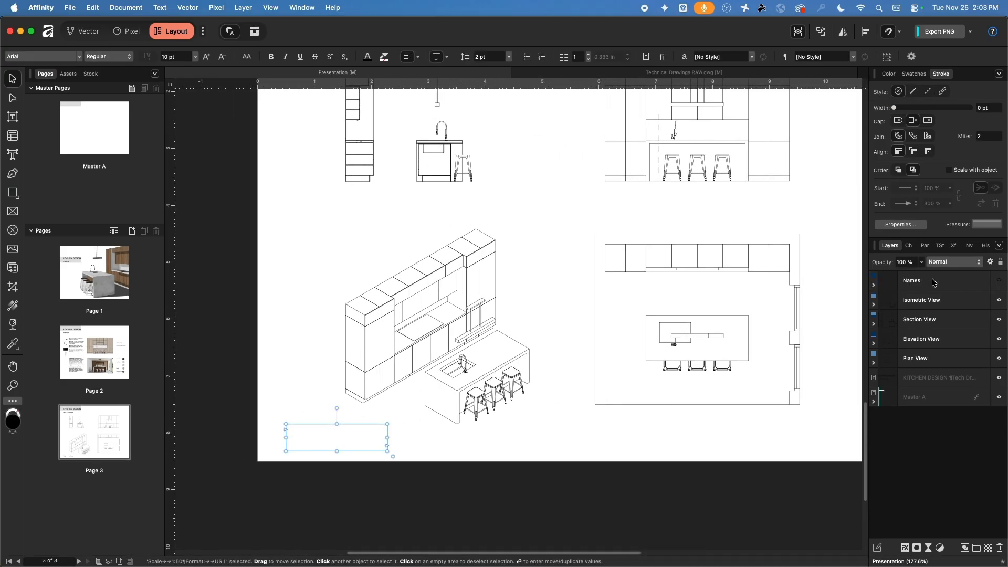
# Rename the Names layer as Names Symbols and clear the selection
pyautogui.click(916, 281)
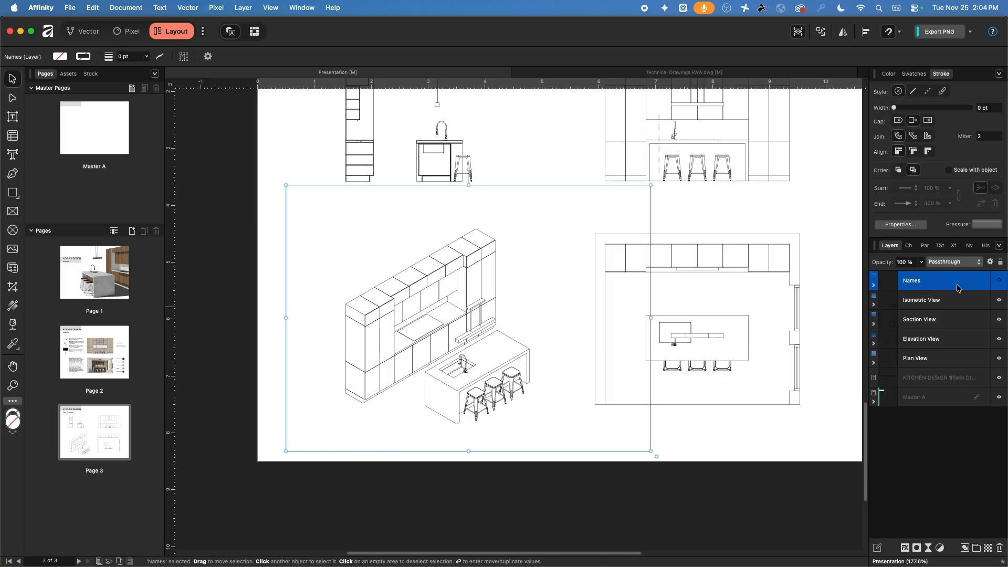
pyautogui.doubleClick(917, 284)
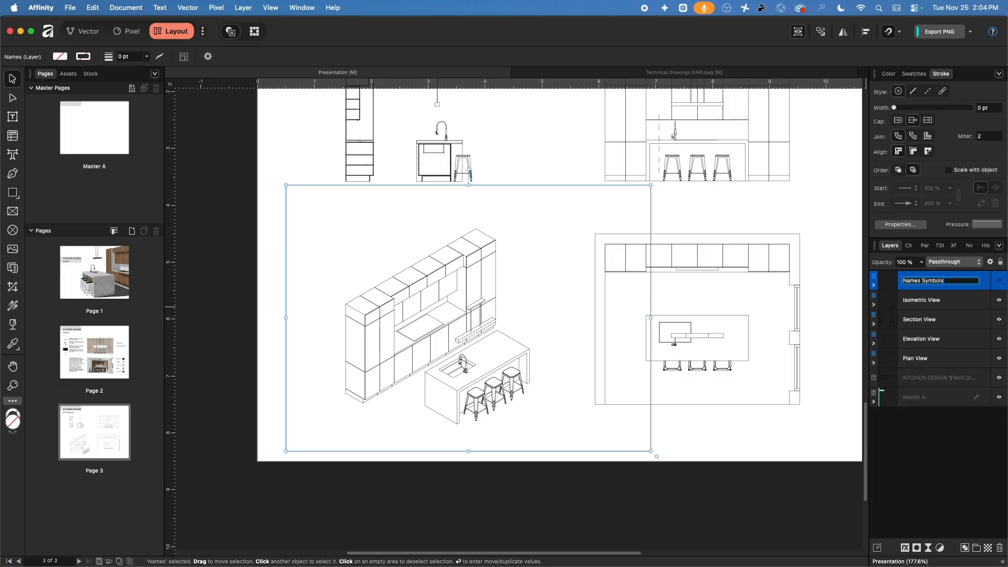
pyautogui.press('Return')
pyautogui.click(770, 412)
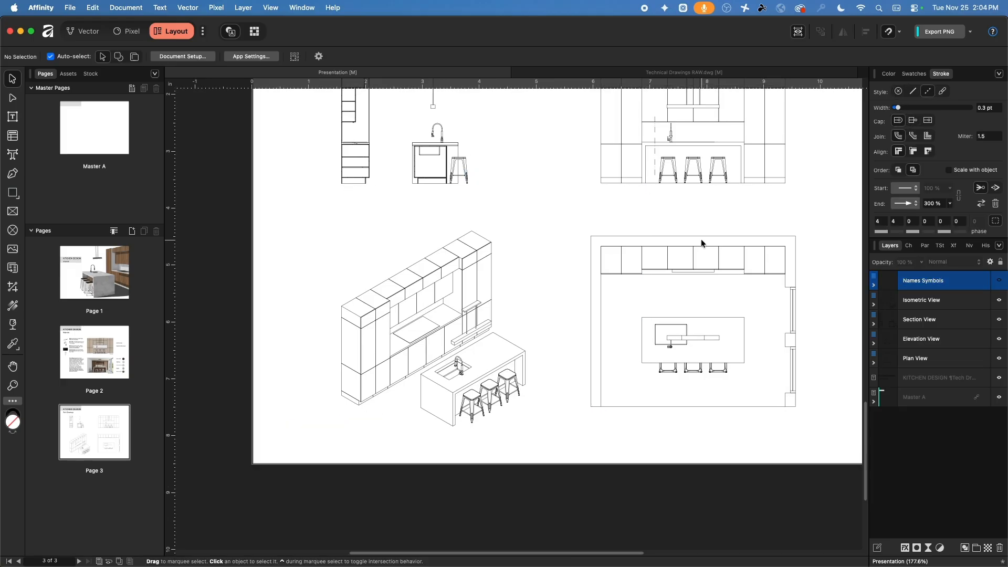
# Move the dashed section line from the elevation down over the plan drawing's upper wall and stretch its upper end up to the elevation
pyautogui.scroll(2, 701, 238)
pyautogui.hscroll(3, 701, 238)
pyautogui.click(576, 181)
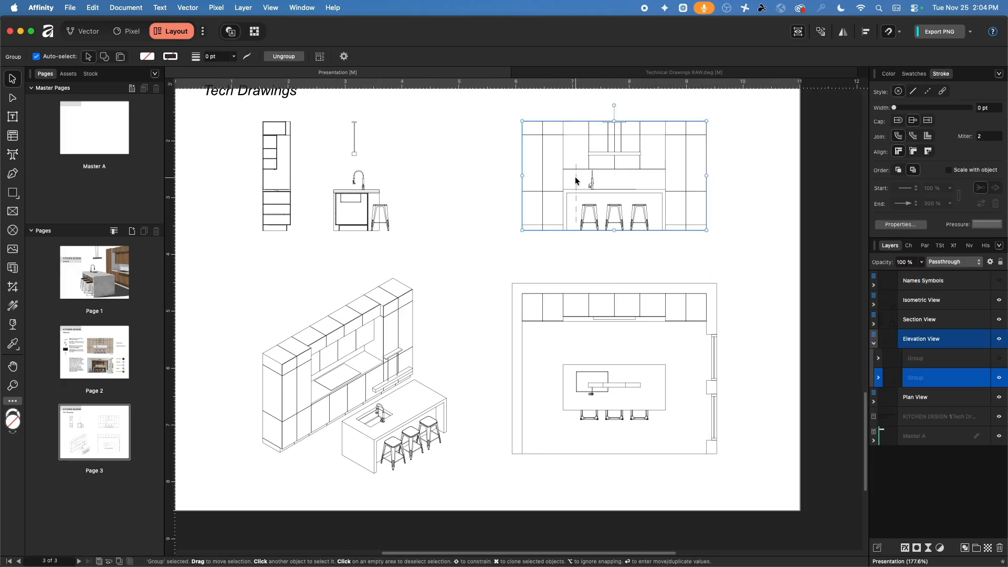
pyautogui.doubleClick(576, 181)
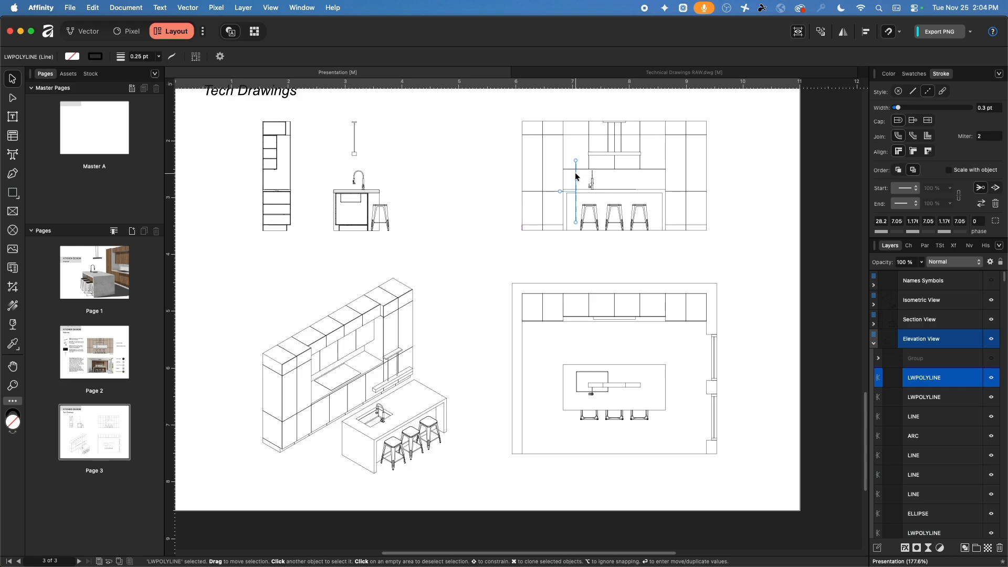
pyautogui.moveTo(576, 200); pyautogui.dragTo(578, 286)
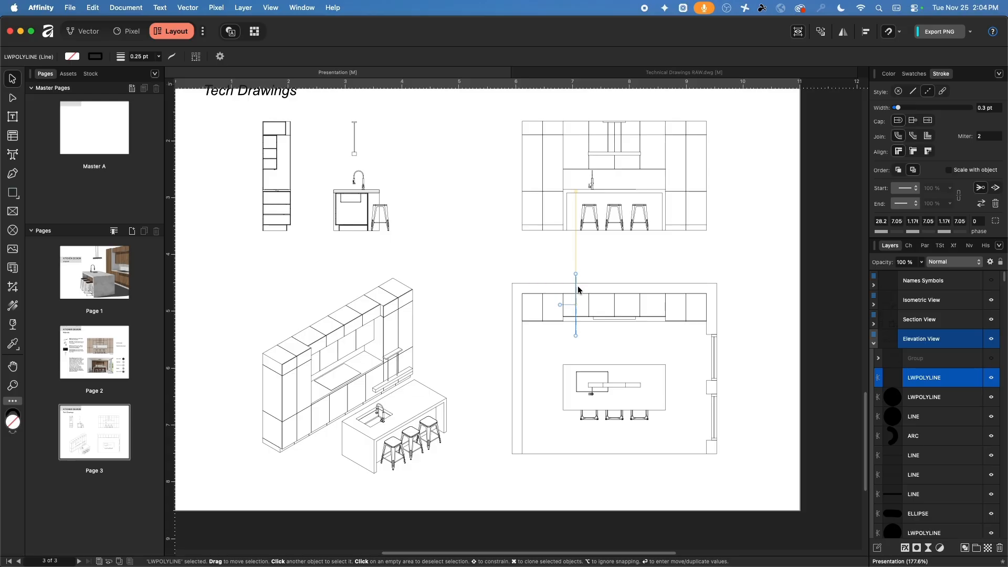
pyautogui.moveTo(578, 288); pyautogui.dragTo(577, 215)
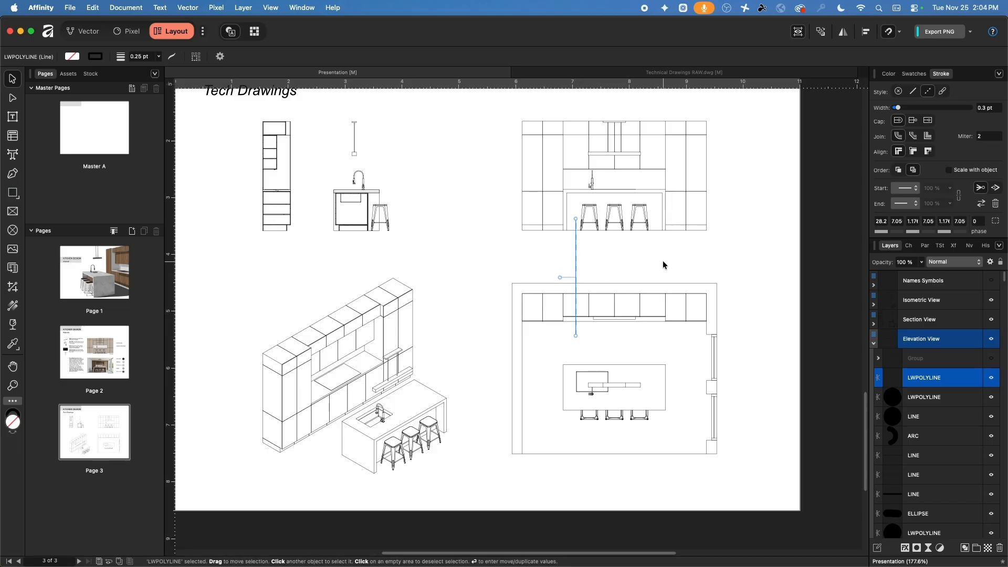
pyautogui.click(663, 260)
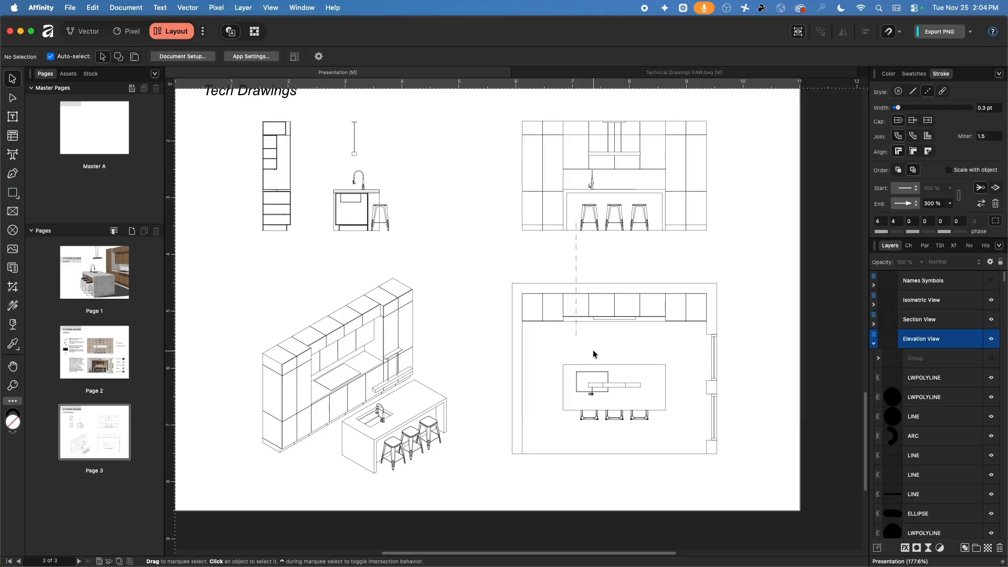
# Collapse the Elevation View layer and make the Names Symbols layer visible again
pyautogui.hscroll(5, 600, 305)
pyautogui.scroll(-3, 600, 305)
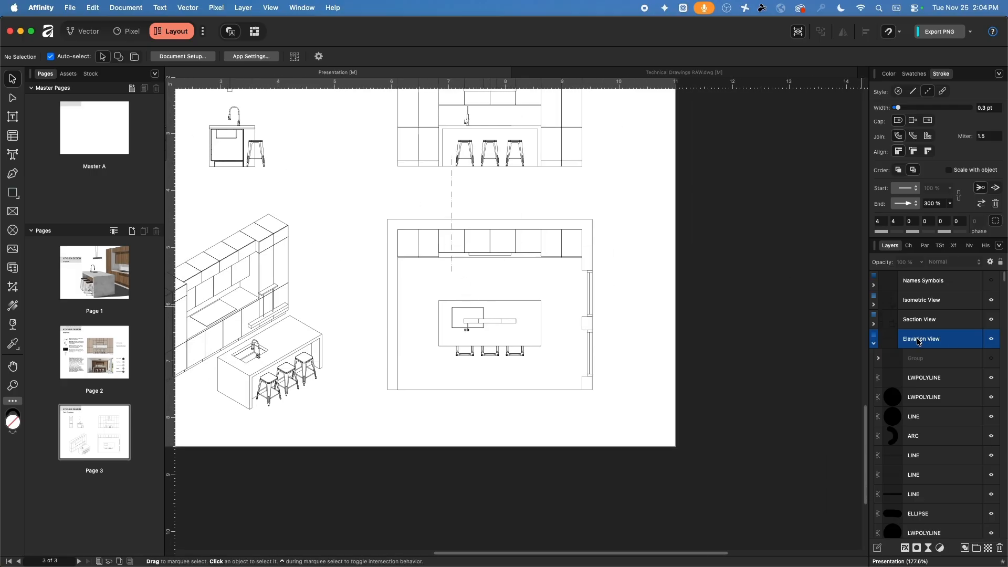
pyautogui.click(874, 343)
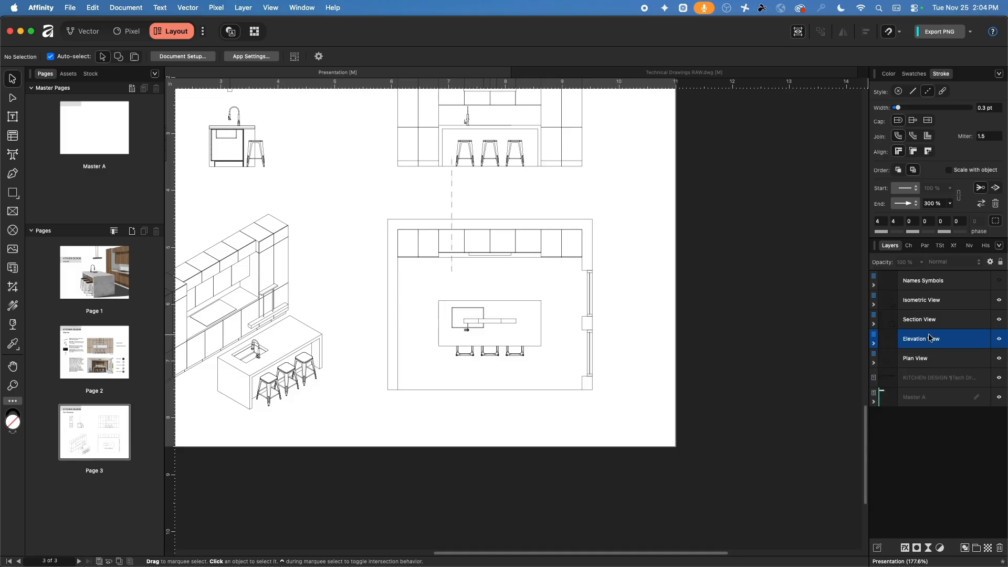
pyautogui.click(1001, 281)
# Add a text frame across the plan drawing's lower edge with "Ele" and "1" on separate lines, and center-align the text
pyautogui.scroll(5, 514, 376)
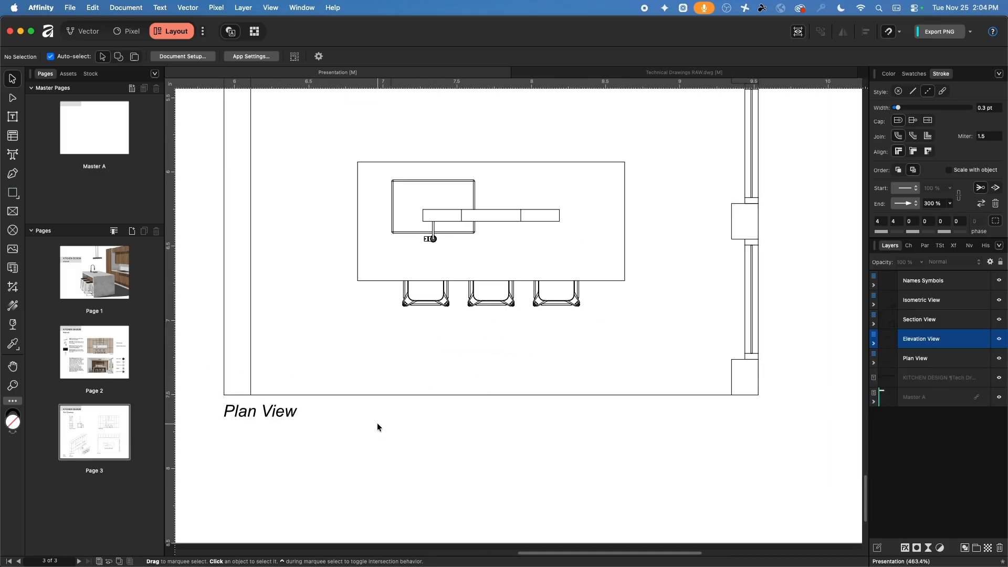
pyautogui.scroll(1, 385, 432)
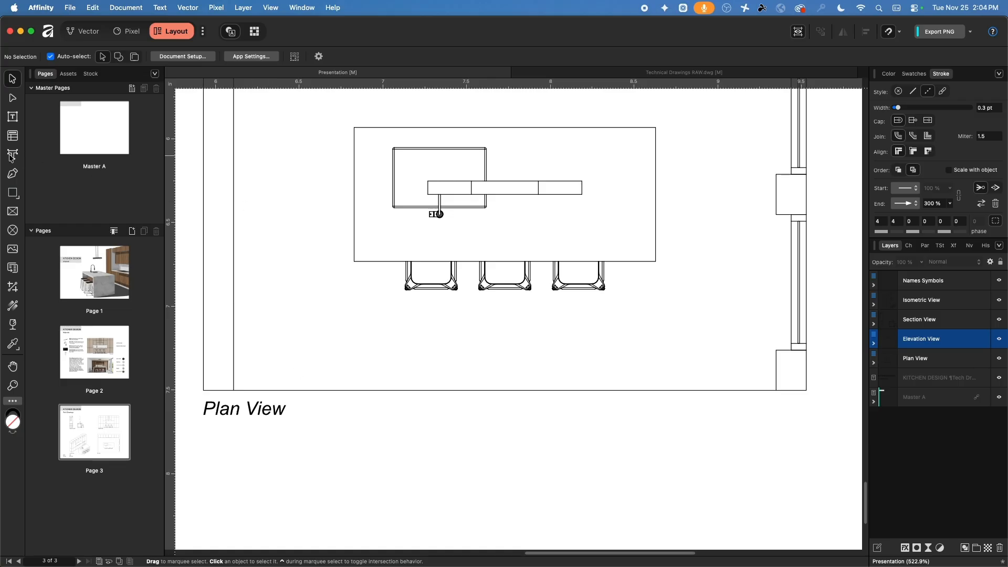
pyautogui.click(13, 116)
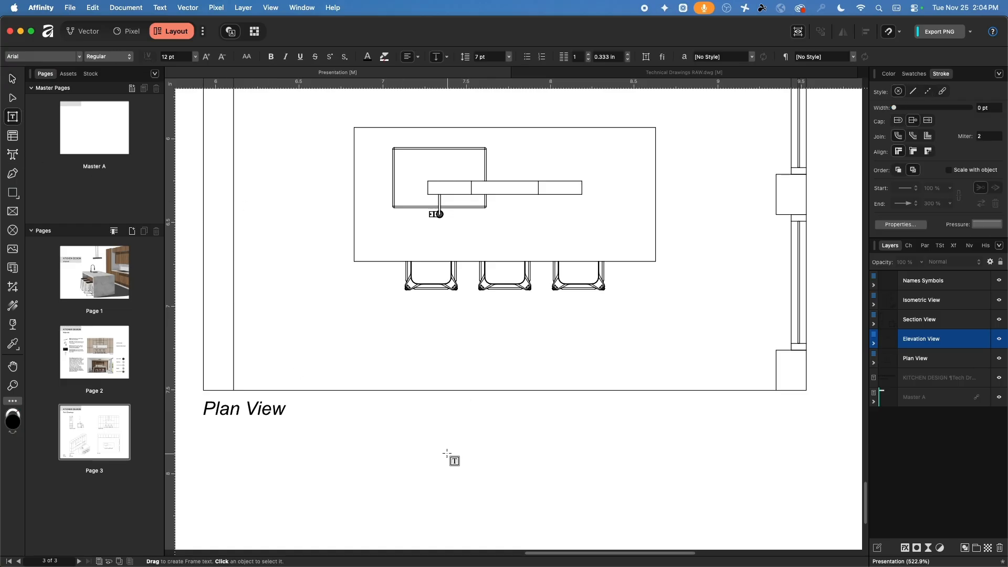
pyautogui.moveTo(436, 362); pyautogui.dragTo(519, 433)
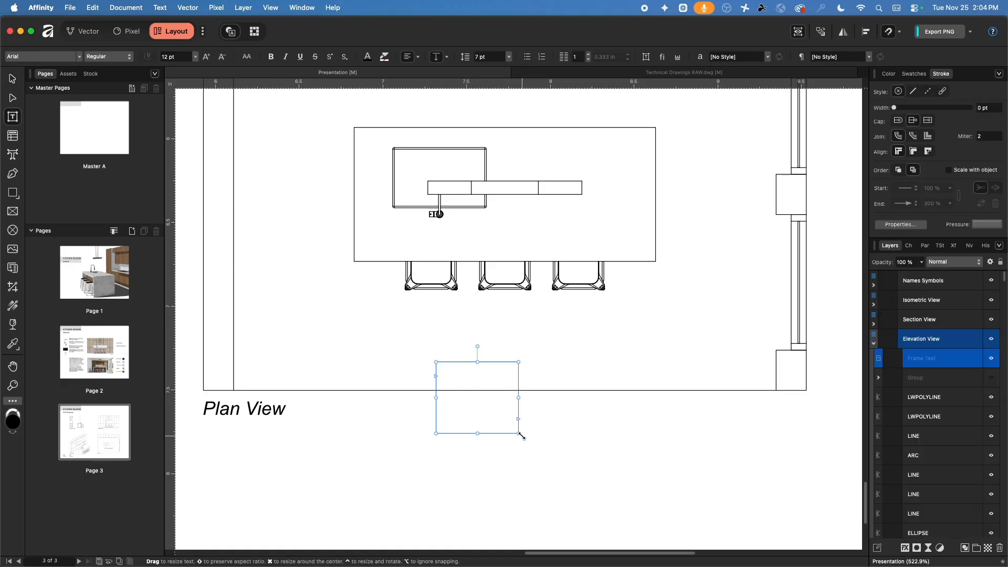
pyautogui.write('Ele ')
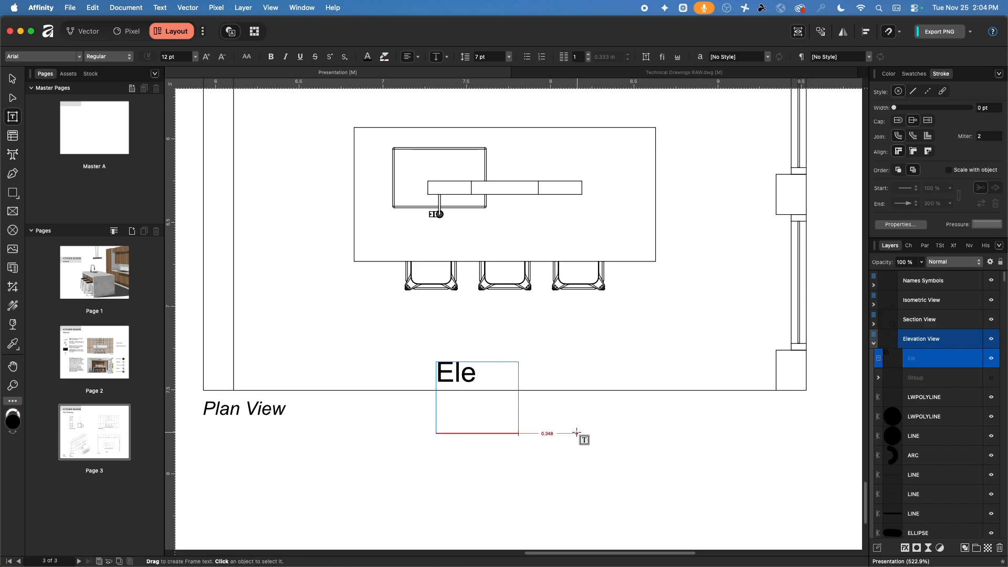
pyautogui.write('1')
pyautogui.press('super+a')
pyautogui.click(411, 57)
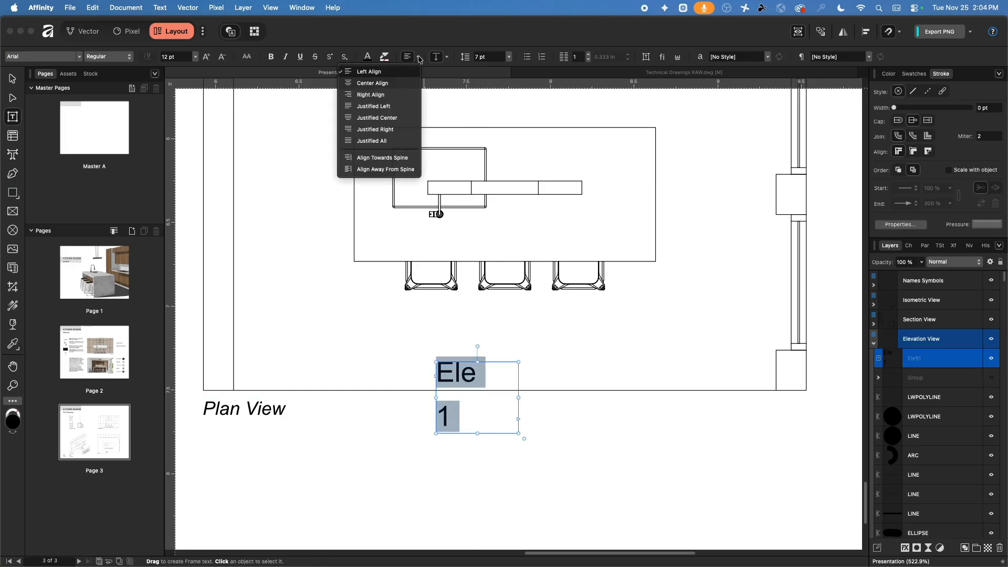
pyautogui.click(388, 84)
pyautogui.click(12, 80)
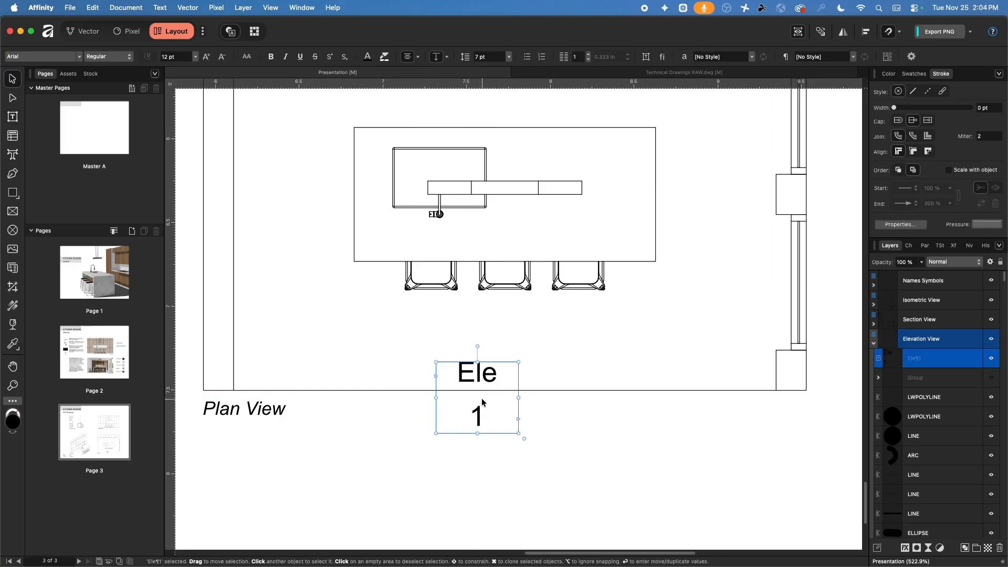
# Set the Ele 1 label's line spacing to 3 pt and its font size to 10 pt
pyautogui.click(509, 57)
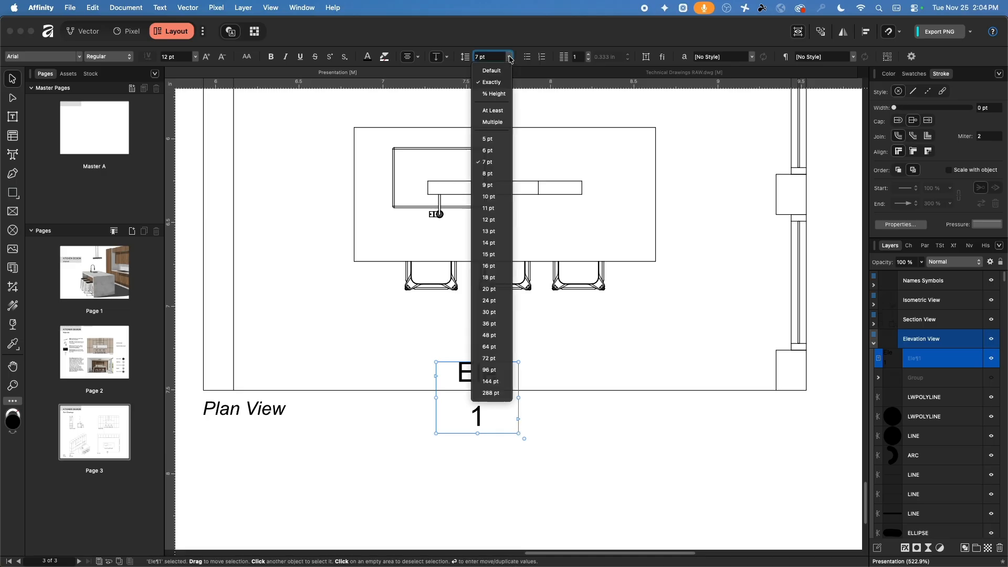
pyautogui.click(488, 139)
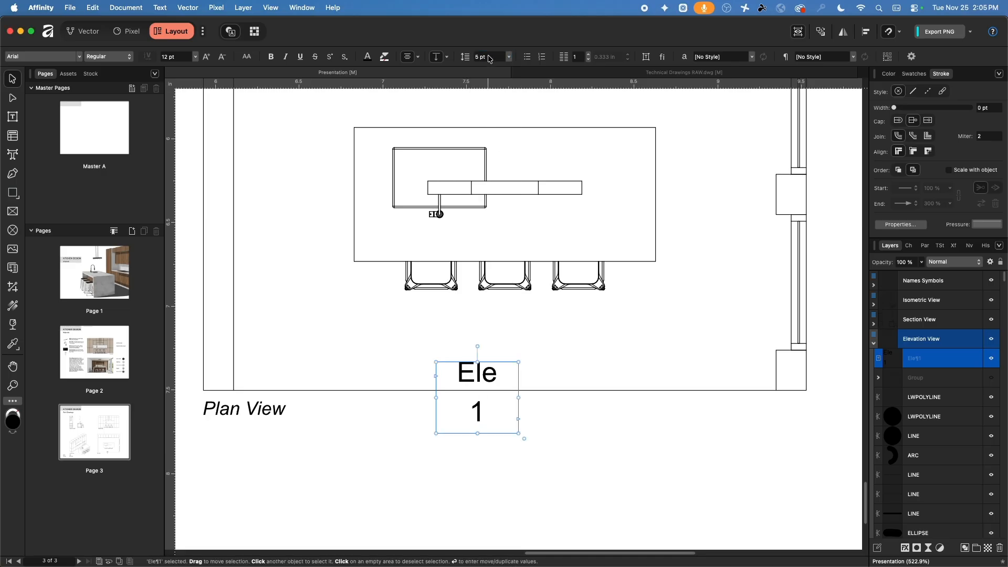
pyautogui.click(472, 54)
pyautogui.press('Return')
pyautogui.click(195, 57)
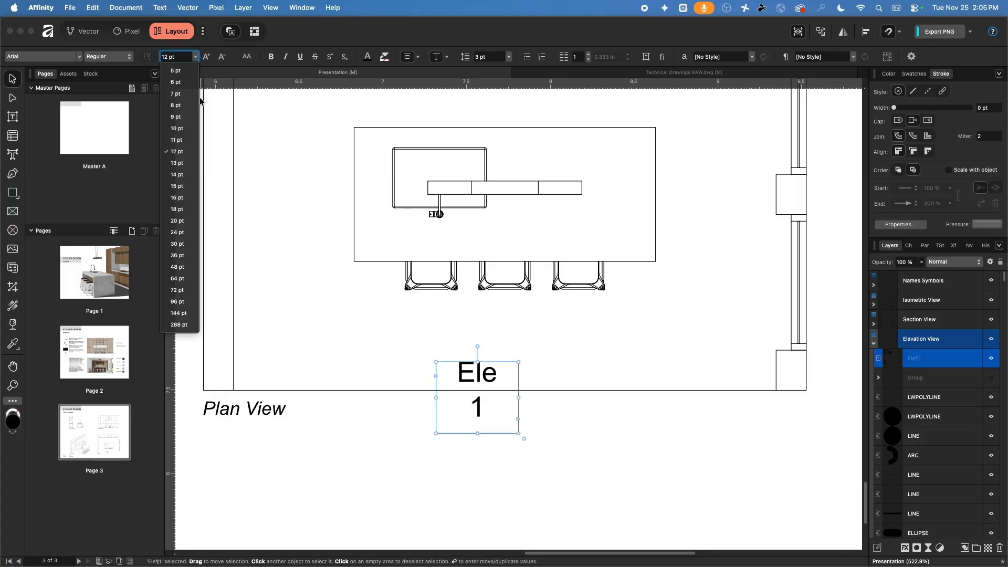
pyautogui.click(185, 130)
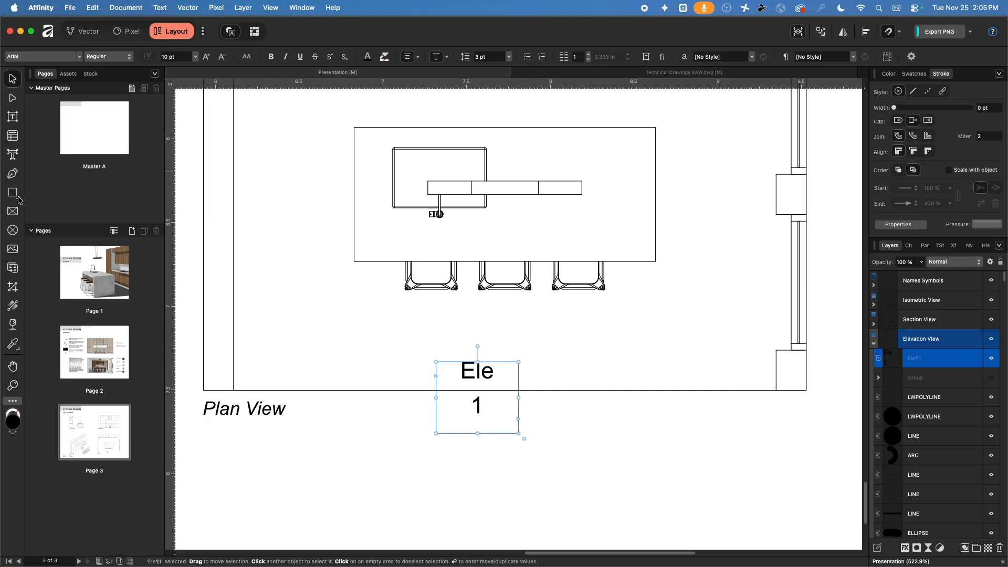
# Try to draw an ellipse beside the Ele 1 label, undo it and delete the label's text frame
pyautogui.moveTo(19, 197); pyautogui.dragTo(58, 205)
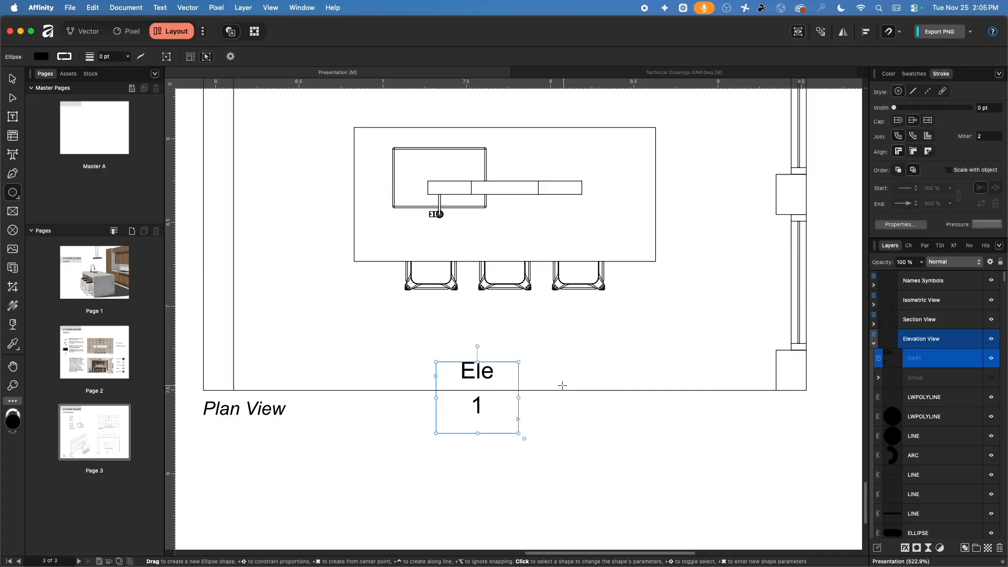
pyautogui.moveTo(562, 390); pyautogui.dragTo(538, 386)
pyautogui.press('super+z')
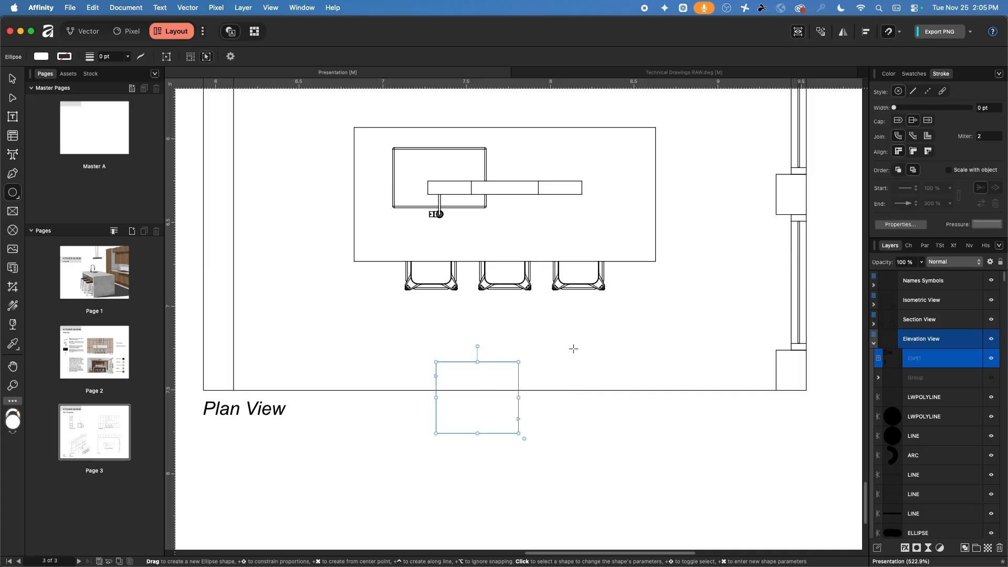
pyautogui.click(629, 442)
pyautogui.click(500, 427)
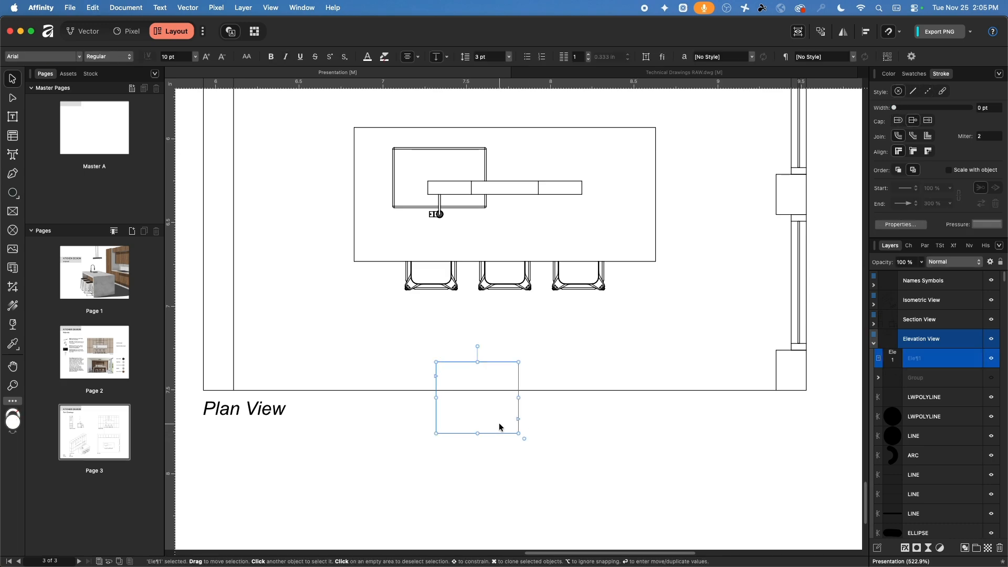
pyautogui.press('Delete')
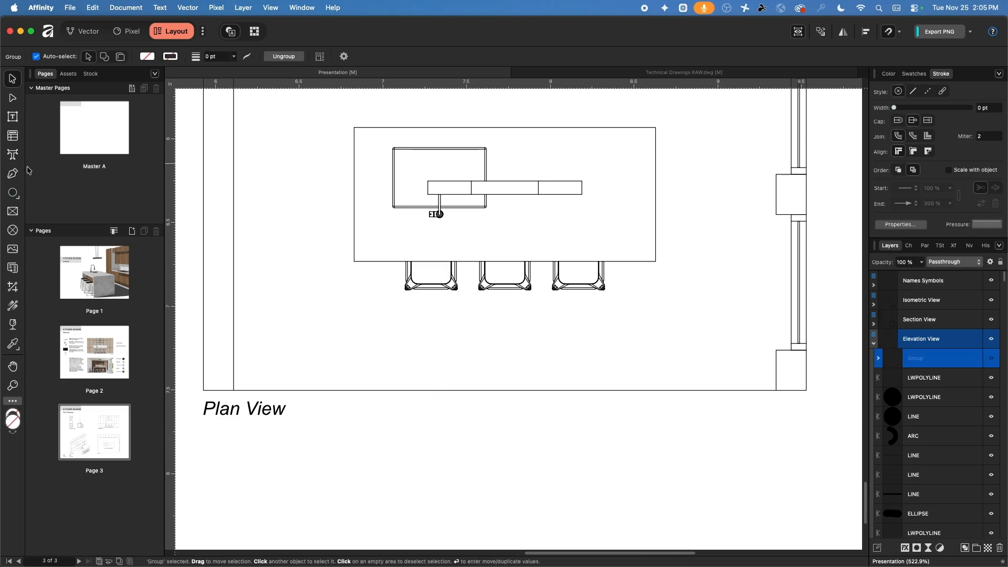
# Create a new text frame across the plan drawing's lower edge containing "Ele" and select all its text
pyautogui.click(13, 116)
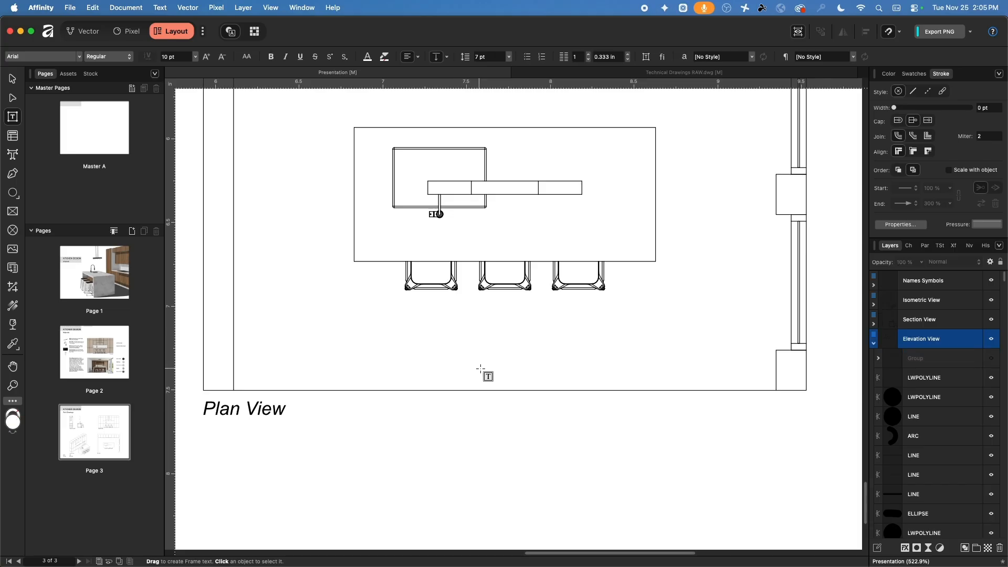
pyautogui.moveTo(439, 350); pyautogui.dragTo(441, 352)
pyautogui.write('Ele')
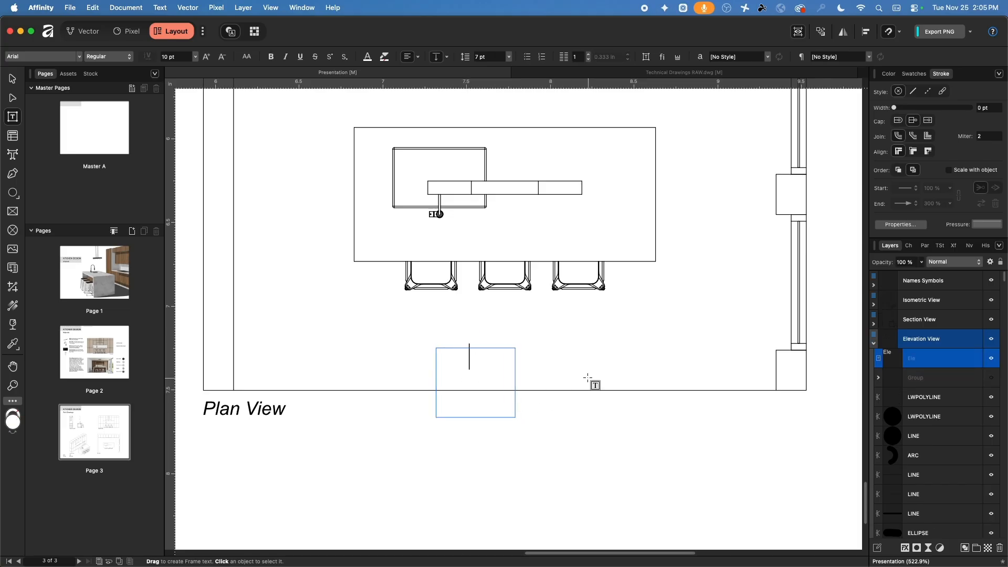
pyautogui.press('super+a')
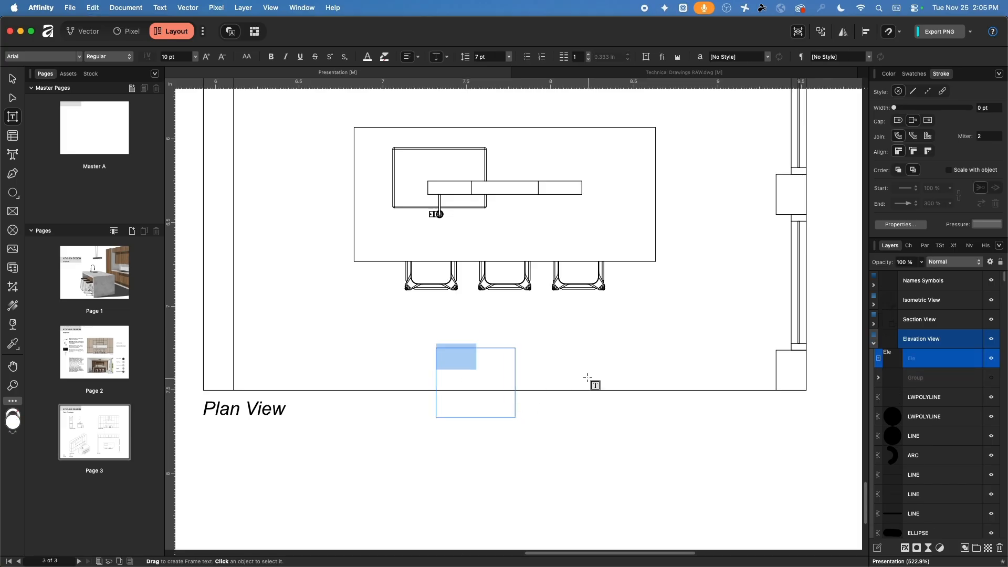
# Give the selected Ele text a solid black fill with no outline
pyautogui.click(914, 92)
pyautogui.click(899, 91)
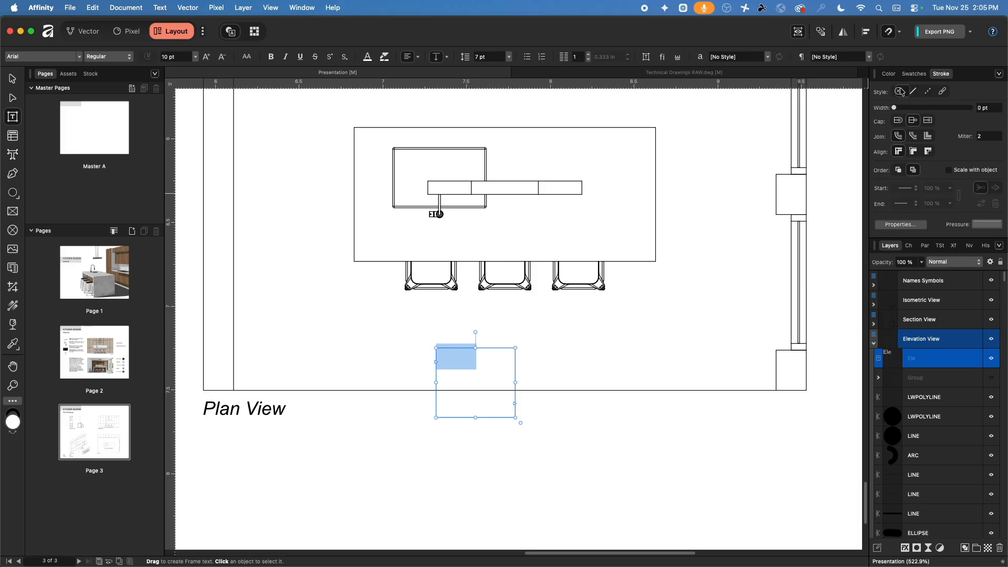
pyautogui.click(912, 92)
pyautogui.click(890, 74)
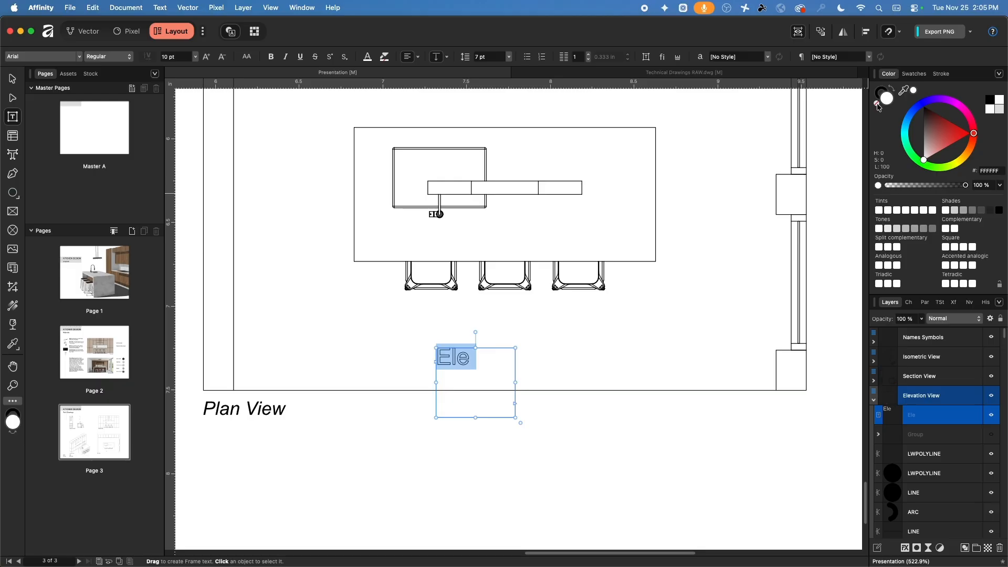
pyautogui.click(882, 91)
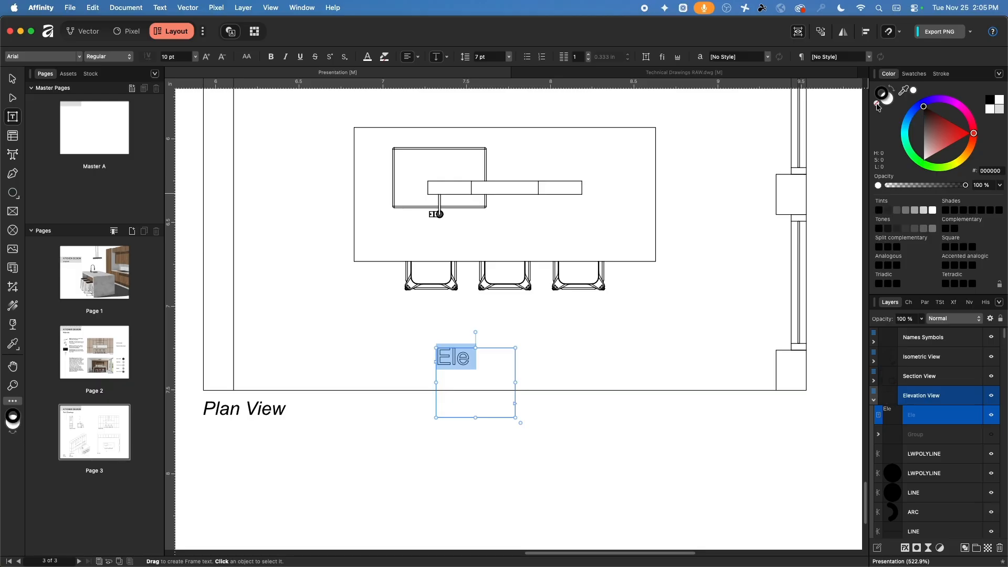
pyautogui.click(878, 104)
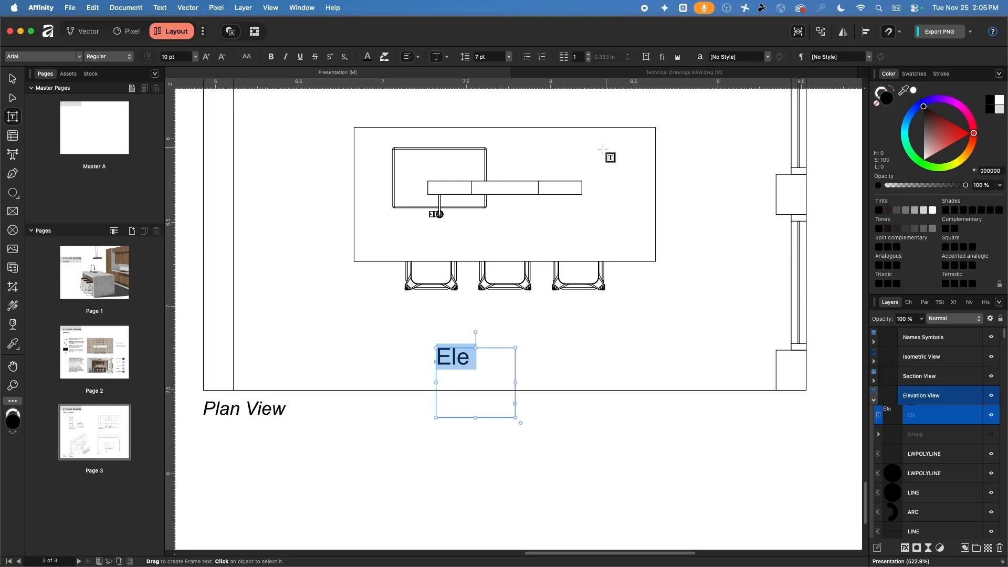
# Add "1" on a new line below Ele and center-align both lines
pyautogui.click(494, 369)
pyautogui.press('Return')
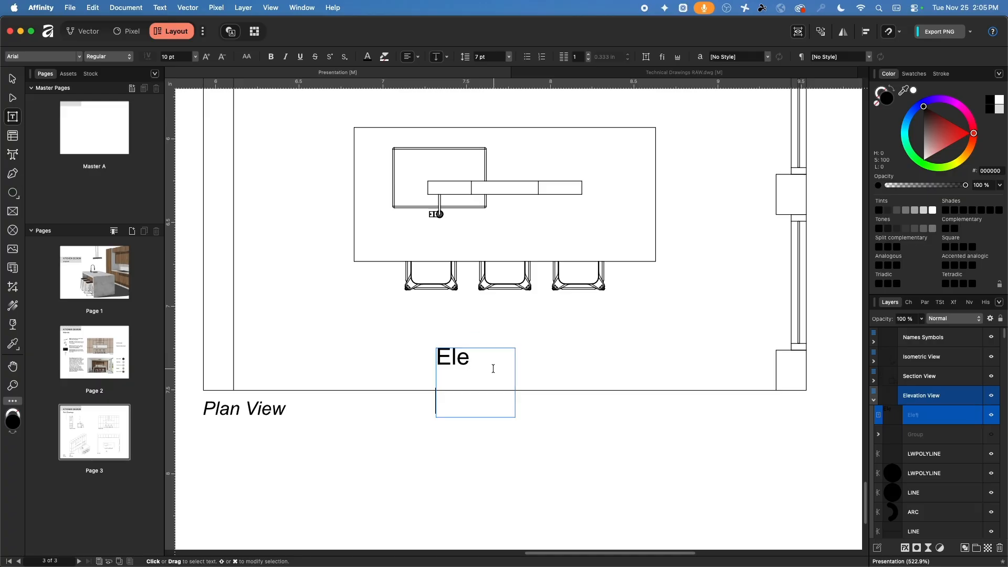
pyautogui.press('Escape')
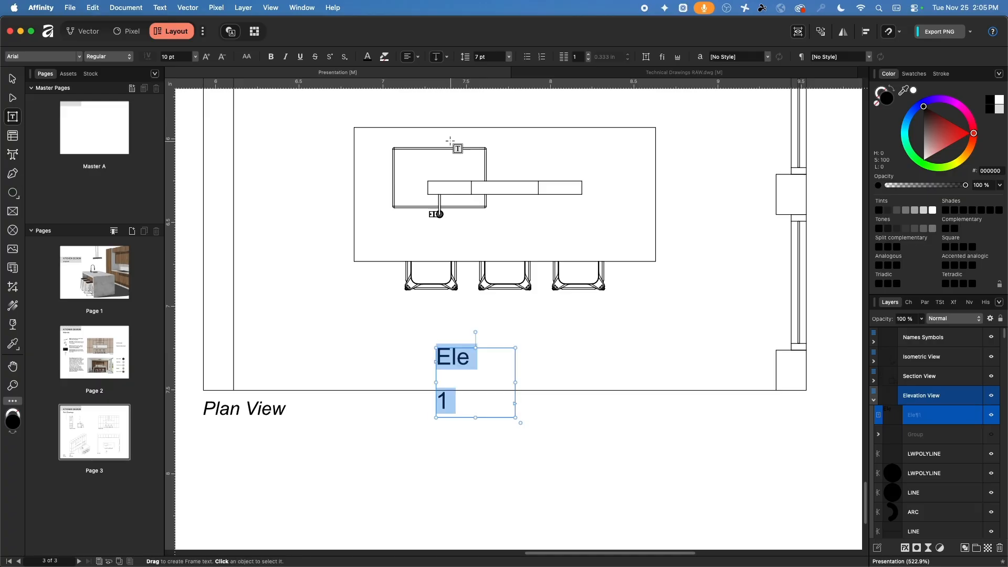
pyautogui.click(419, 56)
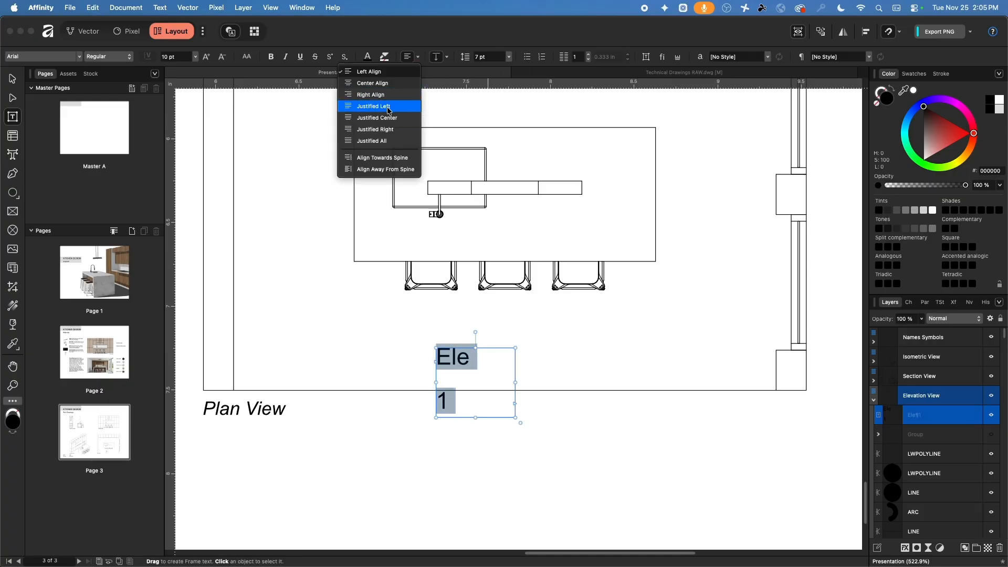
pyautogui.click(373, 83)
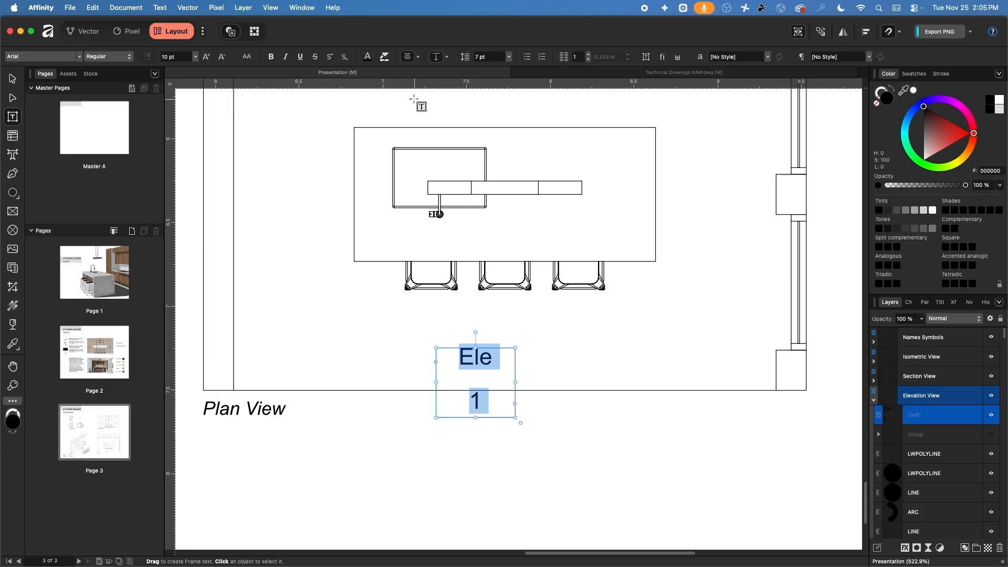
# Set the line spacing of the Ele 1 label to 2 pt
pyautogui.click(509, 57)
pyautogui.click(499, 57)
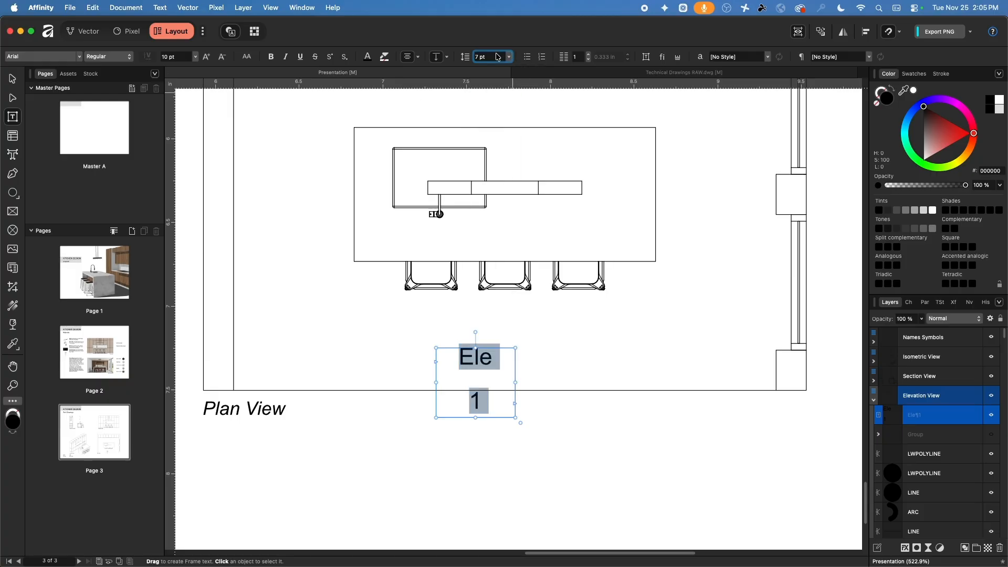
pyautogui.click(497, 57)
pyautogui.press('Return')
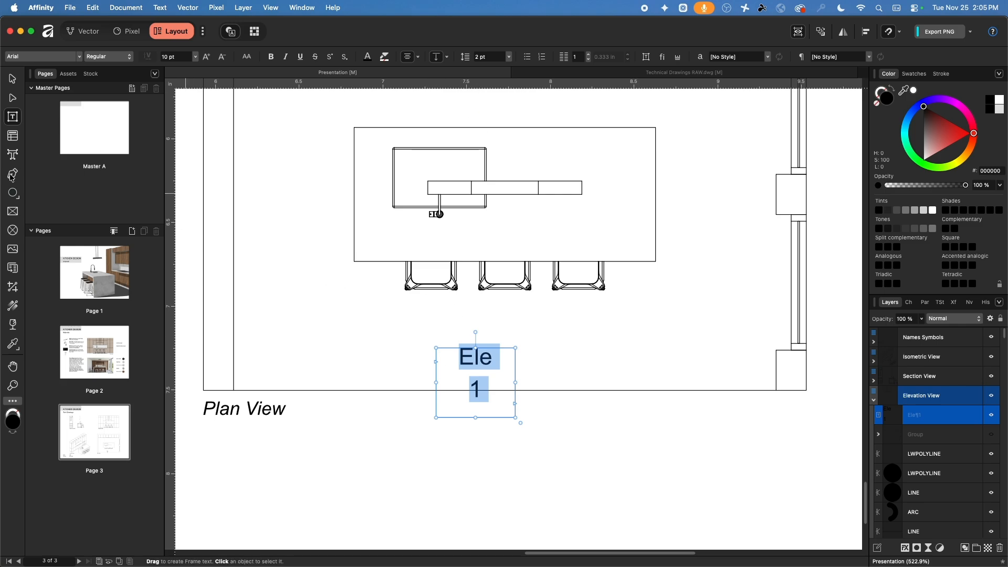
# Draw a circle beside the Ele 1 label with a solid 0.5 pt outline and no end arrowhead
pyautogui.click(15, 194)
pyautogui.moveTo(572, 348); pyautogui.dragTo(639, 413)
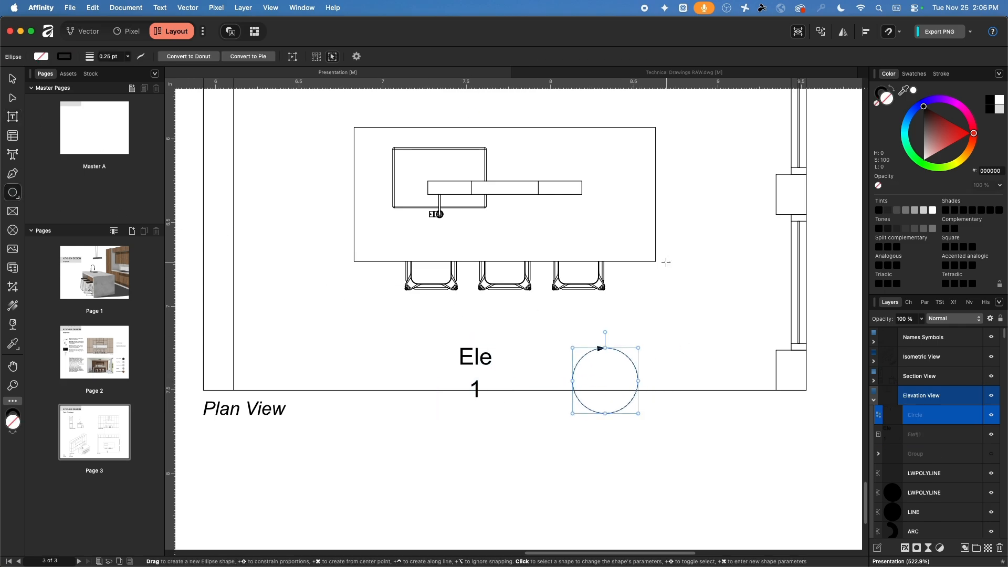
pyautogui.click(143, 58)
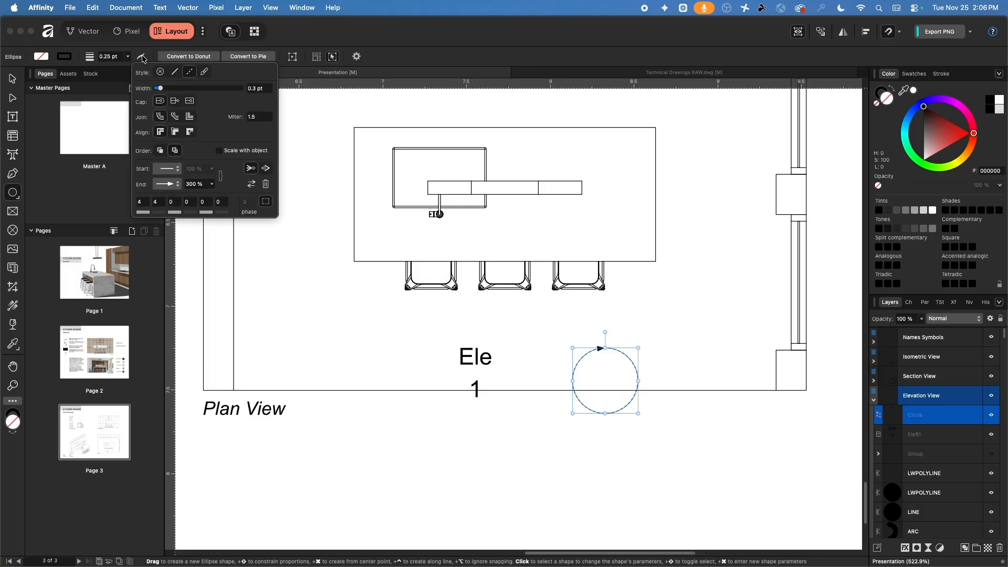
pyautogui.click(175, 73)
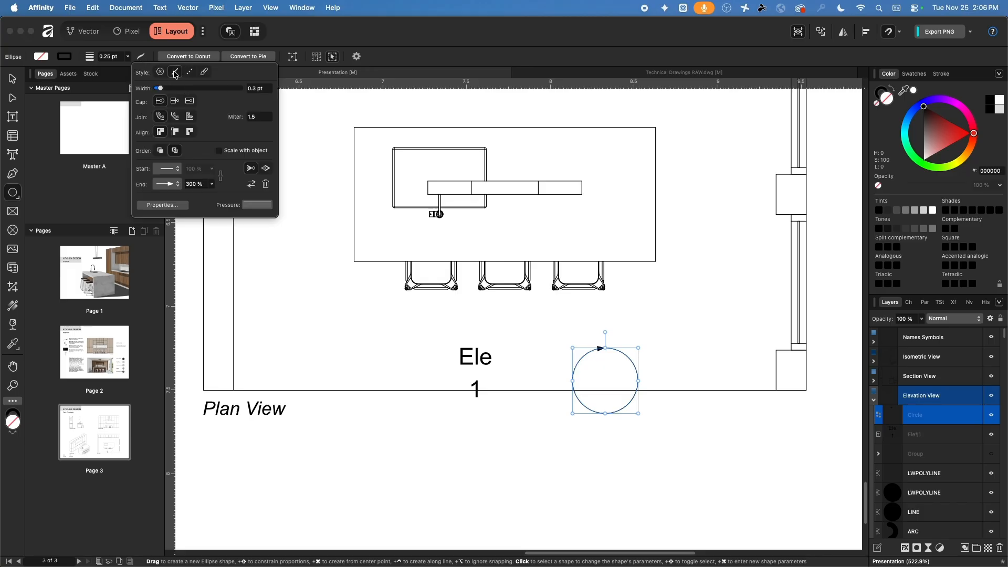
pyautogui.click(171, 185)
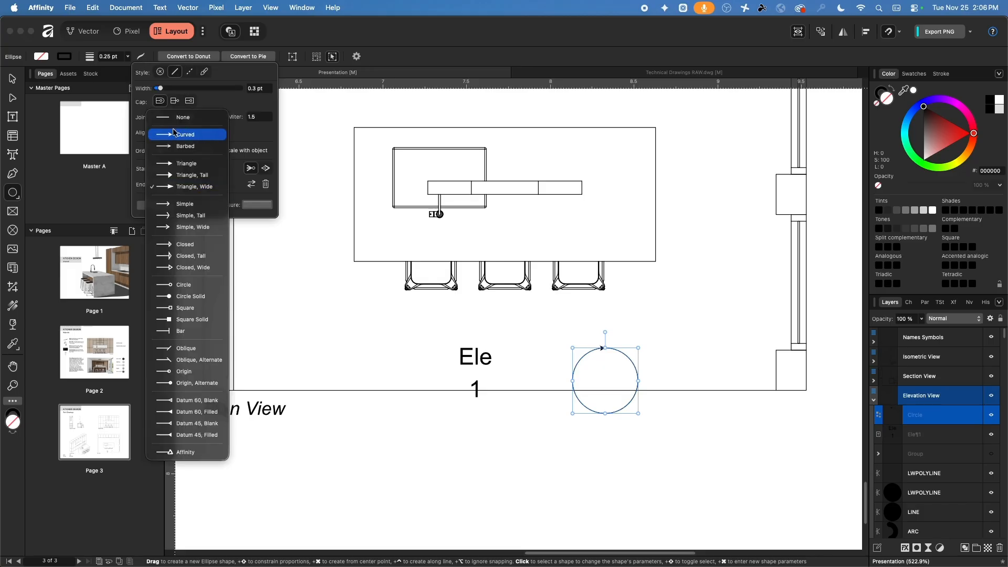
pyautogui.click(179, 114)
pyautogui.click(260, 88)
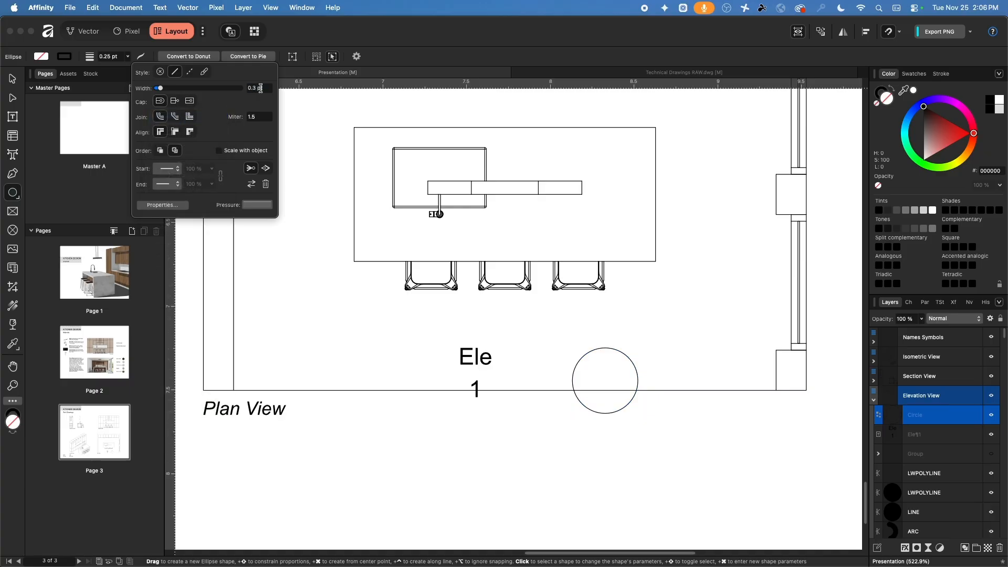
pyautogui.write('0.5')
pyautogui.press('Return')
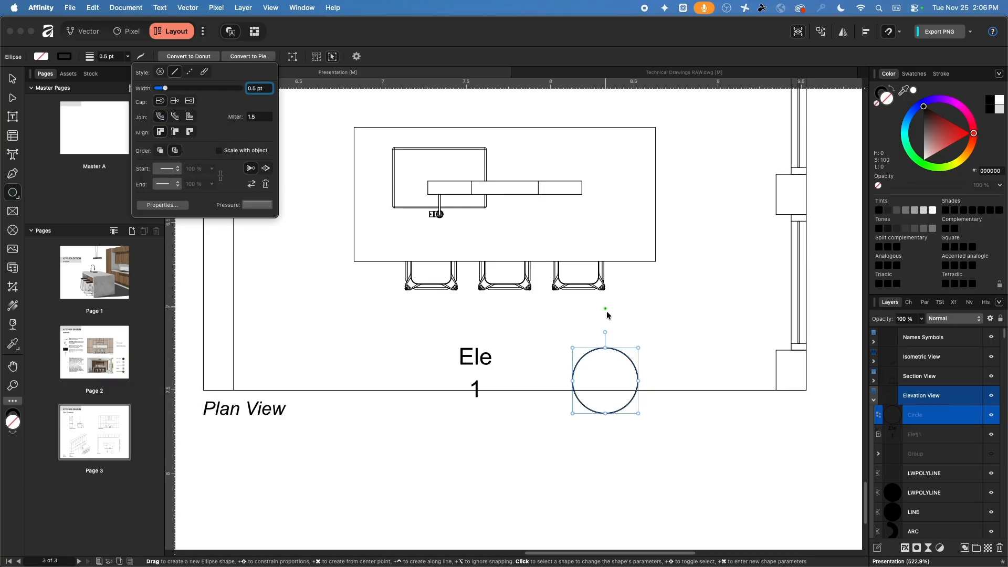
# Undo the stray ellipse and move the circle so it is centered around the Ele 1 label
pyautogui.moveTo(633, 360)
pyautogui.mouseDown()
pyautogui.moveTo(495, 350)
pyautogui.moveTo(529, 367)
pyautogui.mouseUp()
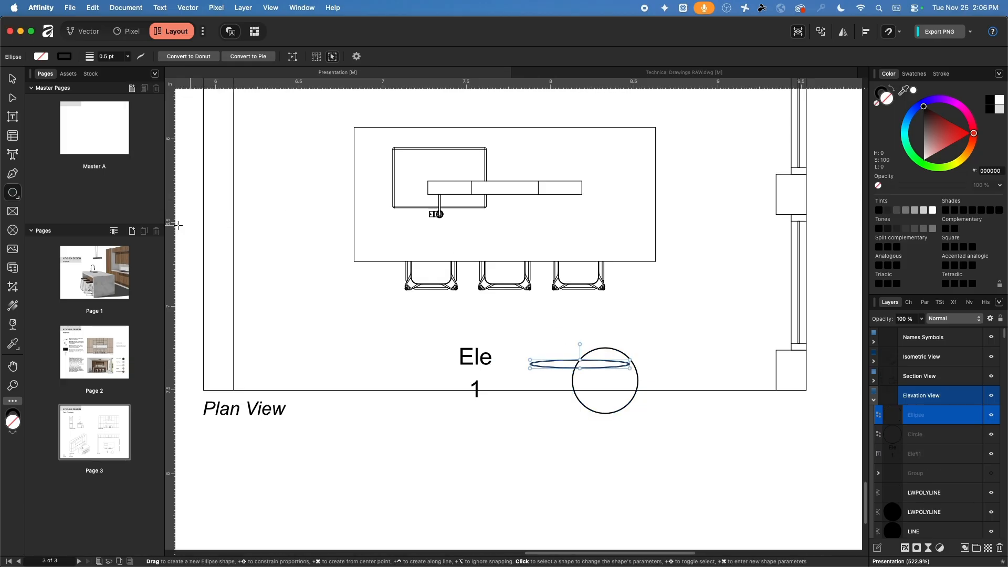
pyautogui.click(14, 82)
pyautogui.press('super+z')
pyautogui.moveTo(627, 359); pyautogui.dragTo(498, 349)
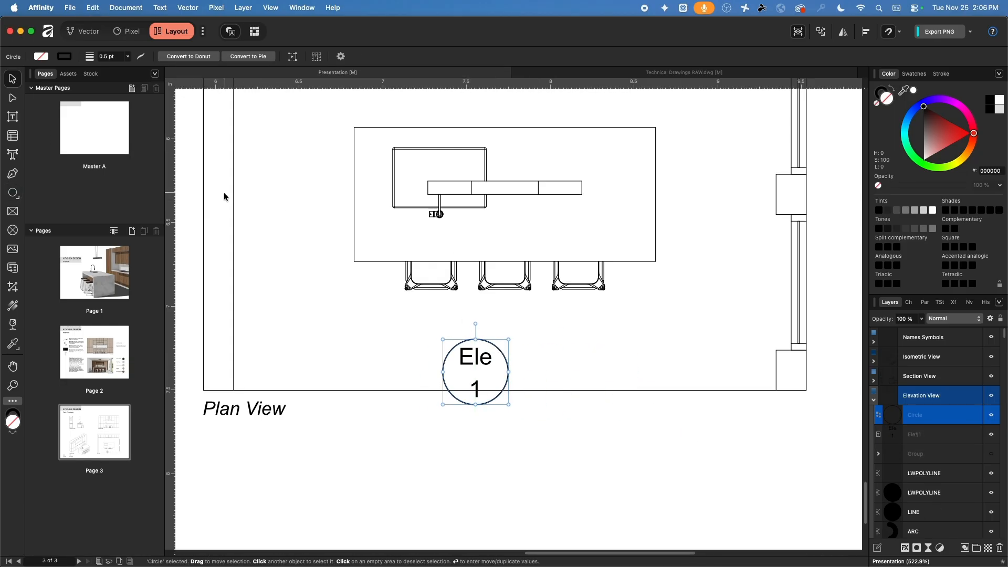
# Draw a straight horizontal line across the circle's diameter, between Ele and 1, with the Pen tool
pyautogui.click(11, 175)
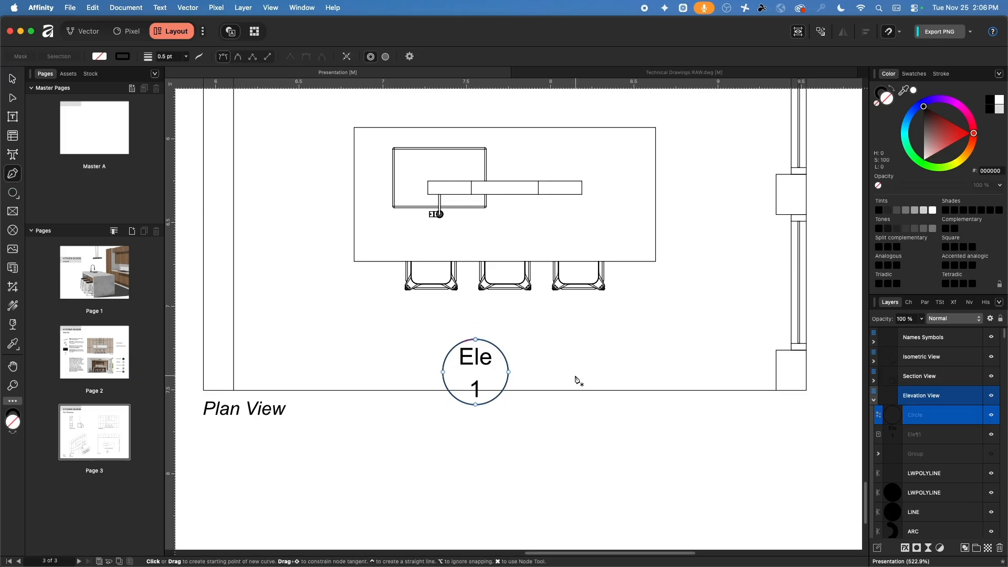
pyautogui.click(443, 372)
pyautogui.click(510, 373)
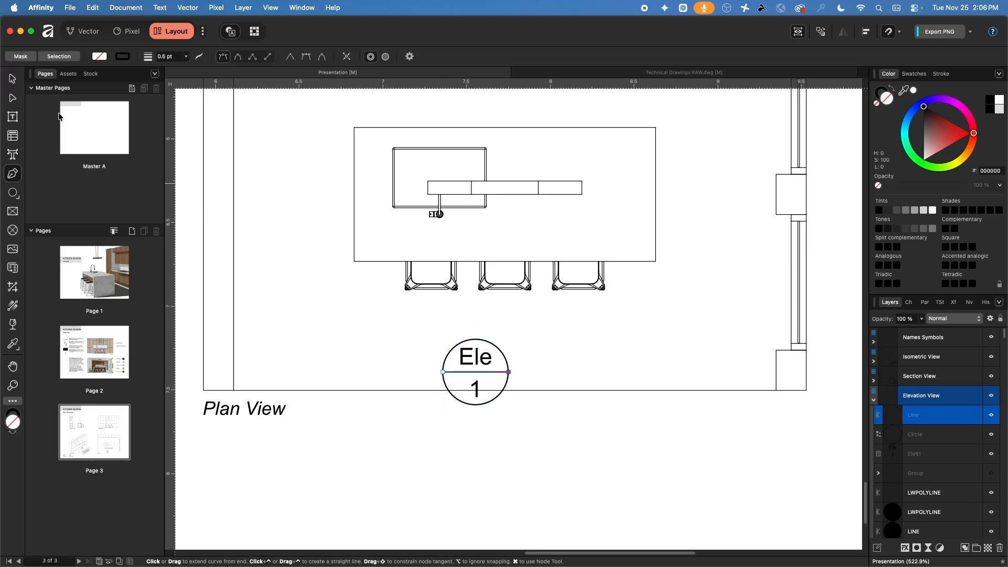
pyautogui.click(9, 79)
pyautogui.click(613, 425)
pyautogui.moveTo(560, 344); pyautogui.dragTo(599, 404, button='middle')
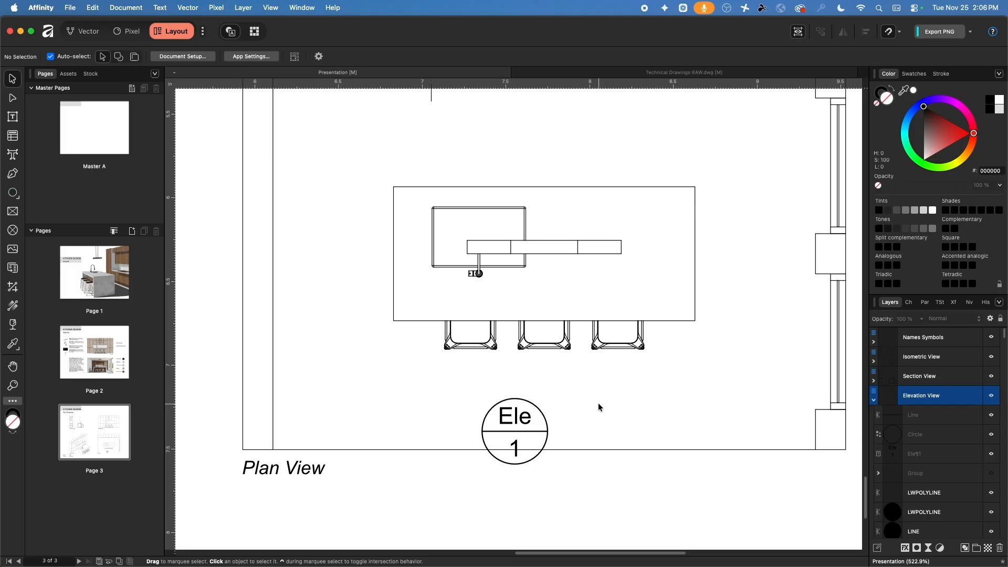
# Draw an upward-pointing triangle over the circle's upper half, with its base on the dividing line
pyautogui.click(18, 199)
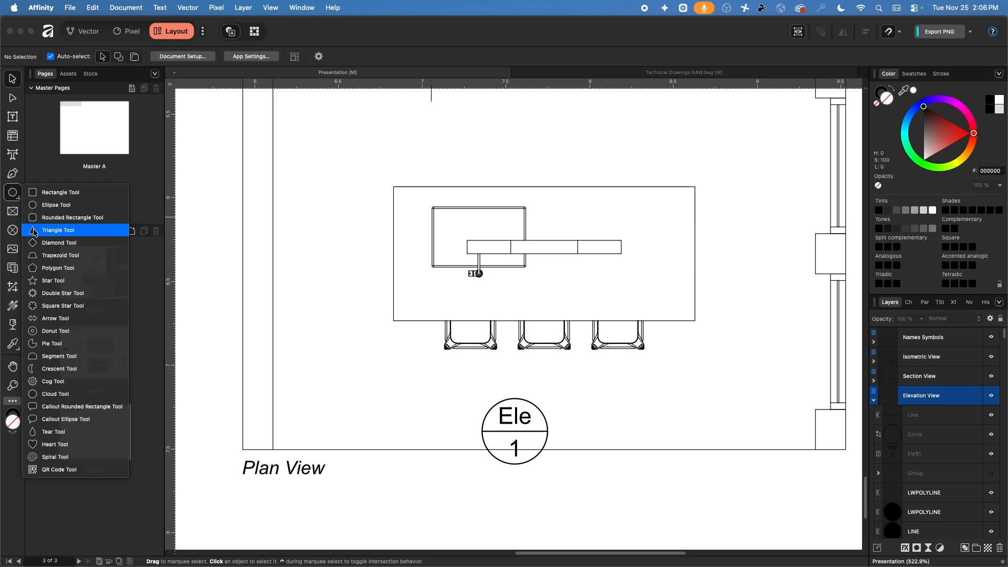
pyautogui.click(58, 230)
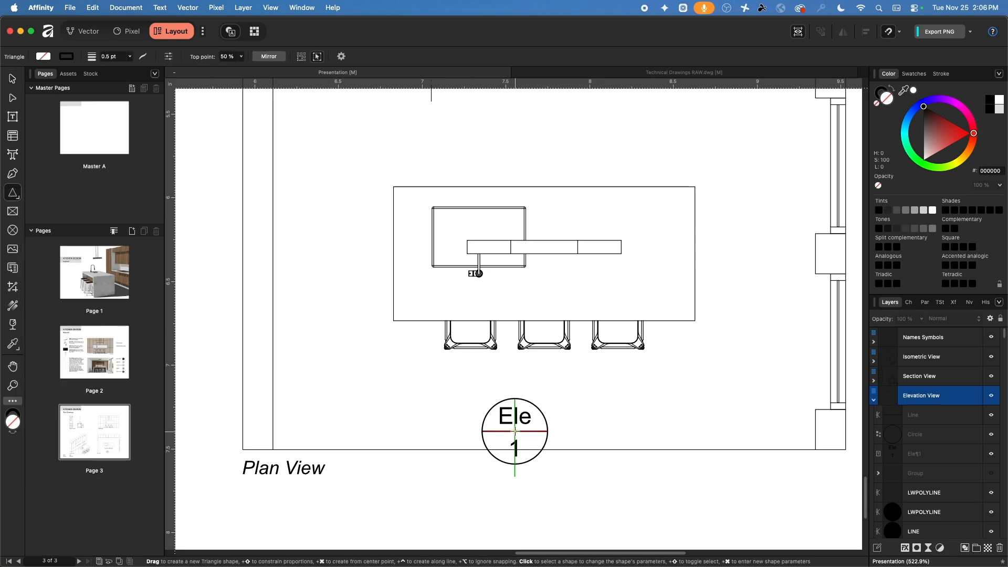
pyautogui.moveTo(515, 430); pyautogui.dragTo(563, 399)
pyautogui.press('super+z')
pyautogui.moveTo(584, 435); pyautogui.dragTo(534, 407)
pyautogui.click(11, 79)
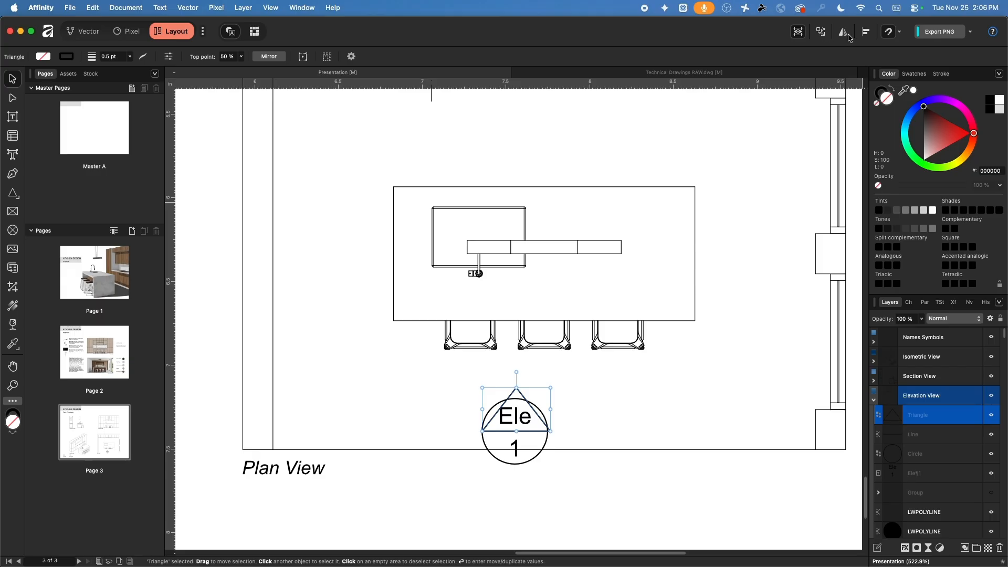
# Select the triangle, circle and Ele 1 text together and align them horizontally to their centers
pyautogui.click(866, 32)
pyautogui.click(594, 412)
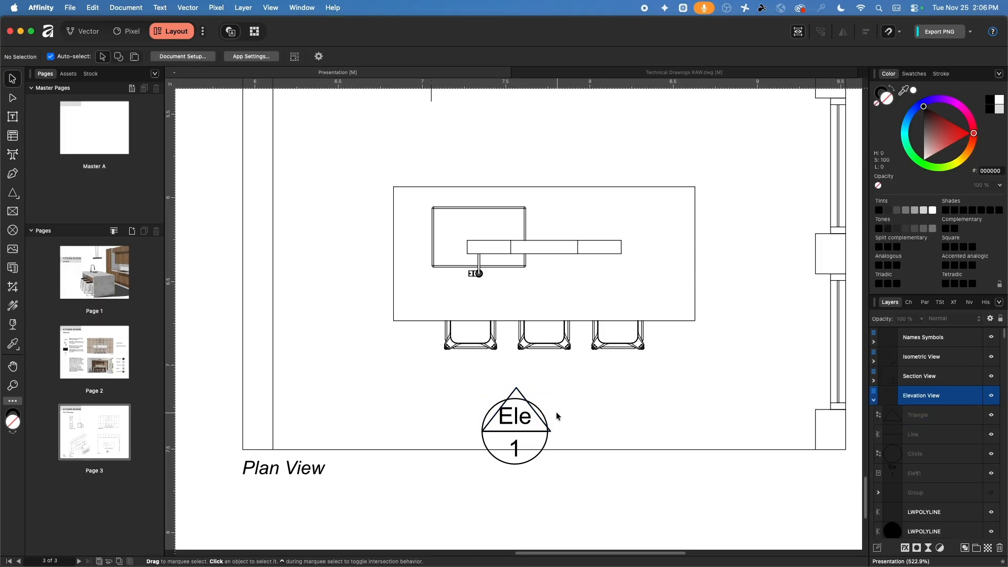
pyautogui.moveTo(434, 386); pyautogui.dragTo(556, 463)
pyautogui.press('super+z')
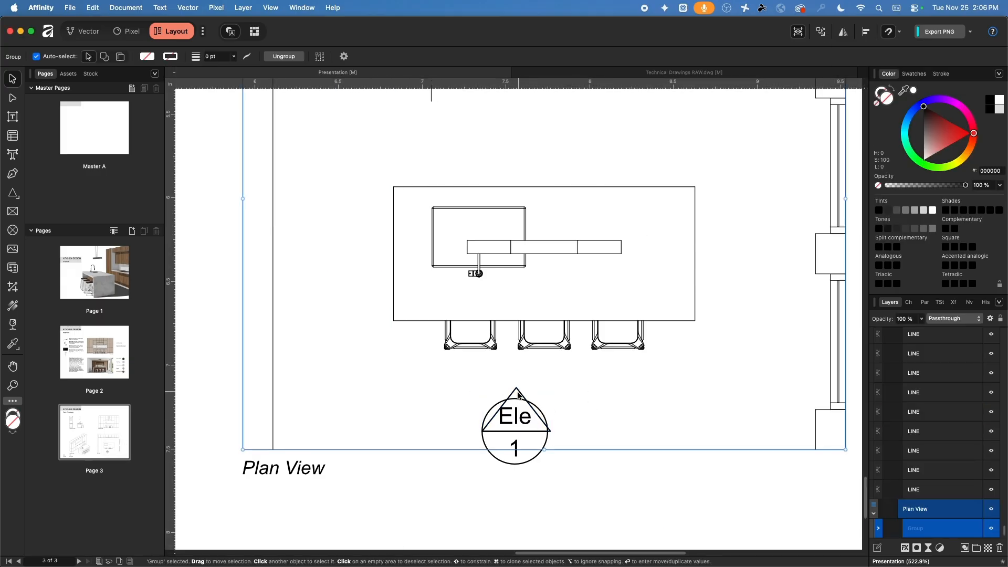
pyautogui.click(517, 392)
pyautogui.keyDown('shift'); pyautogui.click(506, 414); pyautogui.keyUp('shift')
pyautogui.keyDown('shift'); pyautogui.click(498, 403); pyautogui.keyUp('shift')
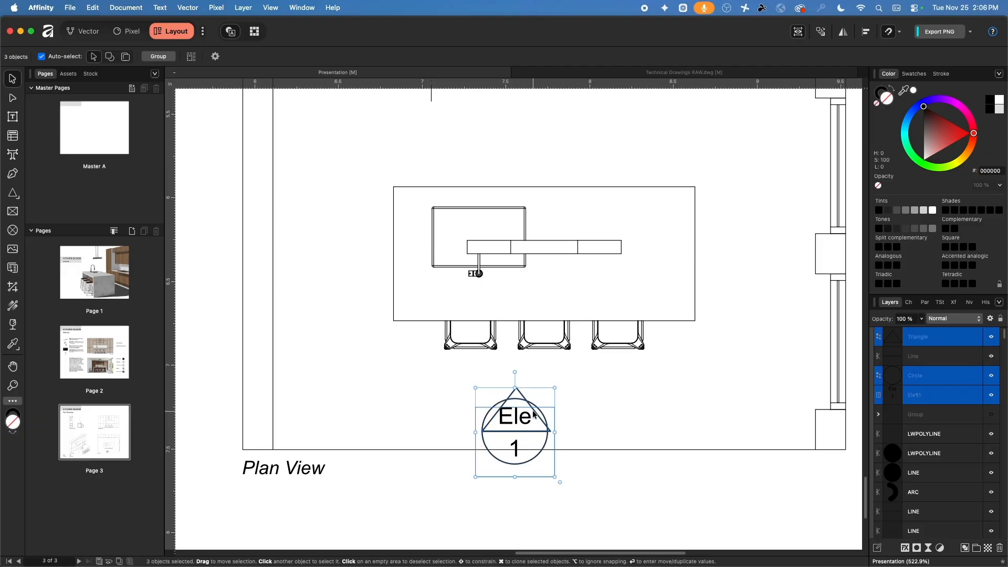
pyautogui.click(867, 33)
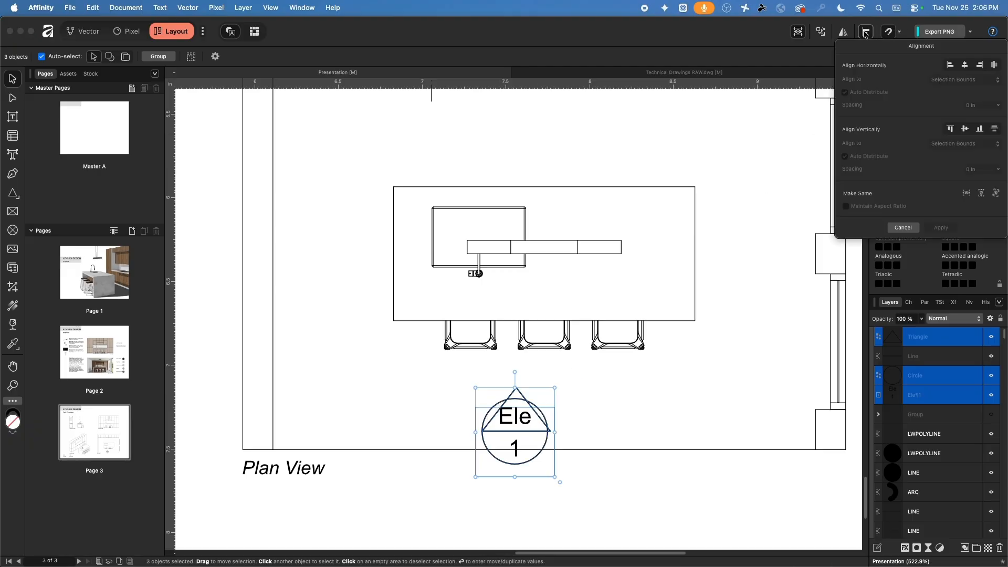
pyautogui.click(966, 65)
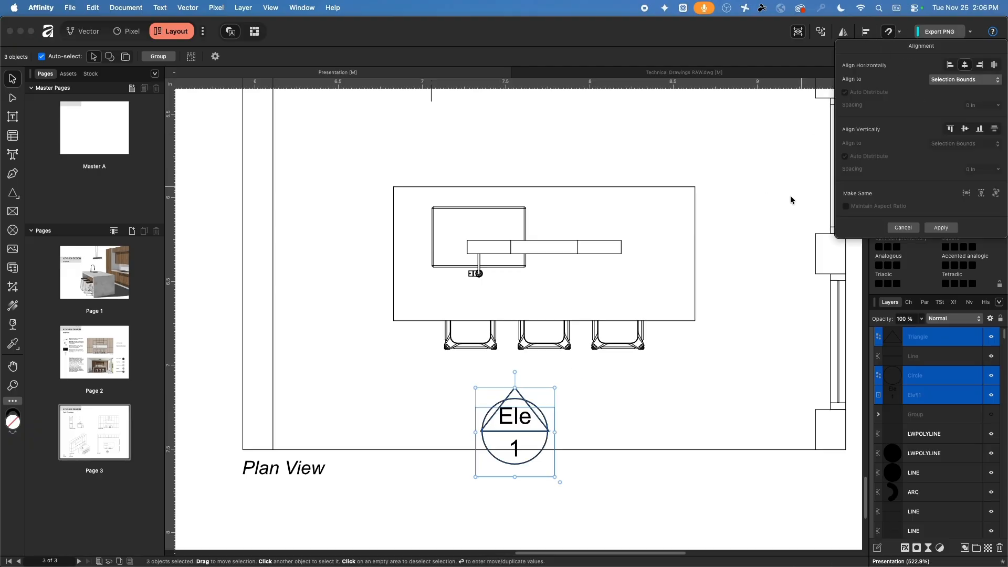
pyautogui.click(633, 495)
# Stretch the triangle taller and widen it evenly so it extends beyond both sides of the circle
pyautogui.click(517, 394)
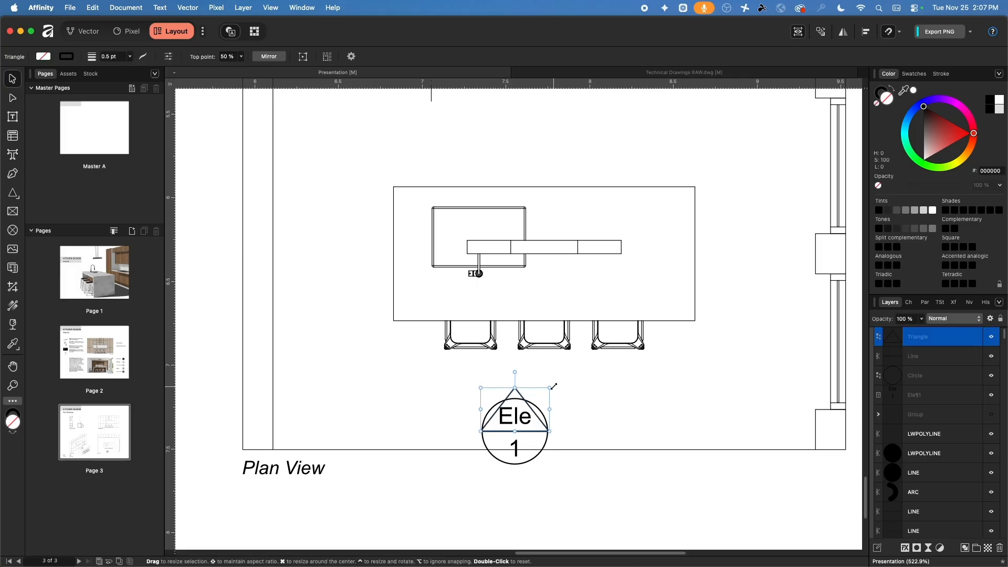
pyautogui.moveTo(514, 387); pyautogui.dragTo(514, 374)
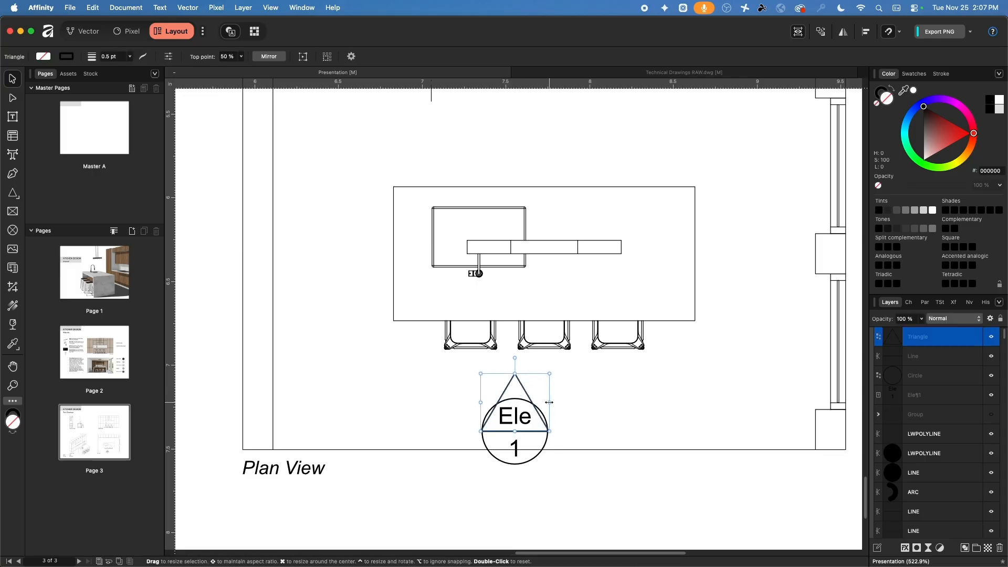
pyautogui.moveTo(550, 402); pyautogui.dragTo(570, 403)
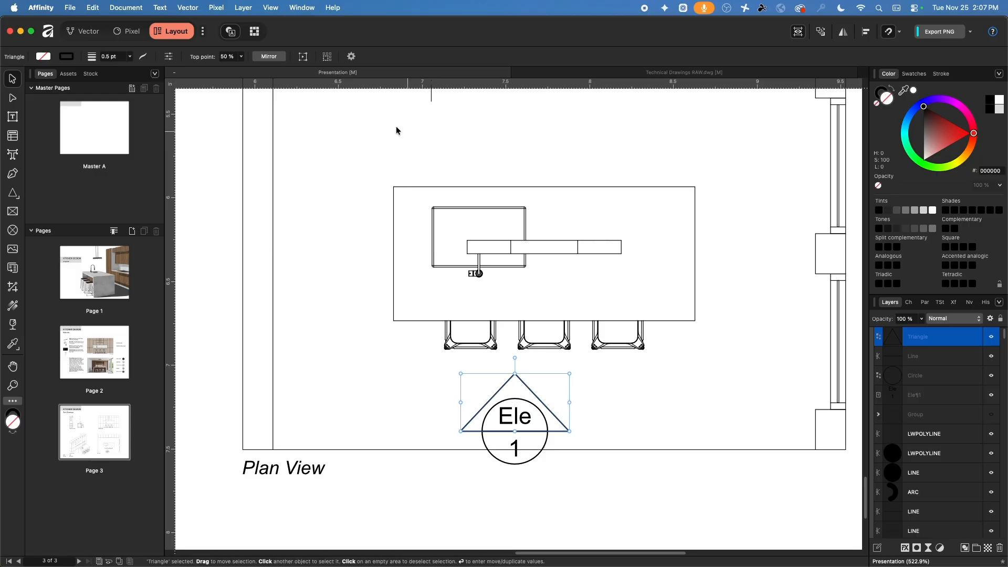
# Fill the triangle with black (000000) and the circle with white (FFFFFF)
pyautogui.click(44, 57)
pyautogui.moveTo(108, 129); pyautogui.dragTo(109, 107)
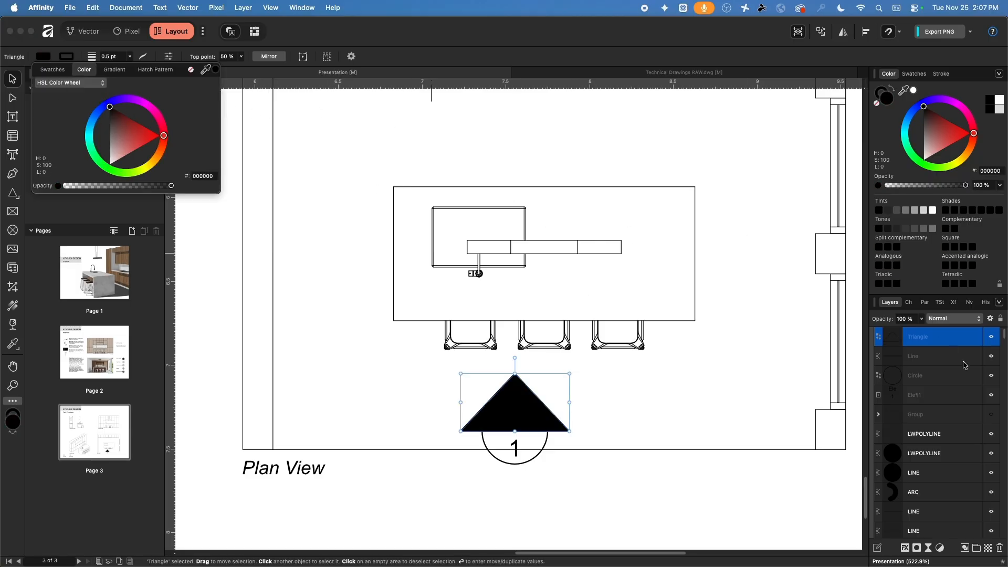
pyautogui.click(487, 445)
pyautogui.click(42, 56)
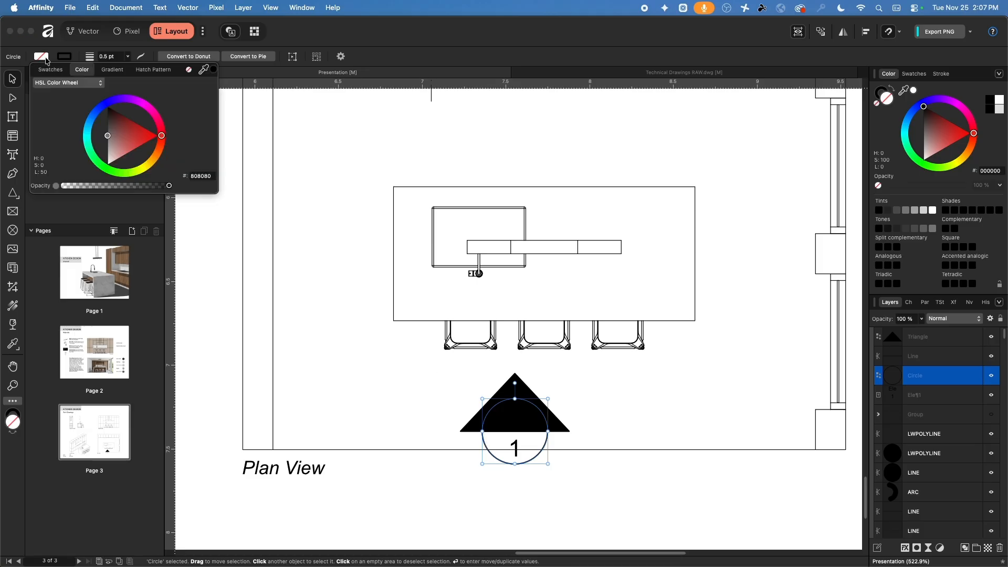
pyautogui.click(109, 164)
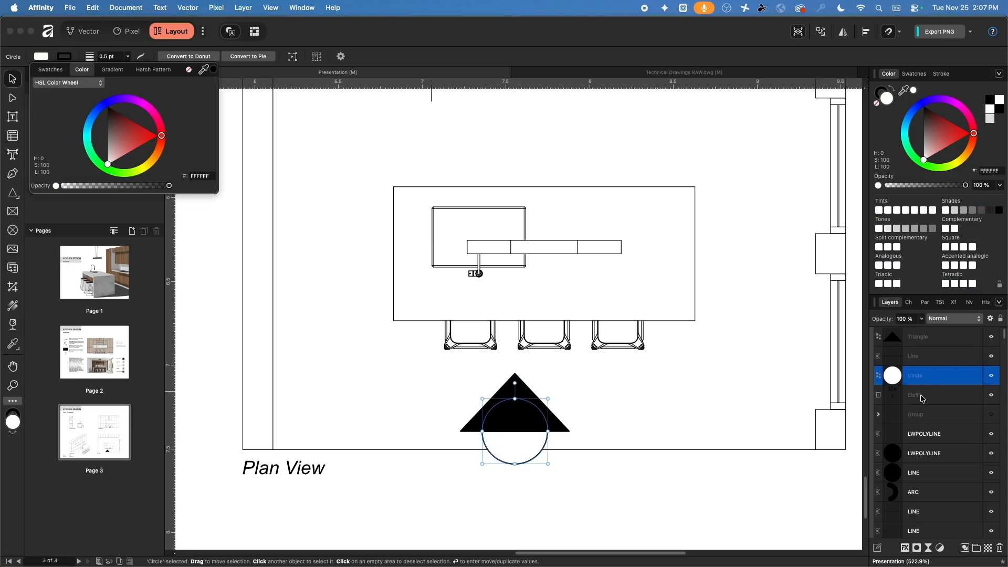
# Reorder the symbol's layers so the Ele 1 text is frontmost, followed by the line, circle and triangle
pyautogui.click(918, 362)
pyautogui.moveTo(918, 374); pyautogui.dragTo(928, 330)
pyautogui.moveTo(925, 376); pyautogui.dragTo(931, 336)
pyautogui.moveTo(927, 403); pyautogui.dragTo(935, 350)
pyautogui.click(592, 497)
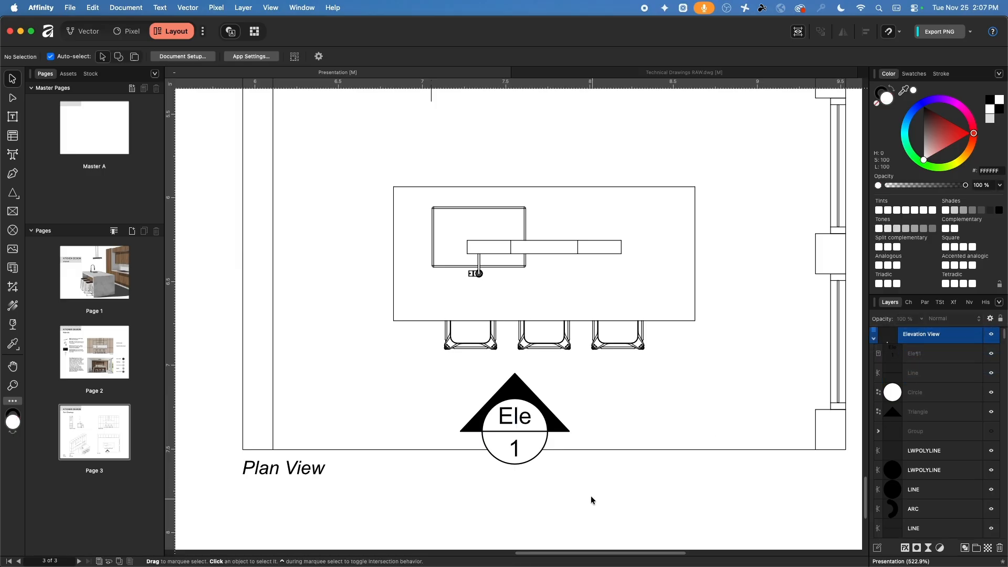
pyautogui.click(521, 400)
pyautogui.keyDown('shift'); pyautogui.click(514, 415); pyautogui.keyUp('shift')
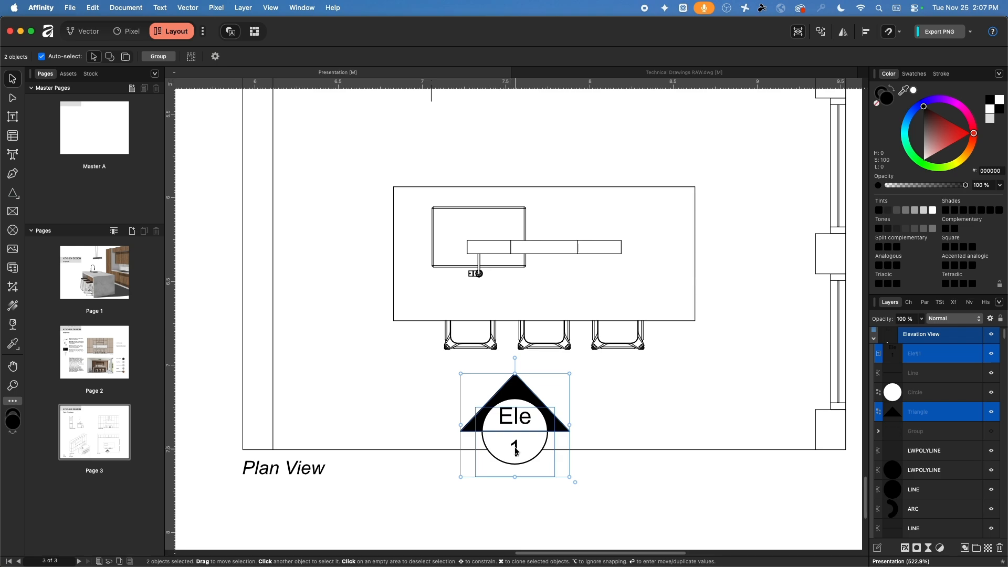
pyautogui.moveTo(518, 393); pyautogui.dragTo(583, 430)
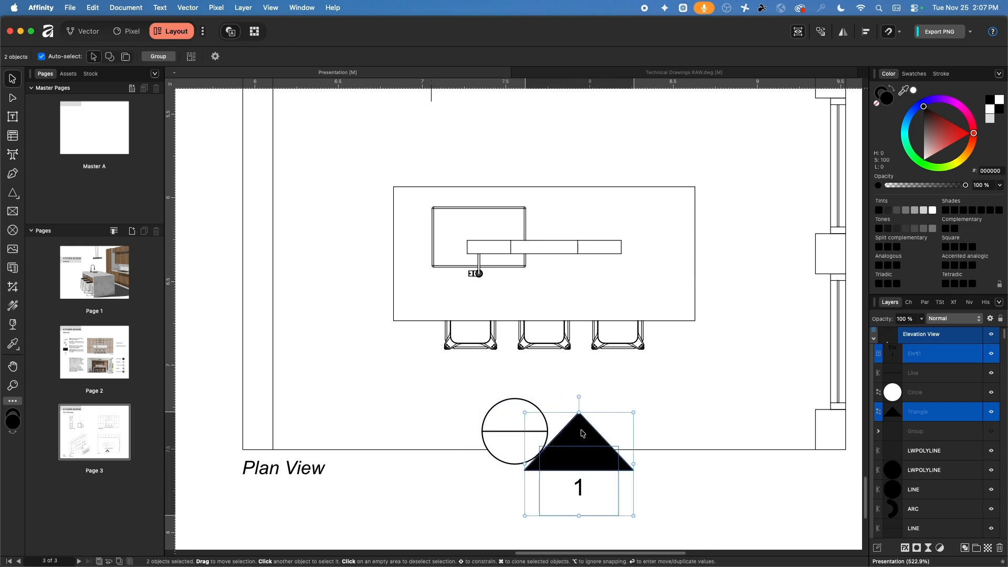
pyautogui.press('super+z')
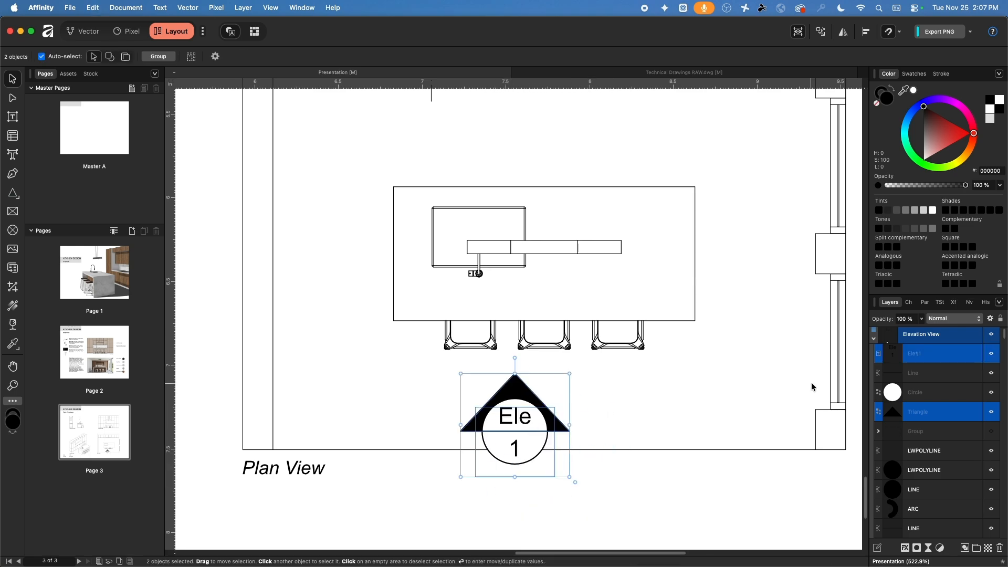
# Group the text, line, circle and triangle, and move the elevation symbol slightly up toward the stools in the plan
pyautogui.click(930, 411)
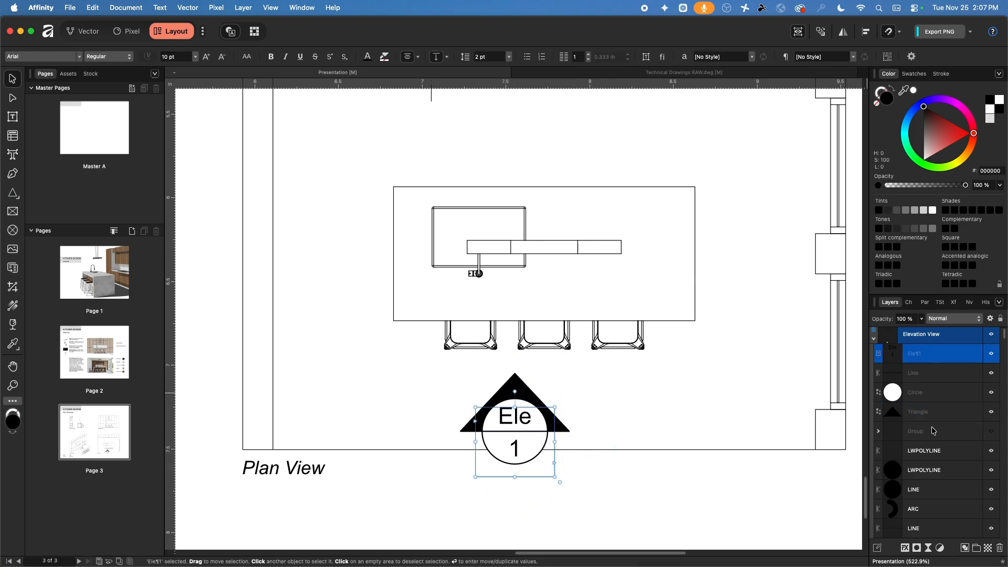
pyautogui.keyDown('shift'); pyautogui.click(925, 359); pyautogui.keyUp('shift')
pyautogui.press('super+g')
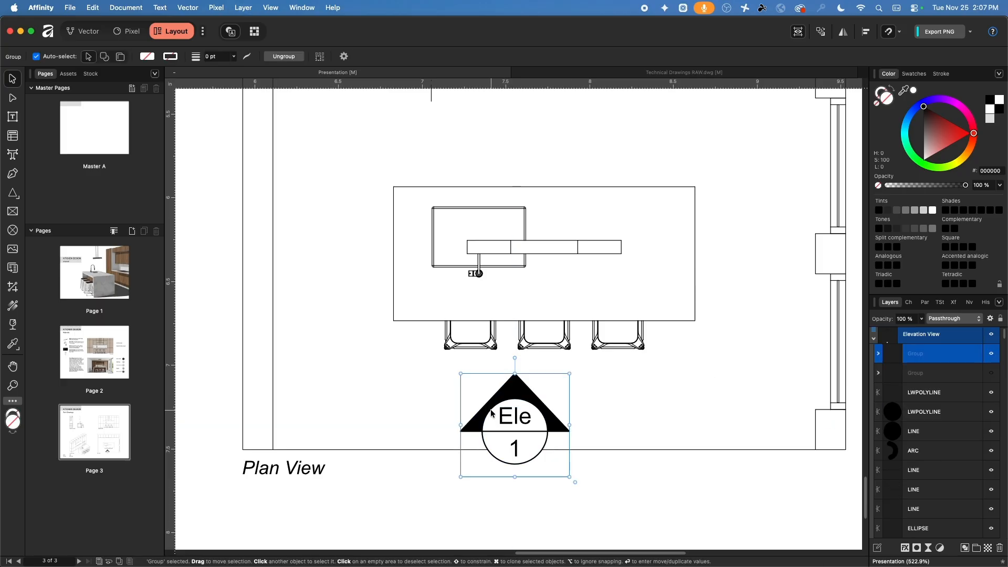
pyautogui.scroll(-5, 491, 414)
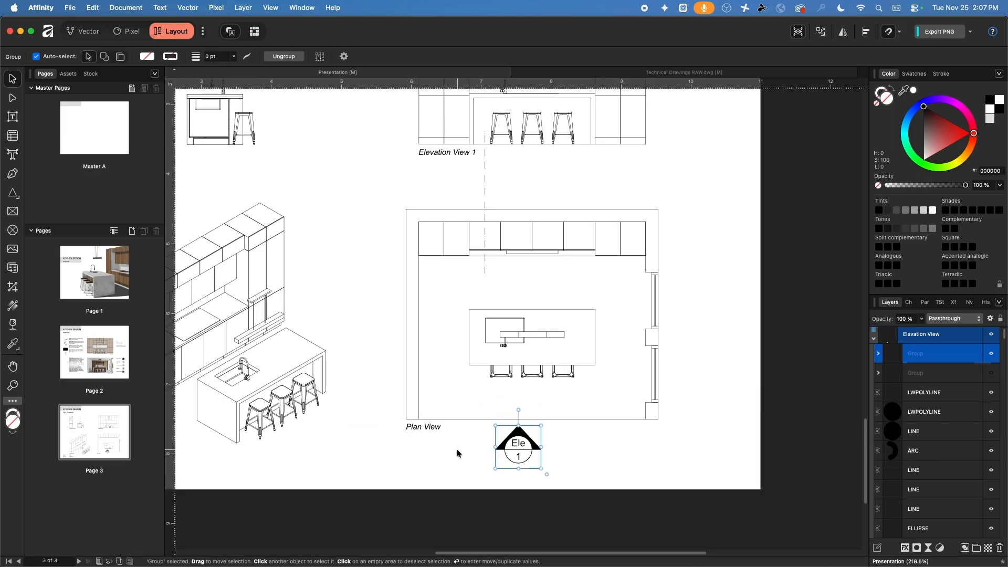
pyautogui.scroll(-3, 457, 453)
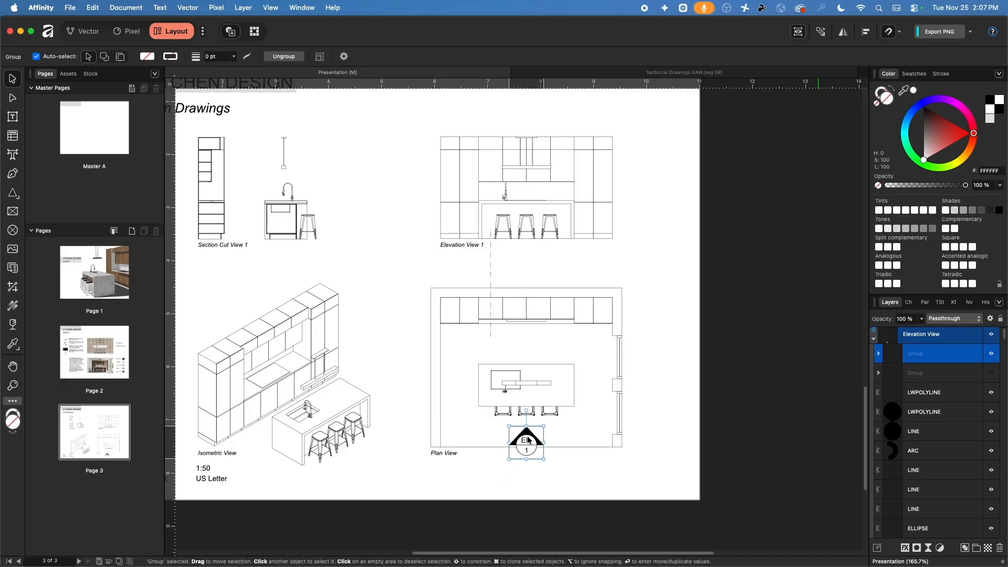
pyautogui.moveTo(529, 441); pyautogui.dragTo(529, 435)
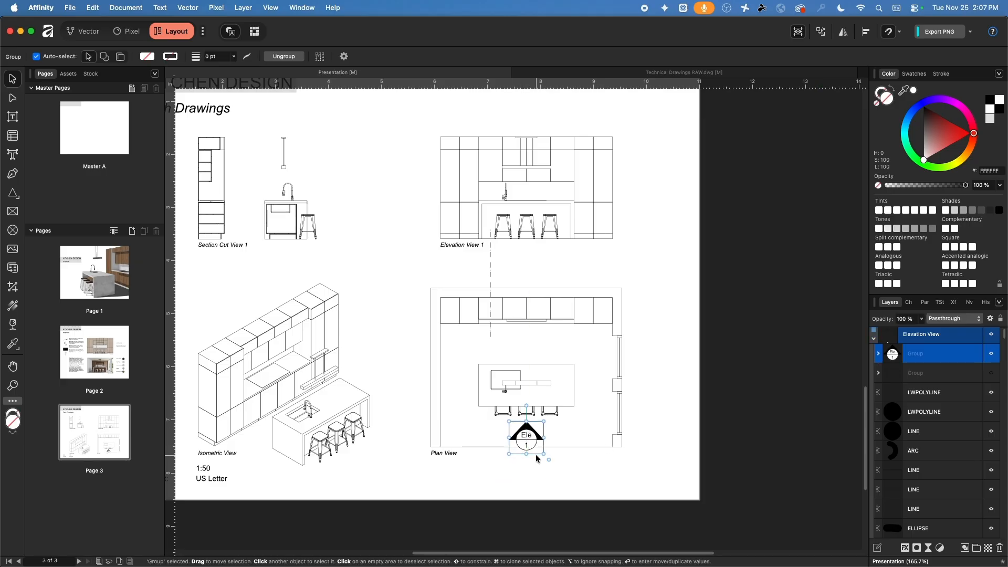
# Scale the grouped elevation symbol down below the middle stool
pyautogui.scroll(8, 536, 456)
pyautogui.doubleClick(498, 315)
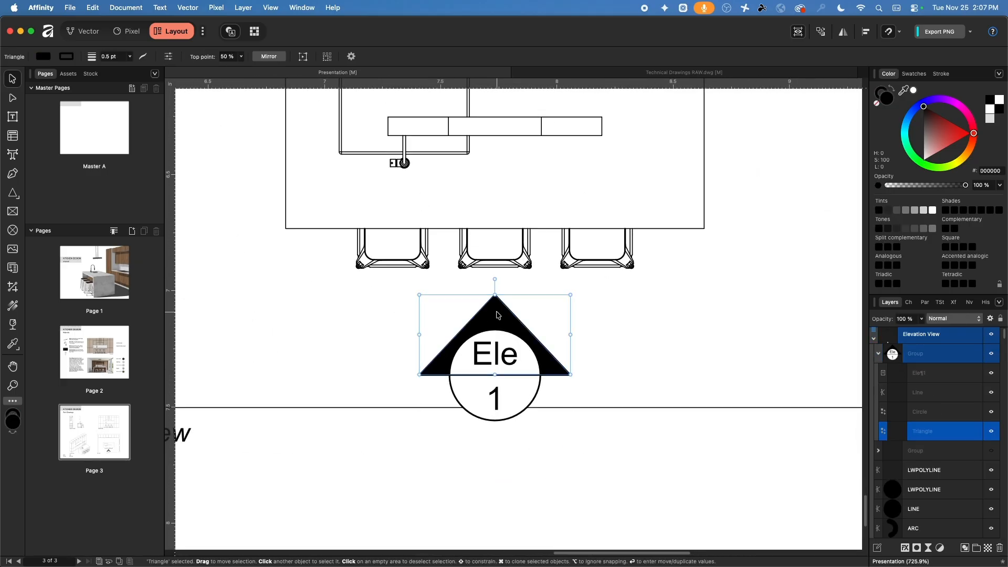
pyautogui.moveTo(495, 295)
pyautogui.mouseDown()
pyautogui.moveTo(496, 314)
pyautogui.moveTo(495, 295)
pyautogui.mouseUp()
pyautogui.click(519, 480)
pyautogui.click(497, 350)
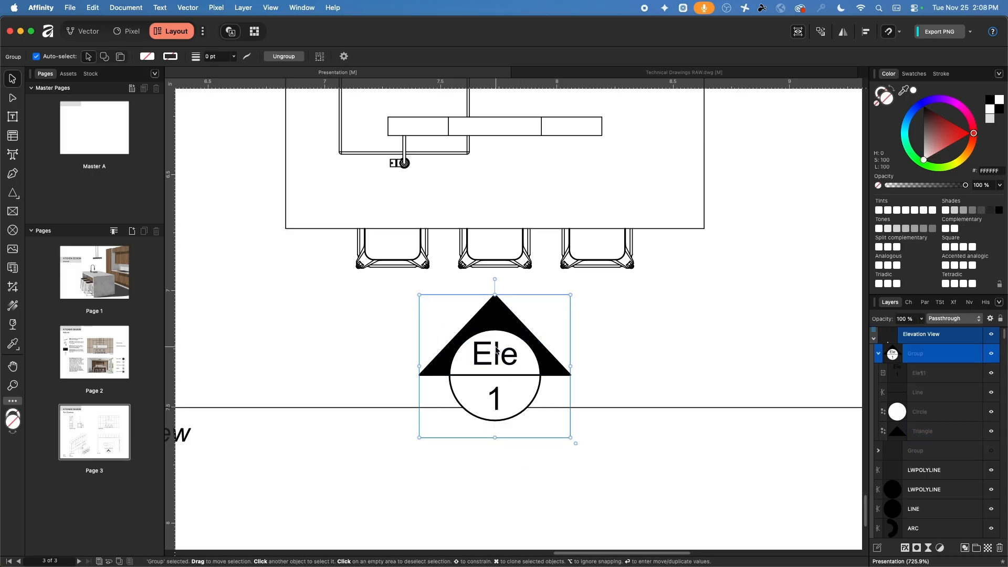
pyautogui.moveTo(419, 295); pyautogui.dragTo(449, 322)
# Set the Ele 1 text inside the symbol to 8 pt
pyautogui.doubleClick(509, 380)
pyautogui.doubleClick(509, 378)
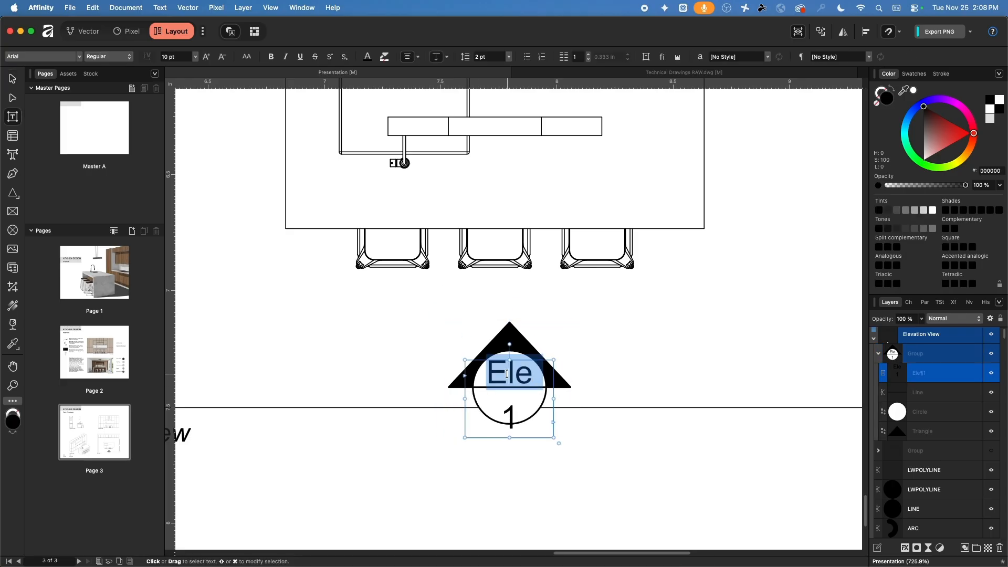
pyautogui.press('super+a')
pyautogui.click(196, 57)
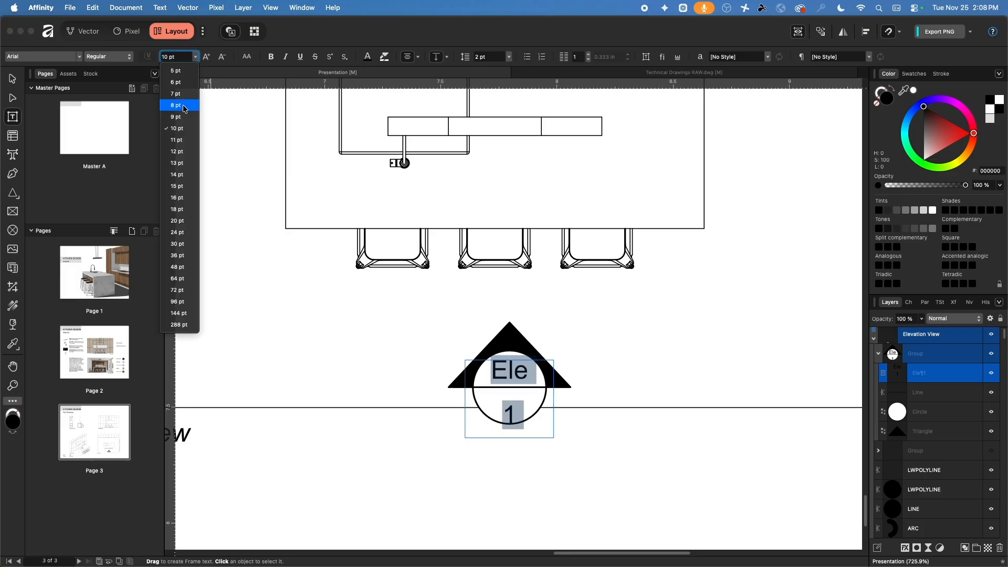
pyautogui.click(175, 105)
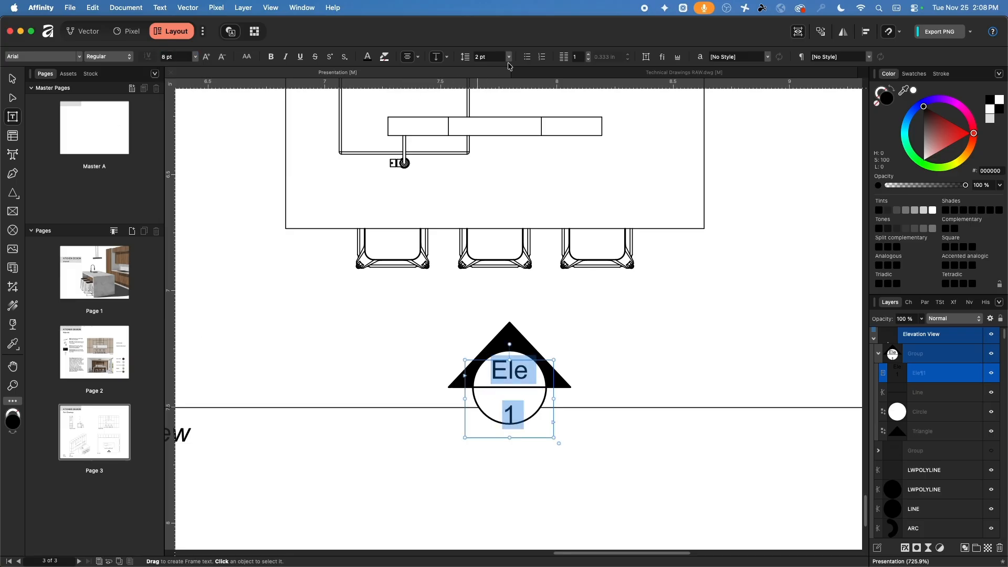
pyautogui.click(516, 404)
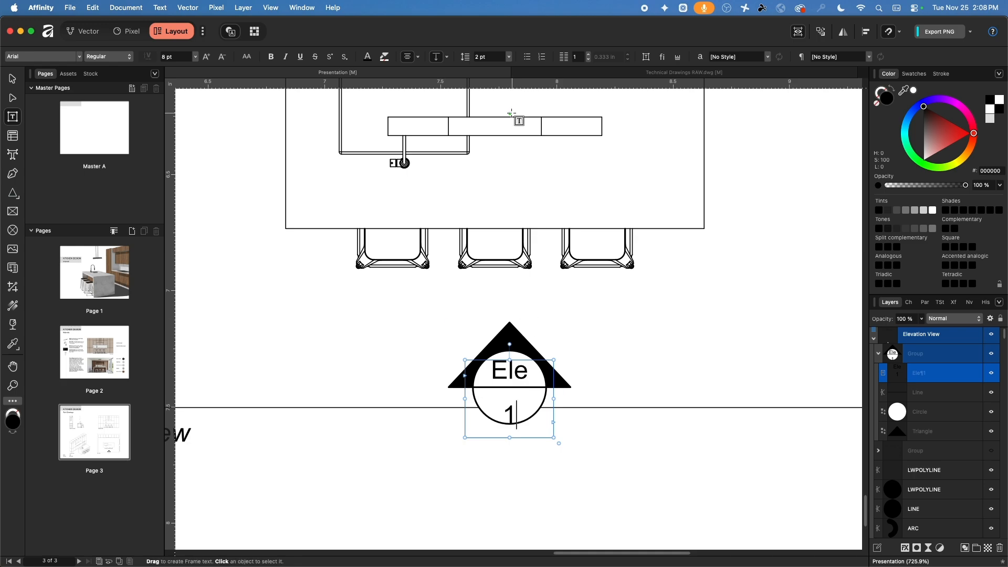
# Try the default paragraph leading on the 1 in the symbol's lower half
pyautogui.click(509, 56)
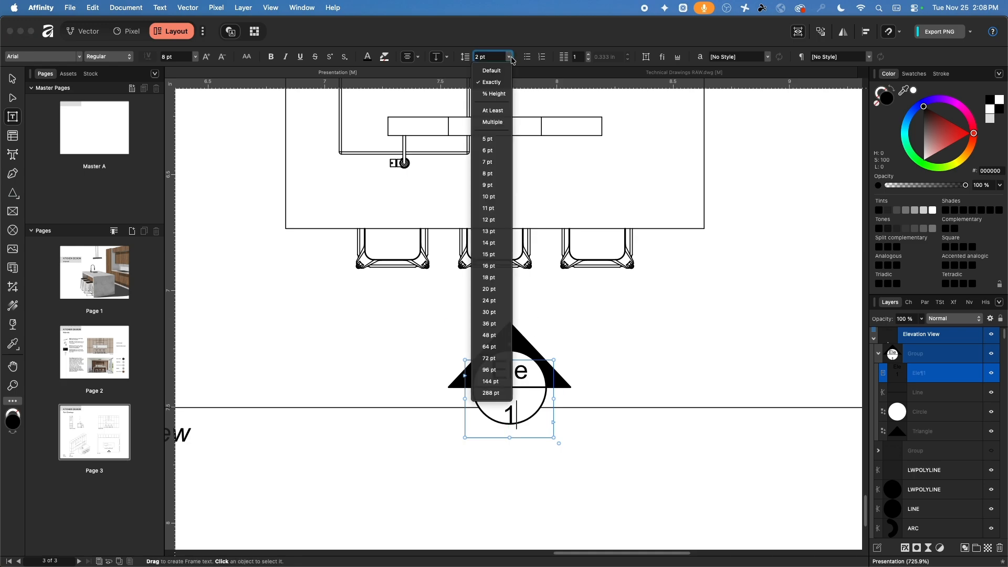
pyautogui.click(506, 71)
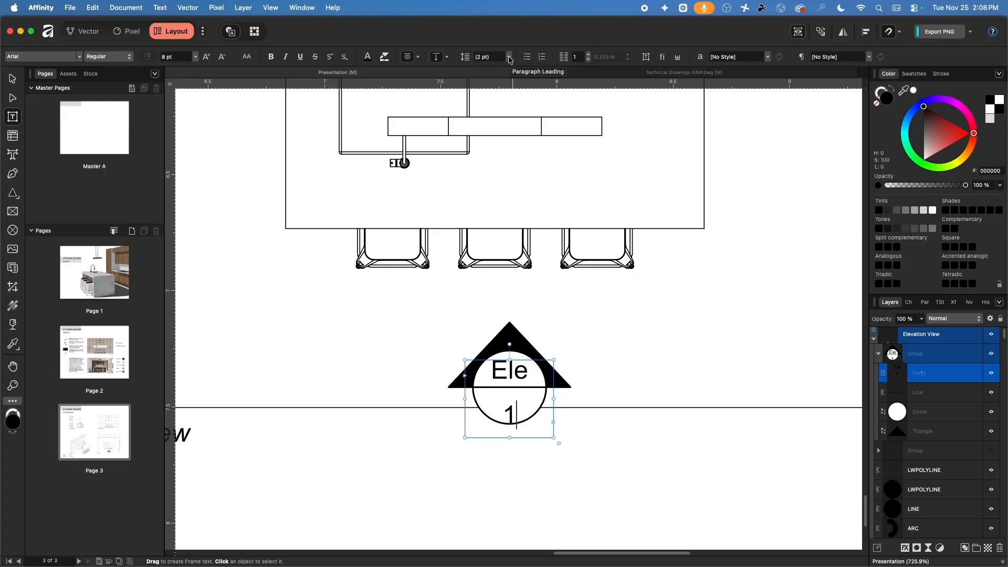
pyautogui.press('super+a')
pyautogui.press('super+z')
pyautogui.press('super+z')
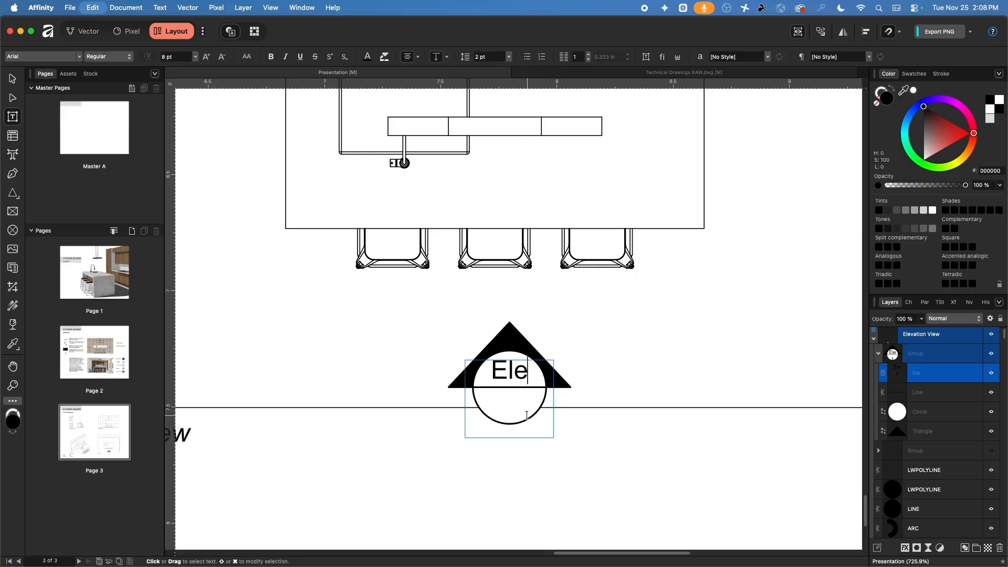
# Restore the 1 below Ele and set the text's paragraph leading to 1 pt
pyautogui.write('1')
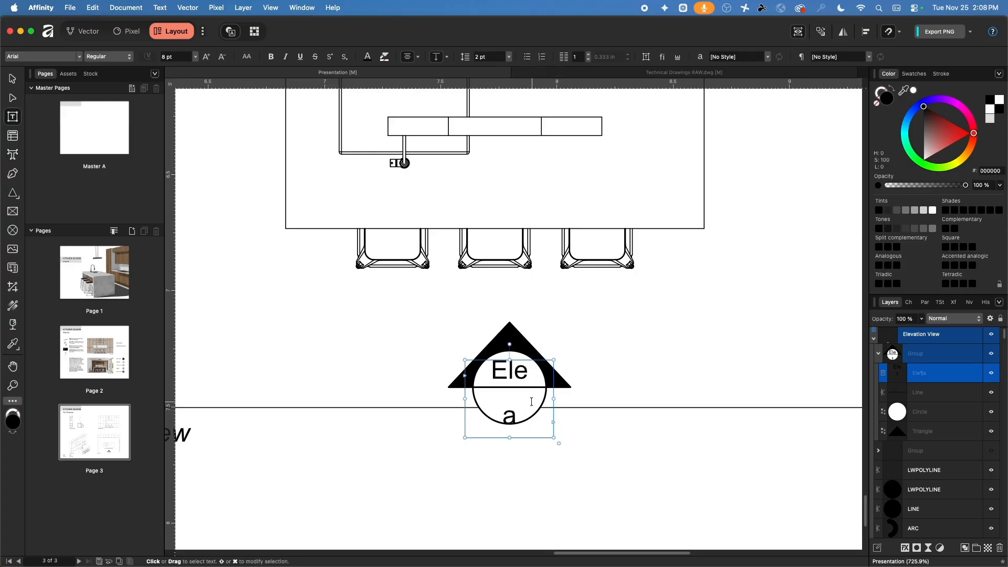
pyautogui.press('super+a')
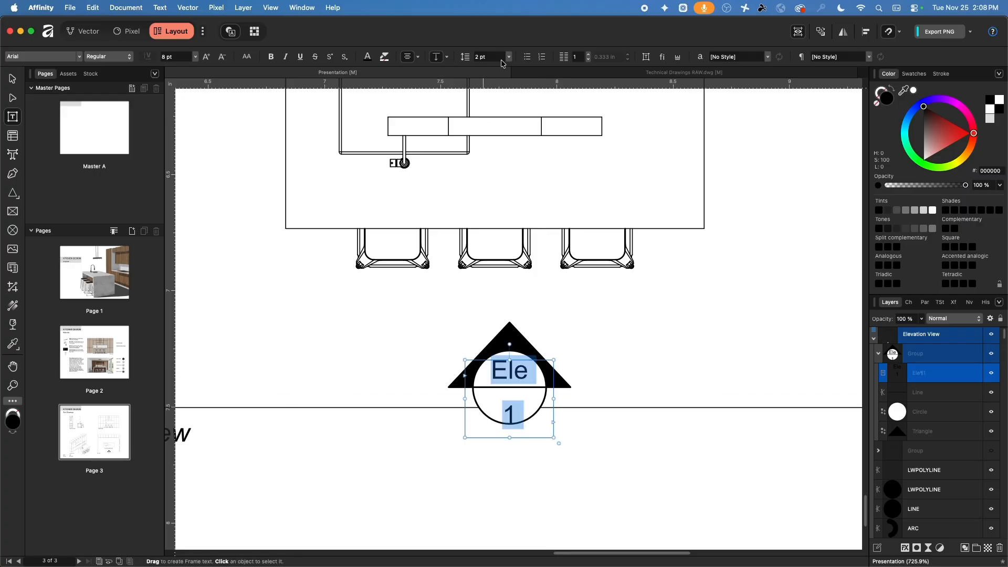
pyautogui.click(497, 57)
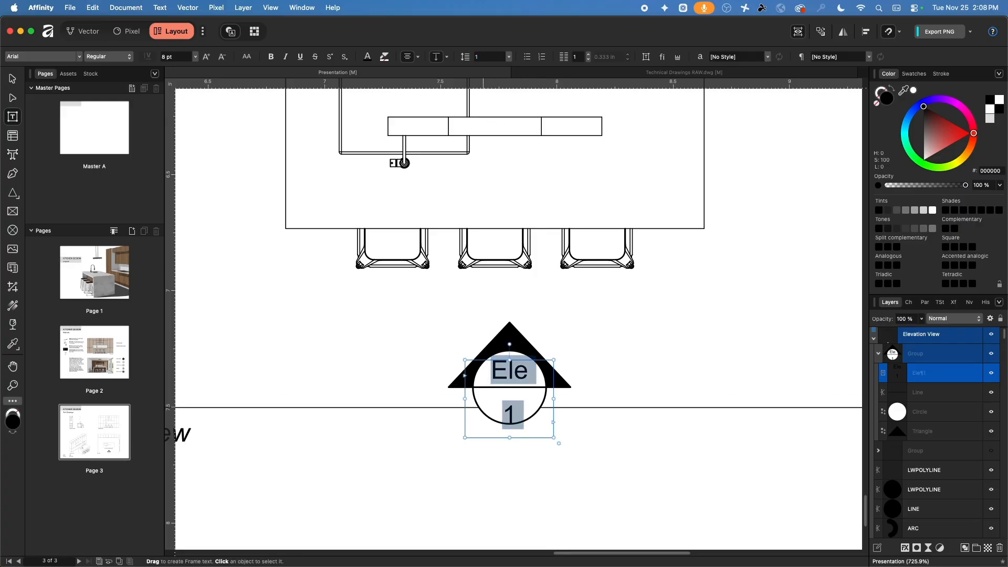
pyautogui.press('Return')
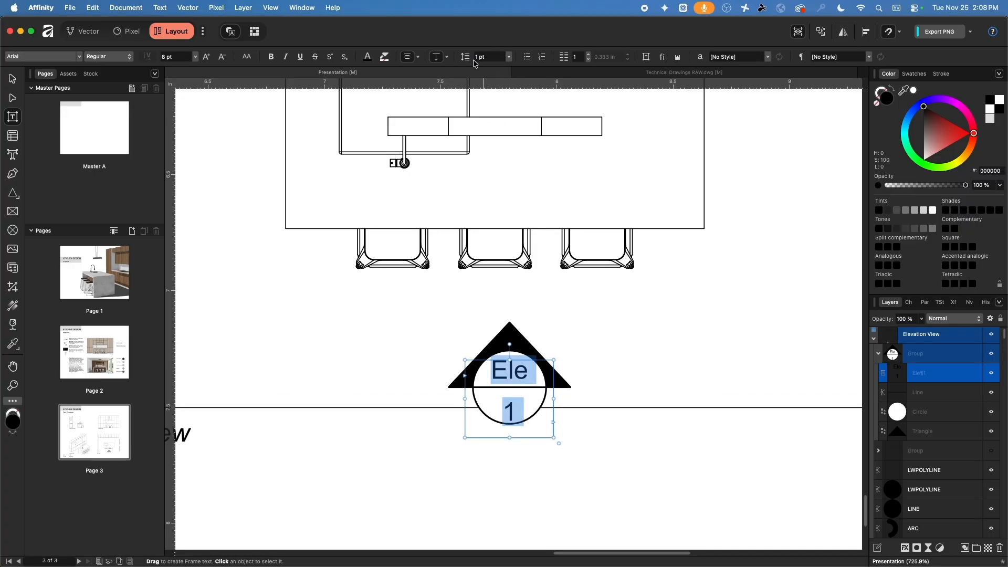
# Delete the Ele 1 text from the symbol, keeping the circle, line and triangle
pyautogui.press('BackSpace')
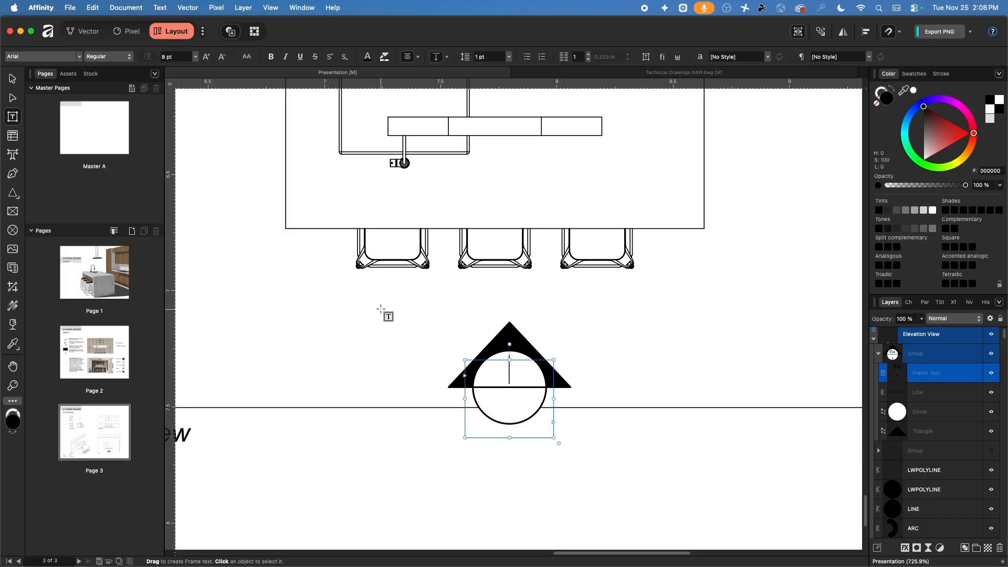
pyautogui.click(13, 79)
pyautogui.click(497, 387)
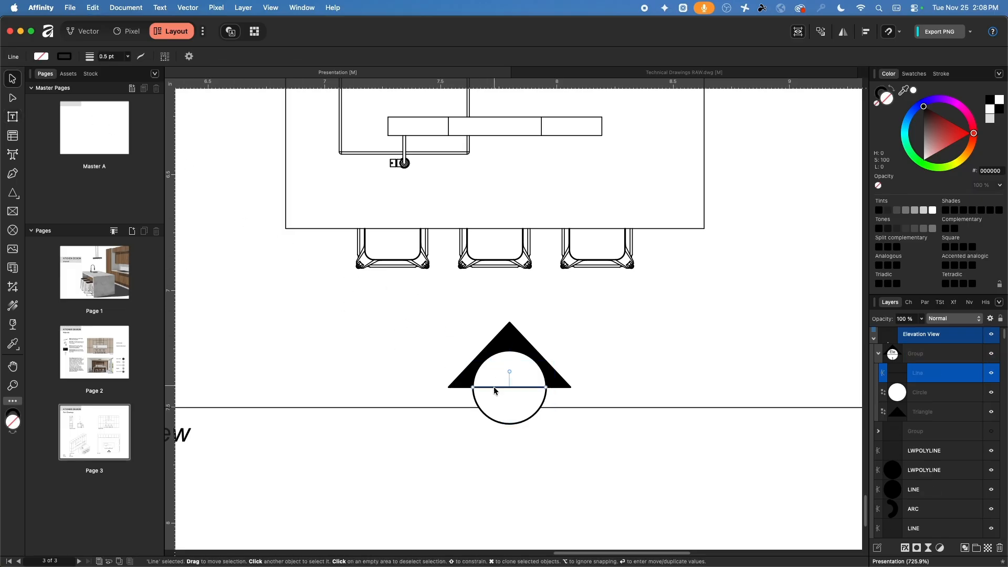
# Add two separate artistic text labels beside the symbol, reading Ele and 1, with the 1 below
pyautogui.click(13, 153)
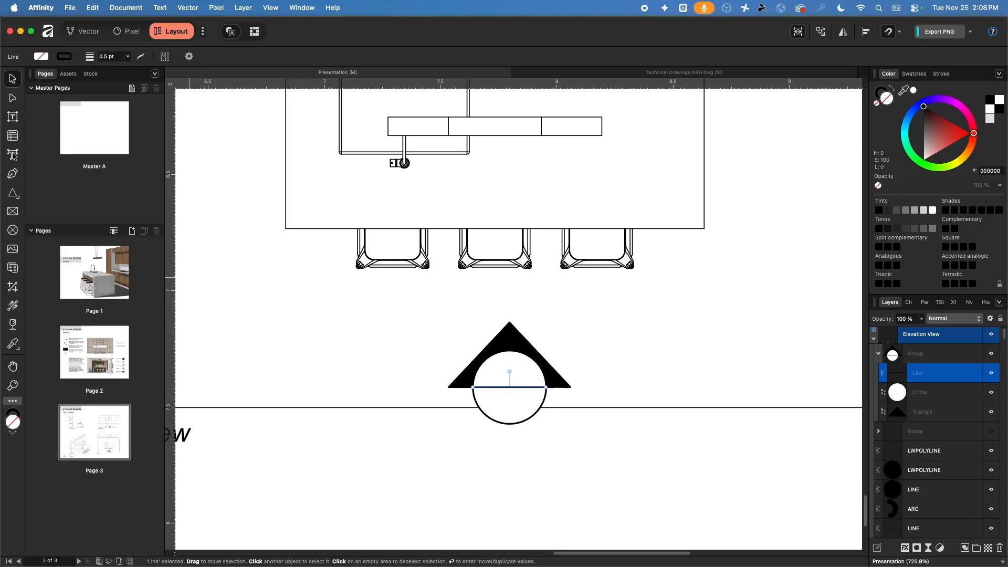
pyautogui.click(335, 339)
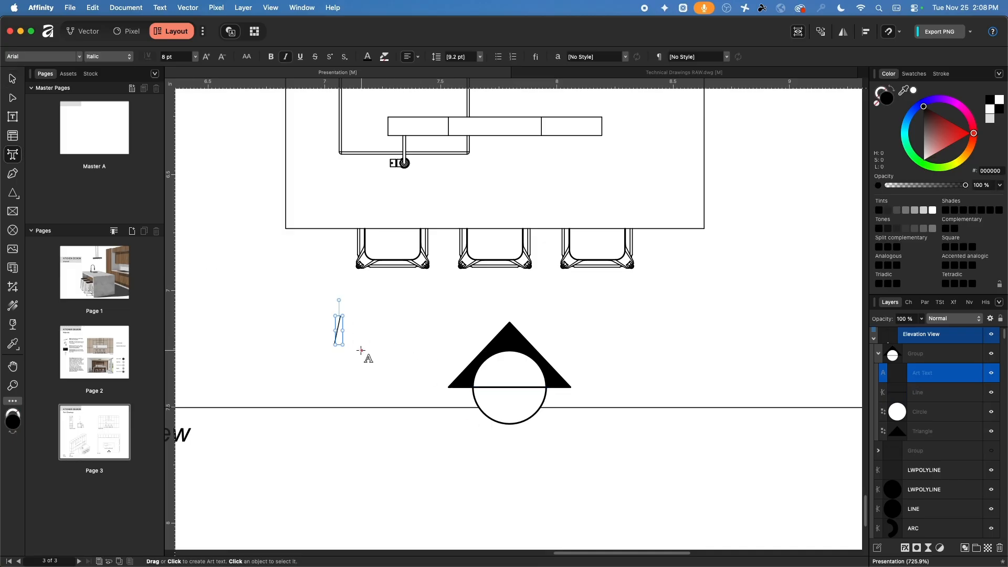
pyautogui.write('Ele')
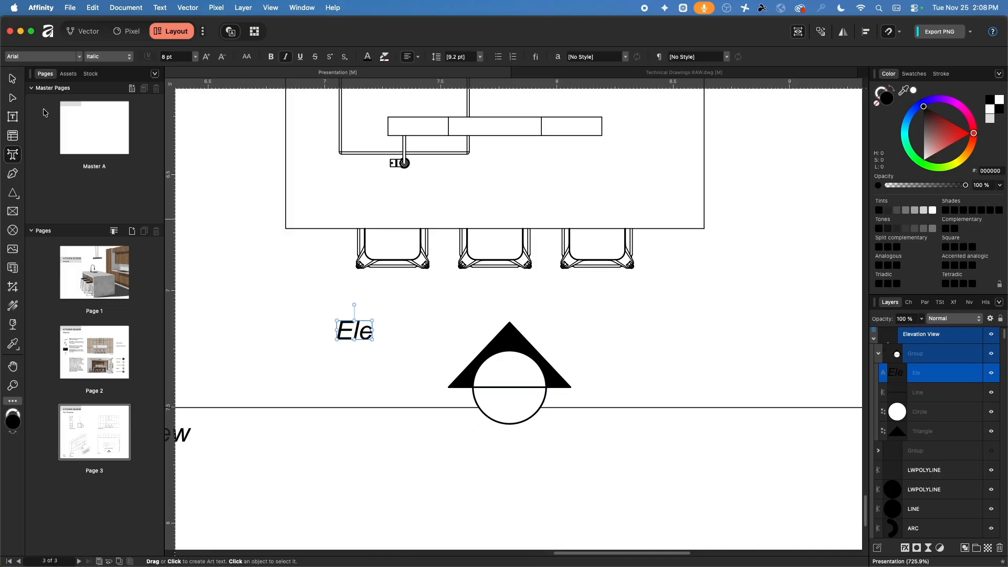
pyautogui.press('Escape')
pyautogui.click(353, 375)
pyautogui.write('1')
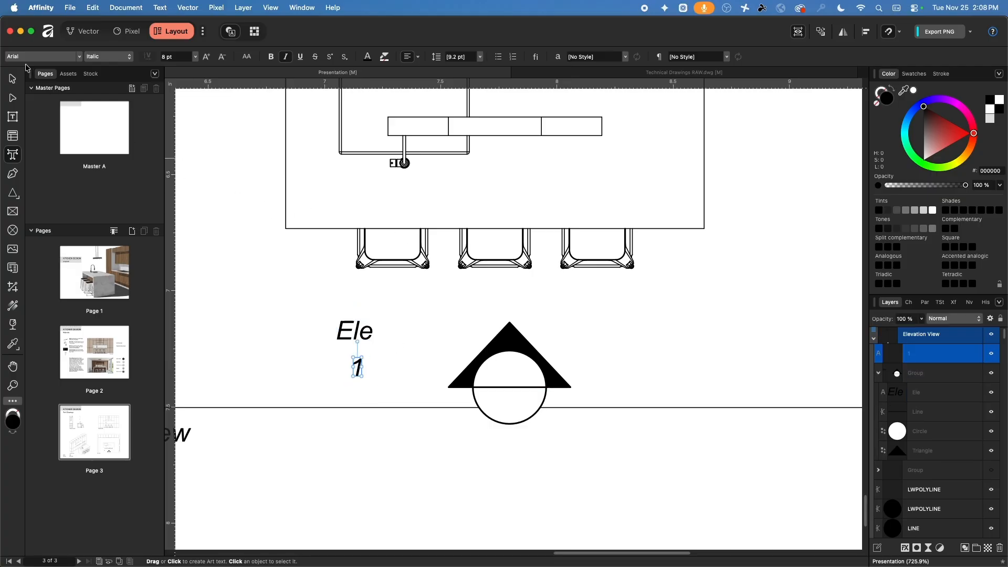
pyautogui.click(10, 78)
pyautogui.keyDown('shift'); pyautogui.click(371, 345); pyautogui.keyUp('shift')
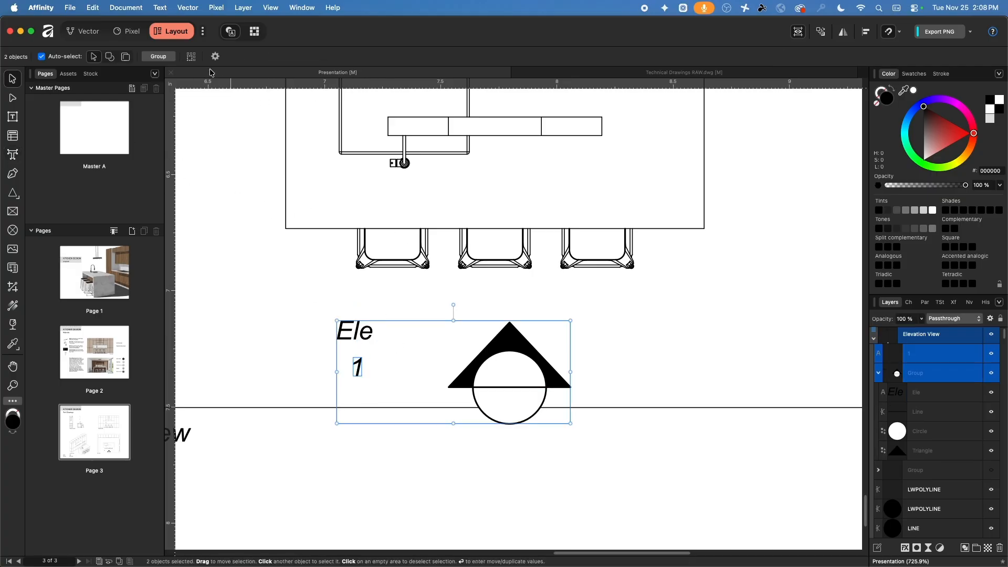
pyautogui.click(361, 438)
pyautogui.click(358, 372)
pyautogui.keyDown('shift'); pyautogui.click(355, 330); pyautogui.keyUp('shift')
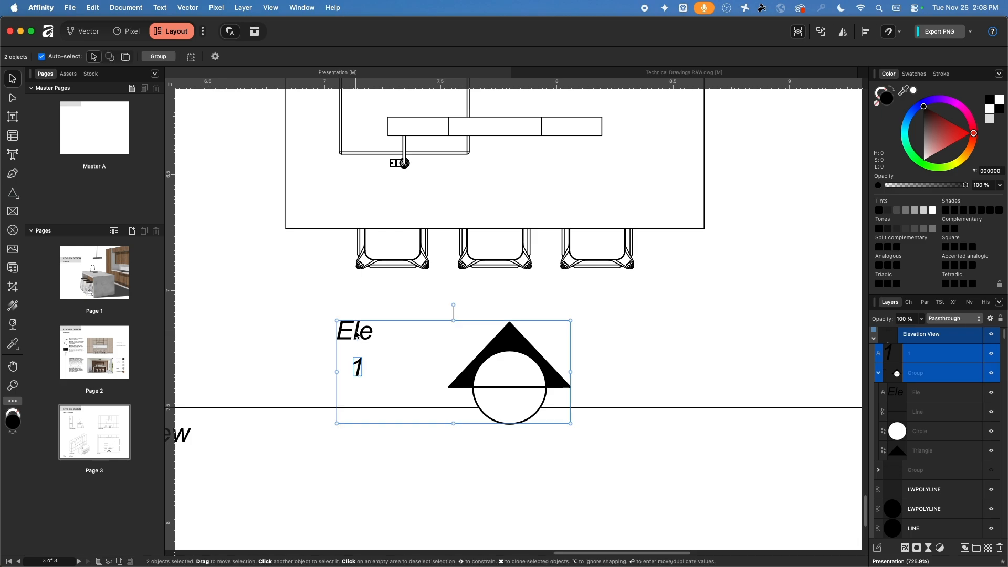
pyautogui.click(423, 494)
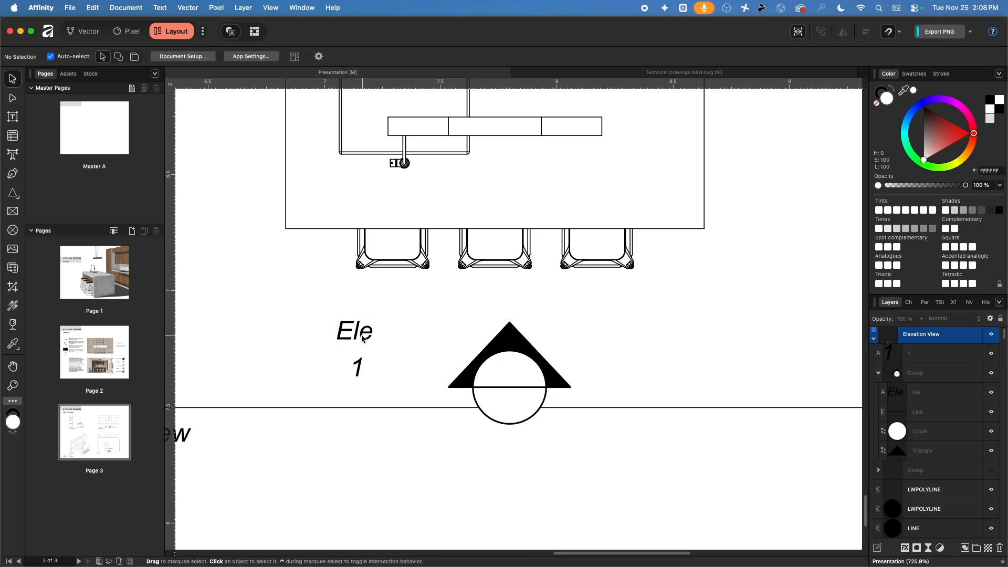
# Remove the italic styling from the Ele and 1 labels beside the elevation symbol
pyautogui.click(363, 336)
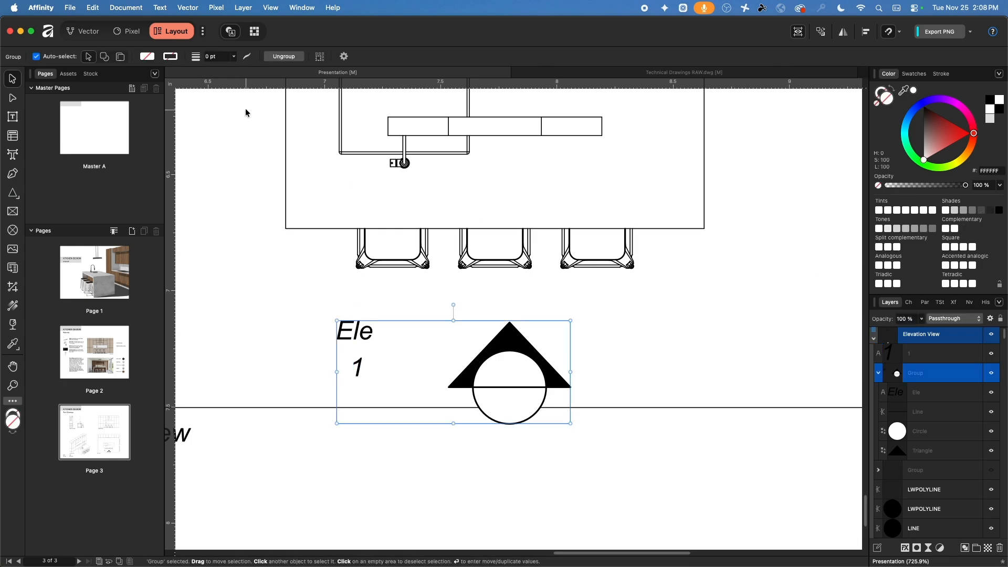
pyautogui.click(355, 338)
pyautogui.doubleClick(356, 333)
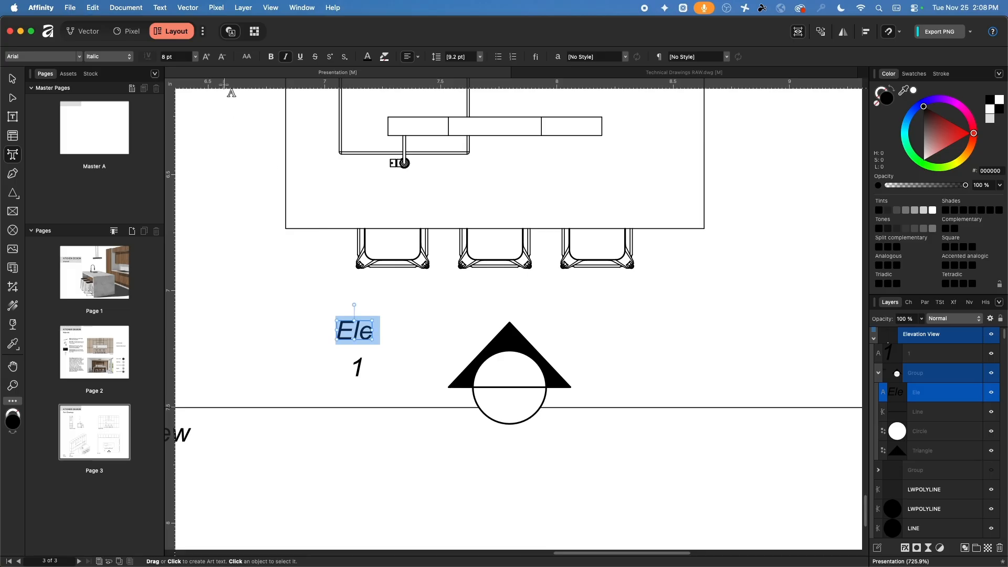
pyautogui.click(288, 57)
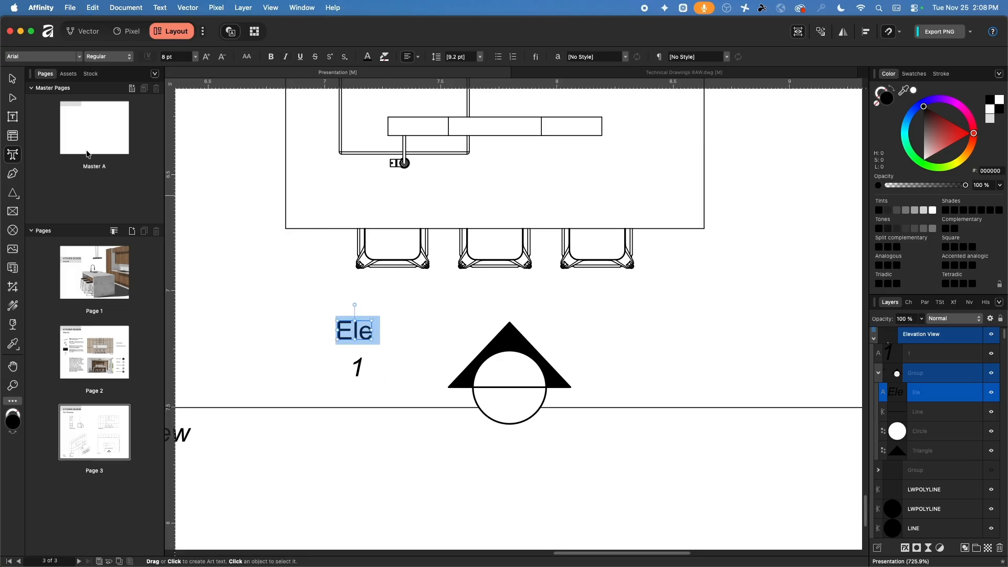
pyautogui.click(13, 78)
pyautogui.click(356, 370)
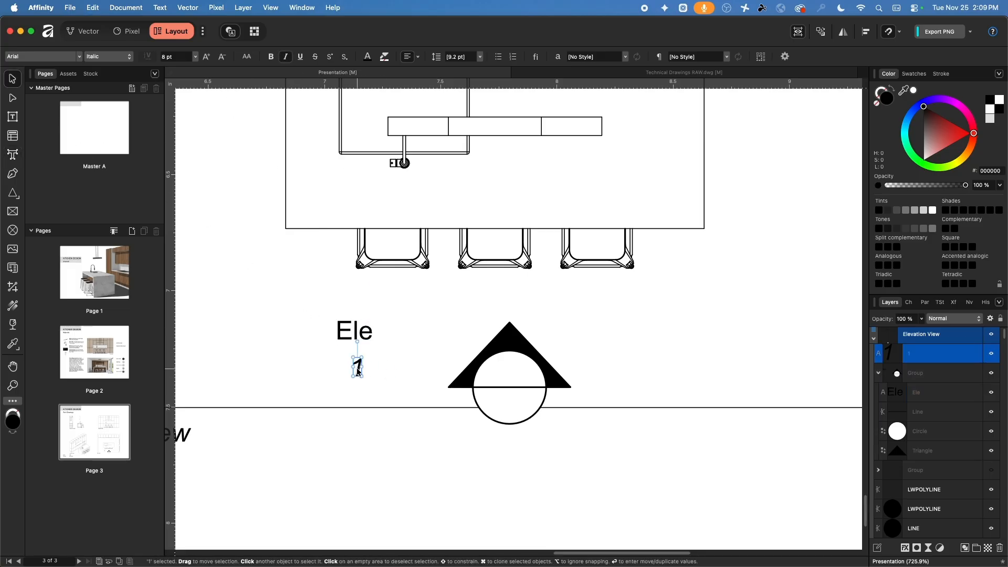
pyautogui.doubleClick(357, 369)
pyautogui.click(286, 57)
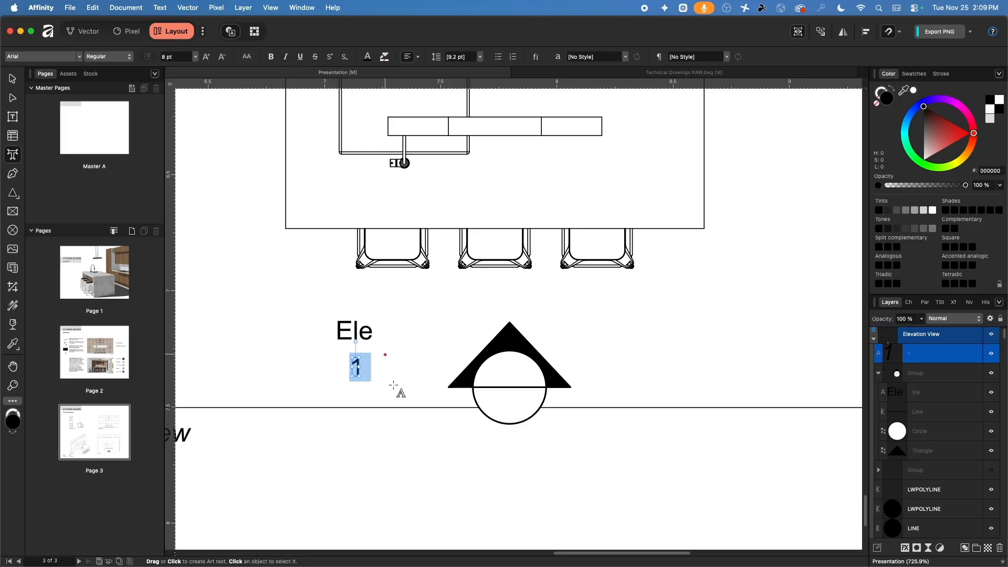
pyautogui.press('Escape')
pyautogui.click(17, 80)
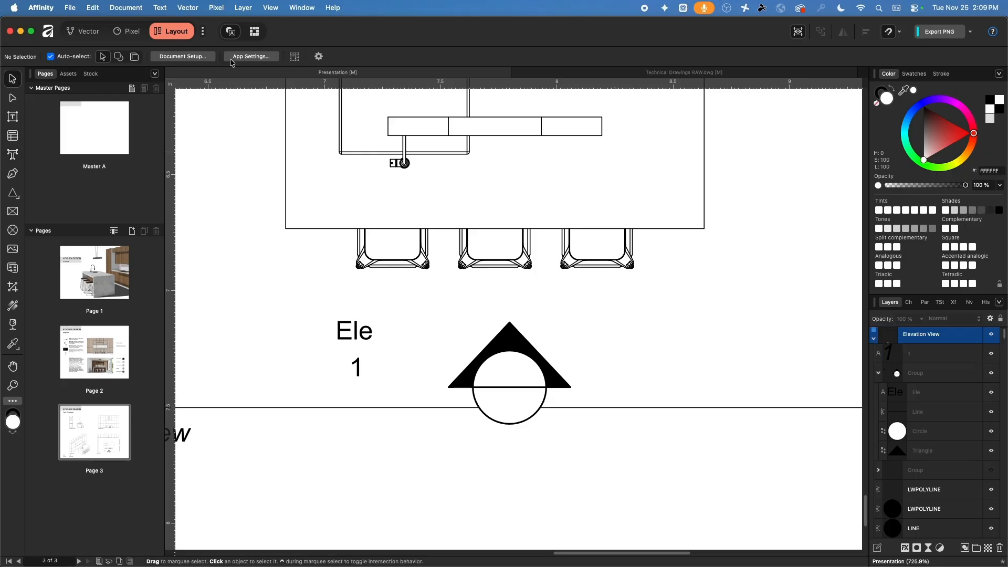
# Move the Ele label into the upper half of the symbol's circle and the 1 into the lower half
pyautogui.click(368, 333)
pyautogui.click(355, 336)
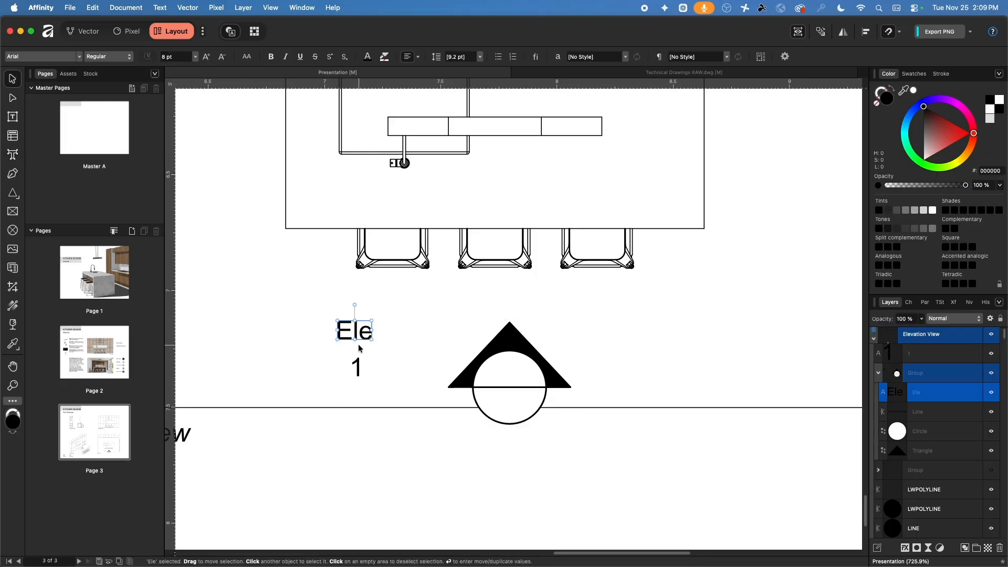
pyautogui.moveTo(359, 335); pyautogui.dragTo(514, 374)
pyautogui.moveTo(358, 367); pyautogui.dragTo(509, 406)
# Shorten the symbol's black triangle from its apex and narrow it slightly about its centre
pyautogui.click(509, 340)
pyautogui.click(509, 338)
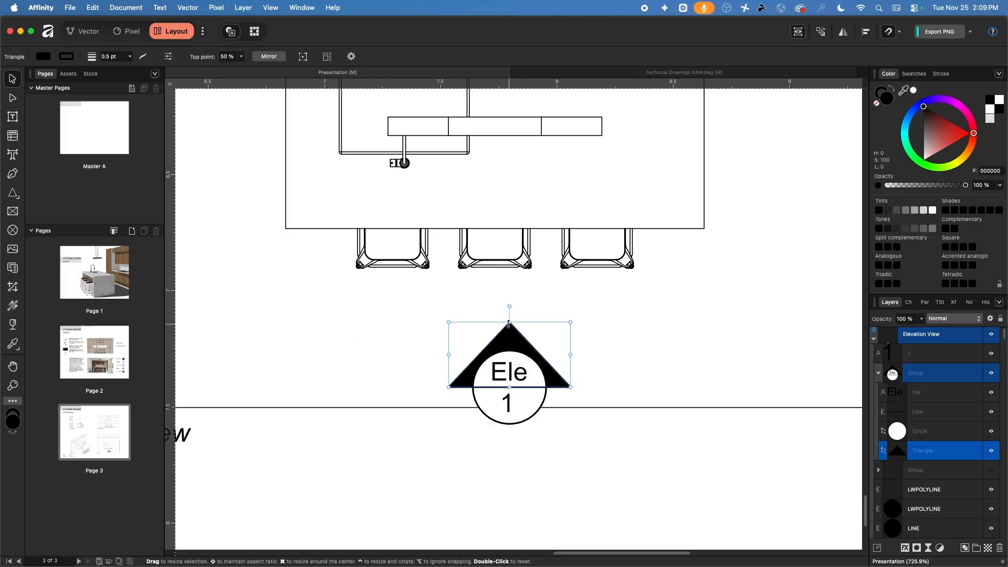
pyautogui.moveTo(509, 323); pyautogui.dragTo(509, 333)
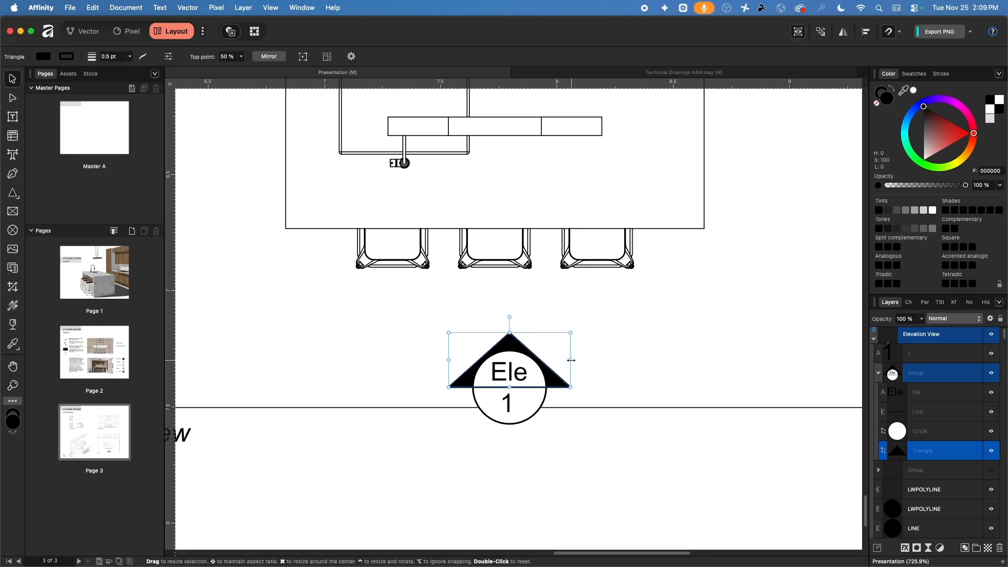
pyautogui.keyDown('super'); pyautogui.moveTo(572, 360); pyautogui.dragTo(565, 360); pyautogui.keyUp('super')
pyautogui.click(465, 464)
# Align the Ele and 1 labels to each other on their horizontal centres inside the elevation symbol
pyautogui.scroll(-1, 425, 418)
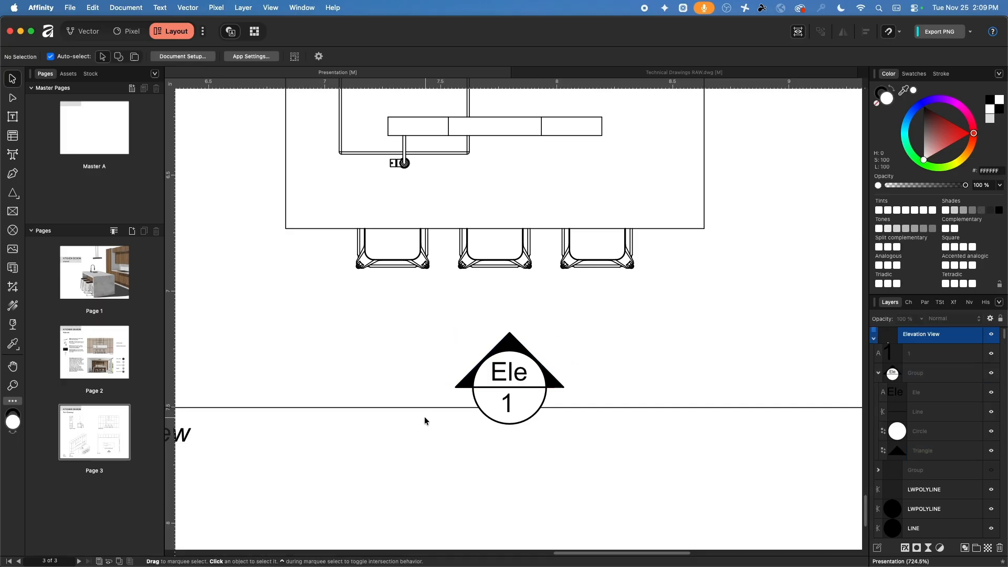
pyautogui.scroll(-3, 425, 417)
pyautogui.scroll(6, 437, 429)
pyautogui.click(529, 360)
pyautogui.keyDown('shift'); pyautogui.click(531, 317); pyautogui.keyUp('shift')
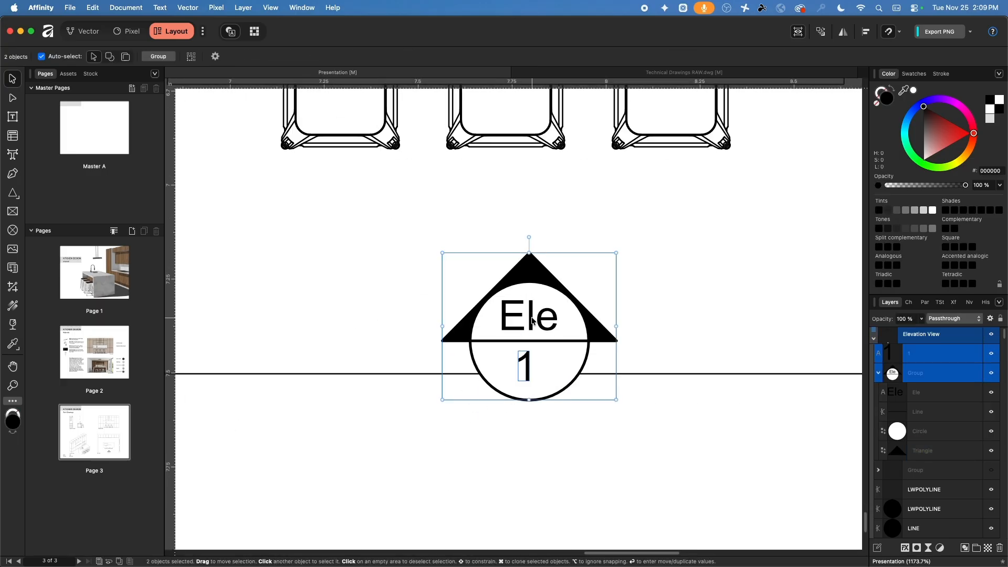
pyautogui.doubleClick(532, 321)
pyautogui.keyDown('shift'); pyautogui.click(525, 365); pyautogui.keyUp('shift')
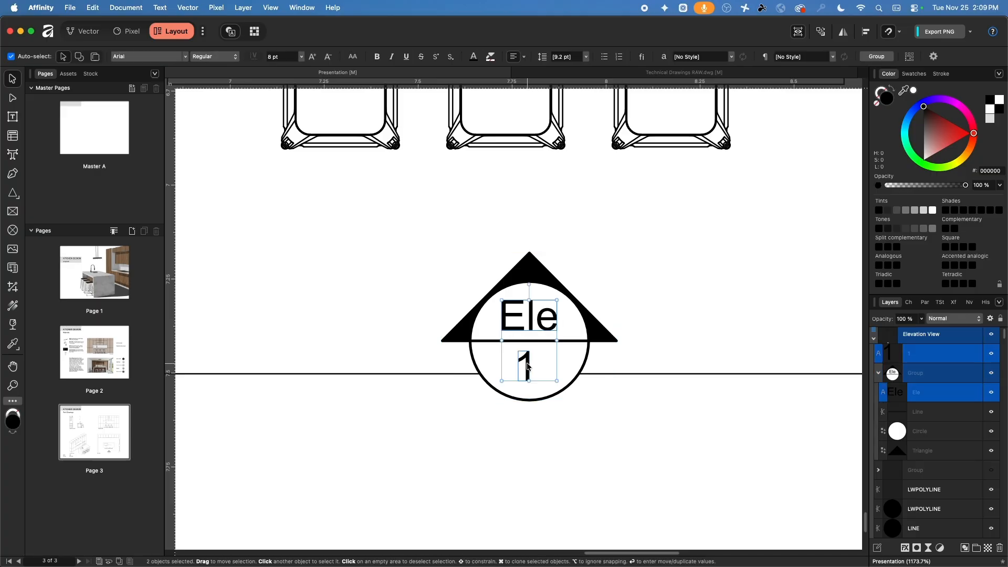
pyautogui.click(868, 33)
pyautogui.click(967, 65)
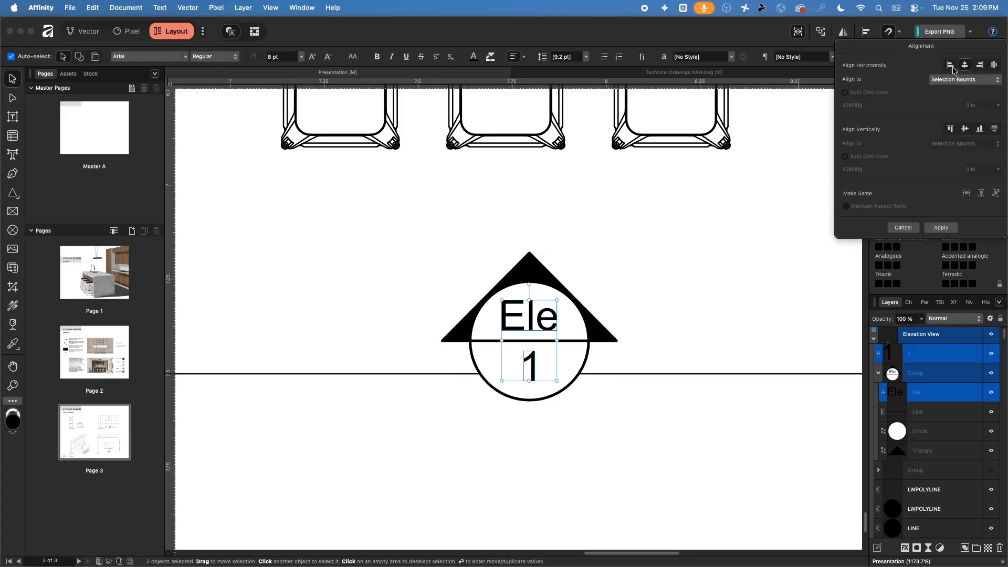
pyautogui.click(594, 390)
pyautogui.scroll(-10, 427, 387)
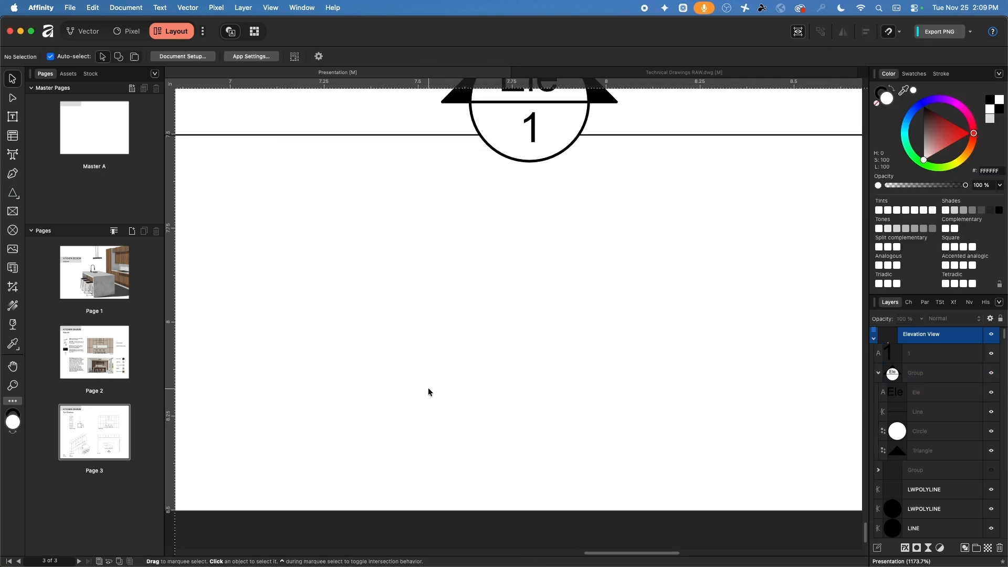
pyautogui.keyDown('super'); pyautogui.scroll(-10, 430, 391); pyautogui.keyUp('super')
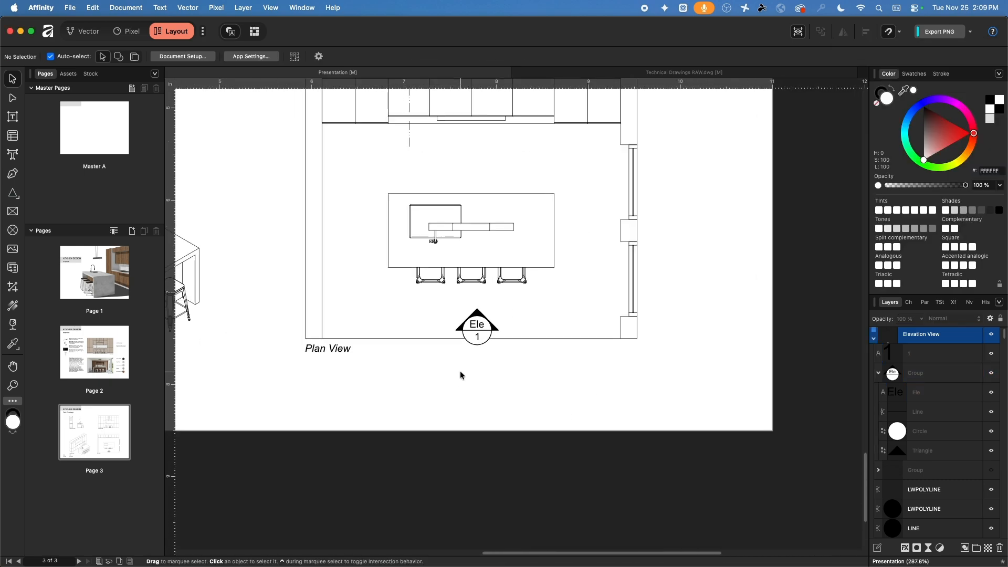
# Move the loose "1" text layer into the elevation marker's group
pyautogui.click(490, 330)
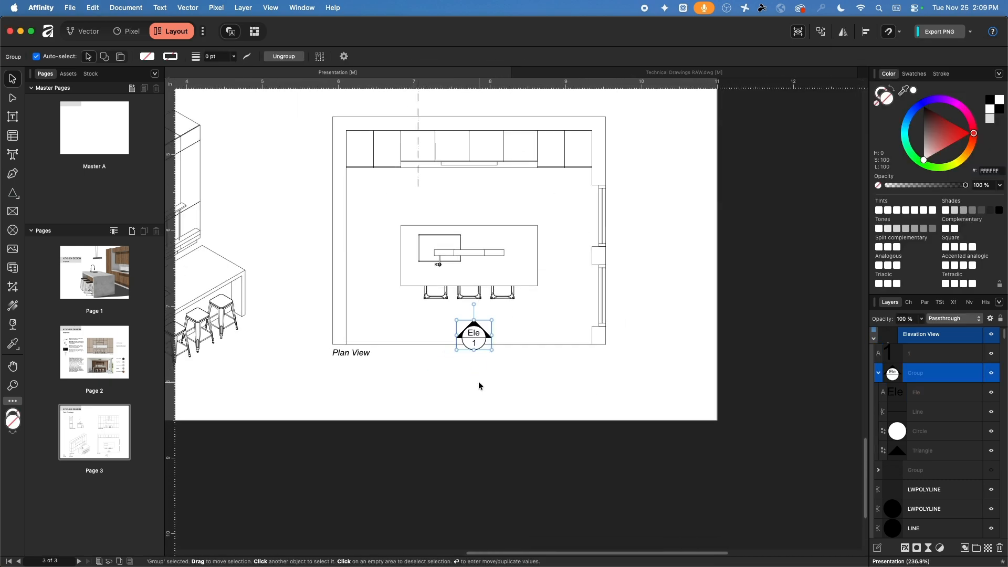
pyautogui.click(918, 360)
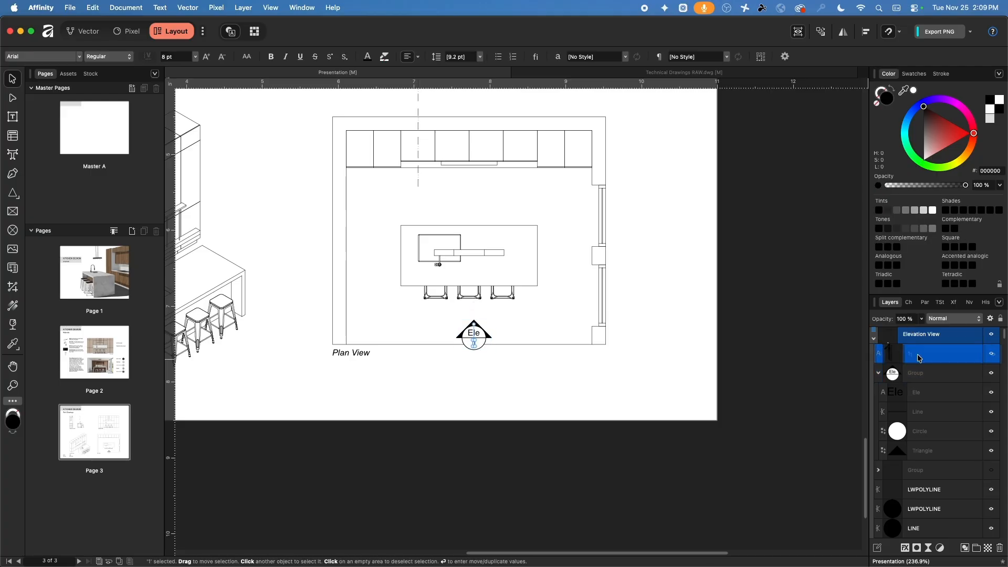
pyautogui.moveTo(917, 355); pyautogui.dragTo(939, 381)
pyautogui.click(662, 404)
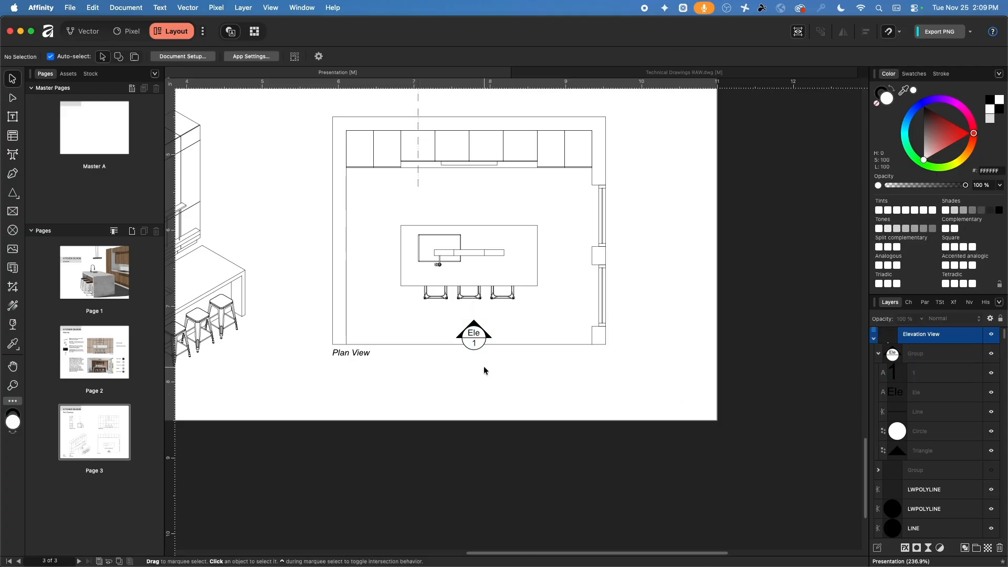
# Move the elevation marker up inside the plan view, just below the middle stool
pyautogui.moveTo(484, 367); pyautogui.dragTo(507, 429, button='middle')
pyautogui.moveTo(500, 389); pyautogui.dragTo(495, 374)
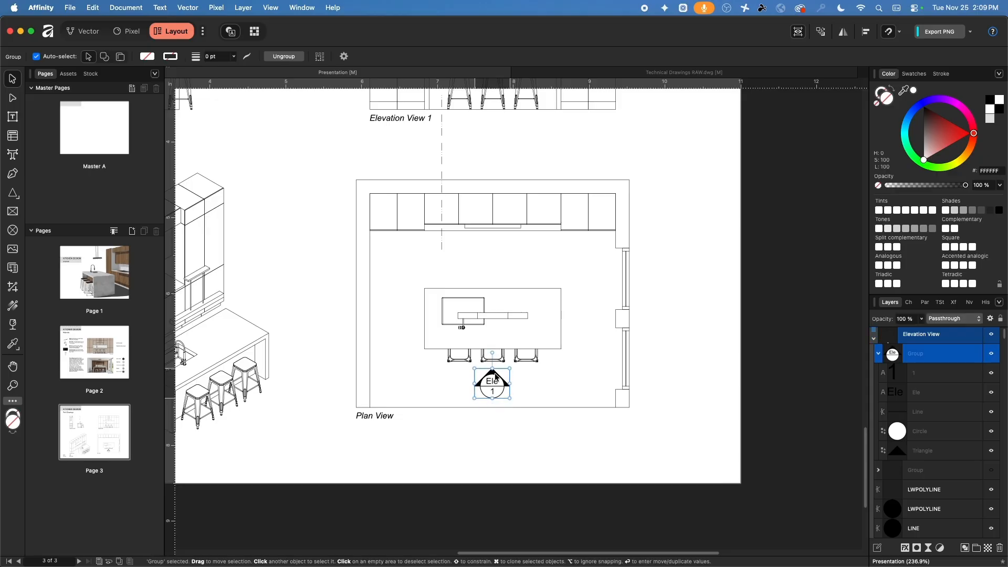
pyautogui.click(502, 430)
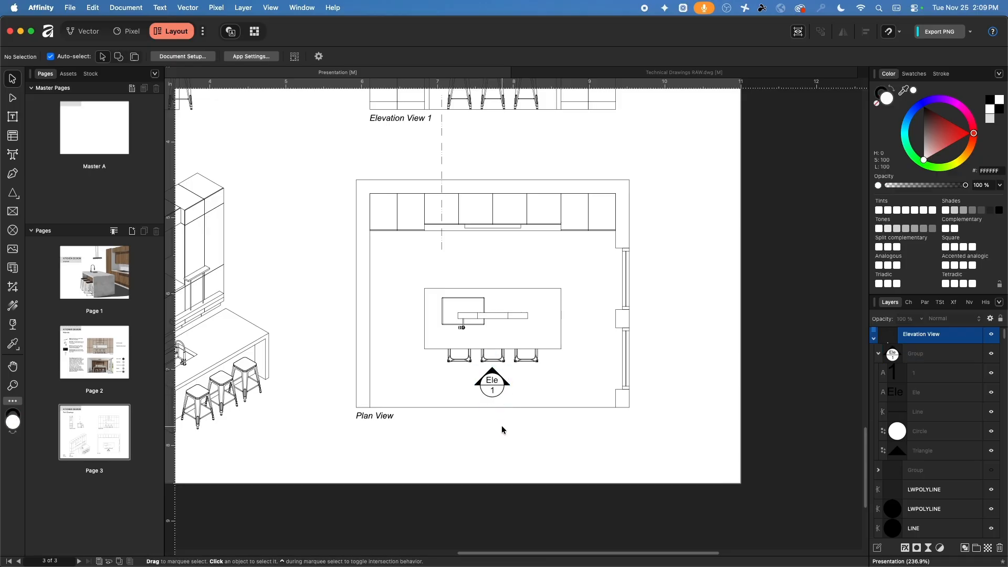
# Duplicate the elevation marker group and place the copy below the plan view's lower wall
pyautogui.scroll(3, 498, 420)
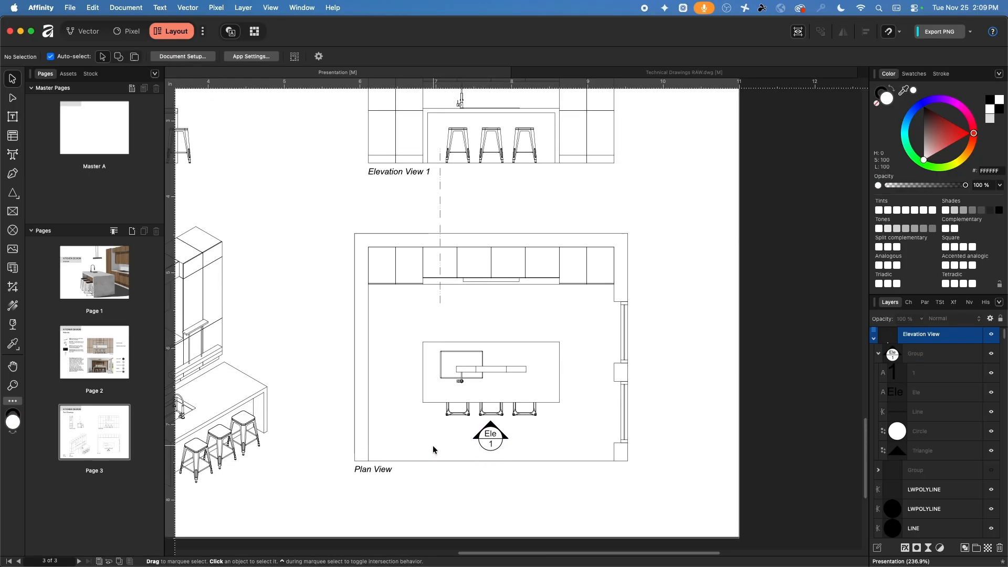
pyautogui.moveTo(434, 456); pyautogui.dragTo(454, 353, button='middle')
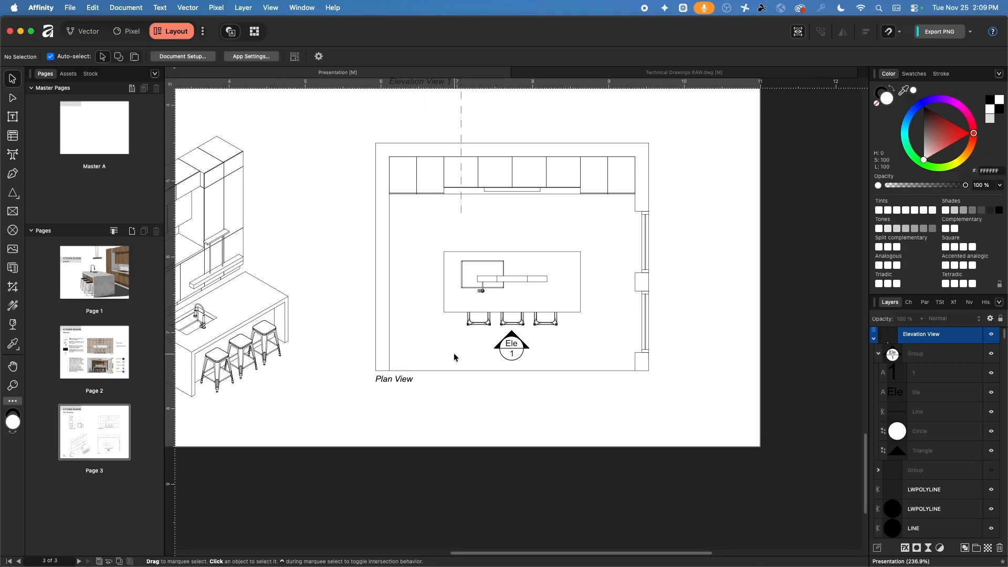
pyautogui.keyDown('ctrl'); pyautogui.scroll(5, 520, 373); pyautogui.keyUp('ctrl')
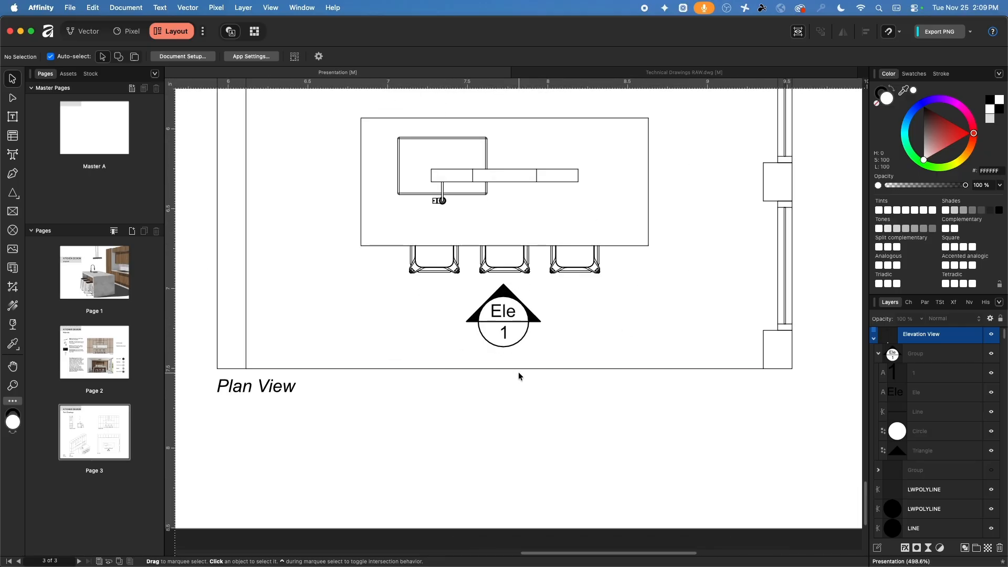
pyautogui.click(501, 310)
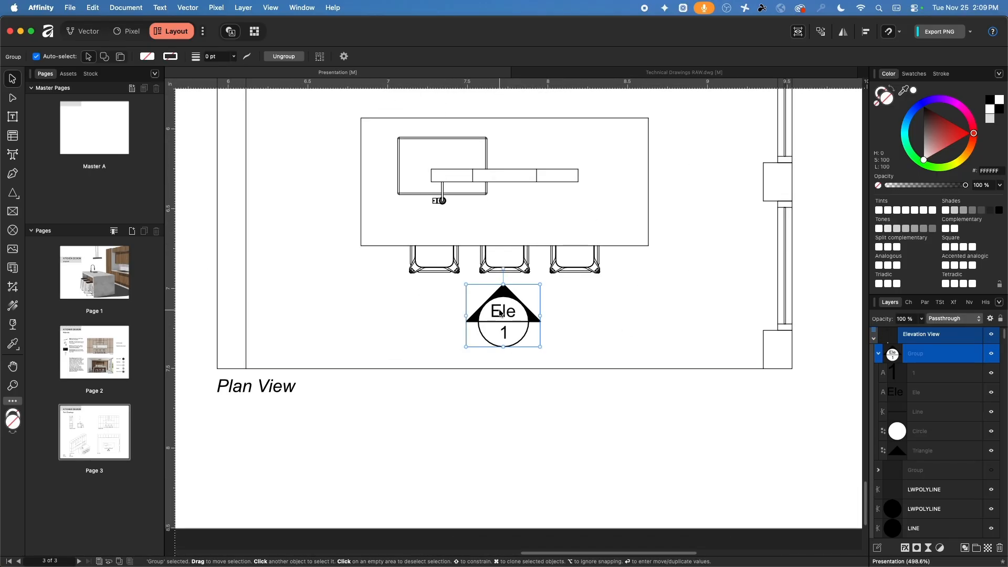
pyautogui.keyDown('super'); pyautogui.moveTo(502, 311); pyautogui.dragTo(439, 427); pyautogui.keyUp('super')
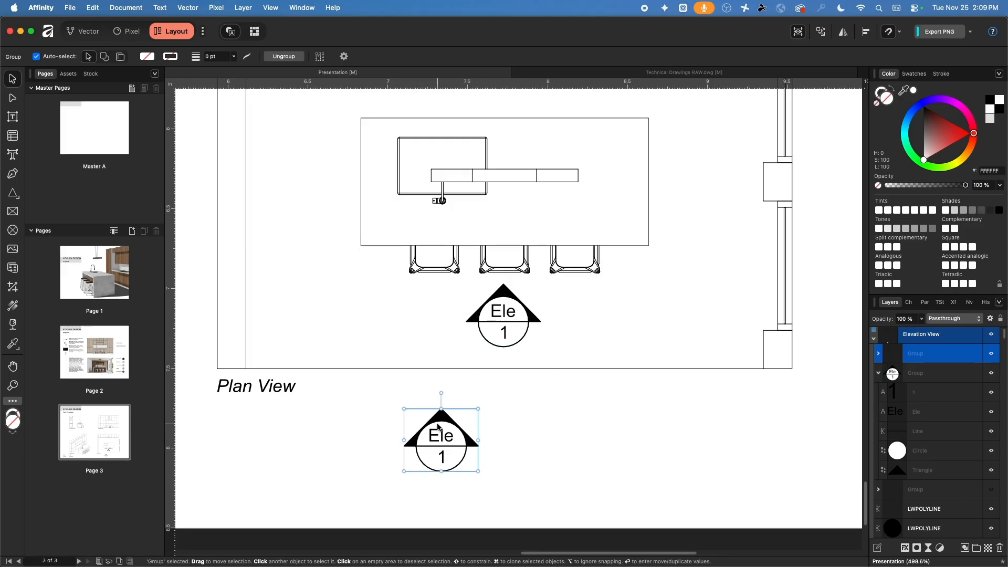
# Change the copied marker's "Ele" text to "Sec"
pyautogui.doubleClick(441, 439)
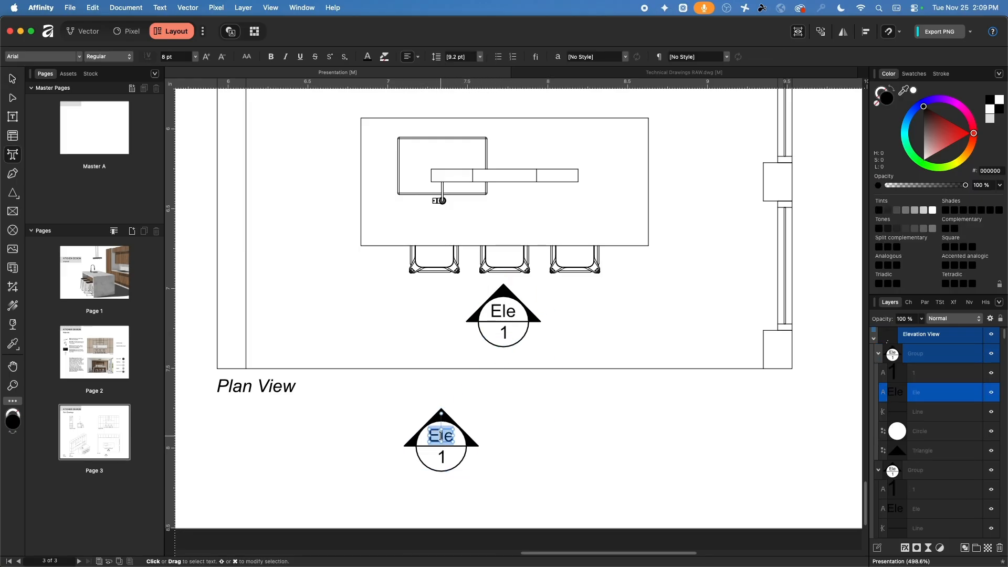
pyautogui.write('Secv')
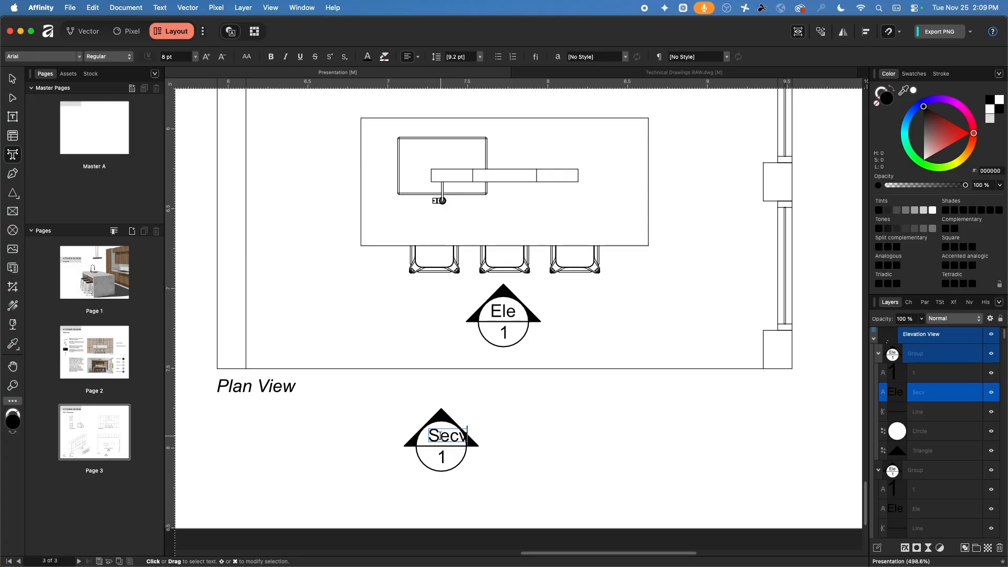
pyautogui.press('super+v')
pyautogui.press('super+z')
pyautogui.press('Escape')
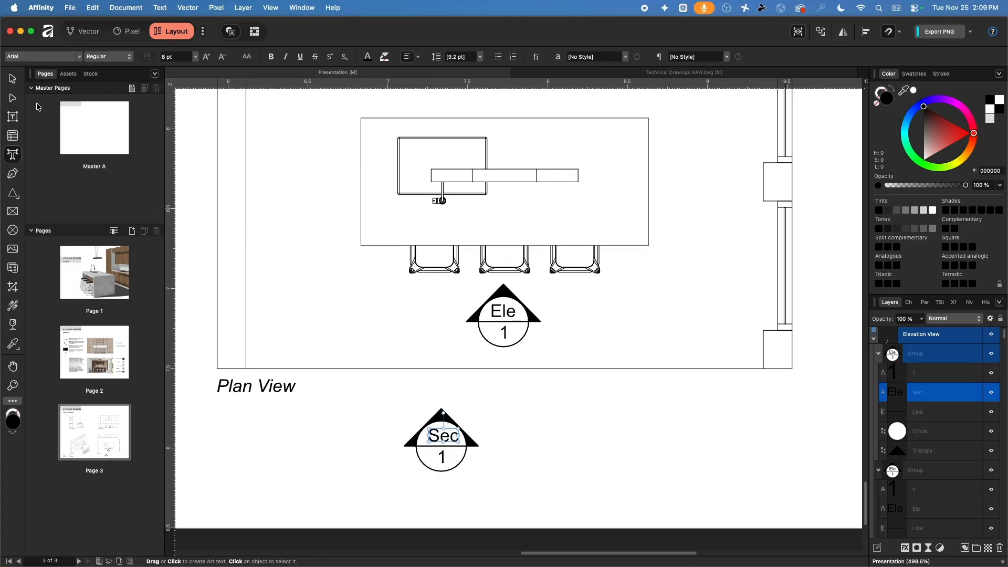
# Center the "Sec" text horizontally within the upper half of the marker's circle
pyautogui.click(12, 79)
pyautogui.keyDown('ctrl'); pyautogui.scroll(8, 436, 458); pyautogui.keyUp('ctrl')
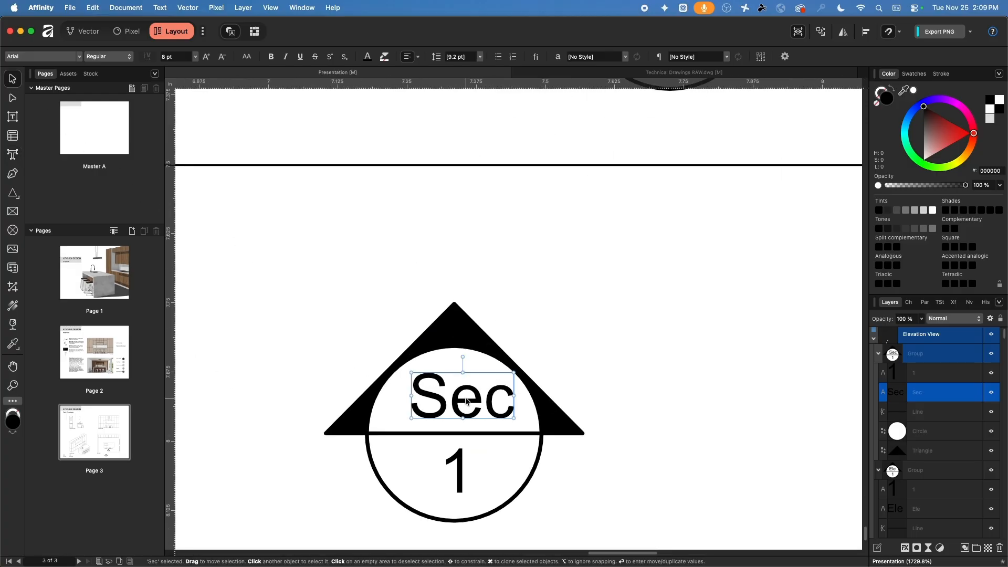
pyautogui.moveTo(466, 400); pyautogui.dragTo(461, 399)
pyautogui.press('Escape')
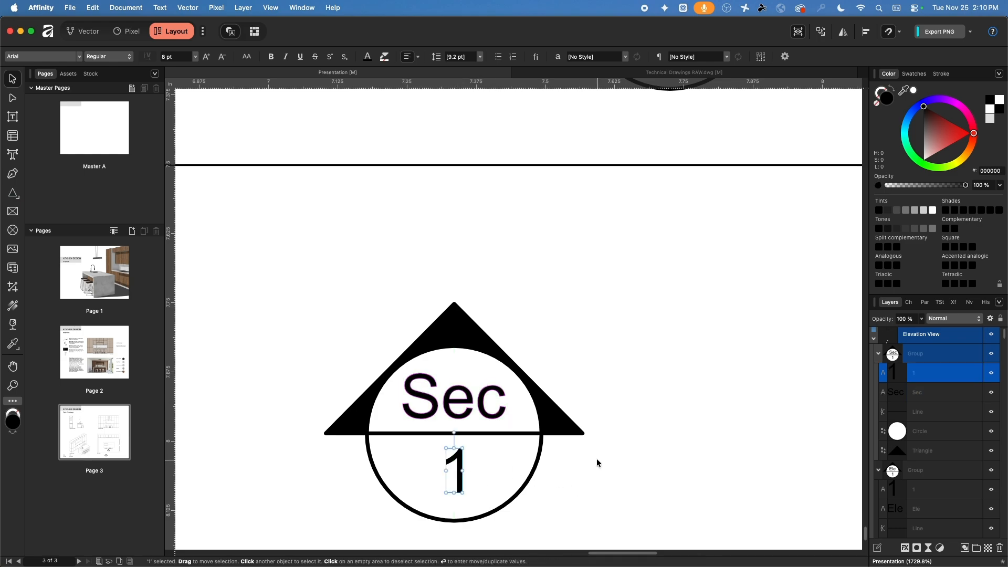
# Rotate the section marker's triangle 90° clockwise and reposition it around the circle so it points right
pyautogui.keyDown('ctrl'); pyautogui.scroll(-3, 518, 425); pyautogui.keyUp('ctrl')
pyautogui.click(480, 362)
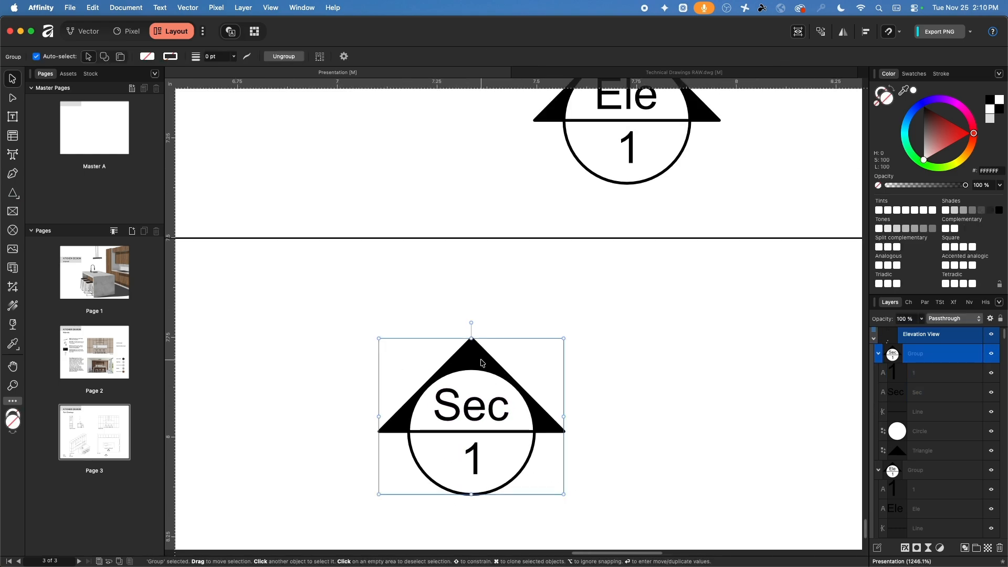
pyautogui.doubleClick(479, 360)
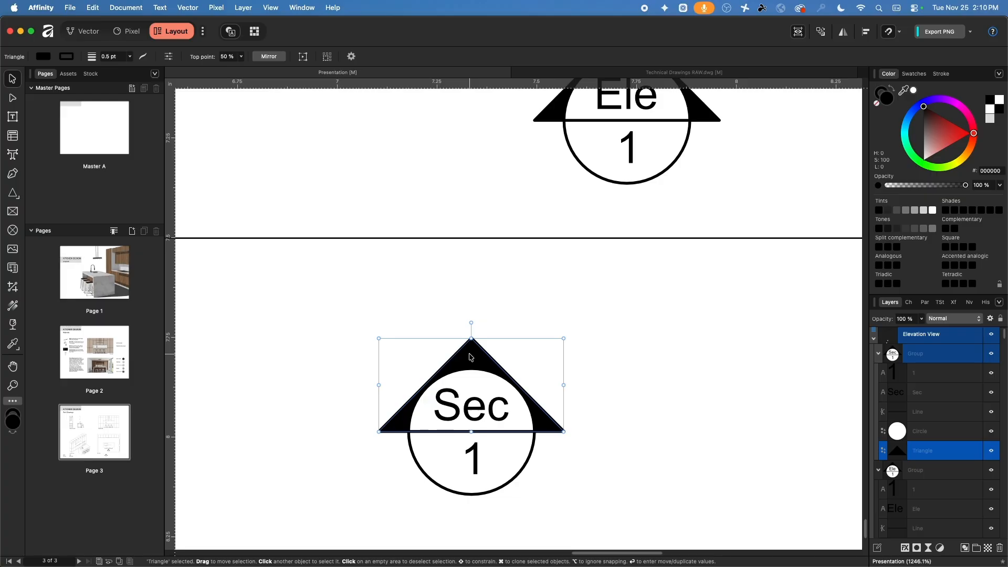
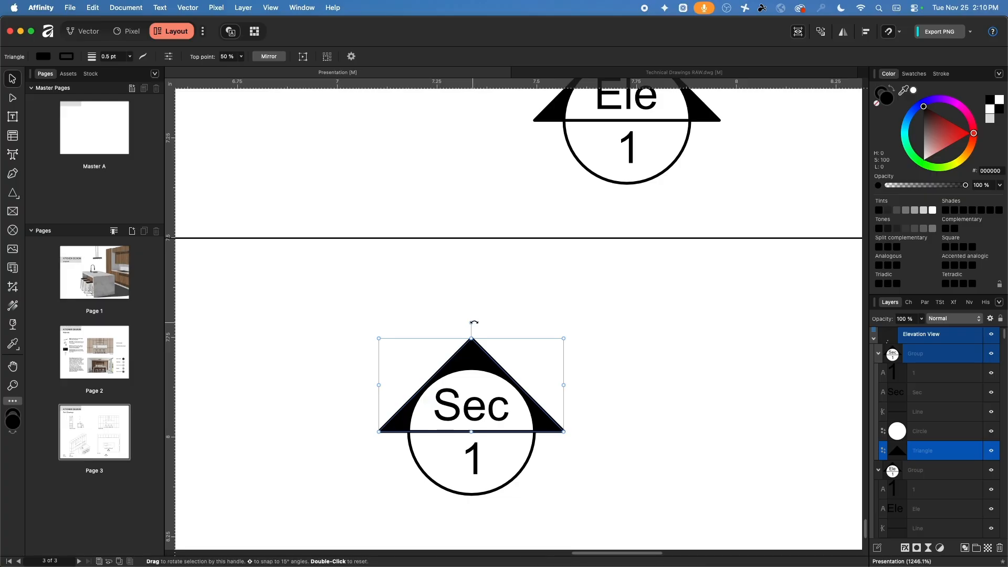
pyautogui.moveTo(474, 323); pyautogui.dragTo(569, 383)
pyautogui.moveTo(441, 342); pyautogui.dragTo(487, 391)
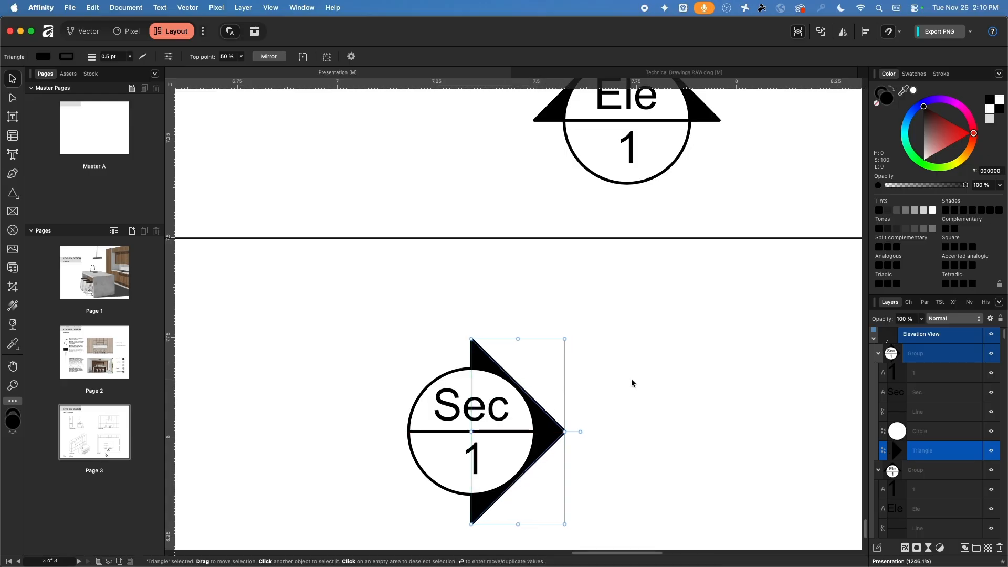
pyautogui.click(639, 352)
# Draw a vertical 0.5 pt line with the Pen tool, from left of the stools down past the plan's lower wall
pyautogui.moveTo(641, 339); pyautogui.dragTo(622, 372, button='middle')
pyautogui.scroll(-10, 621, 370)
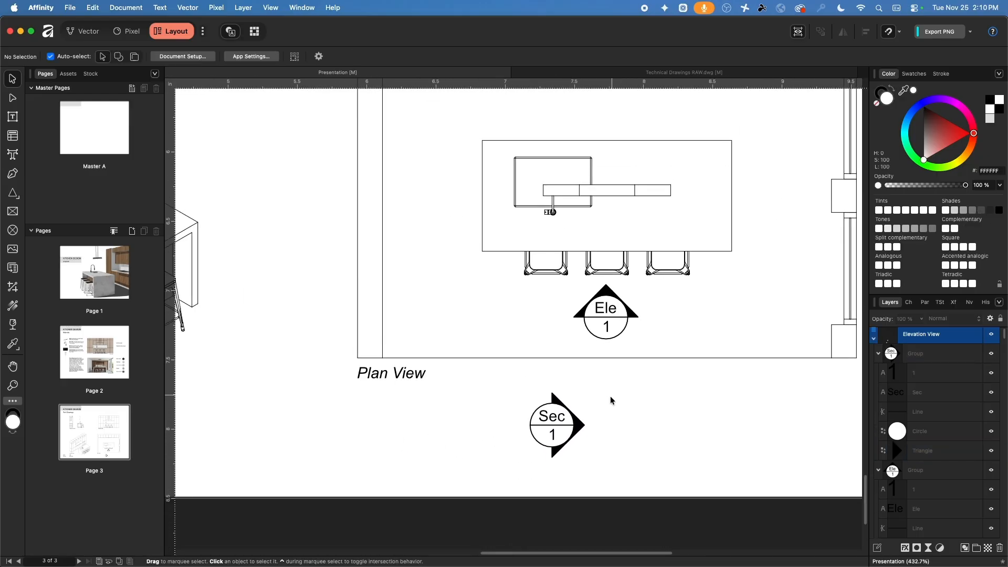
pyautogui.moveTo(550, 467); pyautogui.dragTo(548, 466, button='middle')
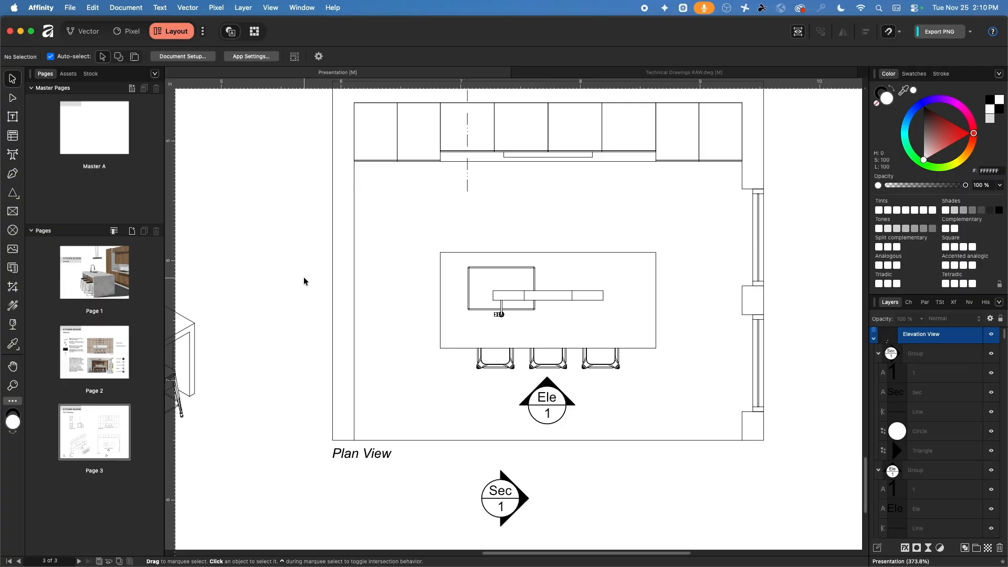
pyautogui.click(12, 176)
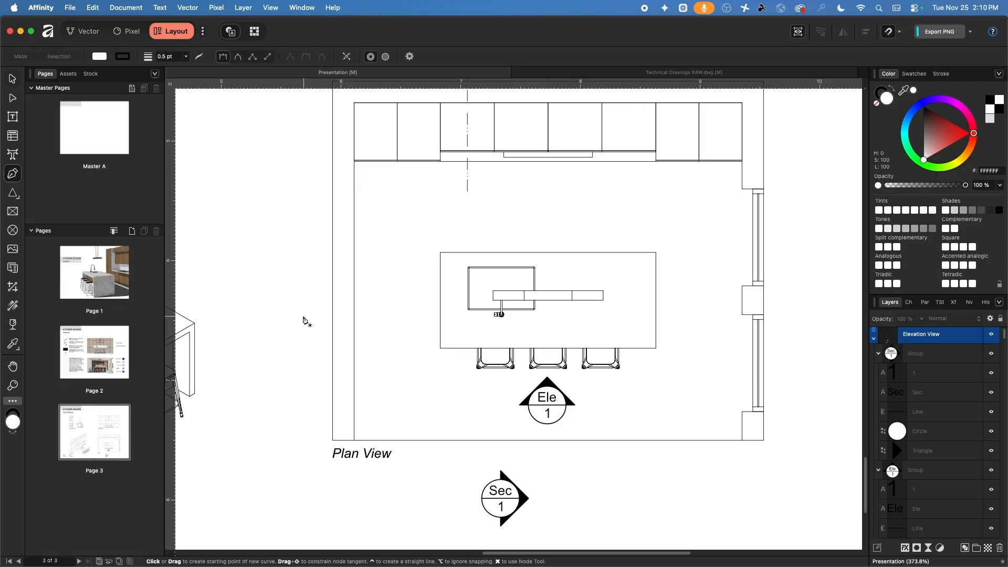
pyautogui.click(420, 355)
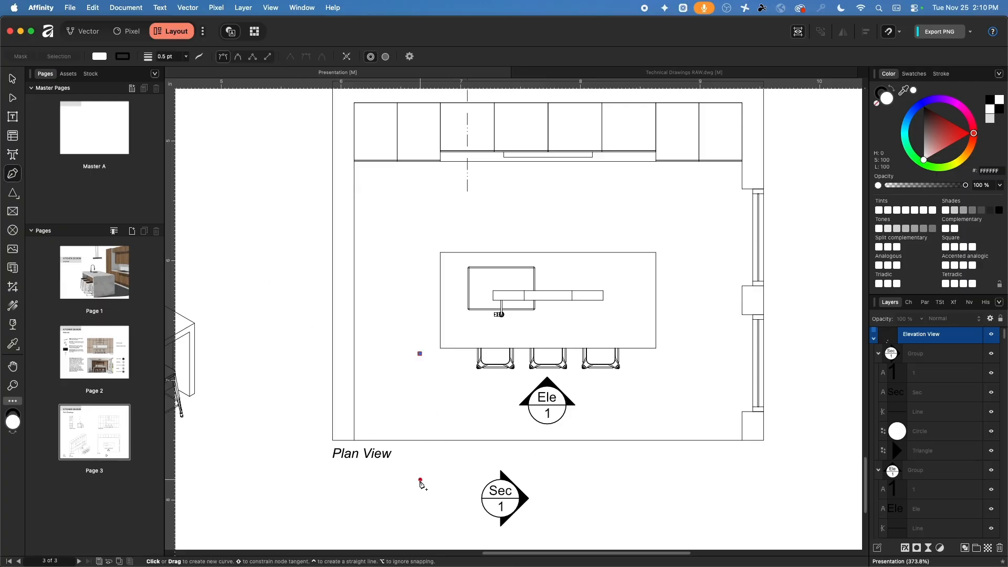
pyautogui.click(419, 507)
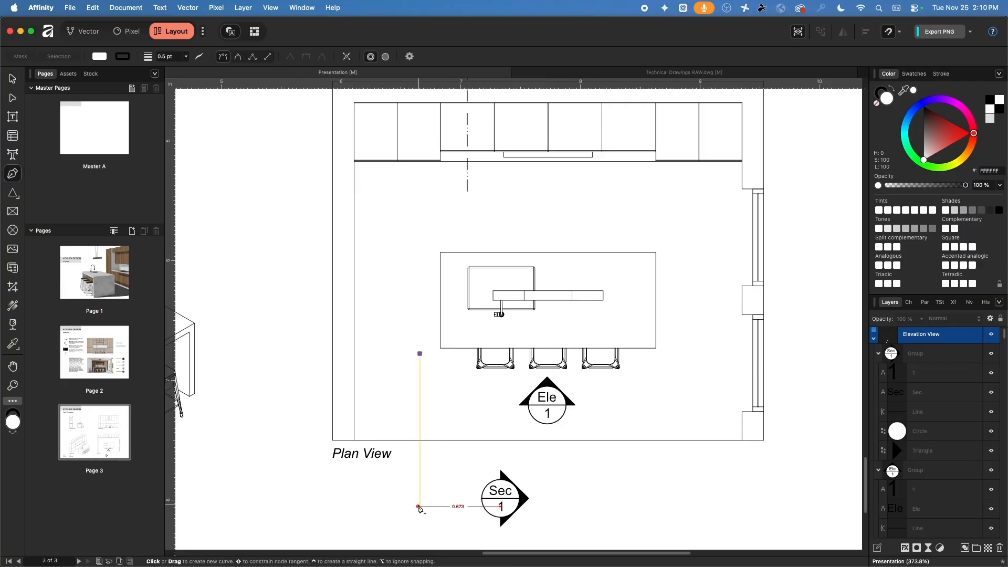
pyautogui.click(12, 78)
pyautogui.click(238, 227)
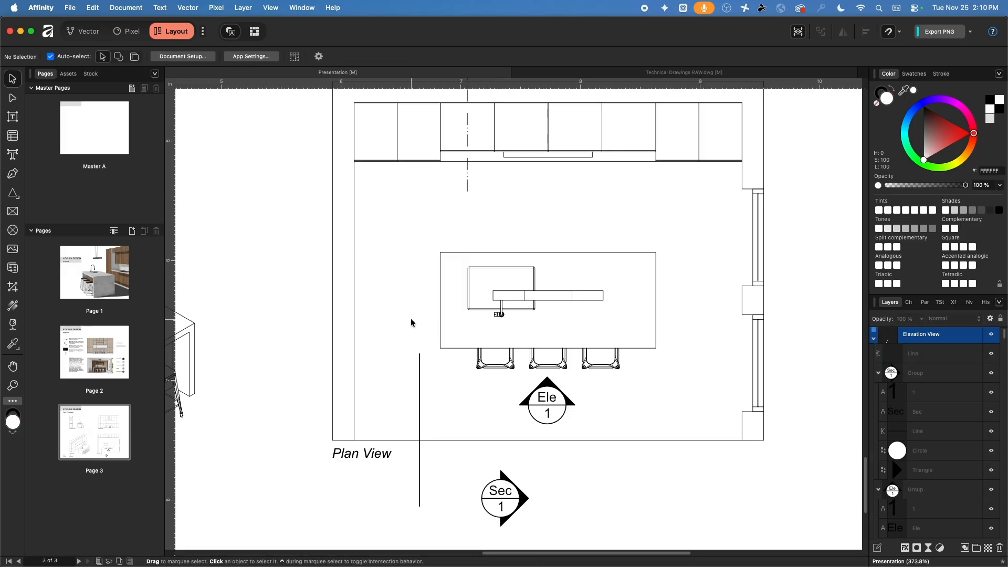
# Draw a short horizontal line with the Pen tool in the empty floor area left of the island
pyautogui.click(12, 173)
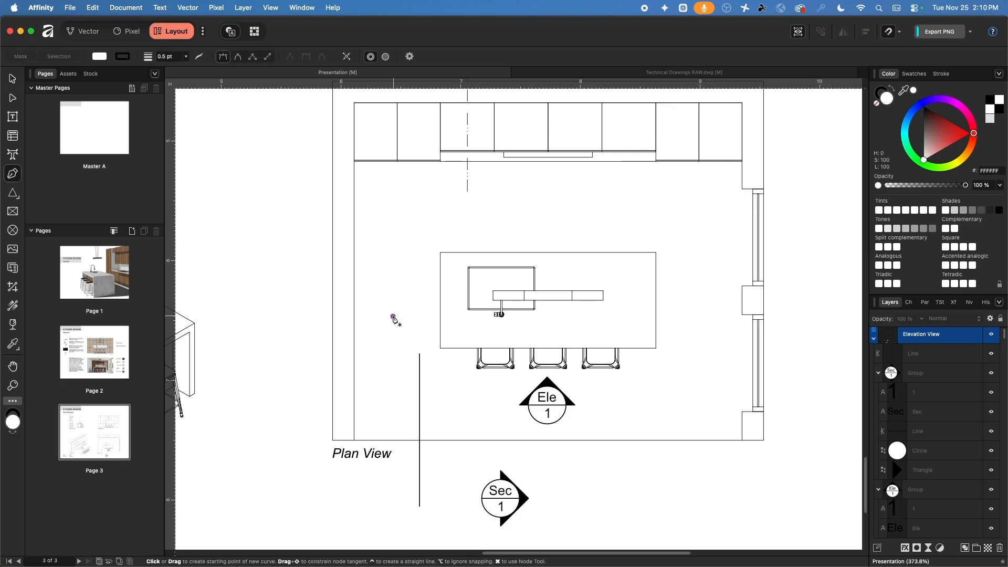
pyautogui.moveTo(393, 317); pyautogui.dragTo(407, 316)
pyautogui.click(12, 80)
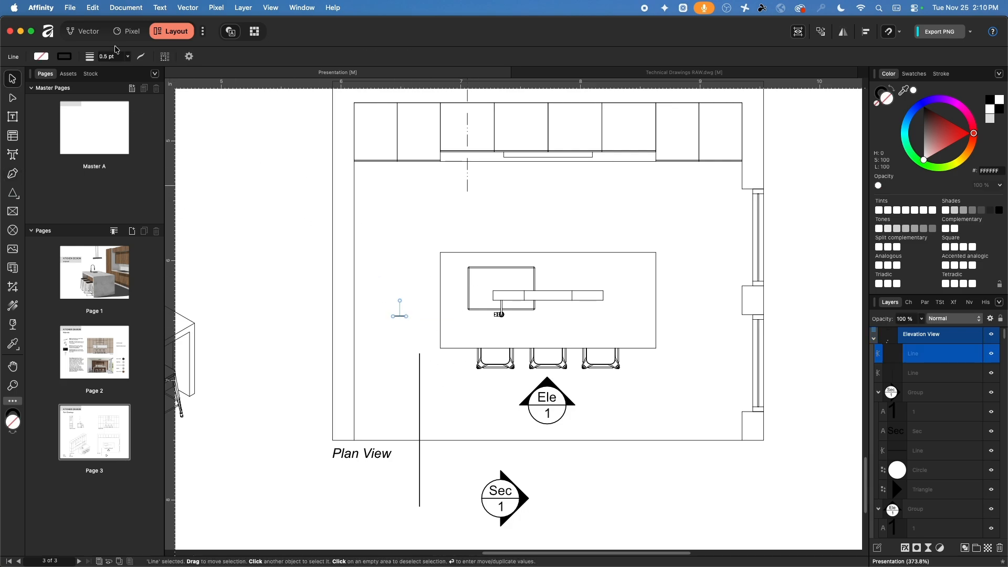
# Set the short line's stroke width to 2.5 pt and its cap style to butt
pyautogui.click(127, 57)
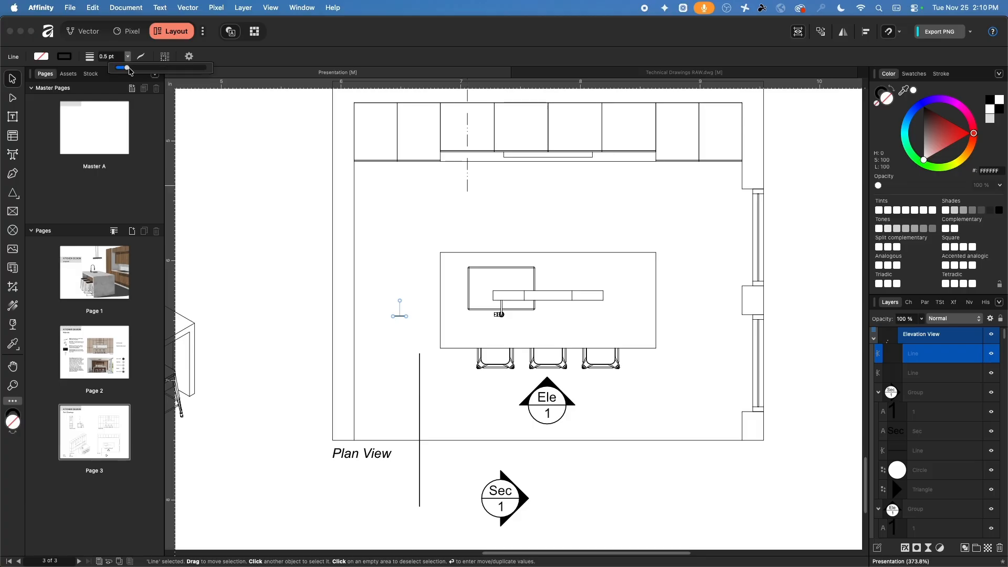
pyautogui.moveTo(133, 72); pyautogui.dragTo(141, 74)
pyautogui.click(141, 57)
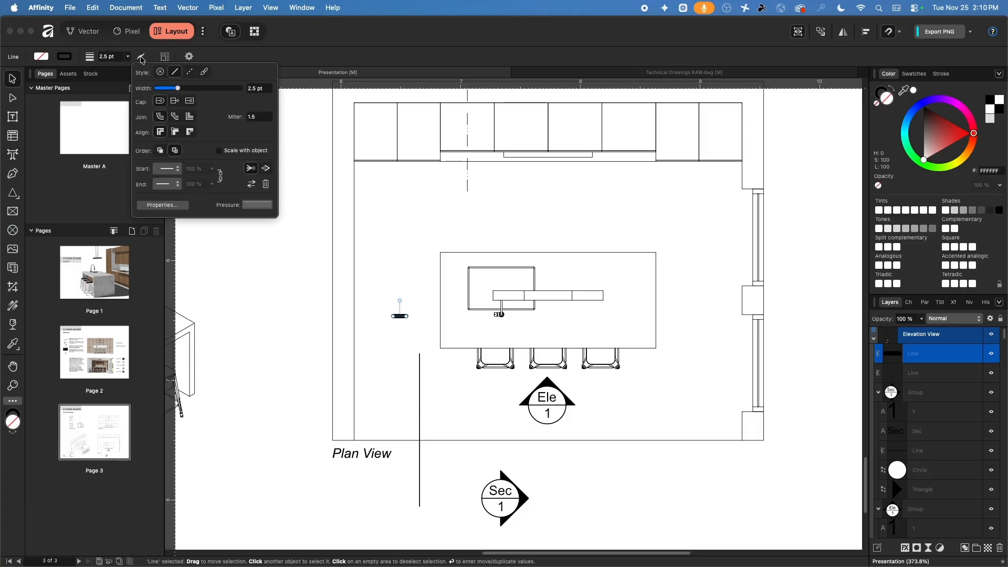
pyautogui.click(175, 101)
pyautogui.click(260, 314)
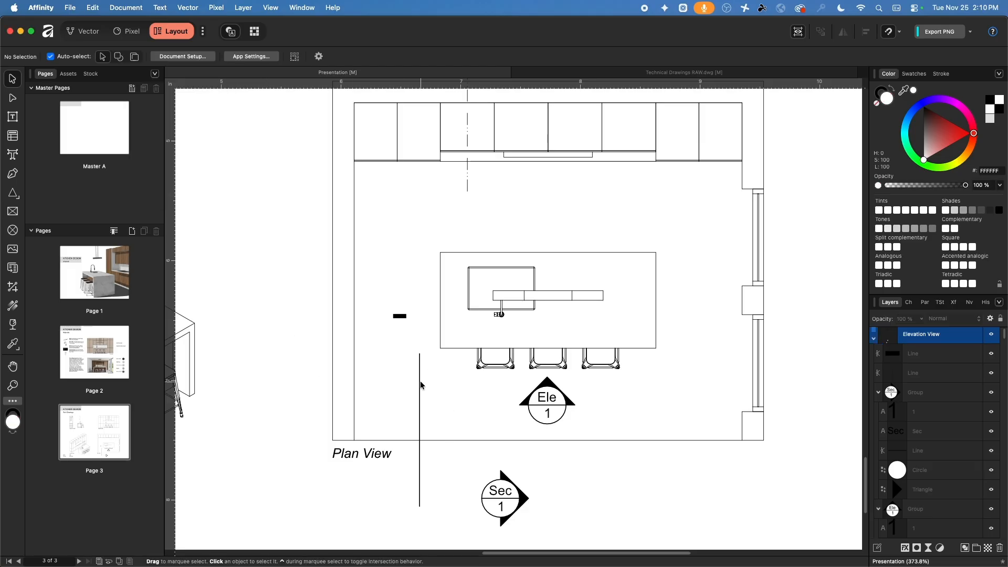
# Move the section marker onto the lower end of the vertical line, aligning its center with the line
pyautogui.click(513, 507)
pyautogui.moveTo(511, 495); pyautogui.dragTo(429, 522)
pyautogui.keyDown('alt'); pyautogui.scroll(5, 428, 523); pyautogui.keyUp('alt')
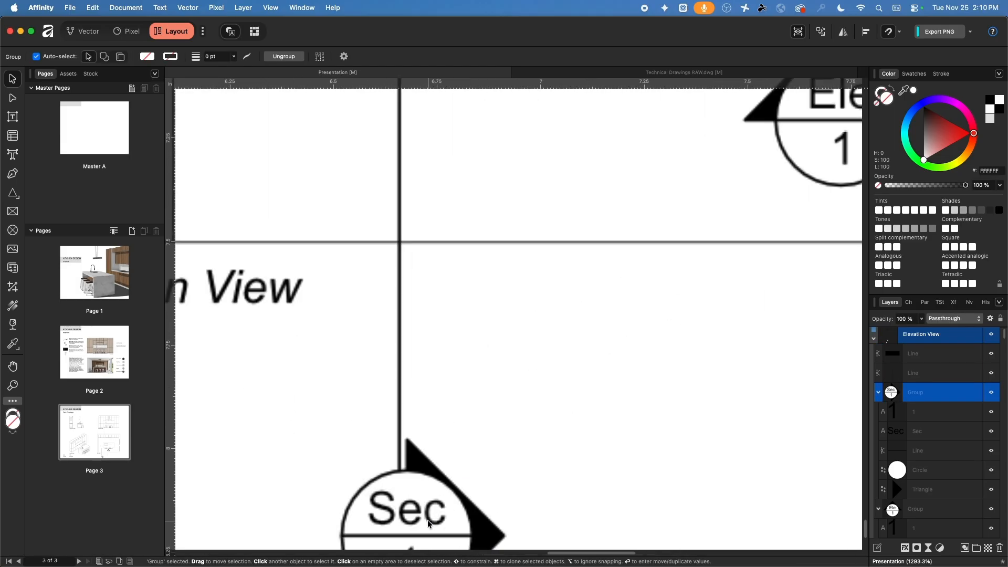
pyautogui.keyDown('alt'); pyautogui.scroll(3, 428, 521); pyautogui.keyUp('alt')
pyautogui.moveTo(426, 426)
pyautogui.mouseDown()
pyautogui.moveTo(424, 444)
pyautogui.moveTo(413, 430)
pyautogui.mouseUp()
# Extend the vertical section line upward through the plan view to just above the upper wall
pyautogui.click(374, 331)
pyautogui.keyDown('alt'); pyautogui.scroll(-3, 384, 340); pyautogui.keyUp('alt')
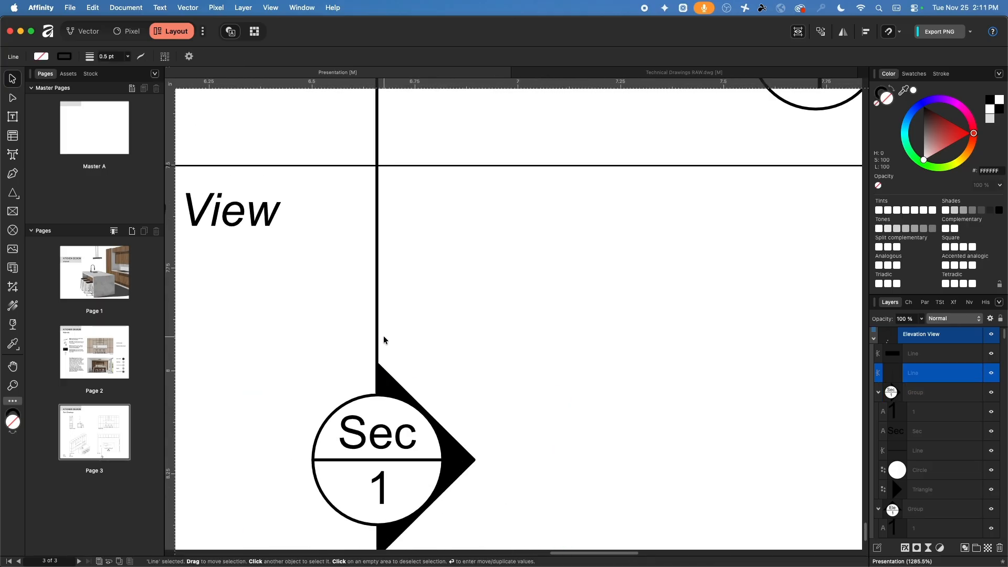
pyautogui.keyDown('alt'); pyautogui.scroll(-5, 384, 339); pyautogui.keyUp('alt')
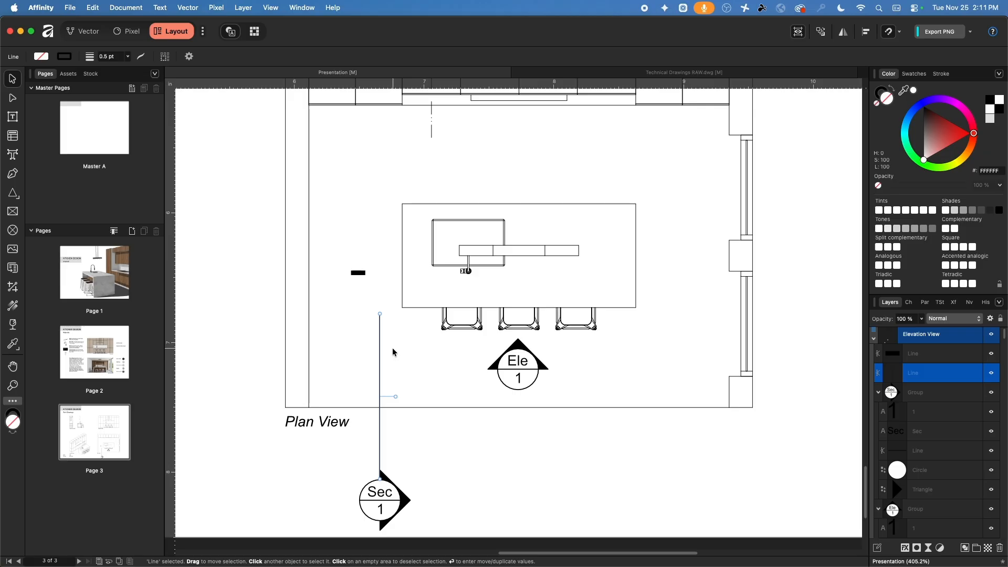
pyautogui.keyDown('alt'); pyautogui.scroll(-1, 393, 352); pyautogui.keyUp('alt')
pyautogui.scroll(1, 396, 380)
pyautogui.moveTo(380, 373); pyautogui.dragTo(381, 116)
# Move the thick short line above the plan's upper wall and snap its end to the top of the vertical section line
pyautogui.click(364, 341)
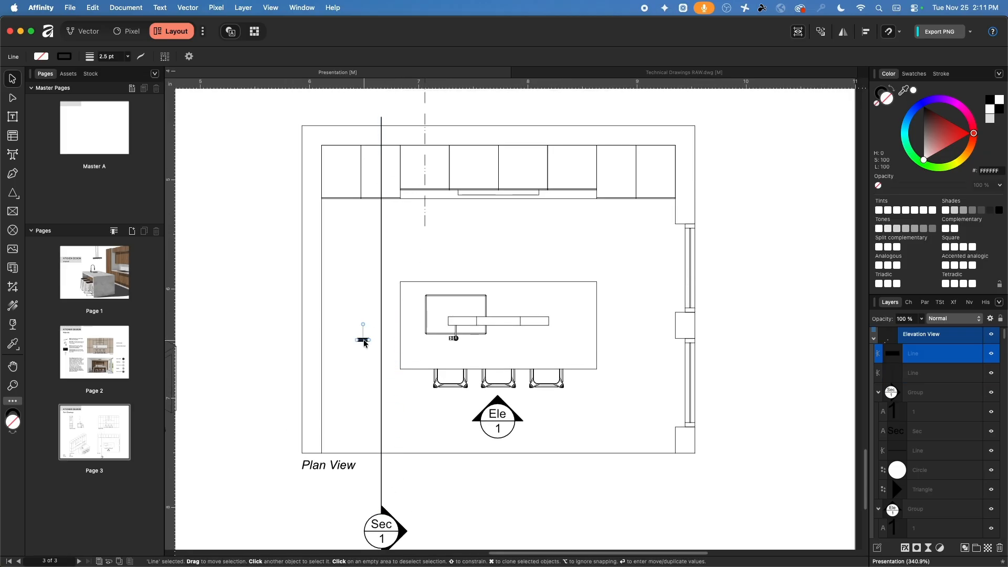
pyautogui.moveTo(364, 341); pyautogui.dragTo(390, 116)
pyautogui.keyDown('alt'); pyautogui.scroll(10, 387, 117); pyautogui.keyUp('alt')
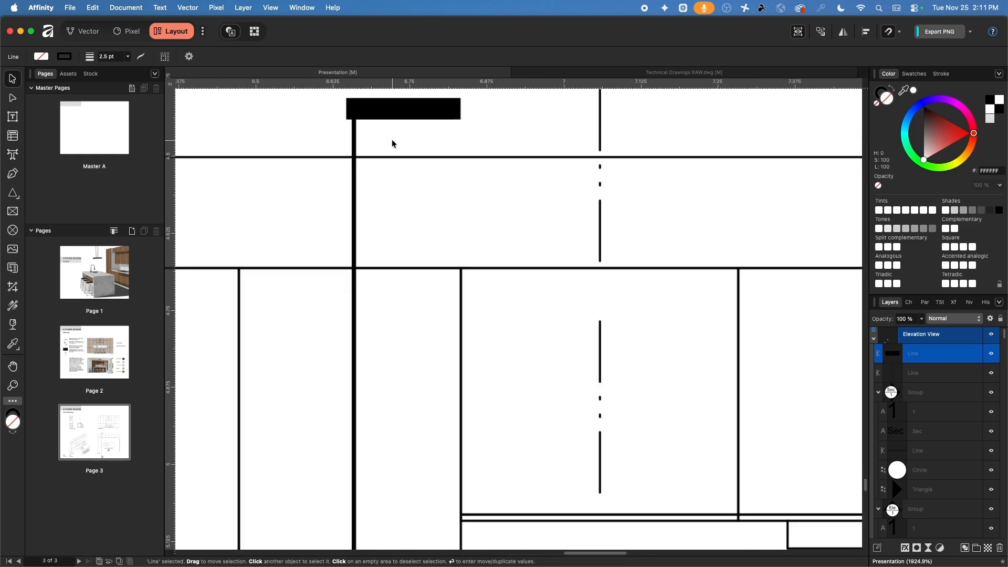
pyautogui.keyDown('alt'); pyautogui.scroll(2, 393, 141); pyautogui.keyUp('alt')
pyautogui.scroll(5, 389, 199)
pyautogui.moveTo(394, 304); pyautogui.dragTo(357, 294)
# Give the vertical section line a dashed stroke style with a width of 0.25 pt
pyautogui.click(358, 327)
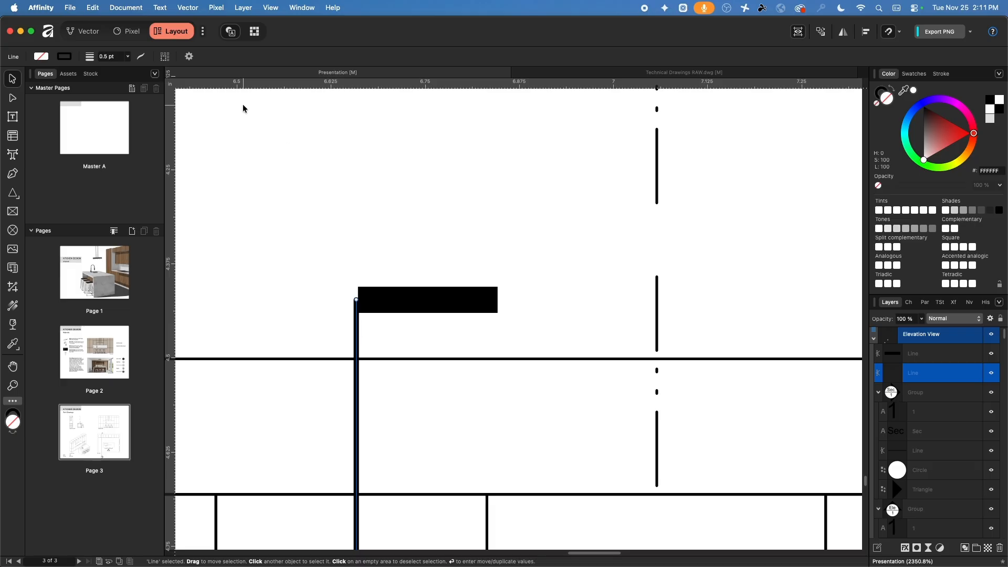
pyautogui.click(142, 57)
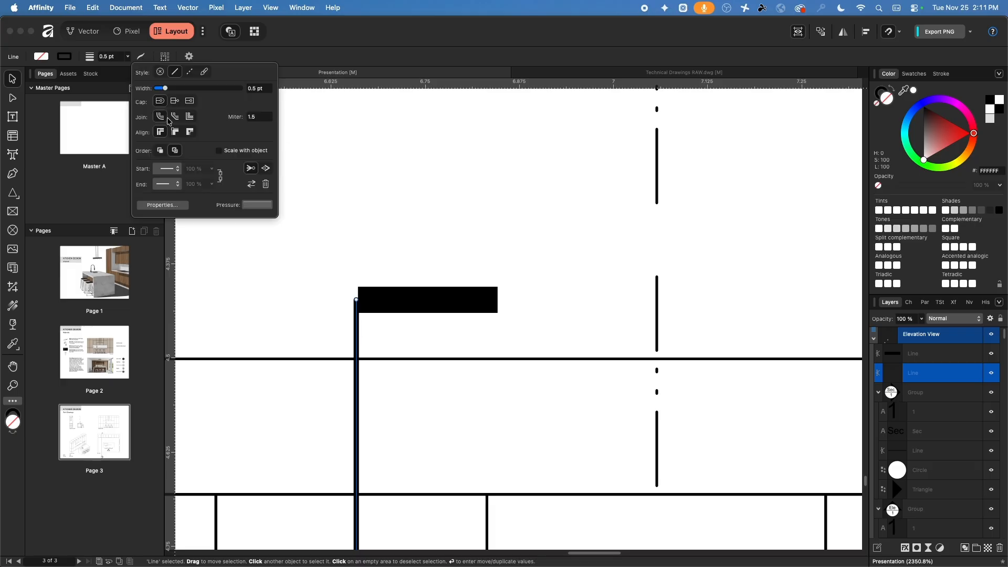
pyautogui.click(190, 72)
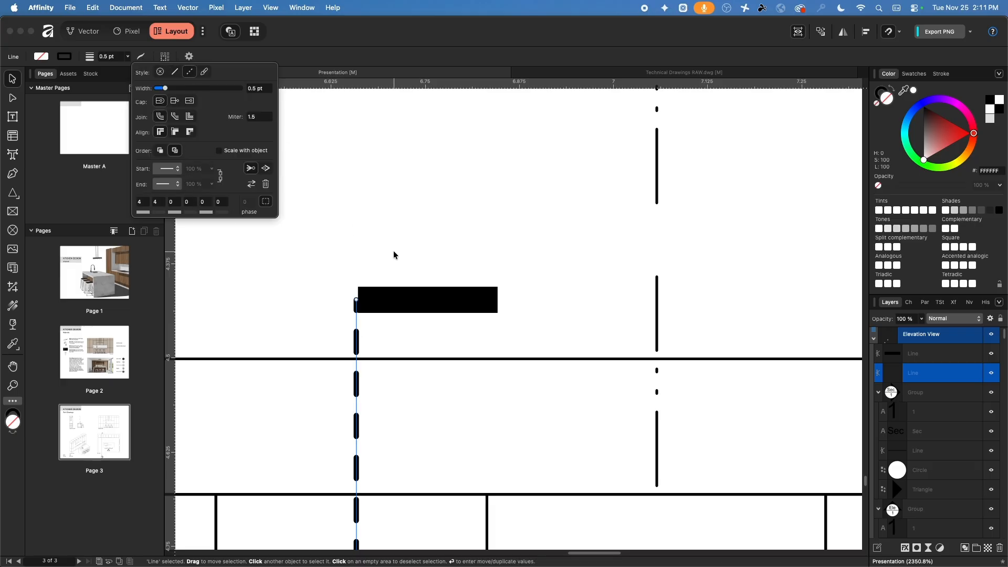
pyautogui.scroll(-10, 395, 255)
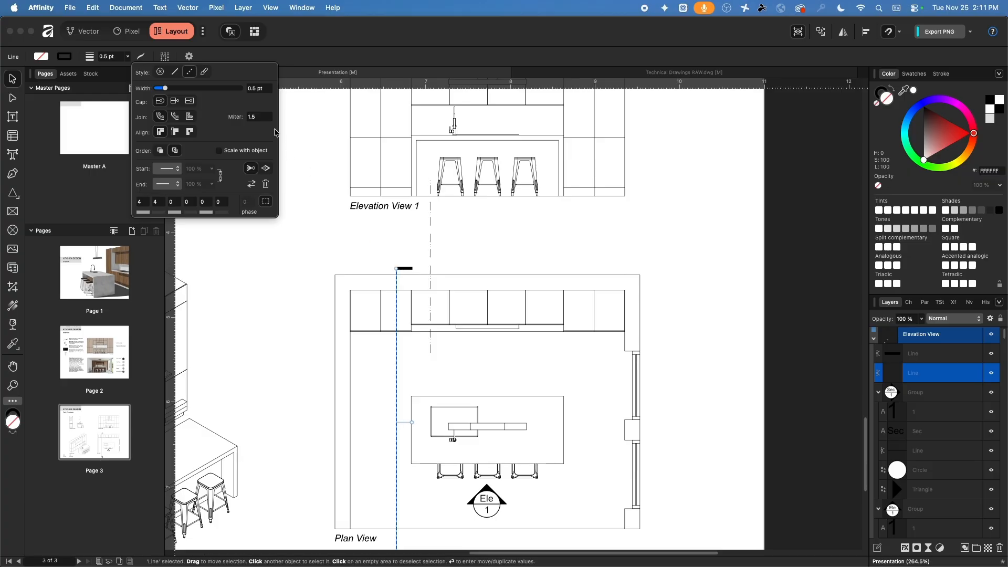
pyautogui.click(261, 87)
pyautogui.write('.25')
pyautogui.press('Return')
pyautogui.click(434, 257)
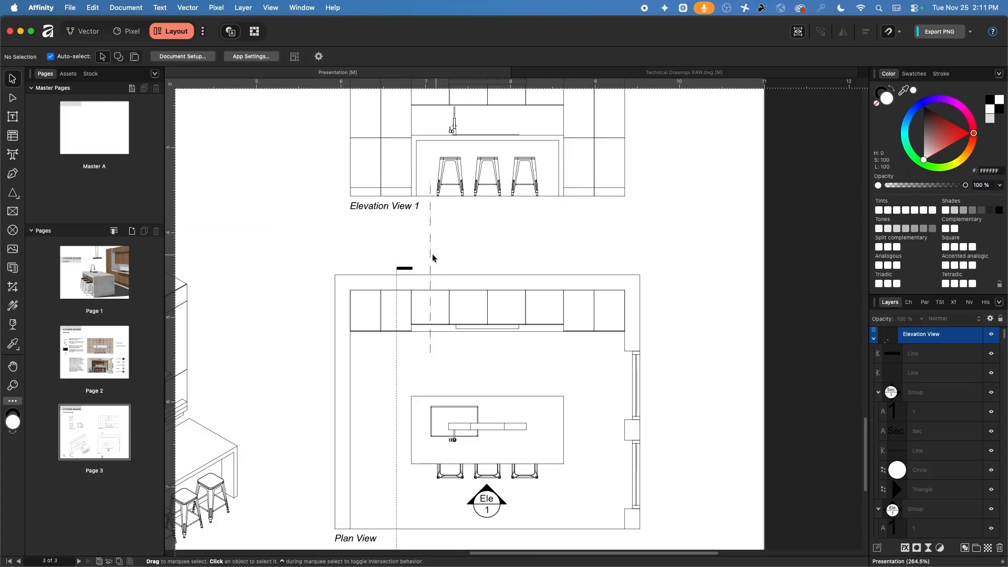
# Move the dashed section line and its thick end bar onto the dash-dot guide line, and delete that guide line
pyautogui.moveTo(382, 255); pyautogui.dragTo(415, 280)
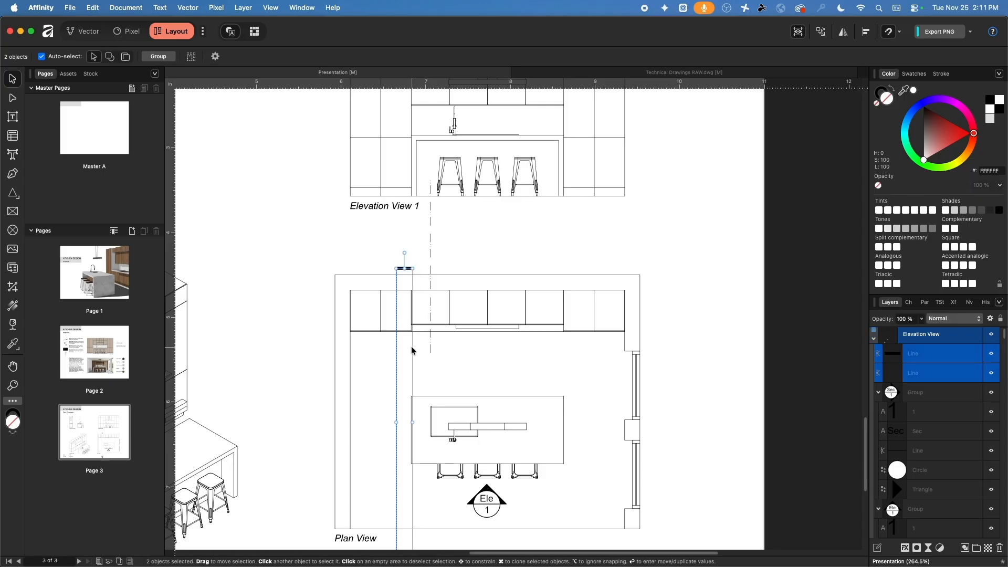
pyautogui.moveTo(397, 347); pyautogui.dragTo(429, 339)
pyautogui.click(474, 241)
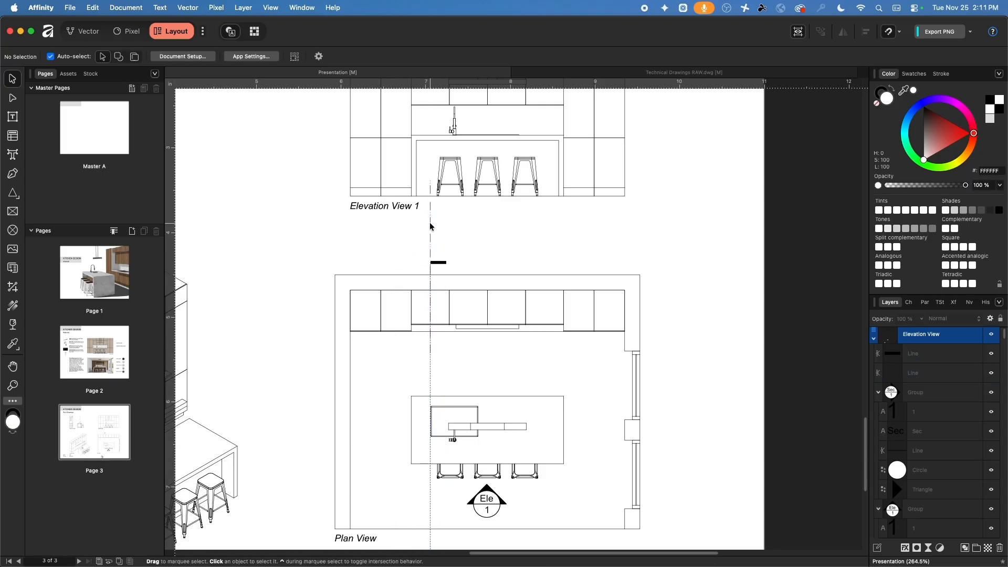
pyautogui.click(431, 224)
pyautogui.press('Delete')
# Place the section marker just below the plan's lower wall, centered on the dashed line, and shorten the line to the marker's top
pyautogui.scroll(-6, 482, 289)
pyautogui.click(409, 407)
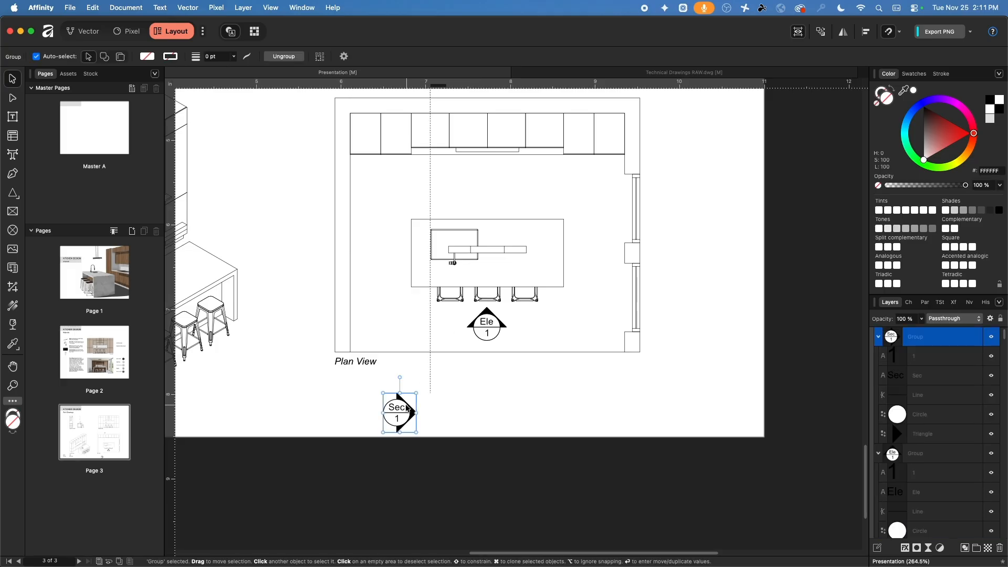
pyautogui.moveTo(399, 407)
pyautogui.mouseDown()
pyautogui.moveTo(445, 400)
pyautogui.moveTo(436, 377)
pyautogui.mouseUp()
pyautogui.keyDown('ctrl'); pyautogui.scroll(10, 435, 377); pyautogui.keyUp('ctrl')
pyautogui.moveTo(444, 314); pyautogui.dragTo(421, 278)
pyautogui.click(402, 210)
pyautogui.moveTo(401, 445)
pyautogui.mouseDown()
pyautogui.moveTo(401, 280)
pyautogui.moveTo(412, 265)
pyautogui.moveTo(419, 283)
pyautogui.moveTo(421, 252)
pyautogui.mouseUp()
pyautogui.click(502, 303)
pyautogui.scroll(-6, 532, 338)
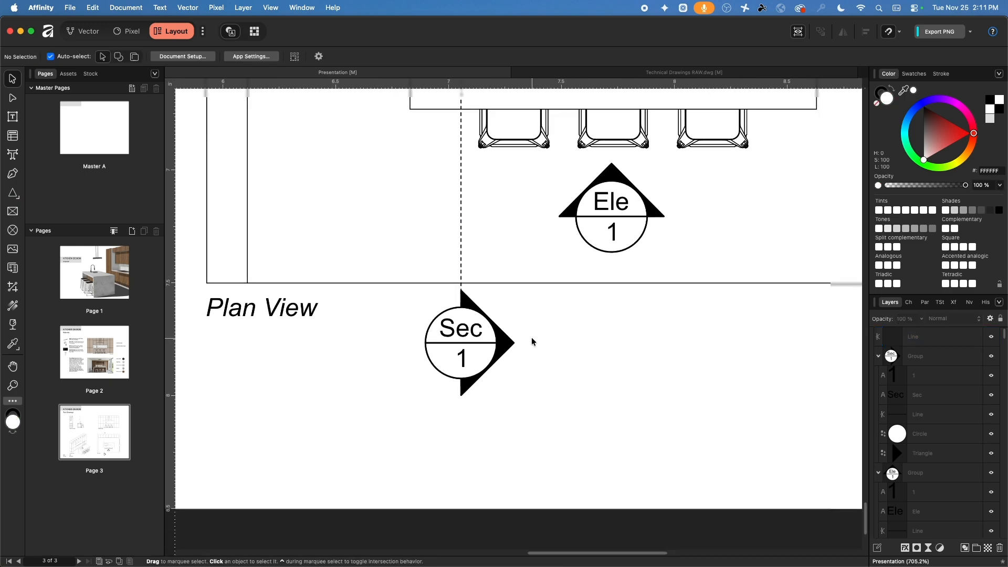
# Group the section marker, the dashed section line and the thick bar above the plan view
pyautogui.scroll(-5, 542, 349)
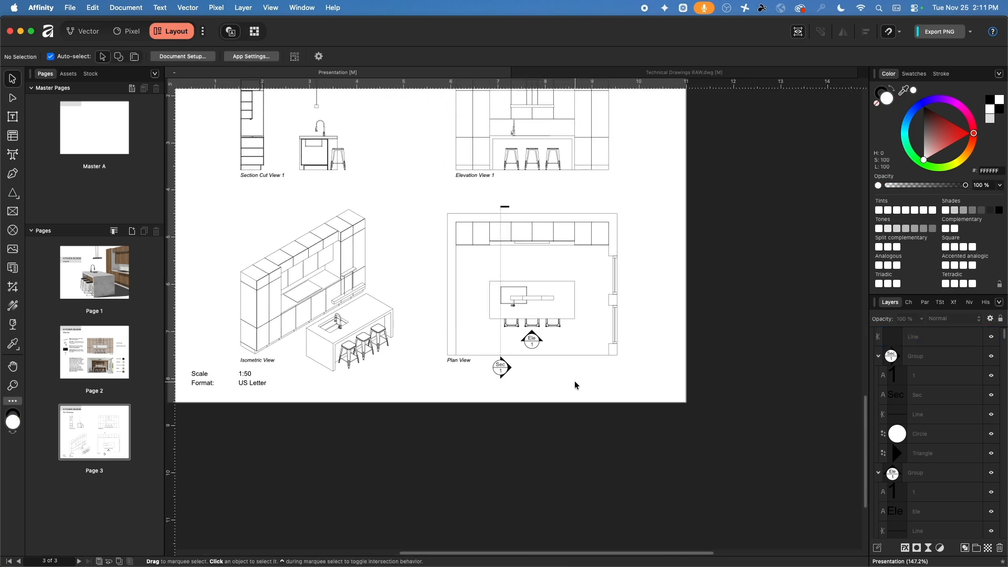
pyautogui.click(503, 367)
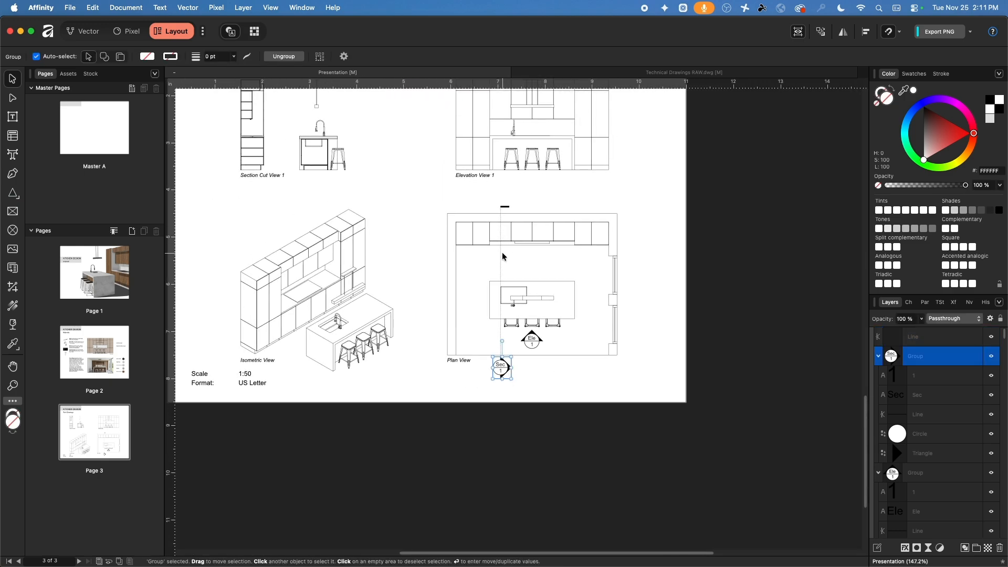
pyautogui.keyDown('shift'); pyautogui.click(502, 256); pyautogui.keyUp('shift')
pyautogui.scroll(10, 505, 208)
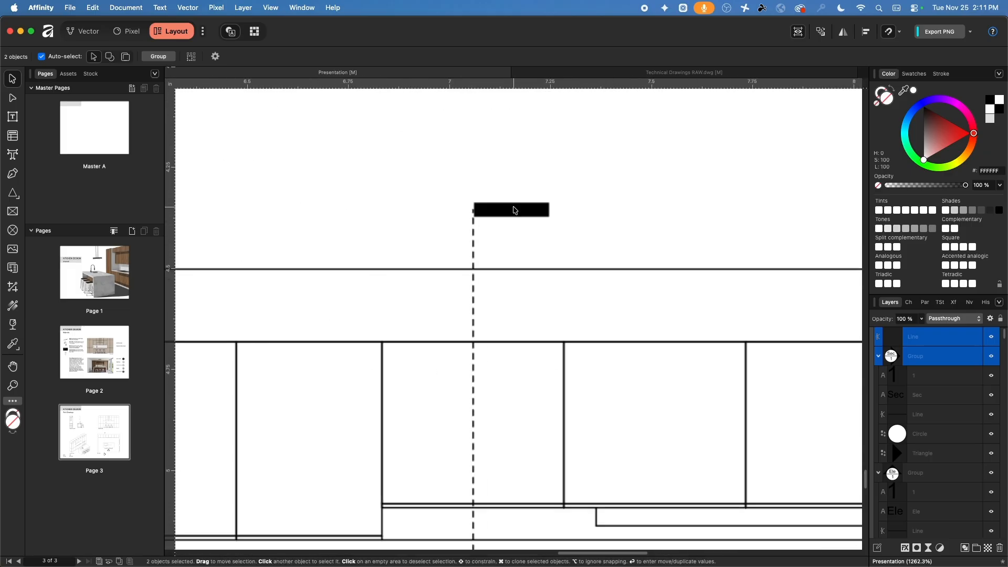
pyautogui.keyDown('shift'); pyautogui.click(522, 214); pyautogui.keyUp('shift')
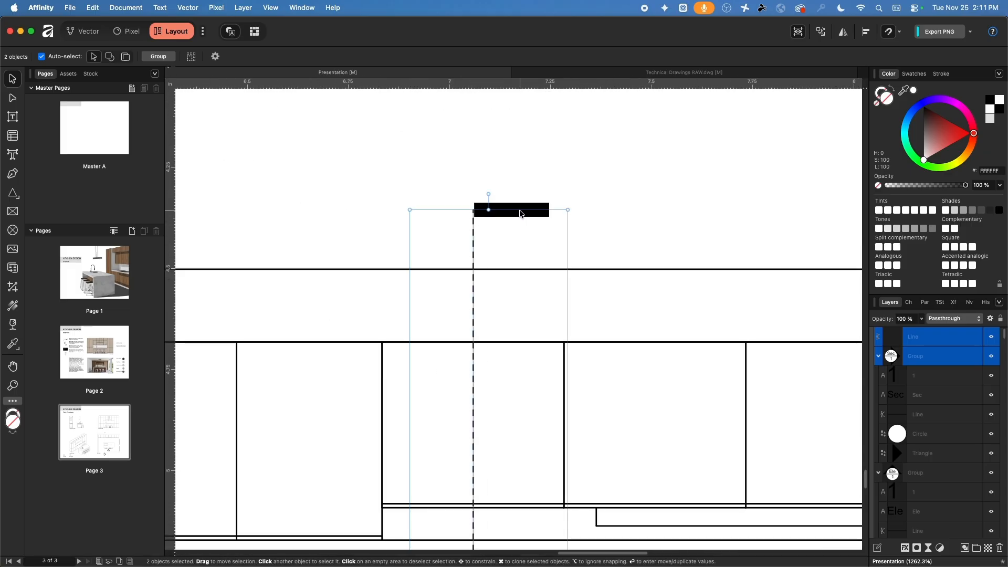
pyautogui.keyDown('shift'); pyautogui.click(515, 209); pyautogui.keyUp('shift')
pyautogui.keyDown('shift'); pyautogui.moveTo(514, 209); pyautogui.dragTo(513, 251); pyautogui.keyUp('shift')
pyautogui.press('super+z')
pyautogui.press('super+z')
pyautogui.press('super+g')
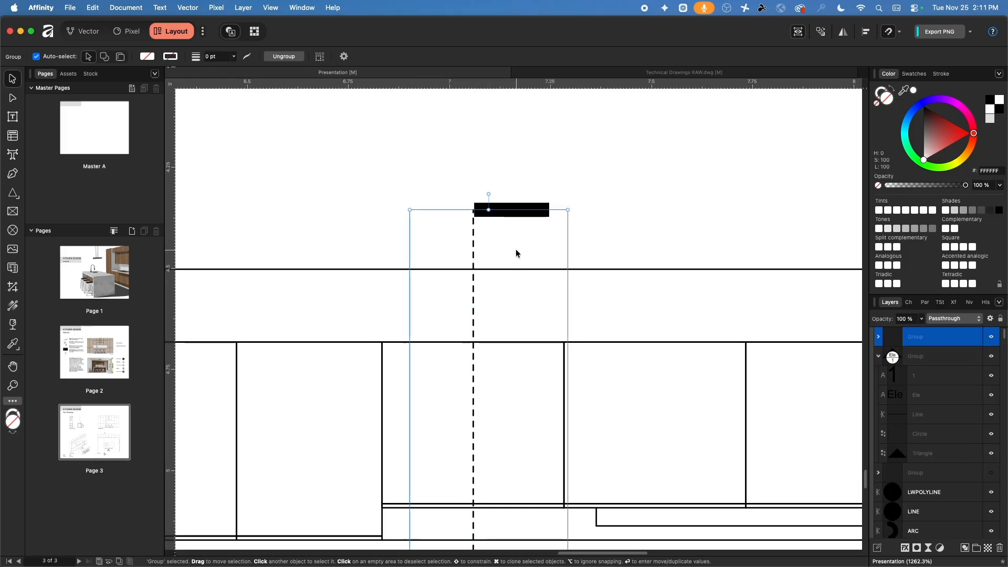
# Collapse the elevation marker's group in the layer list and deselect everything
pyautogui.keyDown('alt'); pyautogui.scroll(-5, 515, 249); pyautogui.keyUp('alt')
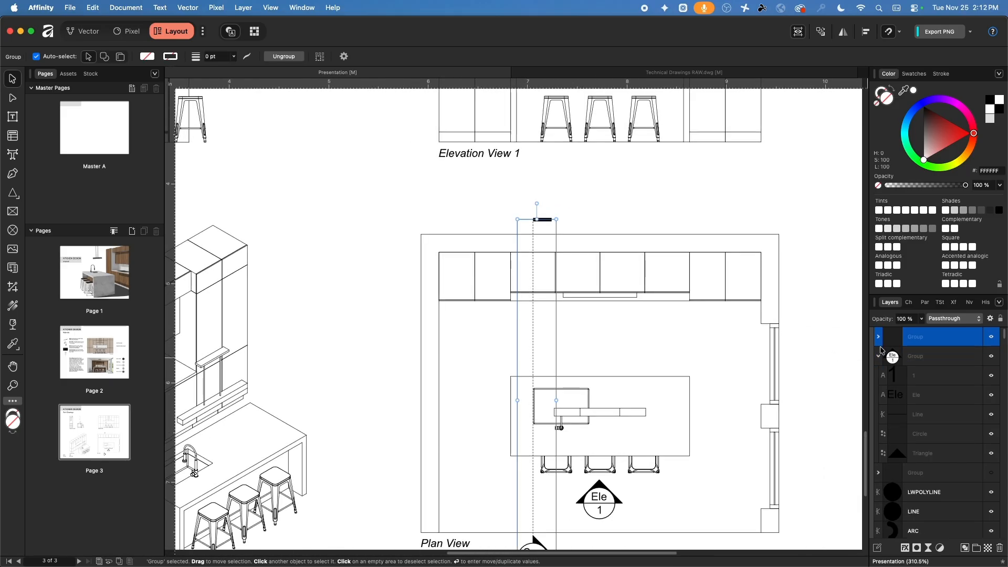
pyautogui.click(878, 357)
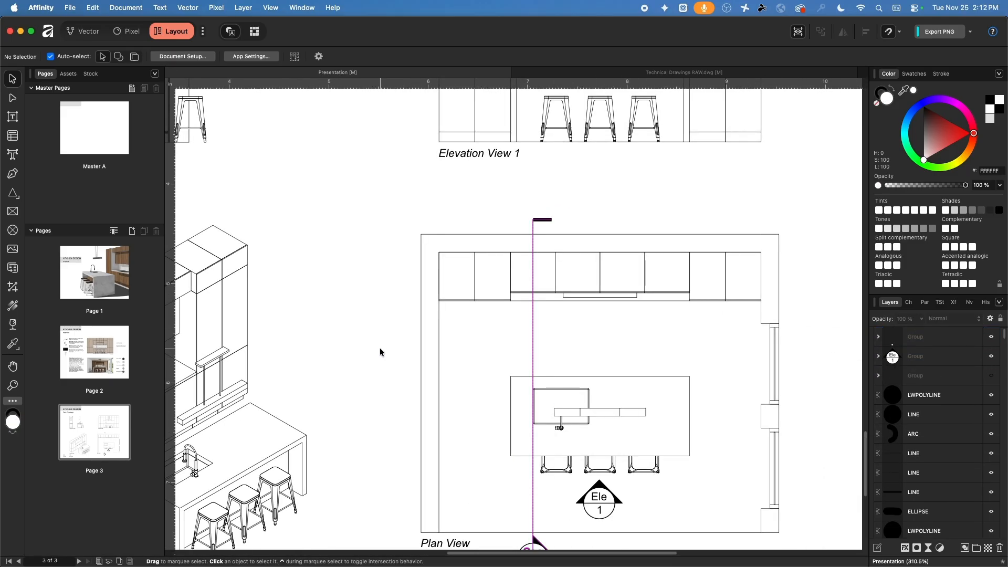
pyautogui.scroll(-3, 380, 347)
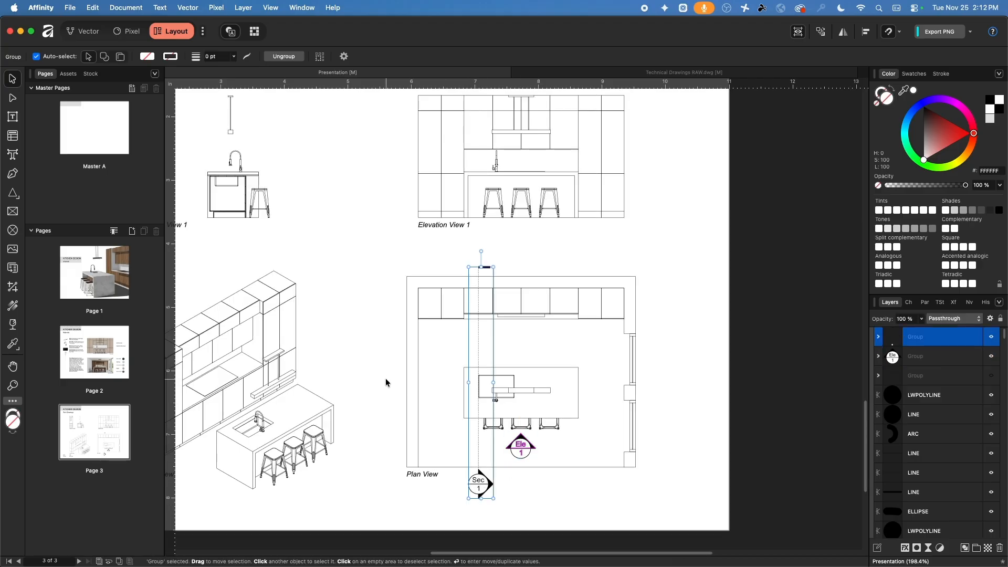
pyautogui.click(380, 352)
# Enable the drawing scale in the document setup and set it to 1:50 with inches as the readout units
pyautogui.hscroll(-5, 376, 336)
pyautogui.moveTo(535, 382); pyautogui.dragTo(480, 409, button='middle')
pyautogui.scroll(-3, 541, 361)
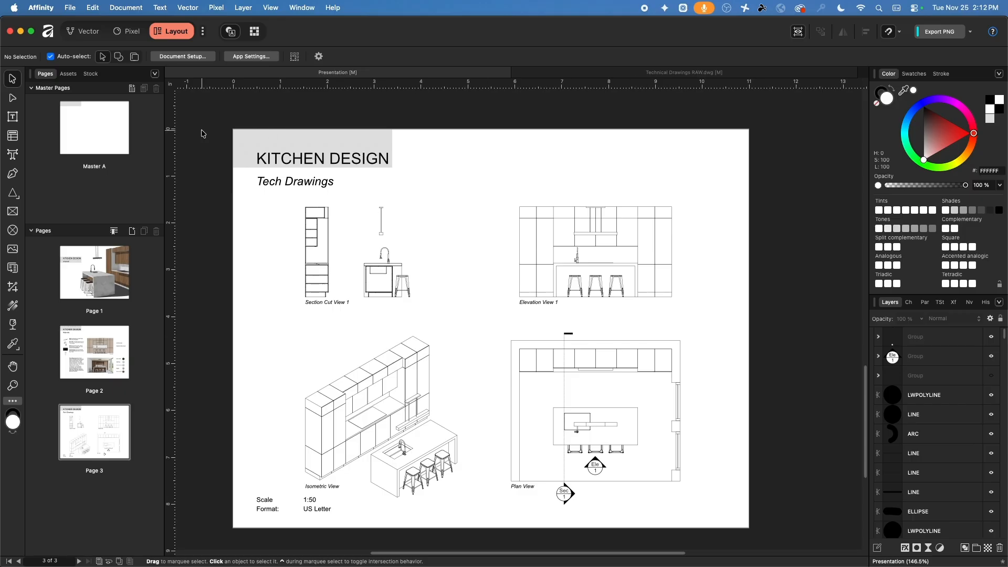
pyautogui.click(185, 56)
pyautogui.scroll(-5, 638, 285)
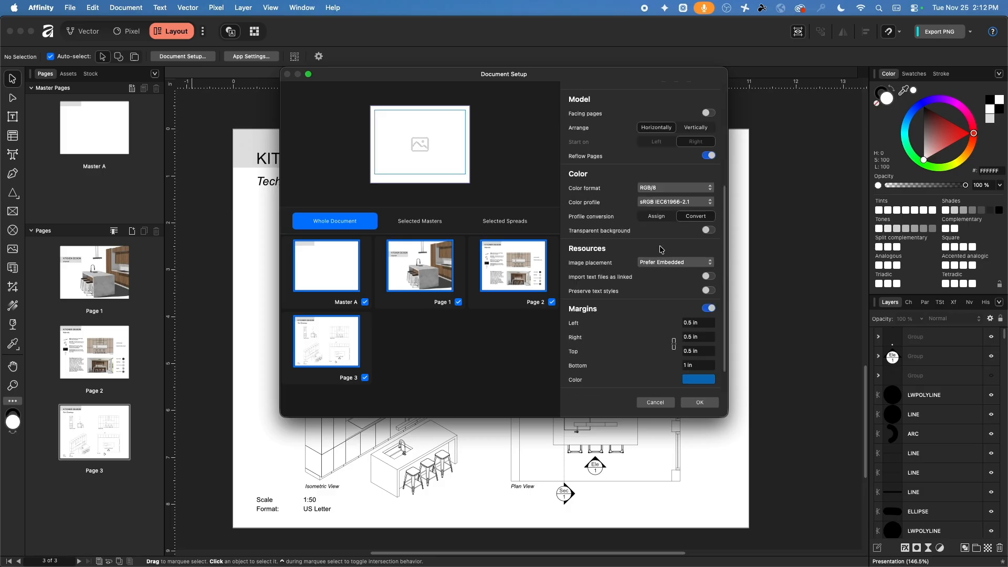
pyautogui.click(709, 384)
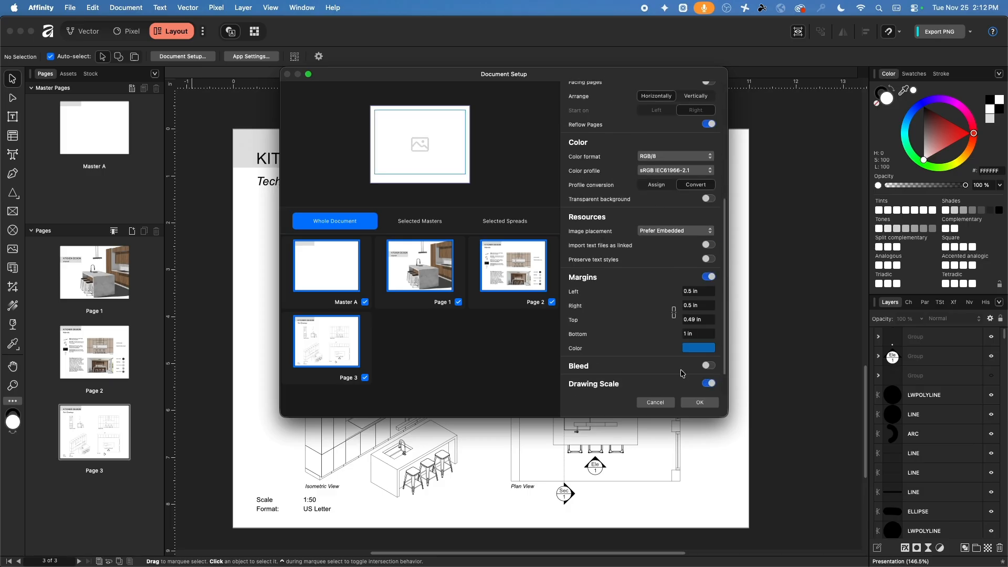
pyautogui.click(667, 370)
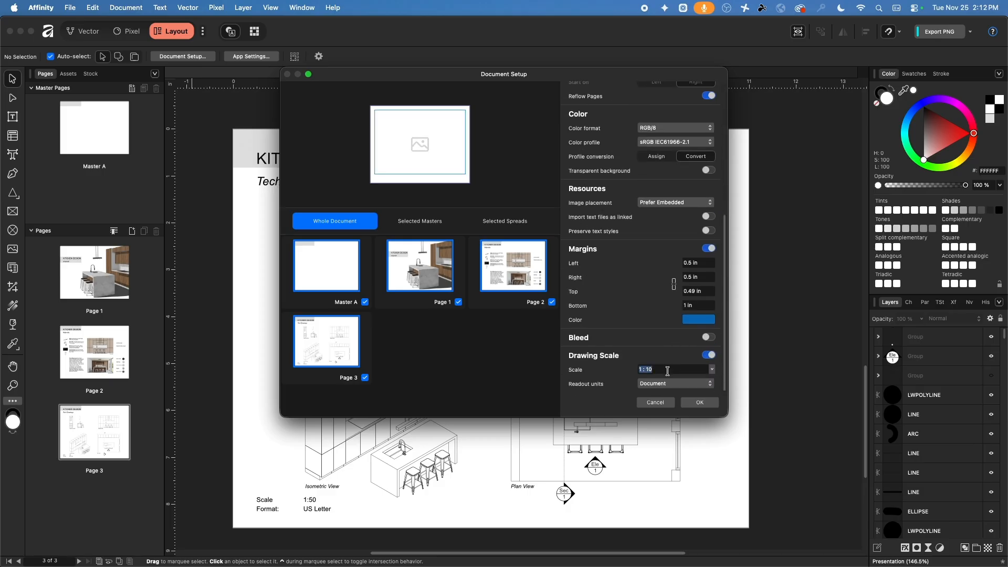
pyautogui.write('1:')
pyautogui.click(670, 384)
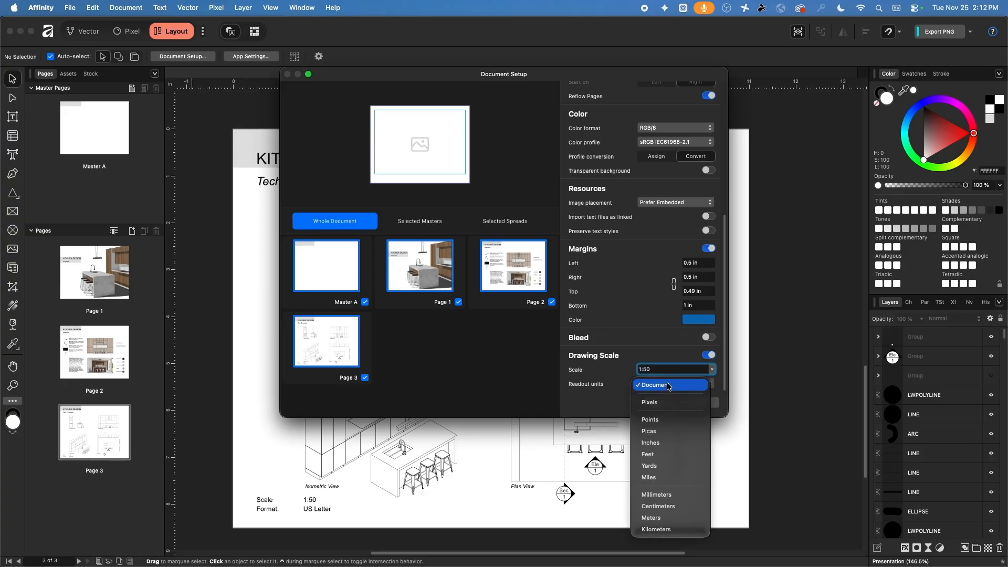
pyautogui.click(651, 442)
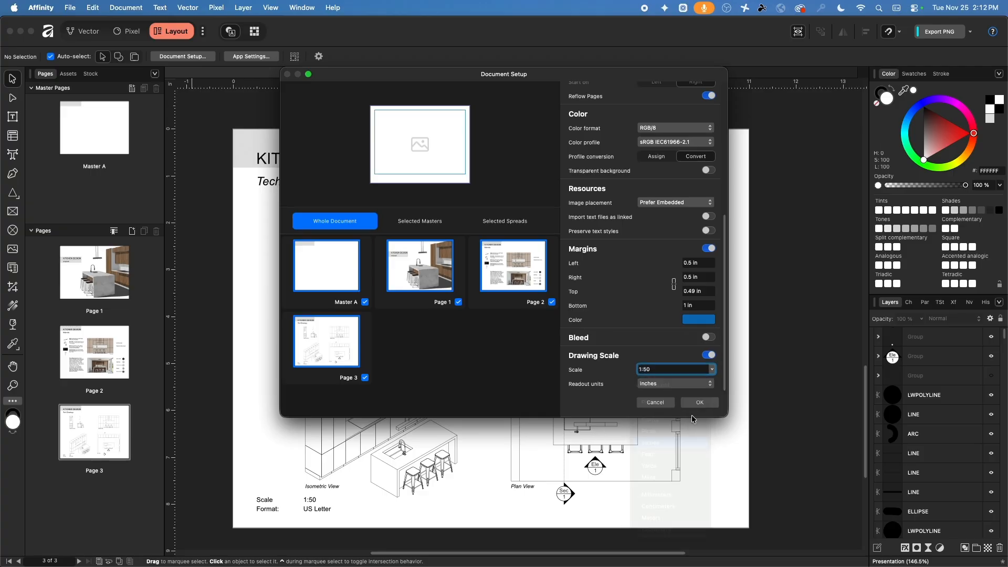
pyautogui.click(700, 402)
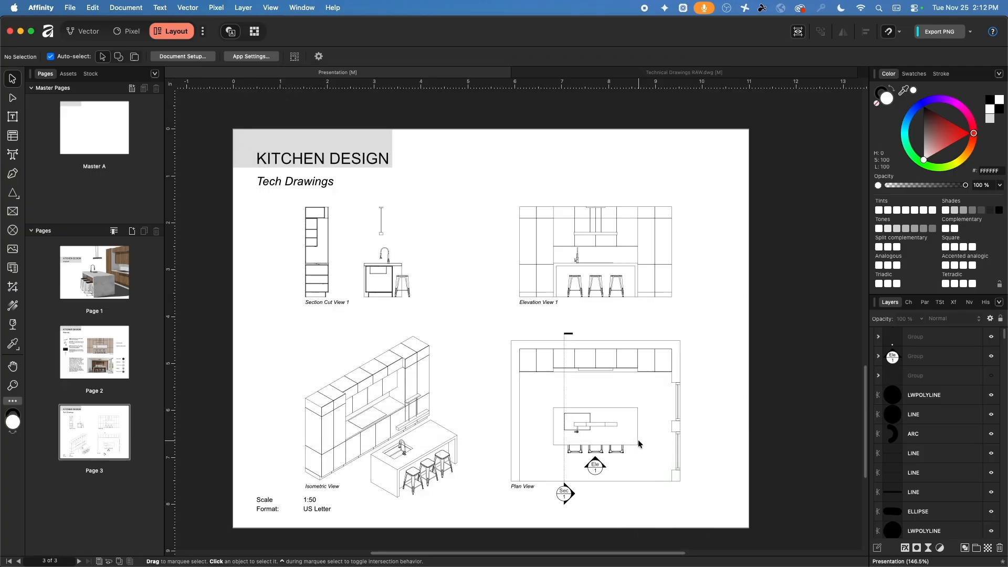
# Move the section marker group and the elevation marker group from the Elevation View layer into the Names Symbols layer
pyautogui.keyDown('ctrl'); pyautogui.scroll(10, 639, 425); pyautogui.keyUp('ctrl')
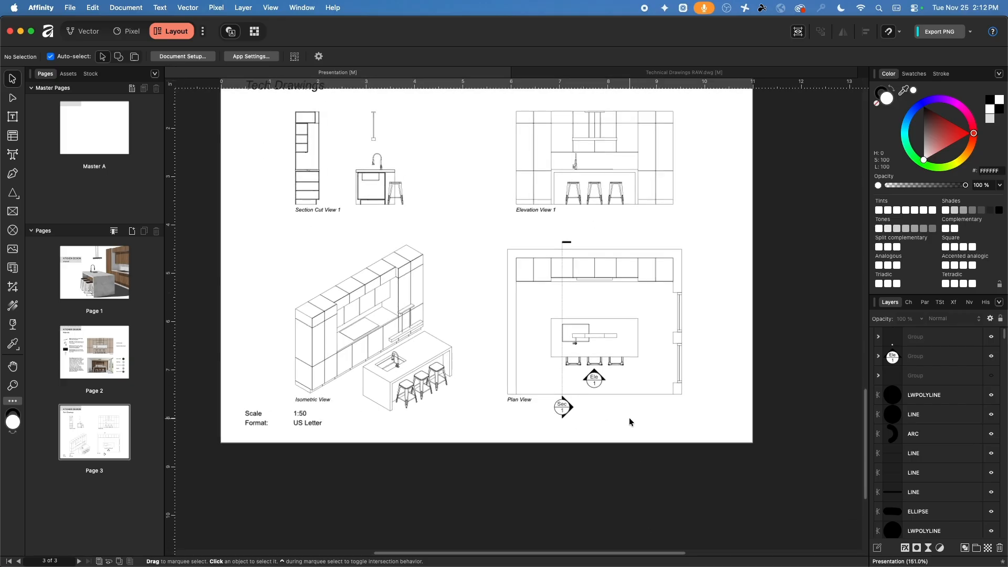
pyautogui.moveTo(475, 399); pyautogui.dragTo(527, 333, button='middle')
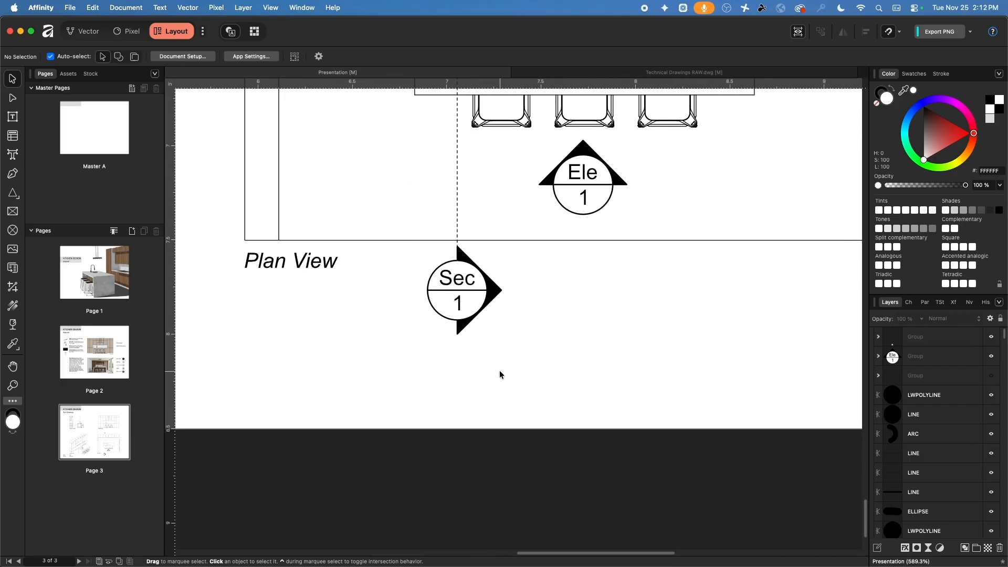
pyautogui.scroll(1, 499, 370)
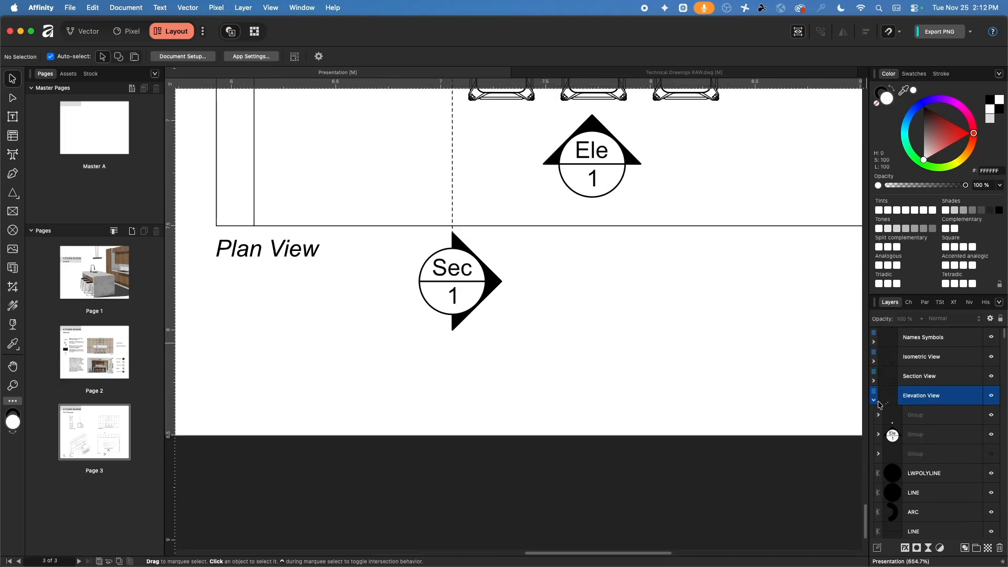
pyautogui.click(488, 313)
pyautogui.keyDown('shift'); pyautogui.click(620, 158); pyautogui.keyUp('shift')
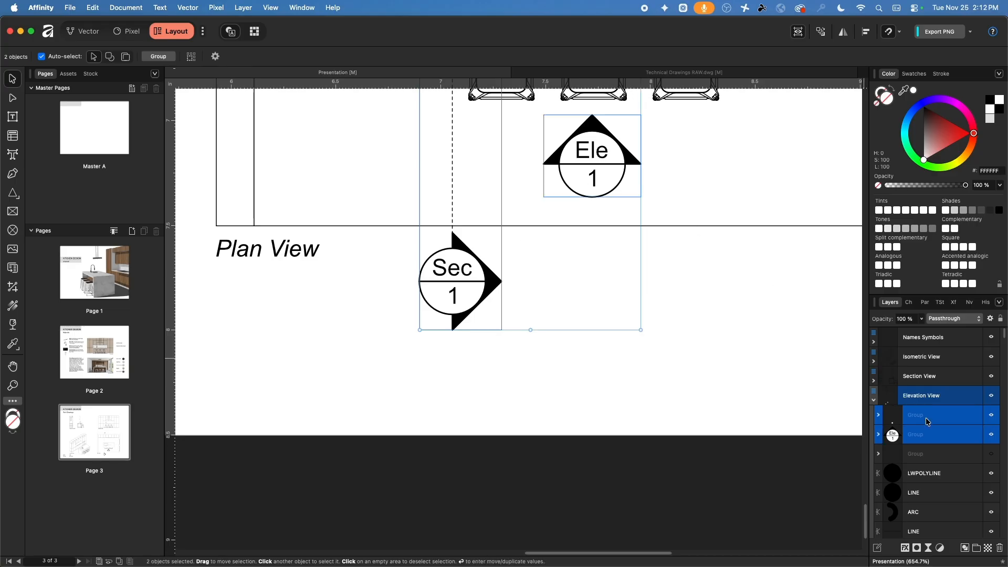
pyautogui.moveTo(911, 418); pyautogui.dragTo(940, 337)
# Hide and reshow the Names Symbols layer to check which objects it contains, and collapse the Elevation View layer
pyautogui.click(992, 338)
pyautogui.scroll(-5, 629, 362)
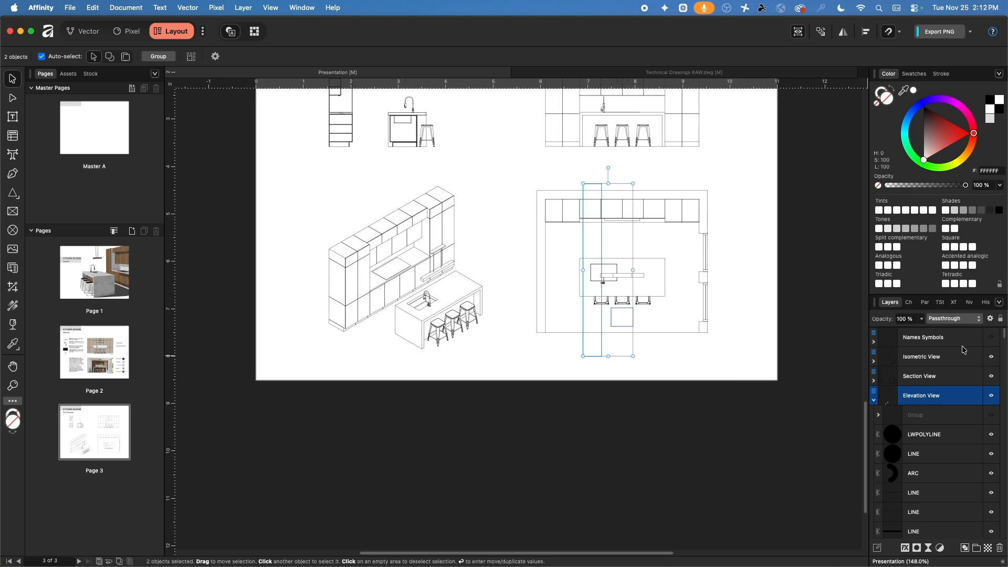
pyautogui.click(874, 400)
pyautogui.click(987, 341)
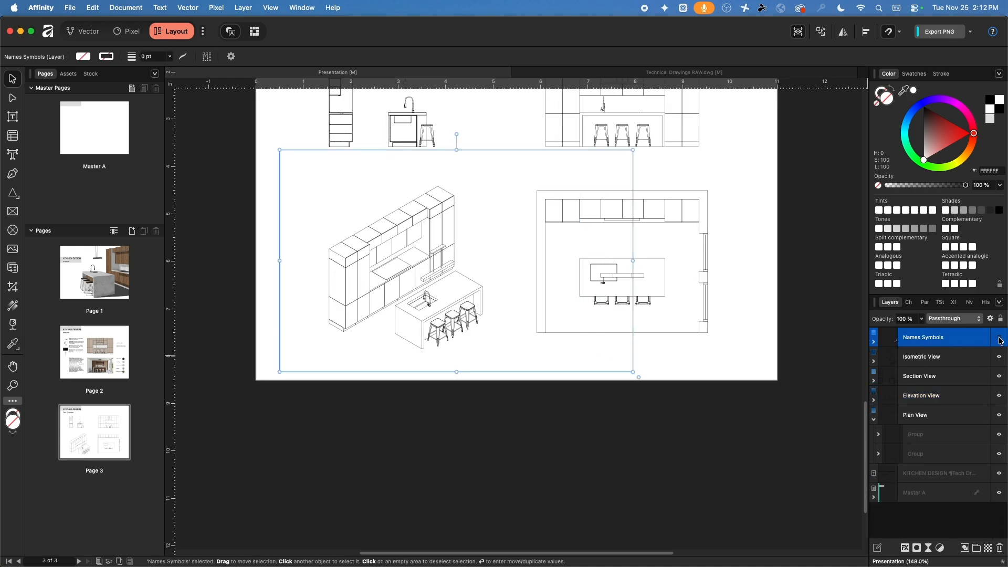
pyautogui.click(1000, 339)
pyautogui.click(702, 361)
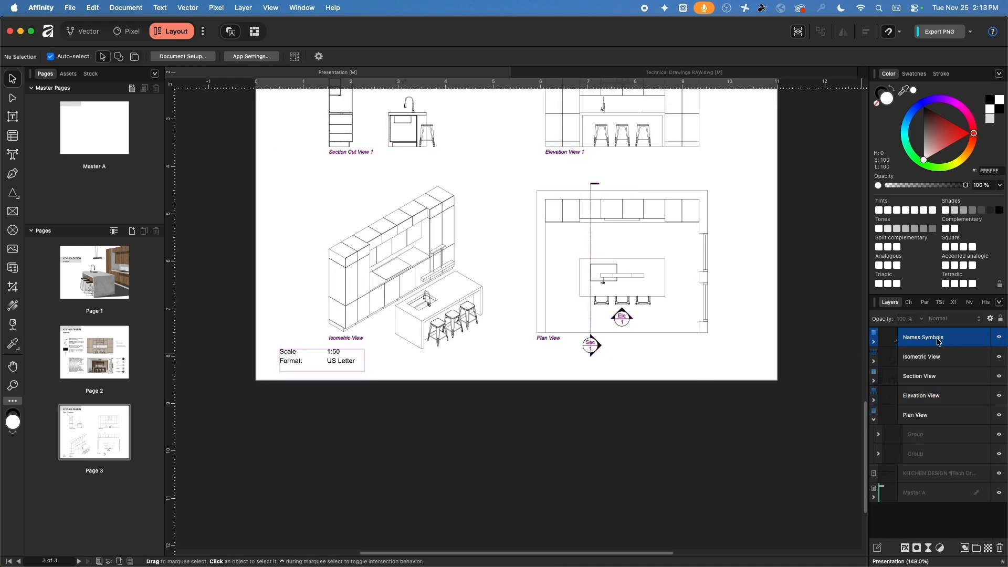
# Draw a rectangle about 15.8 by 4.9 in below the plan view, beside the section marker, with a light grey DCDCDC fill
pyautogui.scroll(5, 657, 364)
pyautogui.scroll(1, 605, 363)
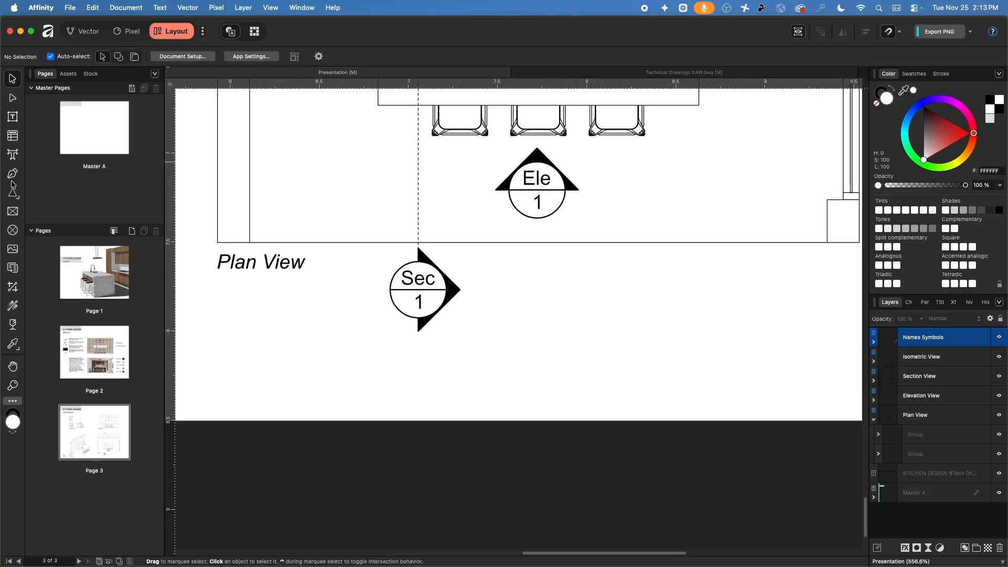
pyautogui.moveTo(14, 193); pyautogui.dragTo(38, 195)
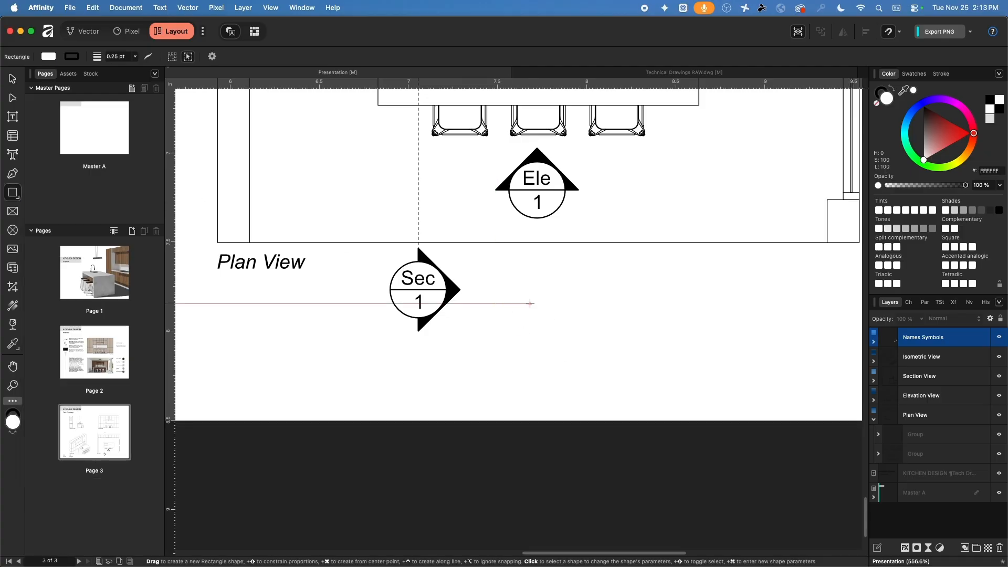
pyautogui.moveTo(530, 303); pyautogui.dragTo(588, 321)
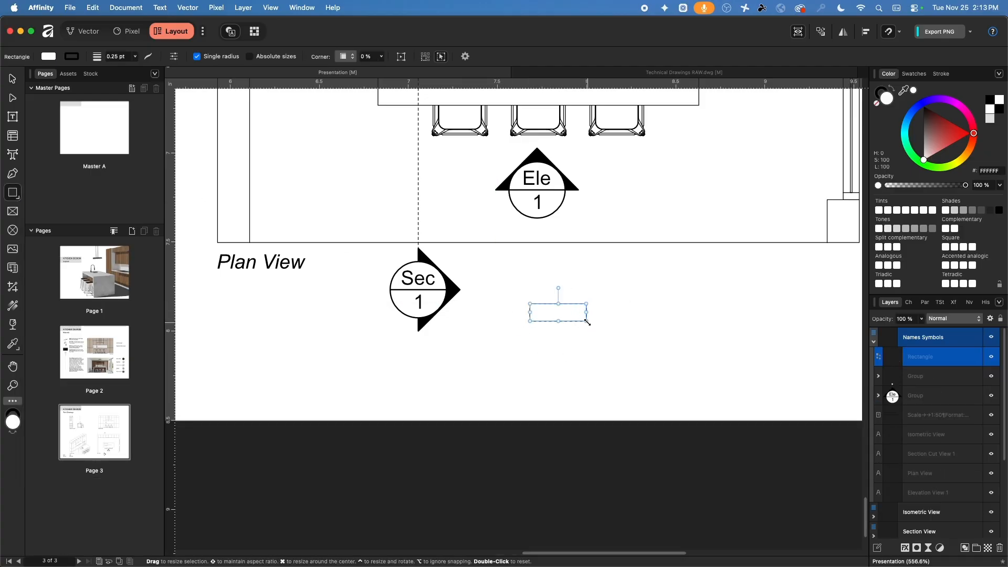
pyautogui.click(71, 57)
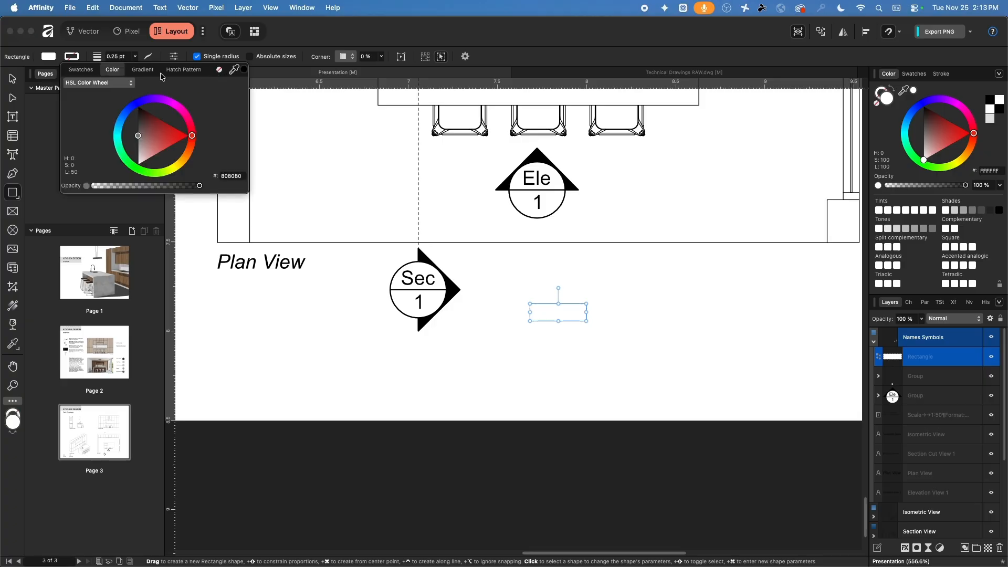
pyautogui.click(47, 57)
pyautogui.moveTo(131, 147); pyautogui.dragTo(109, 155)
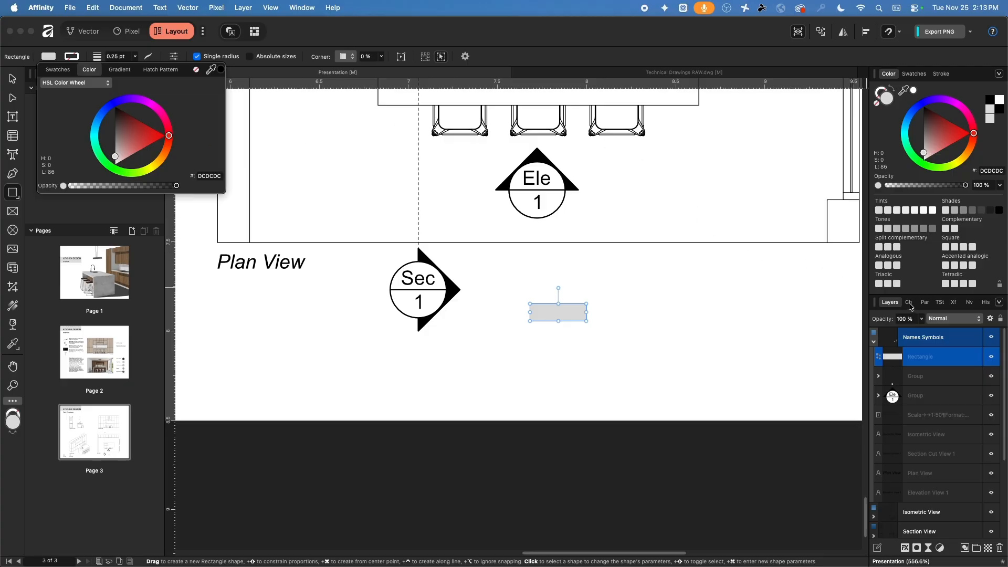
# Display the grey rectangle's transform values and search the help for "trans" to locate the Transform command
pyautogui.click(941, 303)
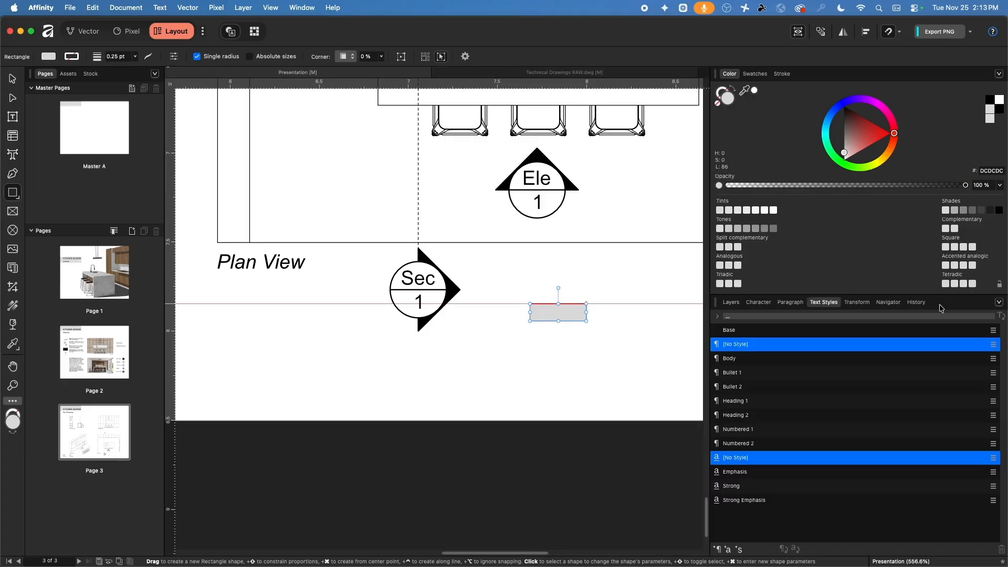
pyautogui.click(857, 303)
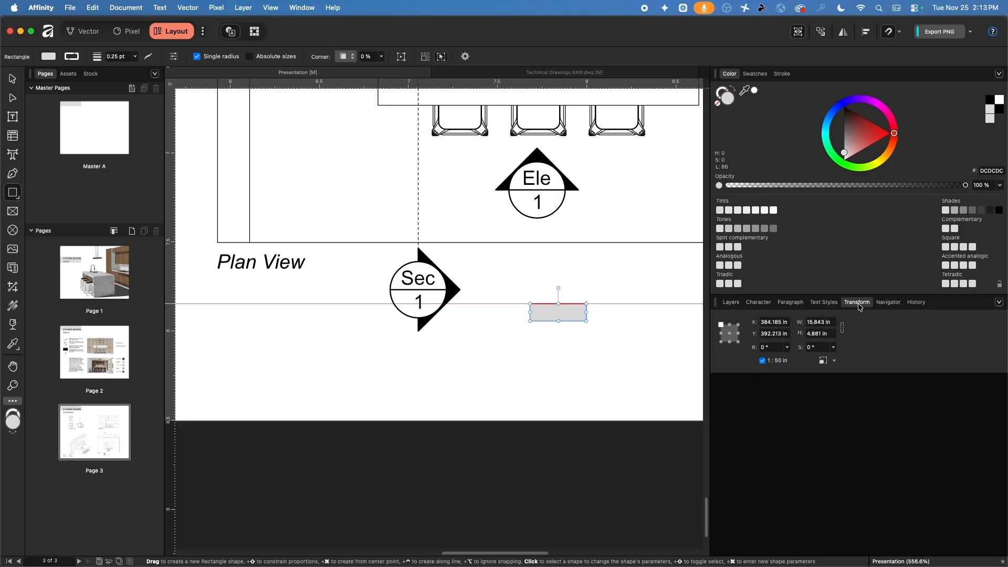
pyautogui.click(334, 7)
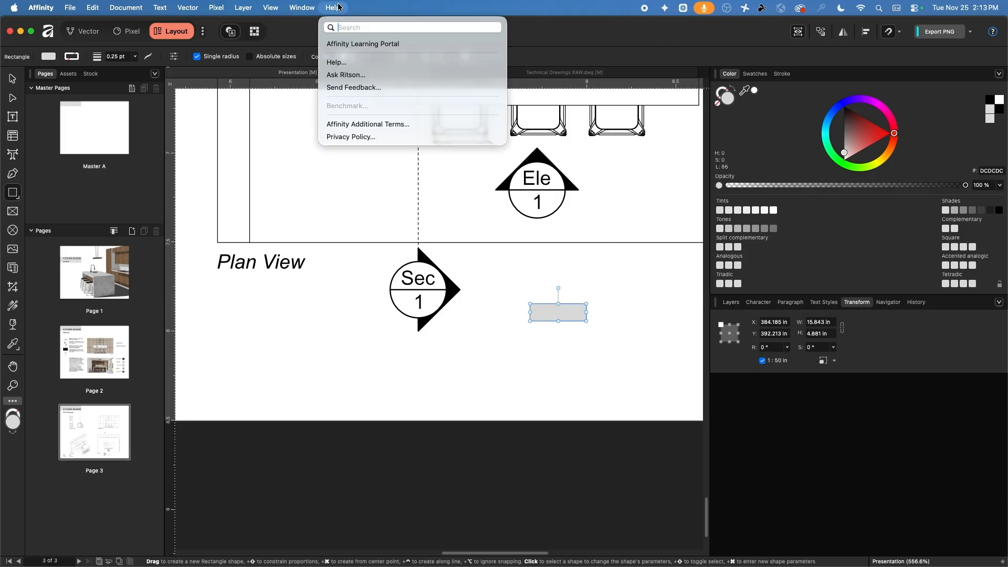
pyautogui.write('tras')
pyautogui.press('BackSpace')
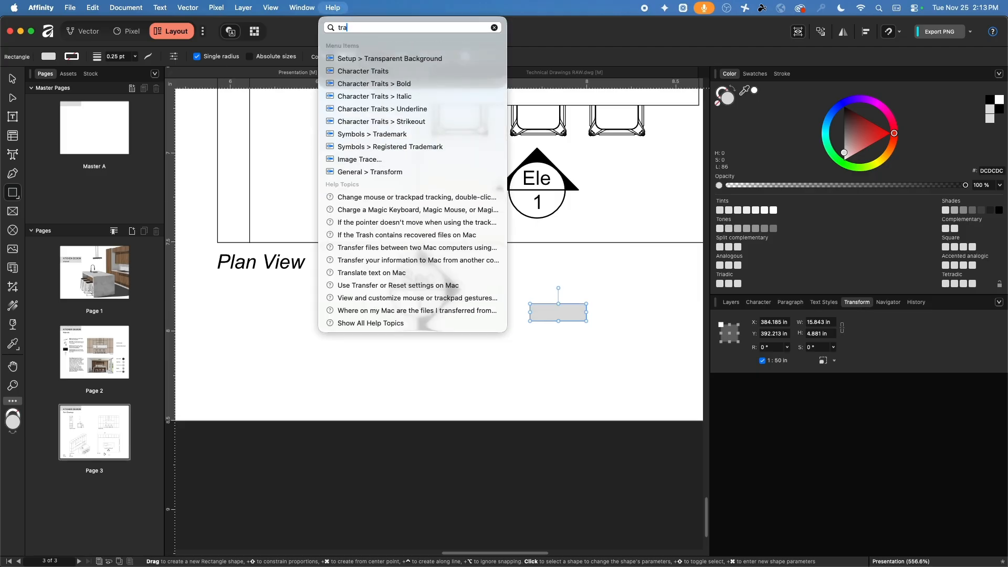
pyautogui.write('ns')
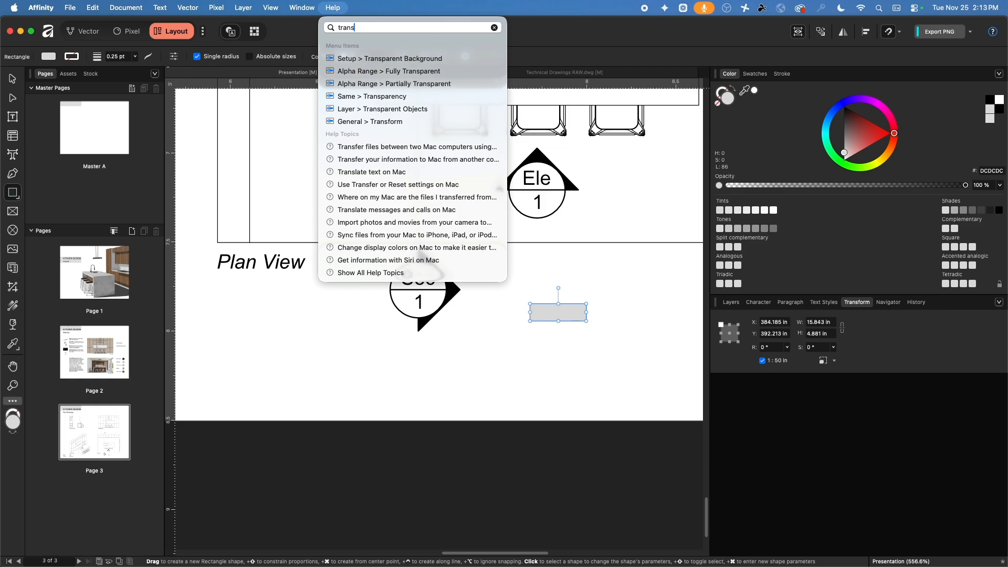
pyautogui.moveTo(366, 127)
pyautogui.click(871, 332)
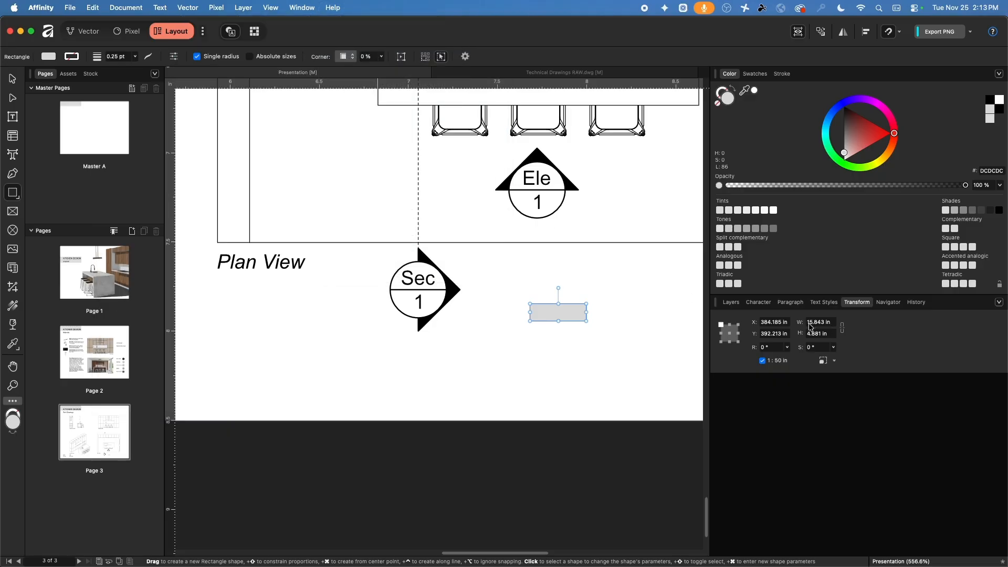
# Set the grey rectangle's width to 10 in and height to 4 in, and deselect it
pyautogui.click(810, 323)
pyautogui.write('10')
pyautogui.press('Tab')
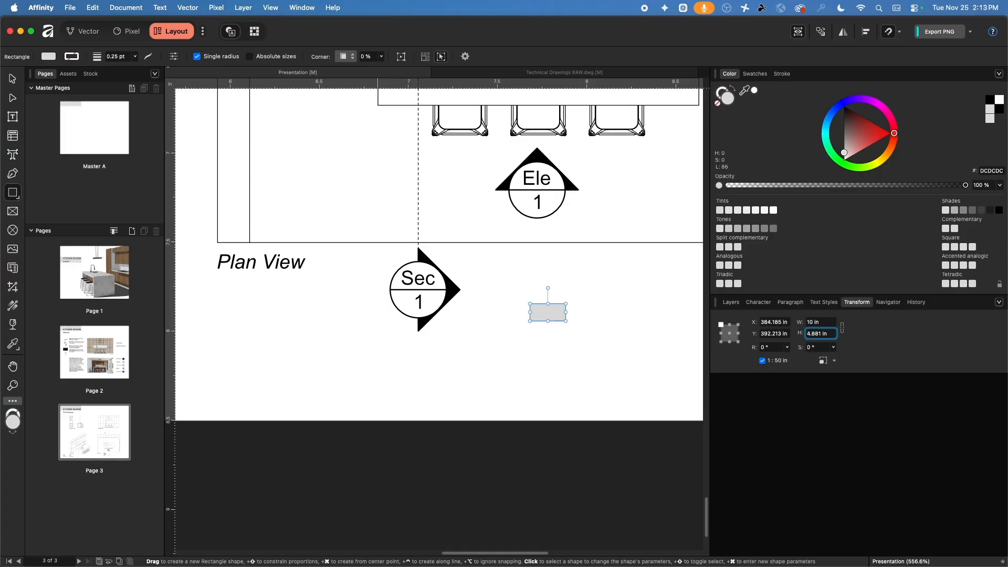
pyautogui.write('4')
pyautogui.press('Return')
pyautogui.click(633, 336)
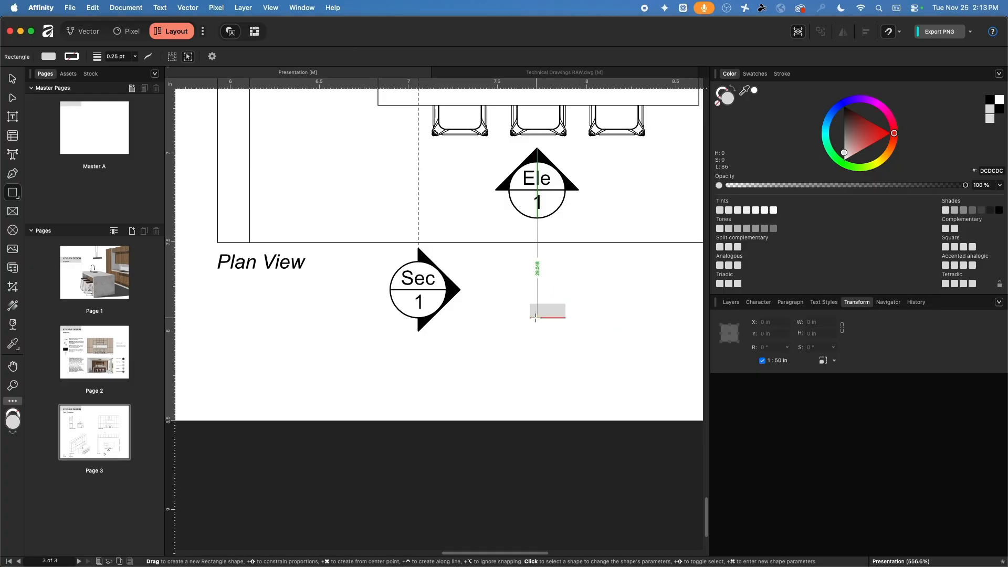
# Add a black (000000) copy of the grey rectangle placed flush against its right edge
pyautogui.press('v')
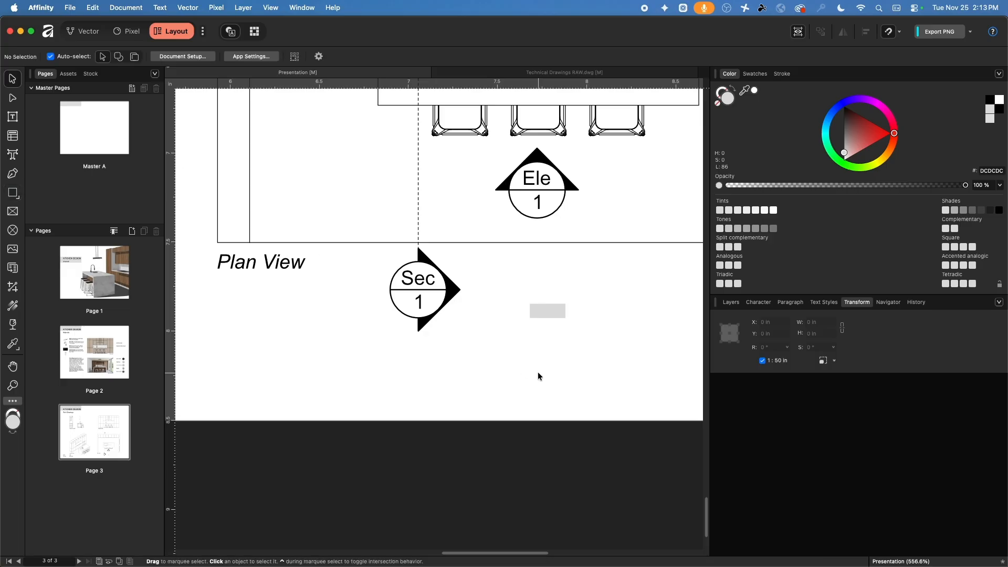
pyautogui.hscroll(5, 538, 374)
pyautogui.click(370, 338)
pyautogui.keyDown('alt'); pyautogui.moveTo(371, 338); pyautogui.dragTo(423, 341); pyautogui.keyUp('alt')
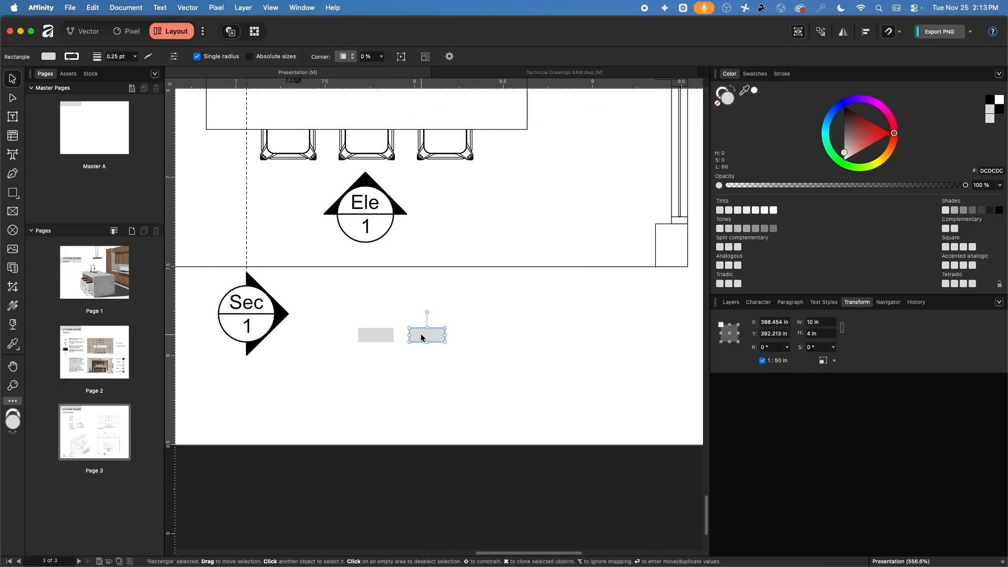
pyautogui.click(48, 56)
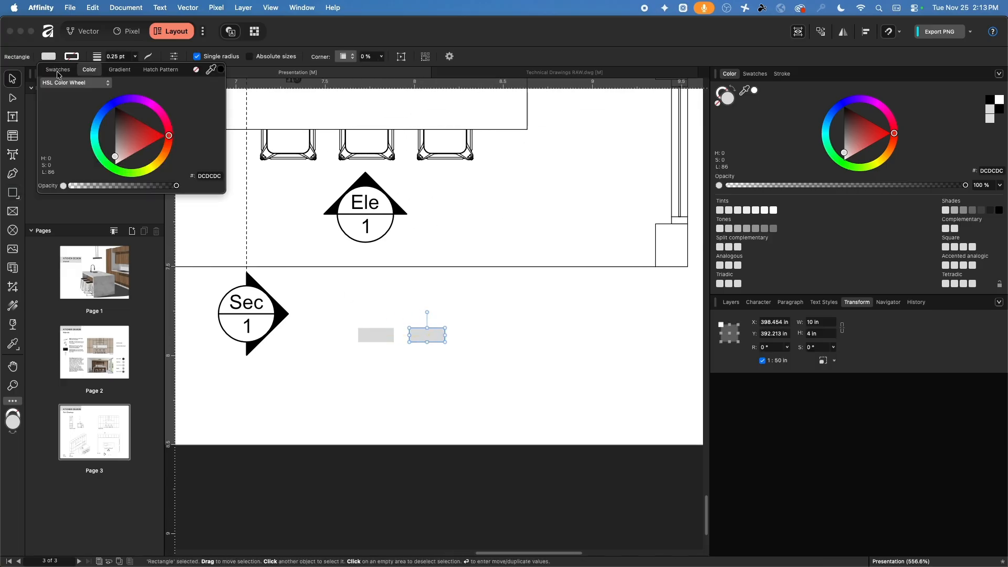
pyautogui.click(121, 129)
pyautogui.moveTo(121, 128); pyautogui.dragTo(93, 92)
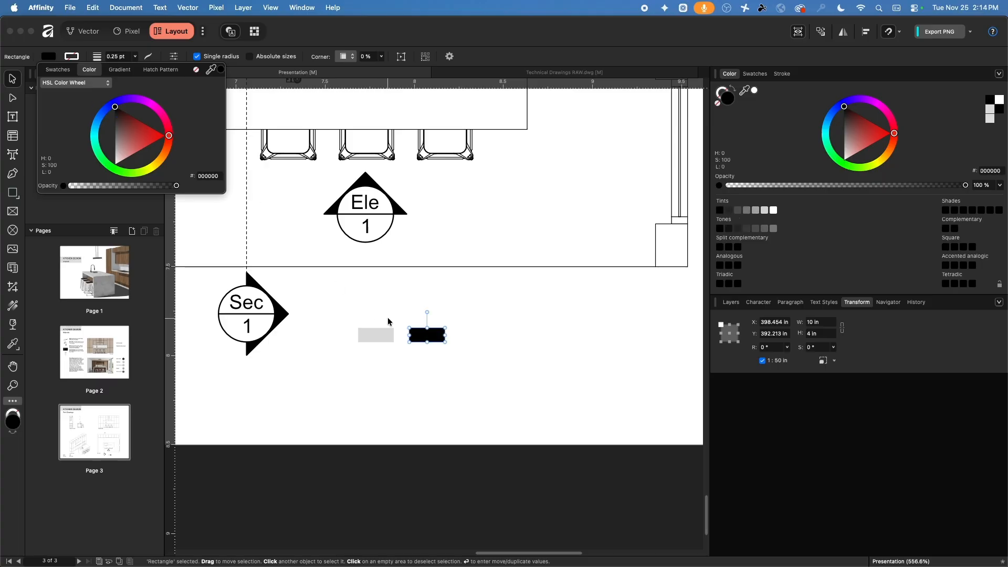
pyautogui.moveTo(421, 336); pyautogui.dragTo(406, 337)
pyautogui.click(405, 386)
# Extend the bar to five alternating blocks by duplicating the grey and black pair and adding one more grey block at the right end
pyautogui.moveTo(457, 371); pyautogui.dragTo(356, 309)
pyautogui.keyDown('alt'); pyautogui.moveTo(377, 342); pyautogui.dragTo(448, 342); pyautogui.keyUp('alt')
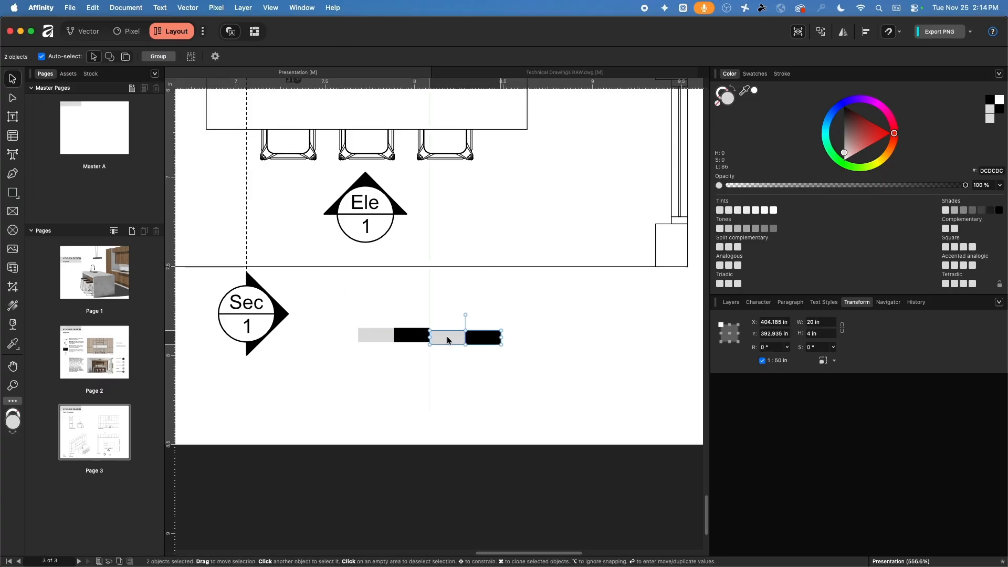
pyautogui.press('super+d')
pyautogui.click(372, 336)
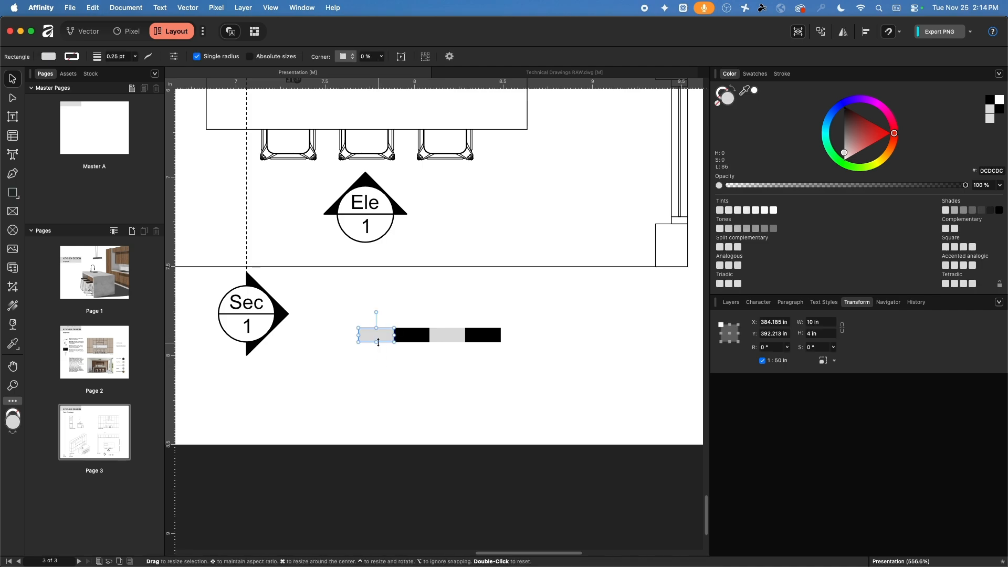
pyautogui.keyDown('alt'); pyautogui.moveTo(386, 341); pyautogui.dragTo(526, 339); pyautogui.keyUp('alt')
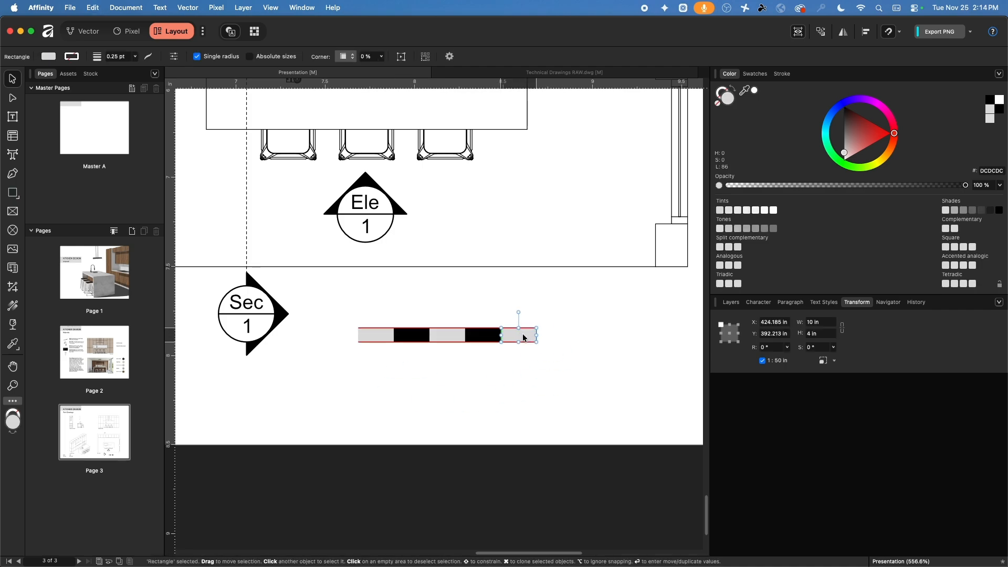
pyautogui.click(506, 385)
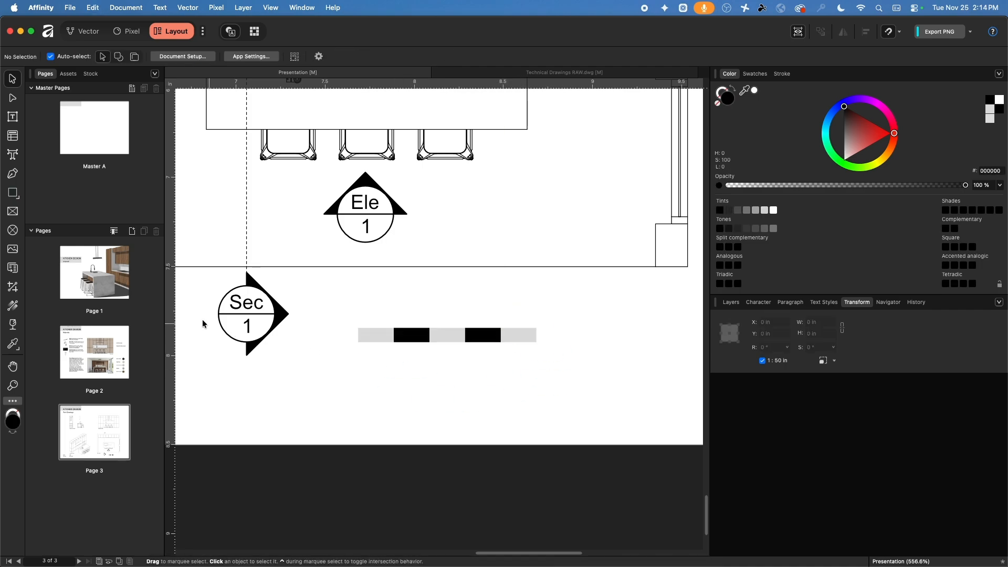
# Add a text frame about 50 by 10.5 in below the scale bar, containing the digits 012345
pyautogui.click(14, 120)
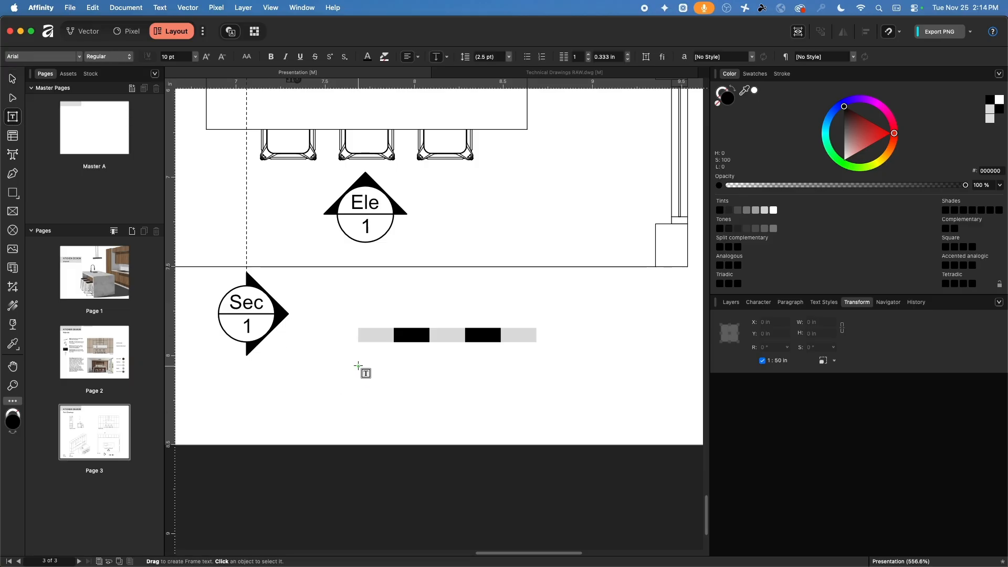
pyautogui.moveTo(358, 366); pyautogui.dragTo(537, 403)
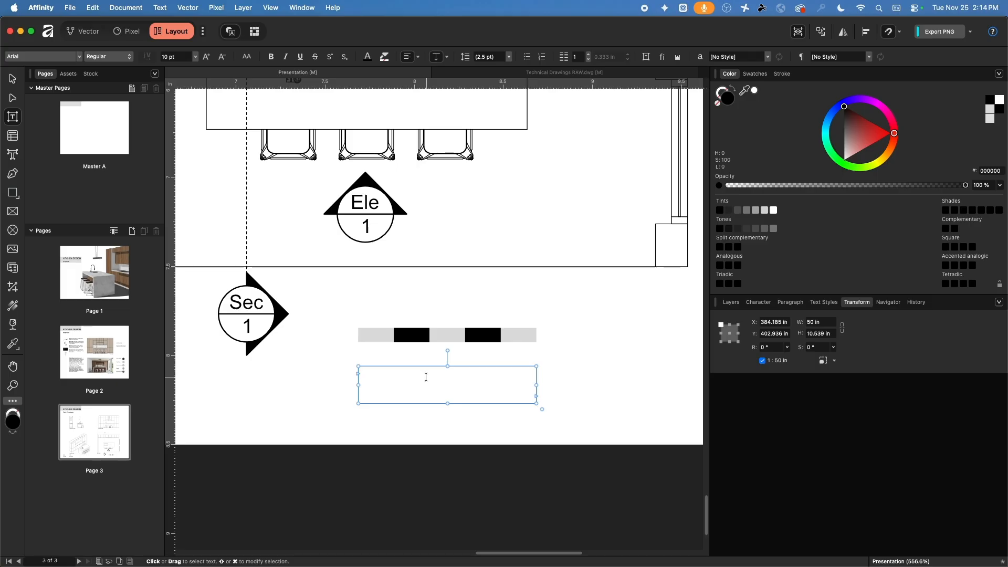
pyautogui.write('0')
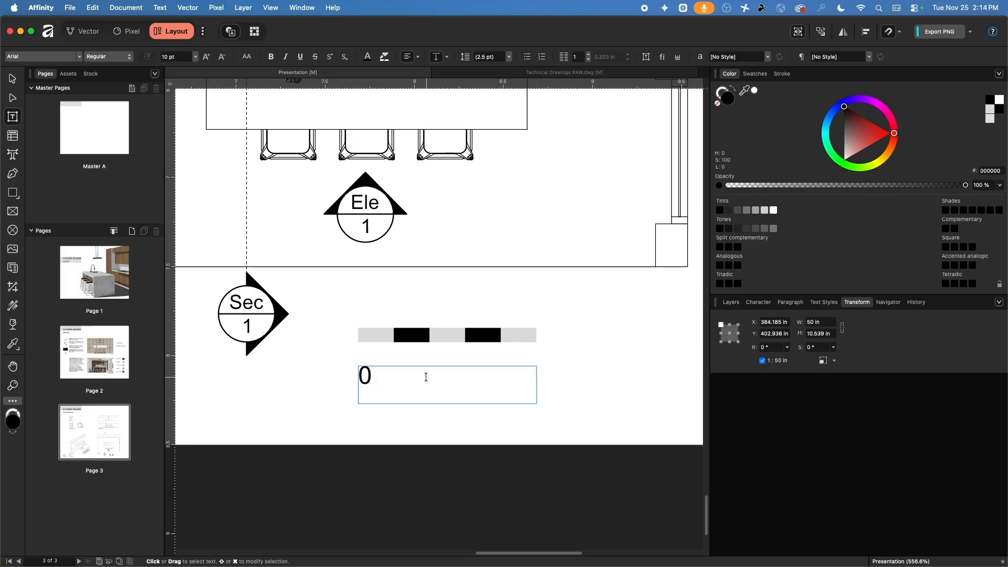
pyautogui.write('12345')
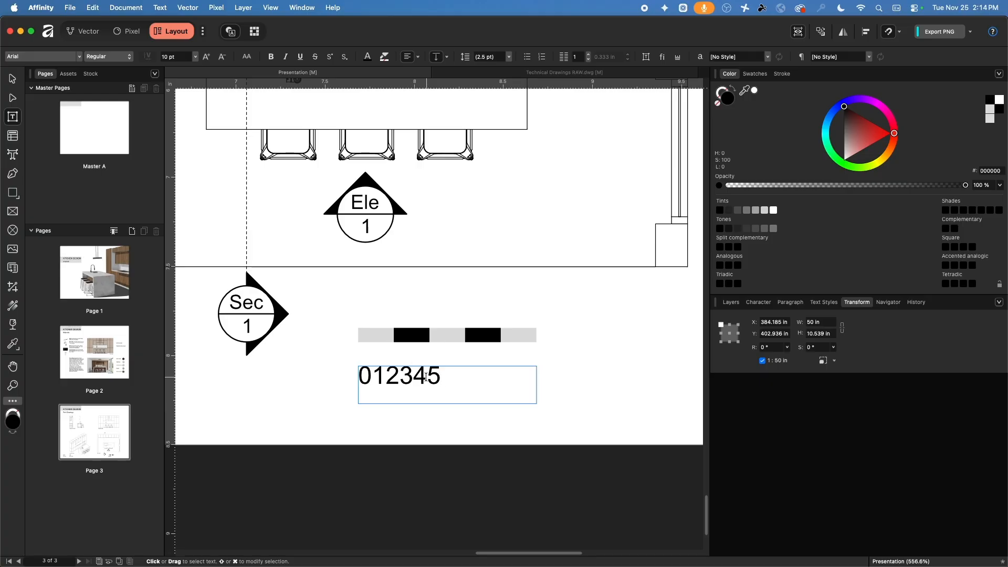
pyautogui.press('Escape')
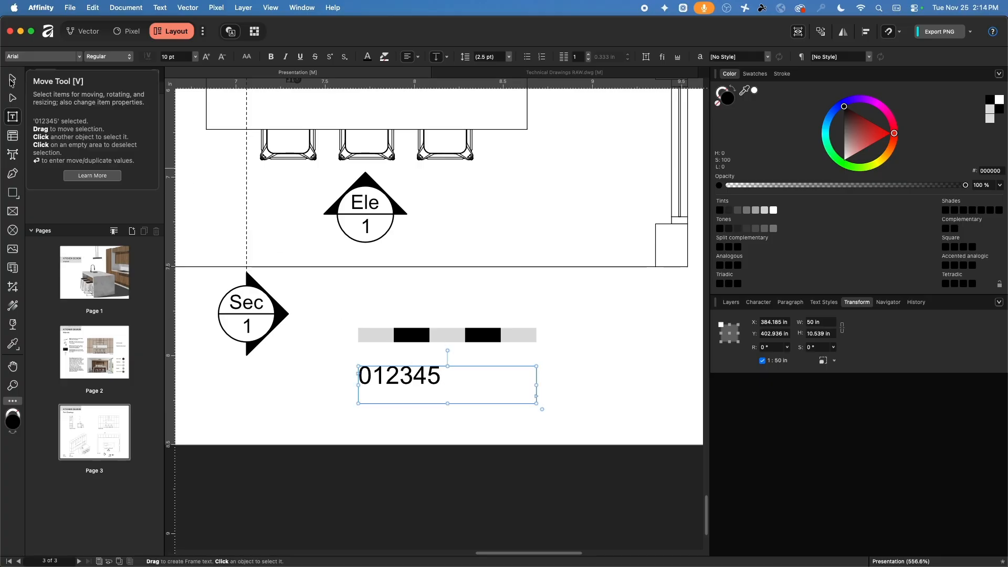
# Move the digits' text frame up against the scale bar's lower edge and widen it to about 64.6 in
pyautogui.press('super+a')
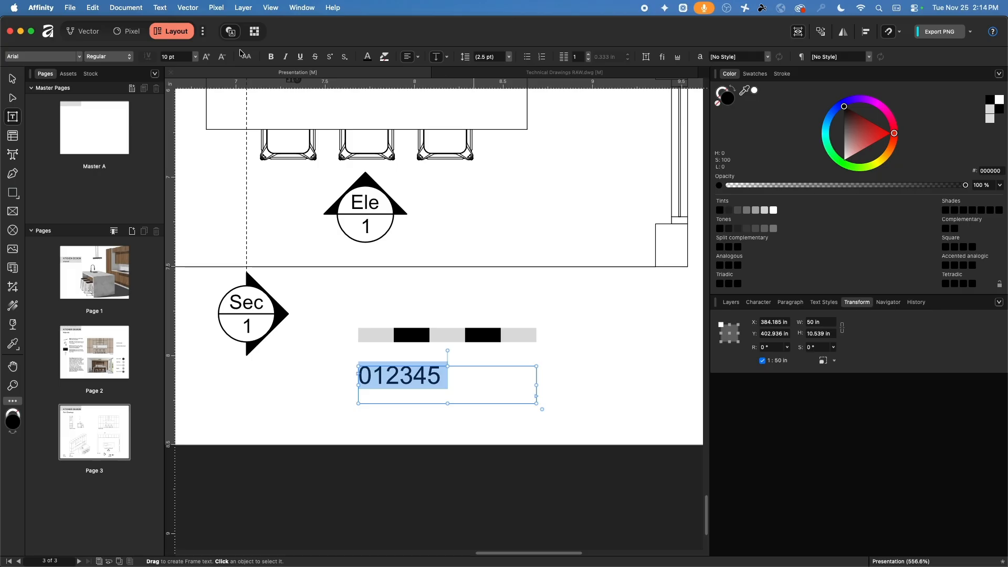
pyautogui.click(12, 79)
pyautogui.moveTo(382, 386); pyautogui.dragTo(377, 358)
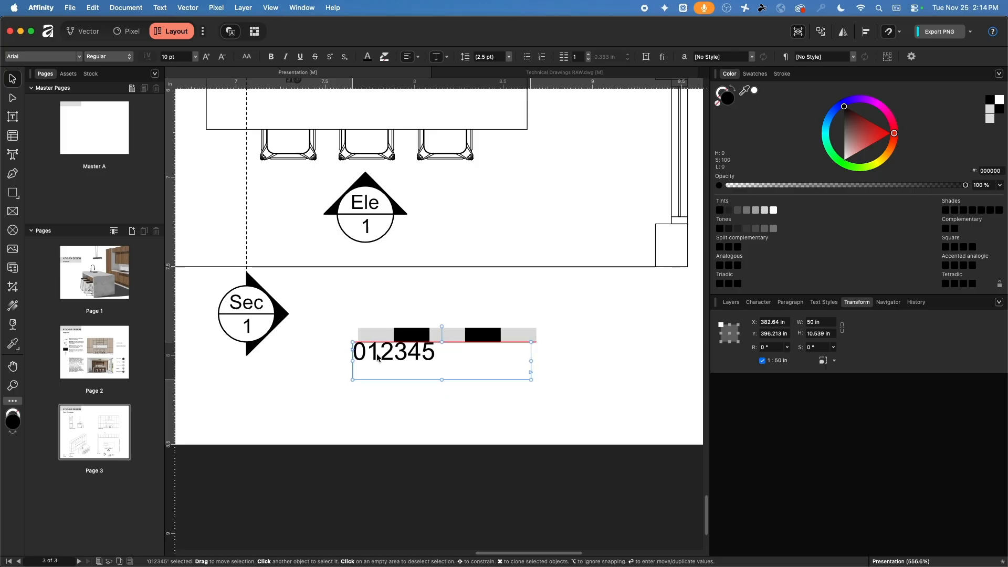
pyautogui.moveTo(532, 360); pyautogui.dragTo(583, 360)
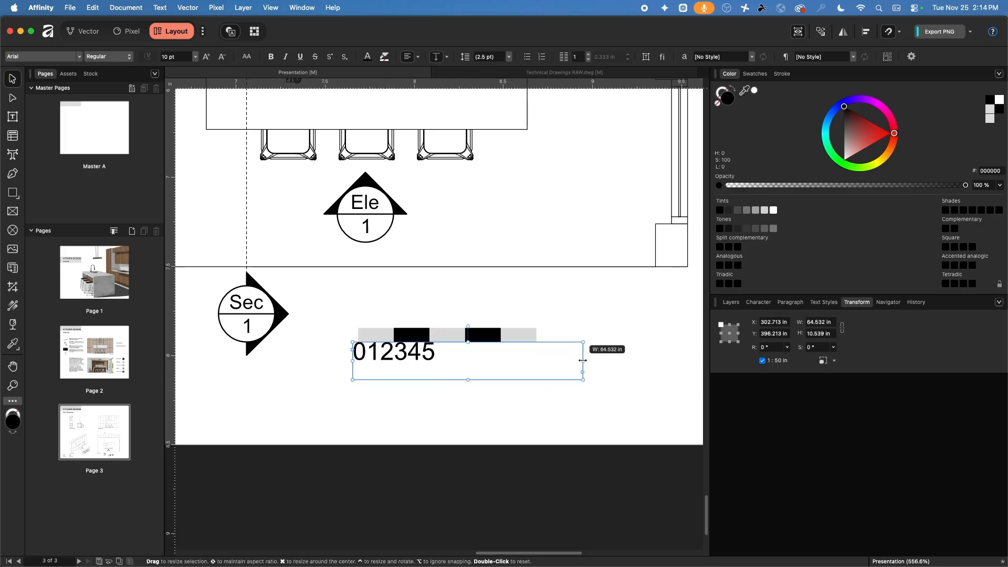
# Set the tracking of the digits 012345 below the scale bar to 600 ‰
pyautogui.doubleClick(440, 351)
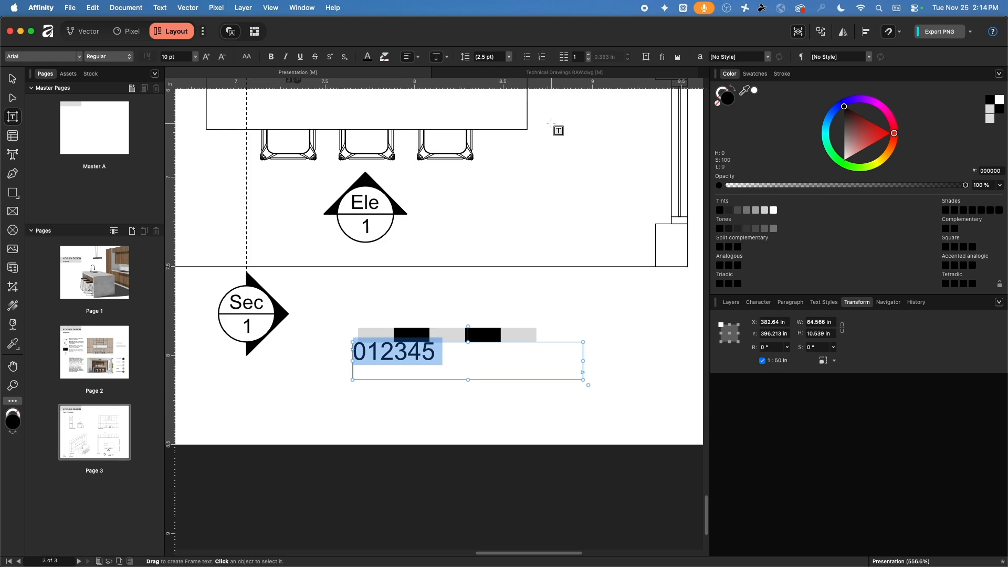
pyautogui.click(761, 307)
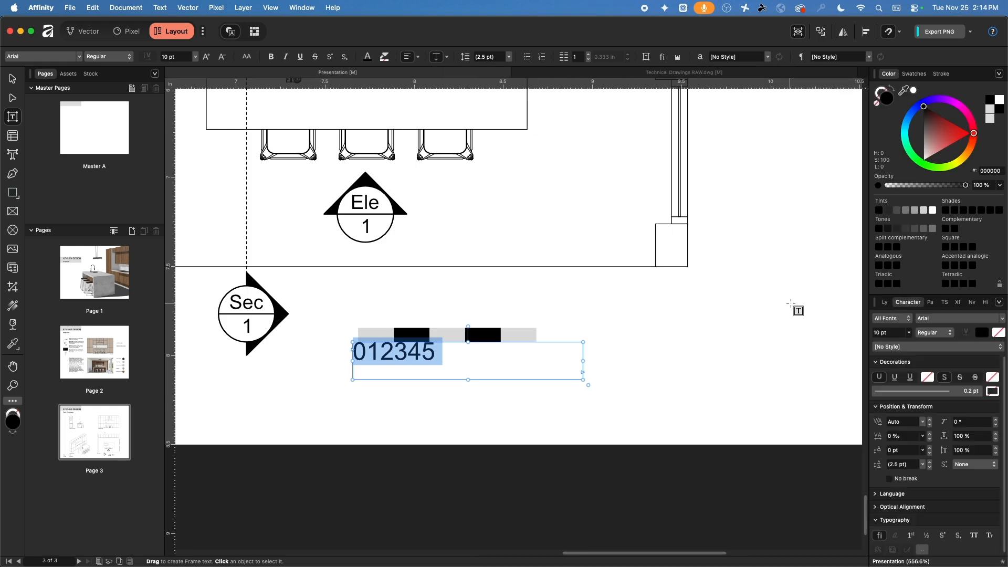
pyautogui.click(924, 439)
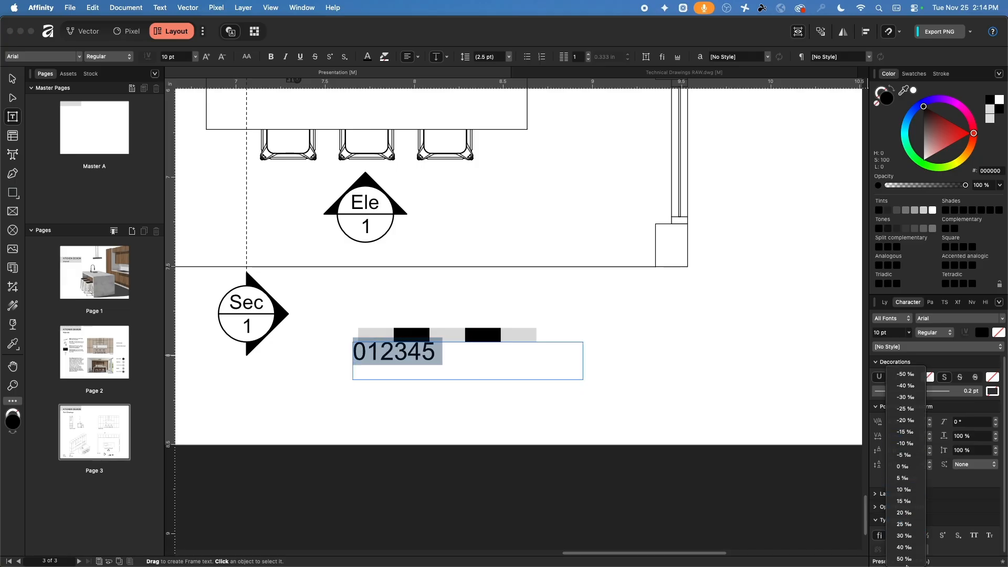
pyautogui.click(905, 536)
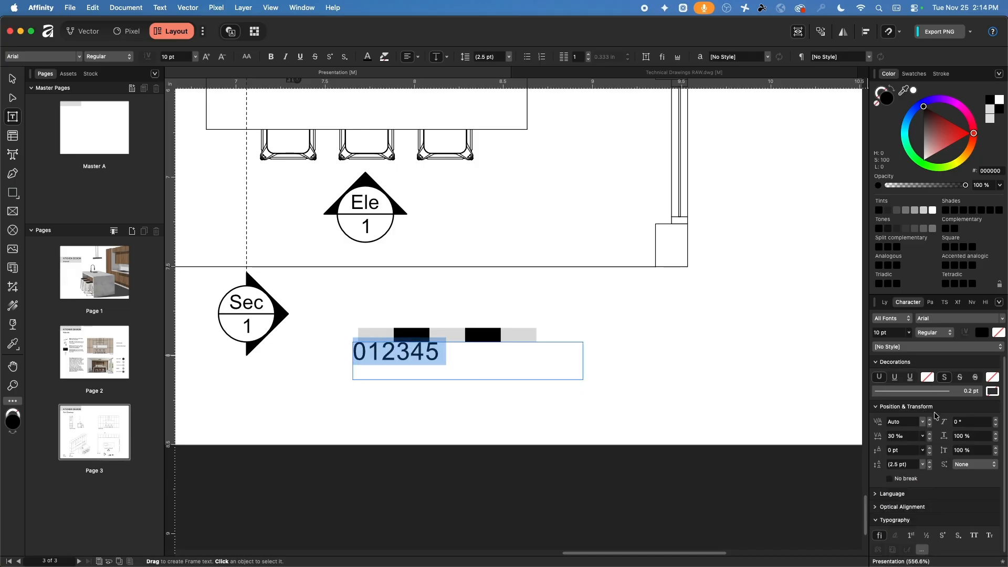
pyautogui.click(900, 438)
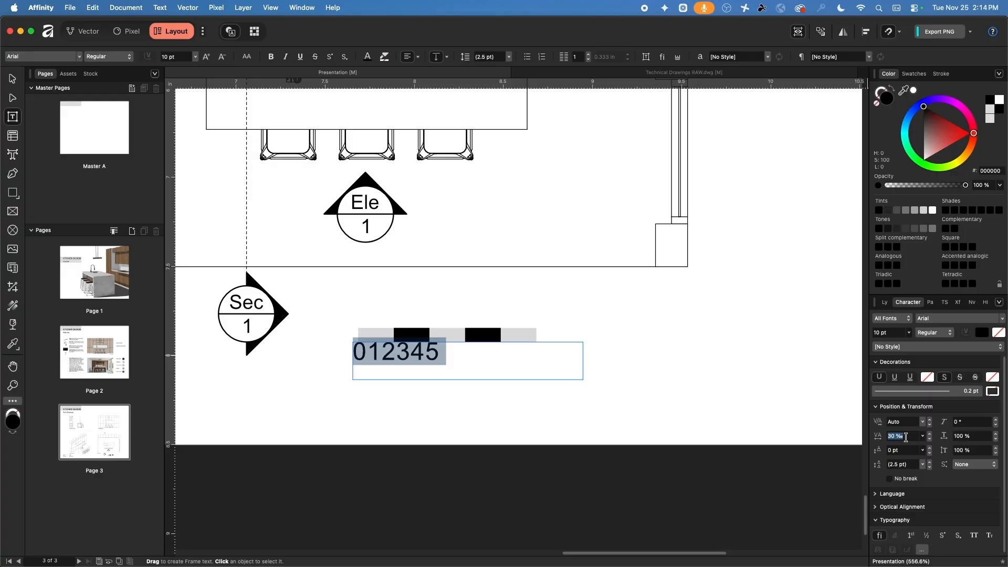
pyautogui.write('600')
pyautogui.press('Return')
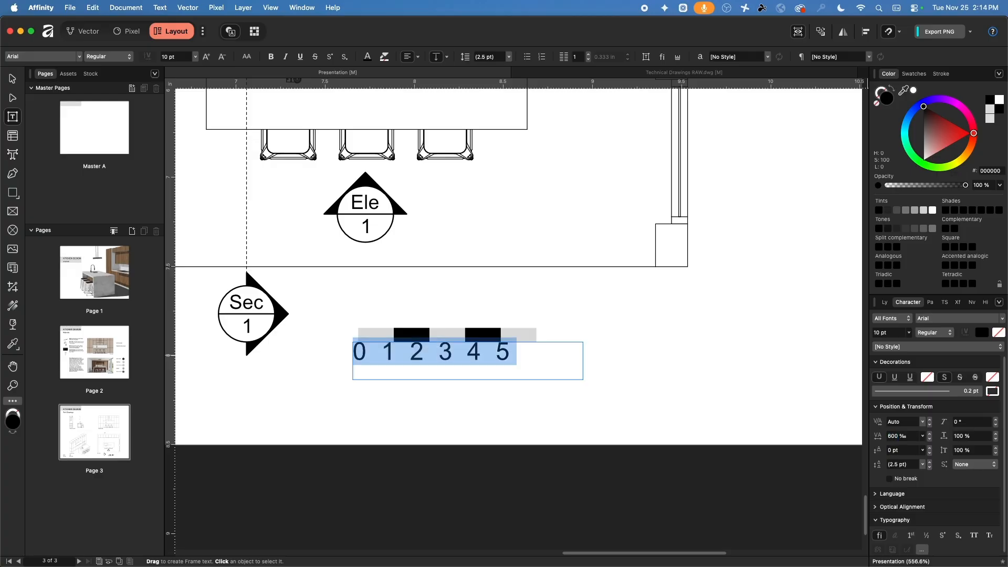
# Try tracking values of 800, 900 and 880 ‰ on the digits 012345 to match the bar's block edges
pyautogui.click(888, 438)
pyautogui.write('8')
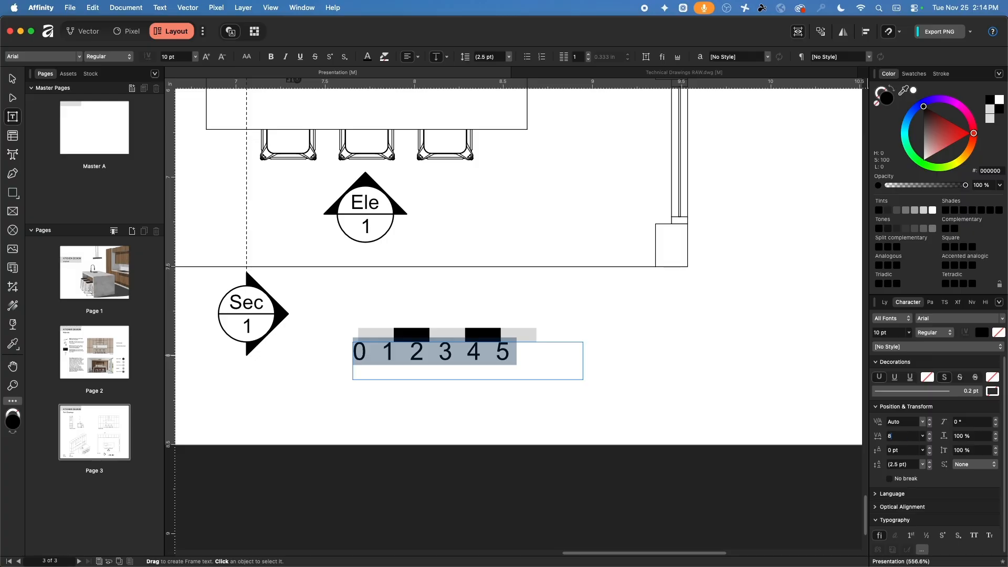
pyautogui.write('00')
pyautogui.press('Return')
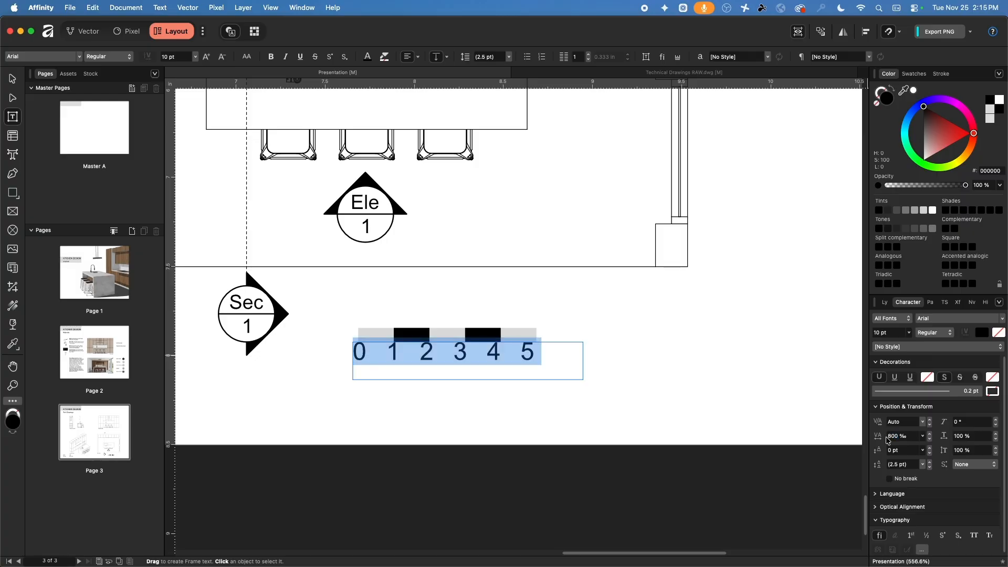
pyautogui.click(904, 438)
pyautogui.write('900')
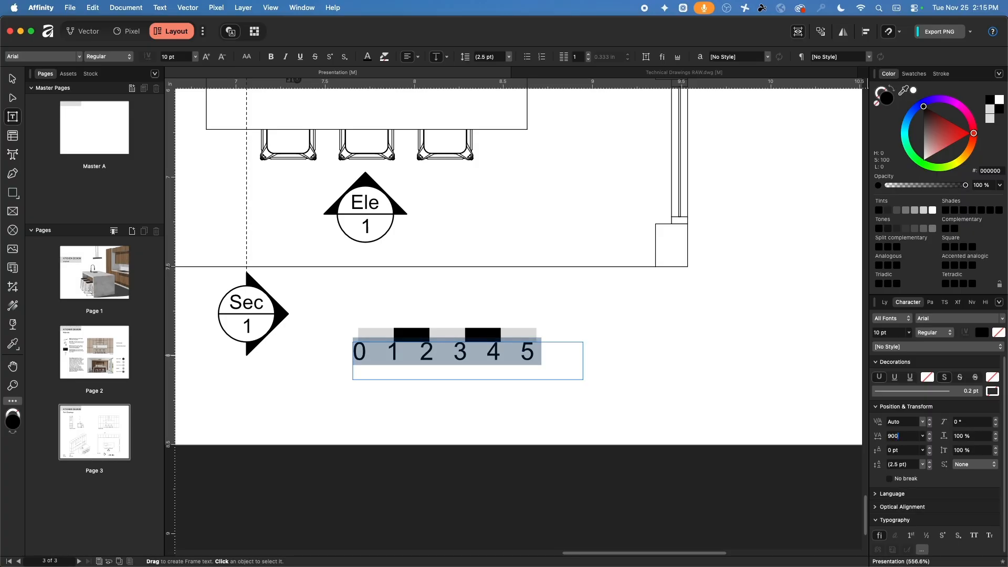
pyautogui.press('Return')
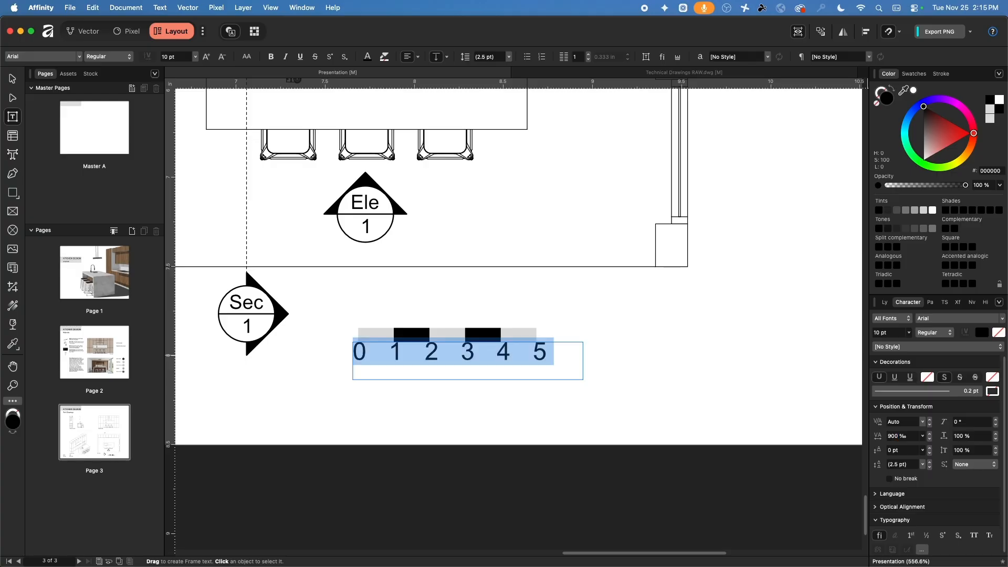
pyautogui.click(903, 434)
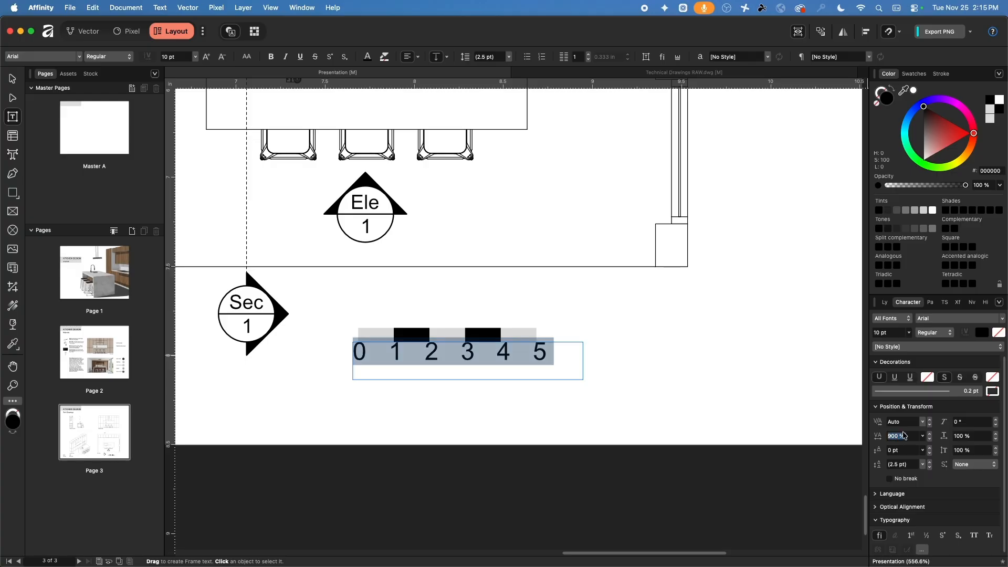
pyautogui.write('880')
pyautogui.press('Return')
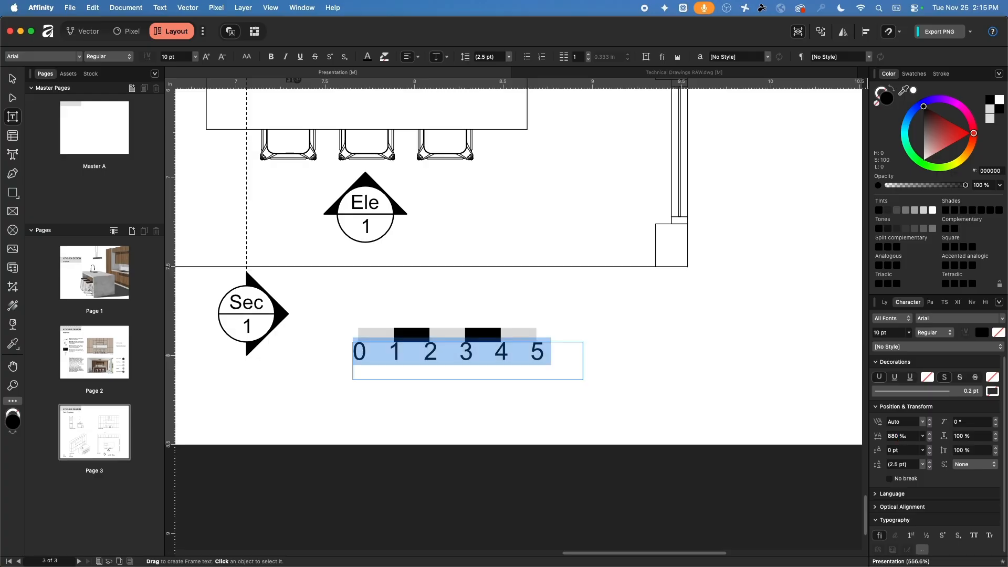
# Set the digits' tracking to 860 ‰ and move their text frame slightly down, leaving a small gap below the scale bar
pyautogui.click(899, 435)
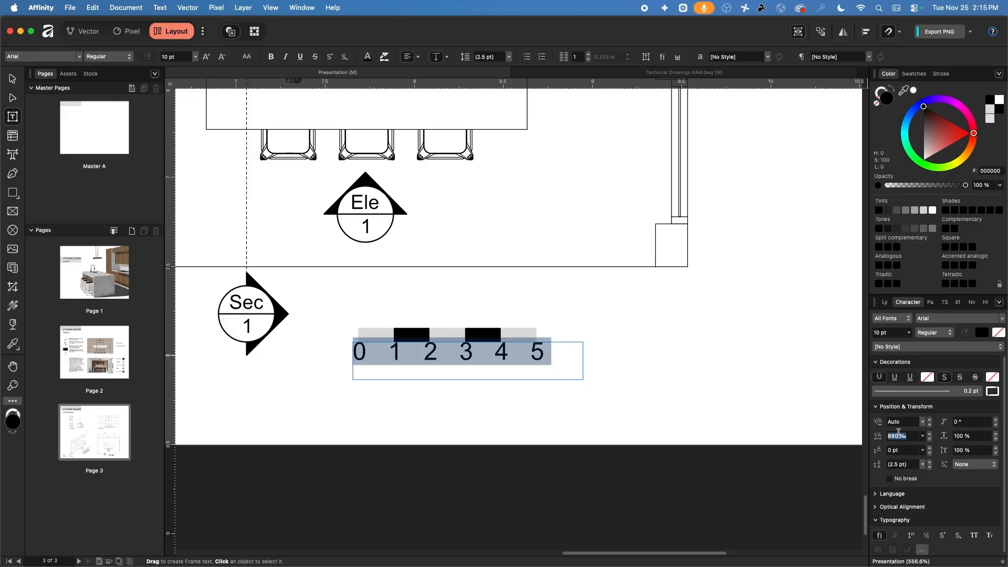
pyautogui.write('860')
pyautogui.press('Return')
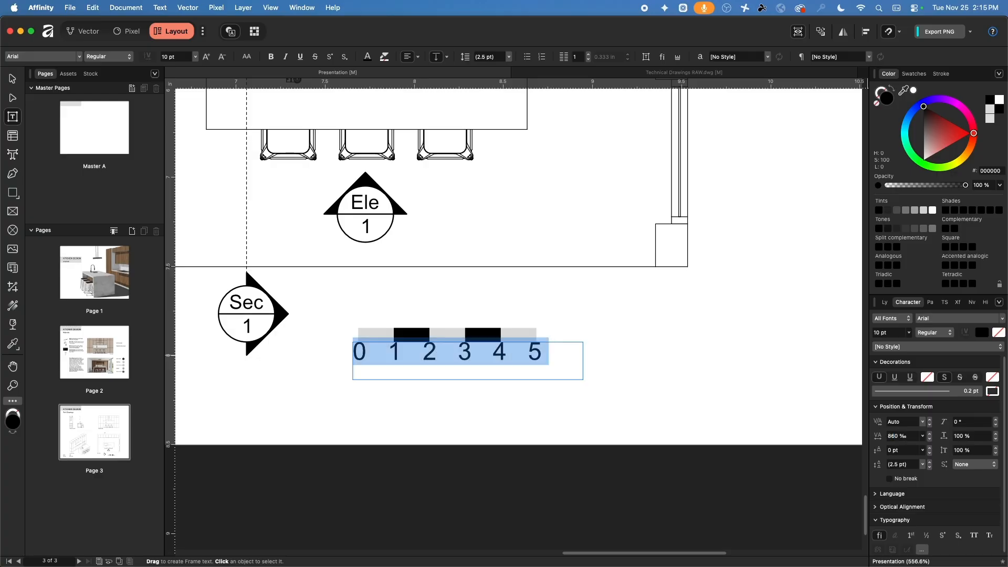
pyautogui.press('Escape')
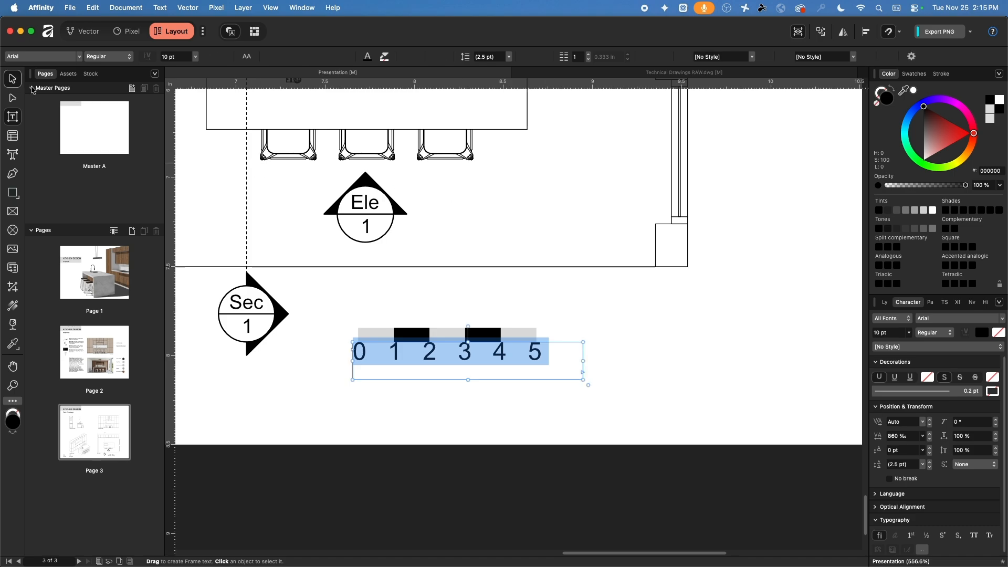
pyautogui.click(449, 394)
pyautogui.scroll(5, 428, 348)
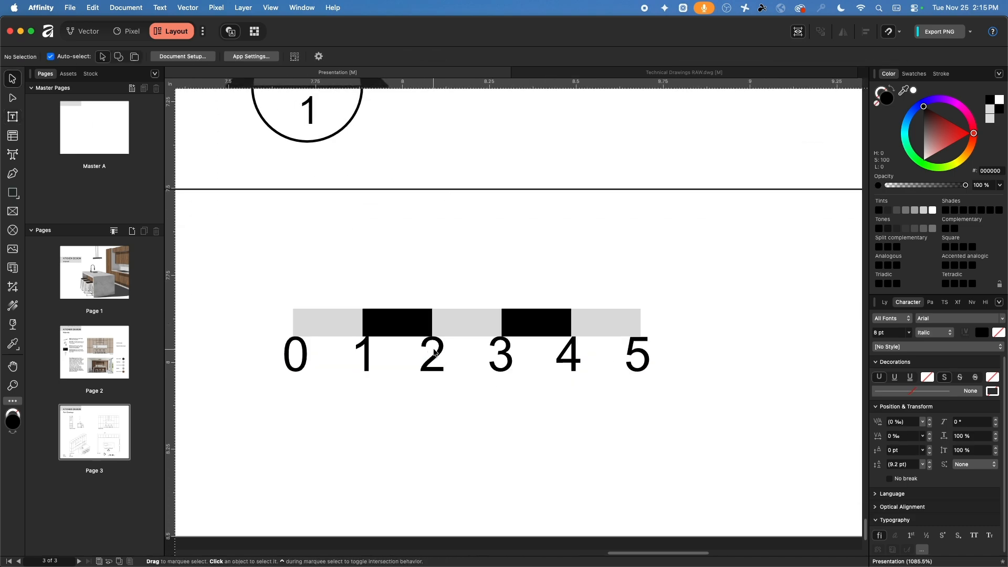
pyautogui.moveTo(439, 351); pyautogui.dragTo(438, 359)
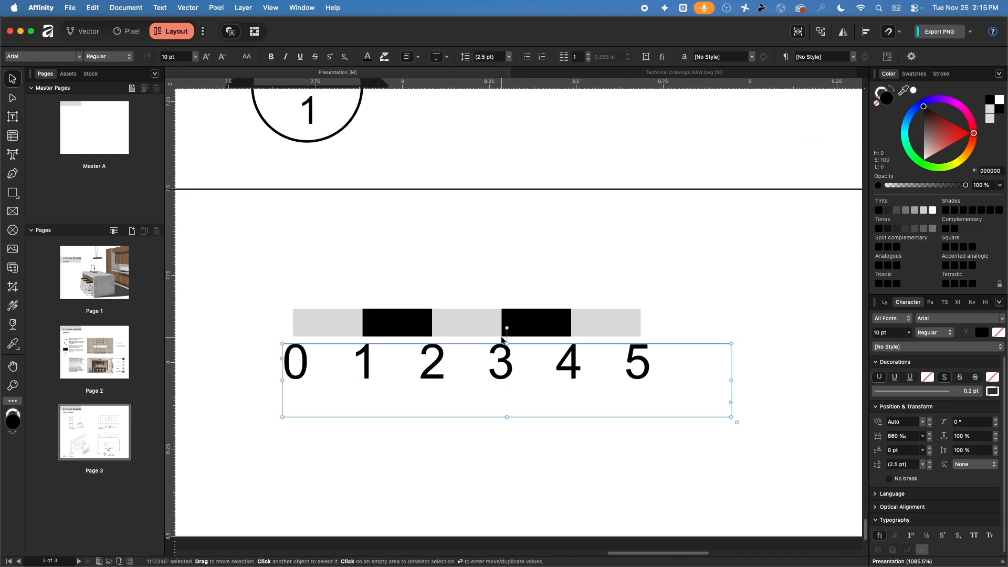
pyautogui.click(475, 488)
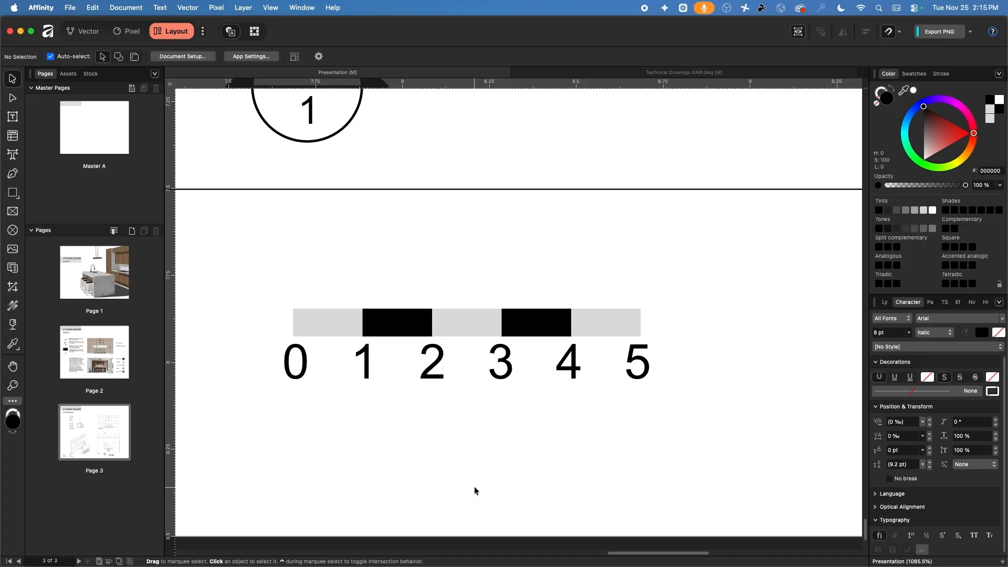
# Add the art text "Scale 1:50" without italics and place it just above the scale bar, aligned with the bar's left end
pyautogui.scroll(1, 331, 336)
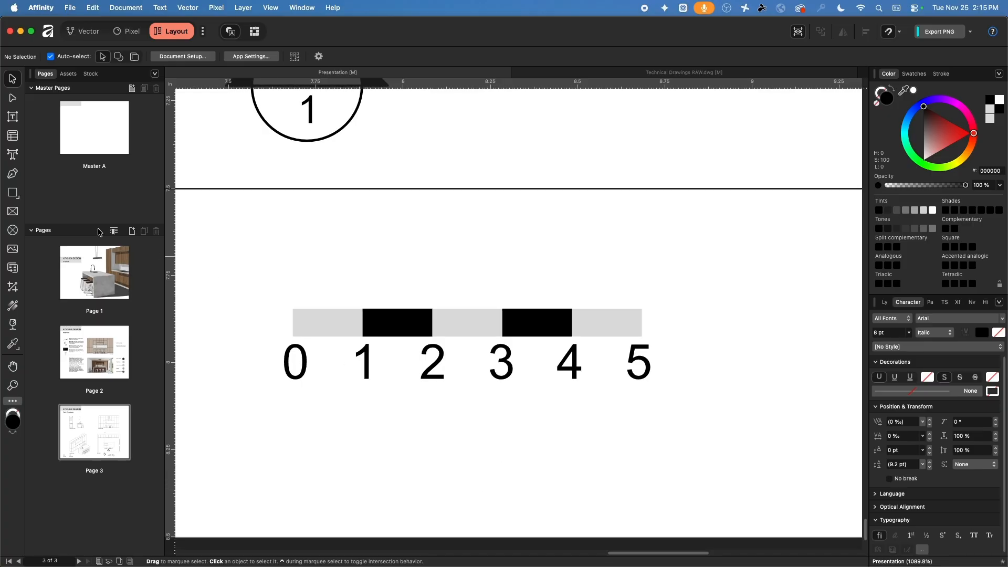
pyautogui.click(13, 155)
pyautogui.click(311, 261)
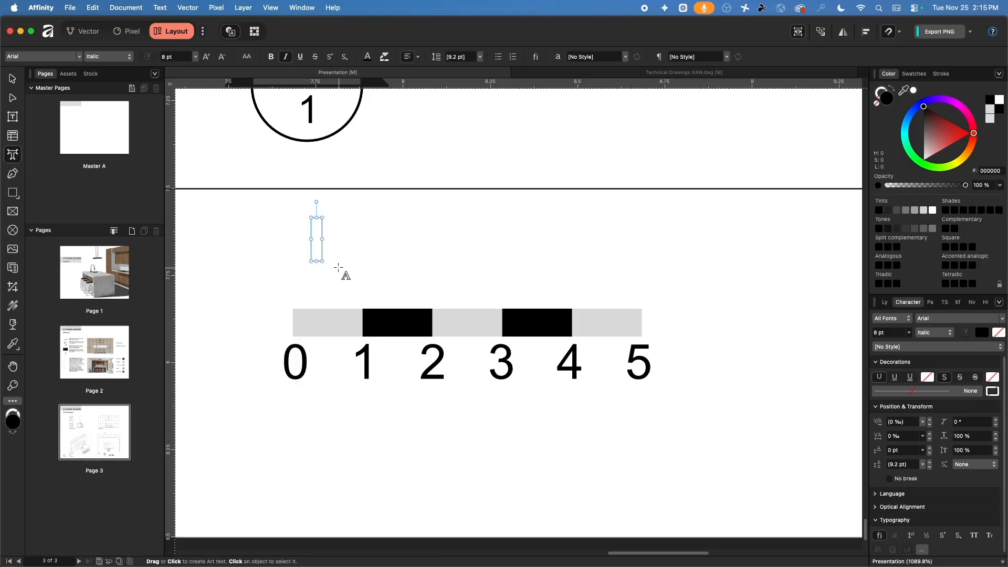
pyautogui.write('Scale 1:50')
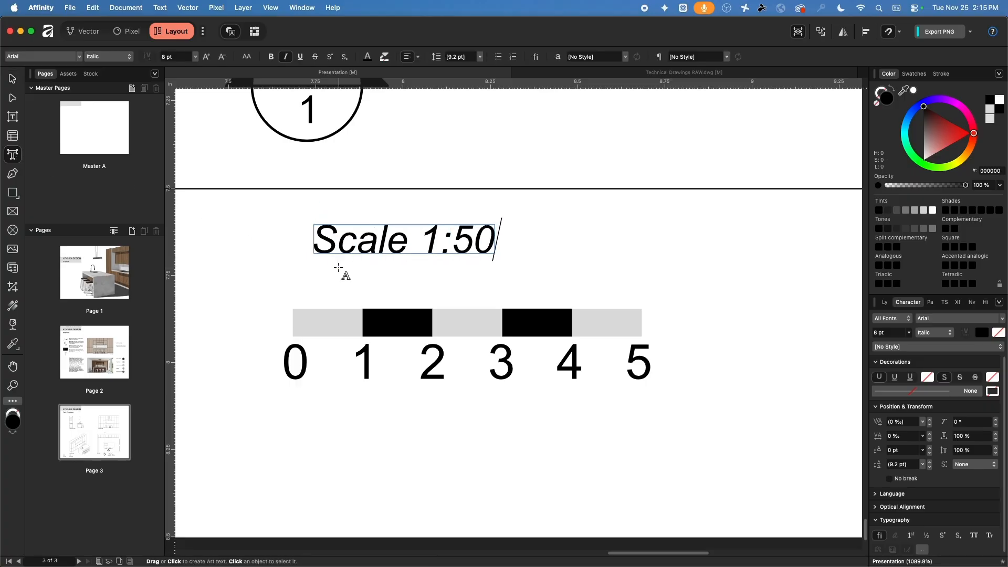
pyautogui.press('Escape')
pyautogui.press('super+a')
pyautogui.press('super+i')
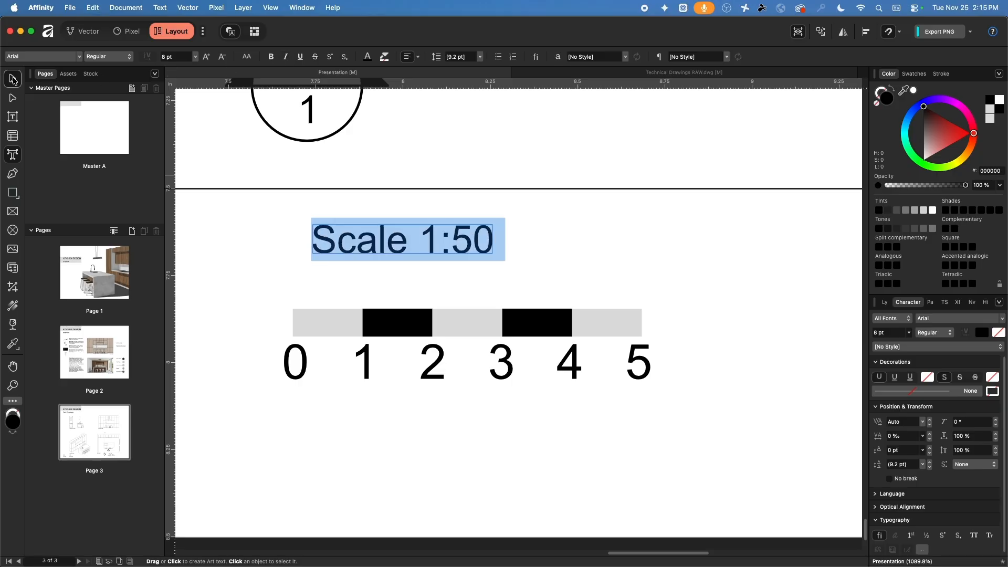
pyautogui.click(332, 273)
pyautogui.click(11, 80)
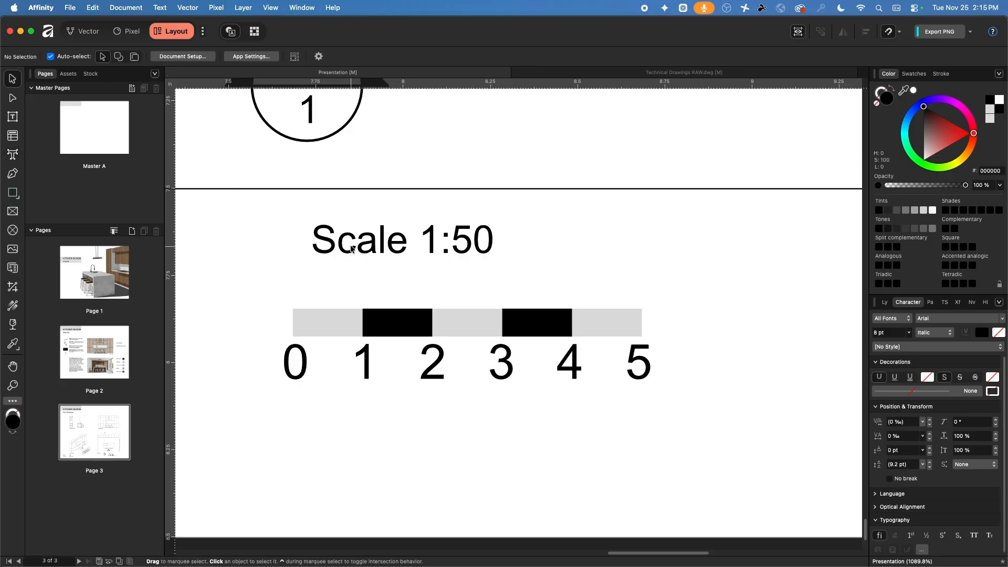
pyautogui.moveTo(351, 247); pyautogui.dragTo(330, 292)
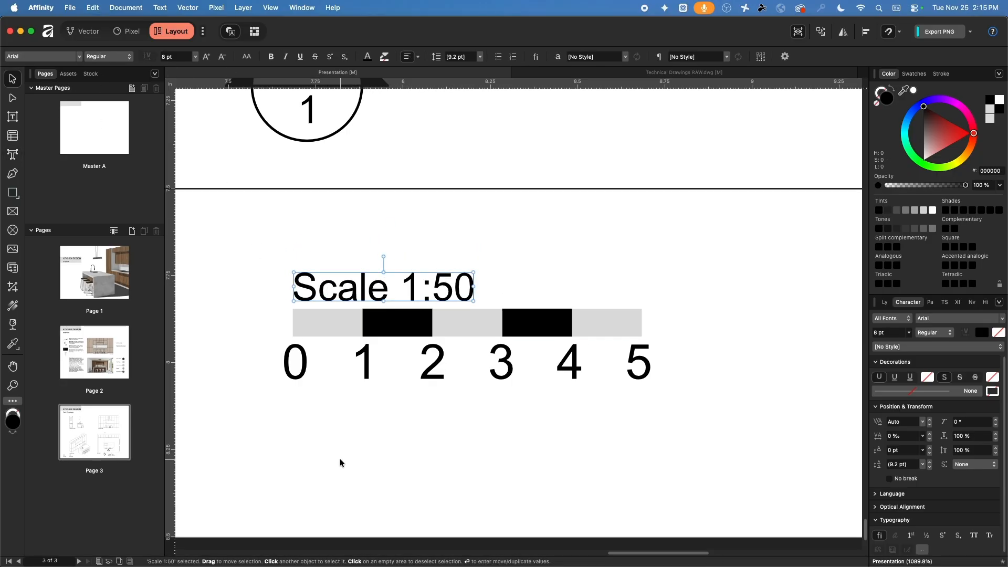
# Shrink the digits' text frame to fit the numbers, and group the label, the bar blocks and the digits
pyautogui.moveTo(283, 234); pyautogui.dragTo(755, 451)
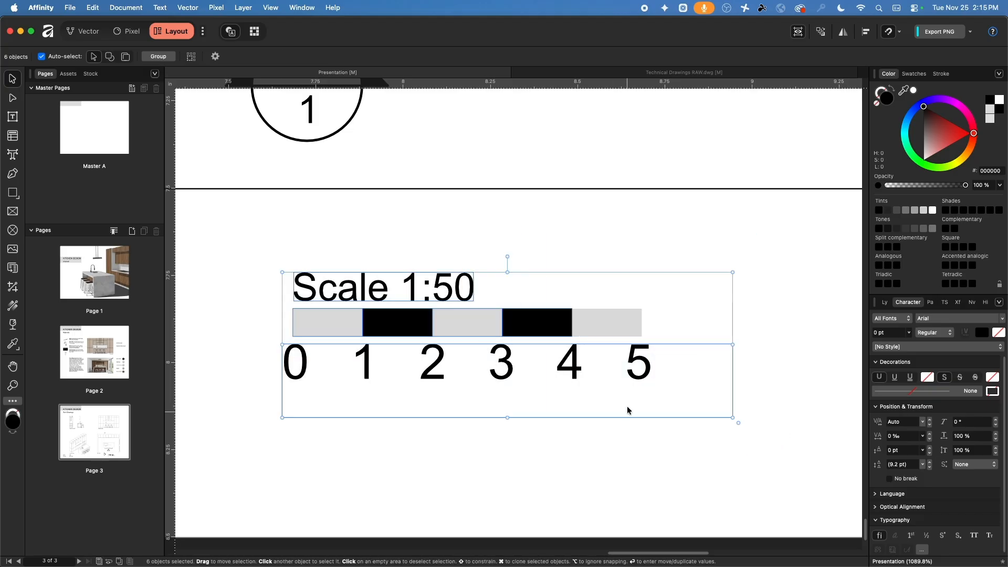
pyautogui.click(627, 372)
pyautogui.click(662, 421)
pyautogui.click(642, 377)
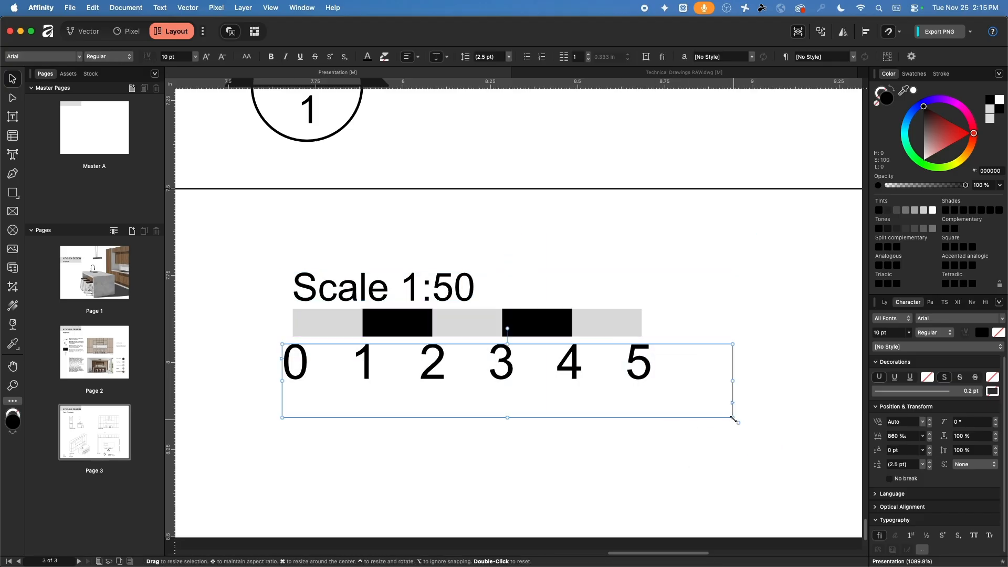
pyautogui.moveTo(733, 417); pyautogui.dragTo(658, 389)
pyautogui.moveTo(706, 462); pyautogui.dragTo(254, 239)
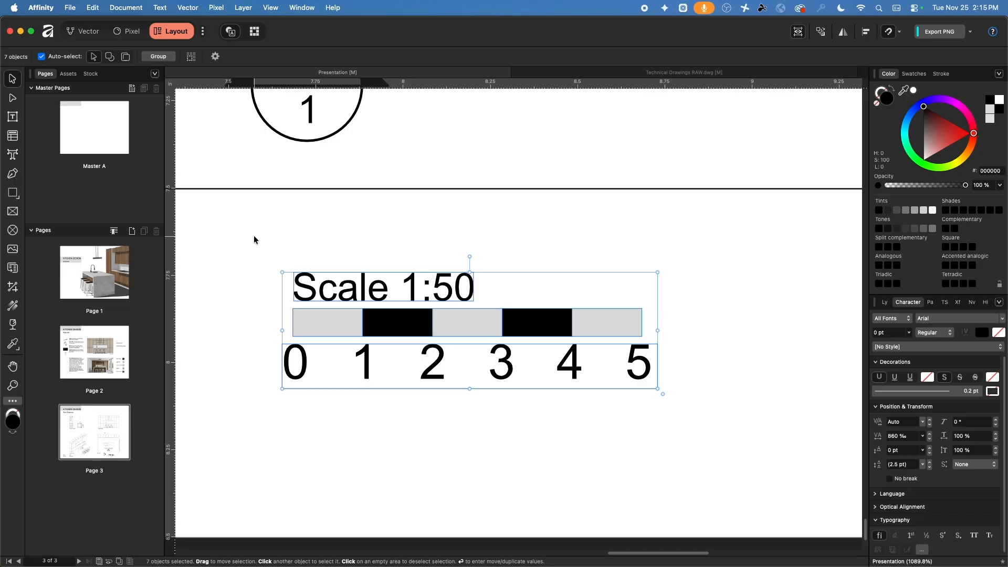
pyautogui.press('super+g')
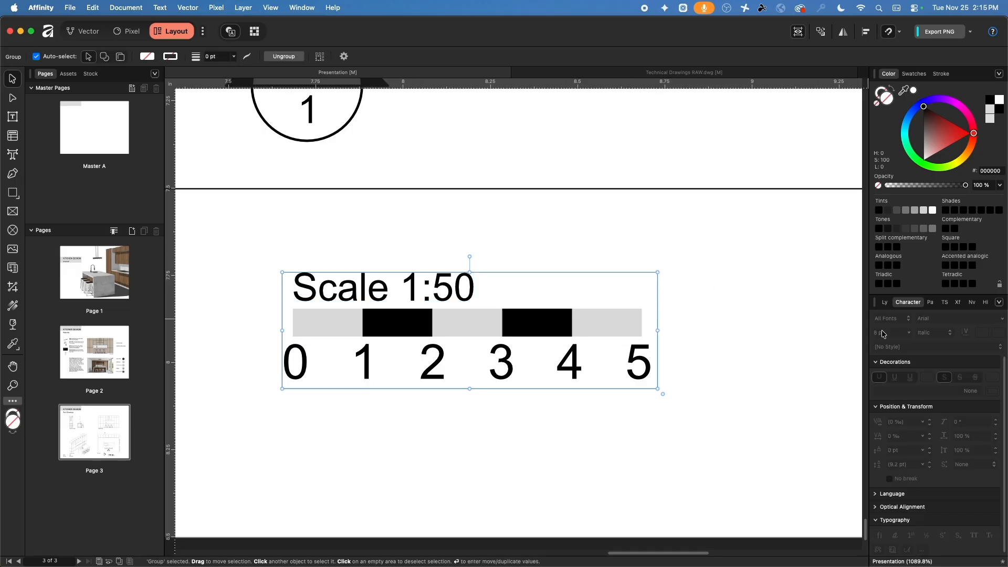
# Move the scale bar group right, placing it beneath the lower right corner of the plan view
pyautogui.click(885, 303)
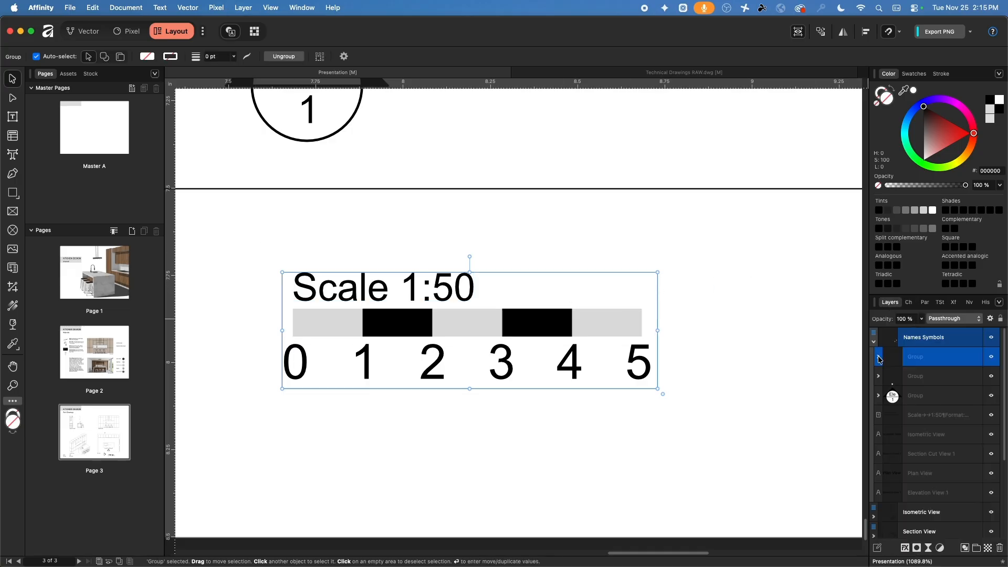
pyautogui.scroll(-5, 572, 324)
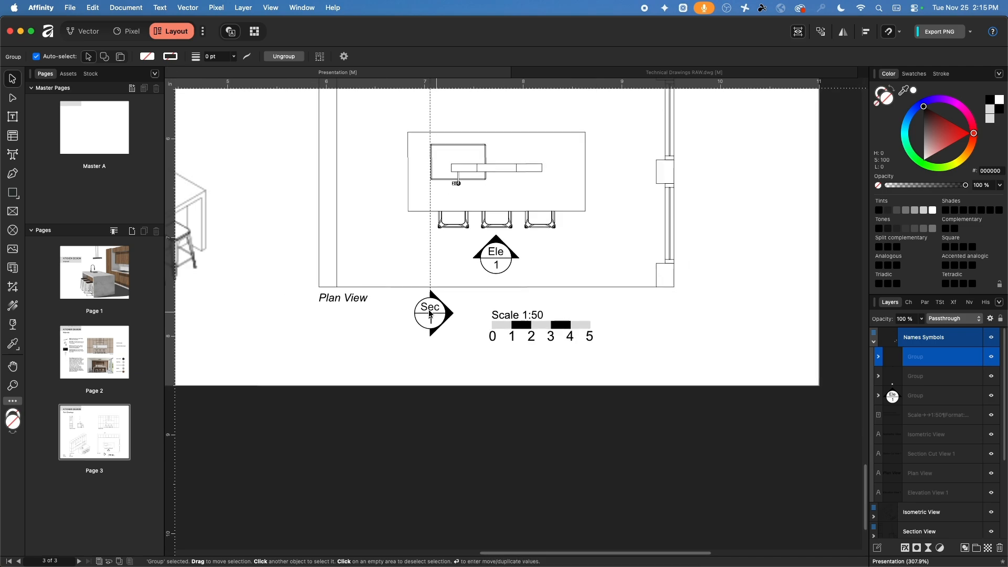
pyautogui.click(656, 315)
pyautogui.scroll(-1, 656, 315)
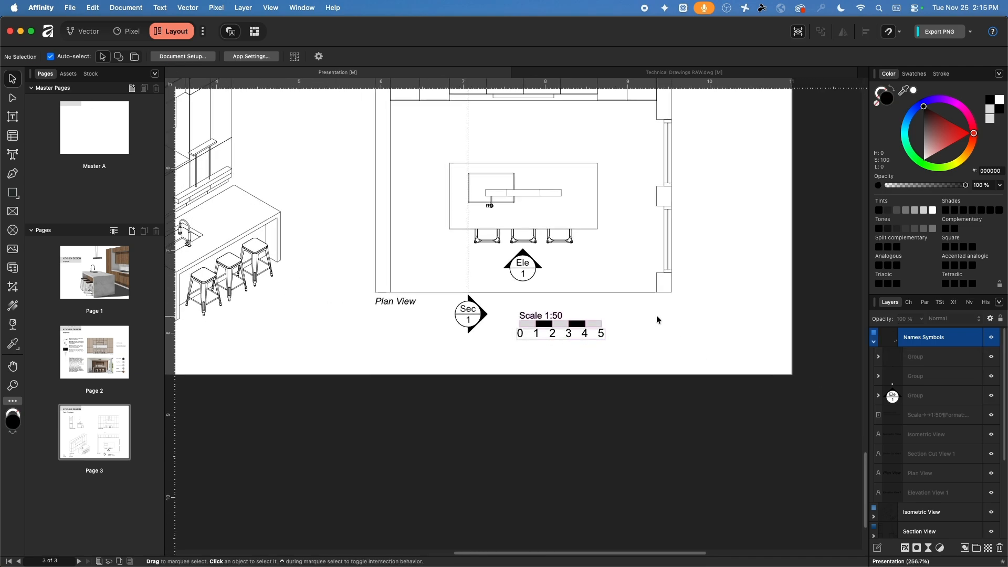
pyautogui.moveTo(576, 323); pyautogui.dragTo(722, 318)
pyautogui.click(598, 351)
pyautogui.scroll(-3, 598, 352)
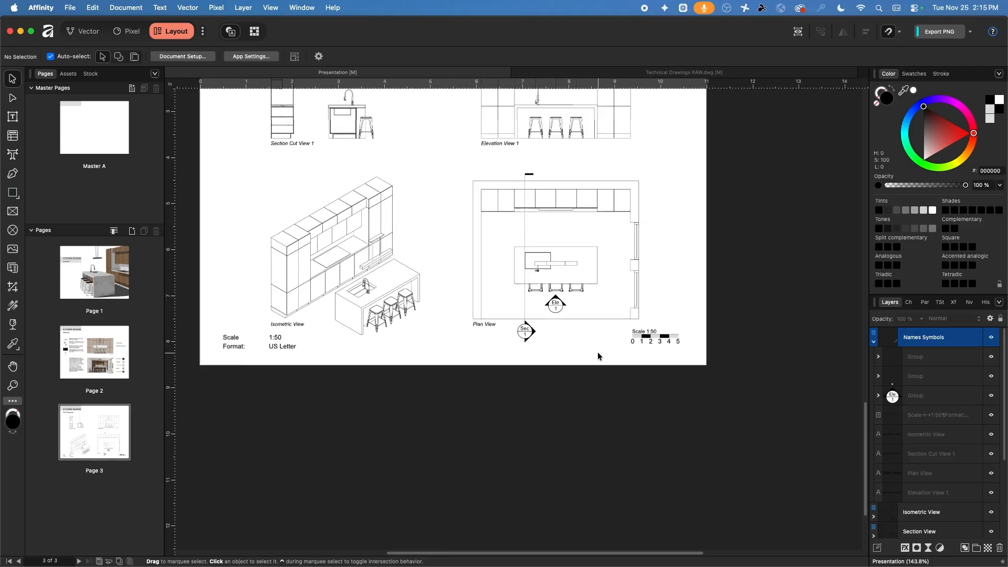
pyautogui.scroll(2, 586, 357)
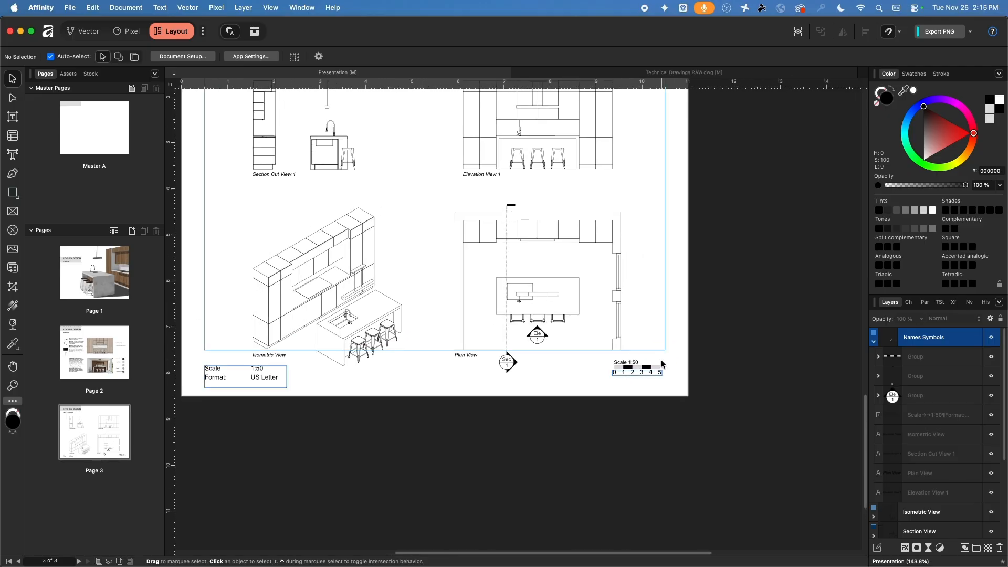
pyautogui.click(601, 368)
pyautogui.moveTo(602, 367)
pyautogui.mouseDown()
pyautogui.moveTo(324, 384)
pyautogui.moveTo(604, 376)
pyautogui.mouseUp()
pyautogui.scroll(5, 645, 288)
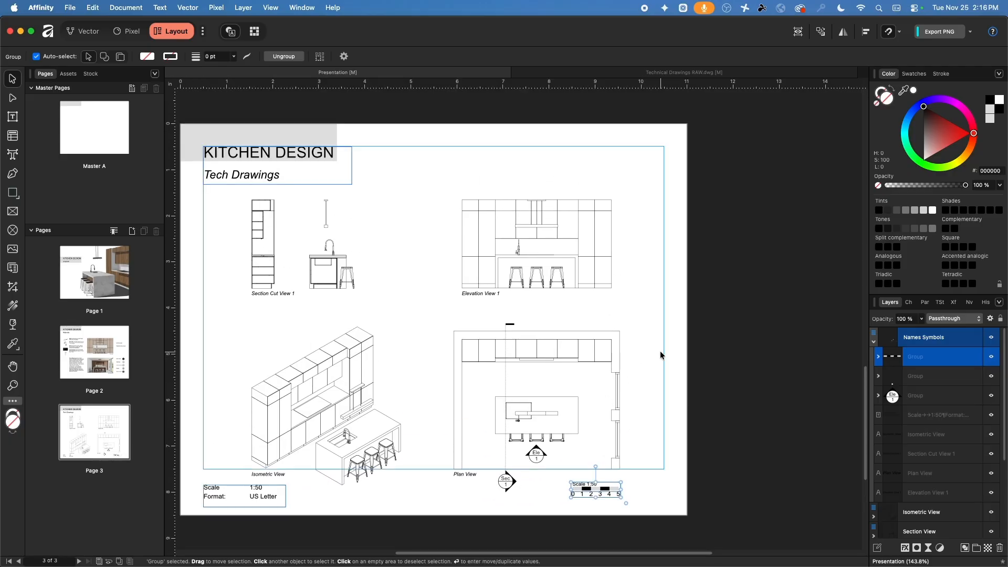
pyautogui.scroll(-2, 661, 351)
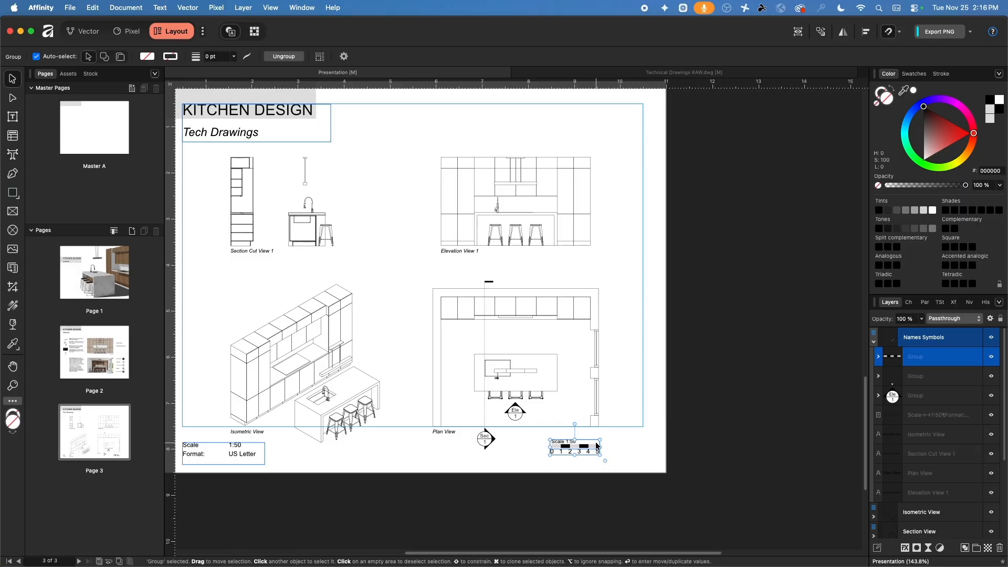
# Switch the snapping preset to page layouts with objects, using immediate layers as candidates
pyautogui.click(895, 32)
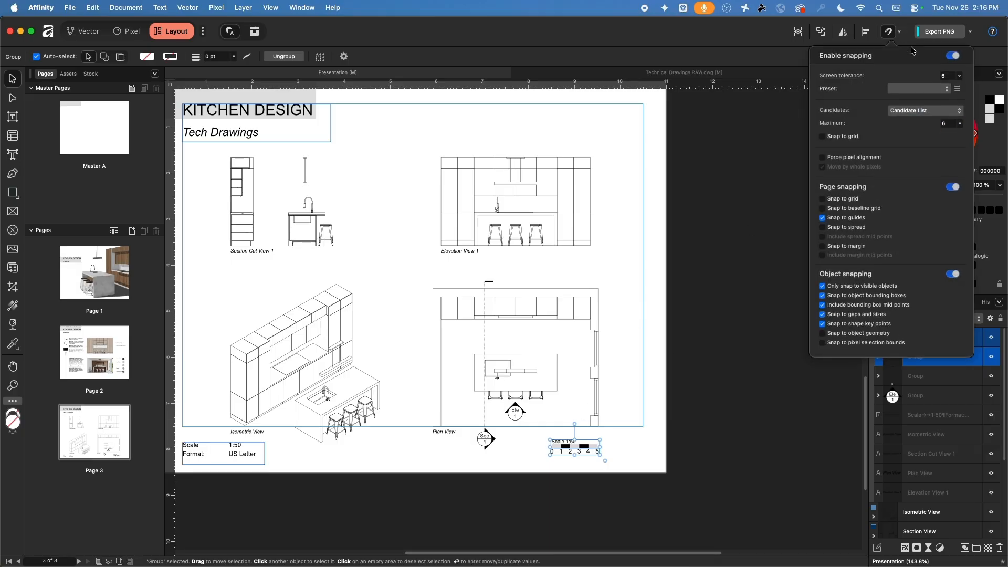
pyautogui.click(925, 89)
pyautogui.click(923, 100)
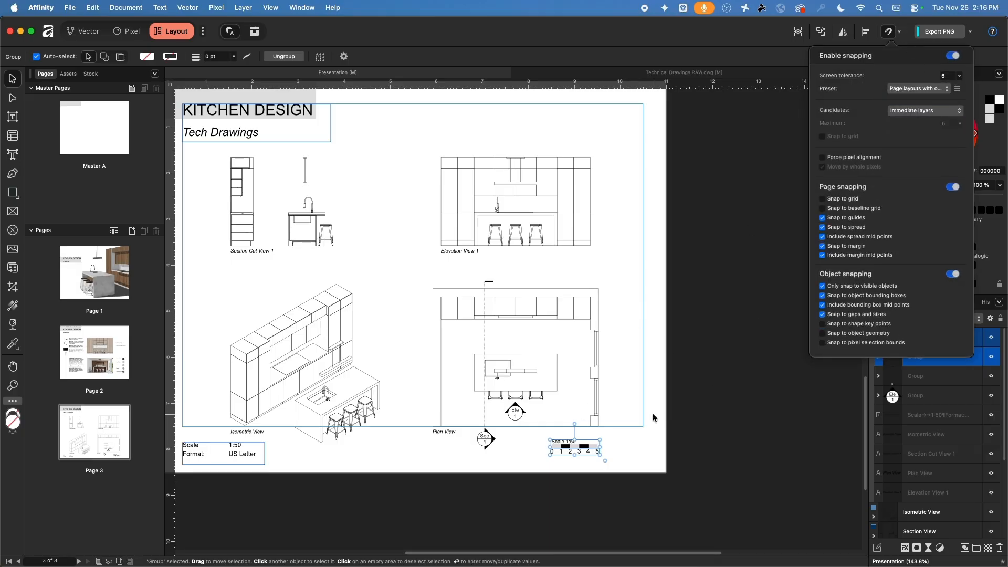
# Snap the right end of the scale bar's blocks to the outer edge of the plan view's right wall
pyautogui.keyDown('ctrl'); pyautogui.scroll(5, 598, 454); pyautogui.keyUp('ctrl')
pyautogui.keyDown('ctrl'); pyautogui.scroll(5, 597, 453); pyautogui.keyUp('ctrl')
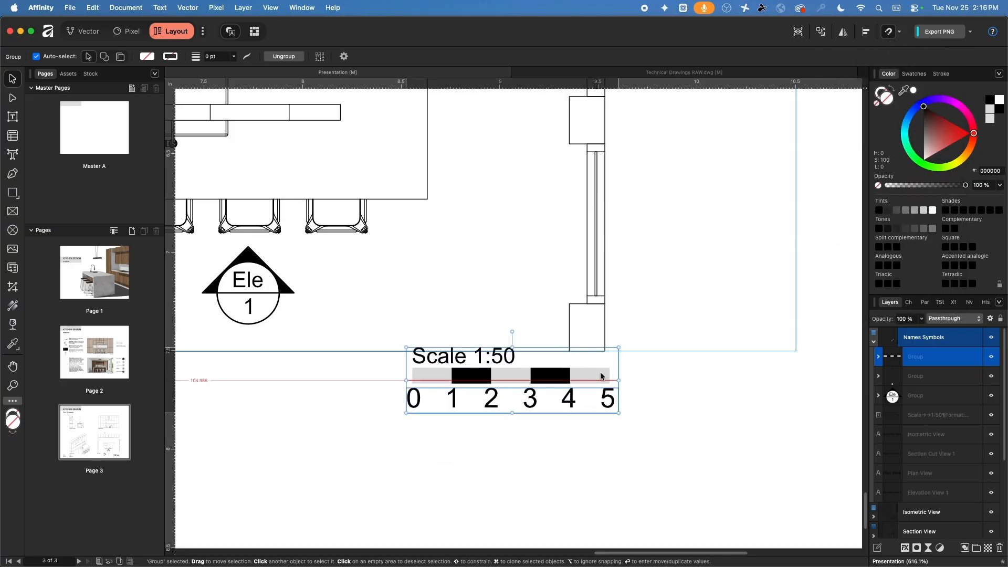
pyautogui.moveTo(597, 364)
pyautogui.mouseDown()
pyautogui.moveTo(608, 331)
pyautogui.moveTo(591, 427)
pyautogui.moveTo(605, 344)
pyautogui.mouseUp()
pyautogui.scroll(10, 607, 347)
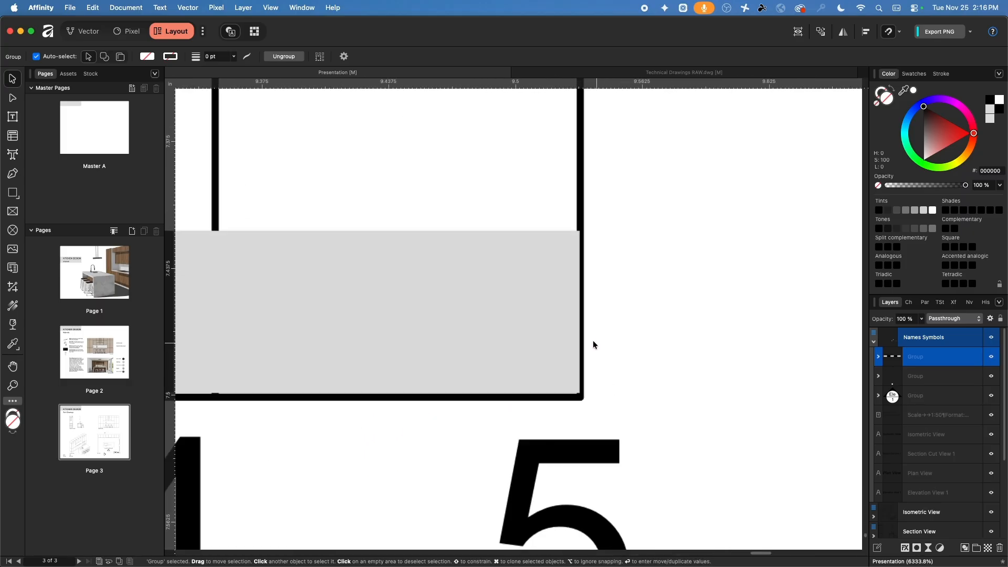
pyautogui.scroll(-6, 519, 310)
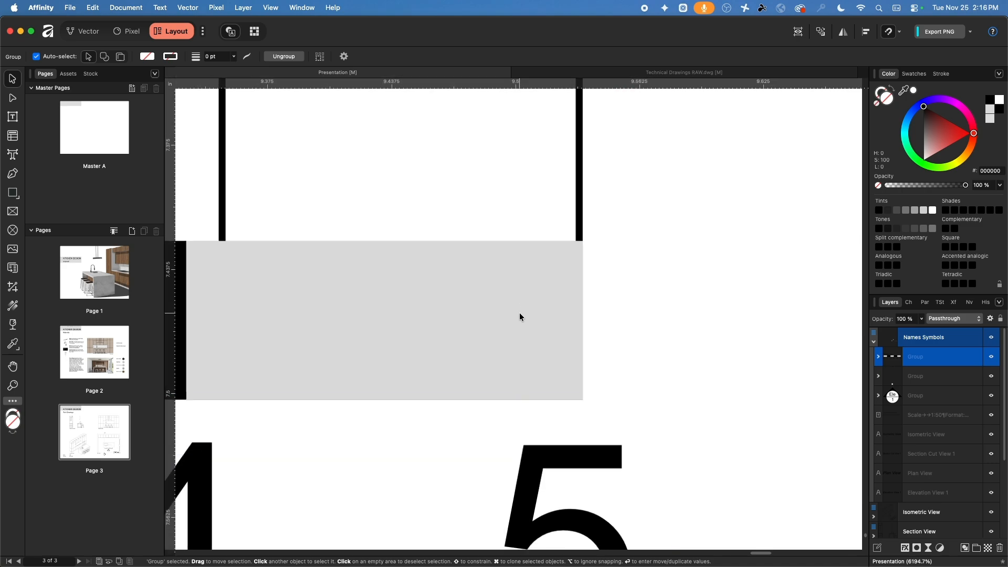
pyautogui.scroll(-5, 522, 321)
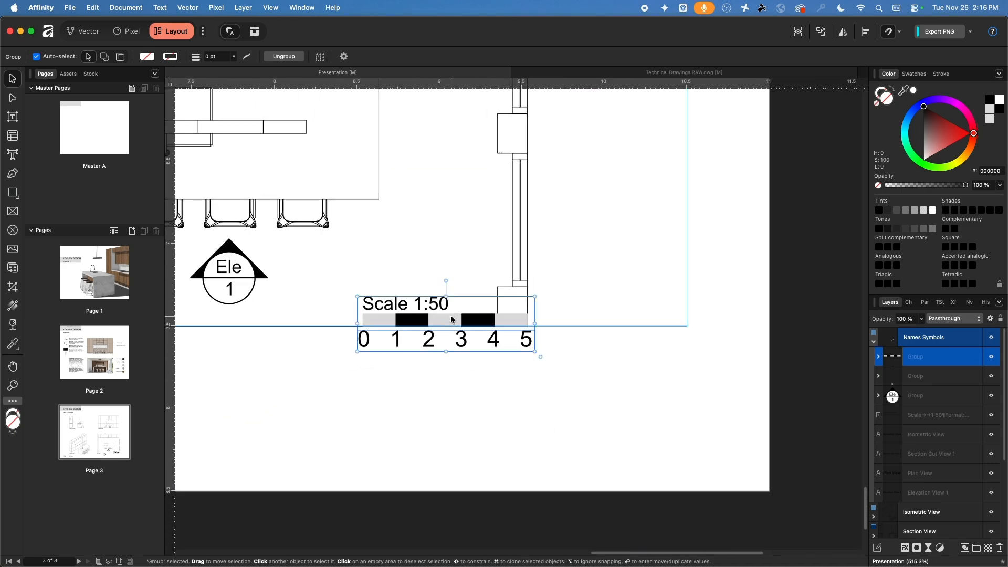
# Collapse the Names Symbols layer and add a new layer named Dimensions above it
pyautogui.click(612, 370)
pyautogui.scroll(-3, 613, 370)
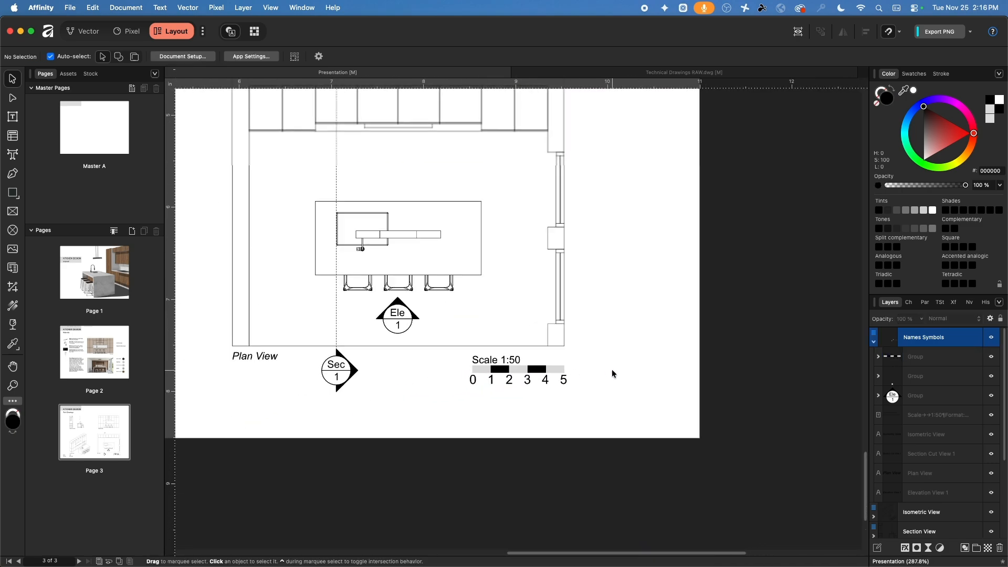
pyautogui.hotkey('ctrl', 'w')
pyautogui.moveTo(612, 370); pyautogui.dragTo(645, 375, button='middle')
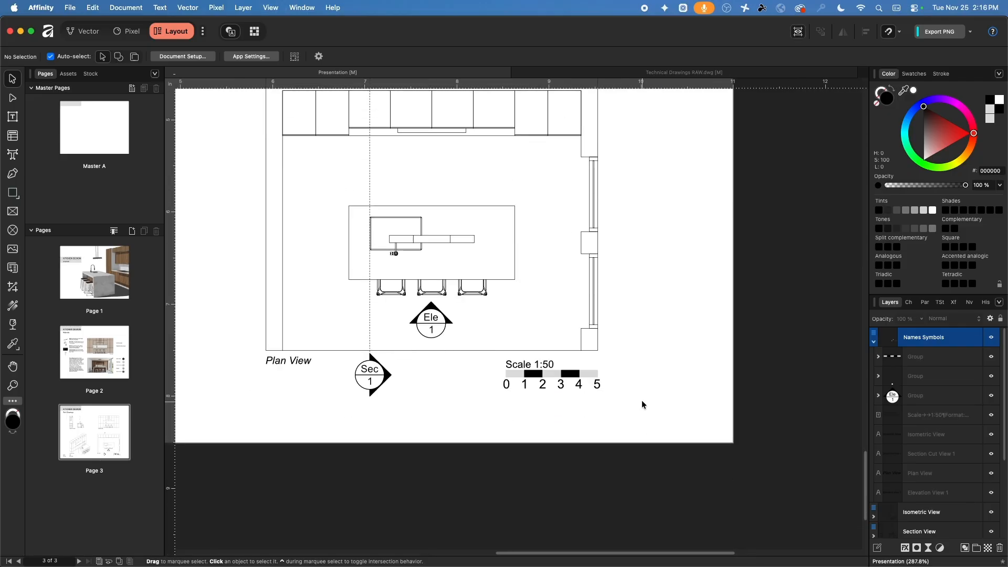
pyautogui.moveTo(649, 287); pyautogui.dragTo(686, 420, button='middle')
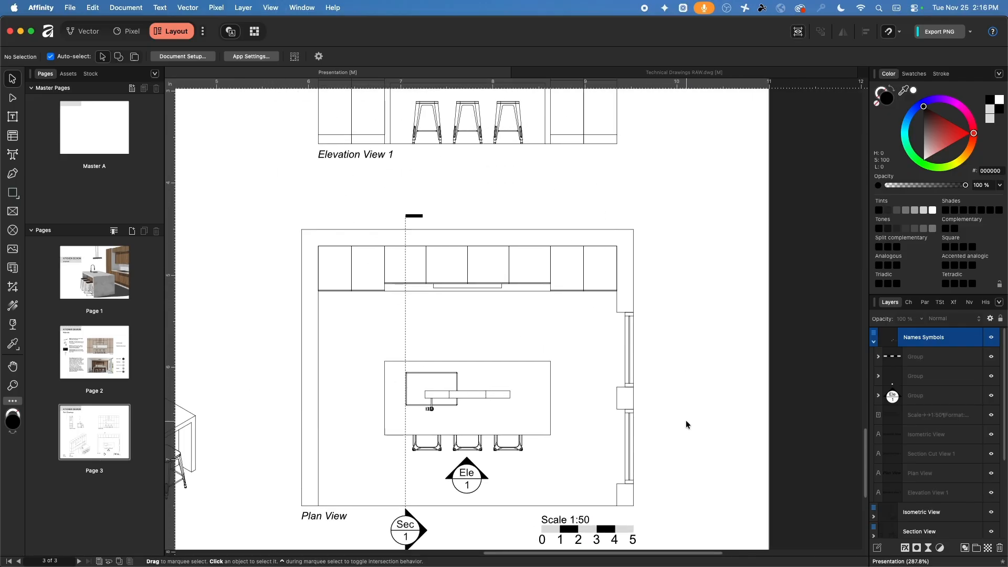
pyautogui.click(874, 342)
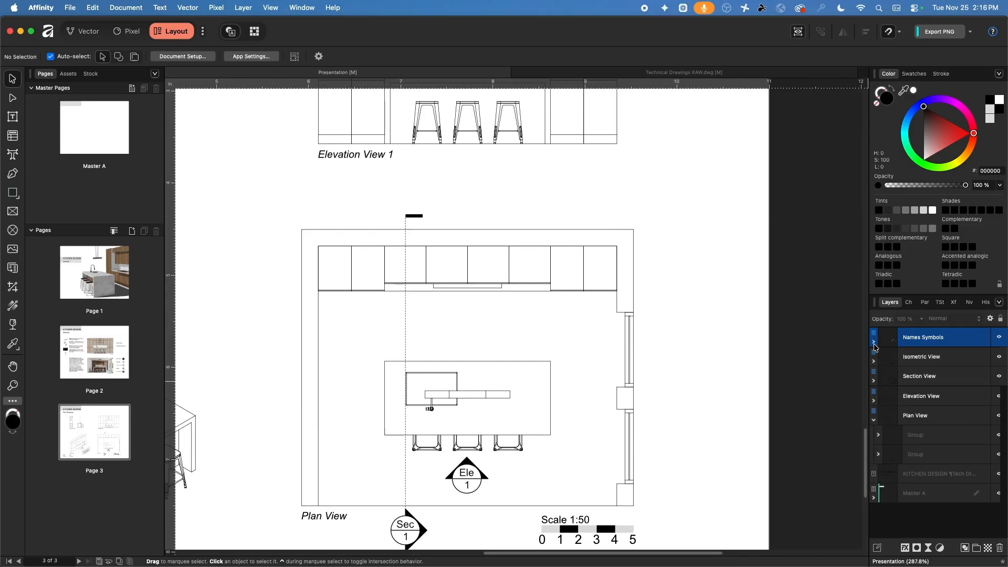
pyautogui.click(965, 549)
pyautogui.doubleClick(917, 340)
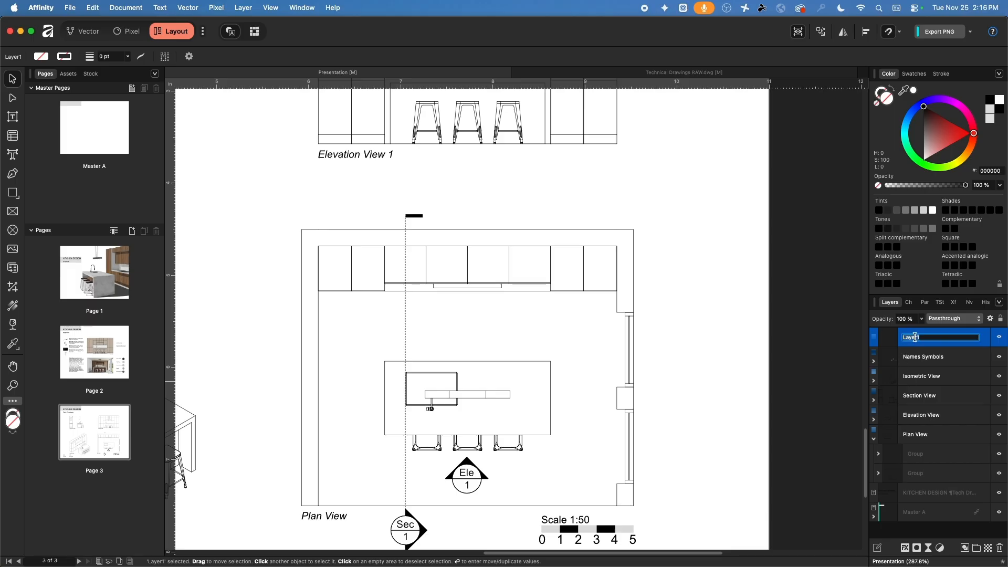
pyautogui.write('Dimensions')
pyautogui.press('Return')
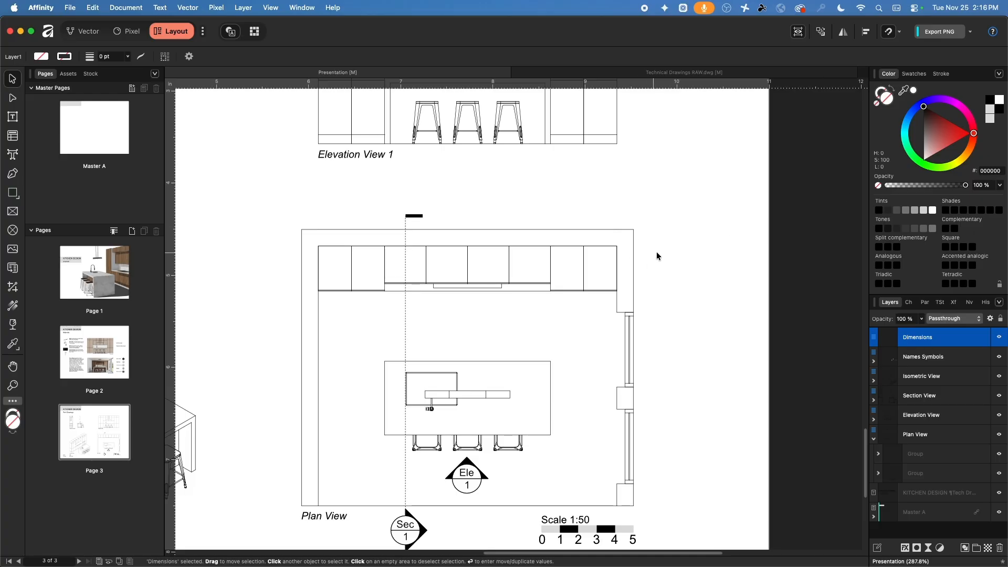
# Switch to the vector workspace and measure the plan view's overall width between its outer upper corners at 1:50 in scale
pyautogui.hscroll(4, 693, 270)
pyautogui.scroll(-2, 693, 270)
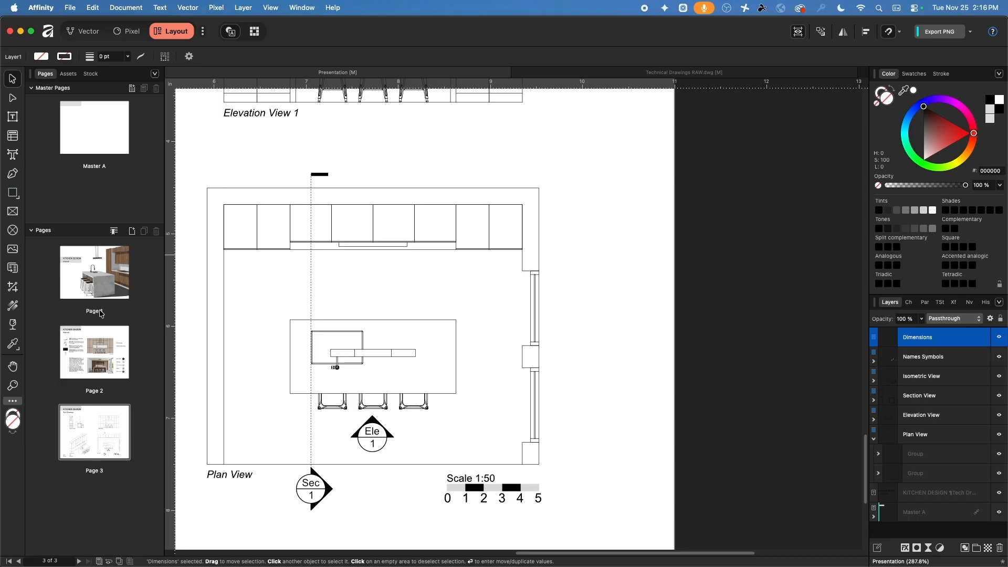
pyautogui.click(84, 31)
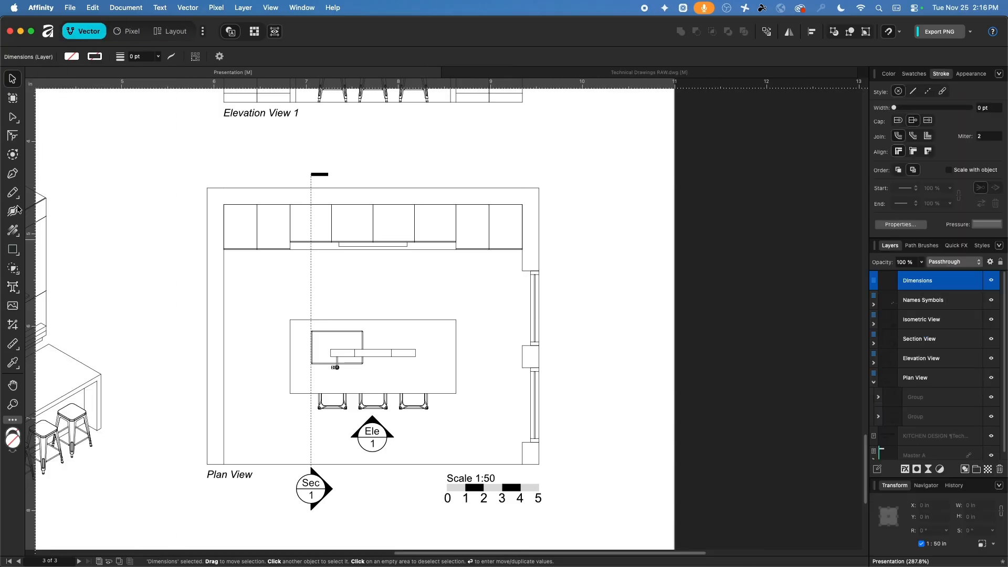
pyautogui.click(13, 345)
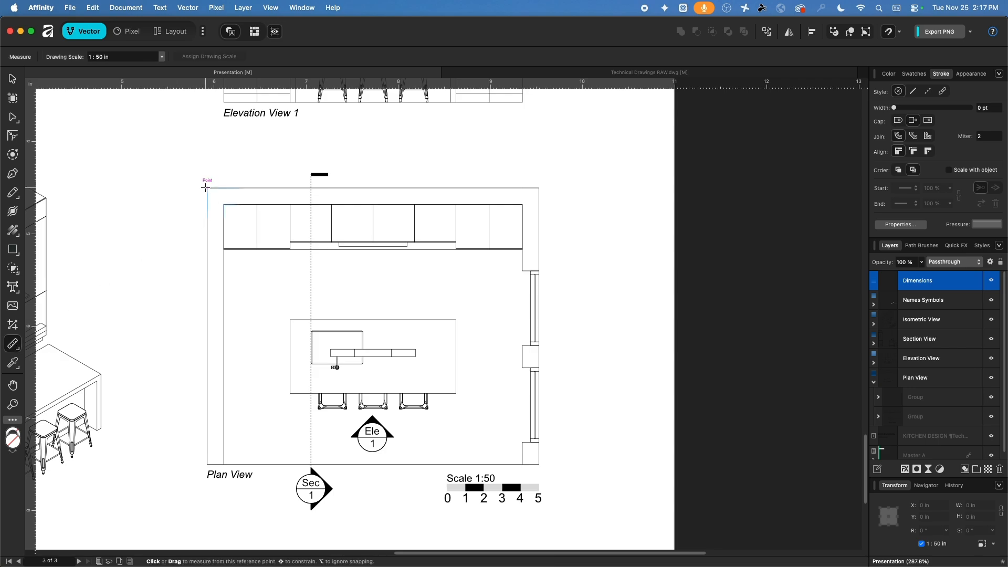
pyautogui.scroll(5, 210, 179)
pyautogui.scroll(-5, 195, 167)
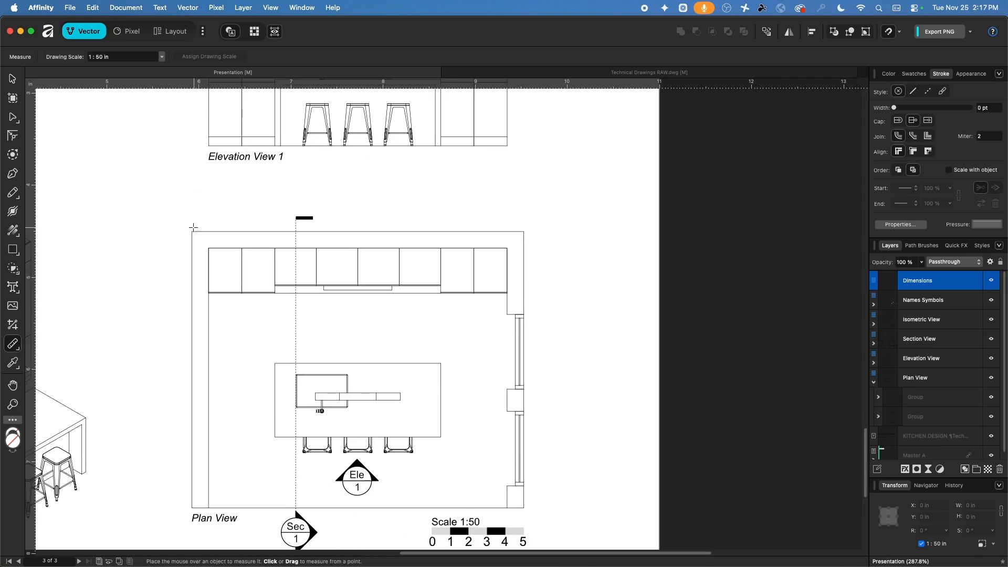
pyautogui.click(193, 232)
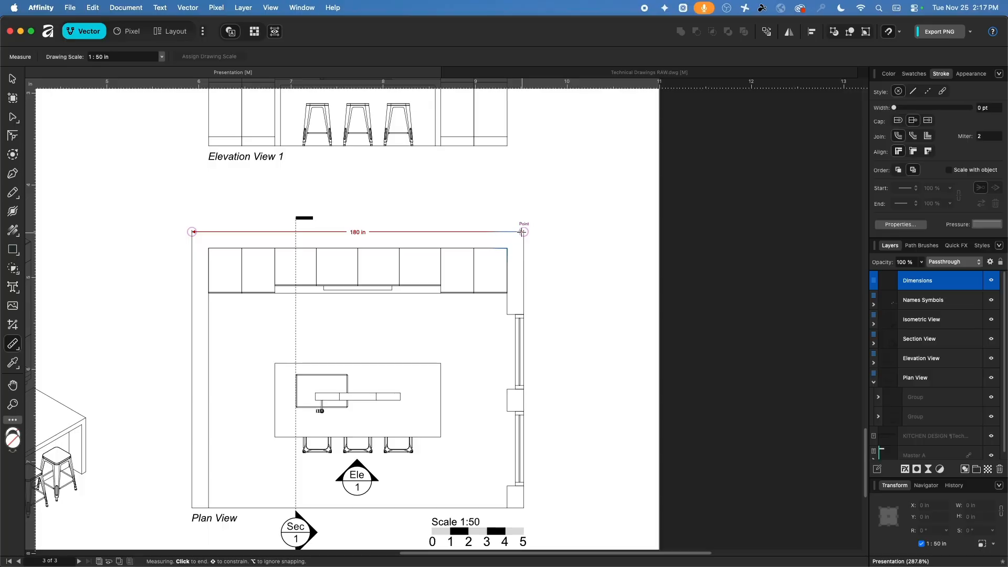
# Switch to Shapr3D to measure Section B-B's left side corner to corner, and return to Affinity, ending the measurement there
pyautogui.press('super+Tab')
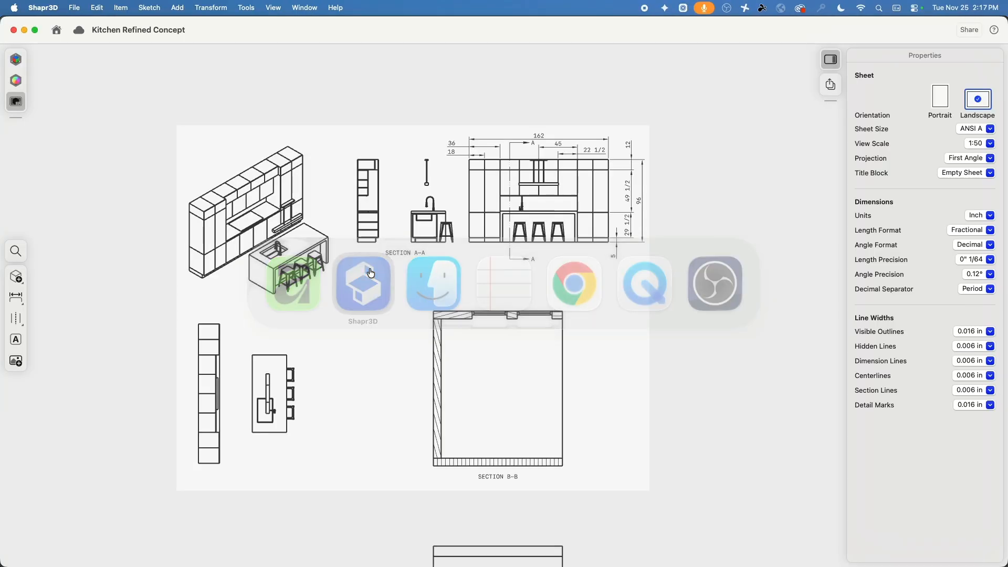
pyautogui.moveTo(372, 332); pyautogui.dragTo(347, 200)
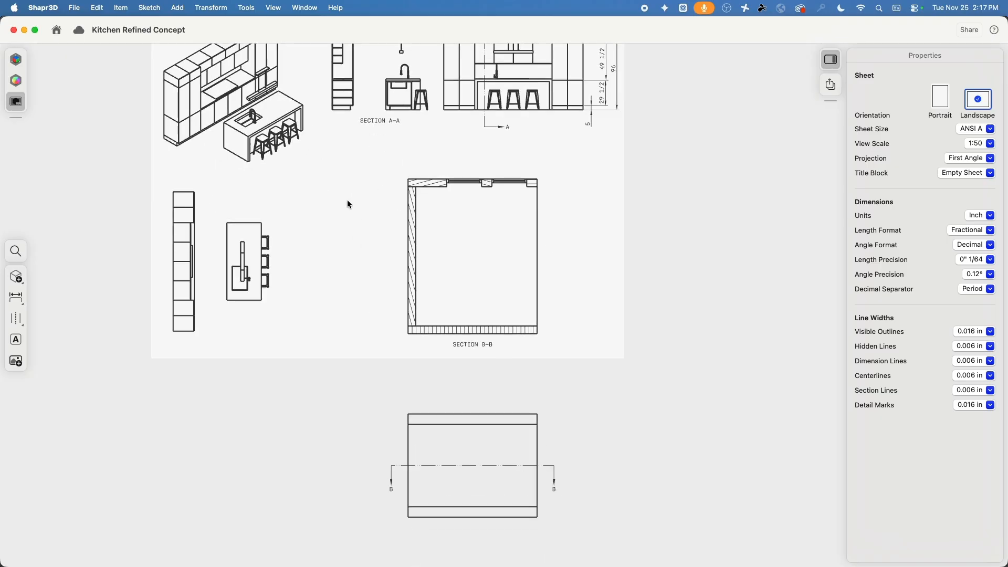
pyautogui.click(409, 179)
pyautogui.click(407, 333)
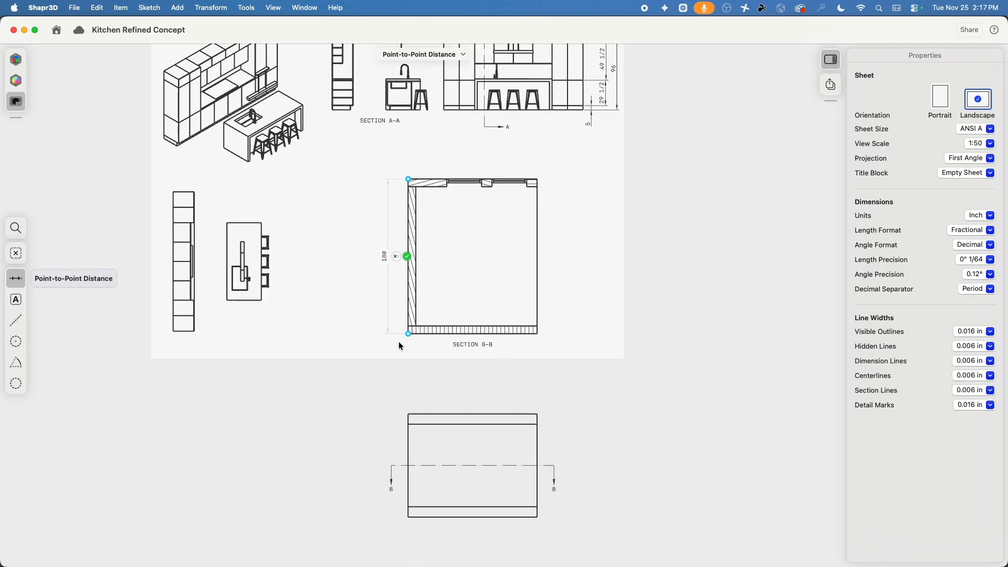
pyautogui.press('super+Tab')
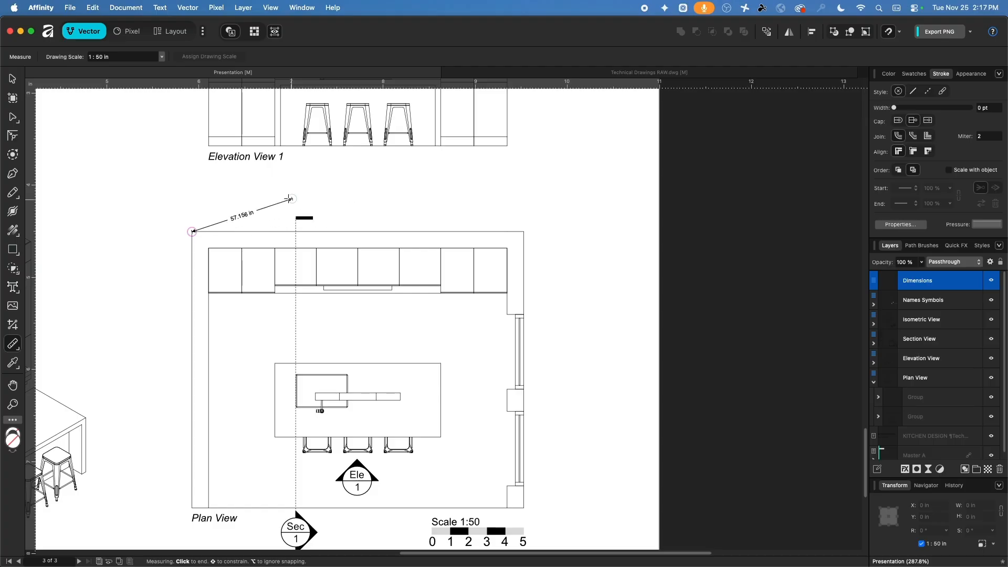
pyautogui.click(13, 80)
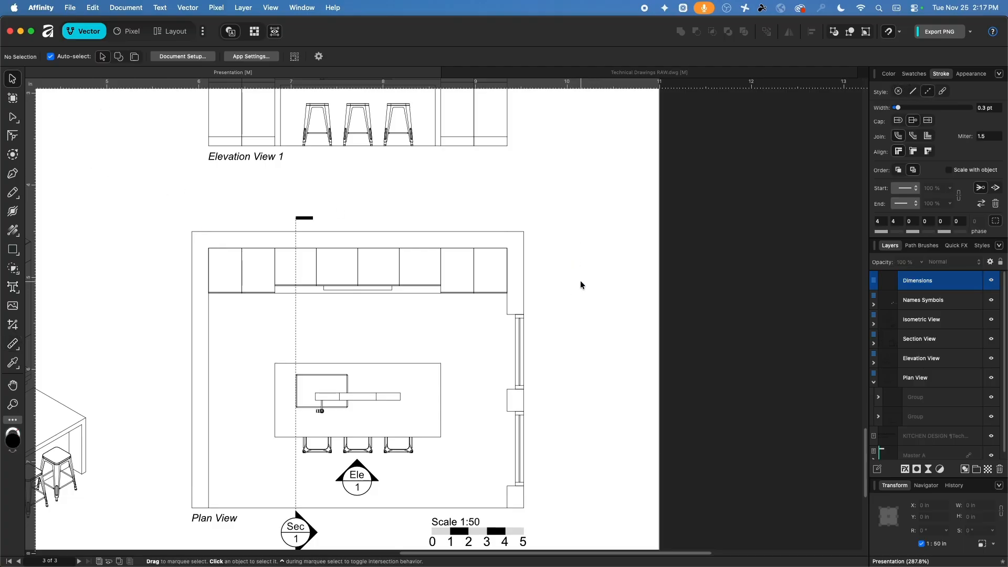
pyautogui.scroll(-3, 581, 281)
pyautogui.hscroll(4, 581, 280)
pyautogui.keyDown('ctrl'); pyautogui.scroll(3, 454, 207); pyautogui.keyUp('ctrl')
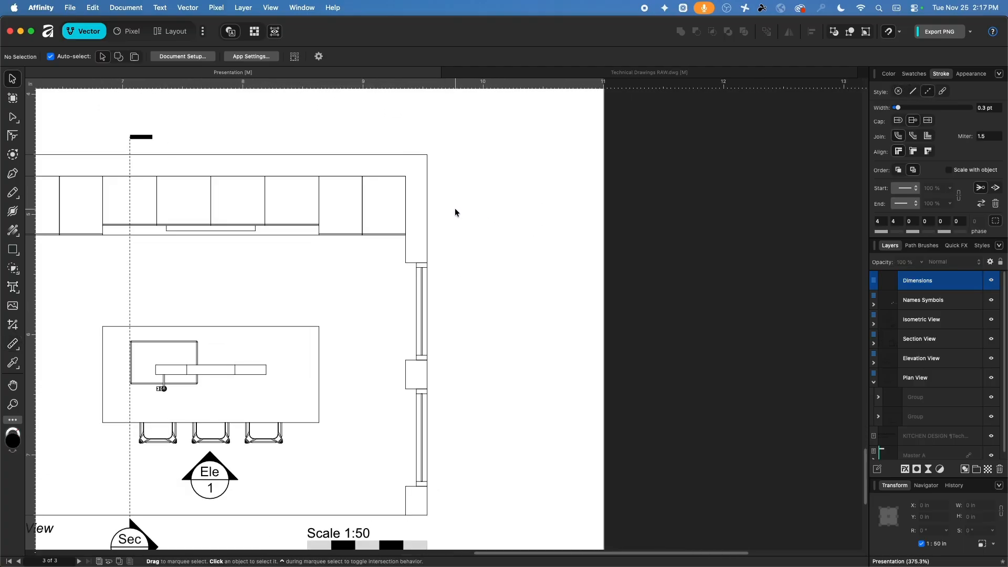
pyautogui.moveTo(419, 183)
pyautogui.mouseDown(button='middle')
pyautogui.moveTo(399, 186)
pyautogui.moveTo(394, 200)
pyautogui.moveTo(435, 191)
pyautogui.mouseUp(button='middle')
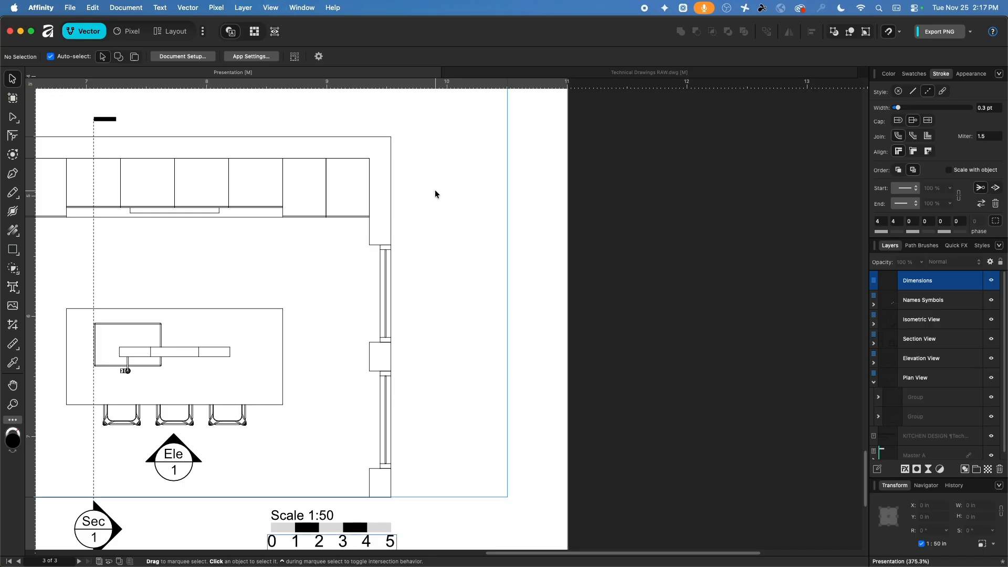
pyautogui.moveTo(438, 187); pyautogui.dragTo(426, 254, button='middle')
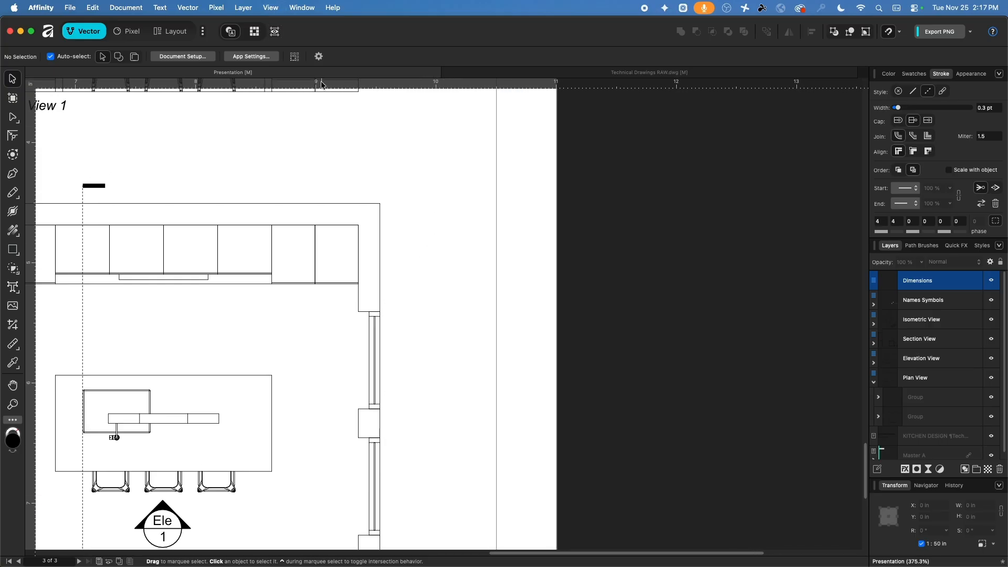
pyautogui.moveTo(388, 86)
pyautogui.mouseDown()
pyautogui.moveTo(371, 209)
pyautogui.moveTo(349, 226)
pyautogui.moveTo(328, 469)
pyautogui.mouseUp()
pyautogui.scroll(-5, 452, 190)
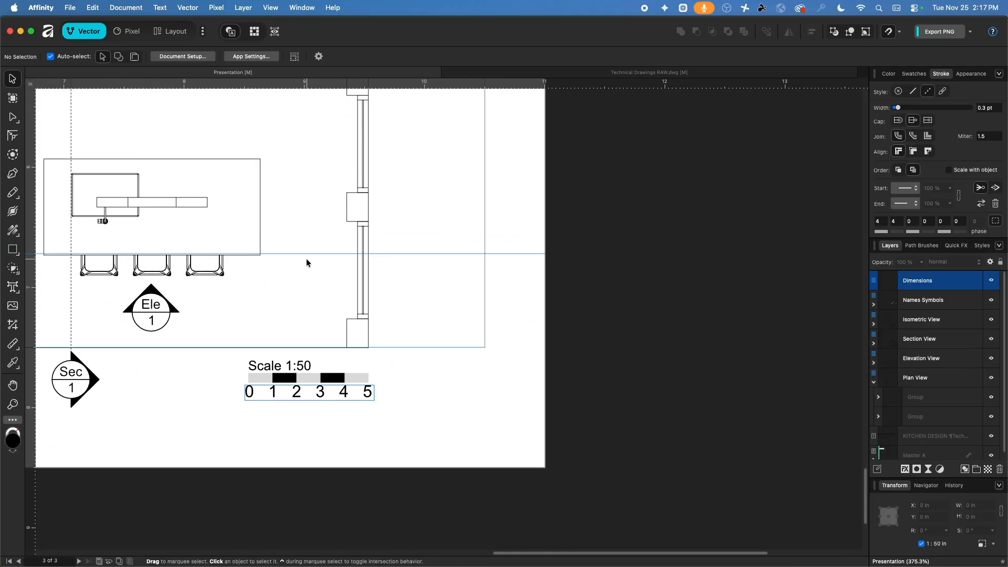
pyautogui.moveTo(306, 255); pyautogui.dragTo(482, 478)
pyautogui.moveTo(536, 289); pyautogui.dragTo(547, 514)
# Enable snapping to object geometry and to pixel selection bounds
pyautogui.click(901, 32)
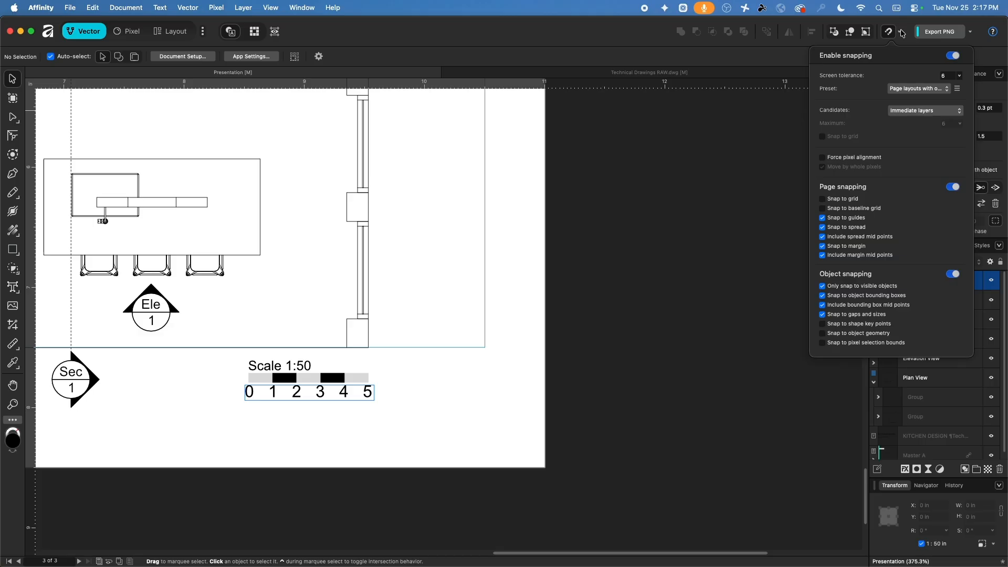
pyautogui.click(848, 343)
pyautogui.click(849, 334)
pyautogui.click(448, 166)
# Place horizontal guides along the upper and lower edges of the island in the plan view
pyautogui.scroll(3, 446, 164)
pyautogui.hscroll(-3, 446, 164)
pyautogui.hscroll(4, 389, 136)
pyautogui.scroll(-2, 389, 137)
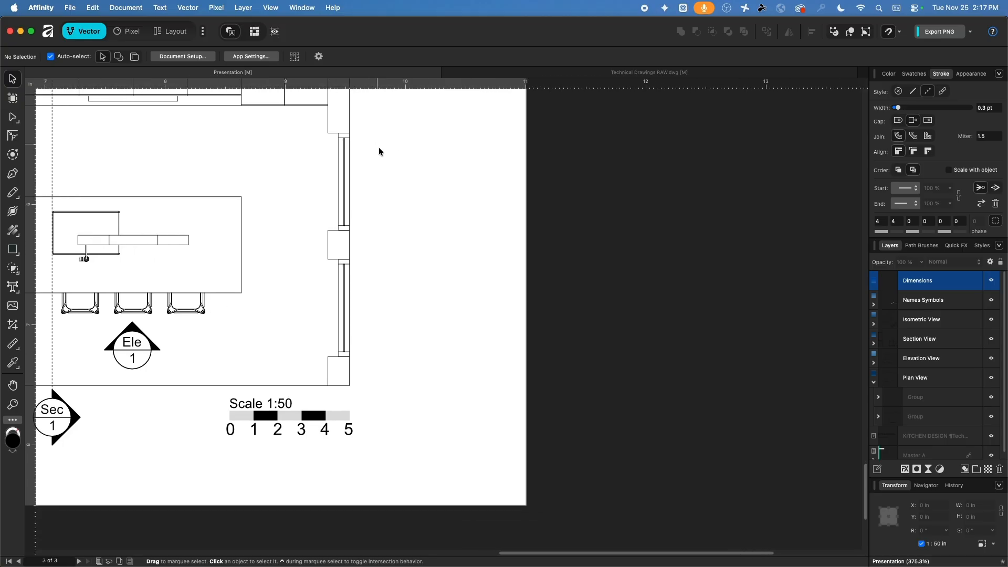
pyautogui.moveTo(279, 84); pyautogui.dragTo(223, 196)
pyautogui.moveTo(231, 83); pyautogui.dragTo(215, 293)
# Place horizontal guides along the front and back edges of the wall cabinets in the plan view
pyautogui.keyDown('alt'); pyautogui.scroll(10, 234, 290); pyautogui.keyUp('alt')
pyautogui.keyDown('alt'); pyautogui.scroll(-4, 344, 274); pyautogui.keyUp('alt')
pyautogui.keyDown('alt'); pyautogui.scroll(-5, 344, 273); pyautogui.keyUp('alt')
pyautogui.scroll(8, 357, 356)
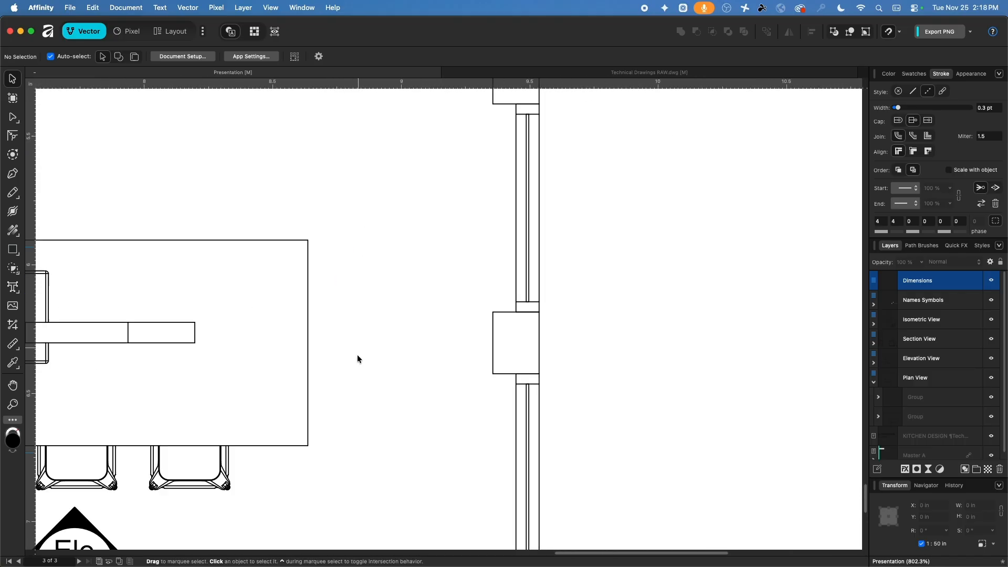
pyautogui.keyDown('alt'); pyautogui.scroll(4, 451, 248); pyautogui.keyUp('alt')
pyautogui.keyDown('alt'); pyautogui.scroll(2, 449, 249); pyautogui.keyUp('alt')
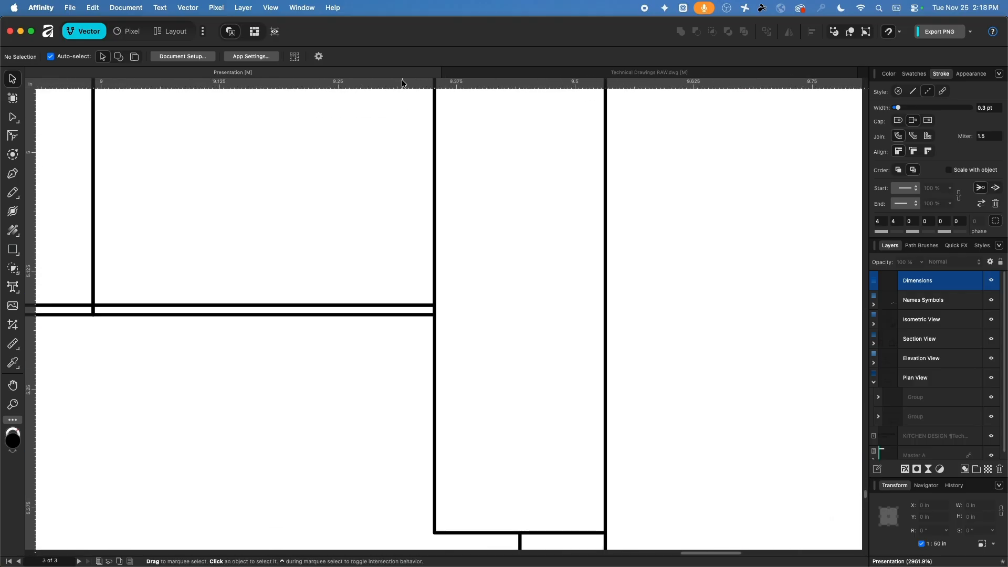
pyautogui.moveTo(403, 83); pyautogui.dragTo(402, 315)
pyautogui.scroll(8, 371, 430)
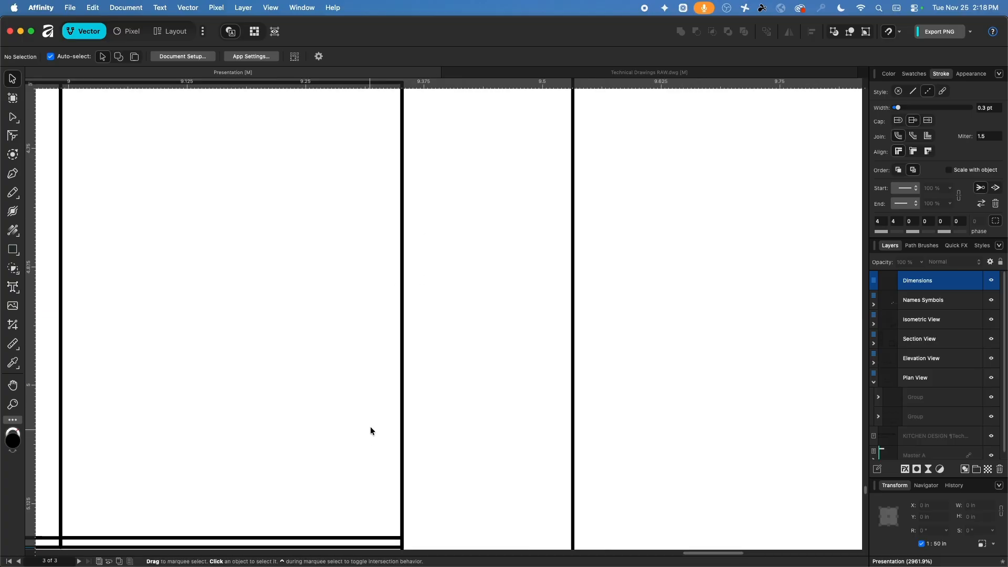
pyautogui.moveTo(367, 84); pyautogui.dragTo(362, 319)
pyautogui.scroll(-10, 362, 319)
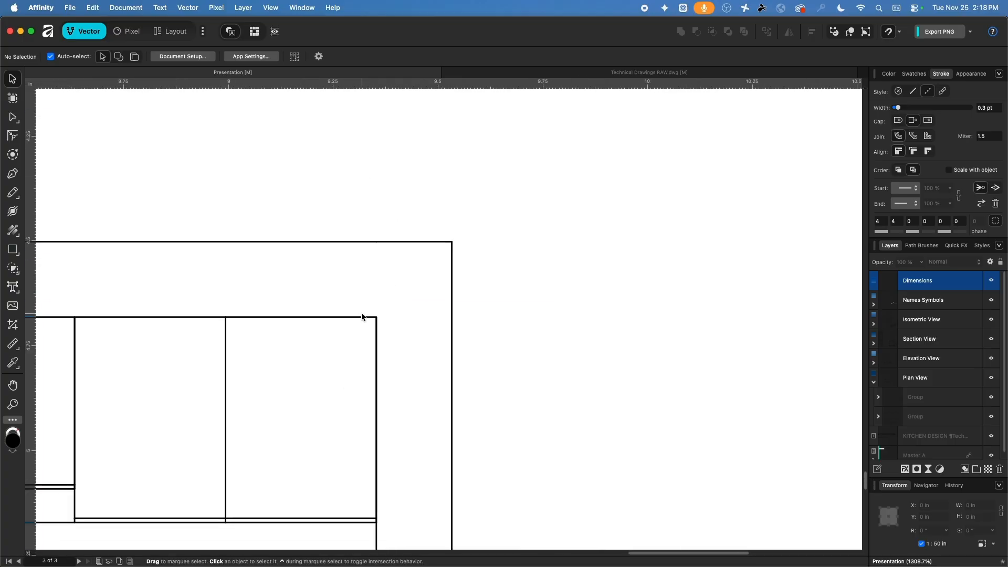
# Draw a 4 in by 4 in square against the right wall's outer edge, below the cabinets' back guide, and fill it light grey
pyautogui.scroll(-5, 392, 209)
pyautogui.hscroll(3, 391, 210)
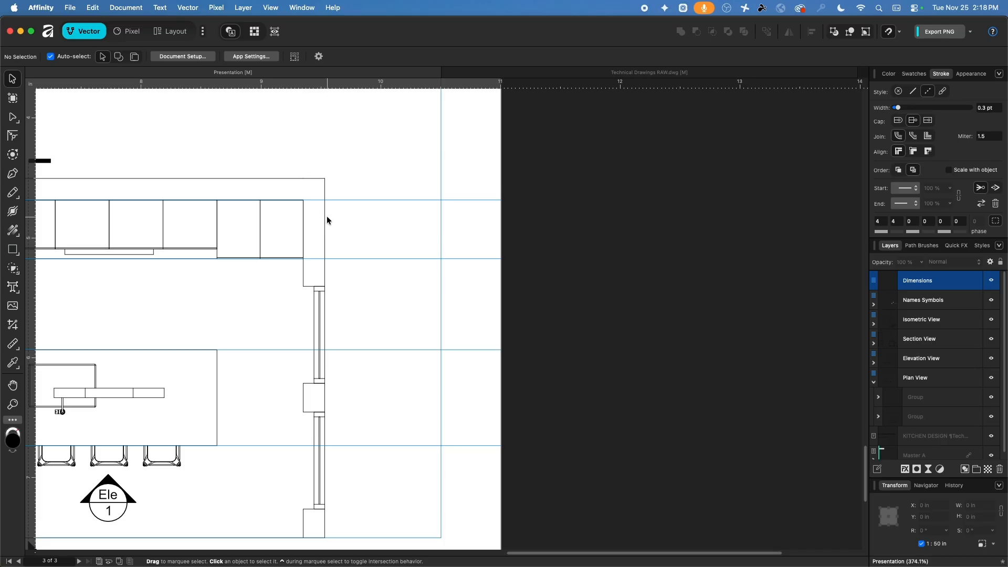
pyautogui.click(13, 250)
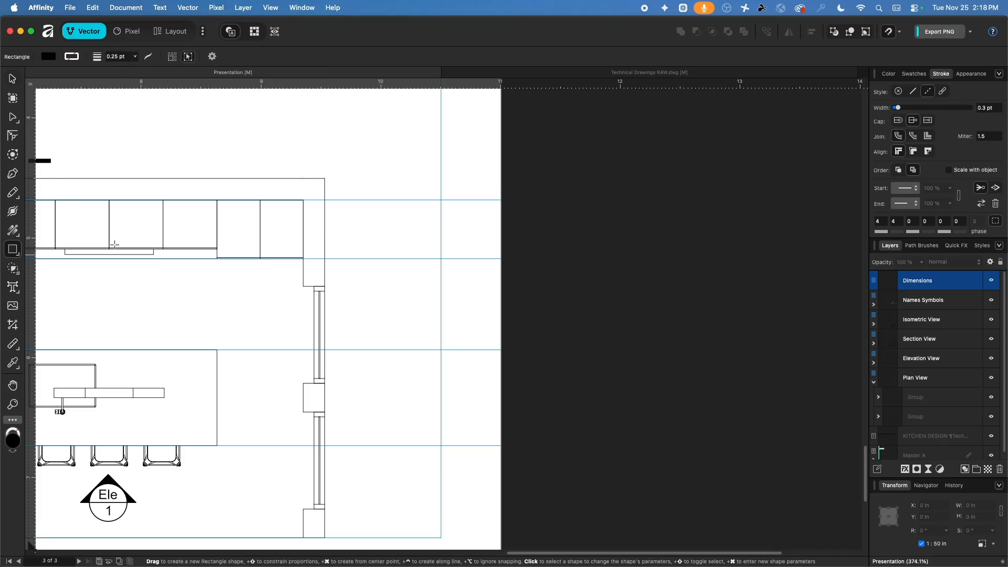
pyautogui.scroll(5, 341, 206)
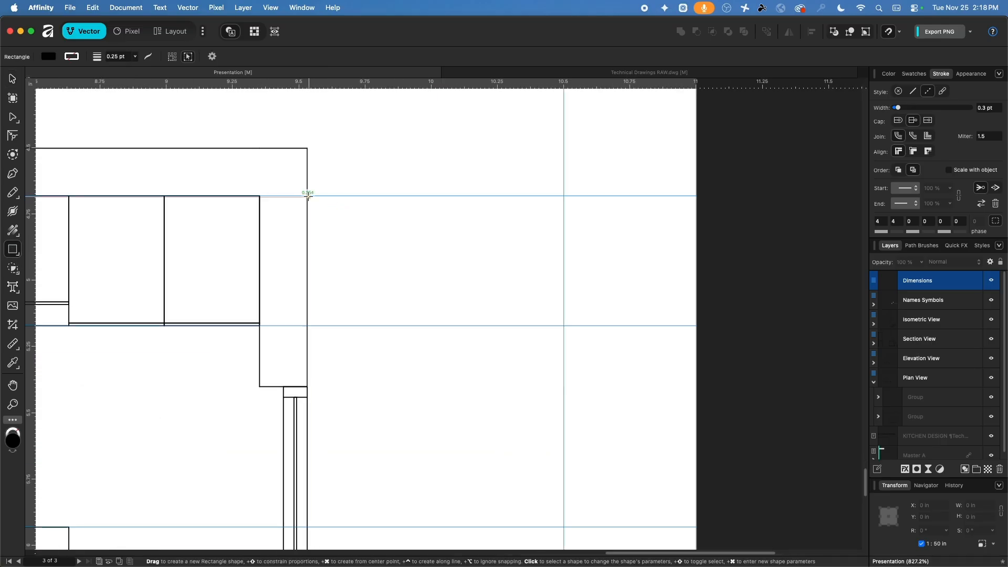
pyautogui.moveTo(311, 203); pyautogui.dragTo(329, 215)
pyautogui.click(979, 506)
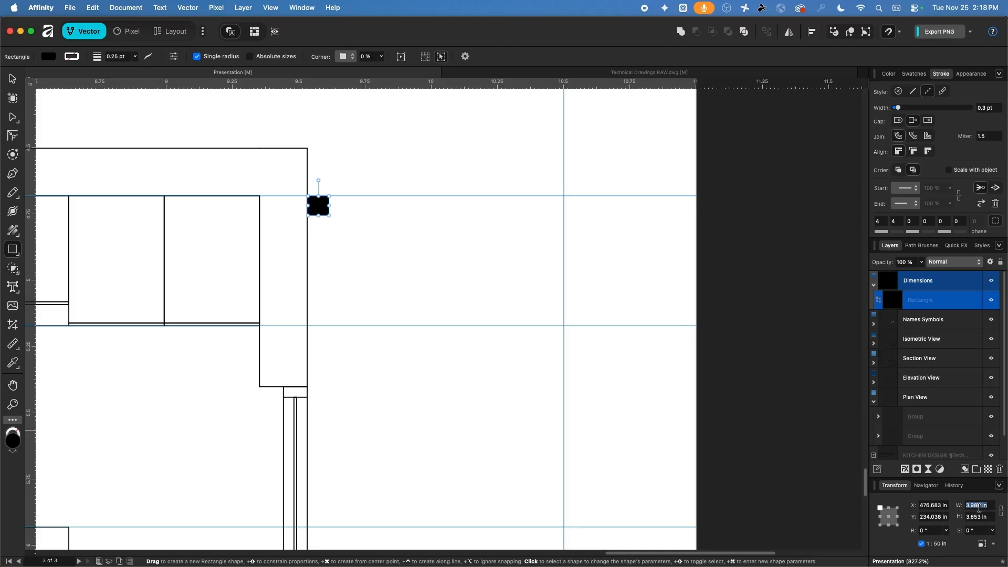
pyautogui.write('4')
pyautogui.press('Tab')
pyautogui.write('4')
pyautogui.click(48, 57)
pyautogui.moveTo(116, 139); pyautogui.dragTo(115, 148)
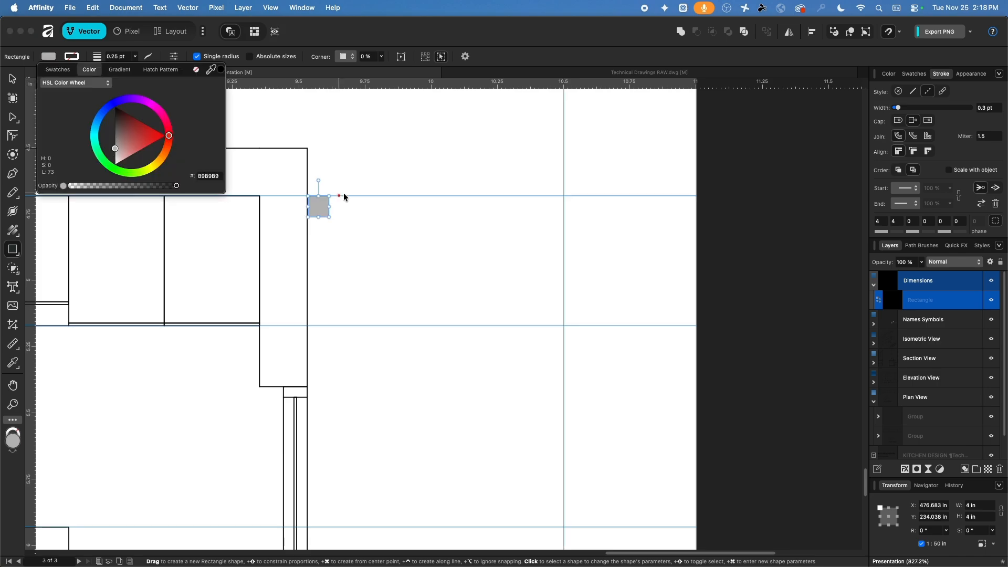
# Duplicate the grey square diagonally above its upper right corner and stretch the copy into a wide bar resting on the guide
pyautogui.click(9, 75)
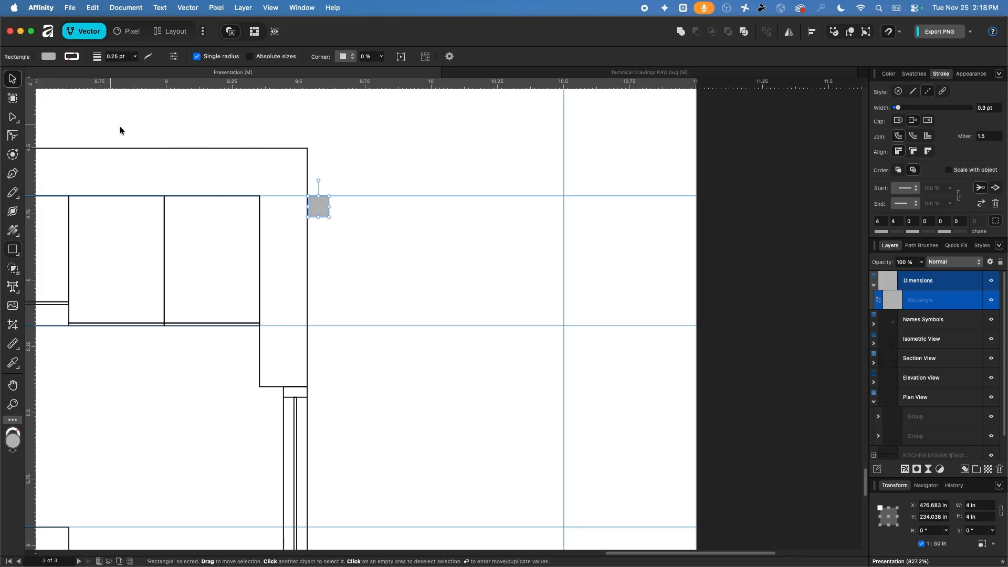
pyautogui.keyDown('super'); pyautogui.moveTo(318, 206); pyautogui.dragTo(396, 185); pyautogui.keyUp('super')
pyautogui.click(421, 258)
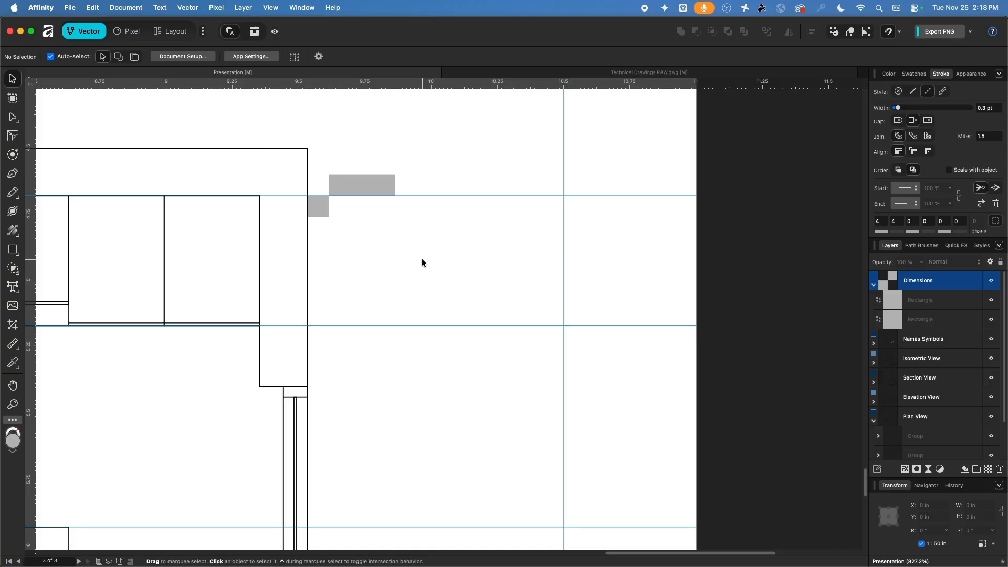
pyautogui.click(324, 207)
pyautogui.click(357, 184)
pyautogui.click(384, 263)
# Draw a horizontal line about 44.3 in long with the Pen tool from the grey square's upper right corner to the vertical guide
pyautogui.click(12, 173)
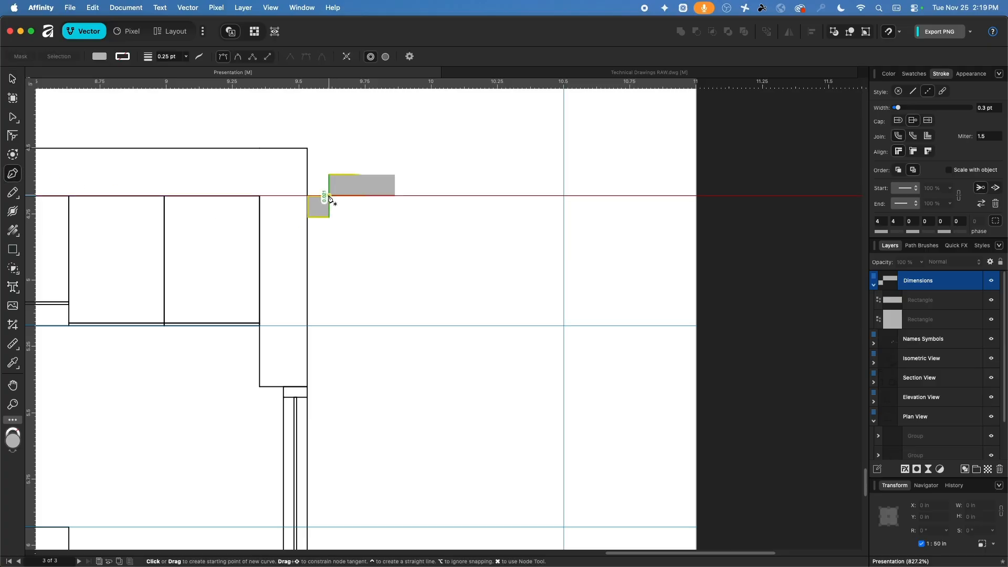
pyautogui.click(329, 195)
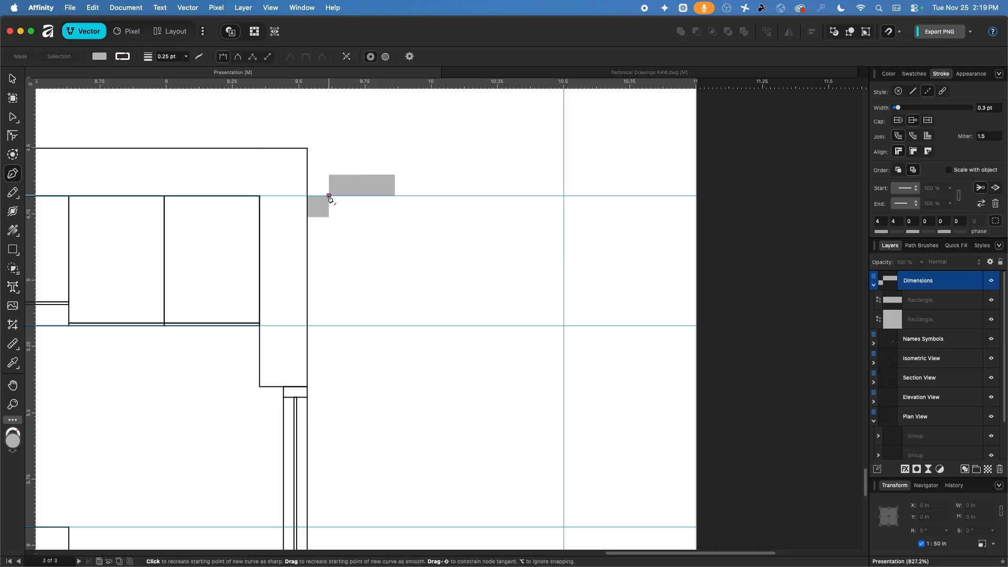
pyautogui.click(563, 196)
pyautogui.click(12, 79)
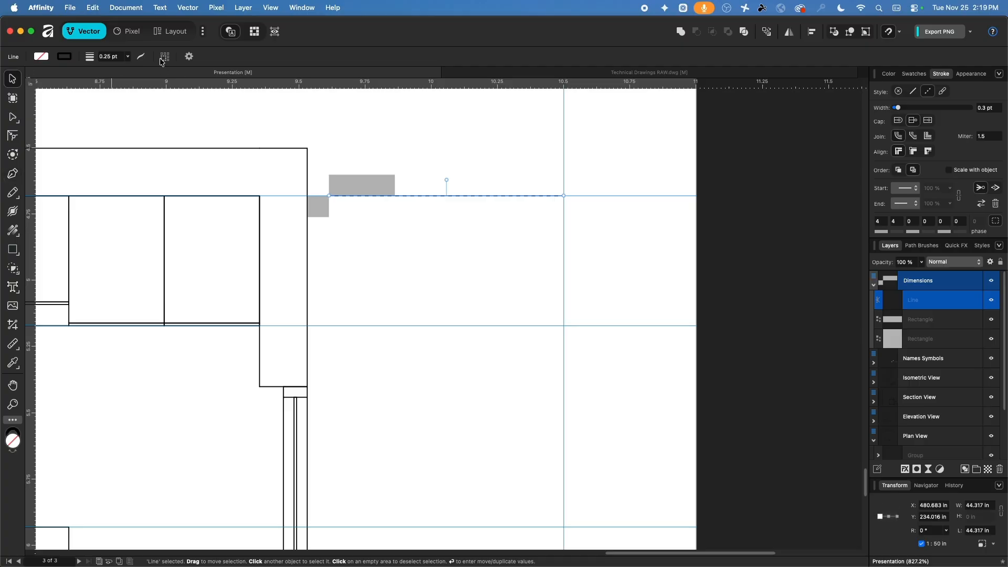
# Give the new horizontal line a solid stroke 0.25 pt wide
pyautogui.click(141, 57)
pyautogui.click(174, 73)
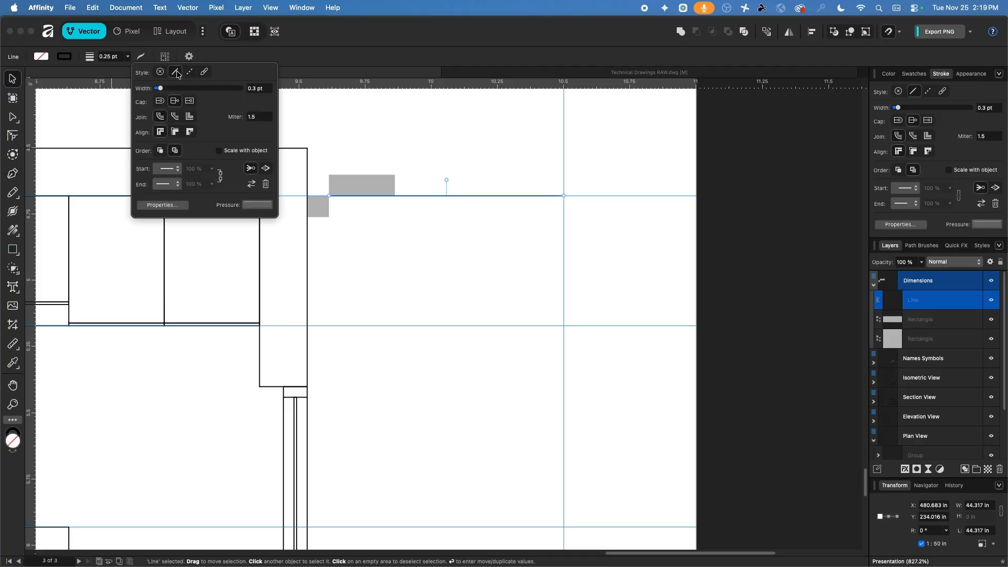
pyautogui.click(262, 88)
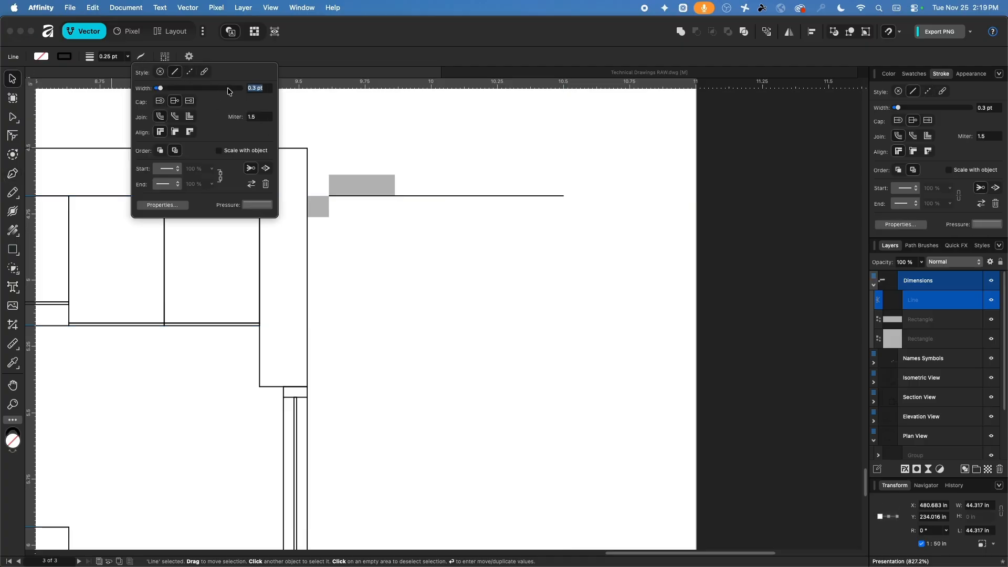
pyautogui.write('.25')
pyautogui.press('Return')
pyautogui.click(413, 225)
# Paste the copied light grey 10 in by 4 in rectangle below the plan view, between the section marker and the scale bar
pyautogui.scroll(-2, 415, 228)
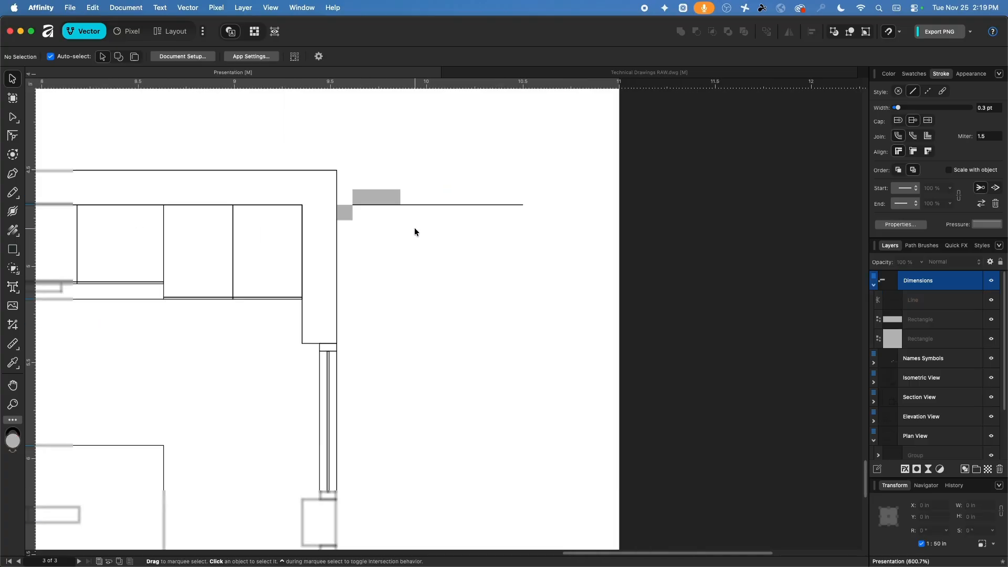
pyautogui.scroll(-3, 414, 228)
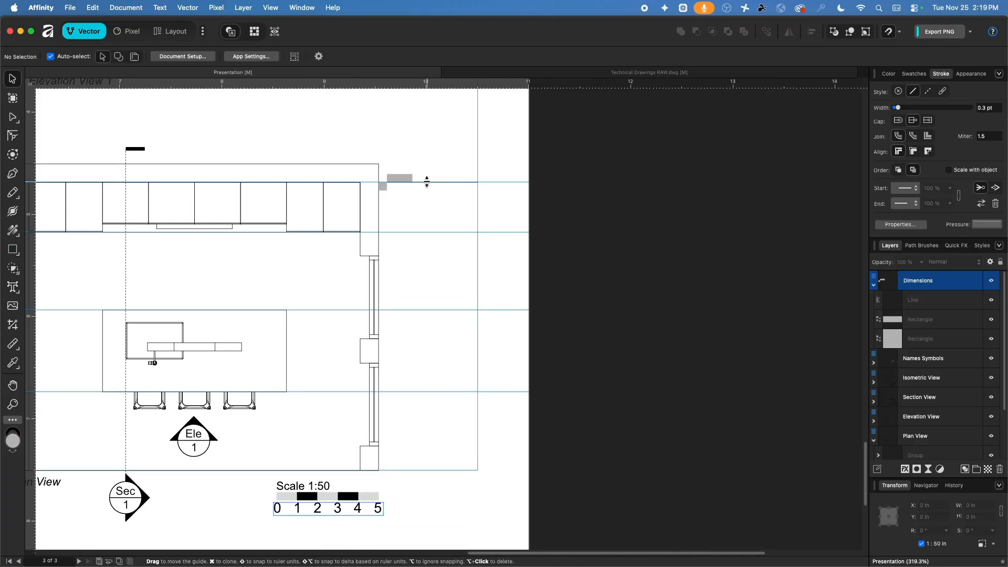
pyautogui.press('super+v')
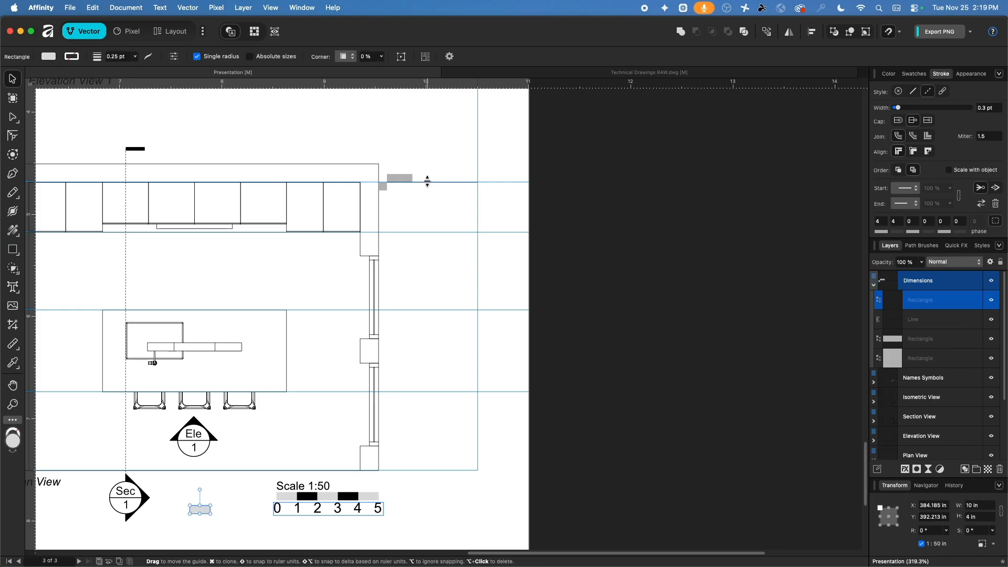
pyautogui.moveTo(427, 181)
pyautogui.mouseDown()
pyautogui.moveTo(434, 213)
pyautogui.moveTo(436, 181)
pyautogui.mouseUp()
pyautogui.click(472, 193)
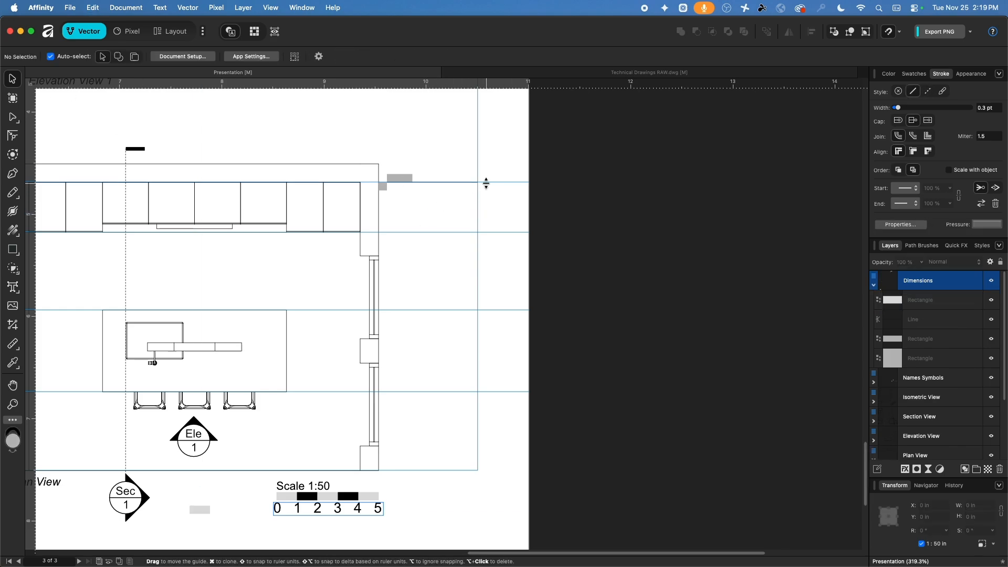
pyautogui.press('super+z')
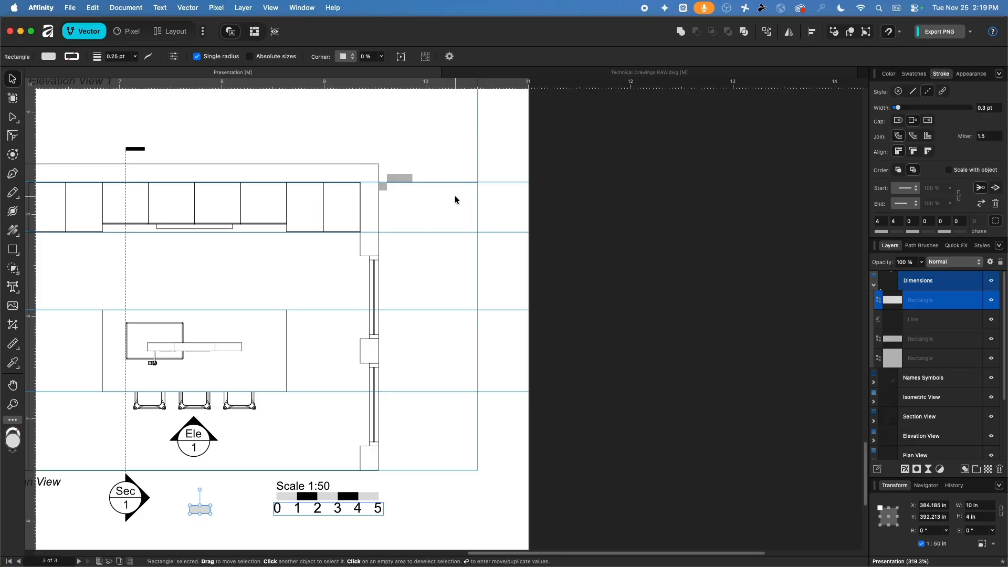
# Hide the guides and make four copies of the horizontal line, spaced down beside the plan view to its lower edge
pyautogui.hotkey('ctrl', 'w')
pyautogui.click(455, 183)
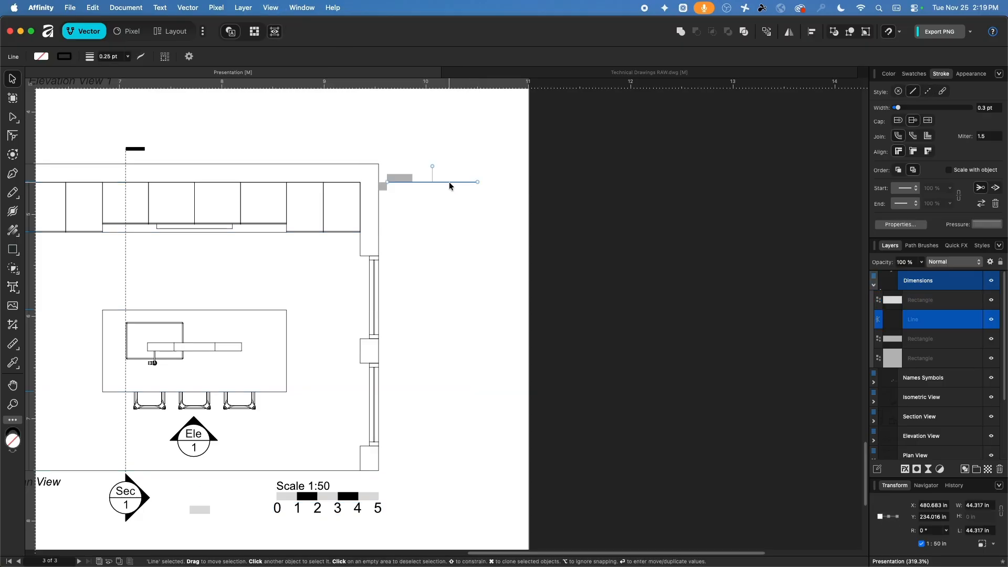
pyautogui.moveTo(450, 183); pyautogui.dragTo(446, 468)
pyautogui.press('super+z')
pyautogui.press('super+j')
pyautogui.press('super+j')
pyautogui.press('super+j')
pyautogui.press('super+j')
pyautogui.press('super+z')
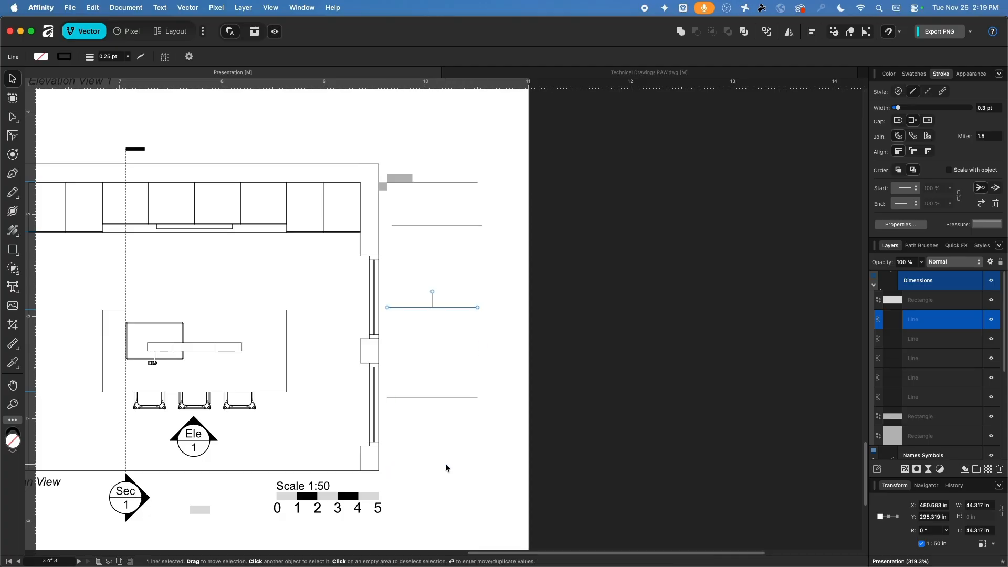
pyautogui.press('super+shift+z')
# Show the guides and align the four line copies with the cabinet front, both island edges and the plan's lower edge
pyautogui.click(301, 8)
pyautogui.moveTo(271, 7)
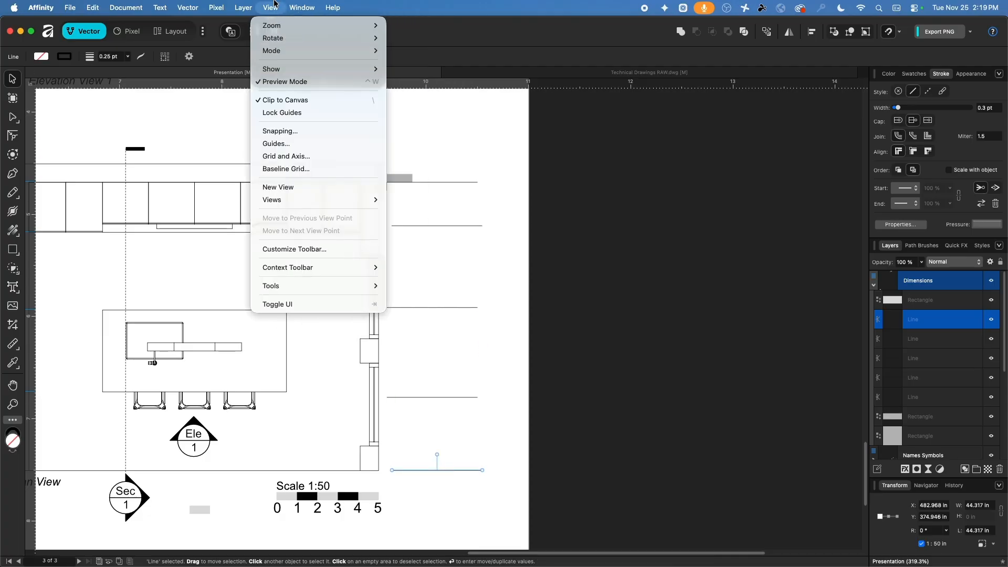
pyautogui.click(281, 85)
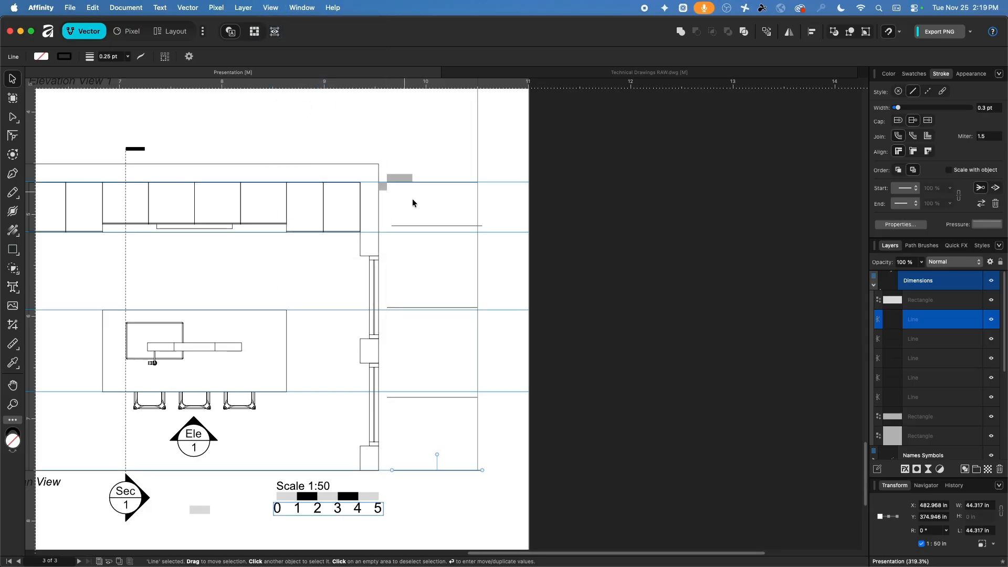
pyautogui.click(408, 226)
pyautogui.moveTo(404, 225); pyautogui.dragTo(417, 319)
pyautogui.moveTo(424, 398); pyautogui.dragTo(419, 471)
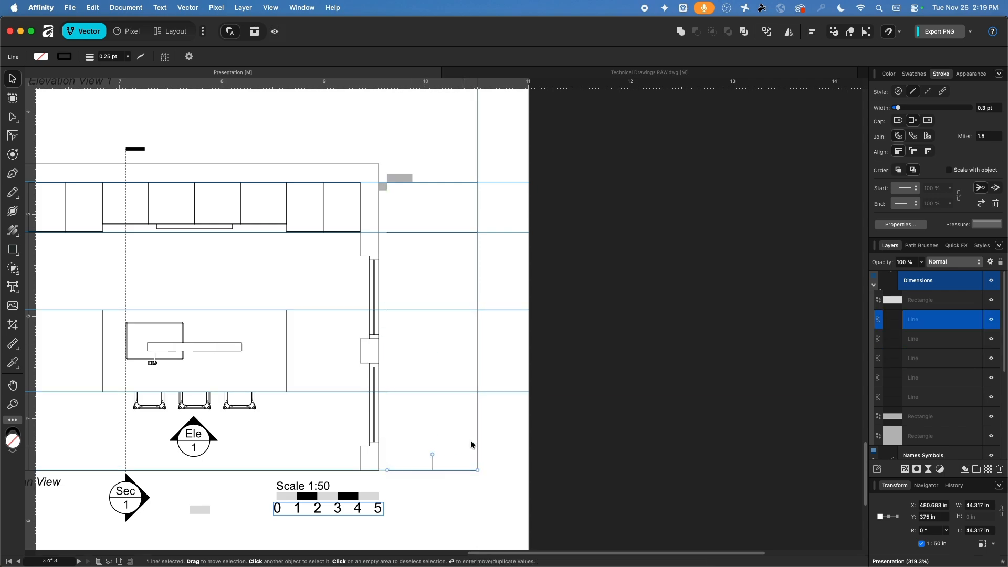
pyautogui.click(516, 411)
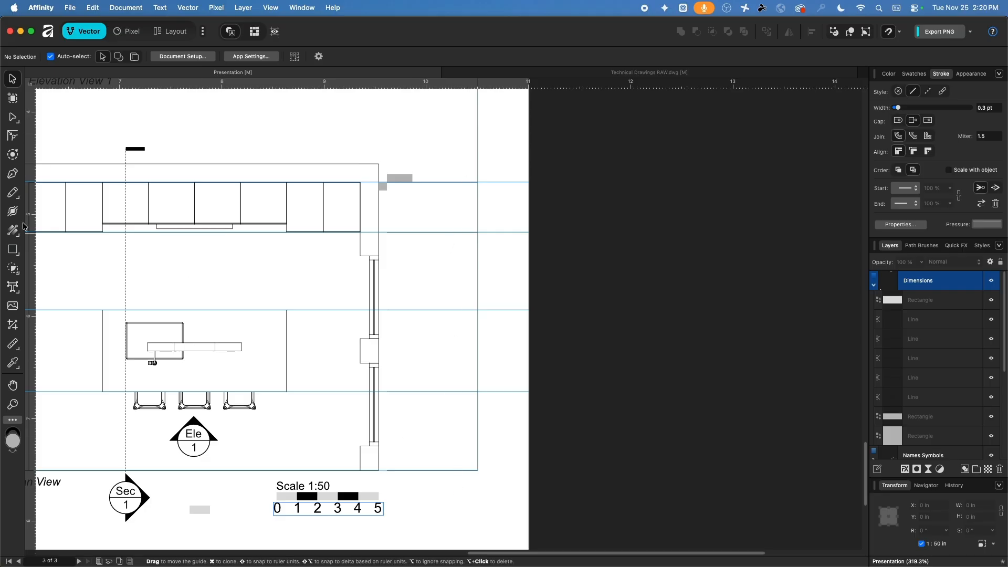
# Copy the 4 in grey square onto the outer end of the uppermost horizontal line, flush with the vertical guide
pyautogui.scroll(3, 396, 188)
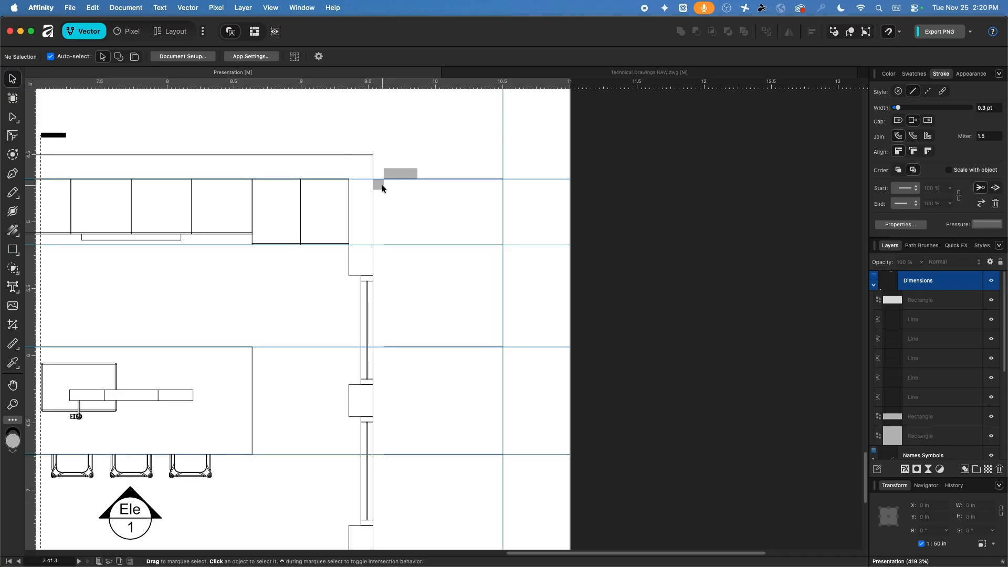
pyautogui.click(380, 185)
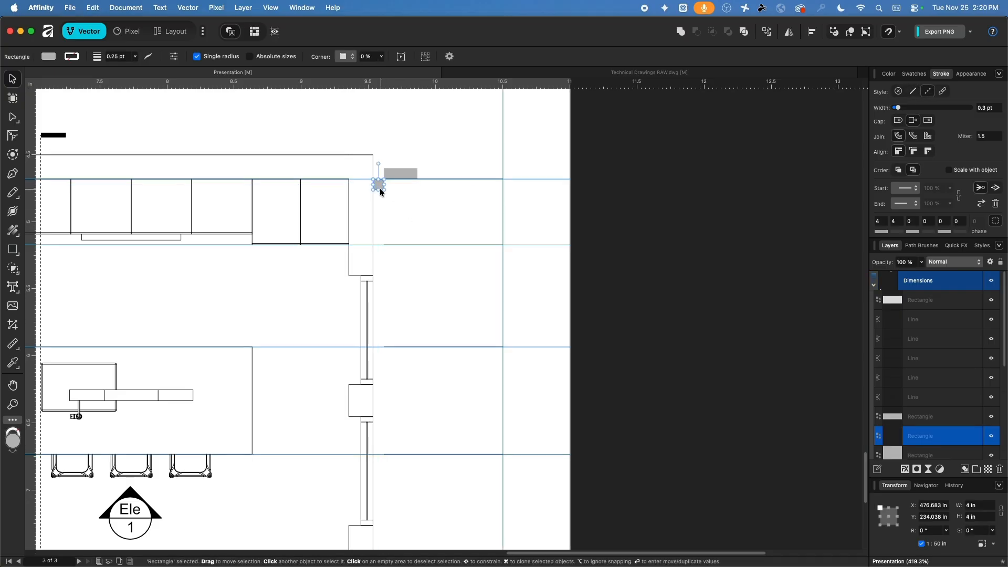
pyautogui.moveTo(379, 185)
pyautogui.keyDown('super'); pyautogui.mouseDown()
pyautogui.moveTo(396, 198)
pyautogui.moveTo(491, 174)
pyautogui.mouseUp(); pyautogui.keyUp('super')
pyautogui.click(478, 199)
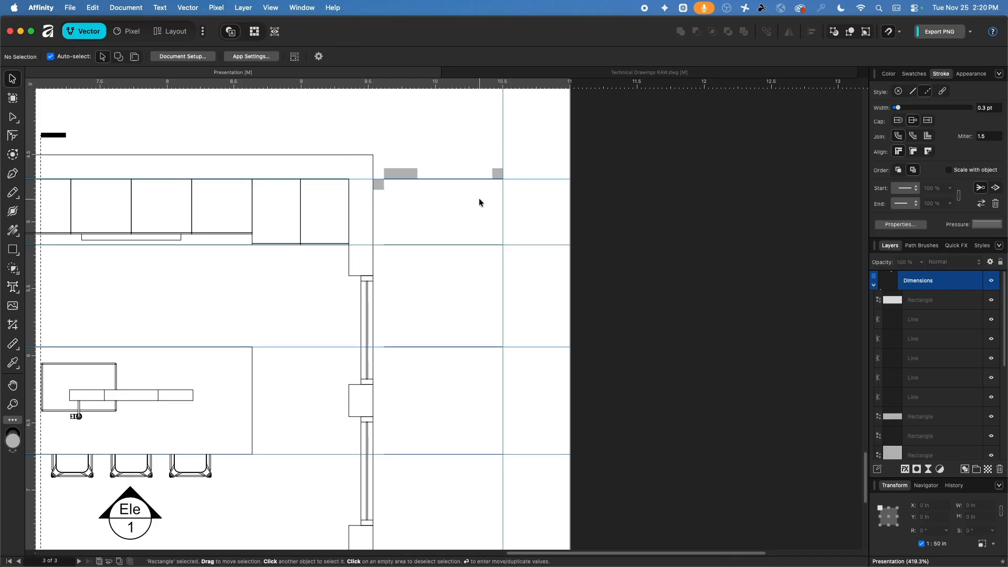
# Draw a vertical line about 141 in long from the copied square's lower left corner down to the lowest horizontal line
pyautogui.hscroll(4, 420, 184)
pyautogui.scroll(-1, 421, 184)
pyautogui.click(18, 174)
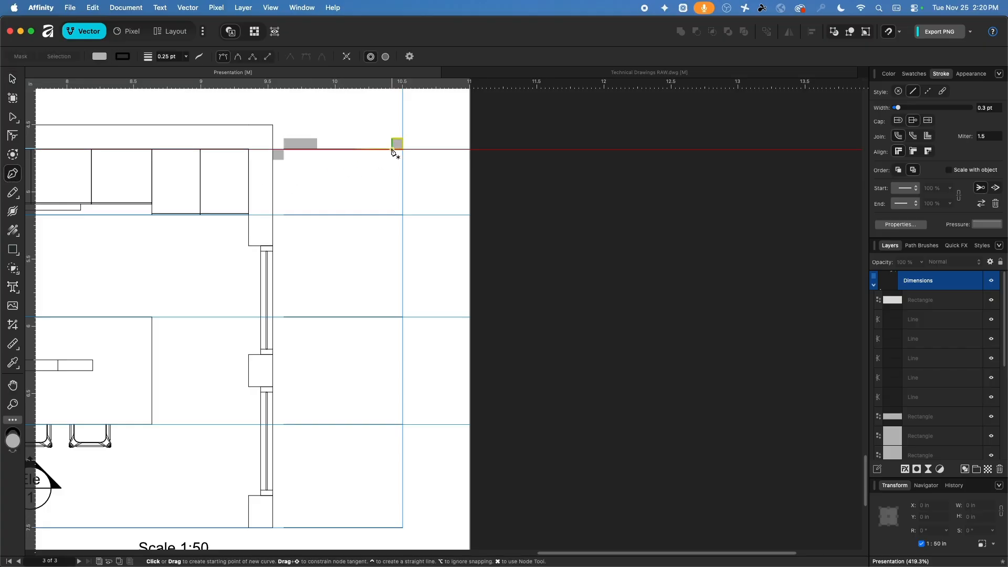
pyautogui.scroll(-3, 399, 294)
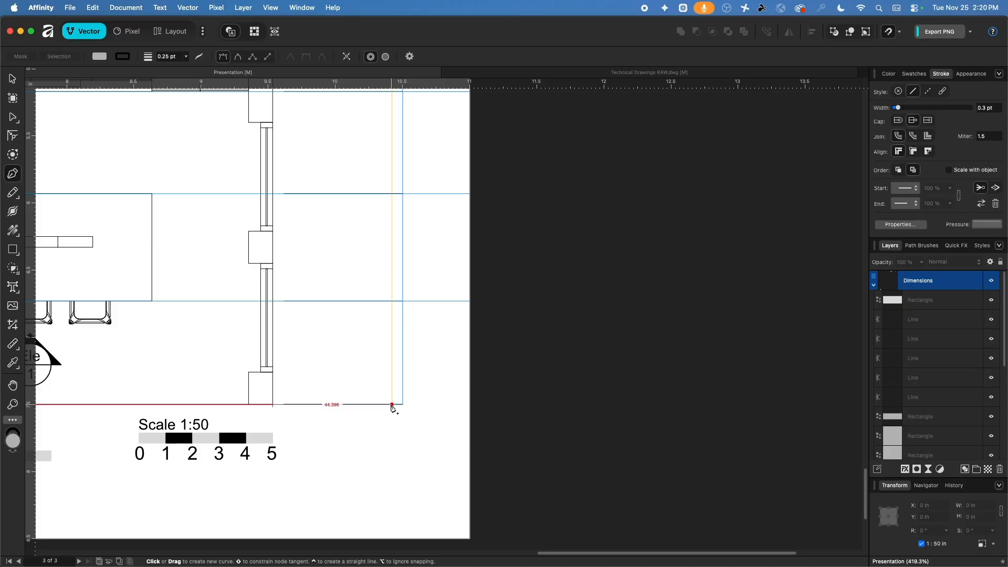
pyautogui.click(392, 405)
pyautogui.click(13, 78)
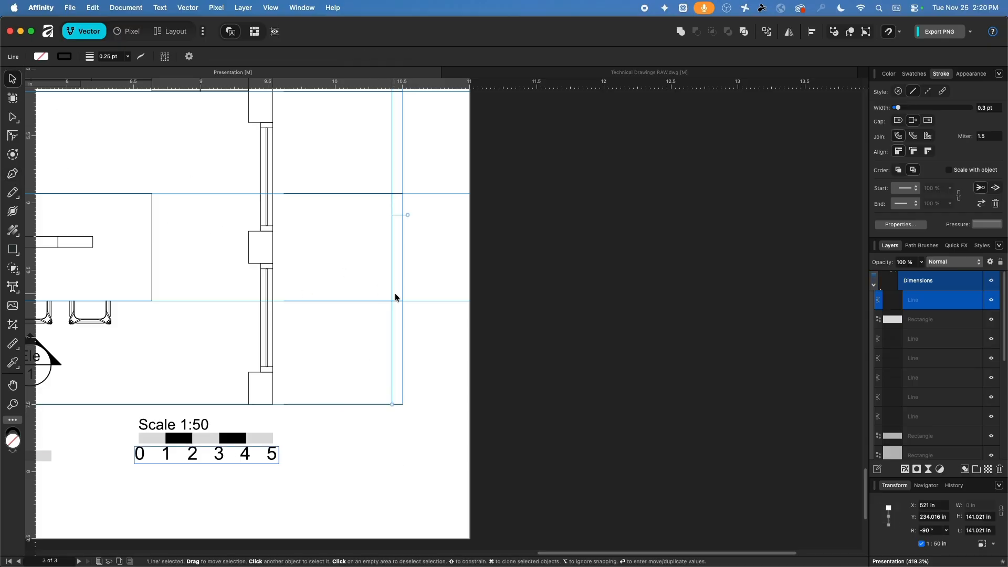
pyautogui.scroll(4, 420, 270)
pyautogui.click(389, 278)
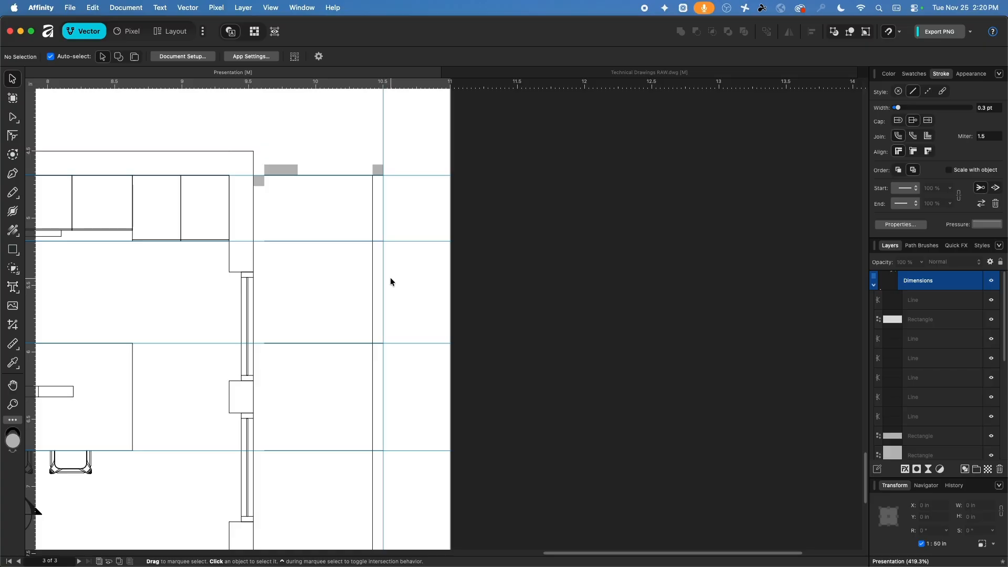
pyautogui.scroll(-1, 389, 276)
pyautogui.click(372, 245)
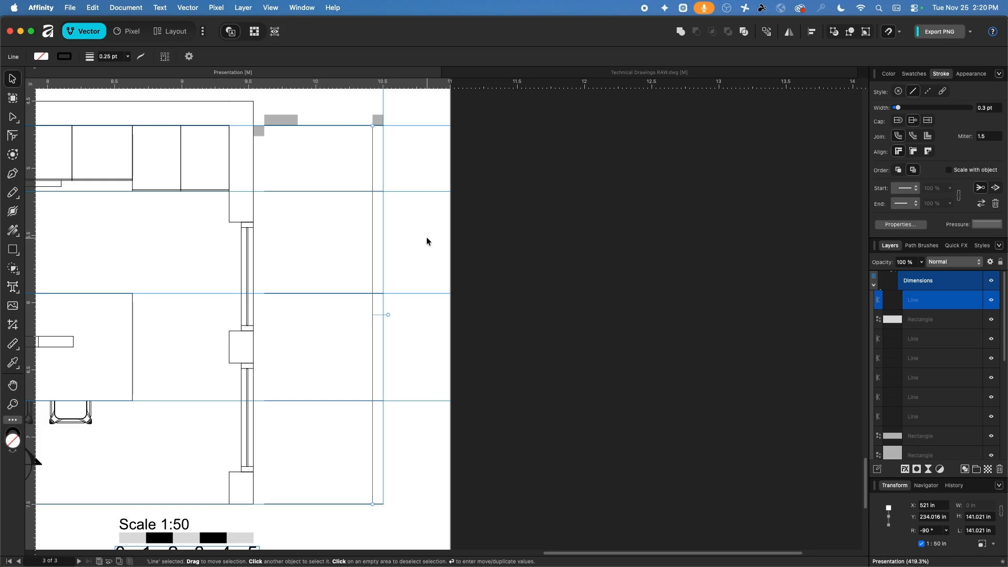
# Switch to Shapr3D and measure the horizontal distance from the inner wall corner to the opposite outer edge in Section B-B
pyautogui.press('super+Tab')
pyautogui.click(364, 290)
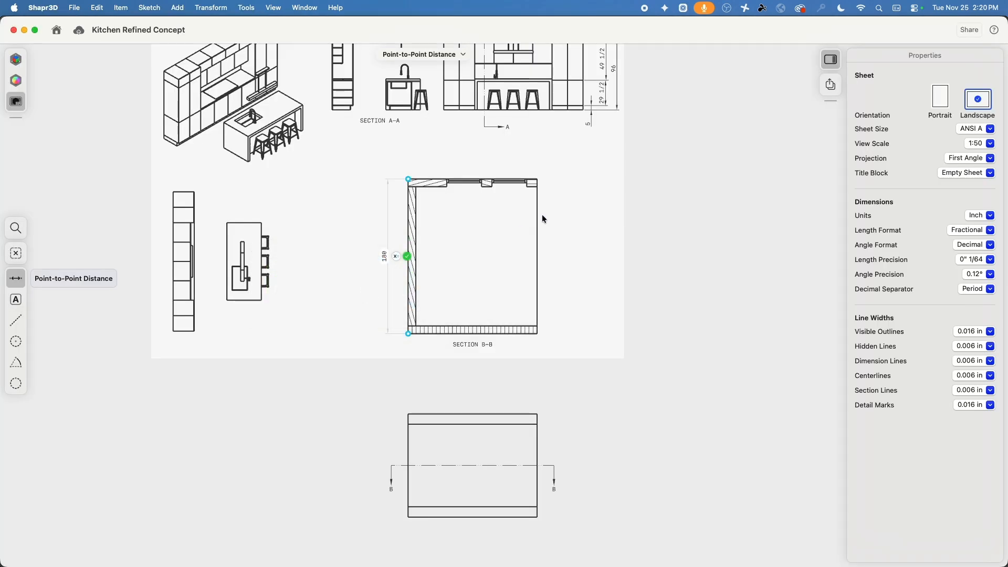
pyautogui.scroll(8, 442, 229)
pyautogui.scroll(-5, 450, 281)
pyautogui.hscroll(2, 444, 310)
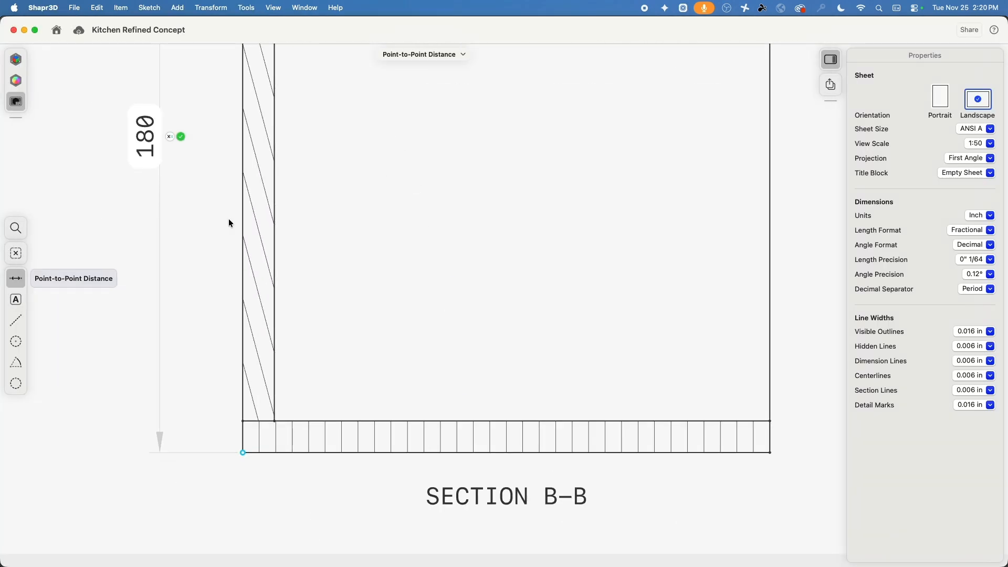
pyautogui.click(276, 421)
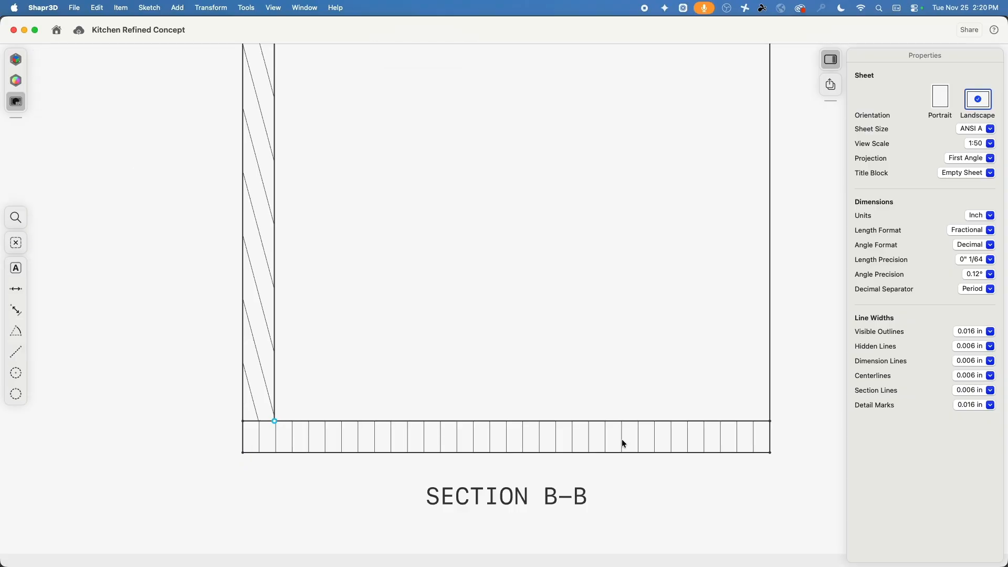
pyautogui.click(770, 420)
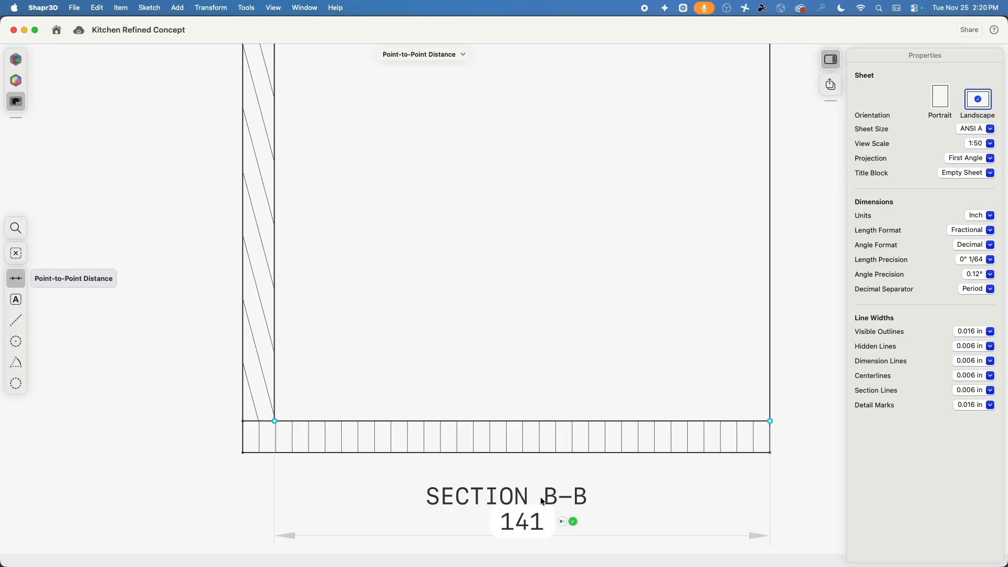
# Switch back to Affinity and add the art text 141" beside the vertical dimension line
pyautogui.press('super+Tab')
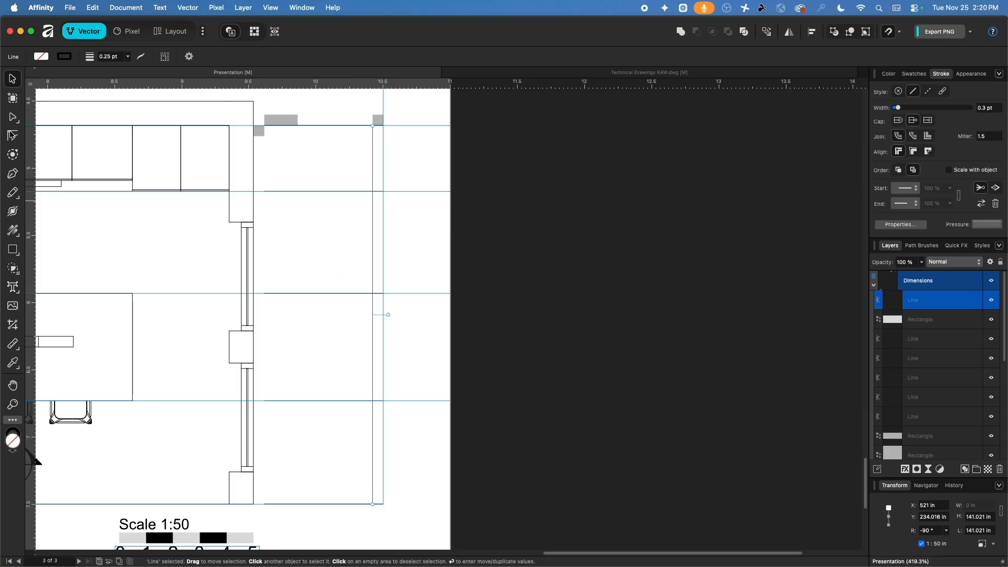
pyautogui.click(16, 295)
pyautogui.click(52, 288)
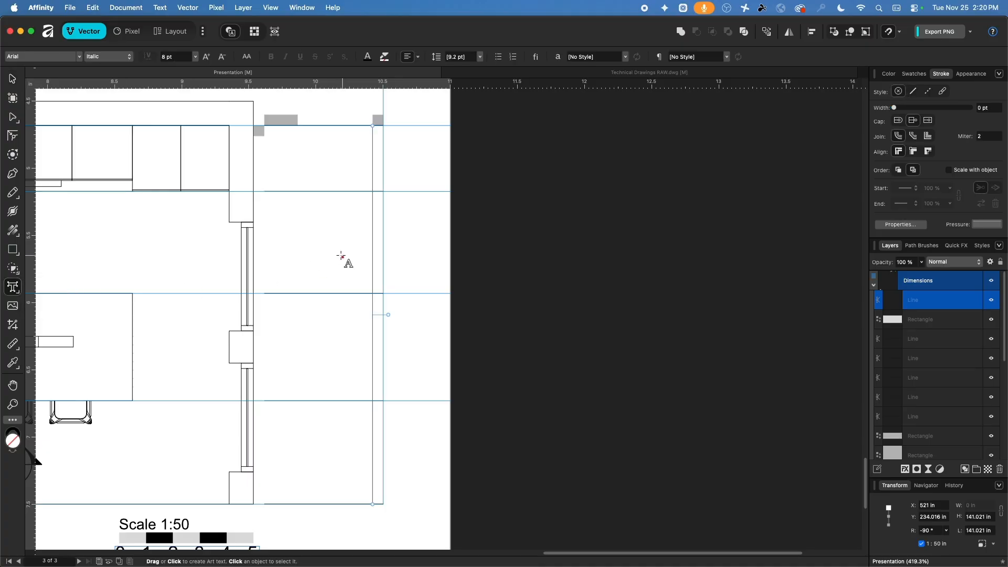
pyautogui.click(324, 255)
pyautogui.write('1')
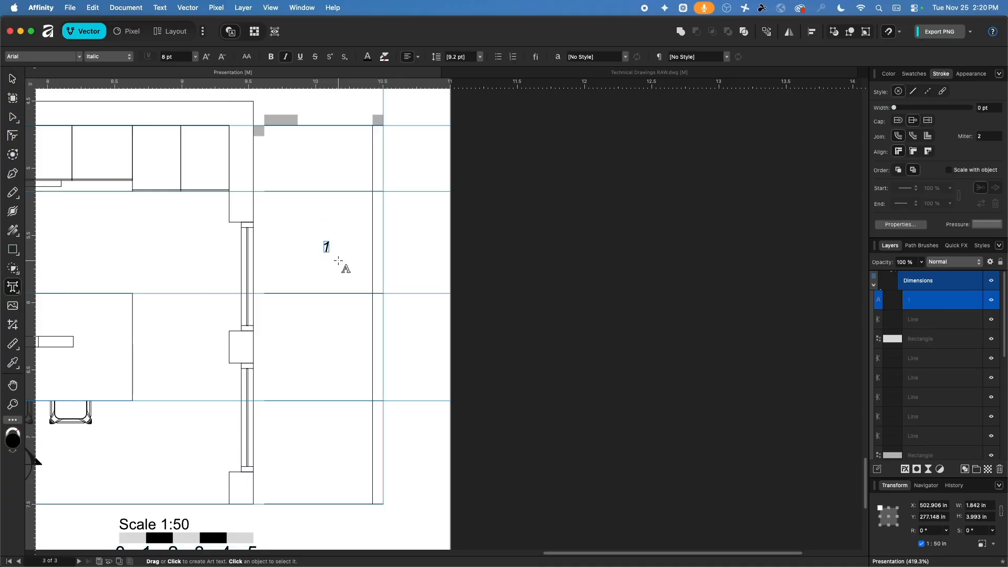
pyautogui.write('41')
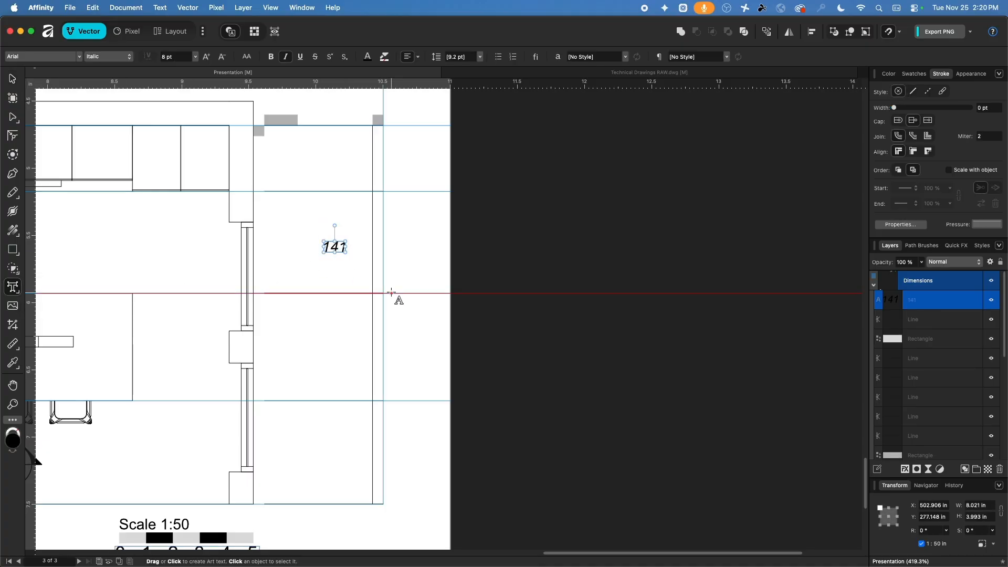
pyautogui.write('"')
# Remove the italic style from the 141" label and give its text a white (FFFFFF) background colour
pyautogui.press('super+a')
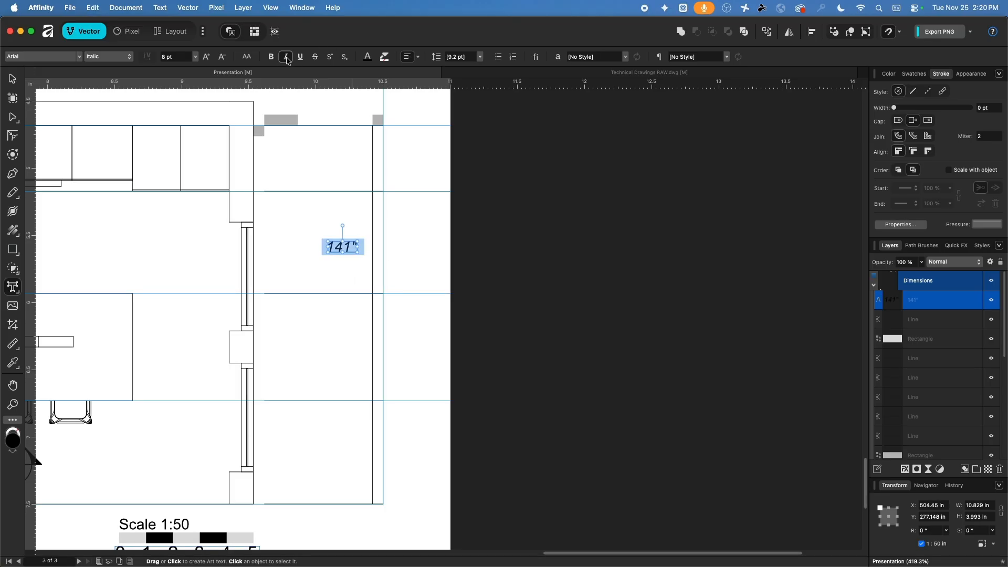
pyautogui.click(287, 58)
pyautogui.click(385, 58)
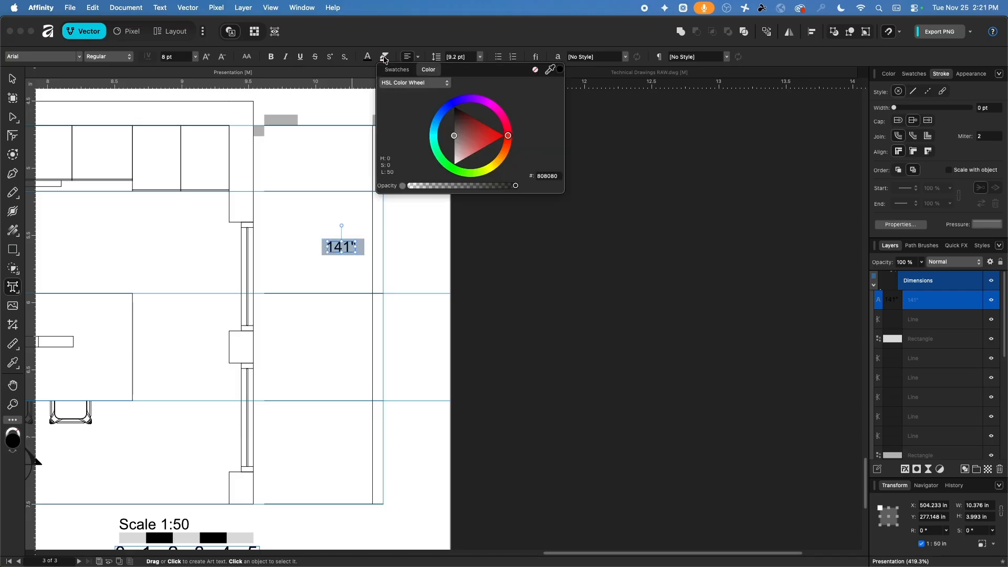
pyautogui.moveTo(450, 138); pyautogui.dragTo(454, 164)
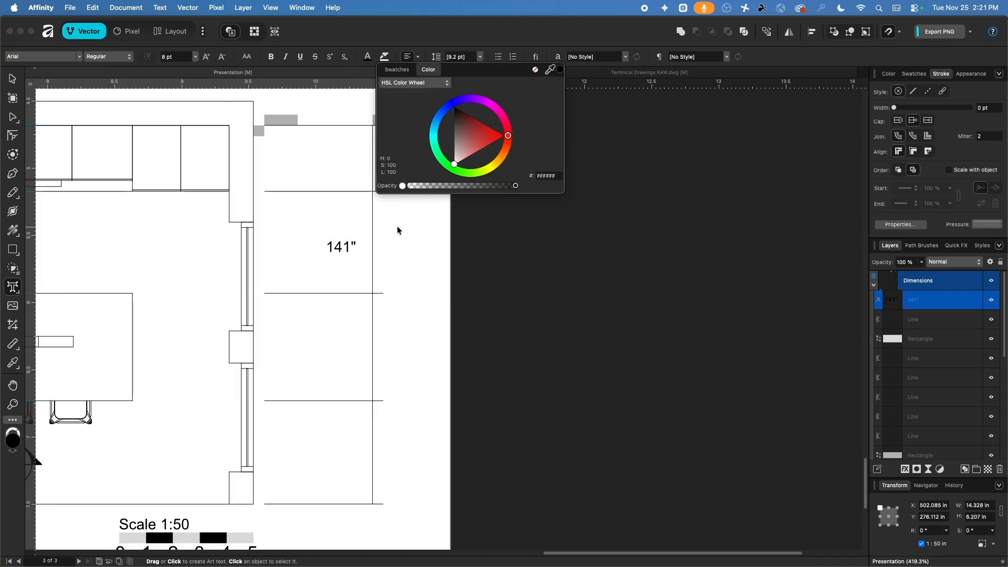
# Rotate the 141" label to 90° and centre it on the long vertical dimension line
pyautogui.click(16, 82)
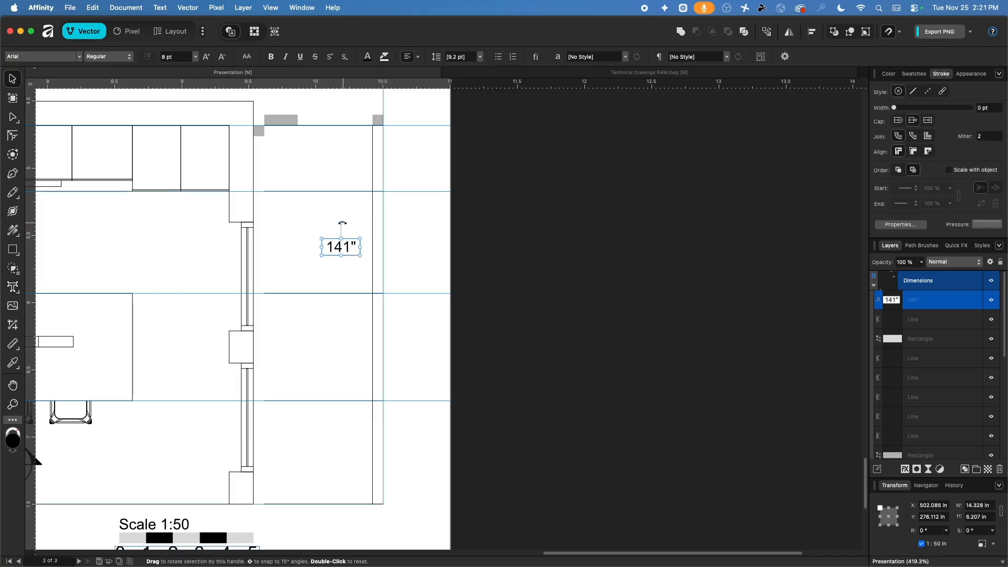
pyautogui.moveTo(341, 222); pyautogui.dragTo(292, 246)
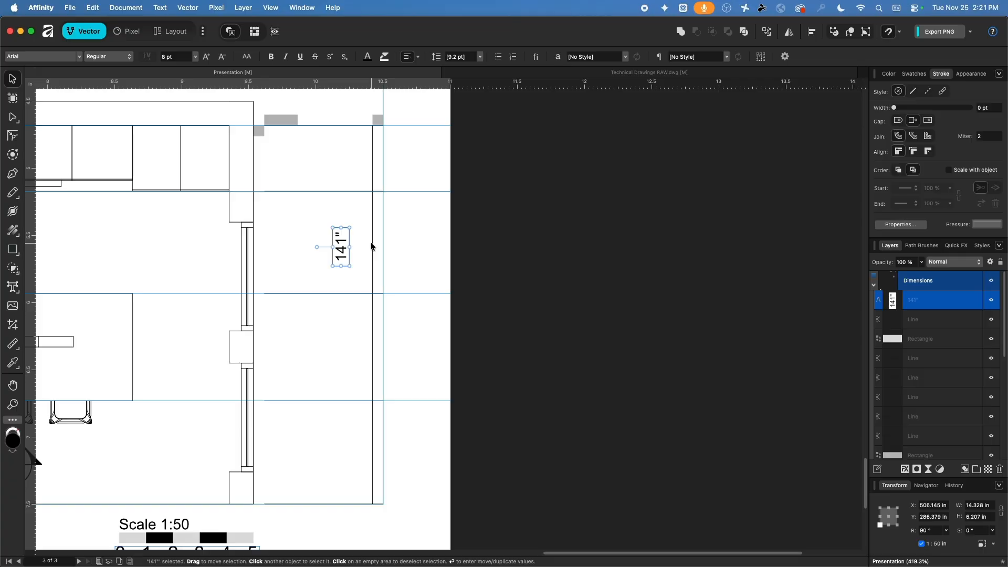
pyautogui.keyDown('shift'); pyautogui.click(370, 263); pyautogui.keyUp('shift')
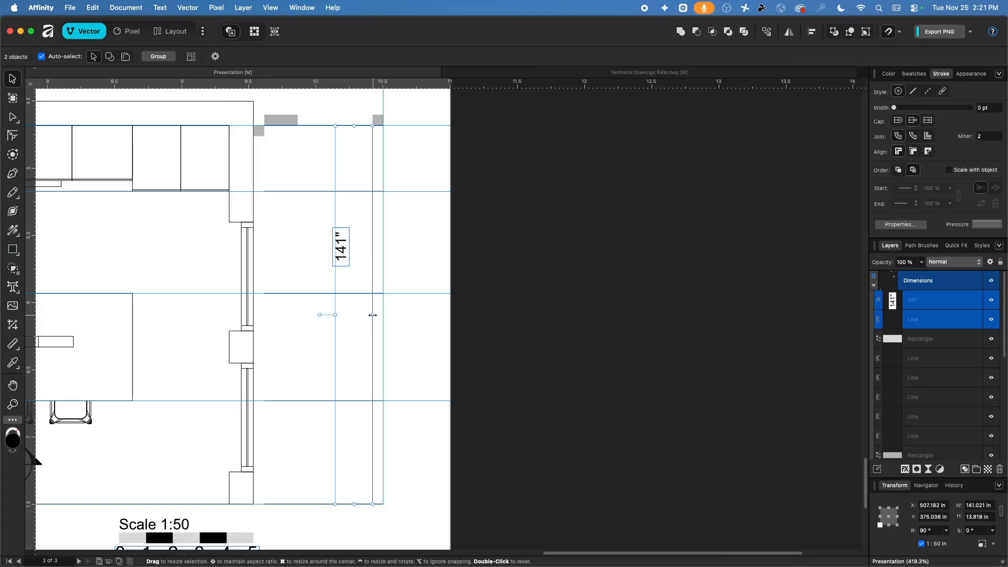
pyautogui.click(329, 329)
pyautogui.click(342, 243)
pyautogui.moveTo(341, 243); pyautogui.dragTo(370, 313)
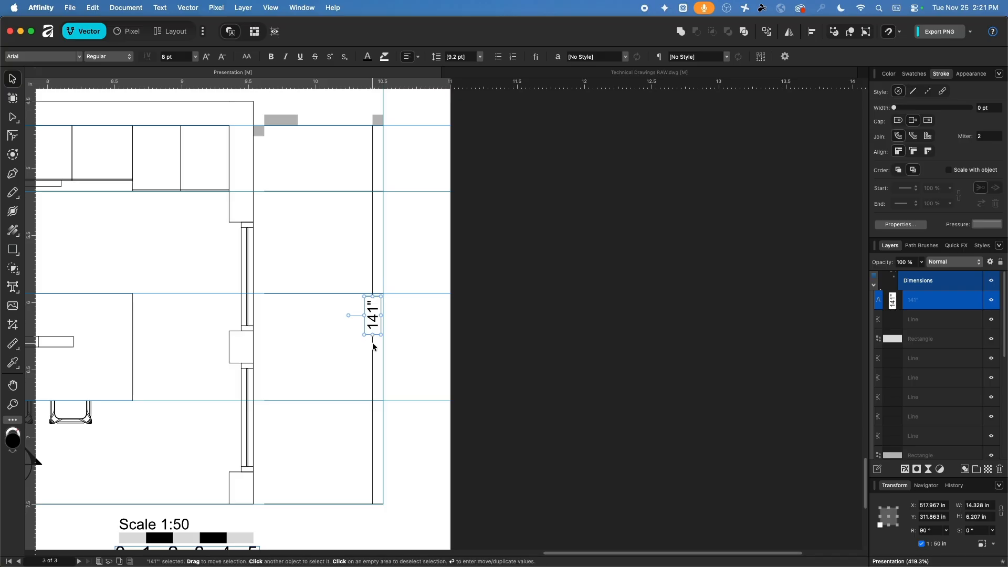
pyautogui.click(500, 353)
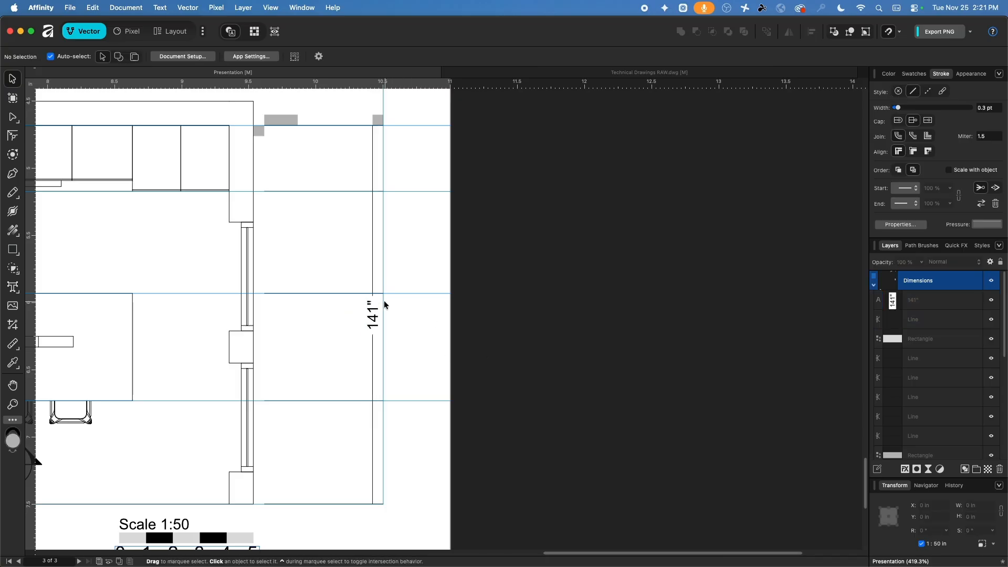
pyautogui.scroll(8, 367, 325)
pyautogui.moveTo(389, 266); pyautogui.dragTo(320, 262)
pyautogui.press('super+z')
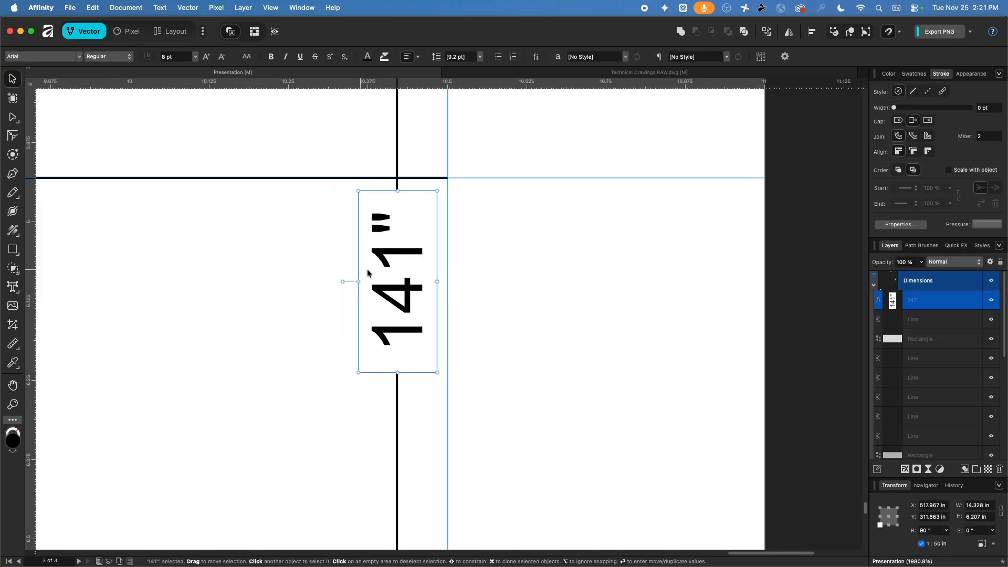
pyautogui.scroll(-8, 482, 268)
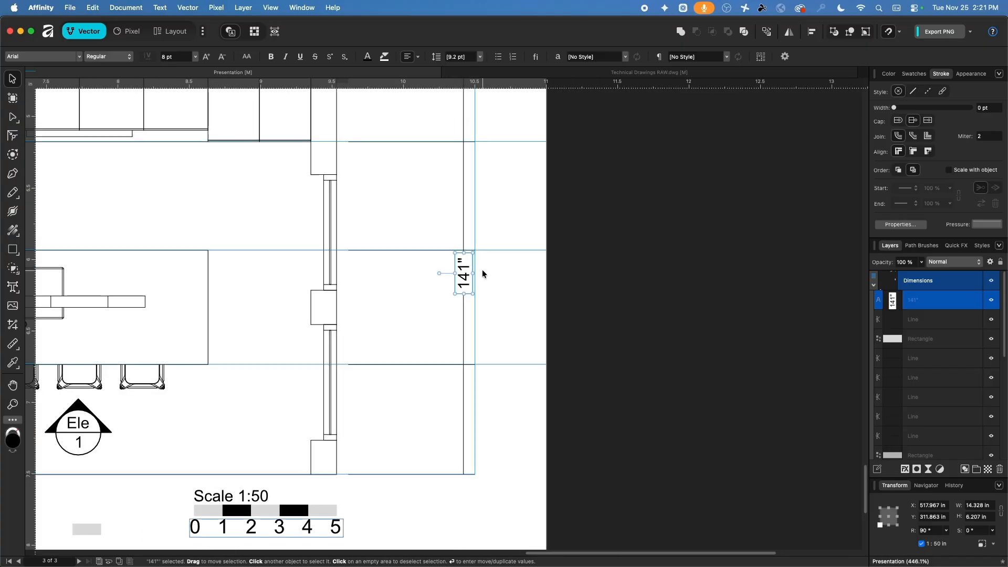
pyautogui.click(482, 269)
pyautogui.scroll(-1, 419, 240)
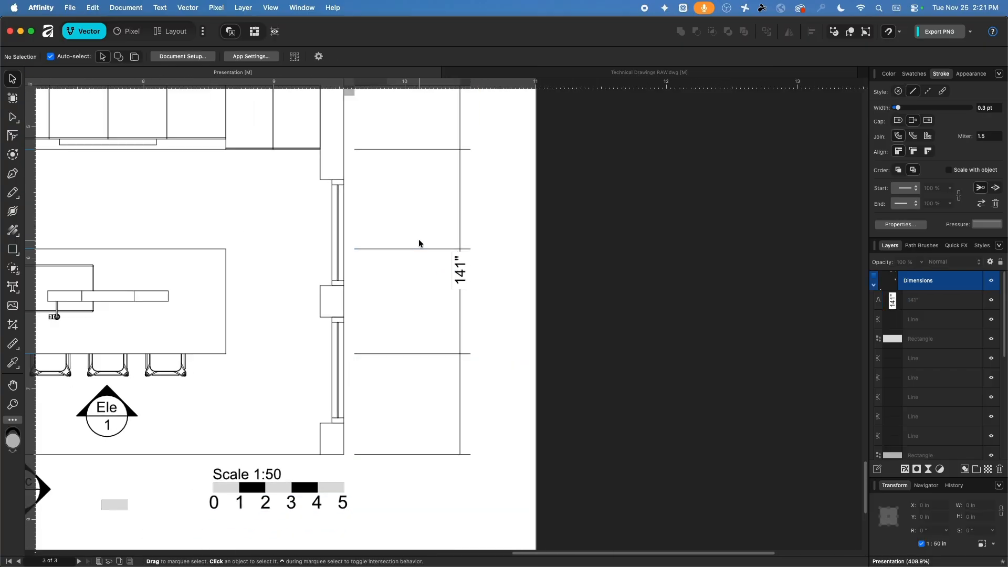
# Duplicate the small 4 in square at the outer dimension line and snap the copy below the right end of the grey spacing rectangle
pyautogui.scroll(-1, 419, 243)
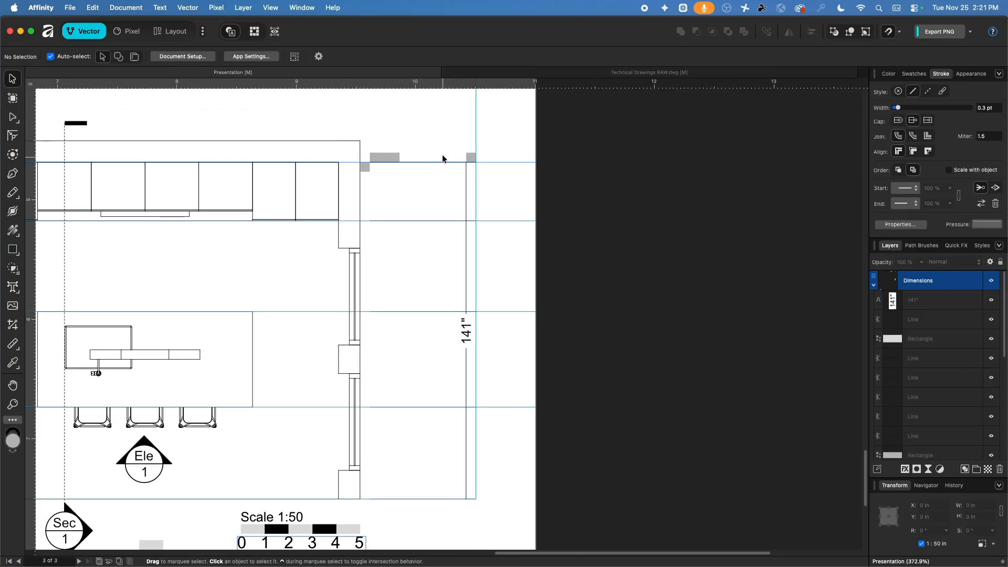
pyautogui.click(471, 159)
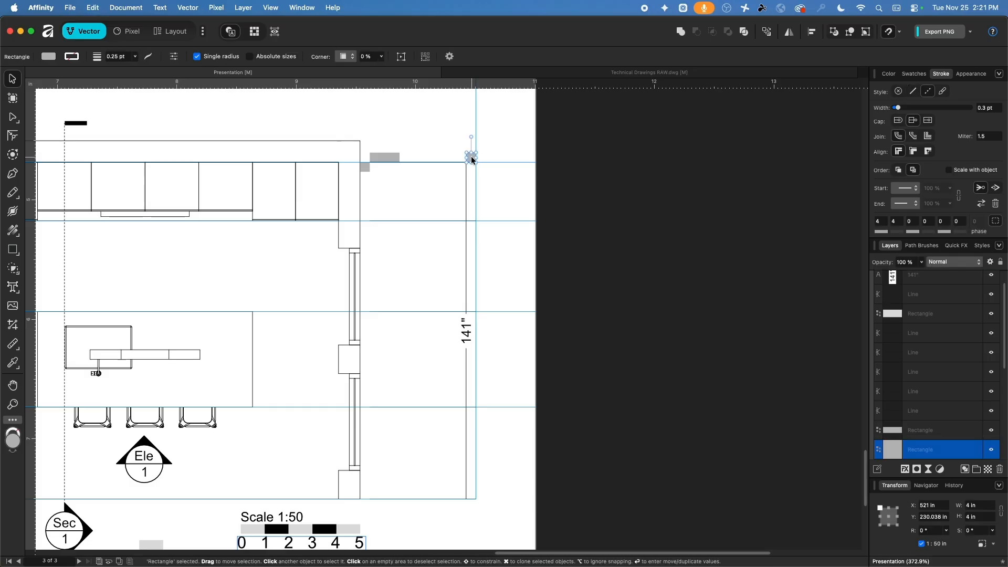
pyautogui.press('super+j')
pyautogui.moveTo(471, 156); pyautogui.dragTo(404, 165)
pyautogui.click(472, 198)
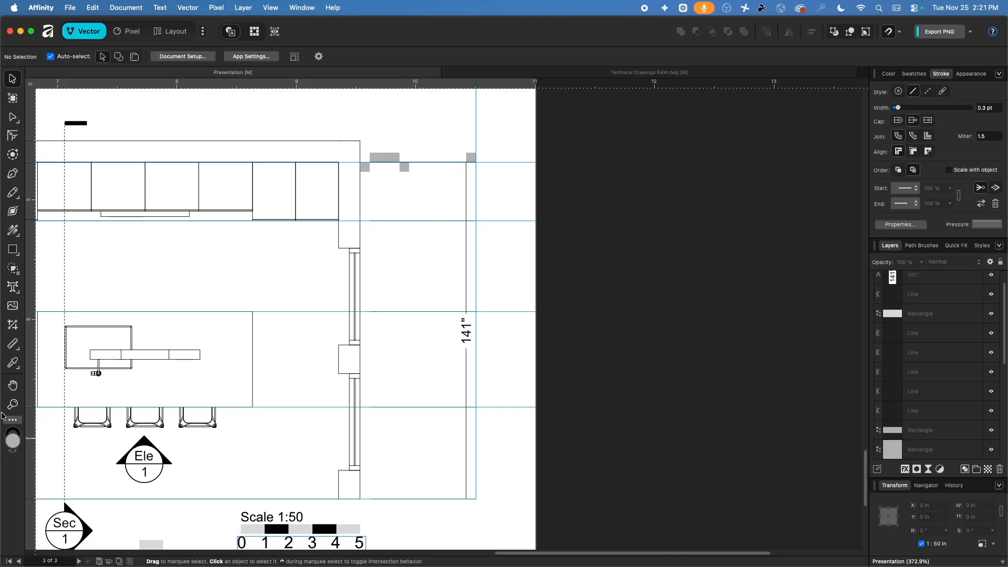
# Hide the guides and shorten the three middle horizontal extension lines to the right edge of the copied square
pyautogui.press('super+semicolon')
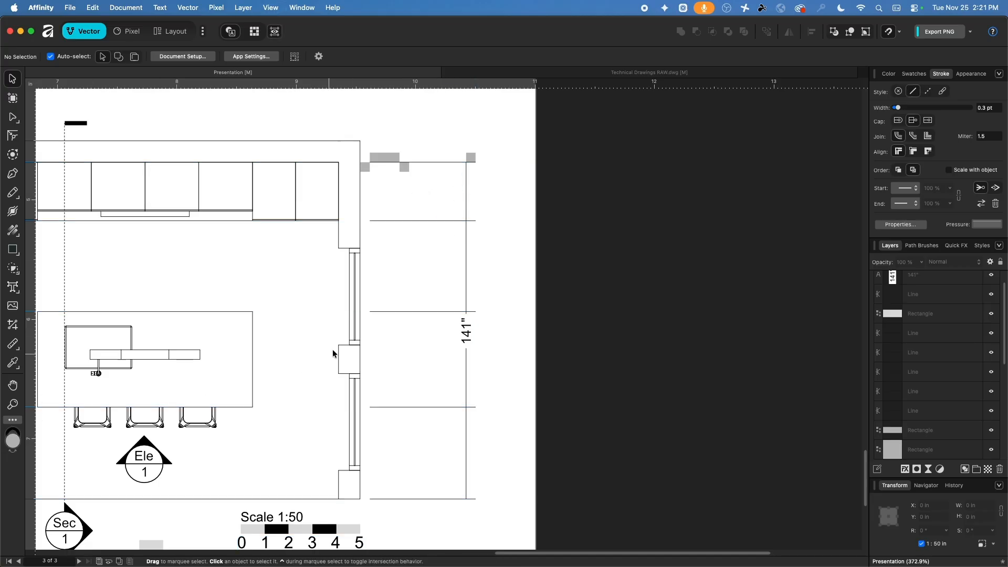
pyautogui.moveTo(426, 191); pyautogui.dragTo(442, 453)
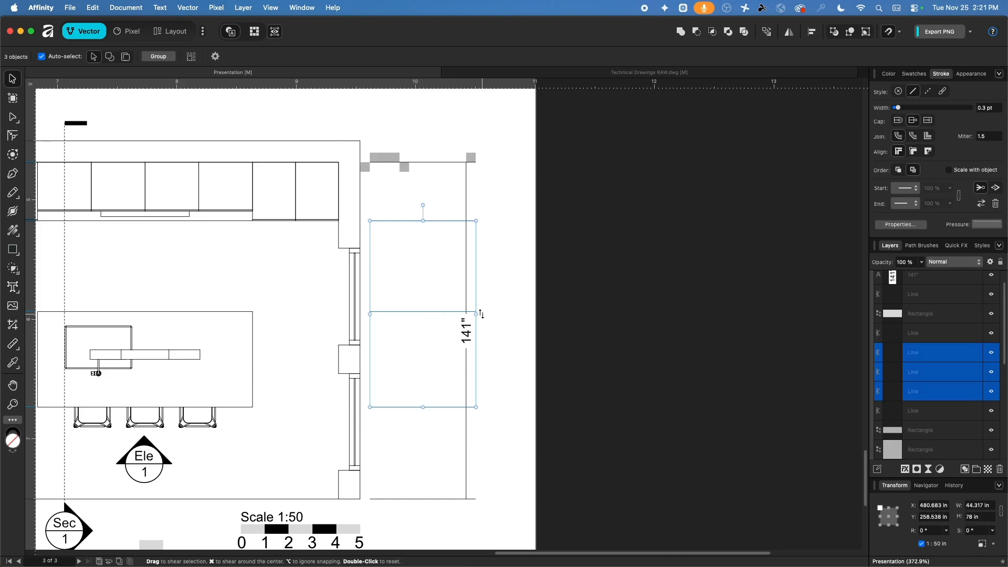
pyautogui.moveTo(476, 314); pyautogui.dragTo(410, 171)
pyautogui.click(500, 235)
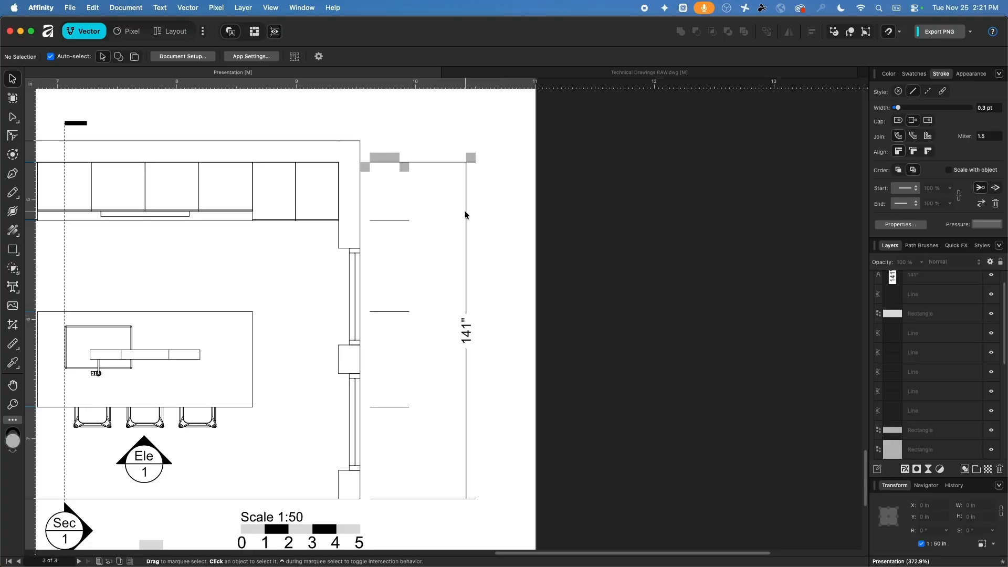
# Draw a vertical Pen line from the copied square's upper left corner down to the second horizontal extension line
pyautogui.click(13, 173)
pyautogui.scroll(5, 396, 179)
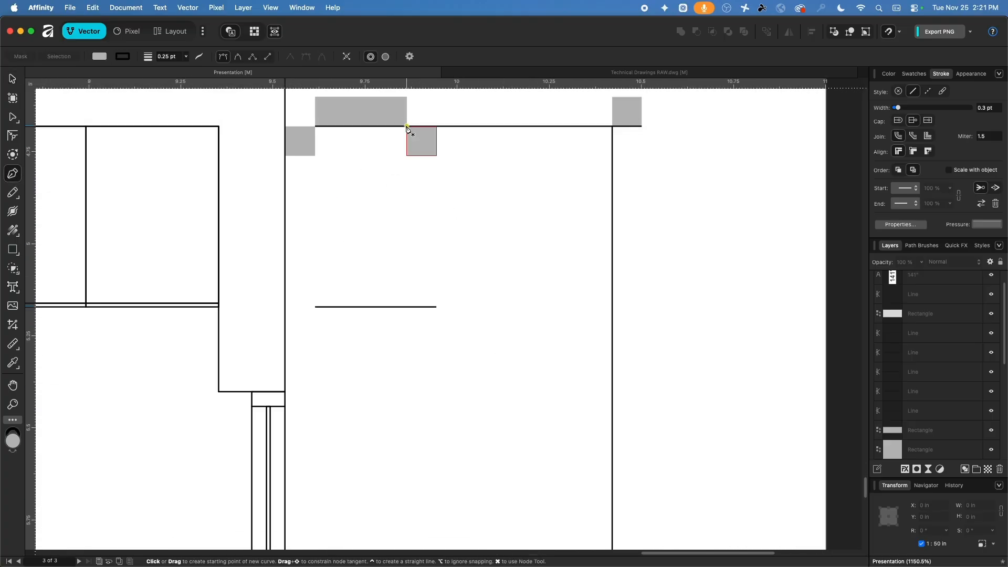
pyautogui.click(407, 126)
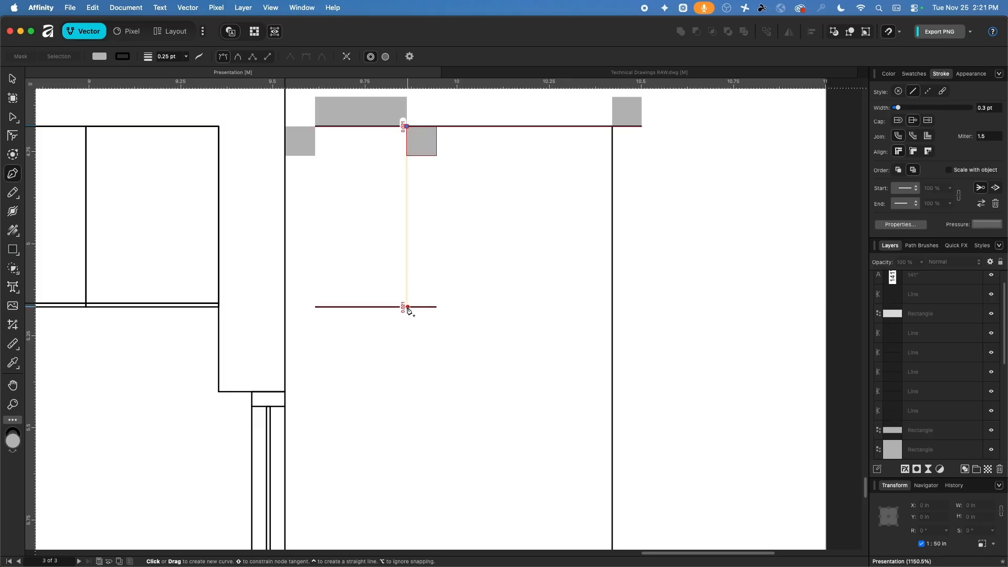
pyautogui.click(408, 308)
pyautogui.click(12, 79)
pyautogui.click(168, 121)
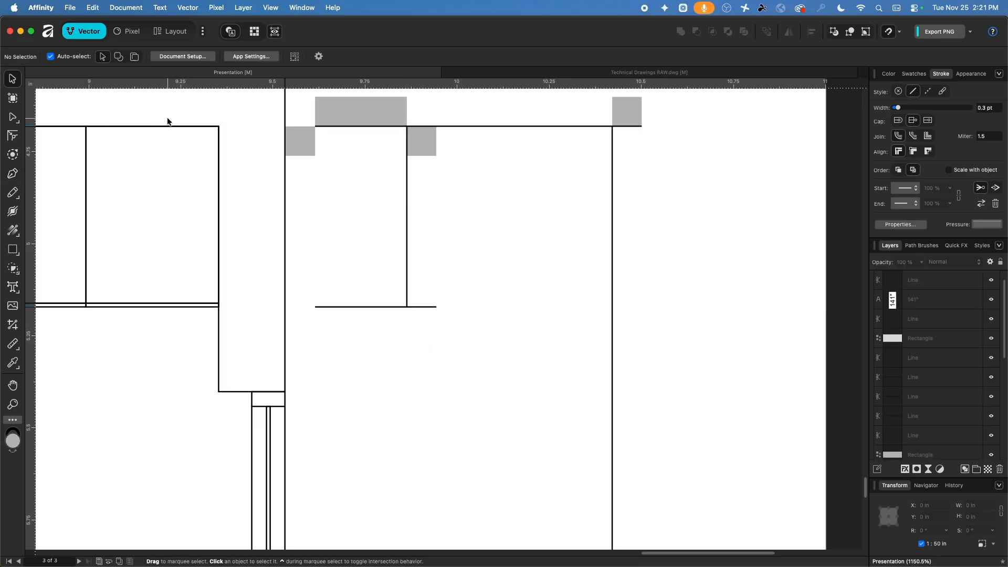
# Continue the inner dimension line with a separate 38 in vertical segment from the second to the third horizontal extension line
pyautogui.click(13, 175)
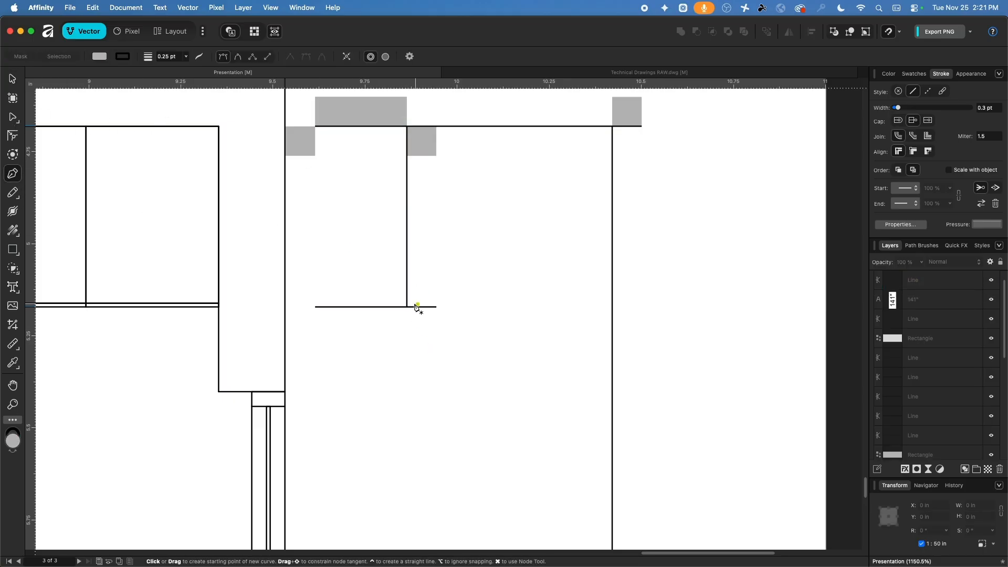
pyautogui.scroll(-3, 417, 310)
pyautogui.scroll(-2, 412, 283)
pyautogui.click(405, 247)
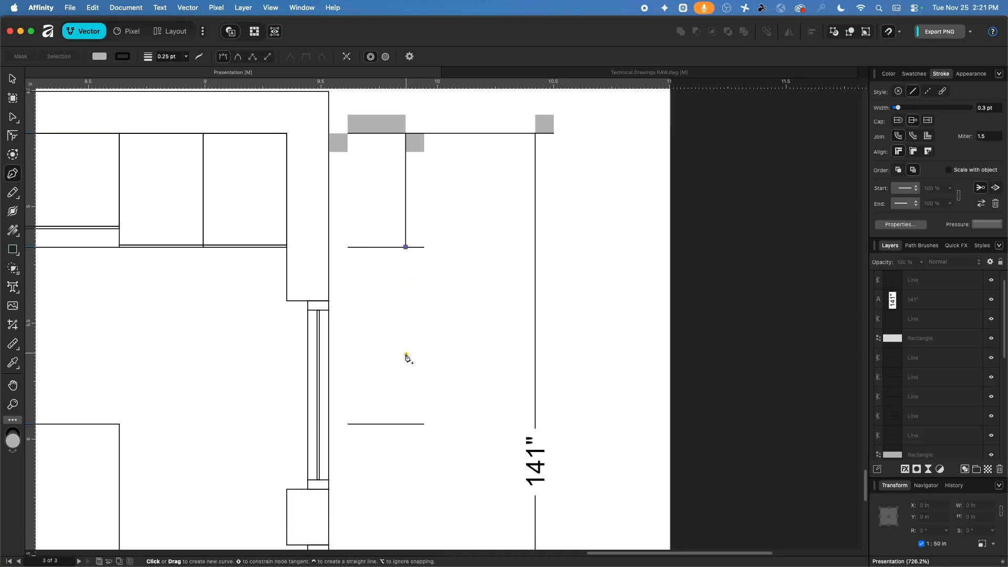
pyautogui.click(405, 424)
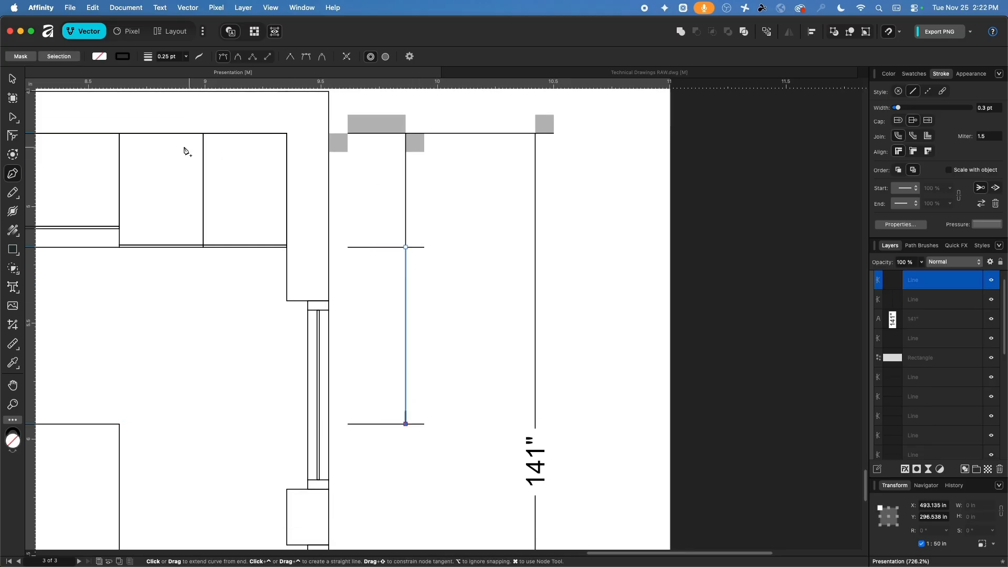
pyautogui.click(11, 80)
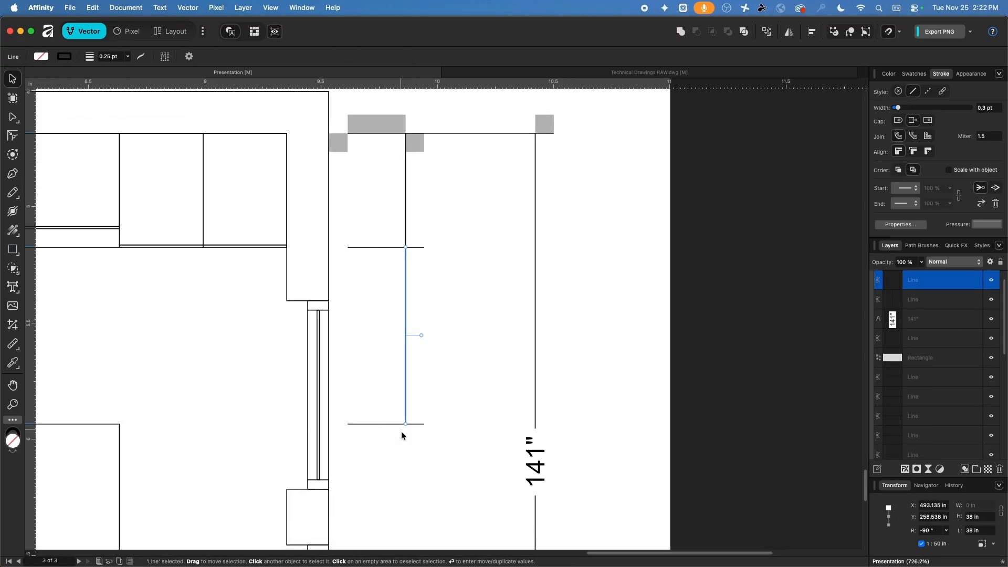
pyautogui.click(414, 445)
pyautogui.click(405, 383)
# Draw a separate vertical segment of the inner dimension line from the third to the fourth horizontal extension line
pyautogui.scroll(-5, 421, 347)
pyautogui.keyDown('ctrl'); pyautogui.scroll(-3, 424, 220); pyautogui.keyUp('ctrl')
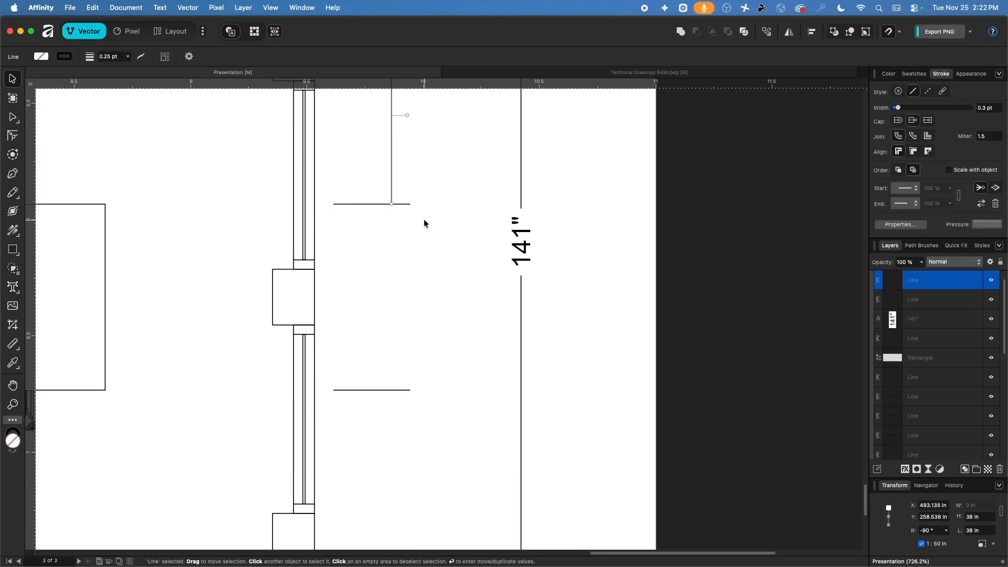
pyautogui.click(158, 212)
pyautogui.press('p')
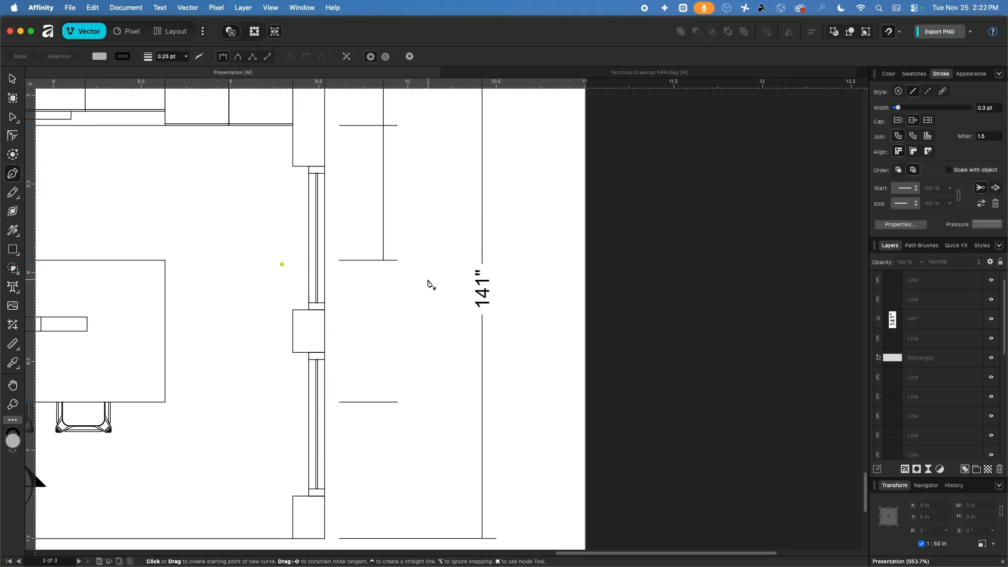
pyautogui.click(384, 261)
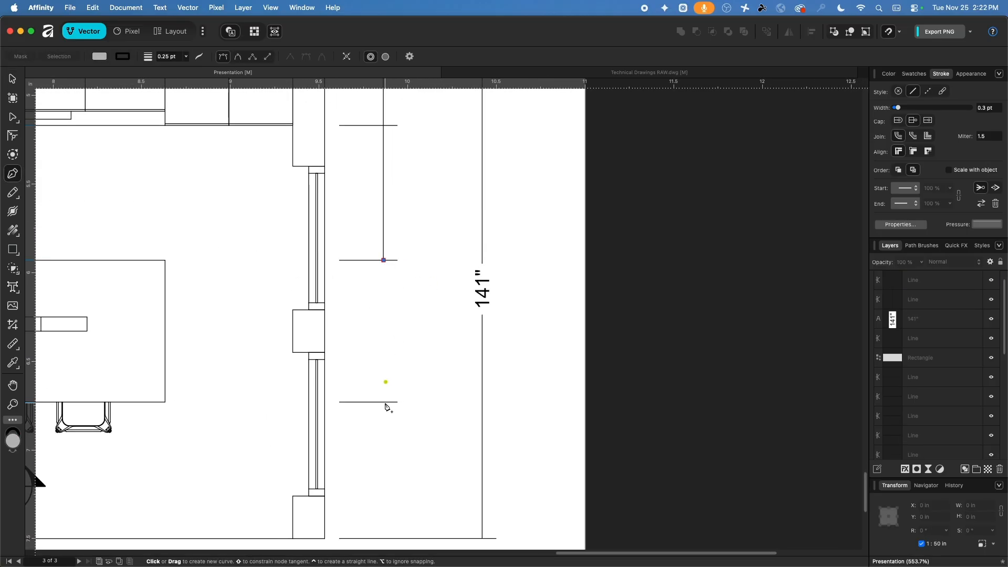
pyautogui.click(384, 403)
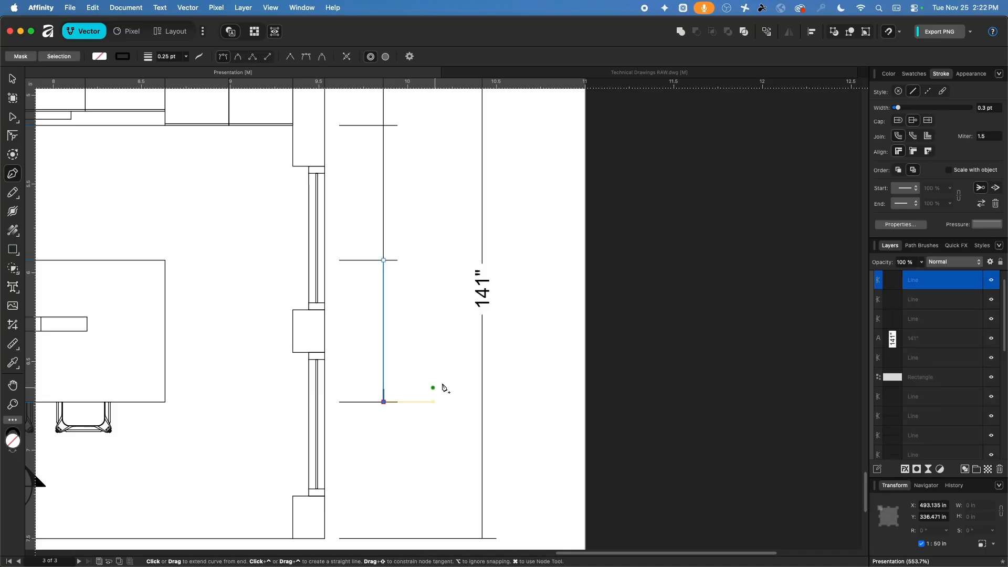
pyautogui.click(12, 80)
pyautogui.click(84, 202)
# Draw the last vertical segment of the inner dimension line from the fourth extension line down to the lowest one
pyautogui.click(13, 175)
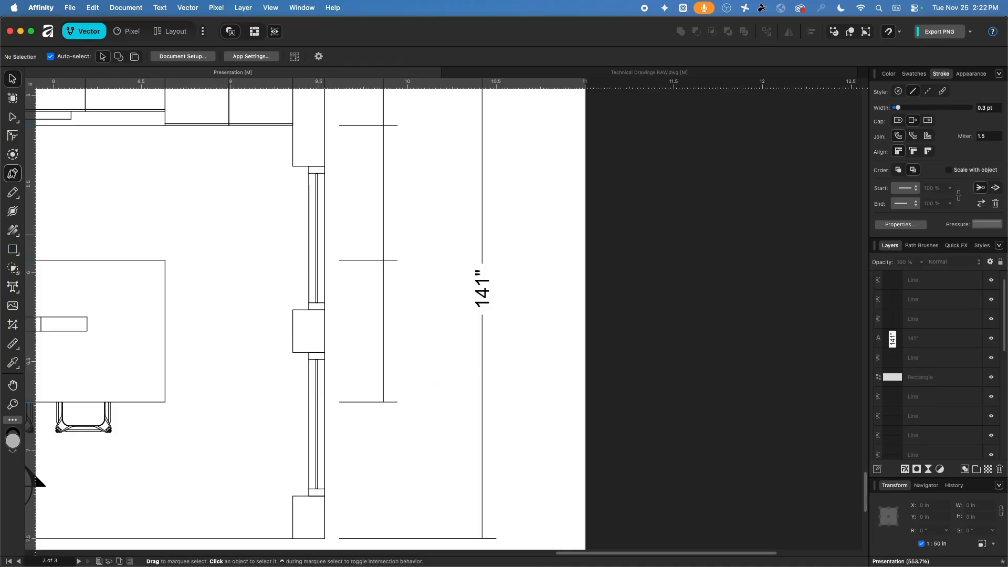
pyautogui.scroll(-5, 413, 391)
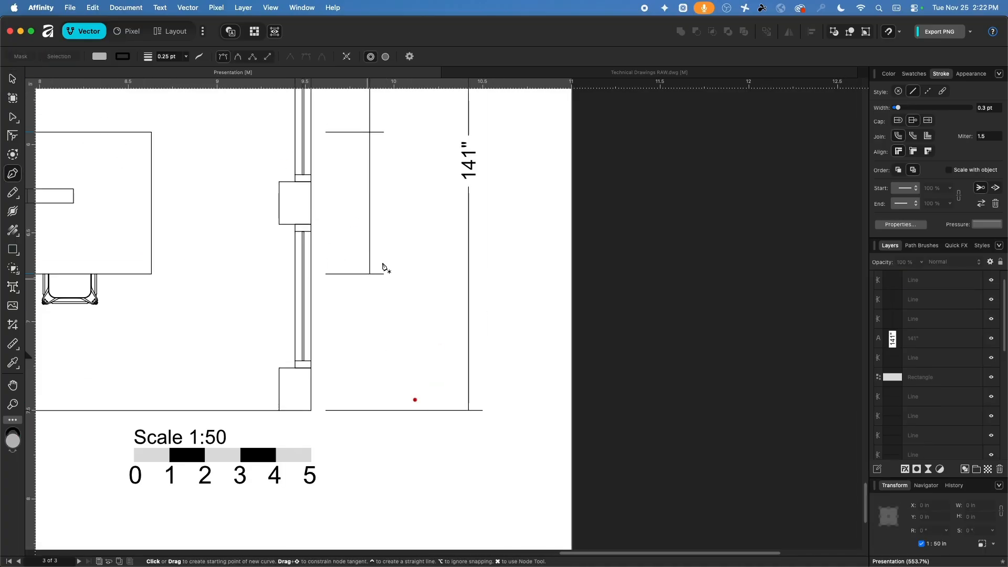
pyautogui.scroll(5, 381, 281)
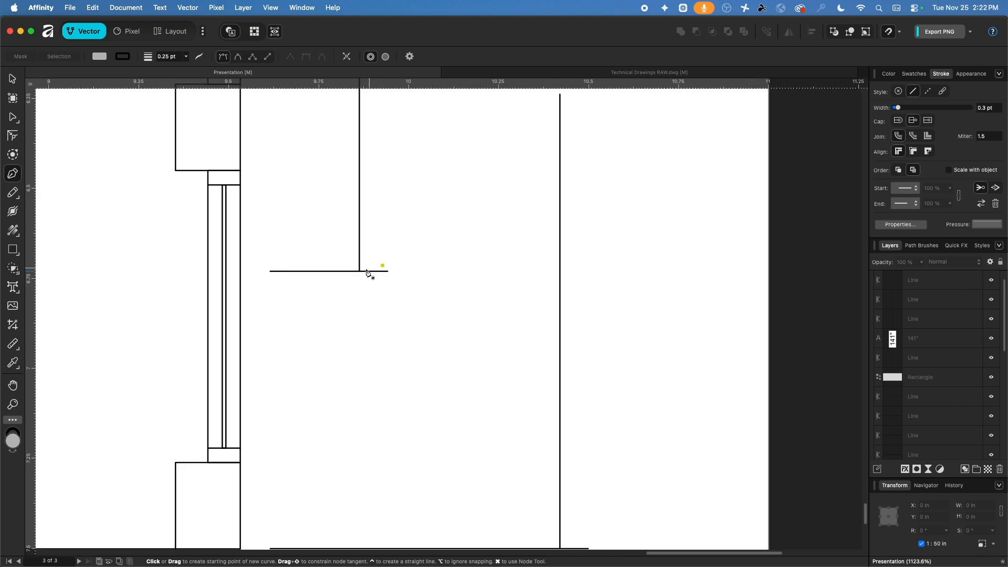
pyautogui.scroll(-3, 400, 341)
pyautogui.scroll(1, 402, 278)
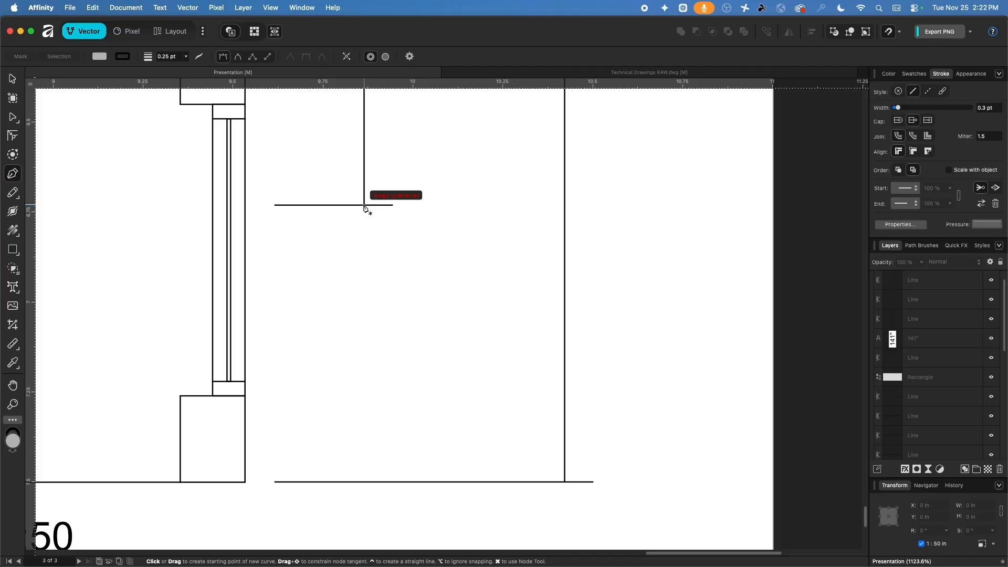
pyautogui.click(12, 79)
pyautogui.click(126, 183)
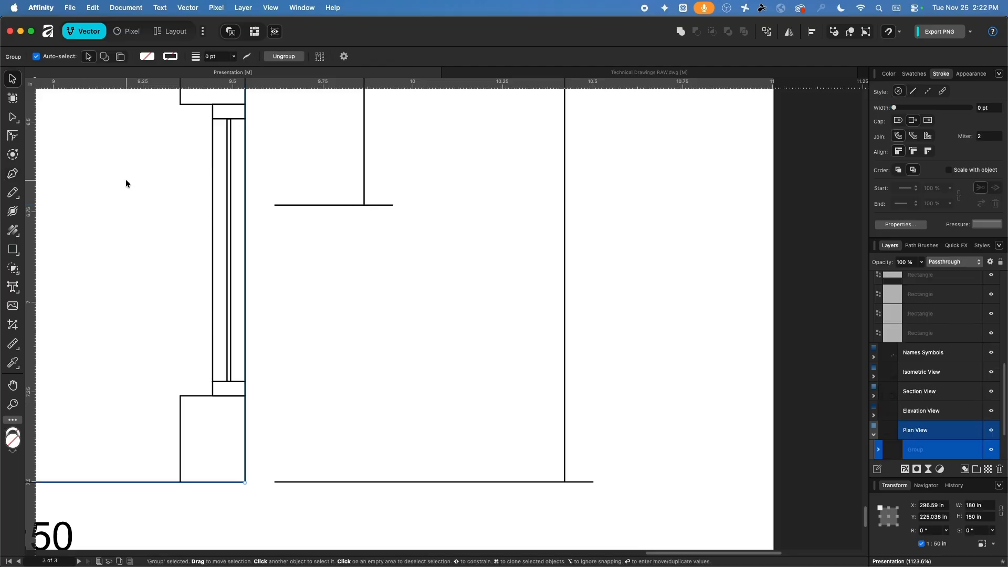
pyautogui.click(12, 174)
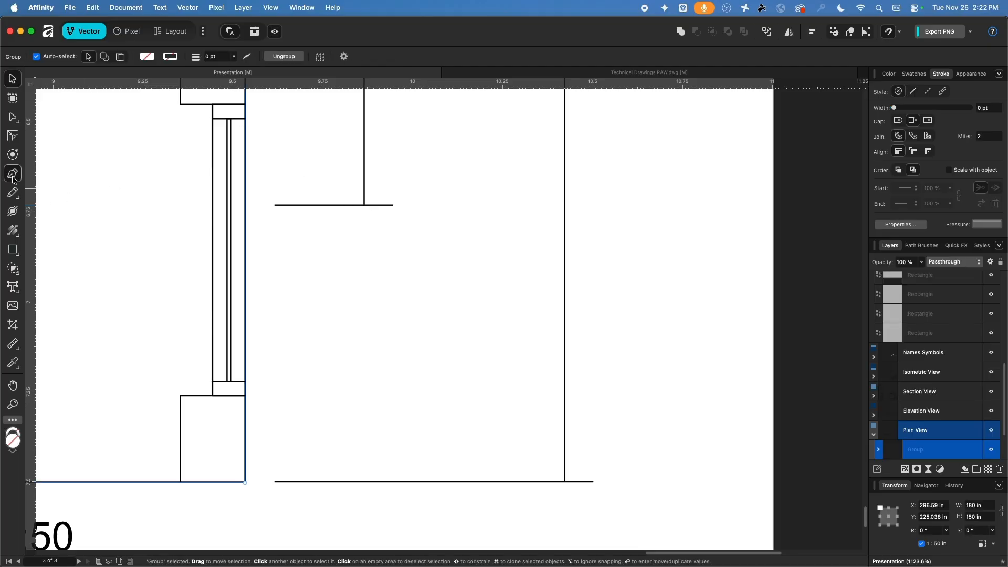
pyautogui.click(364, 206)
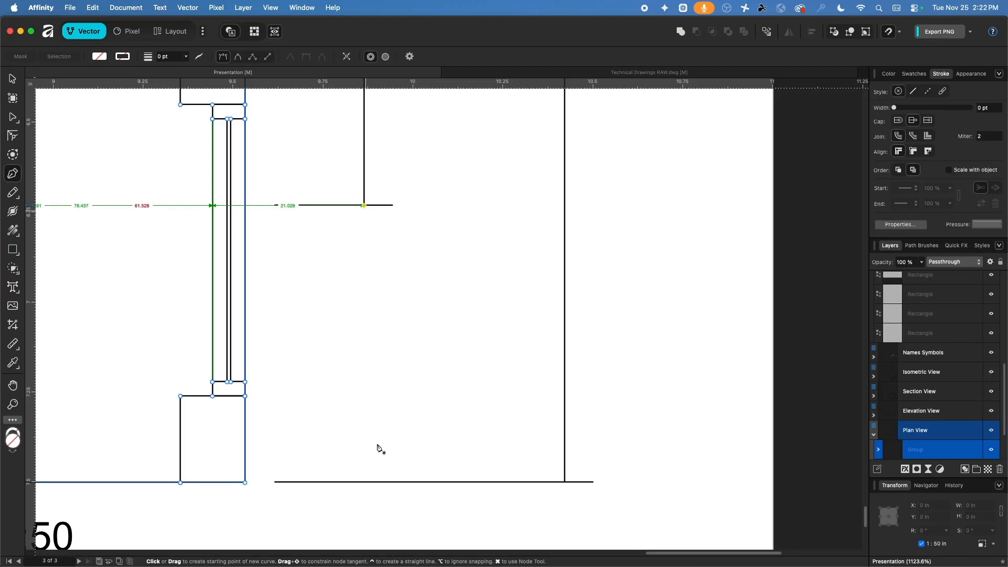
pyautogui.click(364, 482)
pyautogui.click(14, 79)
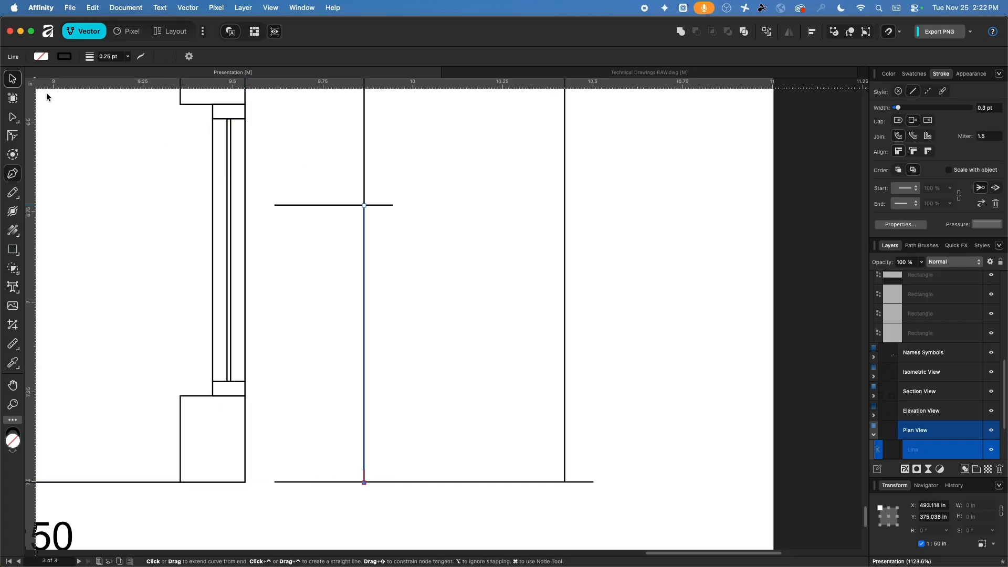
pyautogui.click(429, 278)
# Give the four inner dimension line segments an Oblique start marker scaled to 400%
pyautogui.scroll(-3, 428, 278)
pyautogui.scroll(-3, 428, 277)
pyautogui.moveTo(435, 195); pyautogui.dragTo(390, 342, button='middle')
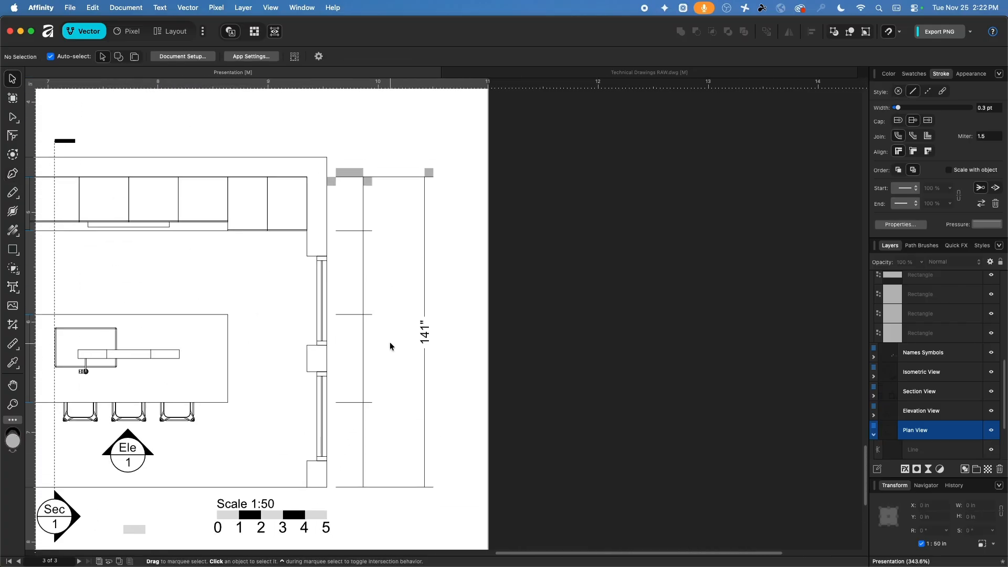
pyautogui.click(363, 208)
pyautogui.keyDown('shift'); pyautogui.click(363, 265); pyautogui.keyUp('shift')
pyautogui.keyDown('shift'); pyautogui.click(363, 345); pyautogui.keyUp('shift')
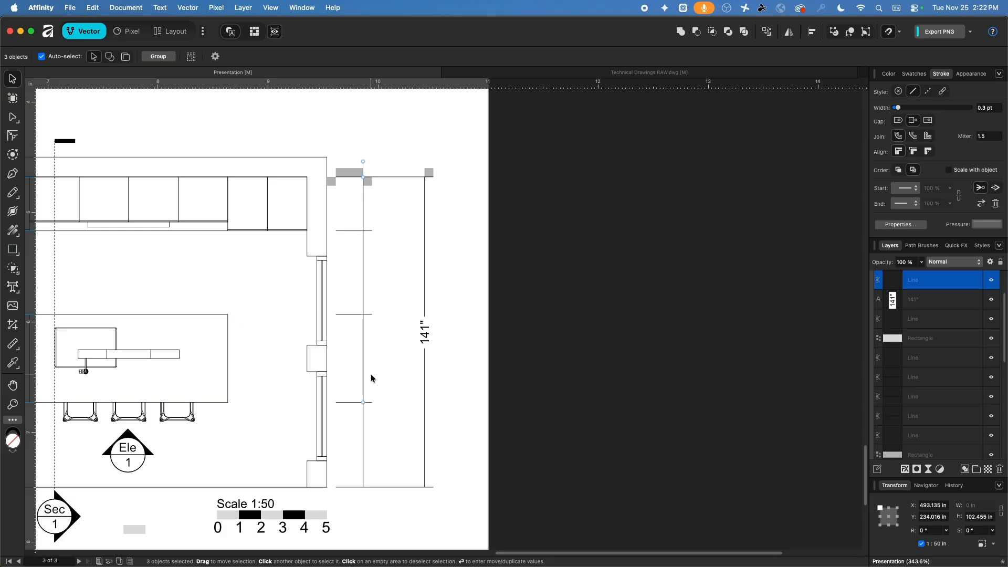
pyautogui.keyDown('shift'); pyautogui.click(364, 423); pyautogui.keyUp('shift')
pyautogui.click(914, 193)
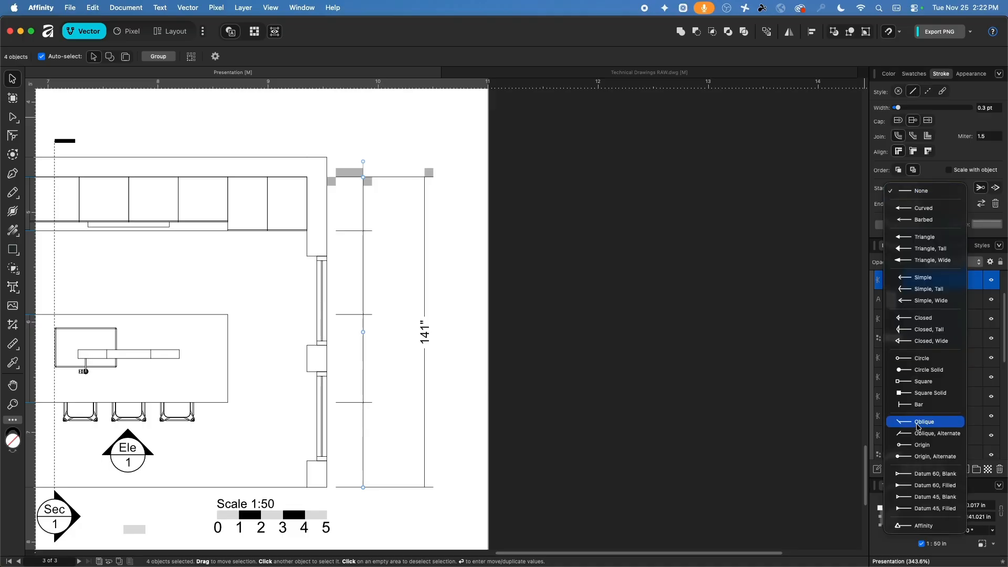
pyautogui.click(919, 423)
pyautogui.click(937, 189)
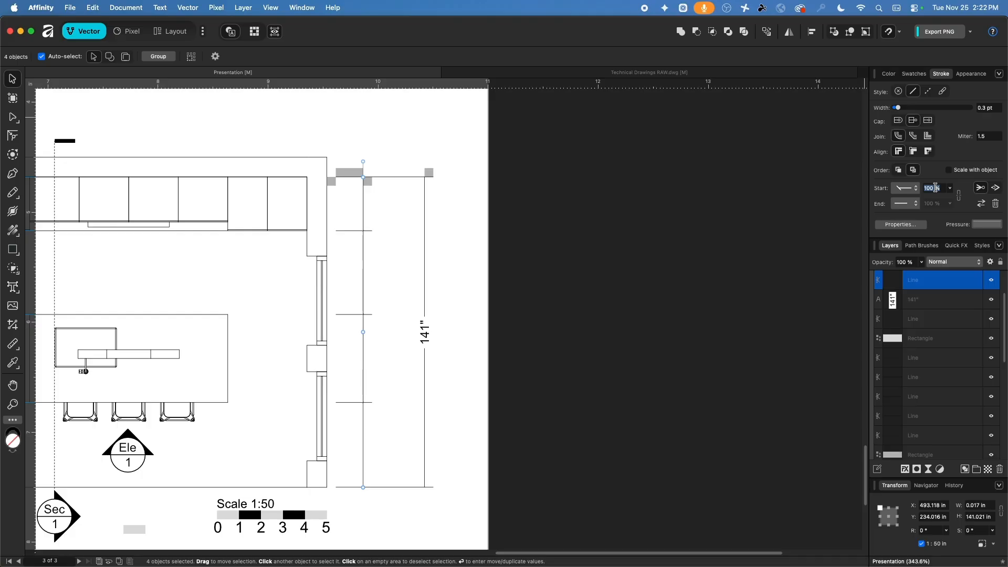
pyautogui.write('400')
pyautogui.press('Return')
# Apply the 400% Oblique start marker to the overall dimension line too, and give all five dimension lines an Oblique end marker
pyautogui.keyDown('shift'); pyautogui.click(424, 197); pyautogui.keyUp('shift')
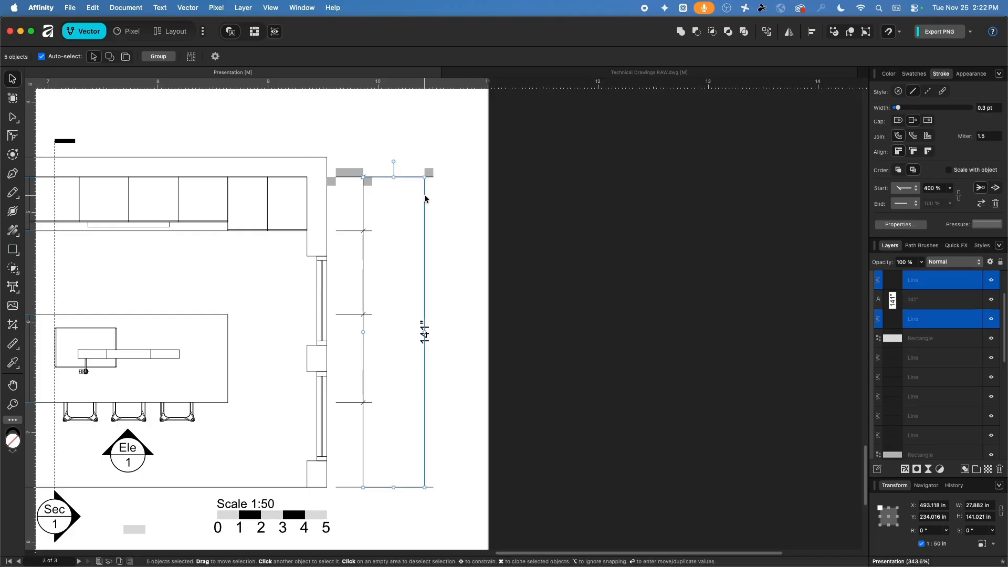
pyautogui.click(928, 189)
pyautogui.write('400')
pyautogui.press('Return')
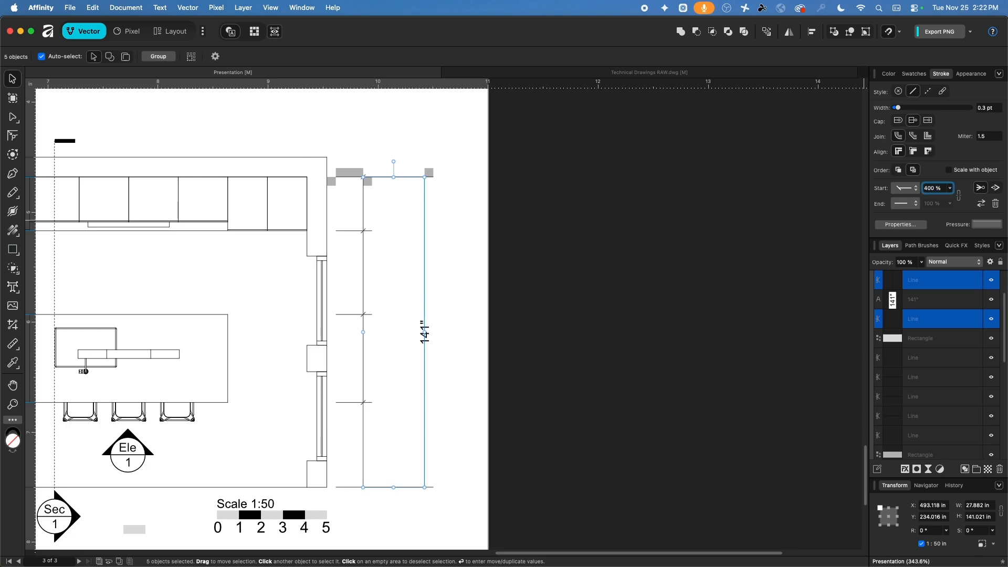
pyautogui.click(905, 204)
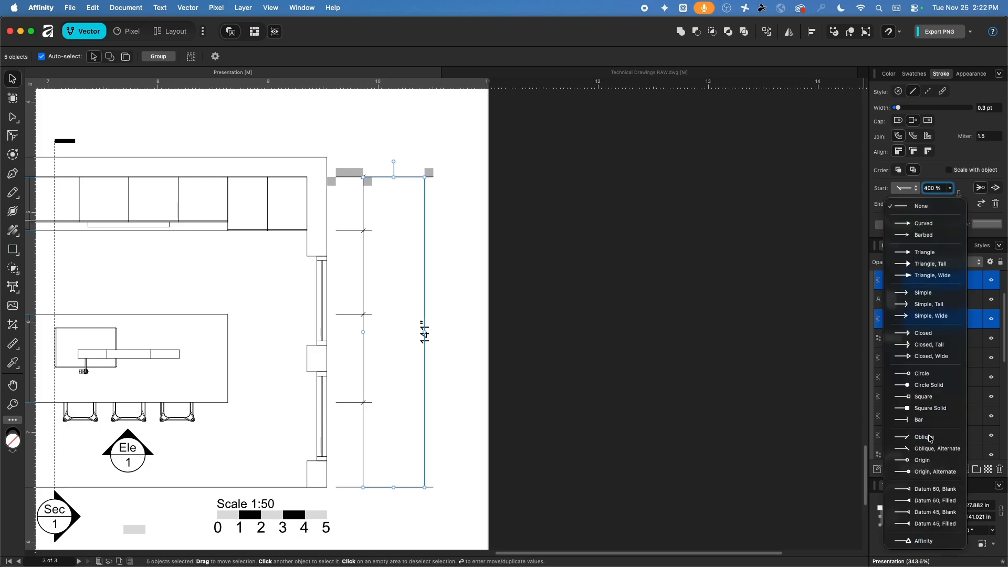
pyautogui.click(930, 439)
pyautogui.click(912, 190)
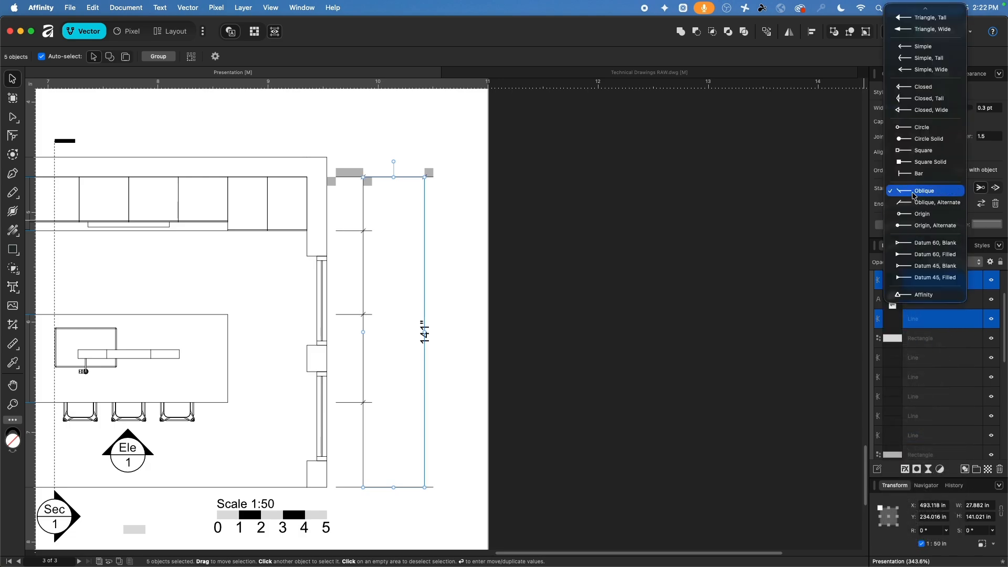
pyautogui.click(914, 196)
pyautogui.click(459, 424)
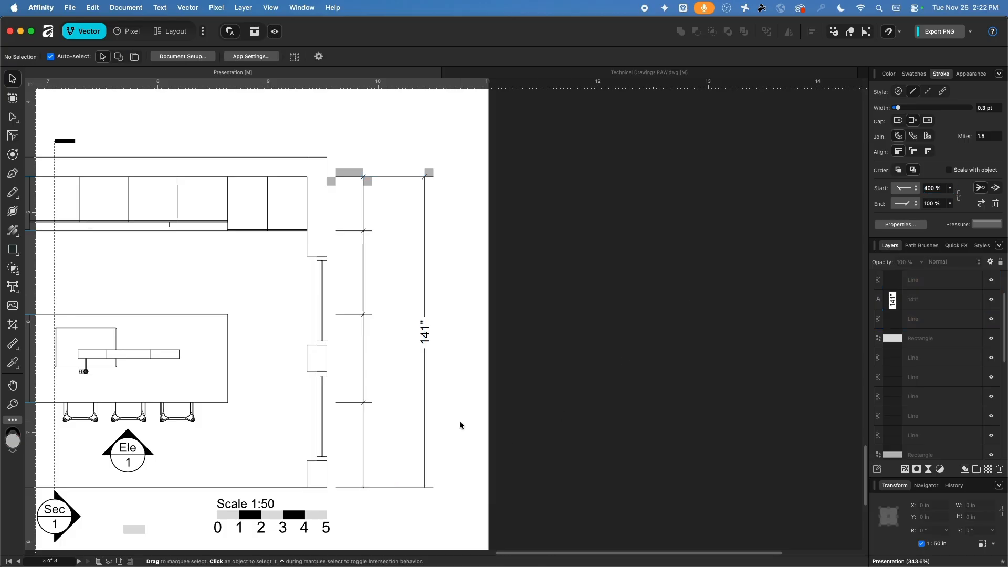
# Change the end markers of all five dimension lines to Oblique, Alternate scaled to 400%
pyautogui.click(424, 418)
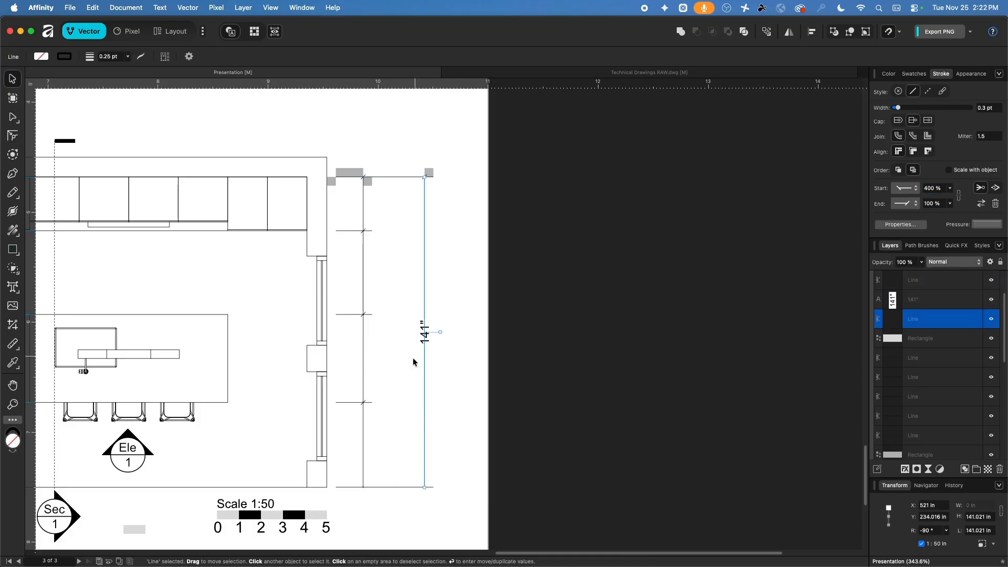
pyautogui.keyDown('shift'); pyautogui.click(363, 425); pyautogui.keyUp('shift')
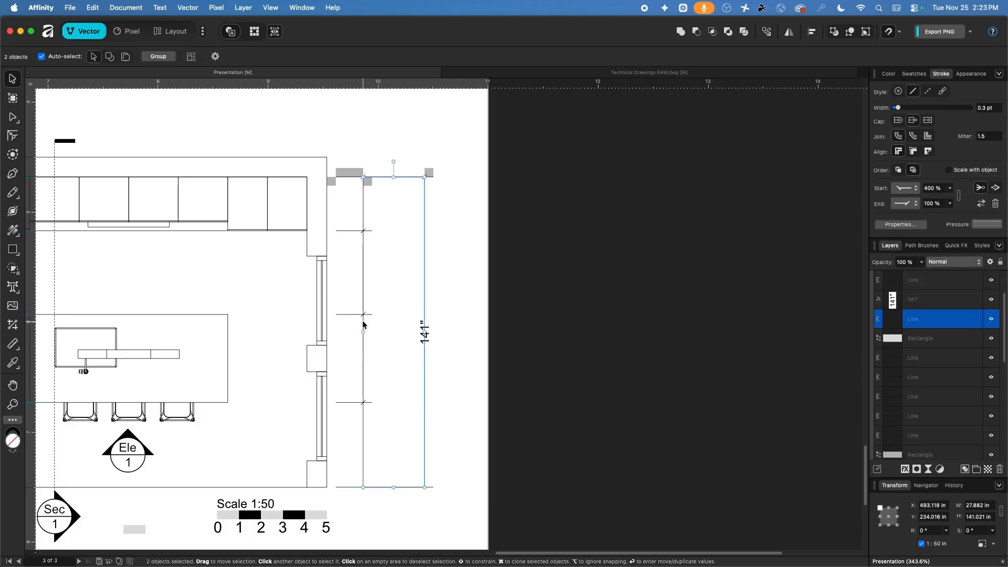
pyautogui.keyDown('shift'); pyautogui.click(364, 434); pyautogui.keyUp('shift')
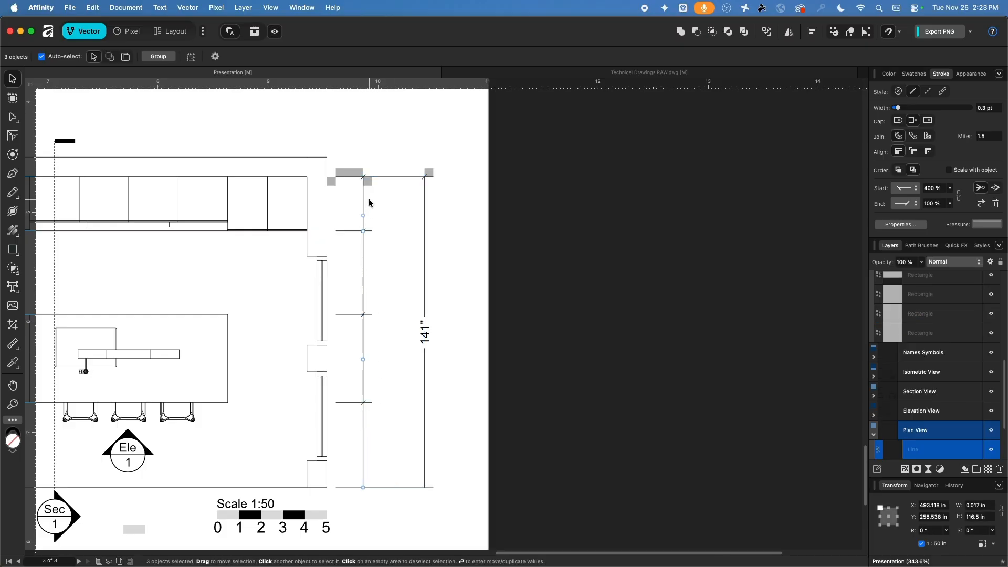
pyautogui.keyDown('shift'); pyautogui.click(424, 205); pyautogui.keyUp('shift')
pyautogui.click(937, 203)
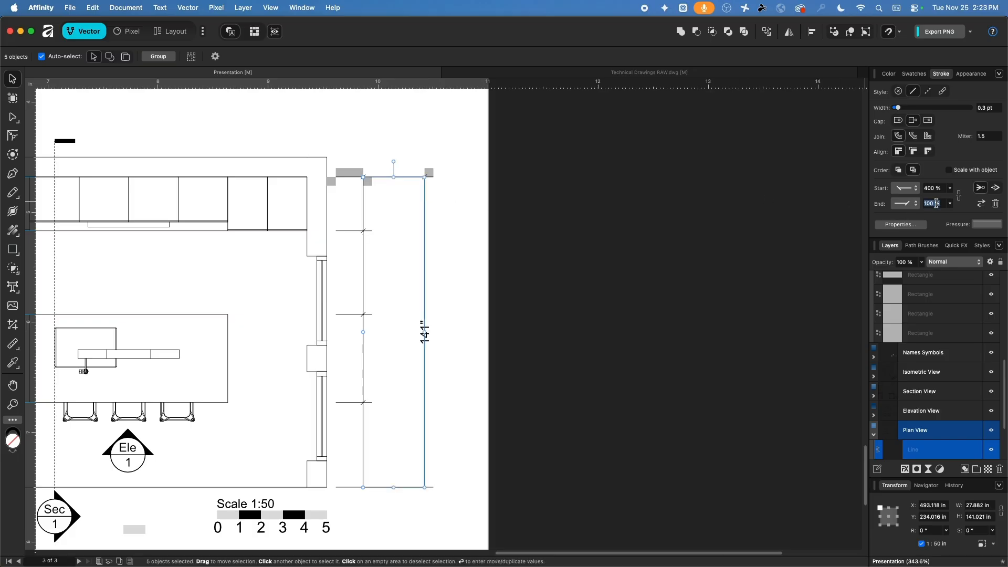
pyautogui.write('400')
pyautogui.press('Return')
pyautogui.click(904, 204)
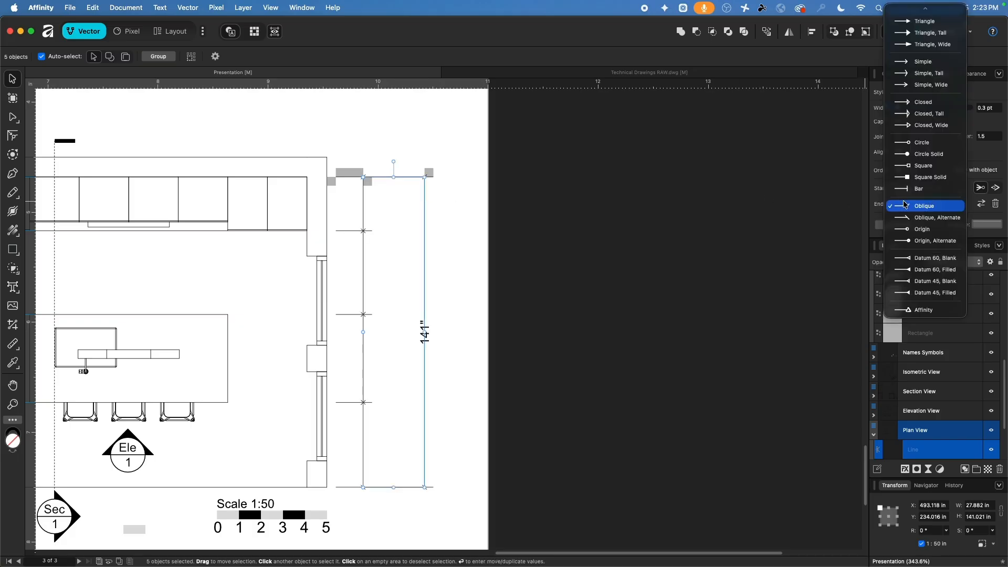
pyautogui.click(906, 217)
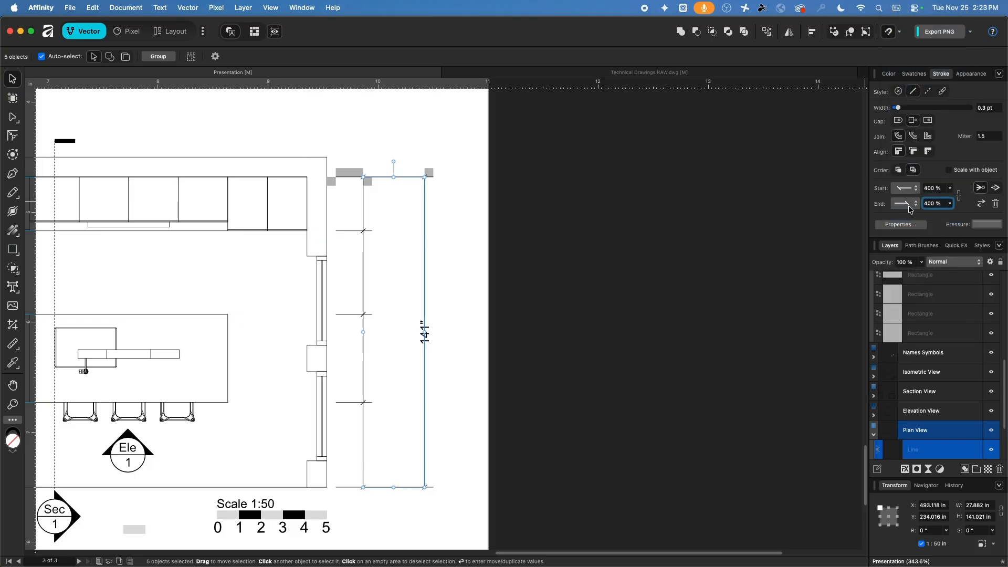
pyautogui.click(451, 199)
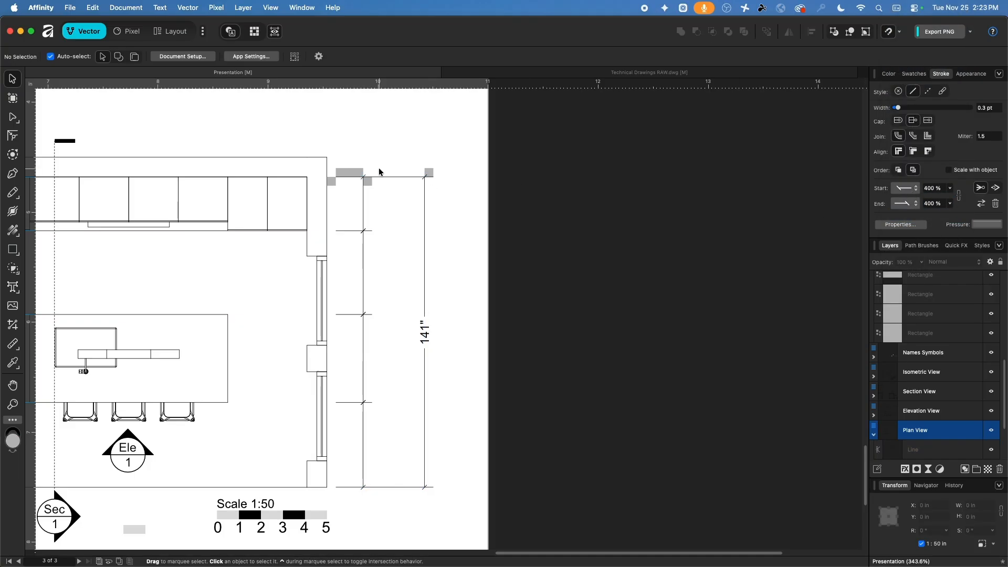
# Copy the grey spacer rectangle so it starts at the inner dimension line, and move the outer grey square against the copy's far end
pyautogui.keyDown('ctrl'); pyautogui.scroll(3, 379, 178); pyautogui.keyUp('ctrl')
pyautogui.click(322, 170)
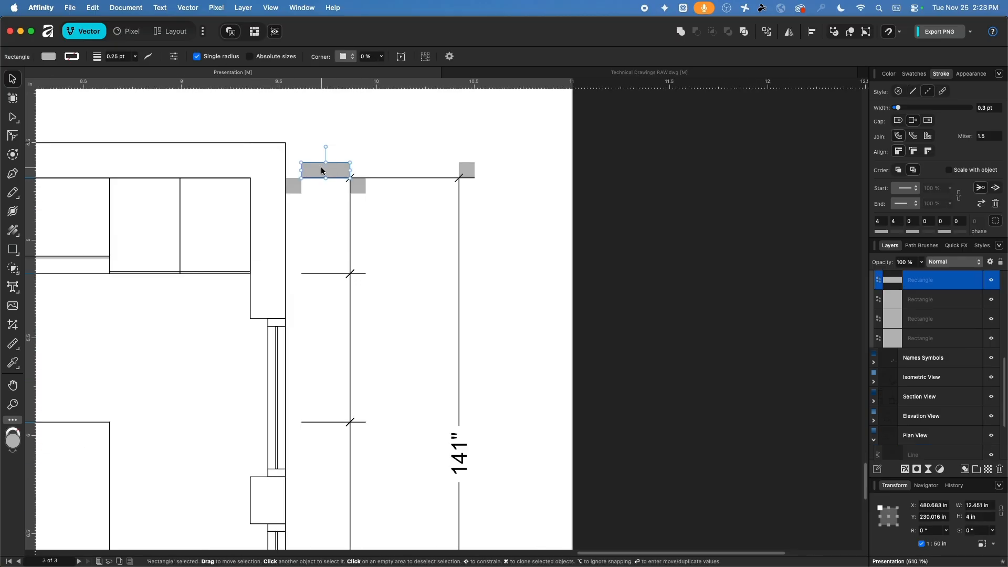
pyautogui.keyDown('super'); pyautogui.moveTo(322, 170); pyautogui.dragTo(379, 158); pyautogui.keyUp('super')
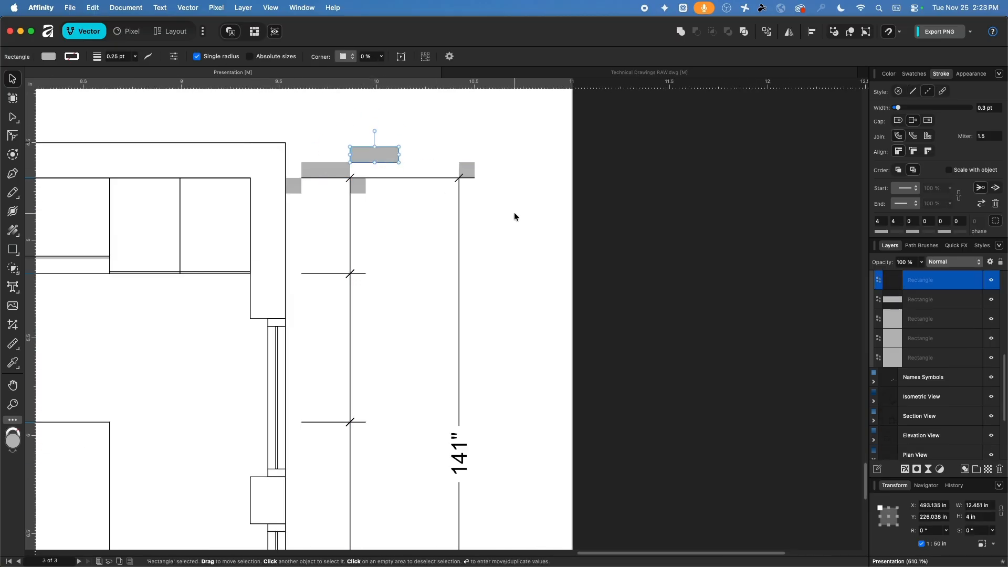
pyautogui.moveTo(465, 173); pyautogui.dragTo(407, 171)
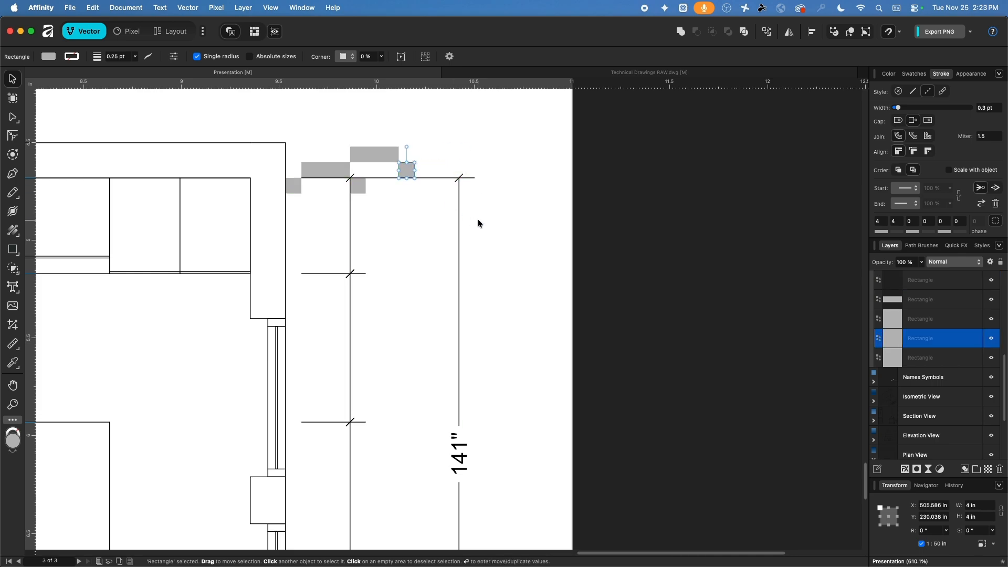
# Move the overall dimension line and its 141" label inward to the far end of the copied spacer rectangle
pyautogui.click(478, 219)
pyautogui.click(459, 206)
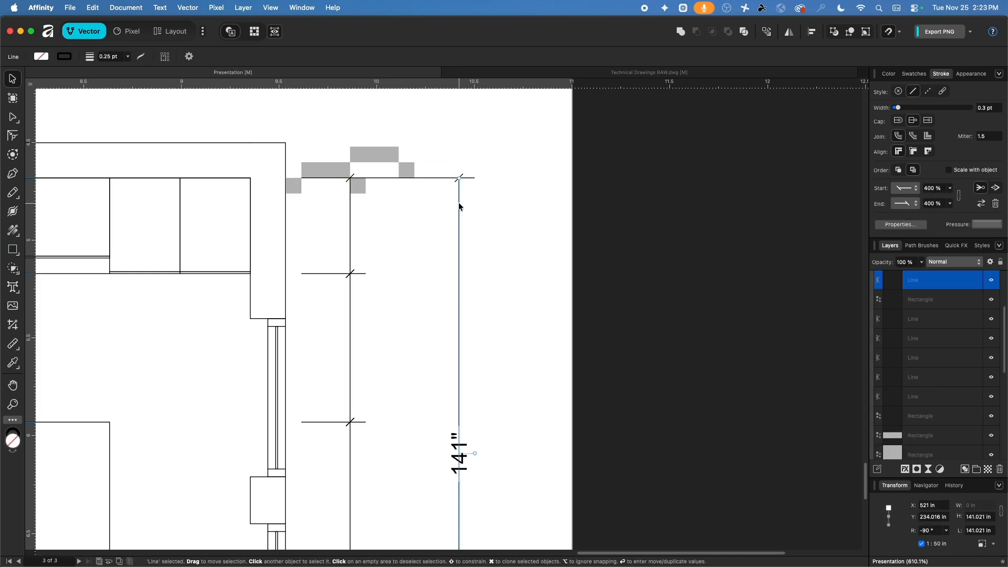
pyautogui.keyDown('shift'); pyautogui.click(459, 443); pyautogui.keyUp('shift')
pyautogui.moveTo(460, 203); pyautogui.dragTo(401, 196)
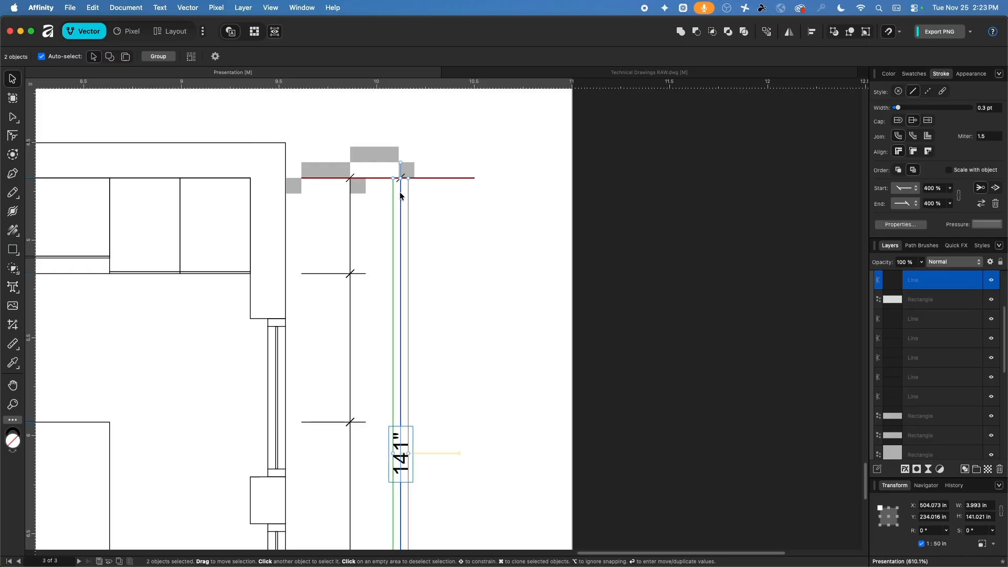
pyautogui.click(452, 200)
# Shorten the uppermost and lowest extension lines to about 28.9 in, ending at the outer grey square's far edge
pyautogui.scroll(-5, 457, 209)
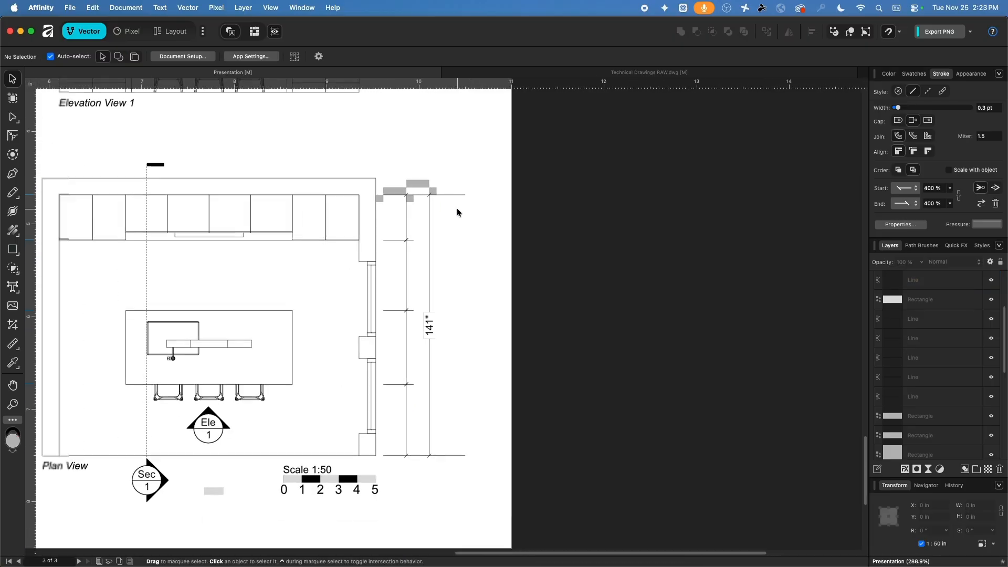
pyautogui.click(455, 196)
pyautogui.keyDown('shift'); pyautogui.click(452, 455); pyautogui.keyUp('shift')
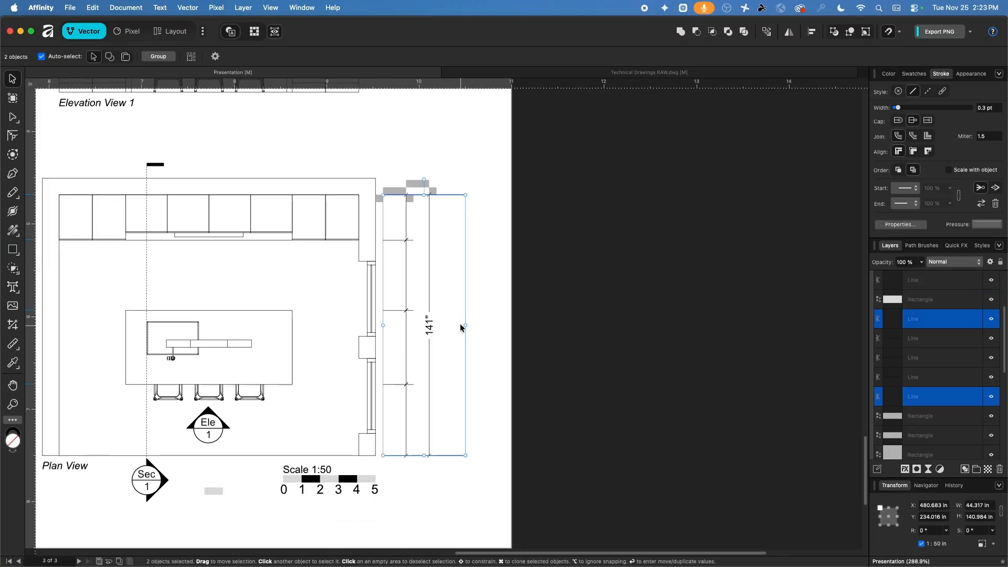
pyautogui.moveTo(465, 325); pyautogui.dragTo(438, 289)
pyautogui.scroll(5, 464, 231)
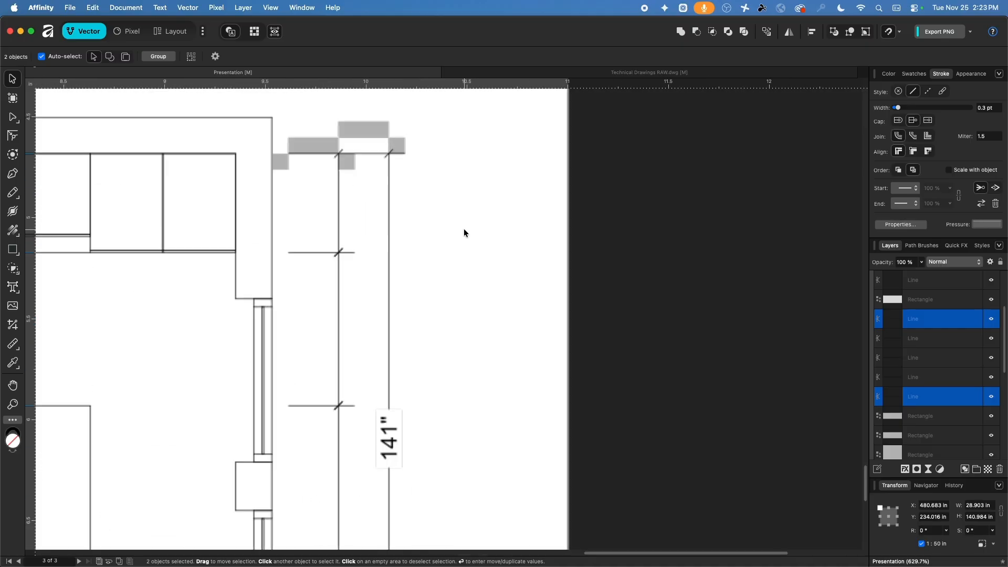
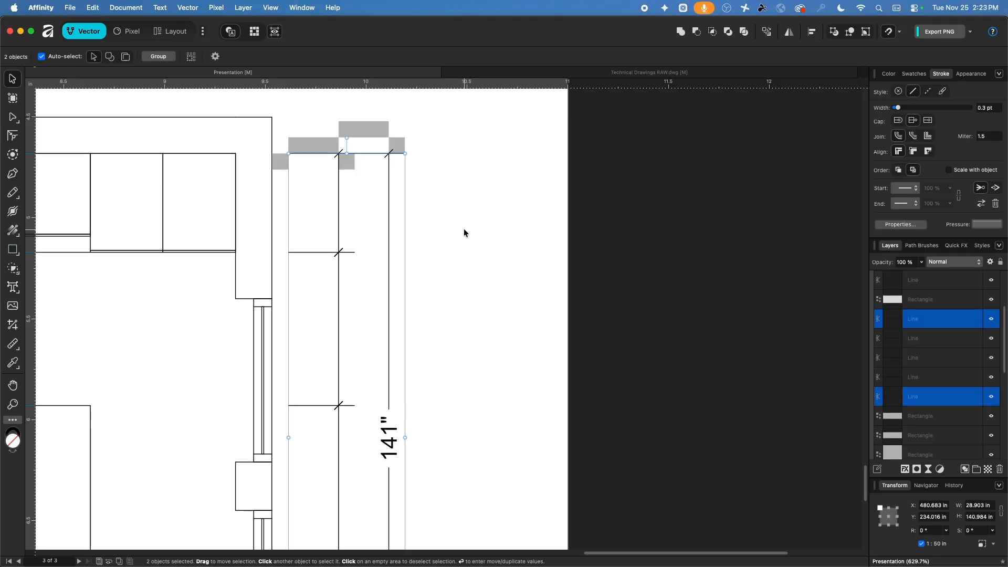
pyautogui.click(307, 141)
pyautogui.click(362, 132)
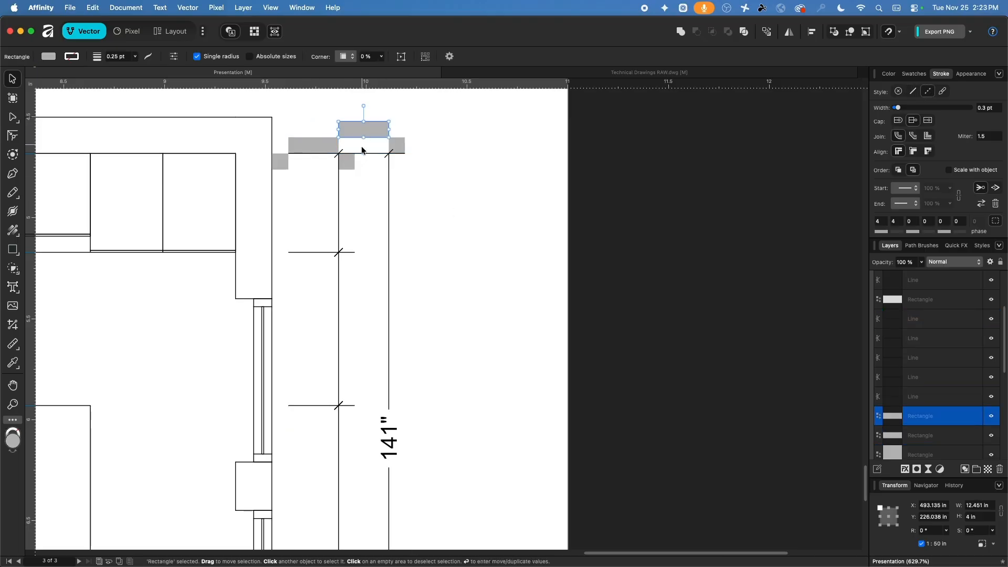
pyautogui.click(351, 163)
pyautogui.click(476, 214)
pyautogui.scroll(-5, 531, 202)
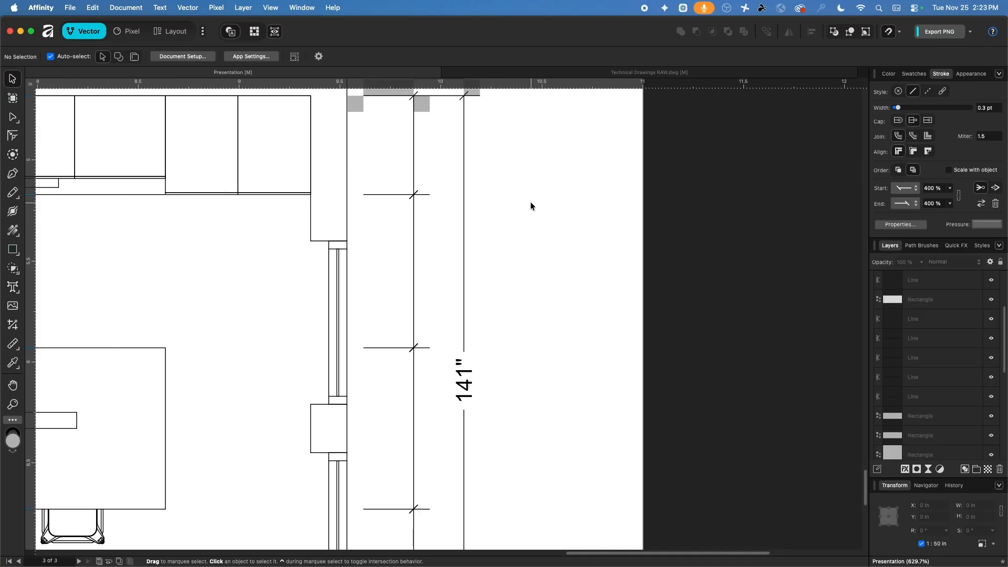
pyautogui.scroll(-2, 500, 270)
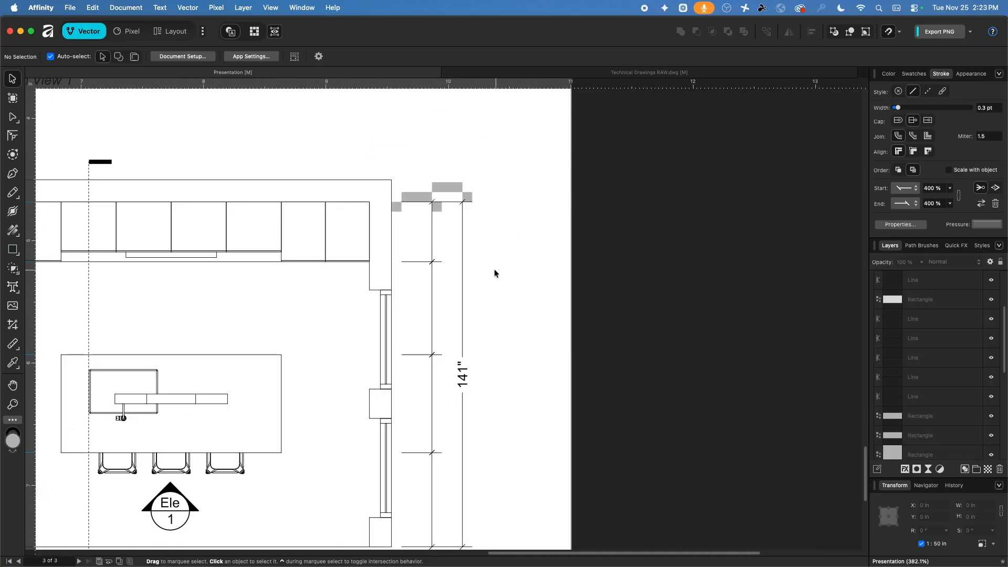
pyautogui.scroll(-2, 456, 255)
# Copy the 141" label onto the uppermost inner dimension segment and change the copy's text to 24.5"
pyautogui.click(432, 317)
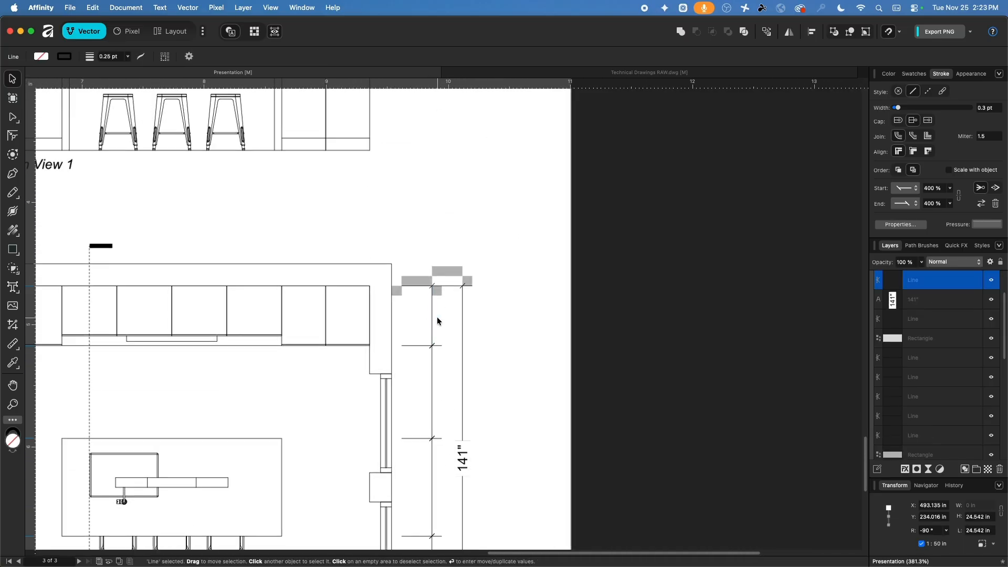
pyautogui.scroll(-4, 437, 316)
pyautogui.scroll(10, 437, 317)
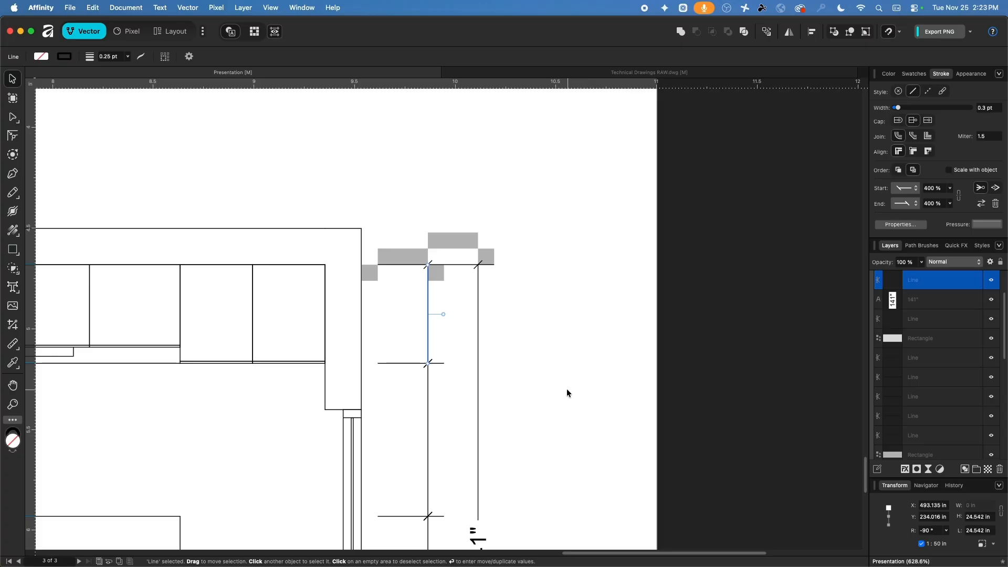
pyautogui.scroll(-4, 567, 392)
pyautogui.click(444, 451)
pyautogui.moveTo(444, 451)
pyautogui.keyDown('super'); pyautogui.mouseDown()
pyautogui.moveTo(415, 256)
pyautogui.moveTo(398, 212)
pyautogui.mouseUp(); pyautogui.keyUp('super')
pyautogui.doubleClick(397, 213)
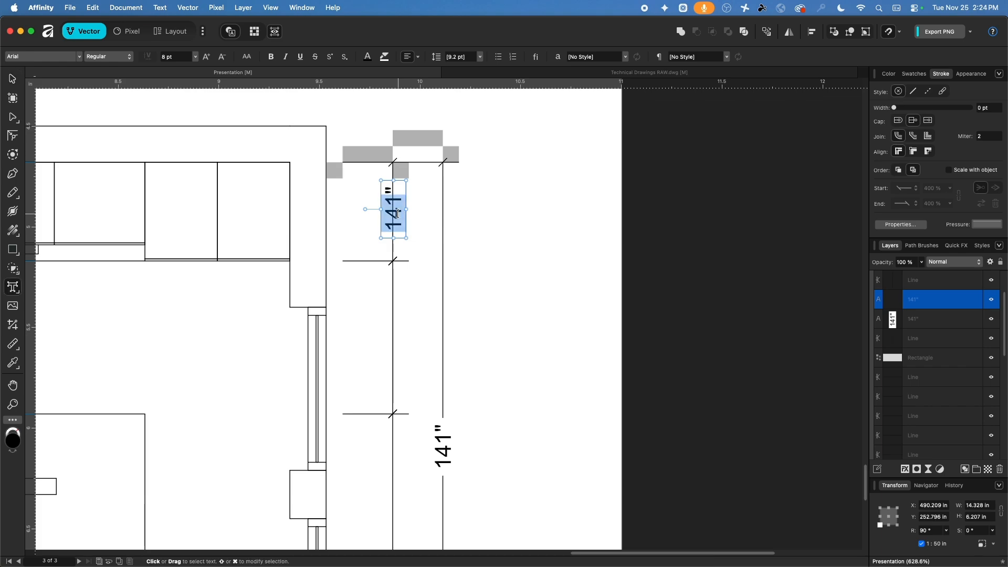
pyautogui.write('24.5')
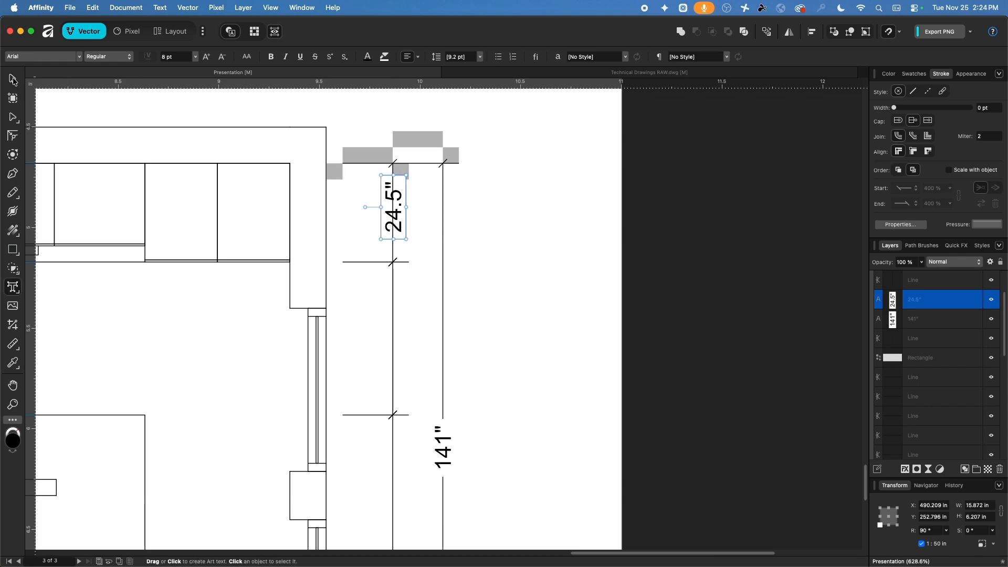
pyautogui.press('Escape')
# Shift the 24.5" label down to centre it along the uppermost inner dimension segment
pyautogui.click(416, 247)
pyautogui.moveTo(398, 208); pyautogui.dragTo(398, 214)
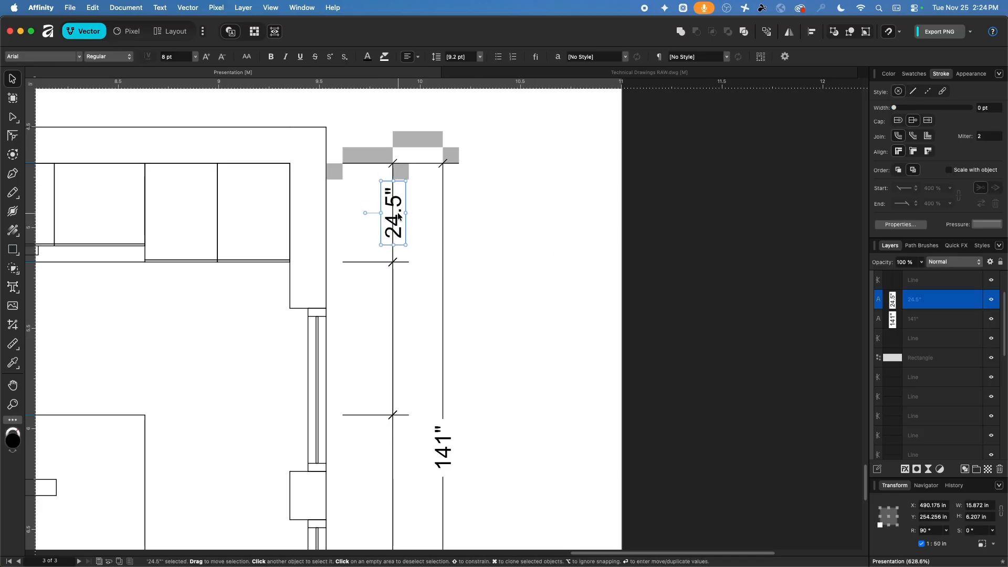
pyautogui.doubleClick(399, 214)
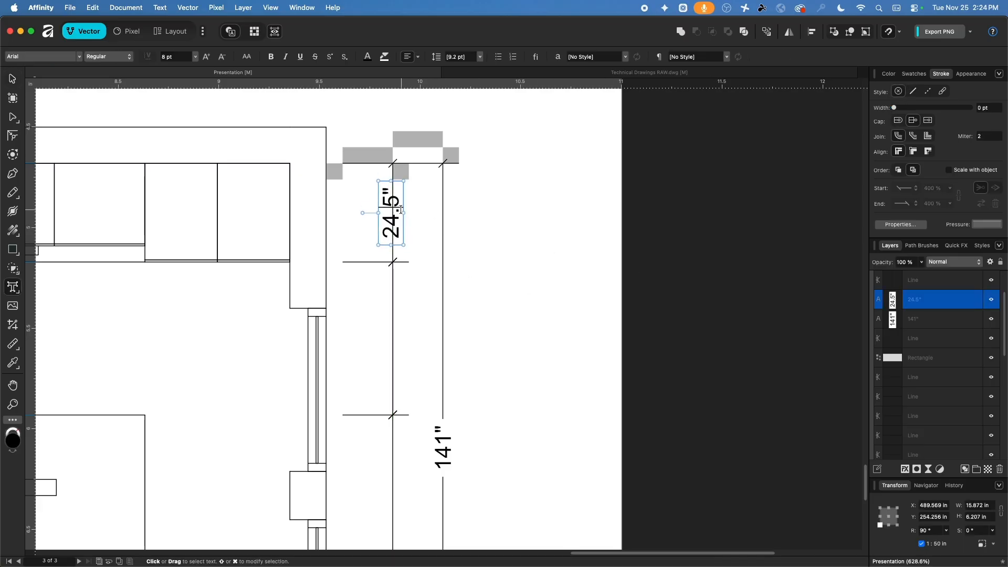
pyautogui.press('Escape')
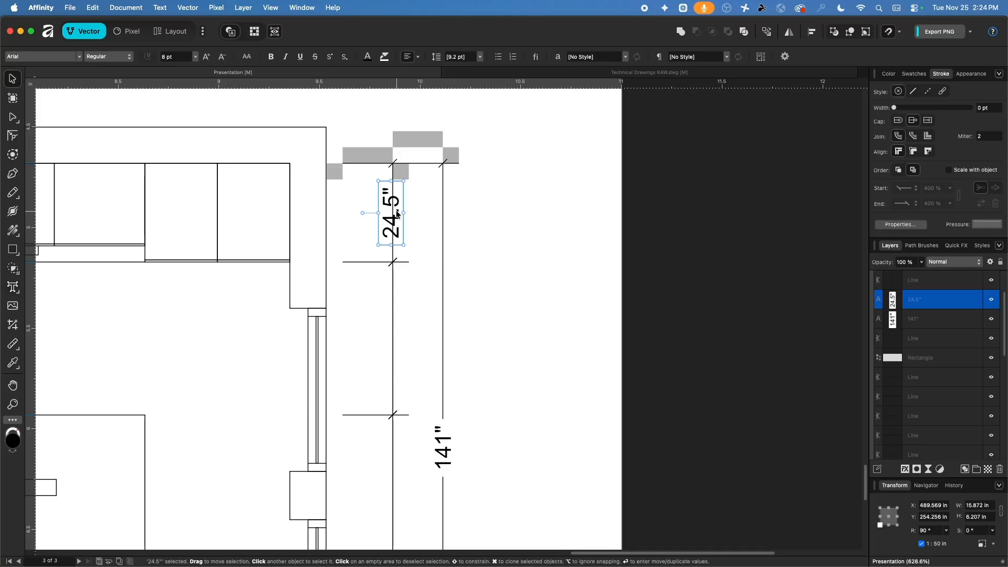
# Bring the 24.5" label to the front of the Dimensions layer, above the dimension lines
pyautogui.scroll(-5, 409, 281)
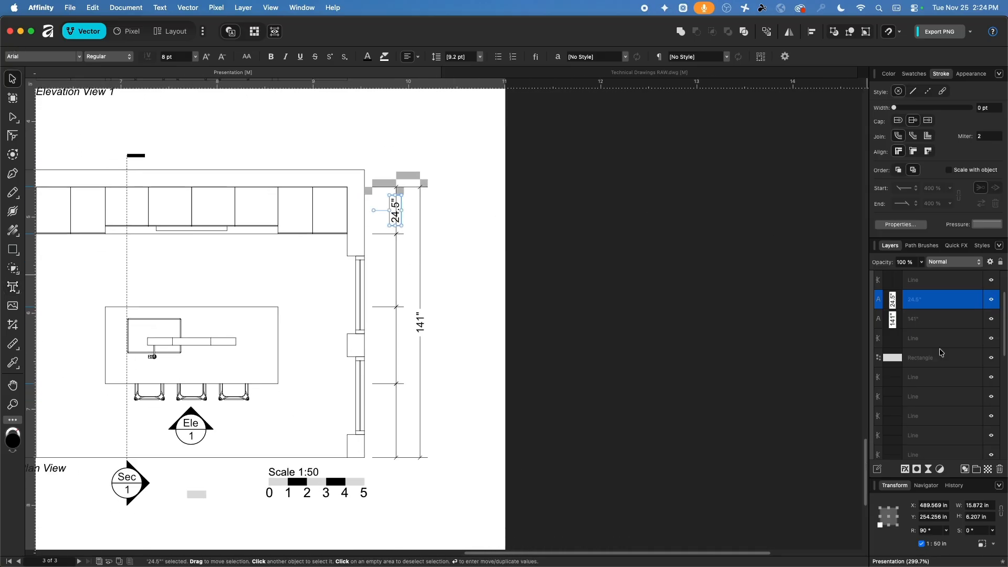
pyautogui.moveTo(938, 297)
pyautogui.mouseDown()
pyautogui.moveTo(937, 287)
pyautogui.moveTo(946, 346)
pyautogui.moveTo(934, 338)
pyautogui.moveTo(934, 299)
pyautogui.mouseUp()
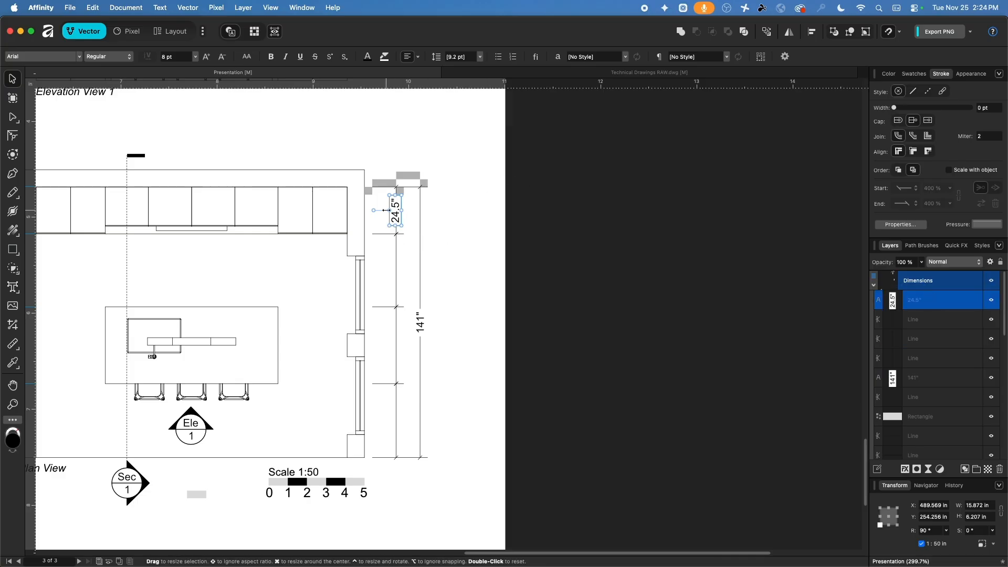
pyautogui.rightClick(395, 205)
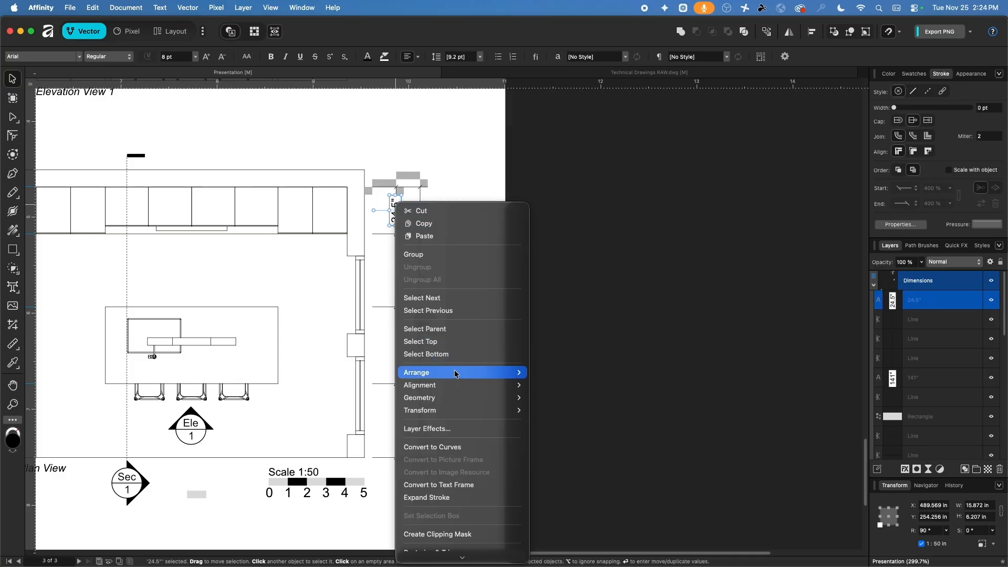
pyautogui.moveTo(457, 372)
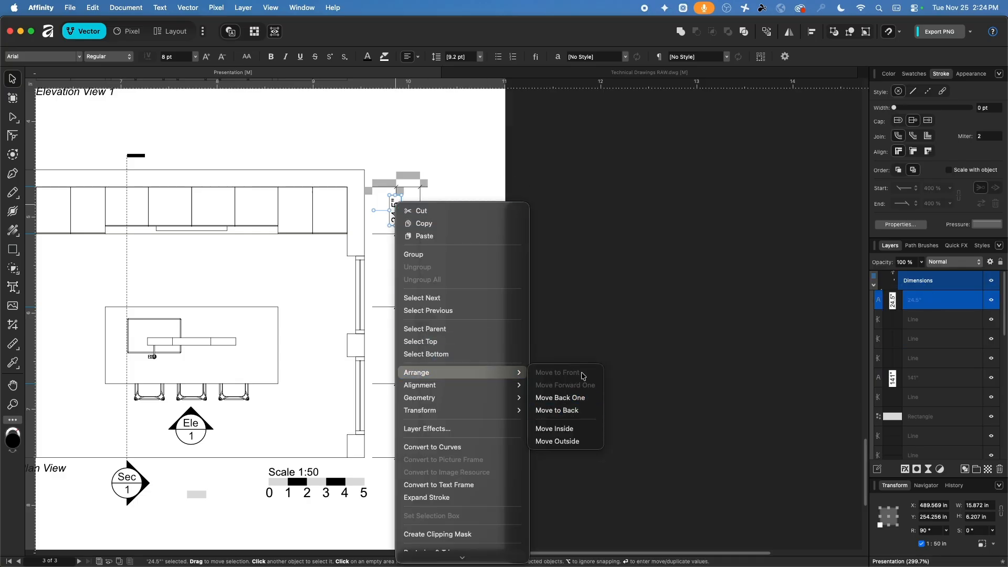
pyautogui.click(570, 187)
# Copy the 24.5" label onto each of the three inner dimension segments below and change the lowest copy's text to 38.5"
pyautogui.keyDown('super'); pyautogui.moveTo(395, 208); pyautogui.dragTo(395, 271); pyautogui.keyUp('super')
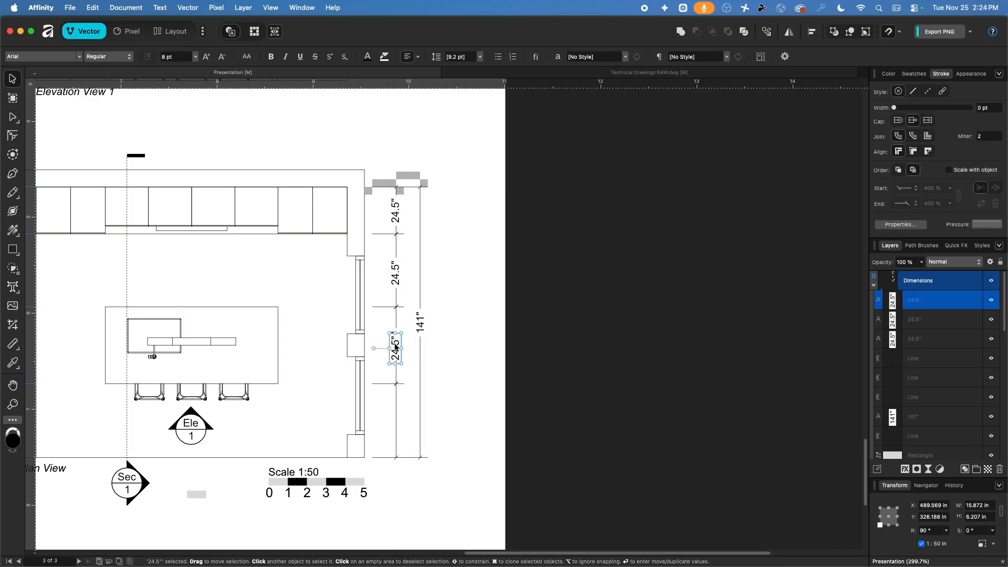
pyautogui.keyDown('super'); pyautogui.moveTo(393, 414); pyautogui.dragTo(394, 417); pyautogui.keyUp('super')
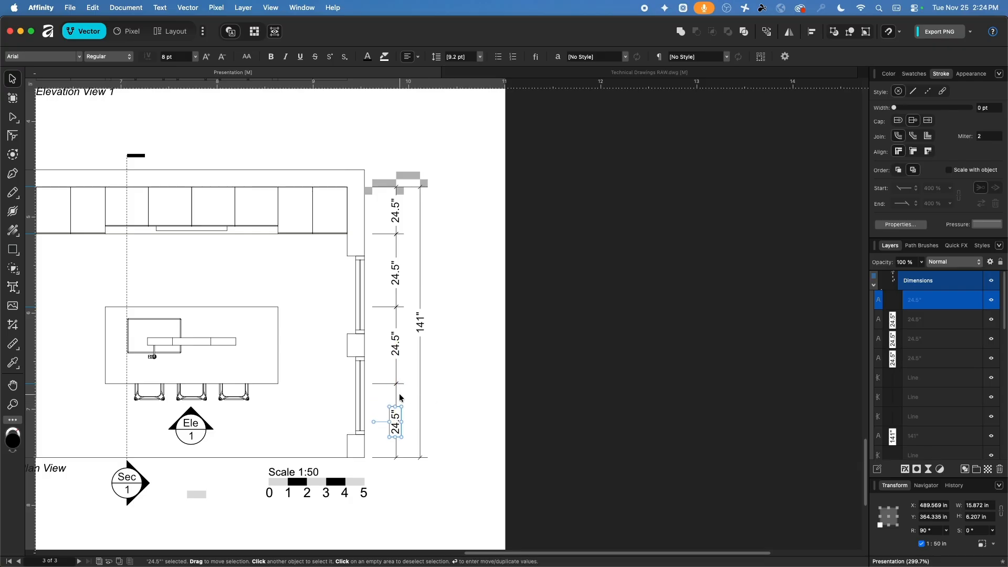
pyautogui.click(397, 398)
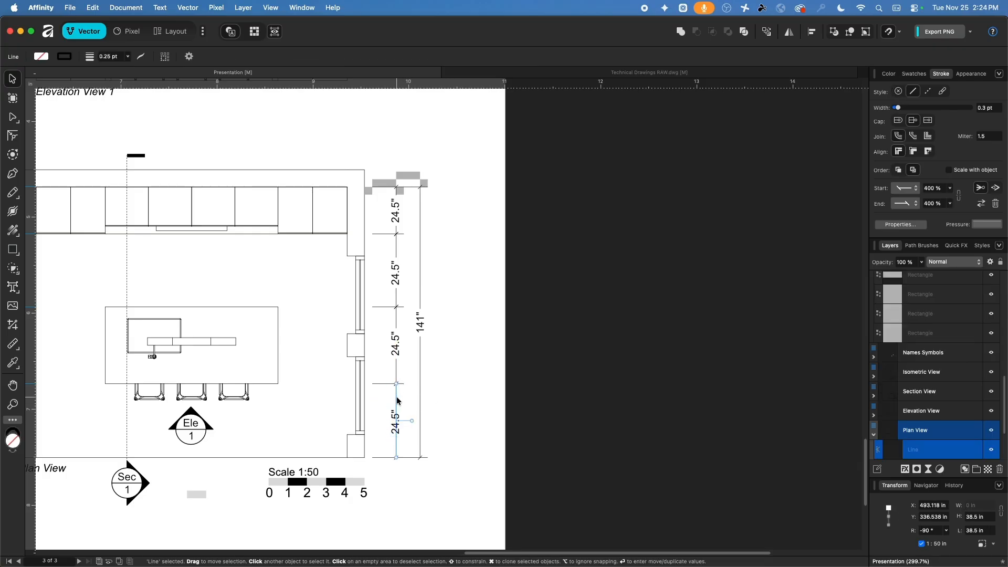
pyautogui.click(397, 425)
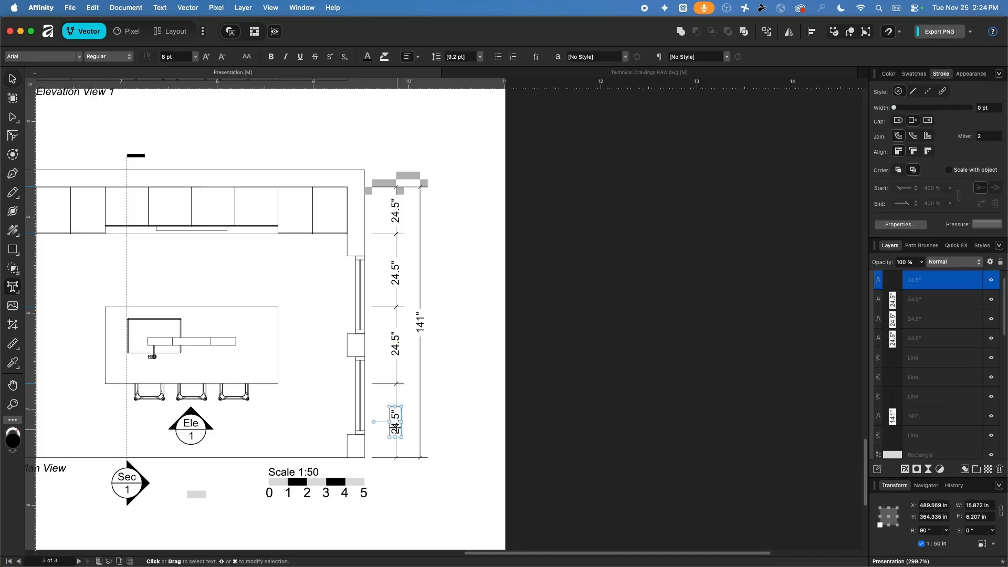
pyautogui.doubleClick(403, 432)
pyautogui.write('38')
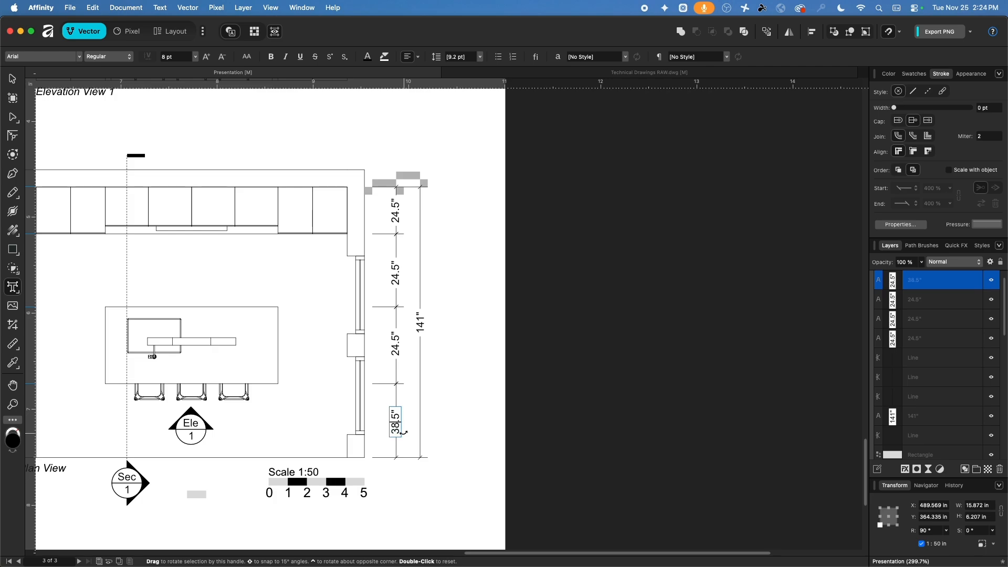
pyautogui.click(12, 79)
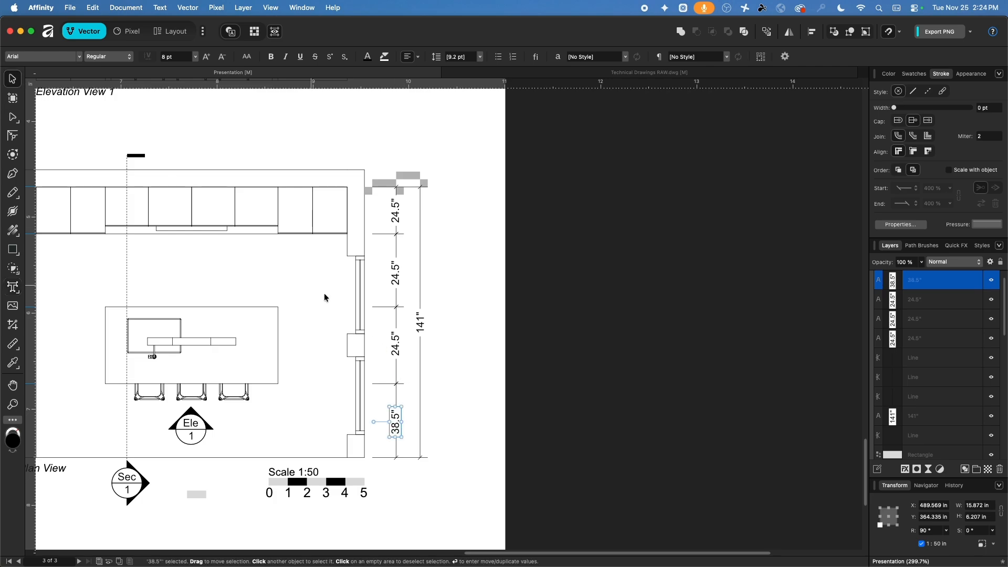
# Change the label on the inner dimension segment beside the kitchen island to 40"
pyautogui.click(396, 373)
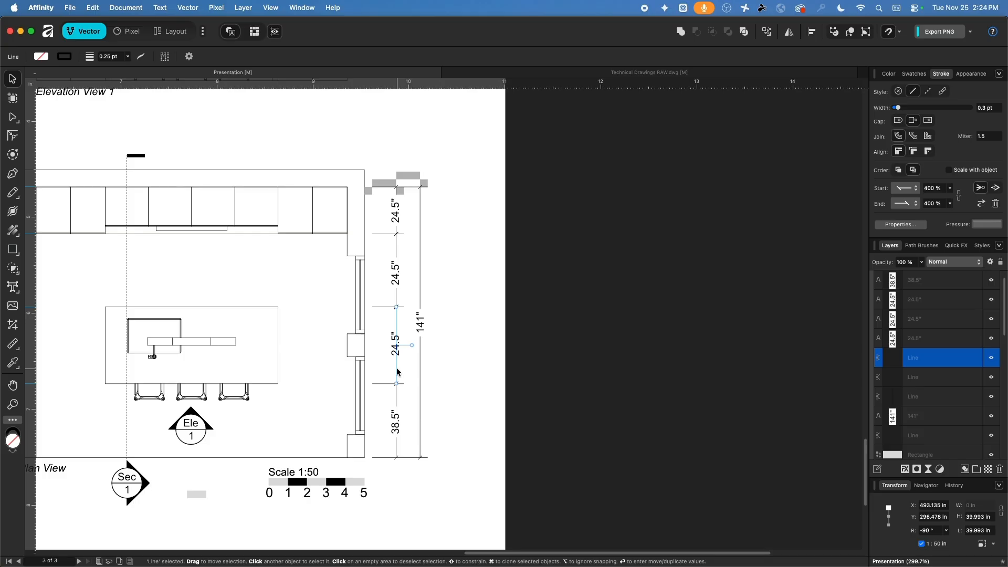
pyautogui.press('t')
pyautogui.click(395, 344)
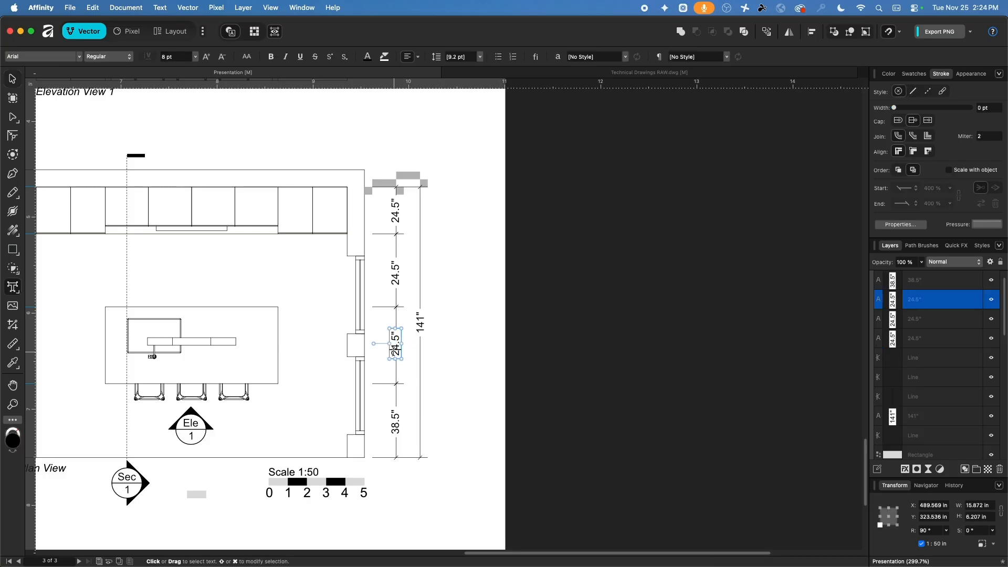
pyautogui.press('super+a')
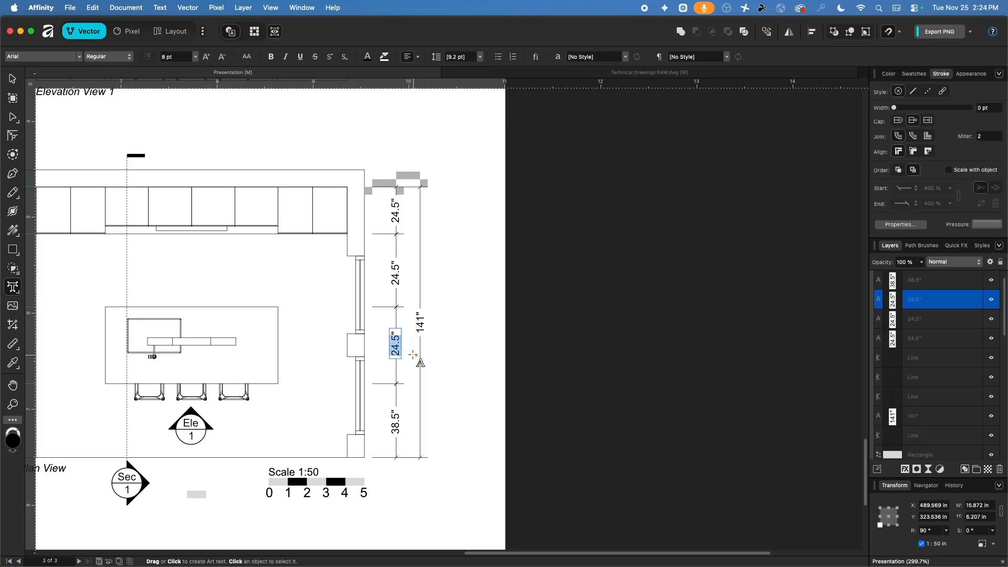
pyautogui.write('49"')
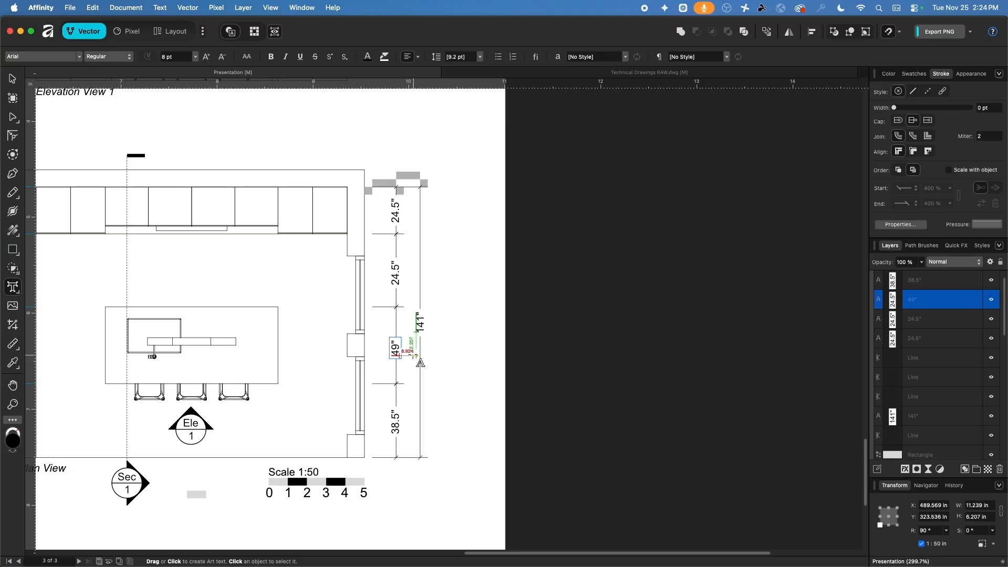
pyautogui.press('Left')
pyautogui.press('BackSpace')
pyautogui.write('0')
pyautogui.click(13, 79)
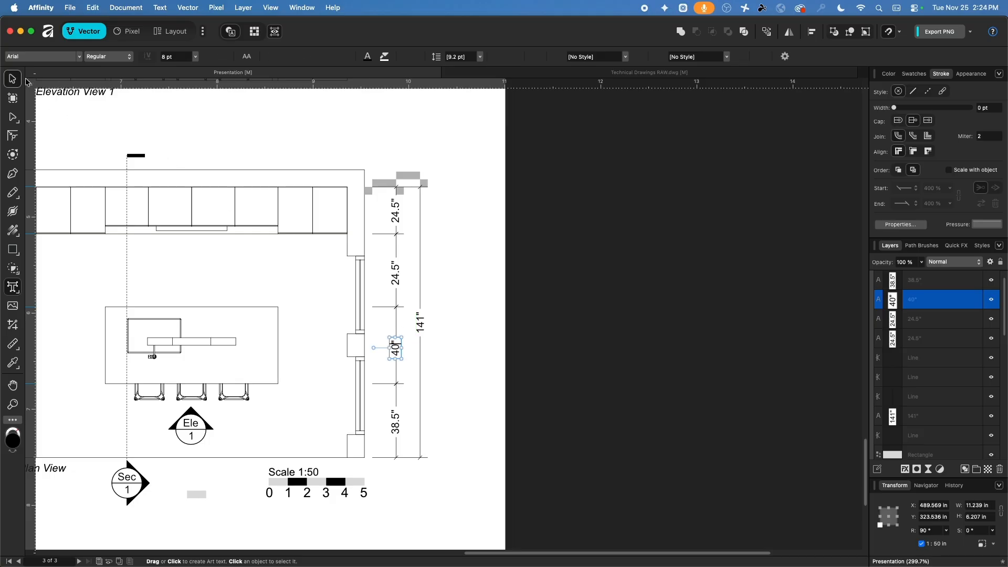
# Change the label on the second inner dimension segment from the top to 38" and deselect it
pyautogui.click(397, 283)
pyautogui.click(397, 298)
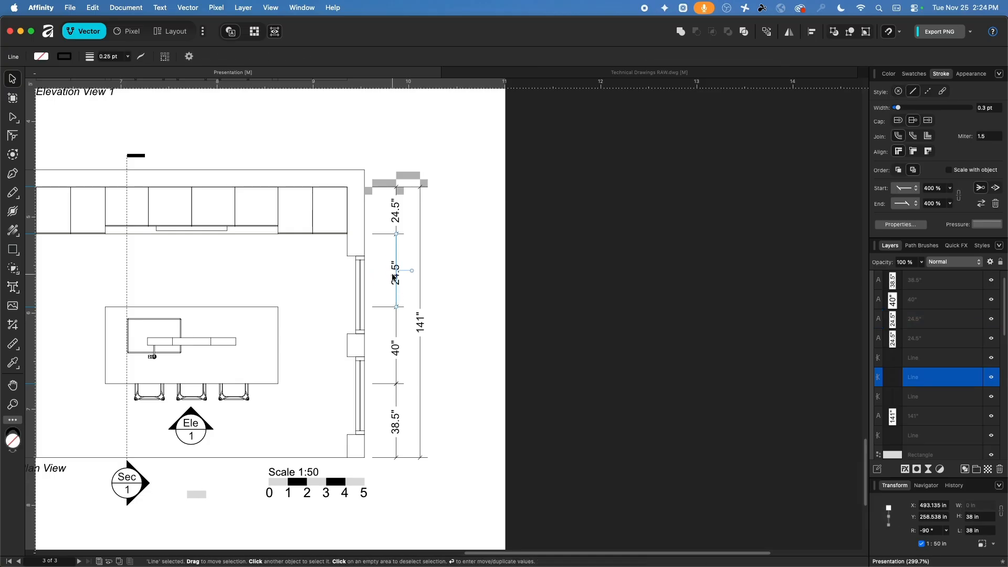
pyautogui.click(396, 277)
pyautogui.press('t')
pyautogui.hotkey('shift', 'Right')
pyautogui.hotkey('shift', 'Right')
pyautogui.hotkey('shift', 'Right')
pyautogui.hotkey('shift', 'Right')
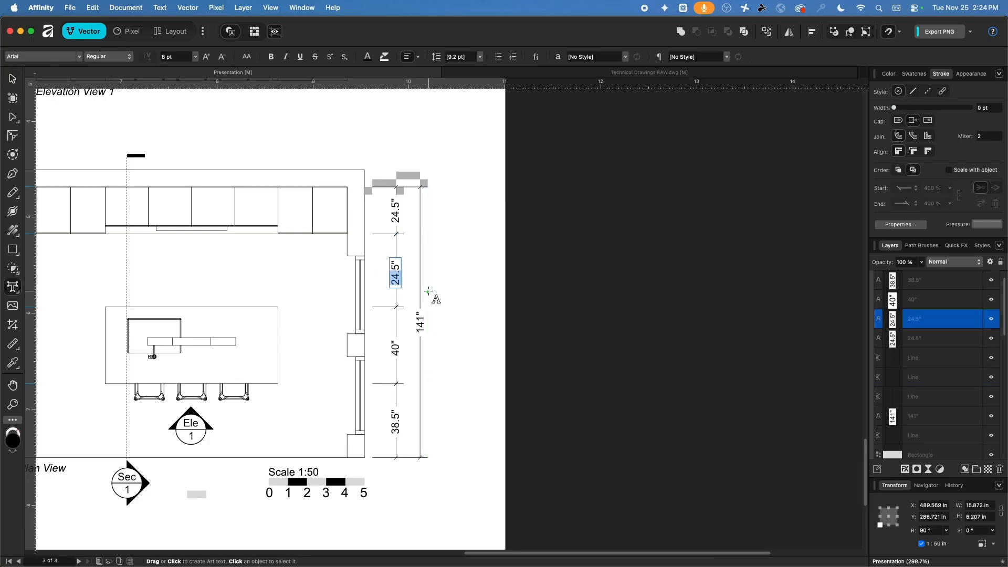
pyautogui.write('38')
pyautogui.press('Escape')
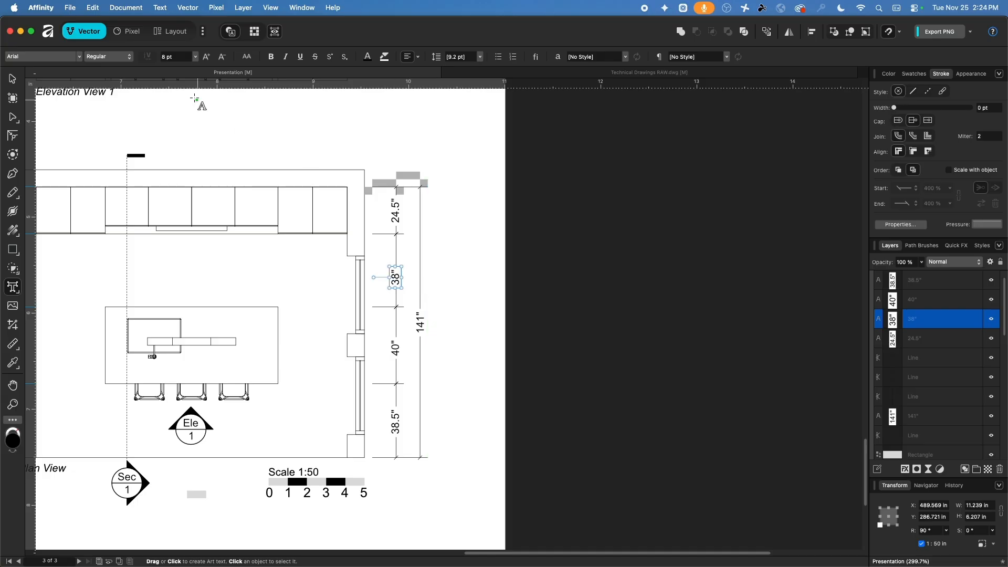
pyautogui.click(13, 82)
pyautogui.click(458, 257)
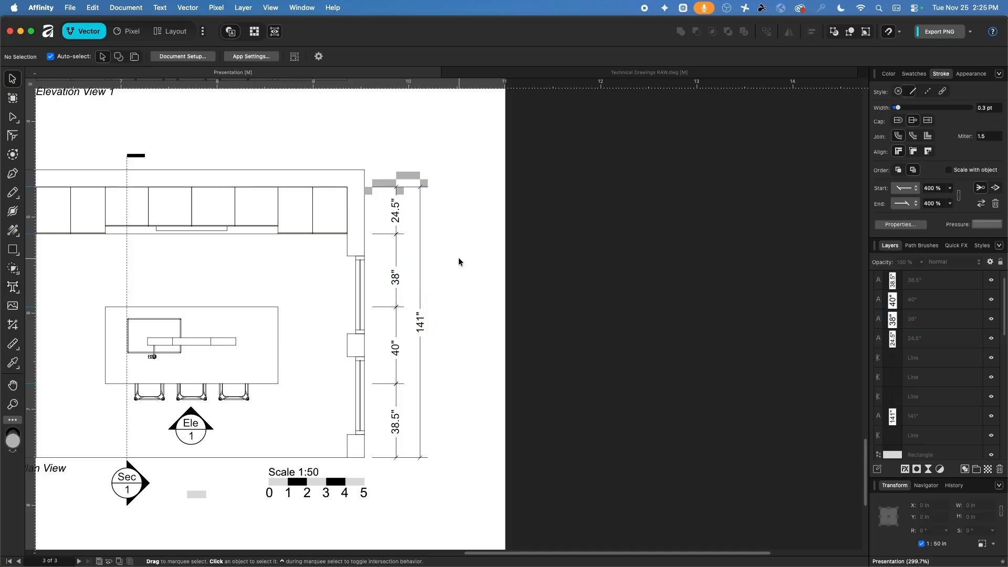
# Place the 38" label over its dimension line and align the two by their vertical centres
pyautogui.keyDown('ctrl'); pyautogui.scroll(3, 434, 265); pyautogui.keyUp('ctrl')
pyautogui.keyDown('ctrl'); pyautogui.scroll(2, 416, 289); pyautogui.keyUp('ctrl')
pyautogui.click(386, 273)
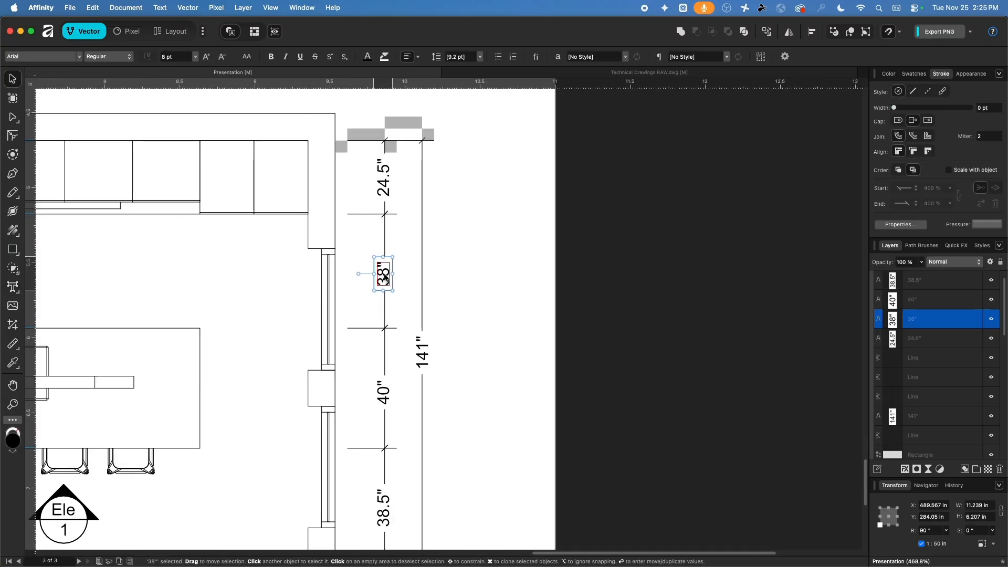
pyautogui.moveTo(386, 272); pyautogui.dragTo(386, 272)
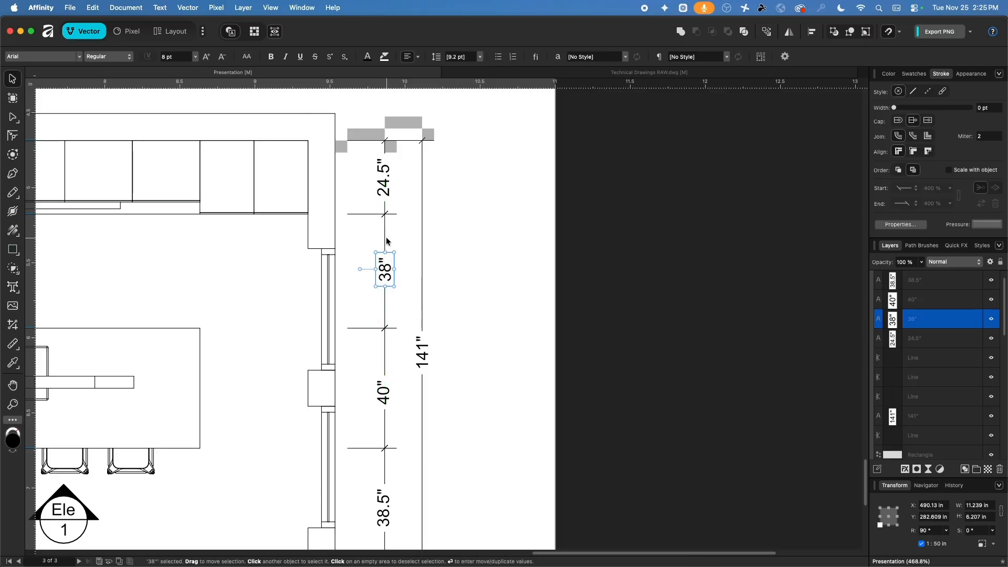
pyautogui.click(386, 241)
pyautogui.keyDown('shift'); pyautogui.click(381, 269); pyautogui.keyUp('shift')
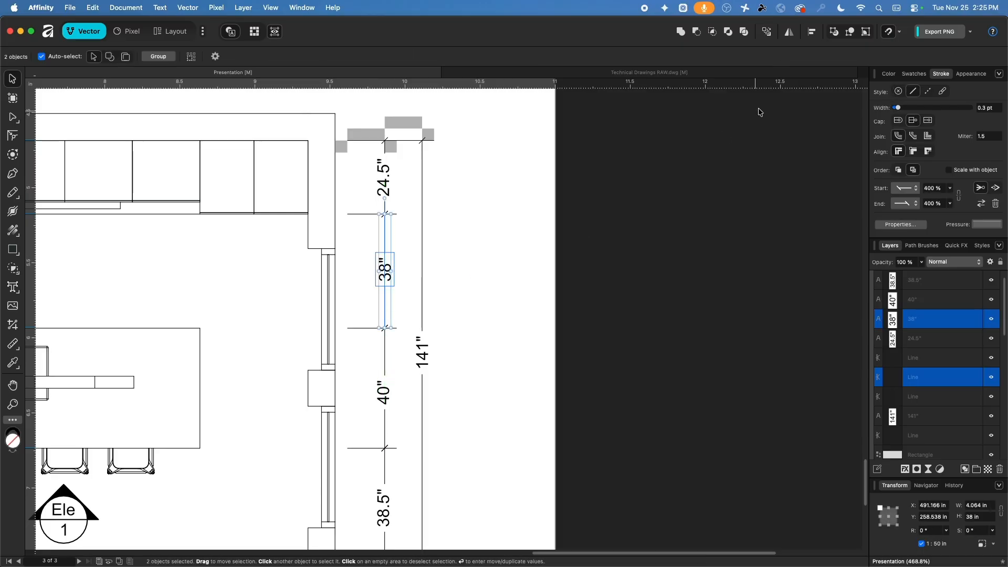
pyautogui.click(812, 33)
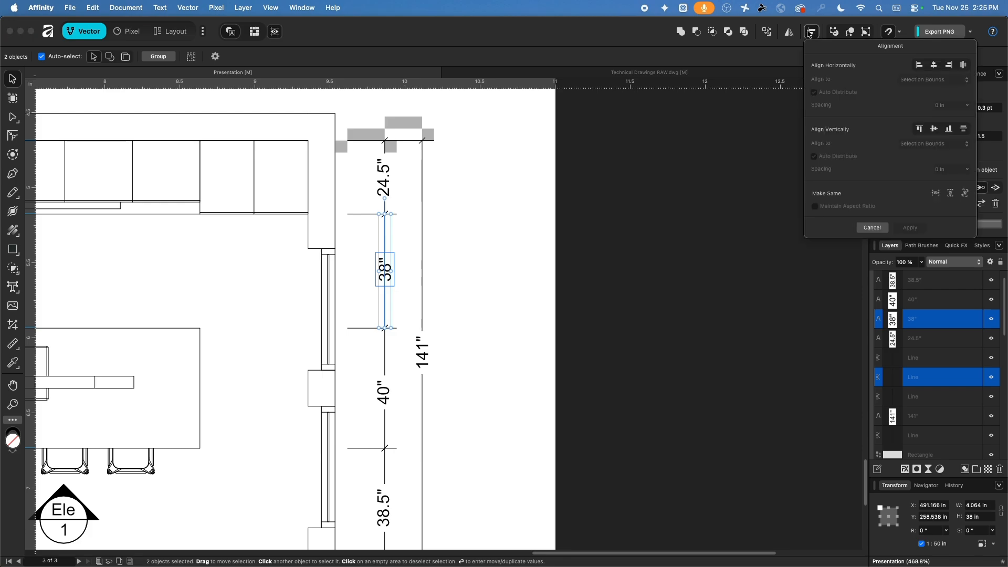
pyautogui.click(935, 129)
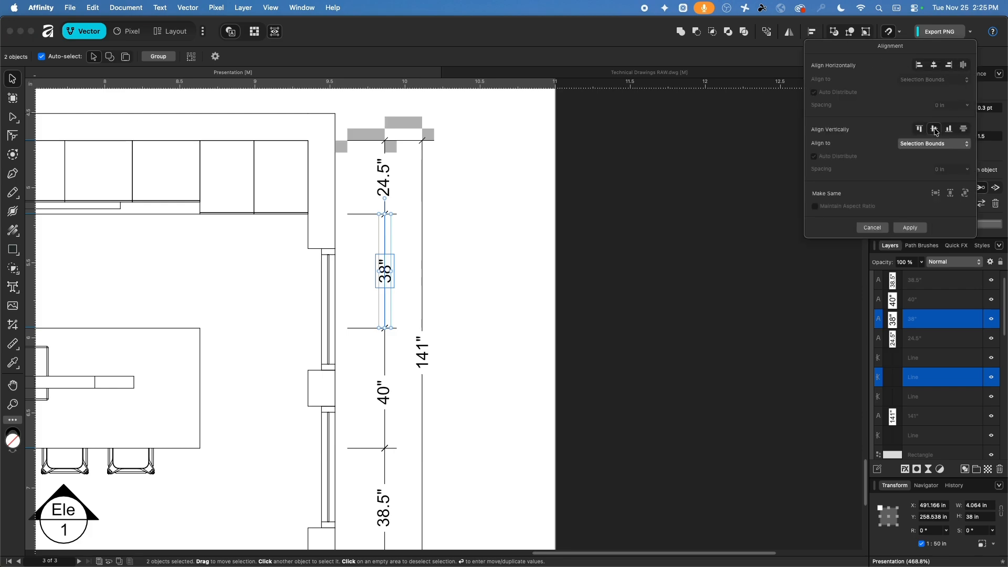
# Align the 40" label and its dimension segment by their vertical centres
pyautogui.click(385, 347)
pyautogui.keyDown('shift'); pyautogui.click(379, 398); pyautogui.keyUp('shift')
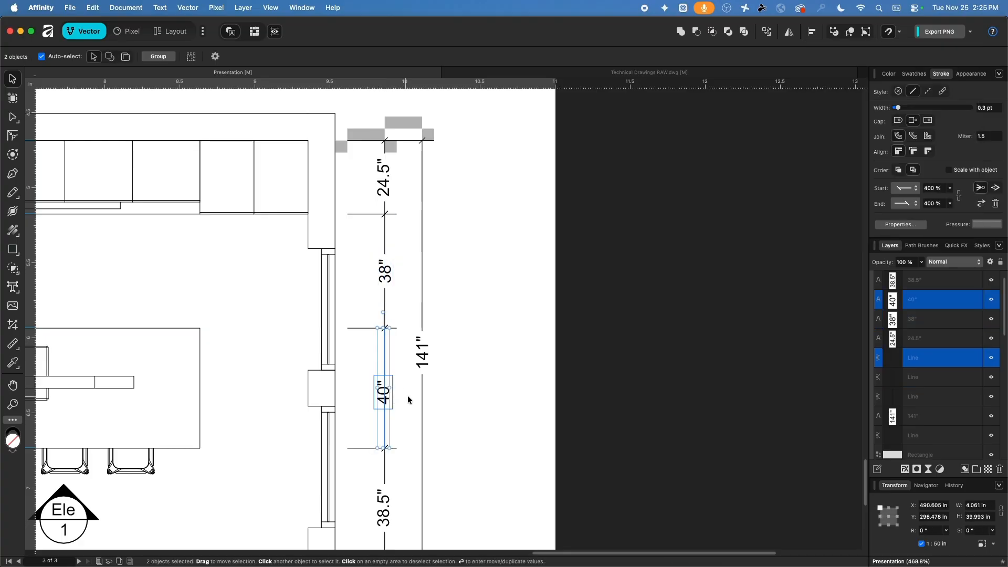
pyautogui.click(814, 32)
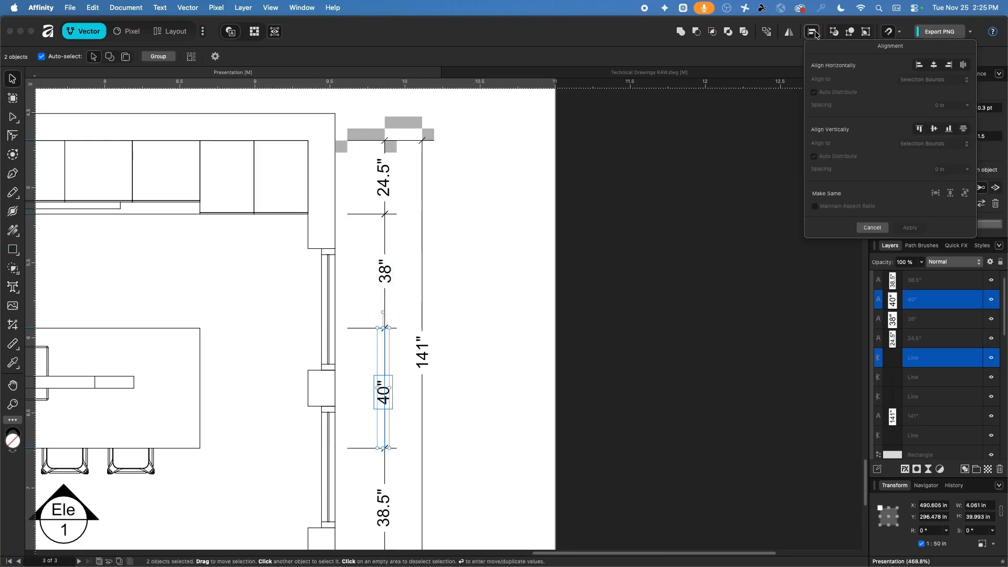
pyautogui.click(935, 129)
# Align the 38.5" label and the lowest inner dimension segment by their vertical centres
pyautogui.click(408, 324)
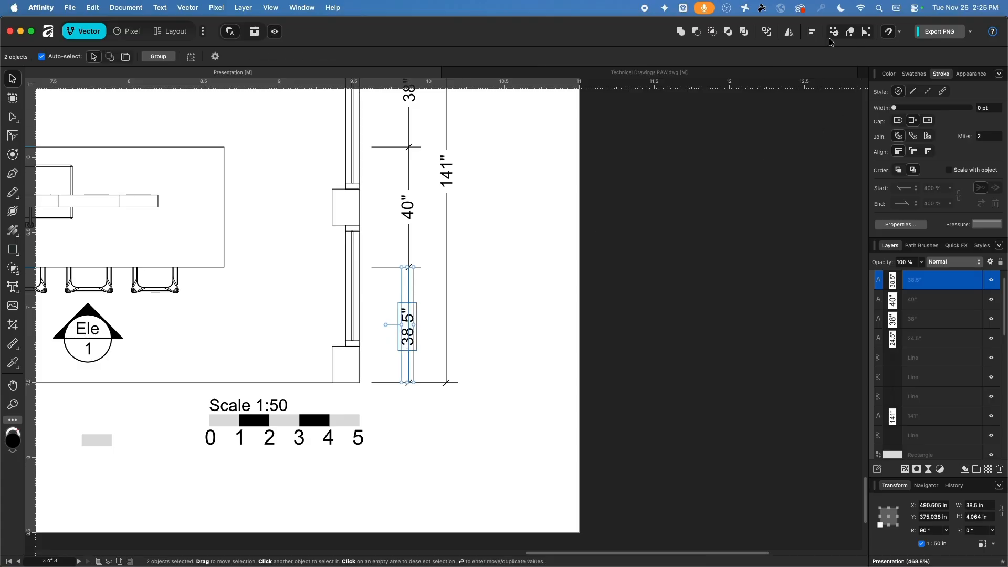
pyautogui.click(812, 31)
pyautogui.click(934, 129)
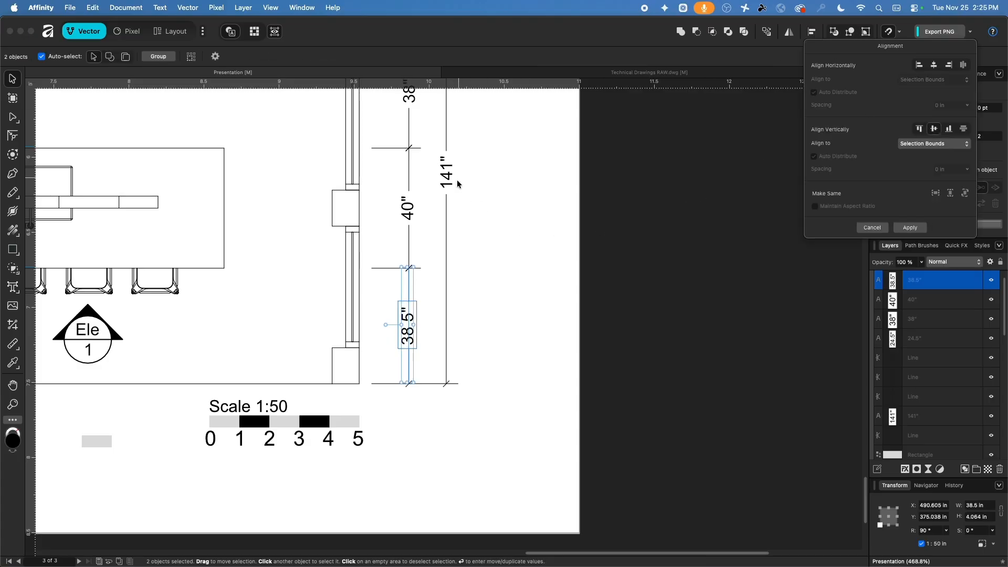
# Align the 24.5" label and the uppermost inner dimension segment by their vertical centres, then clear the selection
pyautogui.scroll(6, 409, 316)
pyautogui.click(411, 318)
pyautogui.keyDown('shift'); pyautogui.click(410, 321); pyautogui.keyUp('shift')
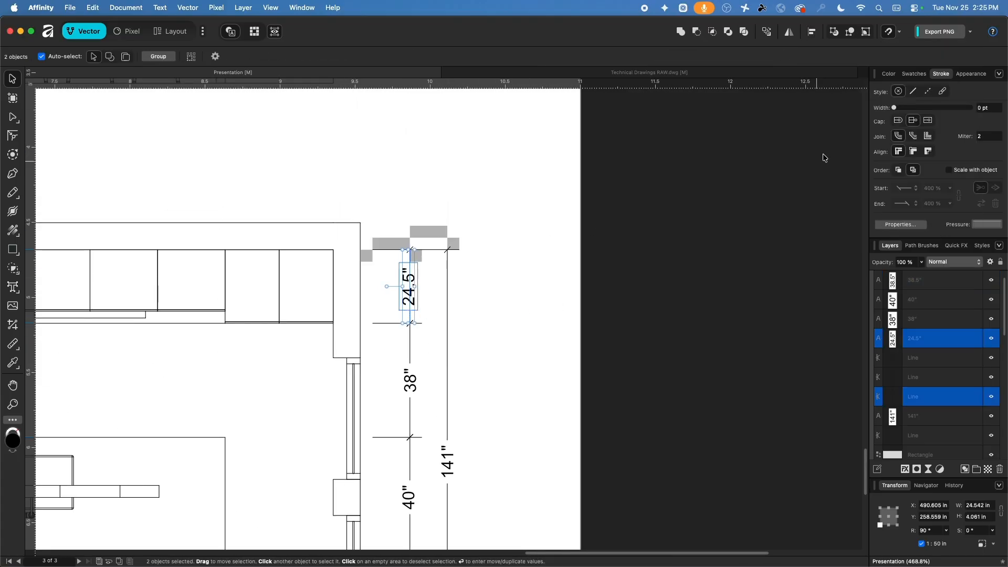
pyautogui.click(812, 32)
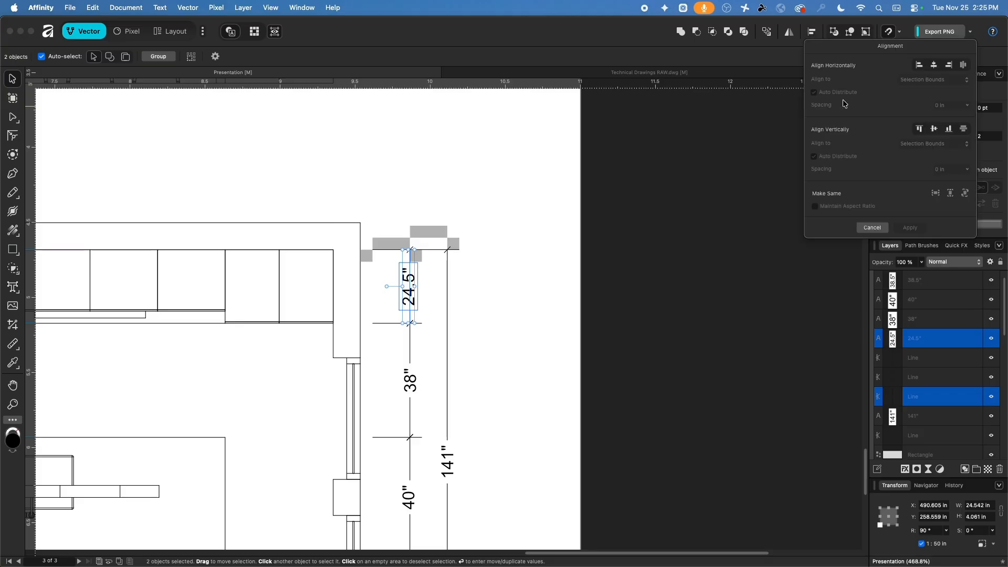
pyautogui.click(935, 130)
pyautogui.click(519, 319)
# Align the 24.5", 38", 40" and 38.5" labels with one another by their horizontal centres
pyautogui.scroll(-3, 502, 273)
pyautogui.keyDown('super'); pyautogui.scroll(-2, 499, 268); pyautogui.keyUp('super')
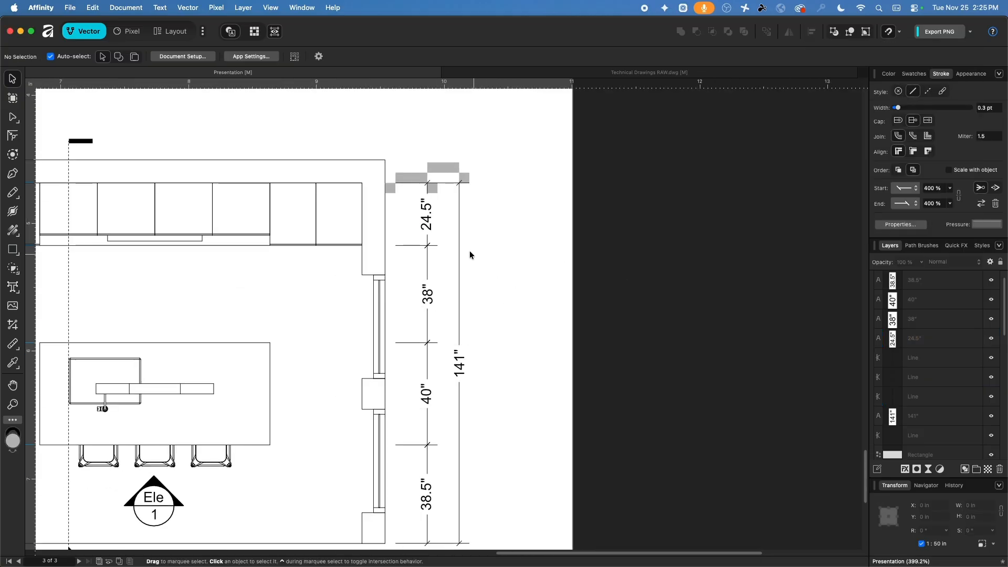
pyautogui.click(426, 214)
pyautogui.scroll(-3, 465, 314)
pyautogui.keyDown('shift'); pyautogui.click(428, 233); pyautogui.keyUp('shift')
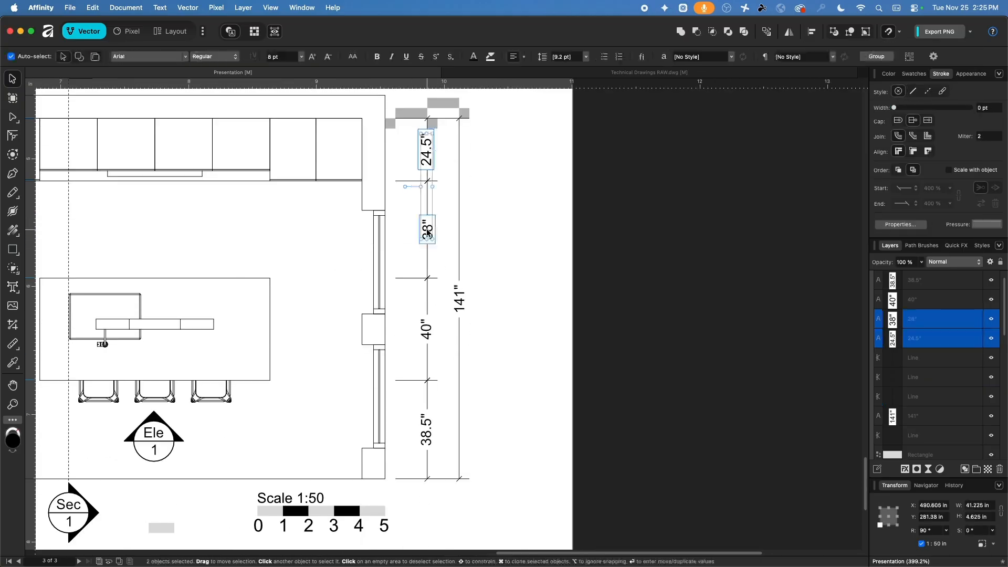
pyautogui.keyDown('shift'); pyautogui.click(426, 330); pyautogui.keyUp('shift')
pyautogui.keyDown('shift'); pyautogui.click(426, 430); pyautogui.keyUp('shift')
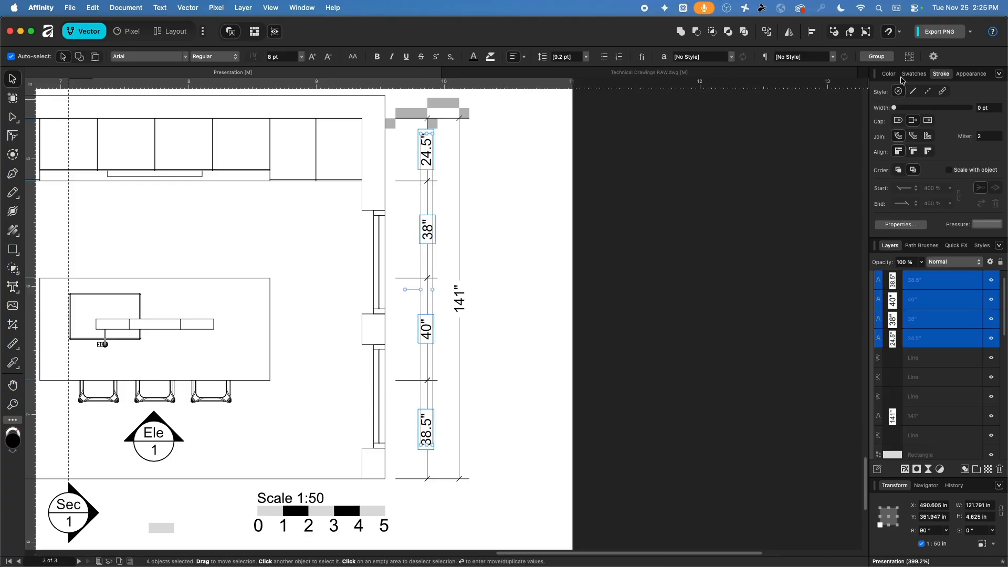
pyautogui.click(812, 32)
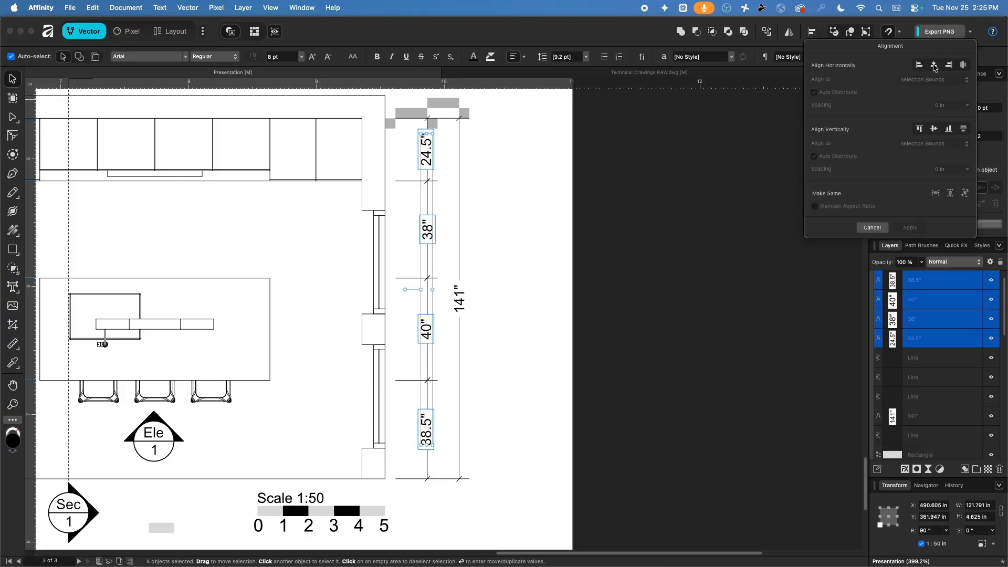
pyautogui.click(935, 65)
pyautogui.scroll(3, 451, 326)
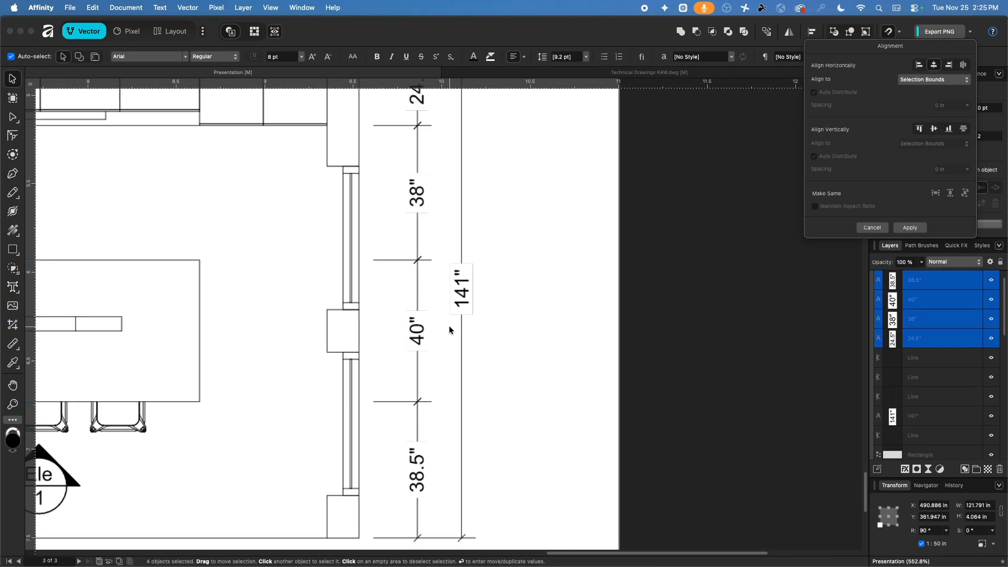
# Move the five grey spacer rectangles off the plan's dimension lines into the empty space above them, beside the Elevation View 1 label
pyautogui.scroll(3, 449, 327)
pyautogui.click(537, 324)
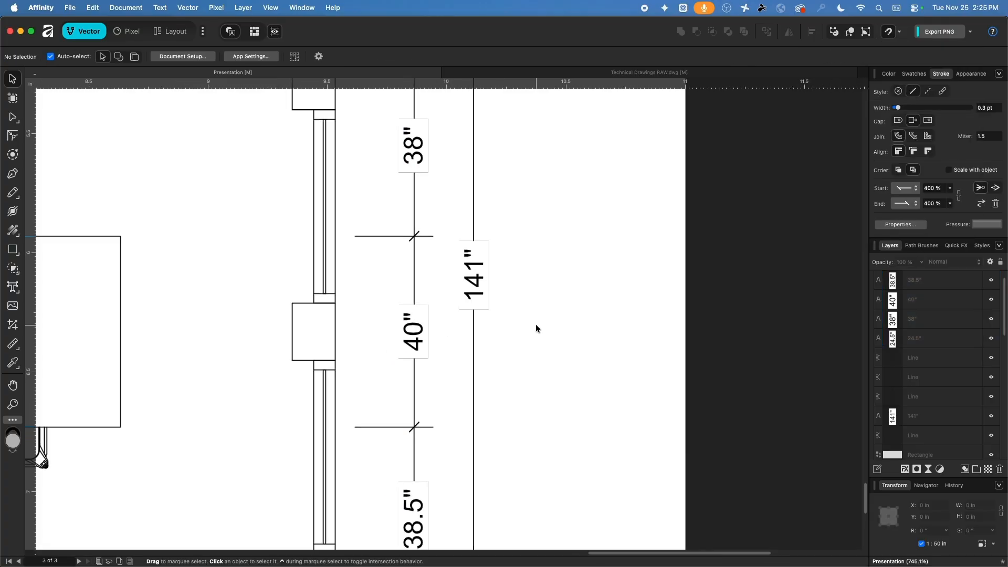
pyautogui.scroll(-9, 537, 325)
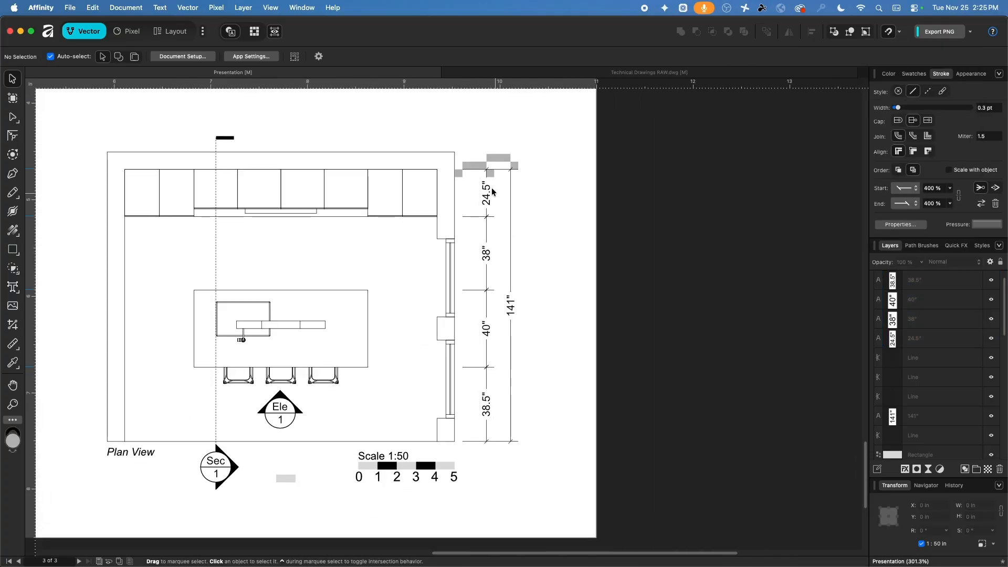
pyautogui.scroll(7, 516, 187)
pyautogui.click(408, 160)
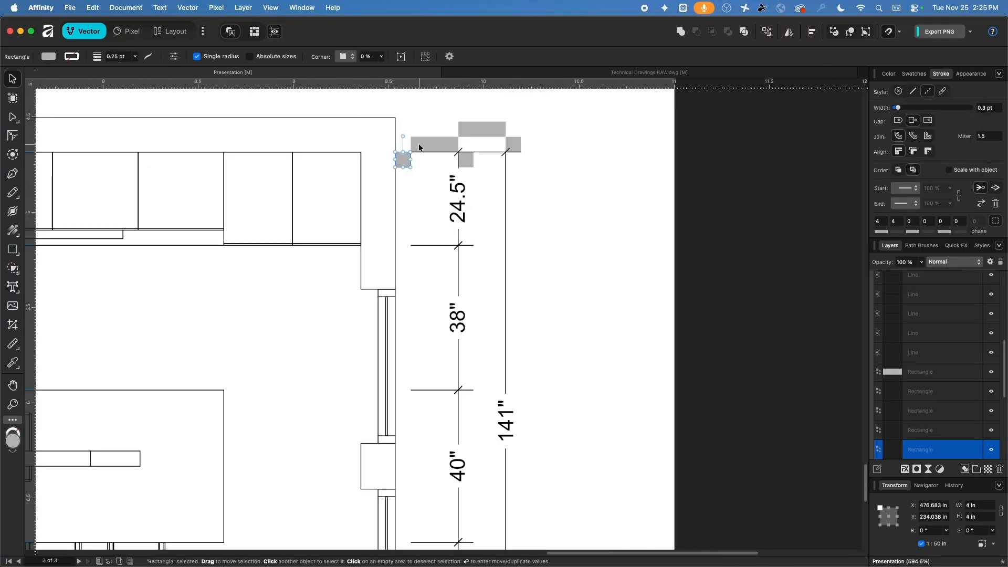
pyautogui.keyDown('shift'); pyautogui.click(423, 144); pyautogui.keyUp('shift')
pyautogui.keyDown('shift'); pyautogui.click(465, 160); pyautogui.keyUp('shift')
pyautogui.keyDown('shift'); pyautogui.click(479, 129); pyautogui.keyUp('shift')
pyautogui.keyDown('shift'); pyautogui.click(513, 145); pyautogui.keyUp('shift')
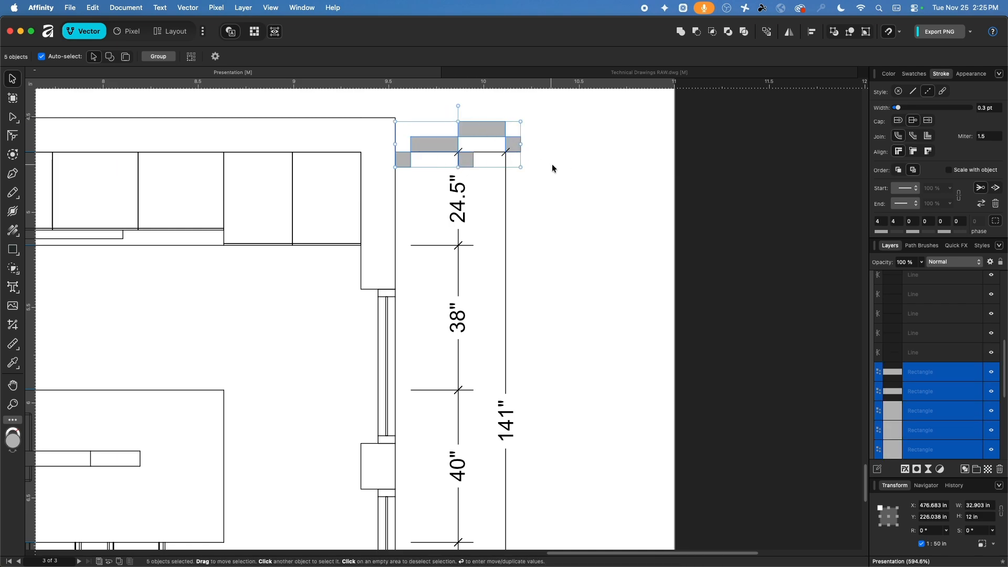
pyautogui.scroll(5, 524, 341)
pyautogui.moveTo(473, 327); pyautogui.dragTo(524, 185)
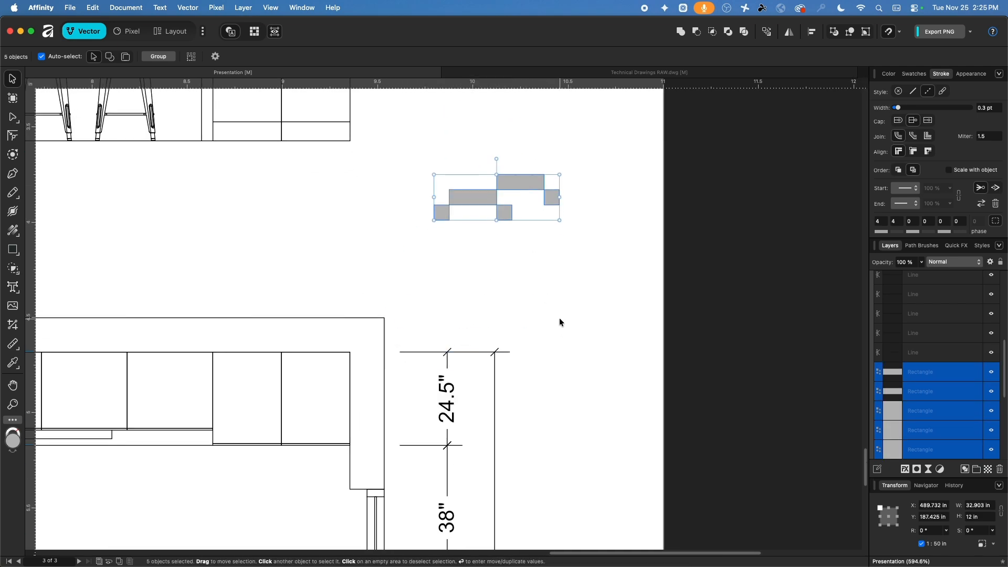
# Open the recent file Kitchen Refined.af and examine the elevation dimensions and the 12" label's curved leader on Page 3
pyautogui.scroll(-12, 559, 320)
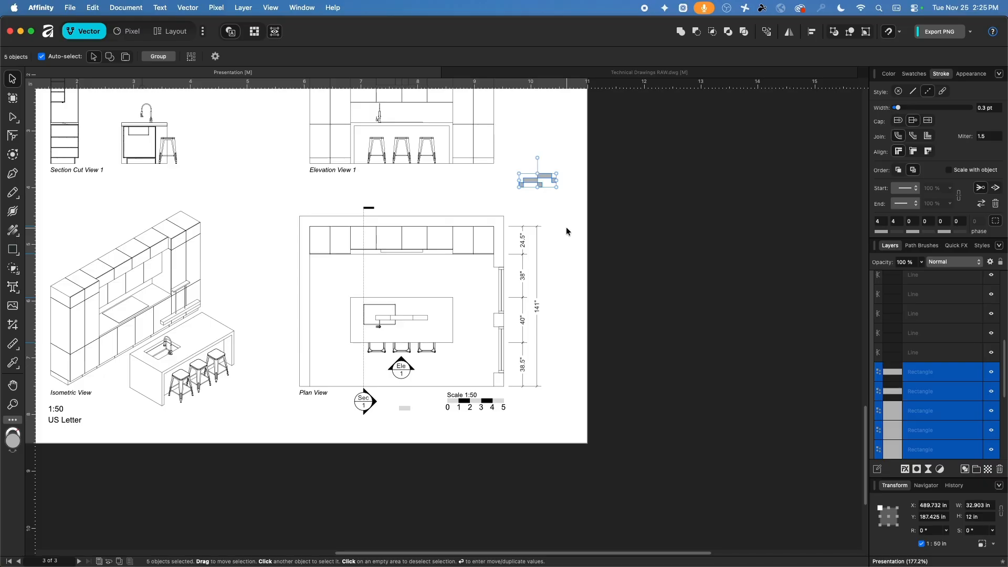
pyautogui.scroll(5, 567, 232)
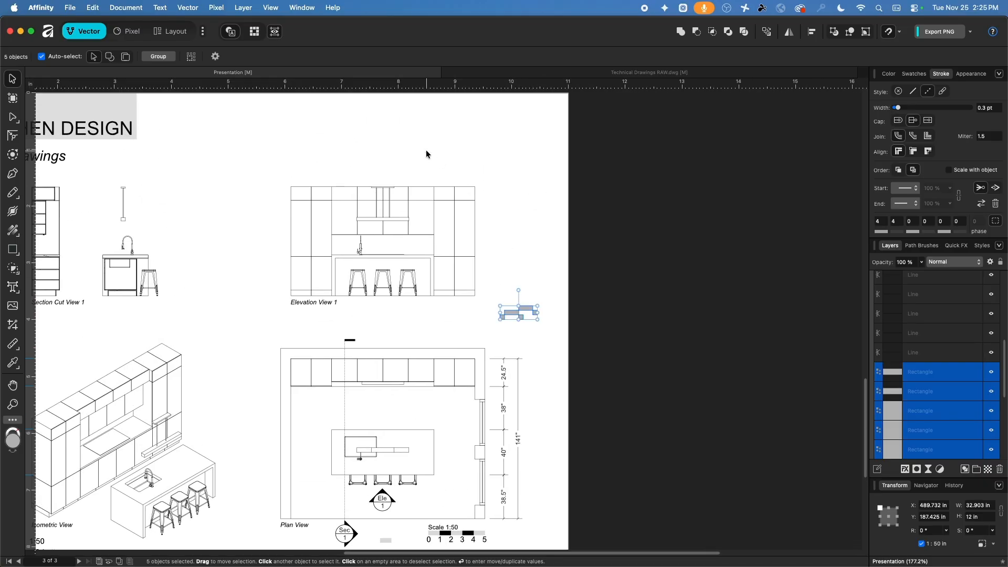
pyautogui.moveTo(531, 256); pyautogui.dragTo(484, 206, button='middle')
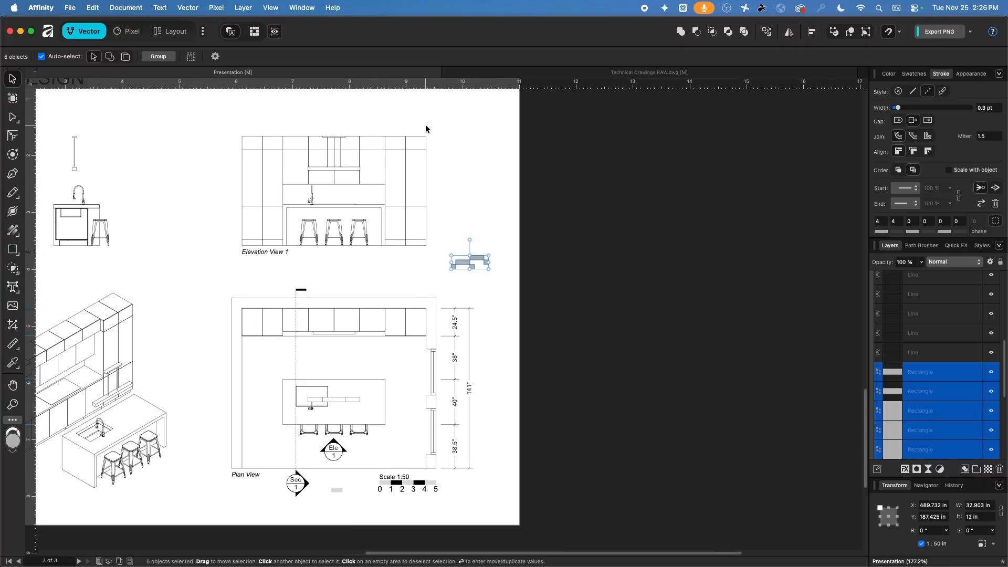
pyautogui.click(68, 6)
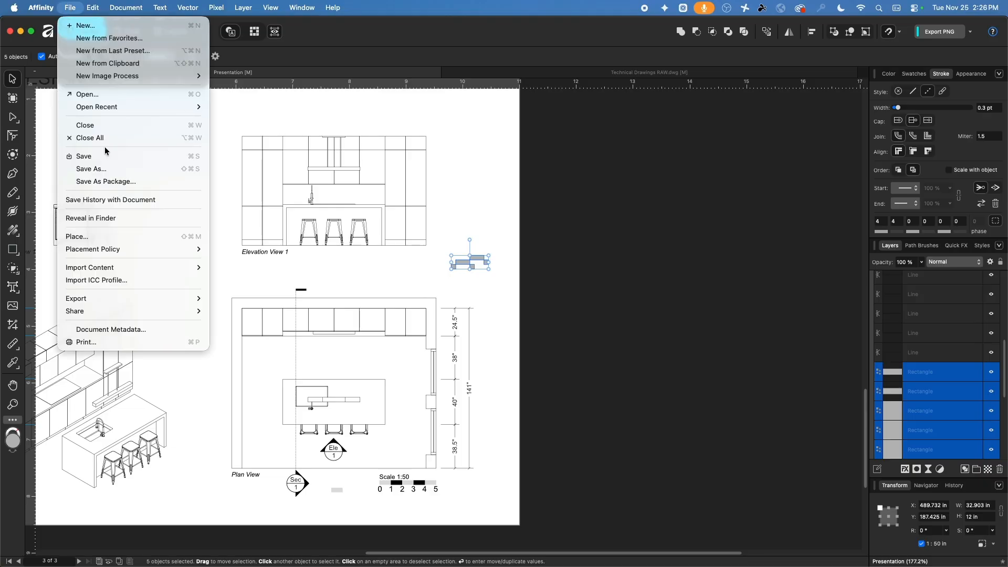
pyautogui.moveTo(108, 108)
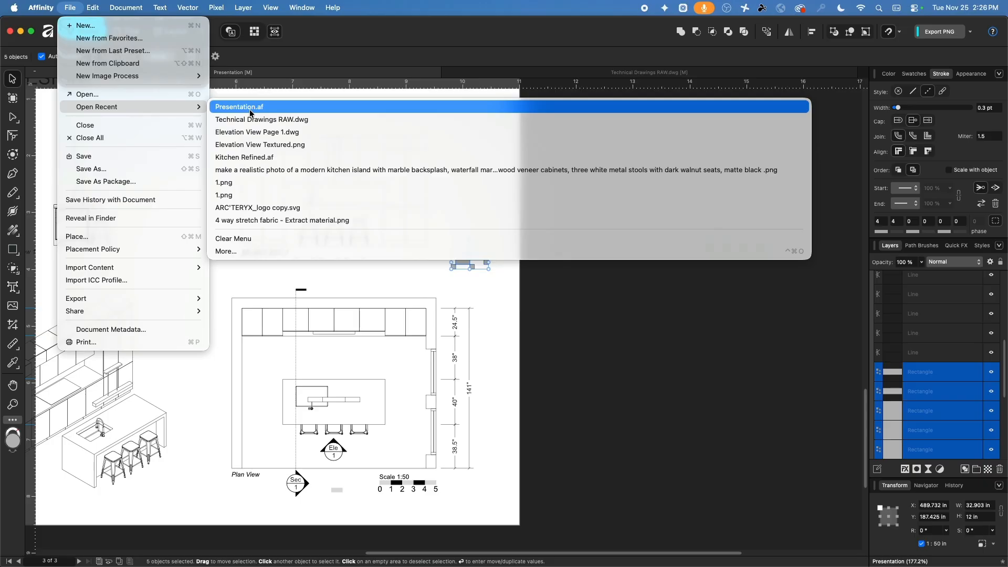
pyautogui.click(253, 157)
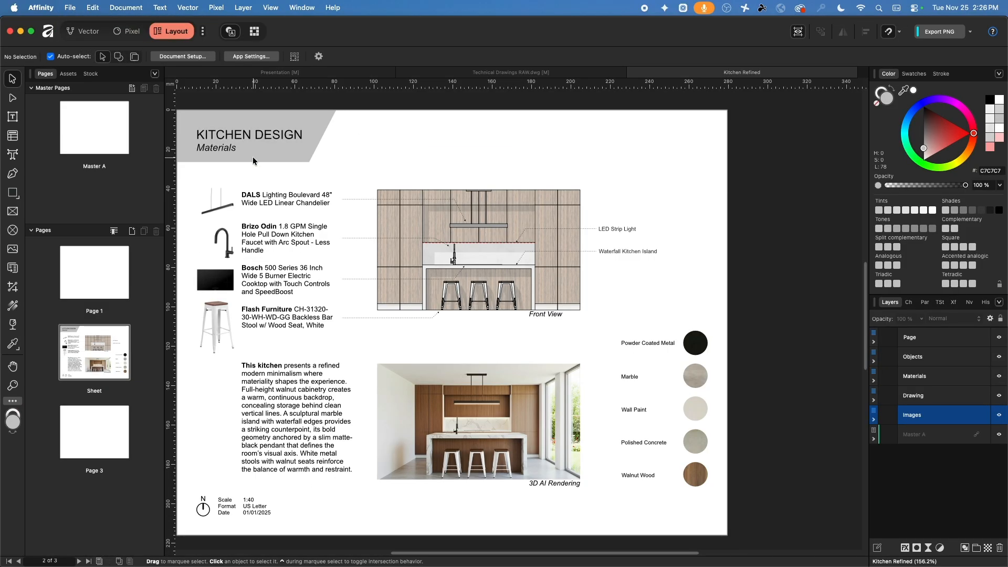
pyautogui.click(101, 427)
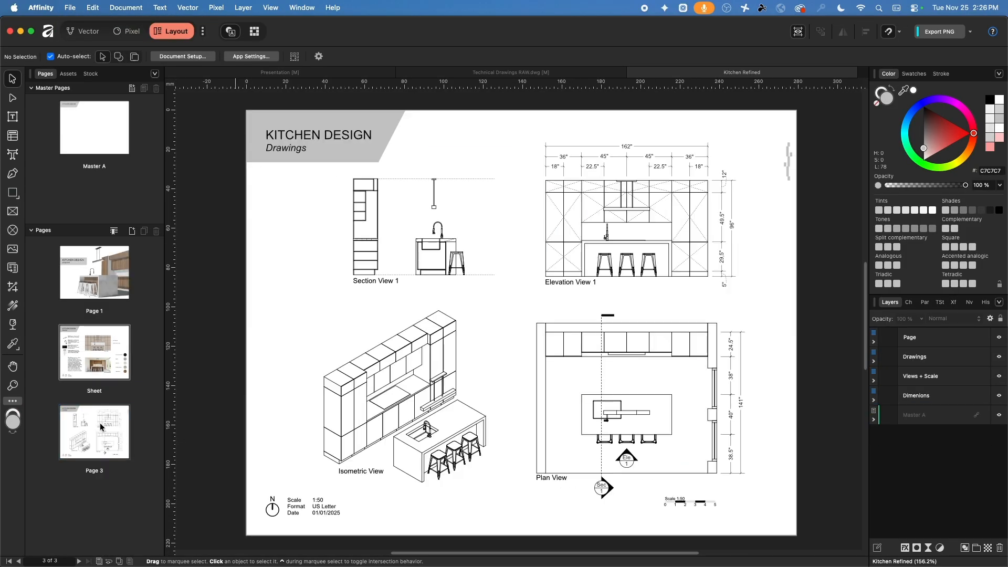
pyautogui.scroll(5, 693, 161)
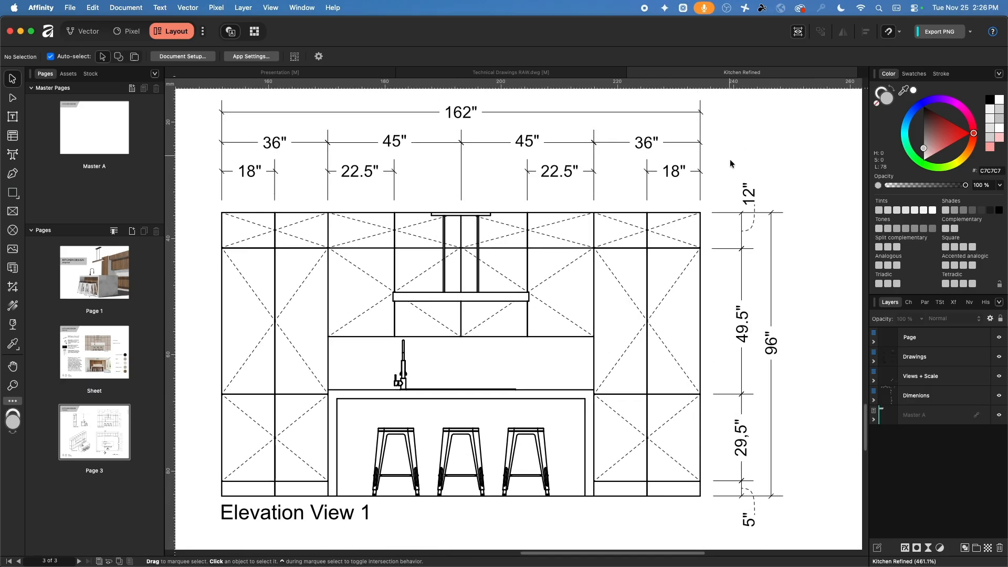
pyautogui.moveTo(730, 160)
pyautogui.mouseDown(button='middle')
pyautogui.moveTo(769, 229)
pyautogui.moveTo(784, 218)
pyautogui.moveTo(653, 142)
pyautogui.moveTo(659, 176)
pyautogui.moveTo(729, 178)
pyautogui.mouseUp(button='middle')
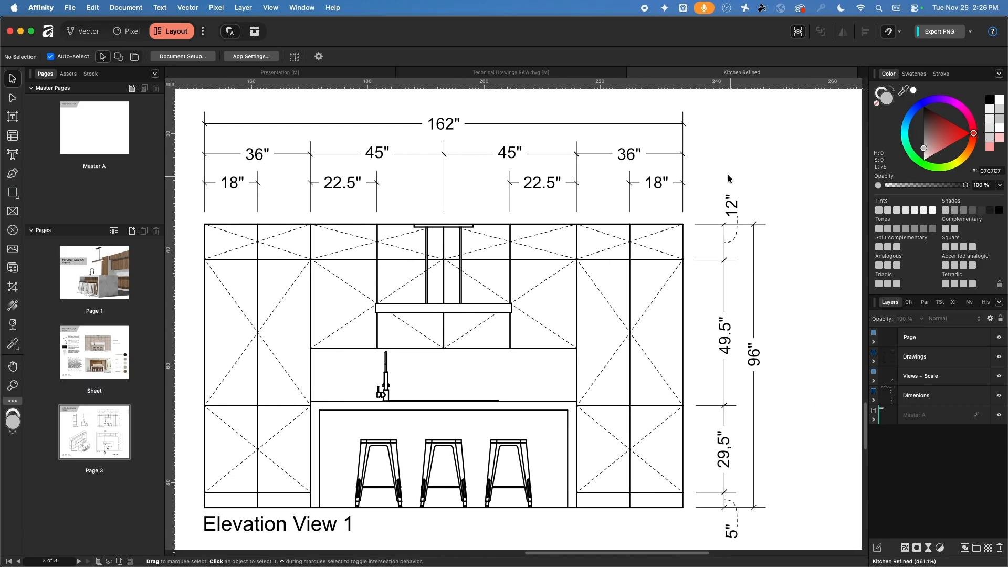
pyautogui.scroll(-3, 728, 179)
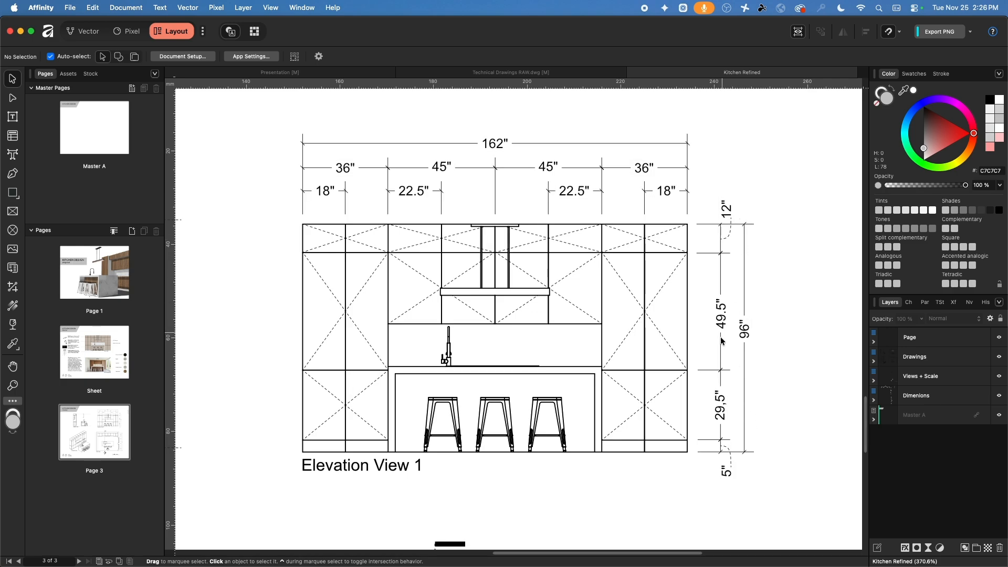
pyautogui.click(731, 236)
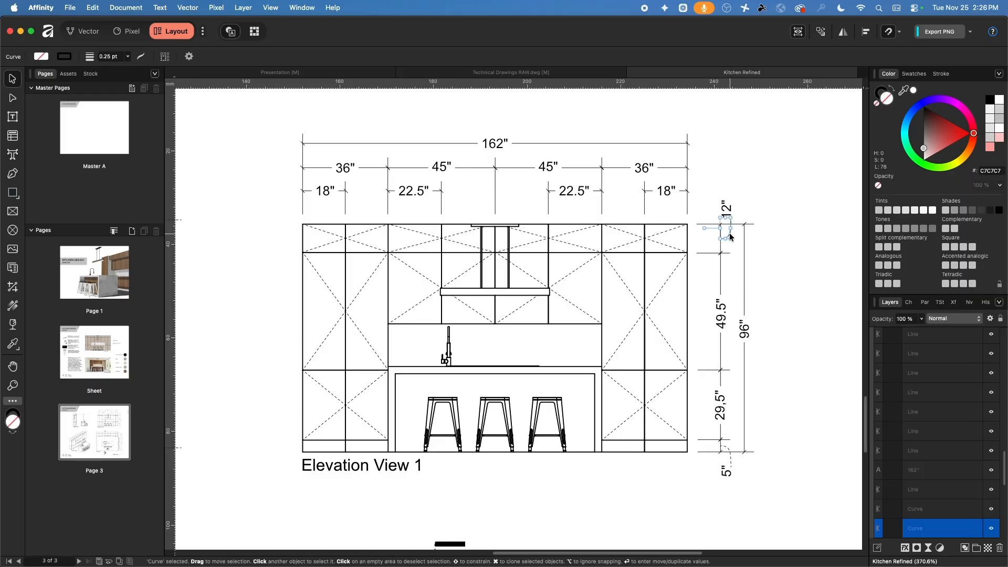
# Draw a sample curved leader with the Pen tool in the blank area above the 12" label and adjust its curve handle
pyautogui.click(12, 176)
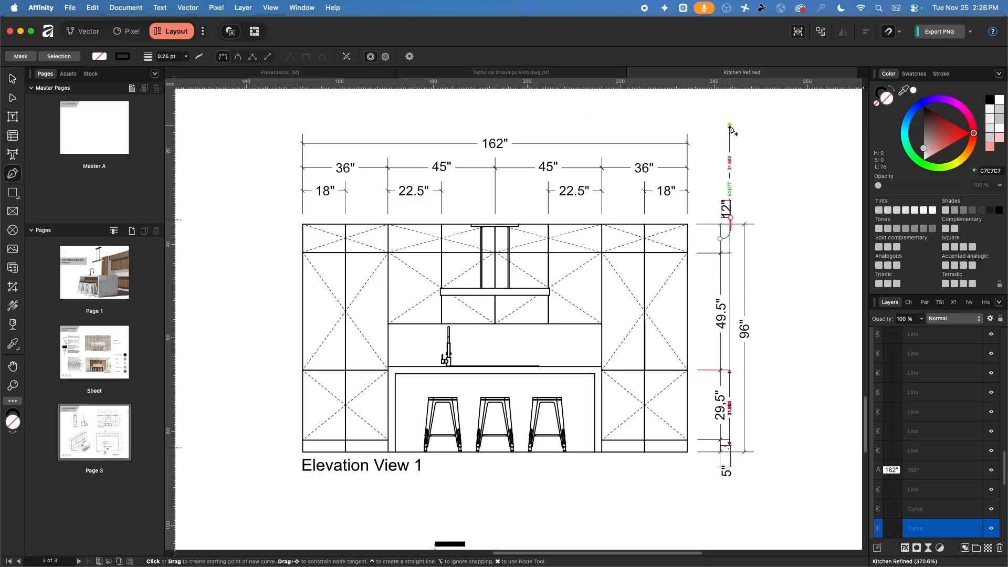
pyautogui.moveTo(730, 125); pyautogui.dragTo(754, 173)
pyautogui.click(12, 98)
pyautogui.scroll(5, 757, 143)
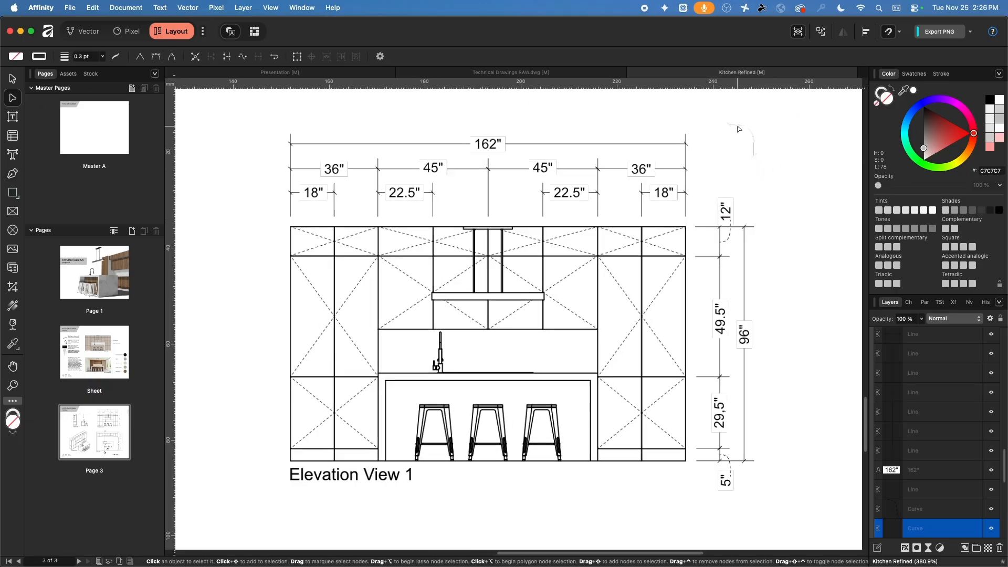
pyautogui.scroll(2, 766, 142)
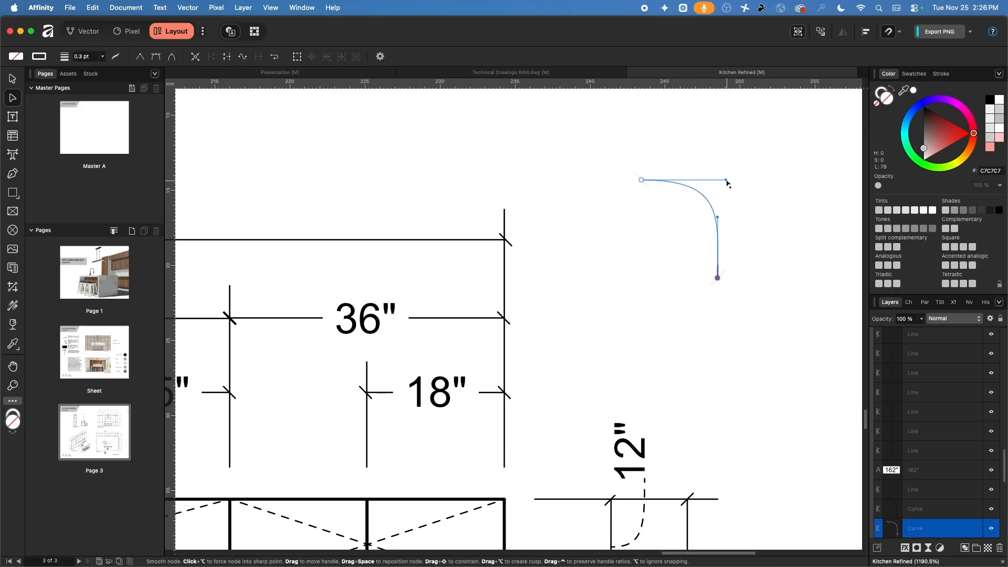
pyautogui.moveTo(720, 182); pyautogui.dragTo(718, 218)
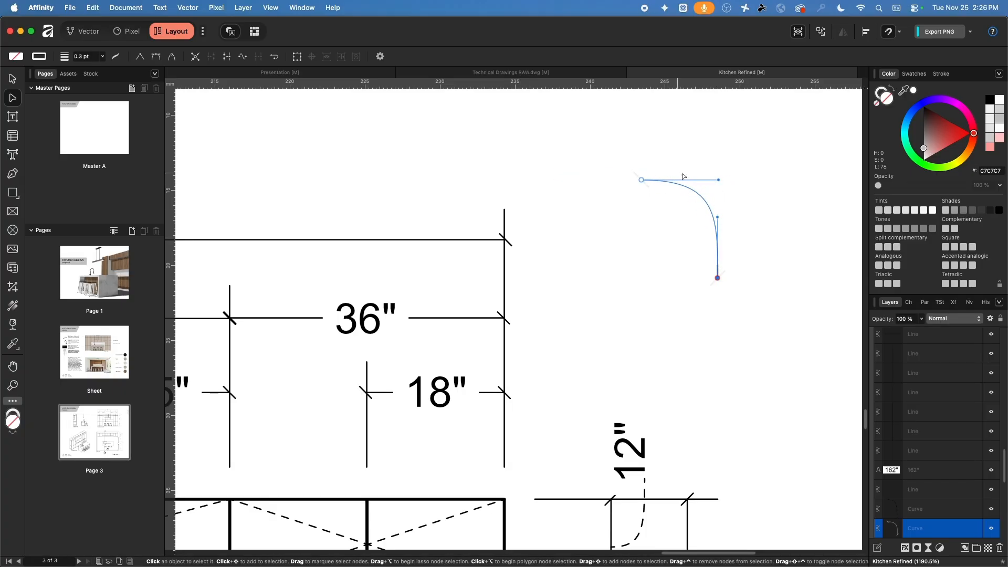
# Set the sample curve's start and end arrowheads to None and give it a dashed stroke
pyautogui.click(935, 76)
pyautogui.click(930, 93)
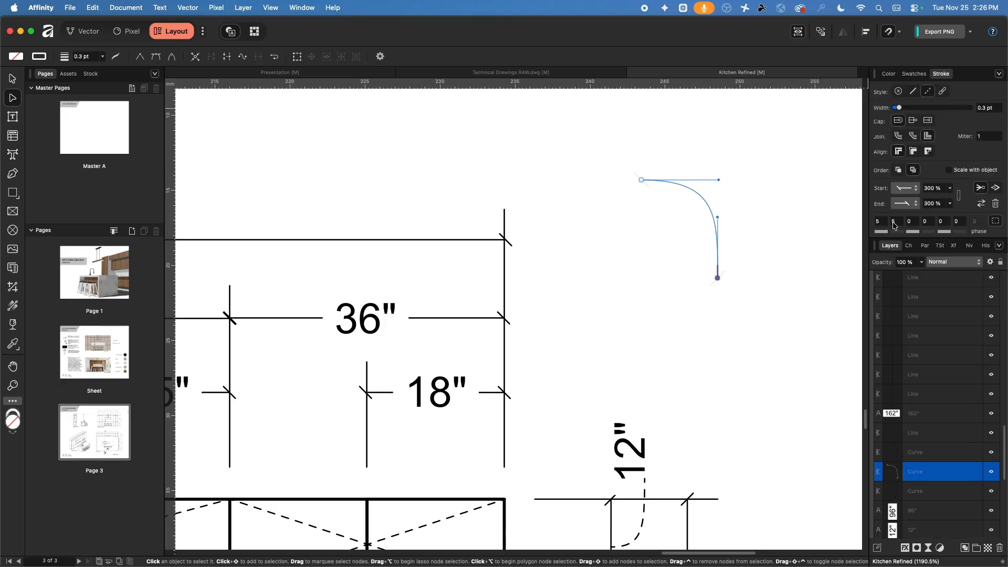
pyautogui.click(911, 190)
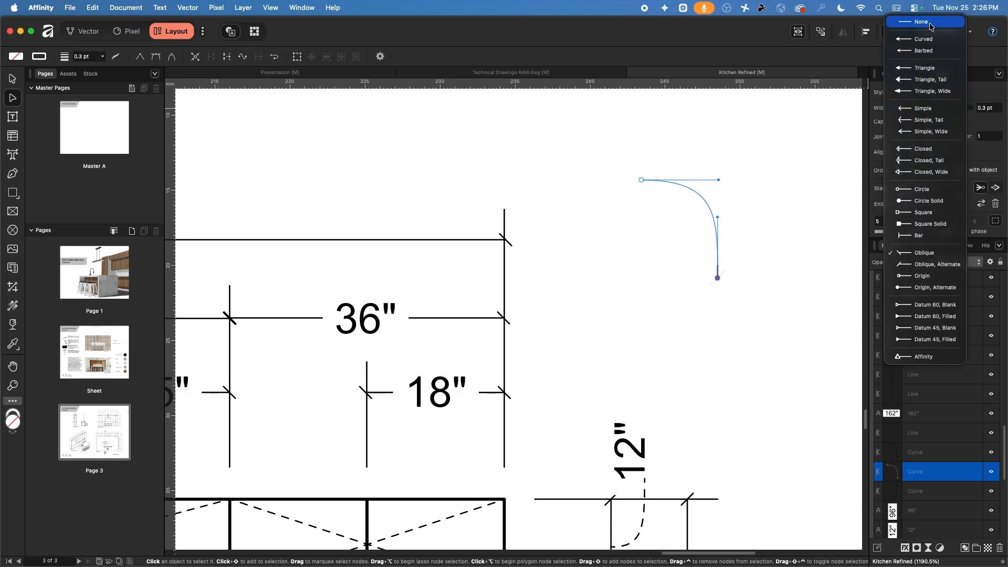
pyautogui.click(924, 20)
pyautogui.click(915, 201)
pyautogui.click(951, 38)
pyautogui.click(914, 94)
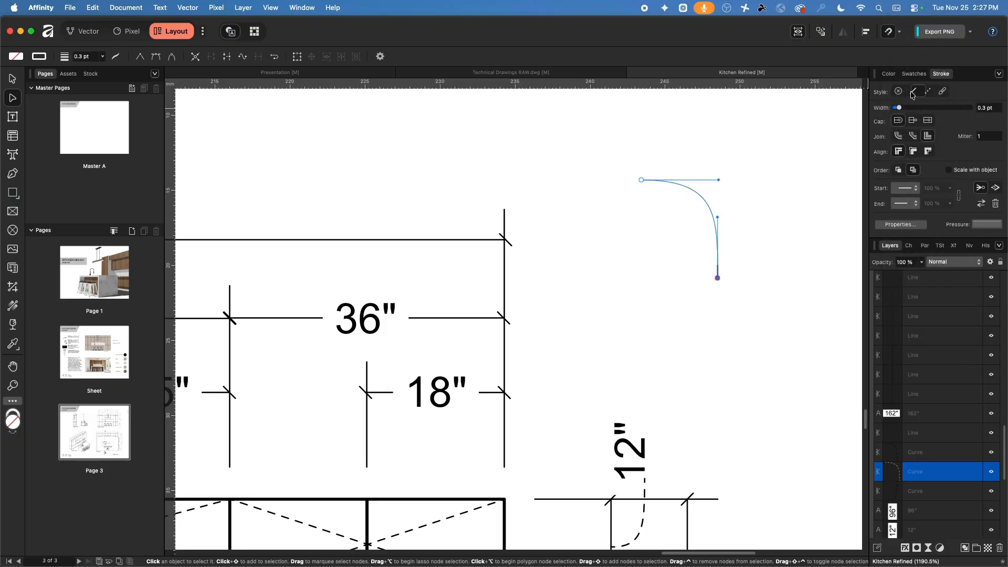
pyautogui.click(926, 92)
pyautogui.click(891, 76)
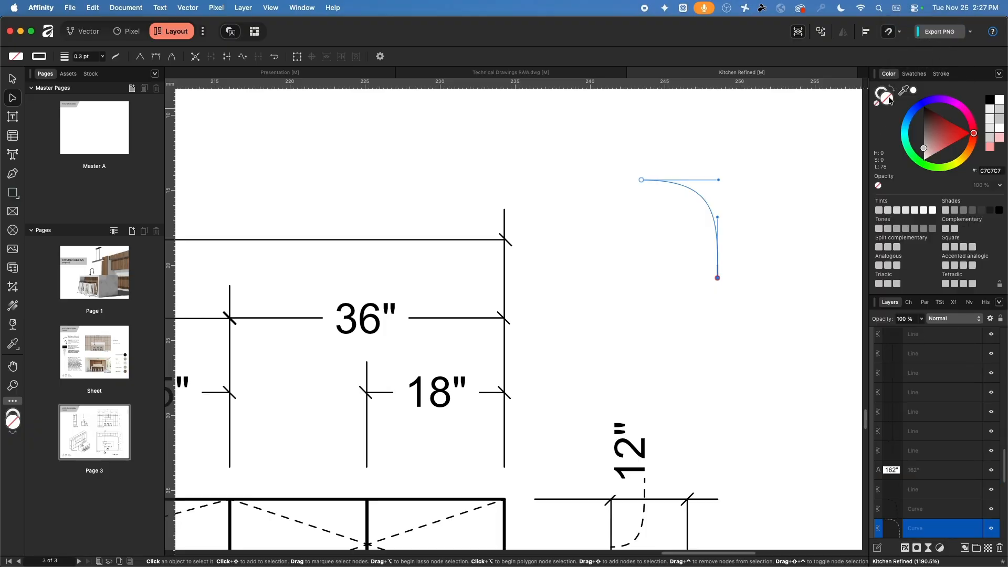
pyautogui.click(789, 198)
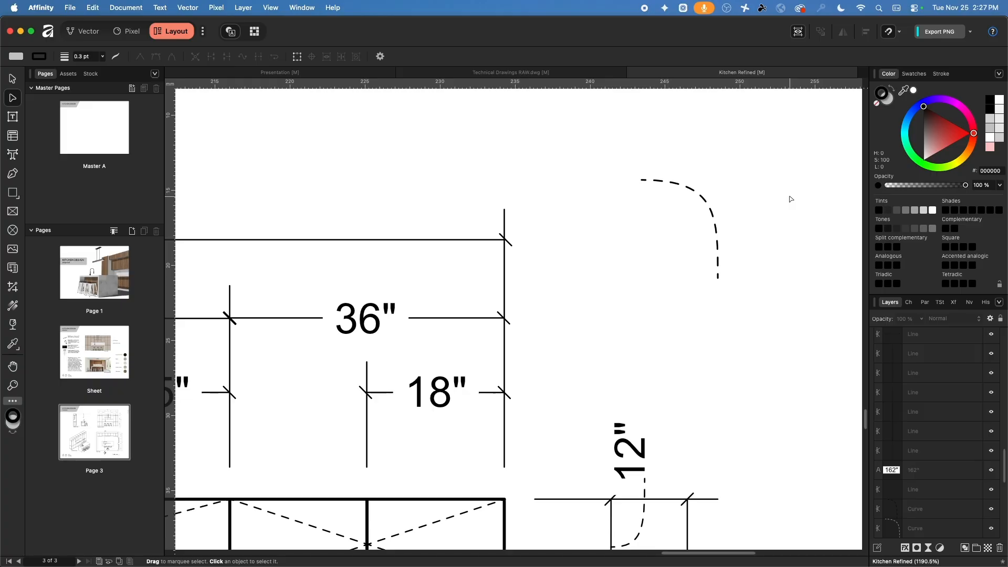
# Delete the sample dashed curve above the 12" label and review the dimension layout around Elevation View 1
pyautogui.scroll(-5, 748, 200)
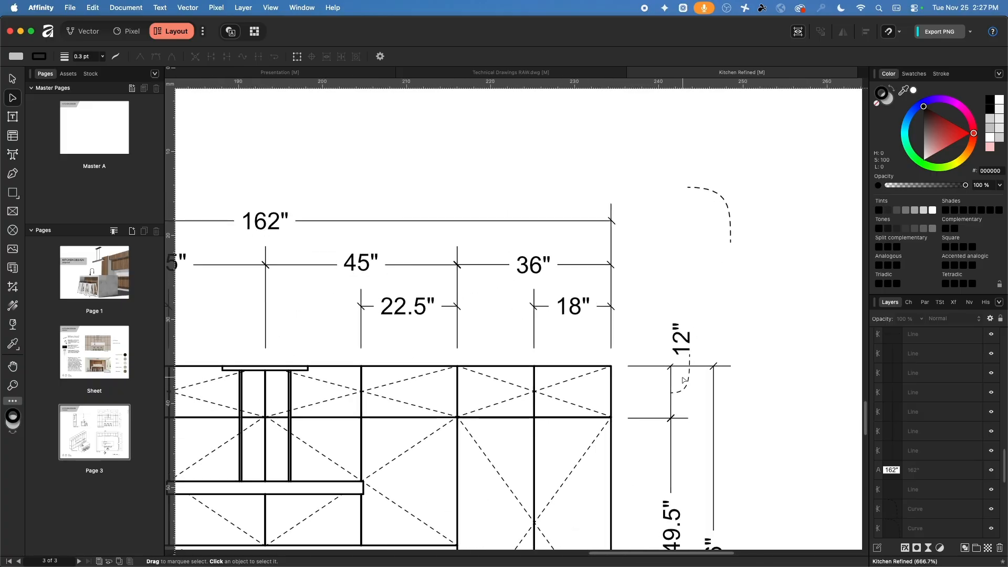
pyautogui.click(692, 381)
pyautogui.click(743, 237)
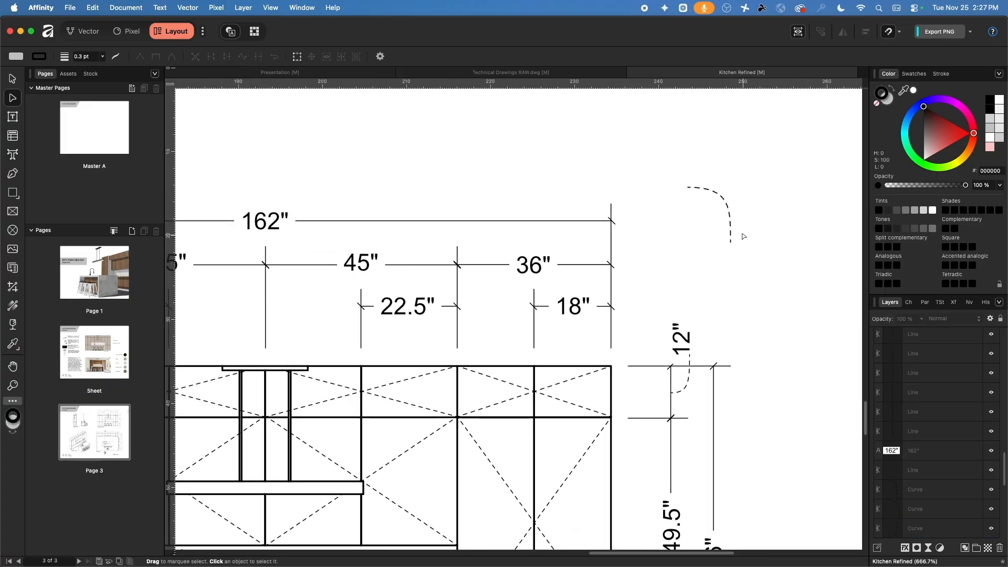
pyautogui.click(727, 206)
pyautogui.scroll(-3, 623, 202)
pyautogui.moveTo(353, 176)
pyautogui.mouseDown()
pyautogui.moveTo(591, 156)
pyautogui.moveTo(558, 168)
pyautogui.mouseUp()
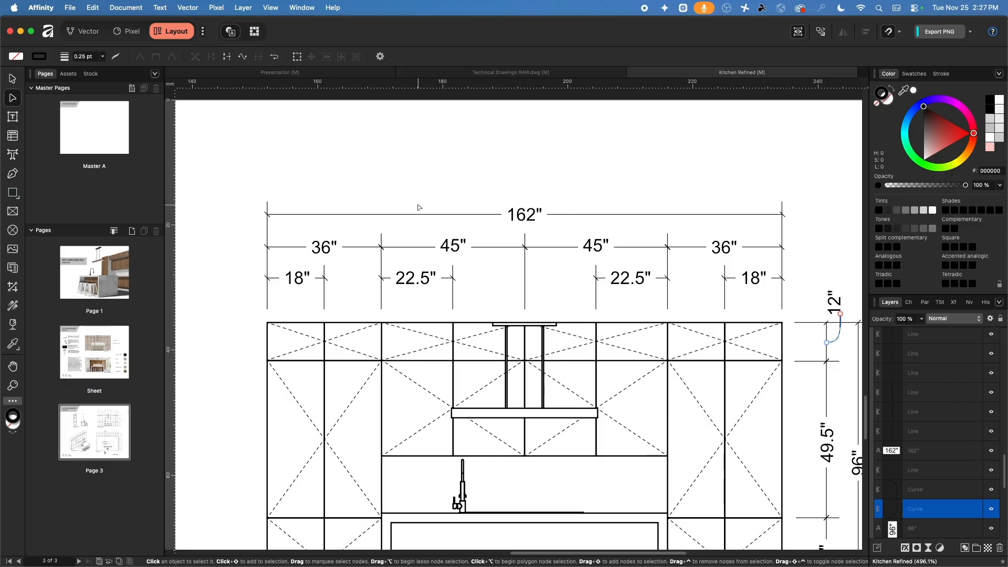
pyautogui.keyDown('ctrl'); pyautogui.scroll(-3, 418, 207); pyautogui.keyUp('ctrl')
pyautogui.scroll(-5, 418, 207)
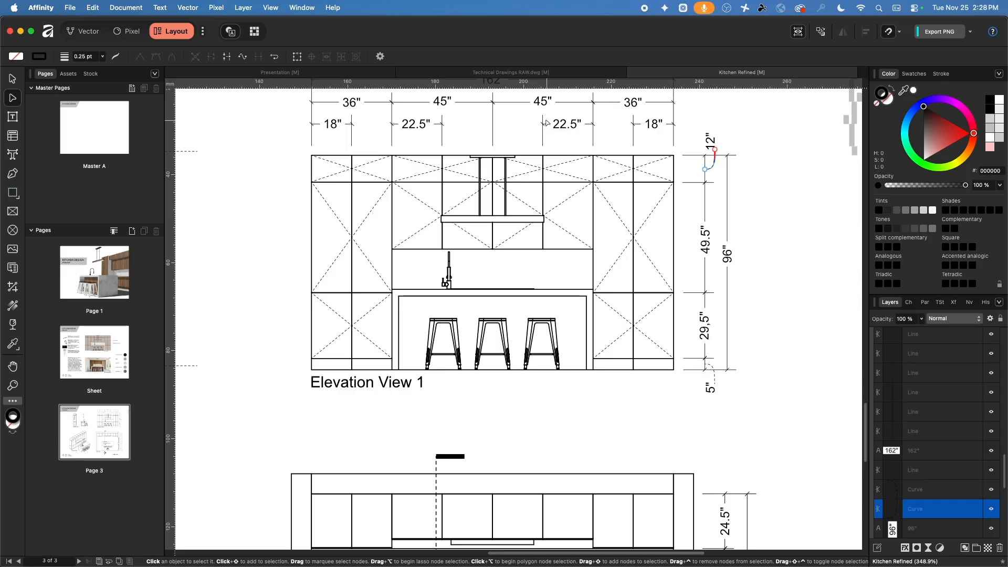
# Switch to the Presentation document and review the snapping options for drawing over Elevation View 1
pyautogui.click(325, 72)
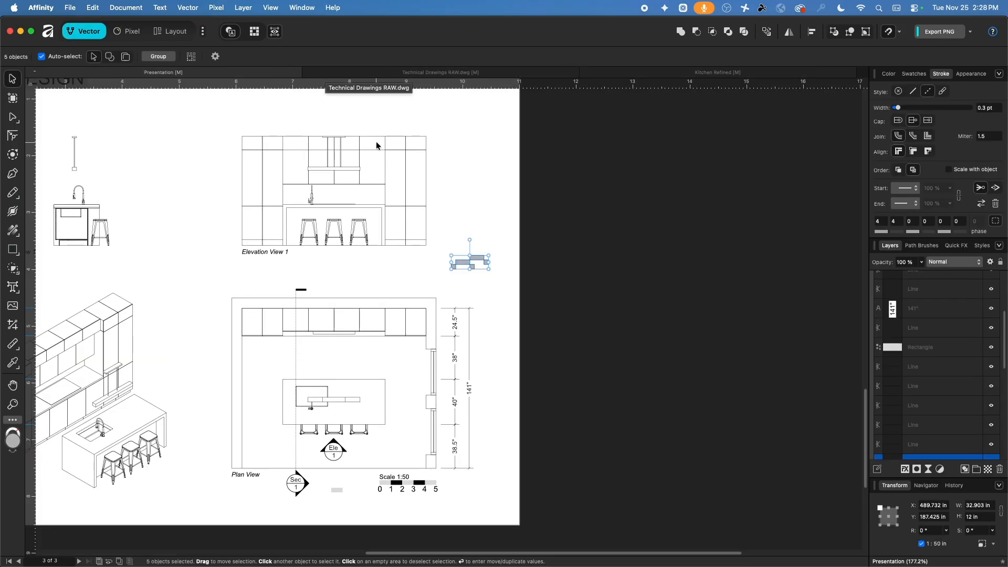
pyautogui.scroll(10, 400, 167)
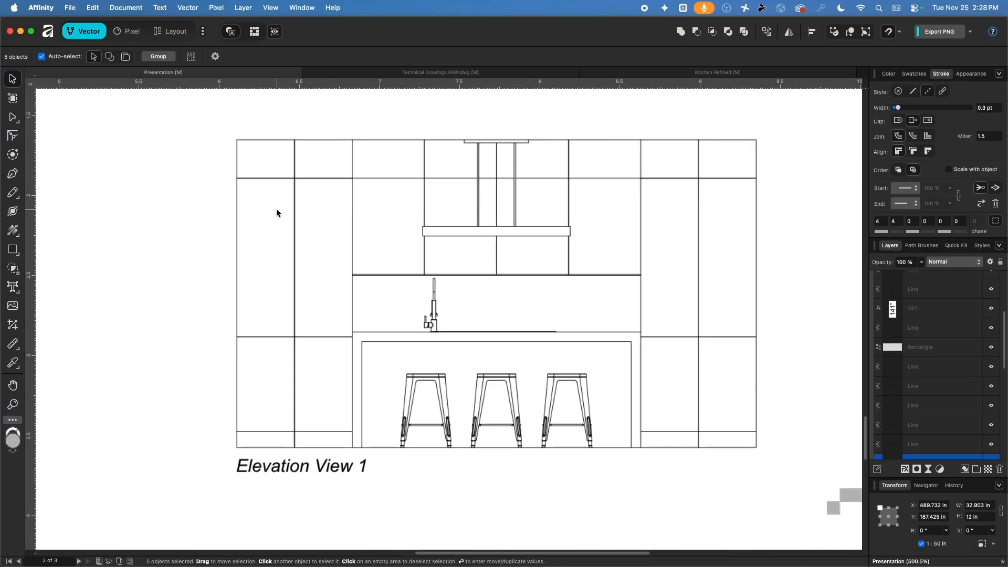
pyautogui.moveTo(281, 218); pyautogui.dragTo(241, 194, button='middle')
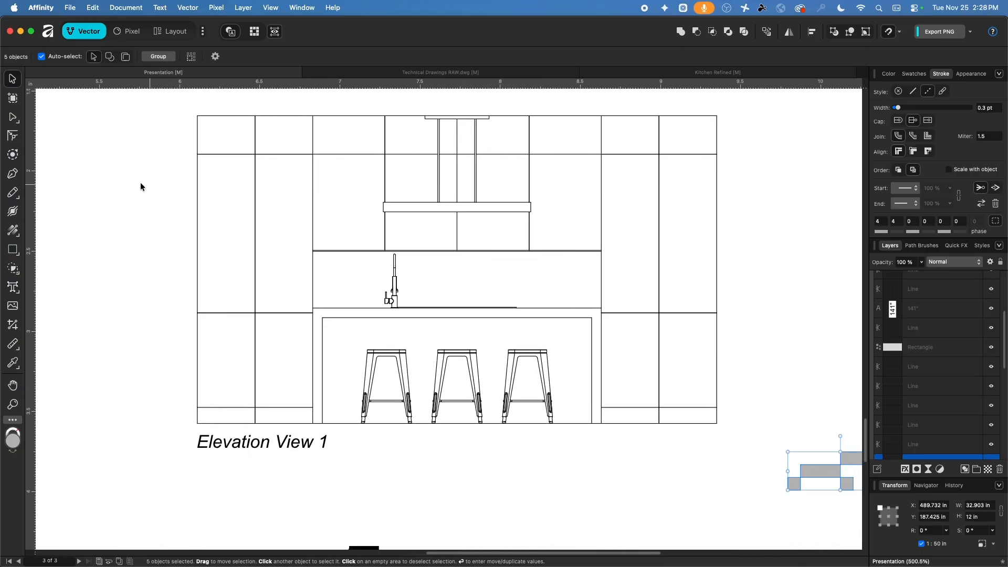
pyautogui.scroll(-4, 756, 238)
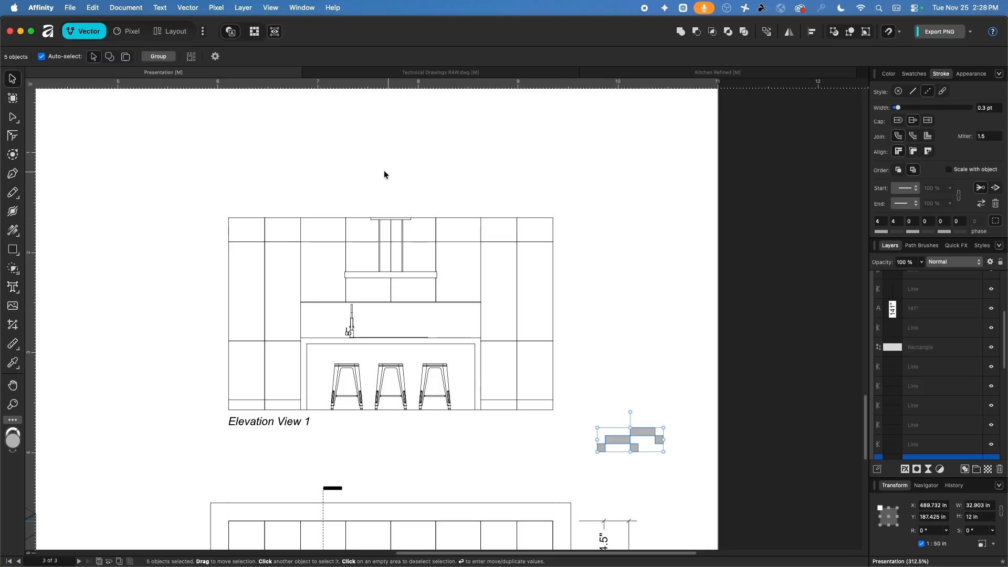
pyautogui.click(13, 173)
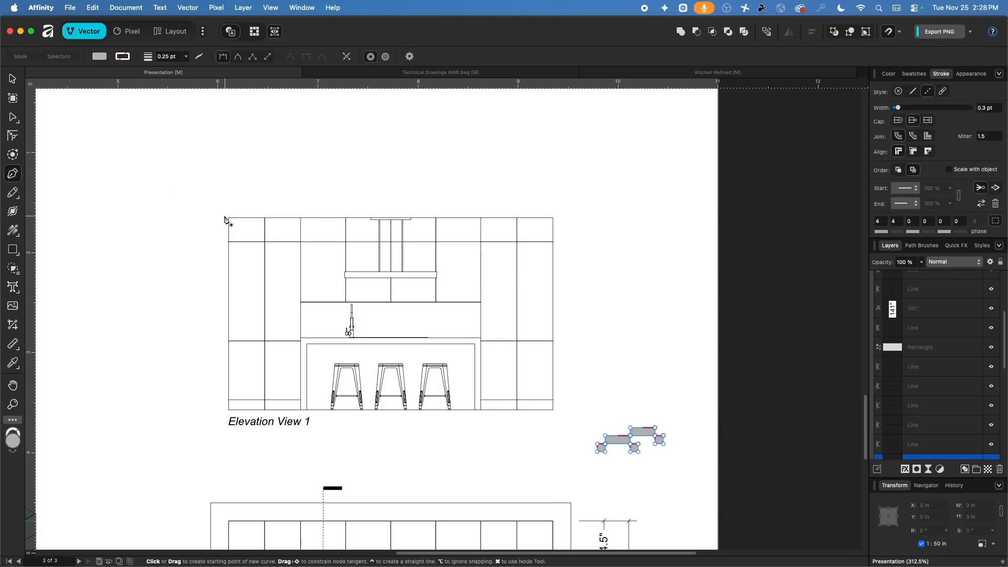
pyautogui.click(901, 32)
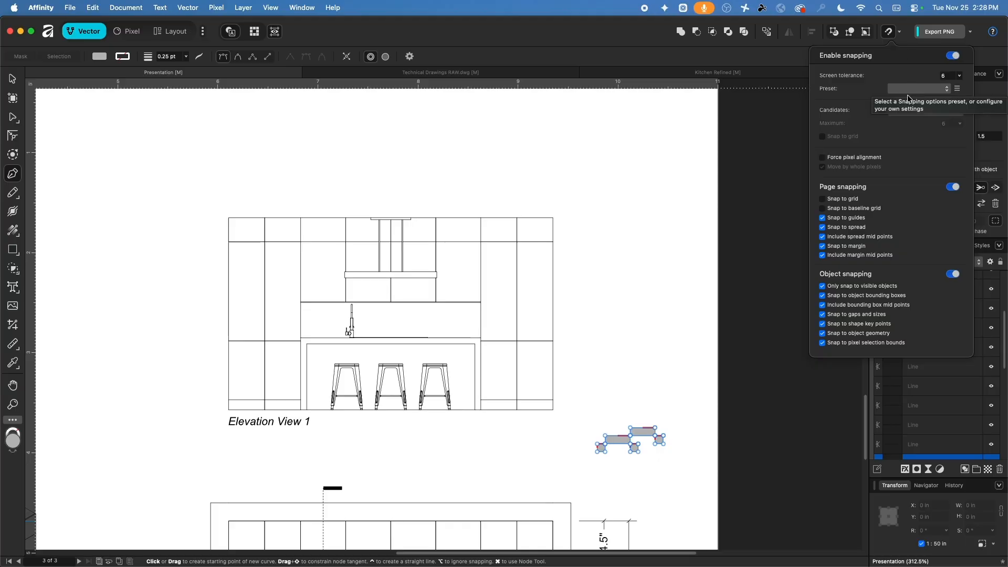
pyautogui.scroll(10, 231, 221)
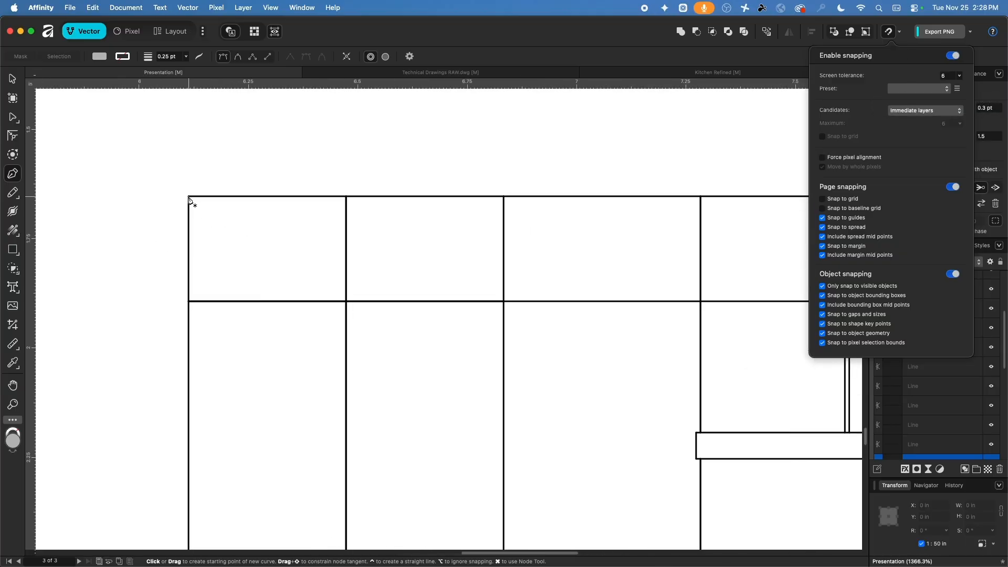
pyautogui.press('Escape')
# Collapse the Dimensions layer and make the Elevation View layer active with no object selected
pyautogui.click(13, 79)
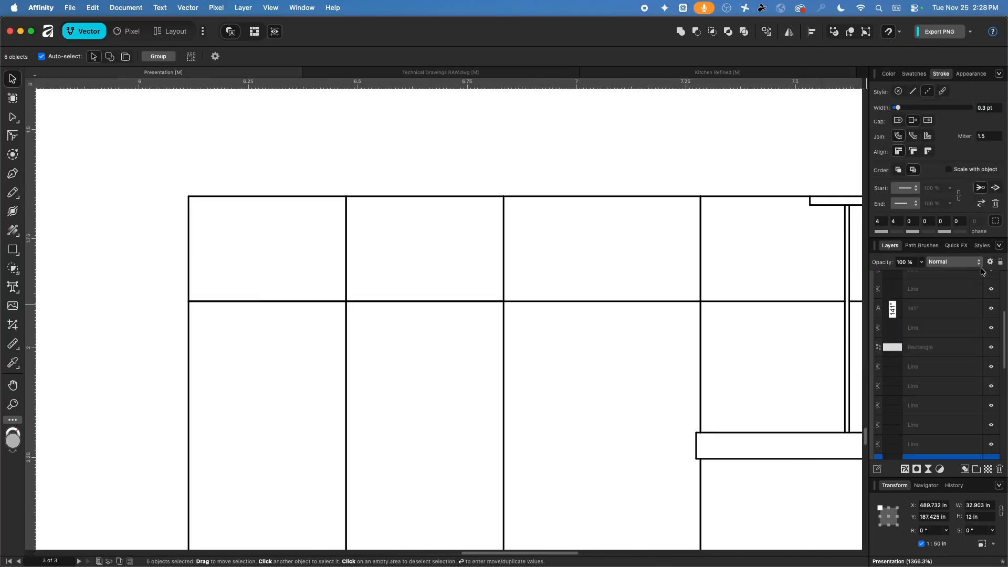
pyautogui.scroll(-5, 918, 298)
pyautogui.click(875, 286)
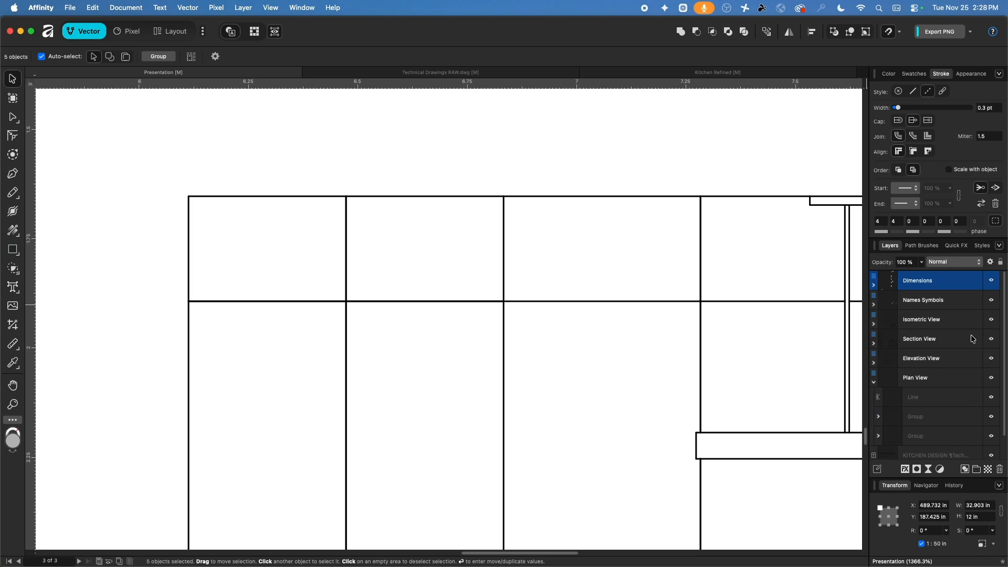
pyautogui.click(992, 359)
pyautogui.click(991, 359)
pyautogui.click(936, 362)
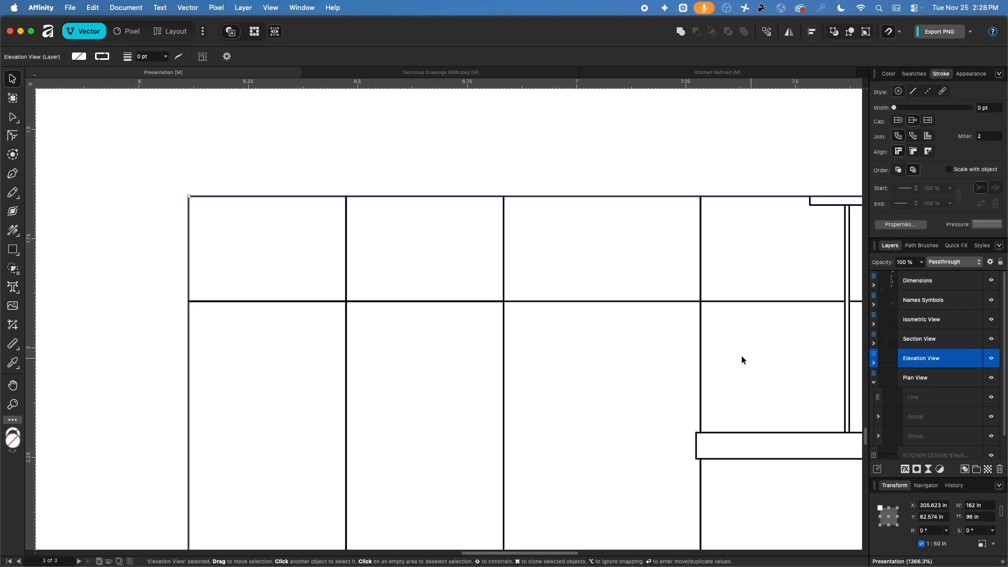
pyautogui.click(156, 219)
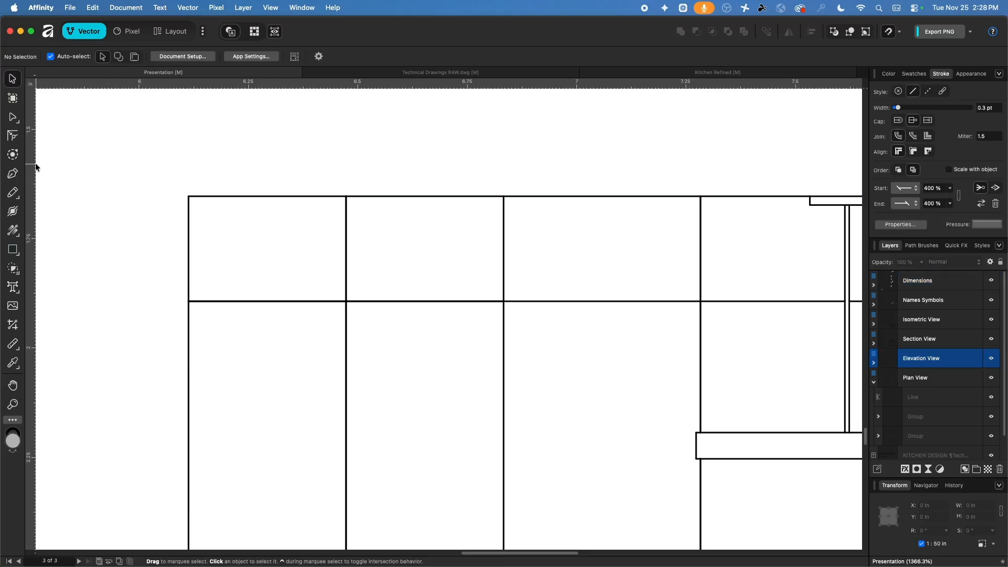
# Draw a diagonal line with the Pen tool from the upper-left to the lower-right corner of the elevation's top-left 36 by 12 in cabinet
pyautogui.click(14, 176)
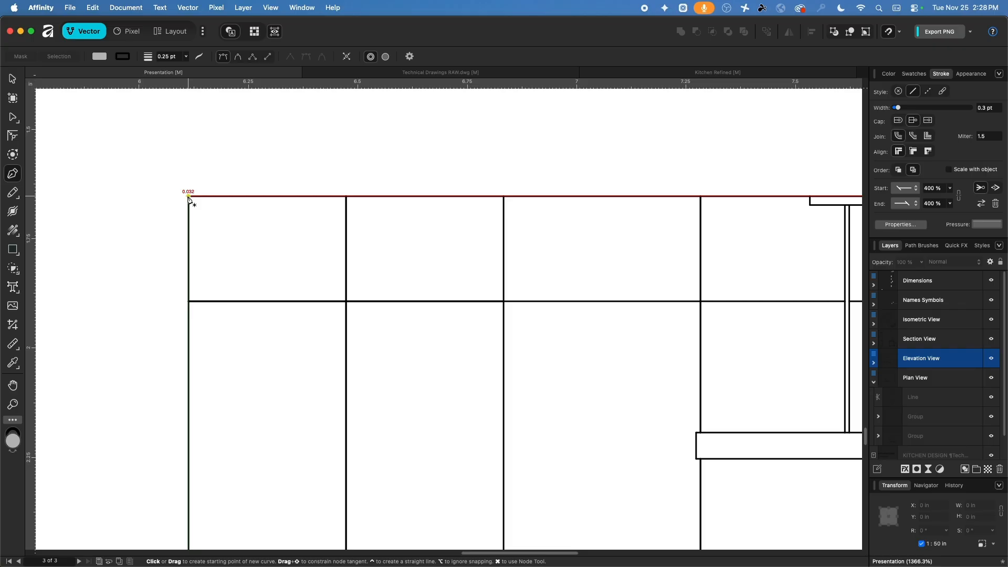
pyautogui.click(189, 196)
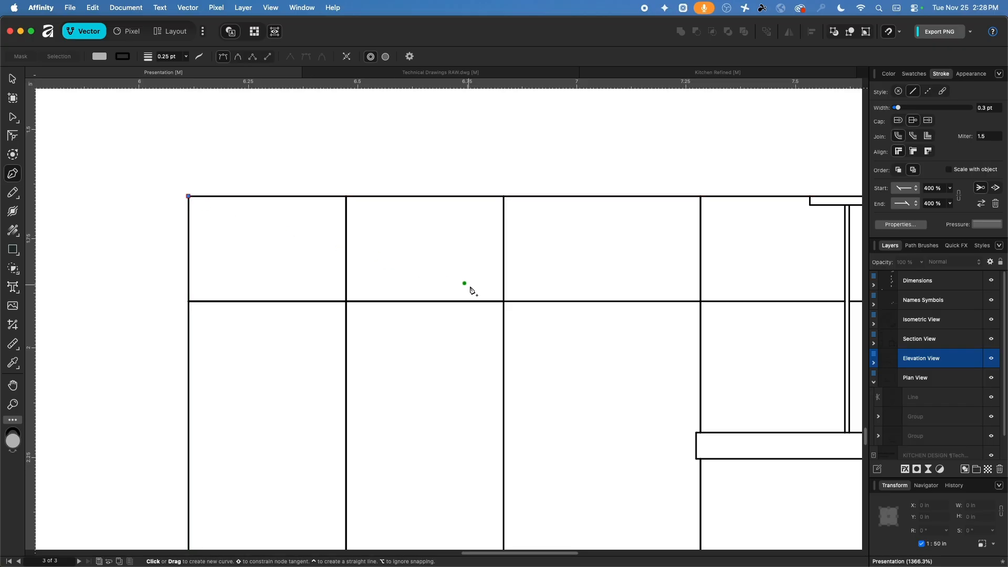
pyautogui.click(504, 302)
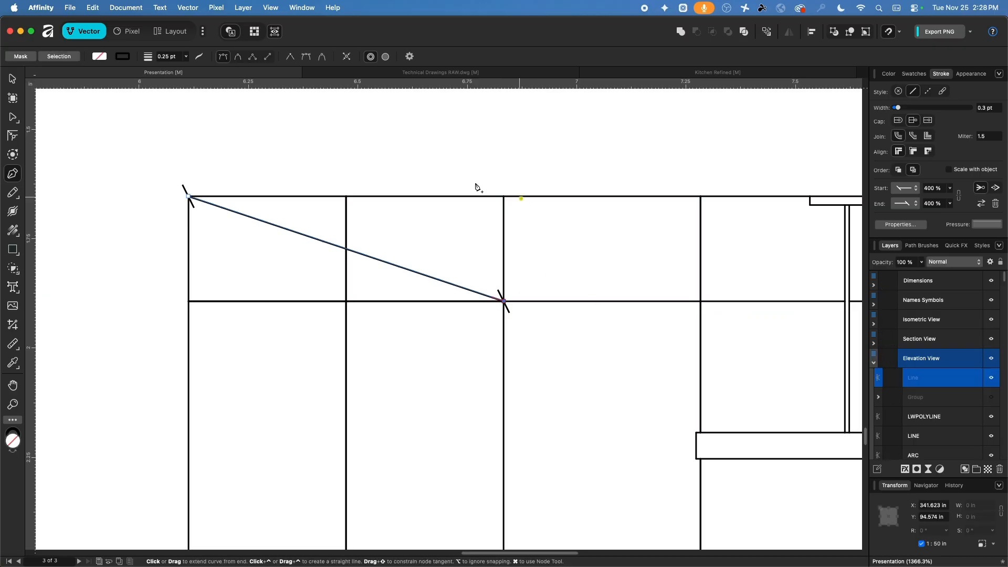
pyautogui.click(11, 82)
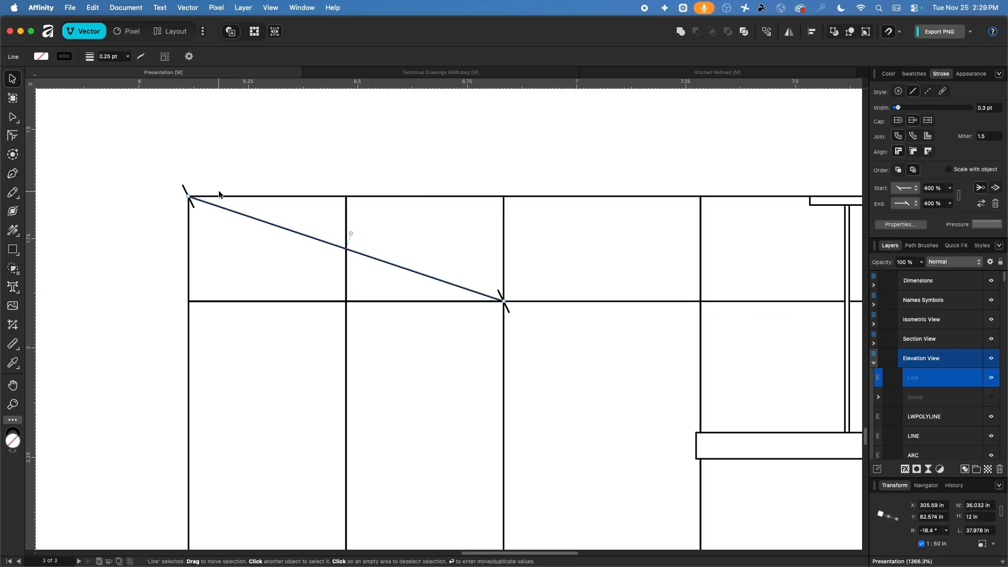
# Set both the start and end arrowheads of the cabinet's diagonal line to None
pyautogui.click(127, 57)
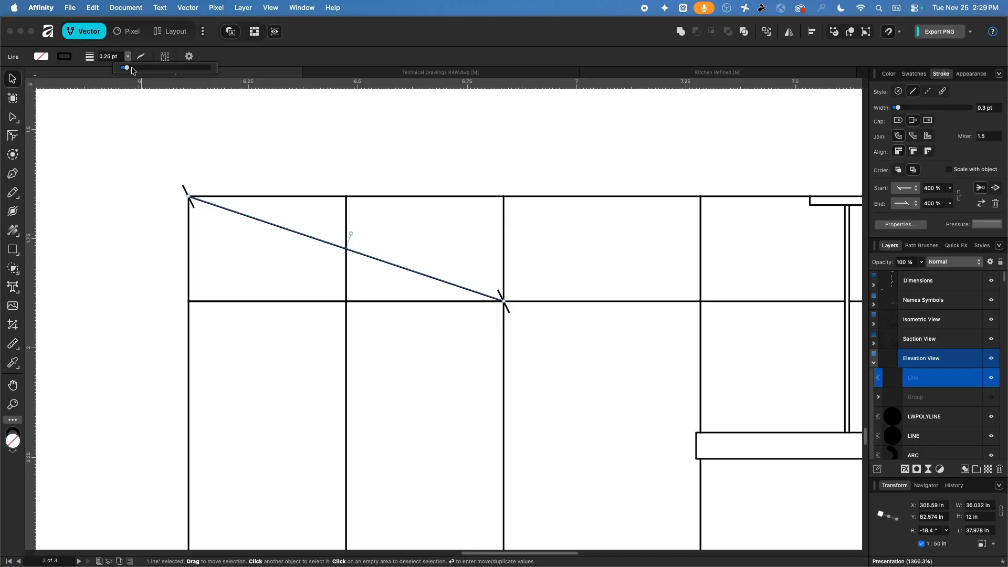
pyautogui.click(141, 56)
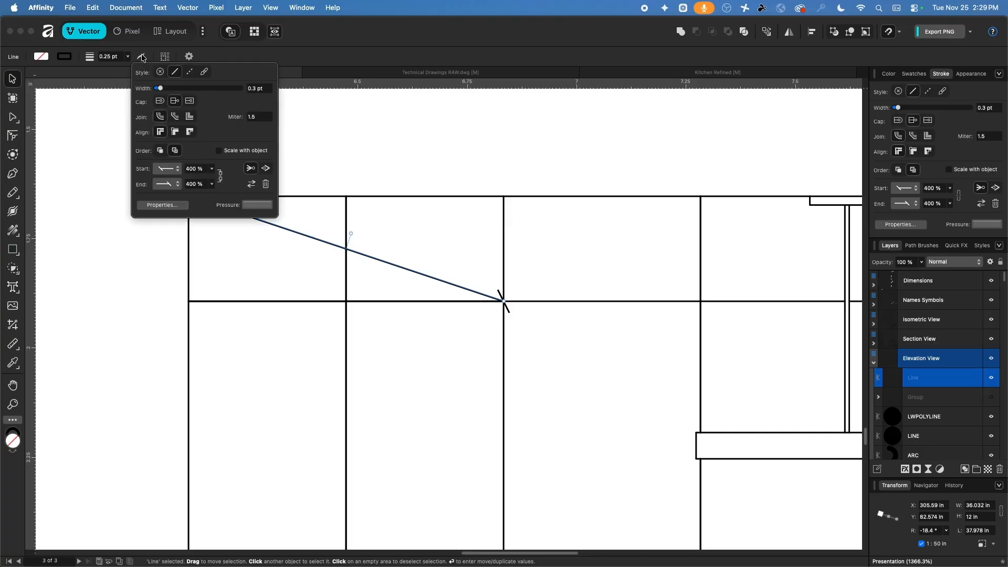
pyautogui.click(179, 171)
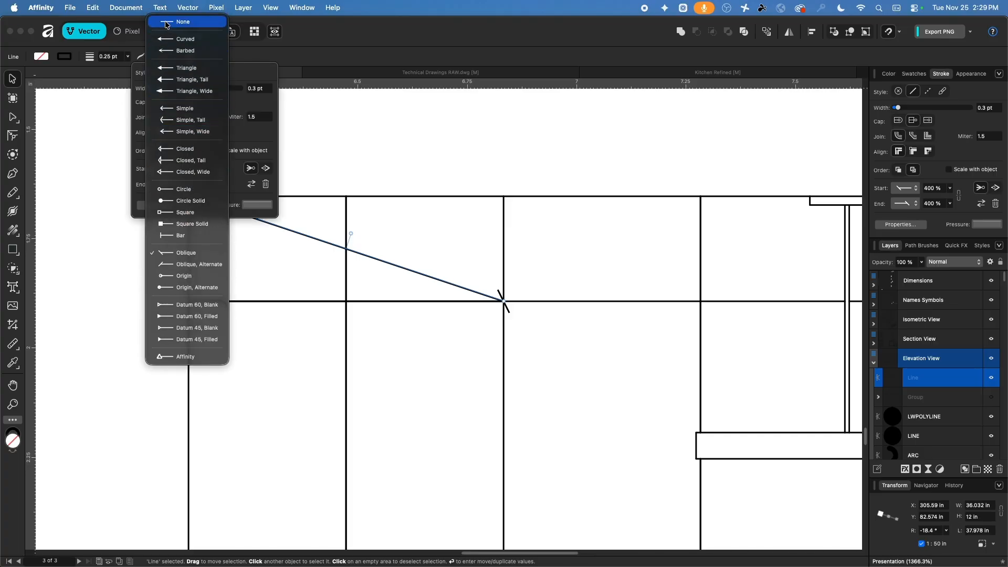
pyautogui.click(166, 22)
pyautogui.click(180, 185)
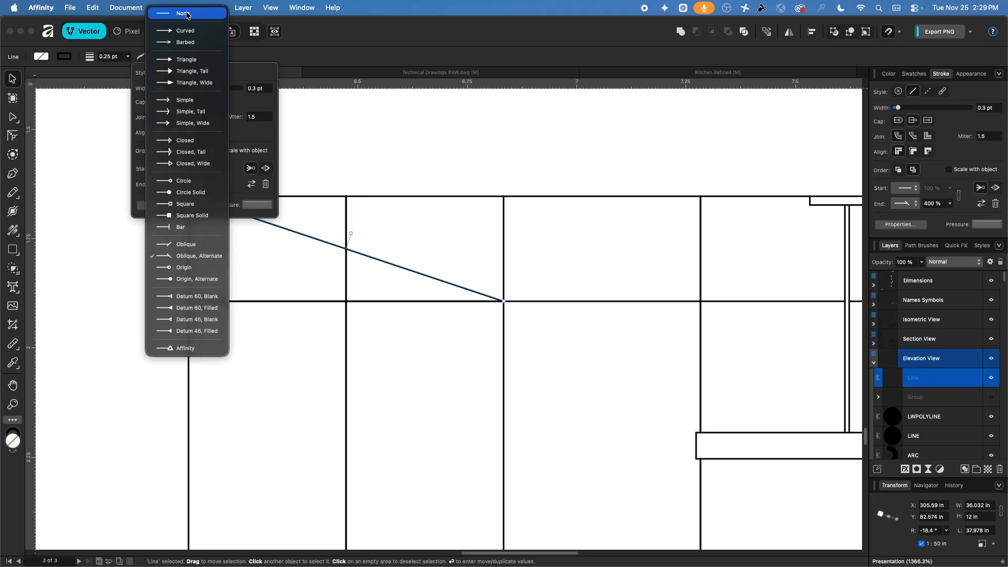
pyautogui.click(188, 14)
# Give the diagonal line a dashed stroke with a width of 0.15 pt and deselect it
pyautogui.click(189, 72)
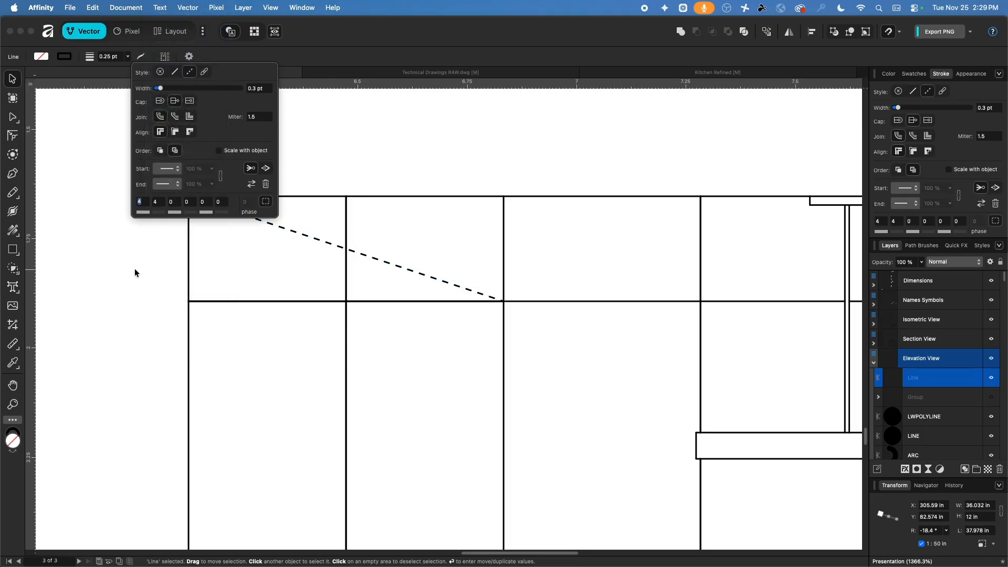
pyautogui.click(254, 89)
pyautogui.write('0.2')
pyautogui.press('Return')
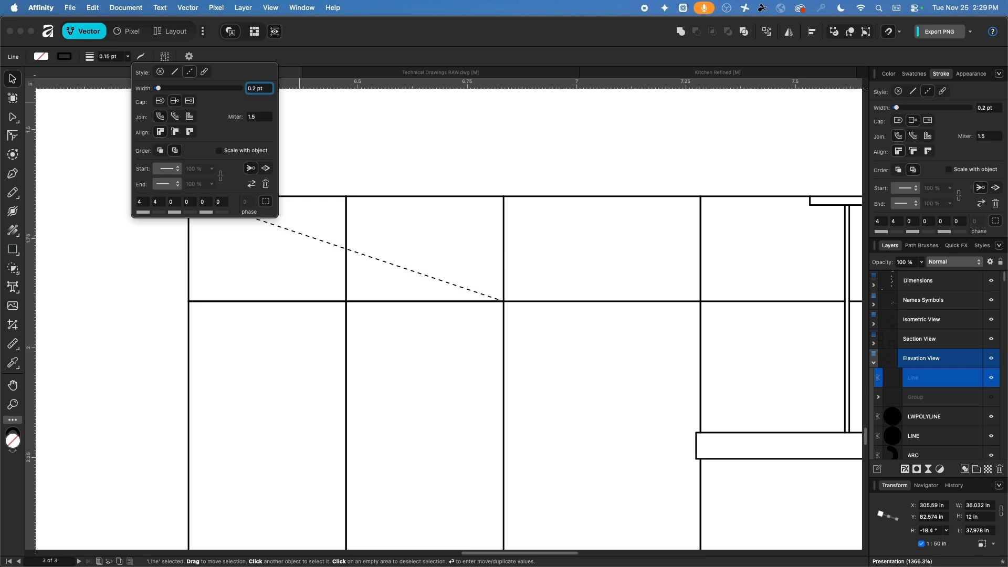
pyautogui.click(90, 162)
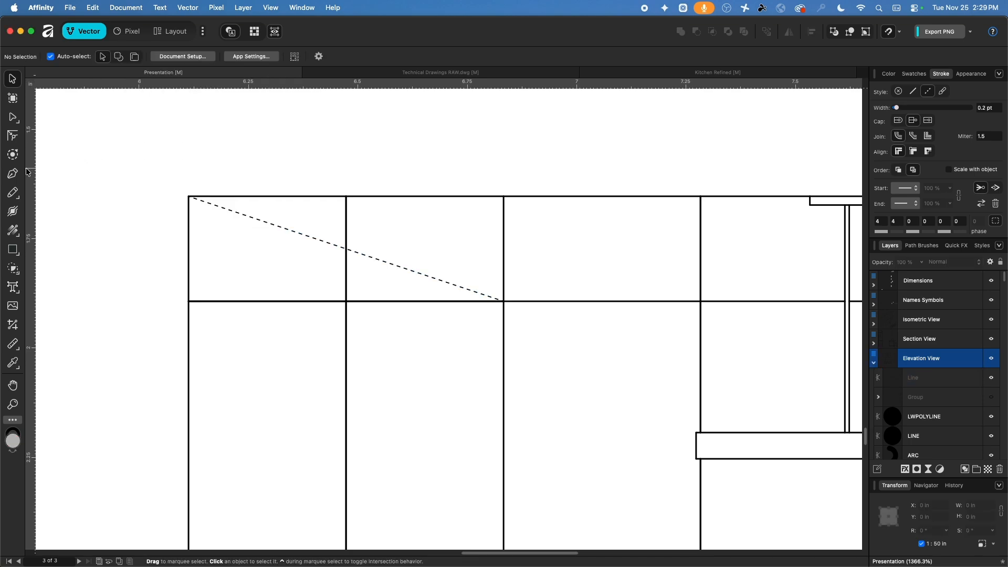
# Draw the opposite dashed diagonal from the same cabinet's lower-left corner to its upper-right corner
pyautogui.press('p')
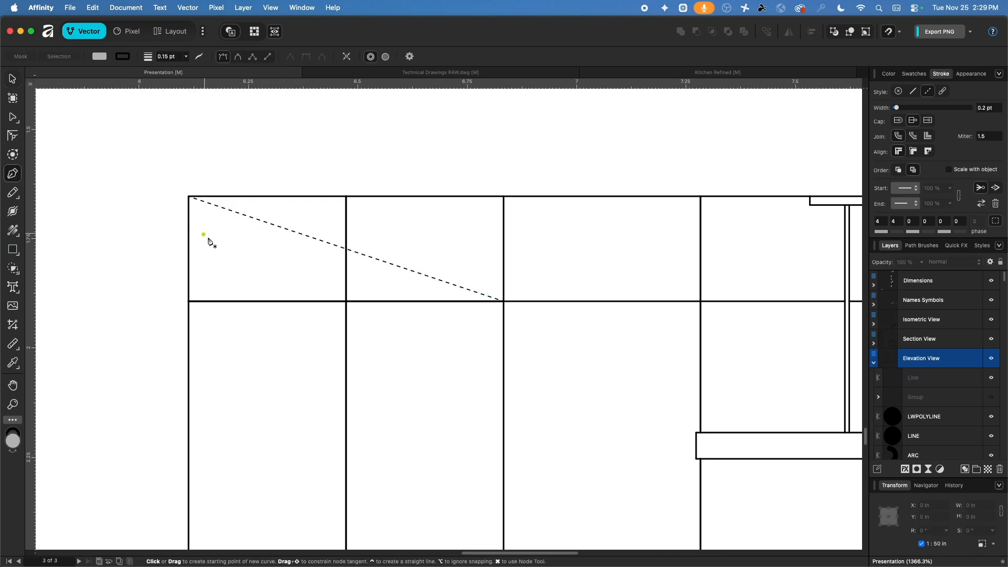
pyautogui.click(190, 301)
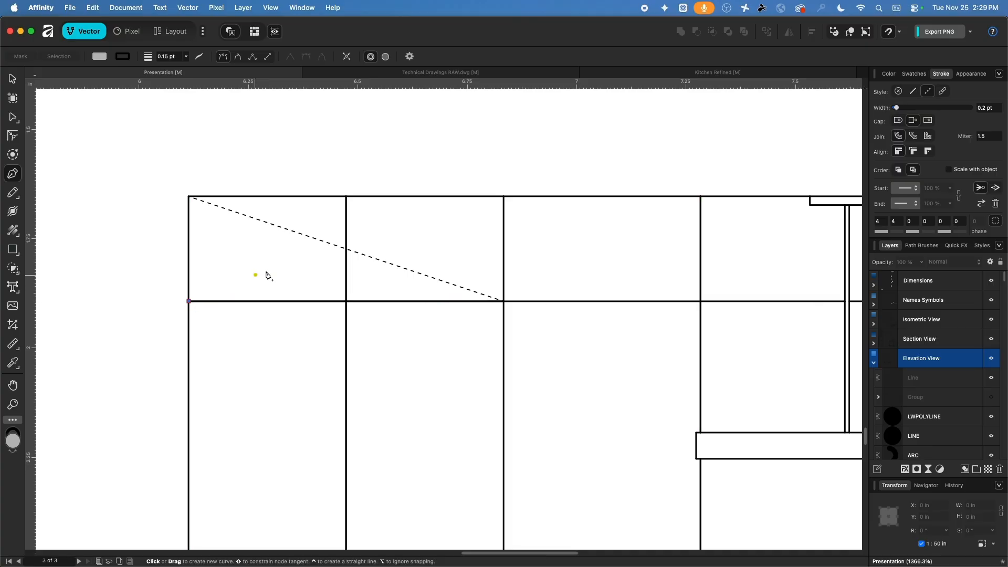
pyautogui.click(504, 197)
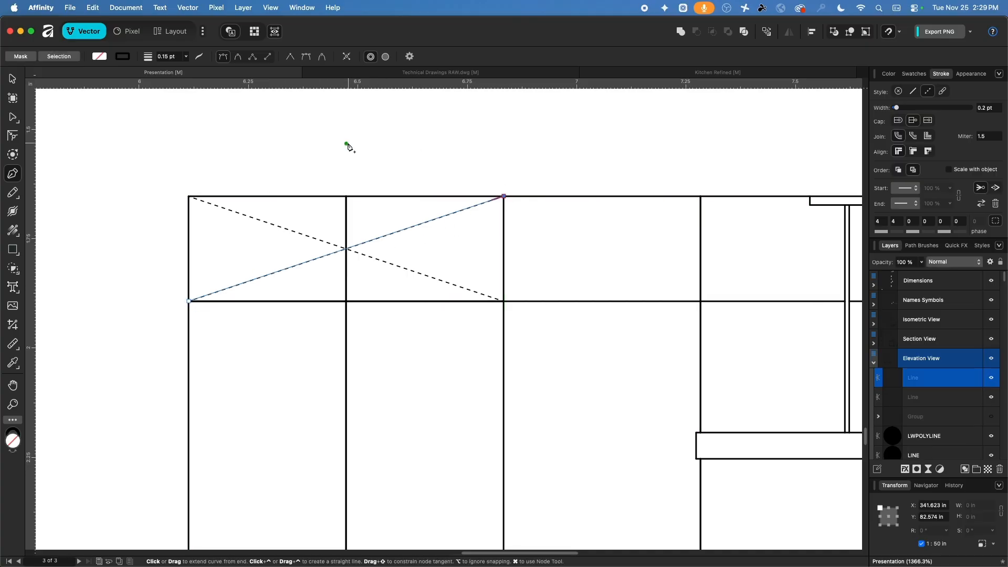
pyautogui.click(17, 85)
# Select both dashed diagonals of the top-left cabinet and group them
pyautogui.scroll(-3, 193, 172)
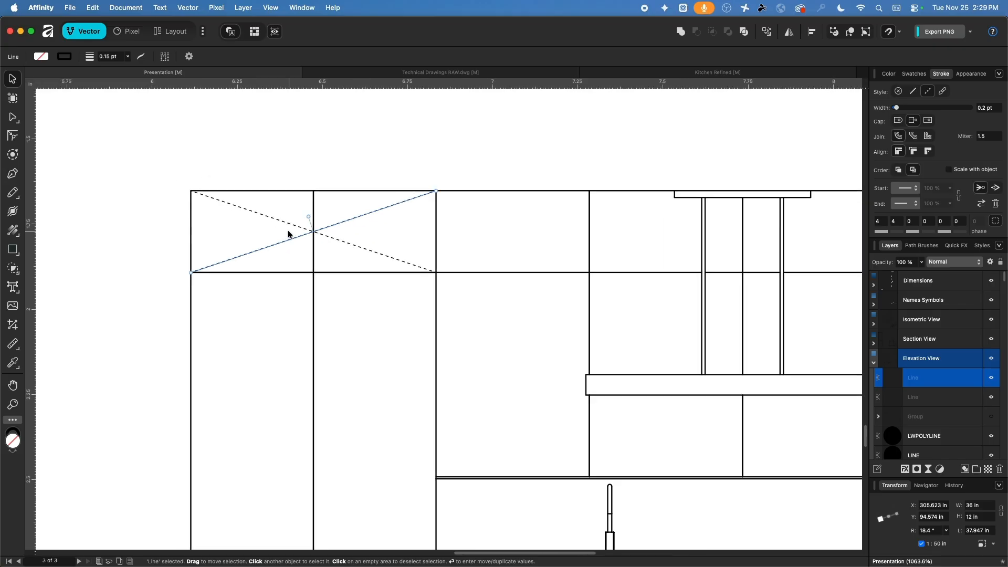
pyautogui.keyDown('shift'); pyautogui.click(288, 226); pyautogui.keyUp('shift')
pyautogui.scroll(-3, 328, 241)
pyautogui.scroll(-3, 327, 239)
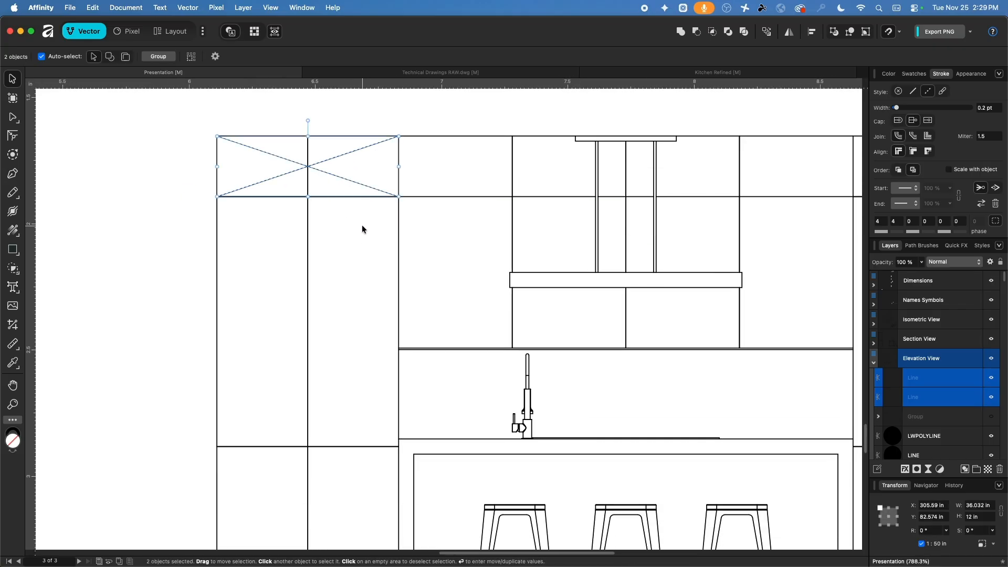
pyautogui.press('super+g')
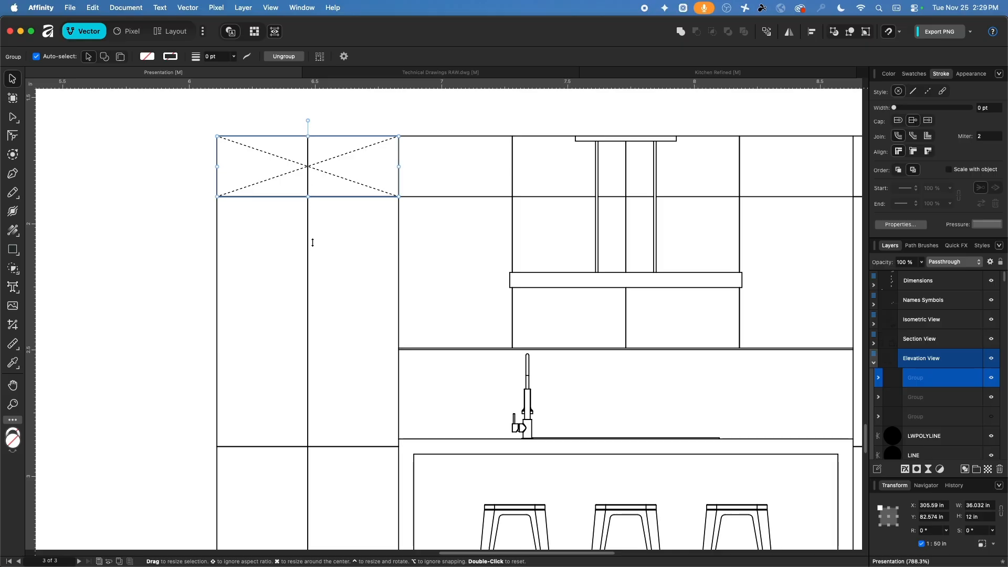
# Duplicate the grouped dashed cross and snap the copy to the top-left corner of the tall cabinet directly below
pyautogui.moveTo(313, 243); pyautogui.dragTo(311, 346)
pyautogui.press('super+z')
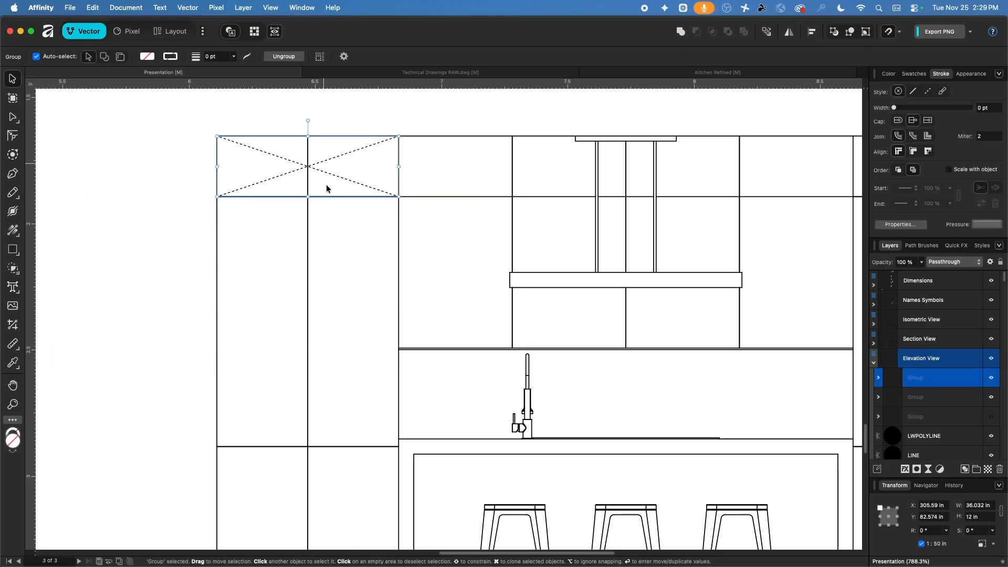
pyautogui.keyDown('super'); pyautogui.moveTo(326, 188); pyautogui.dragTo(317, 324); pyautogui.keyUp('super')
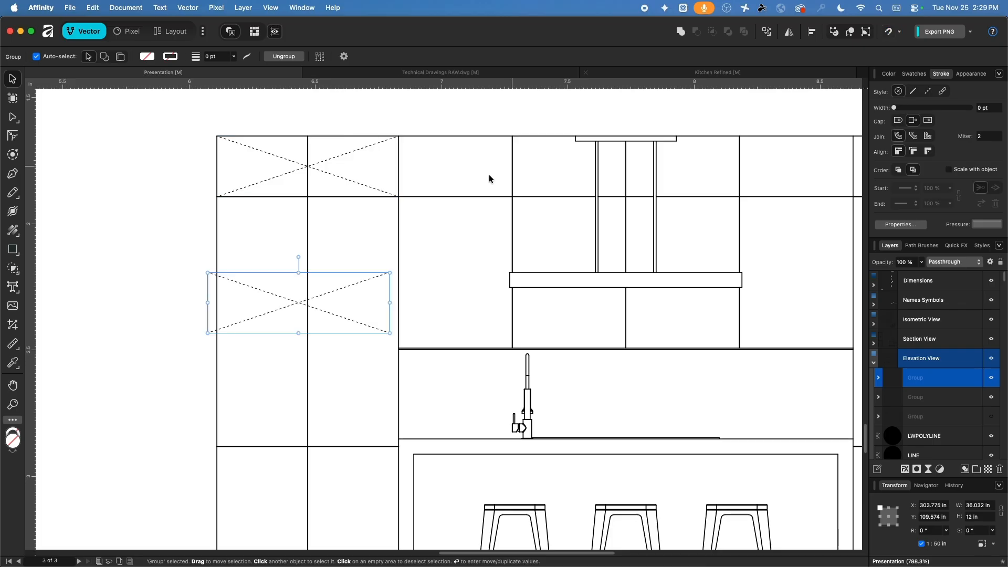
pyautogui.moveTo(257, 295); pyautogui.dragTo(264, 216)
pyautogui.scroll(8, 242, 205)
pyautogui.keyDown('super'); pyautogui.scroll(10, 221, 469); pyautogui.keyUp('super')
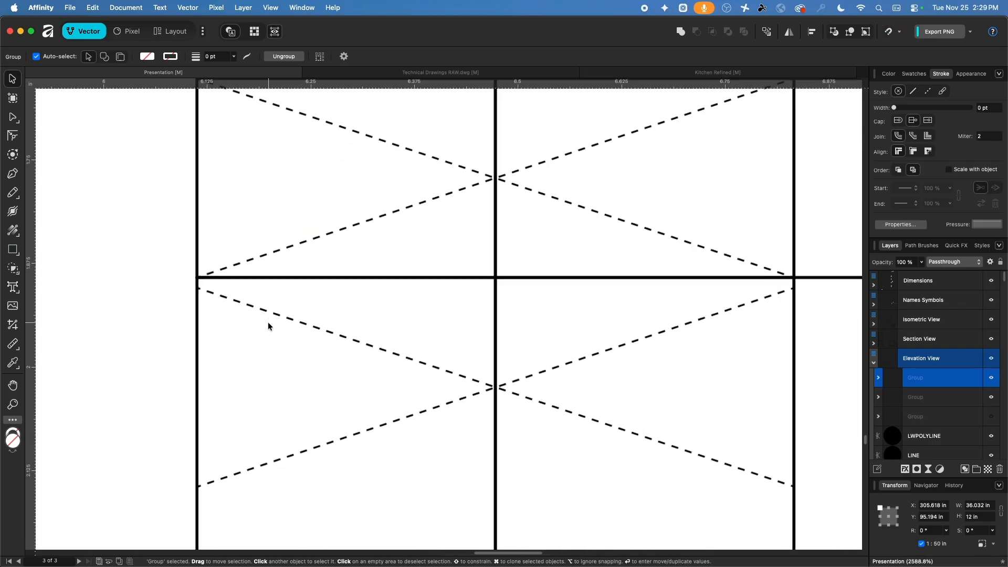
pyautogui.keyDown('super'); pyautogui.scroll(6, 268, 325); pyautogui.keyUp('super')
pyautogui.moveTo(266, 266); pyautogui.dragTo(271, 251)
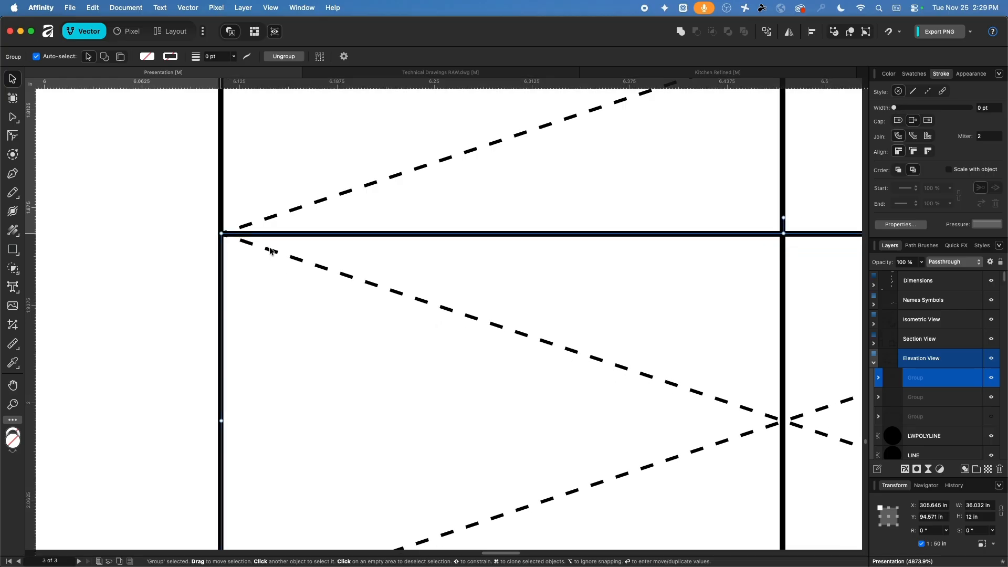
# Resize the copied dashed cross to fill the tall cabinet, about 36 in wide and 49.4 in high
pyautogui.keyDown('super'); pyautogui.scroll(-12, 271, 253); pyautogui.keyUp('super')
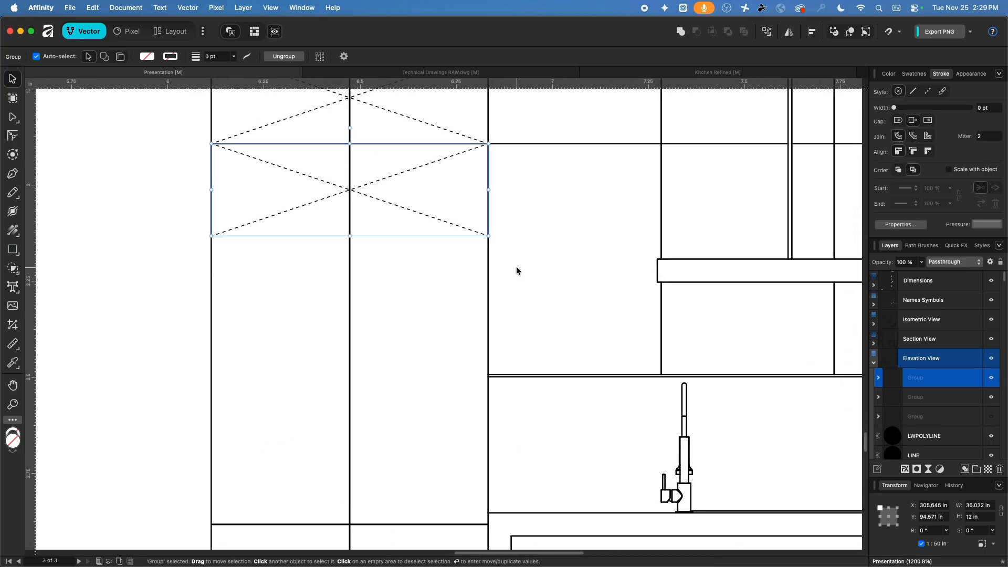
pyautogui.moveTo(489, 236); pyautogui.dragTo(537, 310)
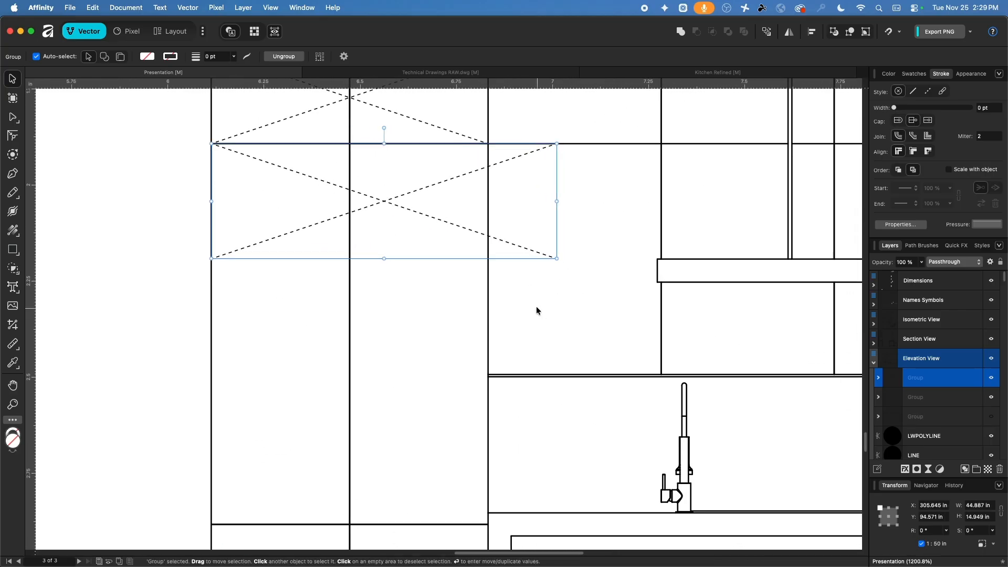
pyautogui.moveTo(557, 258)
pyautogui.mouseDown()
pyautogui.moveTo(473, 344)
pyautogui.moveTo(469, 372)
pyautogui.moveTo(497, 354)
pyautogui.moveTo(474, 274)
pyautogui.moveTo(486, 265)
pyautogui.moveTo(446, 236)
pyautogui.moveTo(479, 289)
pyautogui.moveTo(476, 280)
pyautogui.moveTo(433, 348)
pyautogui.moveTo(447, 476)
pyautogui.moveTo(488, 525)
pyautogui.mouseUp()
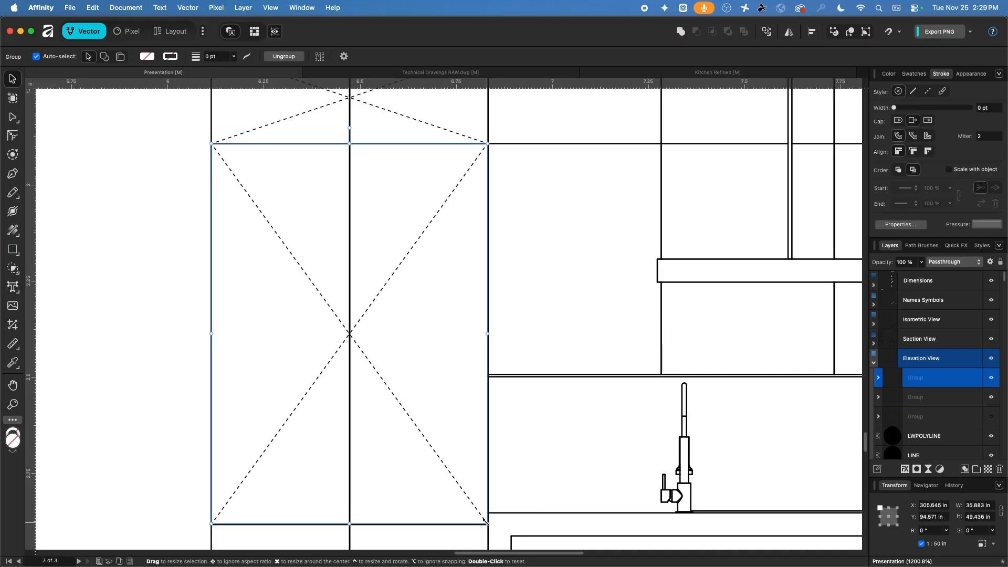
# Duplicate the tall cabinet's dashed cross and resize the copy to fill the cabinet directly below, about 36 in wide and 29.4 in high
pyautogui.keyDown('ctrl'); pyautogui.scroll(-5, 386, 398); pyautogui.keyUp('ctrl')
pyautogui.scroll(-3, 367, 358)
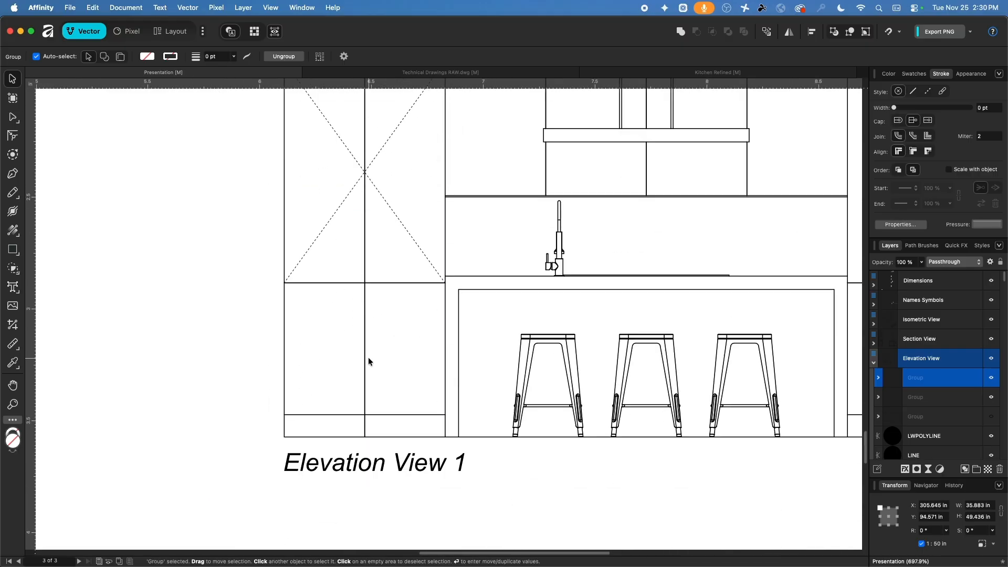
pyautogui.keyDown('ctrl'); pyautogui.scroll(1, 370, 222); pyautogui.keyUp('ctrl')
pyautogui.scroll(2, 376, 303)
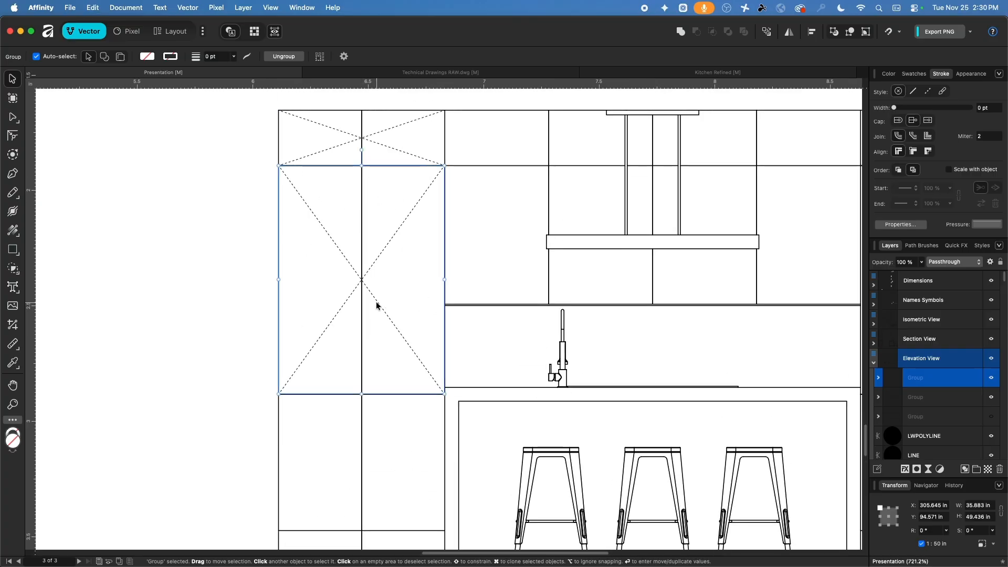
pyautogui.moveTo(361, 166); pyautogui.dragTo(367, 531)
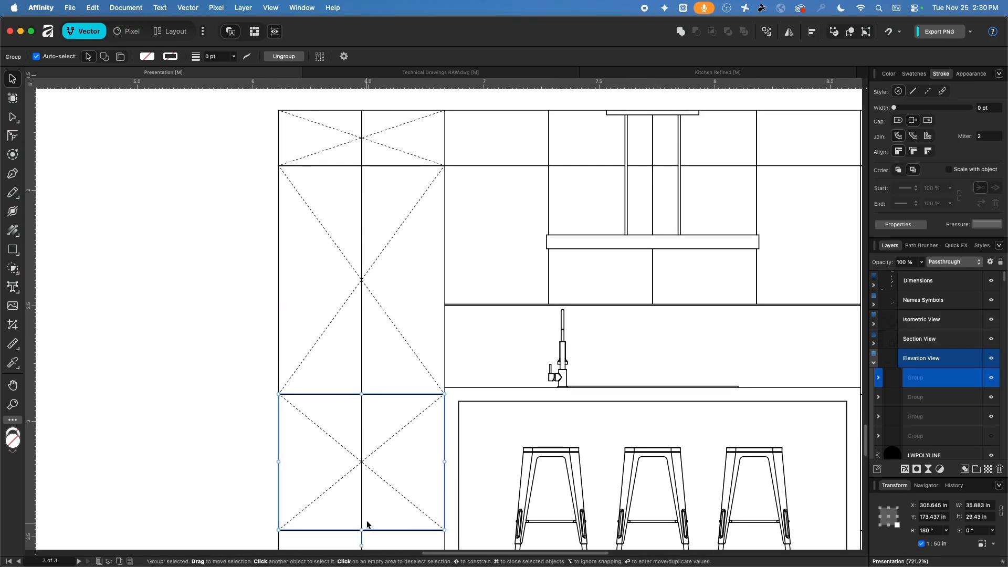
# Duplicate the lower cabinet's dashed cross, fit the copy into the narrow base strip beneath it, and clear the selection
pyautogui.scroll(-3, 387, 166)
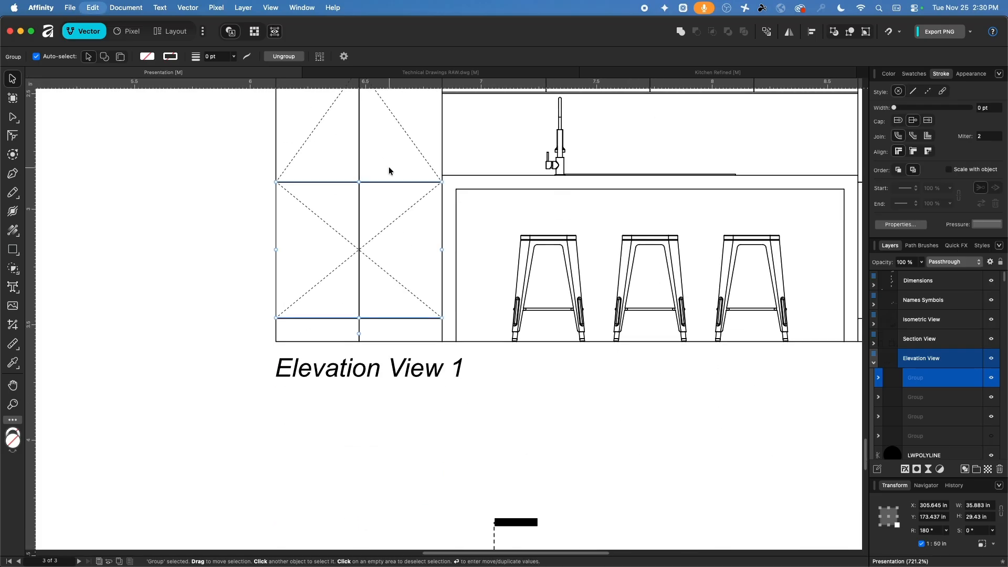
pyautogui.moveTo(359, 181); pyautogui.dragTo(361, 341)
pyautogui.click(198, 336)
# Review the full technical drawings page, then examine the Technical Drawings RAW file and all three Kitchen Refined pages for reference
pyautogui.scroll(-5, 208, 329)
pyautogui.scroll(-3, 208, 327)
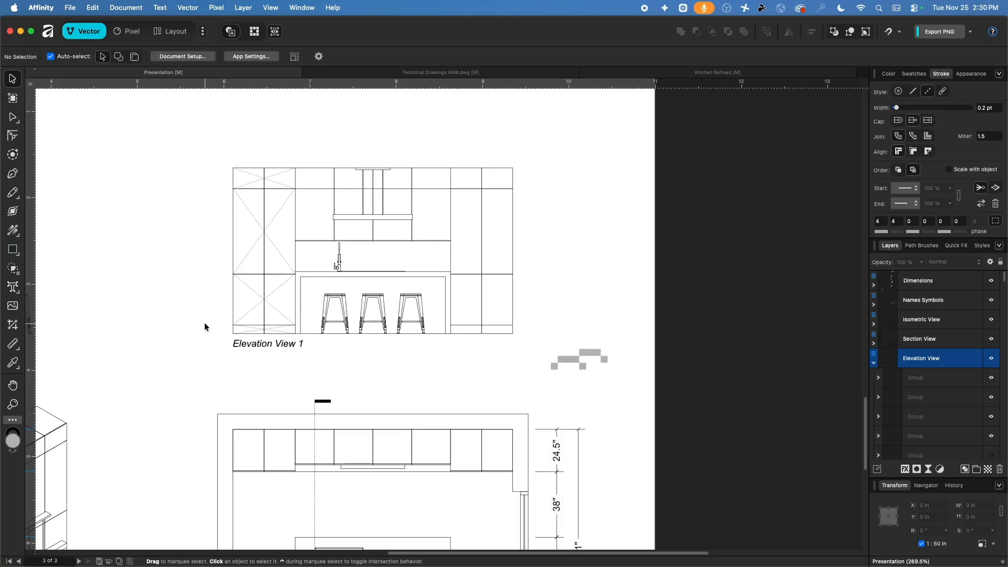
pyautogui.scroll(-7, 205, 323)
pyautogui.moveTo(191, 310); pyautogui.dragTo(464, 266, button='middle')
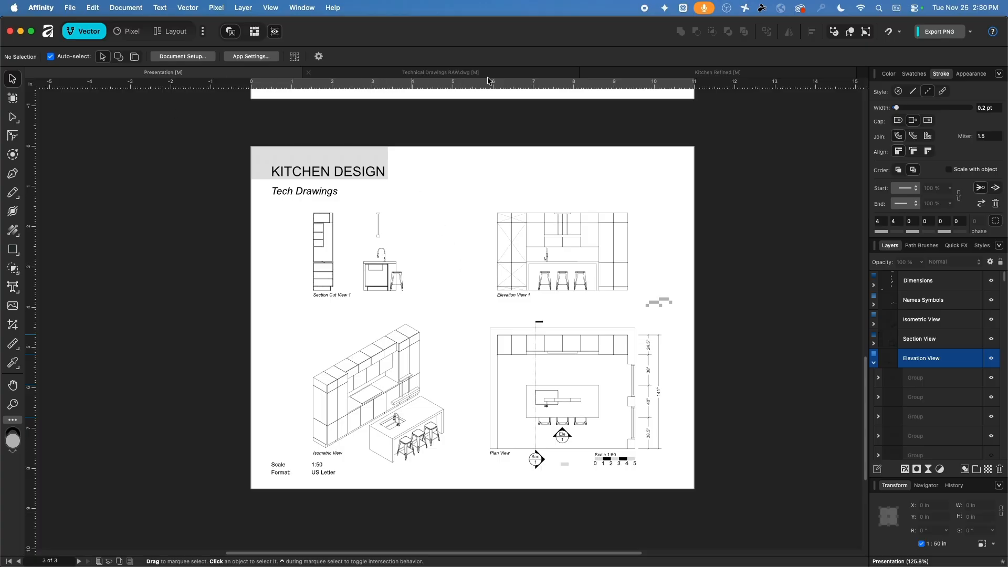
pyautogui.click(450, 74)
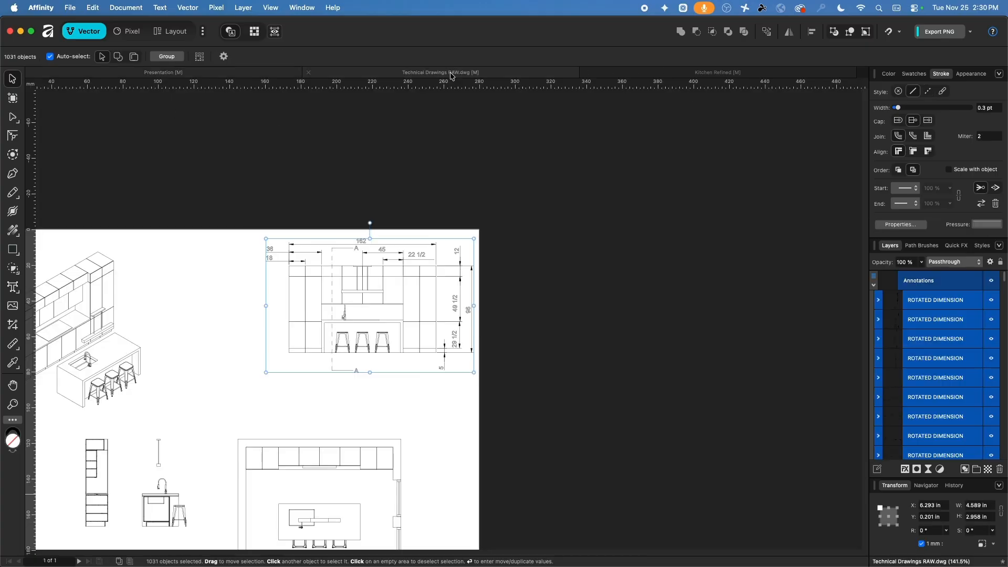
pyautogui.click(712, 74)
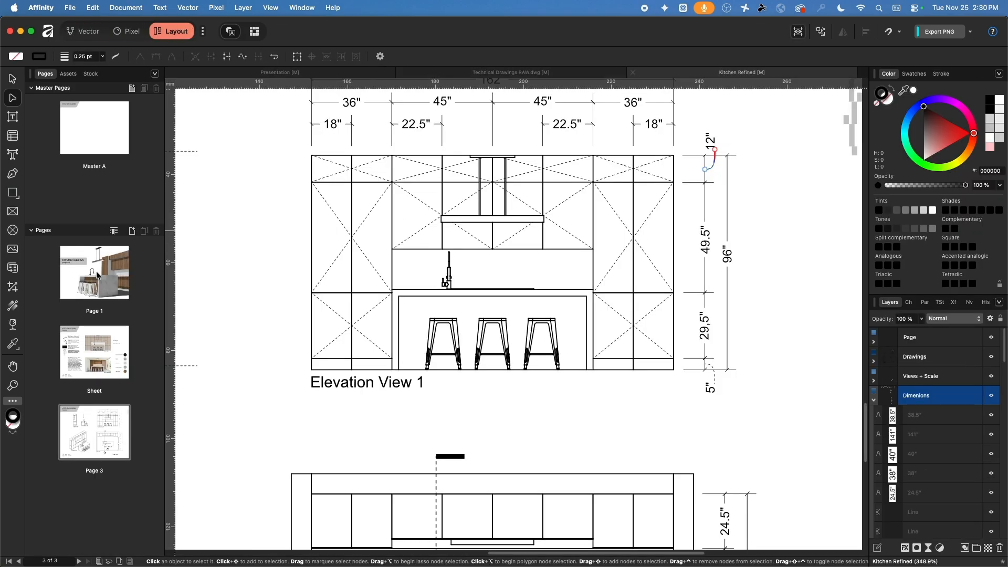
pyautogui.doubleClick(96, 271)
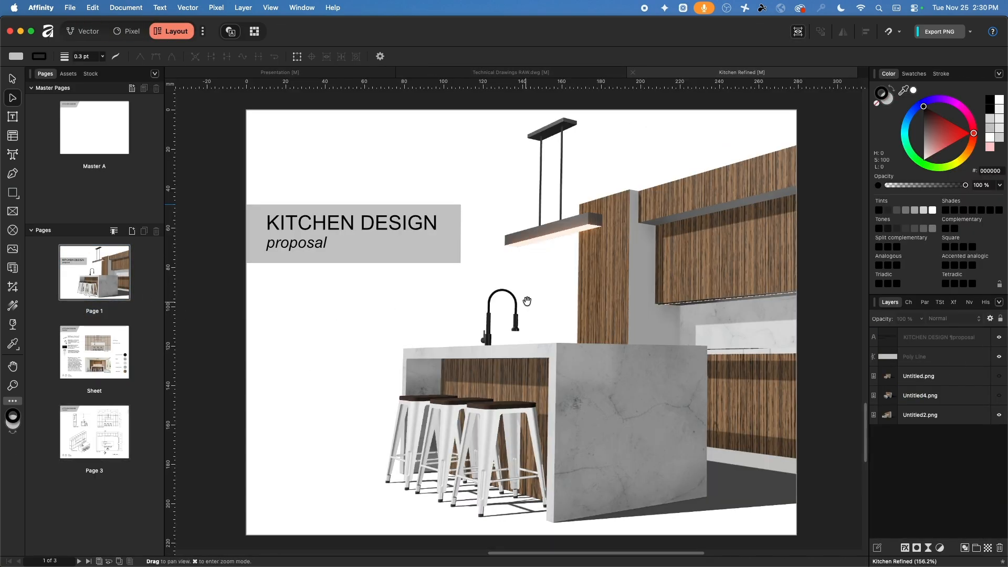
pyautogui.doubleClick(95, 345)
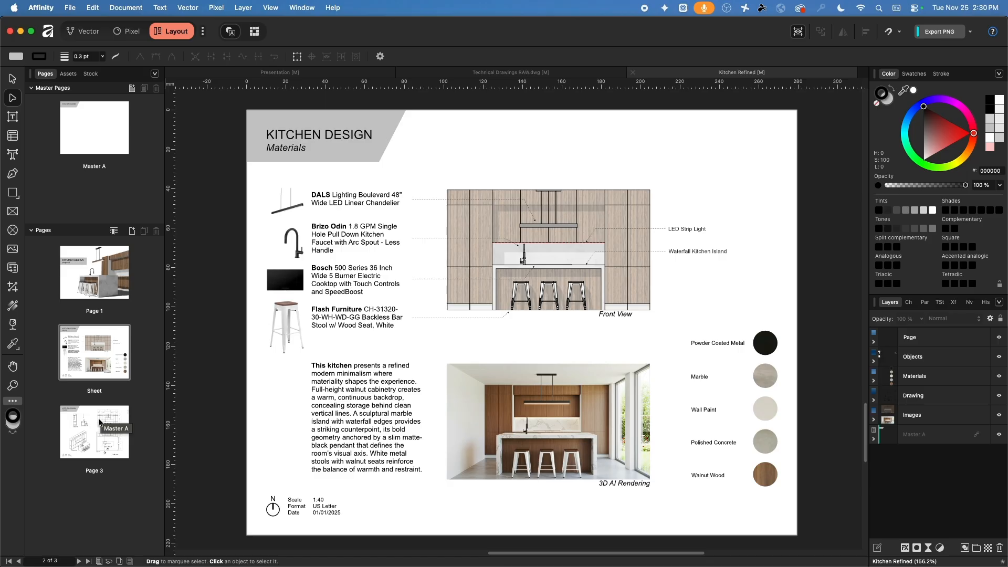
pyautogui.click(97, 420)
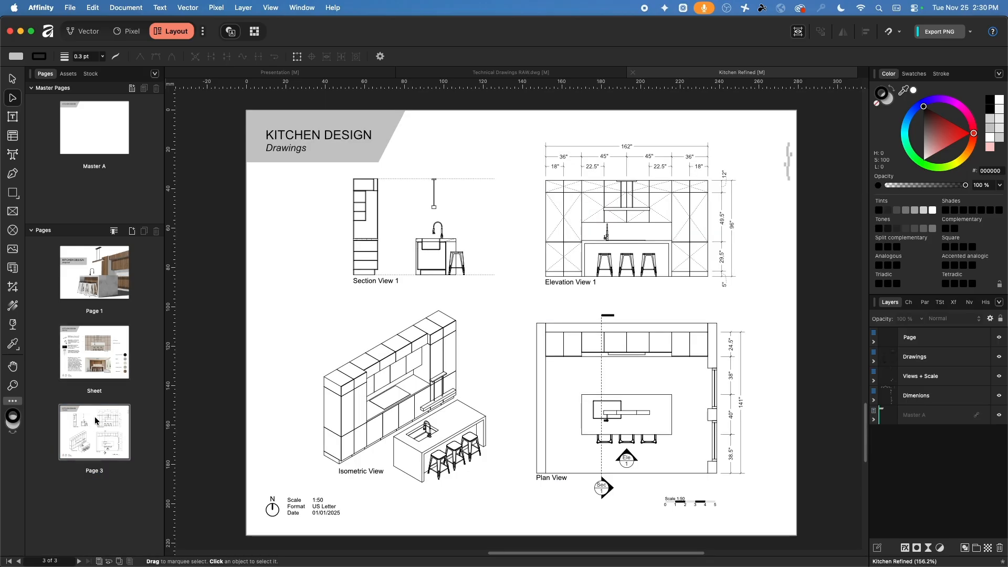